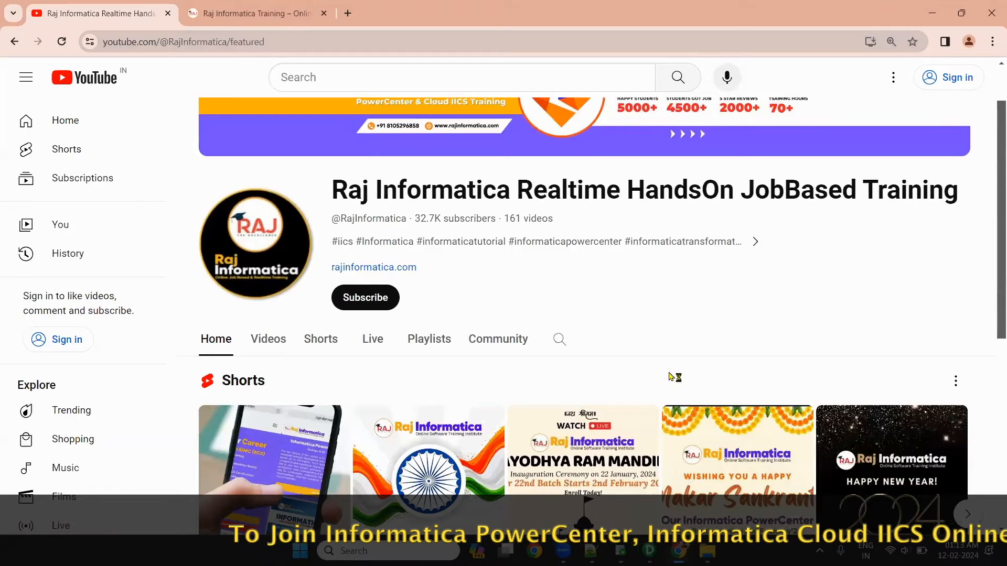
Step: Browse the latest uploads among the Raj Informatica channel's videos
click(263, 348)
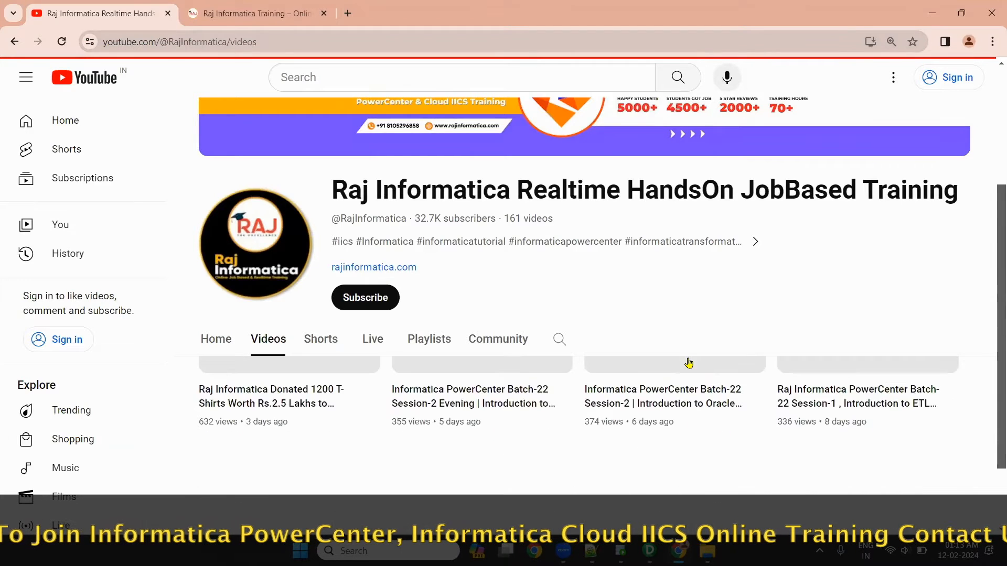
scroll(725, 440, down, 2)
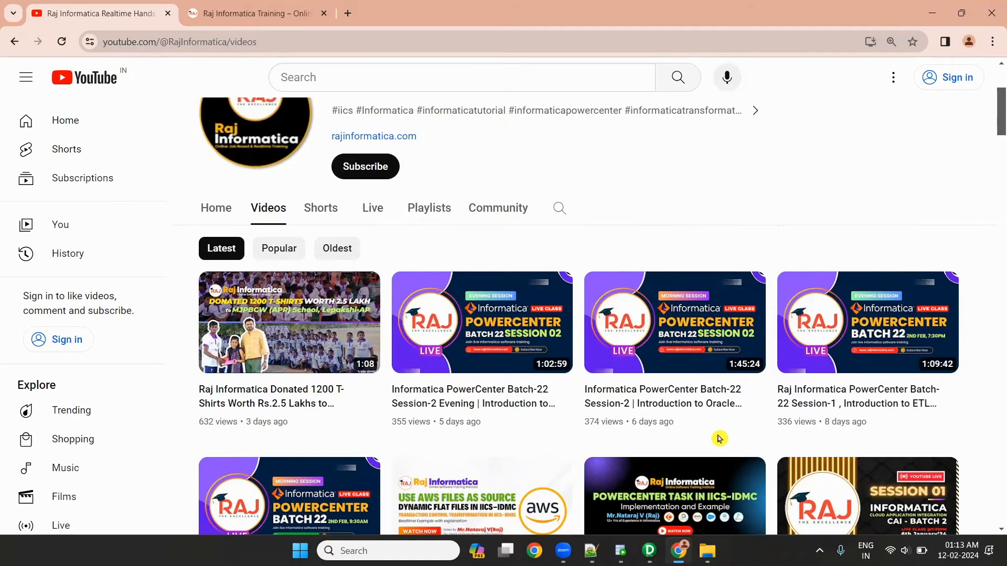
scroll(717, 438, down, 1)
scroll(717, 438, down, 2)
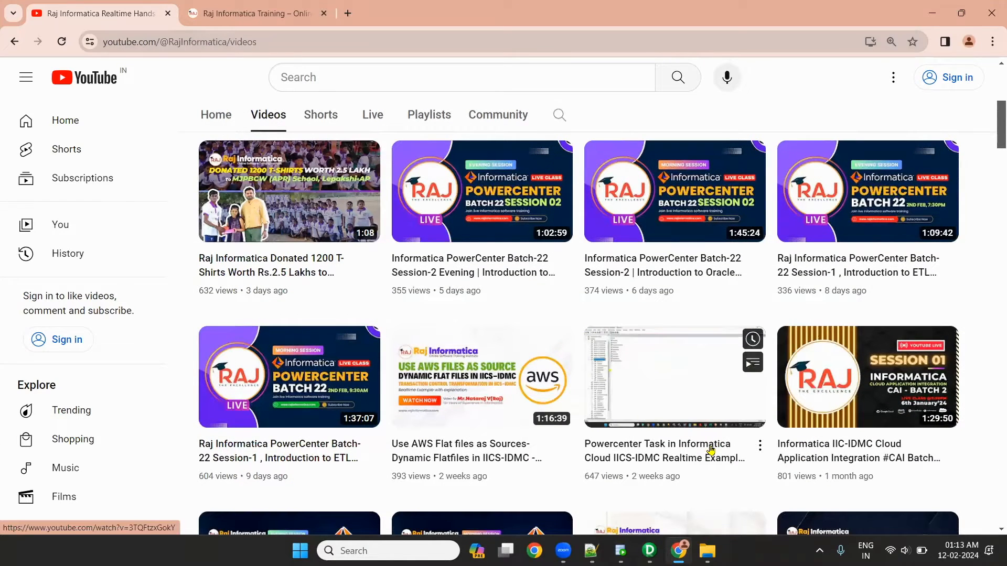
Step: Close the training site's tab, search for "raj informatica" in a new tab, and open the Raj Informatica Training website without its enrolment pop-up
click(323, 14)
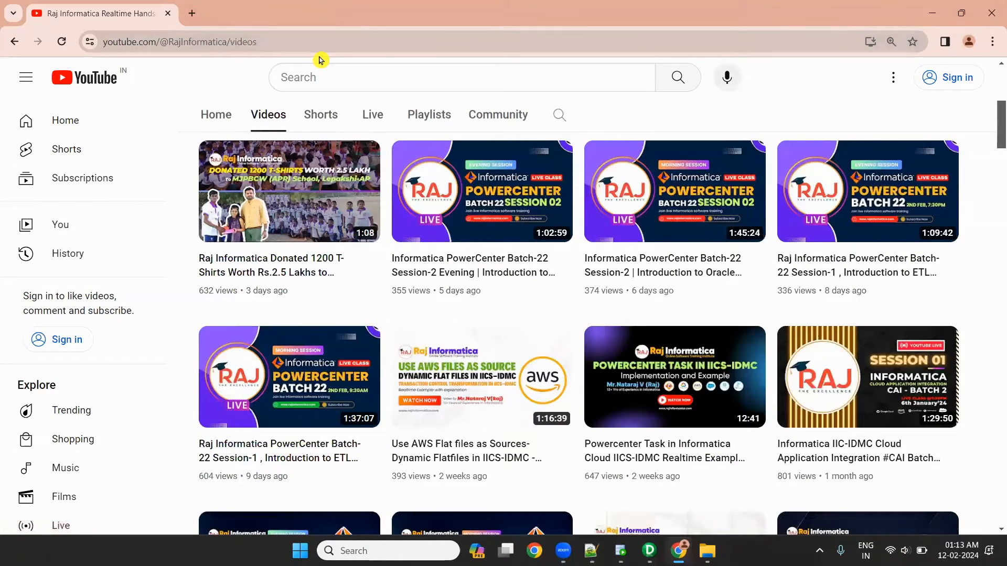
key(ctrl+t)
text(raj)
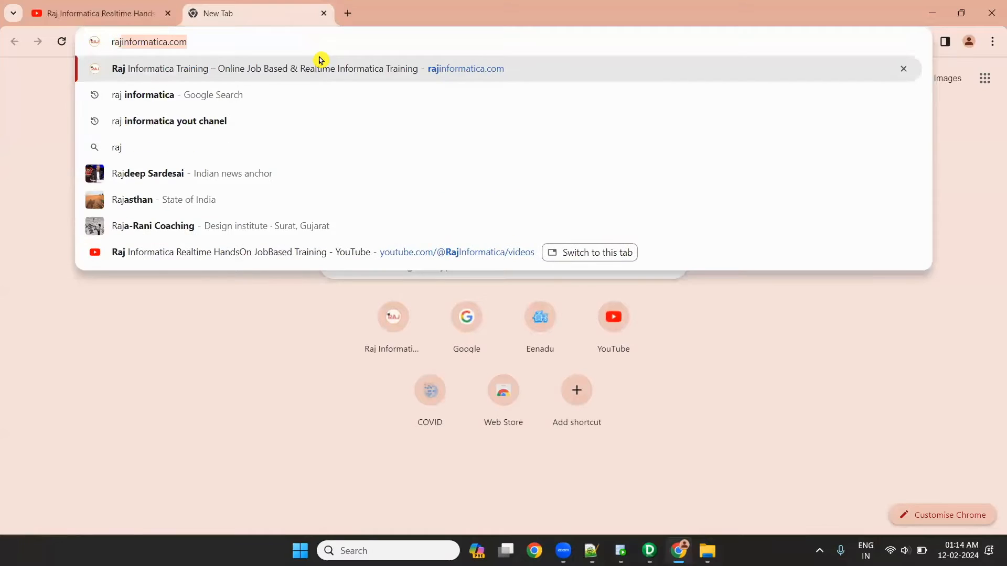
key(Down)
key(Return)
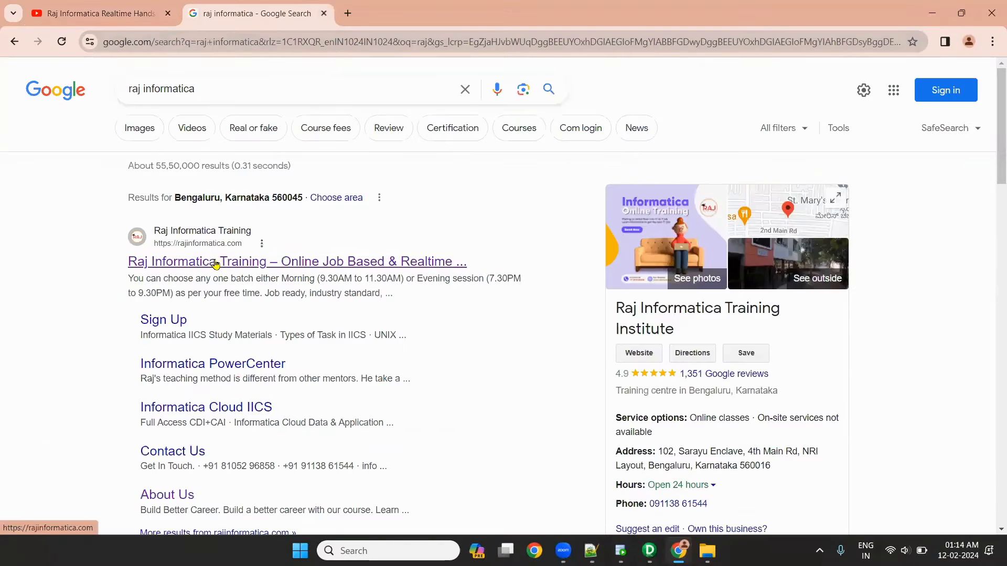
click(216, 262)
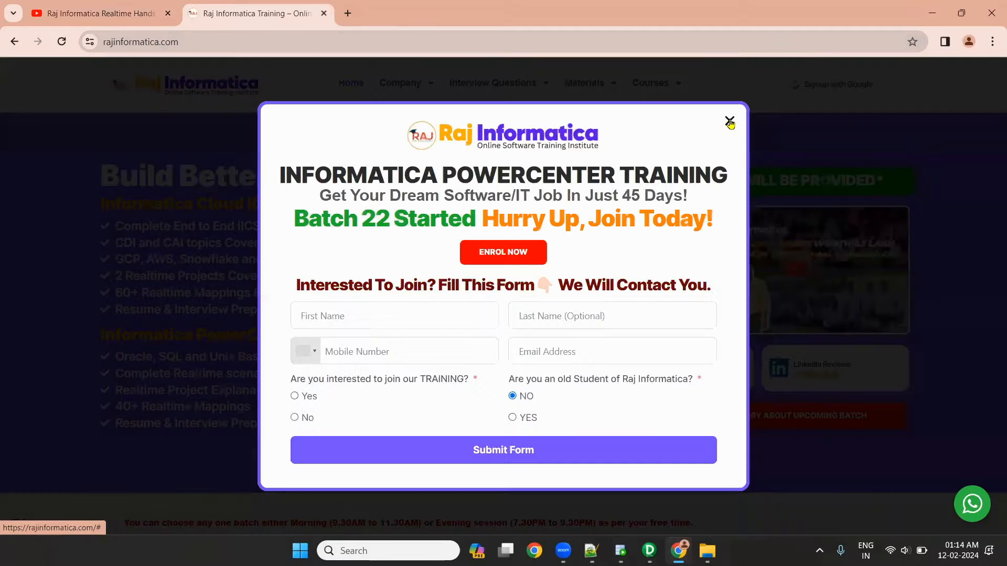
click(729, 122)
Step: Open the IICS (IDMC) Interview Questions page and look through its question sets
mouse_move(575, 88)
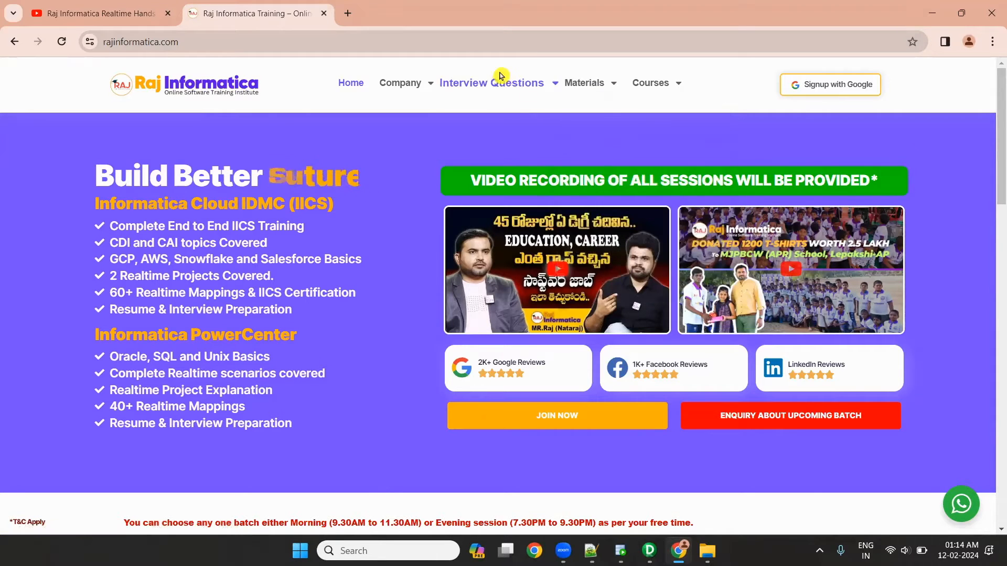
mouse_move(496, 79)
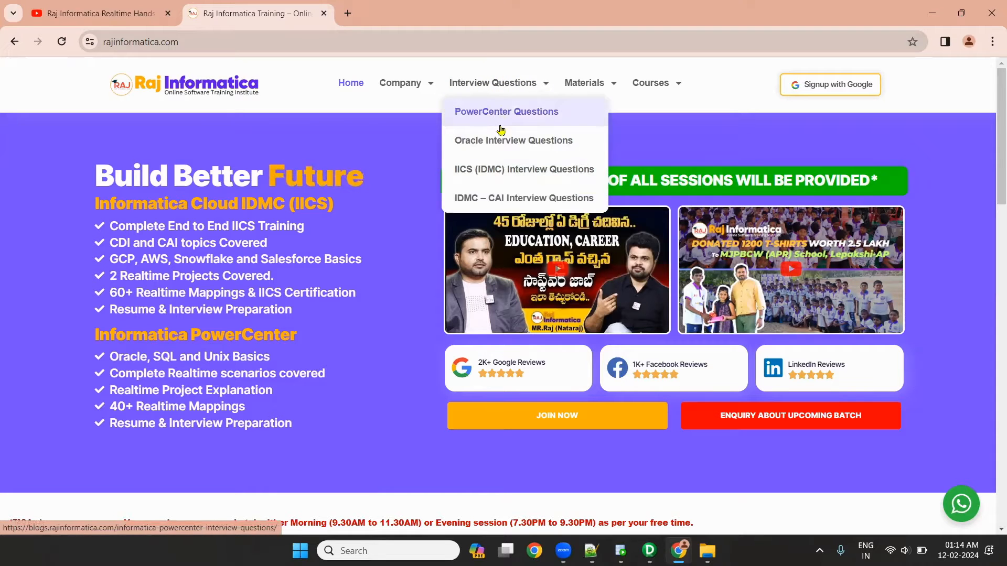
click(514, 181)
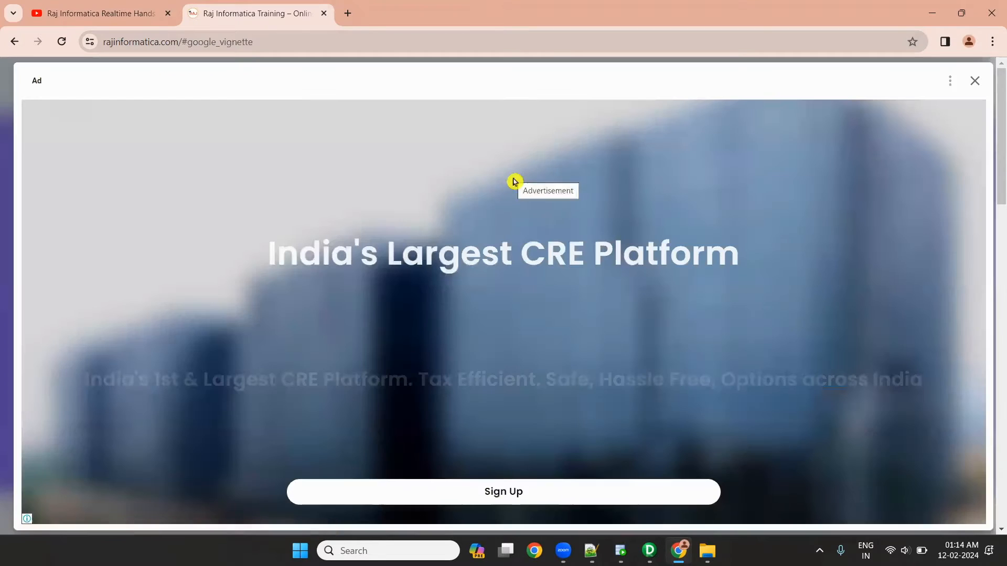
click(973, 83)
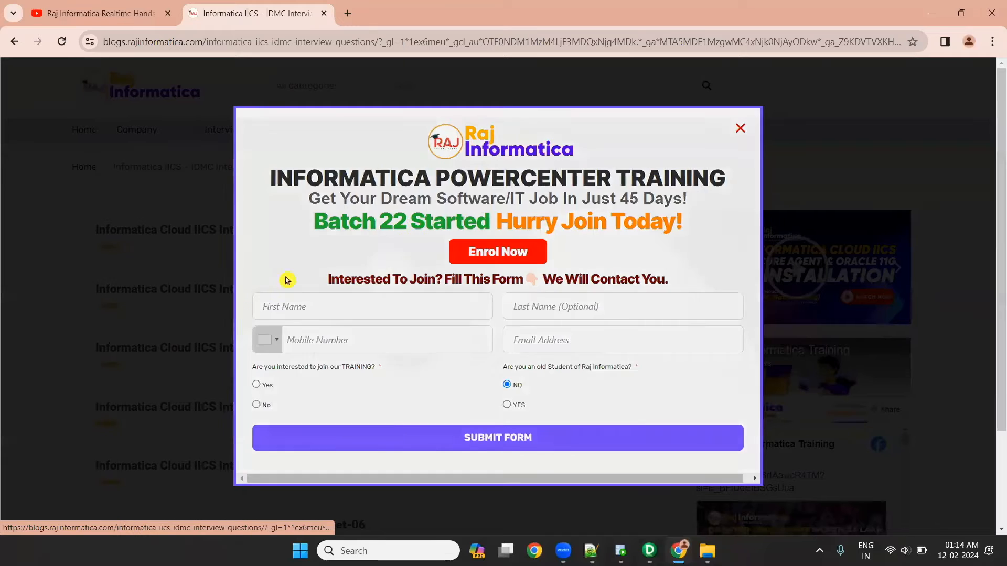
scroll(346, 303, down, 3)
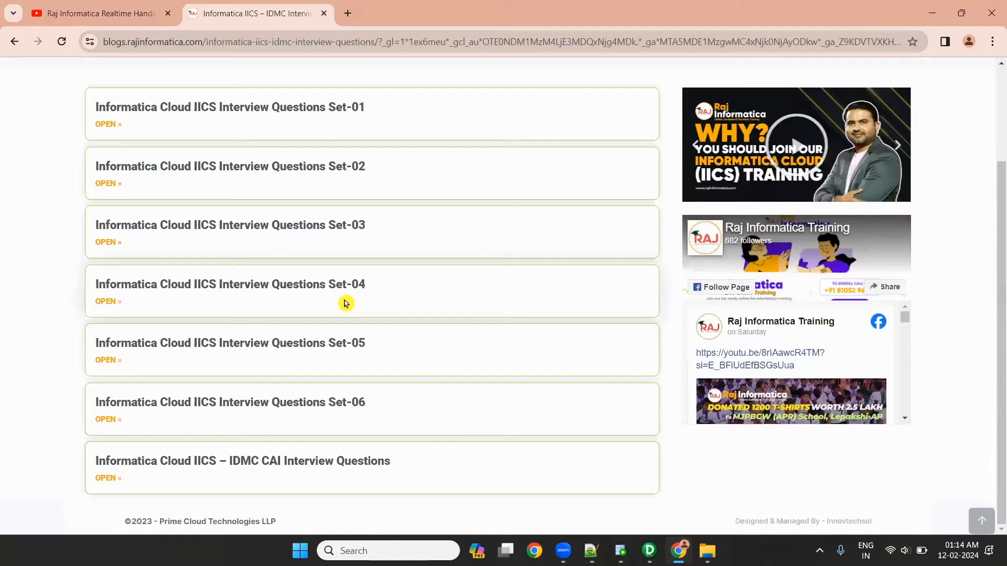
scroll(346, 303, up, 2)
scroll(346, 303, up, 1)
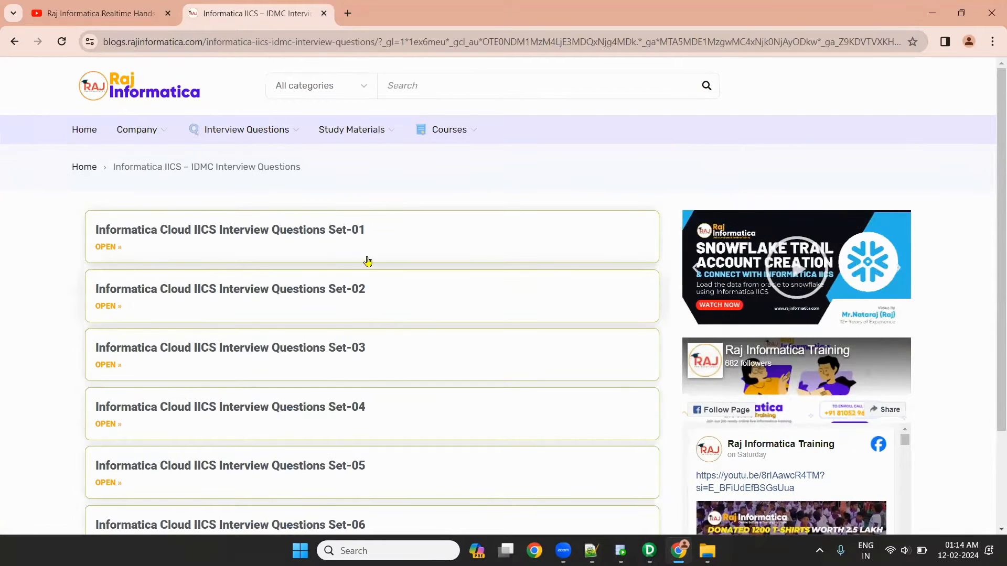
Step: Return to the training site's home page, dismiss the enrolment form, and view the available study materials
click(14, 42)
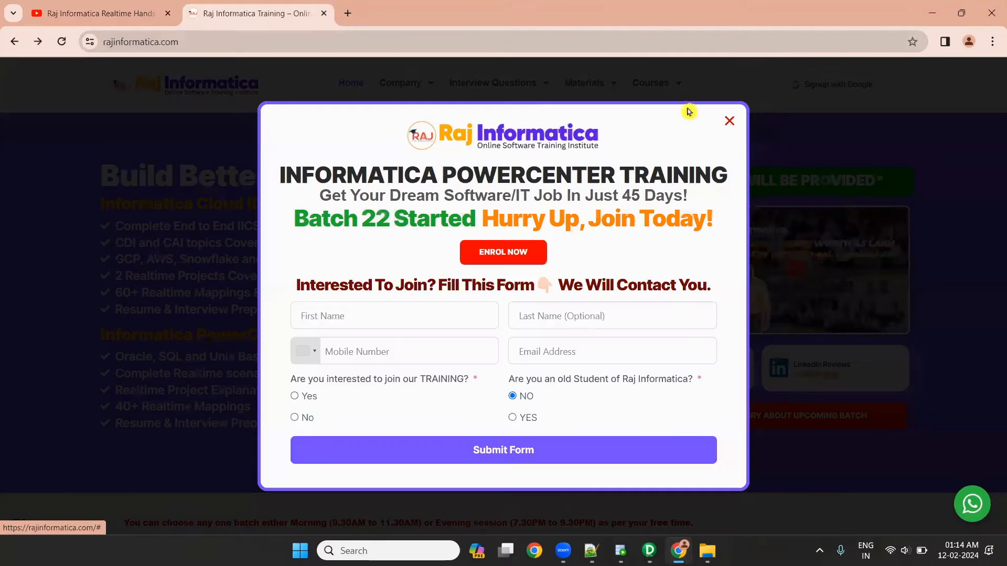
click(725, 121)
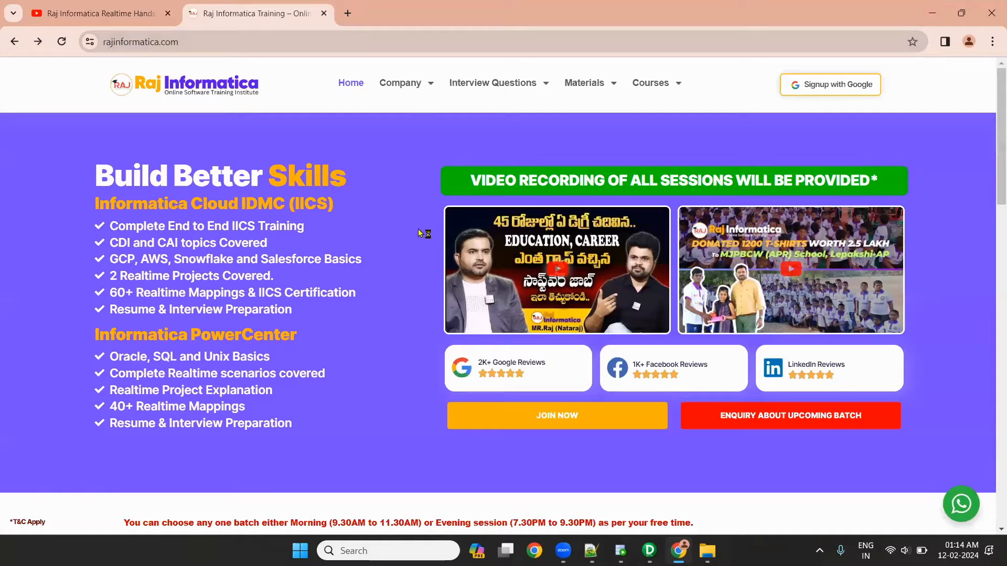
mouse_move(520, 84)
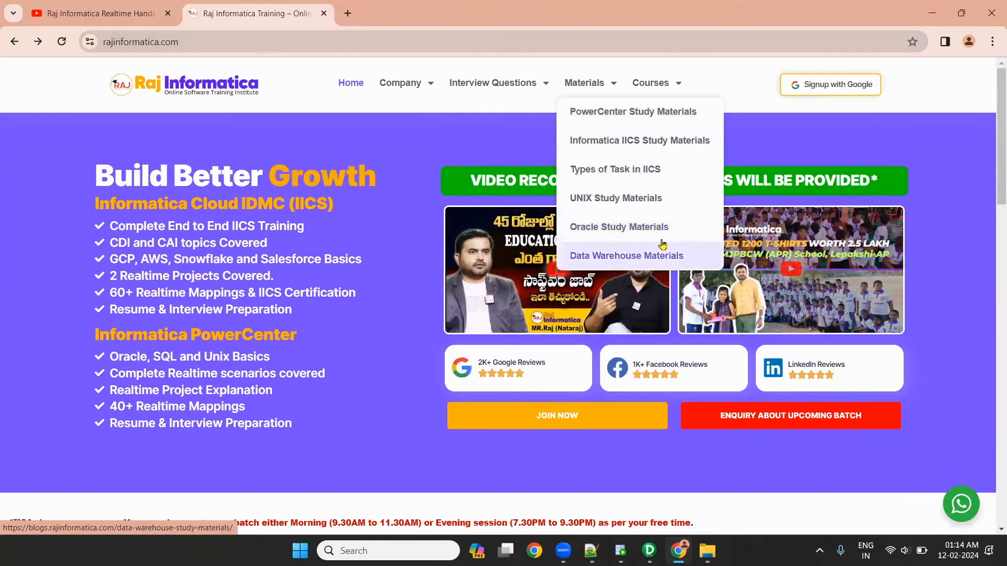
click(509, 40)
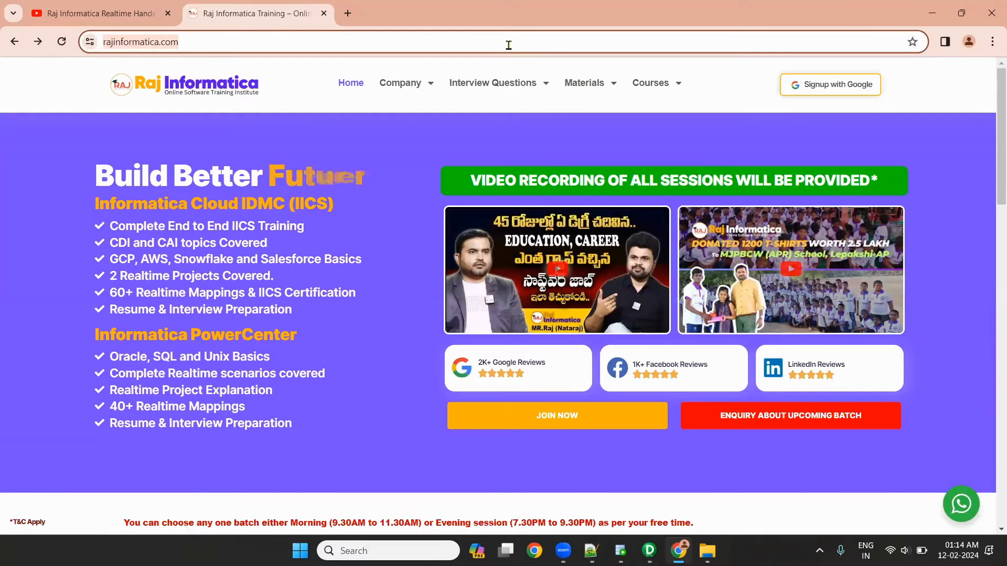
click(138, 11)
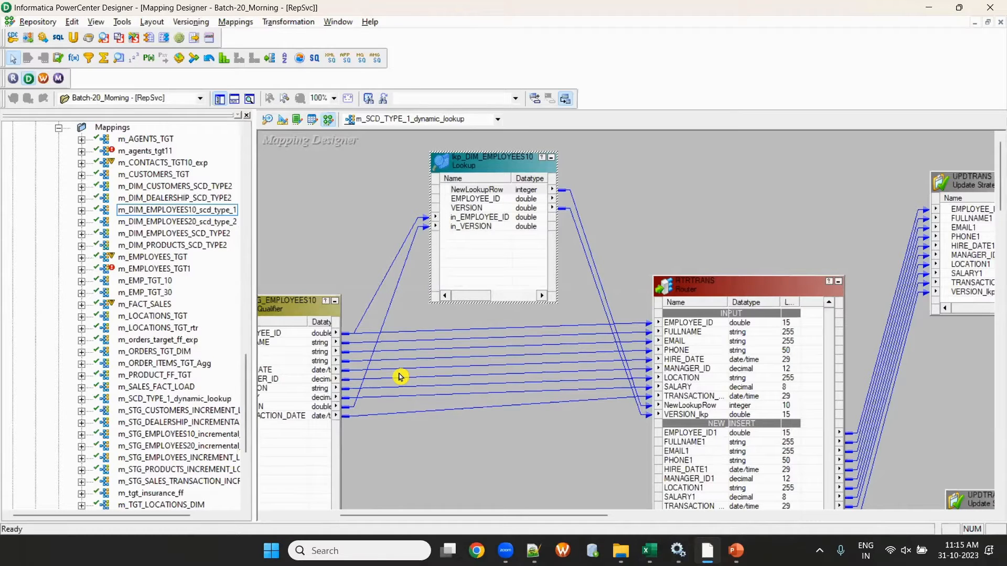
Step: Show the source side of the m_SCD_TYPE_1_dynamic_lookup mapping in PowerCenter Designer and switch to the 16-07-2023 Excel workbook
click(400, 377)
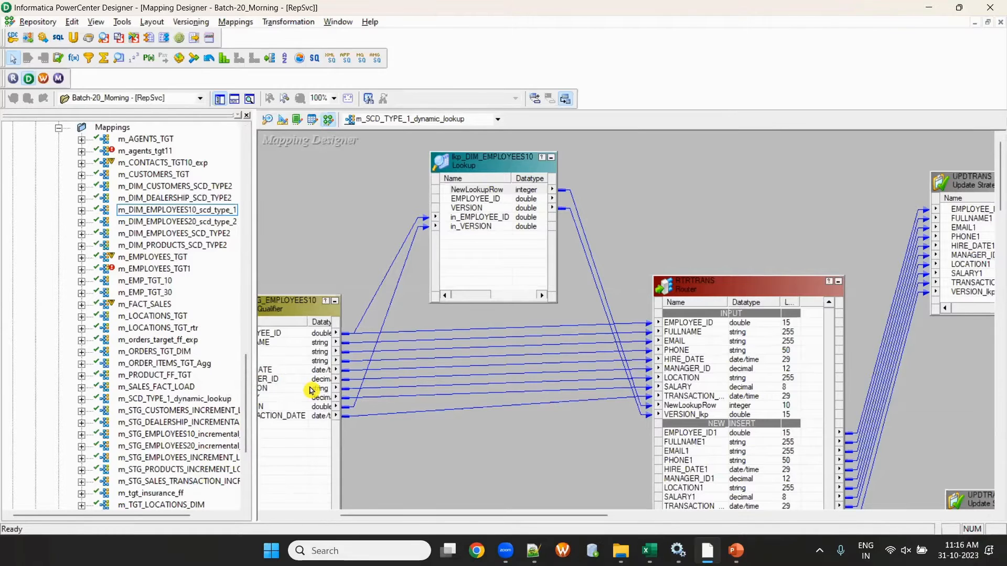
drag(440, 517, 306, 498)
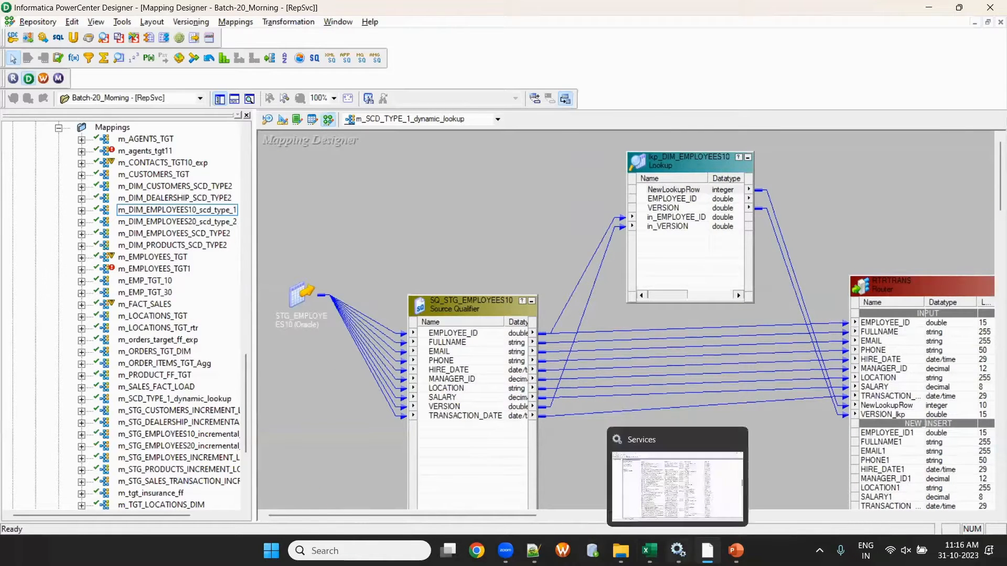
key(alt+Tab)
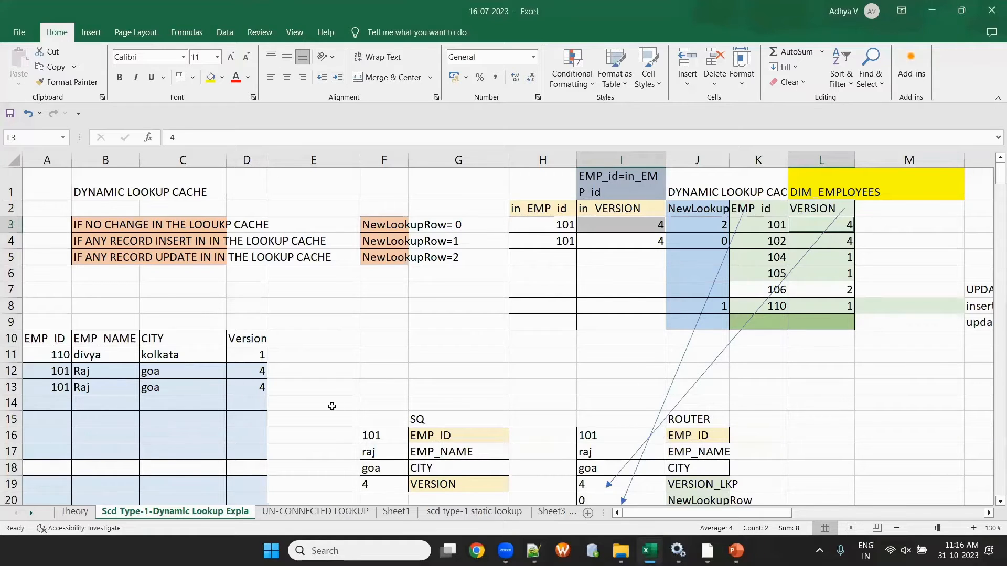
Step: Examine the dynamic lookup cache explanation sheet, from the EMP_ID 110 source record to the lookup, router and update strategy notes
click(164, 356)
key(Left)
key(Left)
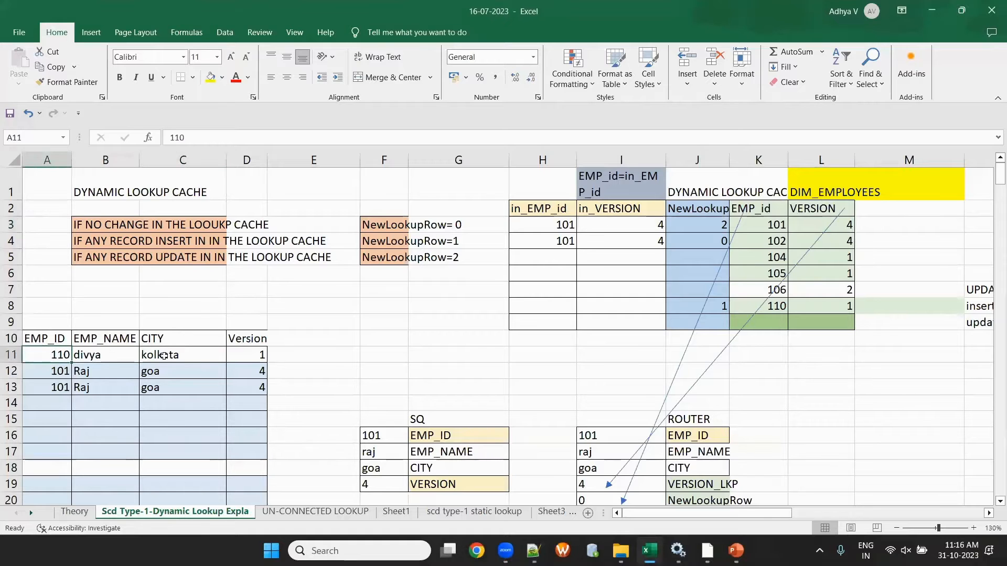
scroll(163, 356, down, 3)
scroll(163, 356, up, 2)
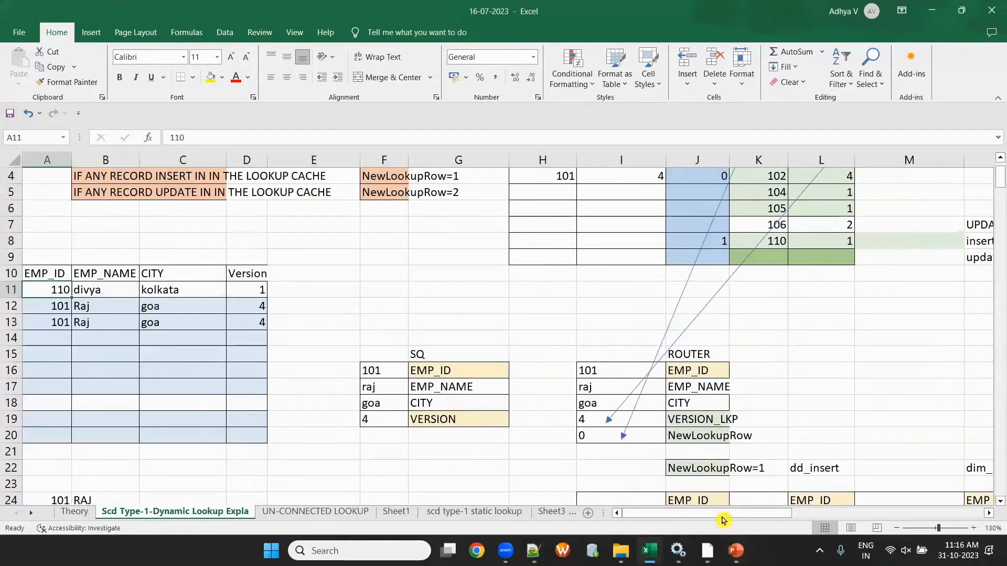
drag(722, 520, 928, 490)
scroll(716, 411, down, 5)
scroll(716, 411, up, 1)
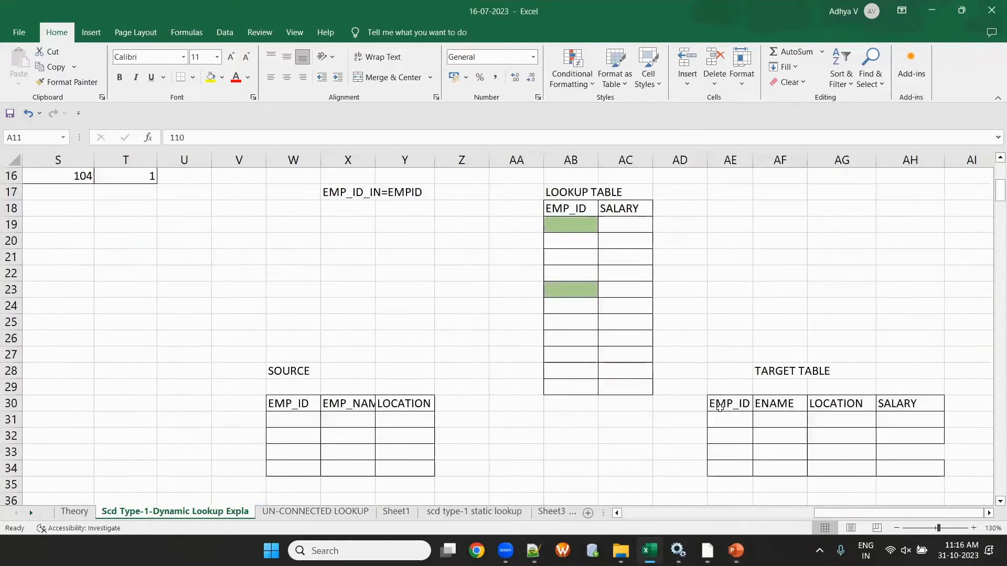
scroll(719, 408, up, 5)
drag(828, 517, 739, 524)
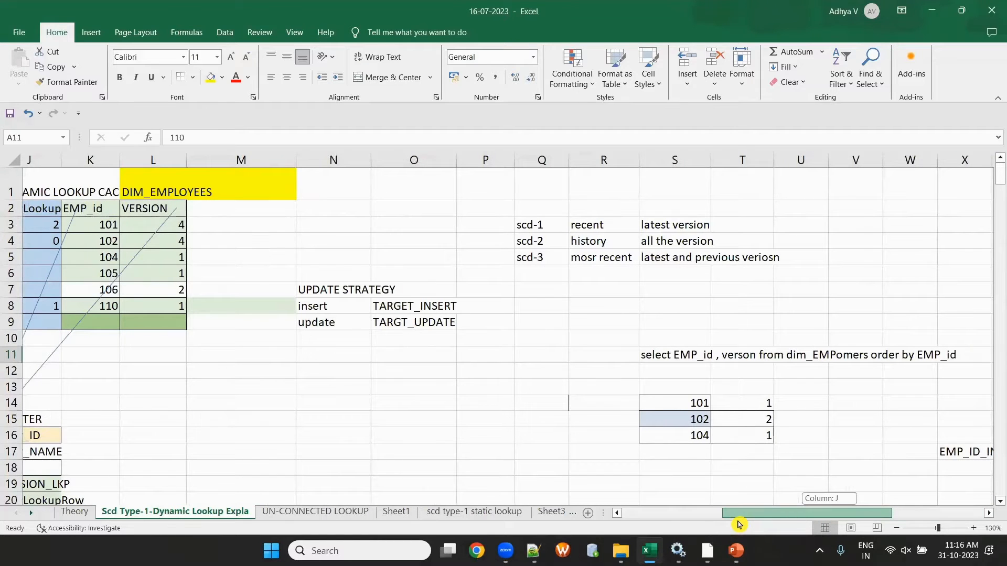
drag(739, 524, 665, 521)
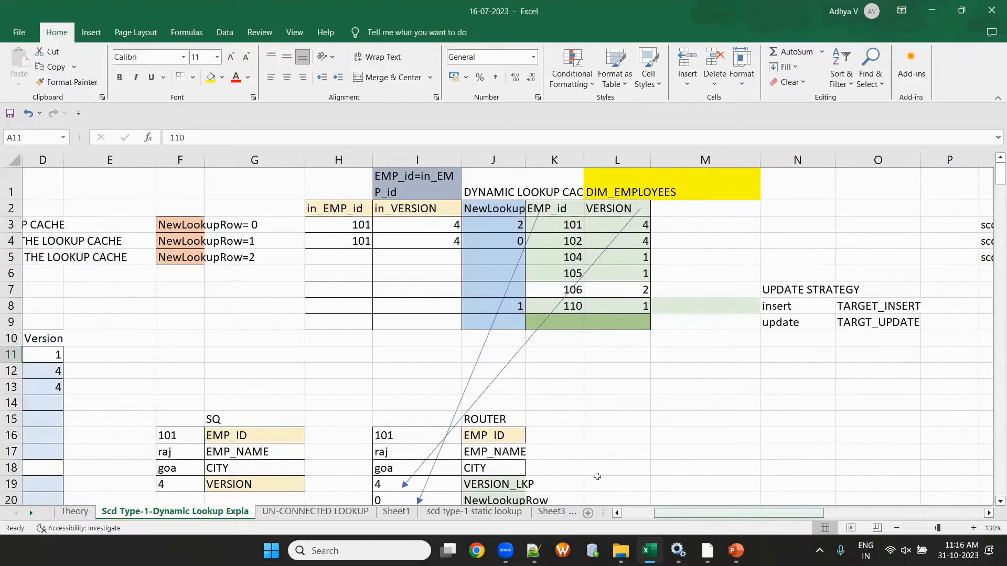
Step: Locate the DIM_EMPomers table and highlight the EMP_ID 101 record and its Version cell P41
scroll(631, 503, down, 12)
drag(784, 513, 858, 510)
click(659, 406)
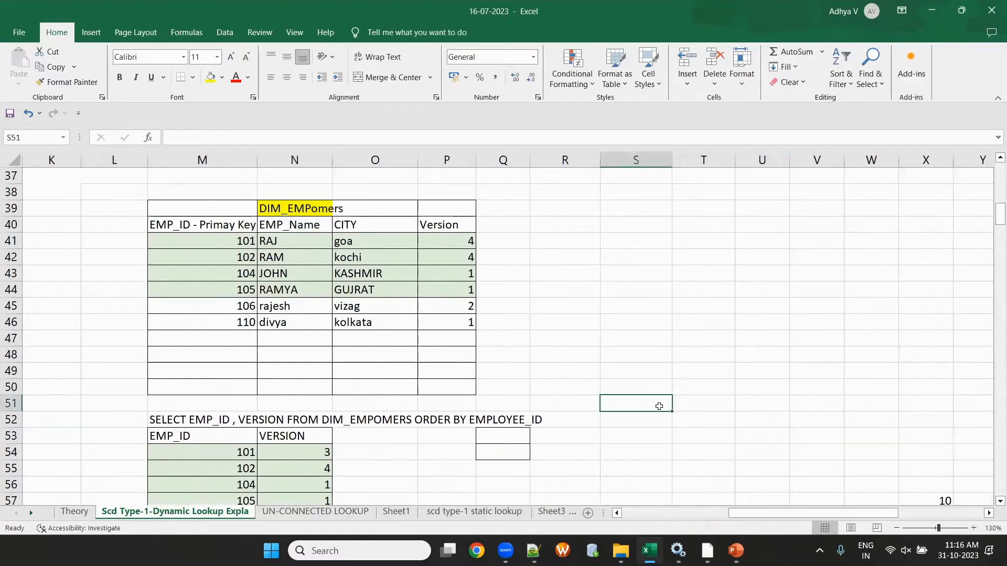
drag(217, 239, 457, 246)
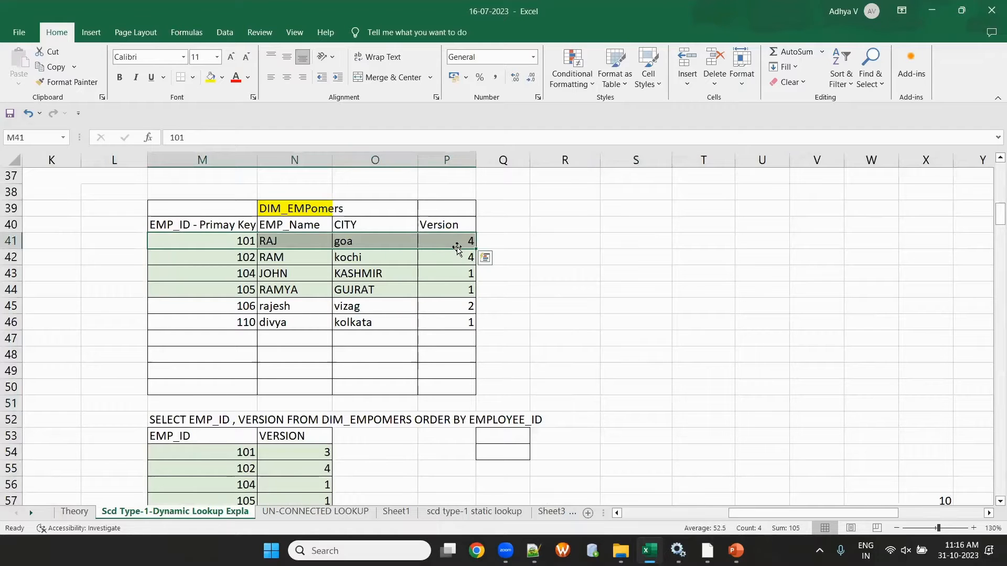
click(453, 241)
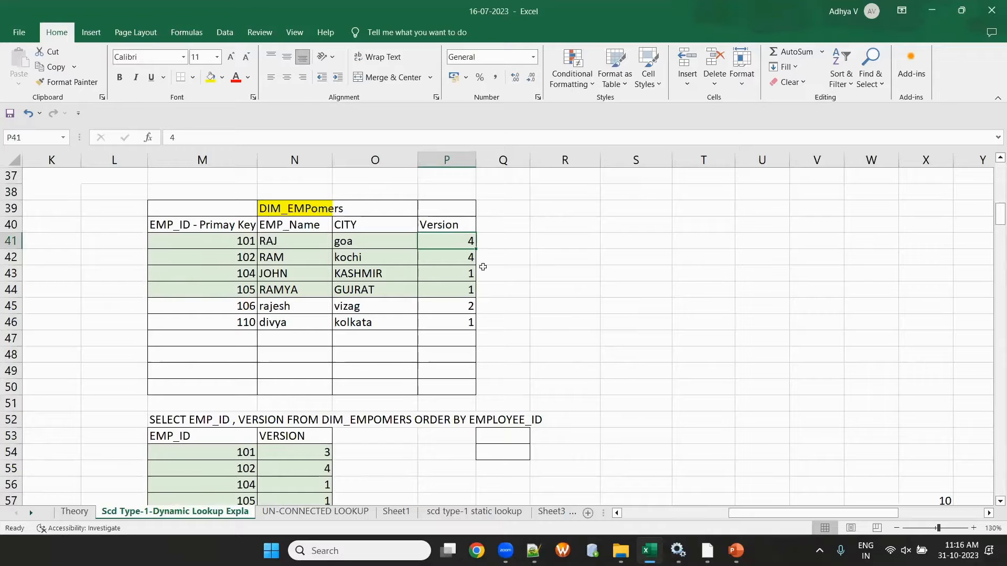
Step: Locate the day-wise source table and highlight its day-1 to day-3 records in B39:E52
drag(770, 514, 664, 514)
scroll(218, 299, down, 2)
scroll(137, 276, up, 4)
scroll(137, 276, down, 2)
drag(105, 209, 351, 417)
click(588, 423)
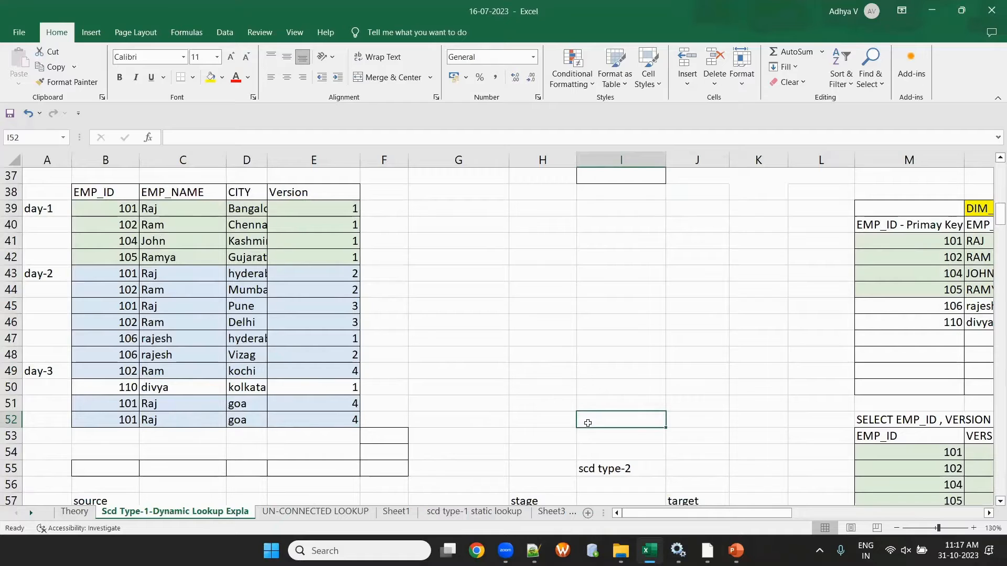
Step: Highlight the day-3 record of EMP_ID 102 in row 49 and the source table's Version column through row 48
drag(123, 375, 322, 365)
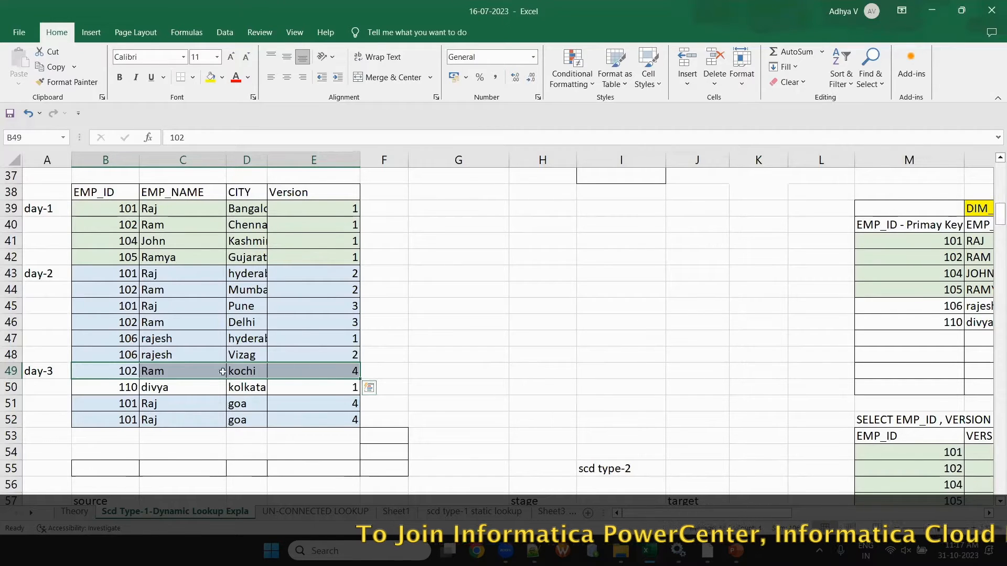
drag(331, 194, 333, 367)
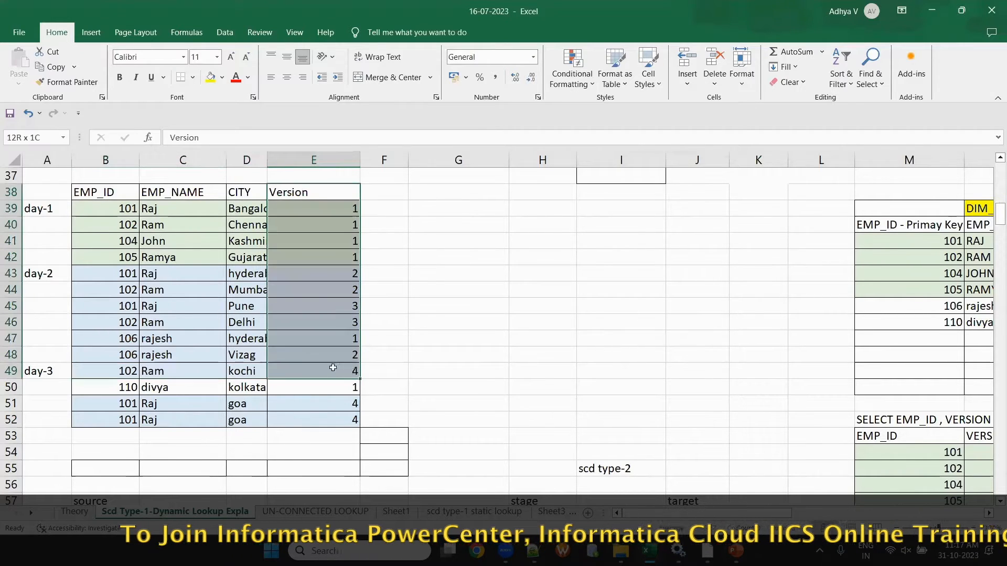
Step: Check the ports of the lkp_DIM_EMPLOYEES10 lookup in PowerCenter Designer, close its properties, and return to the source table in Excel
click(707, 551)
double_click(701, 207)
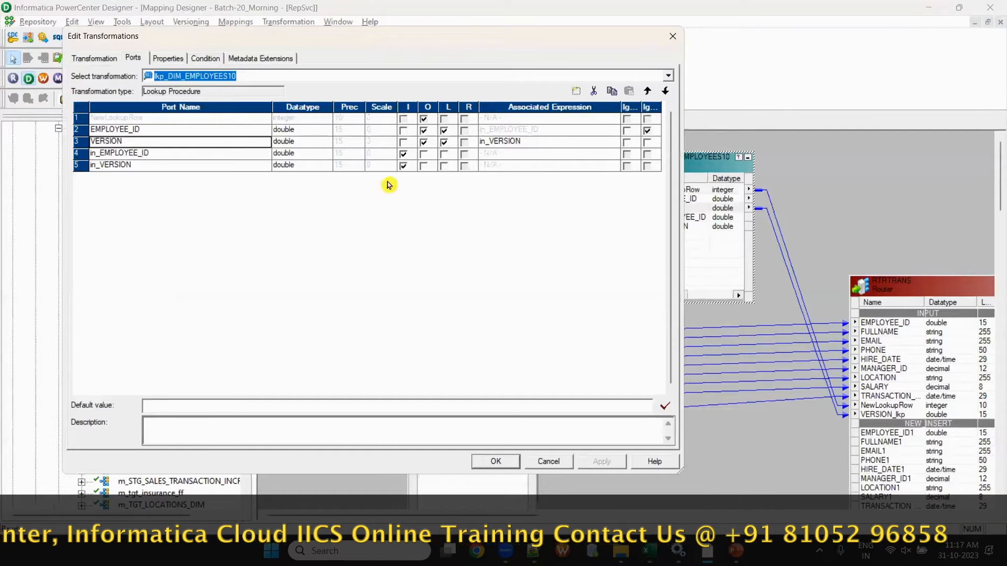
click(674, 36)
click(928, 8)
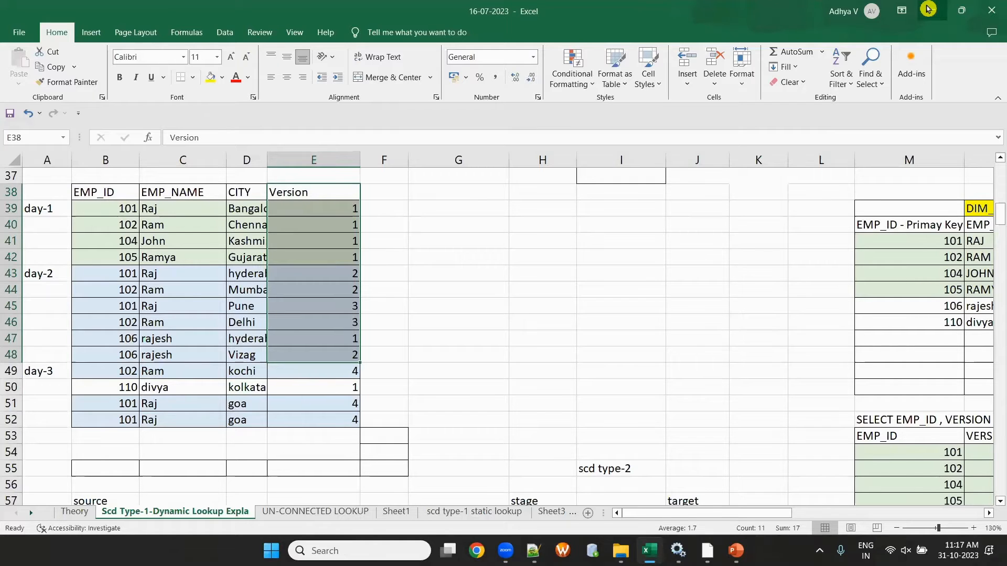
scroll(445, 331, down, 1)
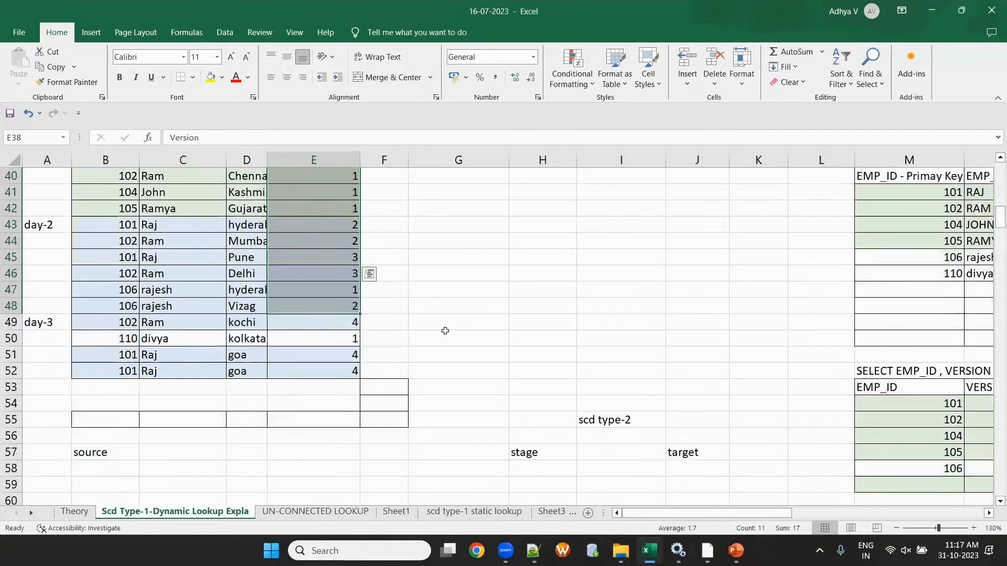
Step: Cancel closing the workbook, minimize Excel, and switch to PowerCenter Designer
scroll(445, 331, down, 3)
scroll(446, 331, up, 5)
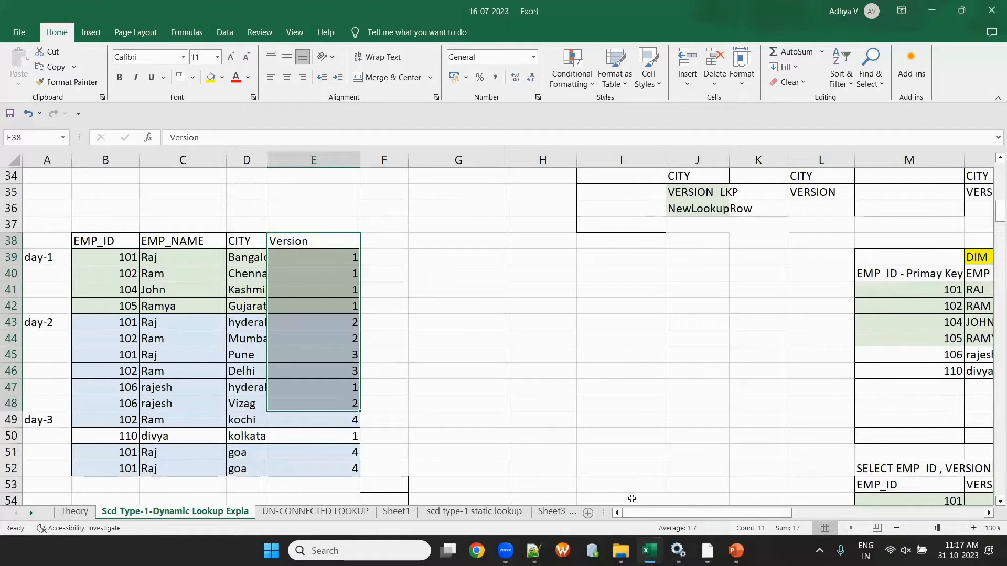
click(991, 10)
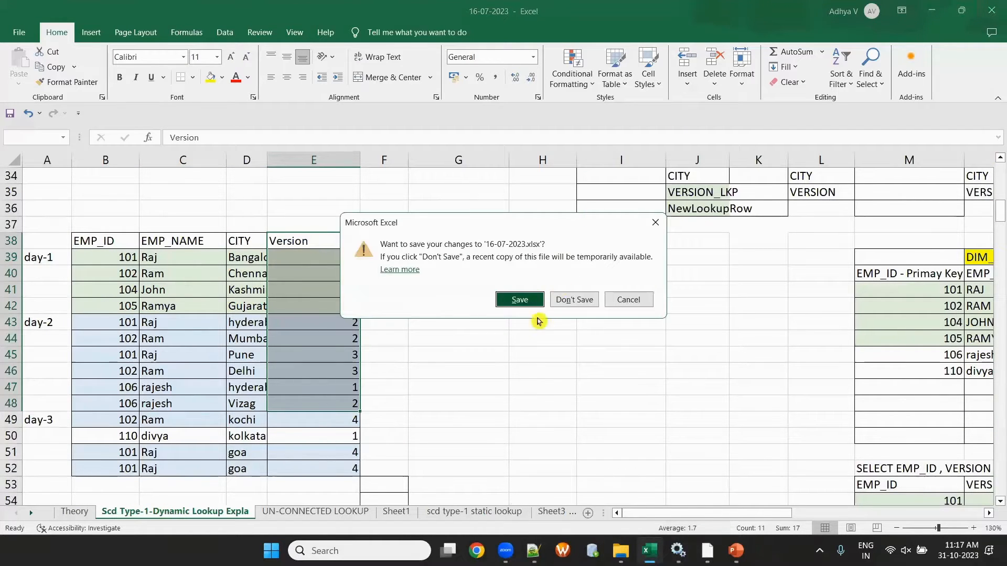
click(628, 301)
click(634, 318)
click(931, 10)
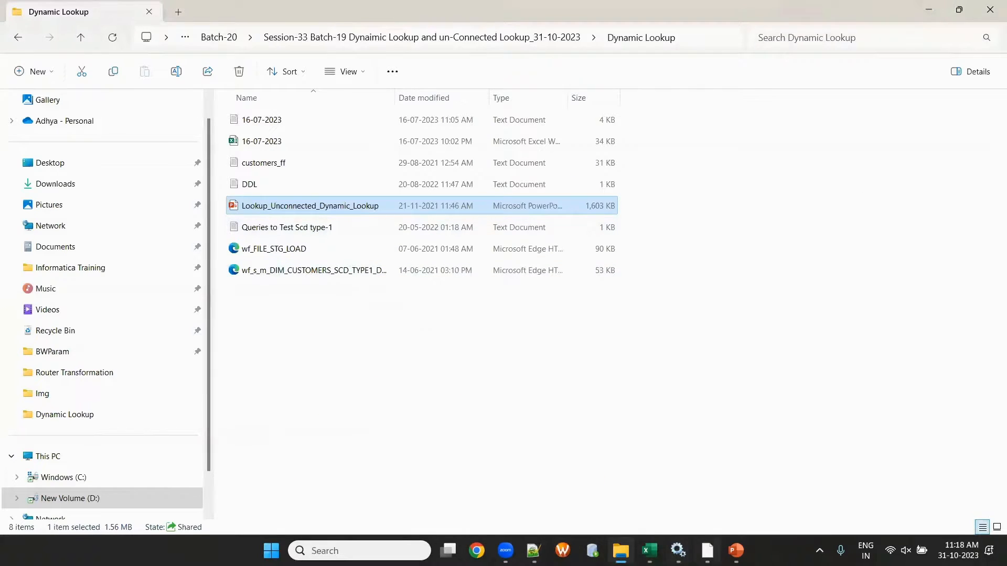
click(707, 551)
Step: Widen the repository navigator and look through the mappings of the Batch-20_Morning folder
scroll(177, 346, down, 3)
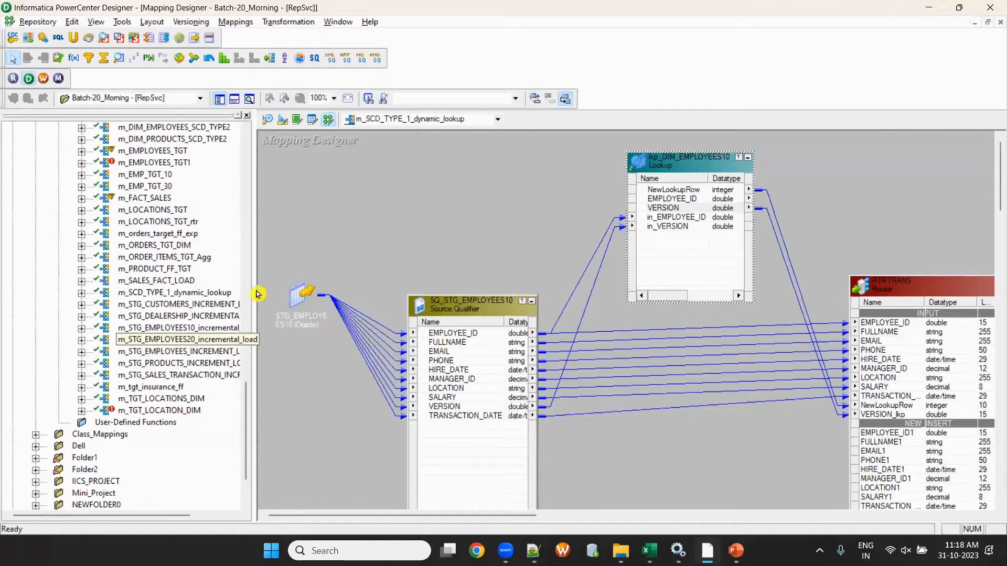
drag(254, 286, 326, 288)
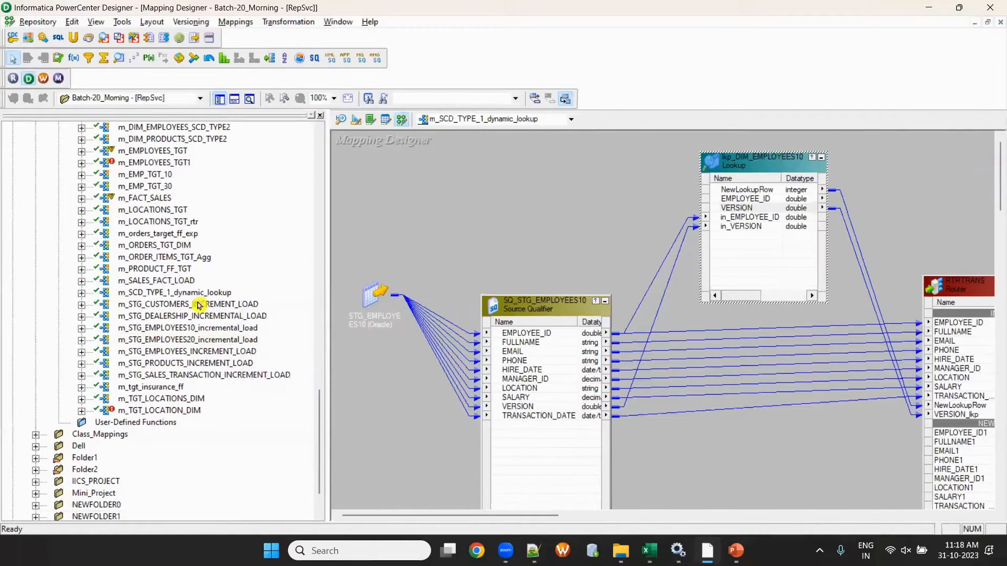
scroll(181, 309, up, 4)
scroll(181, 308, up, 1)
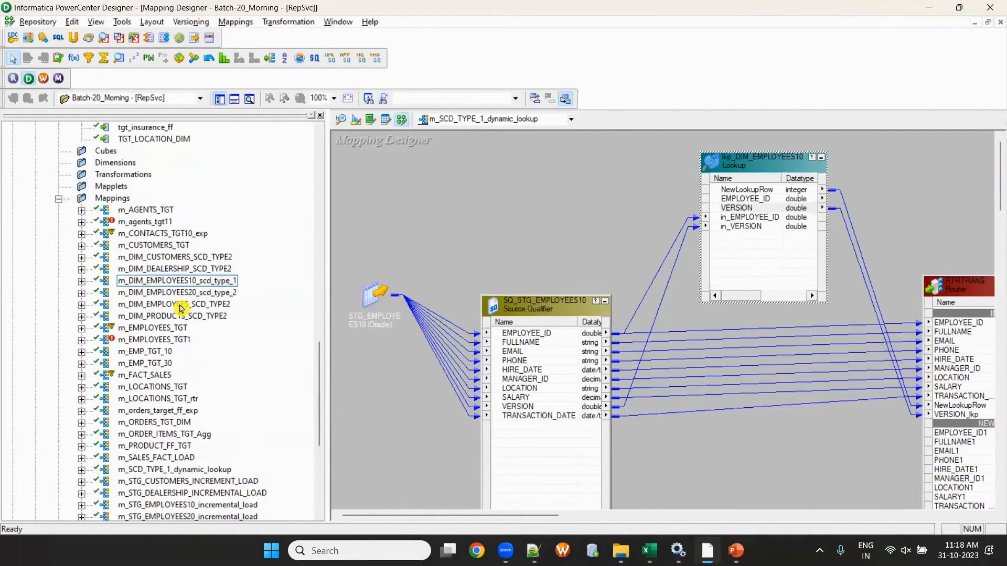
scroll(243, 335, down, 2)
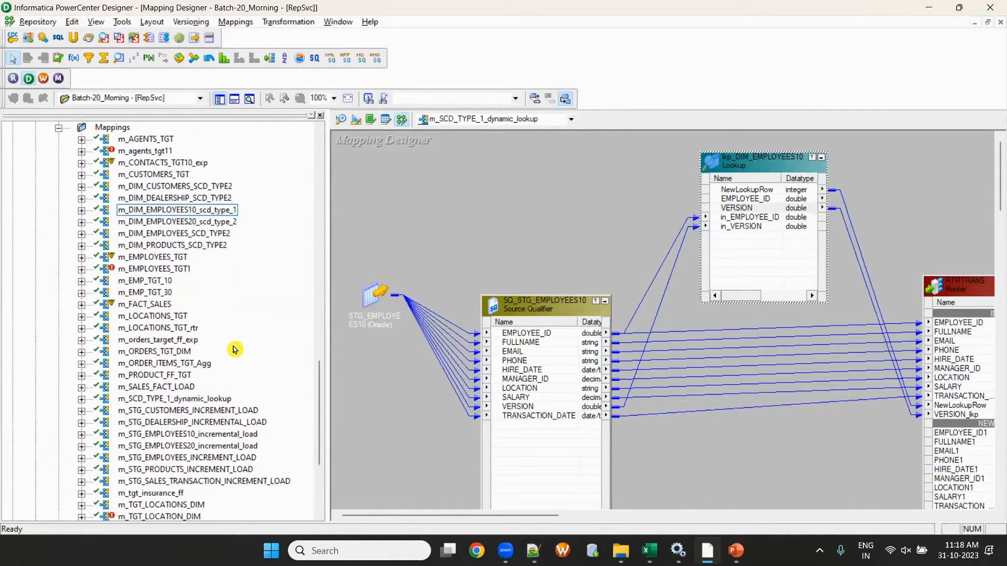
scroll(234, 347, down, 3)
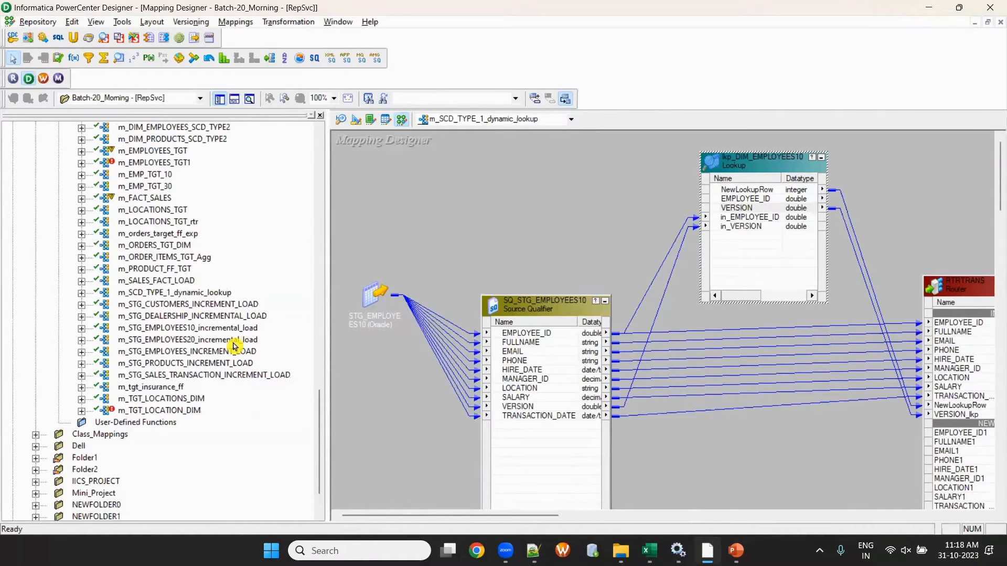
Step: Open the Batch-19_Morning folder and its m_CON_REG_TGT_lkup mapping
scroll(234, 347, up, 15)
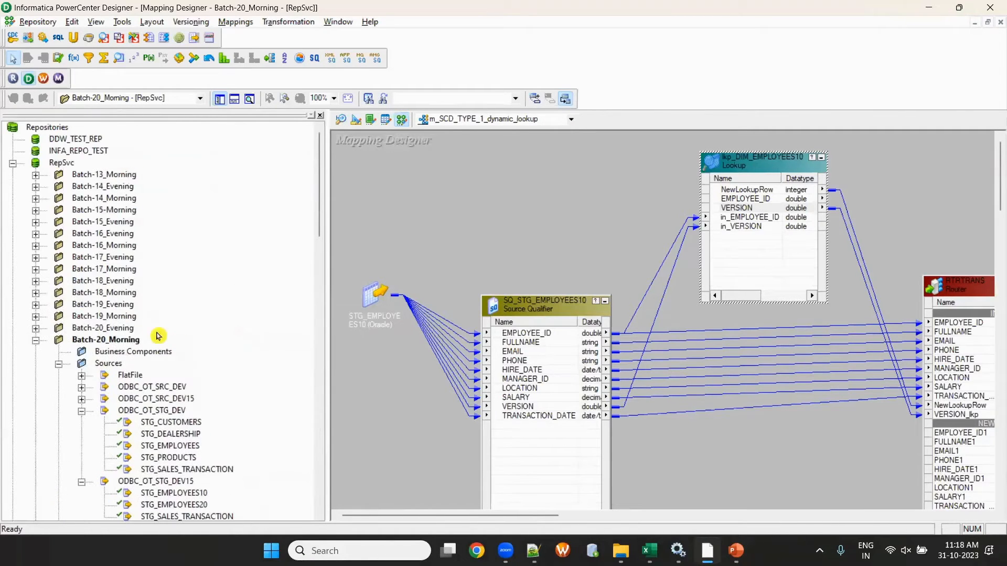
right_click(118, 317)
click(173, 398)
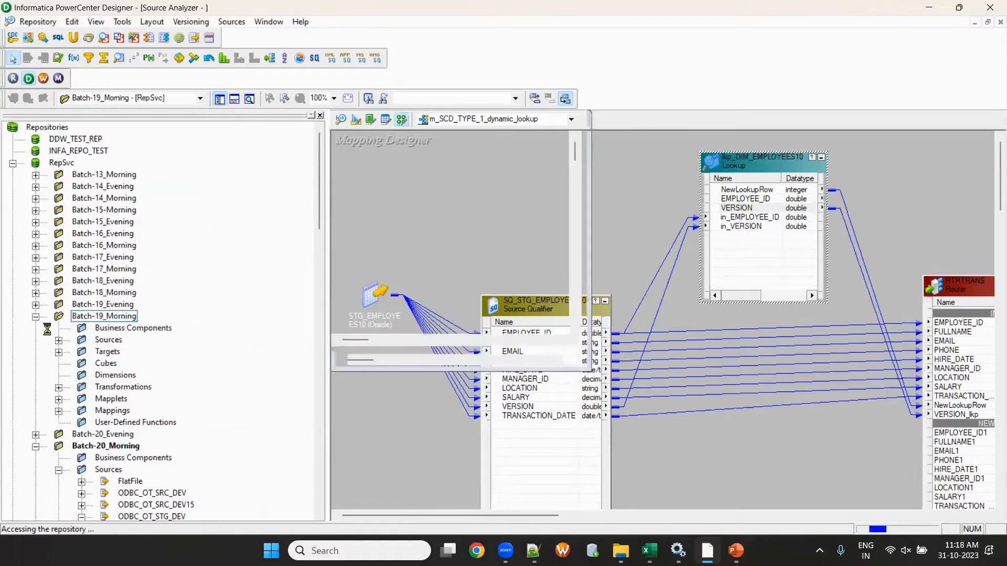
click(58, 411)
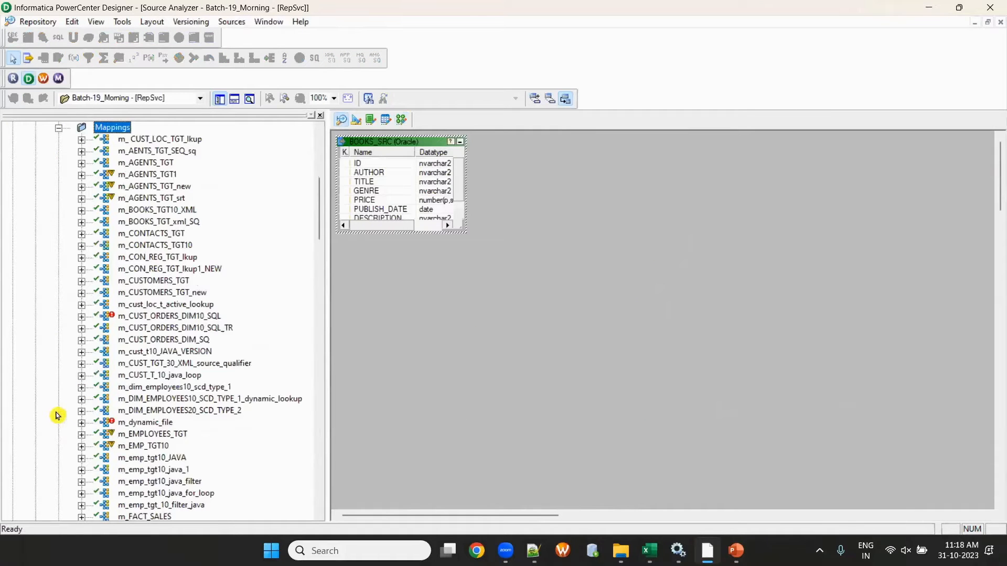
right_click(190, 256)
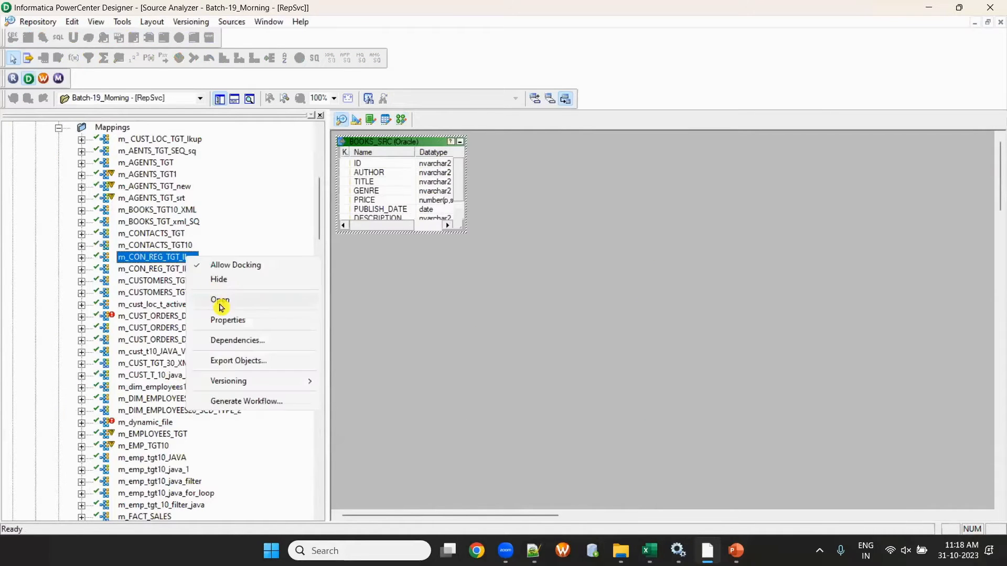
click(220, 300)
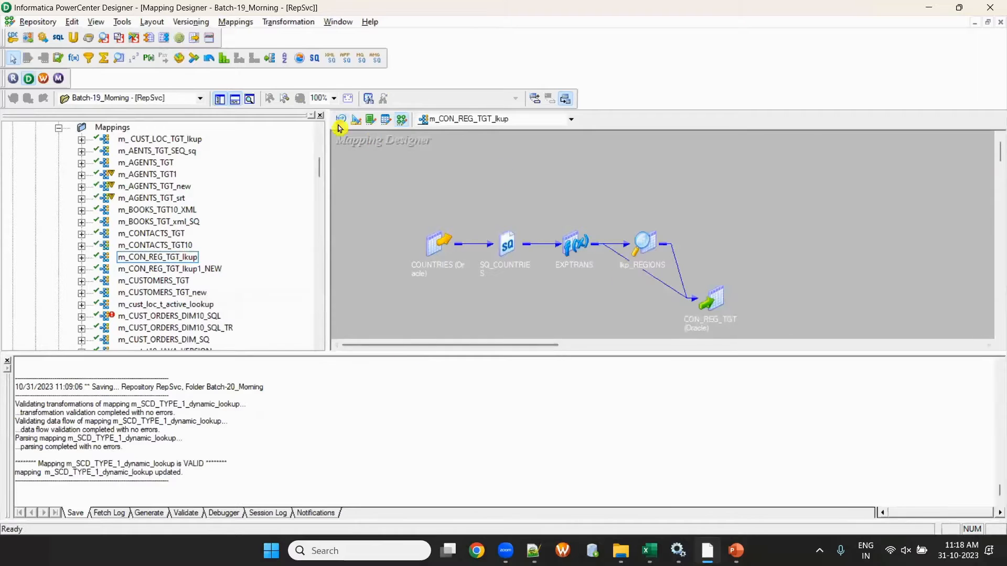
Step: Hide the navigator and output windows and arrange all transformations of the mapping in expanded form
click(220, 98)
click(234, 98)
right_click(346, 187)
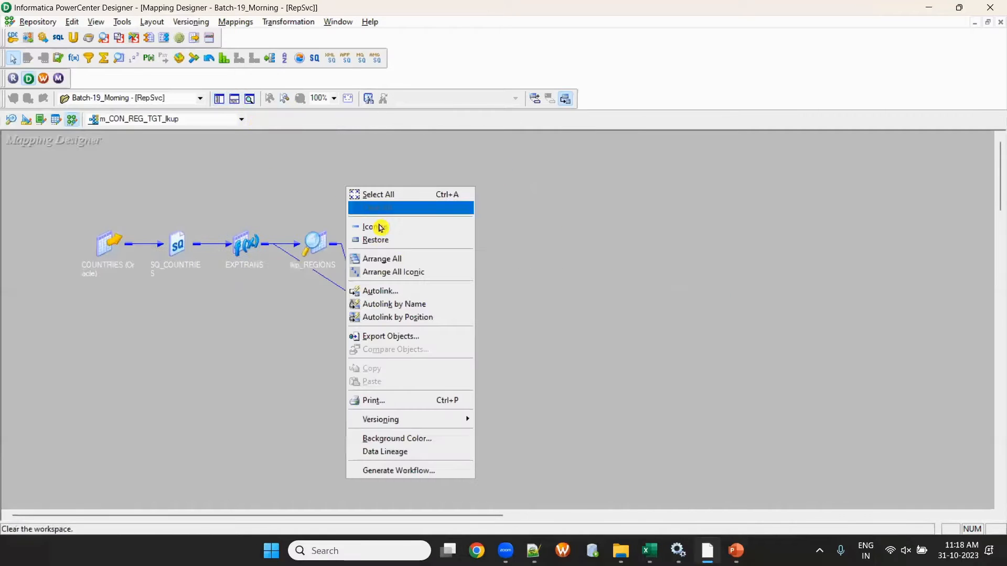
click(393, 259)
Step: Move EXPTRANS, SQ_COUNTRIES and the COUNTRIES source down so they line up below the level of lkp_REGIONS
drag(299, 510, 454, 505)
drag(283, 245, 275, 314)
click(271, 353)
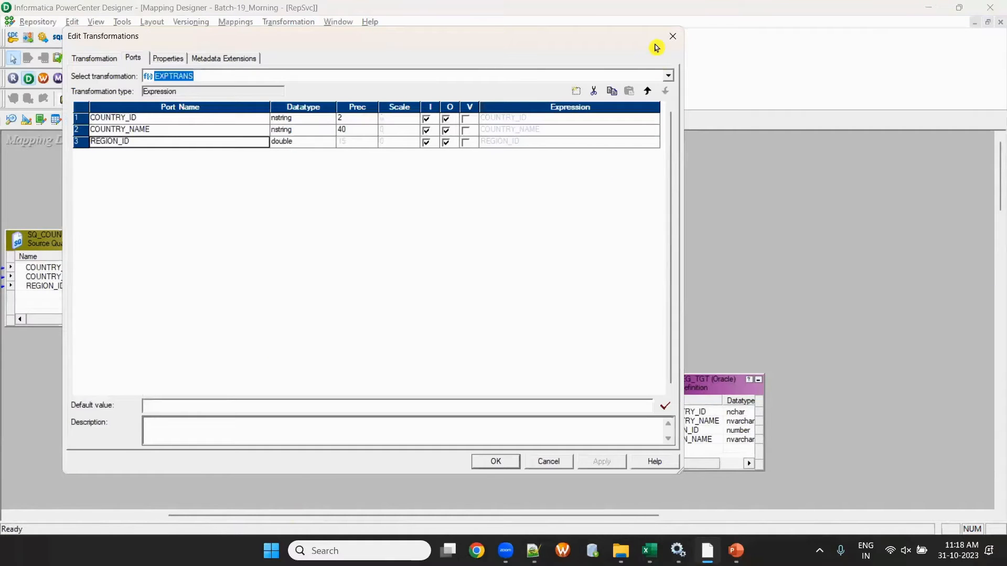
click(672, 37)
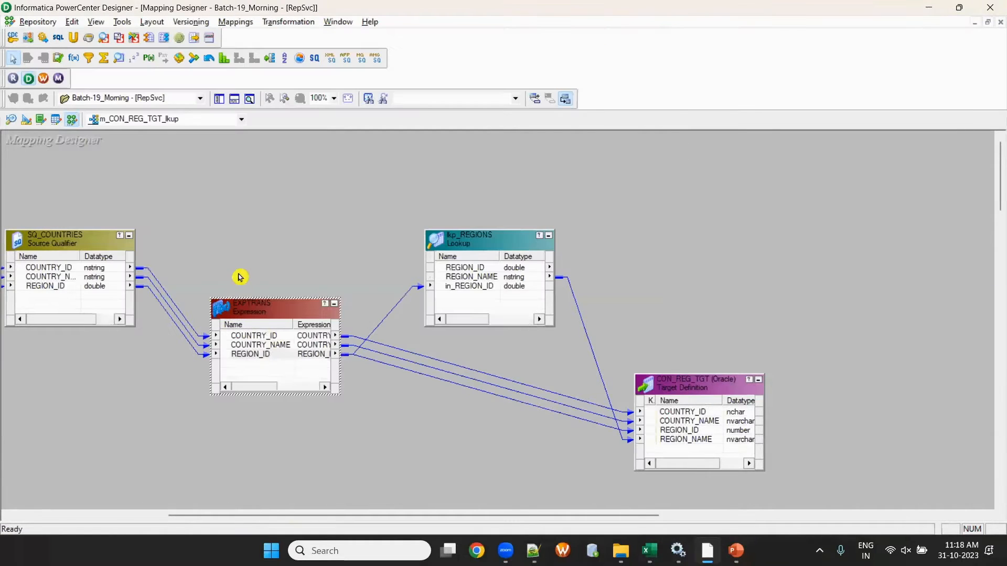
drag(107, 247, 112, 317)
drag(387, 522, 276, 522)
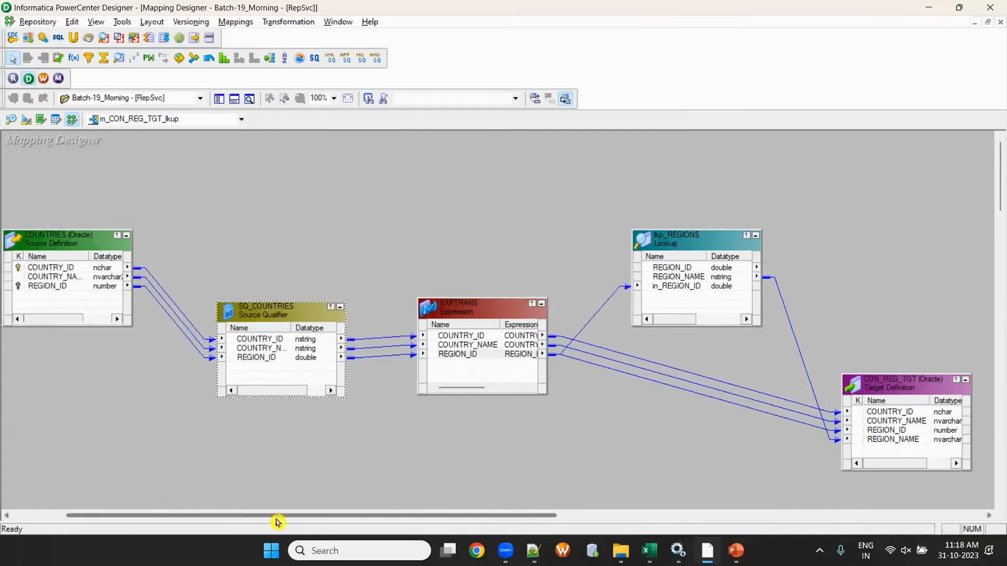
drag(79, 237, 79, 266)
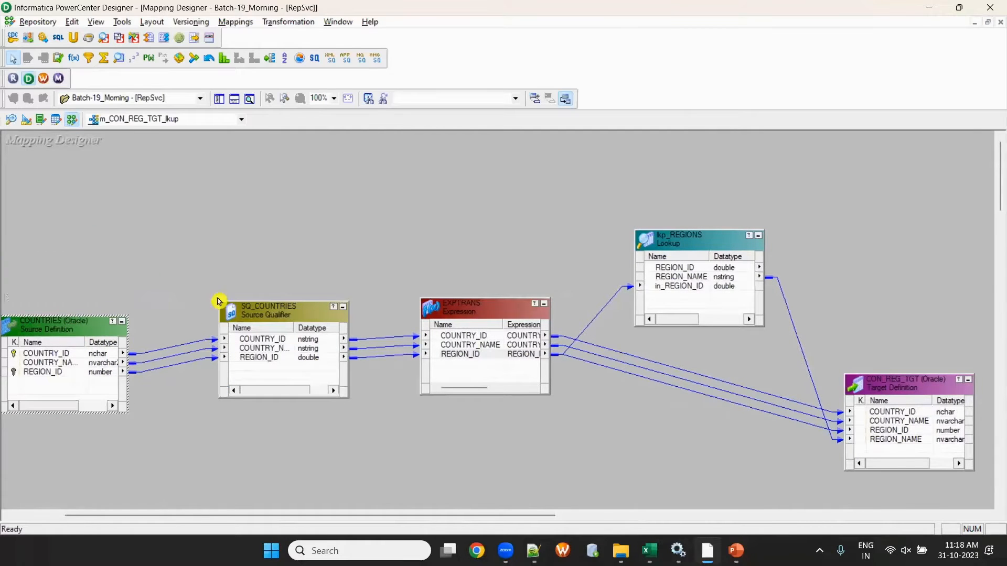
Step: Rearrange and resize the mapping objects so lkp_REGIONS sits well above the row of SQ_COUNTRIES and EXPTRANS
drag(277, 317, 232, 256)
drag(493, 311, 425, 243)
drag(647, 244, 584, 141)
drag(435, 519, 521, 517)
drag(464, 141, 469, 159)
drag(275, 255, 278, 282)
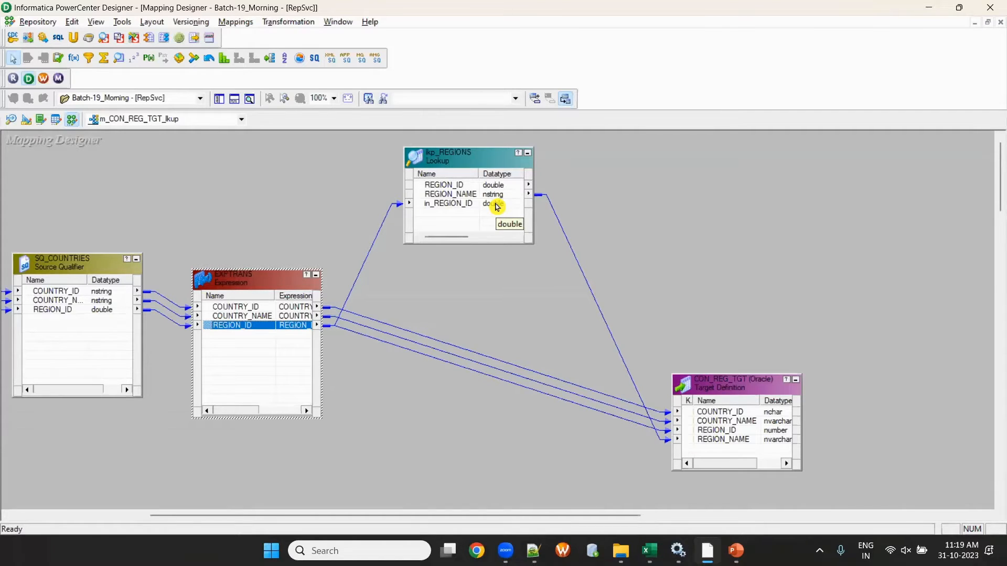
drag(288, 296, 290, 337)
drag(92, 292, 55, 372)
Step: Highlight the REGION_ID, REGION_NAME and in_REGION_ID ports of lkp_REGIONS and the REGION_ID and COUNTRY_NAME ports of EXPTRANS
drag(455, 196, 447, 202)
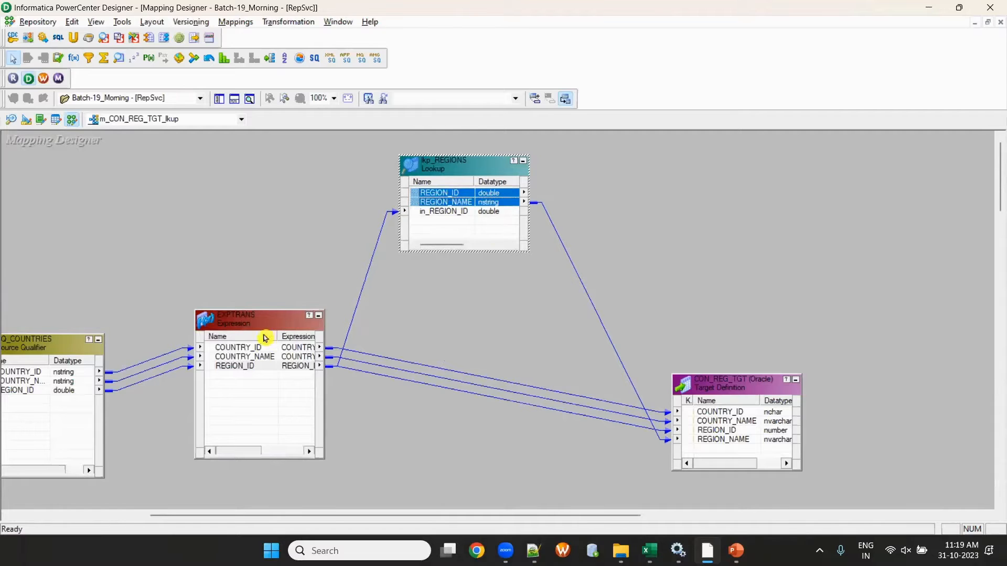
click(247, 366)
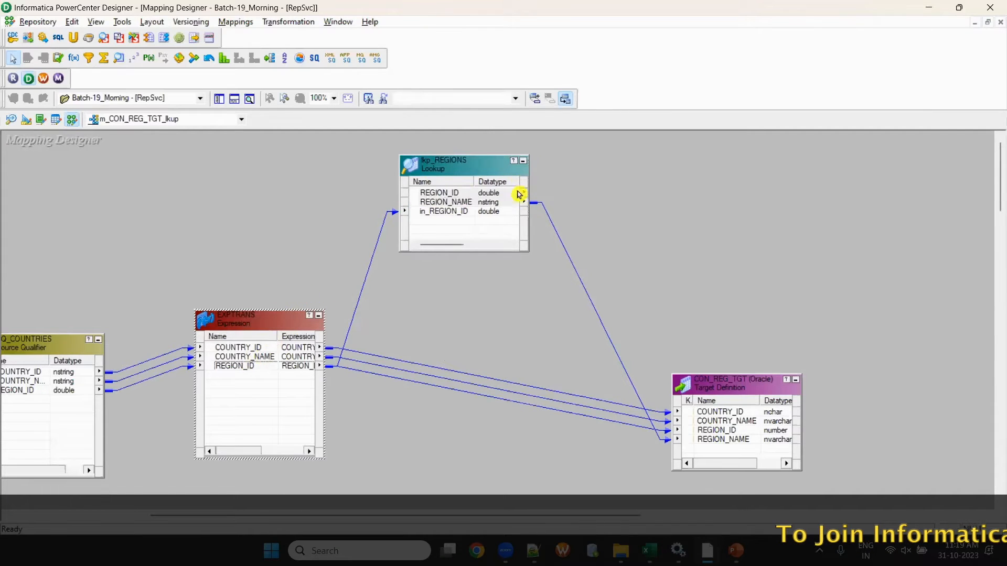
click(491, 202)
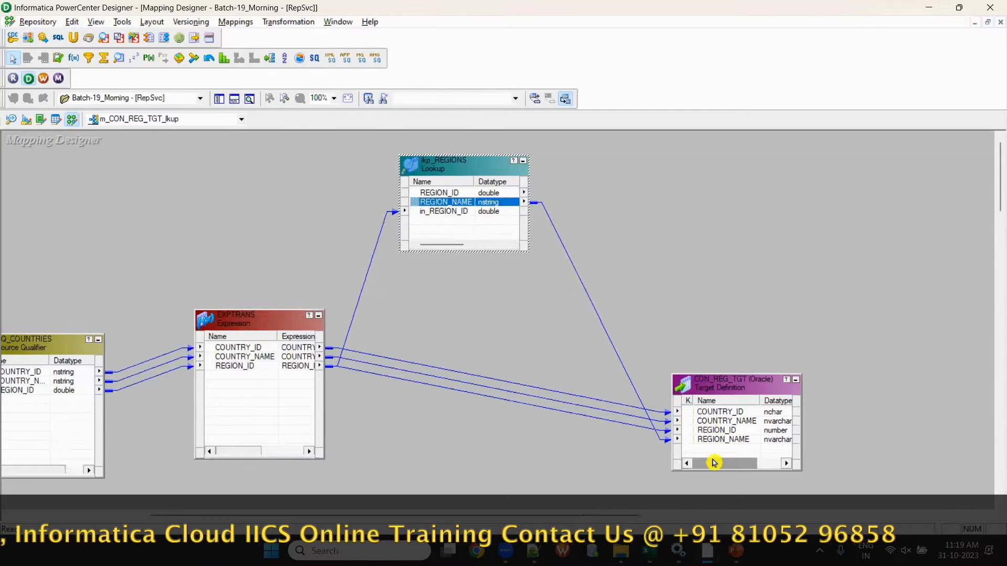
click(427, 192)
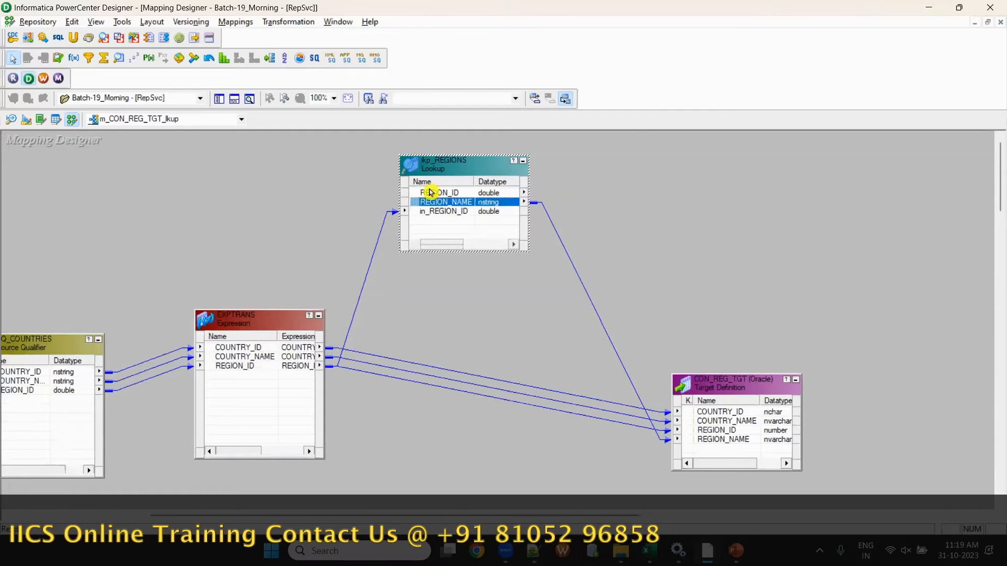
ctrl+click(440, 211)
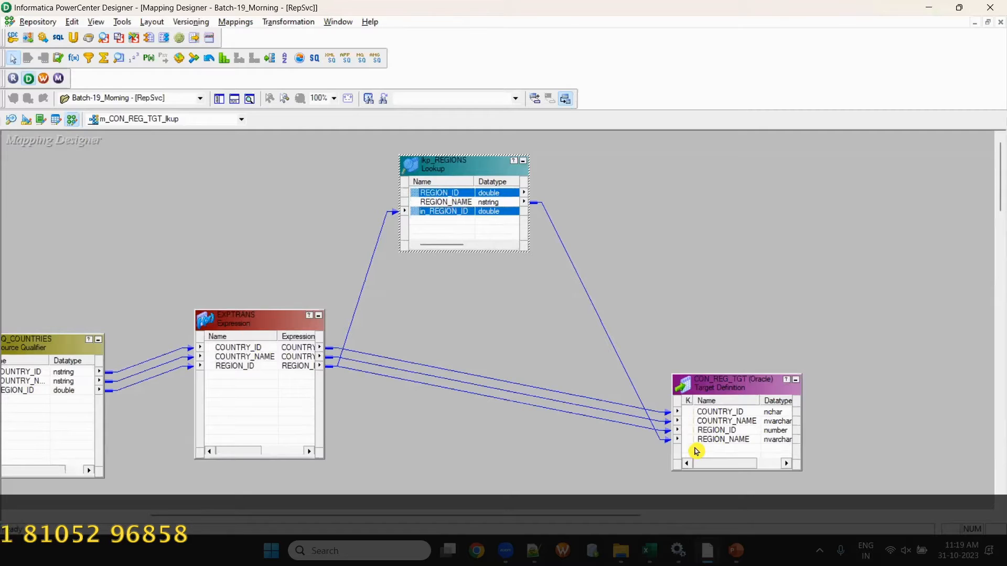
click(275, 358)
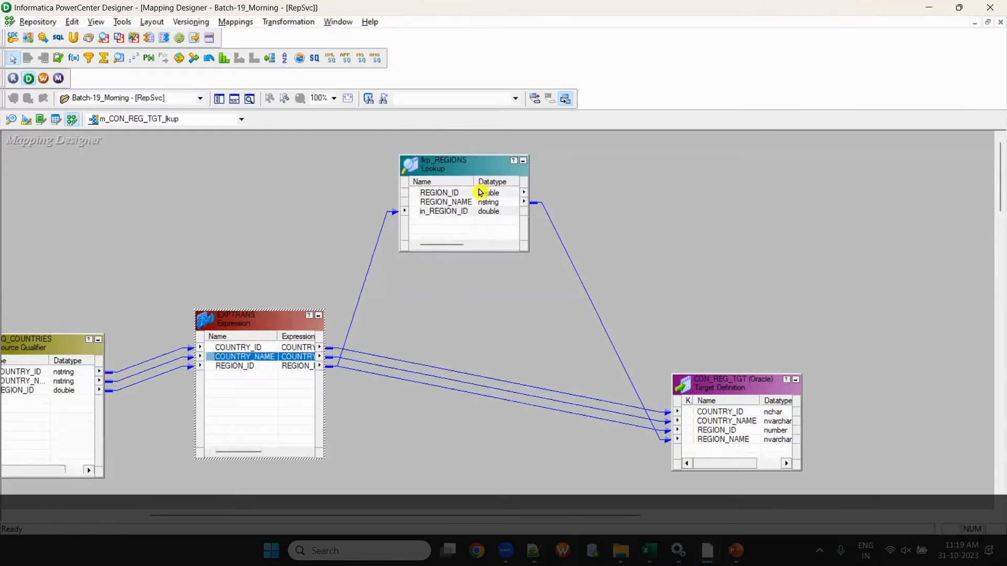
click(485, 205)
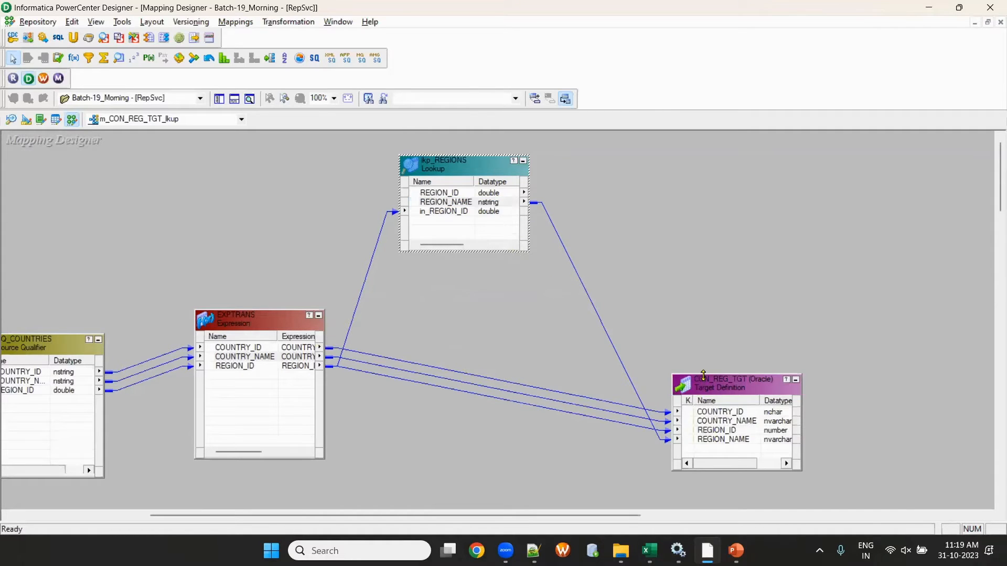
Step: Extend the CON_REG_TGT target upward and move EXPTRANS slightly down so their links run nearly level
drag(694, 375, 694, 336)
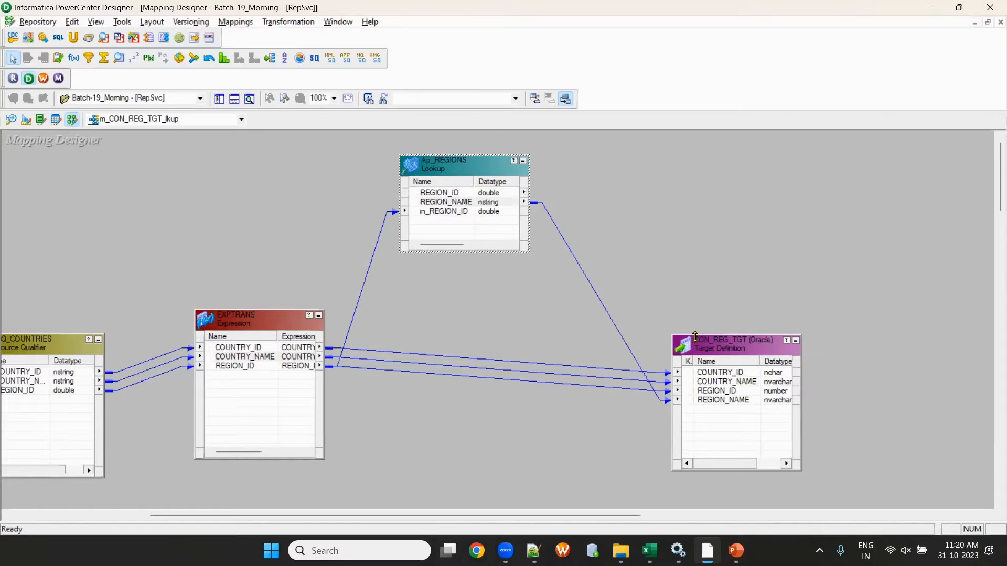
drag(270, 330, 250, 346)
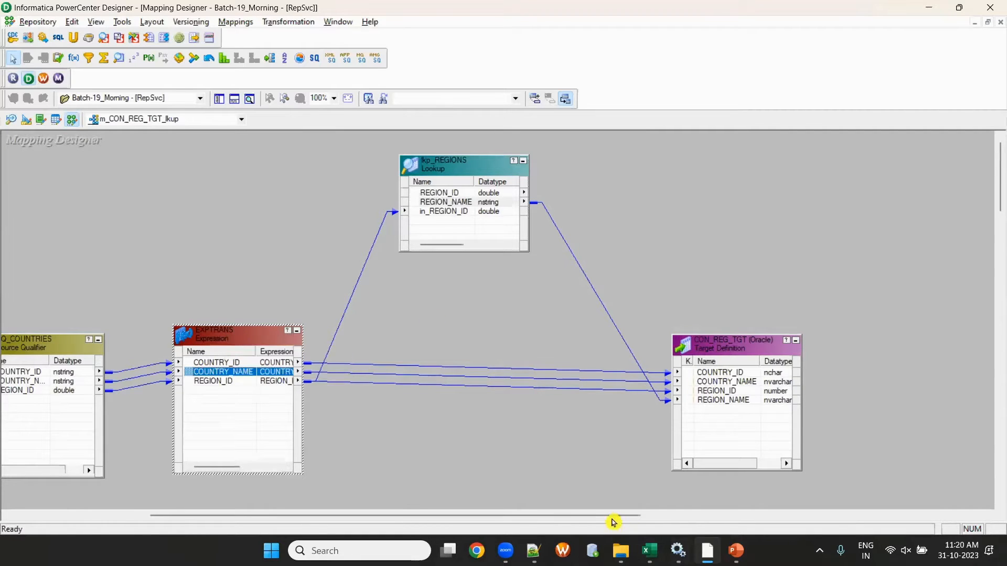
drag(612, 517, 550, 517)
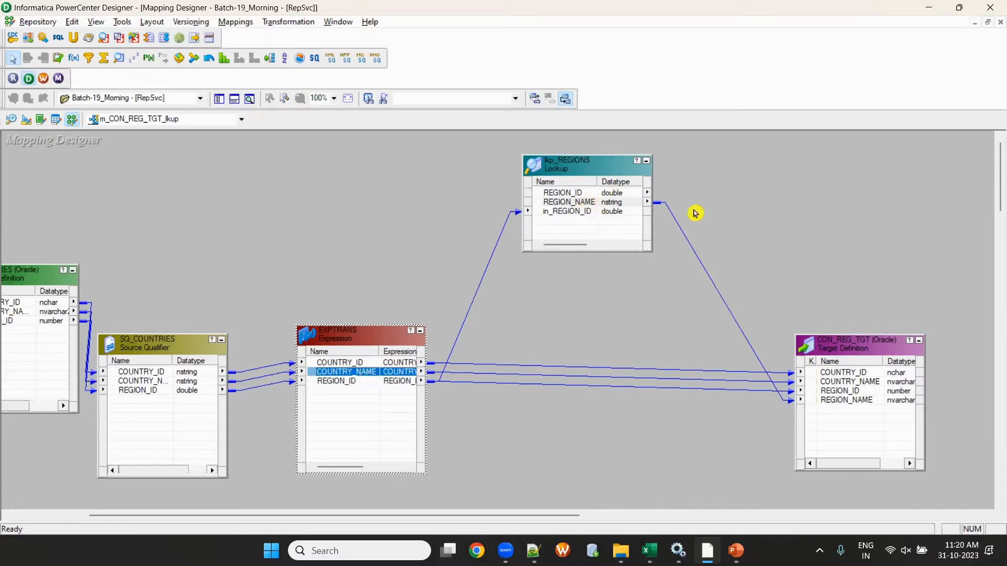
Step: Add a string port named o_REGION_NAME with precision 255 to the EXPTRANS expression
click(354, 387)
double_click(355, 387)
click(575, 90)
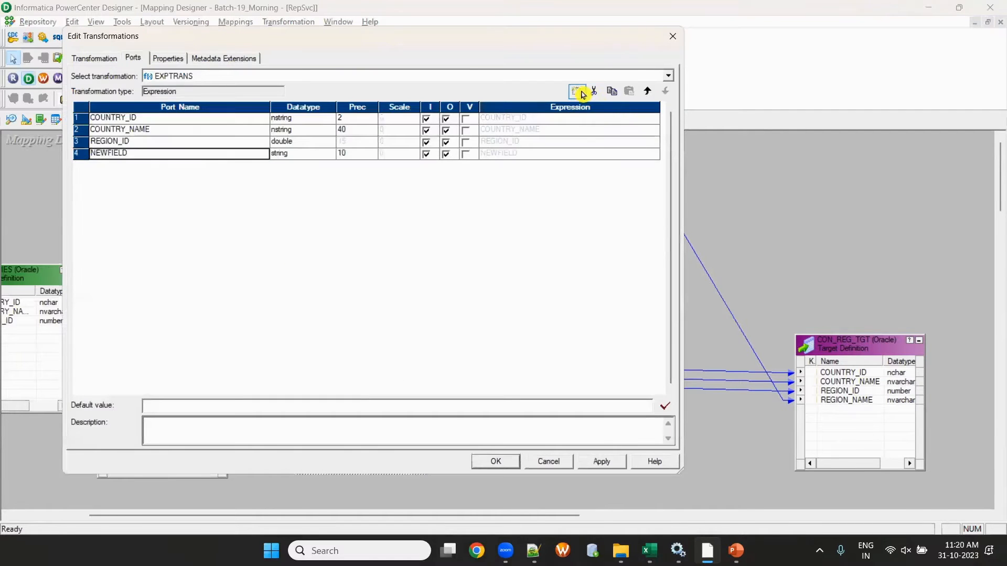
text(O)
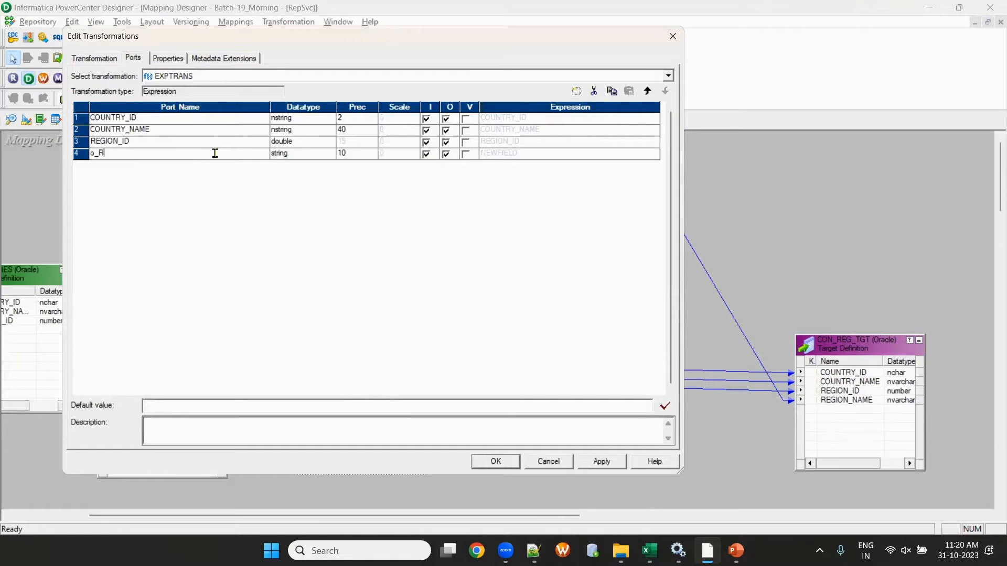
text(_REGION_NAME)
key(Tab)
key(Tab)
text(255)
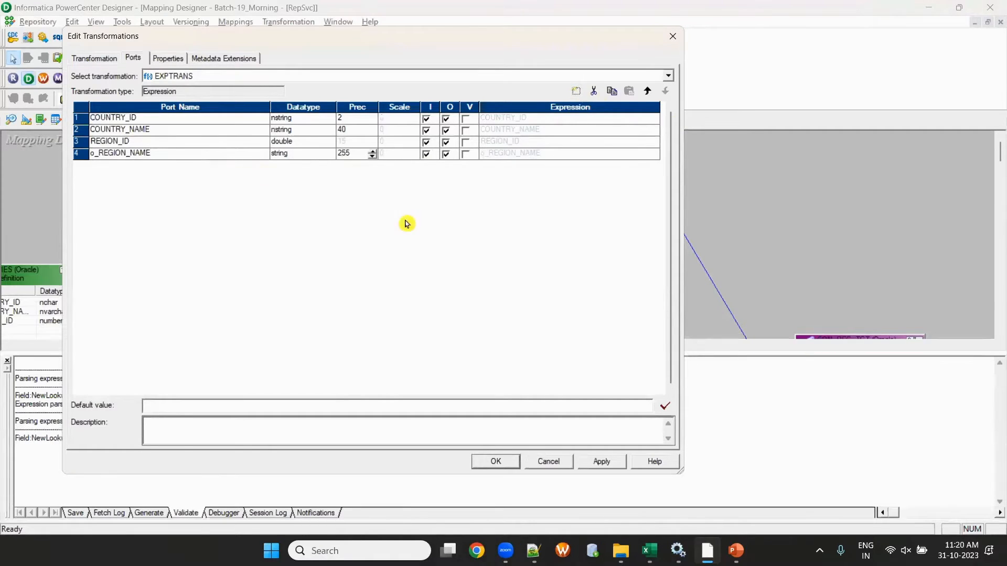
Step: Make o_REGION_NAME an output-only port, apply the EXPTRANS changes, and save the mapping with the output window hidden
click(427, 154)
click(426, 158)
click(426, 158)
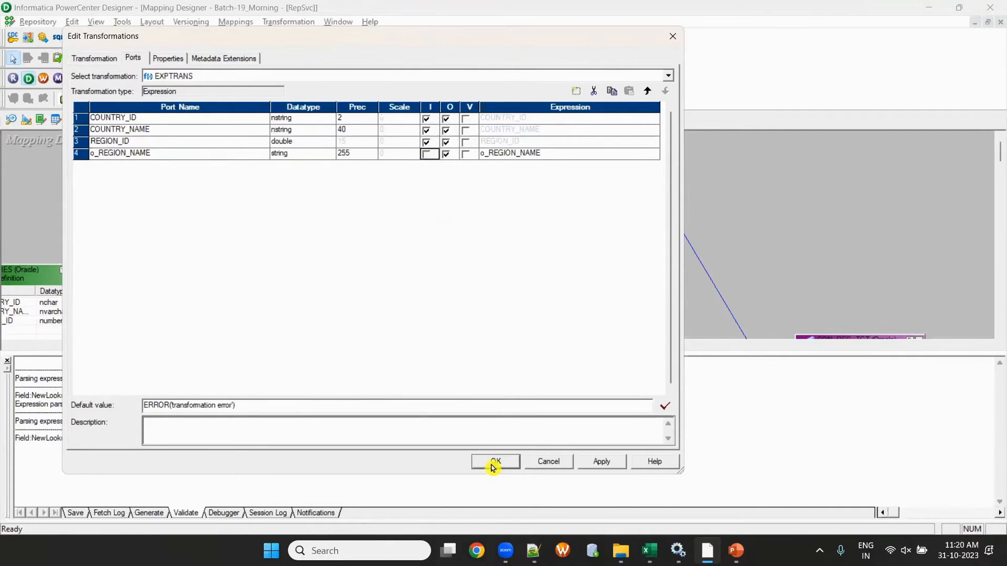
click(493, 464)
key(ctrl+s)
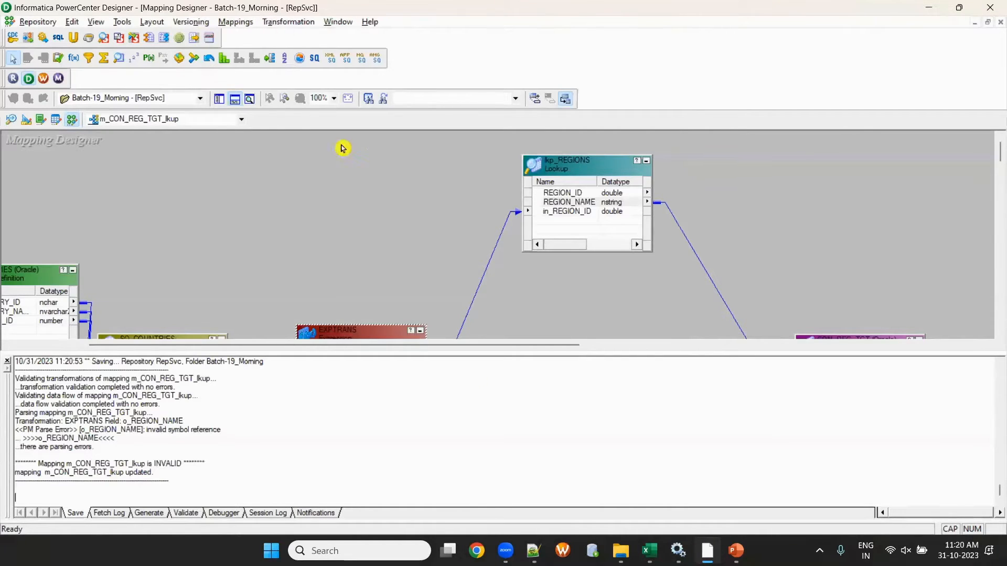
click(236, 99)
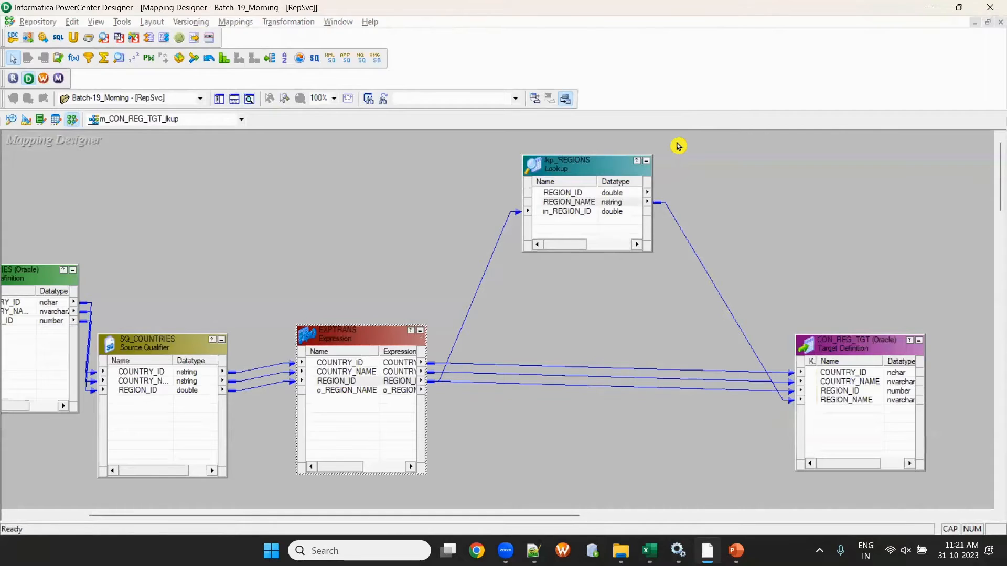
Step: Delete the link from lkp_REGIONS to CON_REG_TGT and link EXPTRANS's o_REGION_NAME port to the target's REGION_NAME
click(715, 292)
key(Delete)
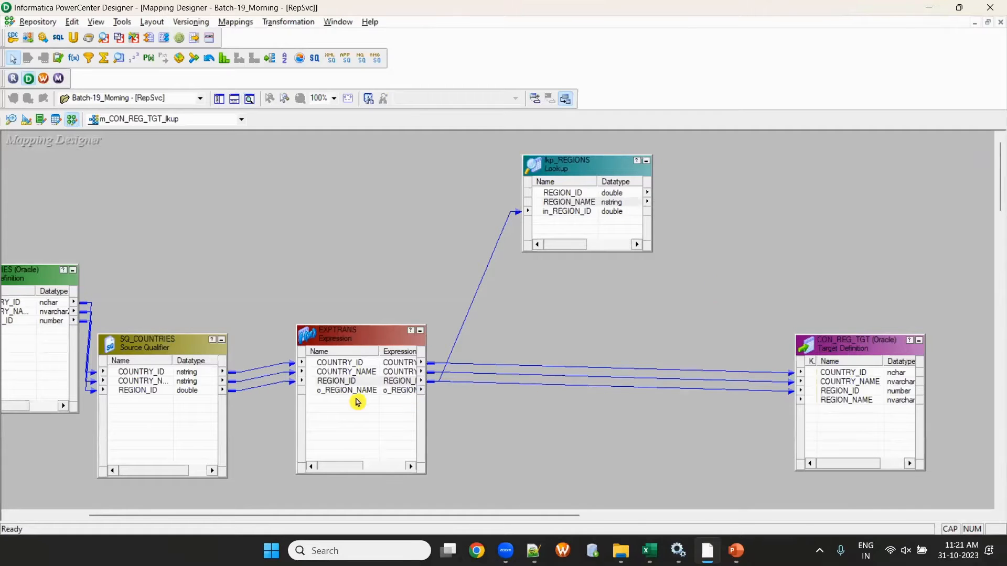
drag(350, 390, 838, 403)
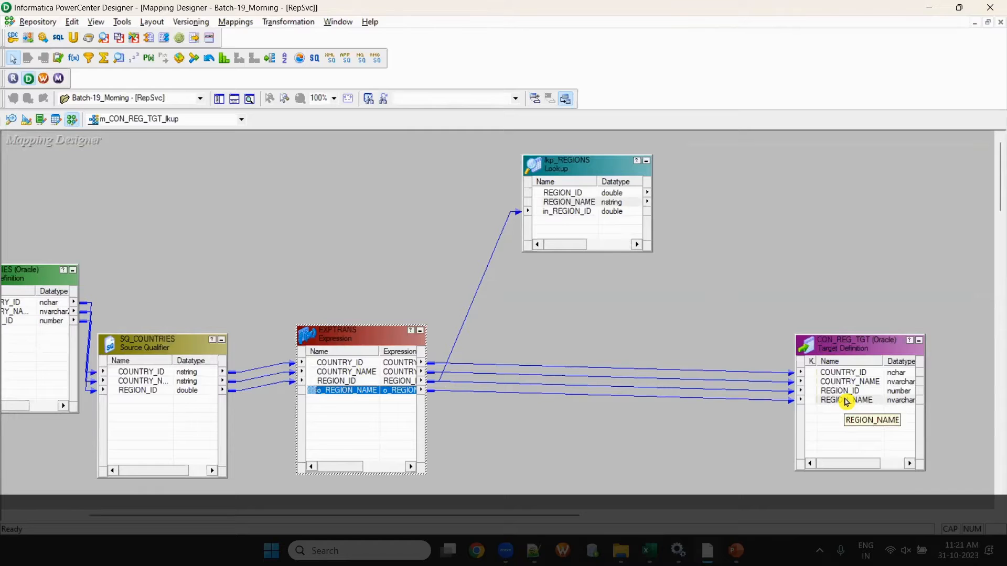
Step: Shift lkp_REGIONS slightly right and delete the EXPTRANS link into its in_REGION_ID port, saving the mapping with the output window hidden
drag(592, 174, 617, 174)
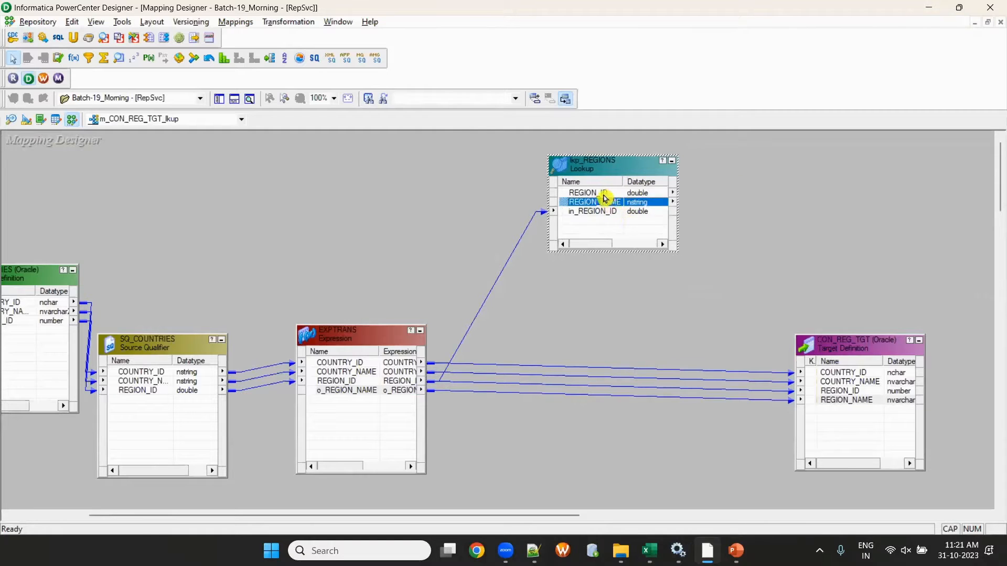
click(600, 193)
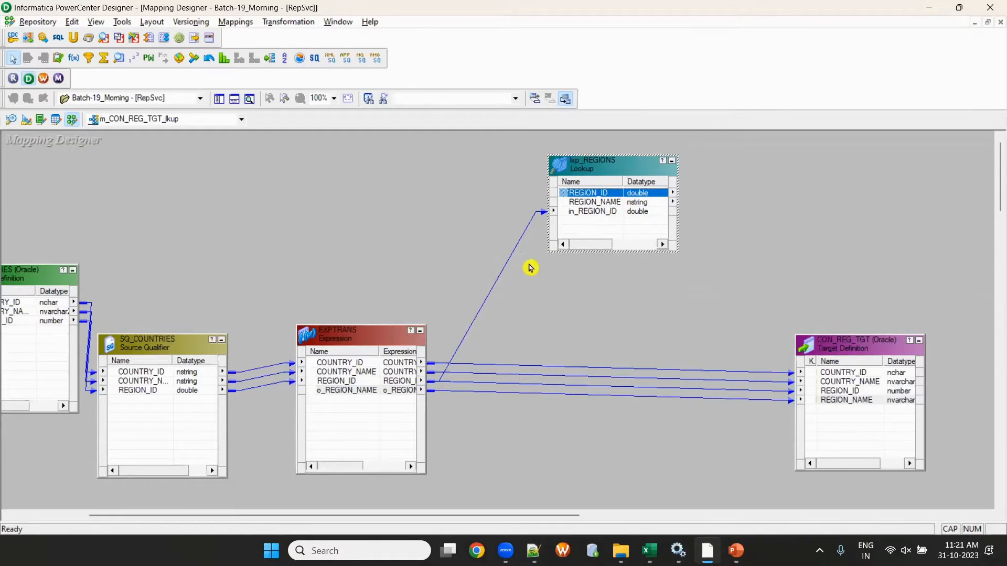
click(506, 272)
key(Delete)
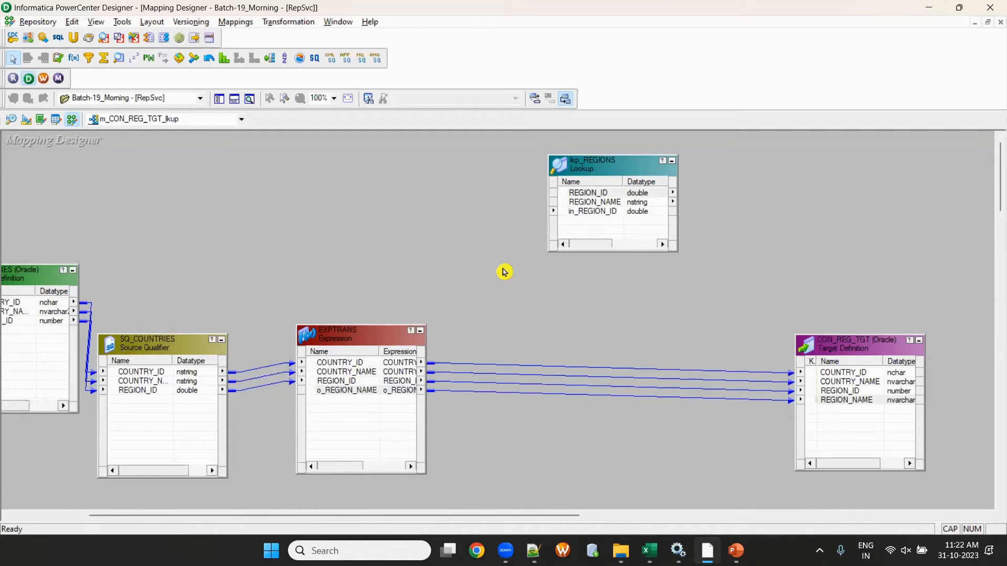
key(ctrl+s)
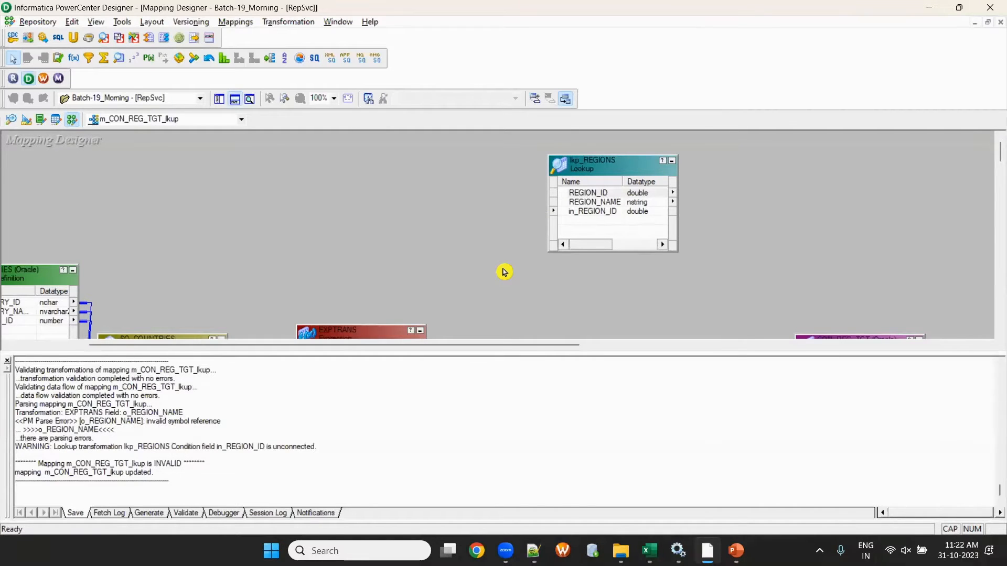
click(235, 99)
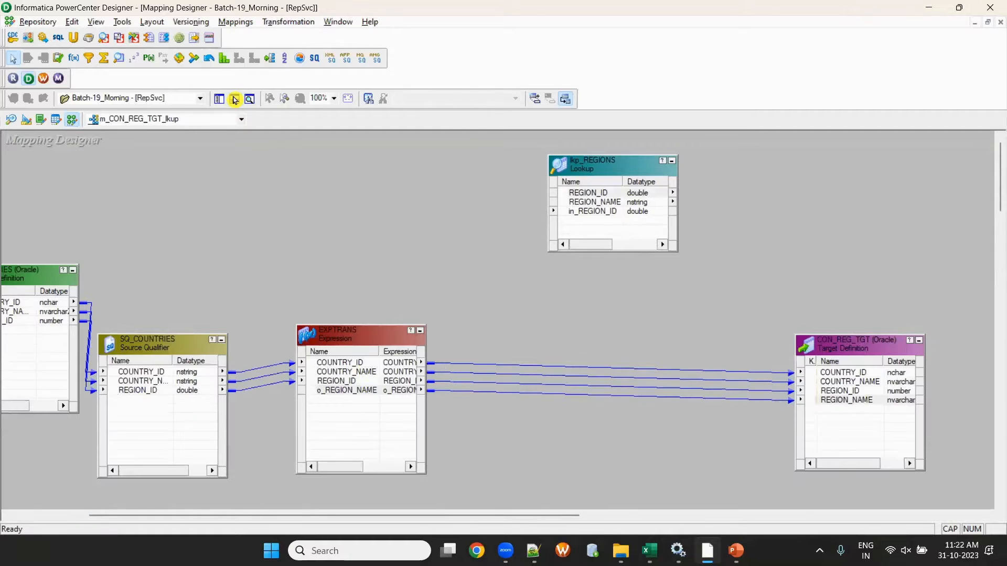
Step: Replace the o_REGION_NAME expression in EXPTRANS with :LKP.LKP_REGIONS(REGION_ID), taking REGION_ID from the EXPTRANS ports
click(622, 182)
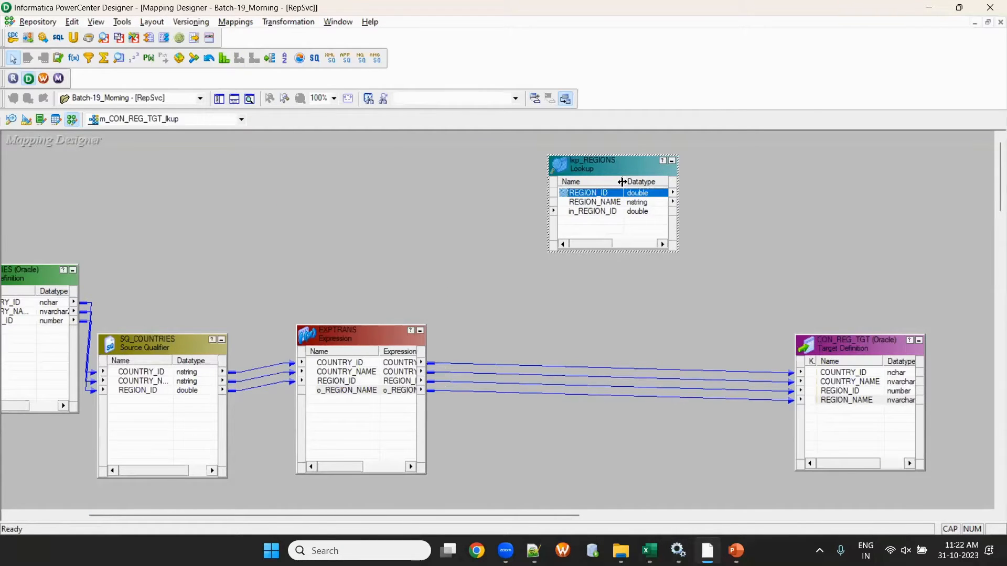
click(363, 388)
double_click(363, 387)
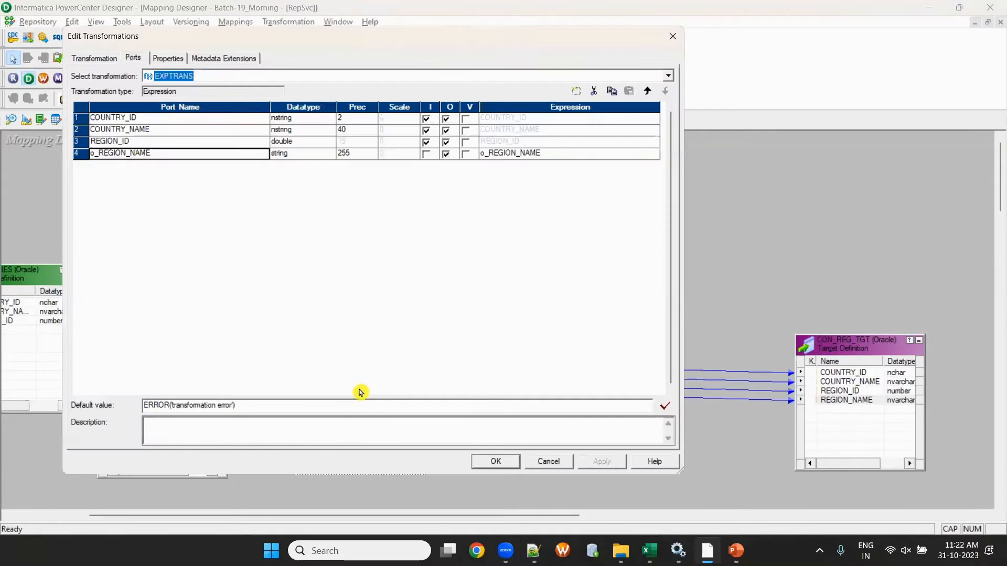
drag(539, 47, 641, 280)
click(600, 385)
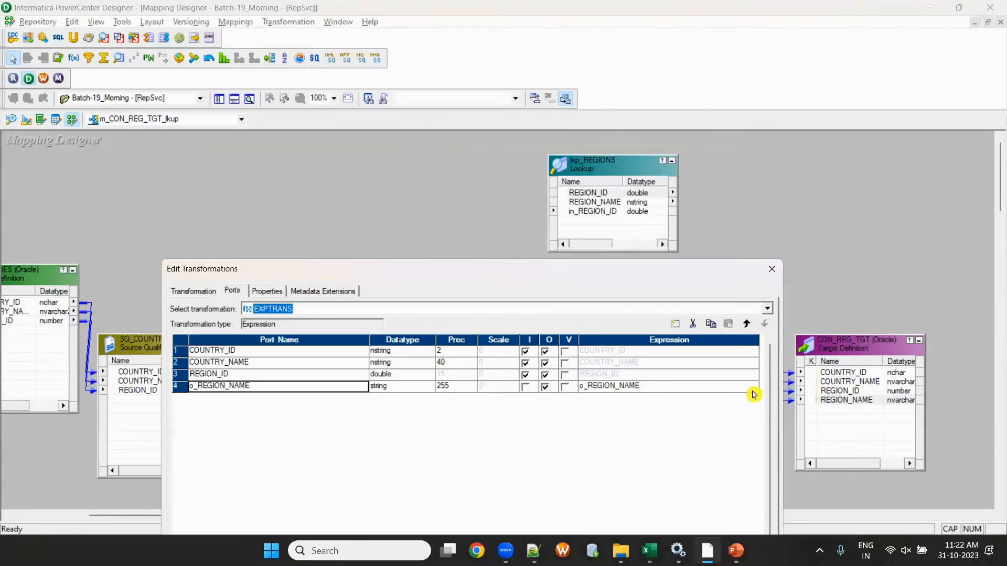
click(758, 392)
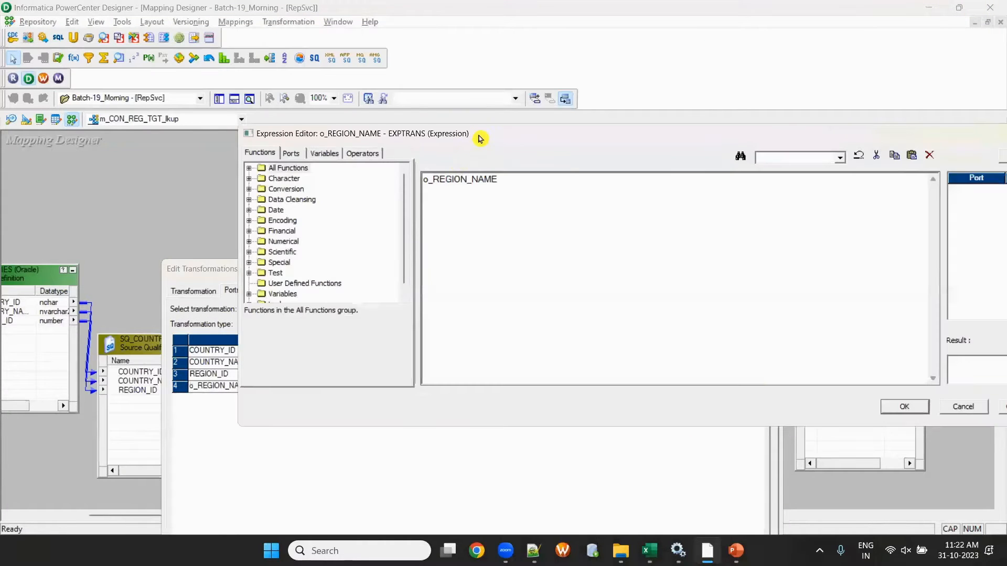
drag(478, 139, 425, 364)
drag(435, 404, 292, 411)
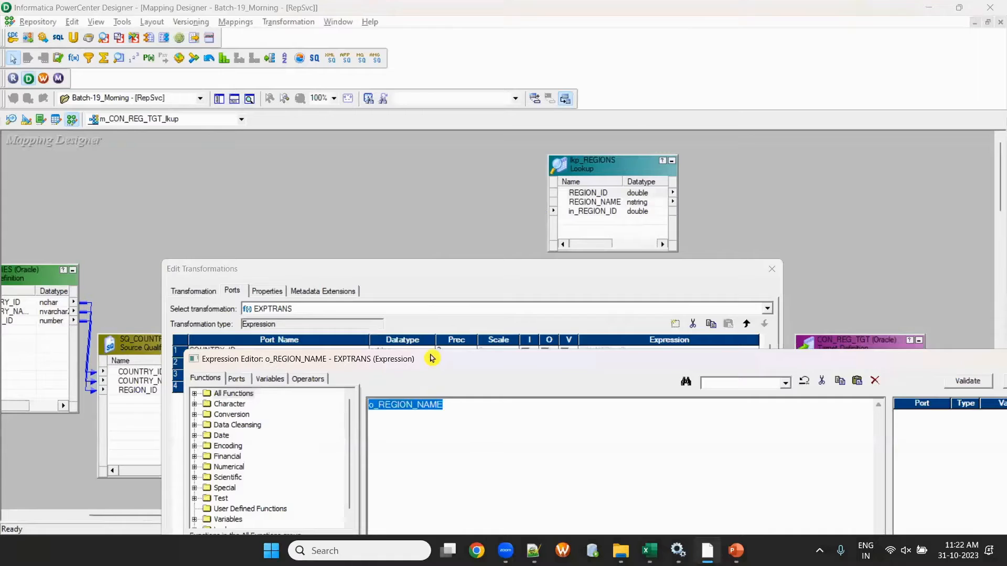
drag(432, 358, 424, 295)
key(BackSpace)
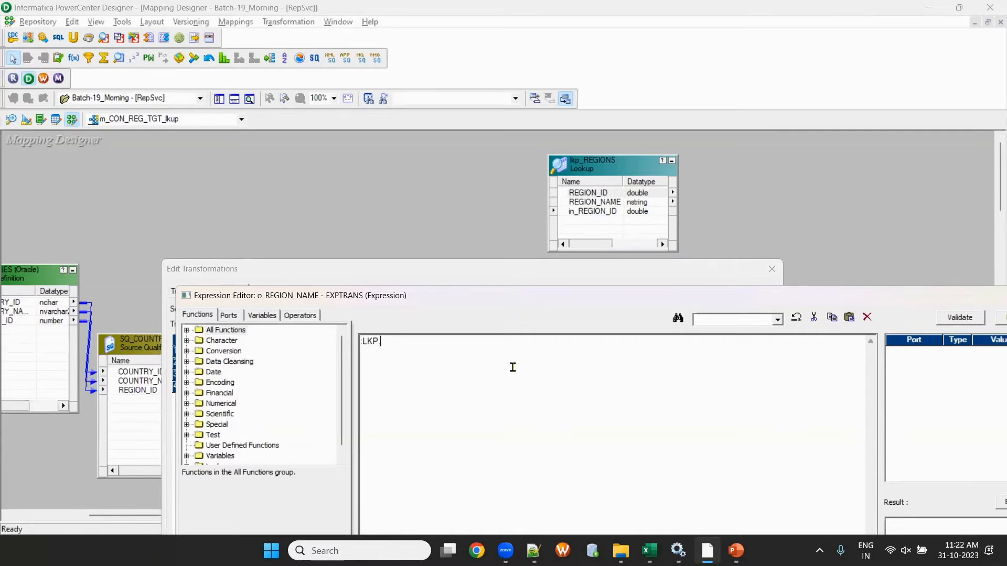
text(LKP_REGIONS()
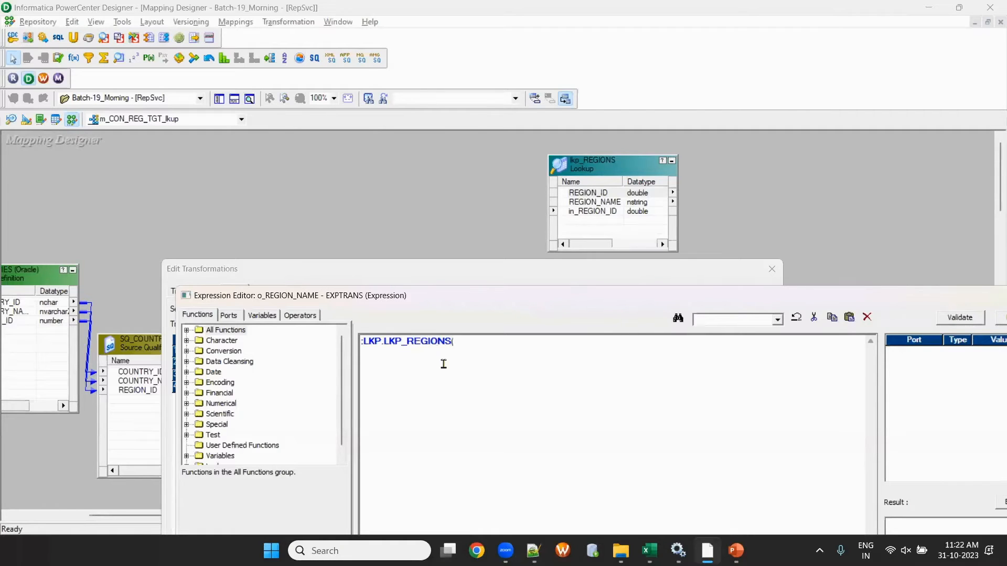
click(229, 315)
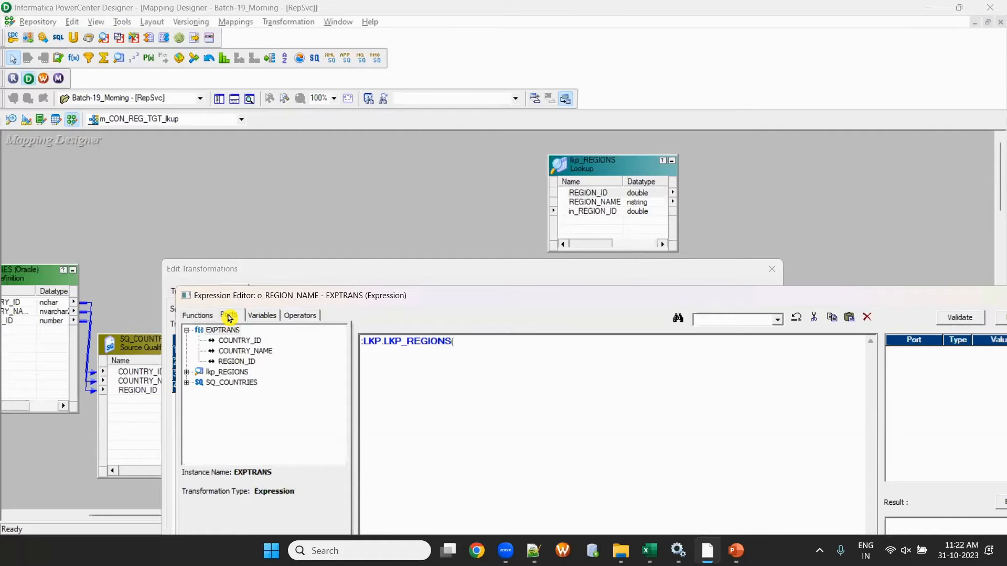
drag(237, 361, 505, 365)
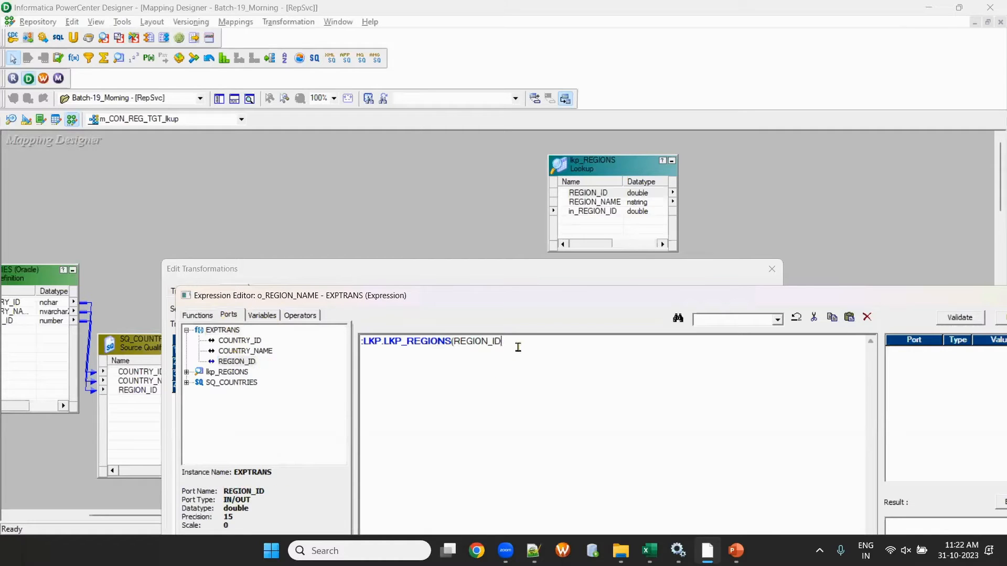
Step: Accept the lookup-call expression in EXPTRANS and save the mapping with the output window hidden
double_click(580, 294)
click(726, 370)
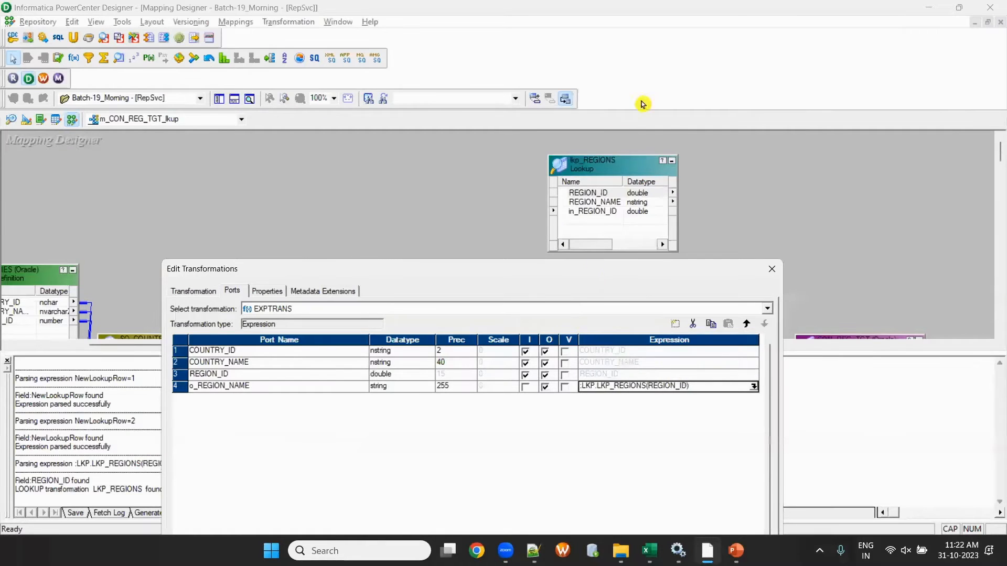
click(646, 493)
key(ctrl+s)
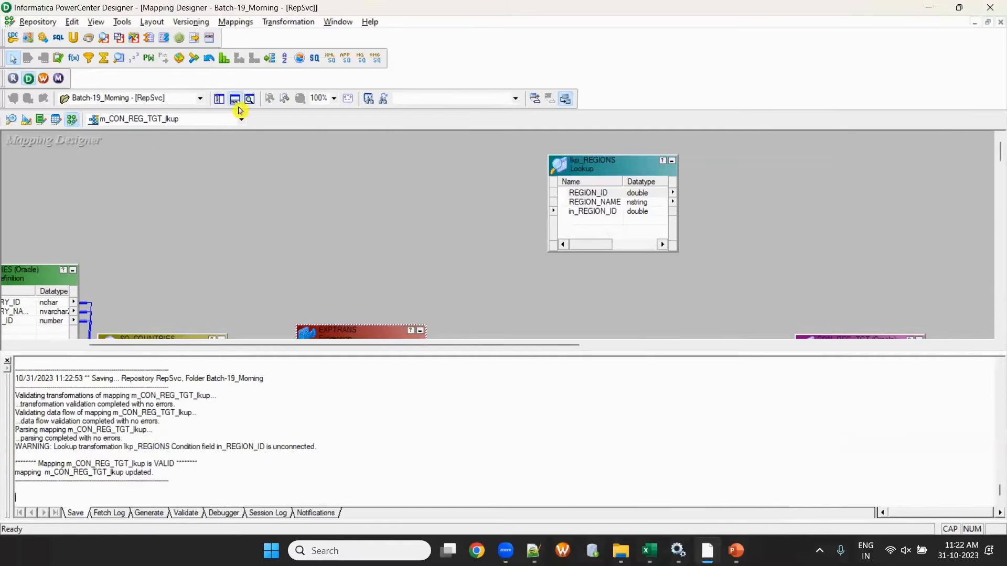
click(235, 99)
Step: Clear and re-enable the return-port flag of REGION_NAME in lkp_REGIONS, then save the mapping with the output window hidden
click(626, 182)
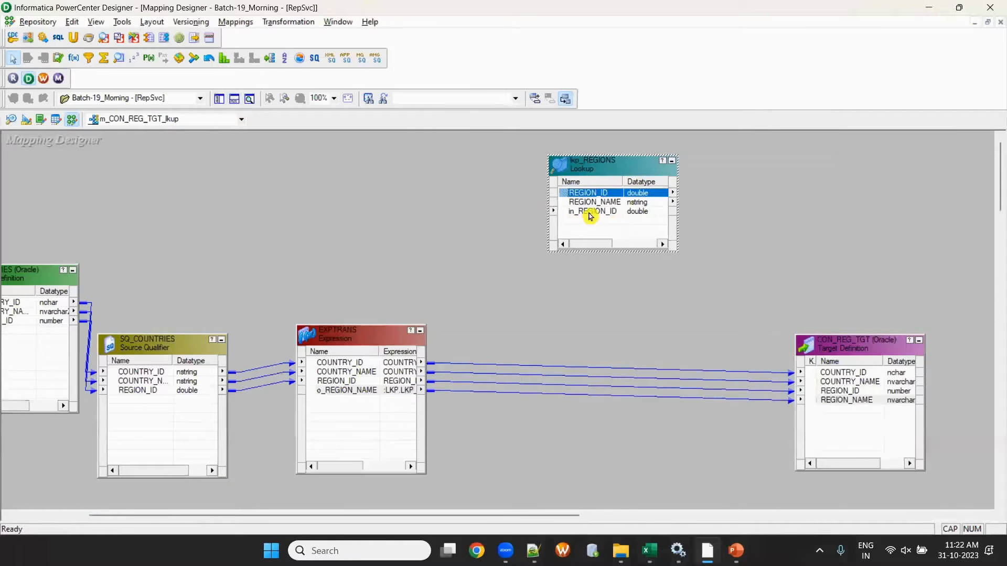
double_click(602, 205)
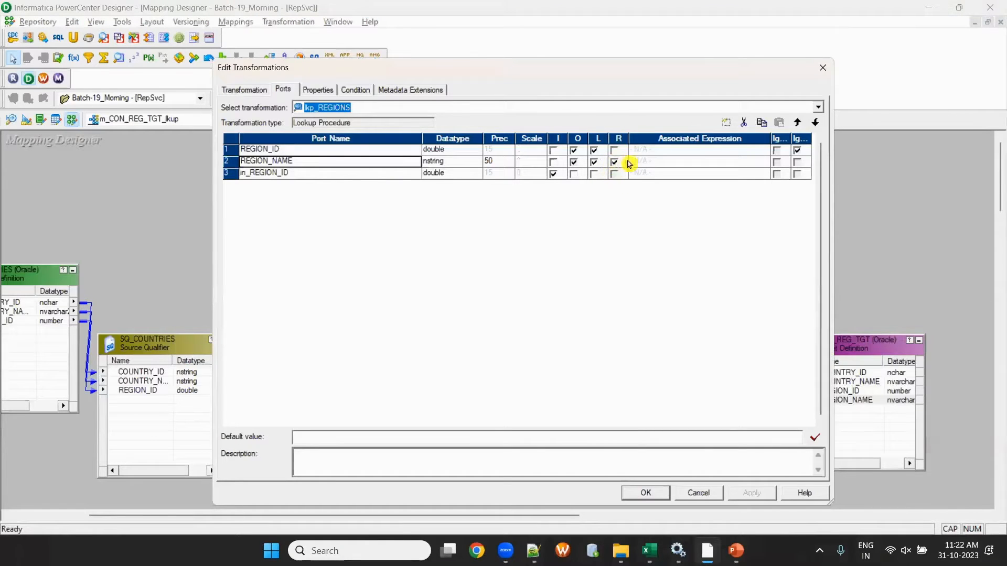
click(615, 163)
click(614, 163)
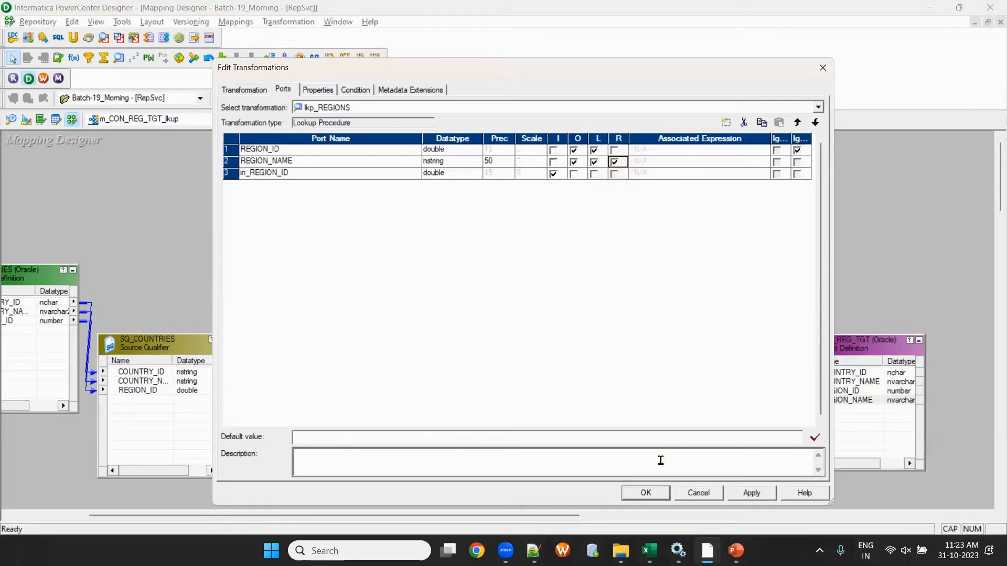
click(645, 493)
key(ctrl+s)
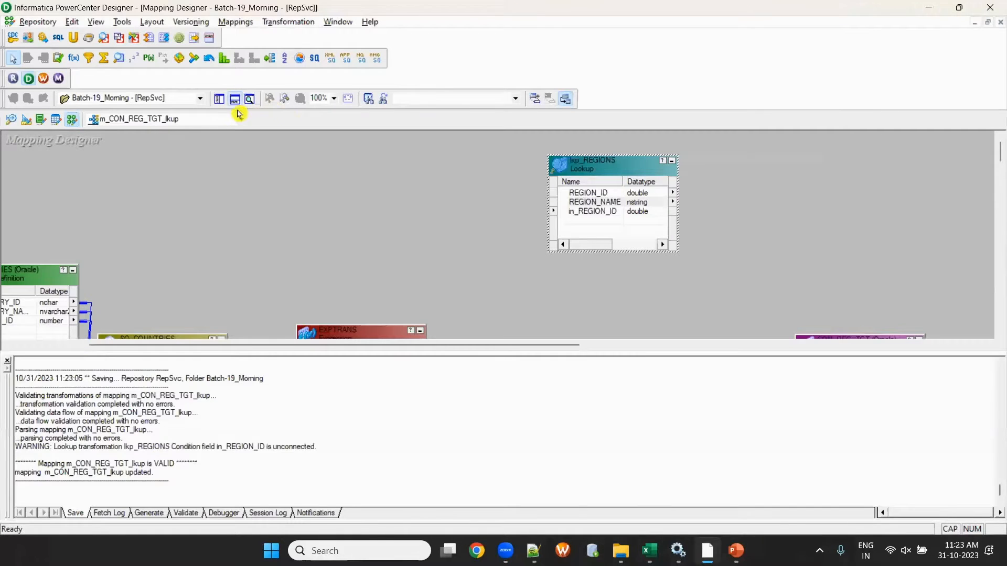
click(234, 101)
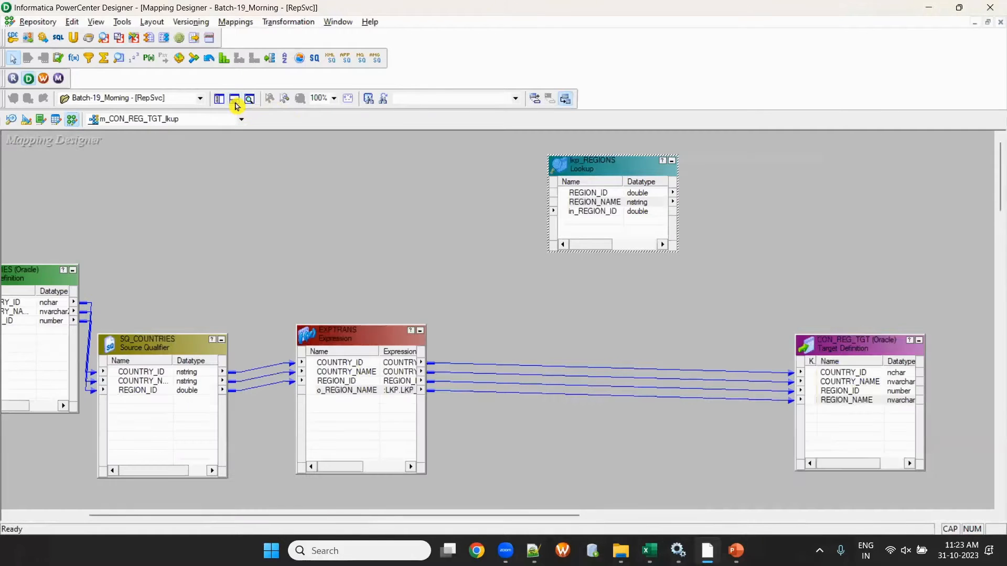
Step: Highlight the COUNTRY_ID, COUNTRY_NAME and REGION_ID ports of EXPTRANS in turn
click(338, 362)
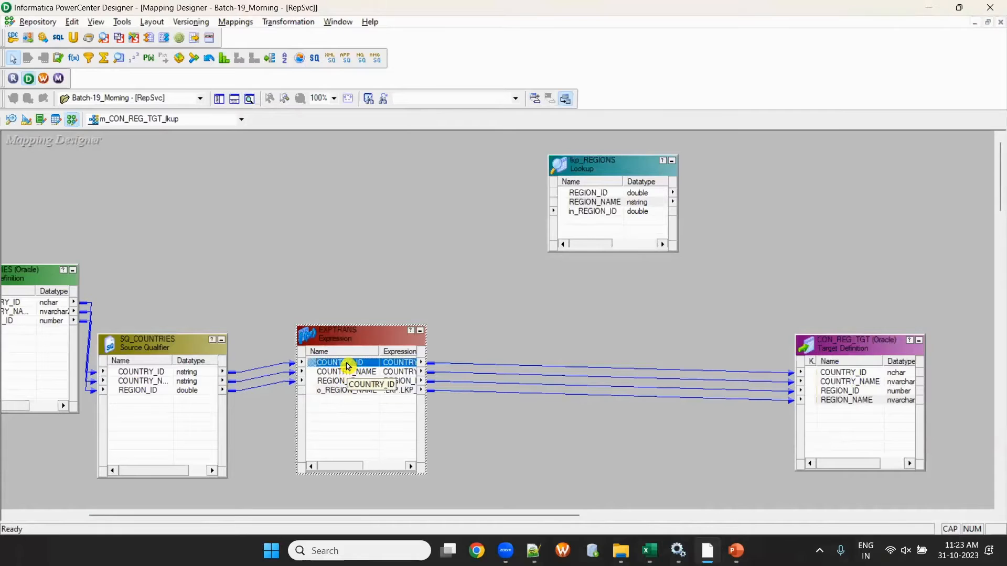
click(349, 372)
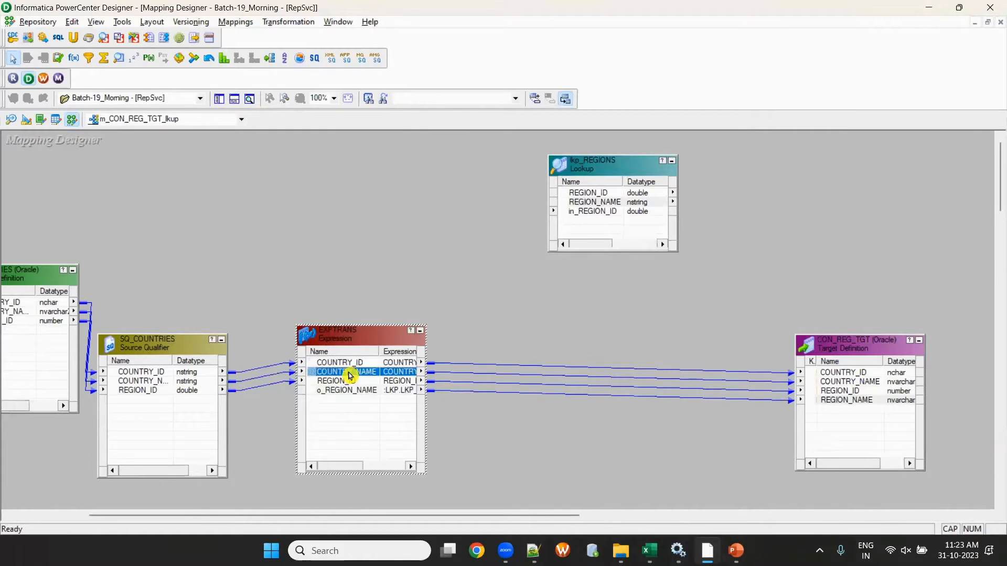
click(351, 382)
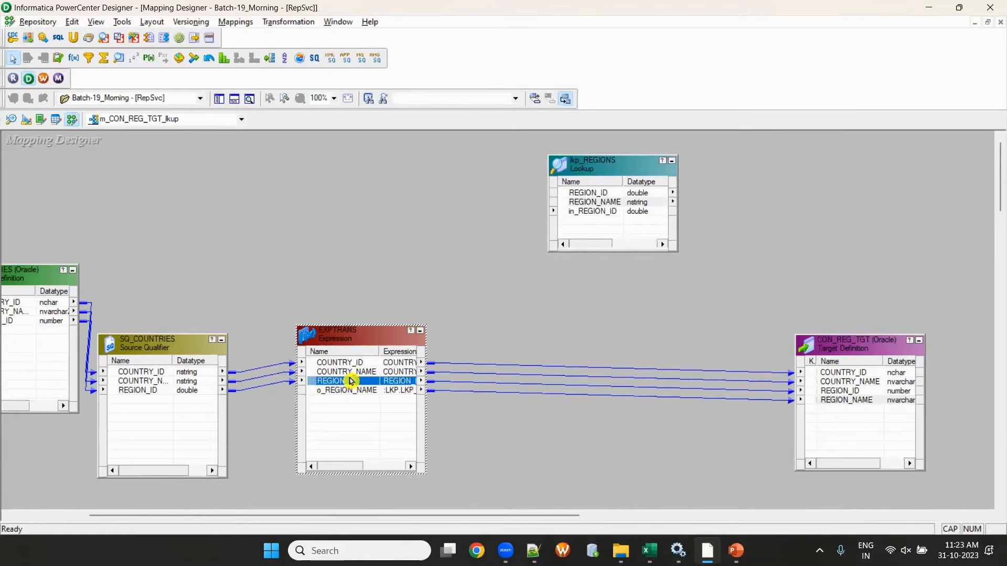
Step: Move lkp_REGIONS slightly down and left, and highlight its REGION_ID and REGION_NAME ports
drag(602, 174, 585, 181)
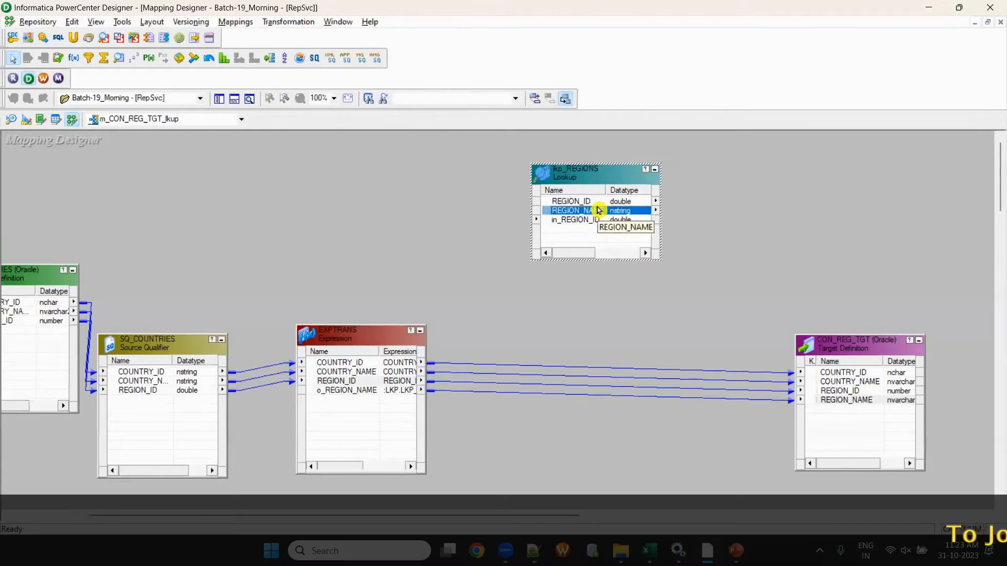
click(597, 202)
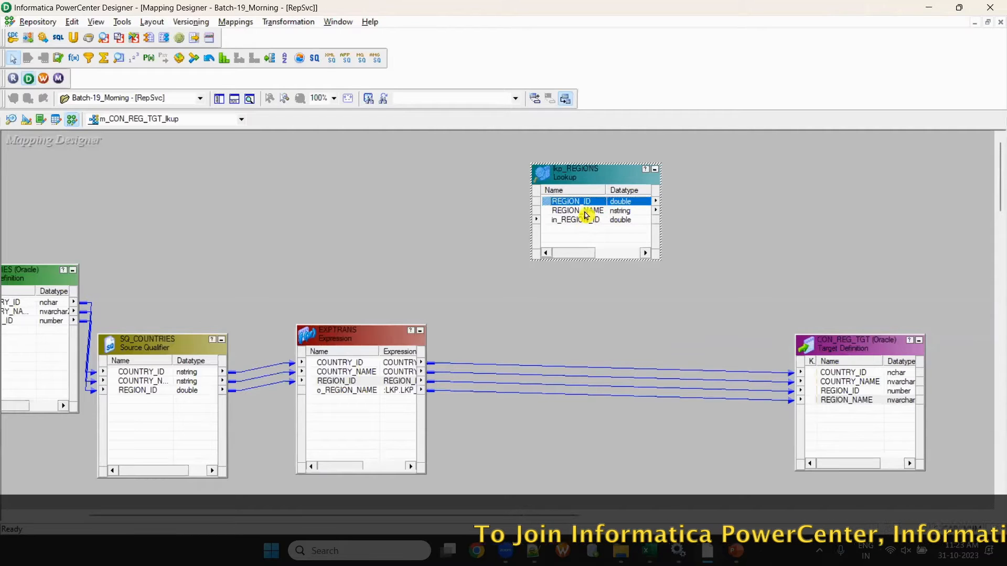
click(585, 212)
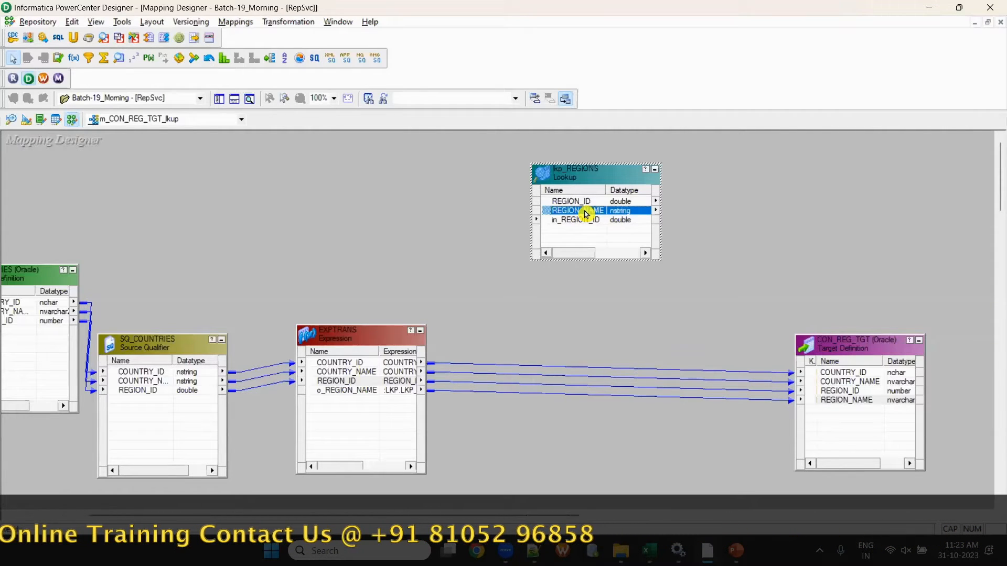
Step: Go through the EXPTRANS input ports and examine the o_REGION_NAME lookup expression without changing it
click(351, 363)
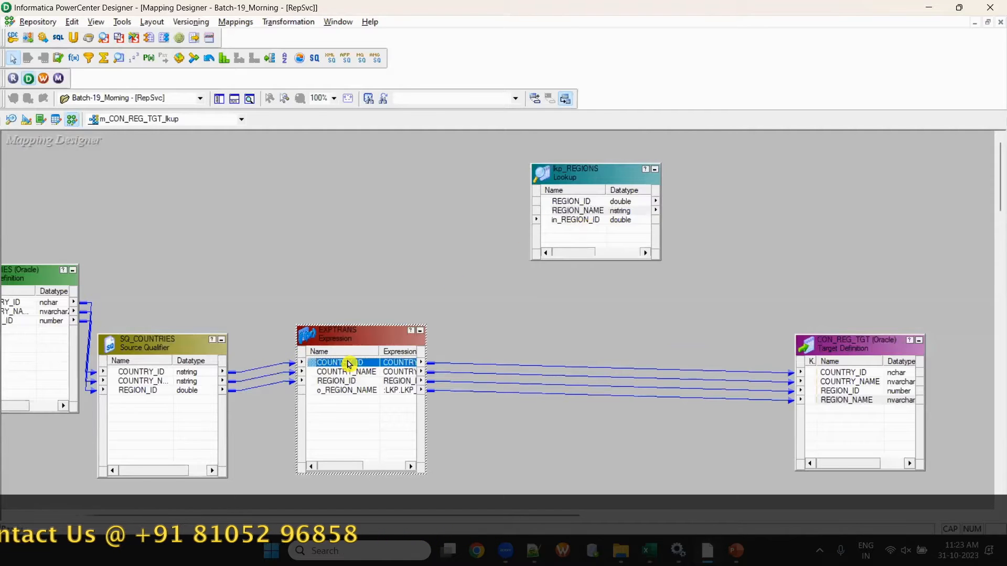
click(355, 374)
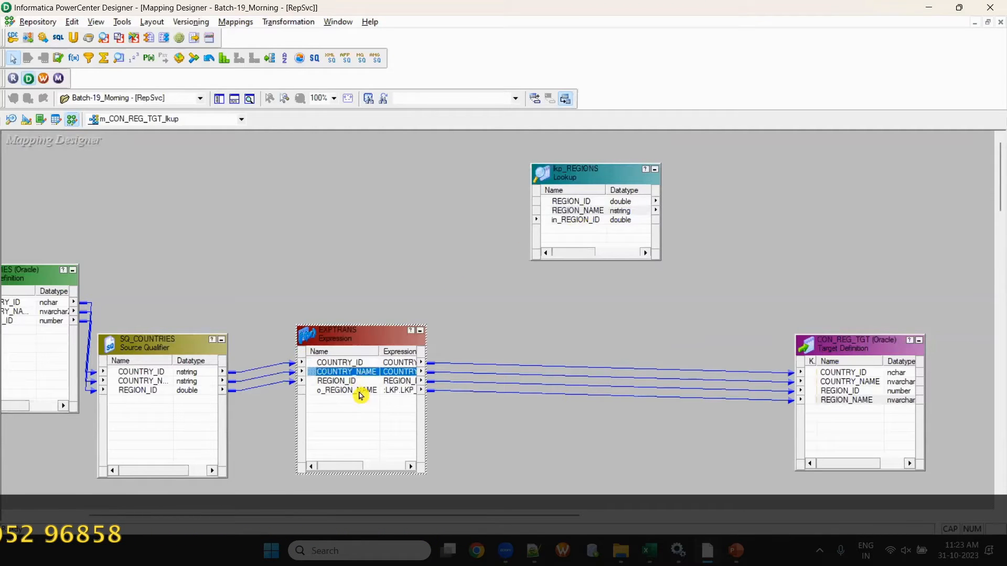
click(356, 382)
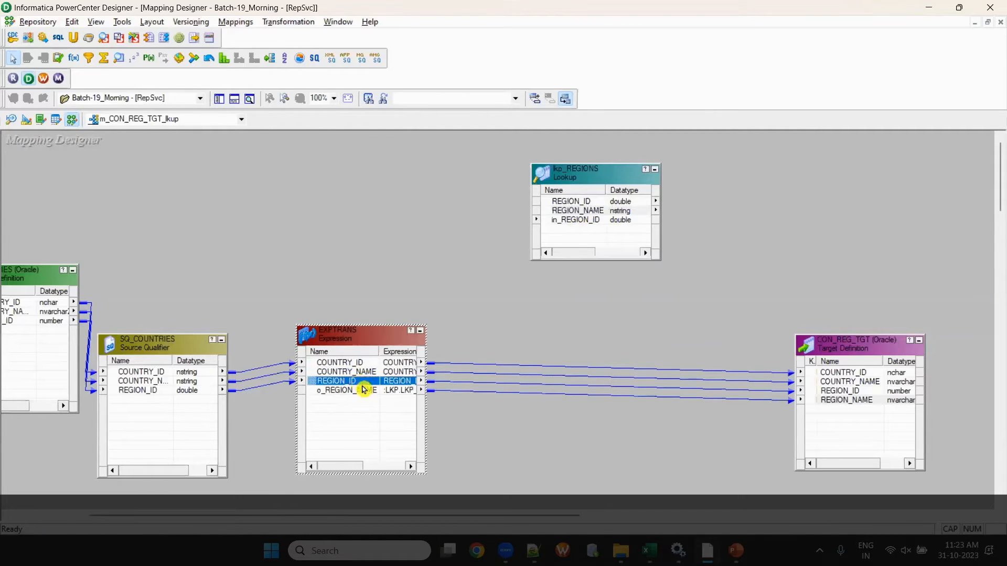
double_click(364, 390)
drag(740, 79, 582, 334)
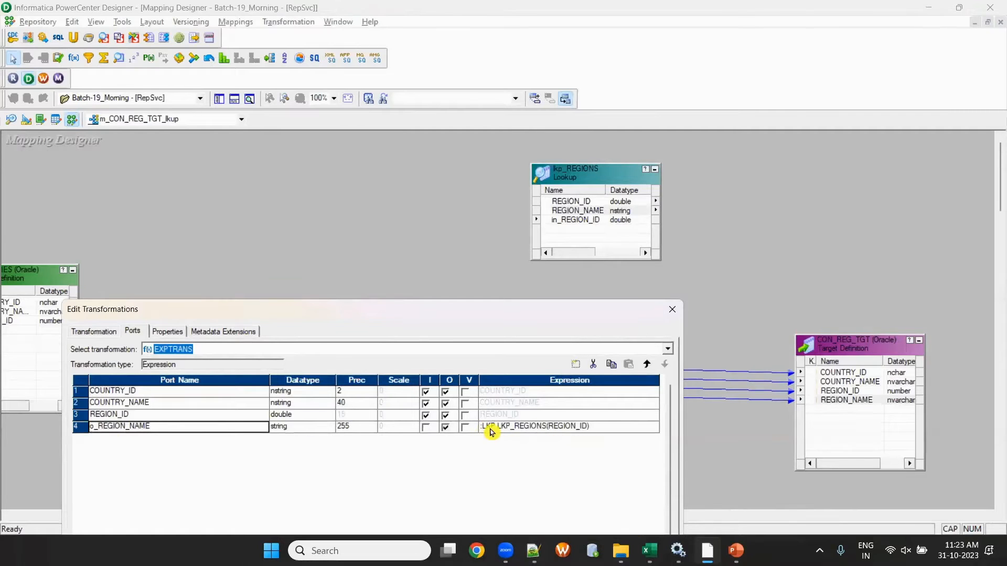
click(671, 310)
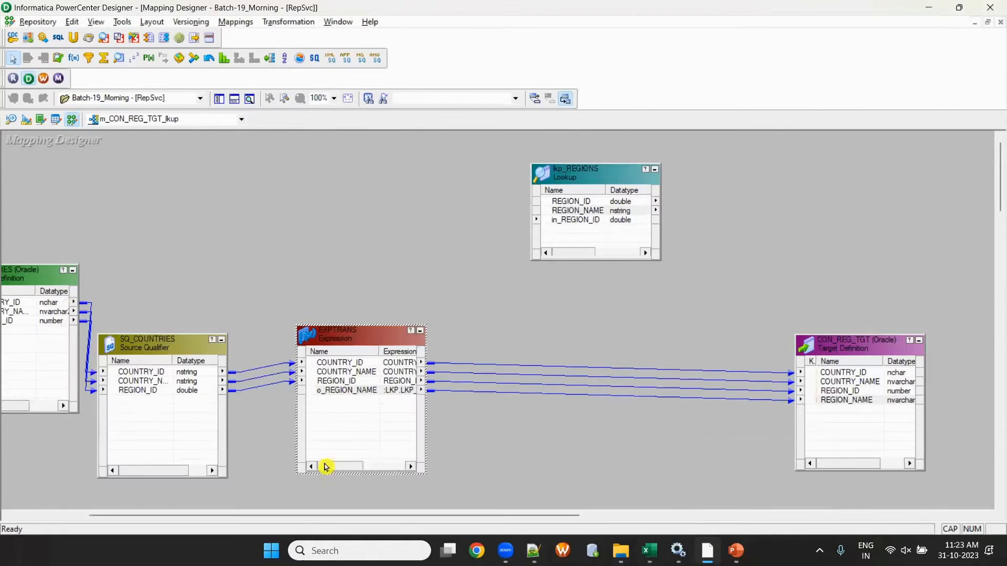
Step: Link EXPTRANS's REGION_ID port to in_REGION_ID of lkp_REGIONS and open the EXPTRANS ports to view the o_REGION_NAME expression
drag(341, 386, 530, 297)
drag(570, 224, 572, 220)
double_click(361, 390)
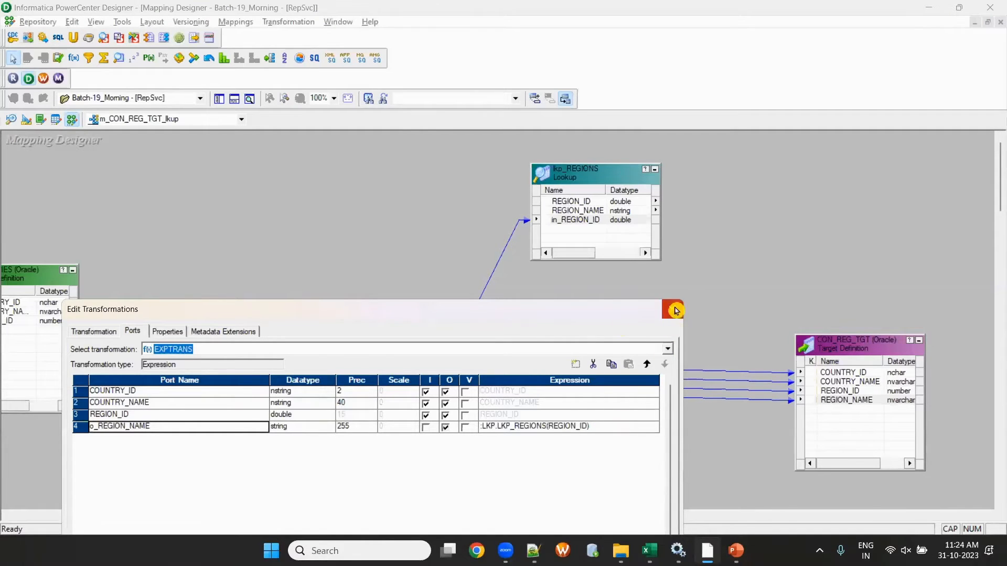
Step: Delete the link from EXPTRANS's REGION_ID to in_REGION_ID of lkp_REGIONS and review the o_REGION_NAME lookup expression again
click(671, 310)
click(496, 278)
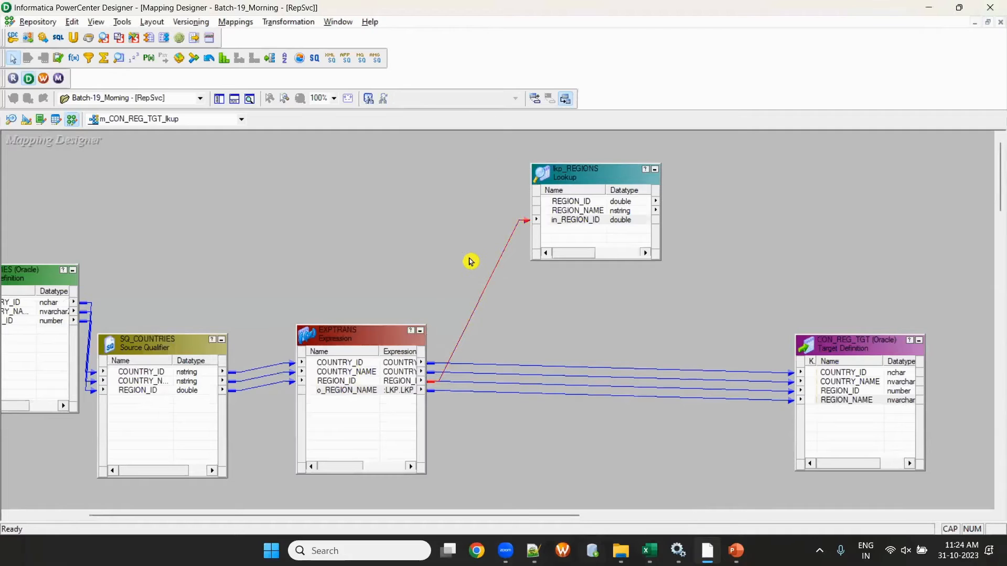
key(Delete)
double_click(348, 390)
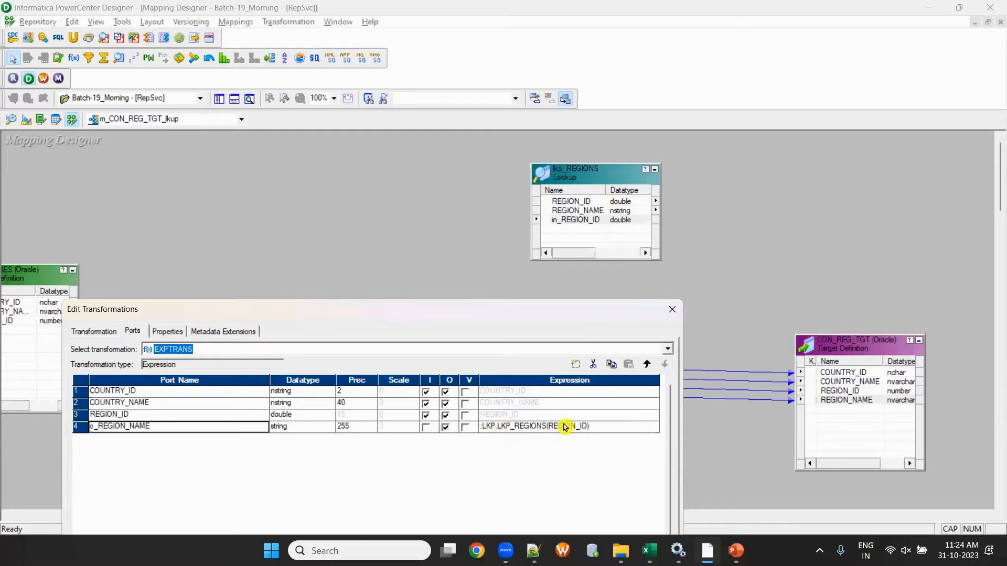
click(671, 310)
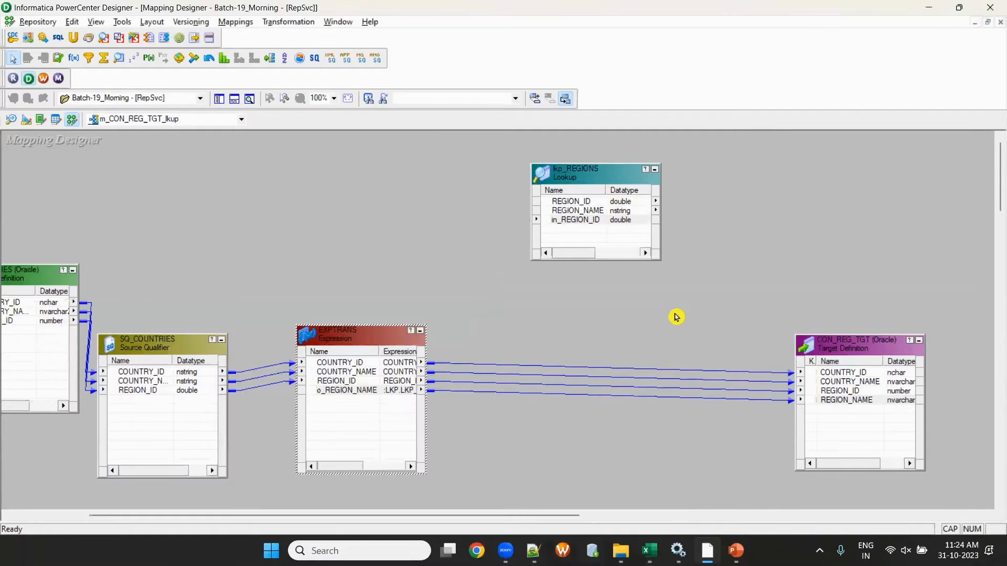
Step: Examine the port settings of lkp_REGIONS, including which port is marked as the return port, without changing them
double_click(592, 213)
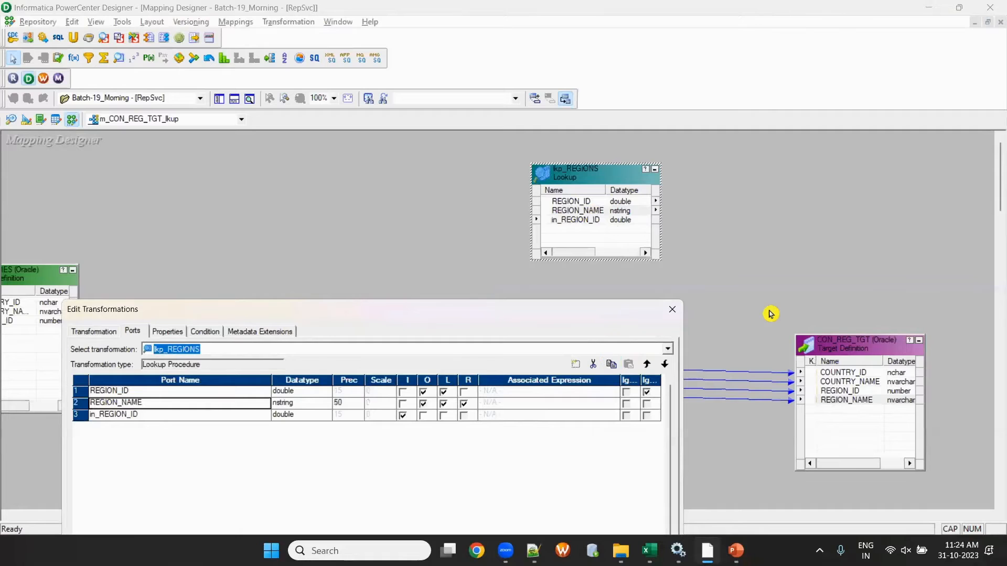
click(871, 77)
click(673, 314)
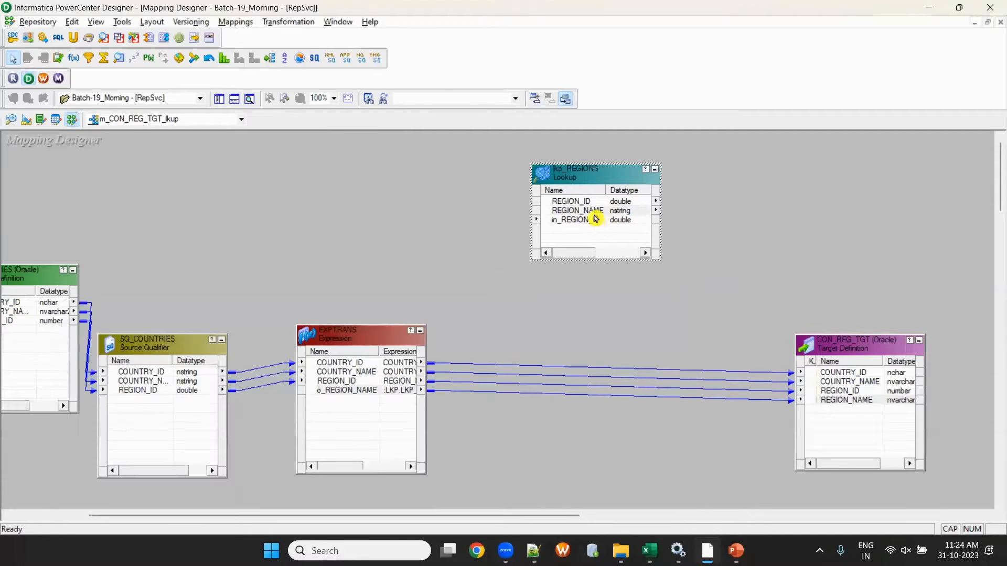
double_click(564, 216)
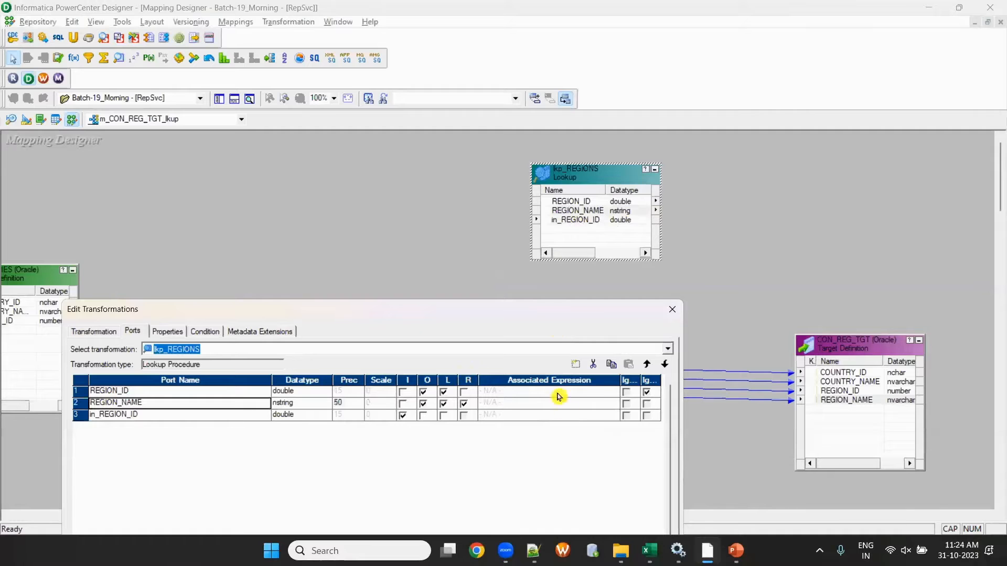
click(672, 310)
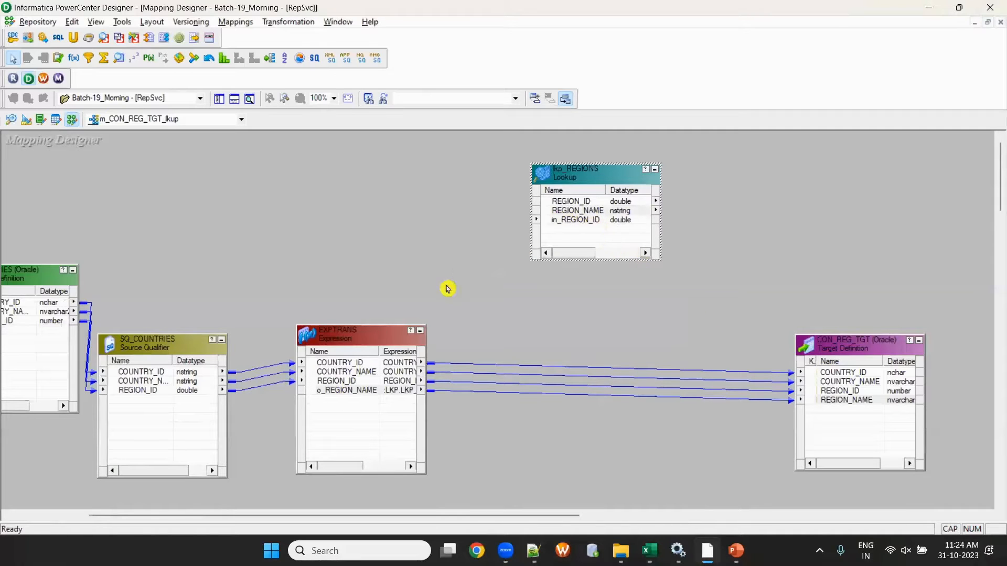
Step: Select o_REGION_NAME in EXPTRANS and view the lookup call in its expression without changing it
click(333, 398)
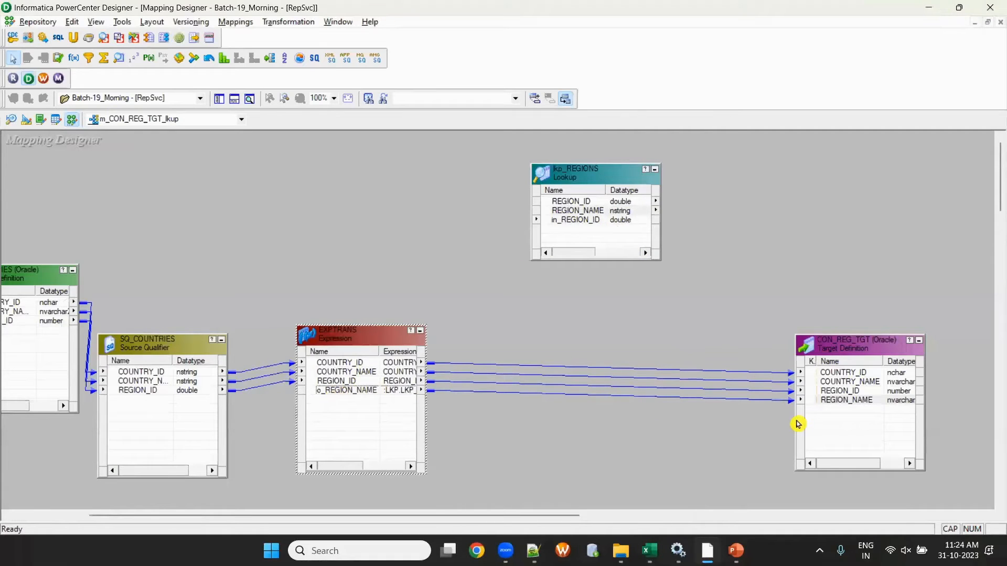
double_click(388, 391)
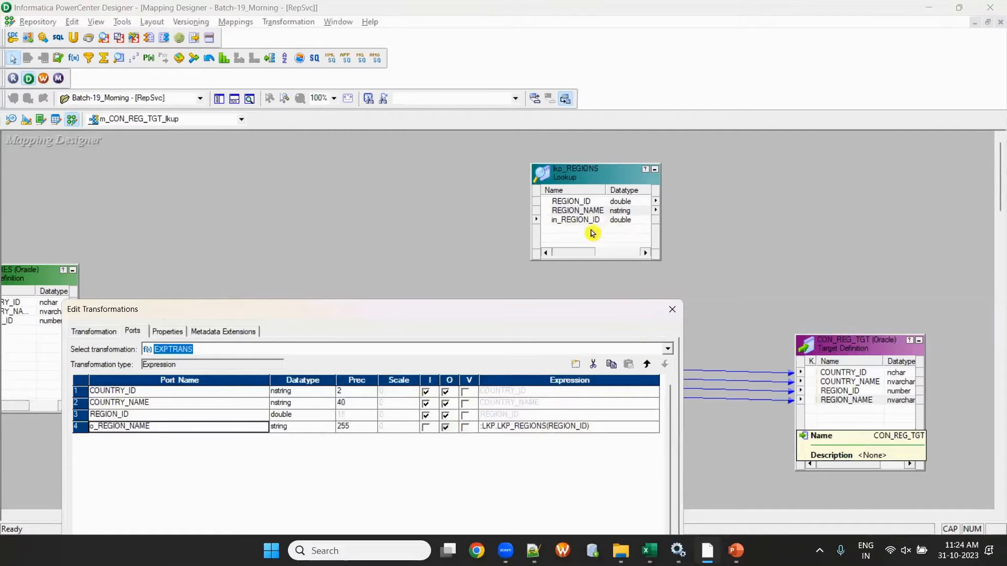
click(672, 309)
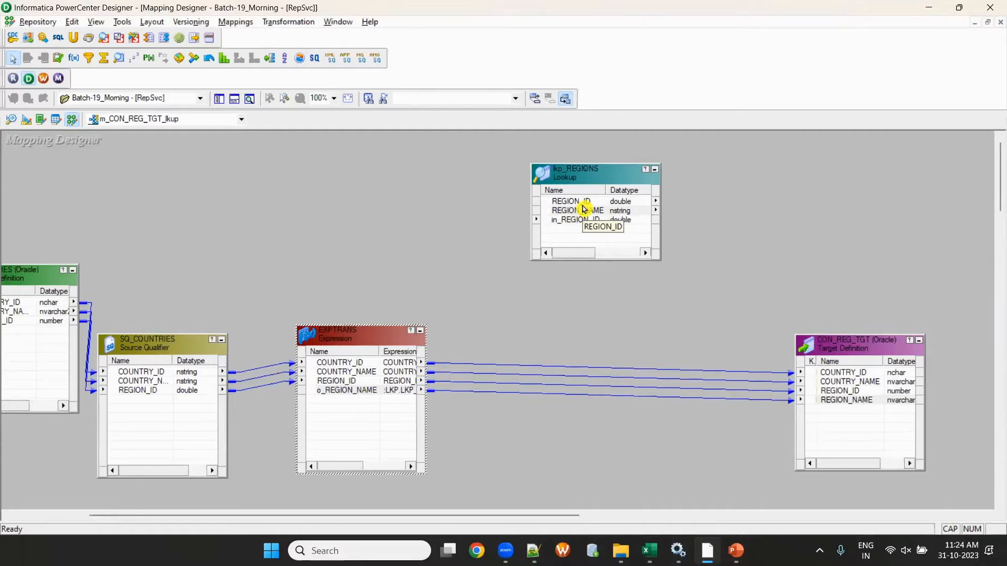
Step: Trace the unconnected lookup by highlighting in_REGION_ID and REGION_ID in lkp_REGIONS, and o_REGION_NAME in EXPTRANS
click(352, 390)
click(401, 398)
click(572, 223)
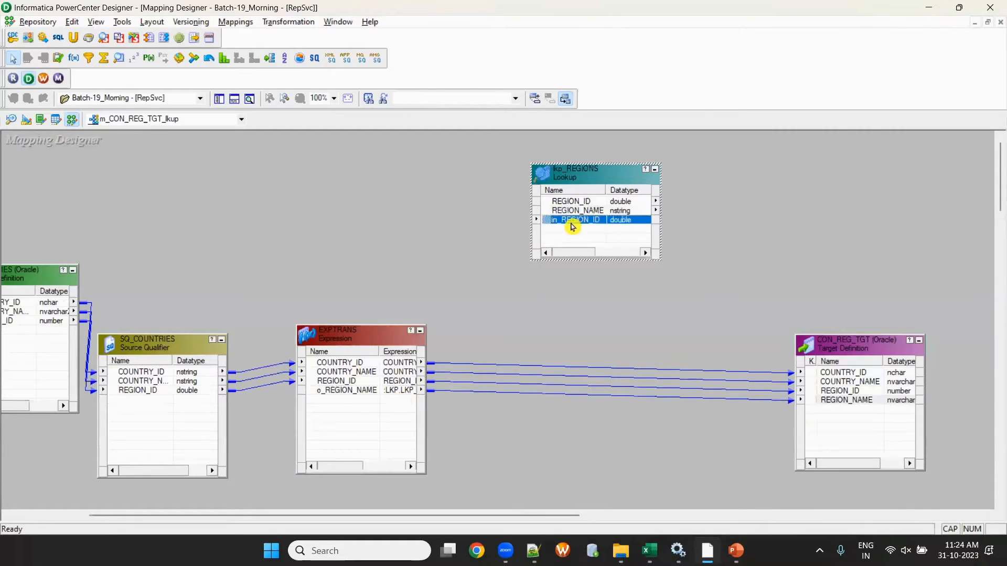
ctrl+click(583, 203)
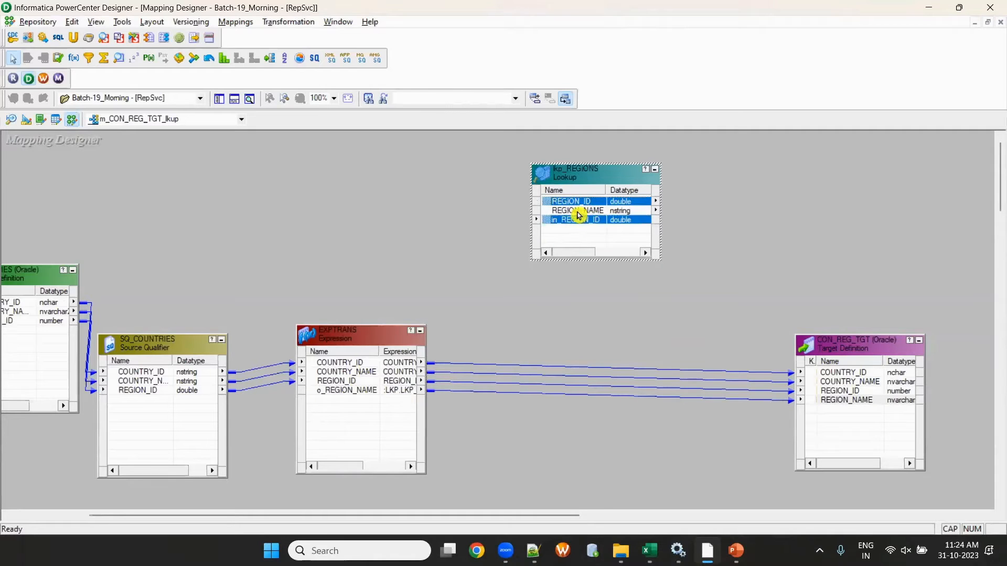
click(321, 393)
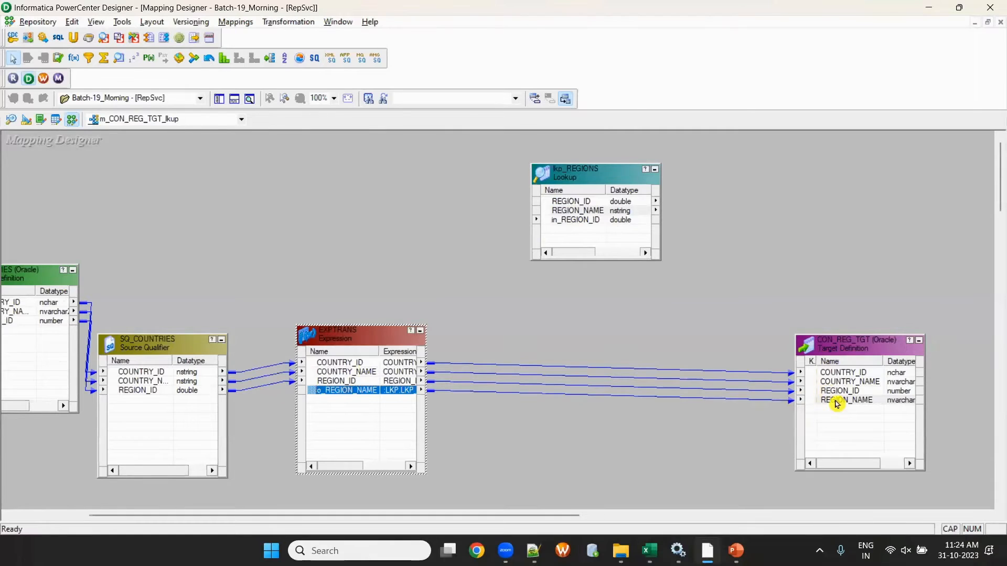
Step: Show the repository navigator, open the m_CUSTOMERS_TGT_new mapping and hide the output window
click(219, 98)
click(235, 99)
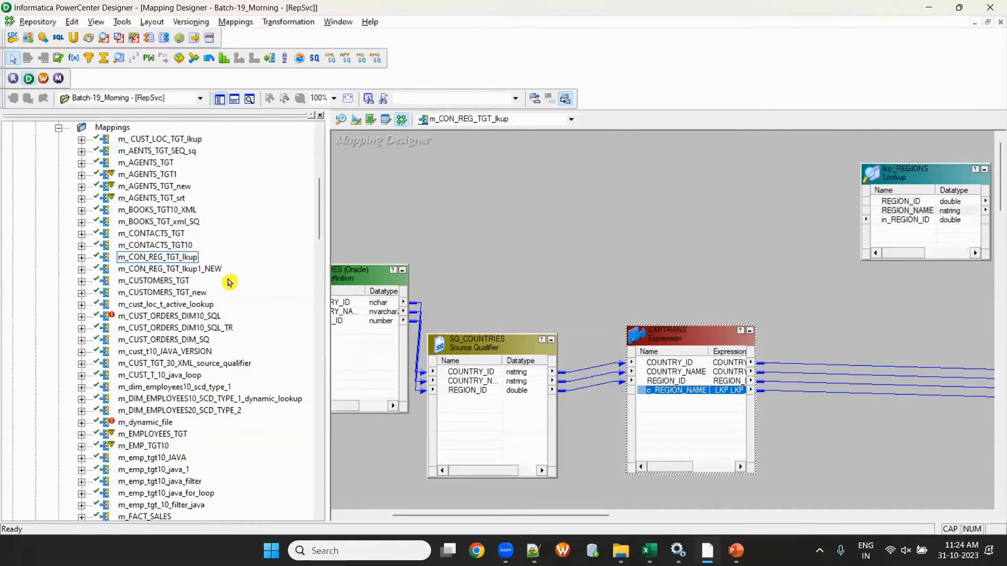
right_click(188, 296)
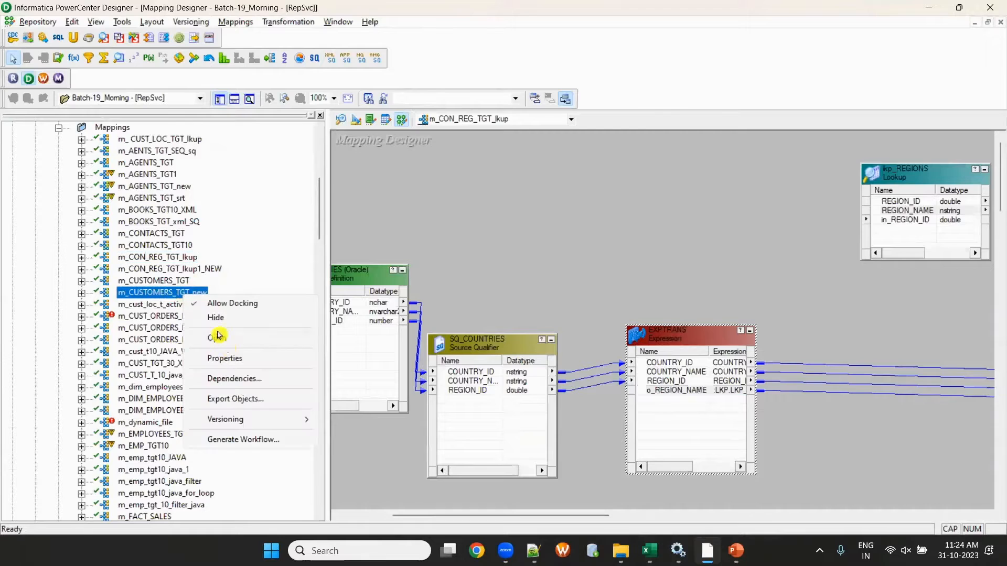
click(224, 342)
right_click(173, 283)
click(162, 292)
scroll(189, 263, down, 1)
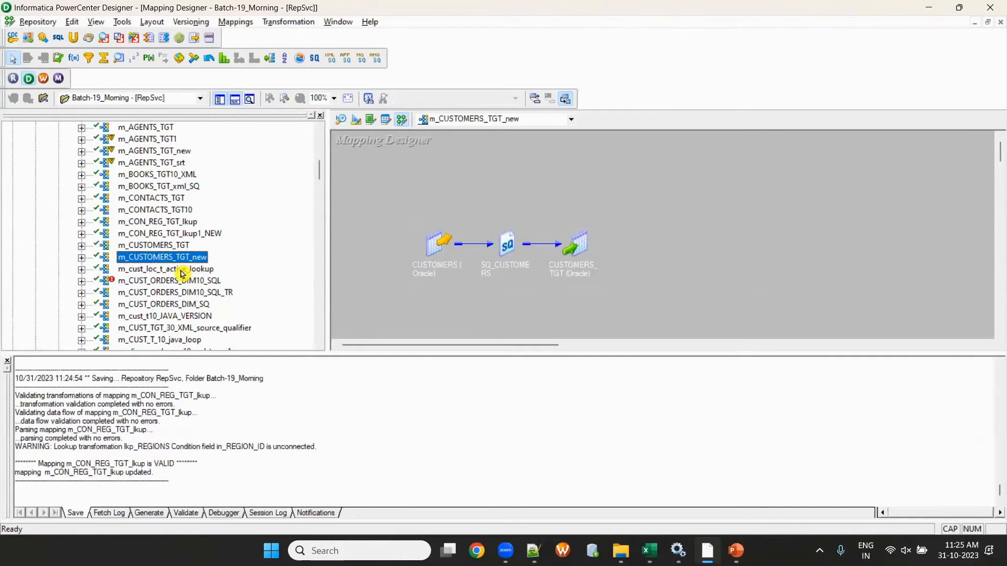
scroll(215, 262, down, 1)
click(235, 99)
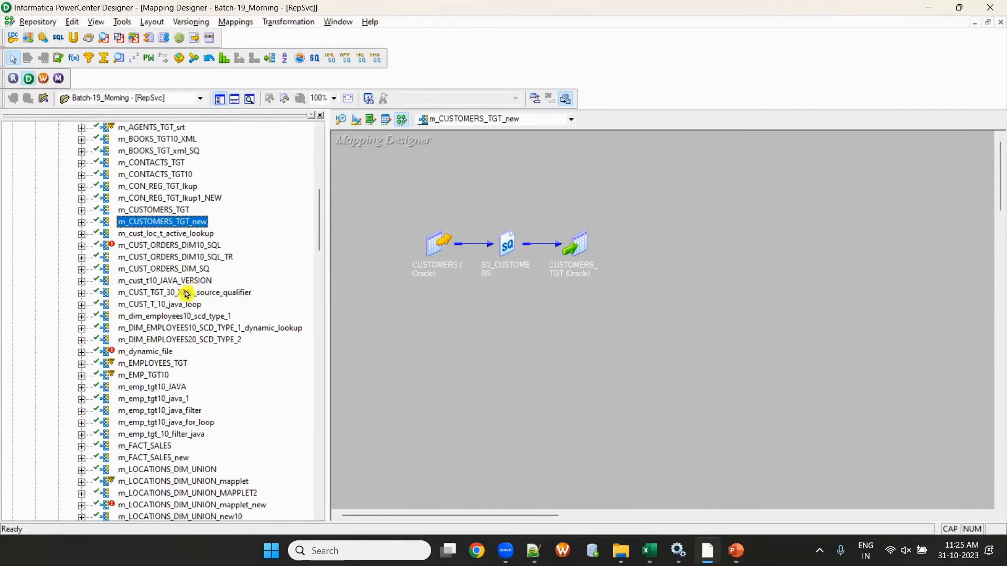
Step: Find the m_TGT_EMPLOYEES10_lkup mapping in Batch-19_Morning, open it and hide the output window
scroll(174, 306, down, 1)
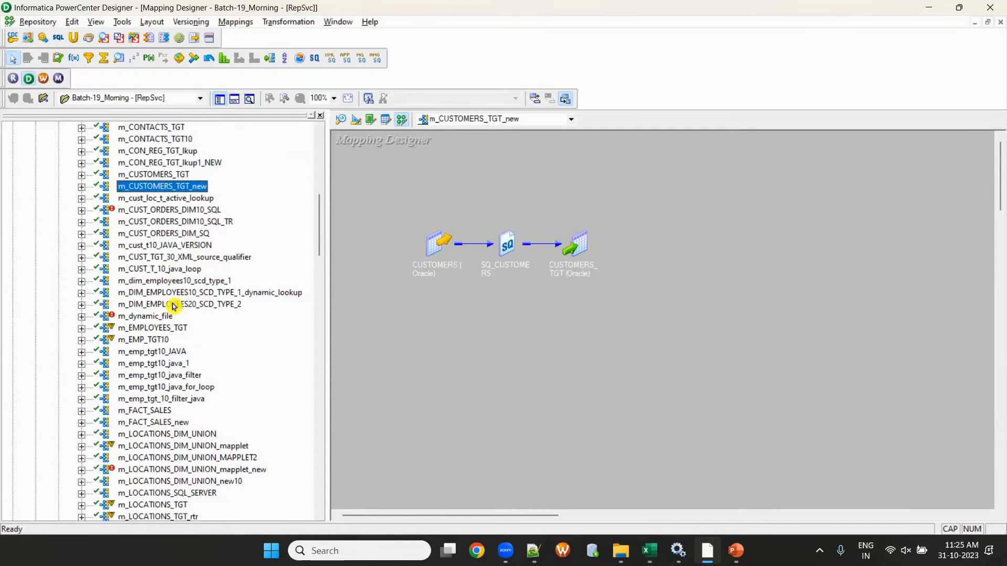
scroll(173, 306, down, 8)
scroll(173, 307, down, 5)
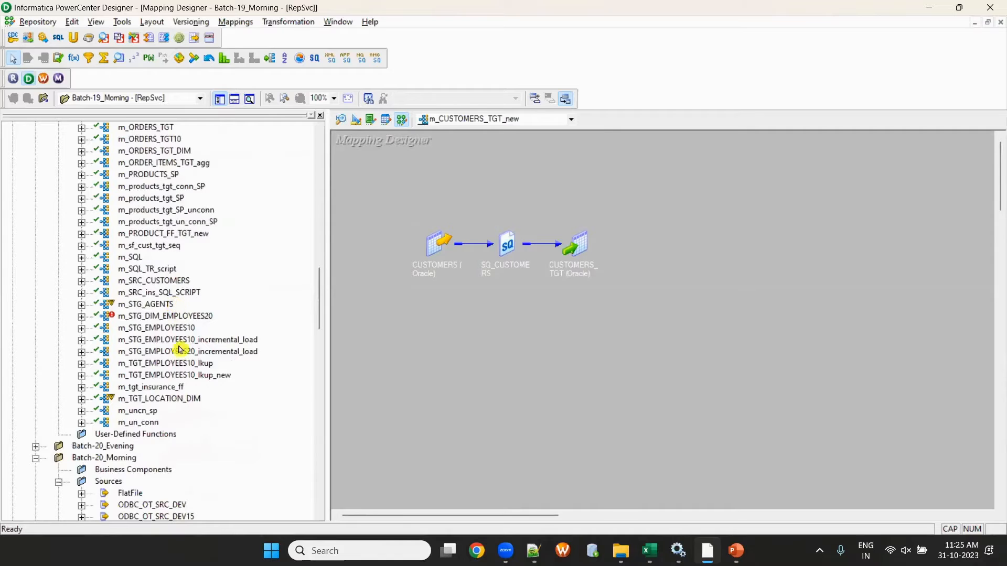
click(202, 364)
right_click(203, 364)
click(217, 404)
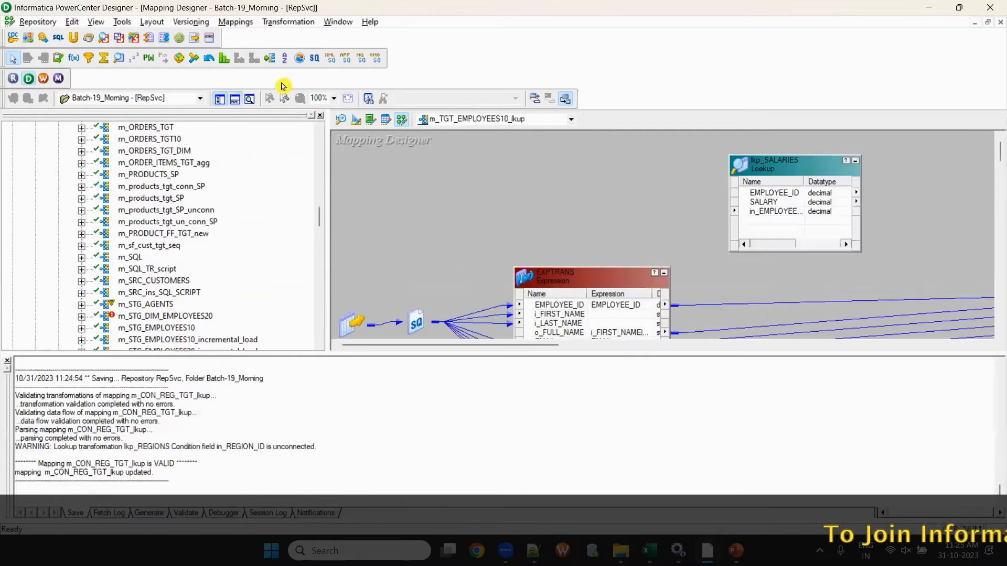
click(235, 99)
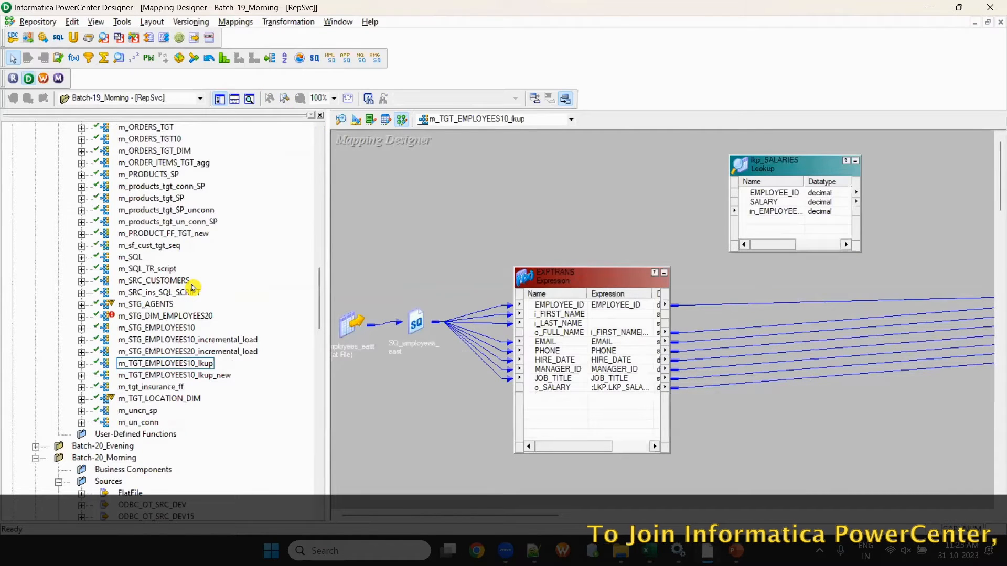
Step: Look back through the Batch-19_Morning mappings and open m_ CUST_LOC_TGT_lkup
scroll(190, 289, up, 1)
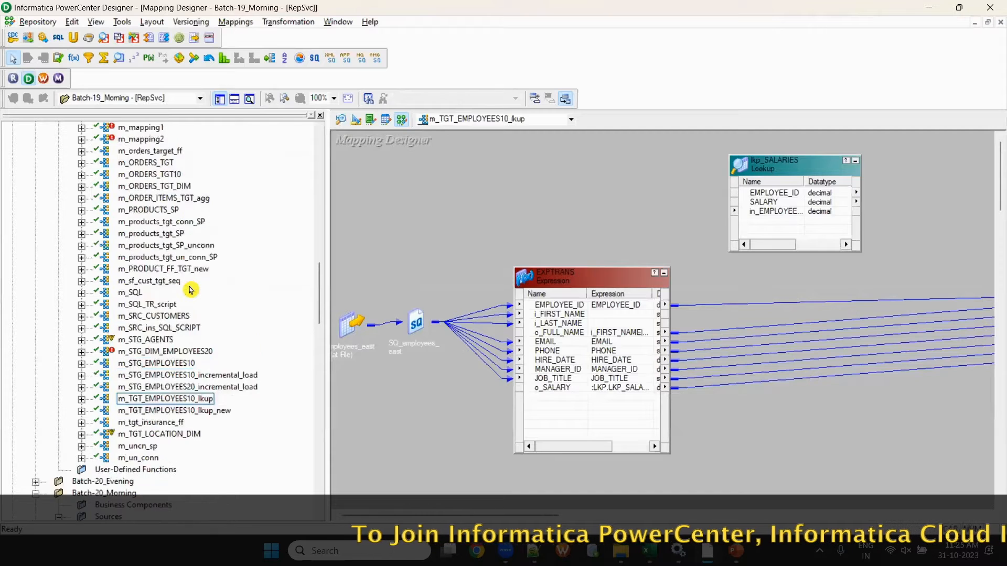
scroll(191, 290, up, 5)
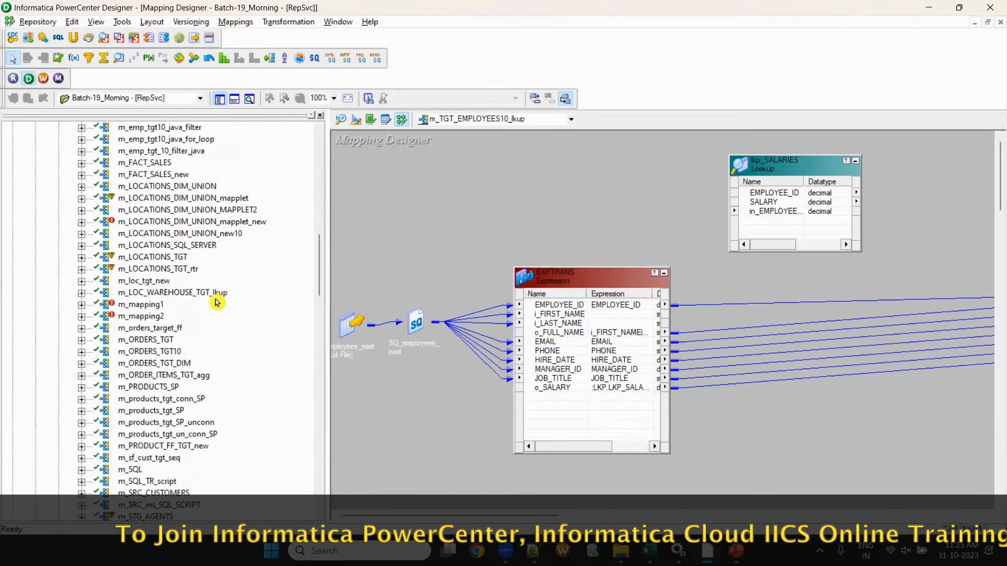
scroll(217, 303, up, 5)
scroll(216, 303, up, 3)
click(206, 258)
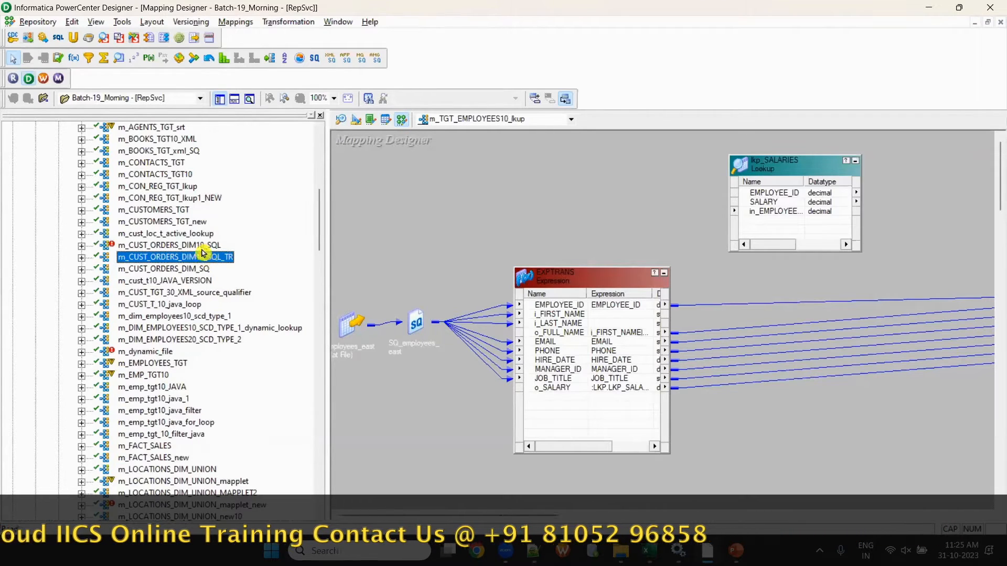
click(189, 234)
click(184, 219)
scroll(185, 219, up, 1)
click(184, 220)
scroll(181, 224, up, 1)
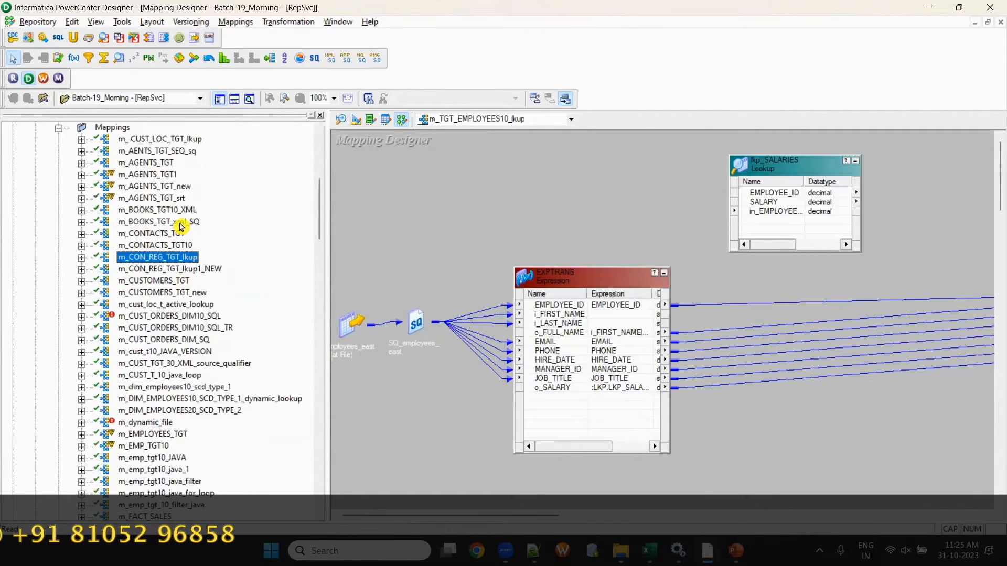
scroll(180, 227, up, 5)
right_click(182, 316)
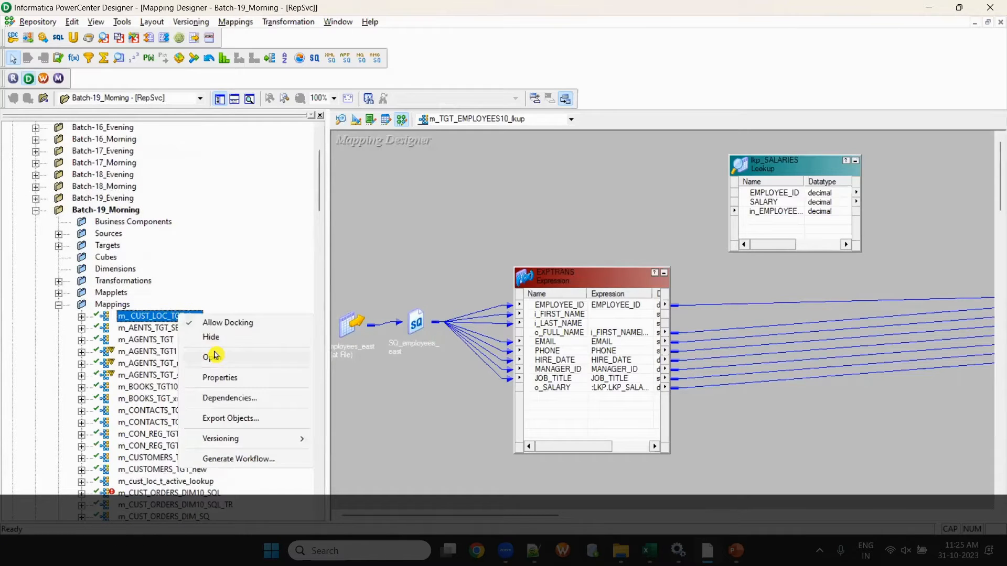
click(215, 355)
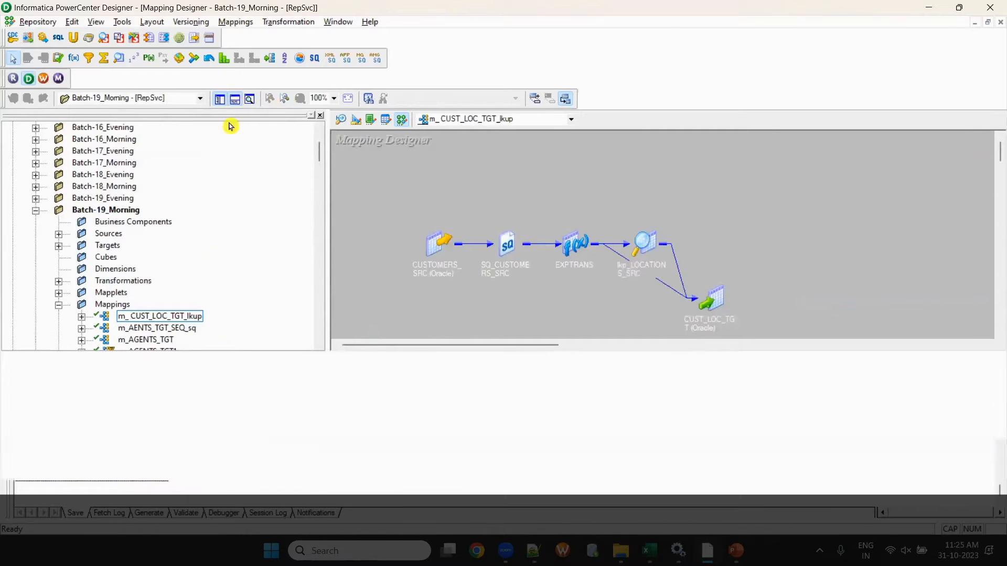
Step: Copy the m_ CUST_LOC_TGT_lkup mapping within Batch-19_Morning, naming the copy m_ CUST_LOC_TGT_lkup_UN
drag(159, 317, 210, 211)
click(484, 296)
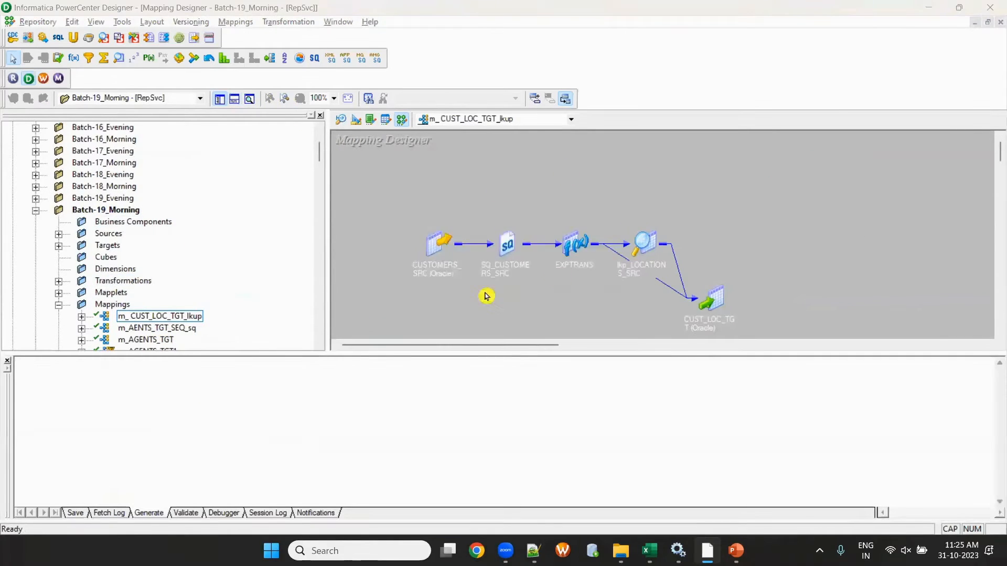
click(539, 261)
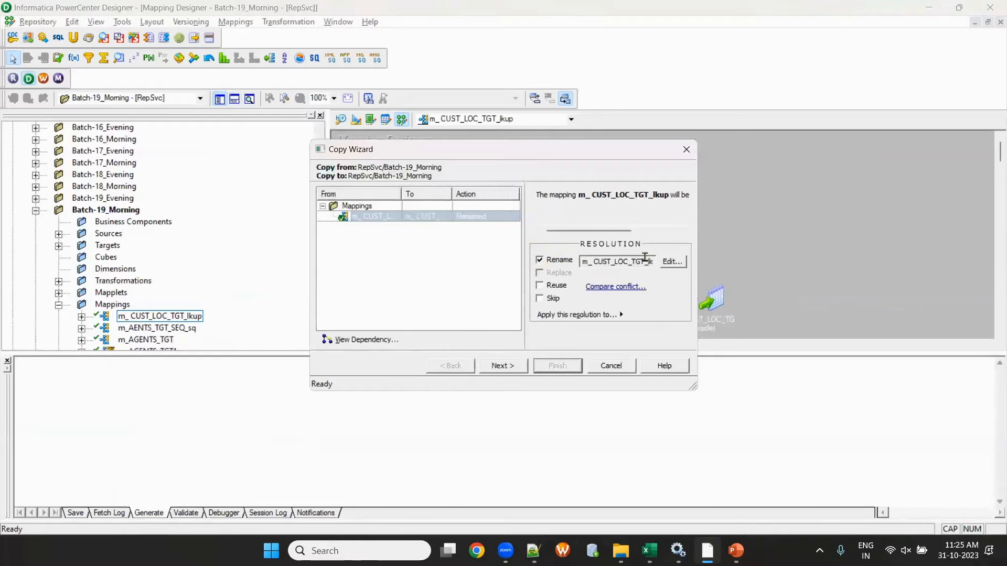
click(673, 261)
click(493, 296)
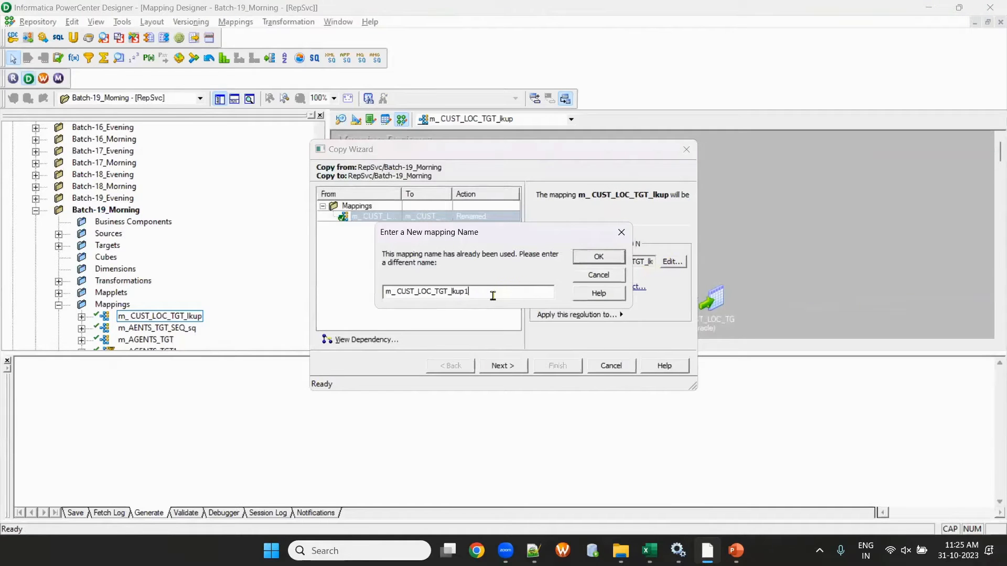
text(_UN)
key(Return)
click(508, 371)
click(546, 371)
Step: Open the m_ CUST_LOC_TGT_lkup_UN mapping and hide the repository navigator and output window
scroll(97, 305, down, 3)
right_click(172, 224)
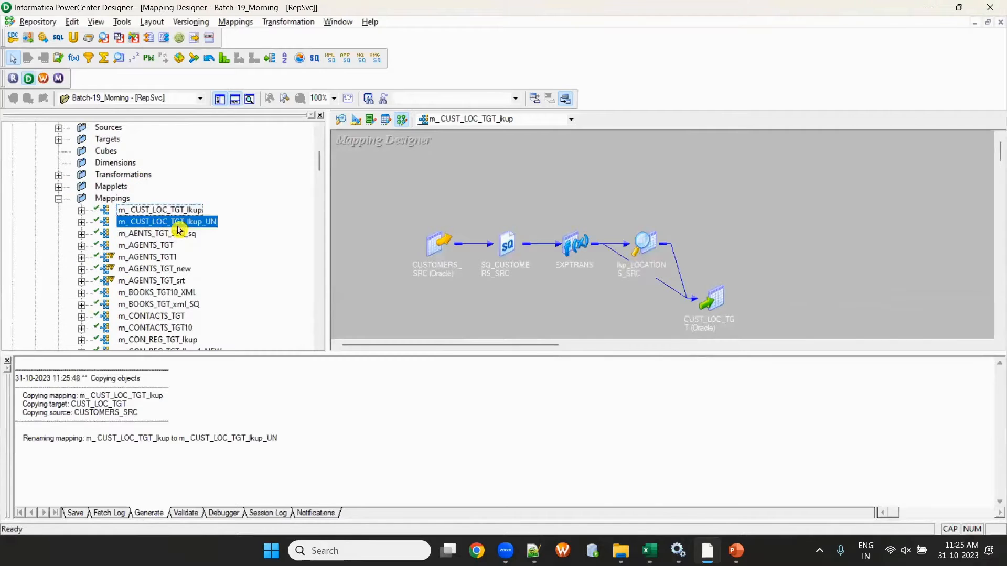
click(212, 269)
click(219, 98)
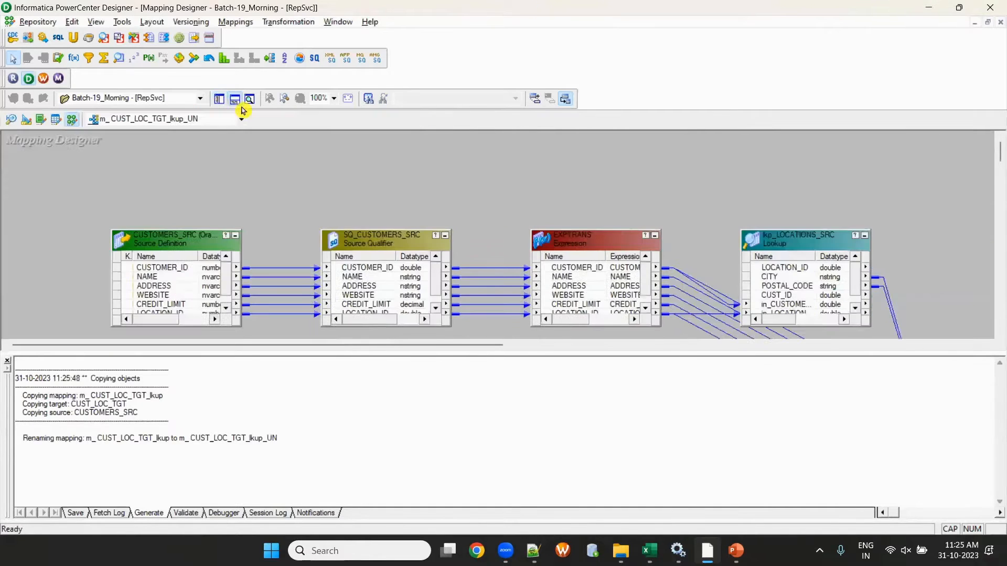
click(232, 100)
click(221, 100)
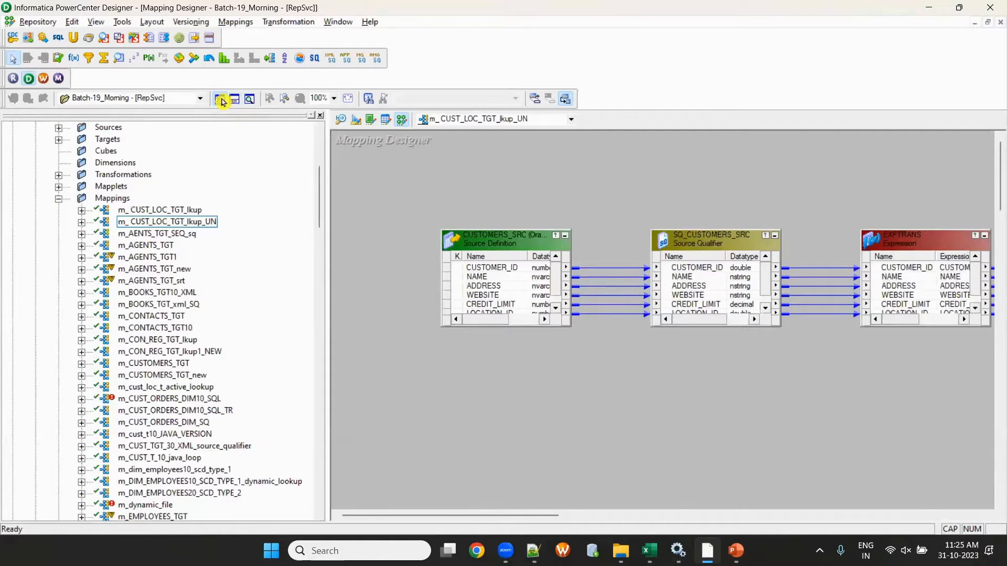
click(220, 100)
Step: Move CUSTOMERS_SRC, SQ_CUSTOMERS_SRC and EXPTRANS below the lookup, enlarging the source qualifier and the expression to show all their ports
drag(243, 235, 187, 389)
drag(370, 233, 331, 356)
click(560, 262)
drag(566, 242, 505, 385)
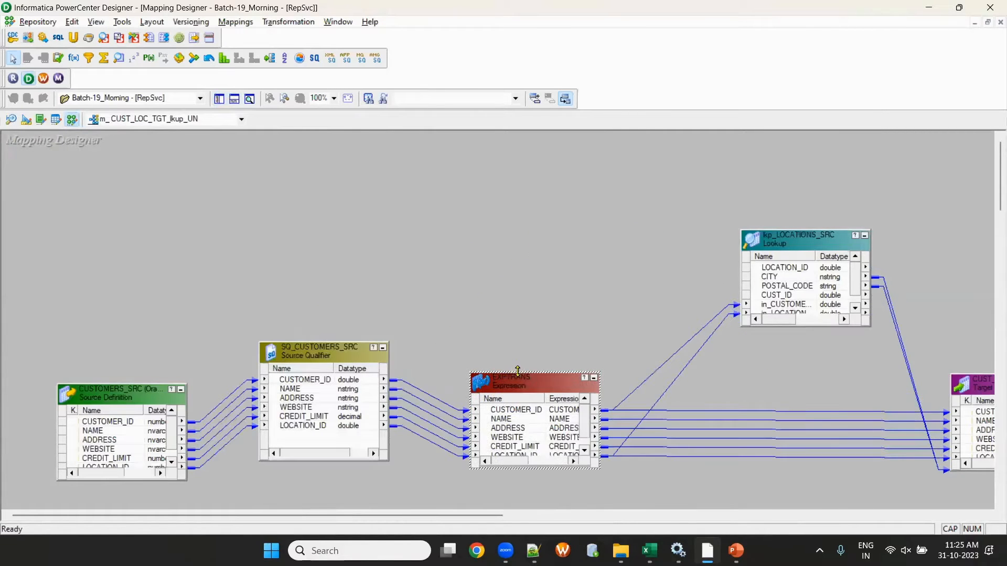
drag(418, 517, 545, 493)
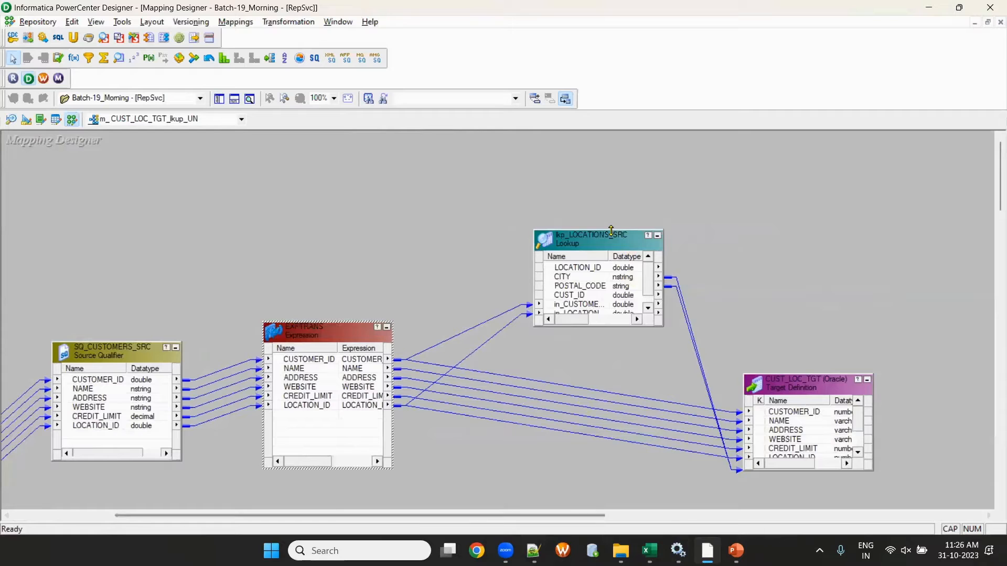
Step: Enlarge lkp_LOCATIONS_SRC and CUST_LOC_TGT to show all their ports, moving the target farther from the expression and the lookup slightly closer
drag(611, 231, 611, 144)
drag(788, 388, 856, 398)
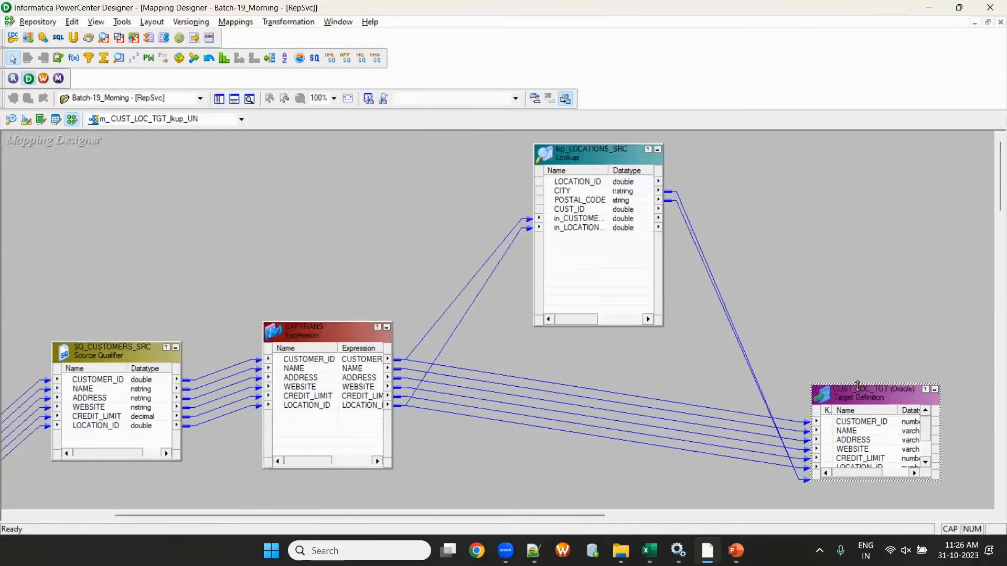
drag(596, 166, 576, 166)
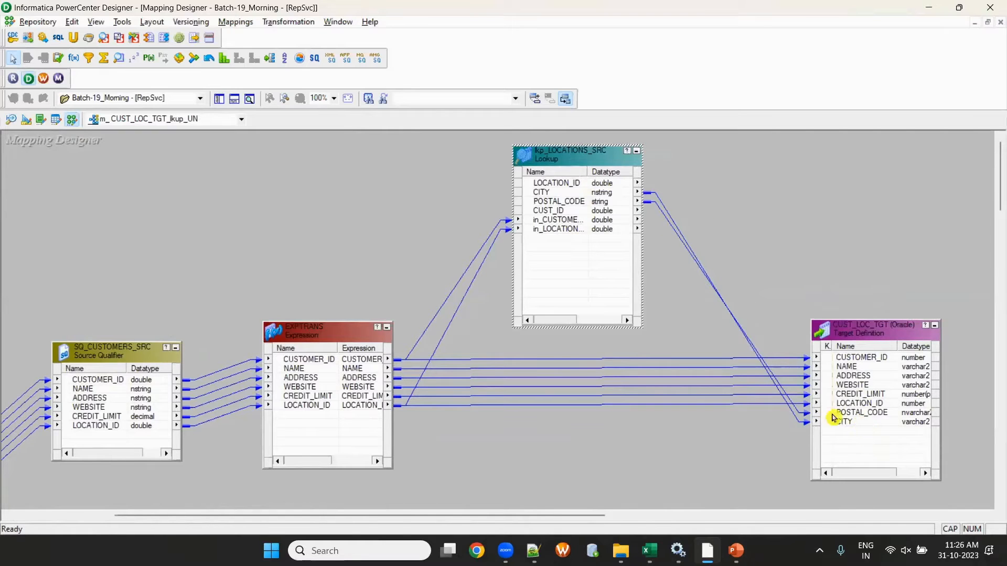
Step: Check the CUST_LOC_TGT ports in the mapping, and load the CUST_LOC_TGT definition into a cleared Target Designer workspace
double_click(861, 413)
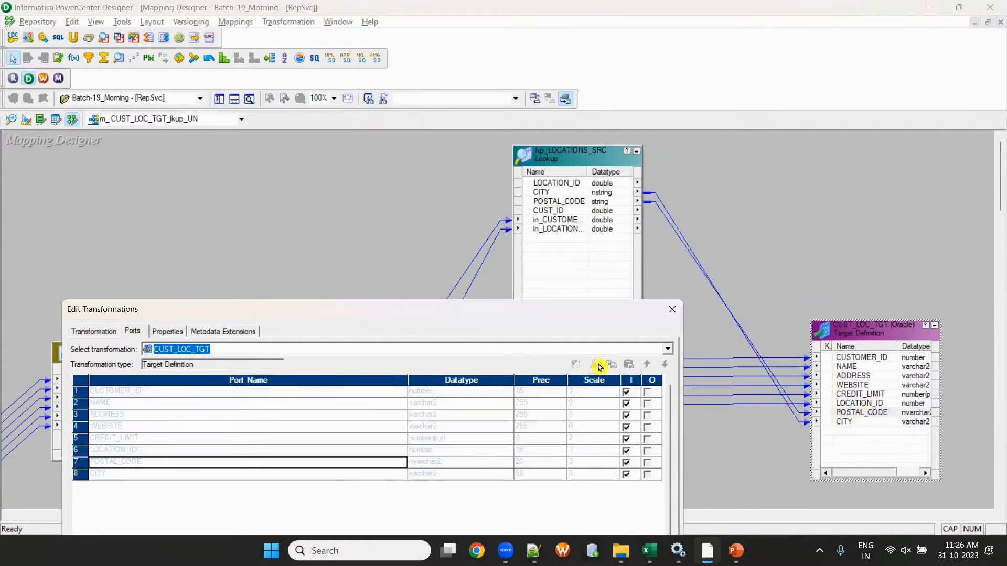
click(672, 309)
click(219, 98)
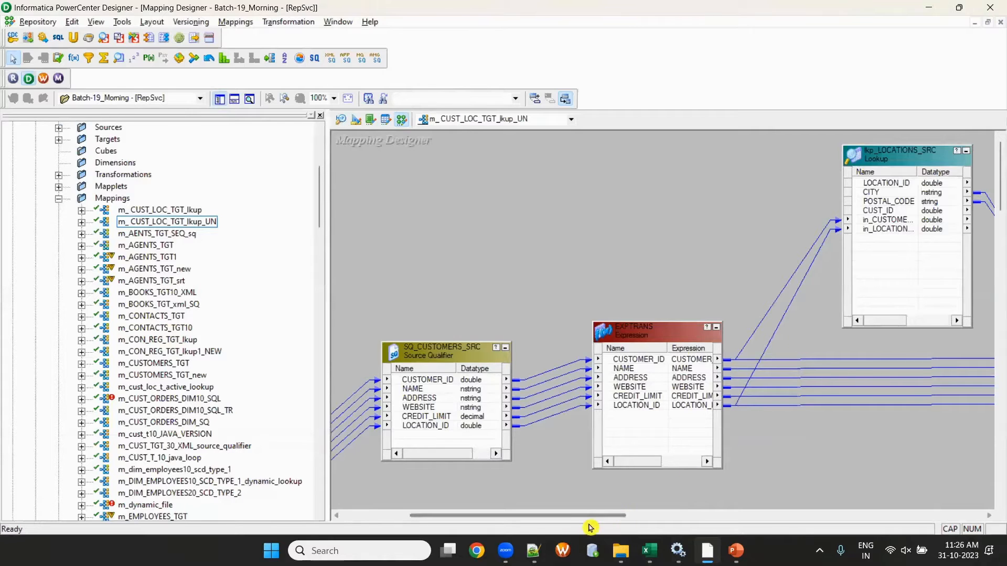
drag(591, 519, 362, 207)
click(355, 120)
right_click(359, 171)
click(393, 196)
click(58, 139)
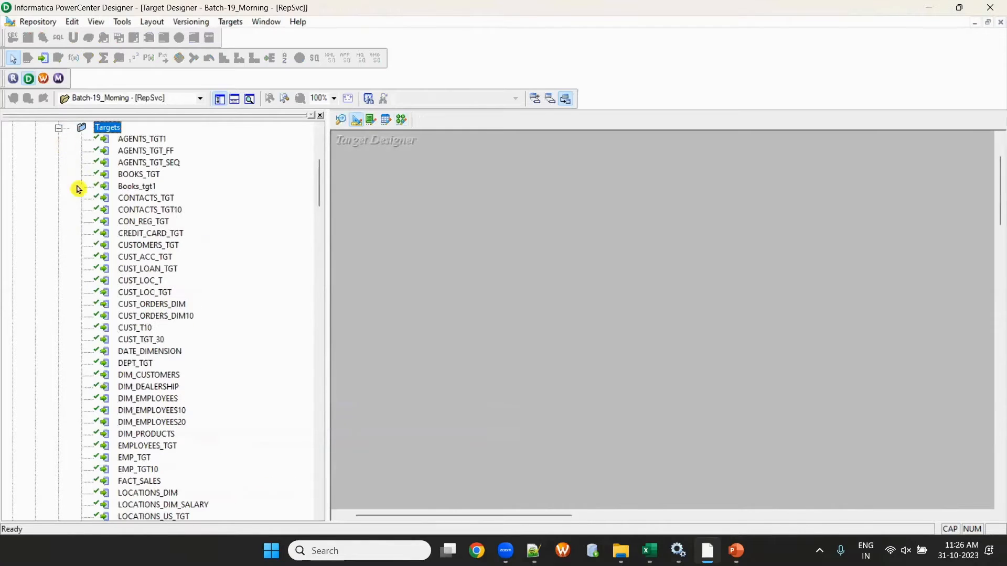
drag(152, 292, 553, 352)
Step: Delete the POSTAL_CODE column from the CUST_LOC_TGT target definition and save the change
double_click(525, 348)
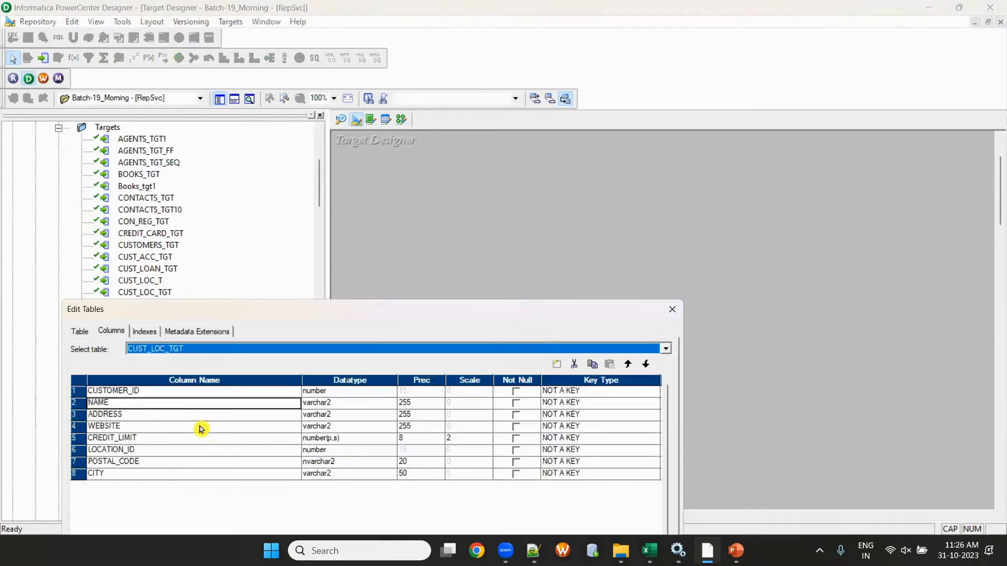
click(158, 463)
click(574, 364)
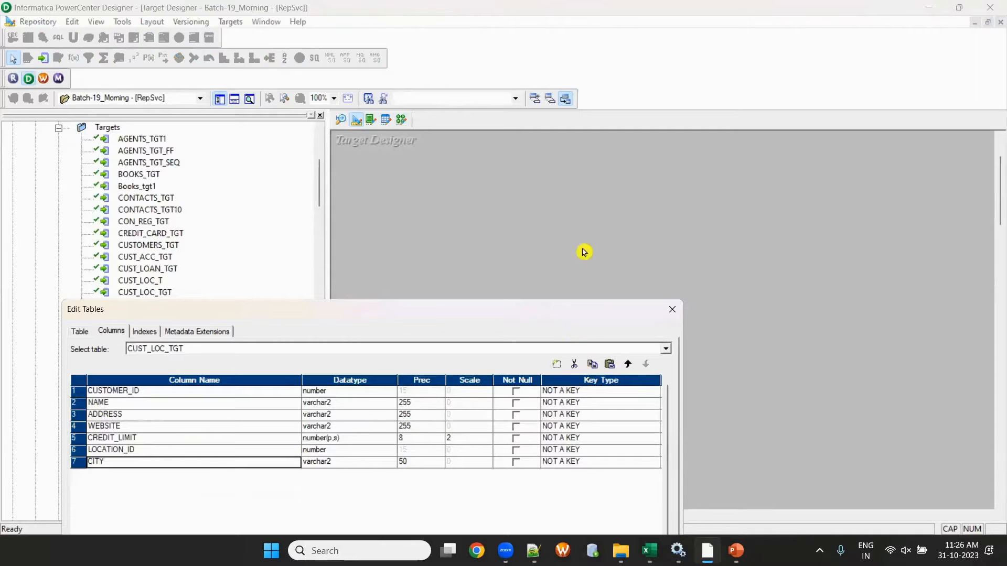
drag(553, 309, 582, 88)
click(529, 514)
key(ctrl+s)
Step: Return to the mapping, delete the POSTAL_CODE port from lkp_LOCATIONS_SRC, and save with the navigator and output window hidden
click(403, 121)
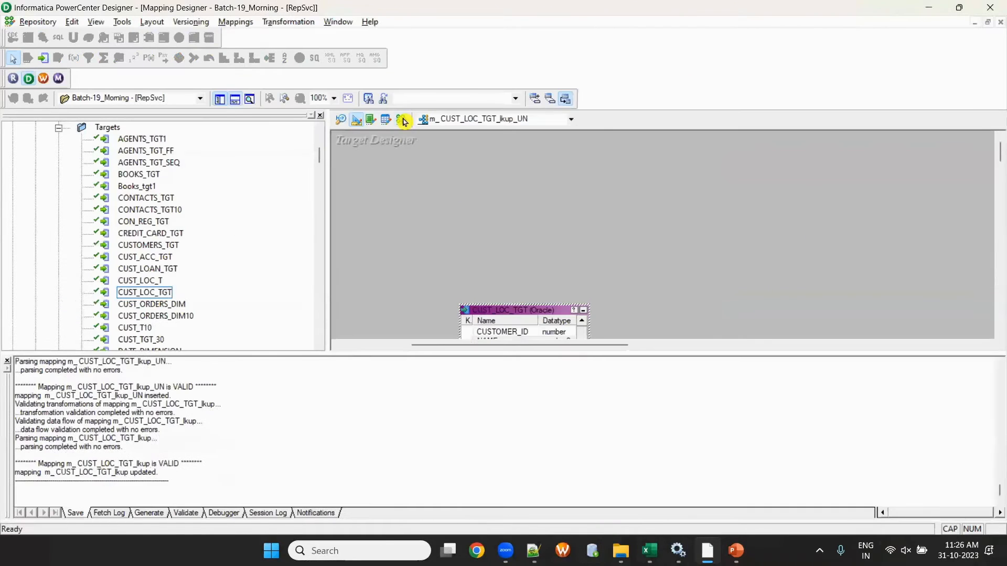
click(219, 99)
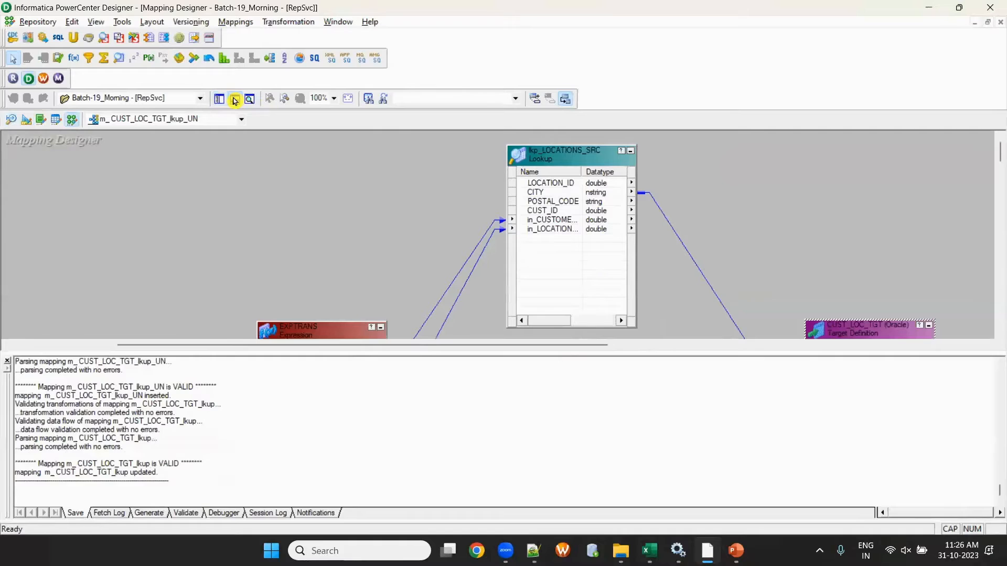
click(235, 100)
double_click(564, 202)
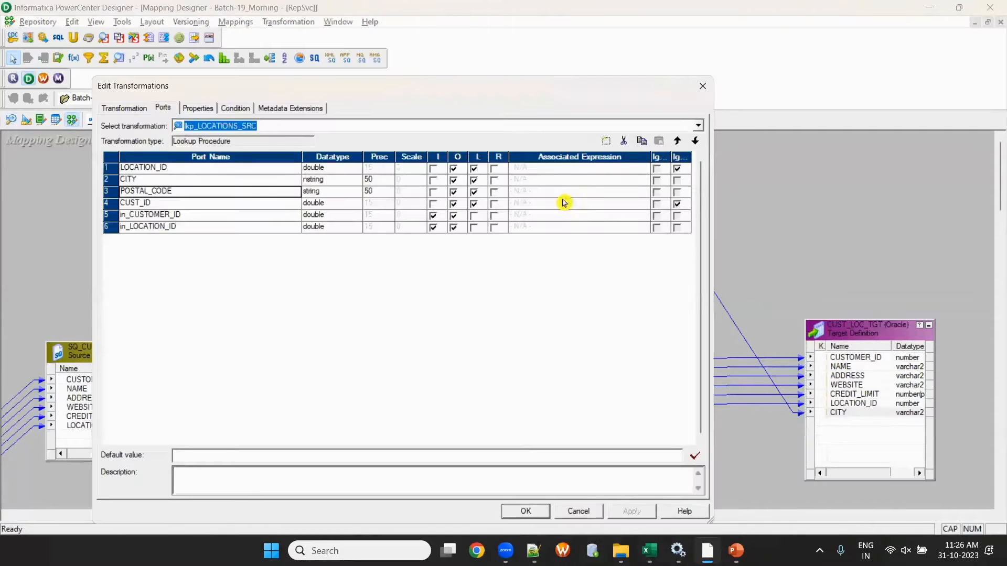
click(623, 141)
click(525, 511)
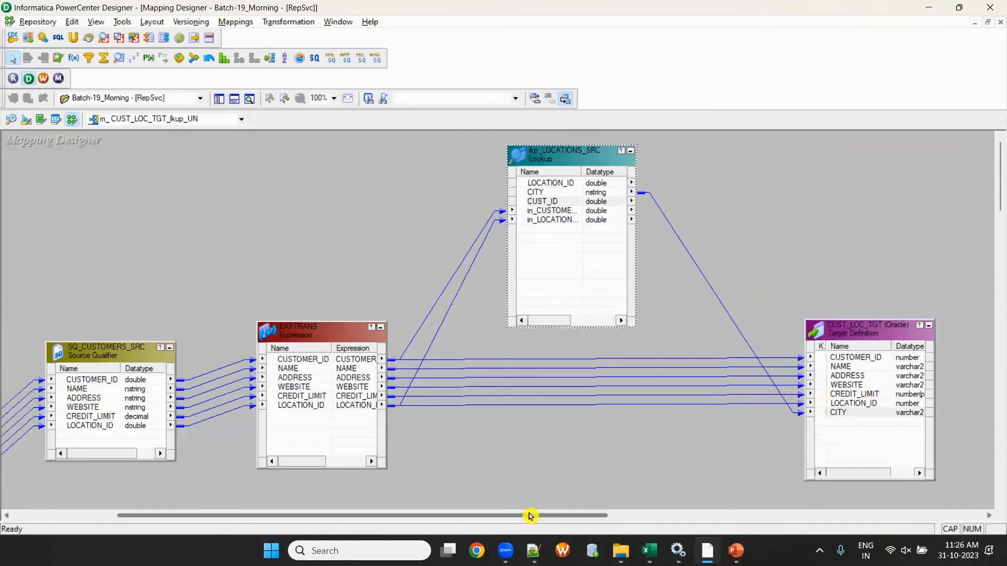
key(ctrl+s)
click(234, 99)
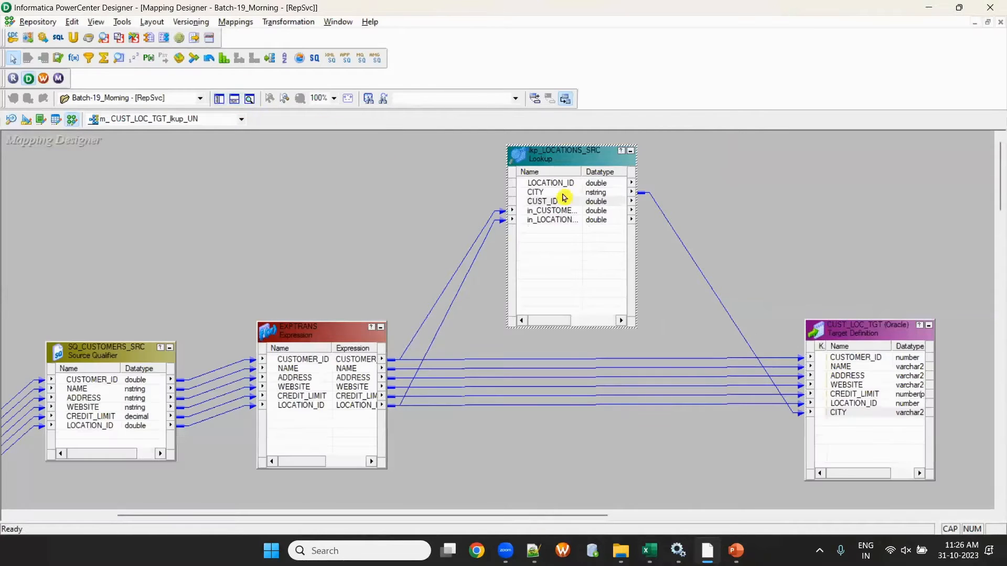
Step: Widen the lookup's Name column to show full port names and remove the link from its CITY port to CUST_LOC_TGT
double_click(580, 172)
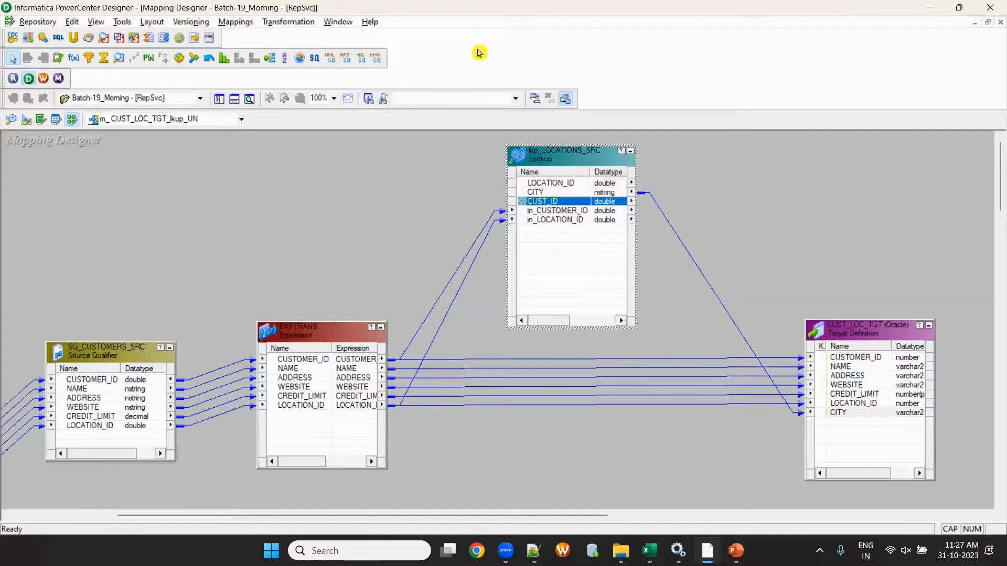
drag(717, 236, 685, 297)
key(Delete)
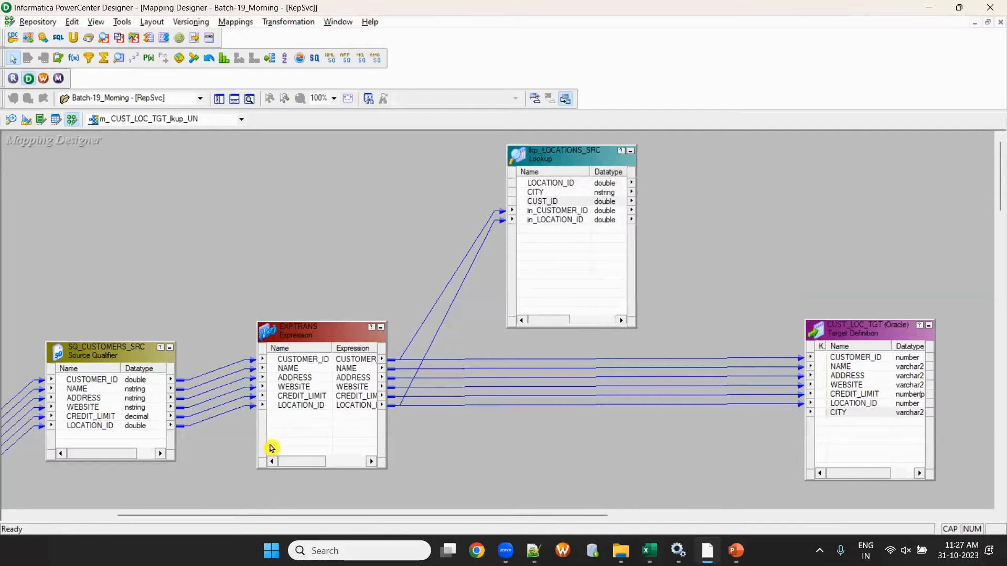
Step: Add an output-only string port o_CITY with precision 255 to EXPTRANS and save the mapping
double_click(292, 410)
click(608, 141)
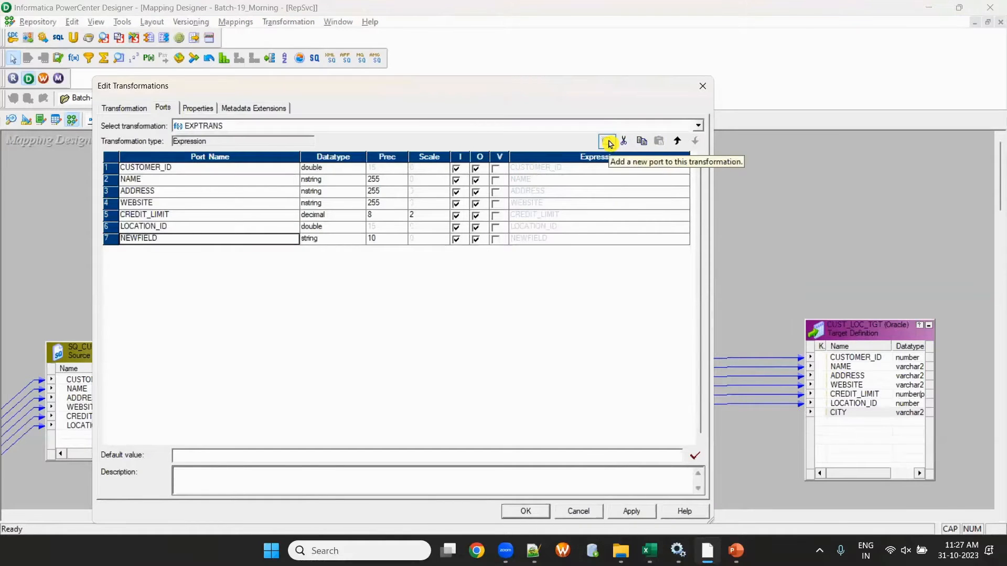
click(179, 239)
text(o_CITY)
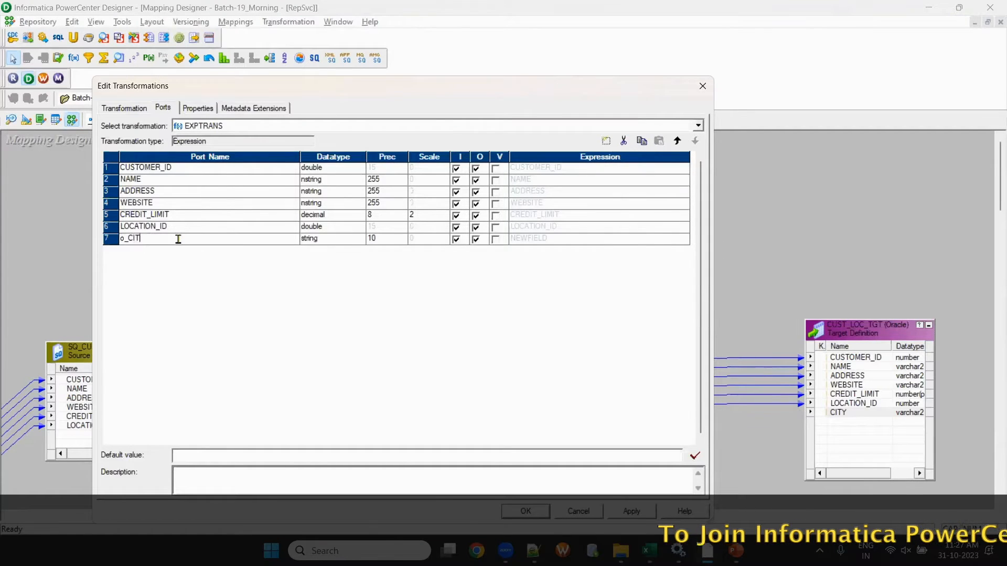
key(Tab)
key(Tab)
text(255)
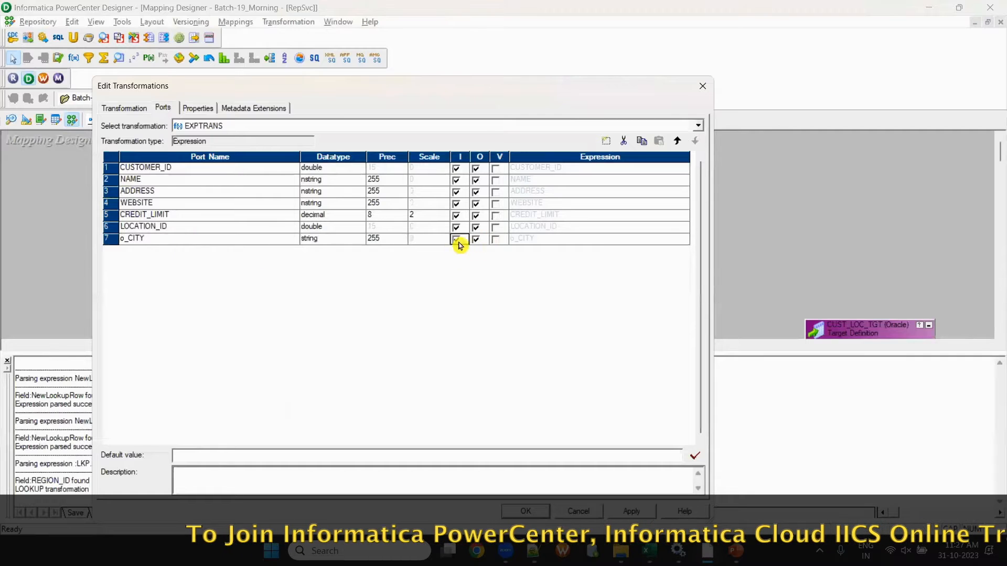
click(457, 240)
click(526, 511)
key(ctrl+s)
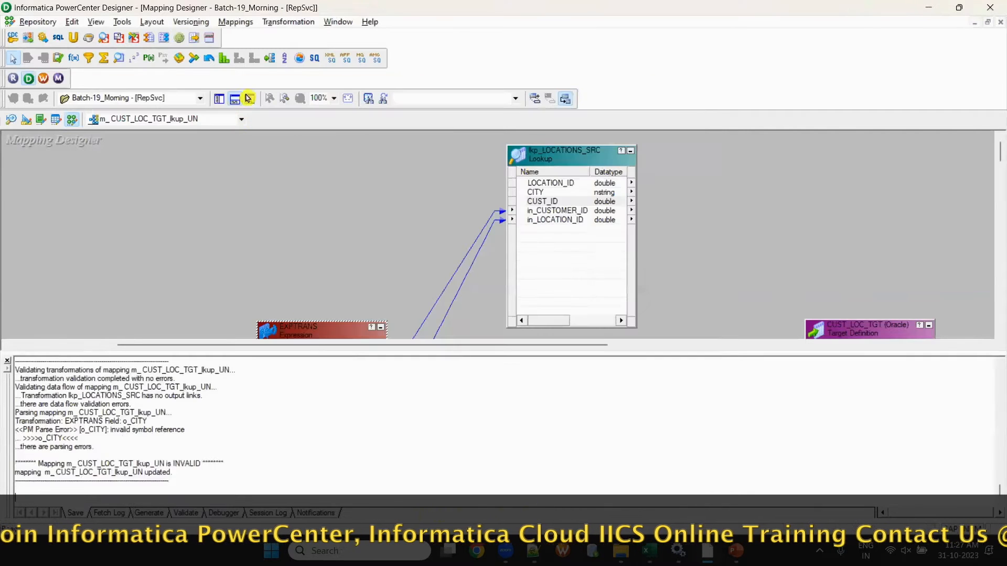
click(234, 100)
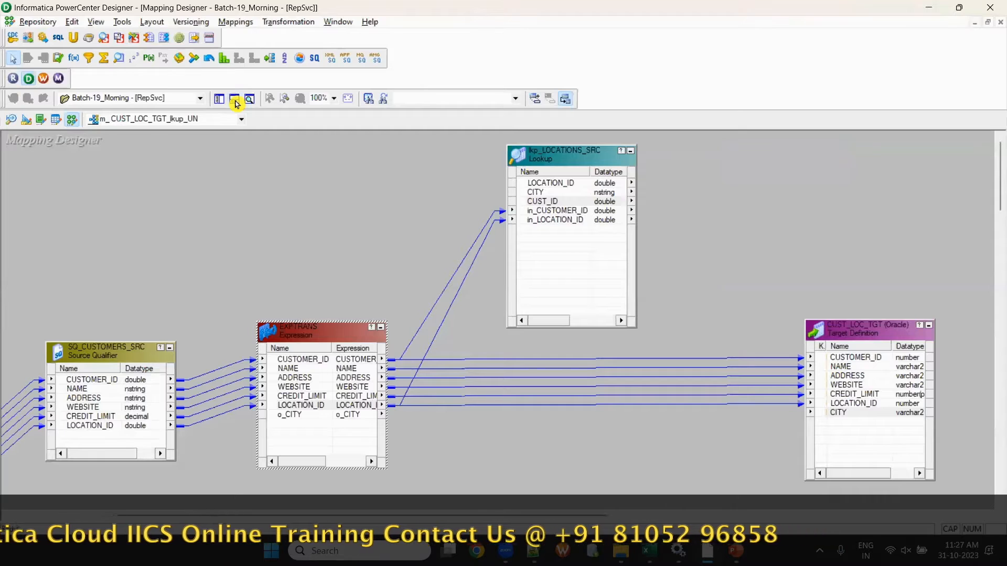
Step: Remove the links from EXPTRANS to lkp_LOCATIONS_SRC and move the disconnected lookup slightly away from the expression
click(457, 292)
key(Delete)
drag(583, 161, 625, 151)
Step: Write :LKP.LKP_LOCATIONS_SRC(CUSTOMER_ID,LOCATION_ID) as the expression of the o_CITY port in EXPTRANS
double_click(297, 414)
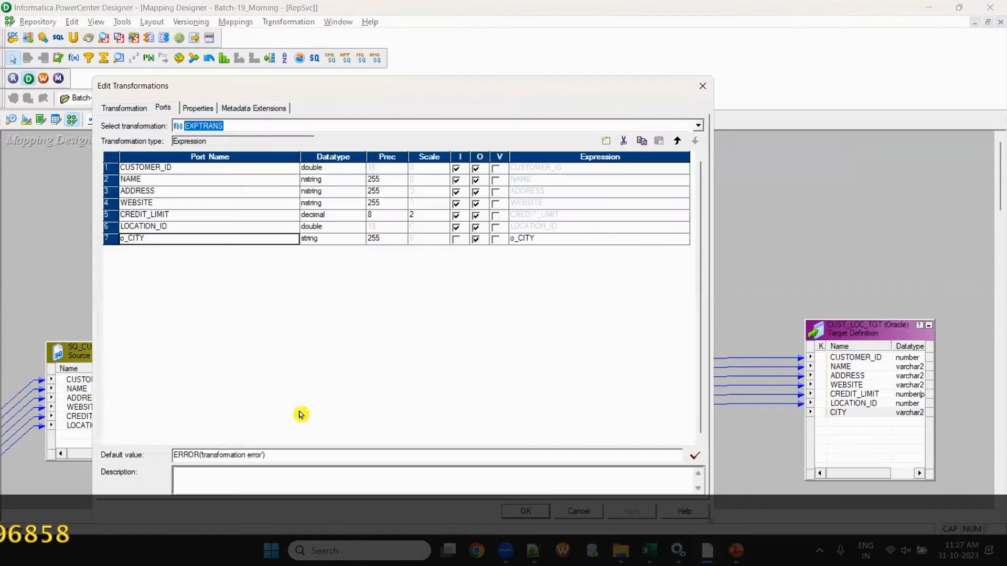
drag(589, 98, 564, 276)
click(662, 417)
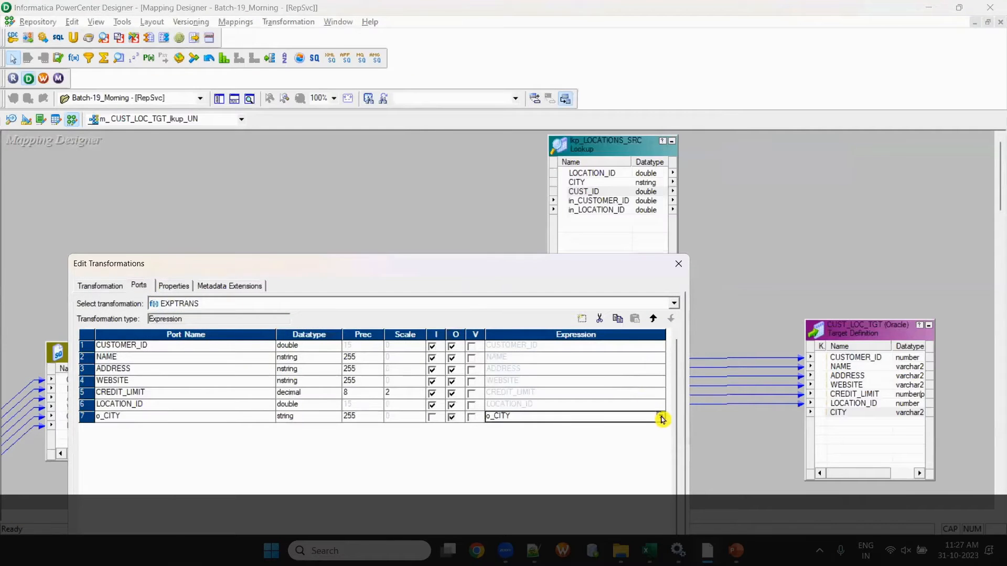
click(660, 416)
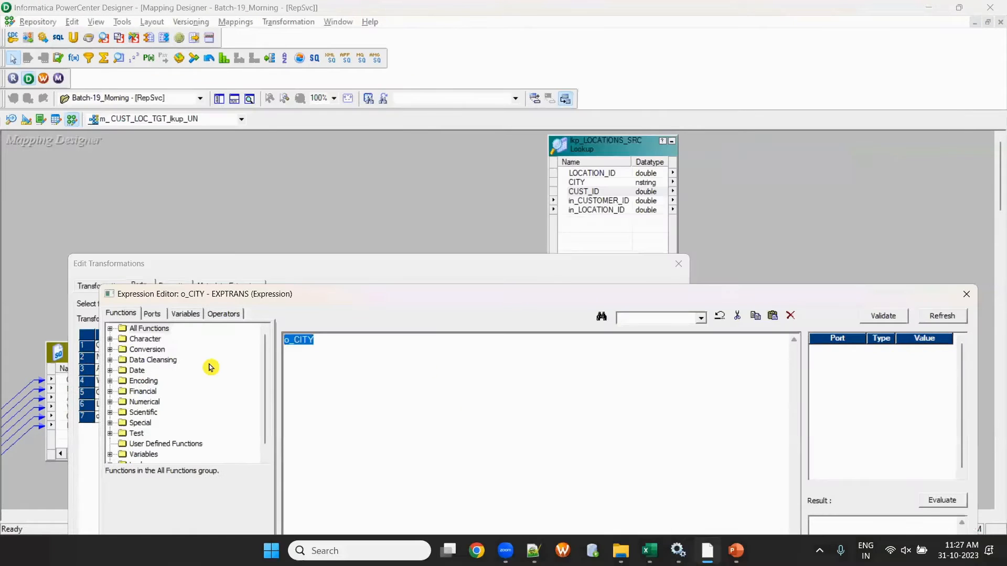
text(:LP)
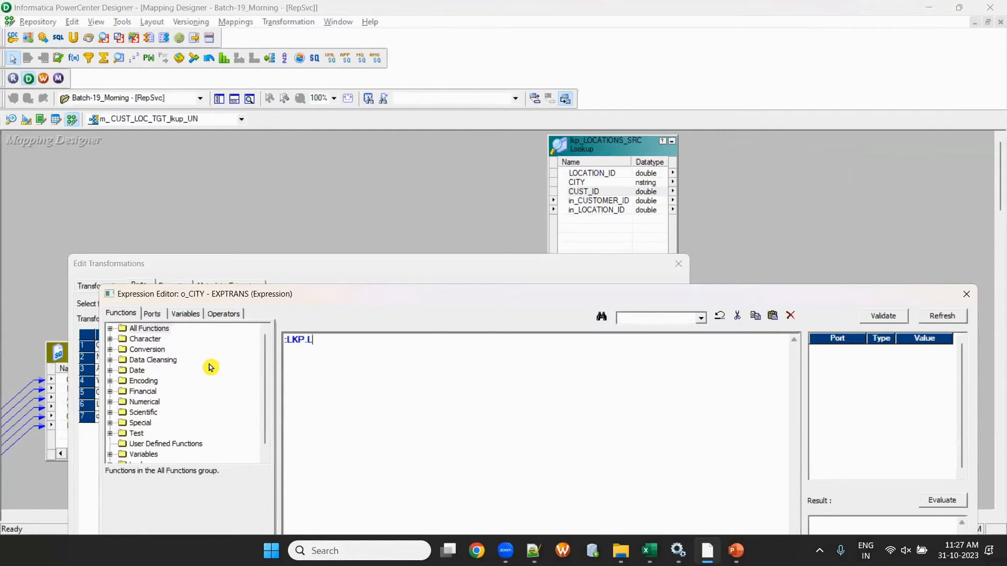
text(CATIONS_SRC()
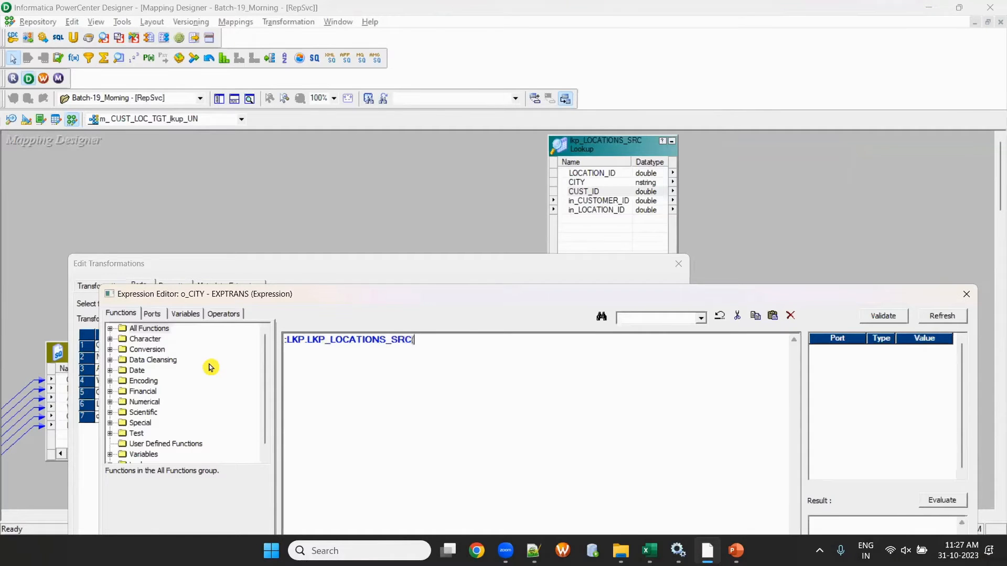
click(159, 313)
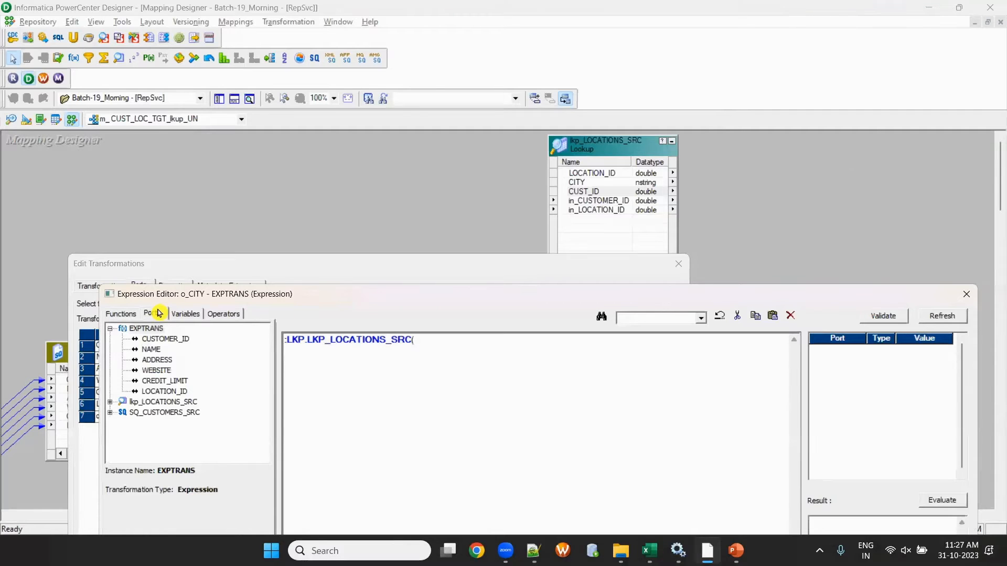
click(167, 348)
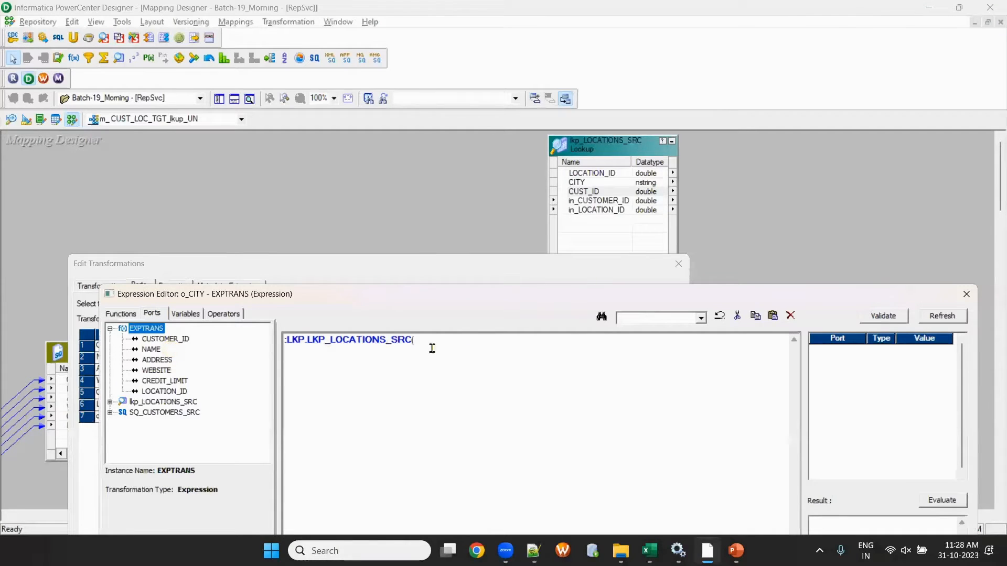
double_click(173, 339)
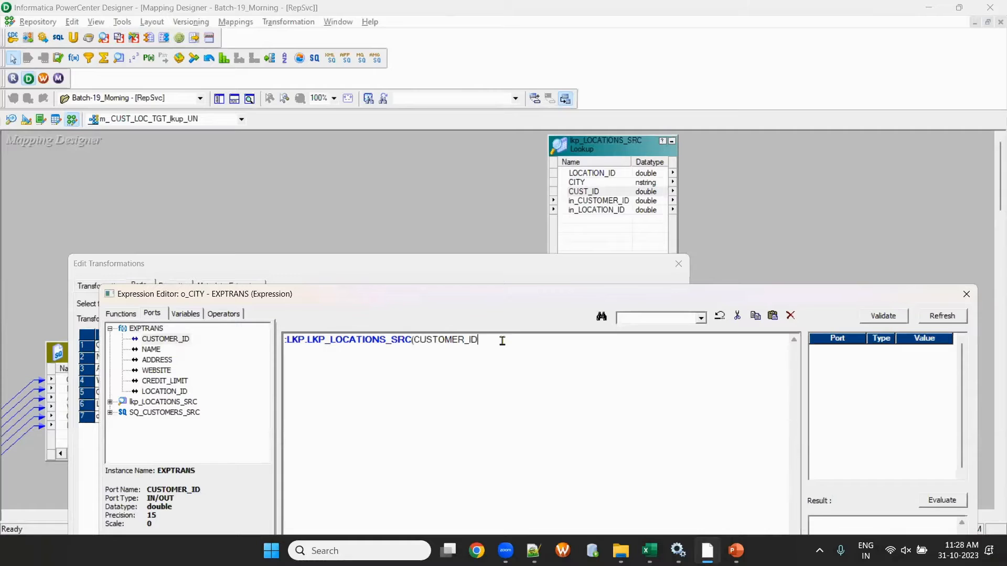
double_click(173, 393)
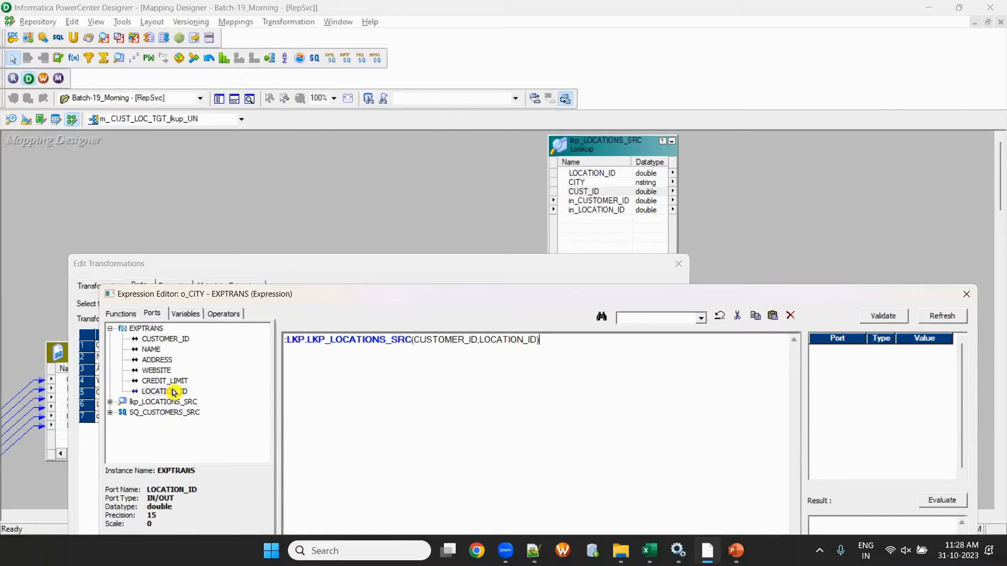
Step: Clear the whole o_CITY expression and accept it empty
key(ctrl+a)
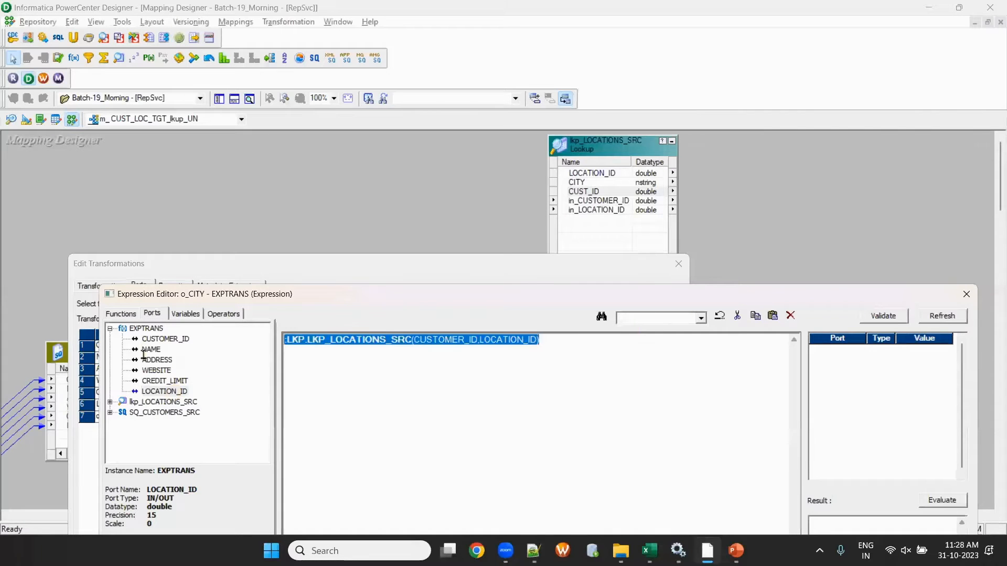
key(Delete)
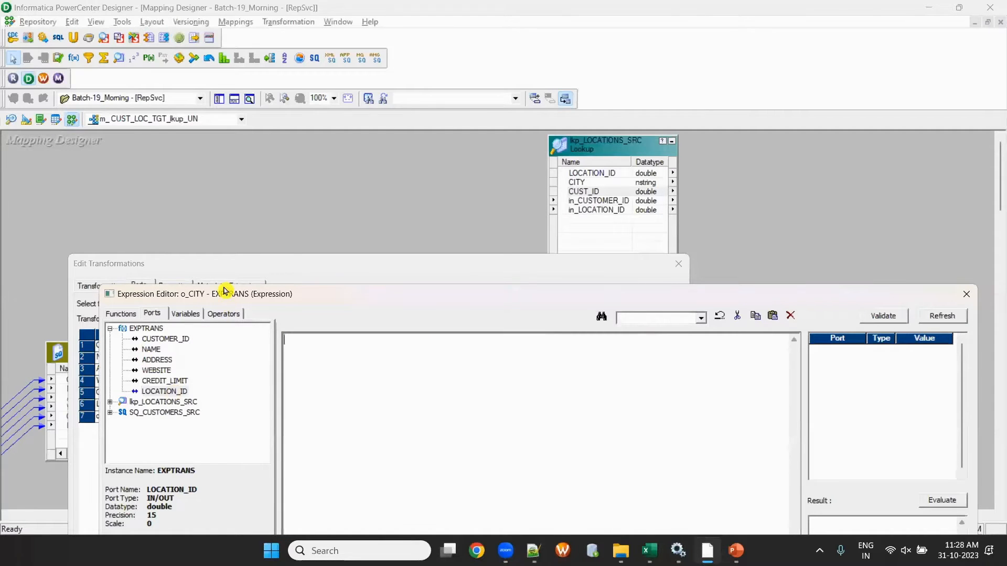
drag(224, 291, 176, 235)
drag(754, 245, 463, 138)
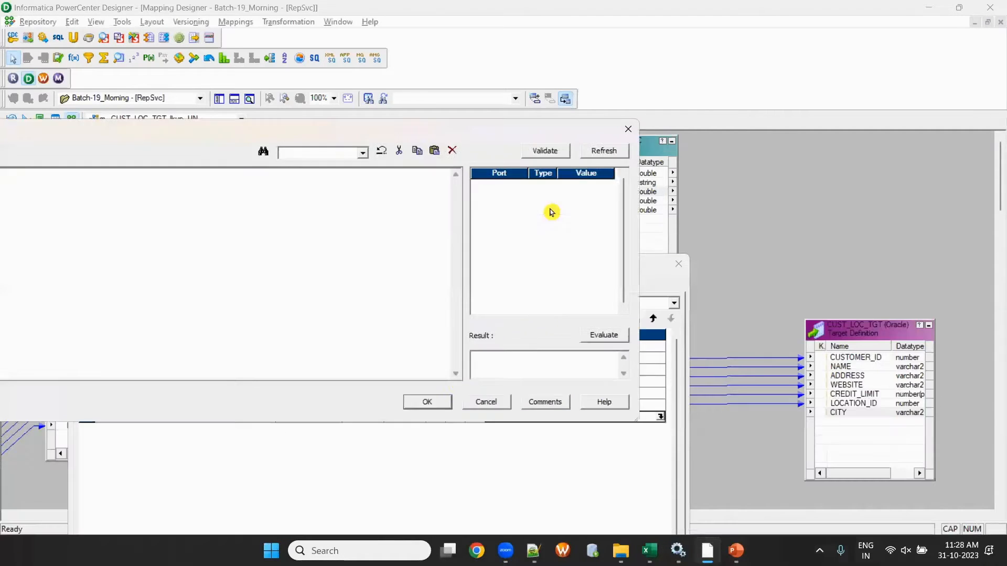
click(427, 403)
Step: Insert a call to the lkp_LOCATIONS_SRC lookup into the empty o_CITY expression of EXPTRANS
click(660, 416)
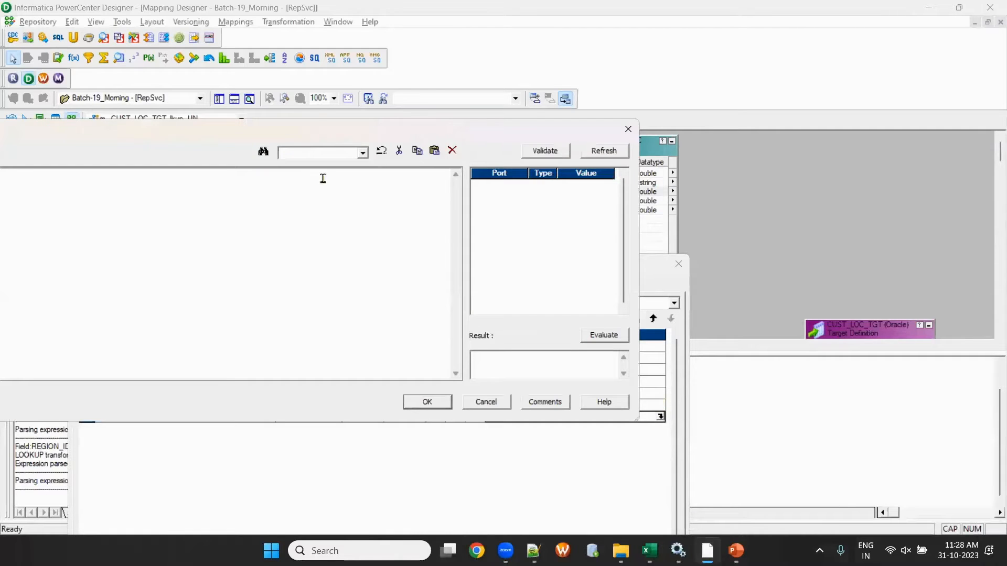
drag(314, 130, 591, 219)
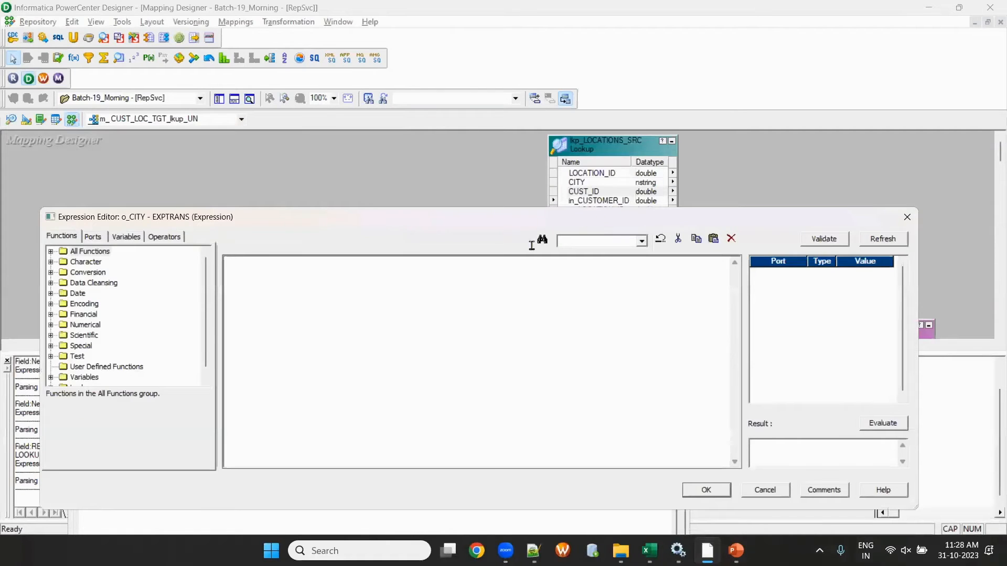
scroll(124, 367, down, 1)
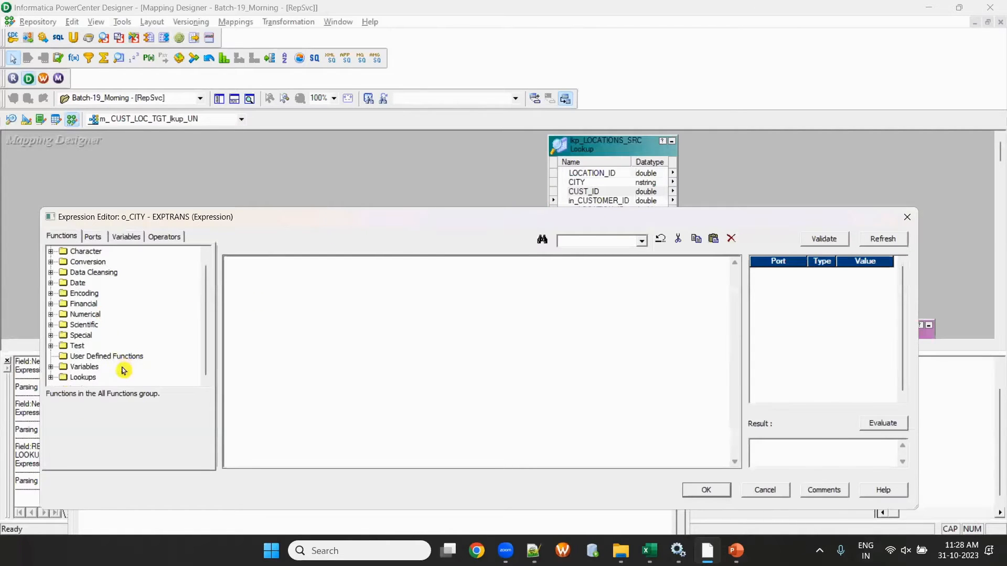
click(50, 378)
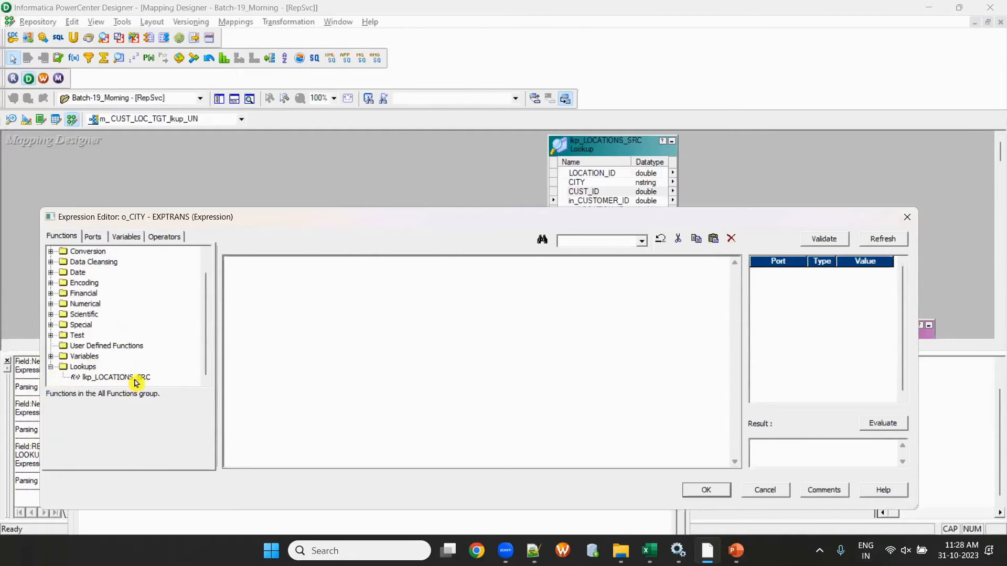
double_click(115, 377)
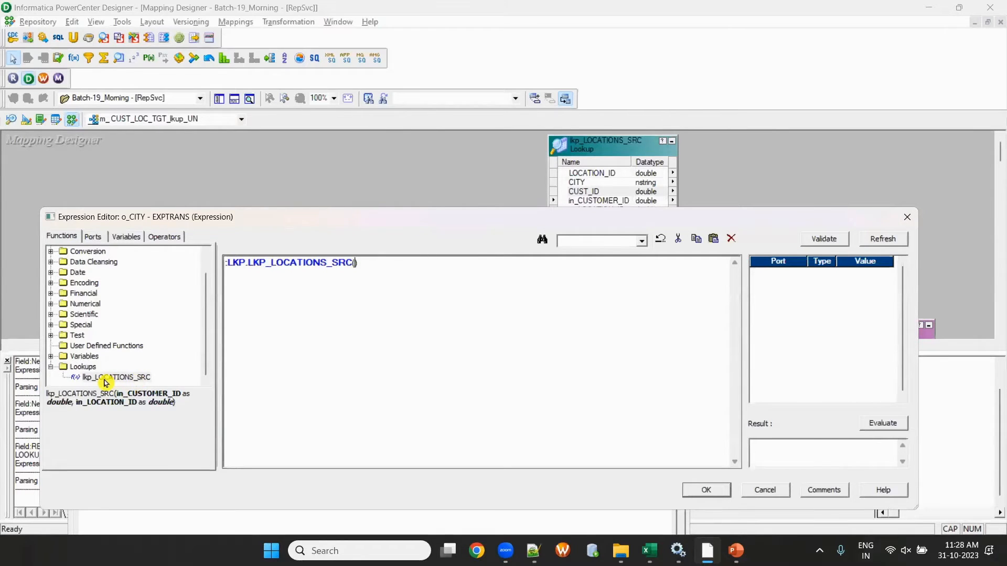
Step: Add the EXPTRANS ports CUSTOMER_ID and LOCATION_ID as the arguments of the :LKP.LKP_LOCATIONS_SRC call
click(94, 237)
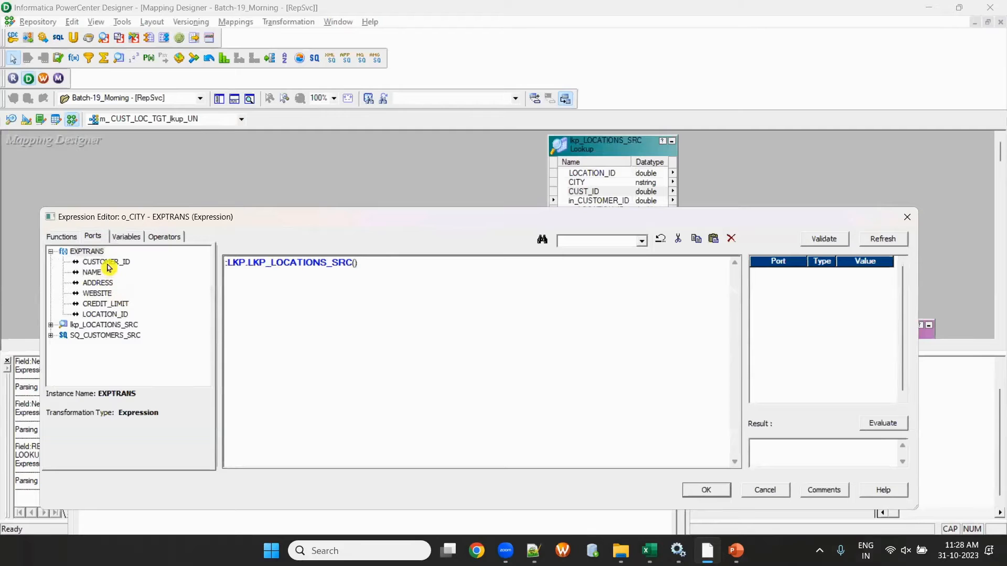
drag(384, 218, 403, 271)
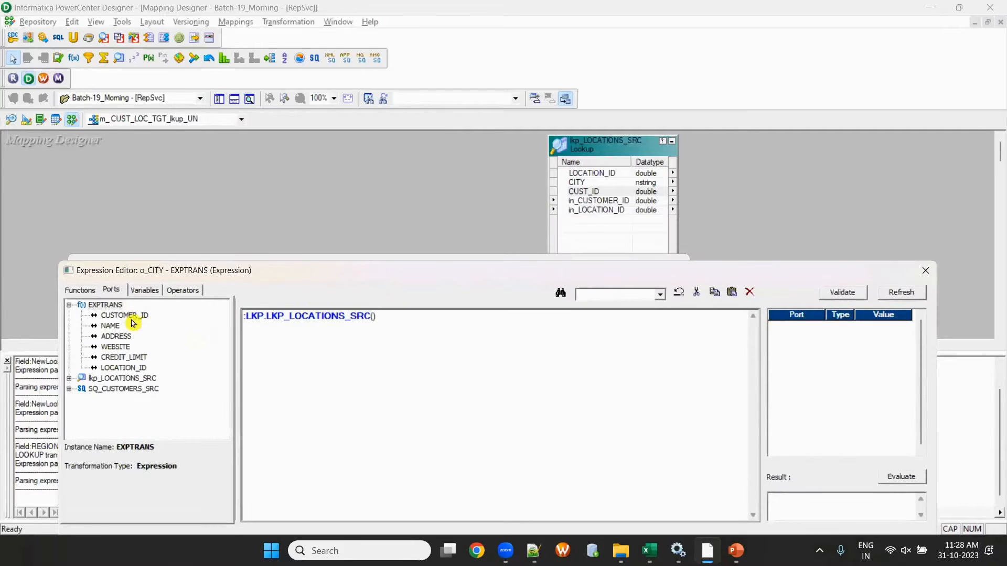
double_click(121, 319)
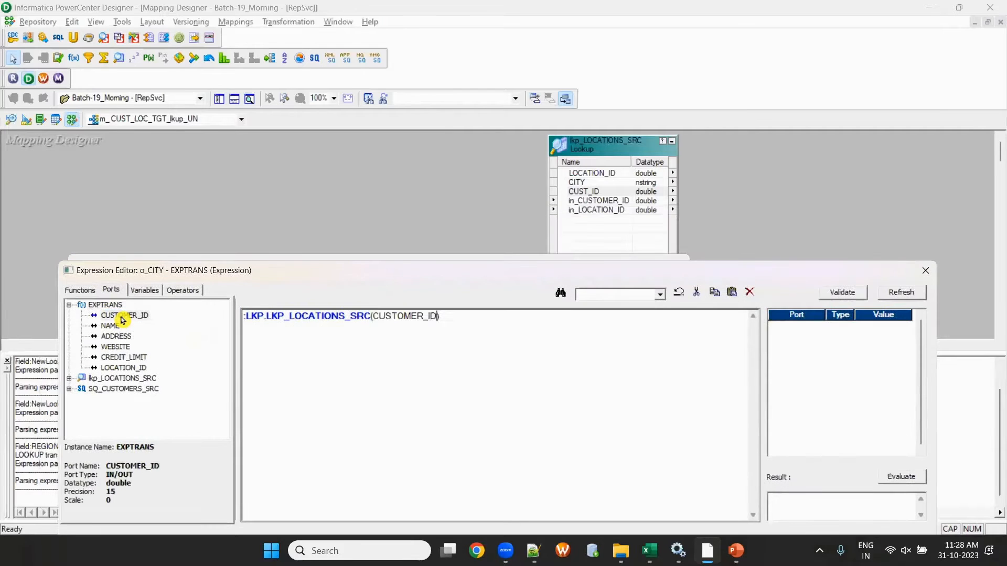
double_click(121, 369)
Step: Validate and accept the o_CITY expression, apply the EXPTRANS changes and save the mapping
drag(659, 273, 485, 229)
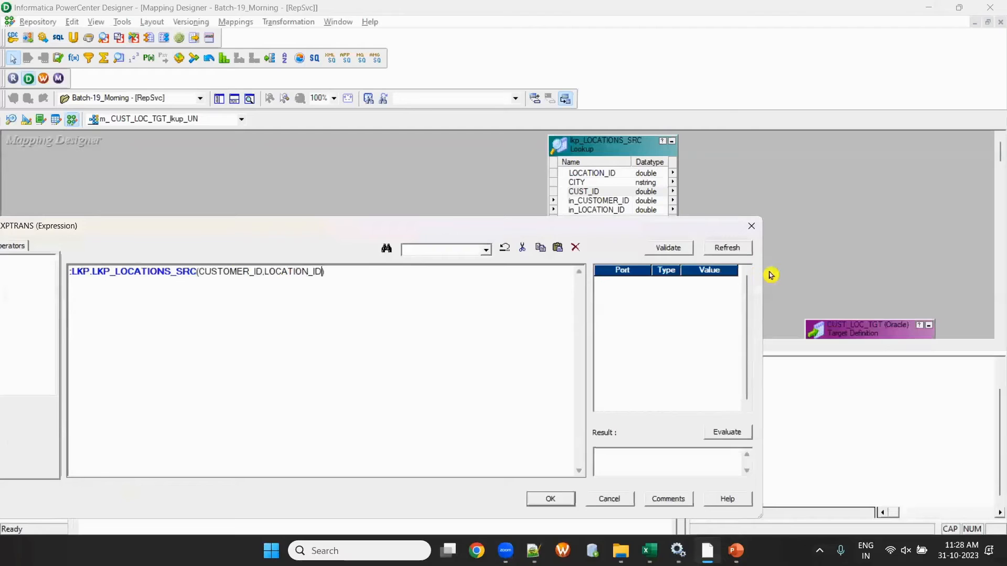
click(667, 247)
click(370, 404)
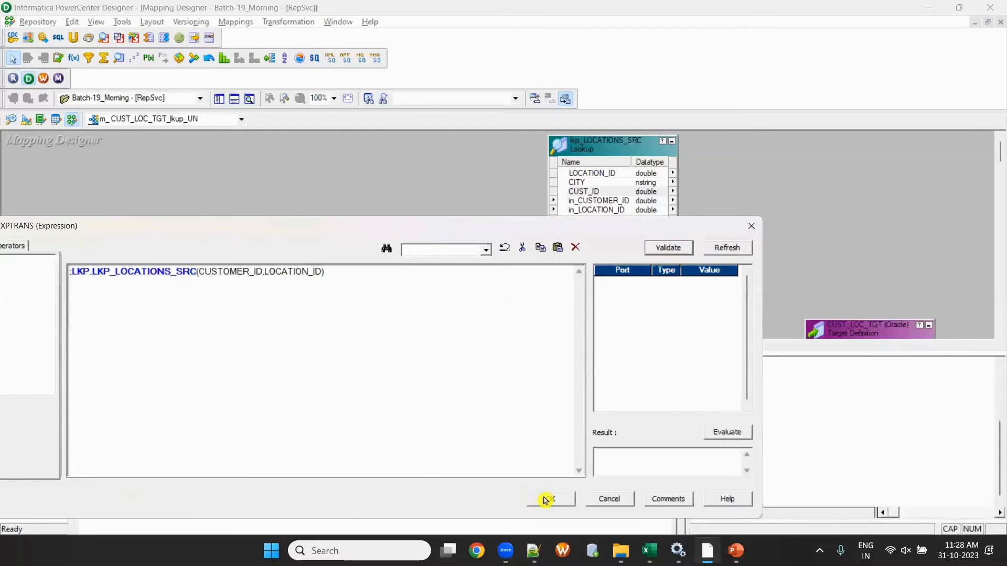
click(549, 498)
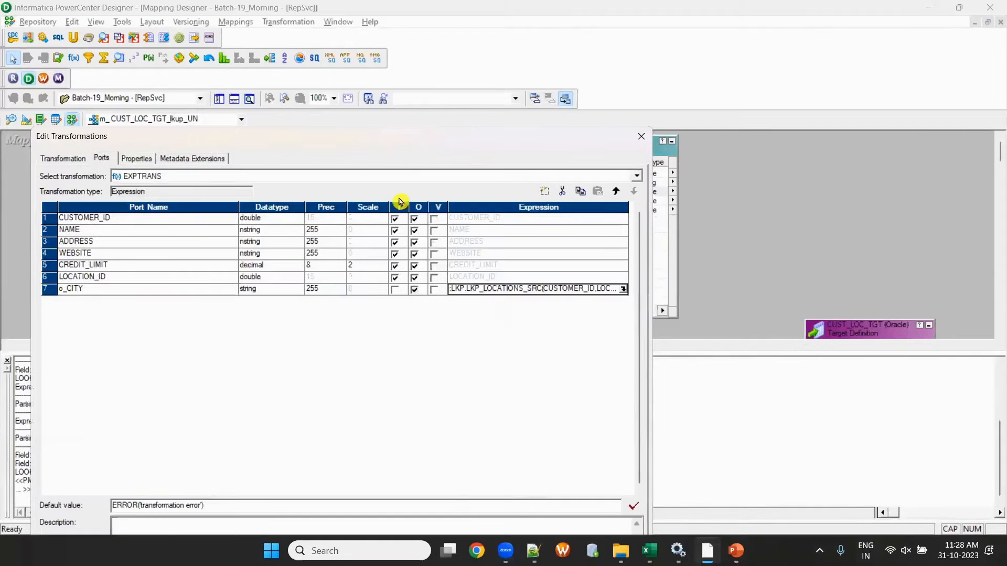
click(507, 490)
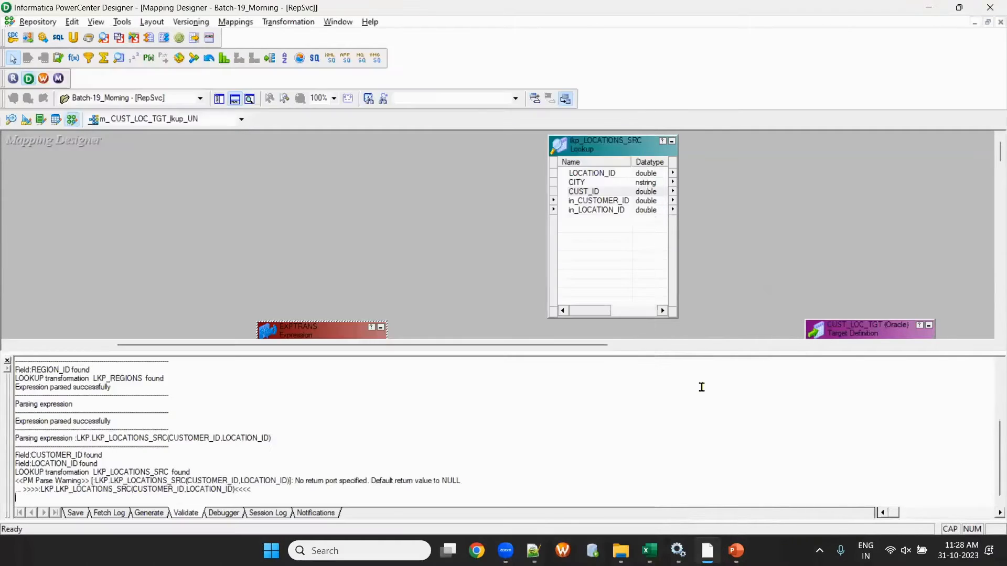
key(ctrl+s)
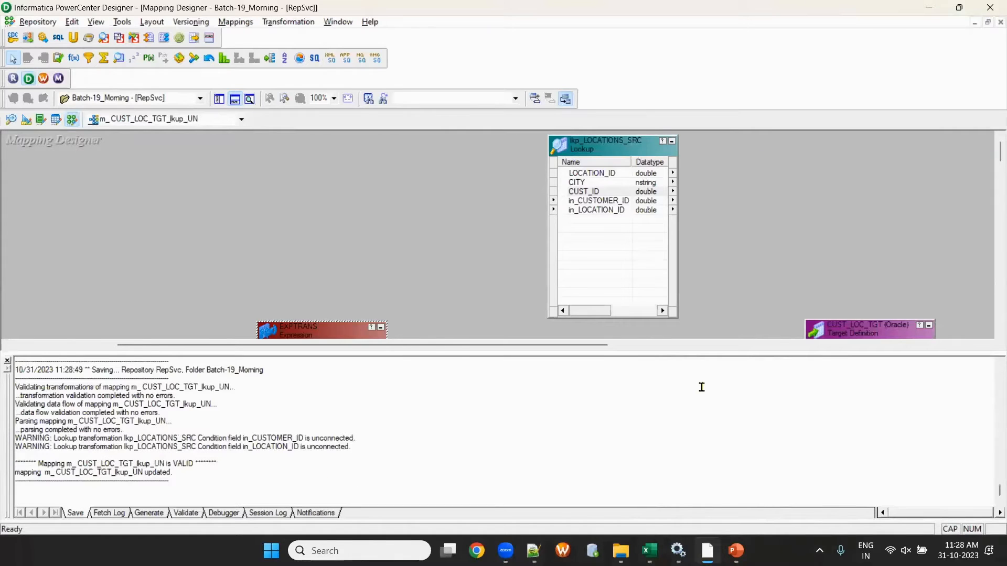
click(235, 99)
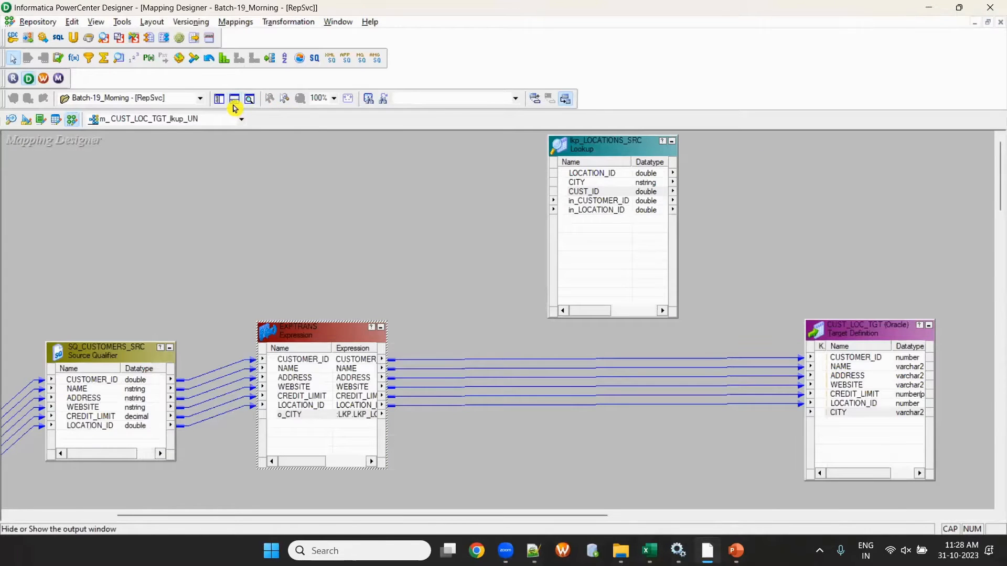
Step: Mark CITY as the return port of lkp_LOCATIONS_SRC and save the mapping
double_click(591, 187)
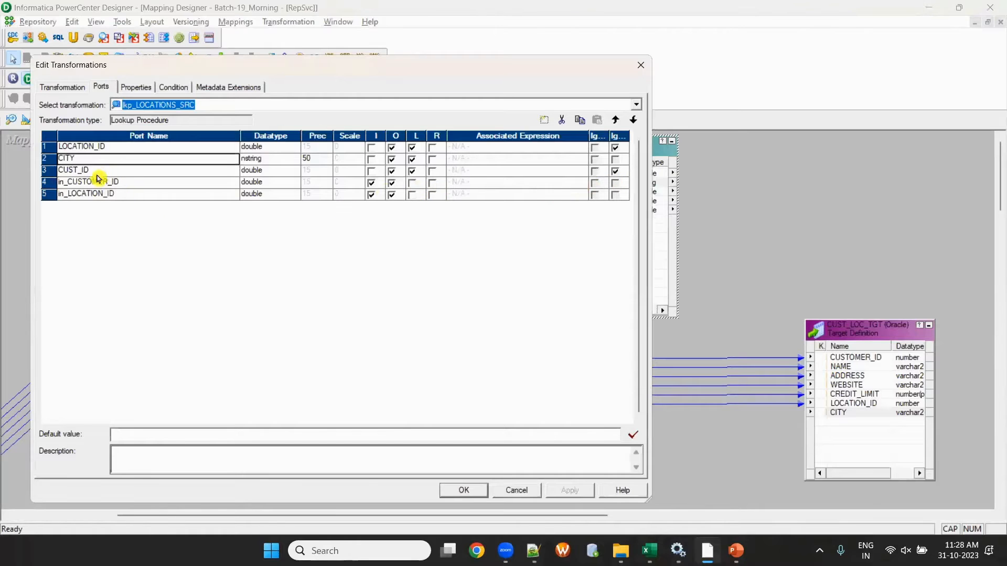
click(432, 159)
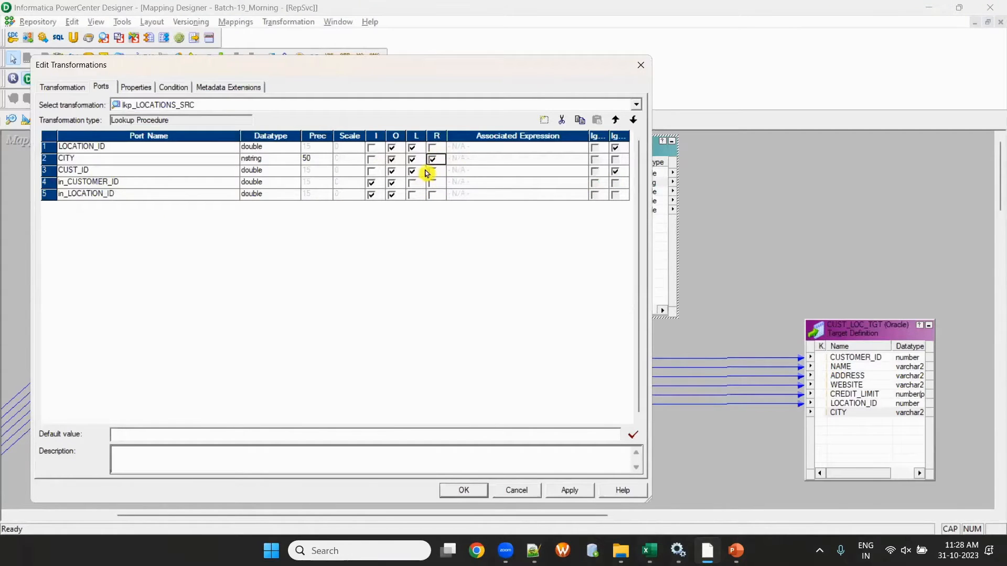
click(464, 489)
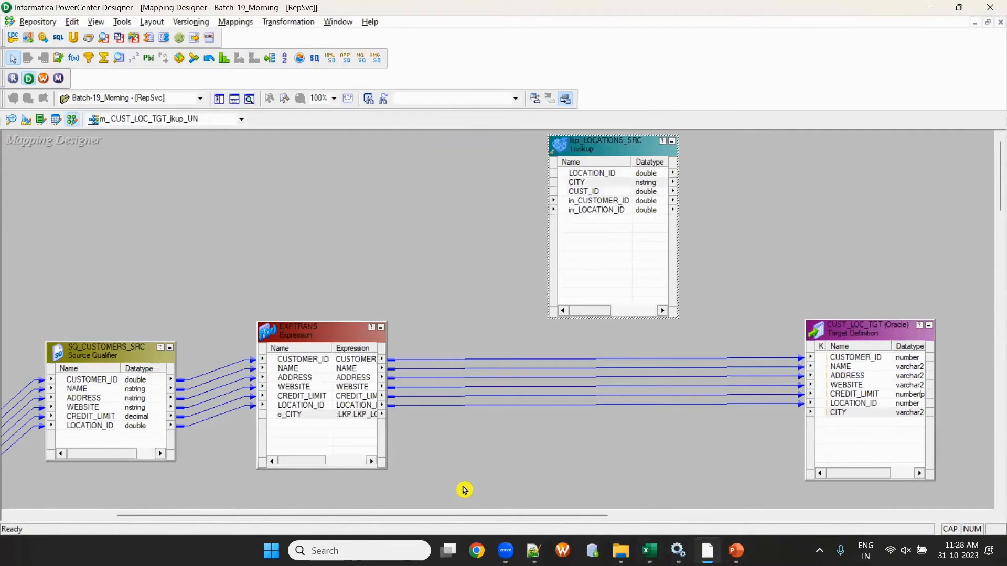
key(ctrl+s)
click(236, 100)
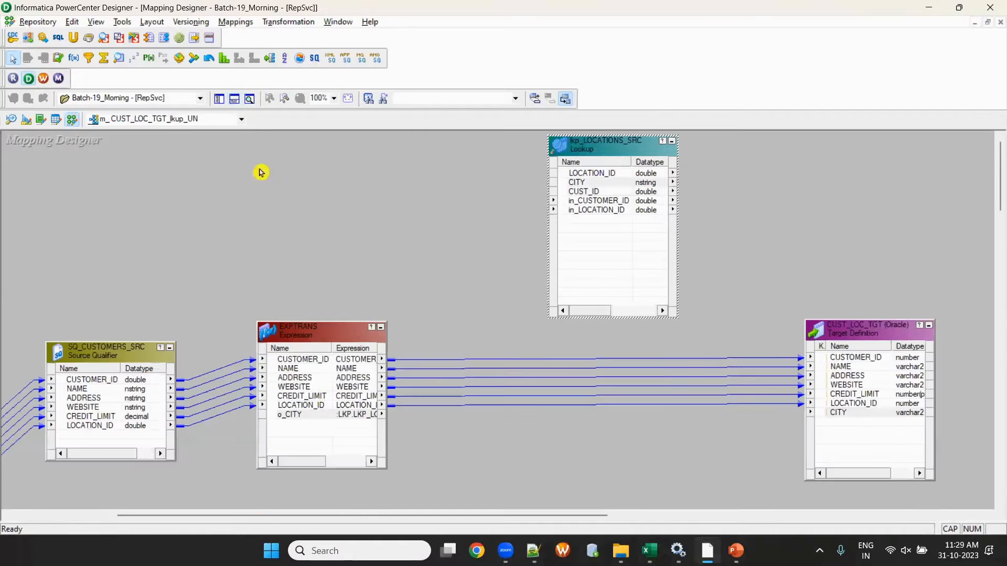
Step: Review the lookup call in the o_CITY expression of EXPTRANS and close it without changes
double_click(322, 410)
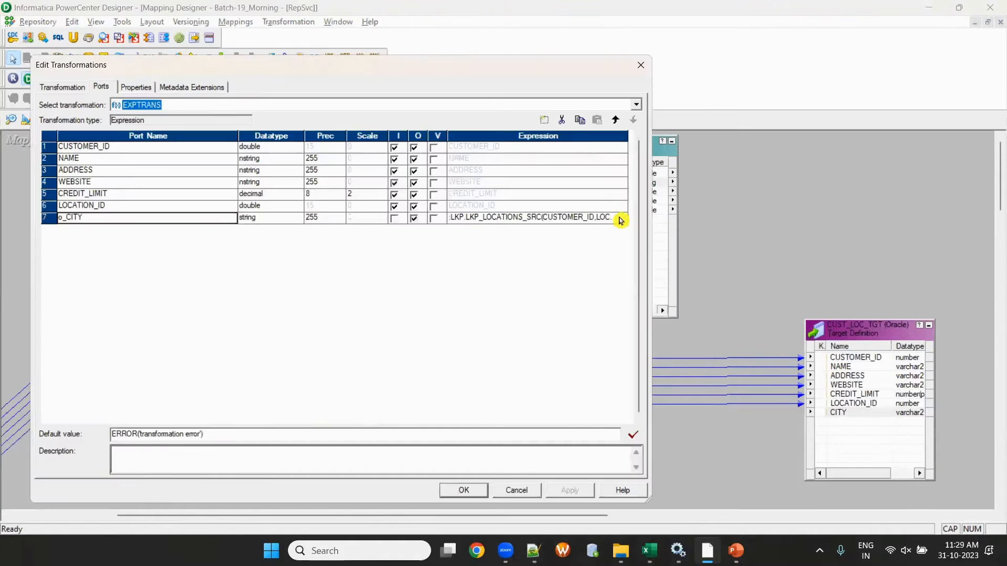
click(641, 64)
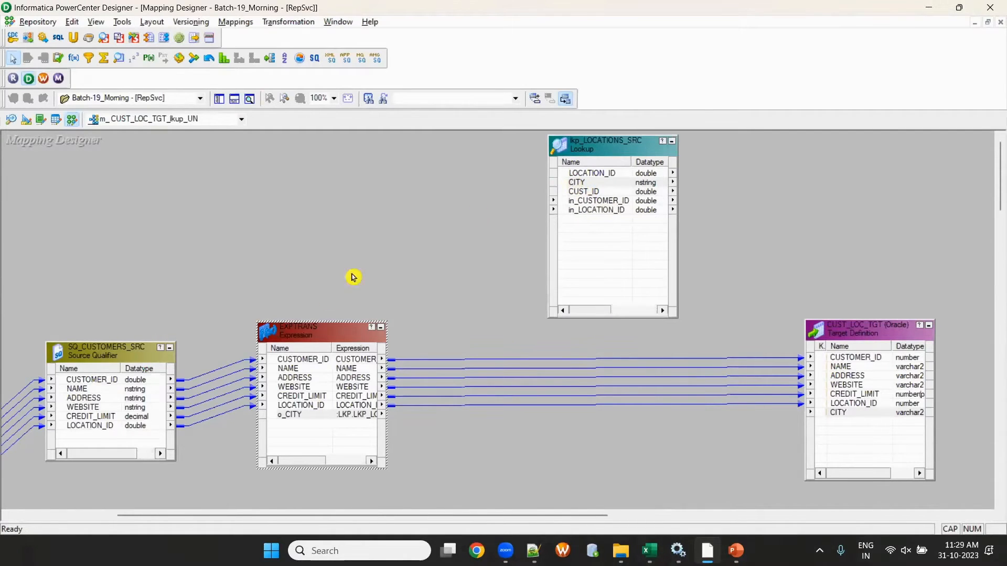
click(297, 418)
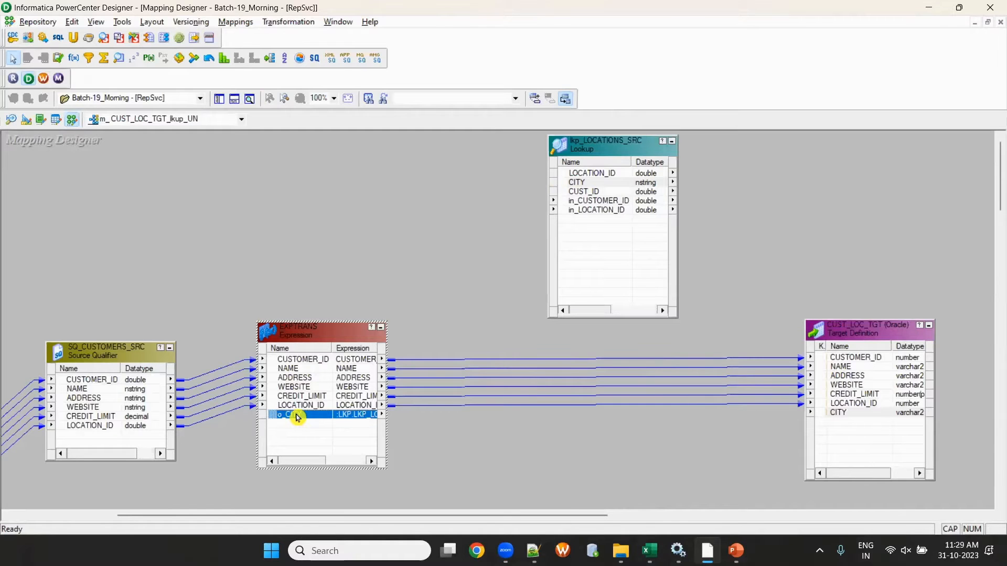
double_click(297, 417)
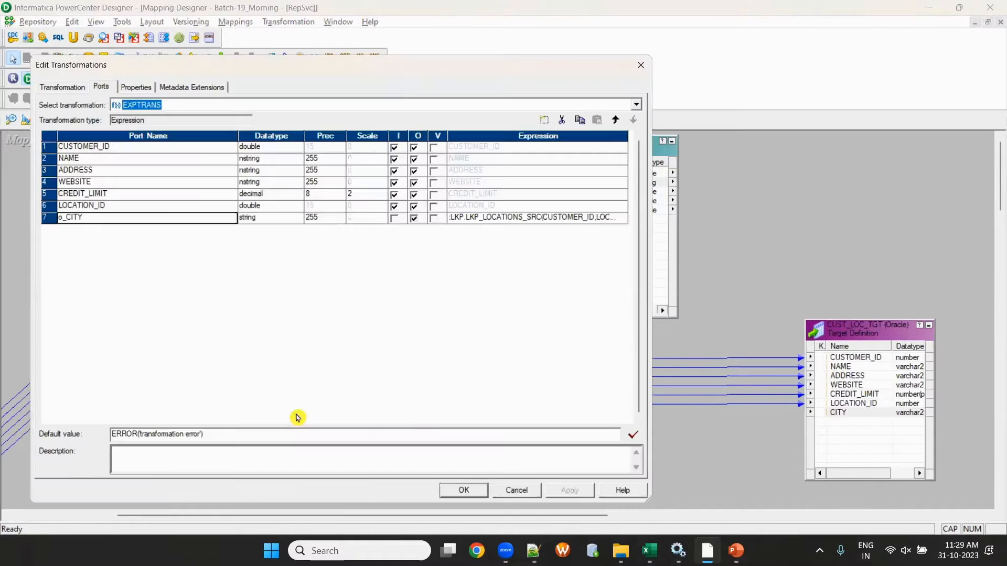
click(620, 217)
drag(197, 272, 69, 271)
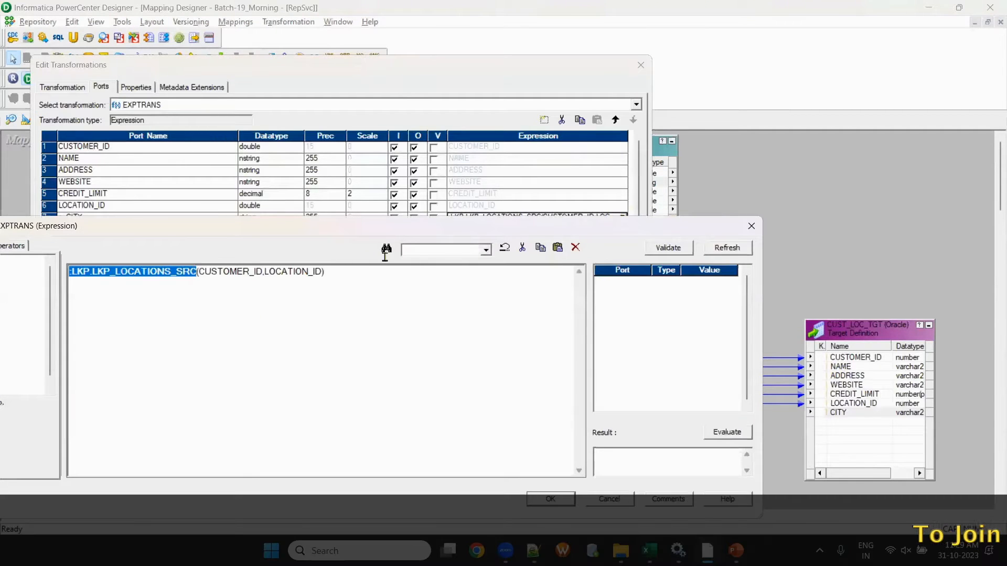
click(751, 225)
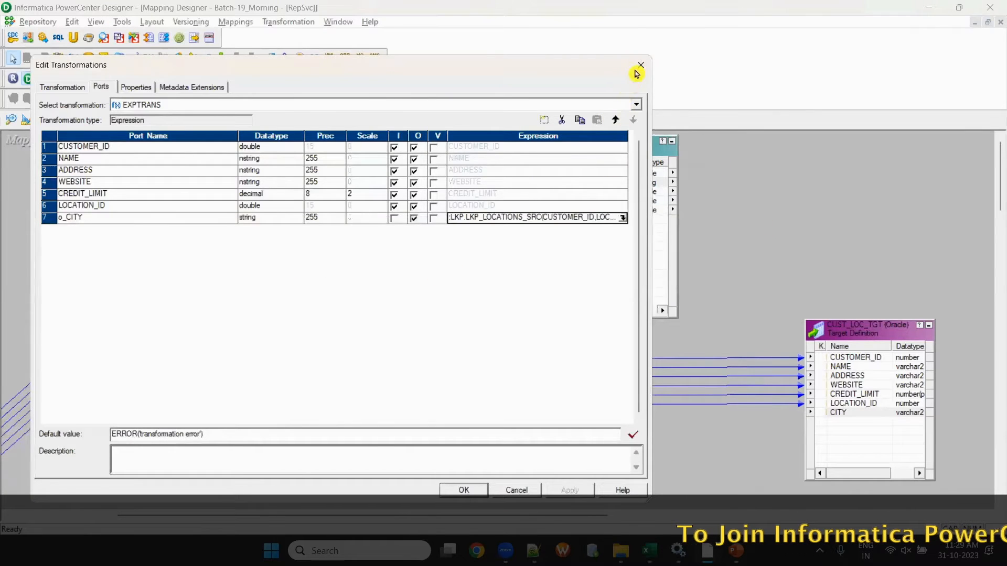
click(641, 65)
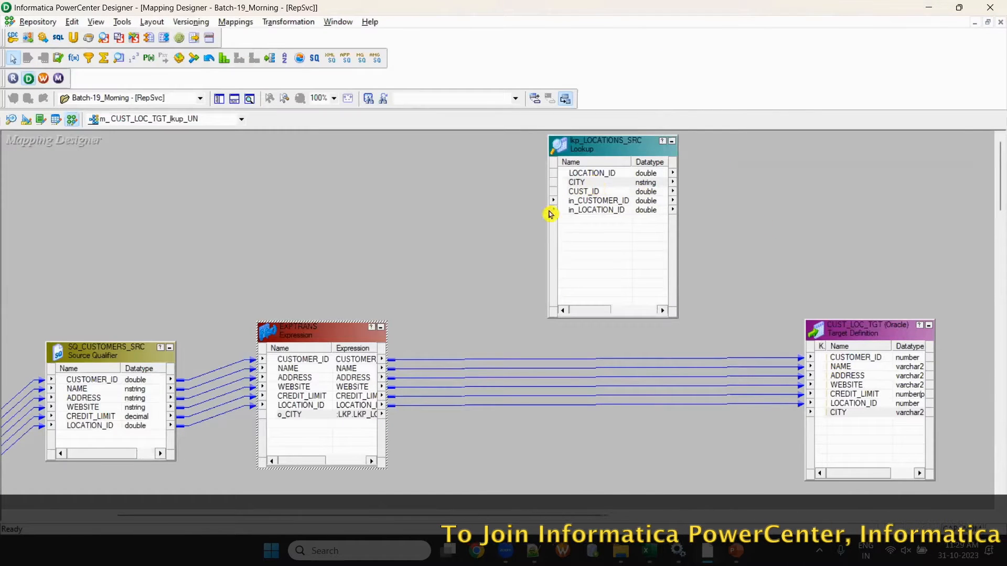
Step: Link o_CITY of EXPTRANS to CITY in the CUST_LOC_TGT target and save the mapping
drag(292, 415, 833, 416)
key(ctrl+s)
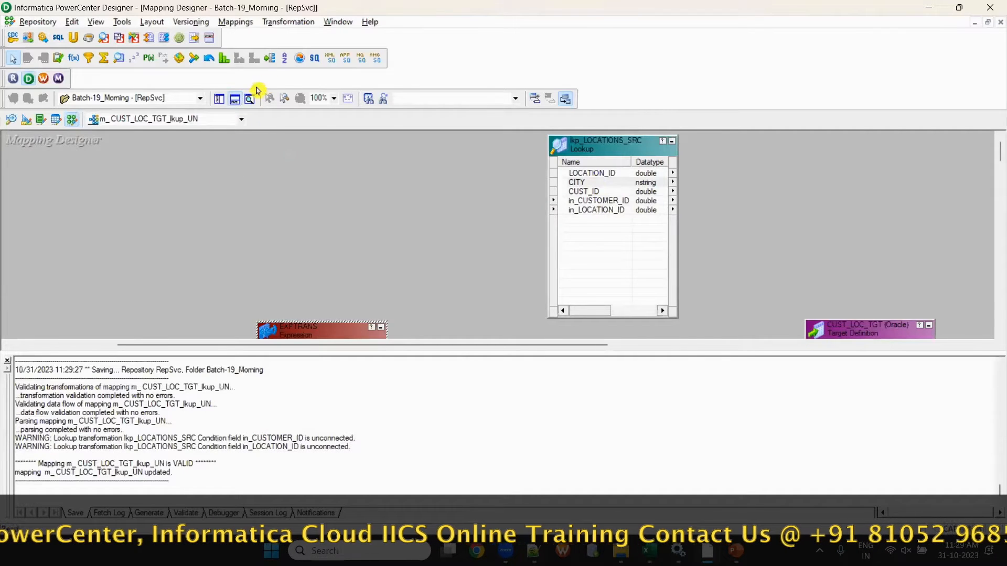
click(235, 99)
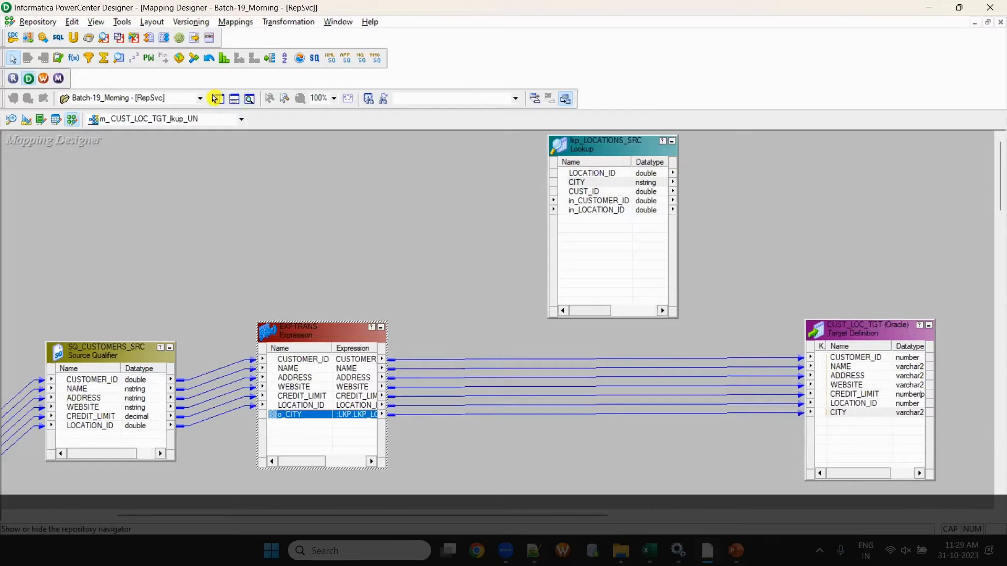
Step: Look through the mappings of the Batch-19_Morning folder in the repository navigator, collapsing its Targets folder
click(220, 100)
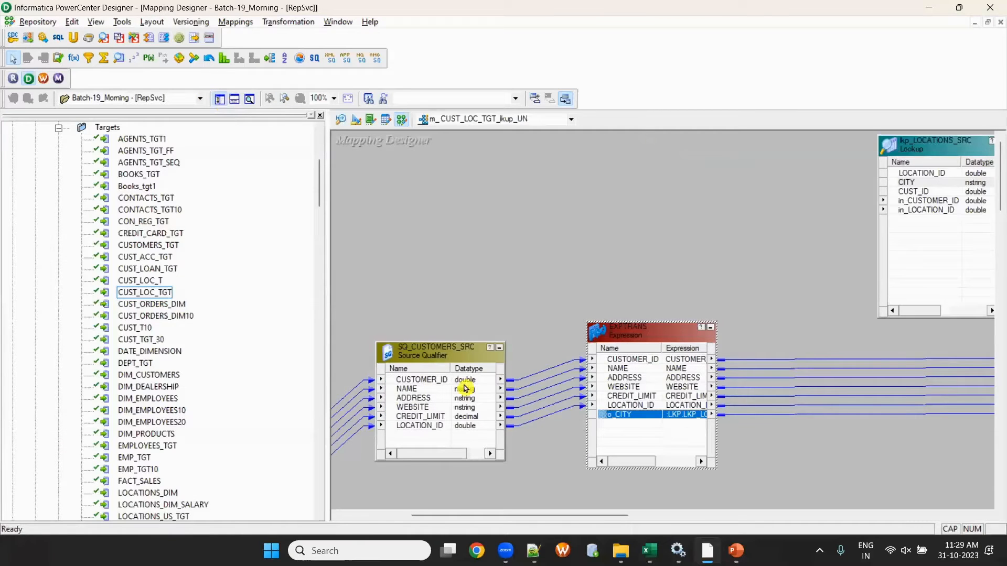
scroll(198, 294, up, 3)
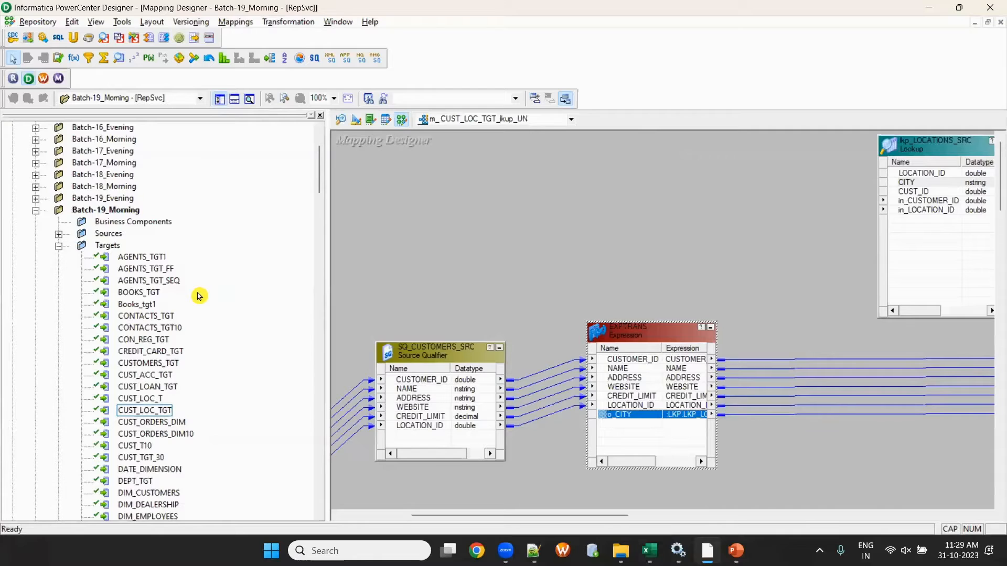
click(58, 246)
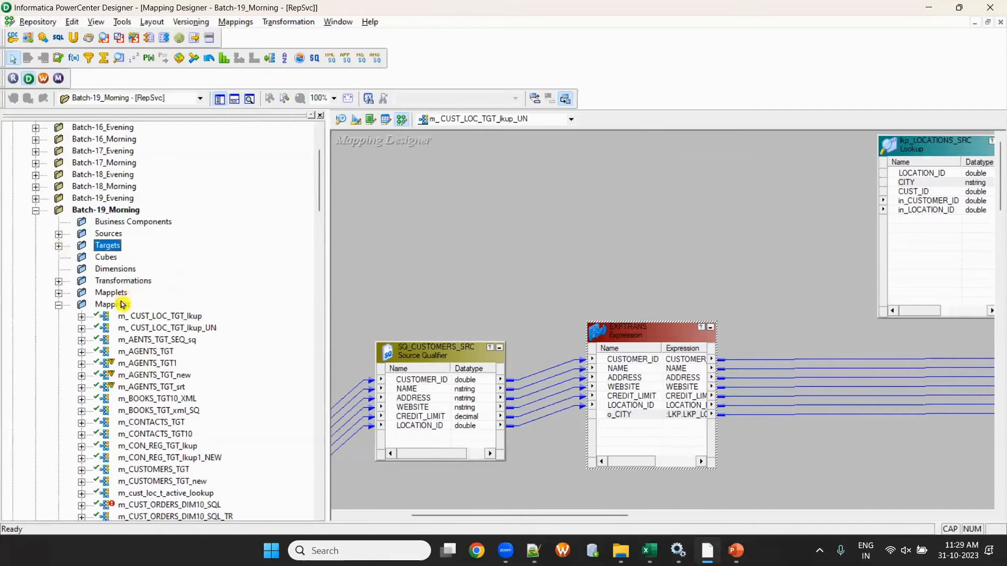
scroll(122, 304, down, 4)
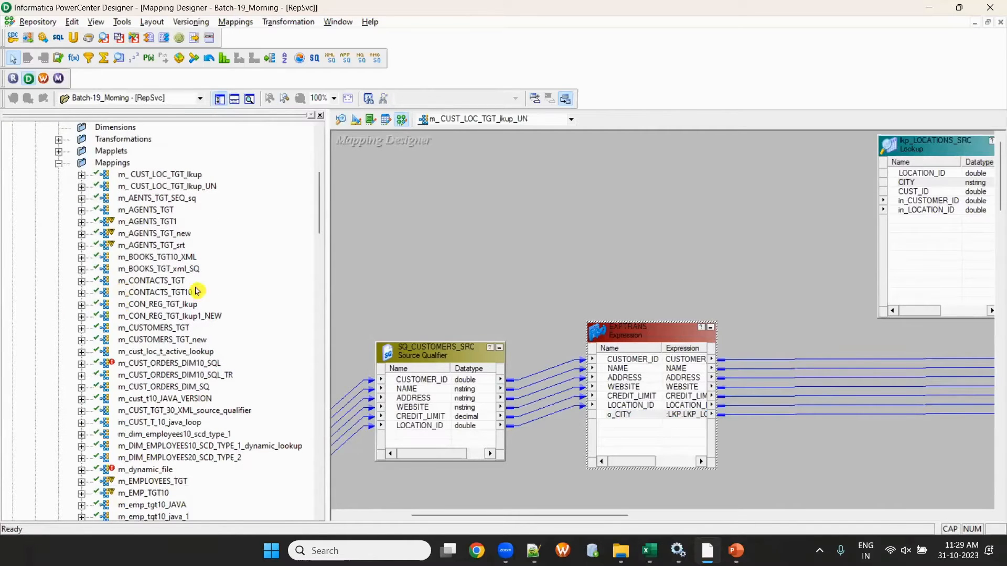
drag(512, 515, 640, 527)
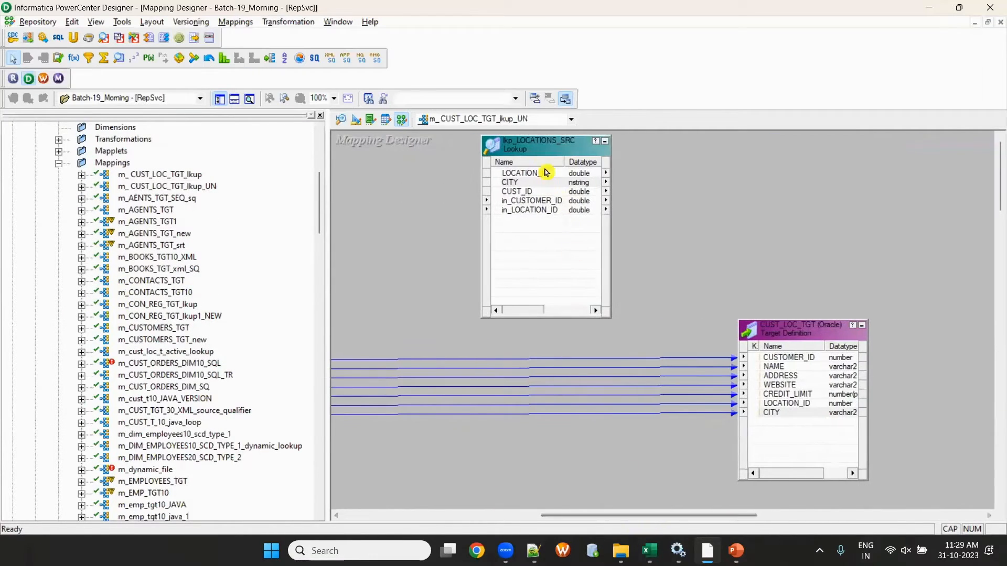
click(220, 99)
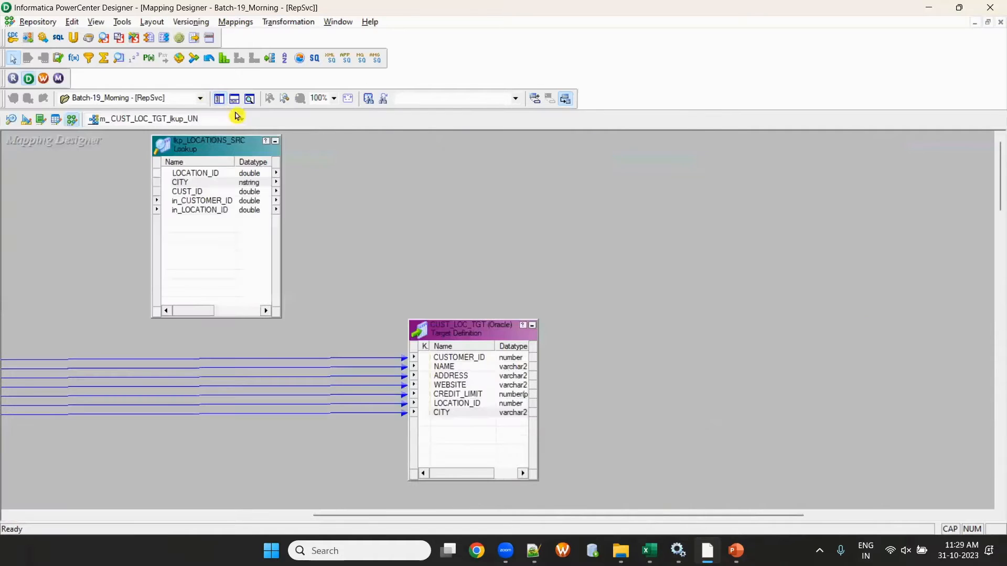
Step: Delete the lkp_LOCATIONS_SRC lookup and all links between EXPTRANS and the CUST_LOC_TGT target
drag(539, 518, 422, 530)
click(479, 153)
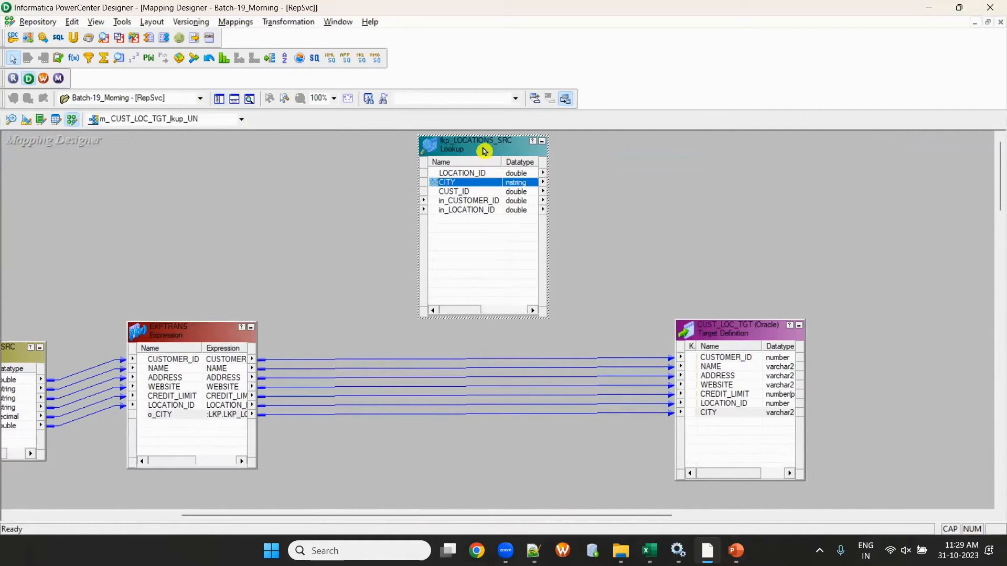
key(Delete)
click(540, 300)
drag(369, 339, 371, 438)
key(Delete)
Step: Remove the o_CITY port from the EXPTRANS expression and save the mapping
double_click(184, 416)
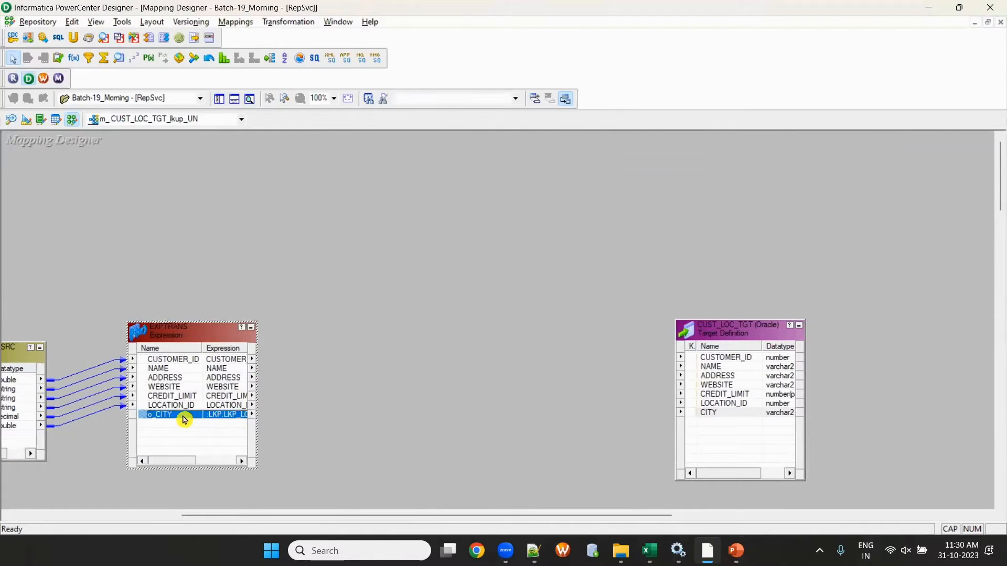
click(561, 120)
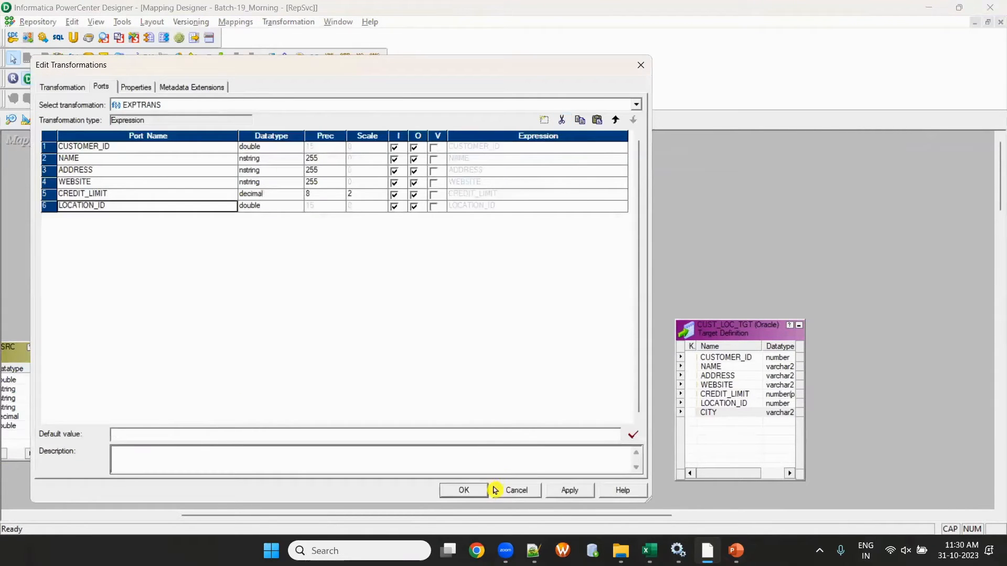
click(457, 490)
key(ctrl+s)
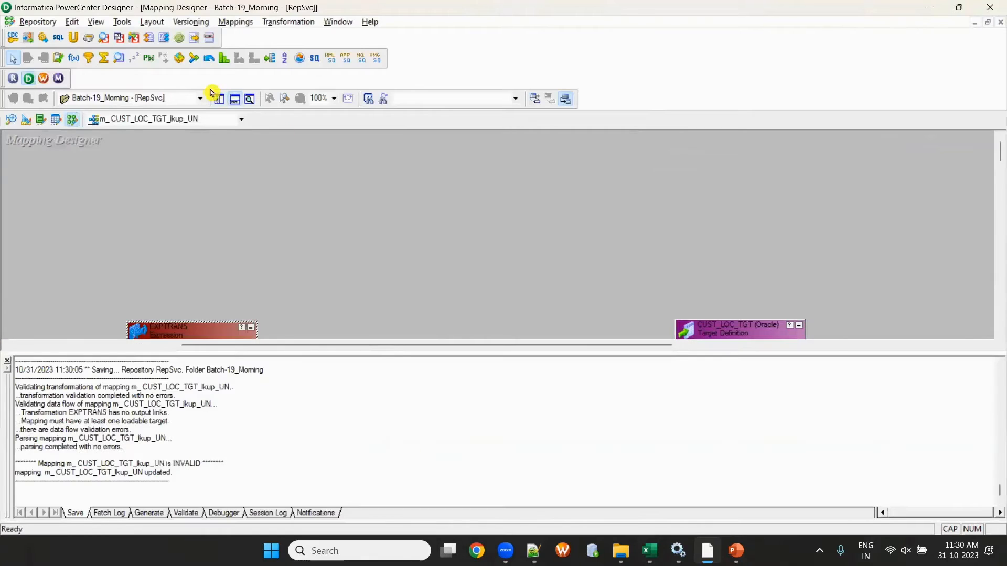
click(235, 99)
Step: Move CUST_LOC_TGT closer to EXPTRANS and link the ports CUSTOMER_ID through LOCATION_ID to their matching target columns
drag(278, 516, 167, 515)
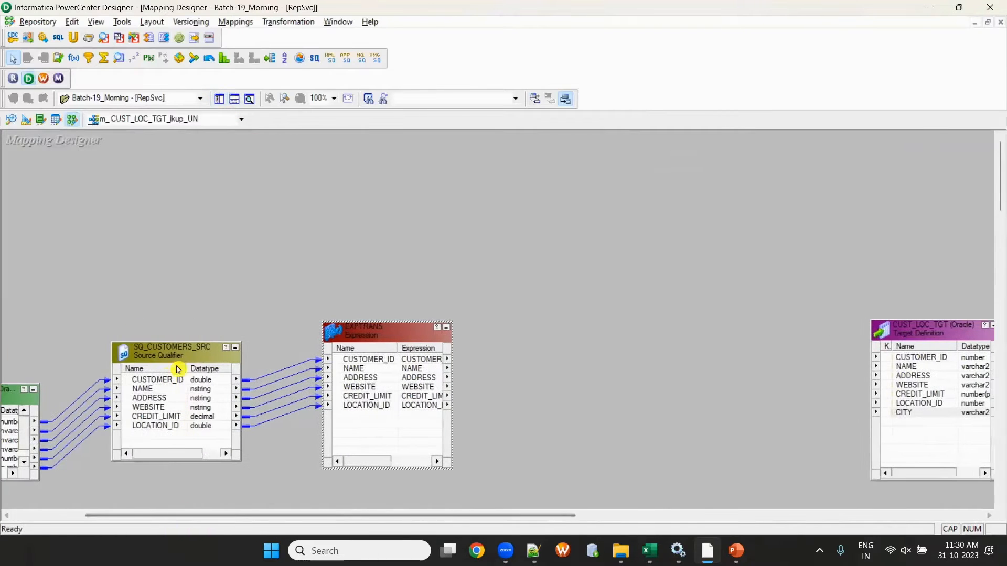
drag(922, 340, 708, 341)
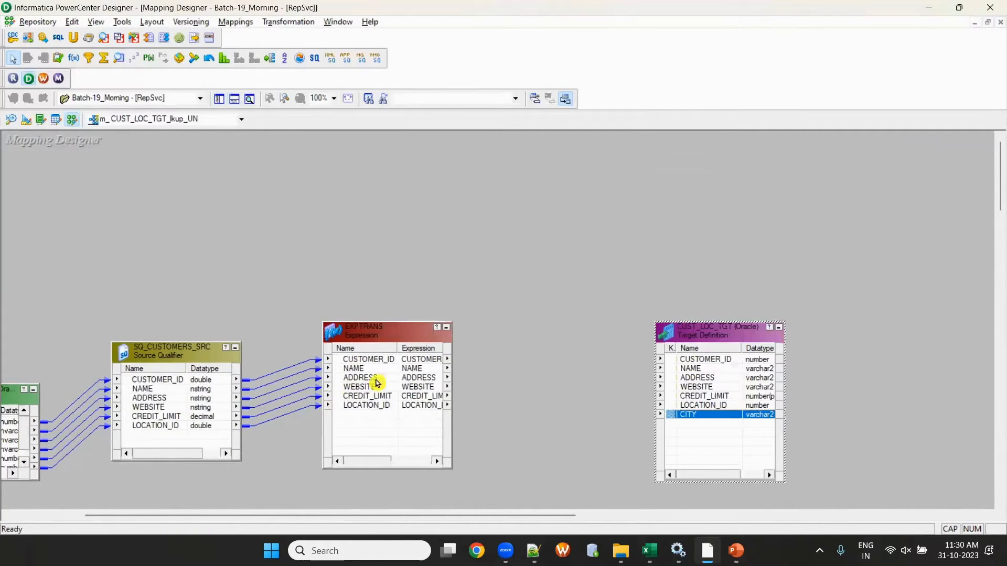
click(380, 363)
drag(682, 363, 684, 362)
click(699, 417)
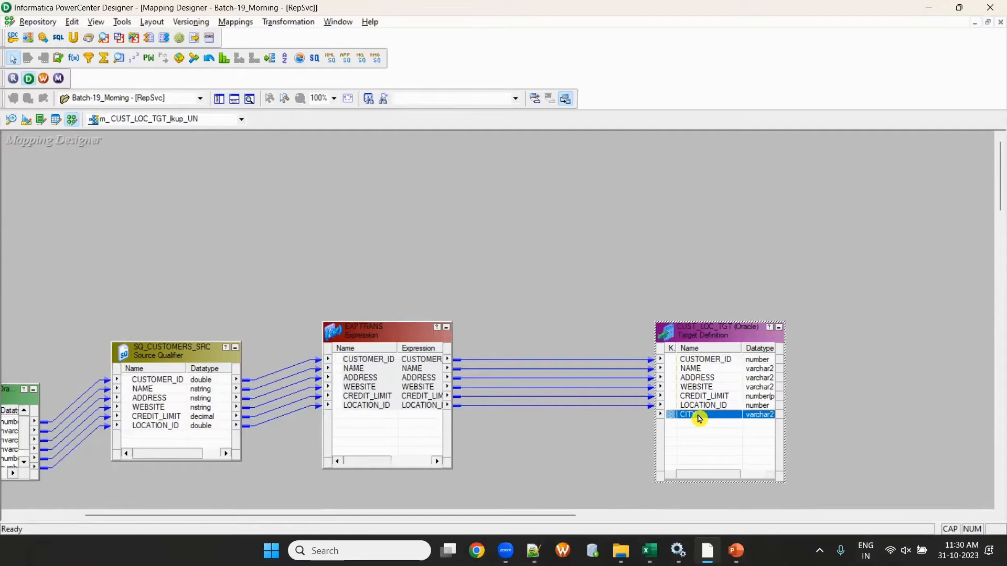
Step: Add a new port named o_CITY at the end of the EXPTRANS port list
double_click(347, 410)
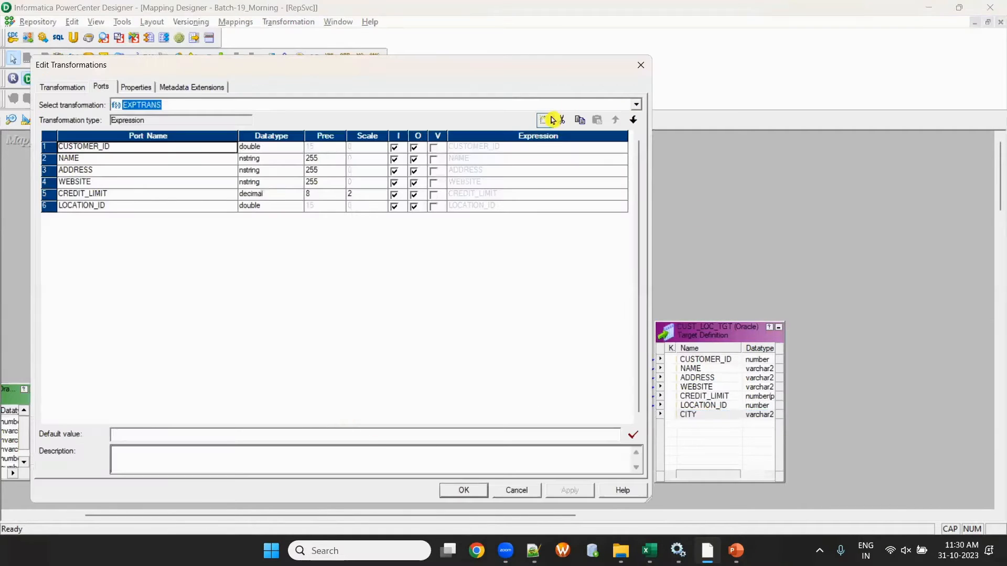
click(552, 120)
click(633, 120)
click(633, 120)
click(633, 120)
click(634, 120)
click(633, 120)
text(o)
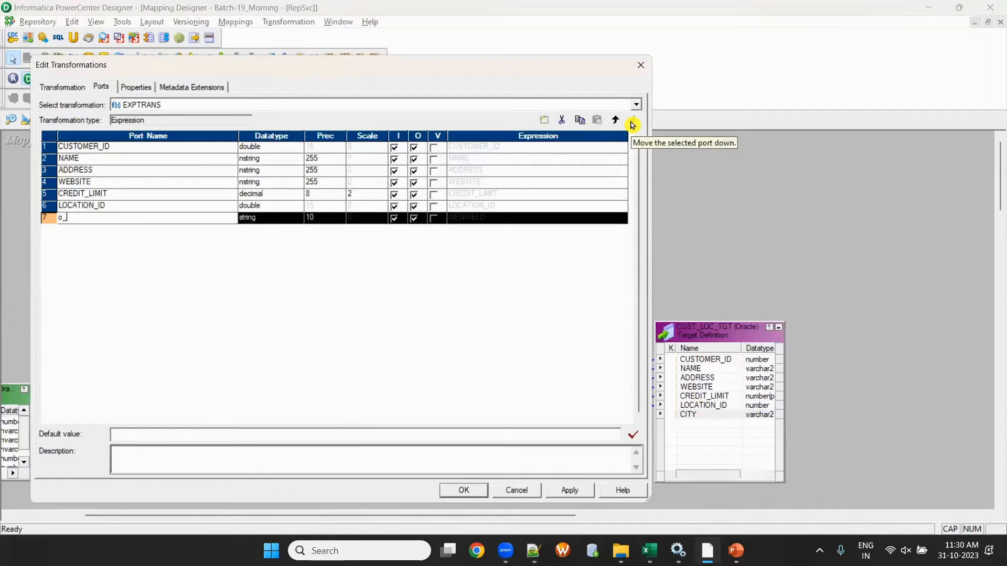
text(_CITY)
key(Tab)
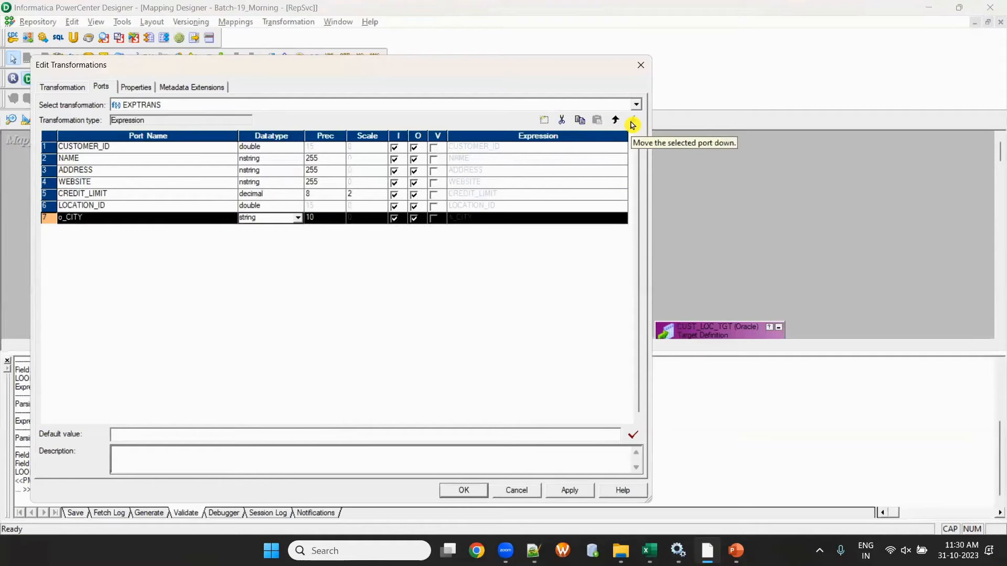
Step: Make o_CITY an output-only string port with precision 255 and save the mapping
click(179, 220)
key(Tab)
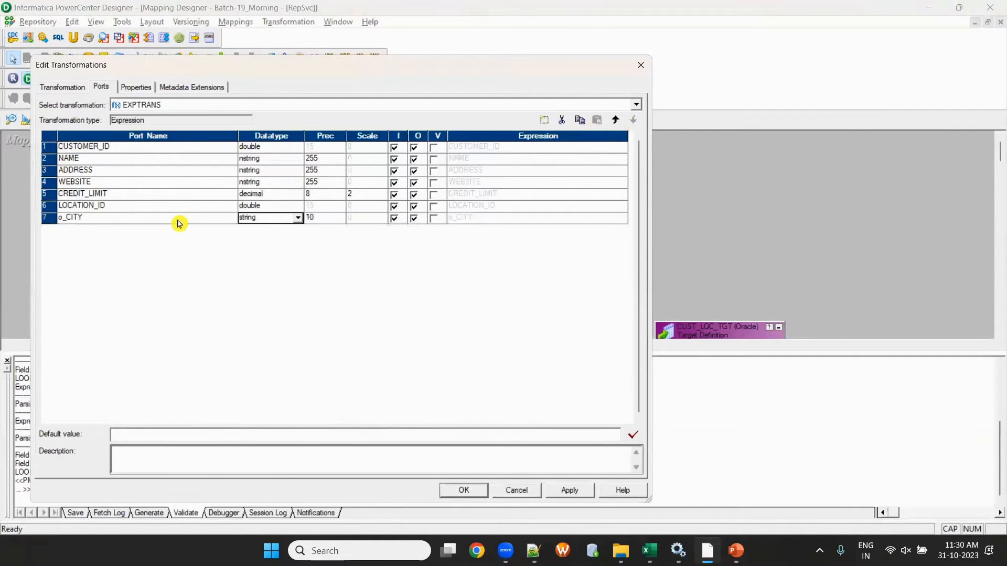
key(Tab)
click(394, 218)
click(463, 491)
key(ctrl+s)
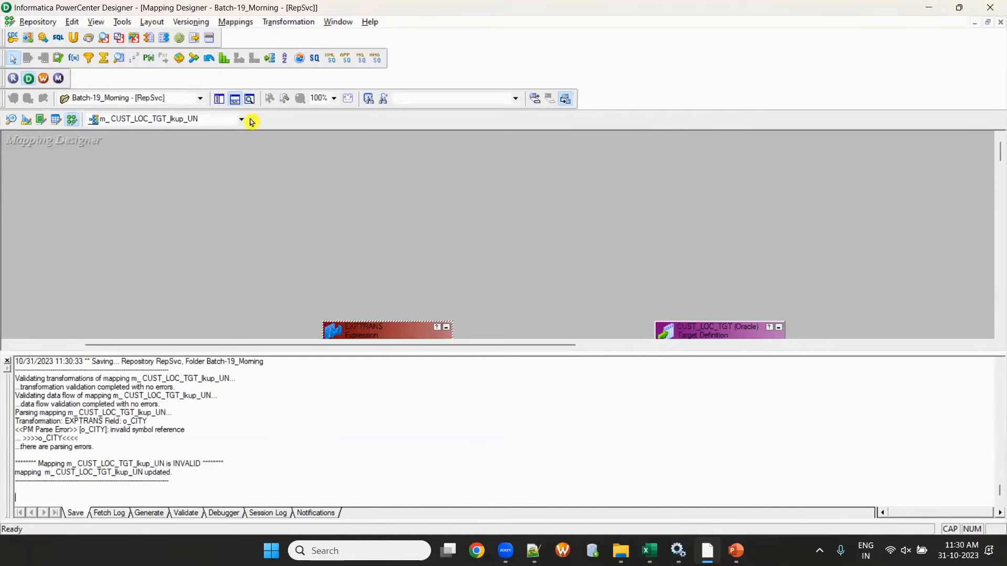
click(234, 99)
Step: Link o_CITY of EXPTRANS to CITY in CUST_LOC_TGT and save the mapping
drag(361, 415, 718, 417)
key(ctrl+s)
click(235, 100)
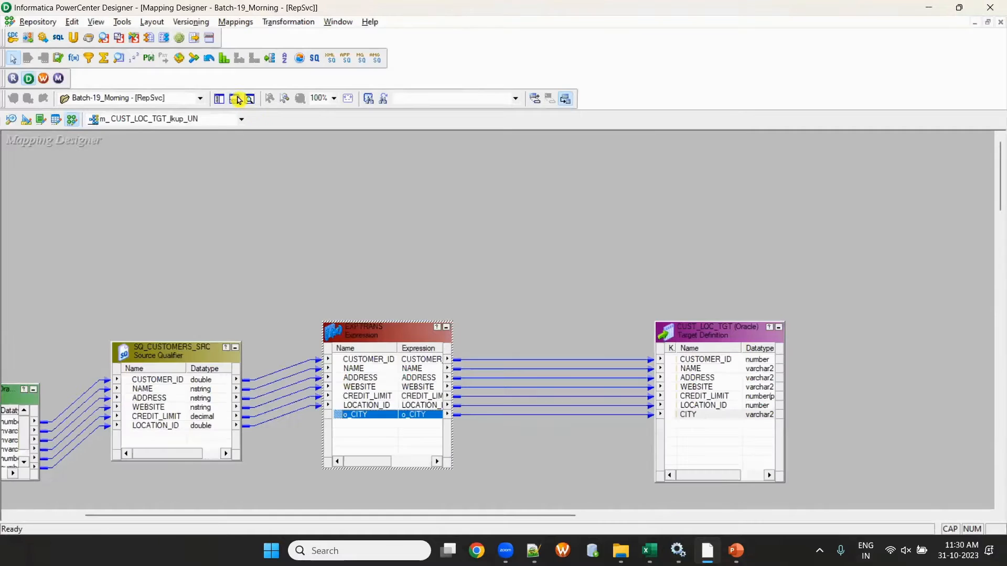
Step: Create a Lookup transformation above EXPTRANS using the source table LOCATIONS_SRC
click(119, 58)
drag(455, 165, 586, 277)
click(447, 269)
click(382, 212)
key(l)
key(l)
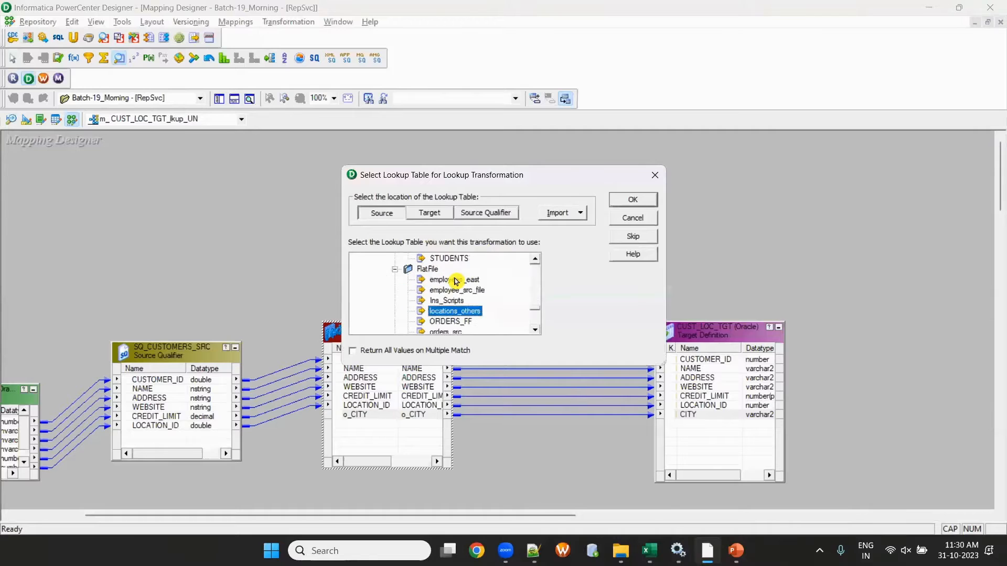
key(l)
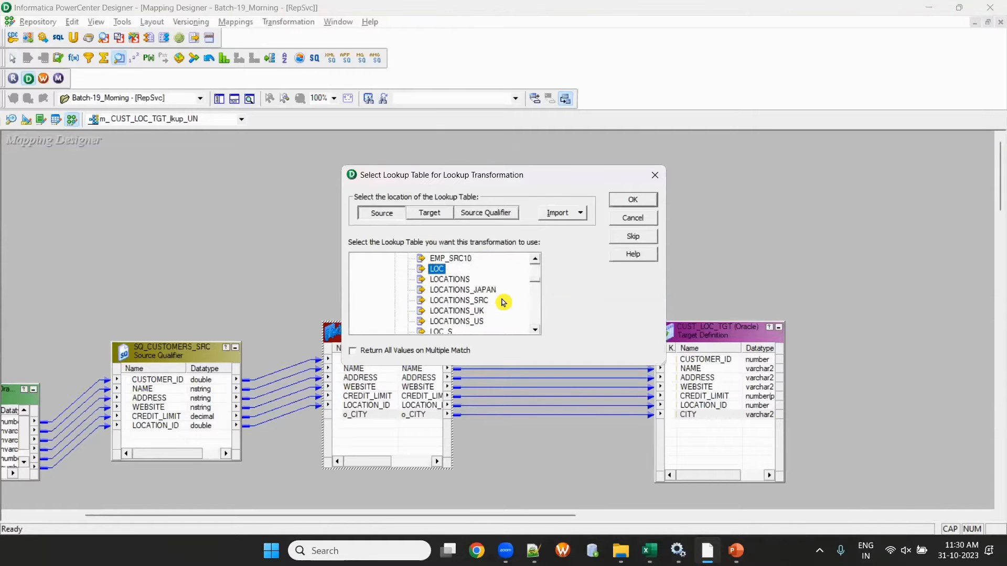
click(501, 301)
click(629, 201)
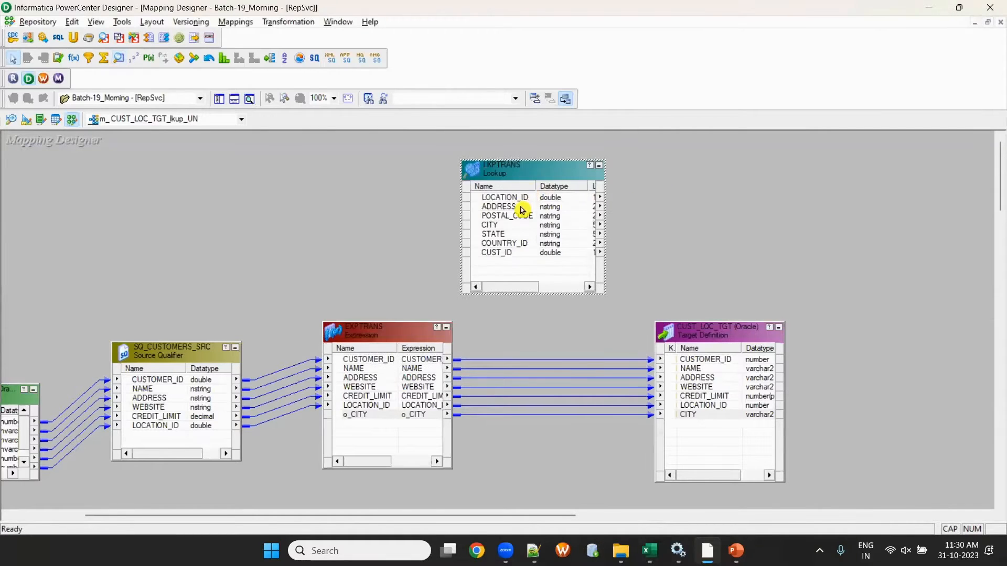
Step: Delete the ADDRESS, POSTAL_CODE, CITY, STATE and COUNTRY_ID ports from LKPTRANS
double_click(522, 210)
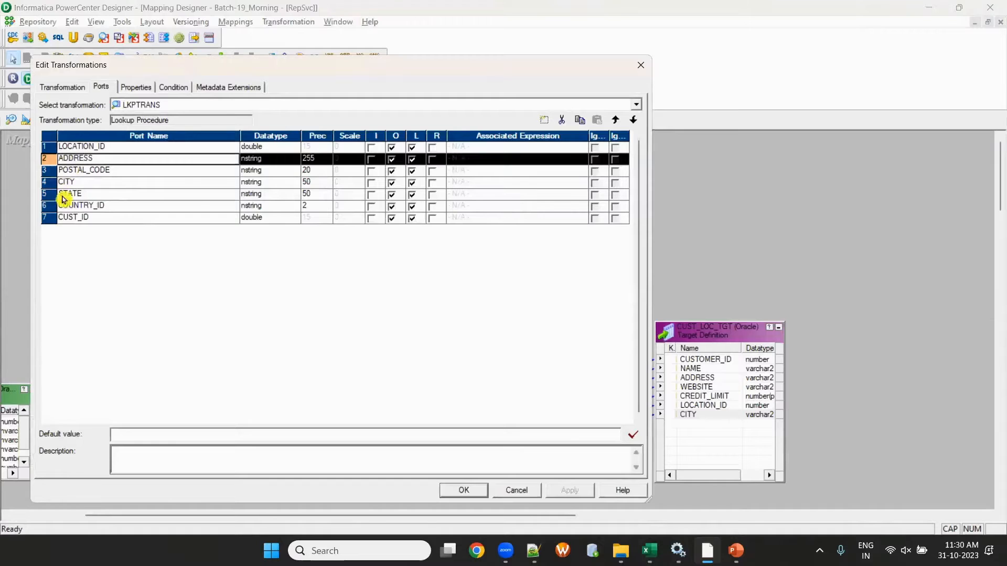
shift+click(47, 196)
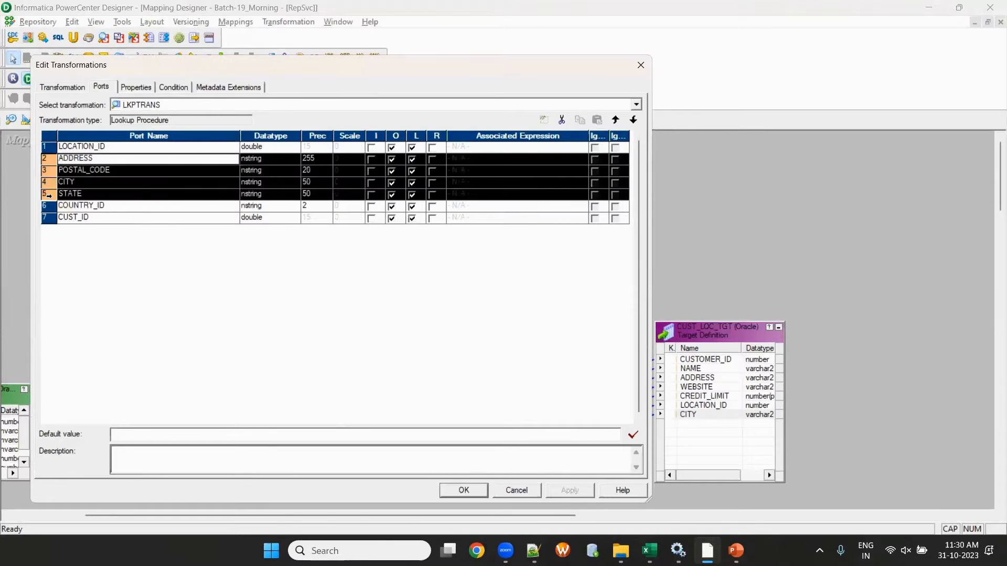
click(562, 119)
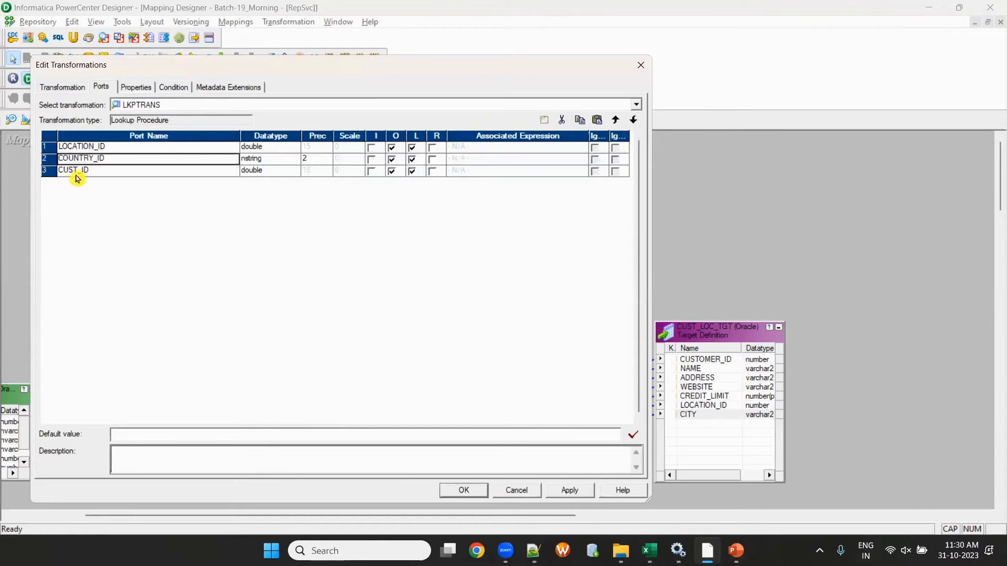
click(562, 120)
click(465, 490)
click(393, 322)
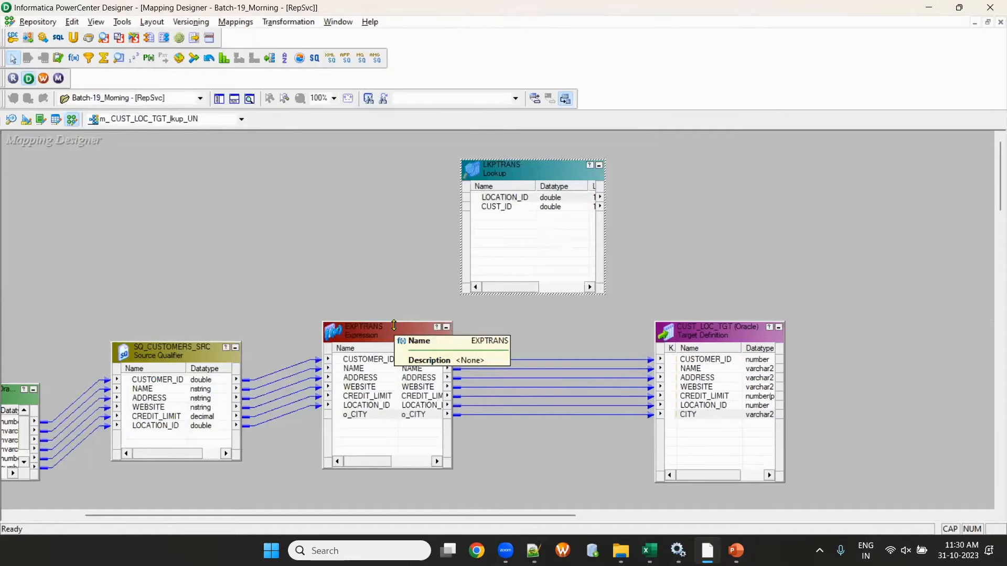
Step: Try copying CUSTOMER_ID and LOCATION_ID from EXPTRANS into LKPTRANS, reposition the lookup and delete the two connecting links
drag(546, 199, 594, 188)
drag(386, 362, 599, 229)
drag(378, 405, 406, 399)
drag(573, 248, 571, 218)
drag(566, 159, 606, 154)
drag(528, 281, 491, 230)
key(Delete)
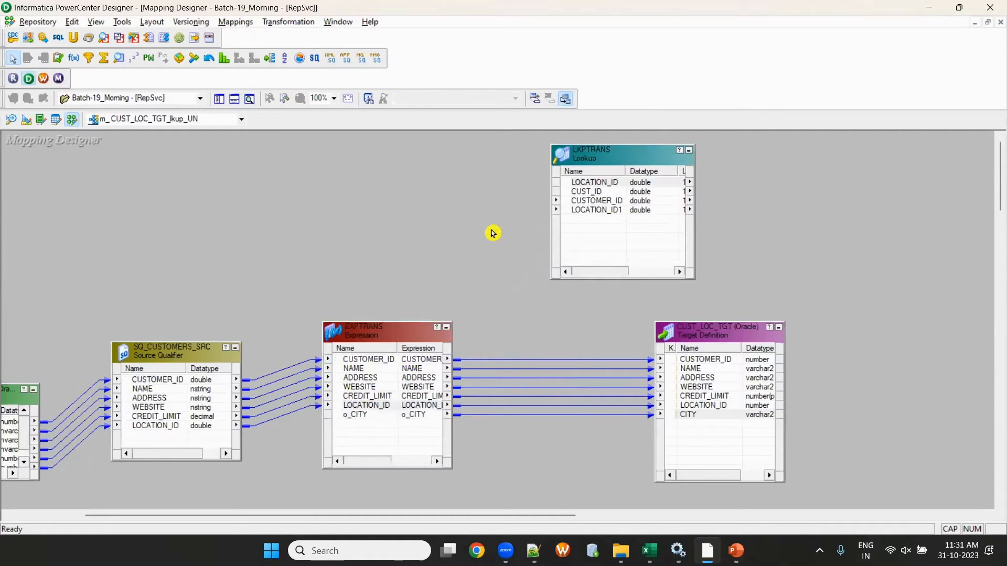
Step: Remove the copied CUSTOMER_ID and LOCATION_ID1 ports from LKPTRANS
double_click(604, 211)
click(562, 119)
click(562, 120)
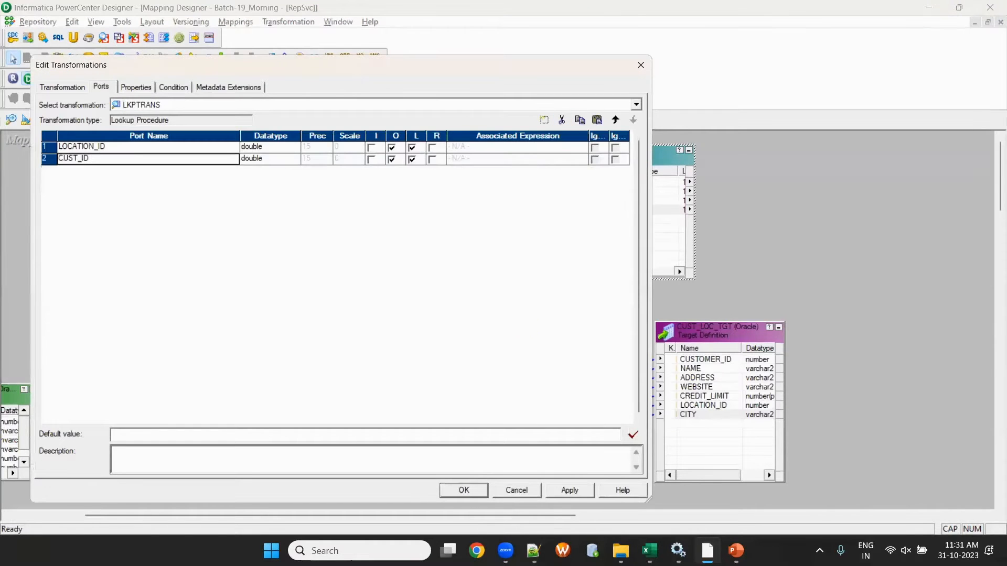
click(463, 490)
click(387, 321)
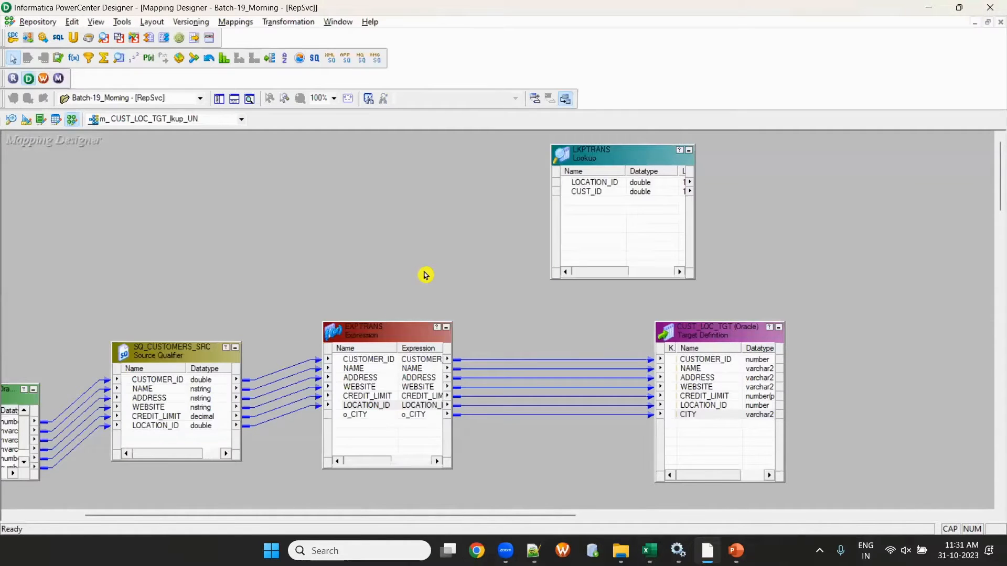
Step: Copy CUSTOMER_ID and LOCATION_ID from EXPTRANS into LKPTRANS as ports, then delete the links between the two transformations
click(382, 360)
drag(572, 240, 572, 242)
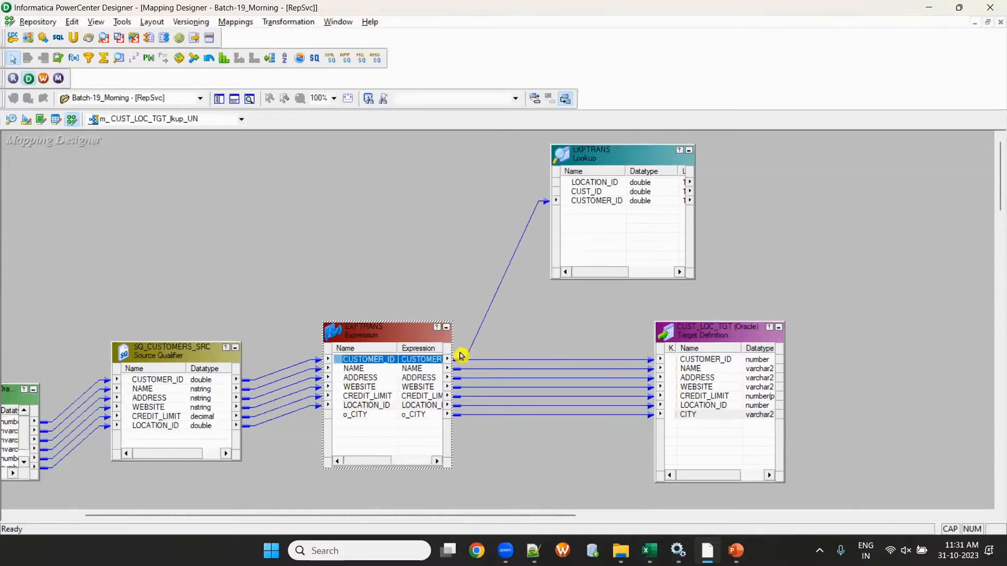
drag(367, 406, 602, 278)
drag(634, 229, 633, 229)
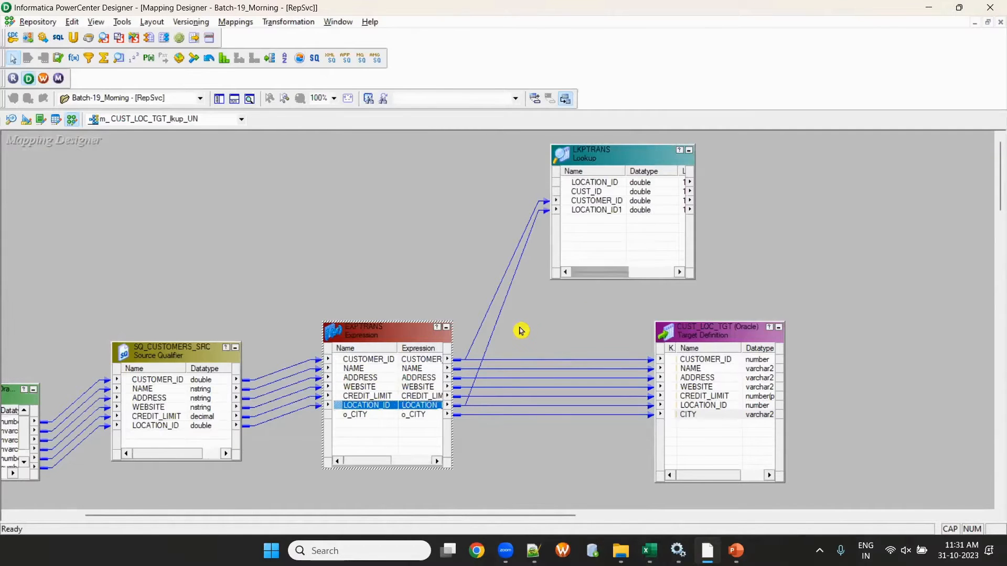
click(503, 239)
key(Delete)
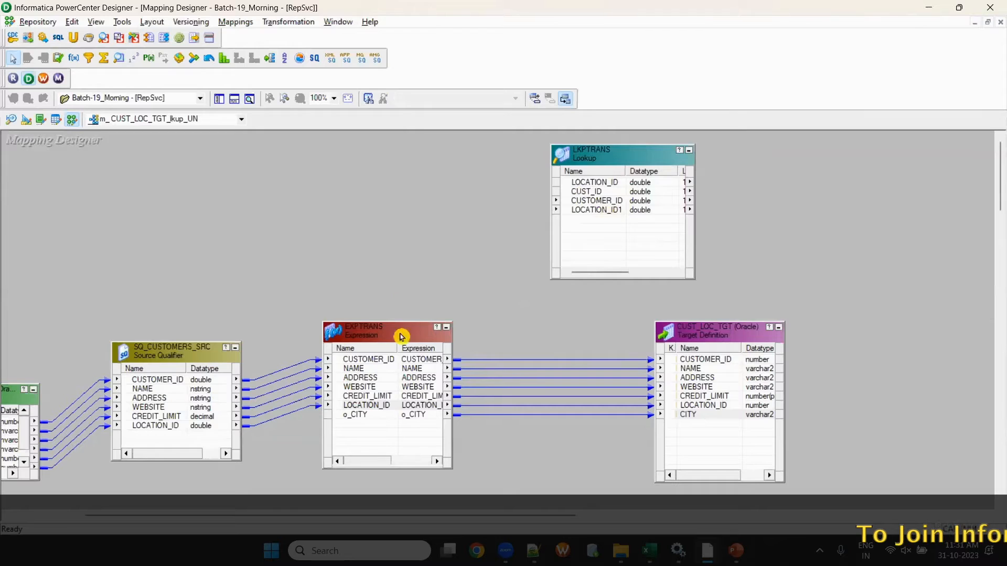
Step: Rename the two copied LKPTRANS ports to IN_CUSTOMER_ID and IN_LOCATION_ID and make both input-only
double_click(591, 211)
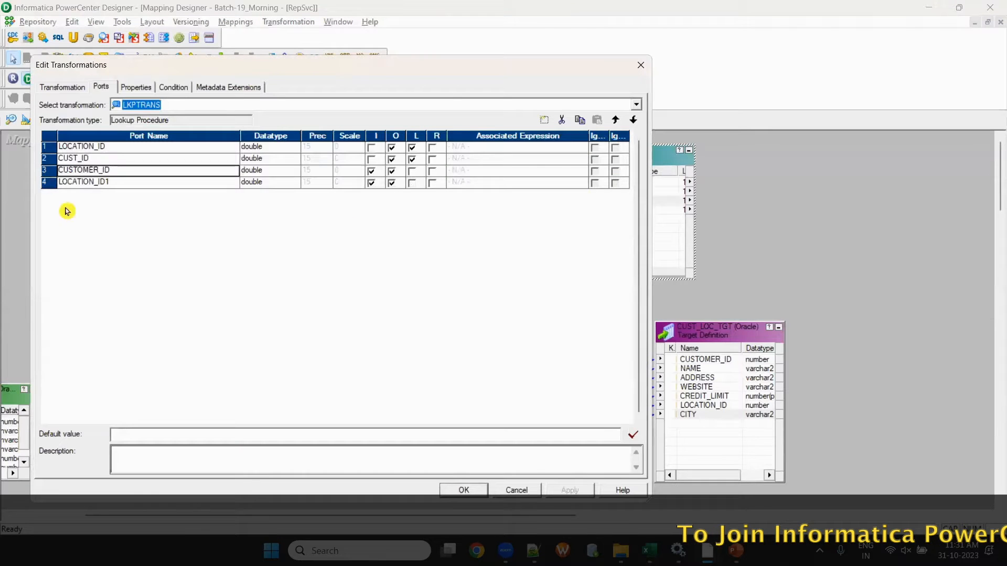
click(61, 170)
text(IN_)
click(60, 181)
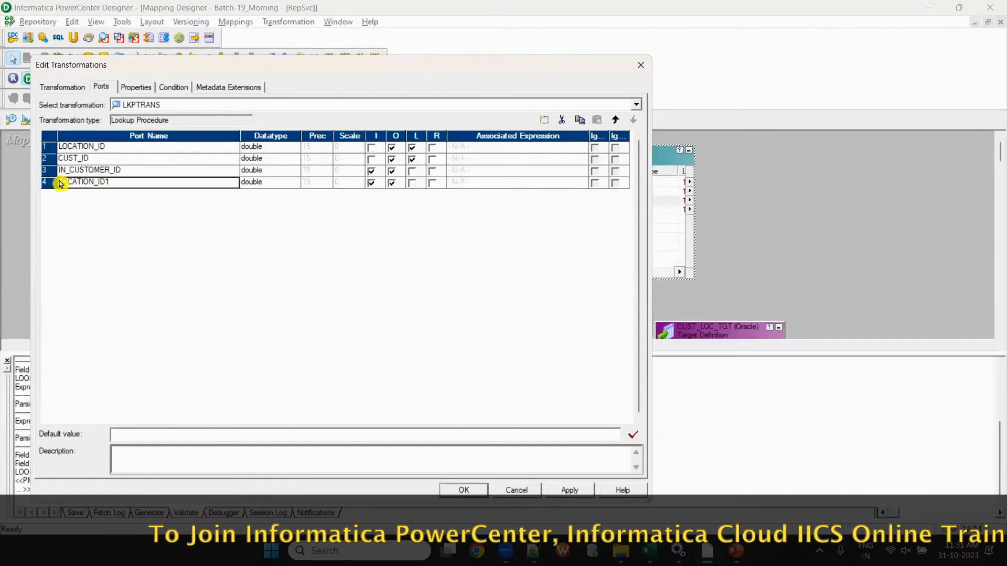
text(IN_)
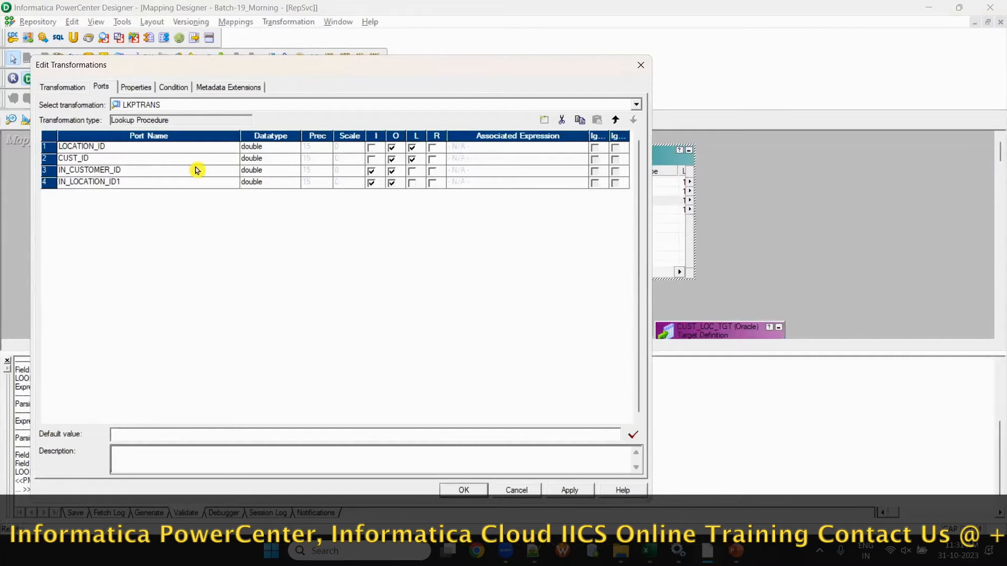
click(136, 182)
key(BackSpace)
click(395, 171)
click(394, 183)
Step: Add the lookup conditions LOCATION_ID = IN_LOCATION_ID and CUST_ID = IN_CUSTOMER_ID to LKPTRANS and save the mapping
click(173, 87)
click(544, 119)
click(543, 119)
click(422, 148)
click(418, 173)
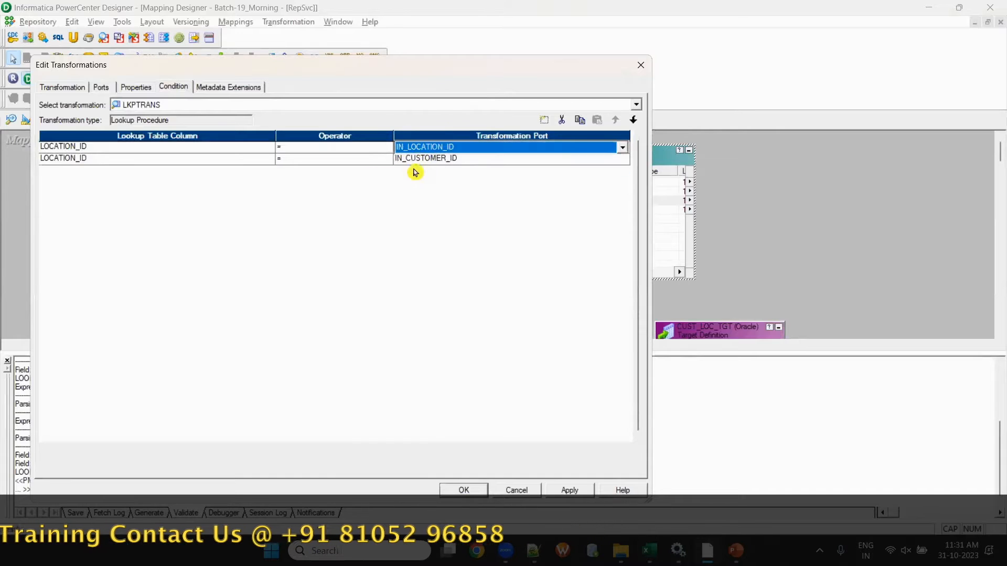
click(162, 152)
click(163, 160)
click(163, 160)
click(165, 178)
click(461, 489)
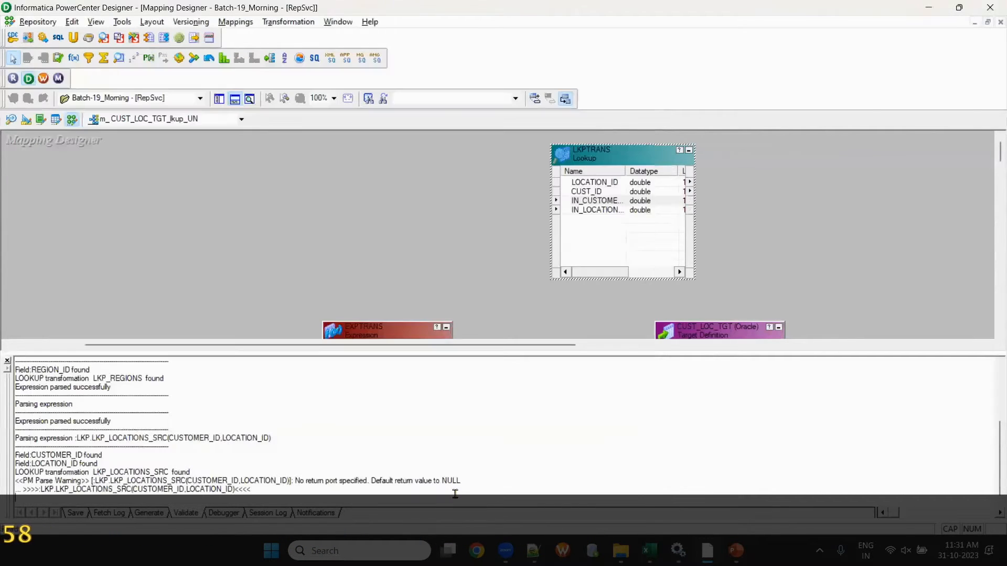
click(387, 271)
key(ctrl+s)
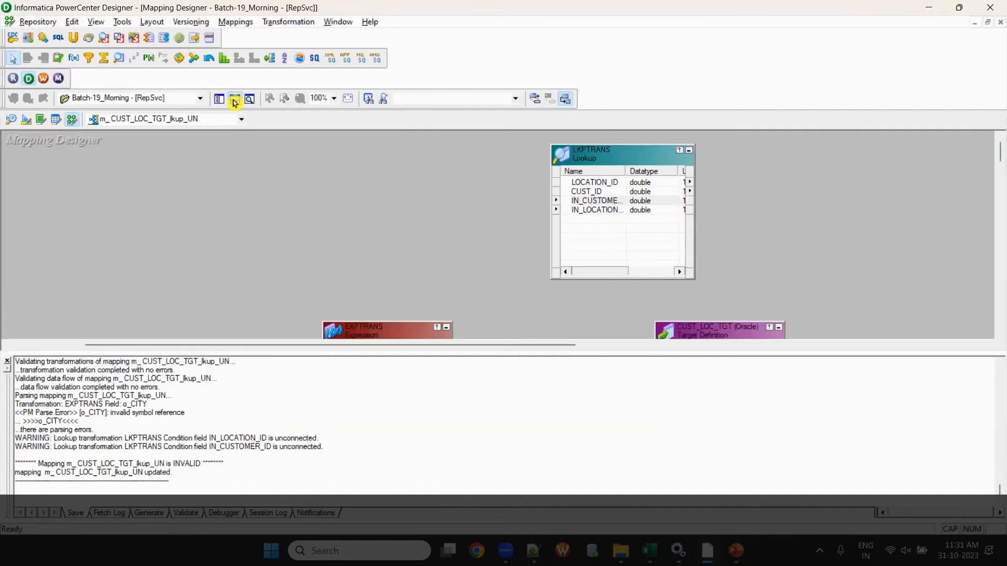
click(234, 100)
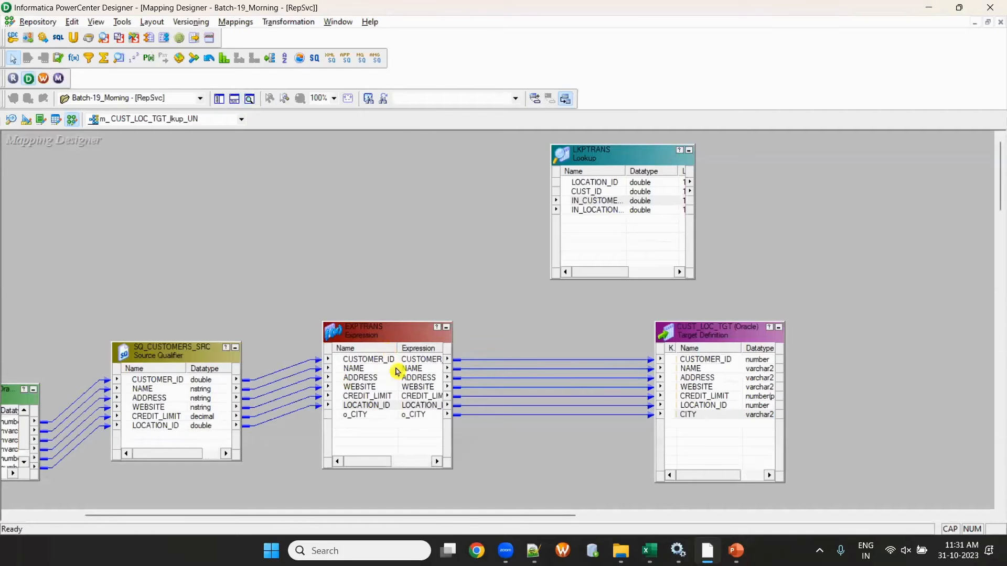
Step: Replace the o_CITY expression in EXPTRANS with a call to the unconnected lookup, :LKP.LKPTRANS()
double_click(414, 416)
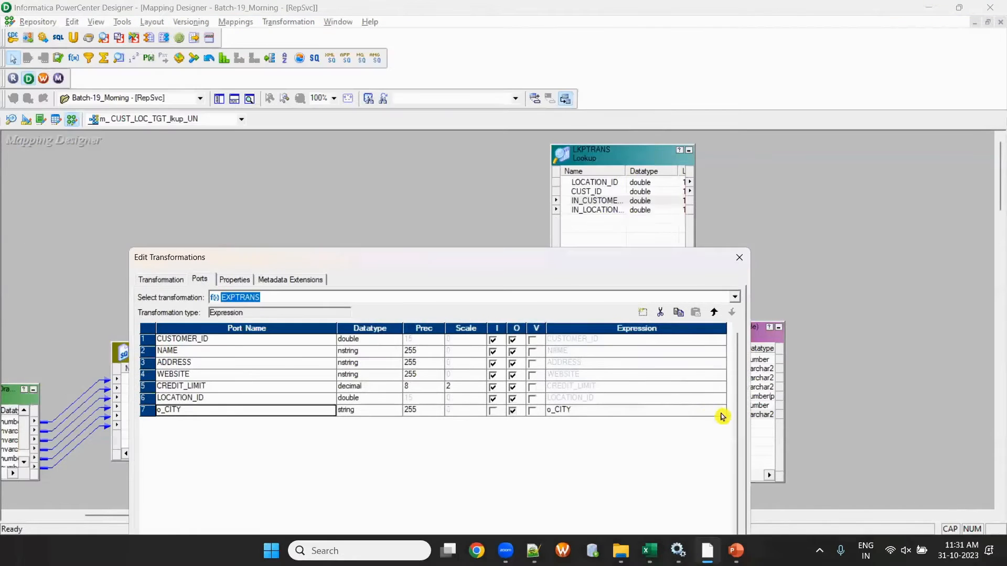
click(719, 414)
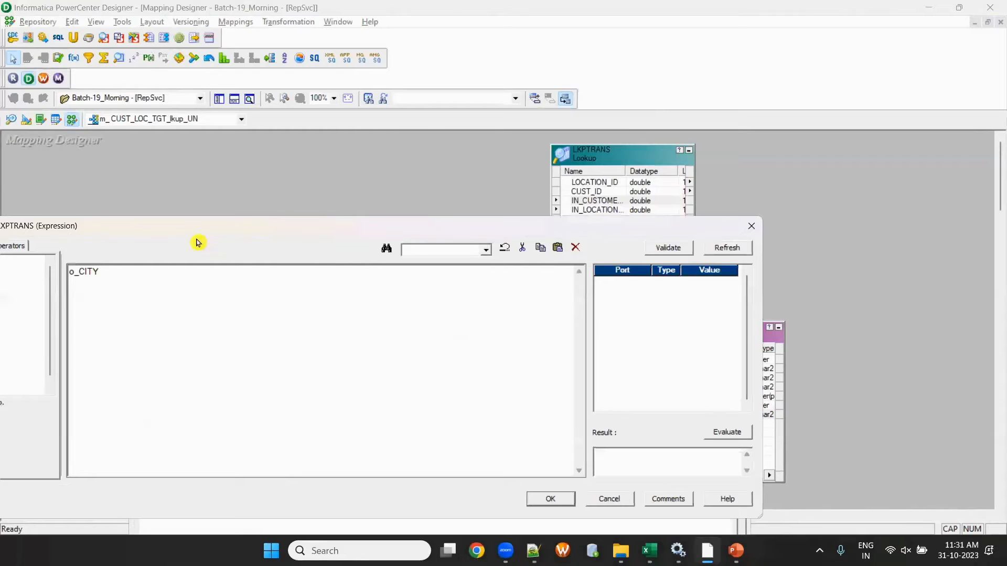
drag(208, 228, 417, 227)
drag(352, 280, 270, 275)
scroll(118, 370, down, 1)
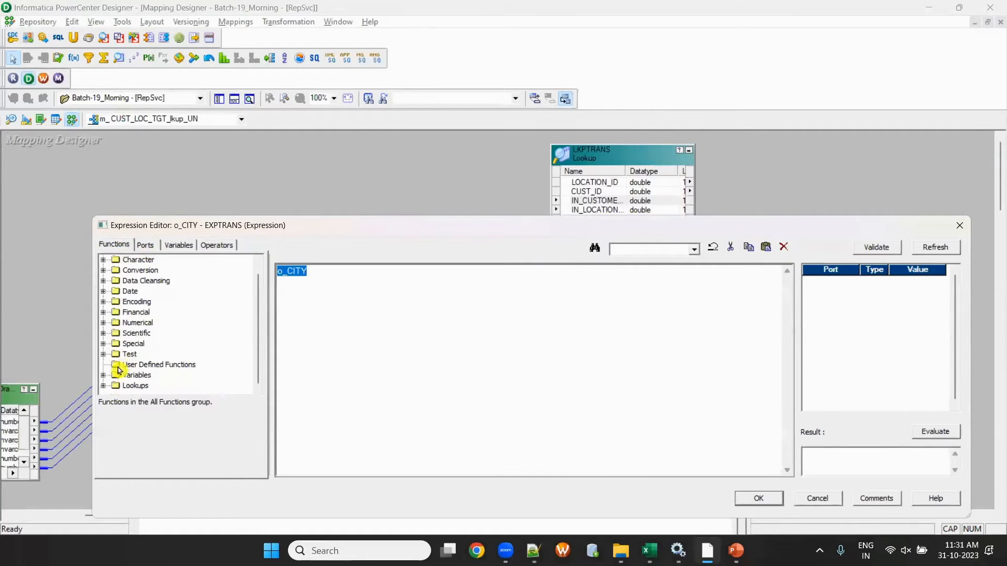
click(103, 387)
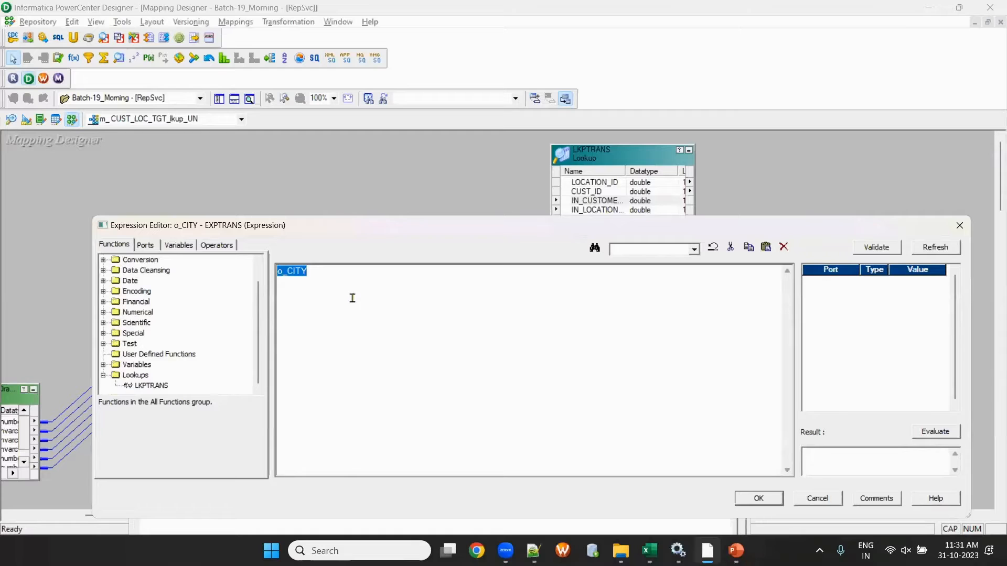
double_click(157, 391)
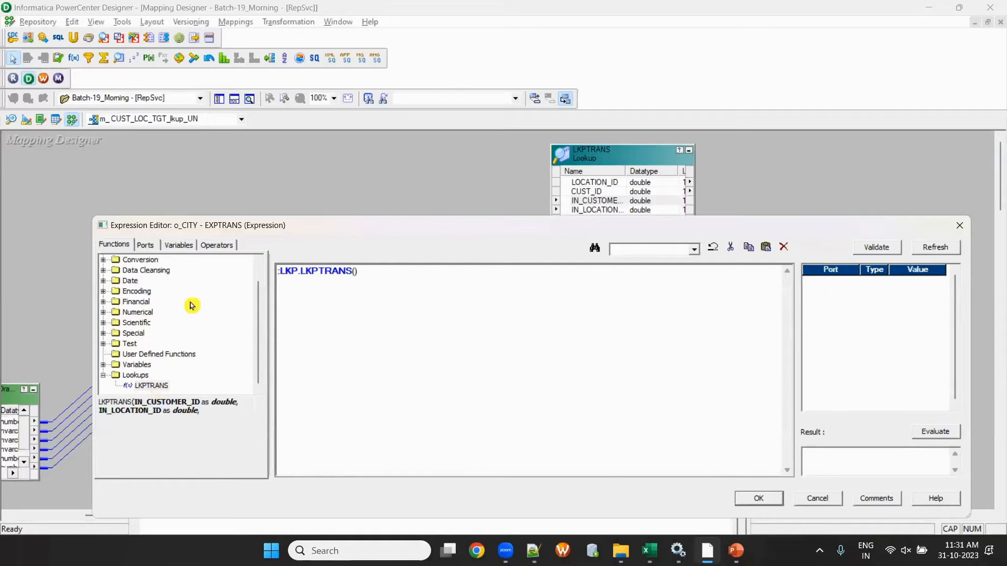
Step: Pass CUSTOMER_ID and LOCATION_ID as the arguments of the LKPTRANS call and apply the changes to EXPTRANS
click(145, 245)
double_click(162, 272)
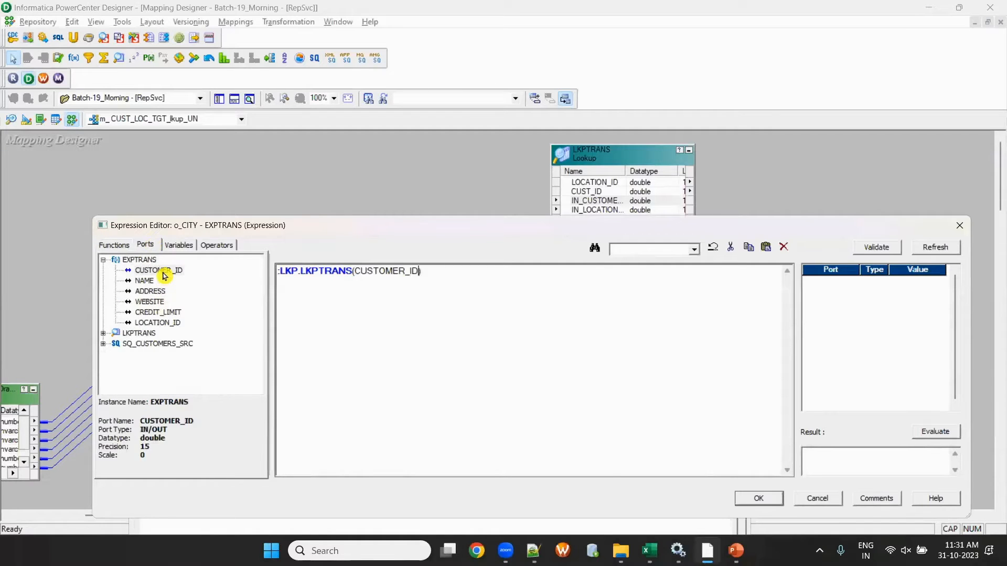
text(,)
double_click(158, 322)
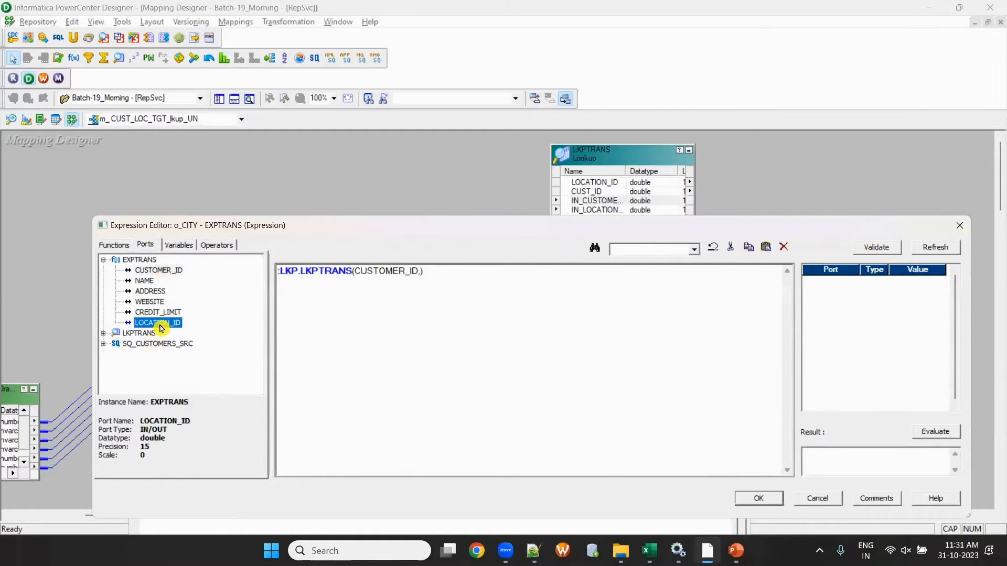
click(758, 498)
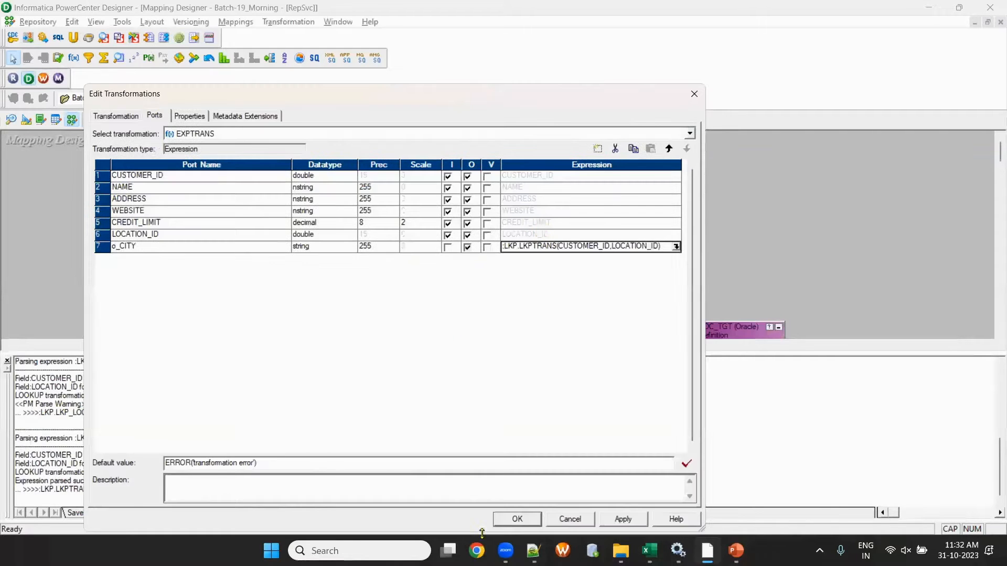
click(515, 518)
Step: Add a port named CITY to LKPTRANS, placed between CUST_ID and IN_CUSTOMER_ID
click(623, 202)
double_click(623, 202)
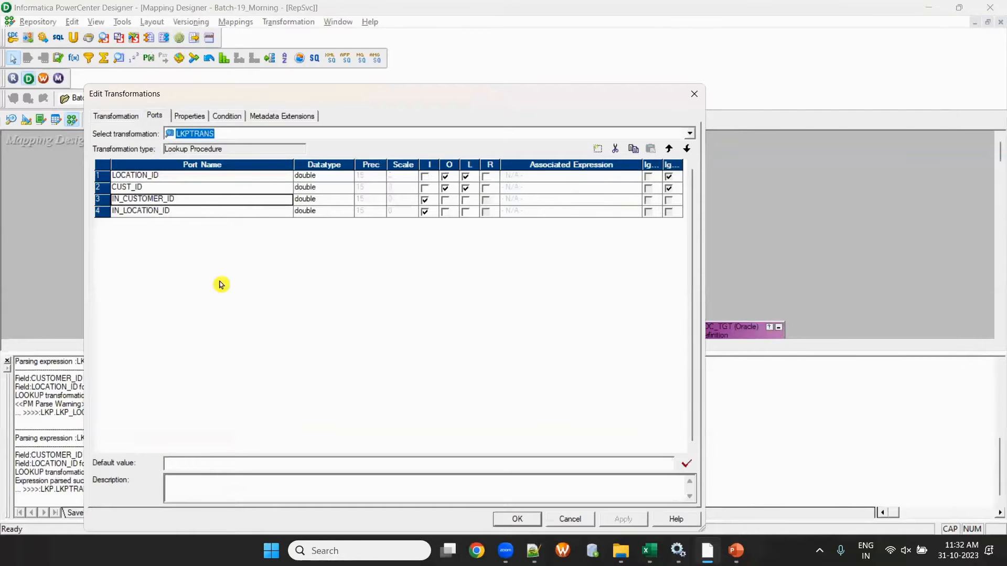
click(190, 212)
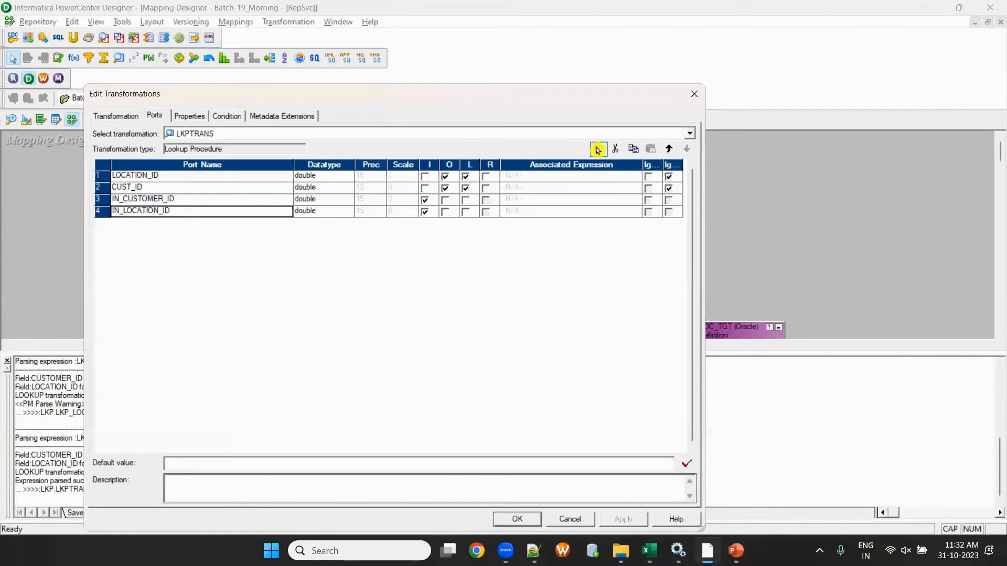
click(597, 148)
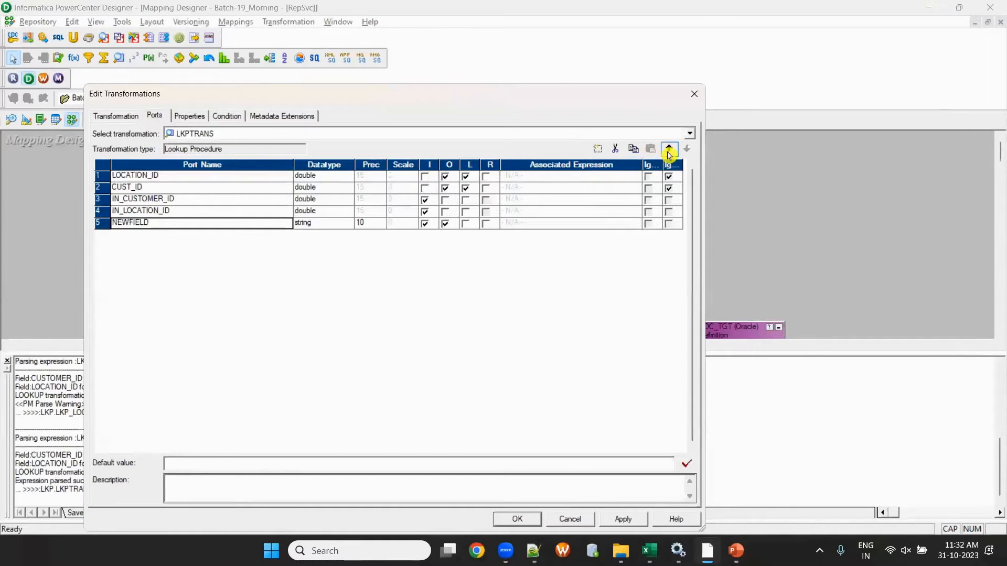
click(669, 151)
click(669, 151)
text(CITY)
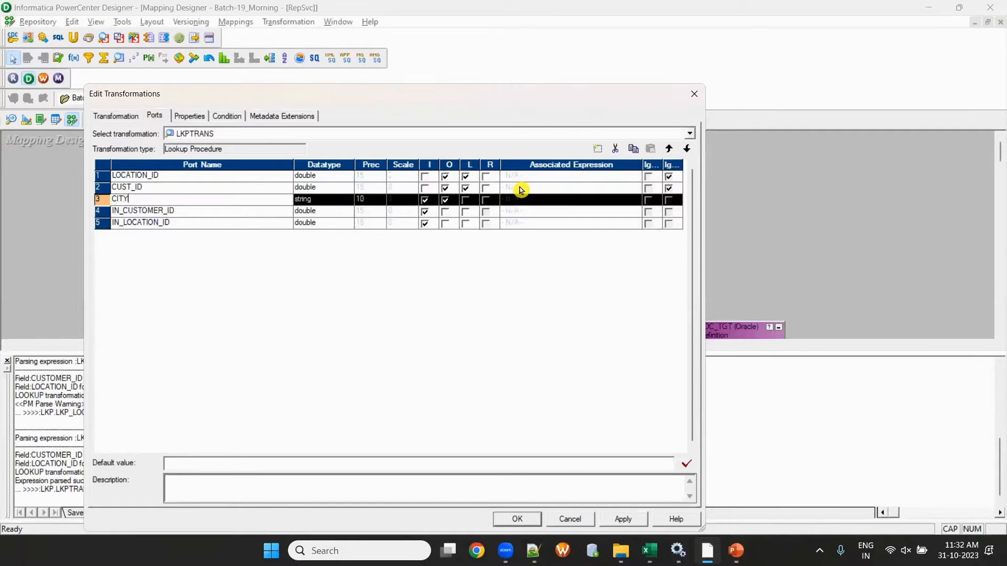
Step: Keep CITY as a string with precision 255, make it an output and lookup port, and save the mapping
key(Tab)
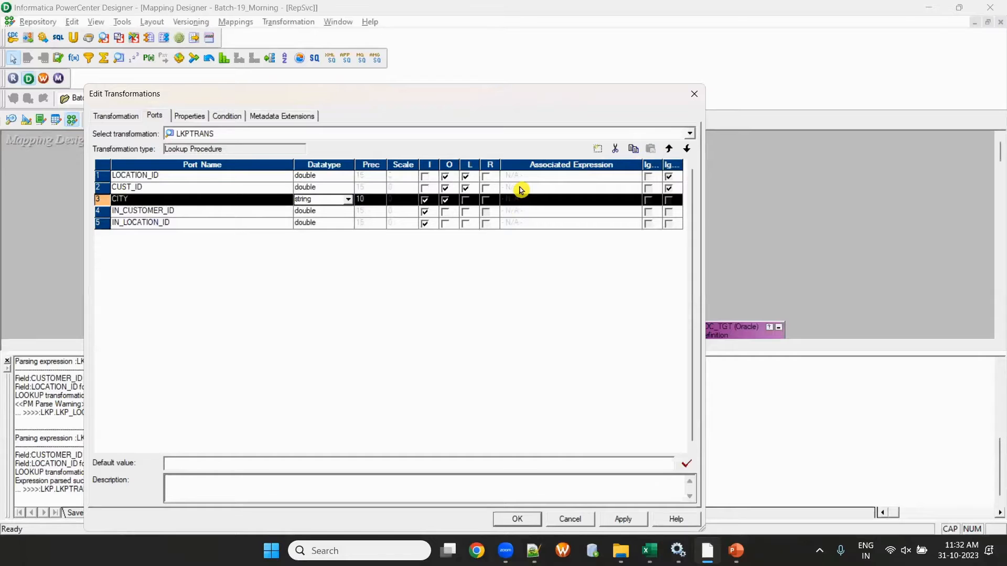
key(Tab)
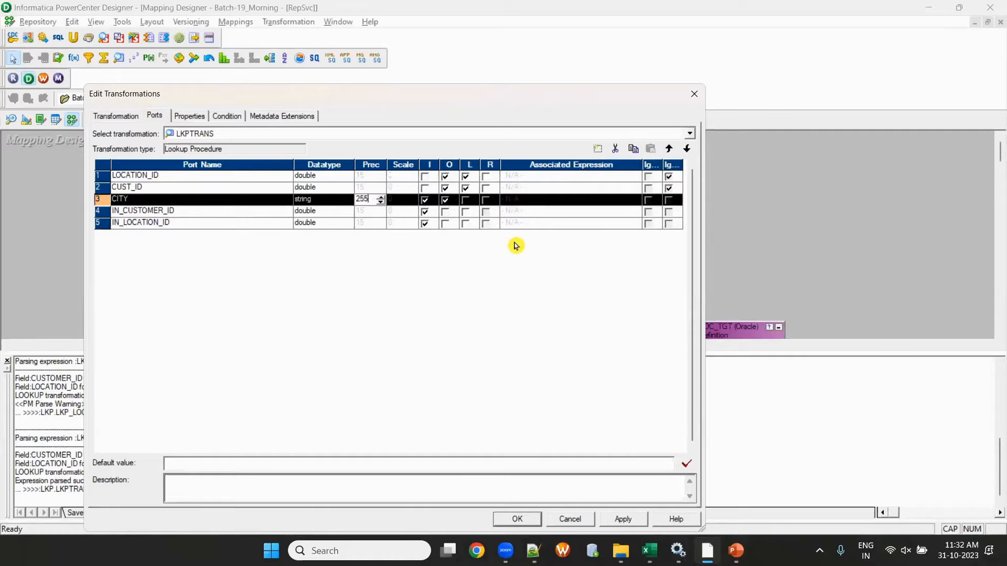
click(465, 200)
click(517, 518)
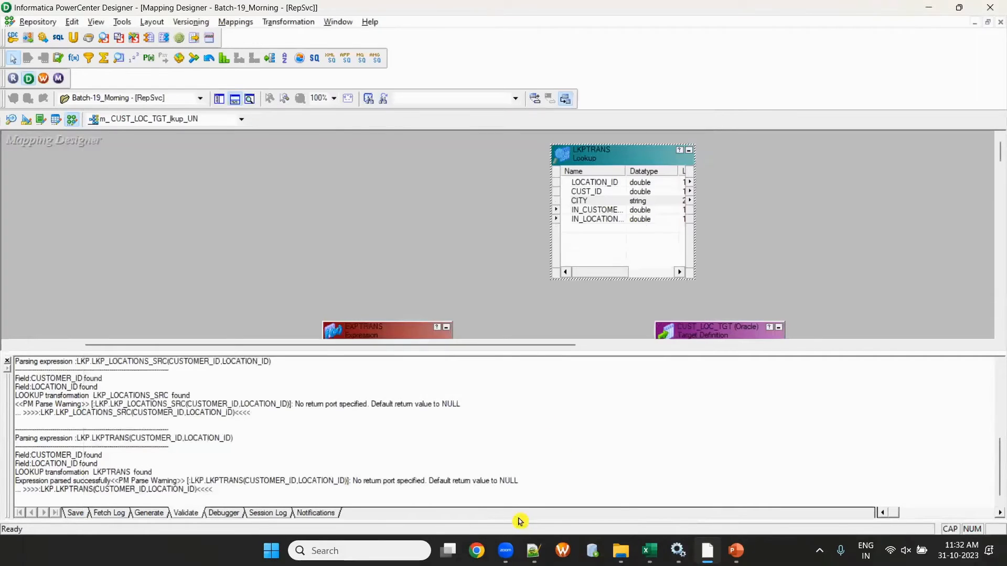
key(ctrl+s)
click(234, 98)
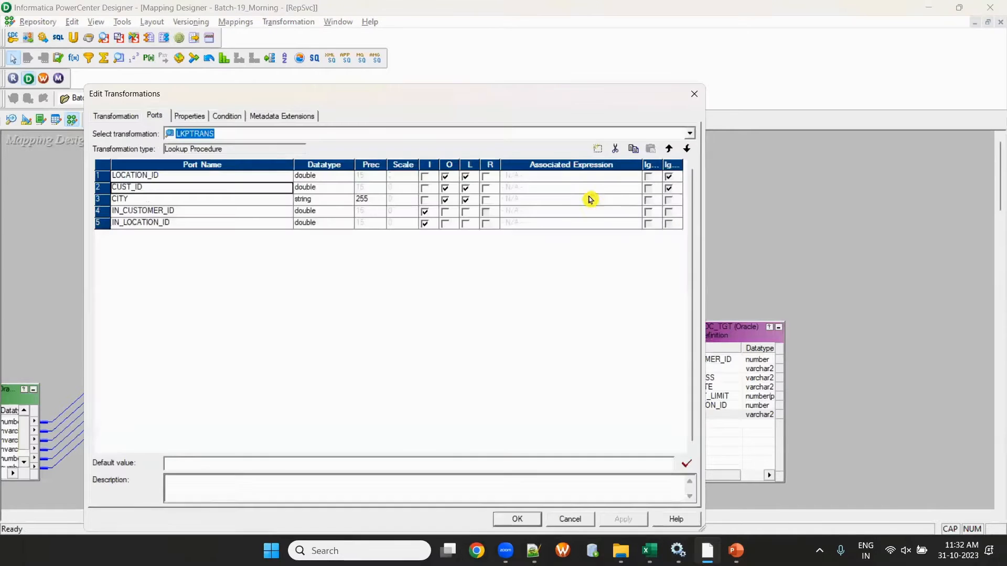
Step: Mark CITY as the return port of LKPTRANS and save the mapping
double_click(590, 200)
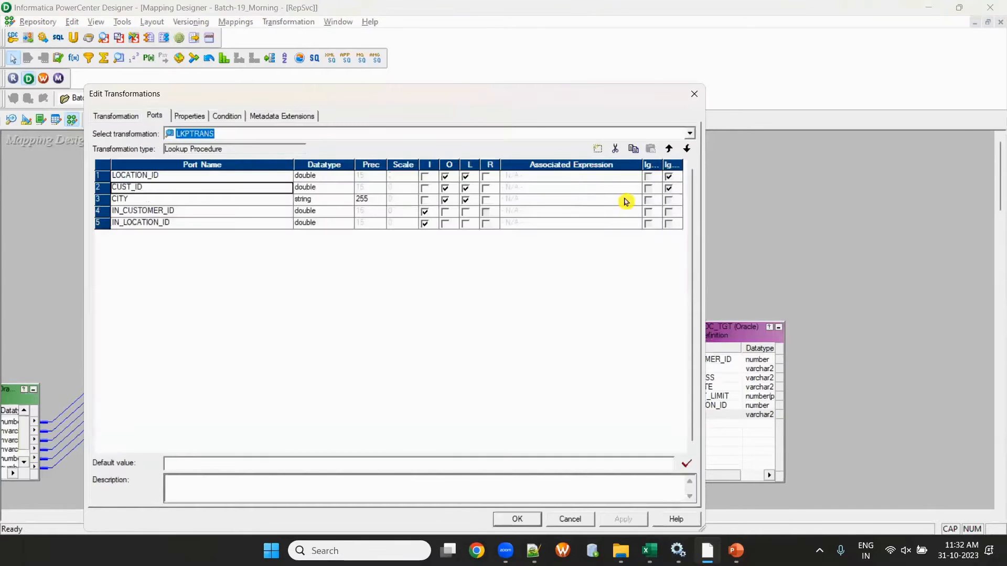
click(487, 205)
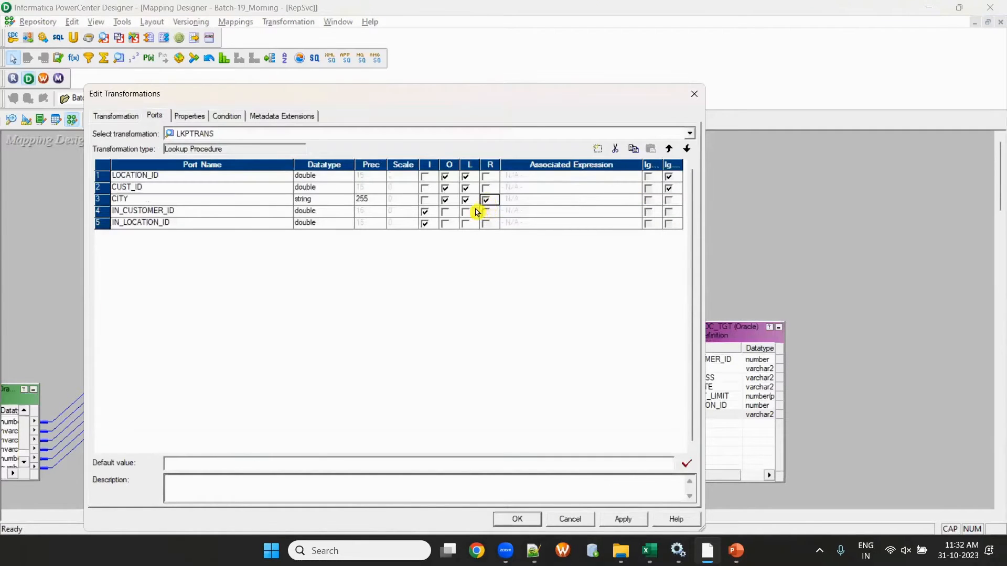
click(516, 518)
key(ctrl+s)
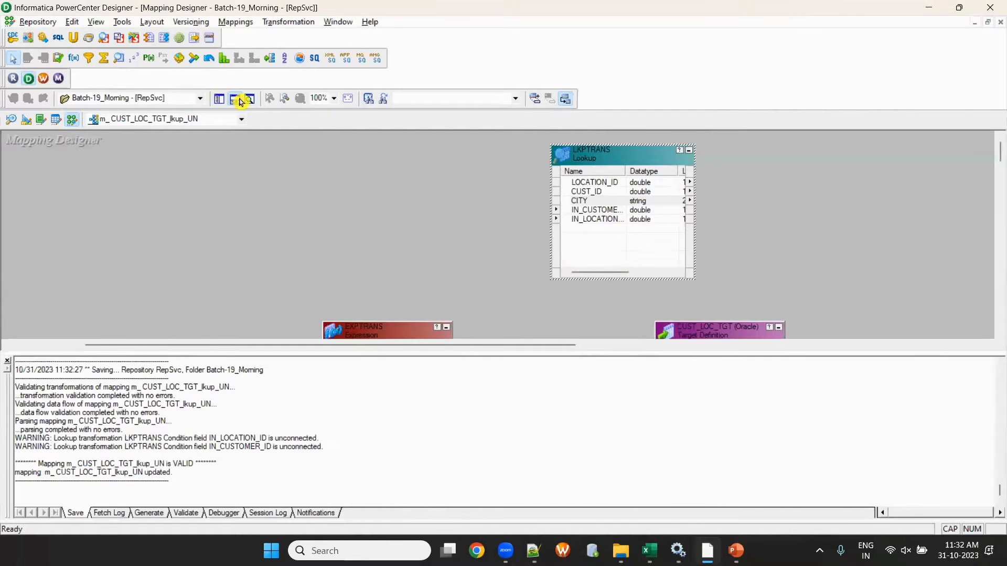
click(240, 101)
drag(364, 414, 686, 416)
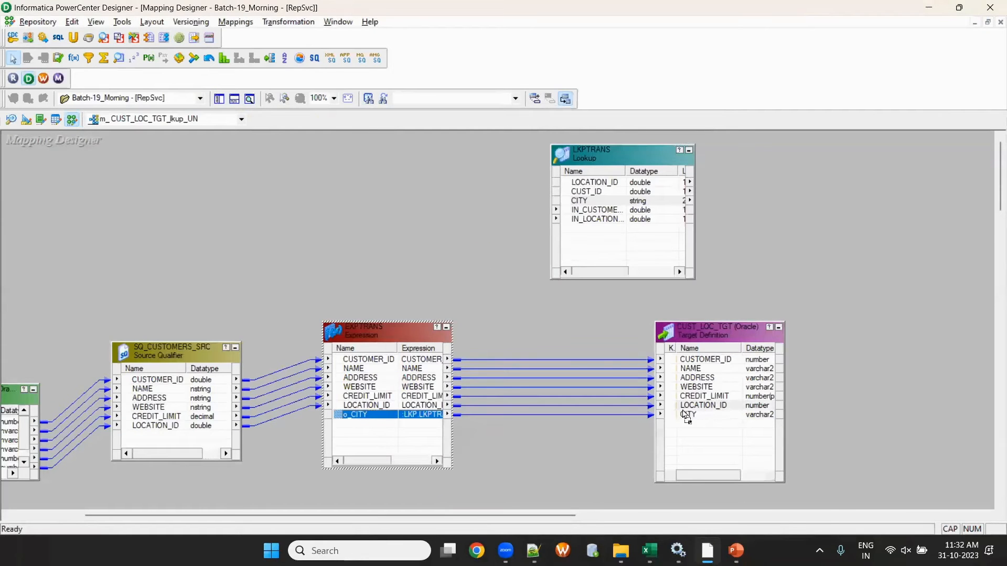
click(502, 480)
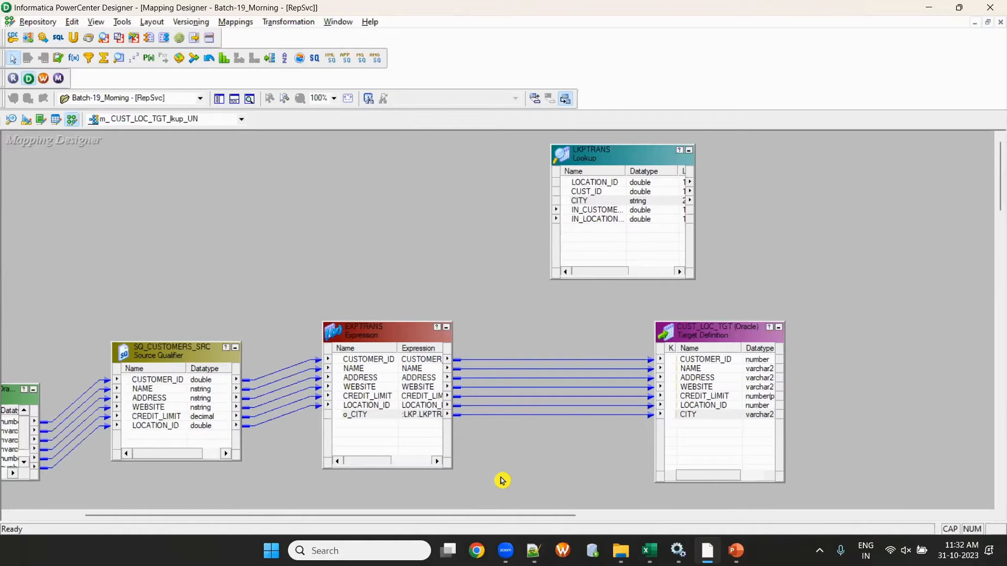
Step: Open Microsoft Paint with a blank canvas
key(super+e)
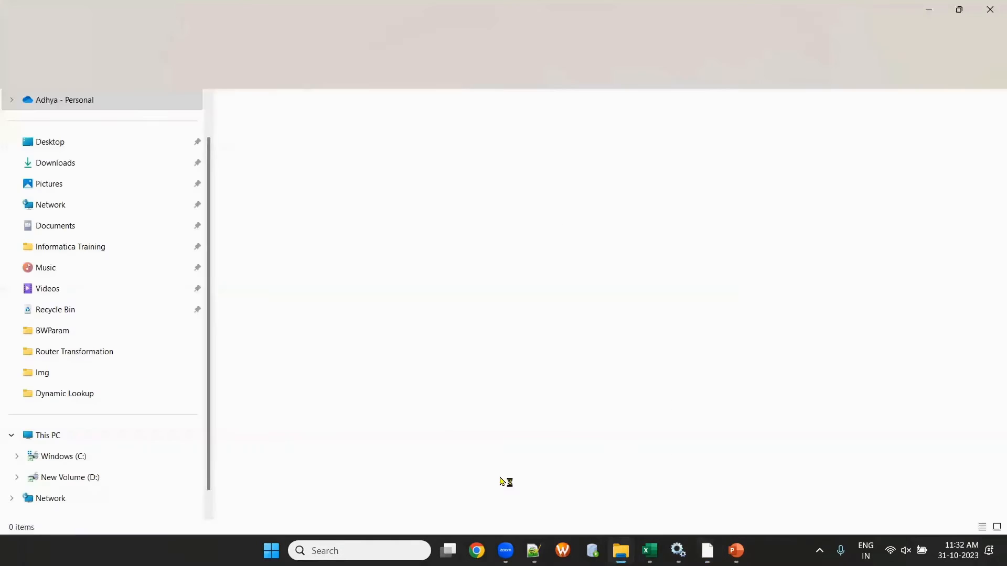
click(990, 9)
key(super+r)
text(MSPAINT)
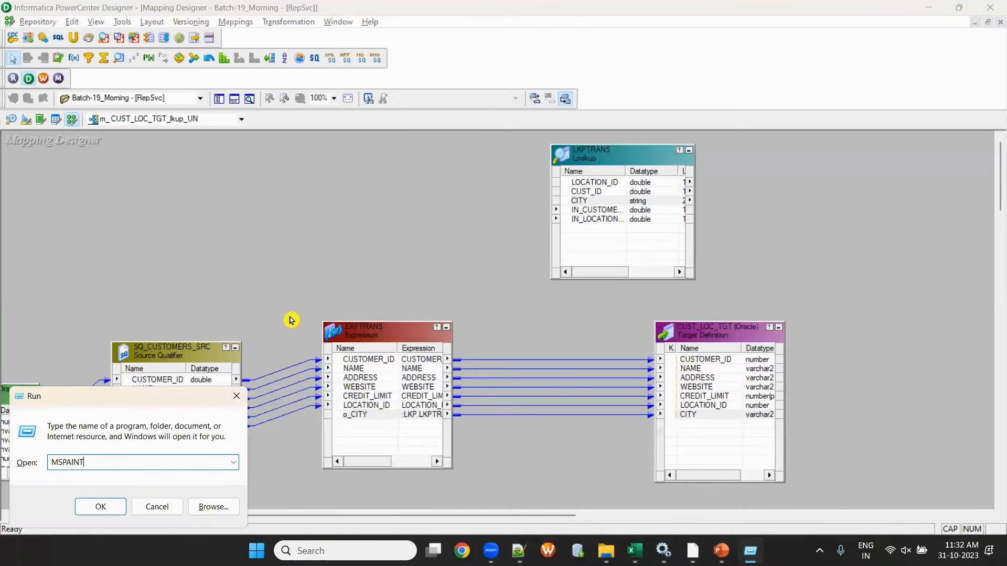
key(Return)
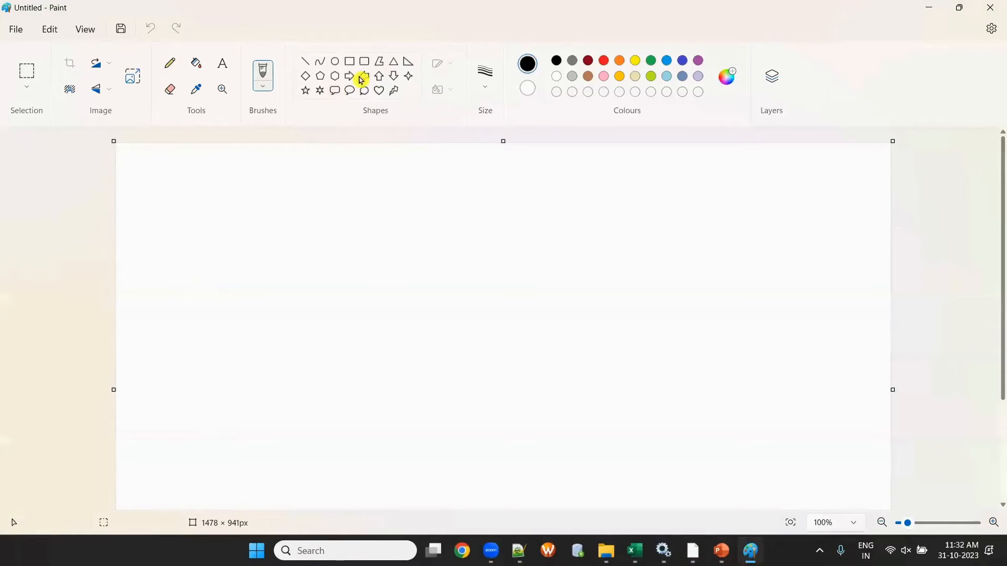
Step: Draw four rectangles about 200 px wide: two side by side, one raised in the middle and one farther along the row
click(350, 63)
drag(160, 302, 278, 402)
drag(303, 301, 410, 403)
drag(485, 176, 603, 267)
drag(700, 294, 806, 400)
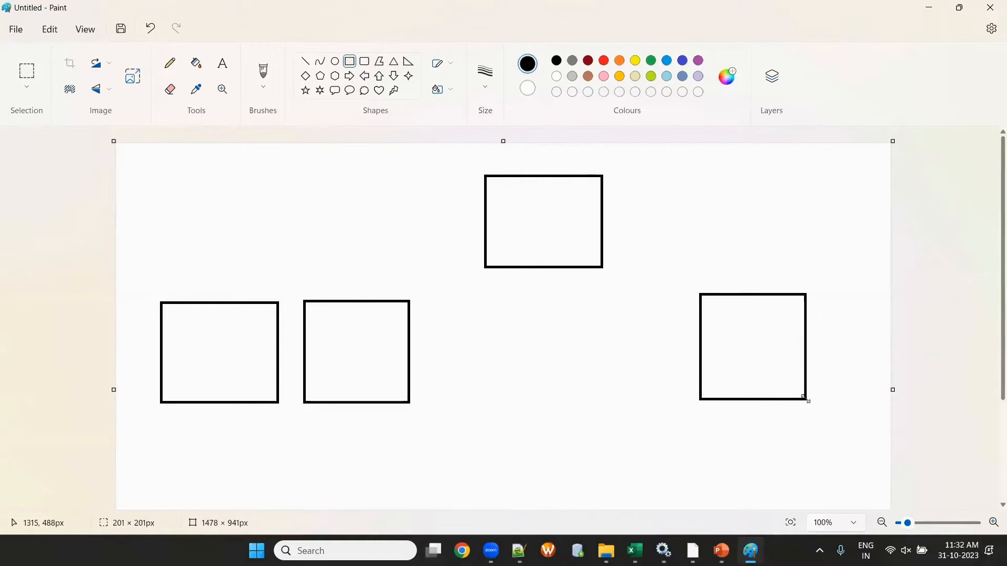
Step: Connect the boxes with black lines, linking the second box to the last both directly and through the raised box
click(305, 61)
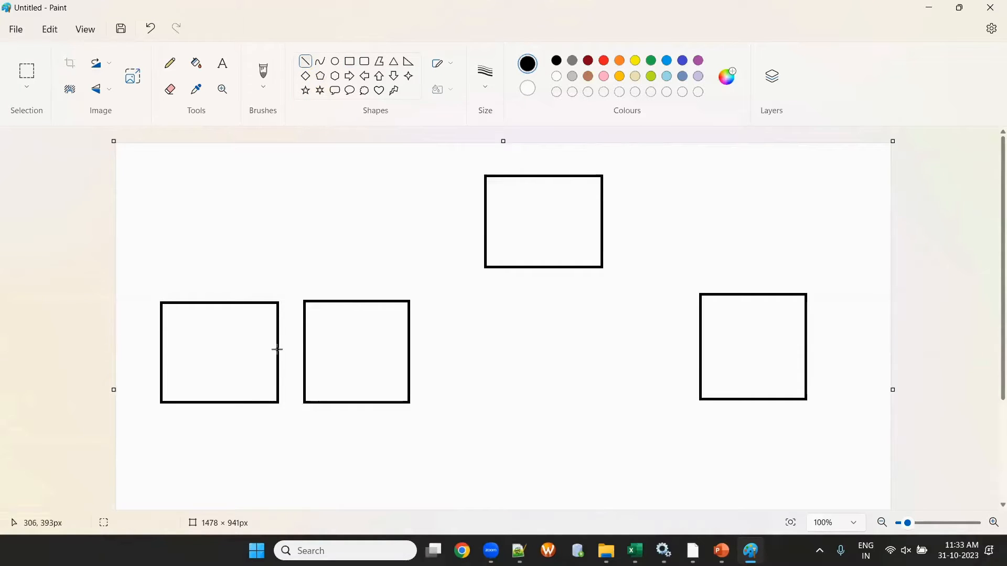
drag(436, 335, 700, 338)
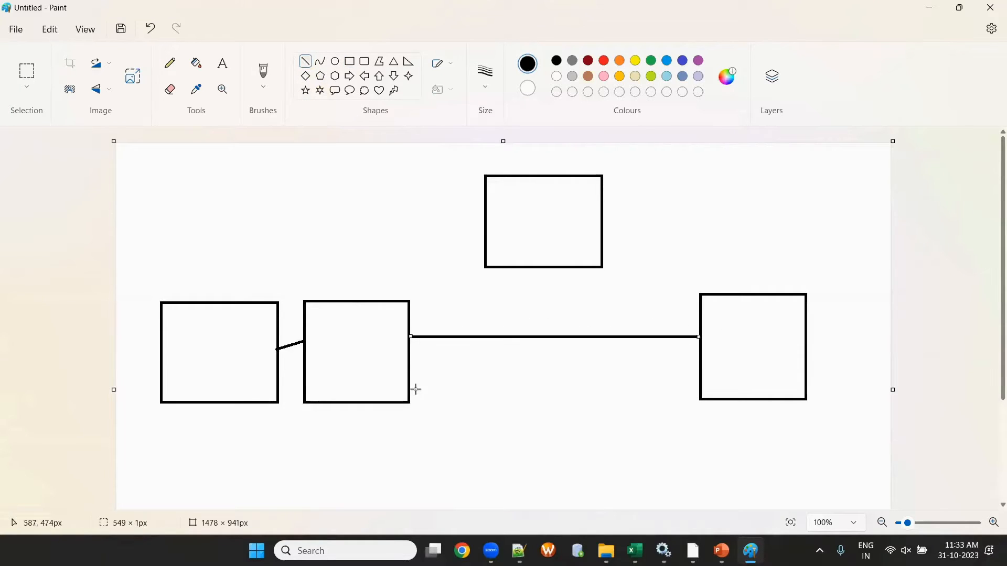
drag(403, 322, 487, 199)
drag(601, 218, 701, 382)
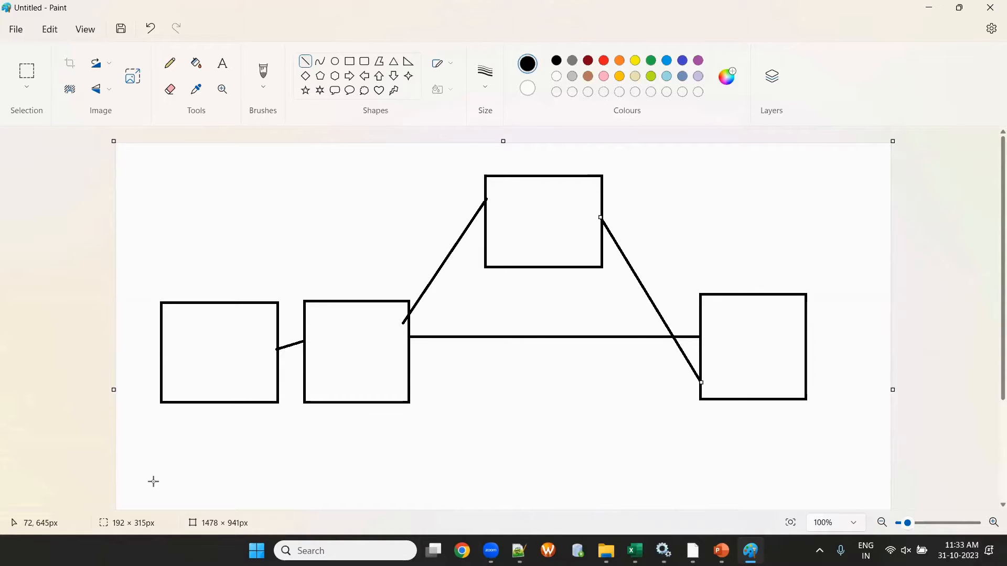
Step: Draw a second diagram below the first, with three rectangles in a row, one at the far end and one raised between them
scroll(159, 465, down, 3)
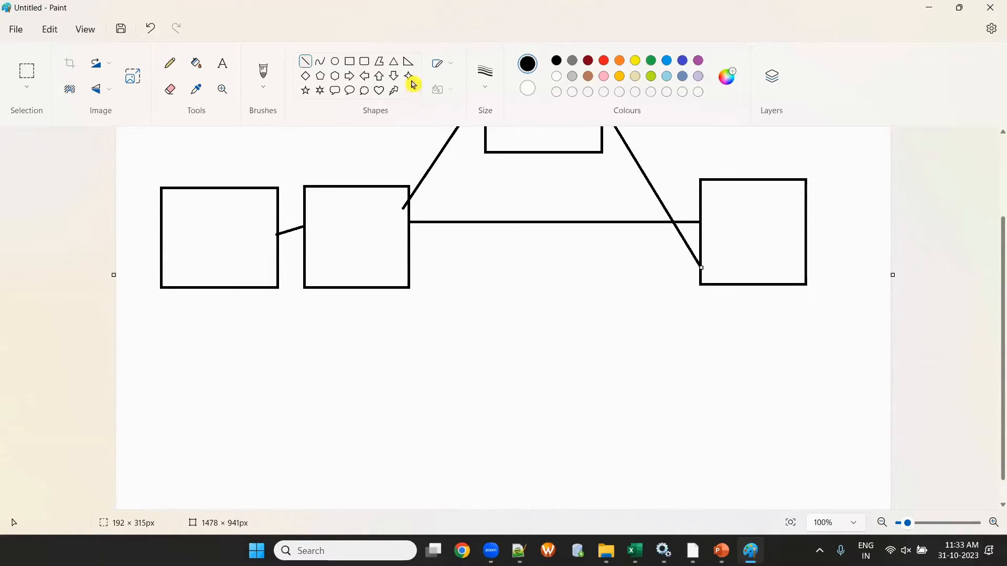
click(349, 61)
drag(161, 355, 252, 455)
mouse_move(290, 352)
mouse_down()
mouse_move(307, 395)
mouse_move(375, 460)
mouse_up()
drag(422, 351, 504, 456)
drag(757, 334, 840, 458)
drag(568, 254, 650, 343)
Step: Draw orange lines from the lower diagram's third box to its raised and last boxes, then erase across the lines to the raised box
click(305, 62)
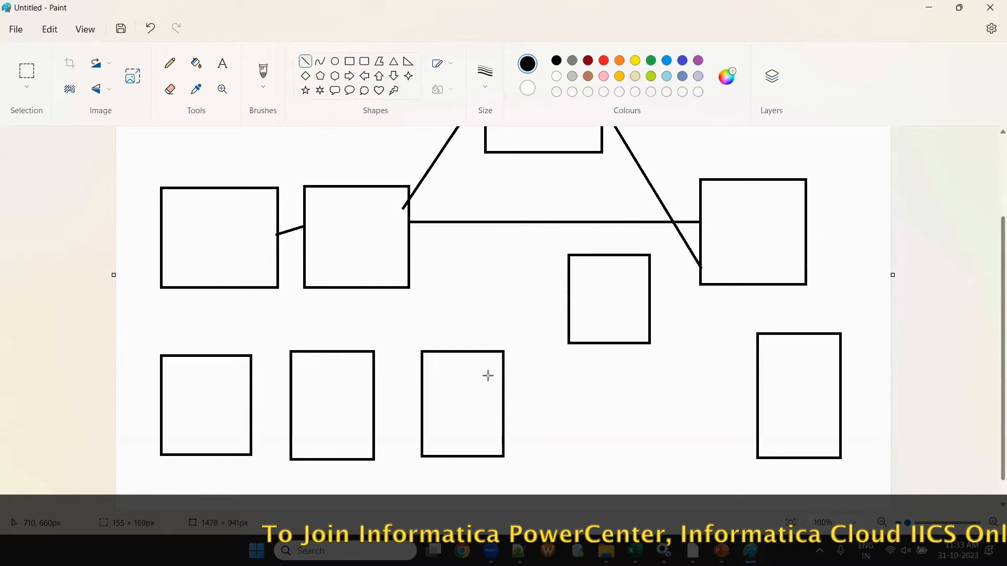
click(620, 61)
drag(502, 394, 569, 295)
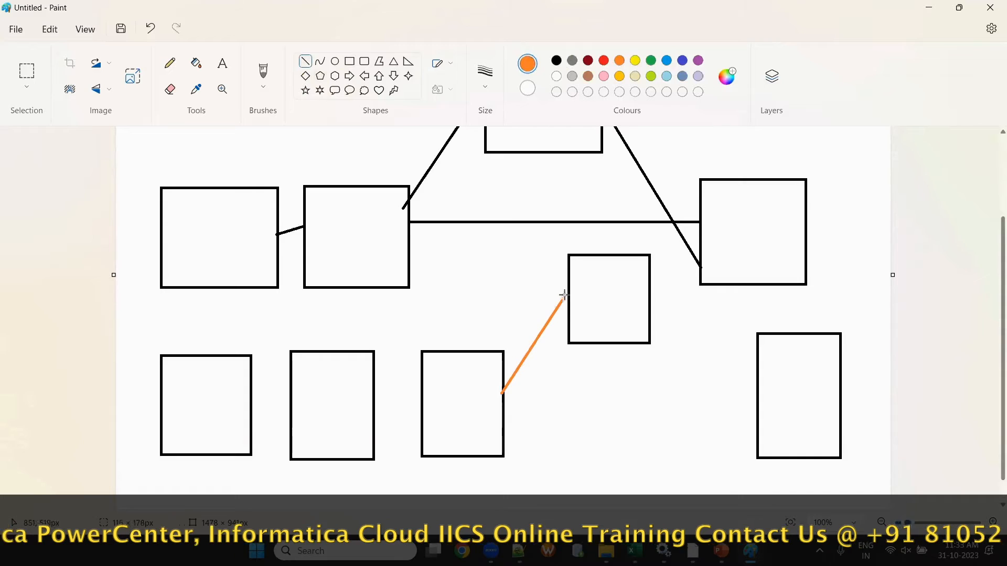
mouse_move(572, 329)
mouse_down()
mouse_move(501, 428)
mouse_move(763, 406)
mouse_move(759, 419)
mouse_up()
click(516, 442)
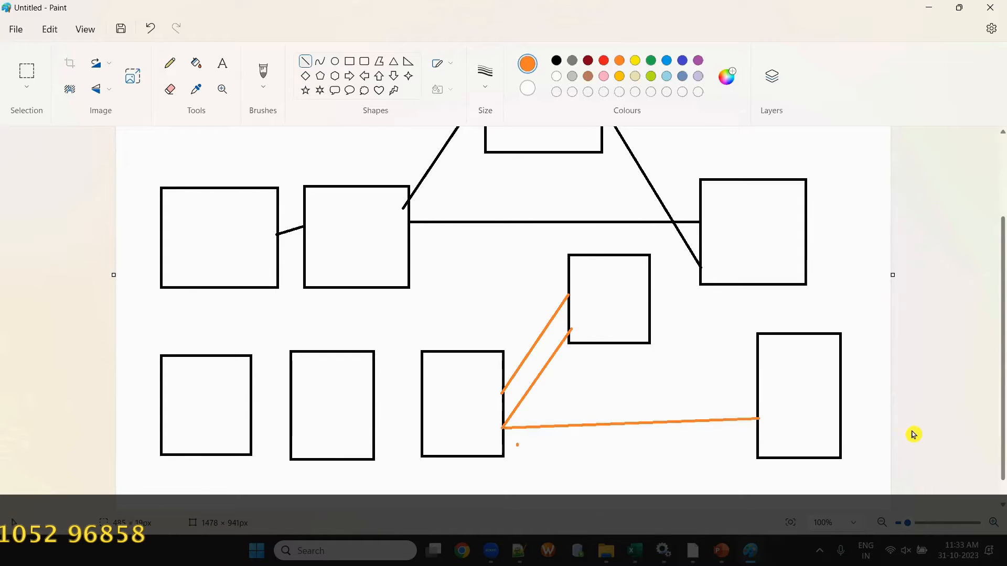
click(169, 90)
mouse_move(523, 326)
mouse_down()
mouse_move(541, 384)
mouse_move(549, 361)
mouse_move(537, 341)
mouse_move(543, 357)
mouse_up()
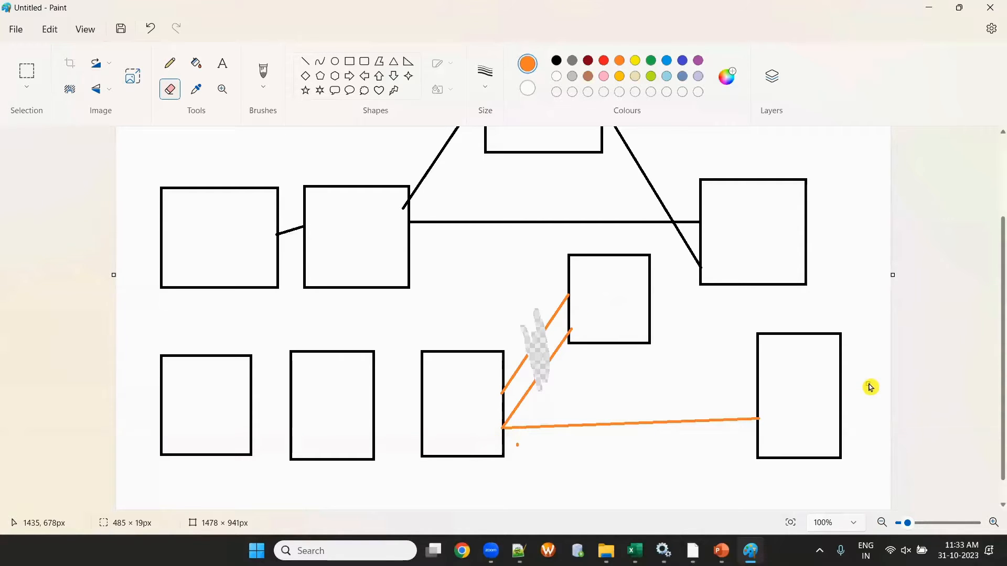
Step: Switch to Informatica PowerCenter Designer and review which port of the LKPTRANS lookup is marked as the return port
click(926, 9)
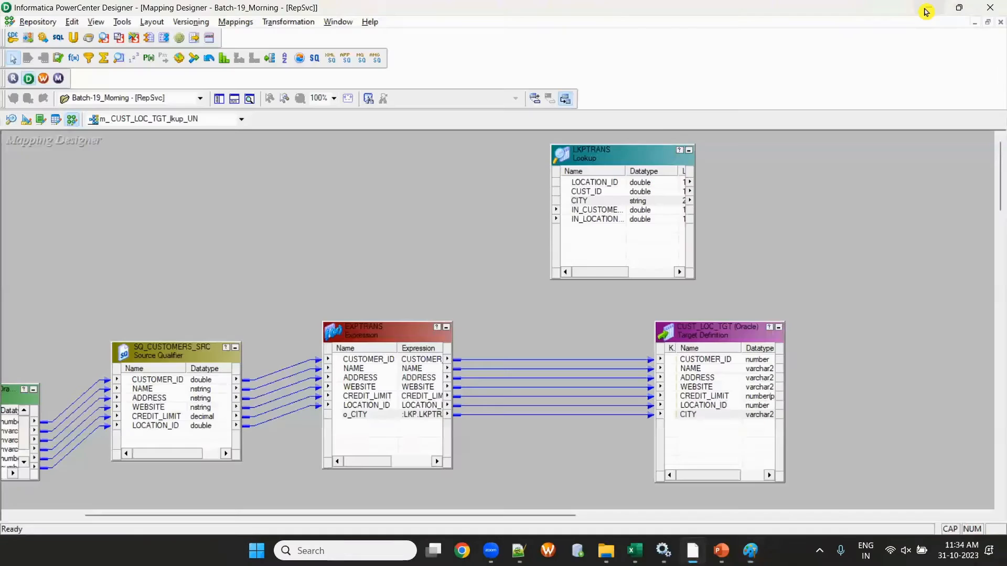
double_click(582, 202)
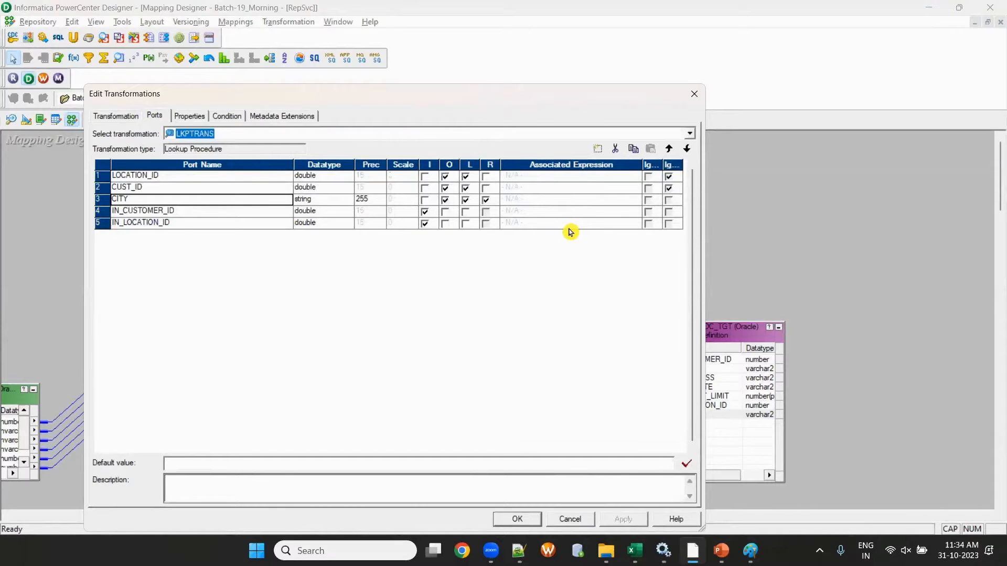
click(485, 199)
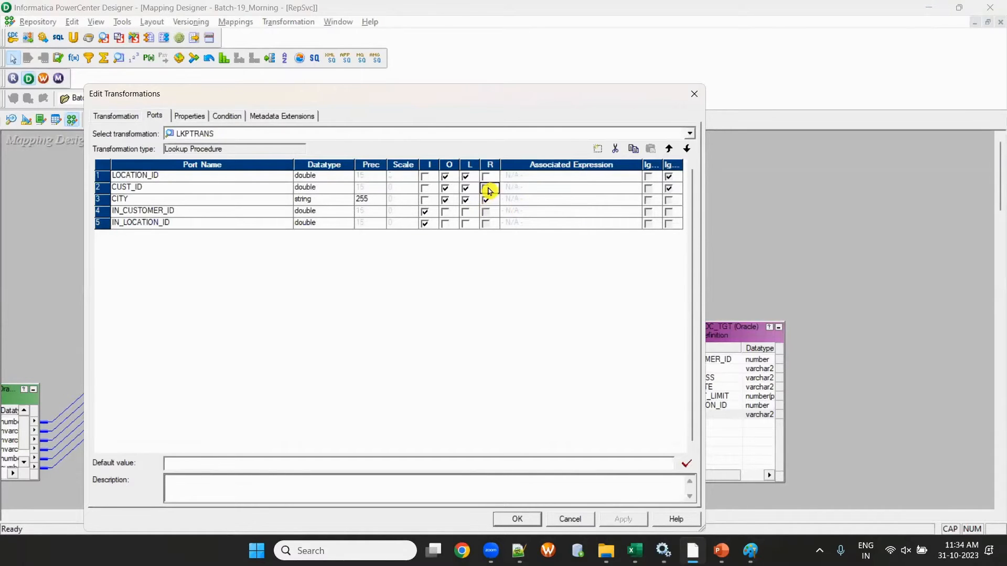
click(486, 188)
click(693, 94)
Step: Review the lookup call in the o_CITY expression of the EXPTRANS transformation
click(367, 345)
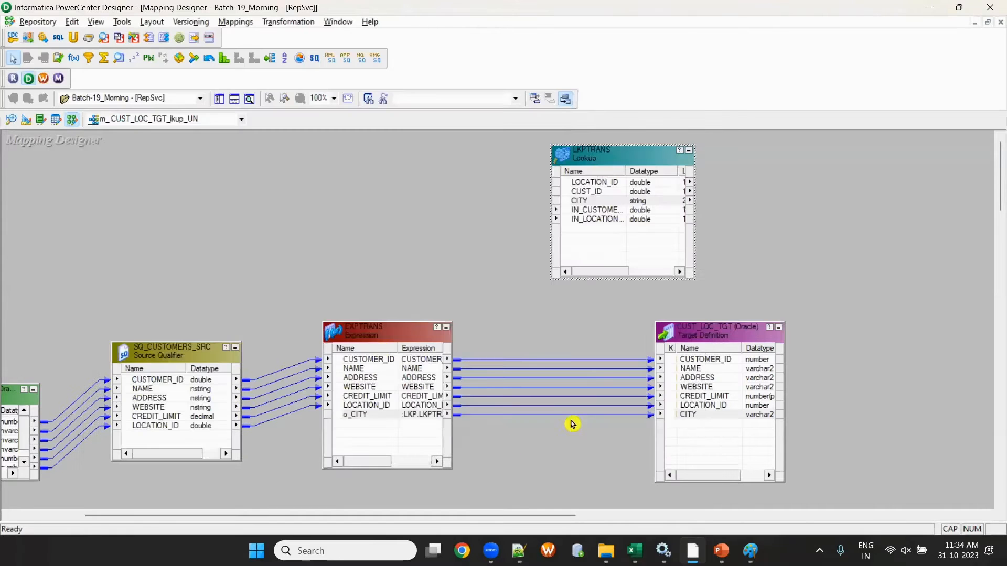
double_click(406, 417)
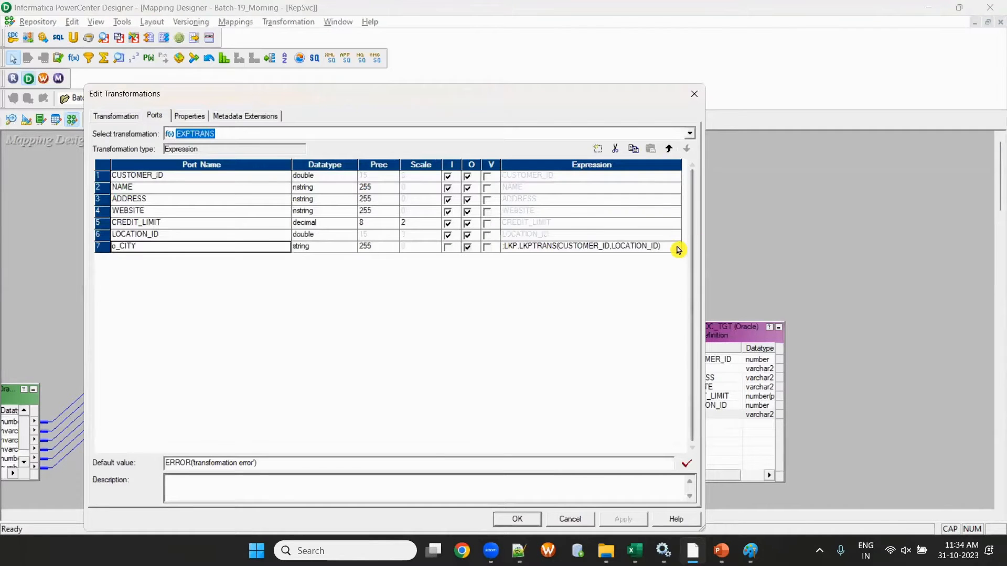
click(694, 93)
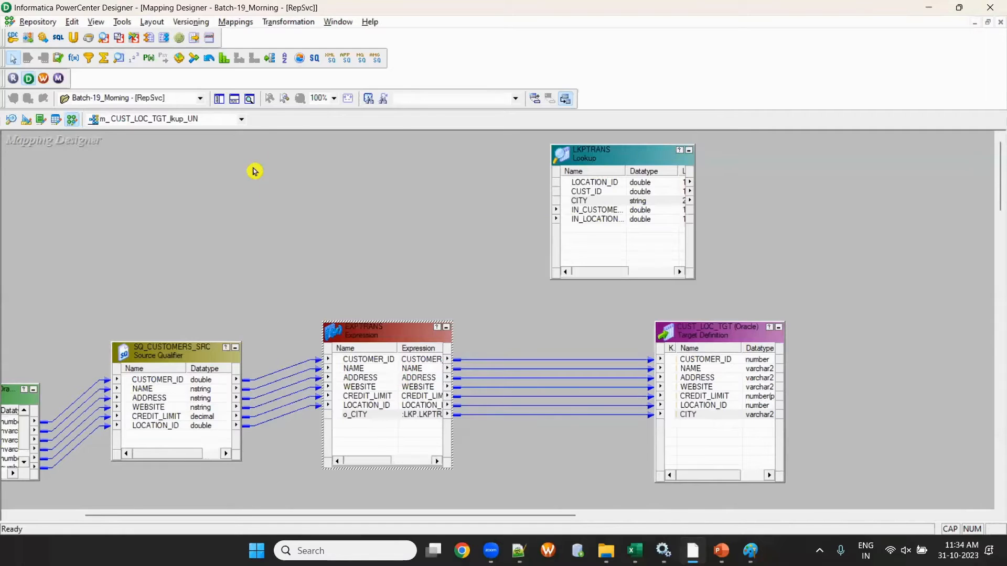
Step: Browse the mappings of the Batch-19_Morning folder and open m_CUSTOMERS_TGT_new
click(223, 101)
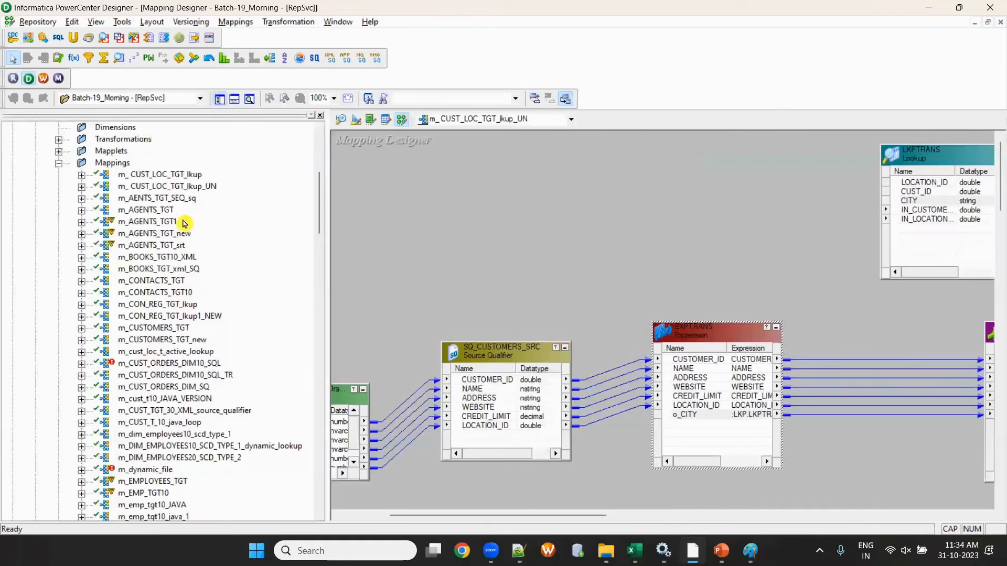
right_click(185, 175)
click(149, 282)
scroll(184, 307, down, 3)
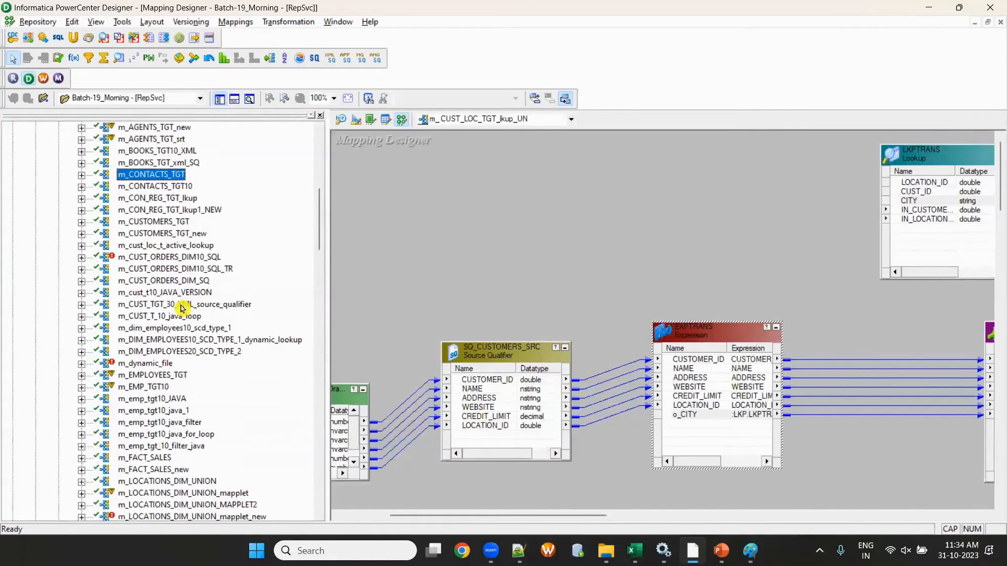
right_click(181, 199)
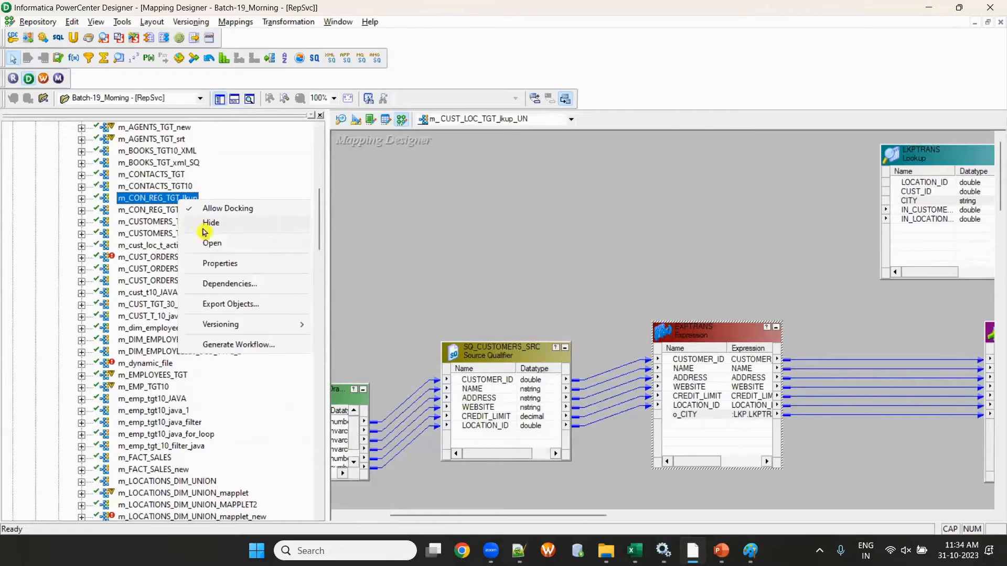
click(156, 184)
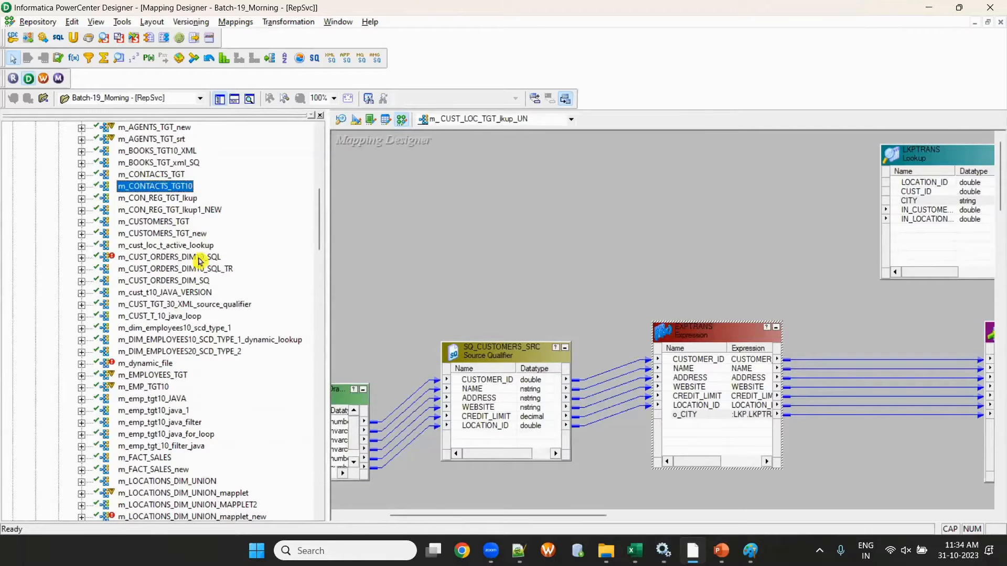
right_click(180, 235)
click(213, 279)
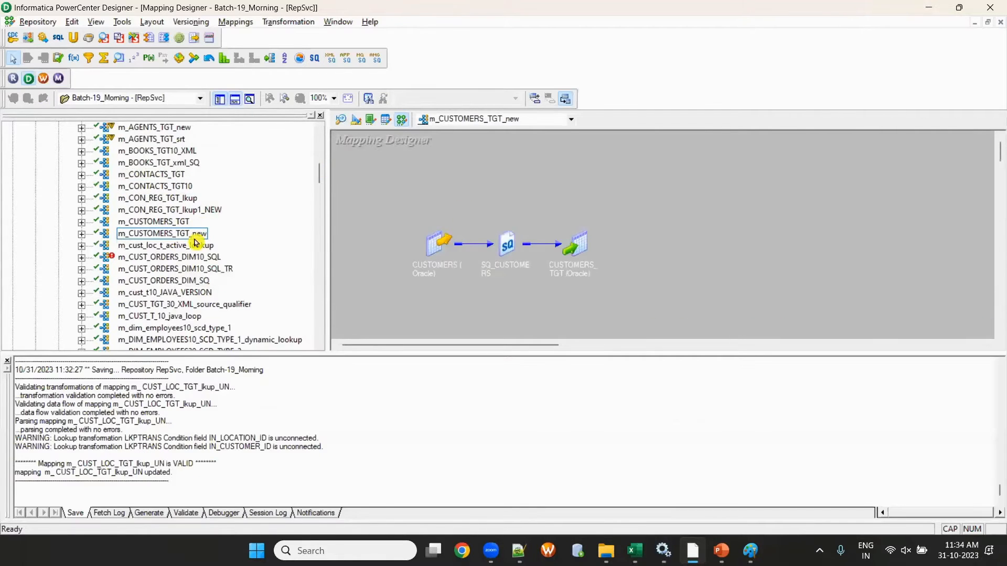
Step: Open the mapping m_DIM_EMPLOYEES10_SCD_TYPE_1_dynamic_lookup and give the mapping canvas the full window
scroll(236, 226, down, 3)
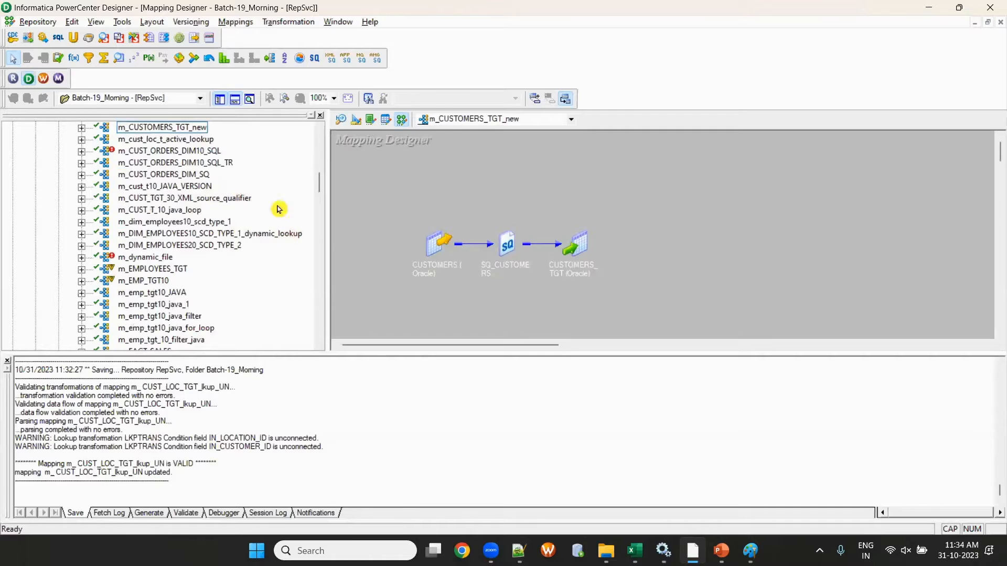
click(234, 99)
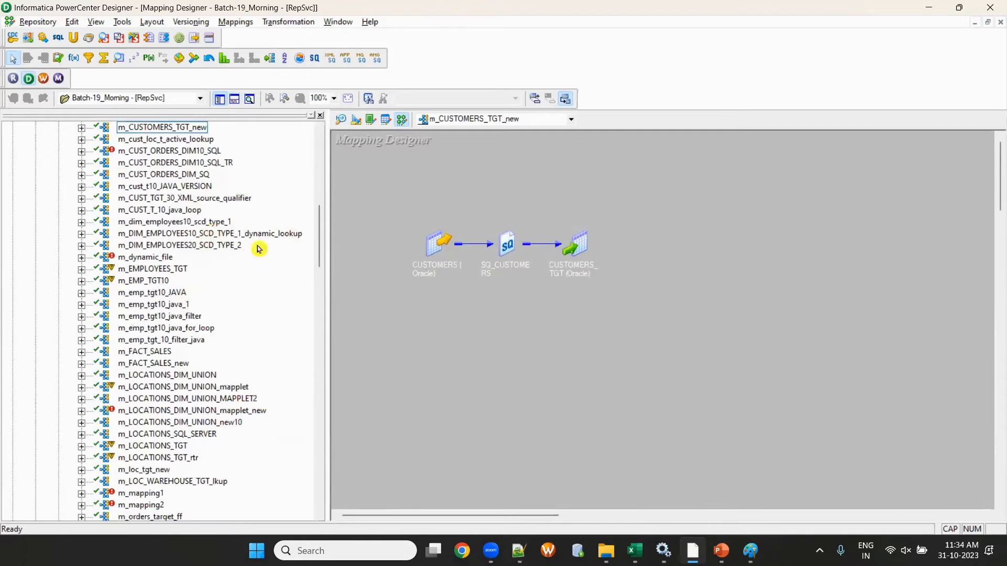
right_click(226, 237)
click(262, 275)
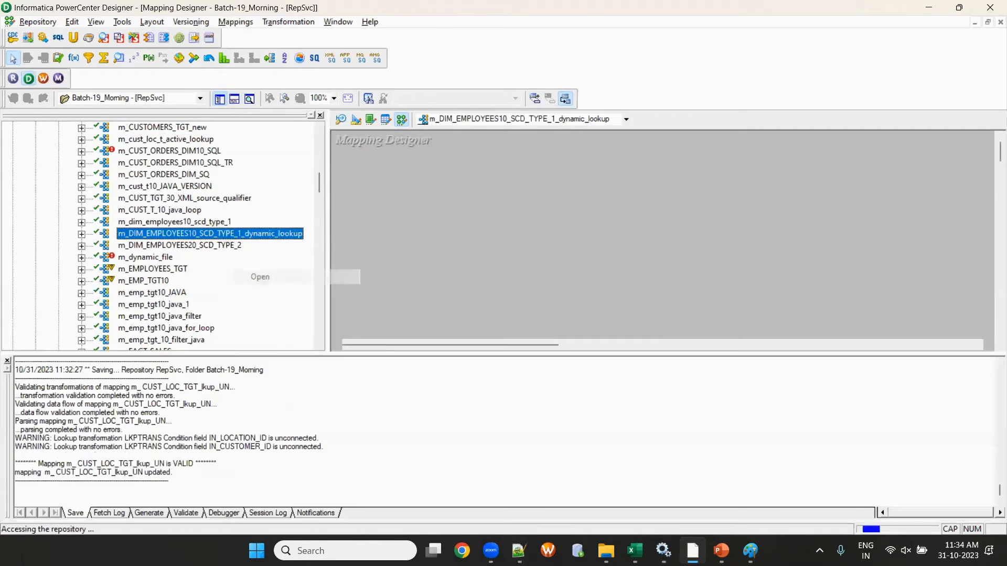
click(220, 99)
click(234, 99)
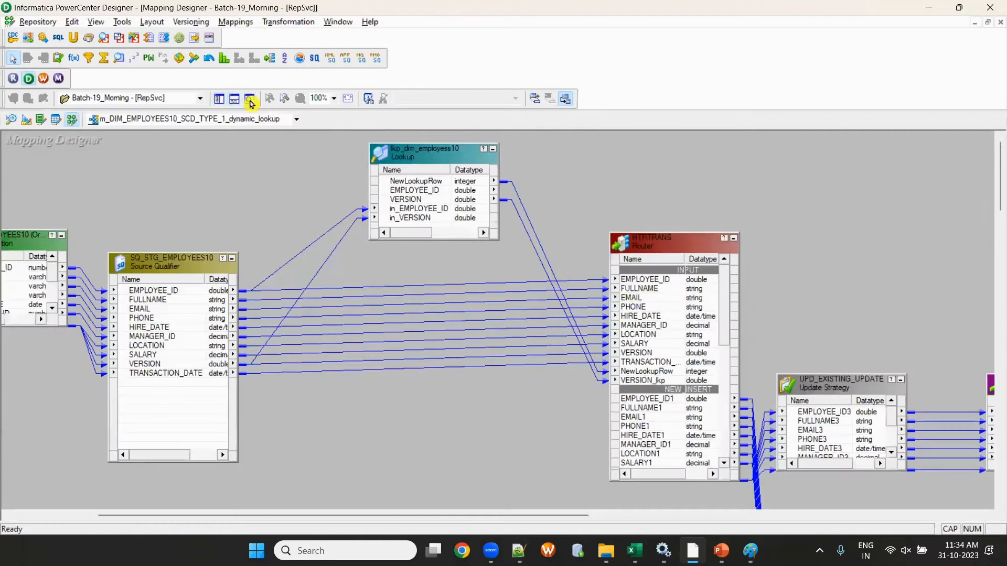
Step: Shift the employee lookup slightly and highlight its NewLookupRow and VERSION ports to examine what it outputs to the router
click(422, 206)
click(399, 187)
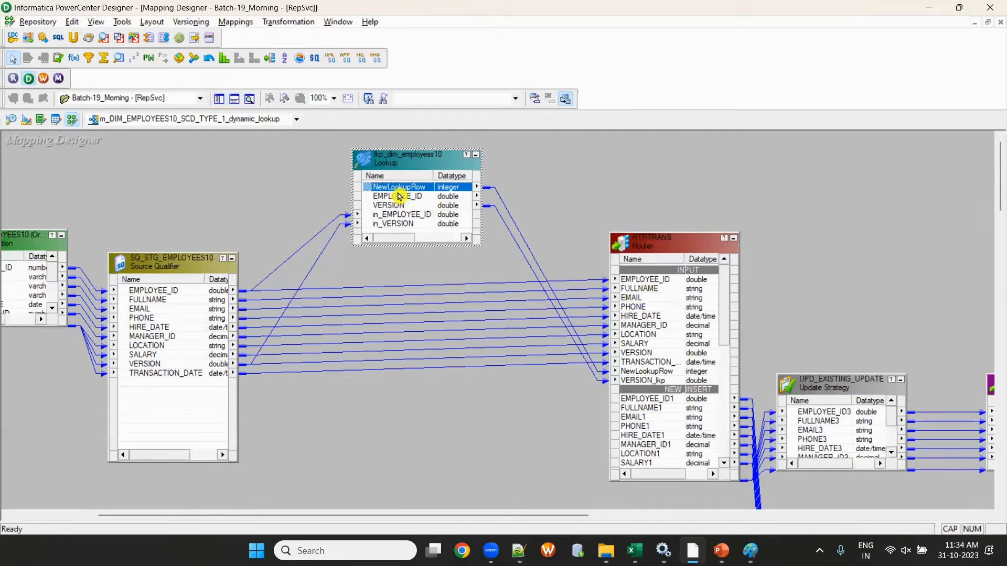
ctrl+click(401, 207)
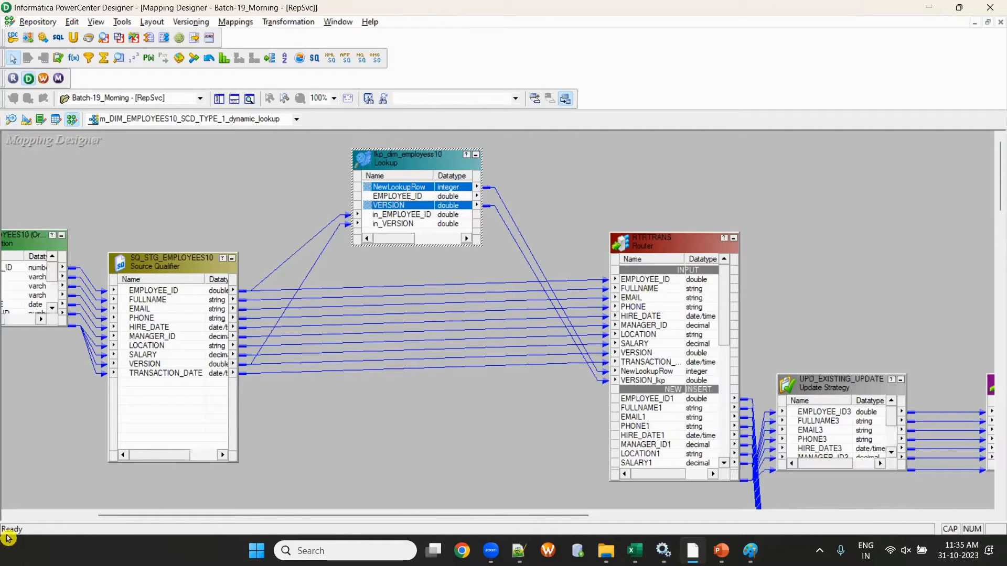
click(394, 397)
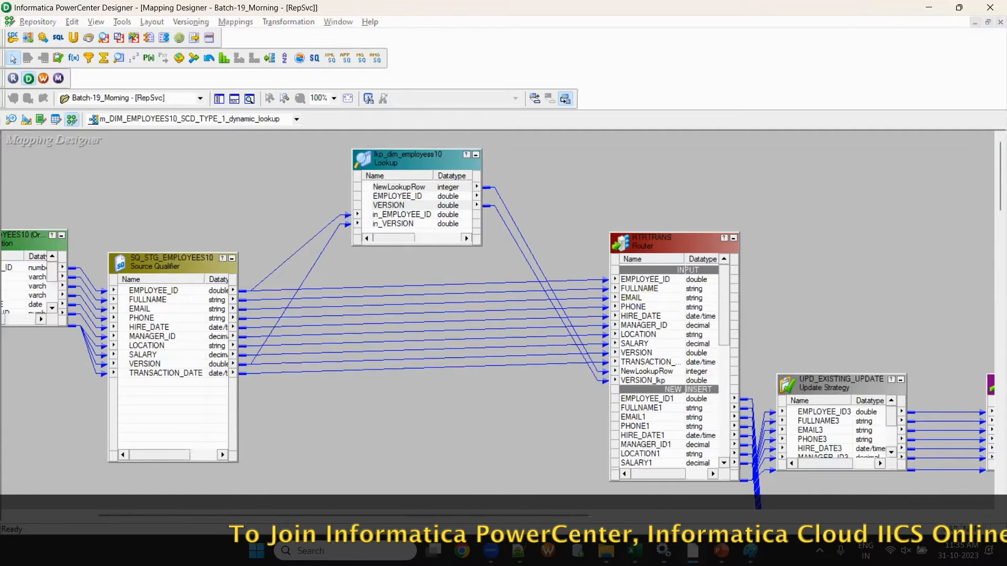
Step: Switch to the Excel workbook, list SIMPLE, COMPLEX and MOST COMPLEX in C3:C5 of a new sheet, and fit column C
click(634, 550)
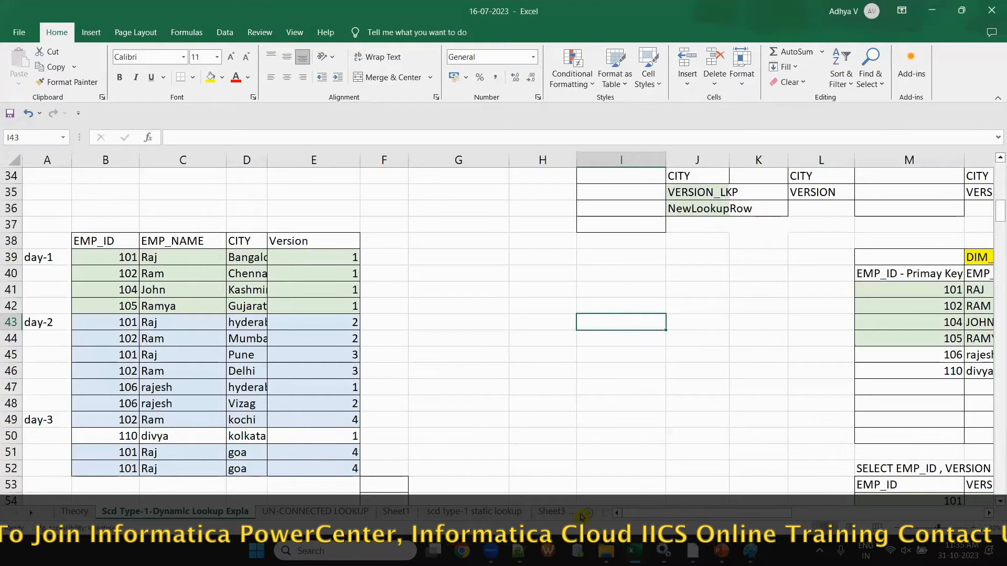
scroll(353, 376, up, 4)
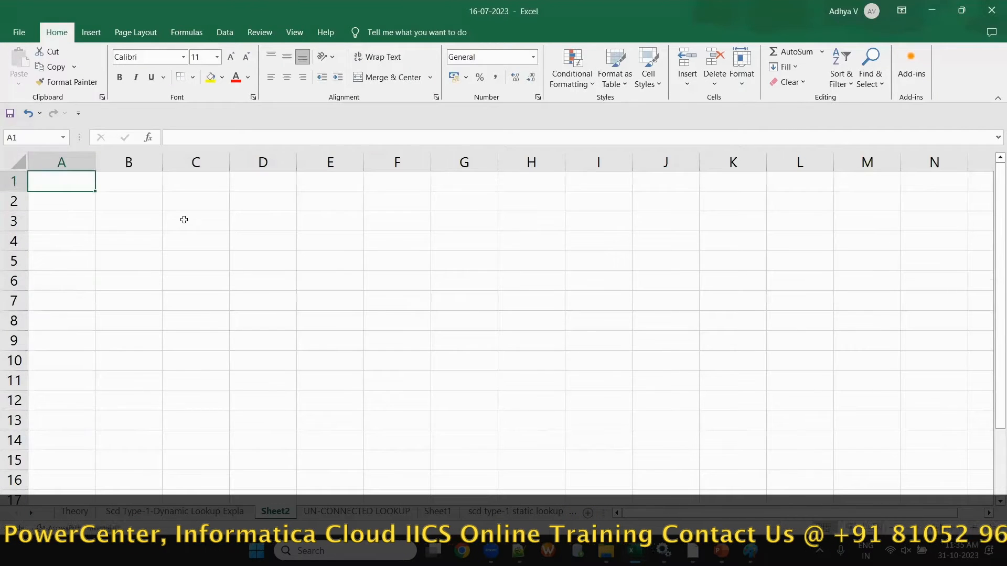
click(201, 223)
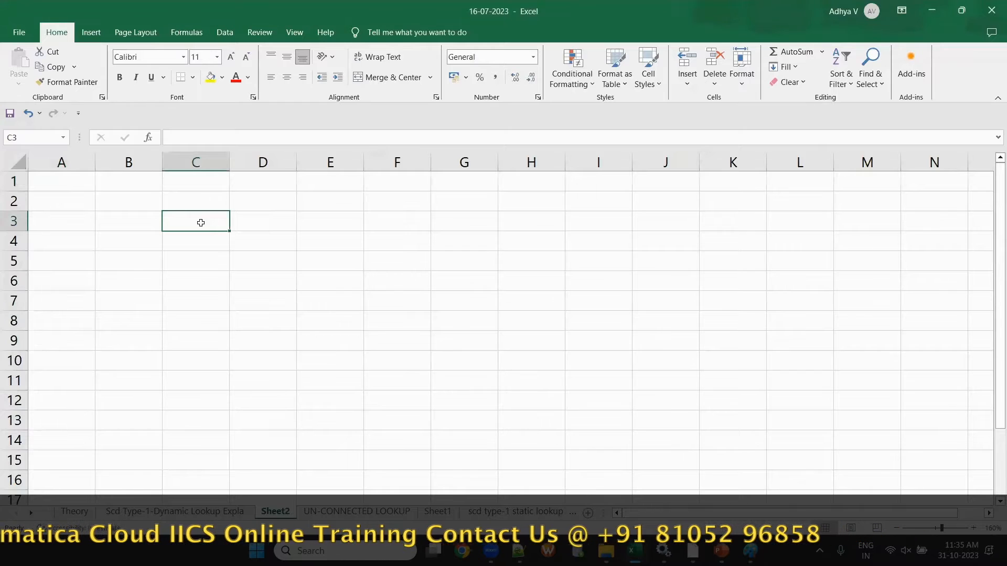
text(SIMPLE)
key(Return)
text(COMPLEX)
key(Return)
text(MOST COMPLEX)
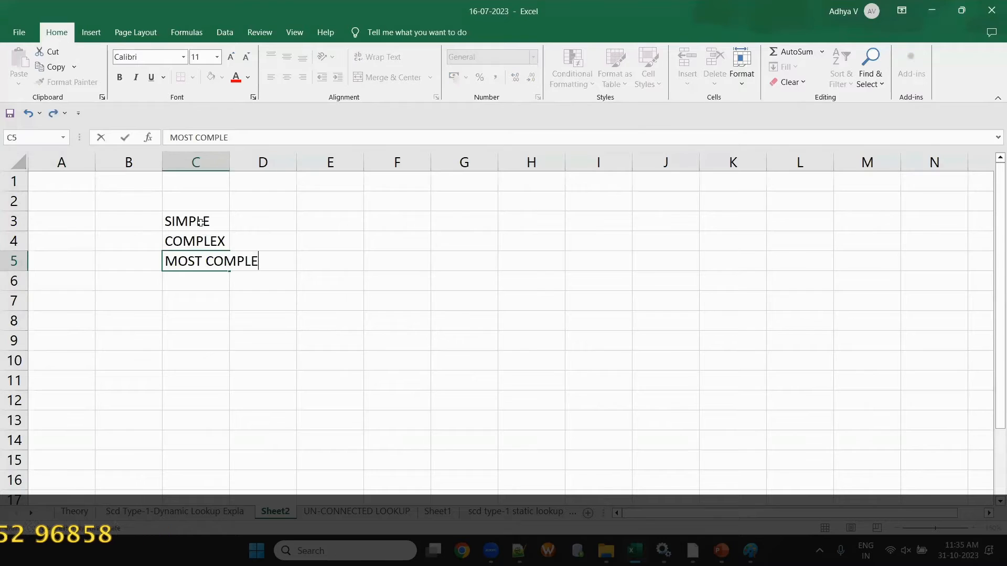
click(259, 300)
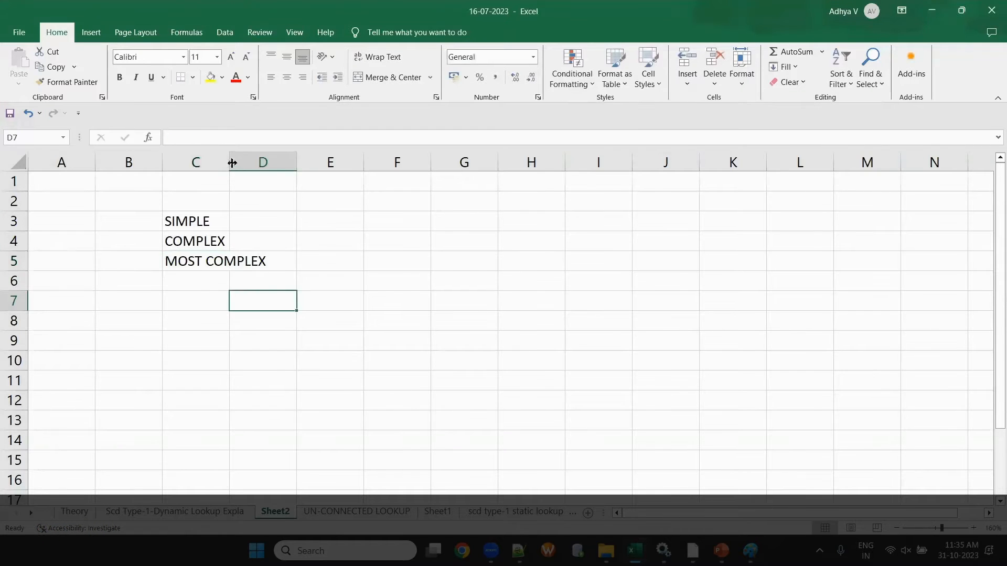
double_click(229, 162)
Step: Append PRJ to the three labels in C3:C5 and fit column C to its contents
double_click(242, 220)
text(PRJ)
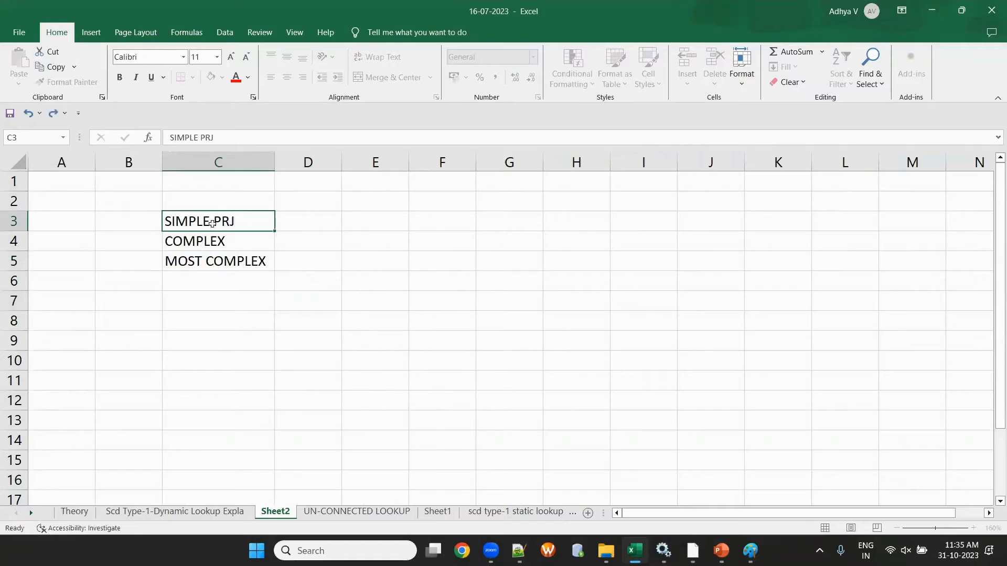
key(Tab)
double_click(214, 221)
key(Return)
double_click(242, 241)
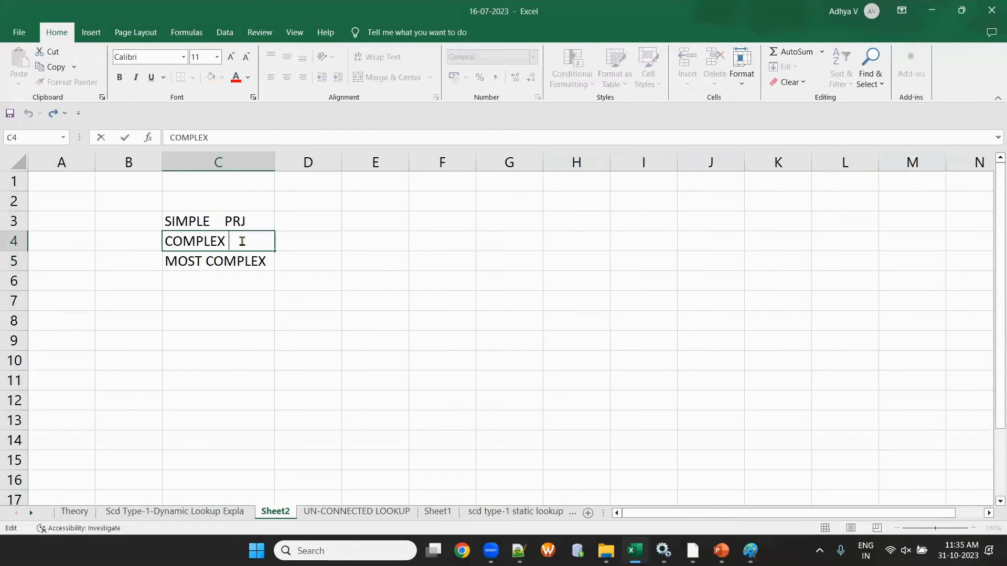
text(PRJ)
click(269, 261)
text(PR)
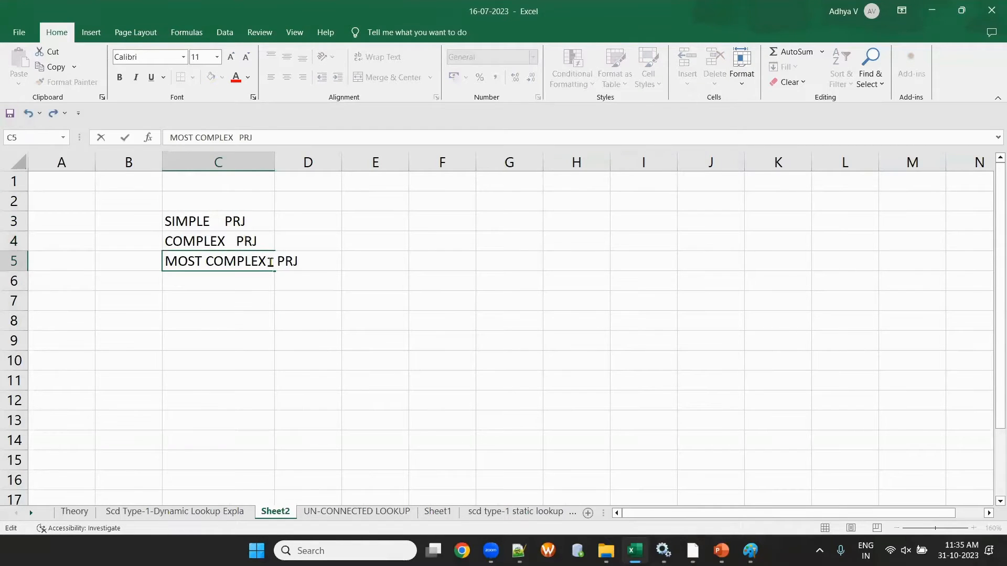
double_click(274, 162)
click(273, 158)
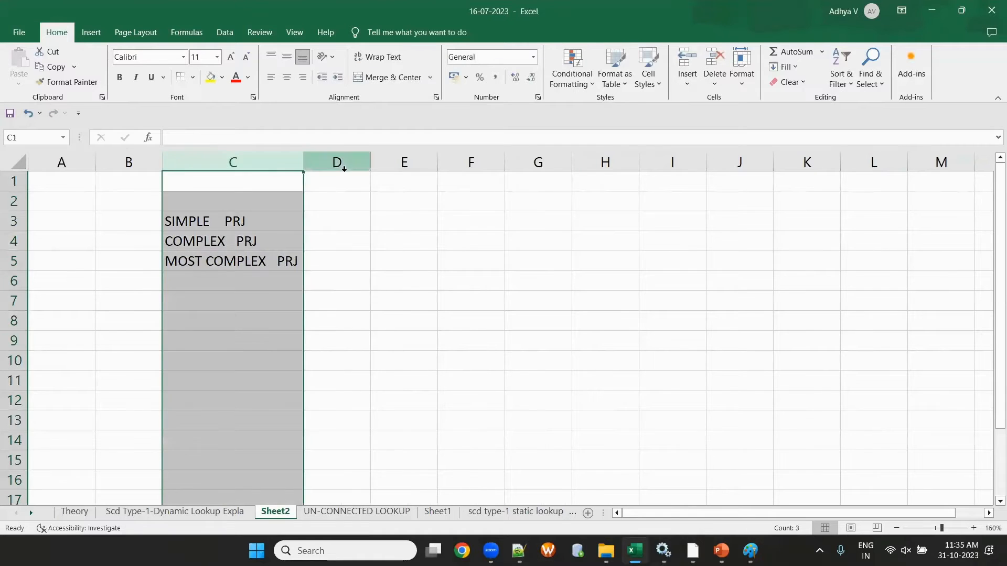
Step: Enter 12.5 in cell D1 and 7 PROJECT in cell F1
click(345, 175)
text(12.5)
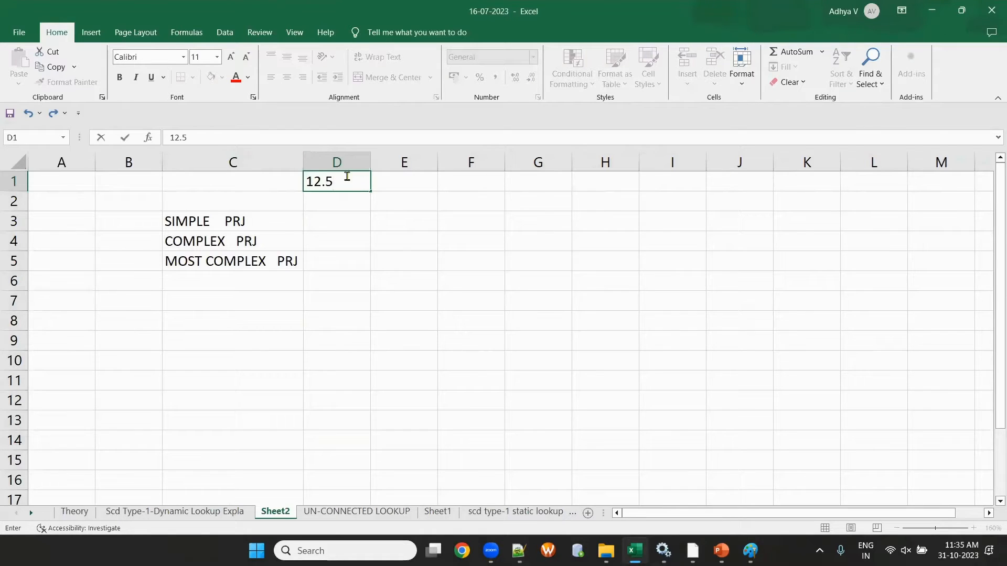
key(Tab)
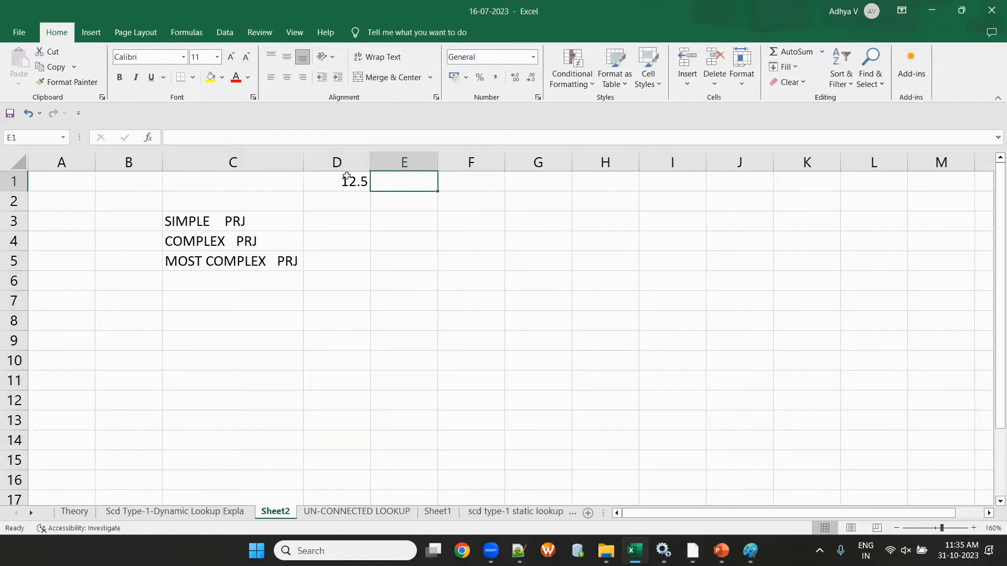
key(Tab)
text(7 PROJECT)
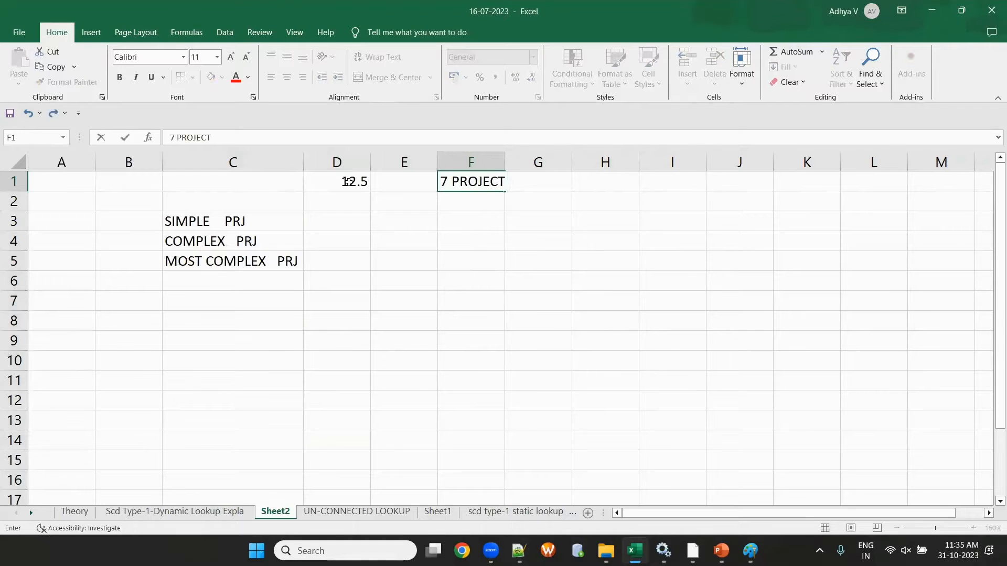
click(348, 182)
Step: Enter 5 COMPANIES in cell A1
click(58, 183)
text(5 COMPANIES)
key(BackSpace)
key(BackSpace)
key(BackSpace)
text(IES)
click(97, 373)
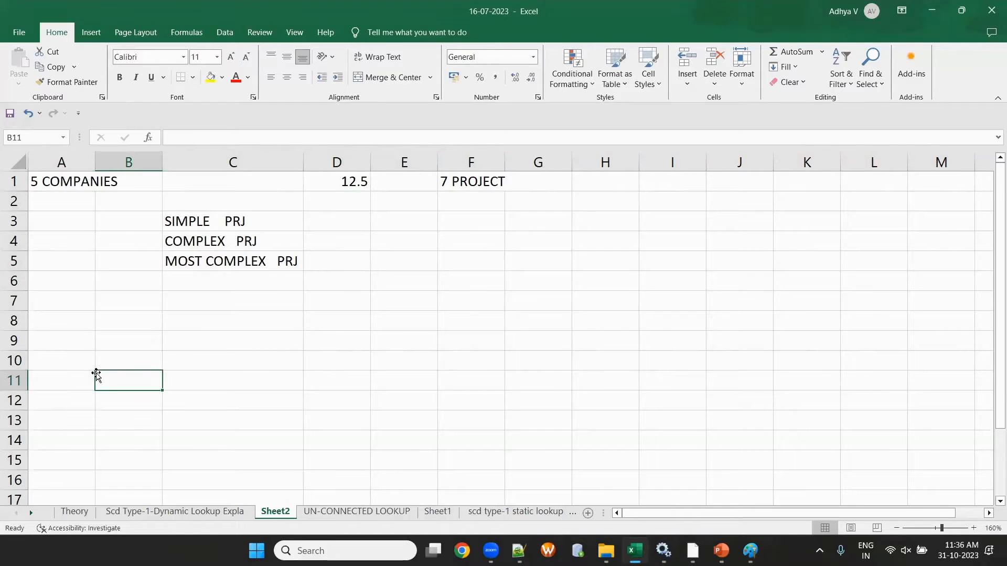
click(66, 179)
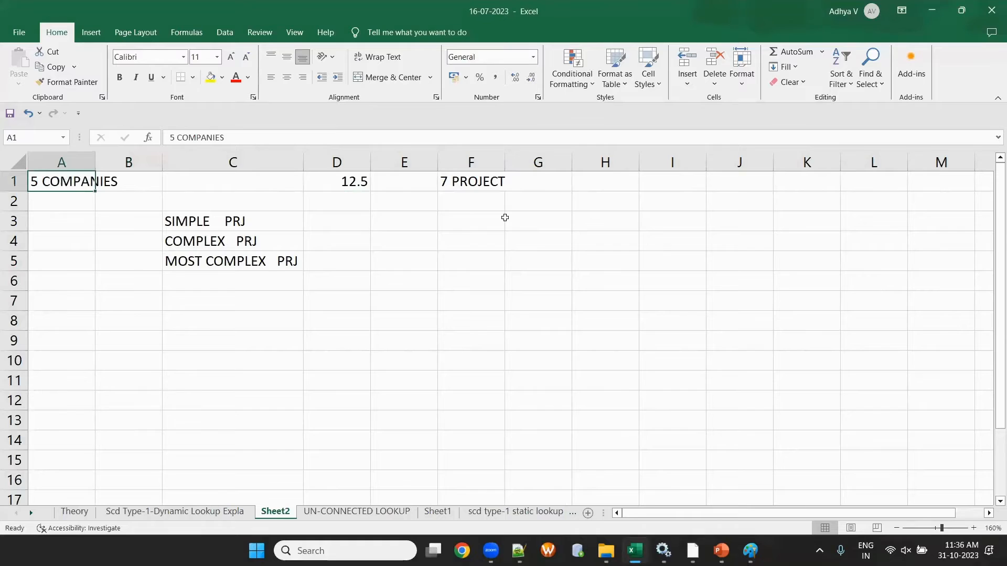
Step: Correct the text in cell F1 to 7 PROJECTS
click(454, 191)
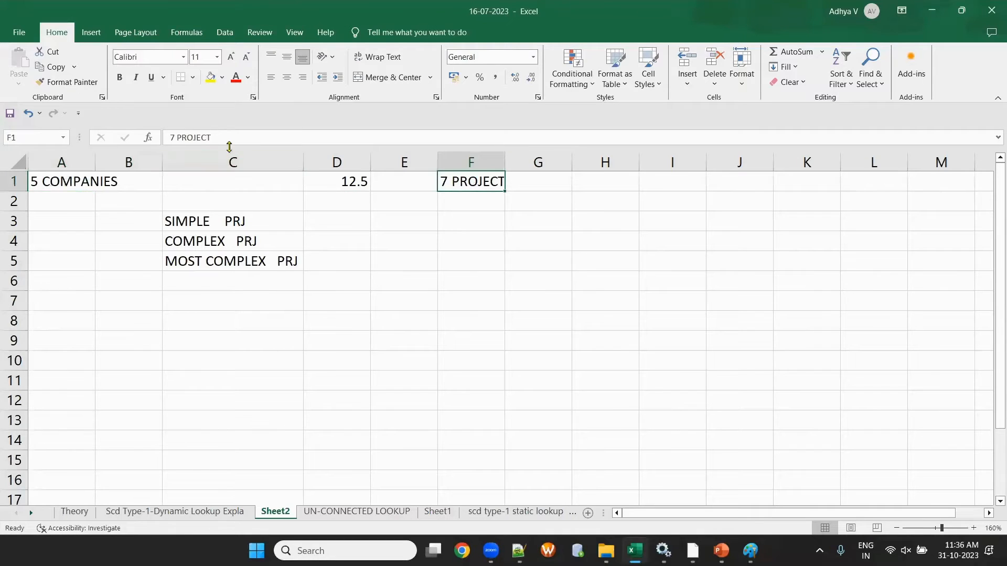
text(S)
key(Escape)
click(239, 139)
text(SS)
click(424, 414)
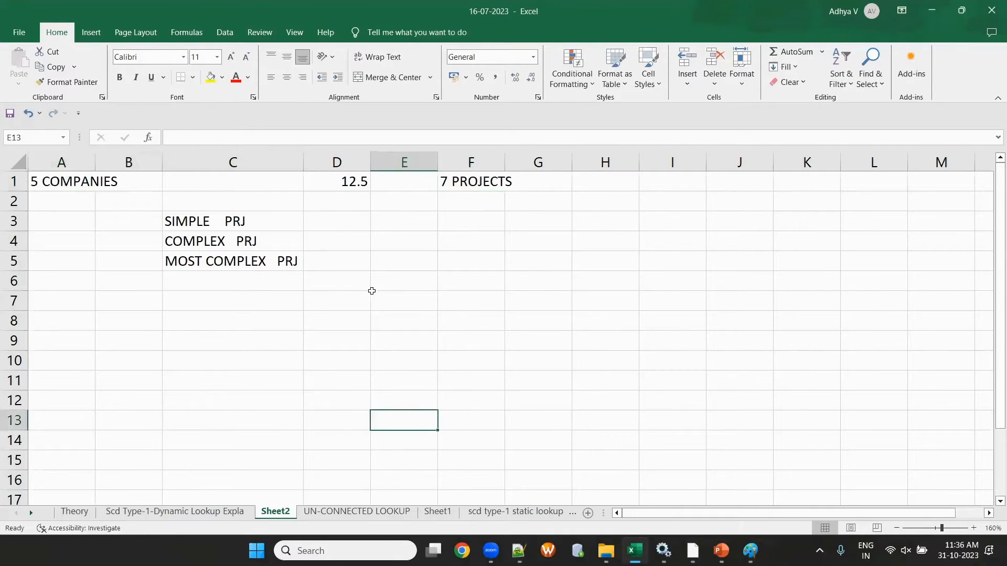
Step: Enter the project counts 5, 1 and 1 in cells D3:D5 beside the simple, complex and most complex labels
click(337, 219)
text(5)
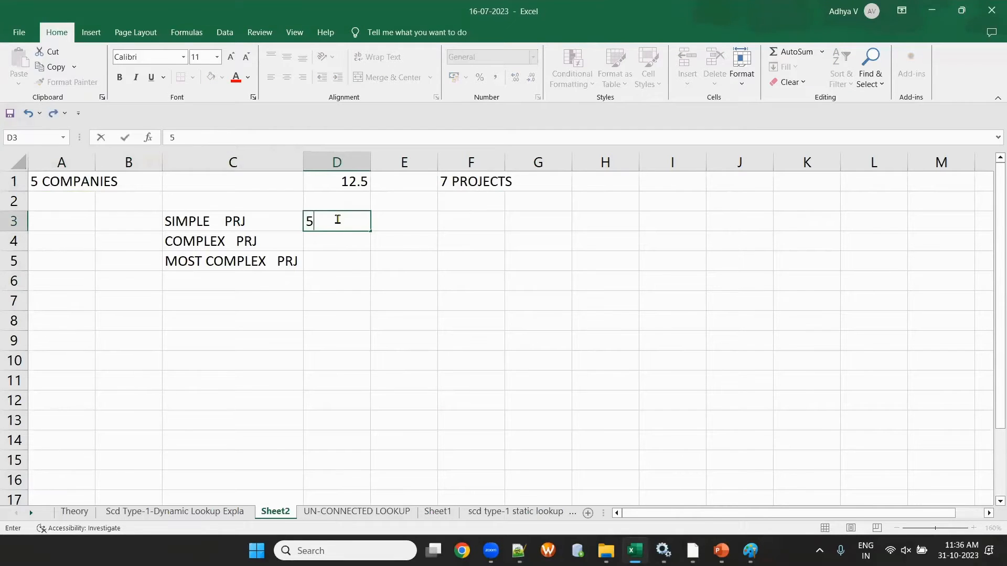
key(Return)
text(1)
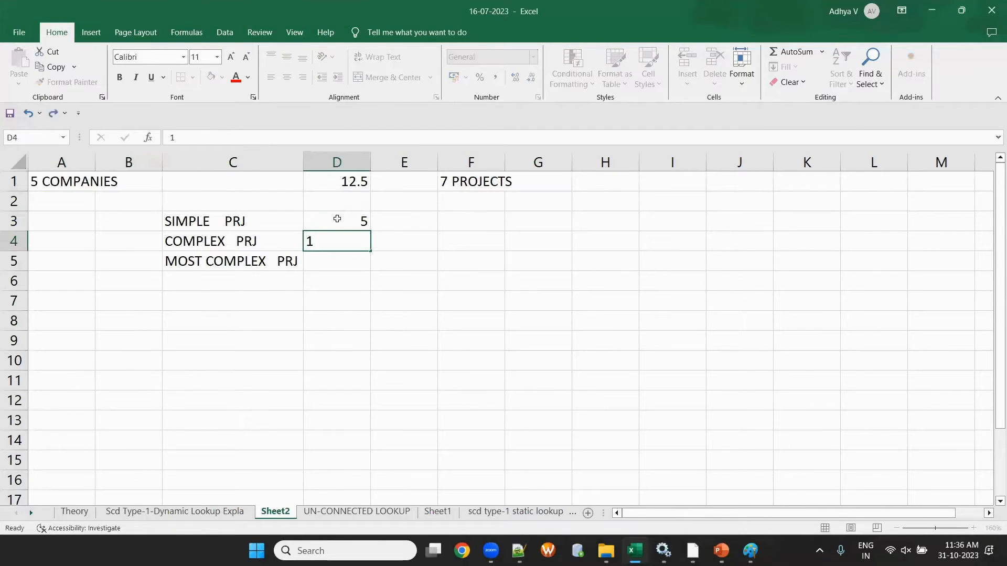
key(Return)
text(1)
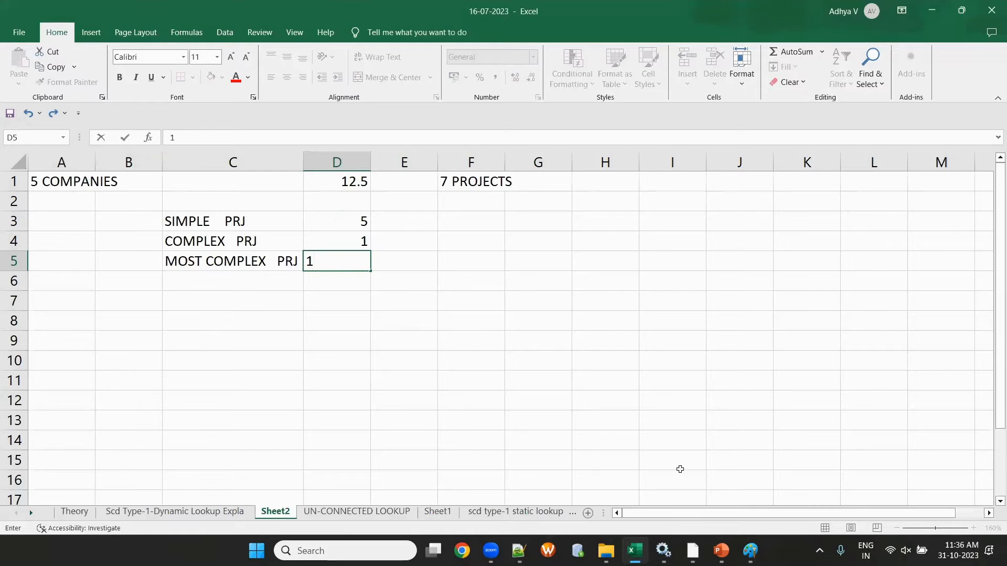
click(434, 375)
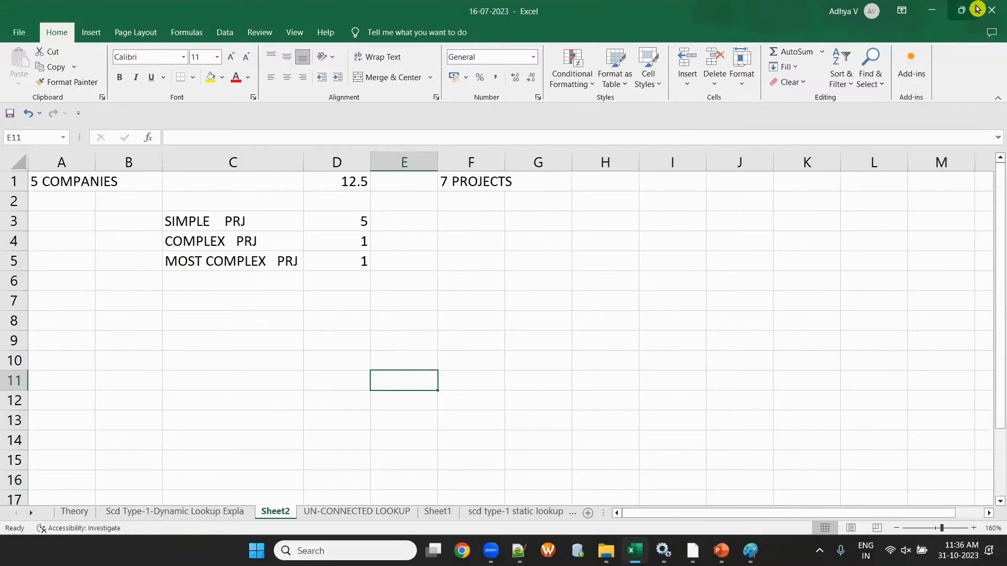
Step: Enter 5+ in cell C11 and UN-CONNECTED in cell E11
mouse_move(977, 9)
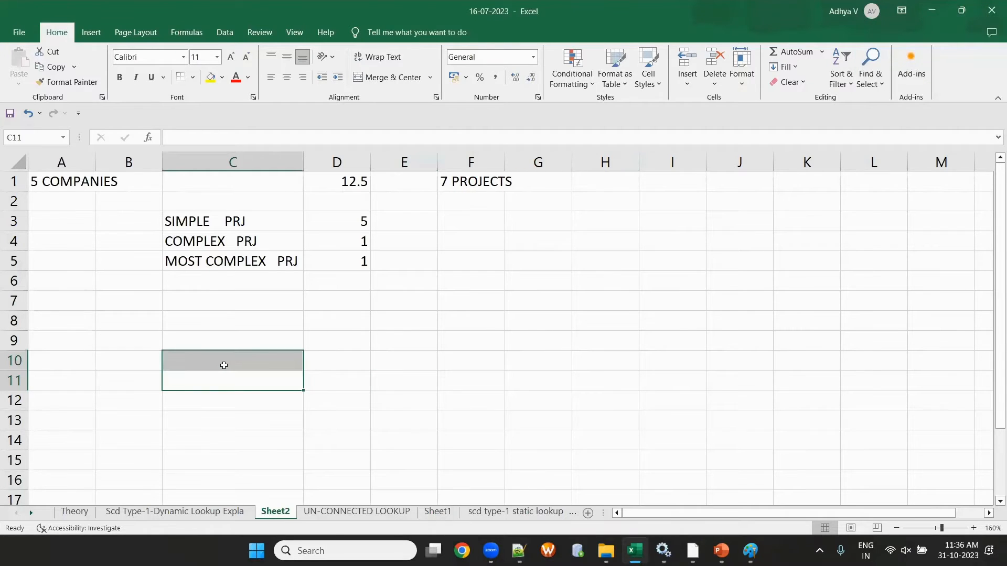
text(5+)
key(Return)
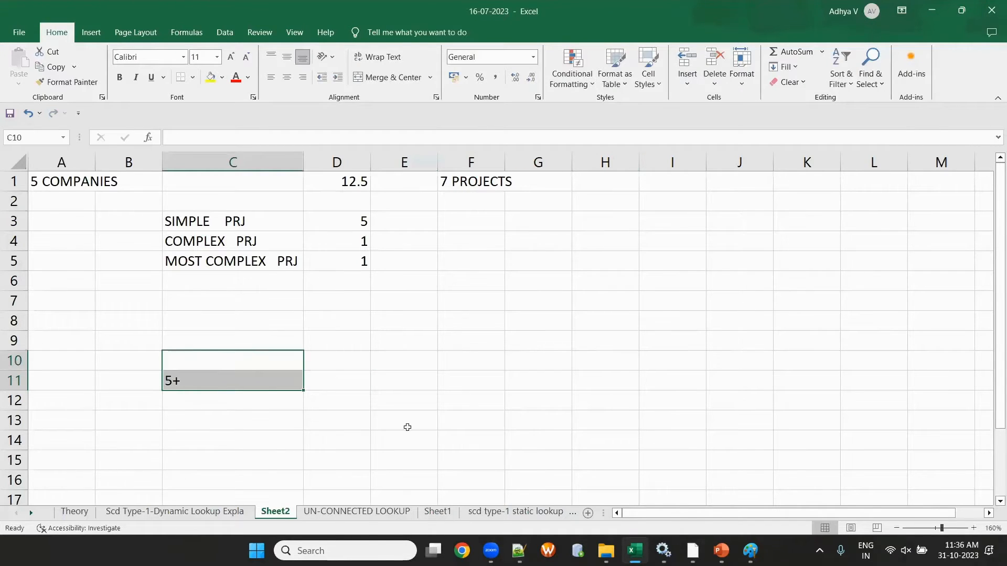
click(392, 384)
text(UN)
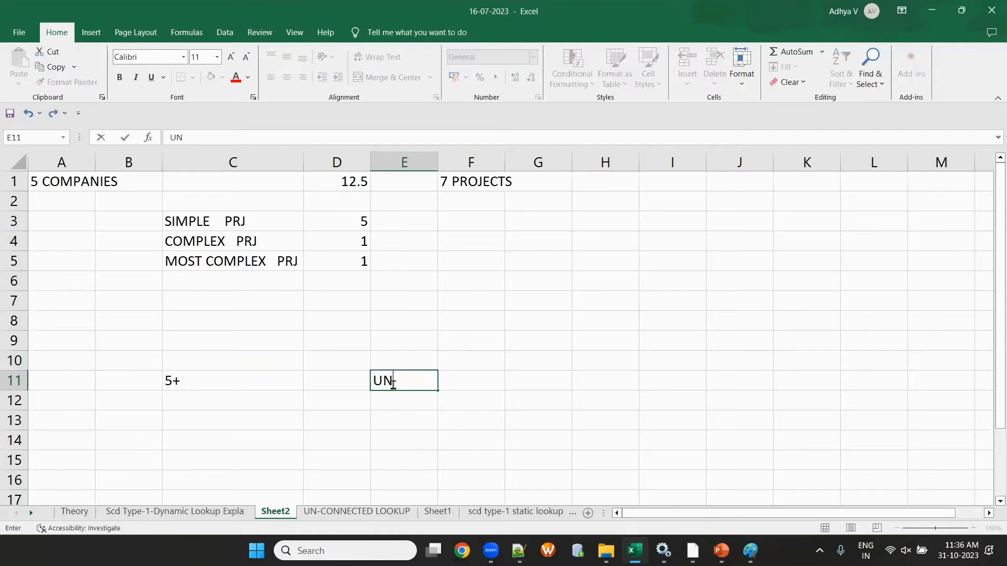
text(-CONNECTED)
key(Return)
Step: List DYNAMIC, MAPPLET, VERSIONING and SCD TYPE-2 in cells E12:E15 below UN-CONNECTED
text(D)
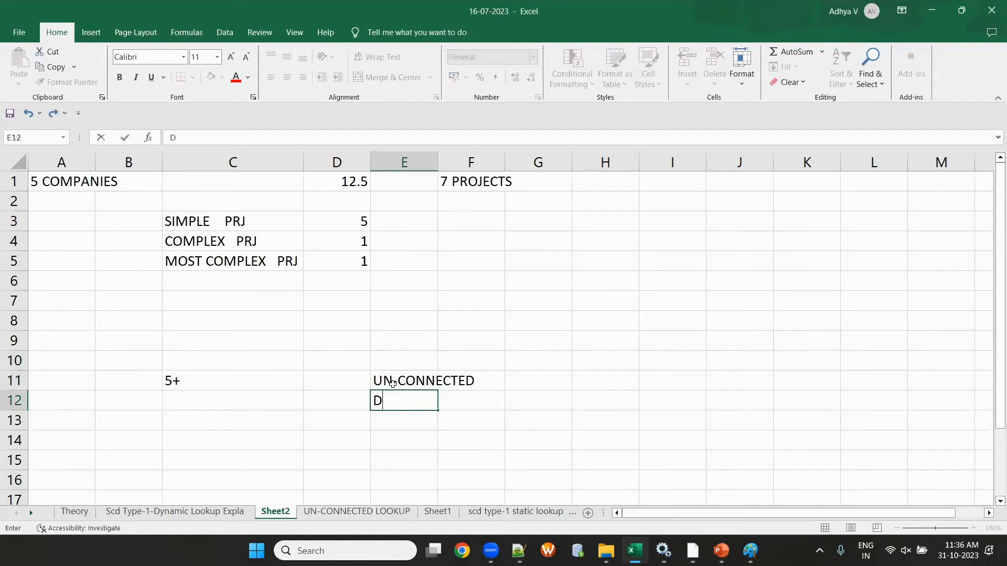
text(YNAMIC L)
key(BackSpace)
key(Return)
text(MAPPLET)
key(Return)
text(VERSIONING)
key(Return)
text(SCD TYPE-2)
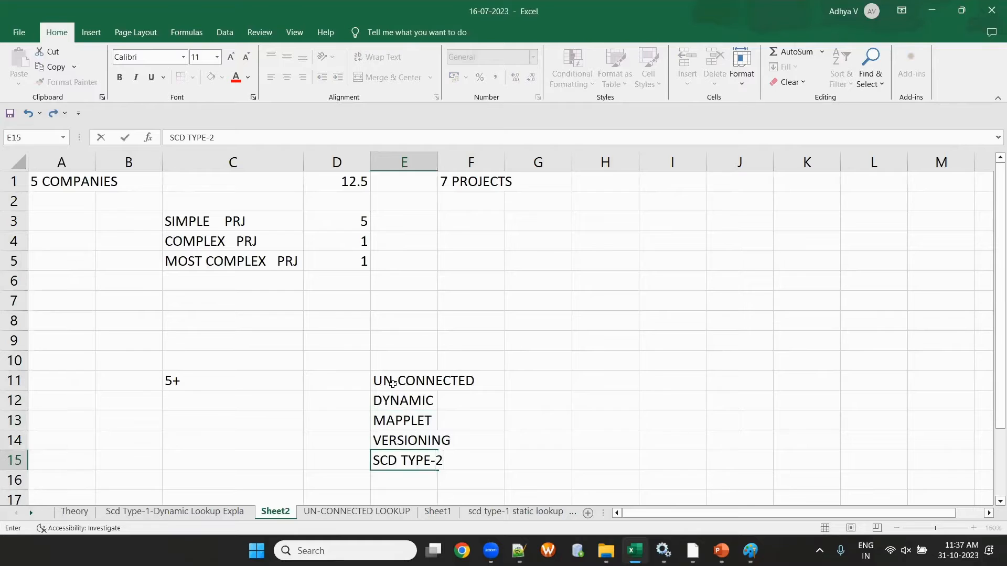
click(668, 382)
scroll(667, 381, down, 1)
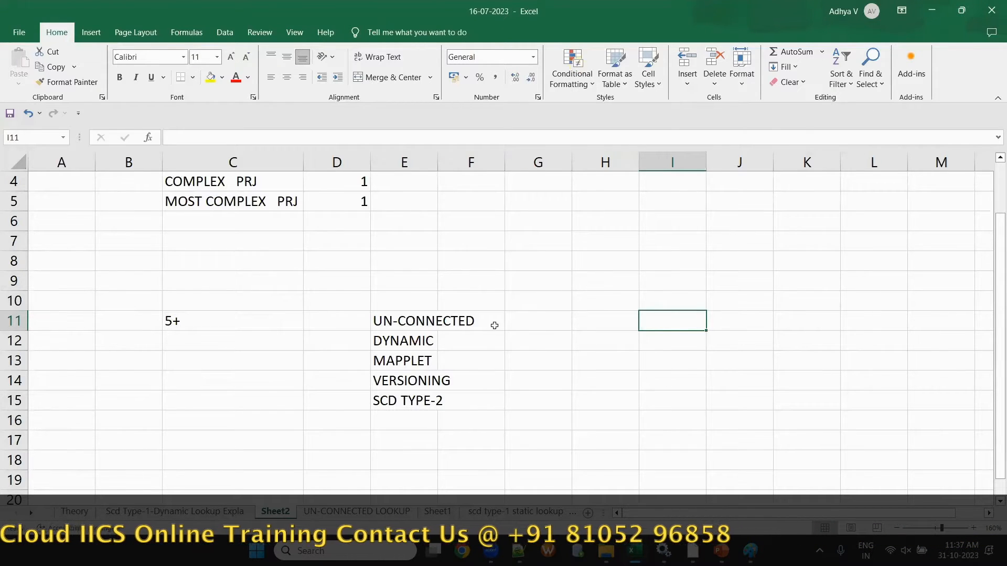
click(494, 326)
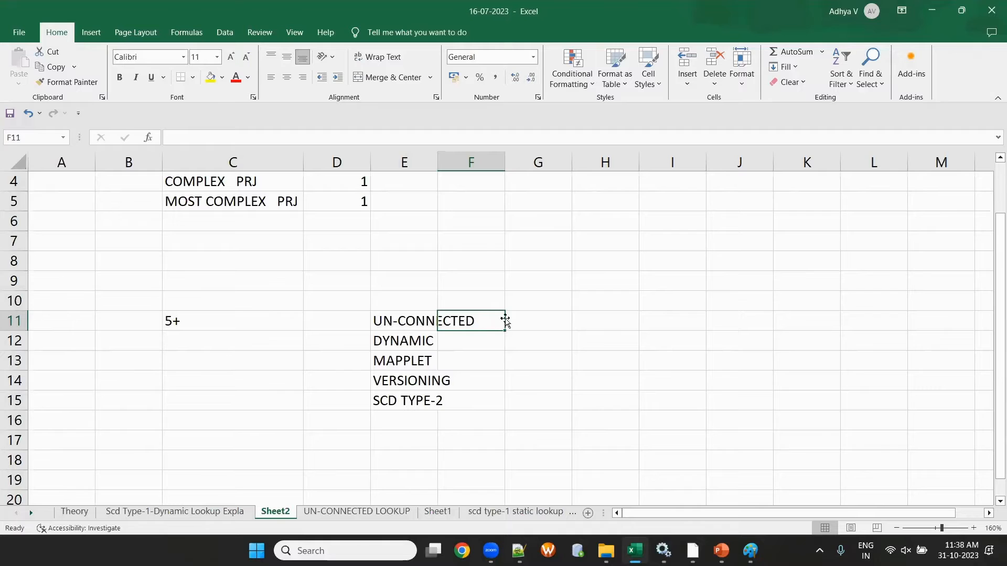
Step: Switch to Informatica PowerCenter Designer, show the repository navigator and collapse the Batch-20_Morning folder
click(692, 550)
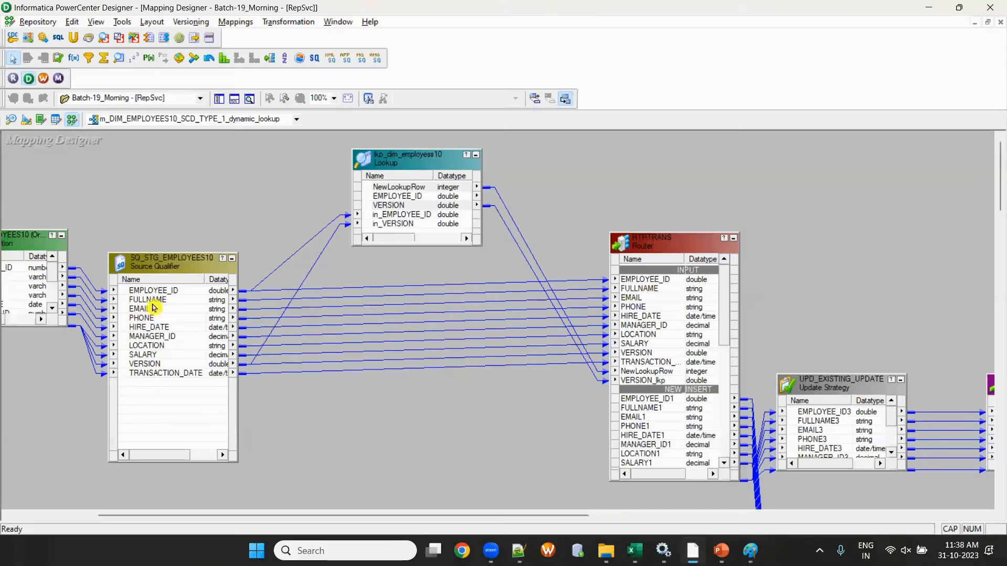
click(219, 100)
scroll(168, 383, down, 10)
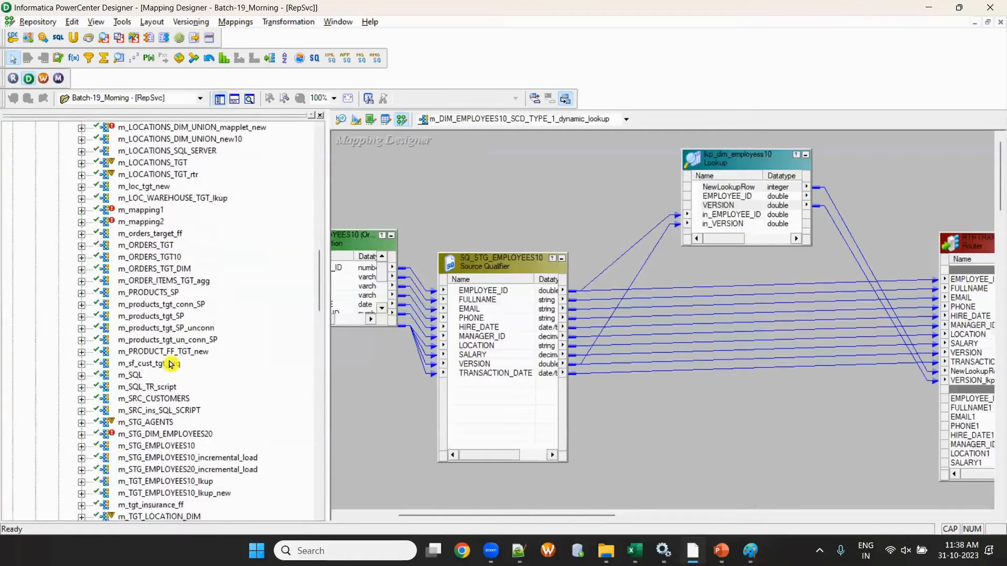
scroll(167, 391, down, 15)
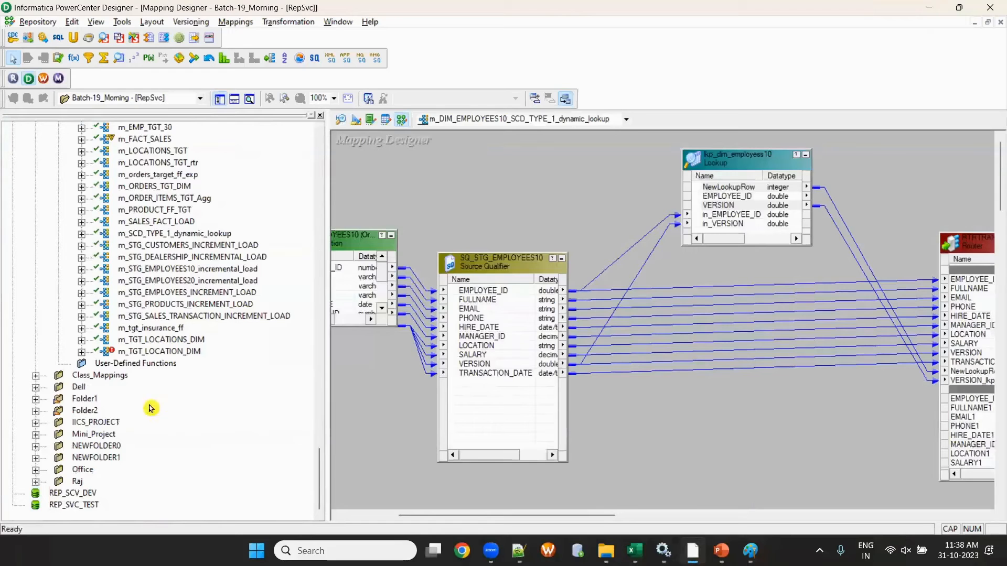
scroll(92, 464, up, 10)
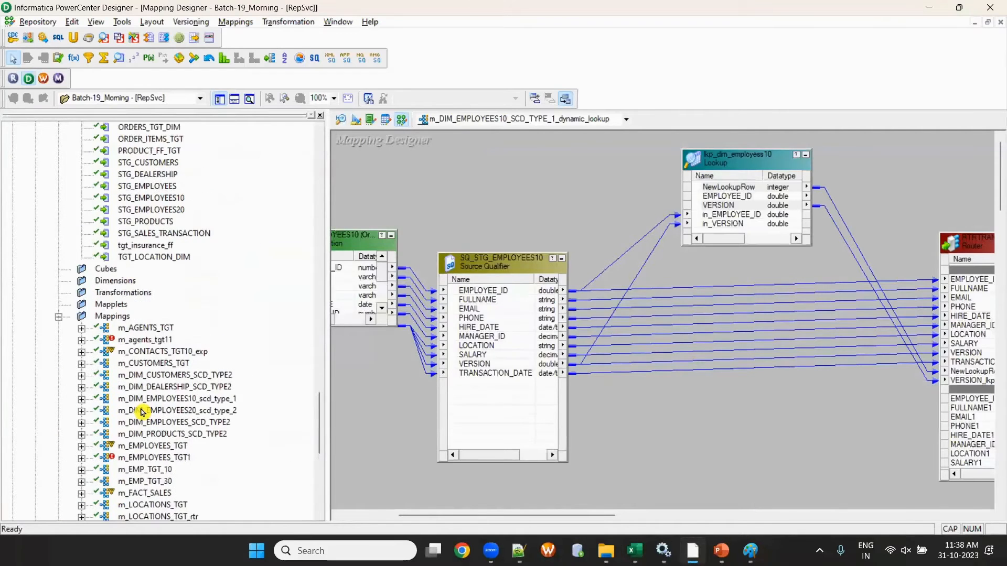
scroll(60, 323, up, 15)
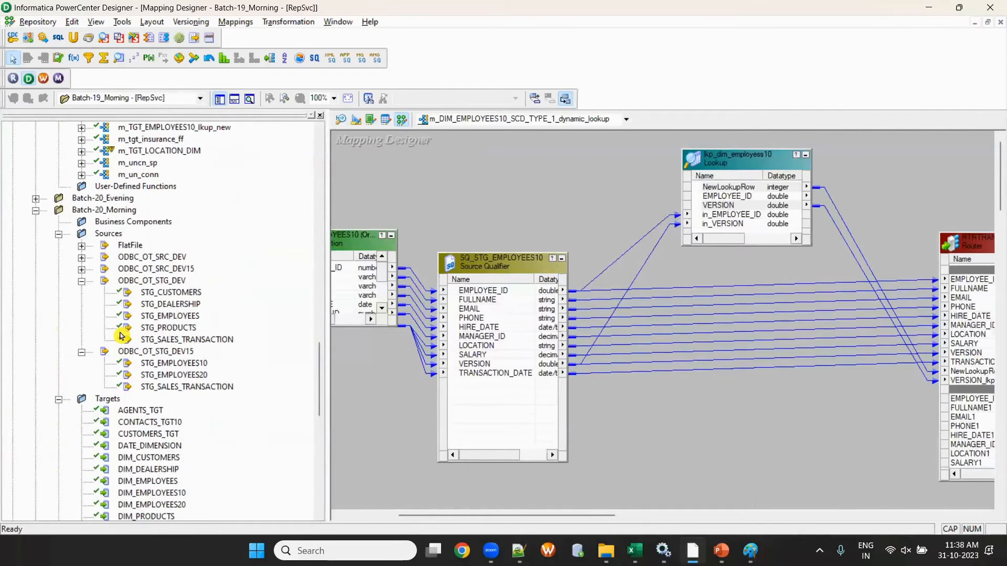
scroll(83, 294, up, 10)
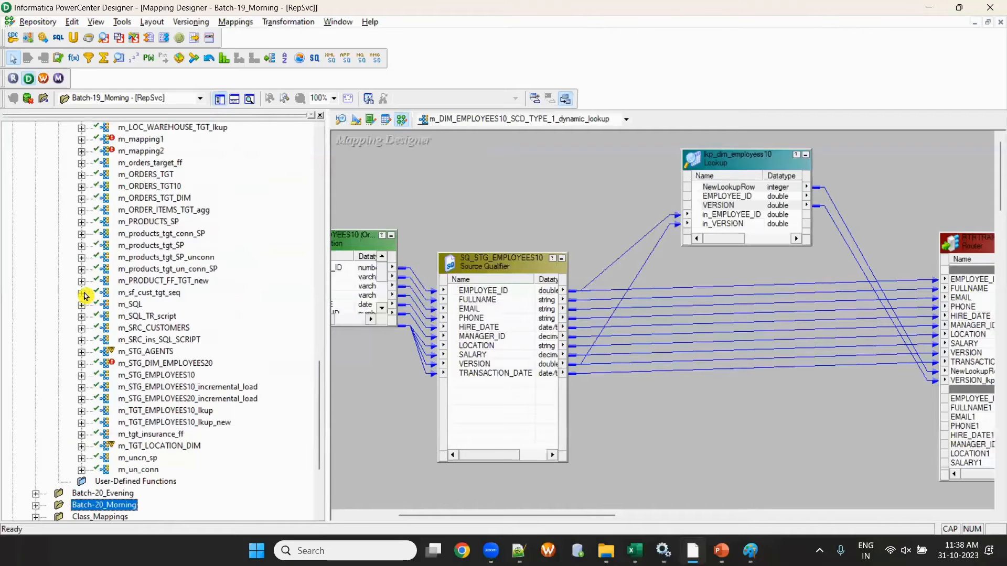
scroll(122, 355, up, 20)
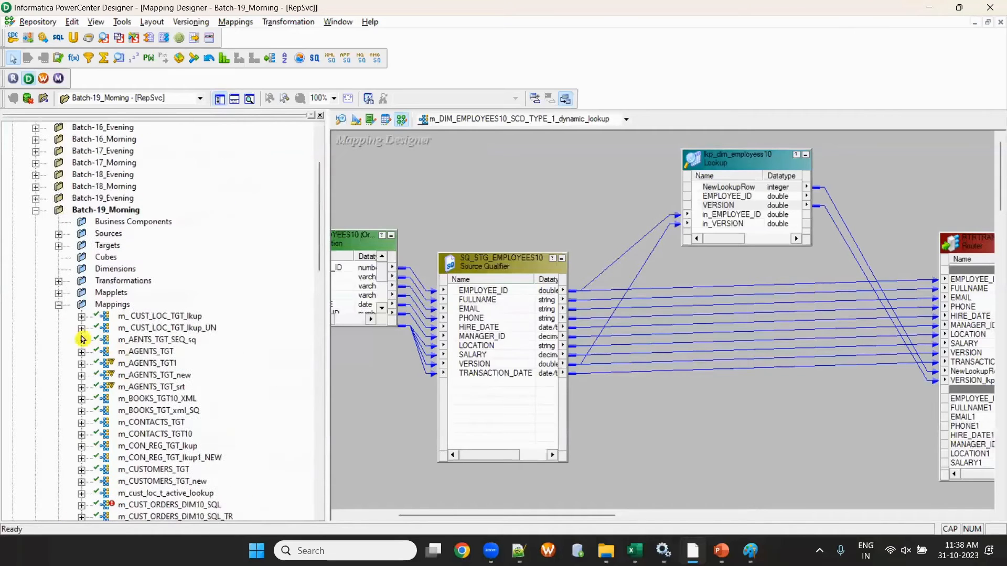
Step: Open the Office folder of the RepSvc repository and expand its list of mappings
click(37, 212)
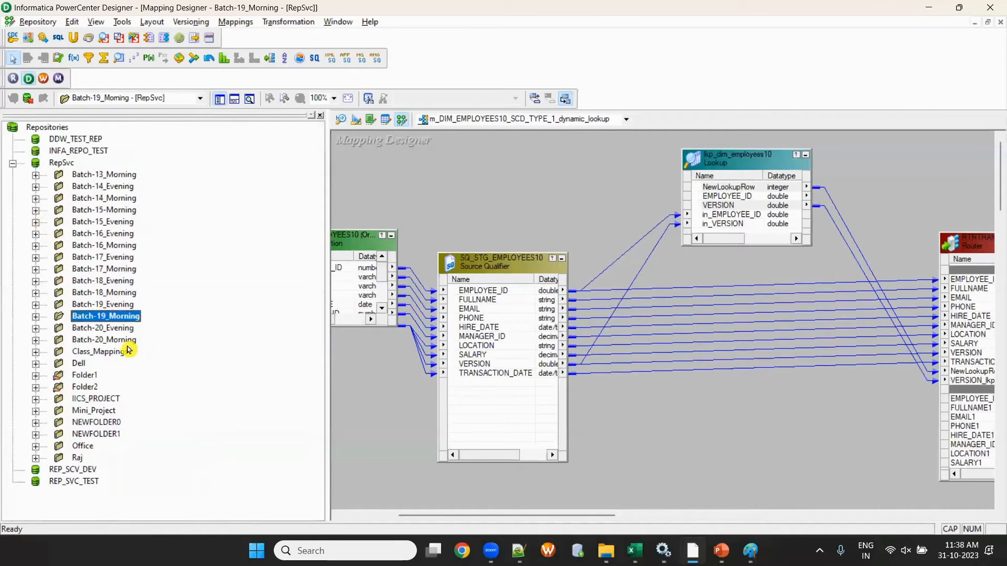
right_click(101, 400)
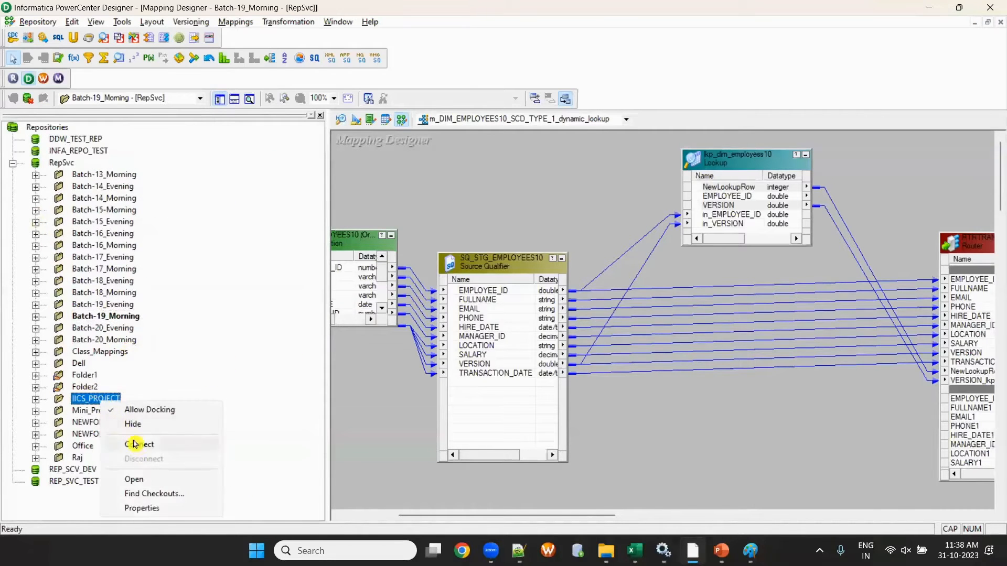
click(121, 443)
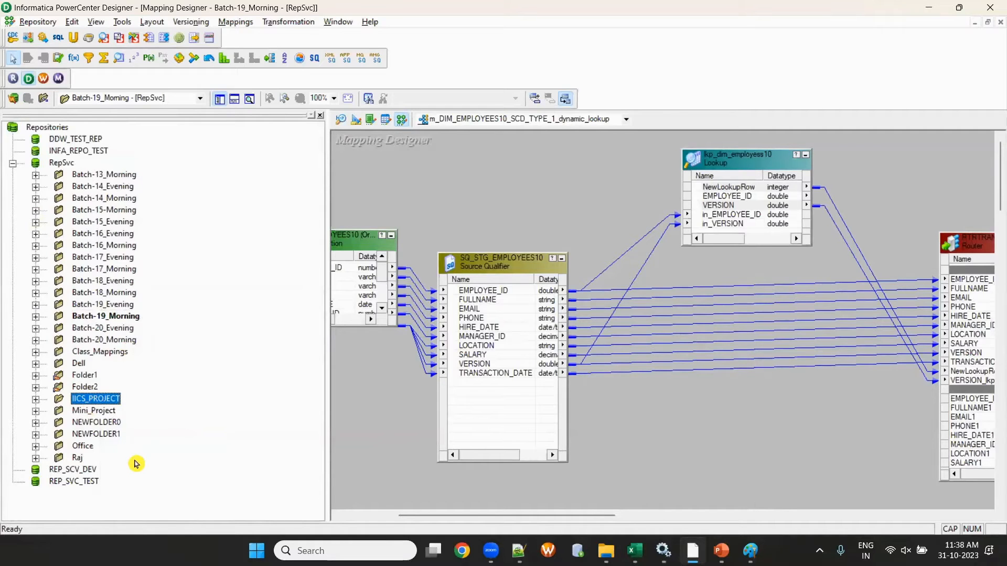
right_click(84, 446)
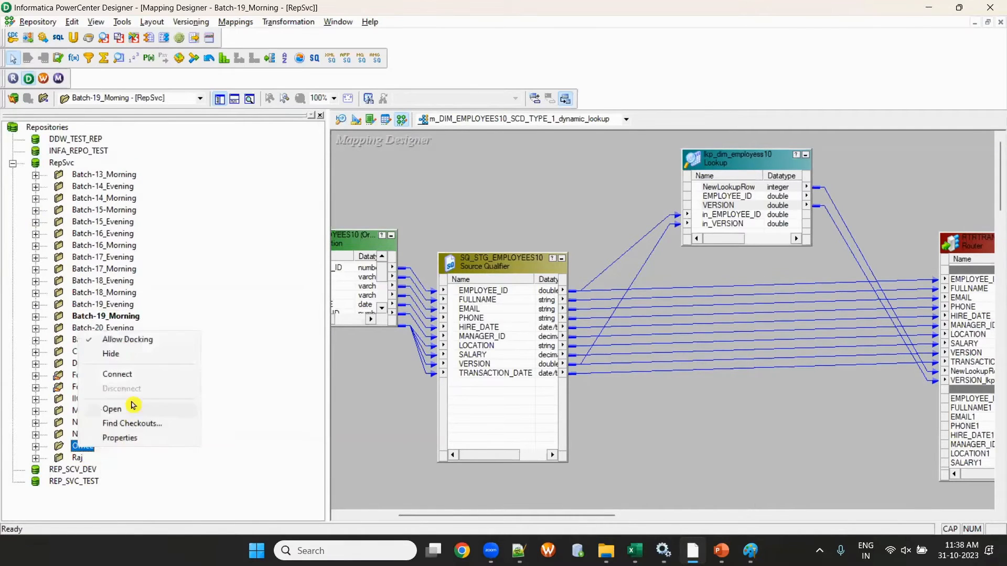
click(134, 413)
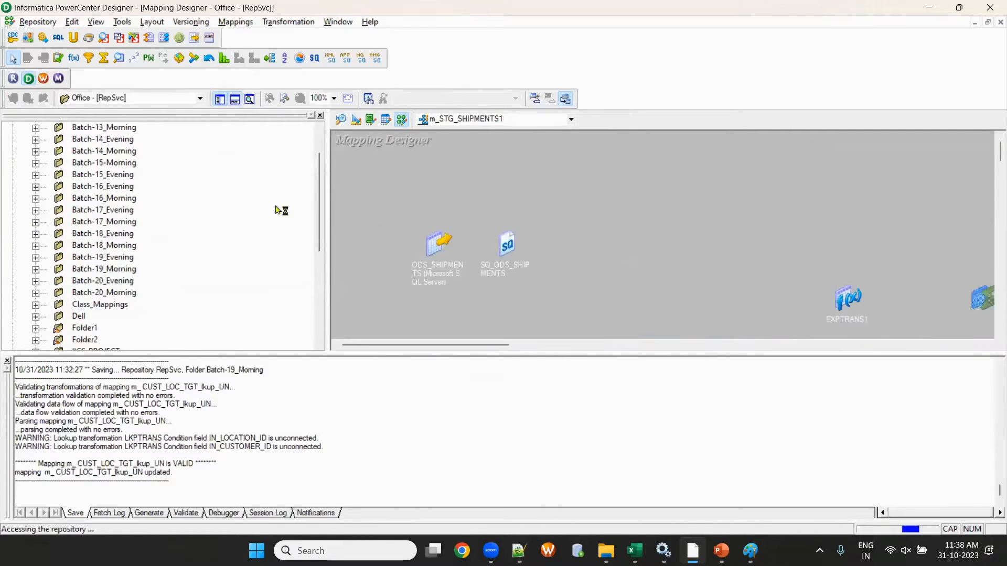
click(235, 100)
click(59, 493)
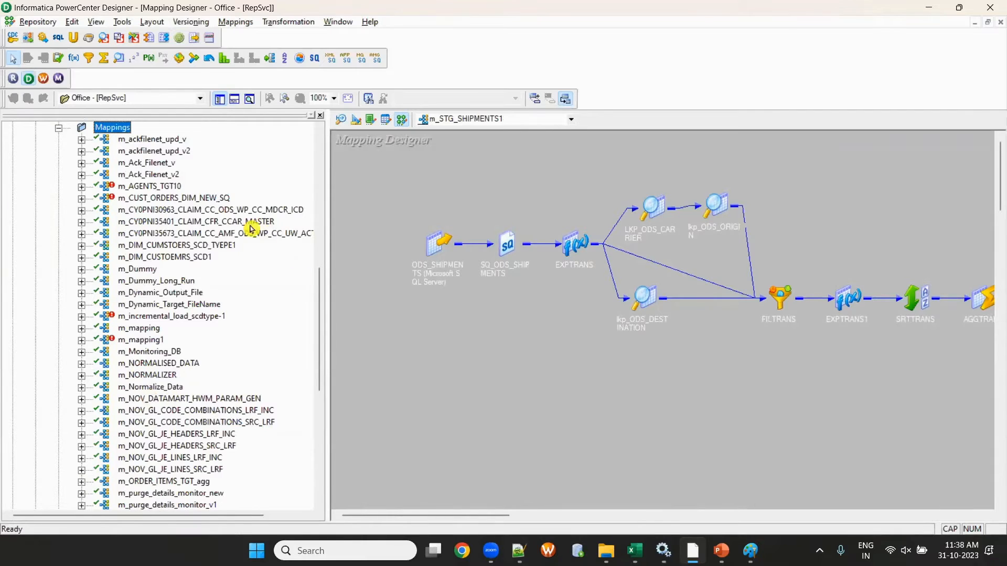
Step: Open the mapping m_CY0PNI35401_CLAIM_CFR_CCAR_MASTER, arrange all its objects as icons, and enlarge the workspace
right_click(224, 222)
click(259, 274)
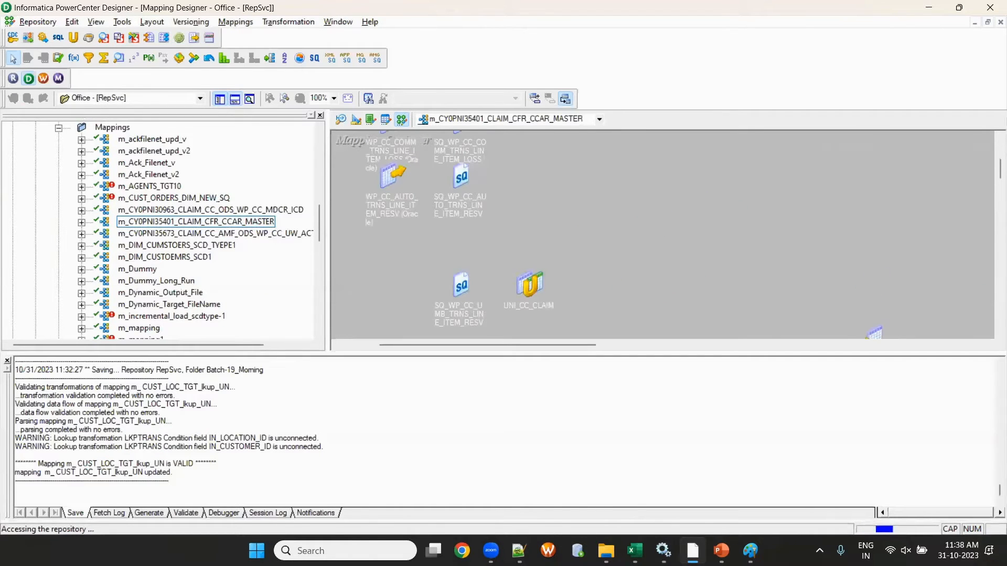
right_click(694, 152)
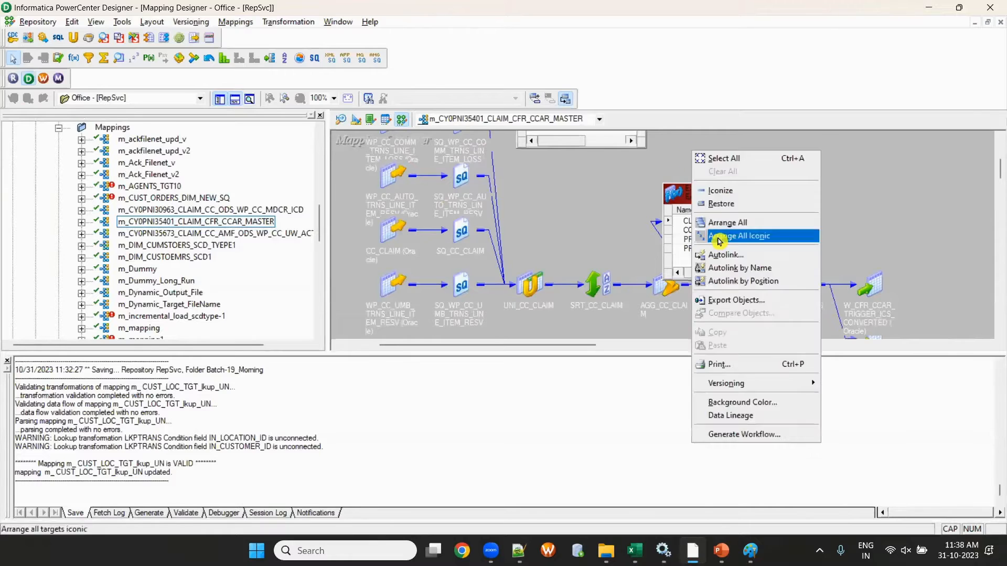
click(719, 237)
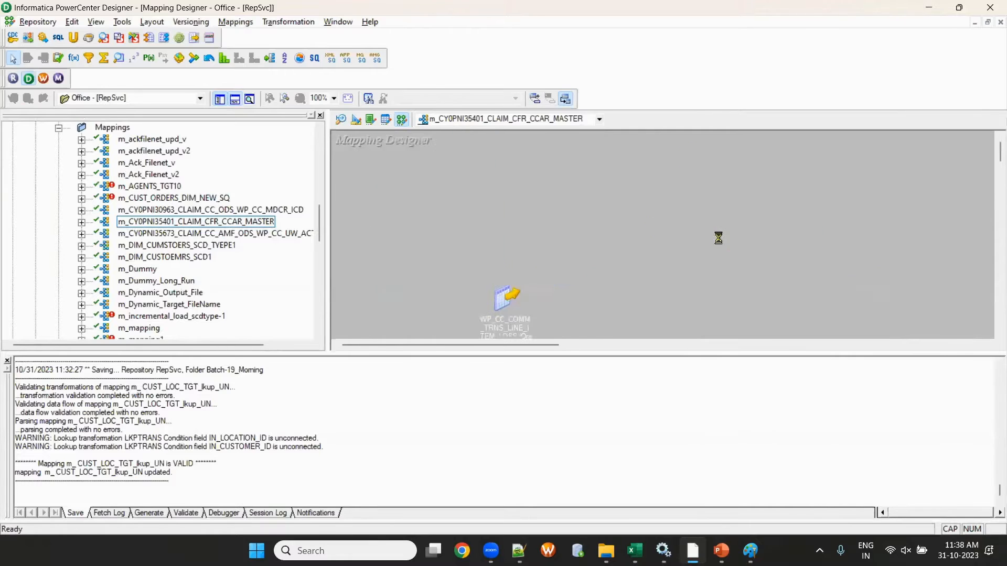
click(220, 100)
click(235, 98)
Step: Examine the mapping's separate pipelines, selecting the whole WC_CLAIM flow from source to target
scroll(553, 325, down, 3)
scroll(553, 325, up, 3)
scroll(553, 325, down, 3)
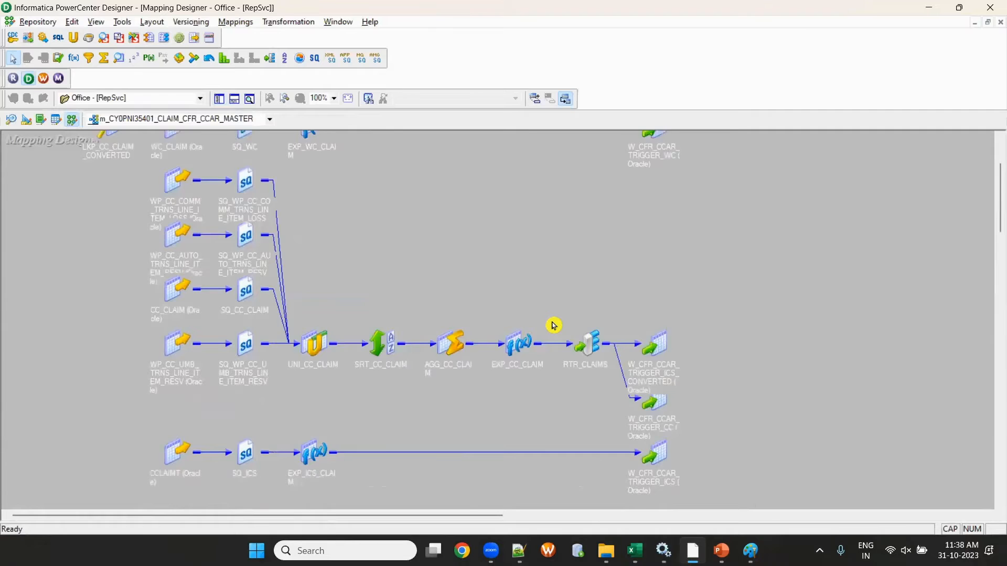
scroll(553, 325, up, 3)
drag(165, 207, 671, 199)
scroll(587, 321, down, 2)
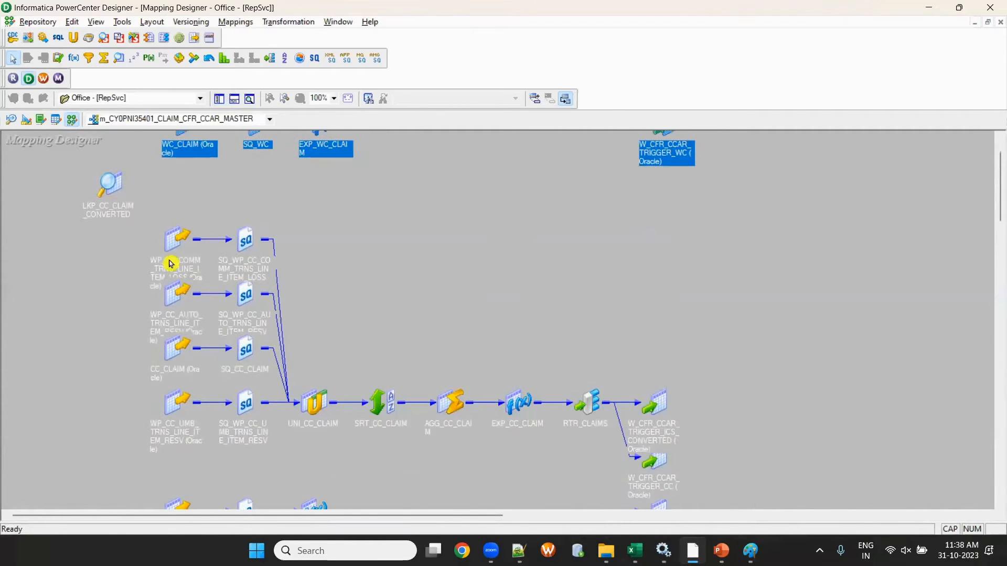
Step: Spread out the claims pipeline by moving its four source and qualifier pairs left, UNI_CC_CLAIM up, and the two router targets up and right
drag(149, 224, 258, 447)
drag(250, 244, 219, 253)
drag(305, 408, 309, 343)
drag(639, 364, 662, 461)
drag(654, 421, 736, 309)
scroll(658, 461, down, 5)
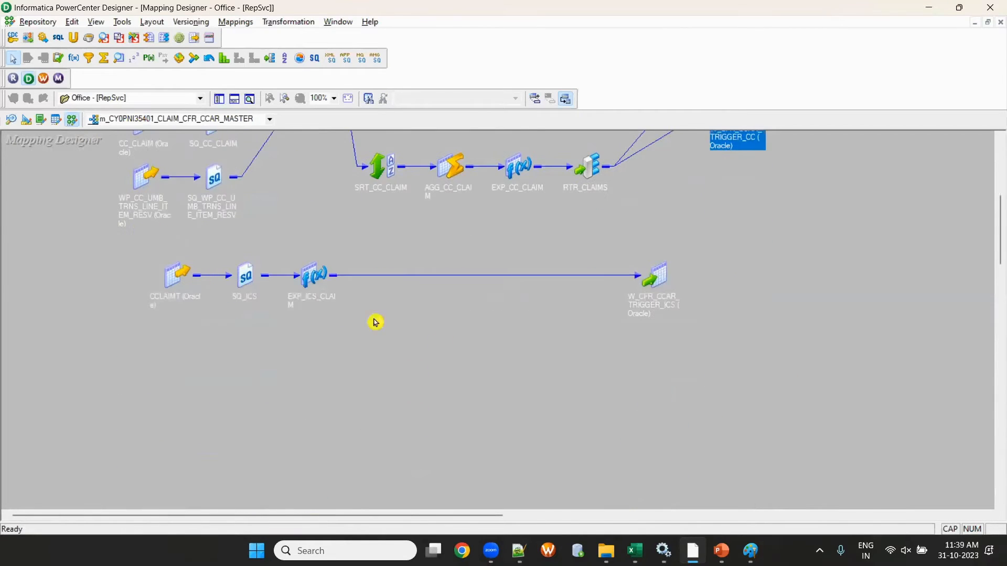
scroll(380, 319, up, 2)
scroll(380, 318, up, 2)
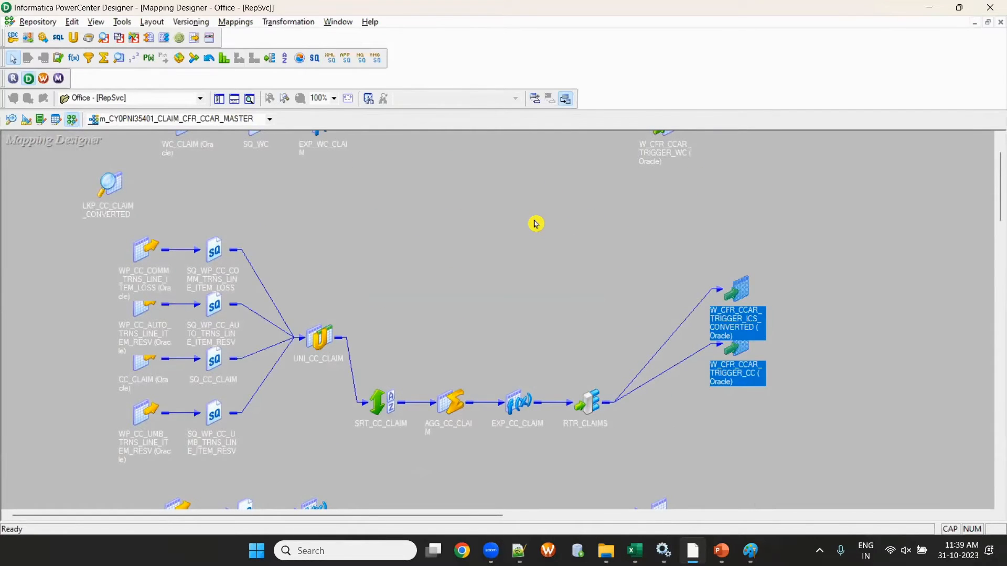
Step: Inspect the groups and filter conditions of the RTR_CLAIMS router, leaving them unedited
scroll(556, 325, up, 1)
double_click(586, 465)
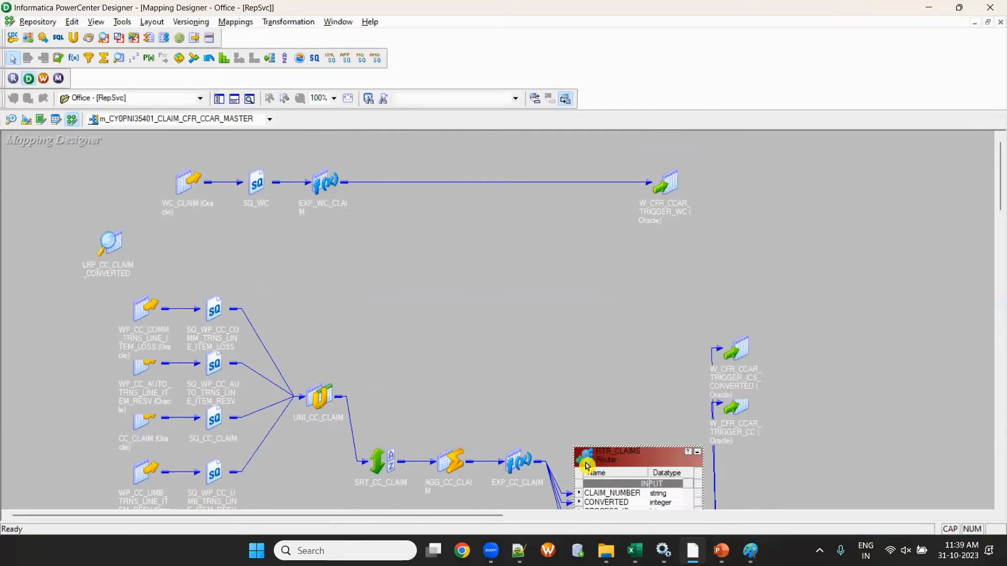
double_click(606, 487)
click(226, 116)
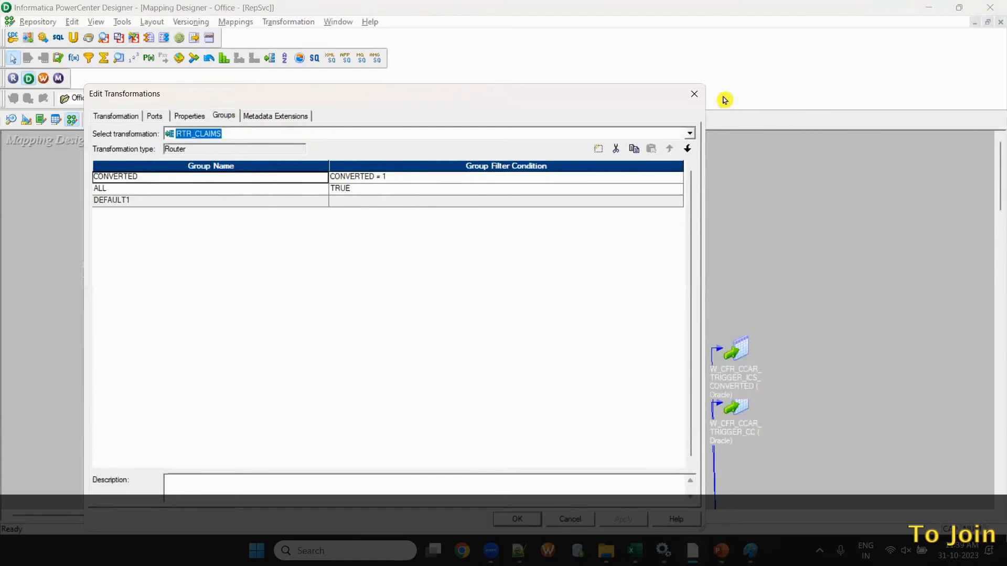
click(695, 93)
Step: Look at the AGG_CC_CLAIM aggregator's definition and reduce it to an icon again
double_click(448, 367)
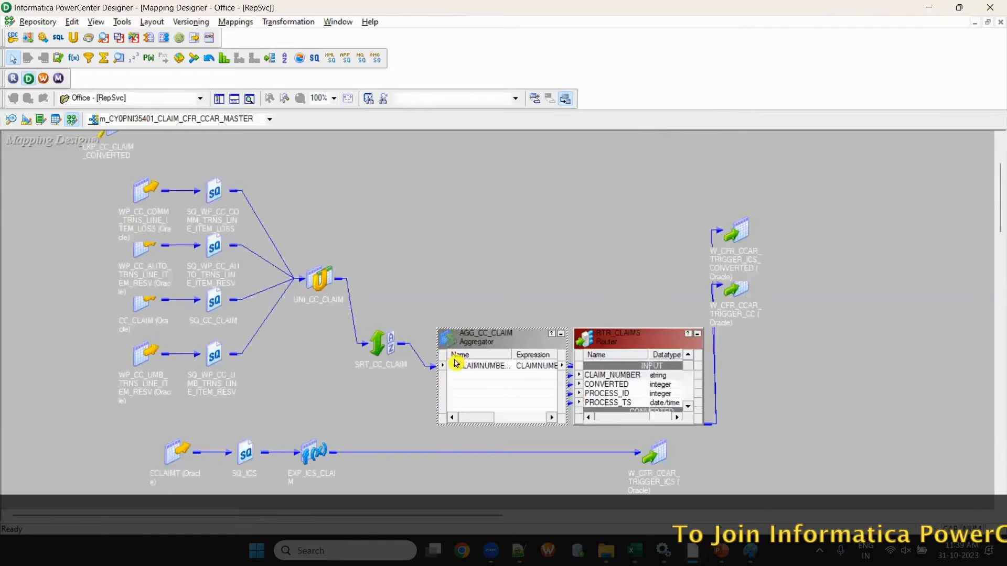
click(694, 93)
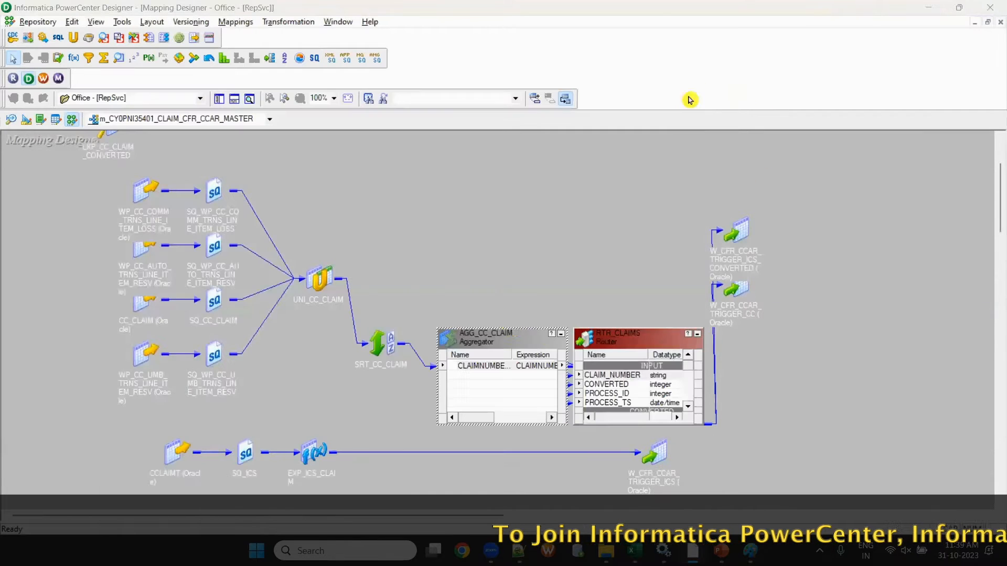
click(558, 337)
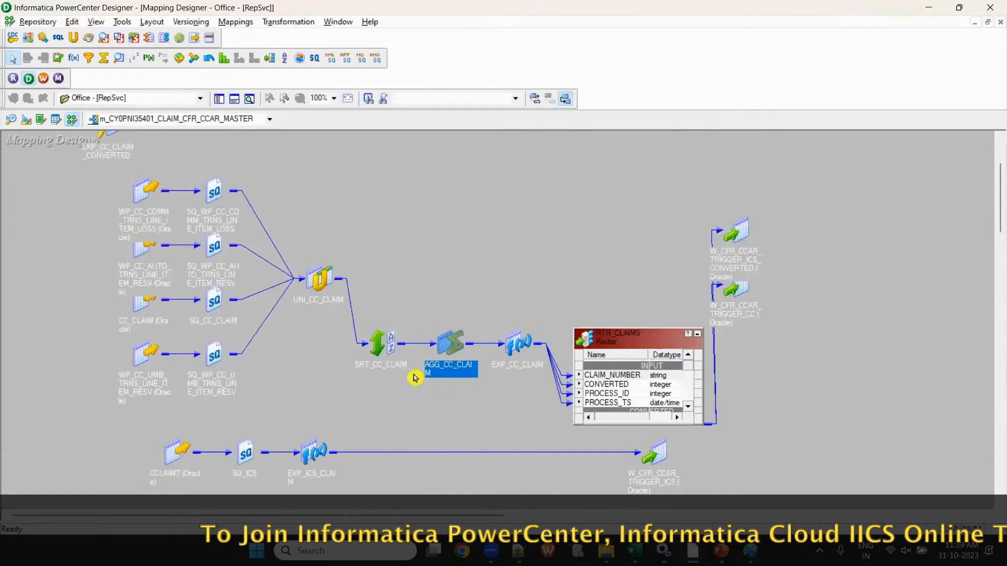
scroll(313, 435, down, 3)
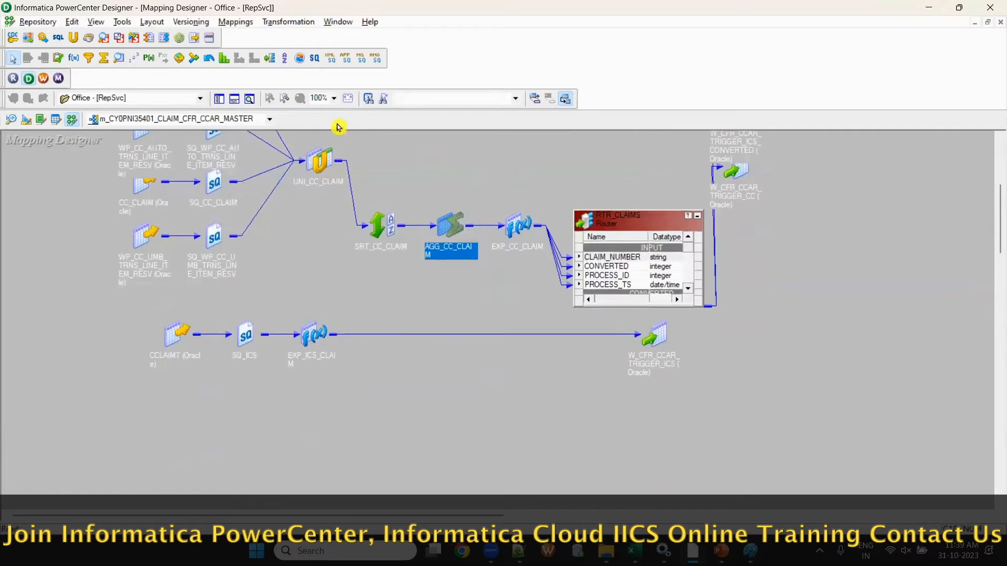
Step: Open the mapping m_CY0PNI35673_CLAIM_CC_AMF_ODS_WP_CC_UW_ACTIVITY_QUEUE from the Office folder's mappings
click(219, 99)
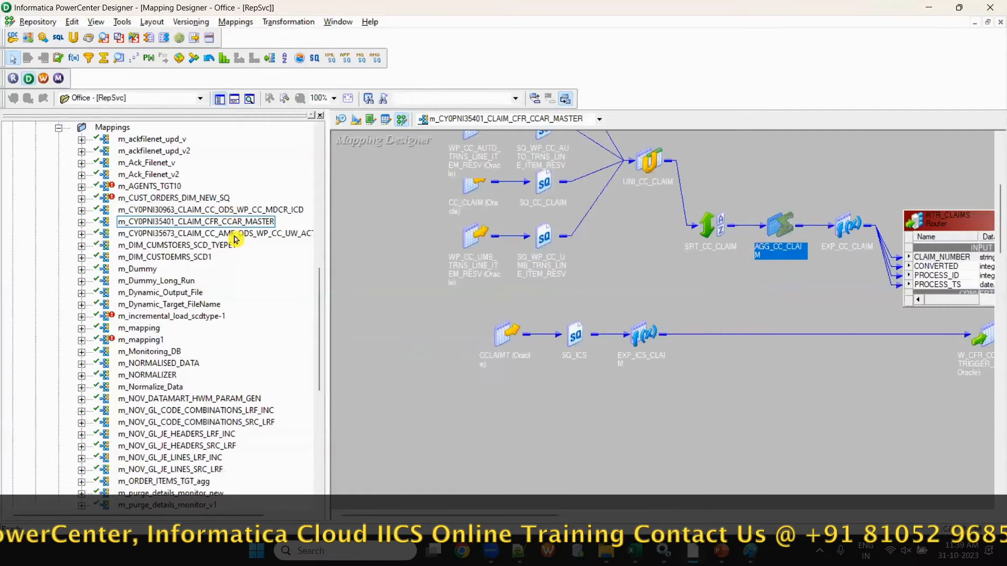
right_click(256, 233)
click(281, 278)
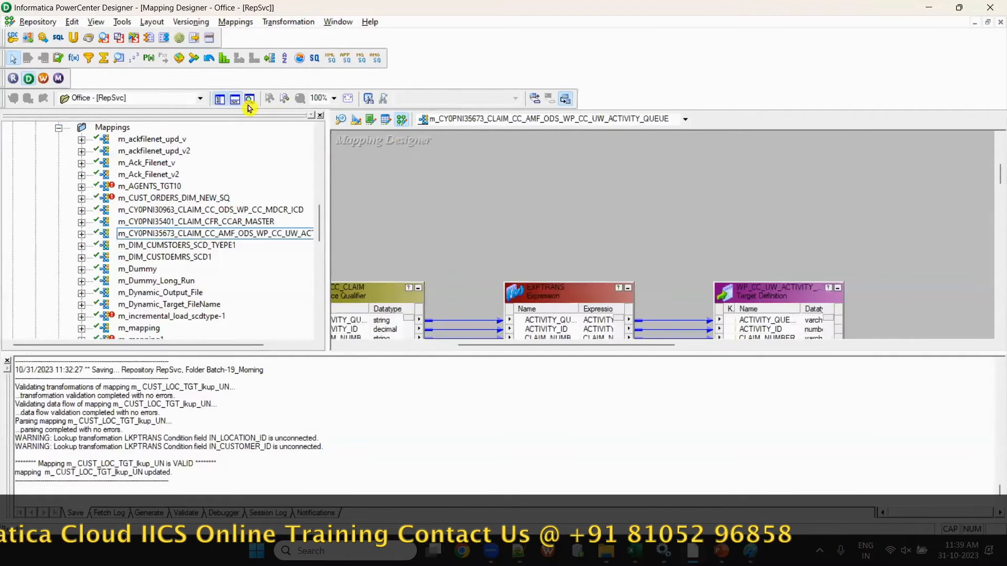
scroll(485, 233, down, 3)
scroll(484, 232, up, 1)
Step: Arrange all objects of the activity queue mapping as icons, hide the output messages, and point out its three source definitions
right_click(484, 232)
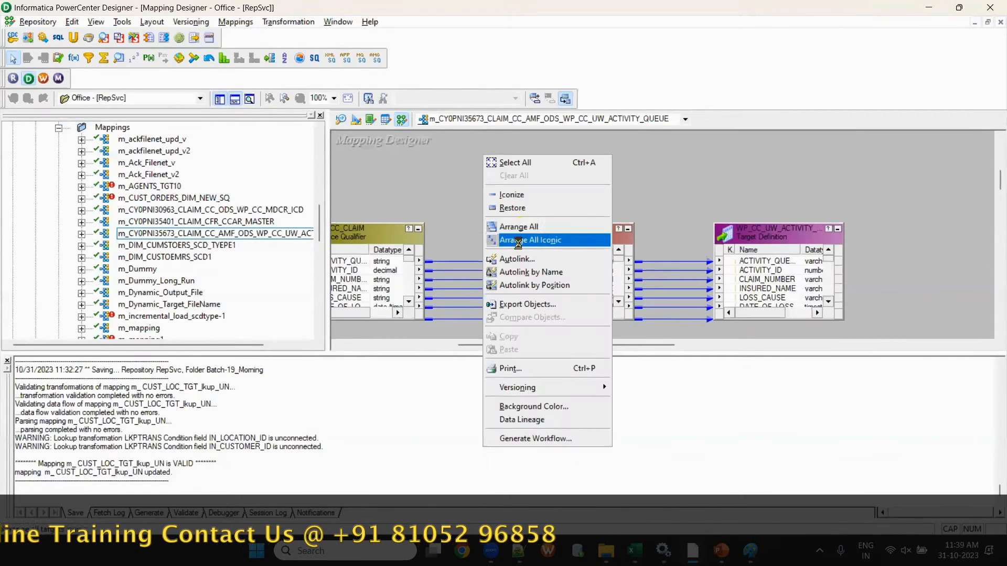
click(524, 238)
scroll(550, 233, up, 2)
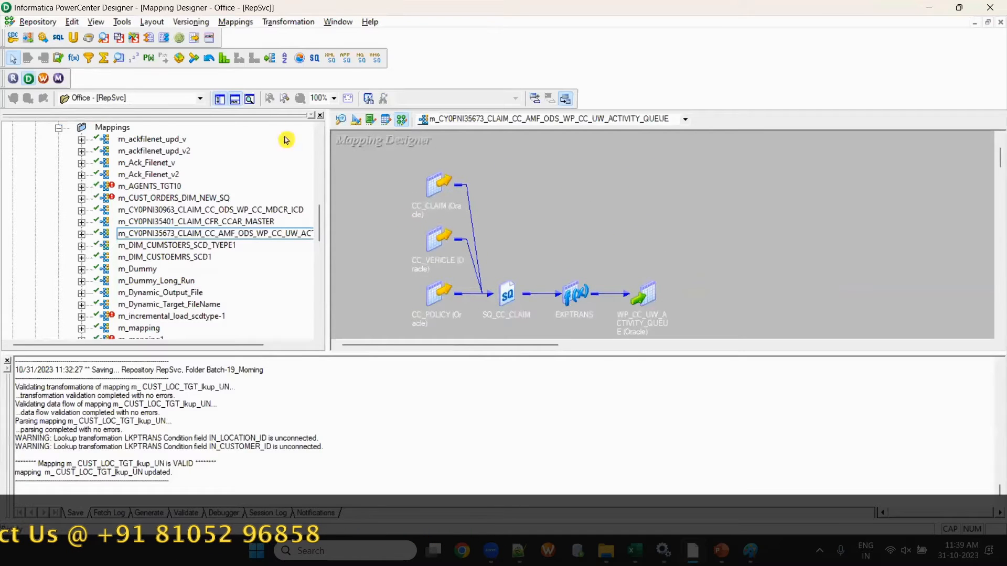
click(235, 98)
drag(414, 173, 500, 354)
click(561, 370)
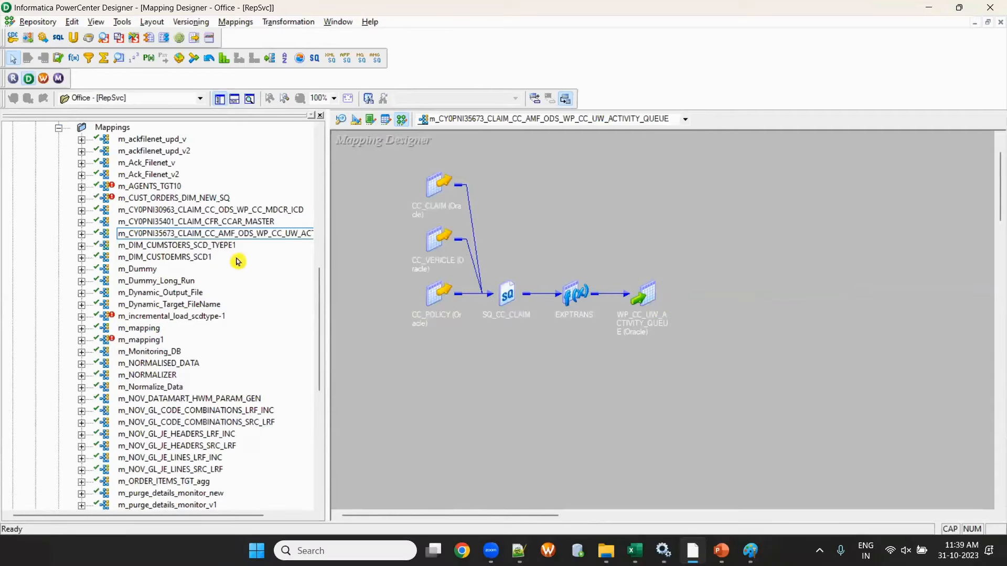
Step: Reopen the mapping m_CY0PNI35401_CLAIM_CFR_CCAR_MASTER and look over its layout
right_click(223, 226)
click(261, 268)
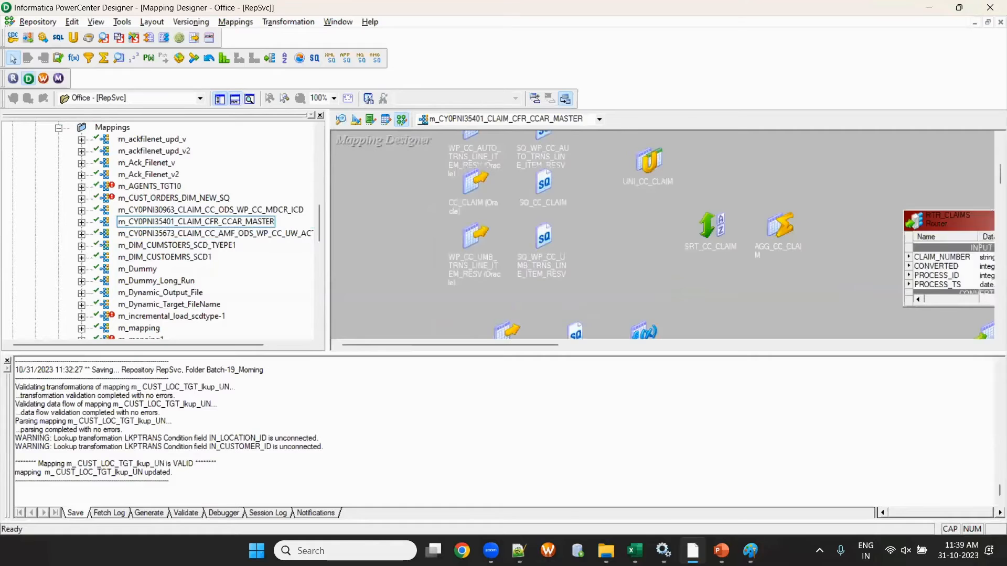
scroll(645, 210, down, 3)
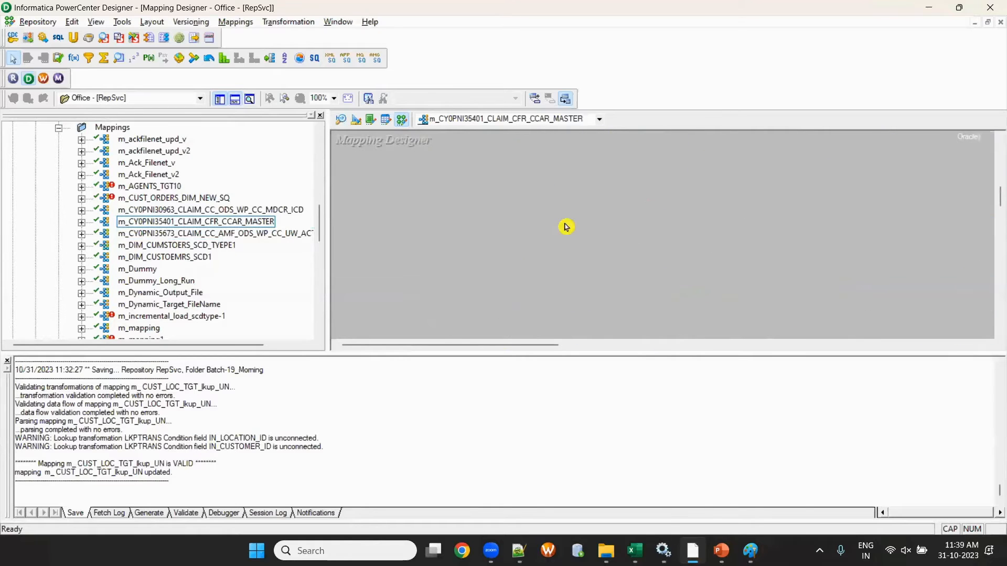
Step: Open the mapping m_CY0PNI30963_CLAIM_CC_ODS_WP_CC_MDCR_ICD, arrange all its objects as icons, and enlarge the workspace
right_click(248, 210)
click(289, 255)
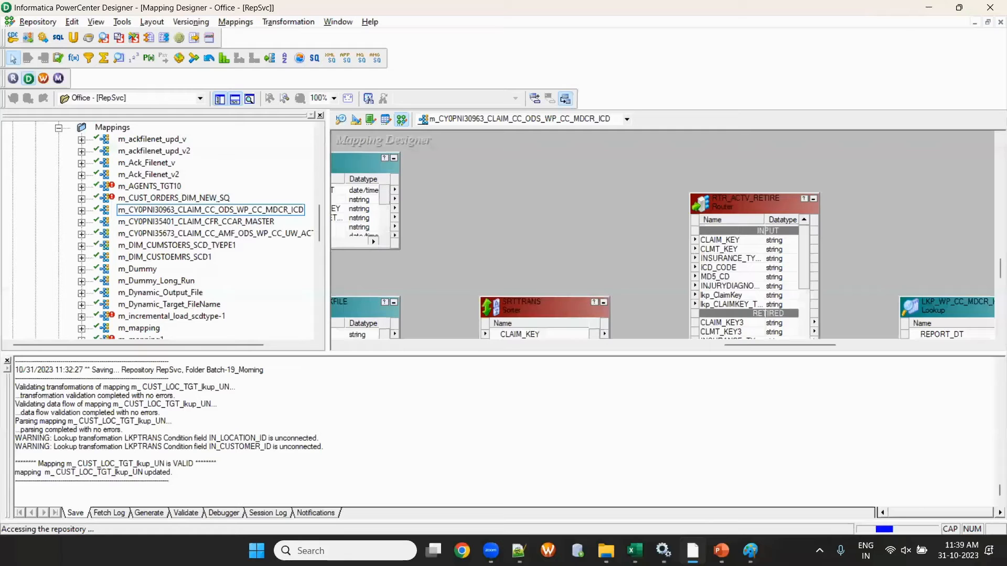
right_click(550, 194)
click(603, 278)
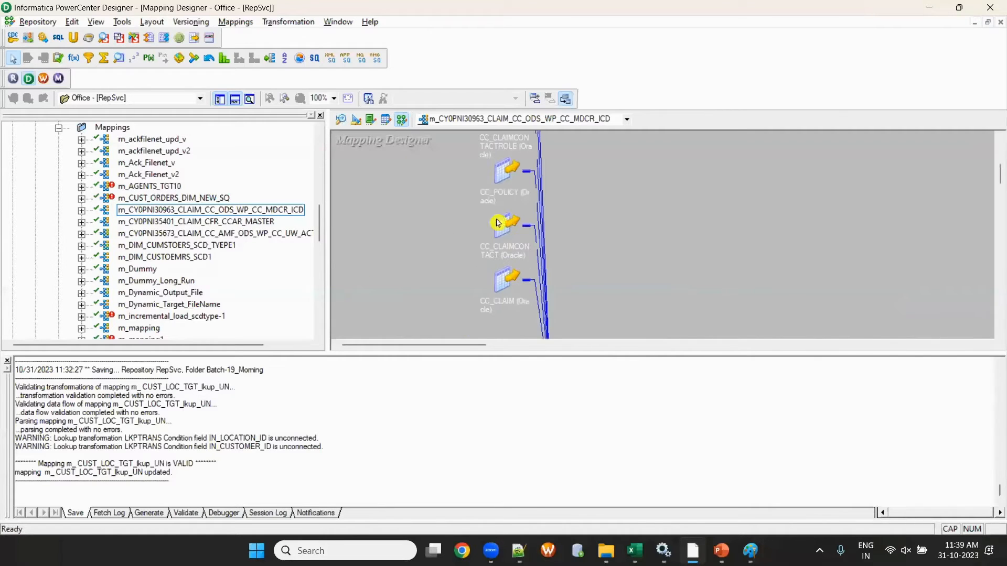
click(220, 100)
click(235, 100)
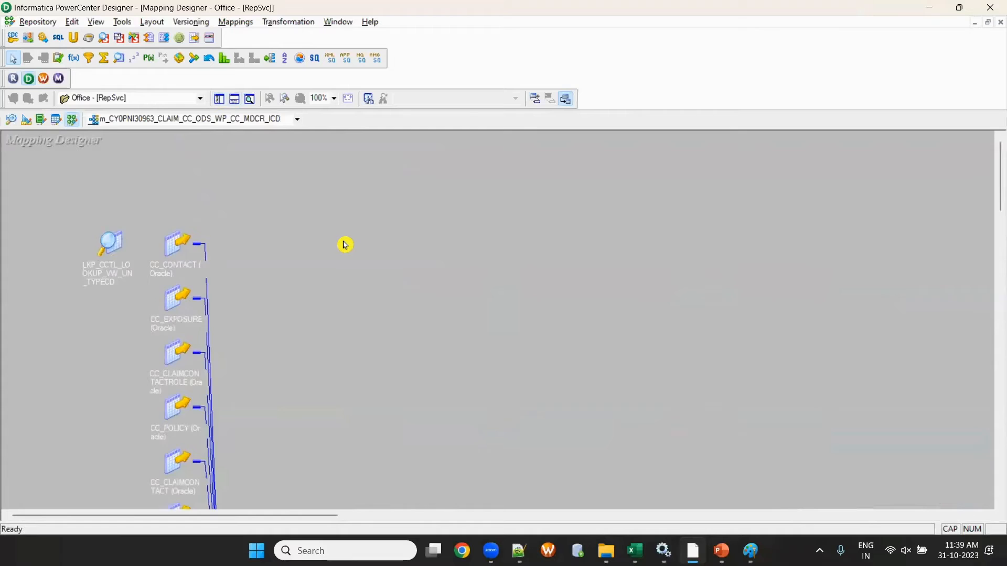
Step: Move the CC_INJURYDIAGNOSIS and CC_INCIDENT sources up closer to the CC_CLAIM source
scroll(345, 249, down, 4)
scroll(344, 249, up, 8)
scroll(344, 249, down, 6)
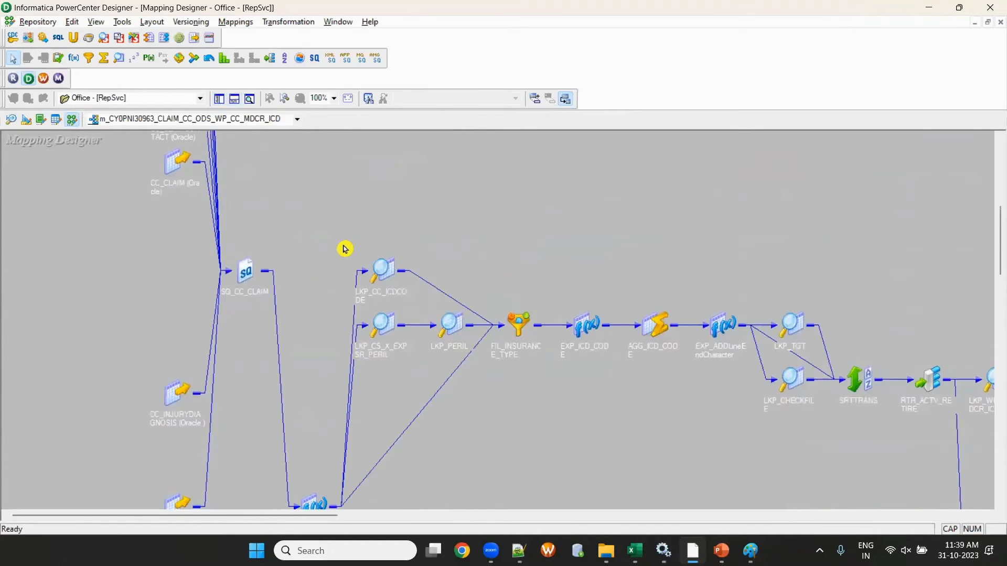
scroll(345, 249, up, 4)
scroll(344, 250, down, 8)
drag(180, 388, 175, 250)
drag(175, 503, 142, 317)
scroll(157, 387, down, 4)
Step: Move the unconnected LKP_CCTL_LOOKUP_VW_UN_TYPECD lookup to the right of the sources and place CC_INCIDENT beneath CC_INJURYDIAGNOSIS
scroll(177, 368, up, 8)
scroll(219, 338, up, 4)
drag(111, 242, 425, 218)
scroll(329, 298, down, 2)
scroll(160, 483, down, 2)
click(140, 435)
drag(141, 434, 174, 410)
Step: Move the EXP_LKP_INPUTS expression up between SQ_CC_CLAIM and the lookups
scroll(272, 387, down, 3)
drag(312, 441, 316, 218)
scroll(386, 330, up, 7)
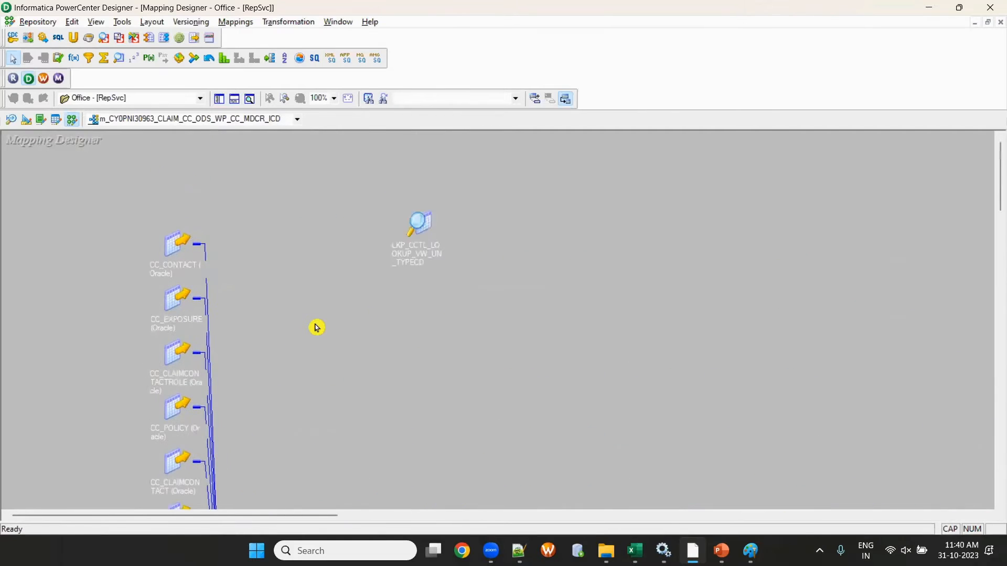
Step: Go through the mapping's source definitions one by one, from CC_CONTACT down to CC_CLAIMCONTACT
click(177, 258)
click(177, 309)
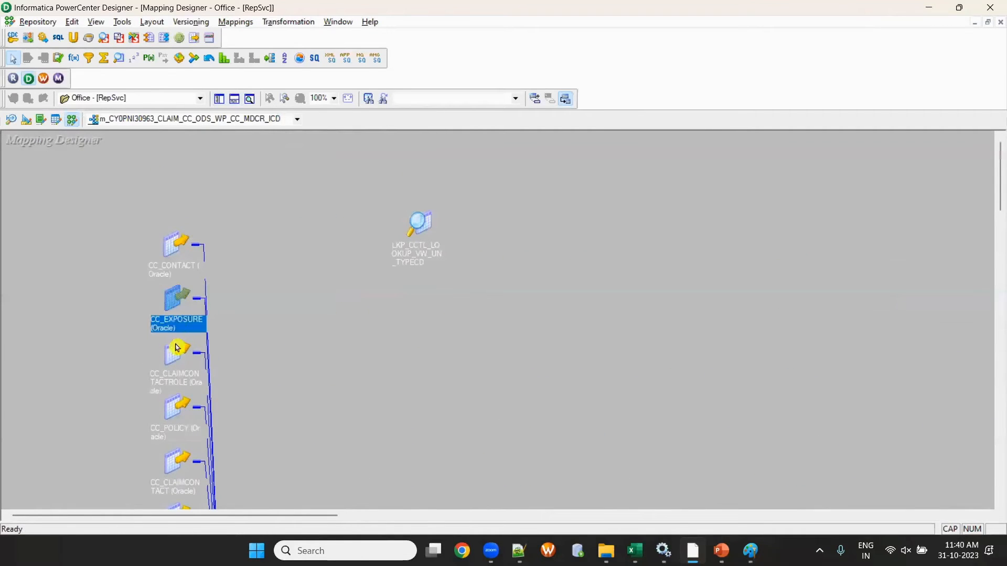
click(178, 356)
click(177, 405)
click(181, 303)
click(174, 344)
click(172, 402)
click(174, 469)
Step: Move the CC_CLAIMCONTACT source out to the left of the source column
scroll(188, 414, down, 3)
drag(226, 445, 128, 184)
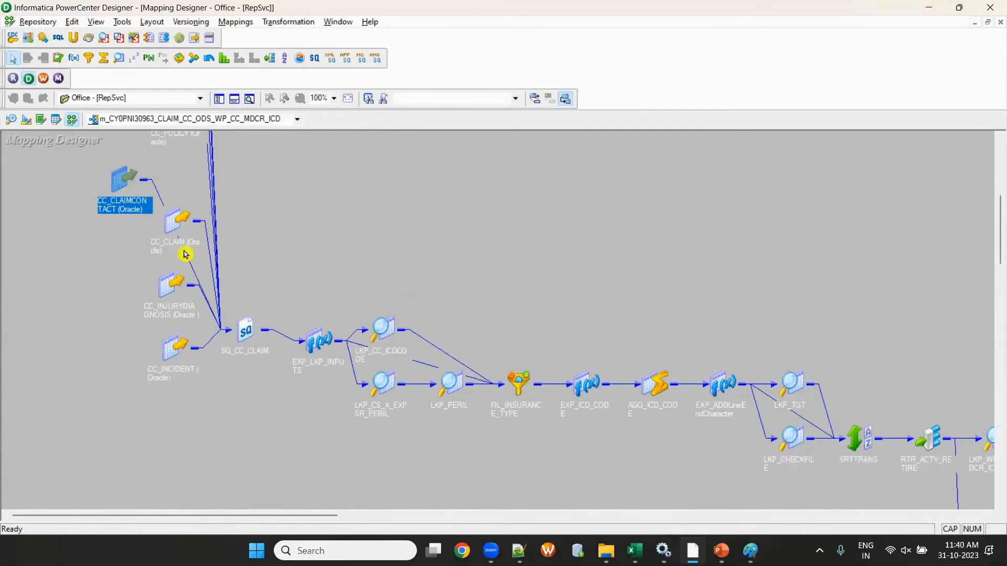
click(187, 393)
Step: Shift the transformations from EXP_LKP_INPUTS onward to the right and move SQ_CC_CLAIM midway between them and the sources
scroll(187, 398, up, 3)
drag(313, 404, 835, 510)
drag(398, 448, 777, 370)
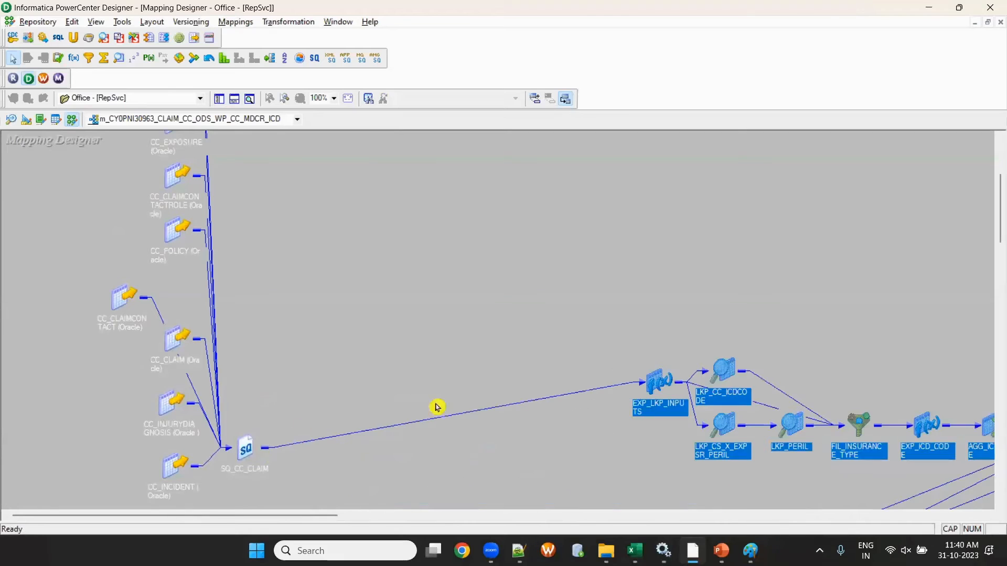
drag(254, 451, 454, 321)
click(441, 424)
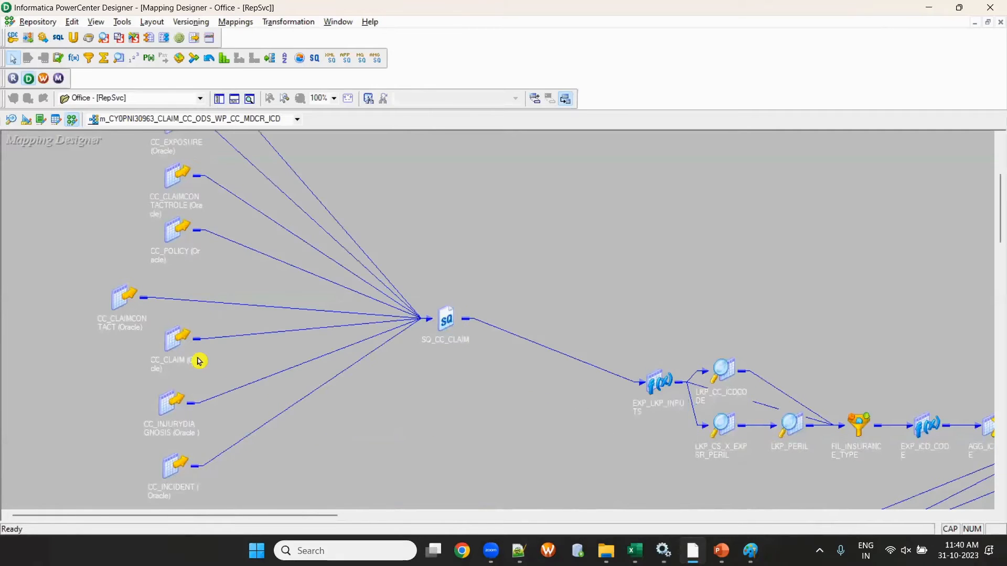
Step: Return the CC_CLAIMCONTACT source to the source column, then expand SQ_CC_CLAIM and move it up beside the sources
scroll(197, 359, up, 2)
drag(123, 382, 182, 365)
scroll(525, 400, up, 2)
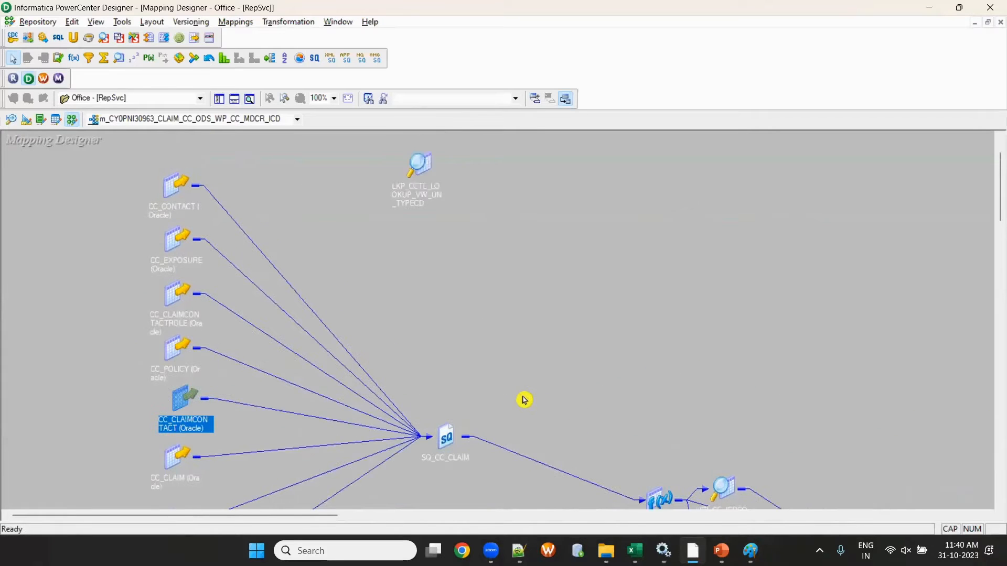
double_click(446, 440)
drag(488, 422, 508, 243)
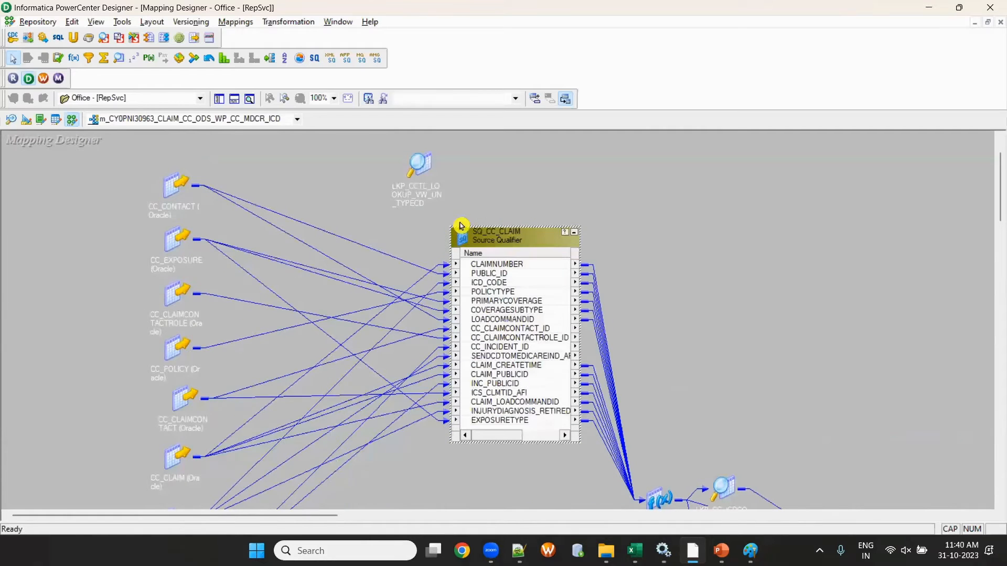
Step: Expand the CC_CONTACT source and review its full port list down to the last port
double_click(178, 190)
double_click(223, 226)
scroll(305, 318, down, 20)
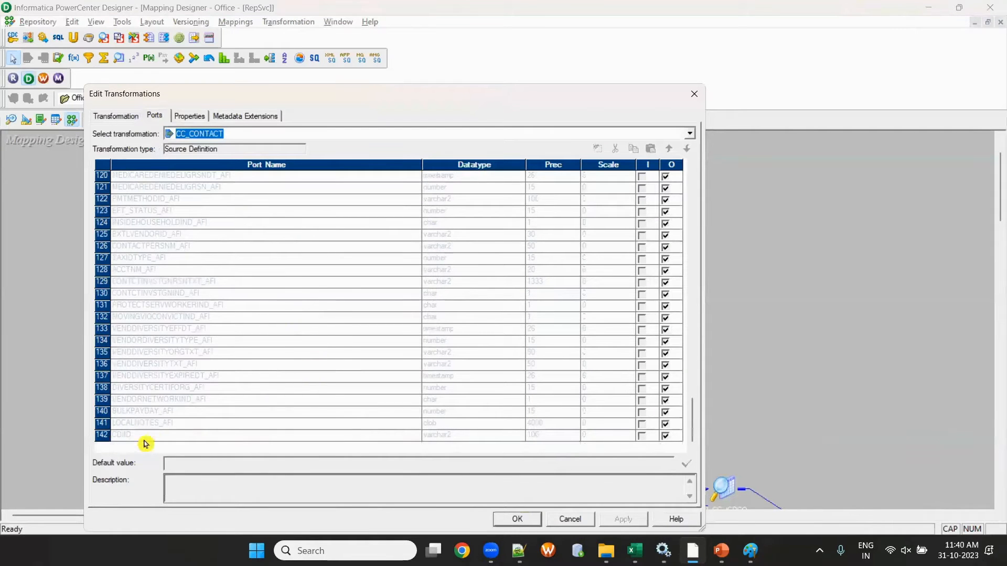
click(169, 435)
click(692, 97)
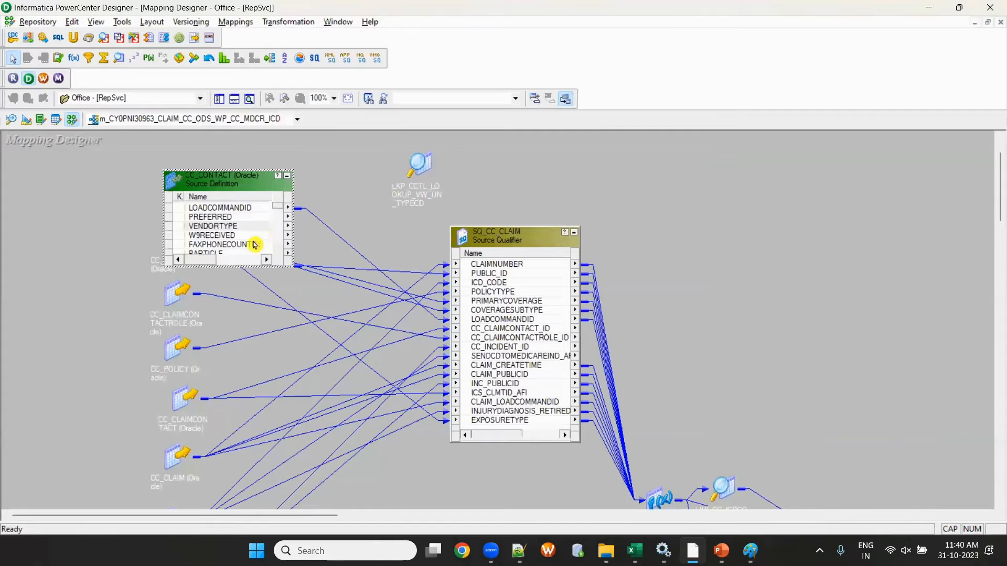
Step: Shift CC_CONTACT up, expand the CC_EXPOSURE source and review its ports
drag(254, 190, 263, 158)
double_click(167, 270)
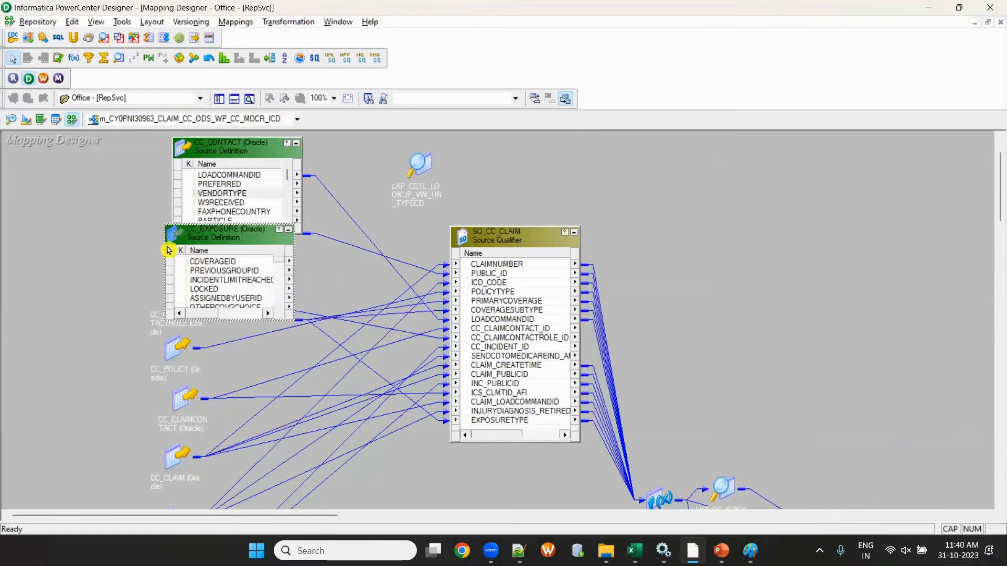
double_click(187, 259)
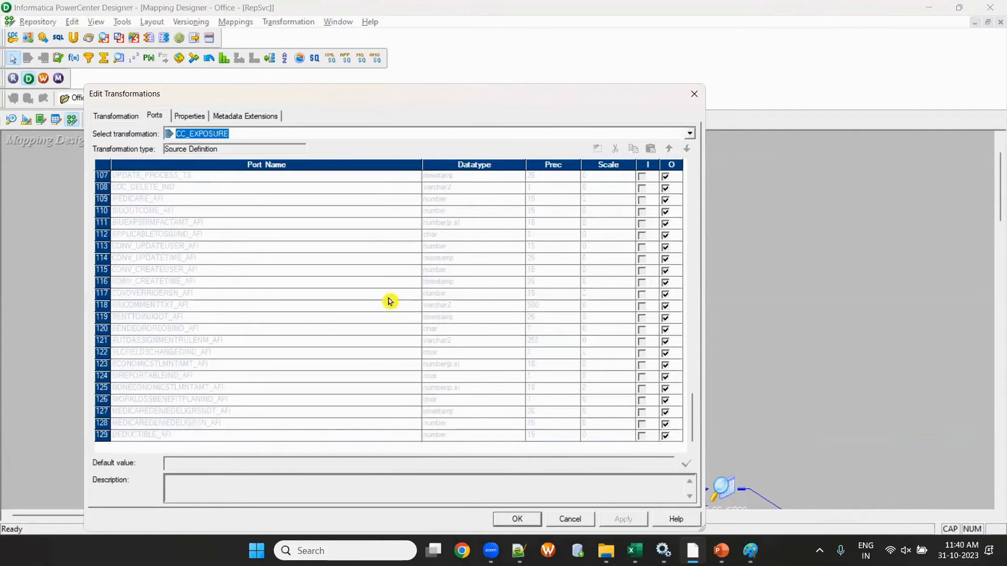
click(694, 94)
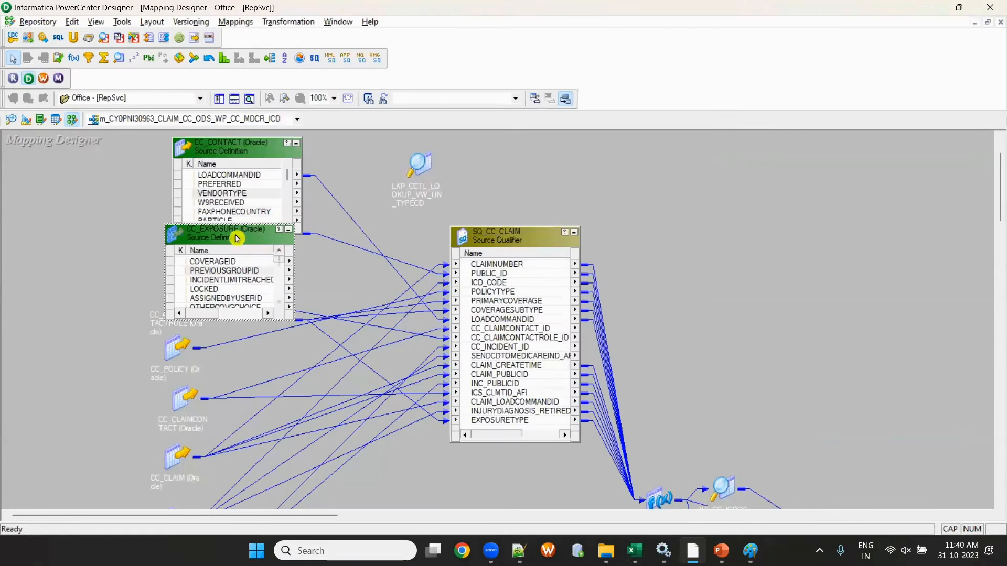
Step: Shift CC_EXPOSURE up, expand the CC_CLAIMCONTACTROLE source and review its ports
drag(236, 235, 251, 201)
double_click(174, 306)
click(233, 337)
double_click(234, 341)
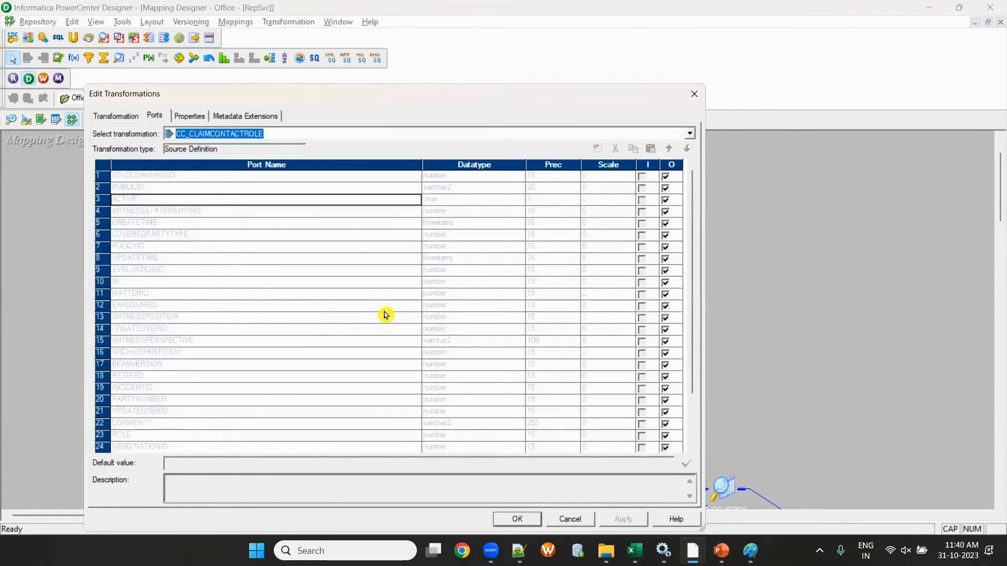
click(694, 94)
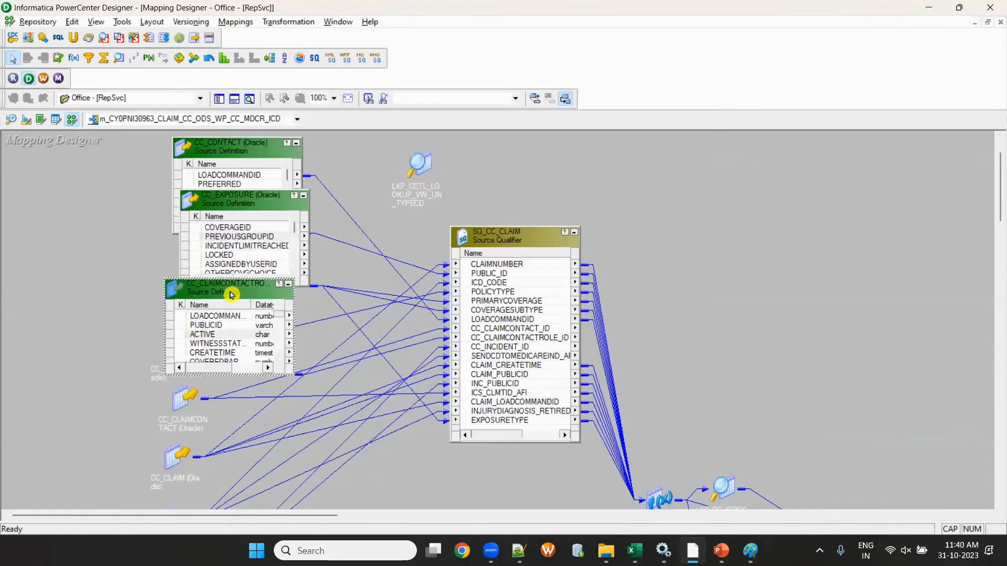
Step: Shift CC_CLAIMCONTACTROLE up, expand the CC_POLICY source and review its ports
drag(232, 292, 230, 245)
double_click(168, 356)
double_click(212, 375)
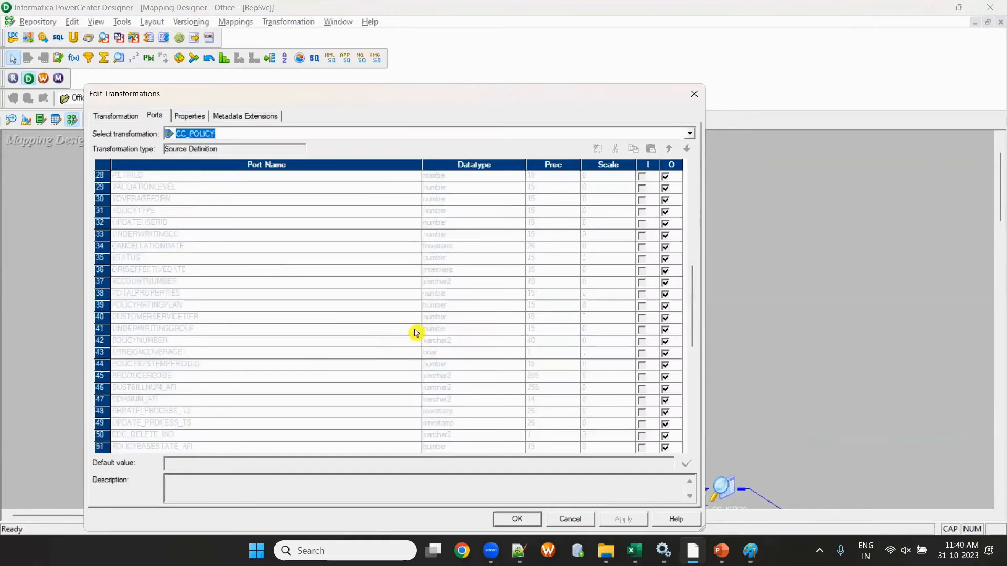
click(693, 100)
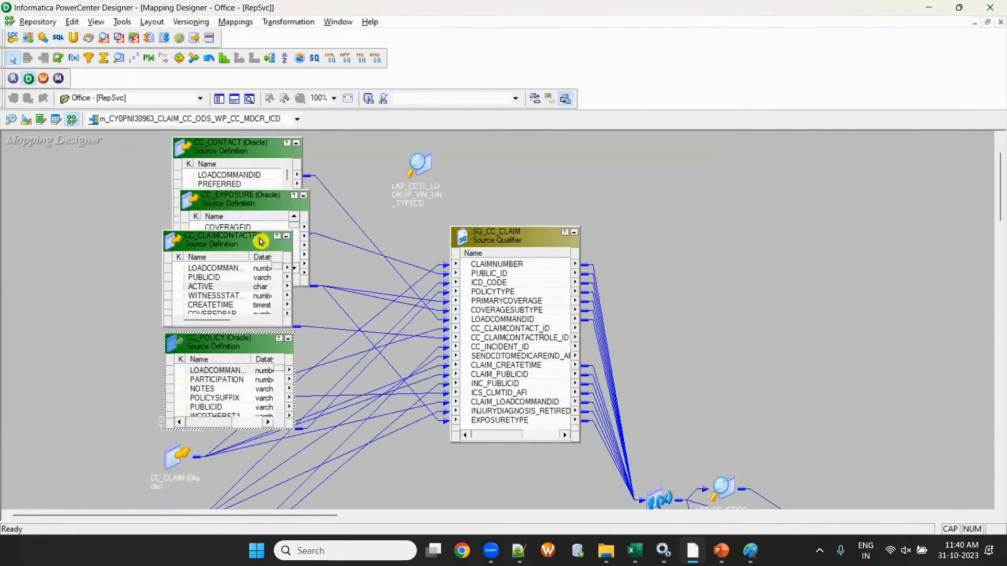
Step: Collapse the CC_POLICY, CC_CLAIMCONTACTROLE and CC_CONTACT sources back to icons
drag(227, 248, 233, 278)
click(217, 379)
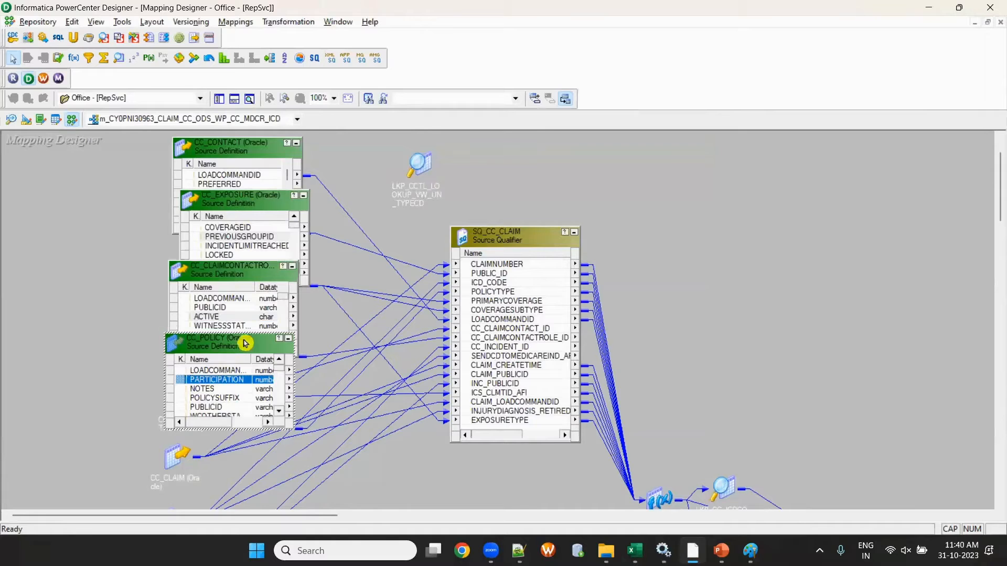
click(287, 339)
click(292, 272)
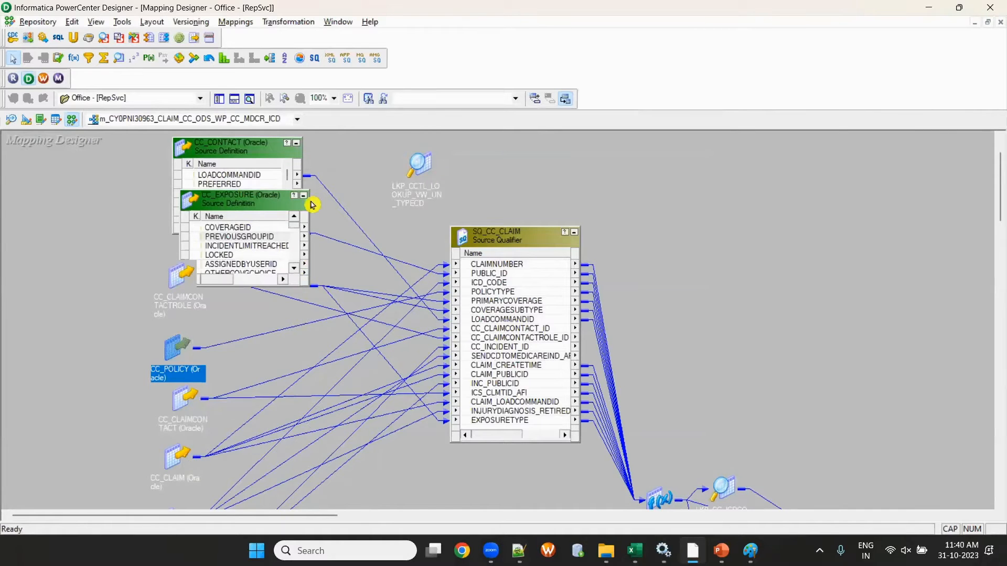
click(296, 143)
Step: Review the ports of the SQ_CC_CLAIM source qualifier
double_click(483, 322)
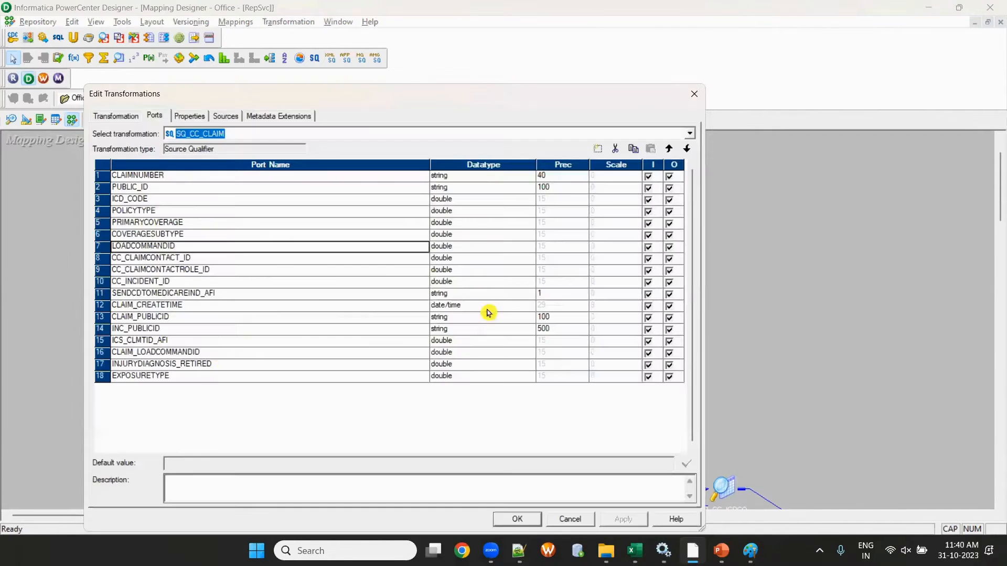
click(704, 94)
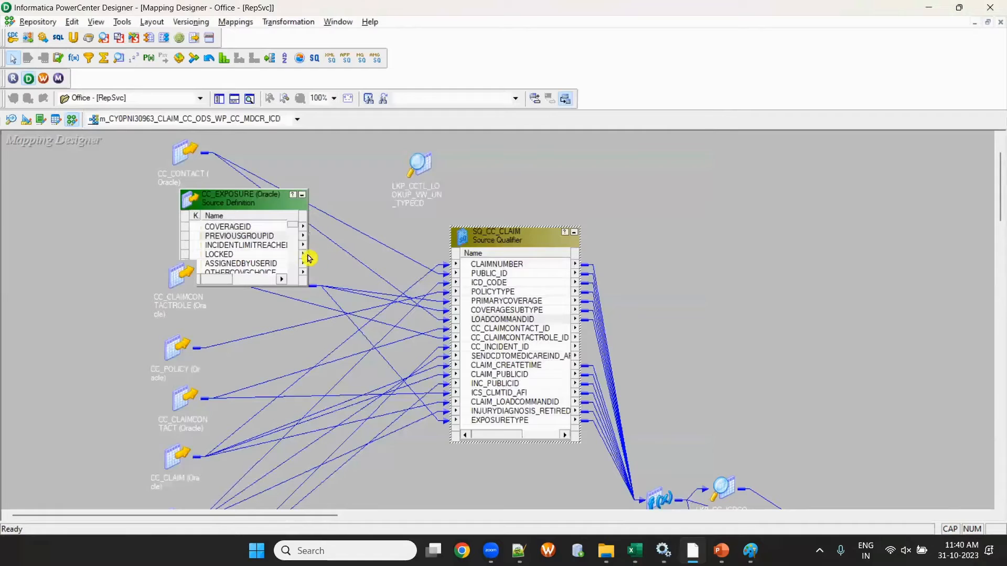
Step: Collapse CC_EXPOSURE to an icon left of the source column and bring SQ_CC_CLAIM closer to the sources
click(302, 195)
drag(194, 210, 155, 235)
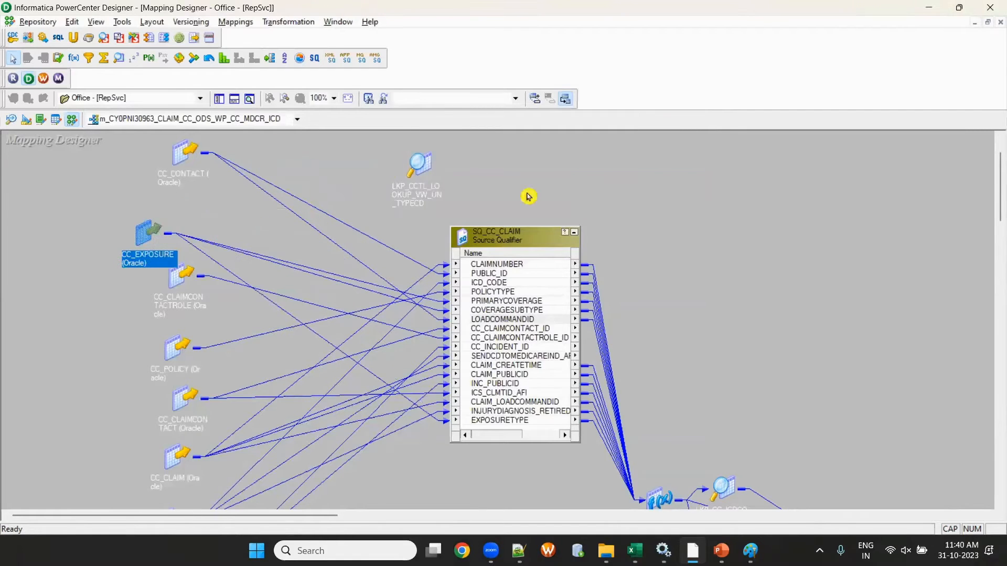
drag(505, 241, 452, 272)
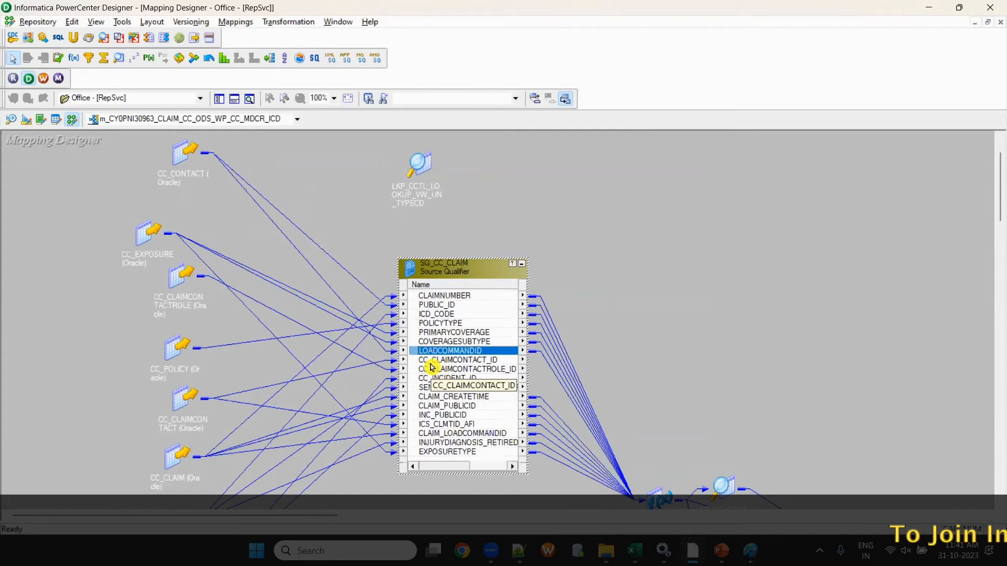
Step: Trace the CC_CONTACT links into SQ_CC_CLAIM and spread out CC_EXPOSURE, CC_CLAIMCONTACTROLE and SQ_CC_CLAIM to expose their connections
click(181, 153)
click(266, 201)
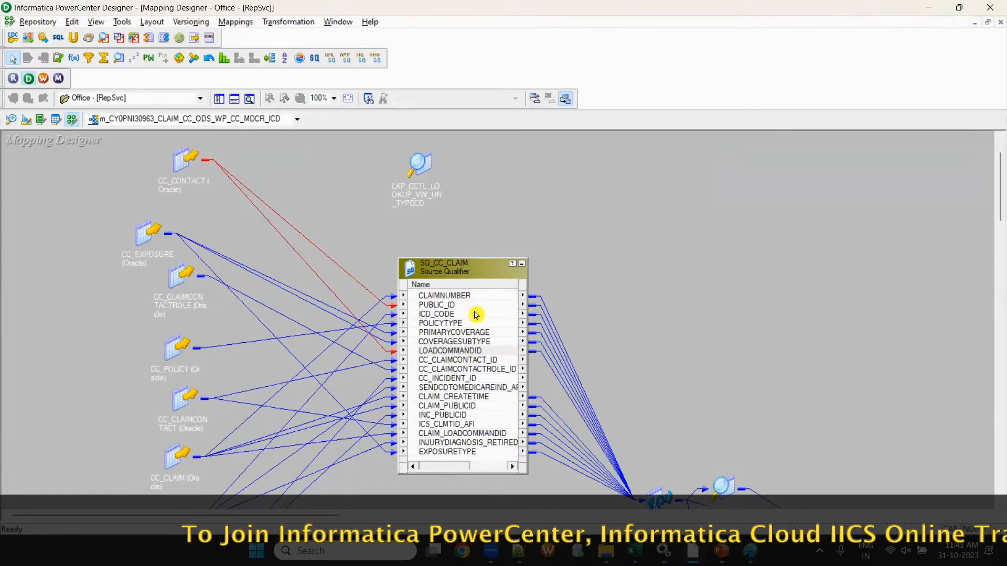
drag(154, 246, 112, 224)
drag(195, 214, 135, 340)
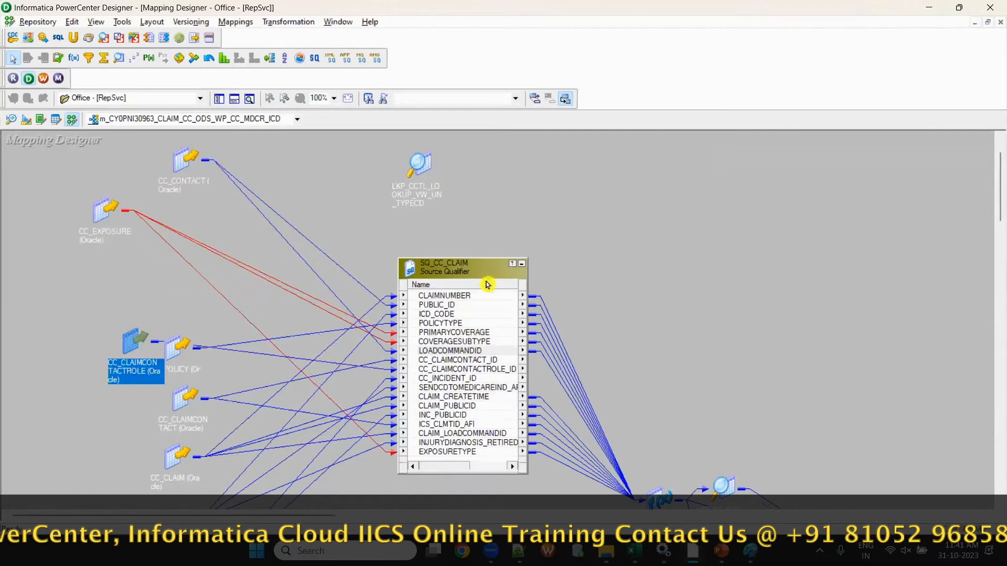
drag(467, 257, 466, 226)
Step: Arrange all objects of the mapping as icons
right_click(638, 202)
click(681, 284)
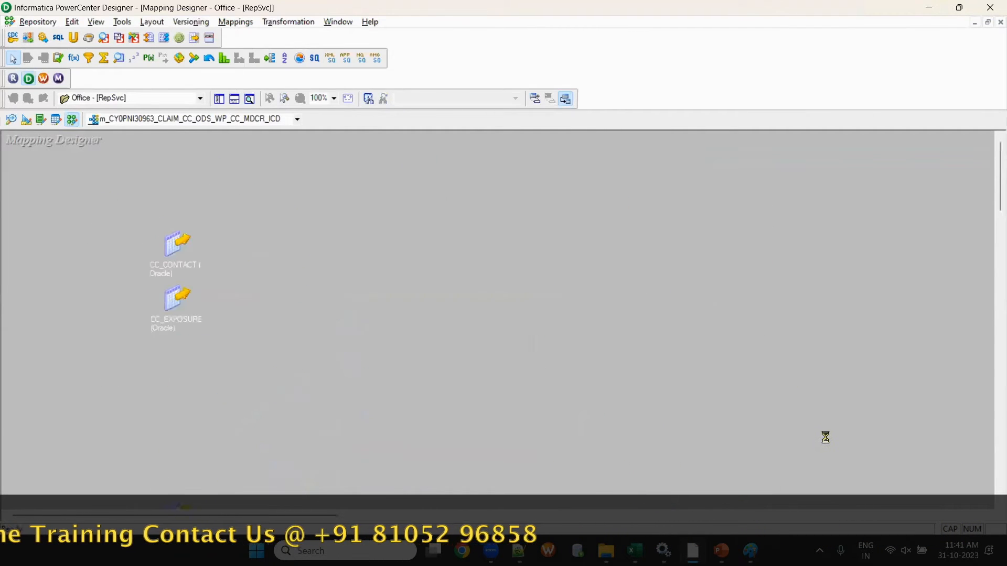
Step: Follow the data flow from the sources and SQ_CC_CLAIM through the transformations to the WP_CC_MDCR_ICD targets
scroll(492, 346, down, 5)
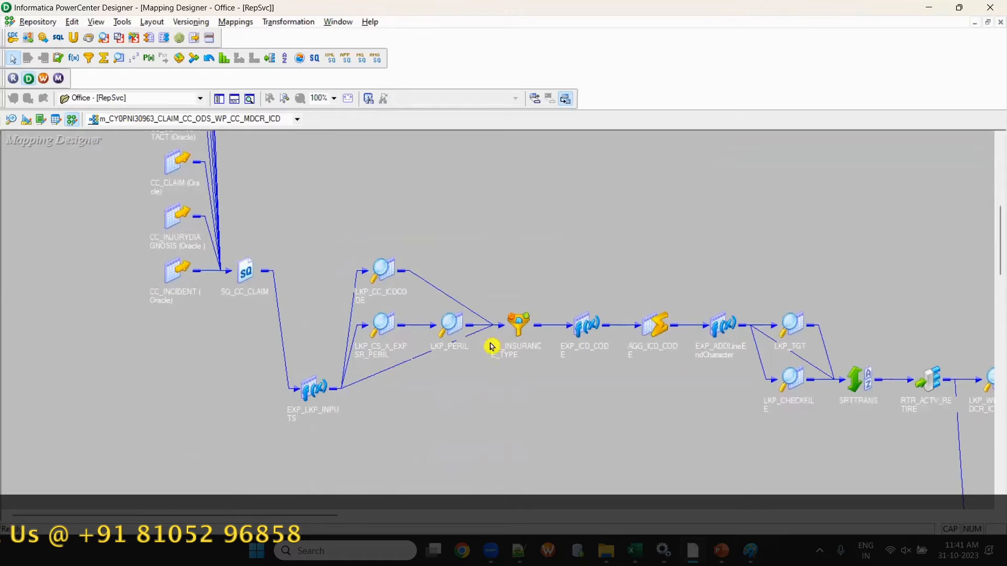
drag(273, 516, 324, 515)
click(163, 393)
click(221, 291)
click(344, 336)
click(470, 340)
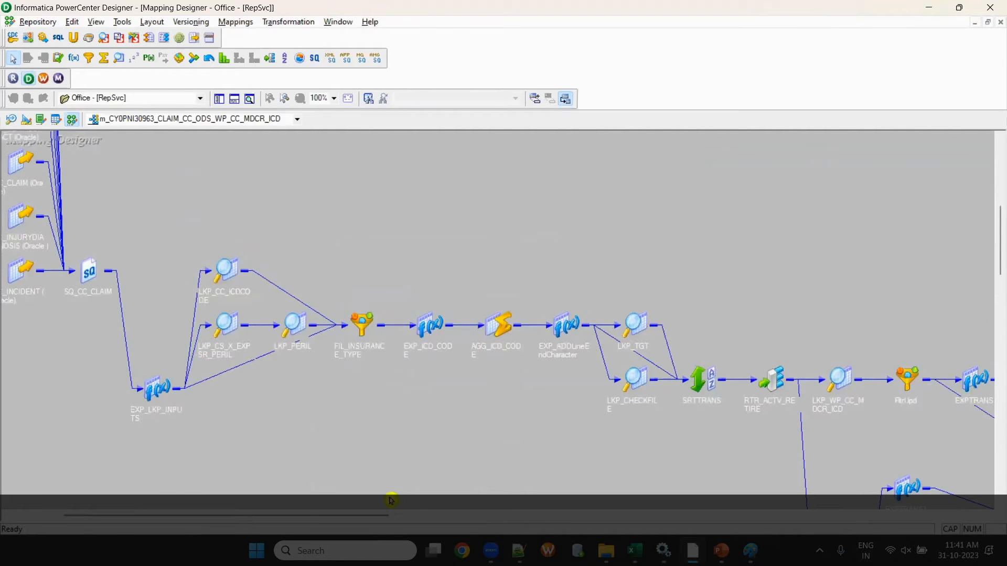
drag(377, 516, 482, 499)
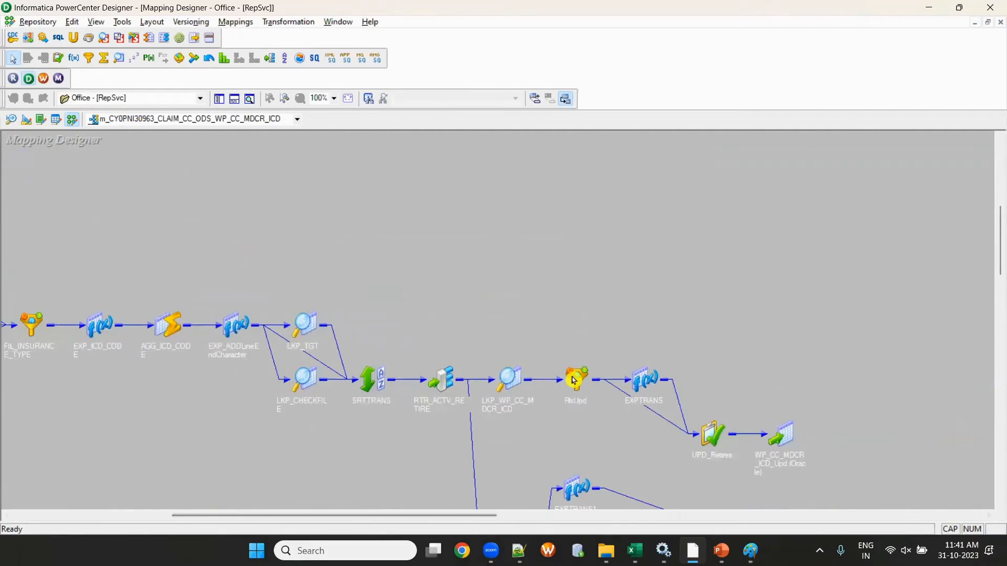
scroll(617, 407, down, 3)
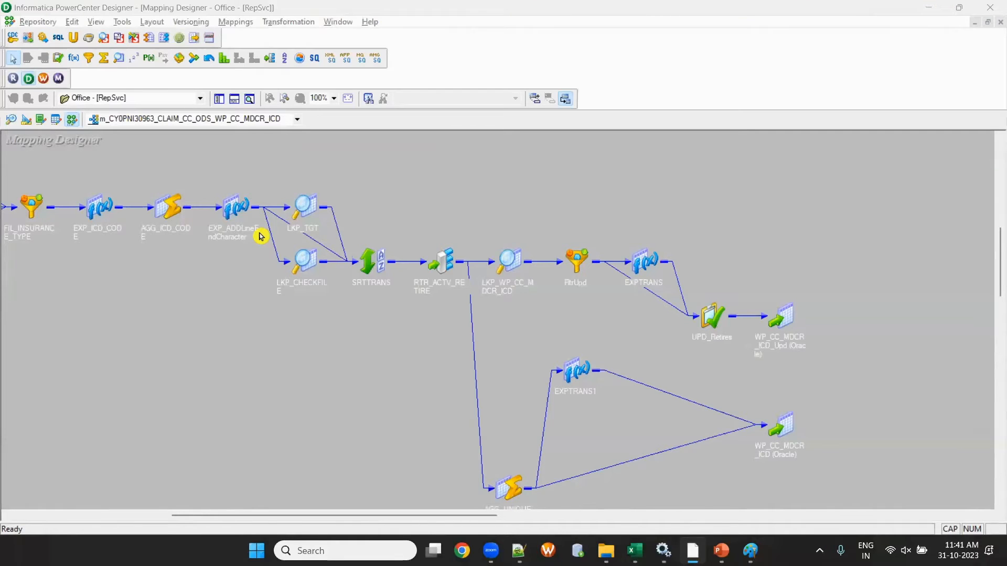
right_click(503, 163)
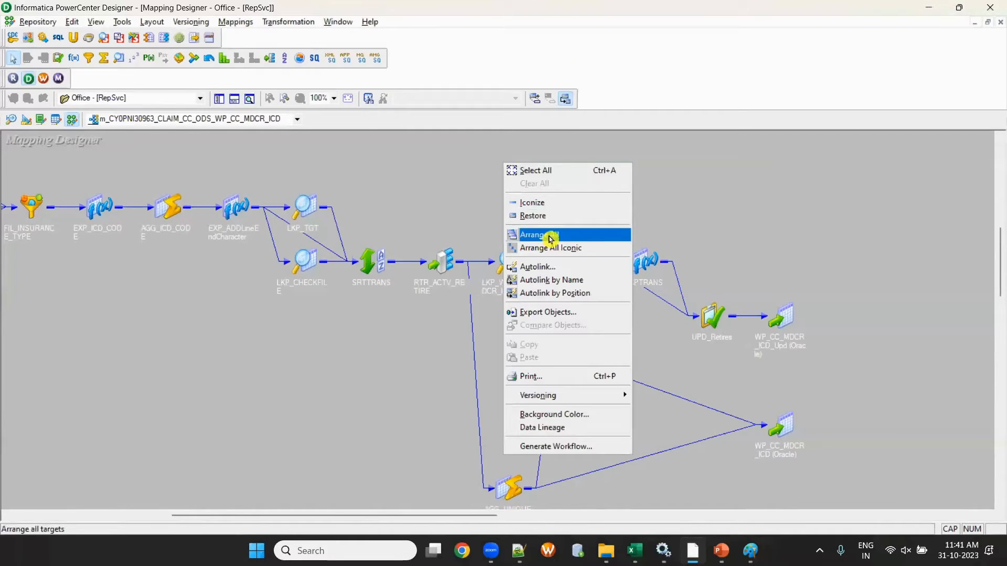
click(679, 176)
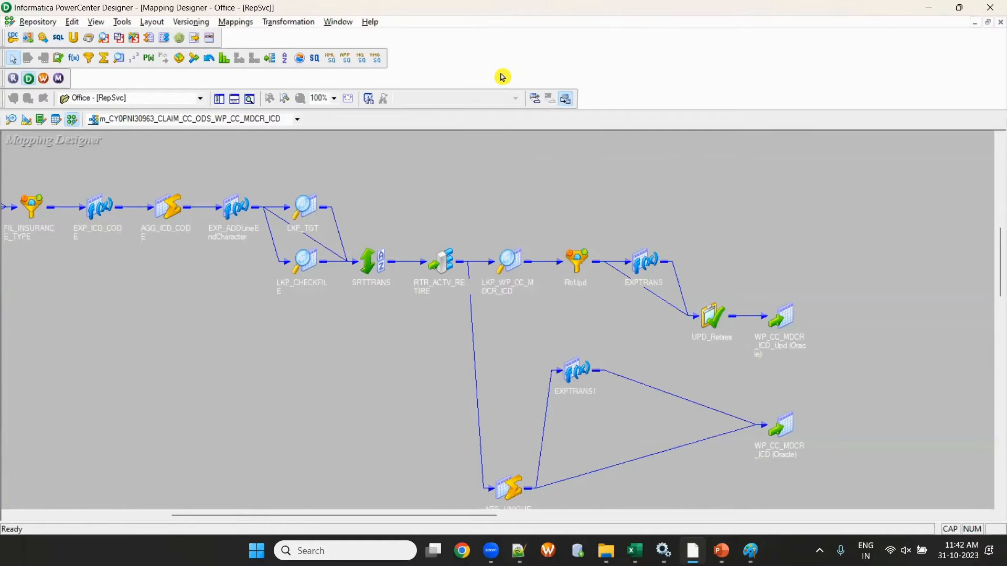
click(149, 38)
click(362, 150)
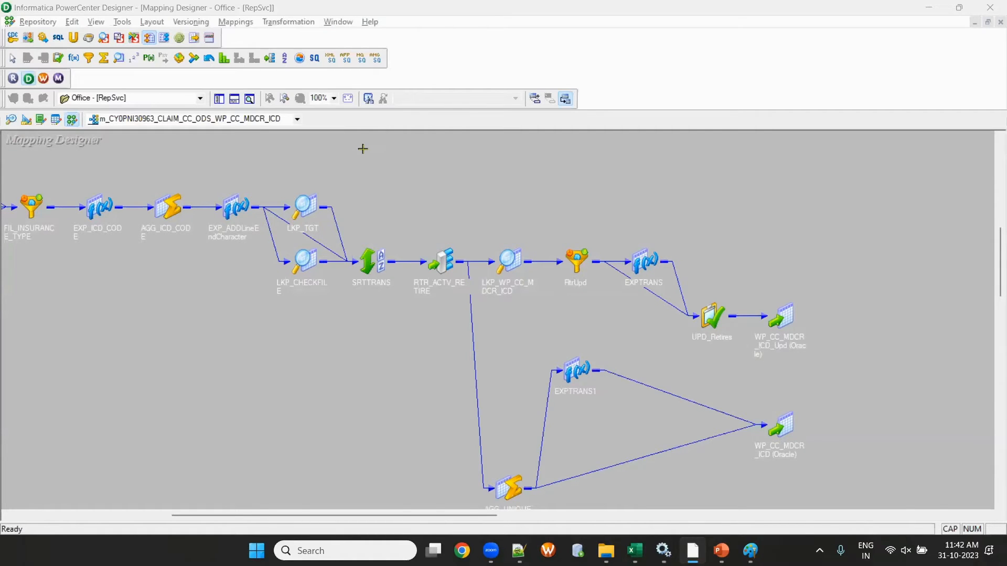
Step: Move the EXP_LKP_INPUTS expression up into line between SQ_CC_CLAIM and LKP_CC_ICDCODE
scroll(531, 333, down, 1)
scroll(567, 329, up, 2)
scroll(361, 321, down, 1)
drag(386, 514, 263, 514)
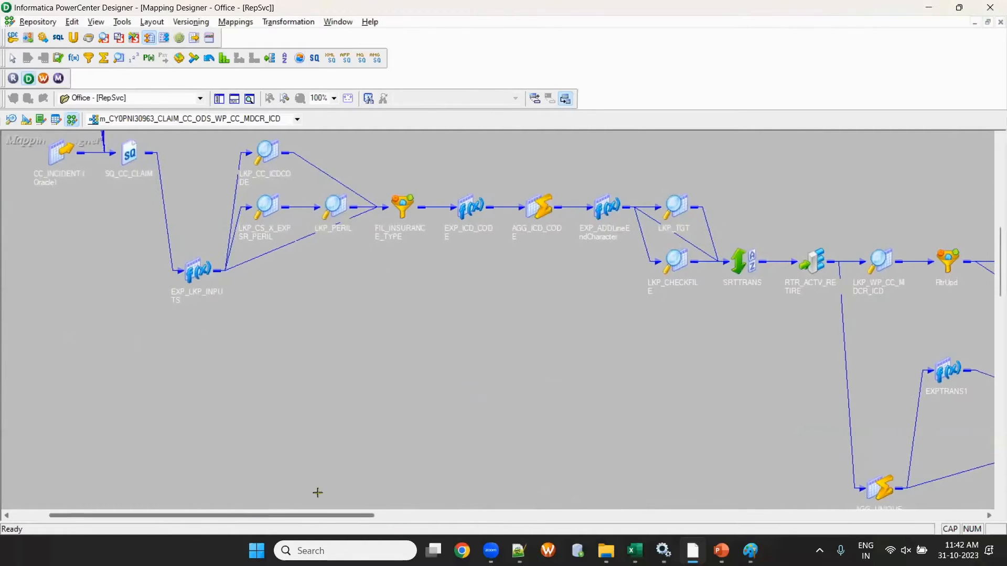
scroll(384, 375, up, 3)
drag(197, 506, 194, 392)
scroll(487, 275, down, 1)
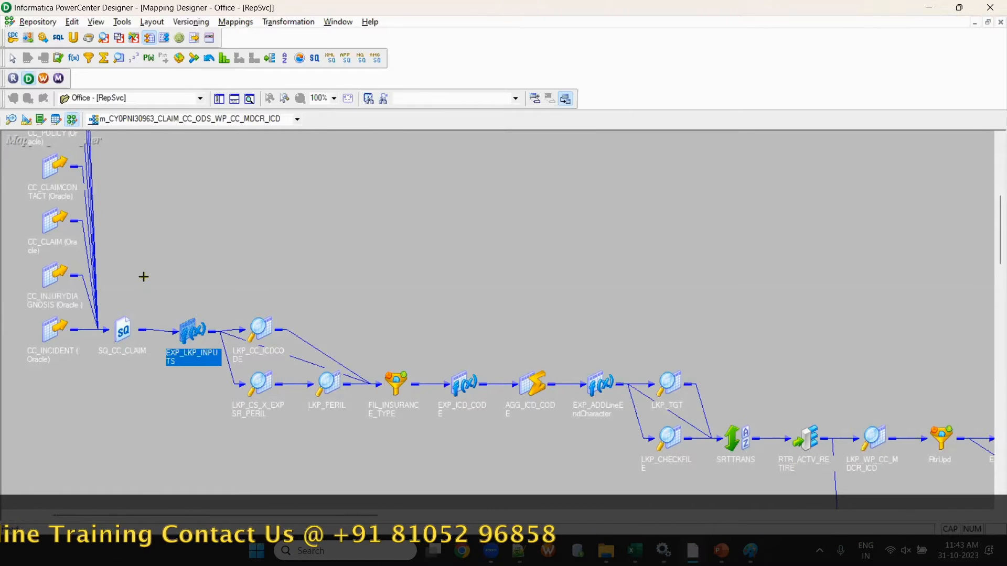
drag(254, 223, 398, 274)
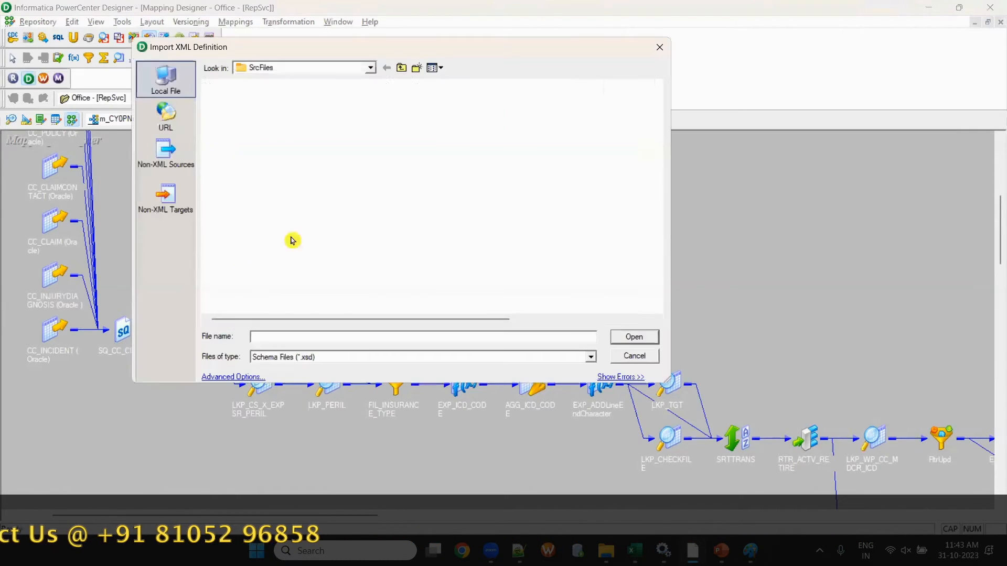
scroll(125, 237, up, 1)
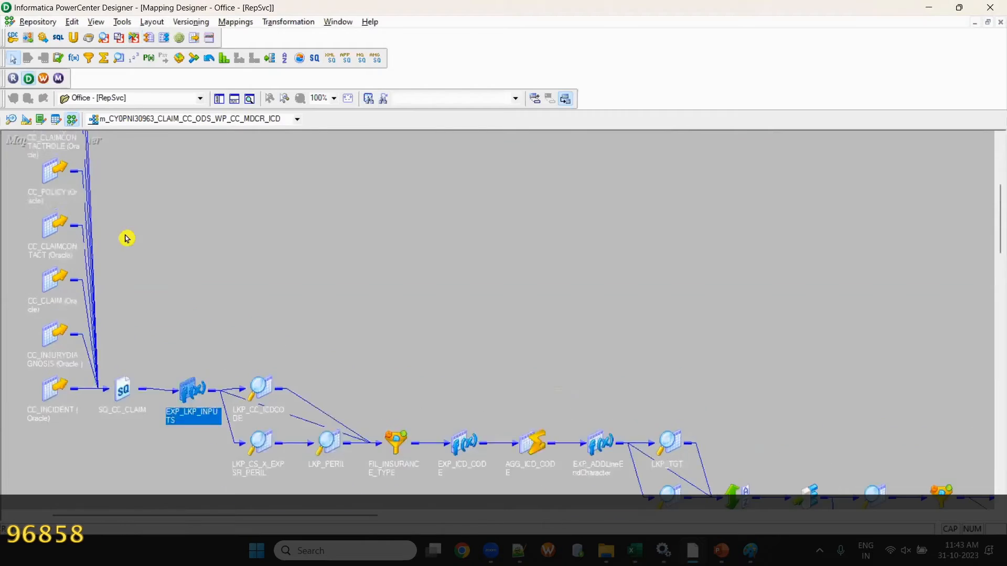
scroll(127, 238, down, 2)
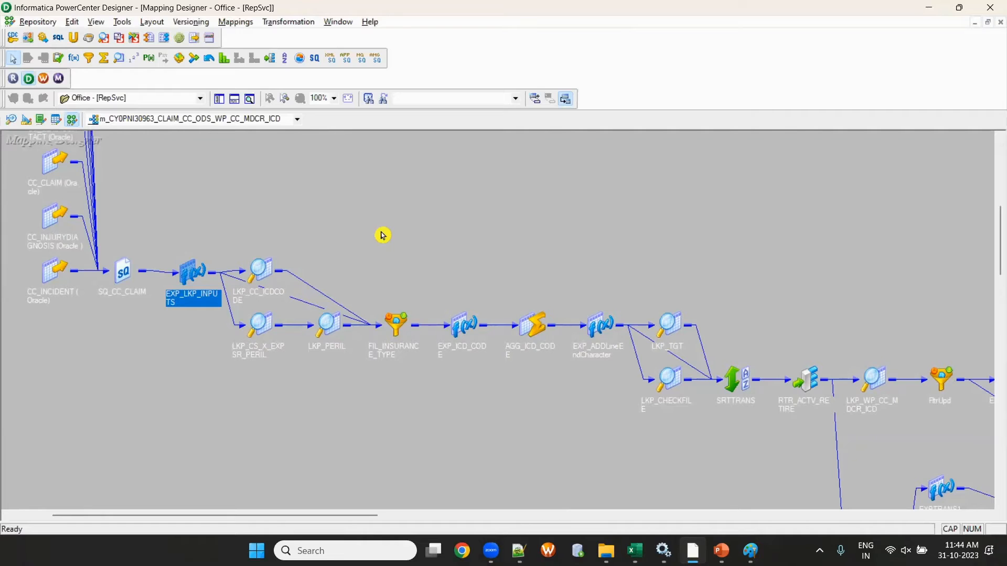
scroll(45, 268, up, 6)
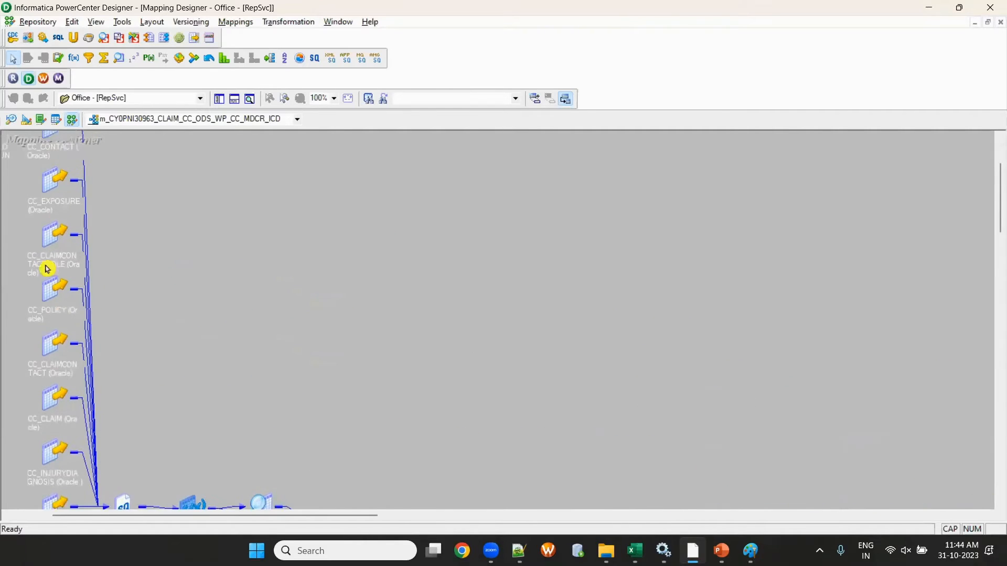
scroll(308, 317, down, 3)
scroll(308, 316, up, 3)
scroll(307, 316, down, 3)
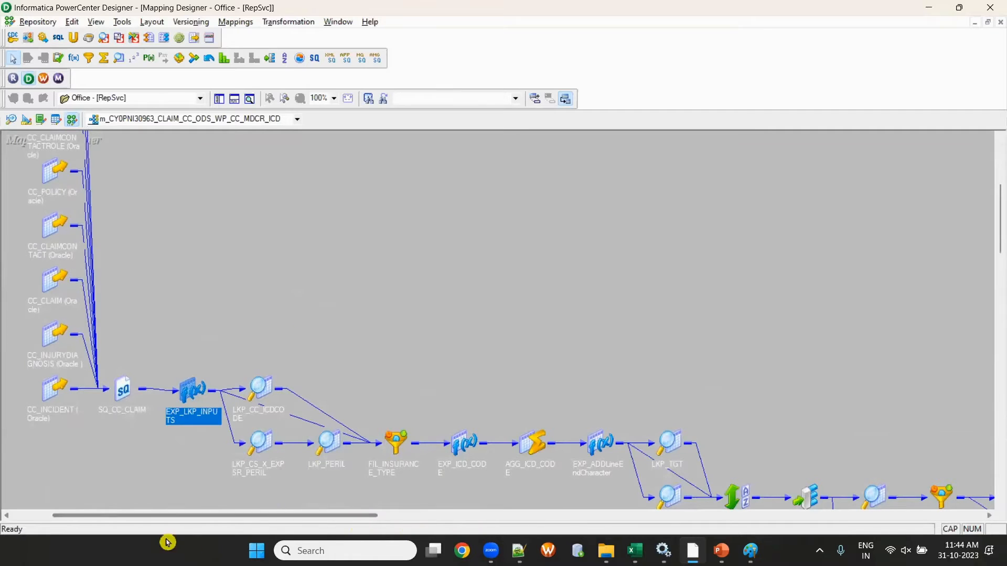
Step: Move the unconnected LKP_CCTL_LOOKUP_VW_UN_TYPECD lookup into the open area right of the source column
scroll(100, 337, up, 3)
scroll(99, 337, up, 2)
drag(9, 276, 362, 263)
drag(344, 225, 359, 305)
scroll(631, 326, down, 3)
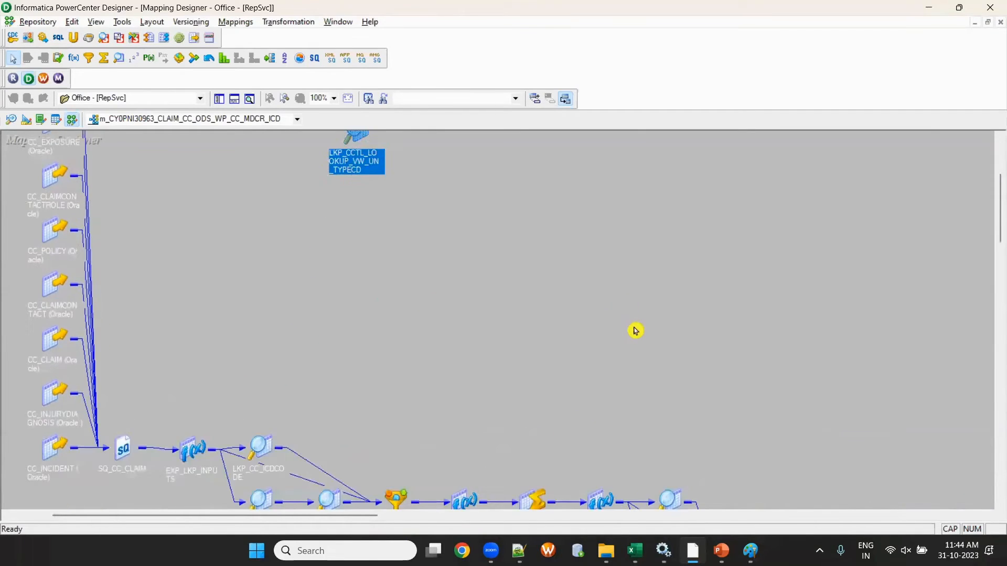
Step: Expand the LKP_CCTL_LOOKUP_VW_UN_TYPECD lookup to show its ports in the open area and briefly view its settings
double_click(373, 166)
drag(404, 139, 418, 186)
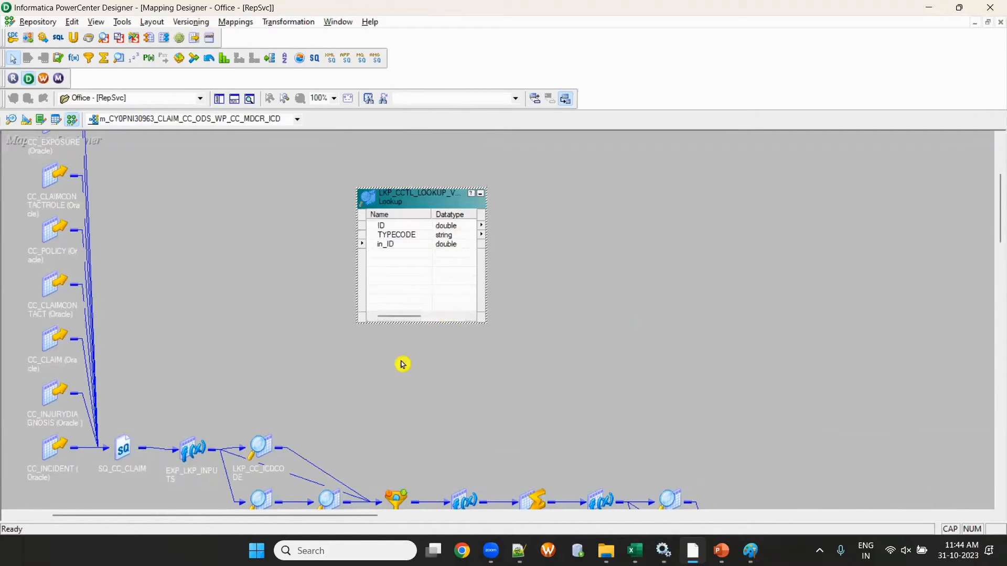
click(388, 235)
click(394, 227)
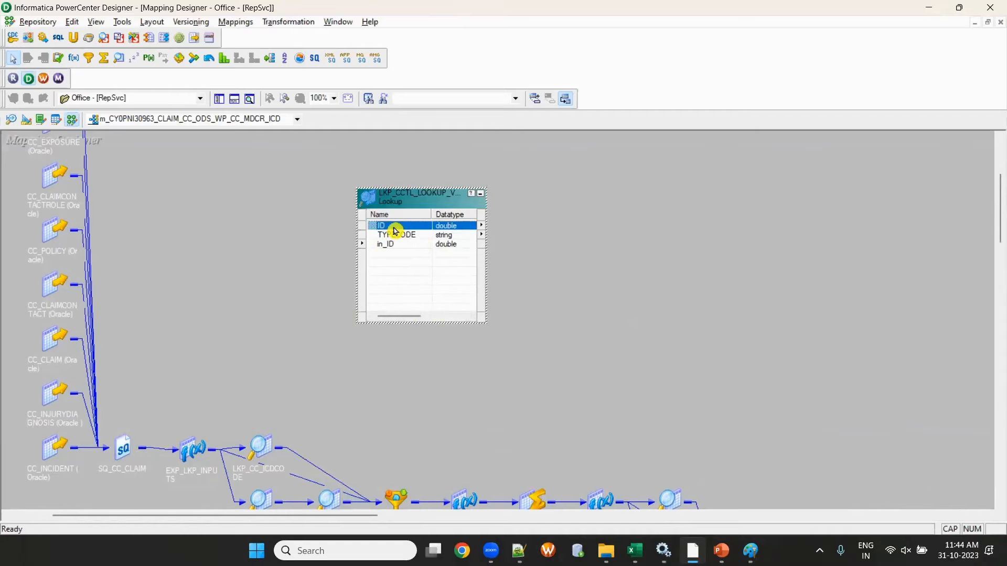
double_click(394, 229)
click(695, 94)
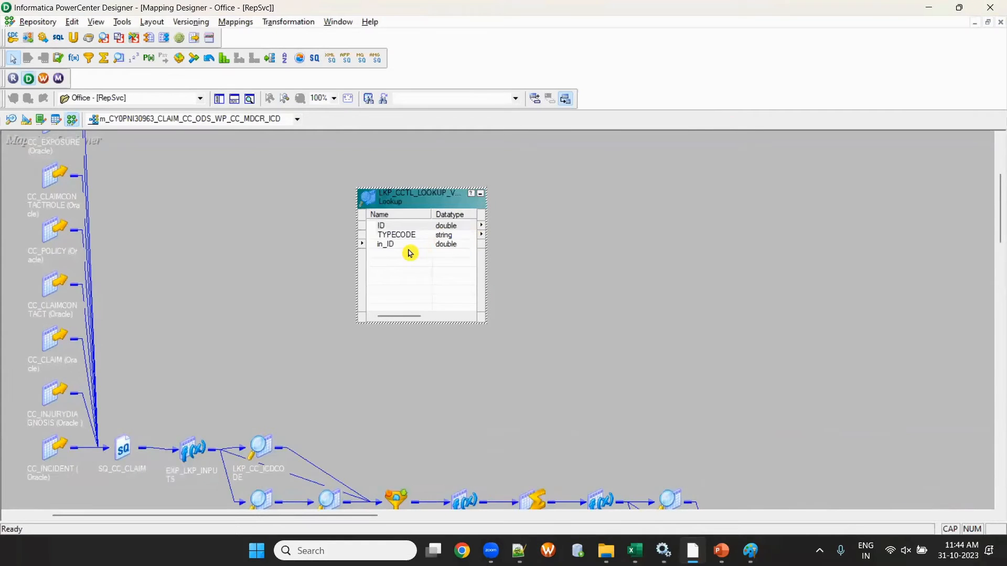
Step: Shift the transformations downstream of EXP_LKP_INPUTS to the right and expand that expression with its ports beside the lookup
drag(227, 412, 798, 537)
drag(272, 449, 804, 390)
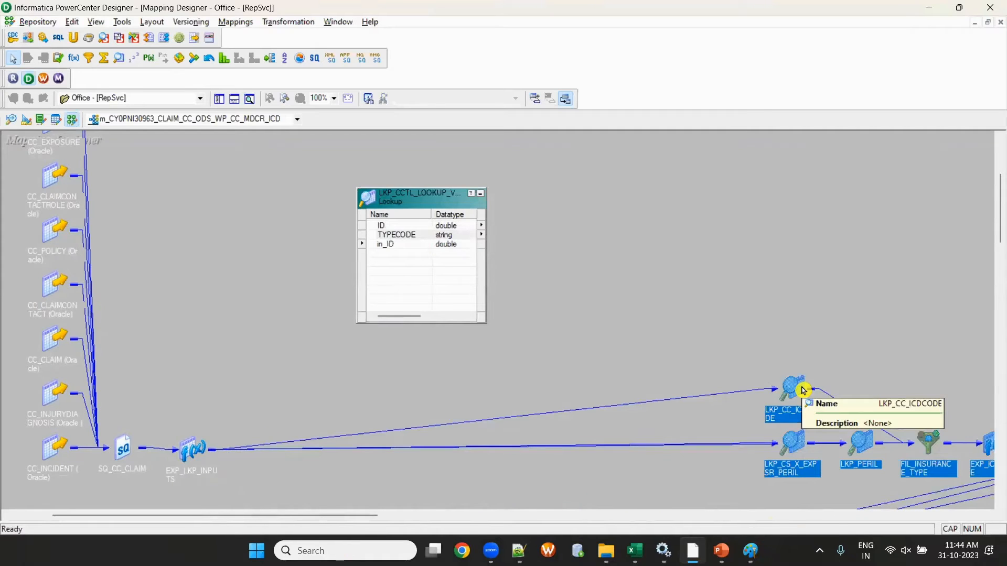
double_click(197, 450)
drag(247, 450, 258, 263)
click(394, 236)
drag(401, 204, 528, 176)
drag(282, 269, 274, 216)
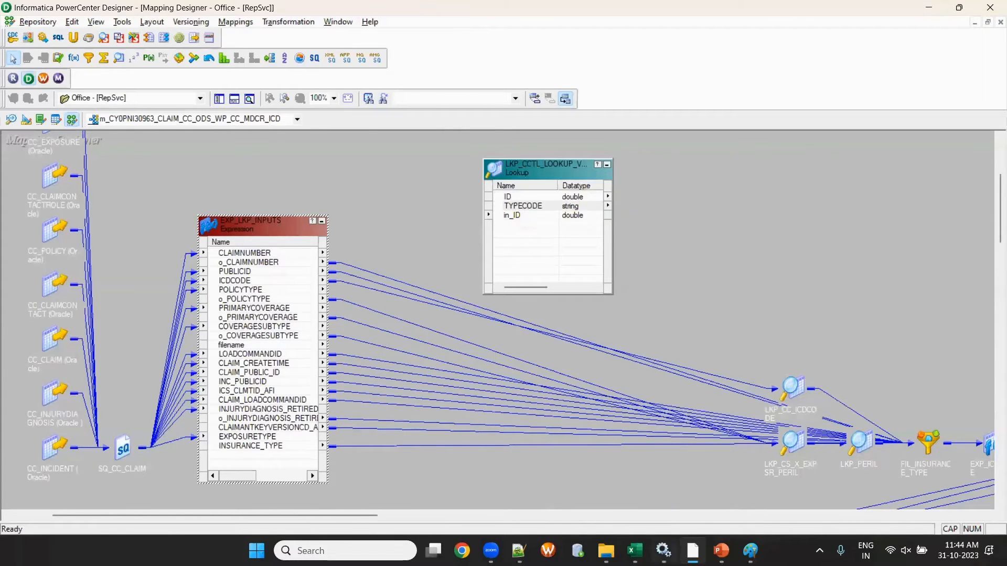
Step: Check the lookup table name in the properties of LKP_CCTL_LOOKUP_VW_UN_TYPECD and pick out its ID and TYPECODE ports
double_click(582, 206)
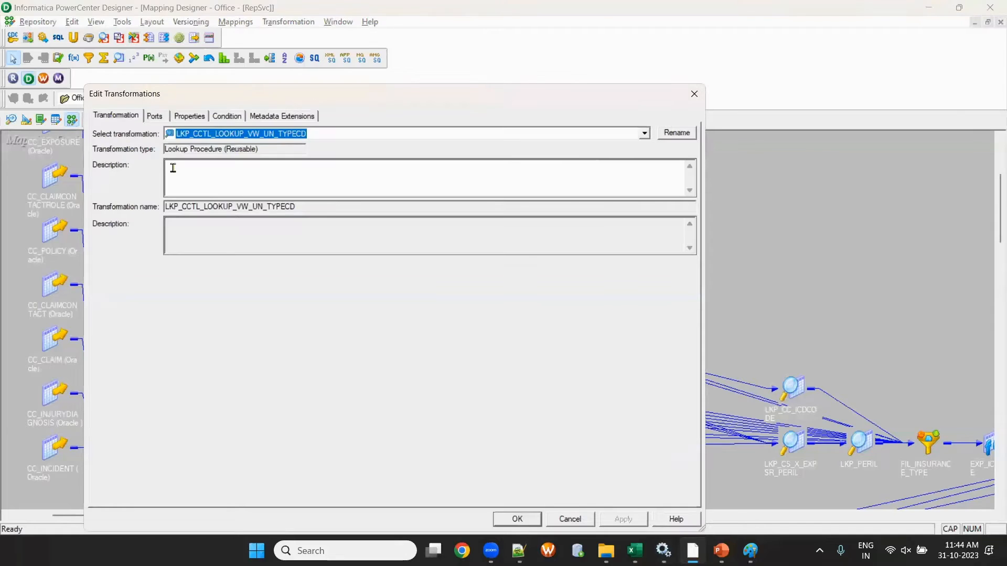
click(193, 123)
click(392, 190)
click(362, 185)
drag(370, 183, 491, 189)
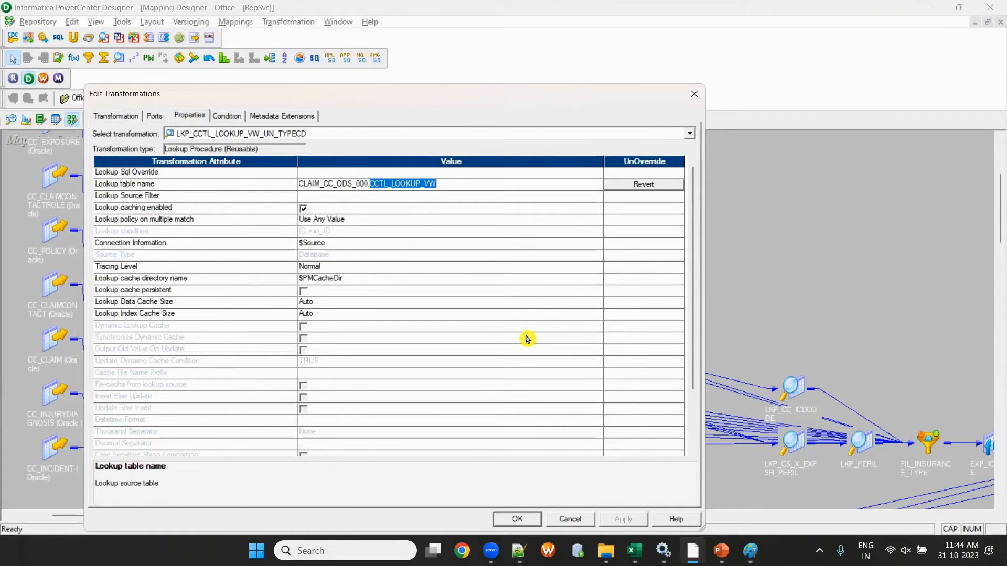
drag(370, 184, 270, 197)
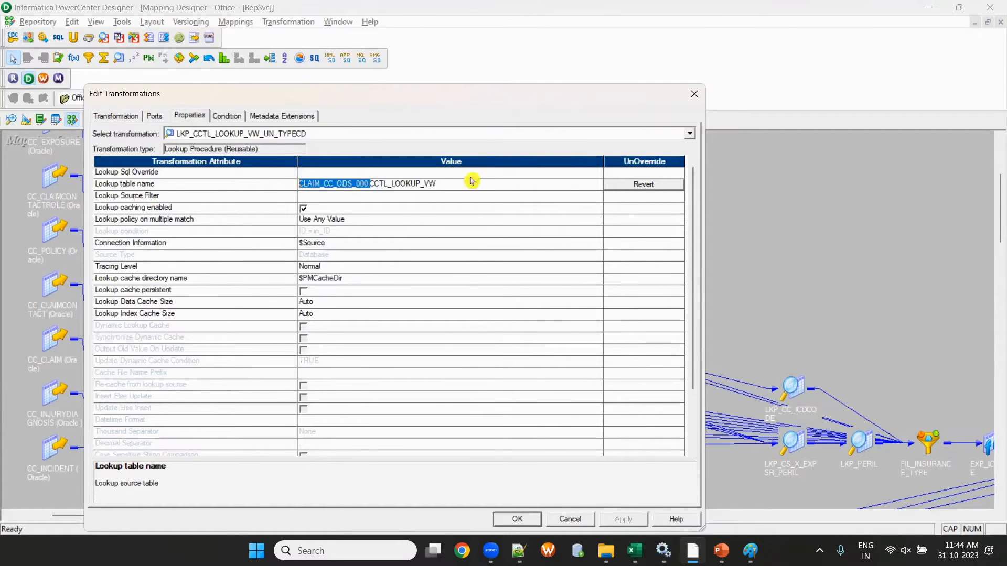
click(416, 185)
drag(371, 184, 486, 180)
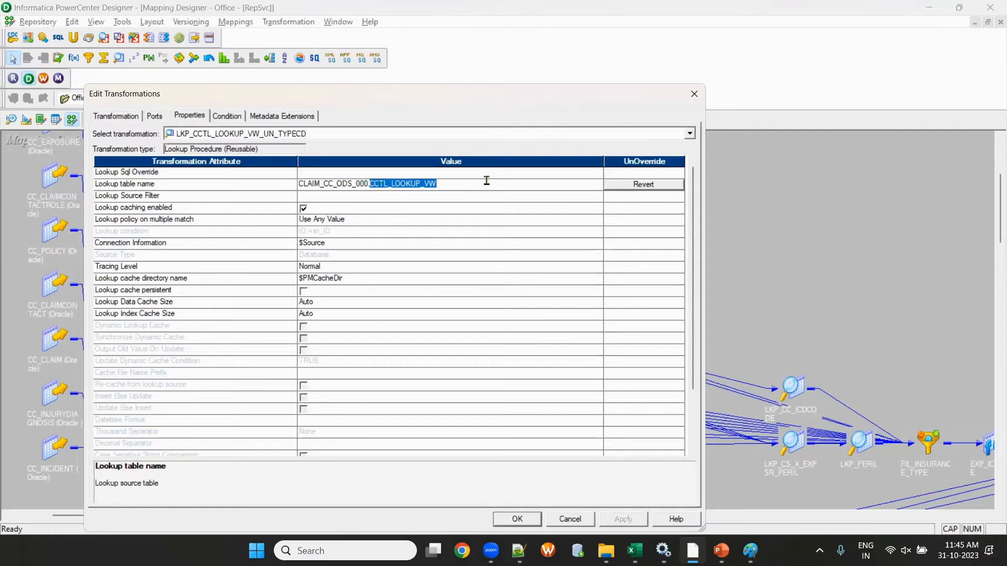
click(155, 118)
click(694, 94)
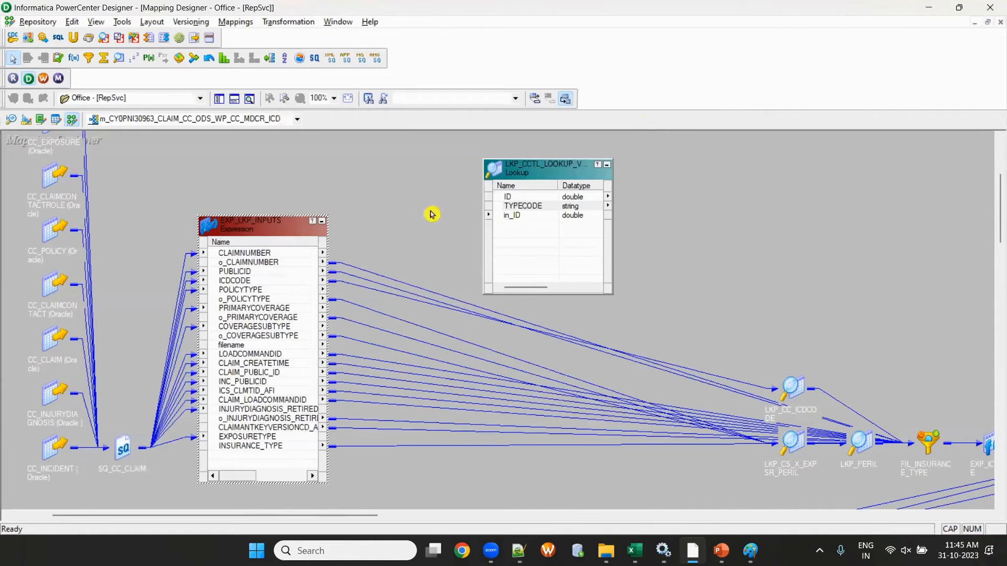
drag(520, 197, 520, 206)
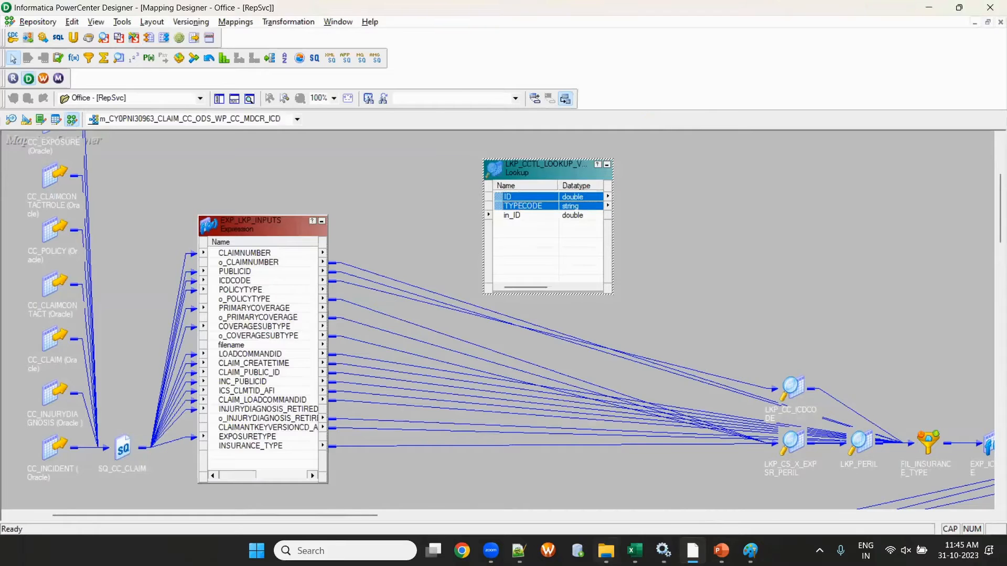
Step: Switch to the 16-07-2023 workbook in Excel and look through its sheets for the unconnected lookup explanation
key(alt+Tab)
click(357, 511)
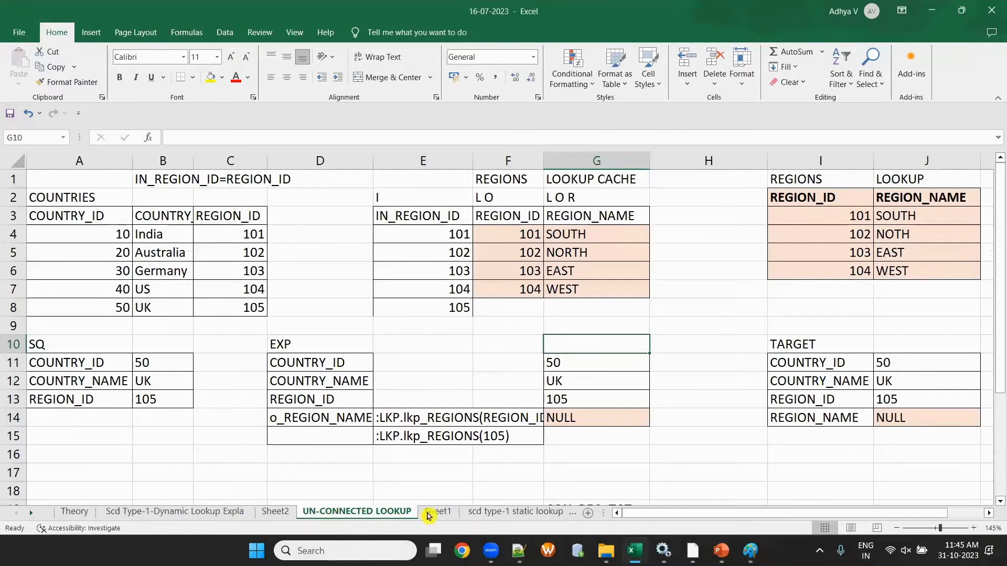
click(437, 511)
click(515, 511)
click(554, 511)
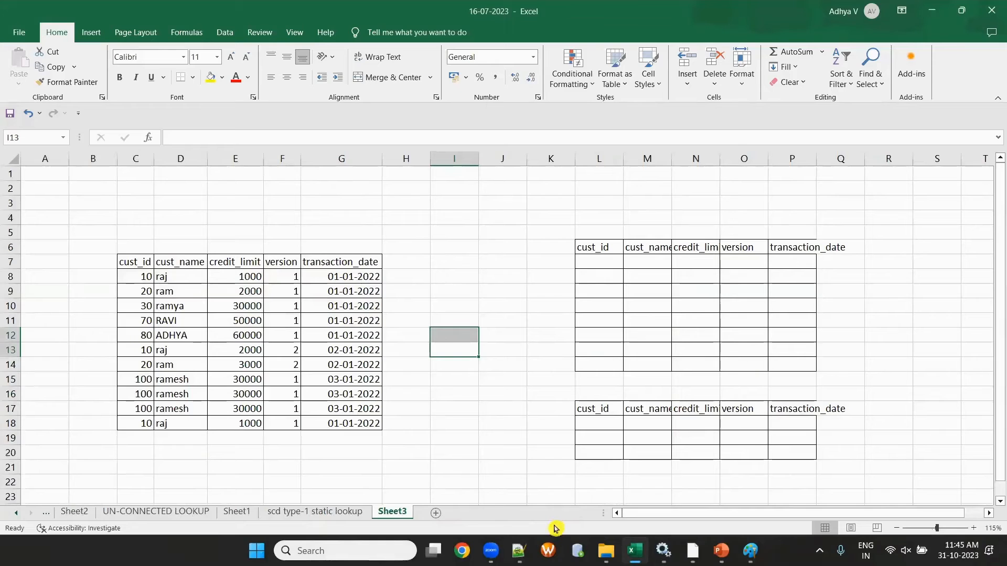
click(16, 514)
click(16, 514)
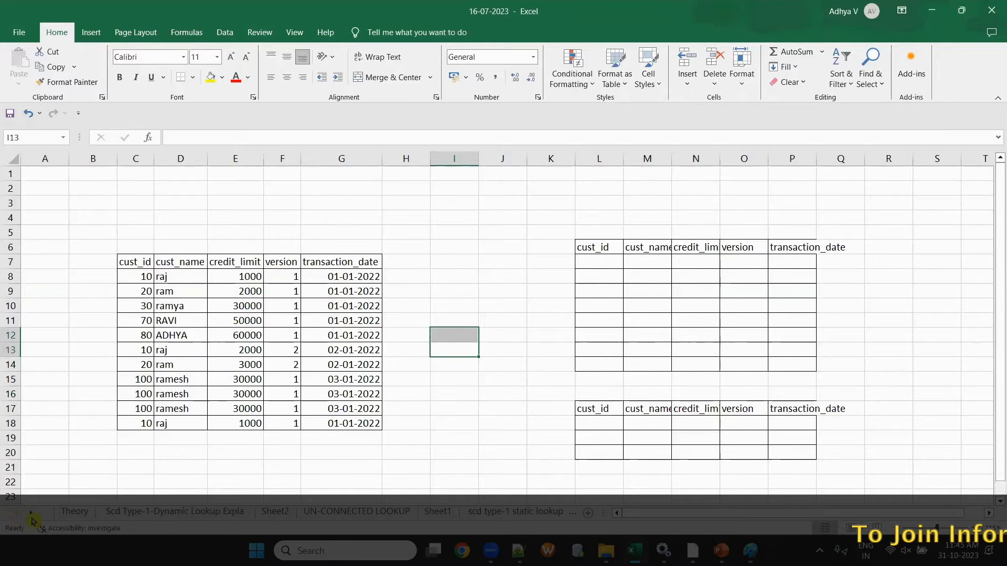
click(175, 511)
scroll(487, 374, up, 6)
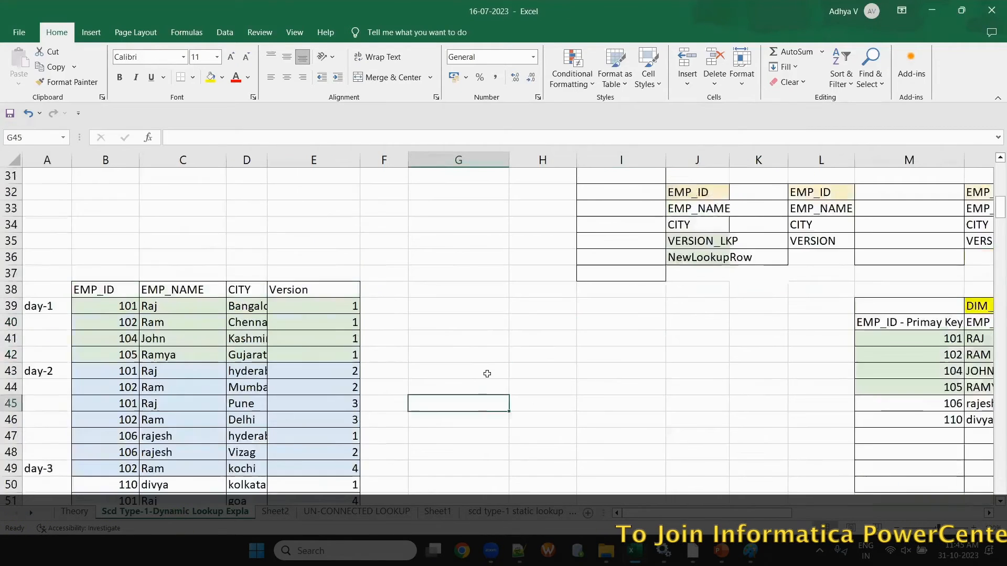
scroll(487, 373, down, 2)
scroll(486, 373, up, 4)
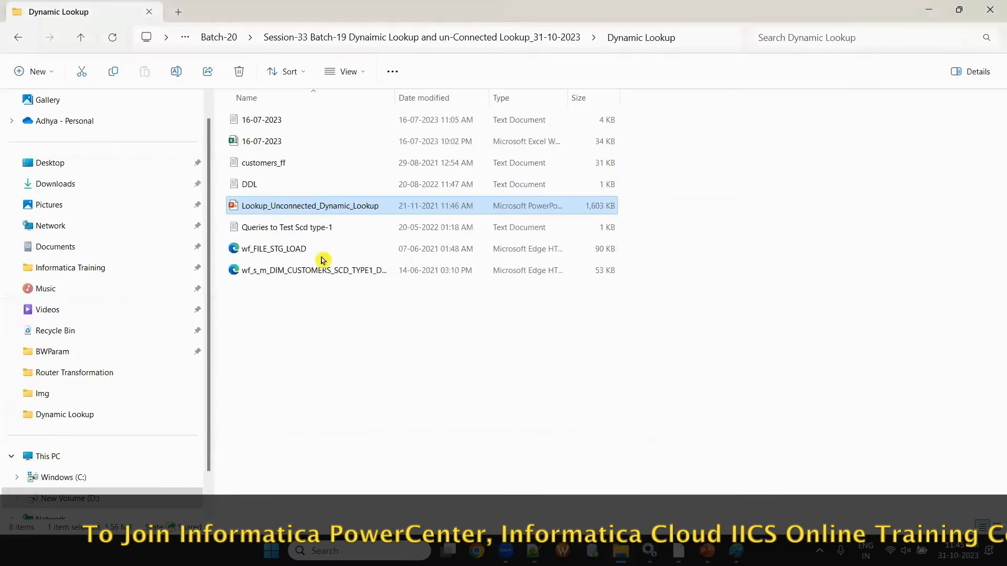
Step: Open the Un-Connected Lookup Explanation workbook from the session's Un-Connected Lookup folder and maximize it
click(18, 36)
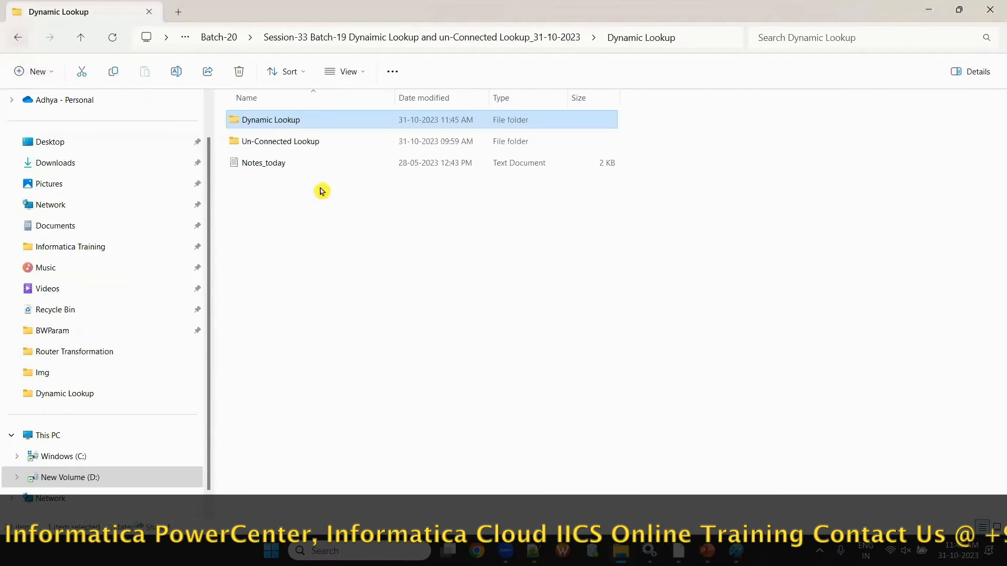
double_click(287, 143)
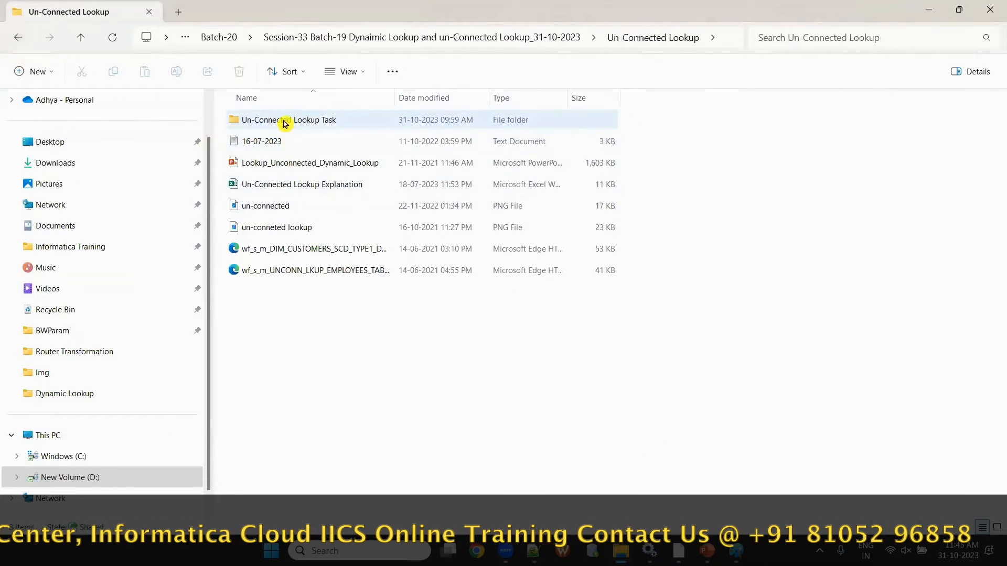
double_click(285, 121)
click(18, 38)
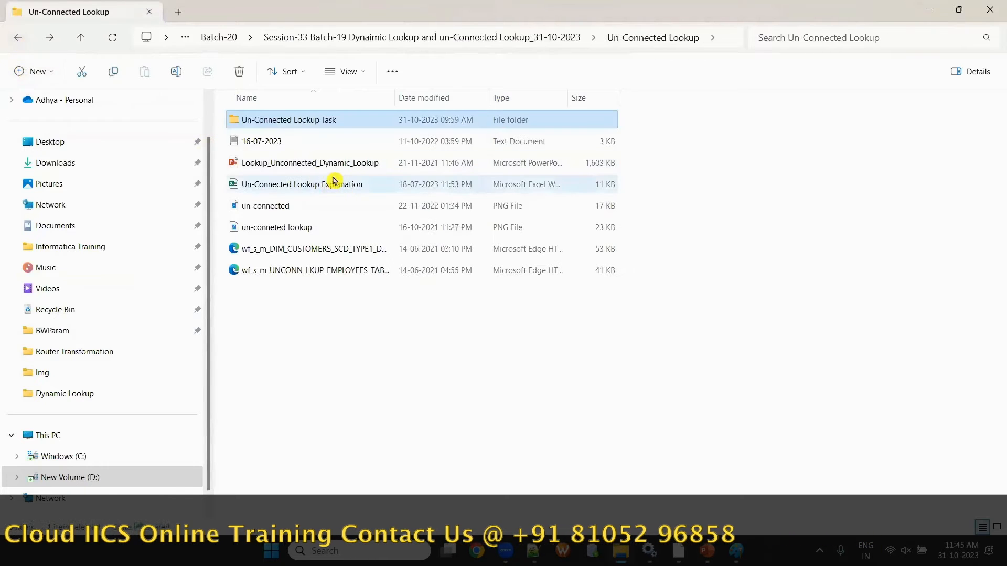
double_click(310, 185)
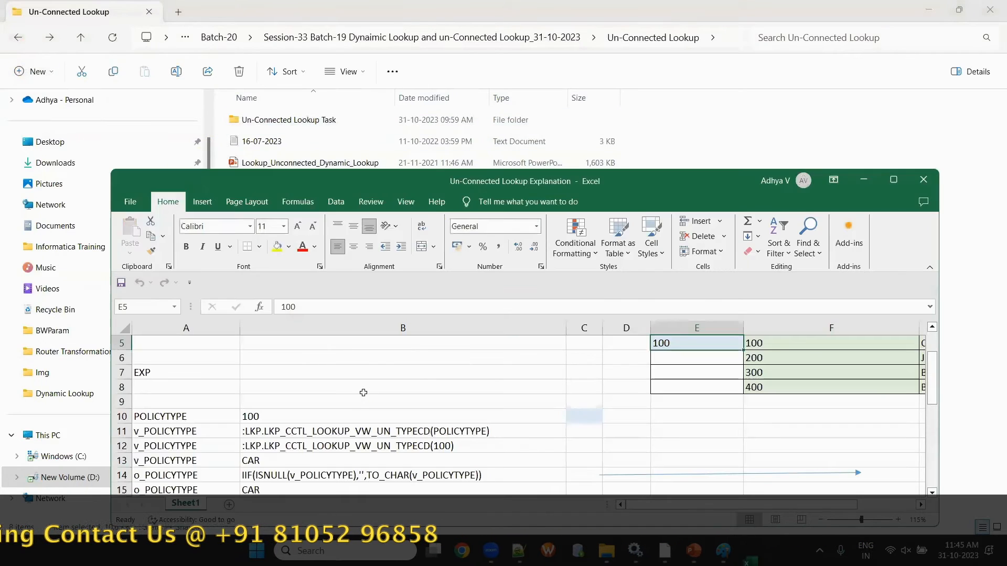
double_click(412, 186)
scroll(330, 440, up, 2)
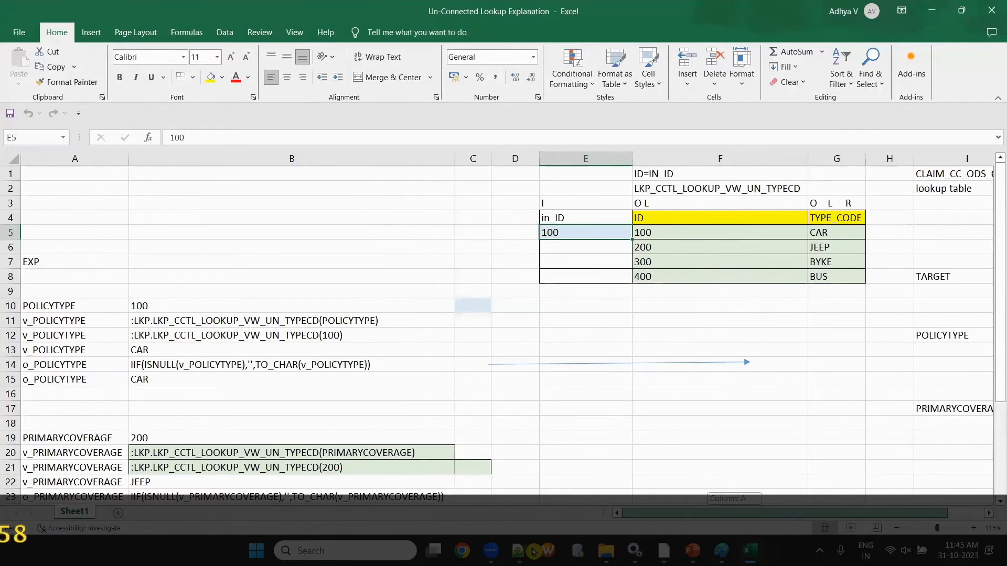
Step: Examine the sample ID and TYPE_CODE rows in the sheet and relate them to the lookup in PowerCenter Designer
scroll(494, 292, right, 1)
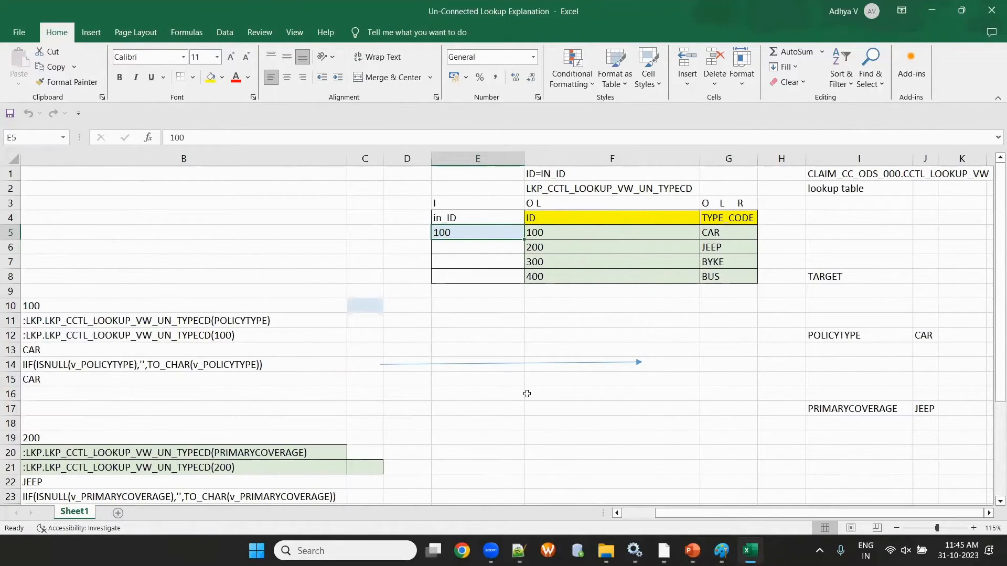
drag(551, 232, 732, 278)
click(713, 352)
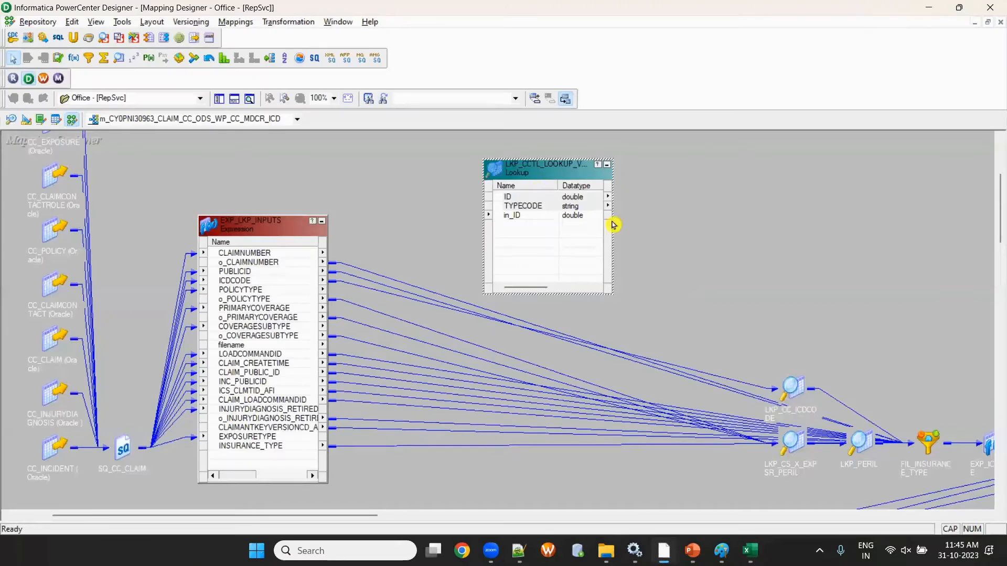
click(664, 549)
drag(524, 198, 708, 275)
Step: Clear the sample in_ID value in cell E5 of the explanation sheet in Excel
key(alt+Tab)
click(470, 232)
key(Delete)
click(561, 230)
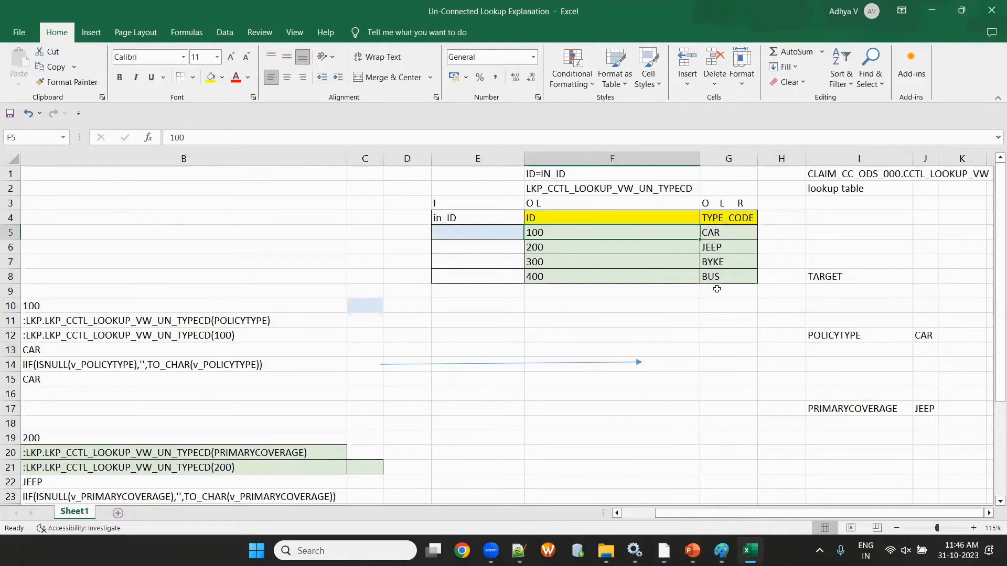
Step: Compare the sheet's ID and TYPE_CODE columns with the ID and TYPECODE ports of the lookup in PowerCenter Designer
drag(564, 231, 738, 269)
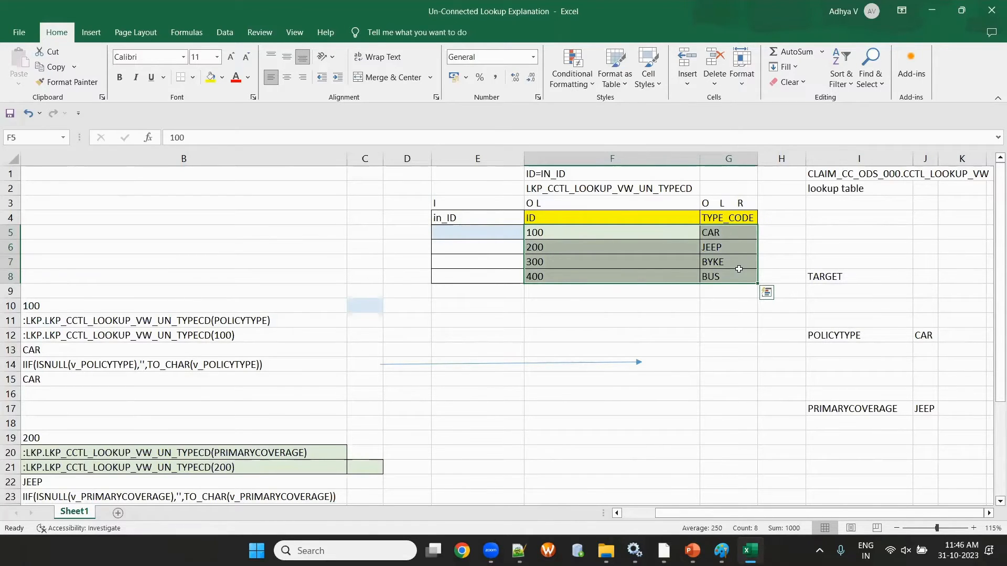
key(alt+Tab)
click(531, 196)
shift+click(536, 208)
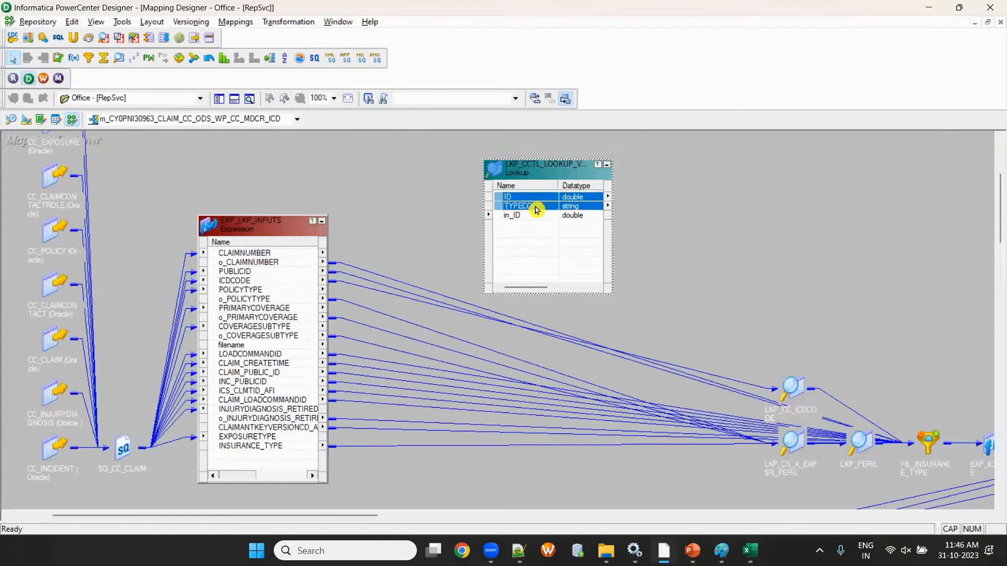
key(alt+Tab)
click(557, 215)
ctrl+click(727, 216)
drag(562, 232, 737, 279)
Step: Check the input, output, lookup and return flags of the lookup's ports in Designer against the explanation sheet
key(alt+Tab)
click(529, 207)
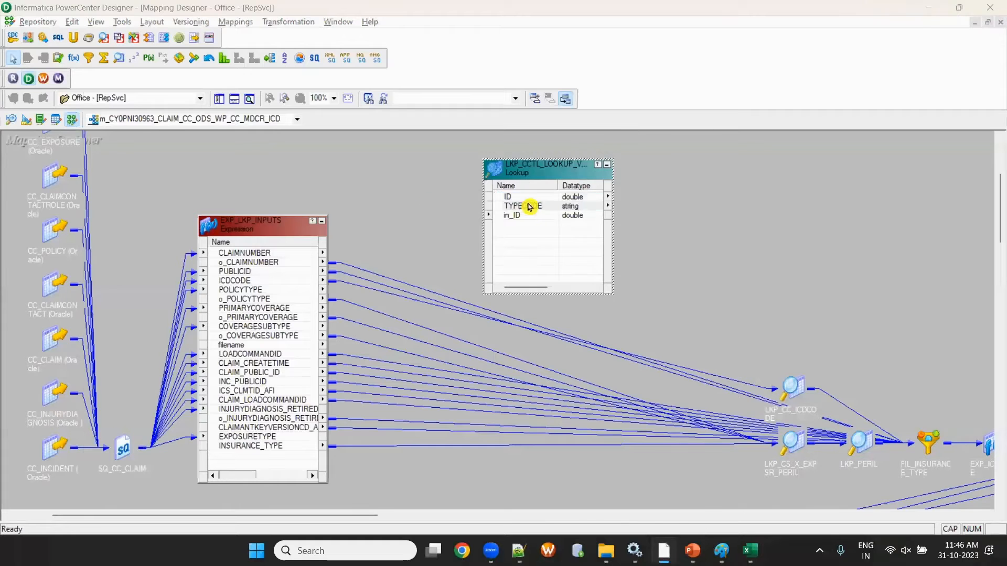
double_click(530, 207)
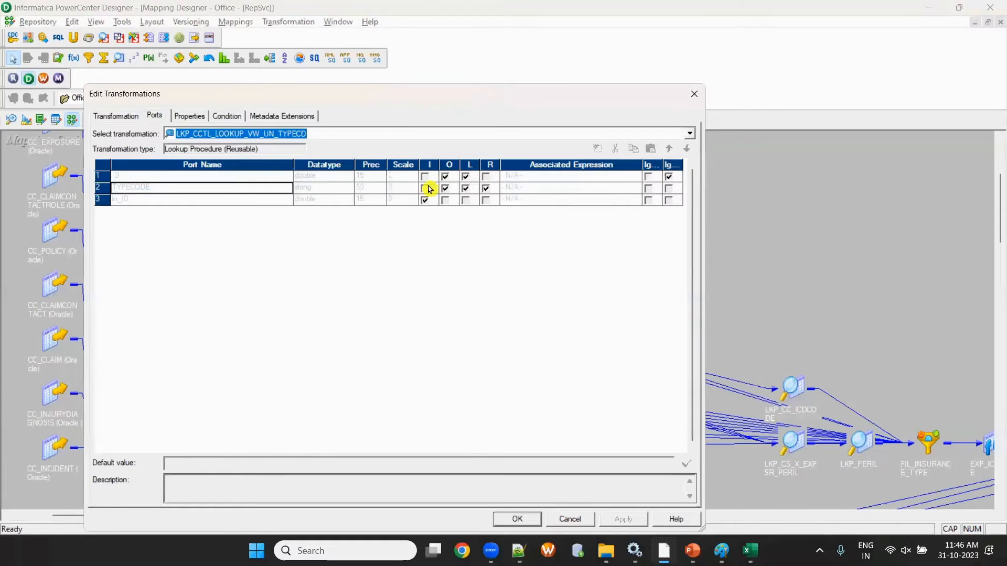
click(693, 97)
key(alt+Tab)
key(alt+Tab)
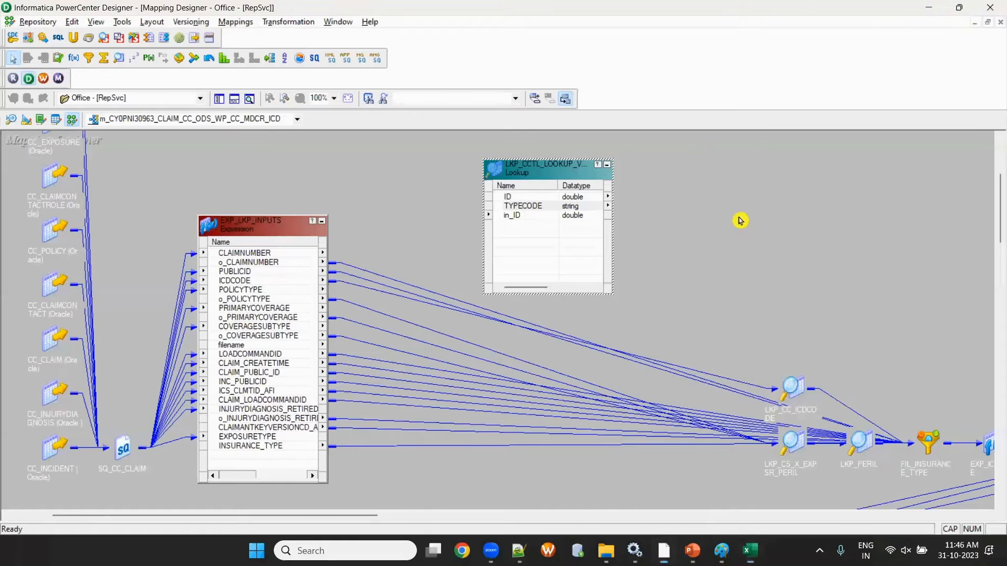
click(532, 208)
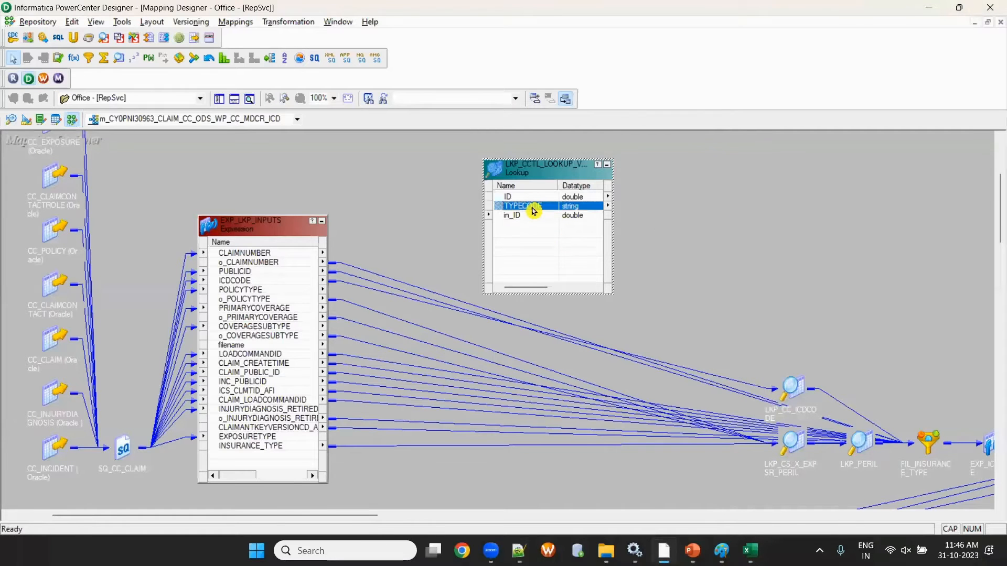
key(alt+Tab)
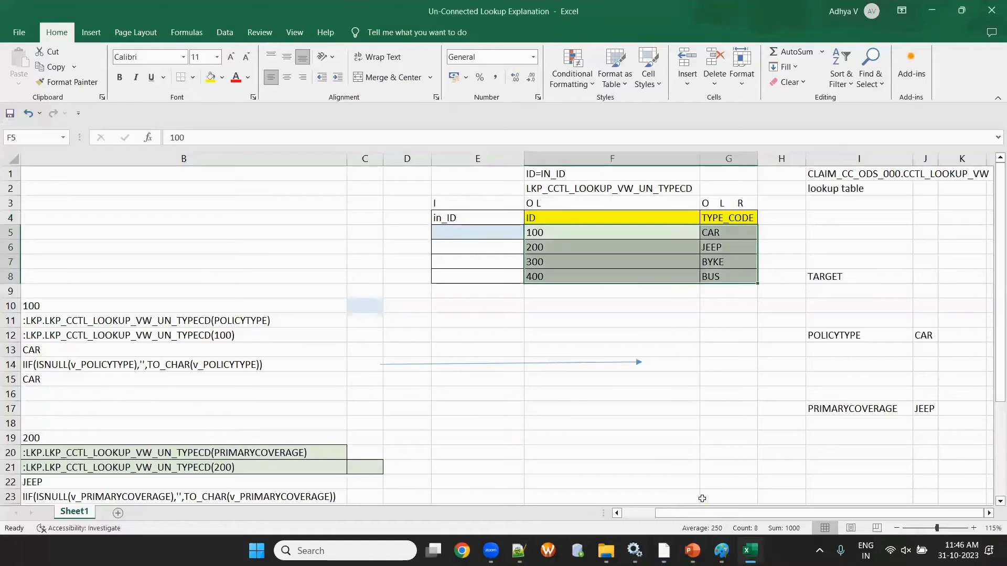
key(alt+Tab)
key(alt+Tab)
key(alt+Tab)
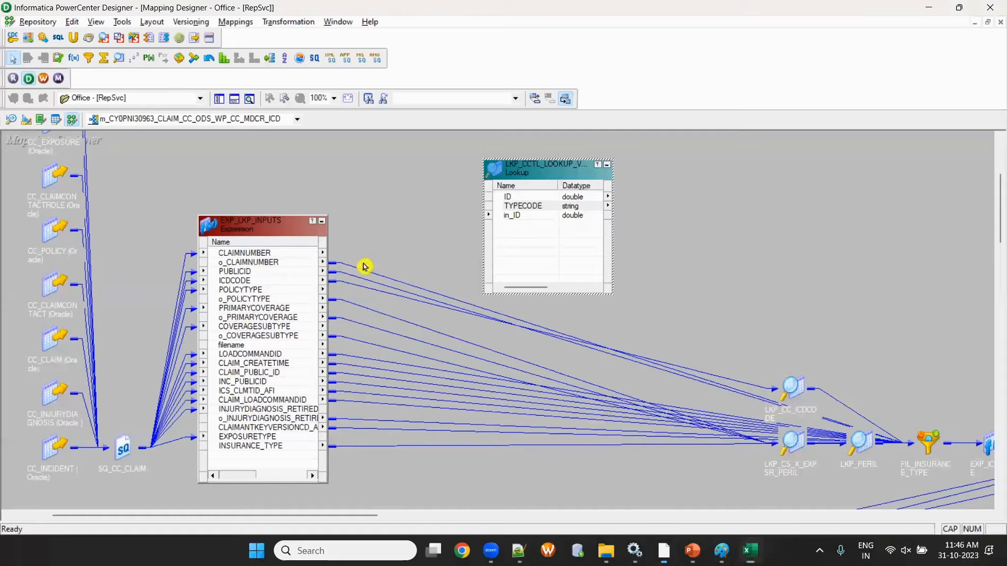
Step: Enlarge the EXP_LKP_INPUTS box and move it and the lookup further right to spread out their ports and links
drag(263, 217, 249, 158)
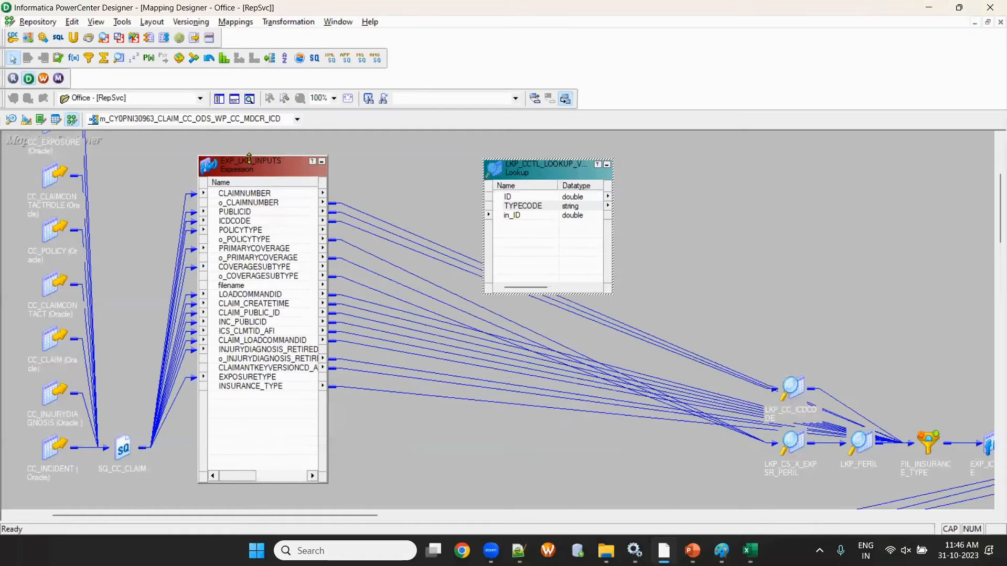
click(242, 231)
drag(522, 166, 614, 161)
drag(284, 174, 344, 201)
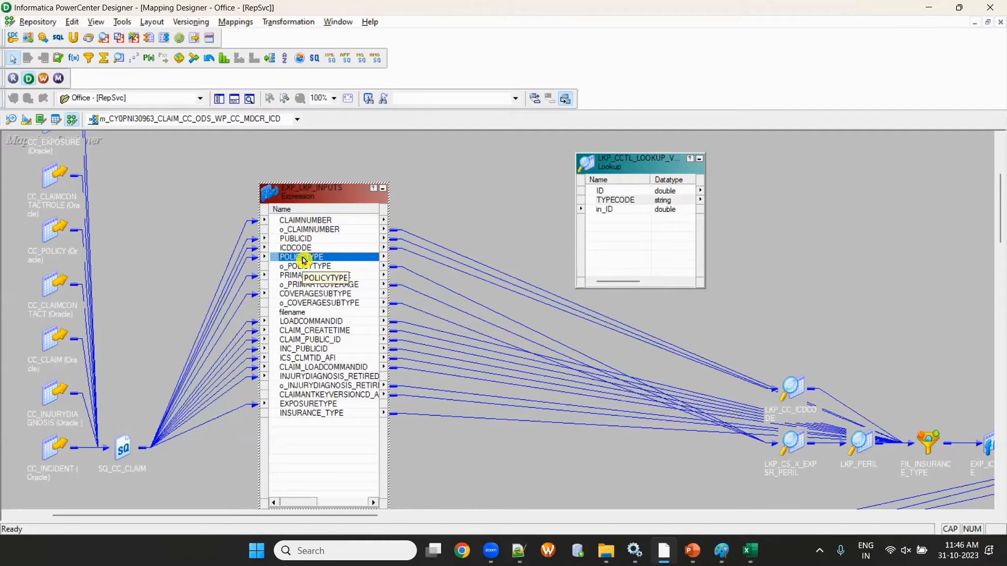
Step: Trace the backward link path of the POLICYTYPE port in EXP_LKP_INPUTS to its source qualifier
right_click(304, 261)
mouse_move(354, 286)
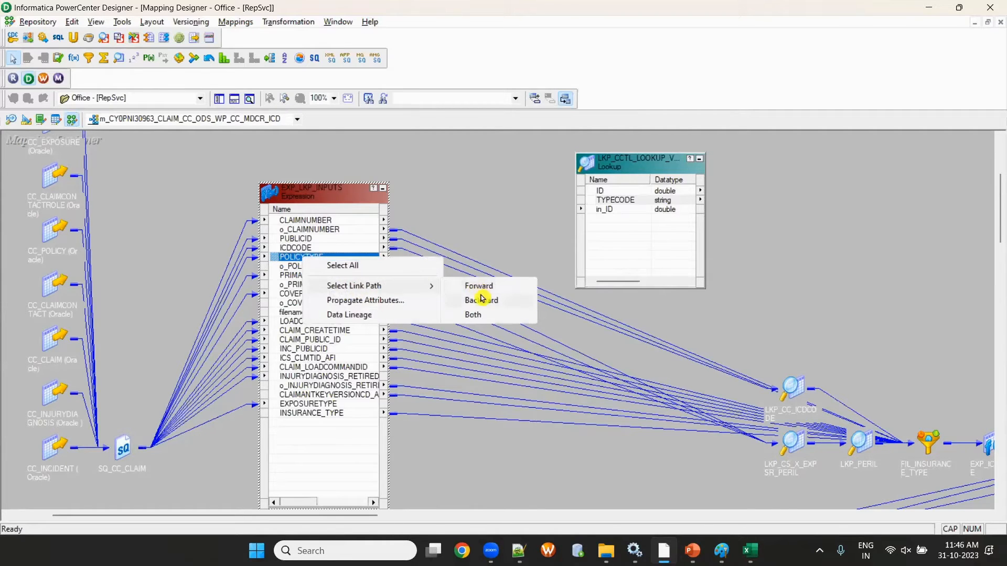
click(481, 298)
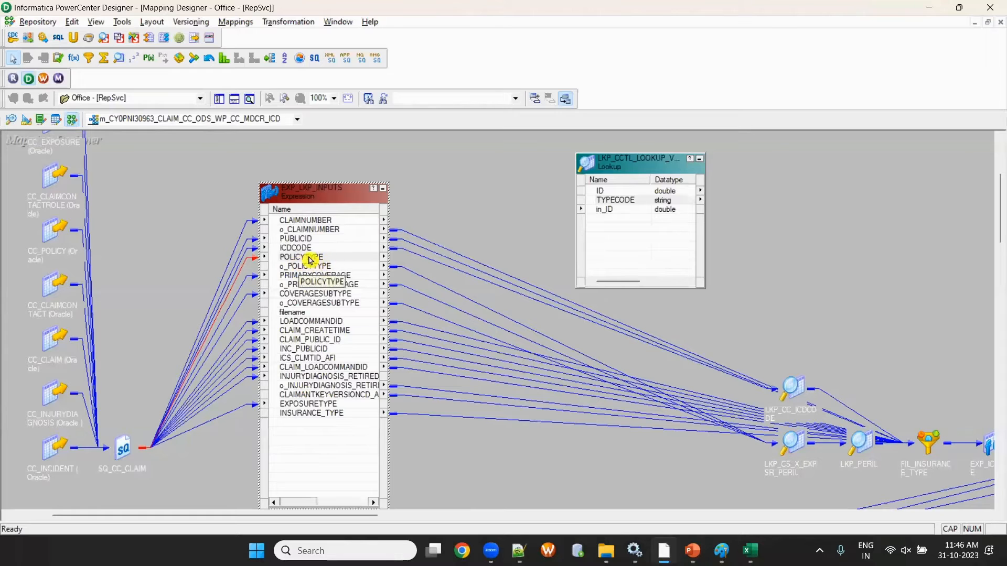
mouse_move(648, 340)
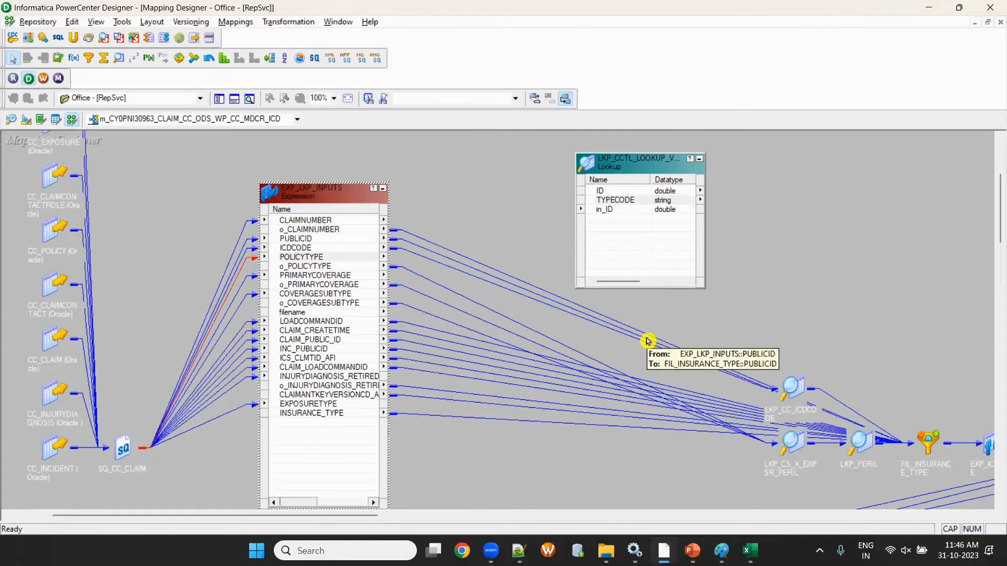
Step: Compare the POLICYTYPE ports in the EXP_LKP_INPUTS port list with the POLICYTYPE rows of the Excel explanation sheet, then close the port list
click(308, 266)
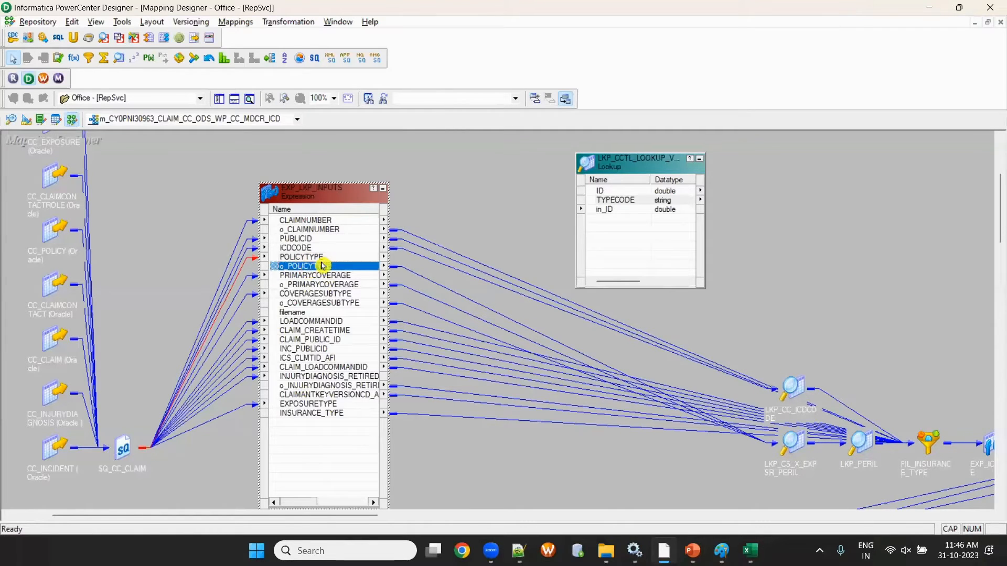
double_click(317, 266)
click(176, 239)
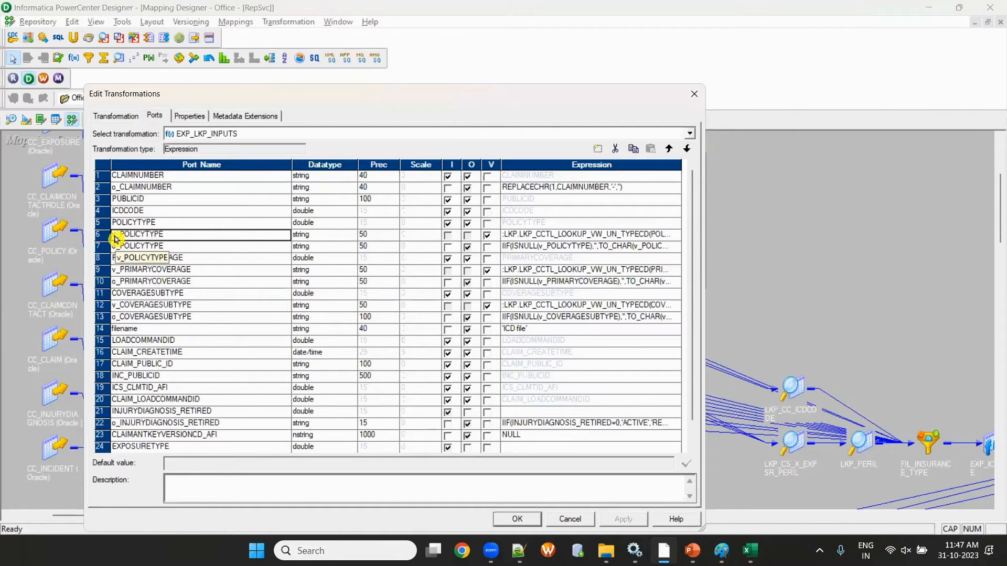
key(alt+Tab)
click(67, 304)
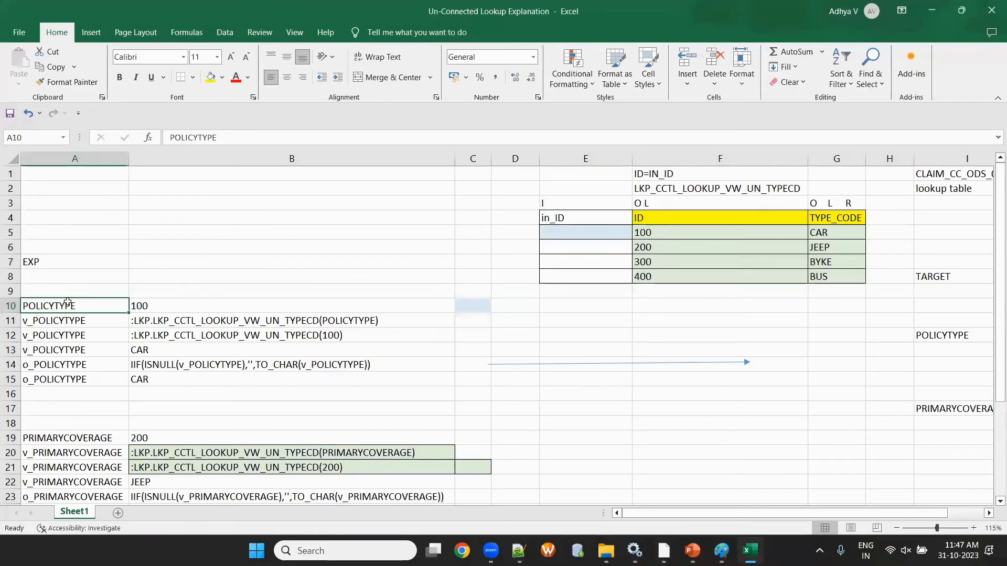
key(Right)
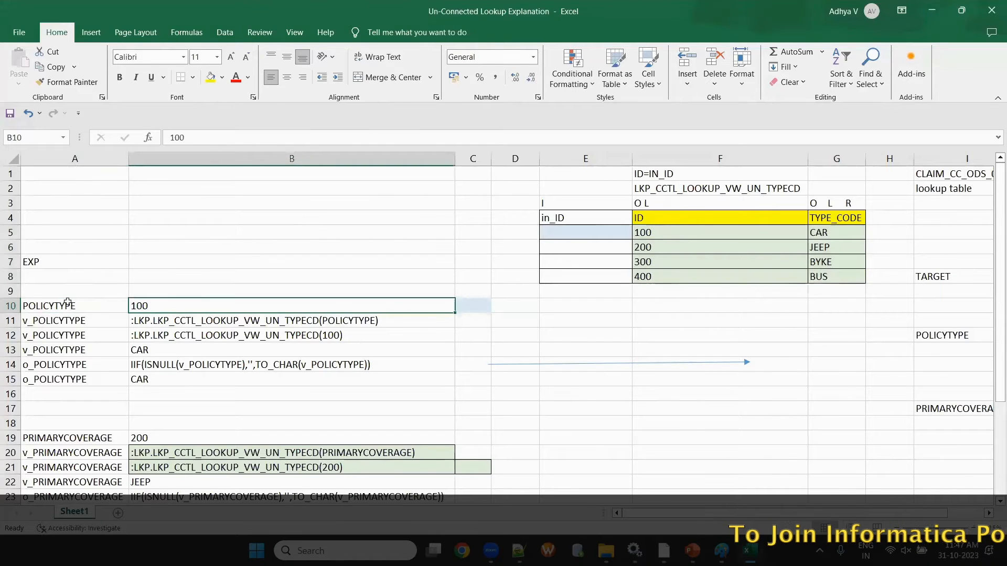
key(alt+Tab)
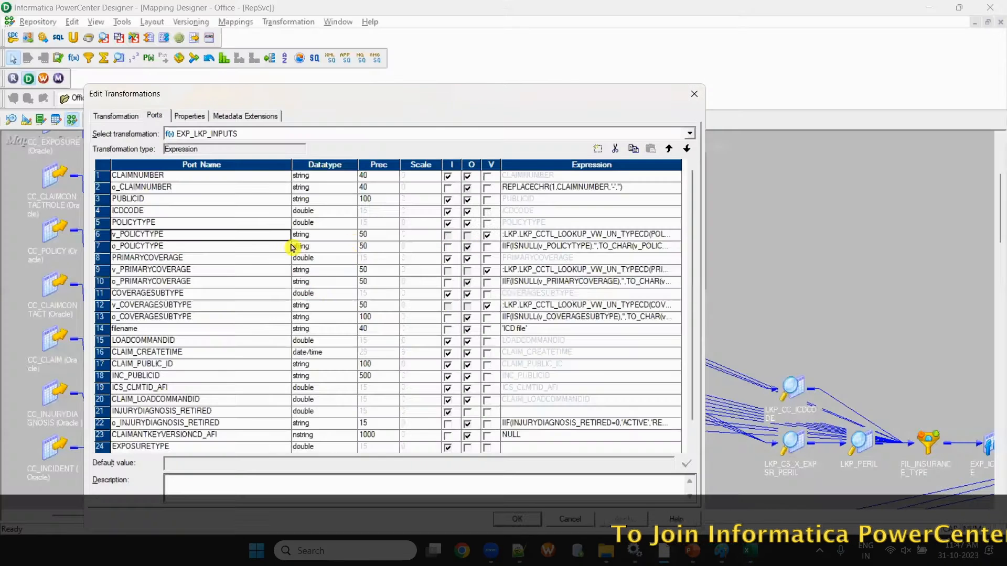
click(515, 516)
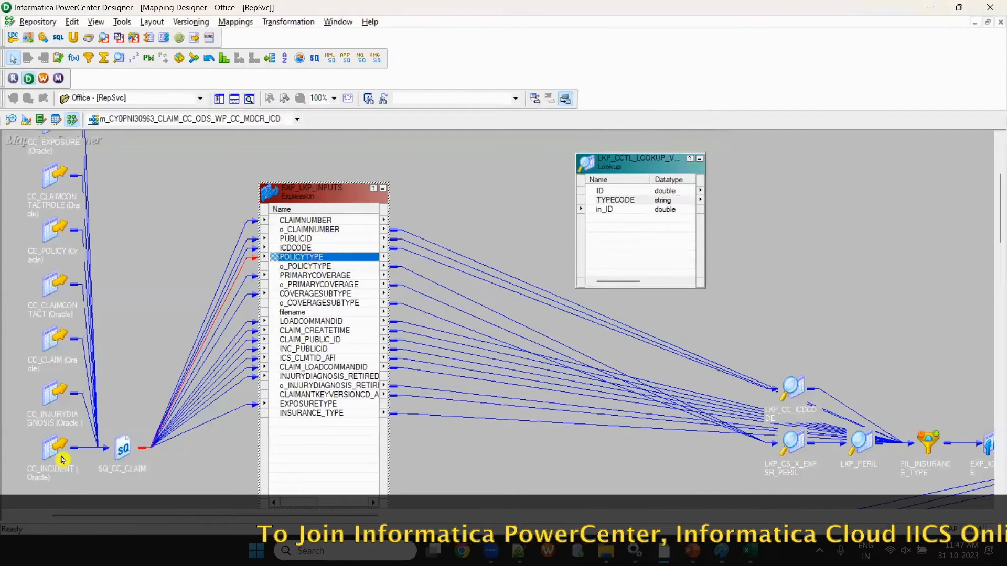
Step: Move the SQ_CC_CLAIM source qualifier up beside EXP_LKP_INPUTS and match the POLICYTYPE port with its sample value in Excel
drag(122, 448, 142, 245)
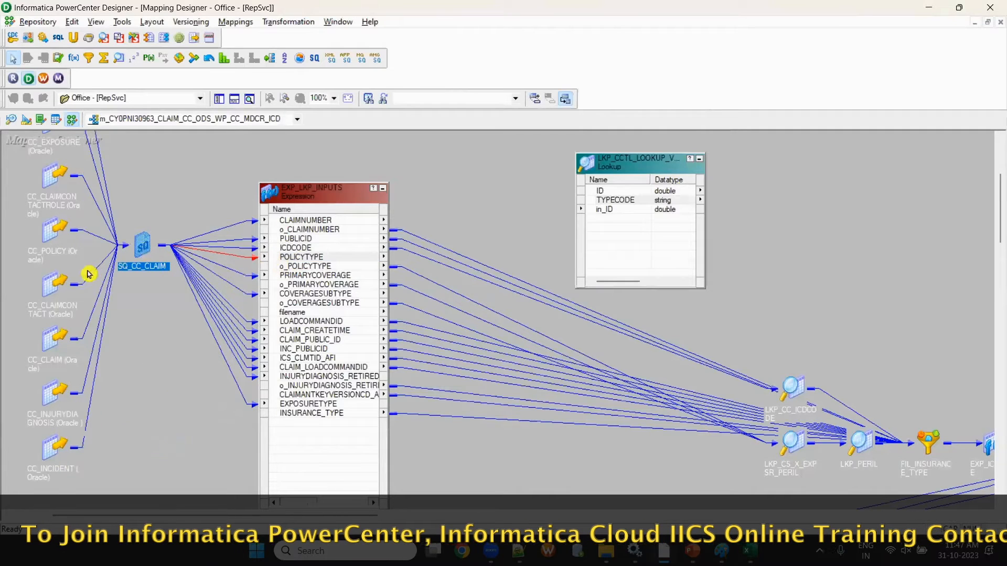
click(302, 259)
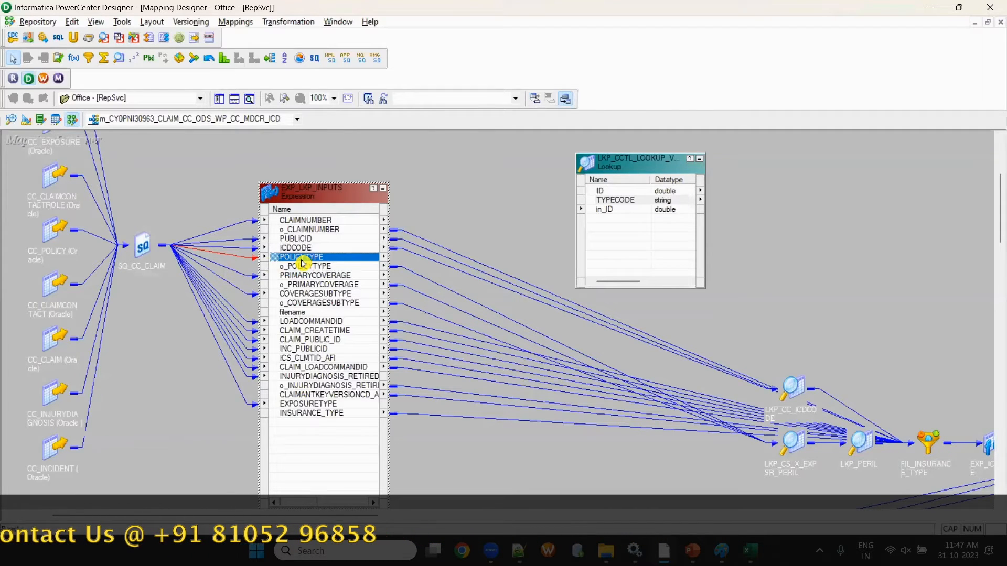
key(alt+Tab)
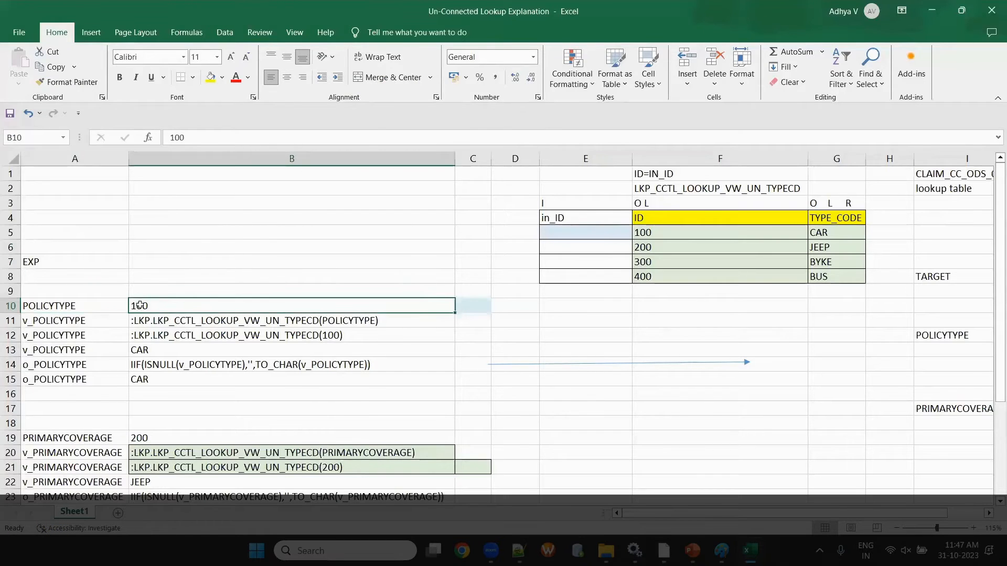
key(alt+Tab)
Step: Compare the v_POLICYTYPE variable port of EXP_LKP_INPUTS in Designer with its row in the Excel sheet
double_click(318, 263)
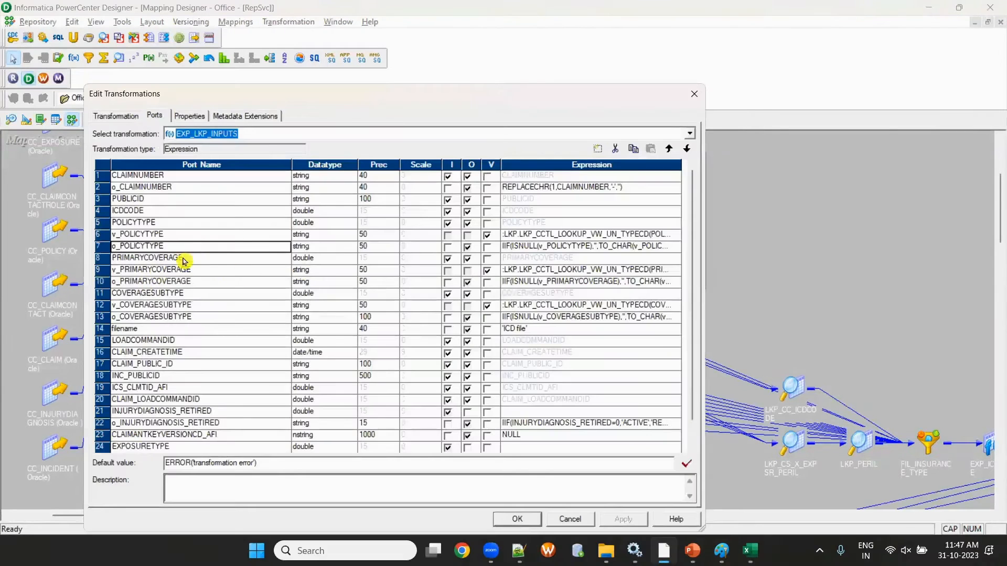
click(184, 237)
key(alt+Tab)
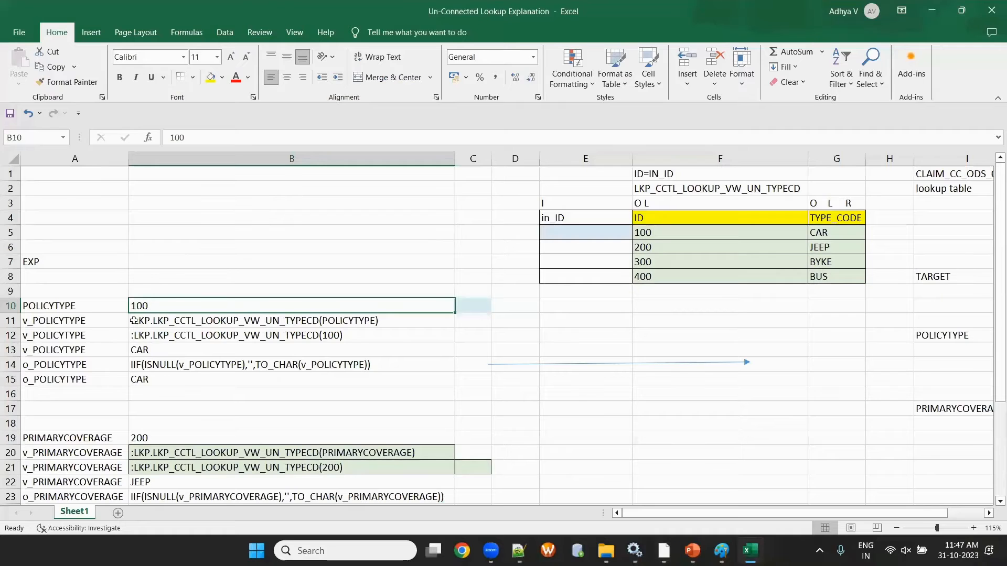
click(97, 326)
key(Right)
key(alt+Tab)
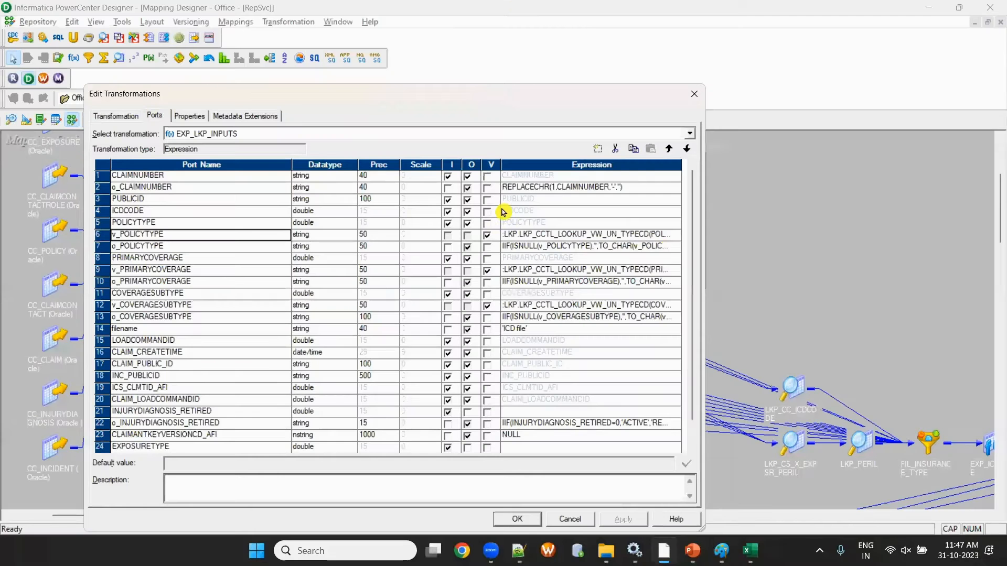
Step: Check the lookup expression of v_POLICYTYPE in the Expression Editor against cell B11 in Excel, and close the editors
click(679, 234)
click(677, 234)
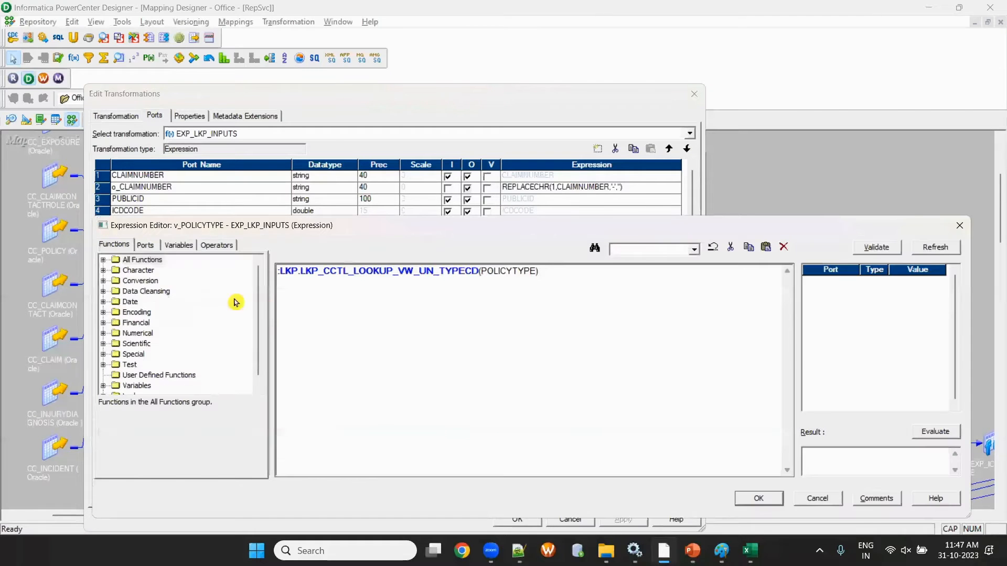
key(alt+Tab)
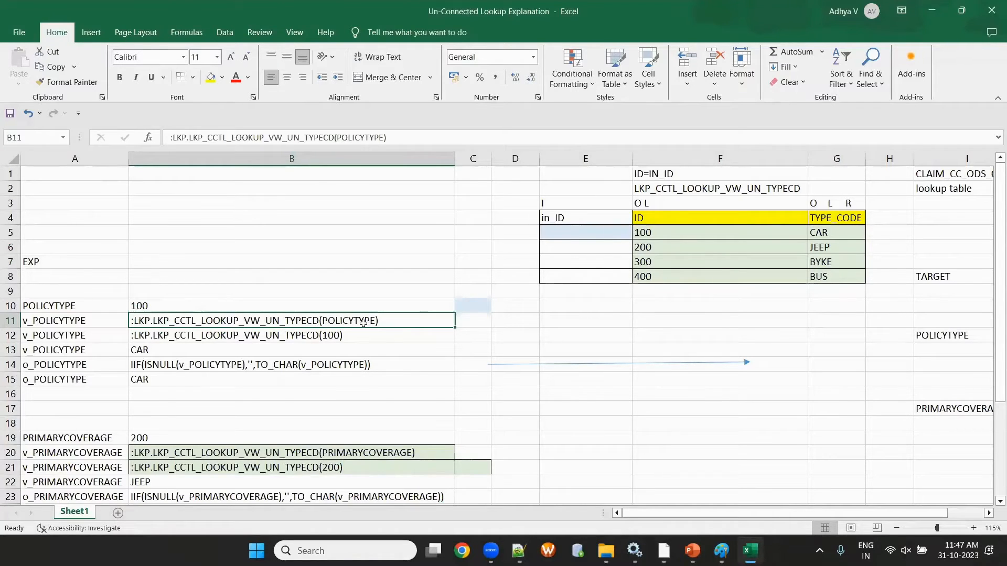
key(alt+Tab)
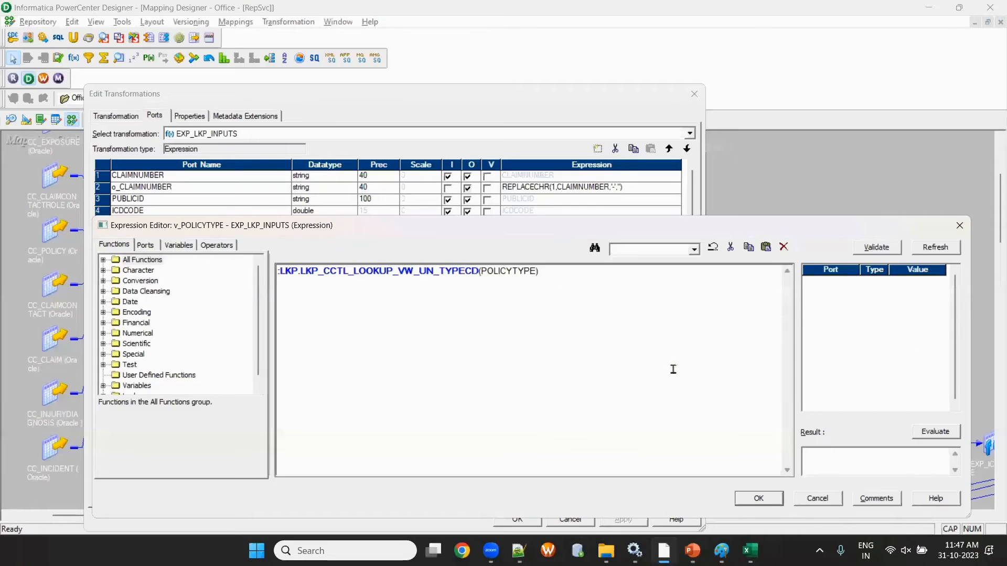
click(759, 499)
click(517, 519)
key(alt+Tab)
key(alt+Tab)
click(314, 266)
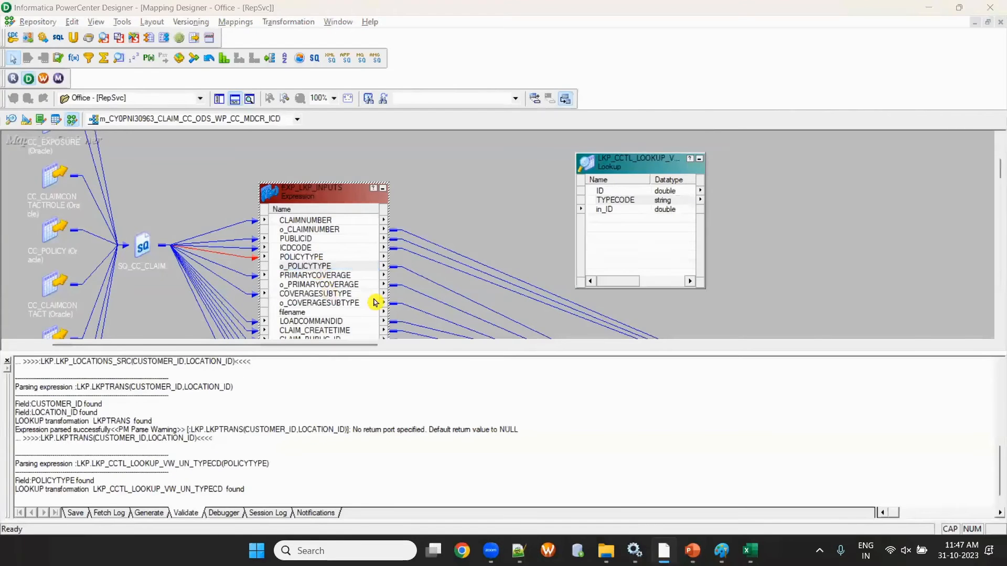
Step: Switch to Excel and colour the POLICYTYPE argument of the lookup call in cell B11 orange
key(alt+Tab)
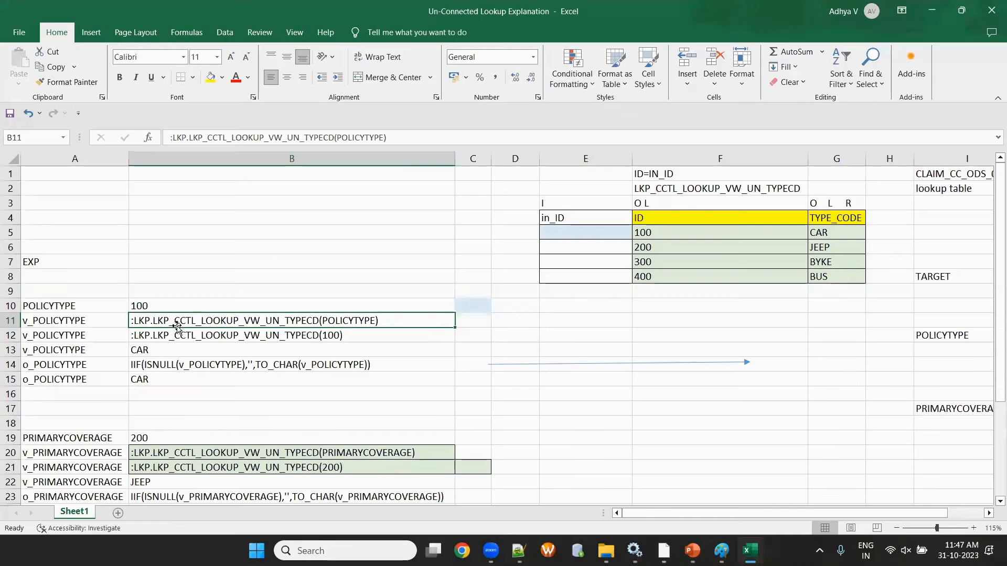
ctrl+click(581, 219)
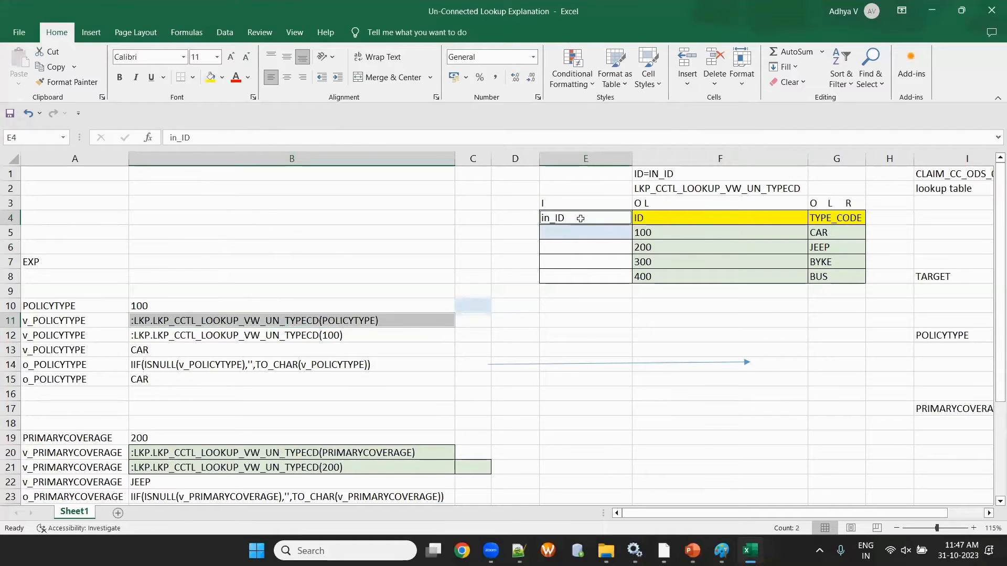
double_click(325, 321)
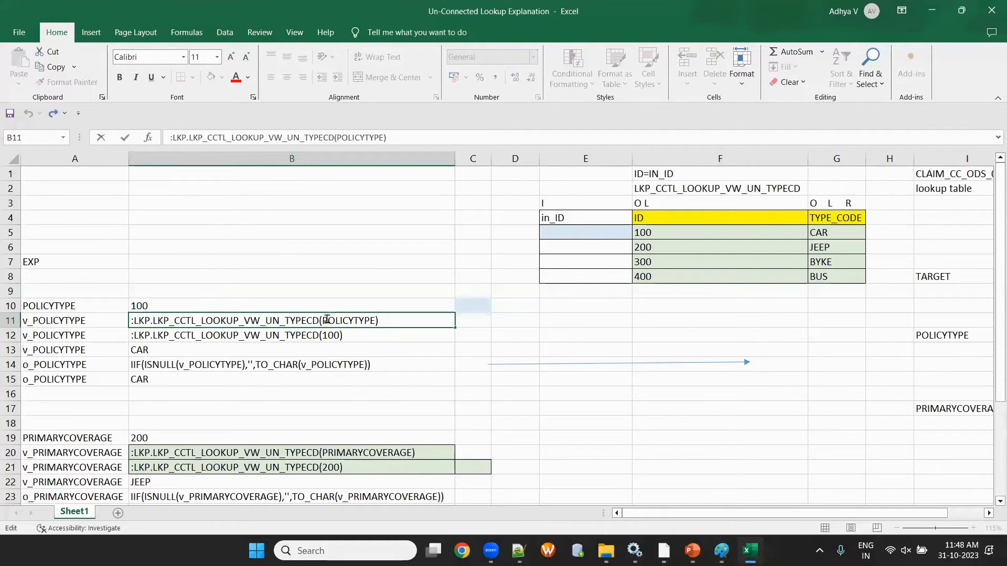
drag(322, 319, 379, 311)
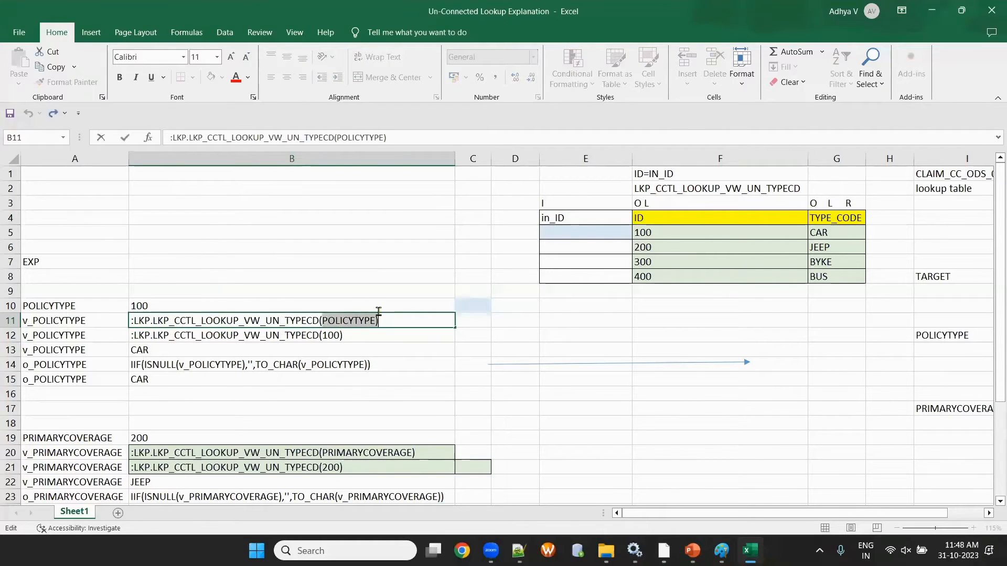
click(248, 78)
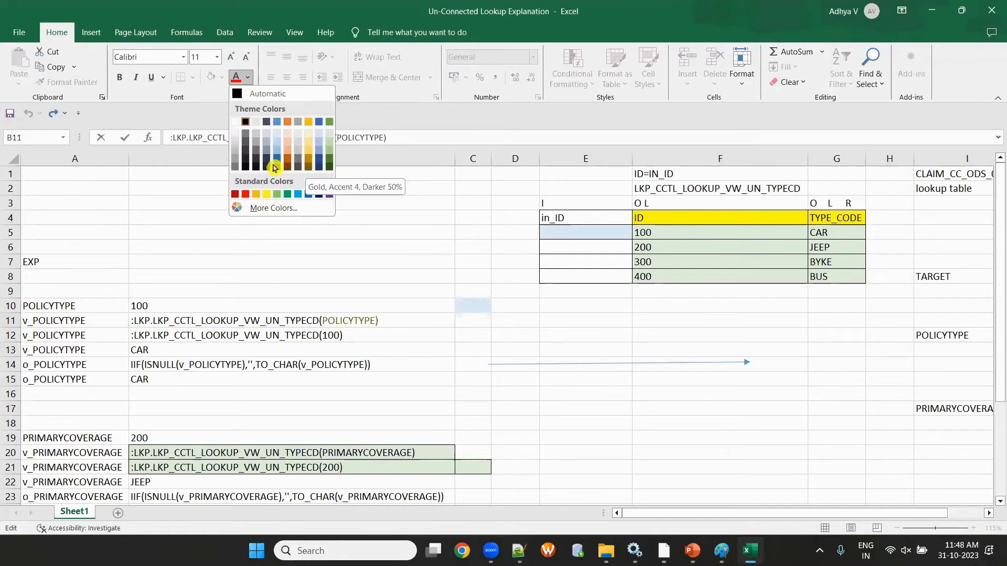
click(287, 121)
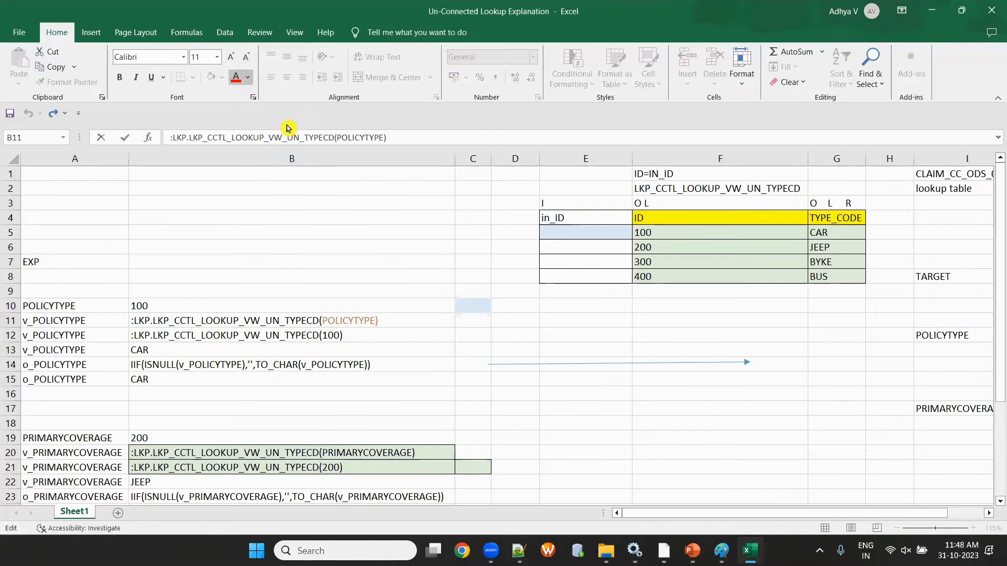
click(549, 307)
Step: Colour the in_ID heading text in cell E4 the same orange
click(569, 216)
double_click(553, 217)
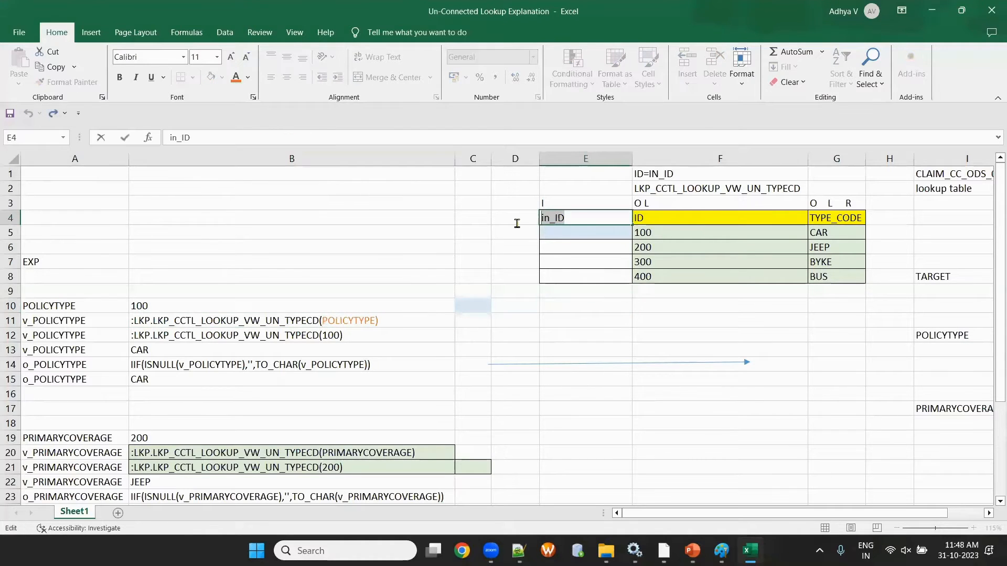
click(235, 77)
click(535, 363)
click(591, 418)
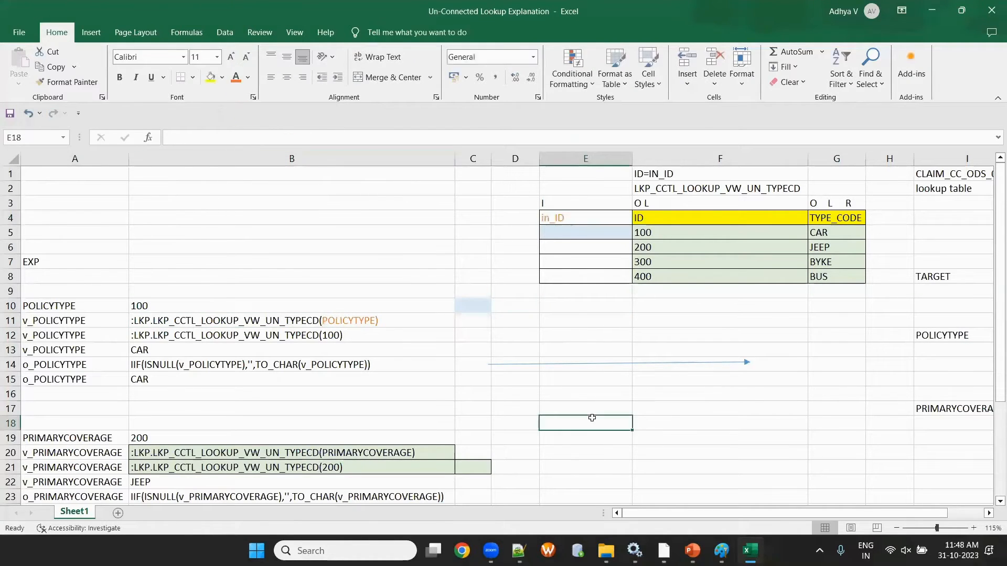
Step: Make the in_ID heading in E4 and the POLICYTYPE argument in B11 bold
click(568, 221)
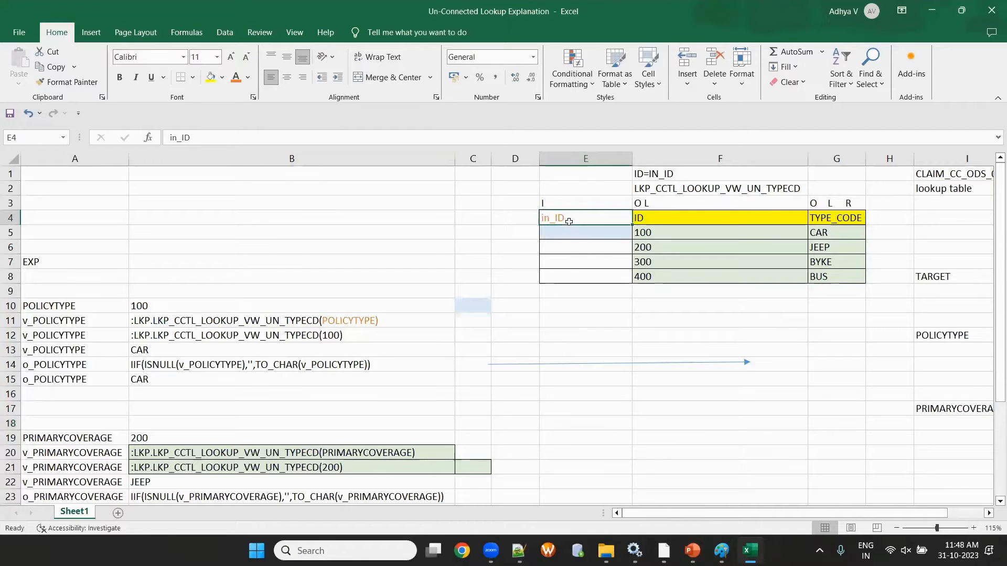
click(577, 361)
double_click(324, 323)
drag(324, 323, 376, 321)
key(ctrl+b)
click(582, 391)
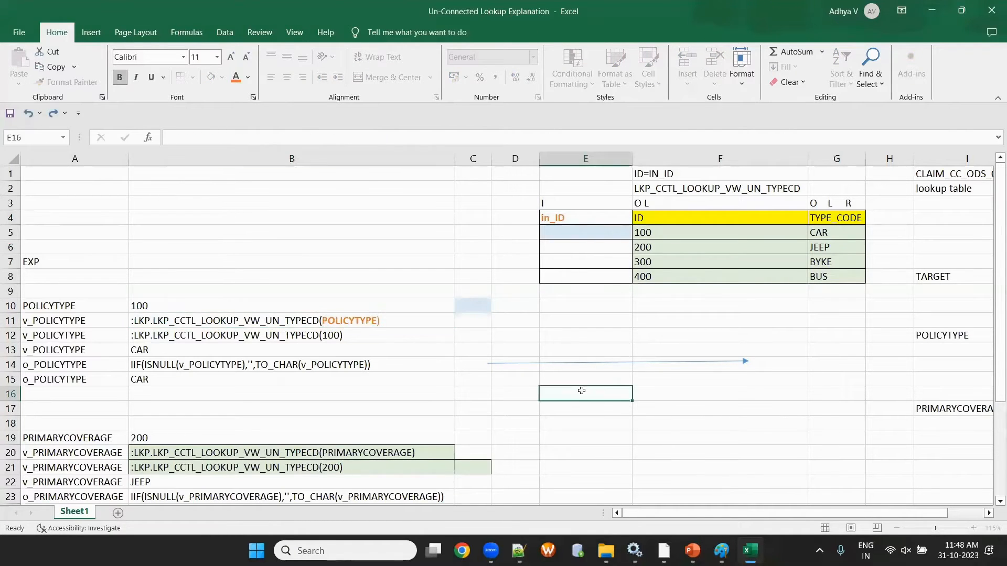
Step: Review the v_POLICYTYPE expression in Designer again and relate its POLICYTYPE argument to the in_ID port of the lookup
key(alt+Tab)
double_click(300, 270)
click(224, 234)
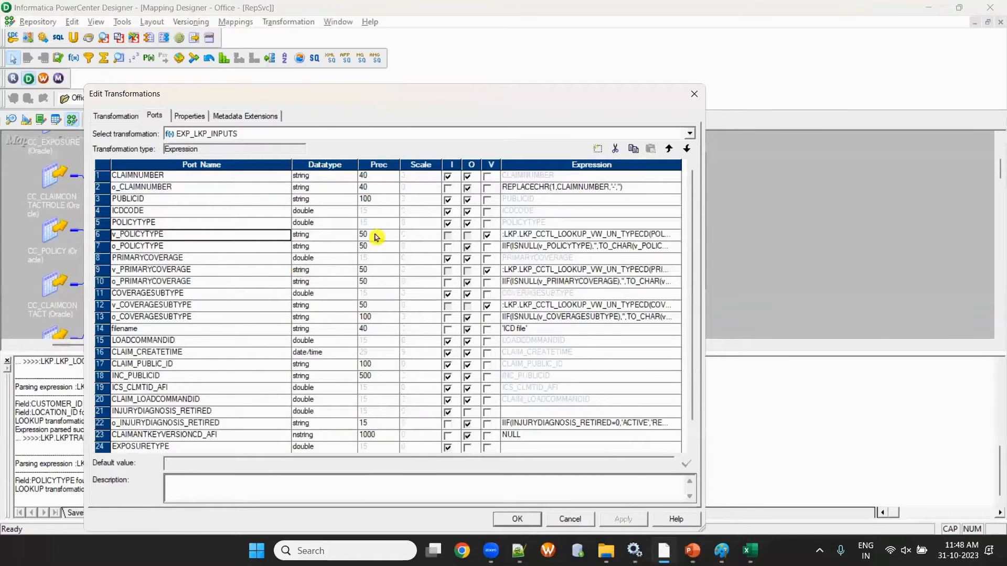
click(677, 234)
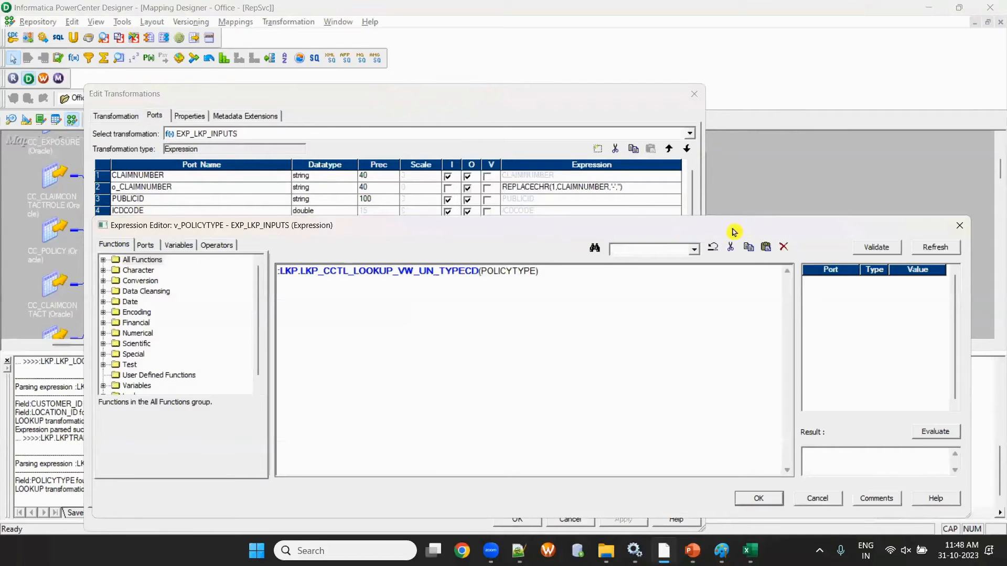
drag(734, 232, 431, 308)
click(653, 302)
click(696, 96)
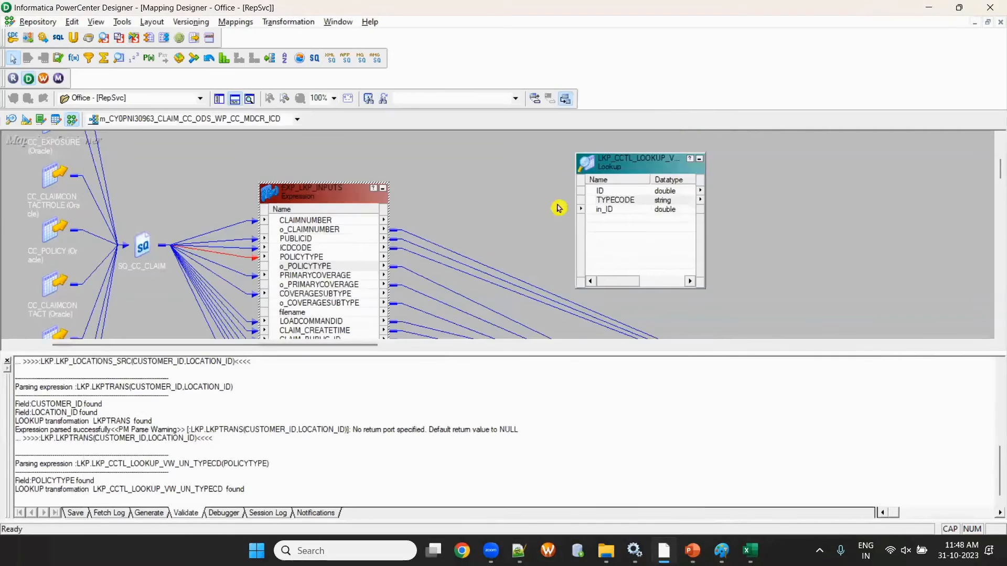
click(612, 209)
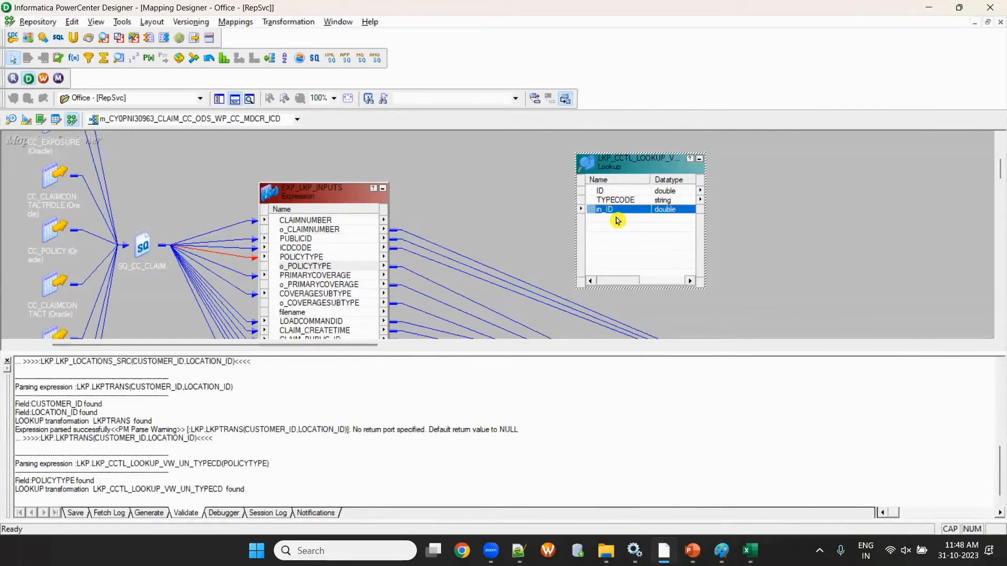
Step: Switch to Excel and enter 100 under the in_ID heading in cell E5
key(alt+Tab)
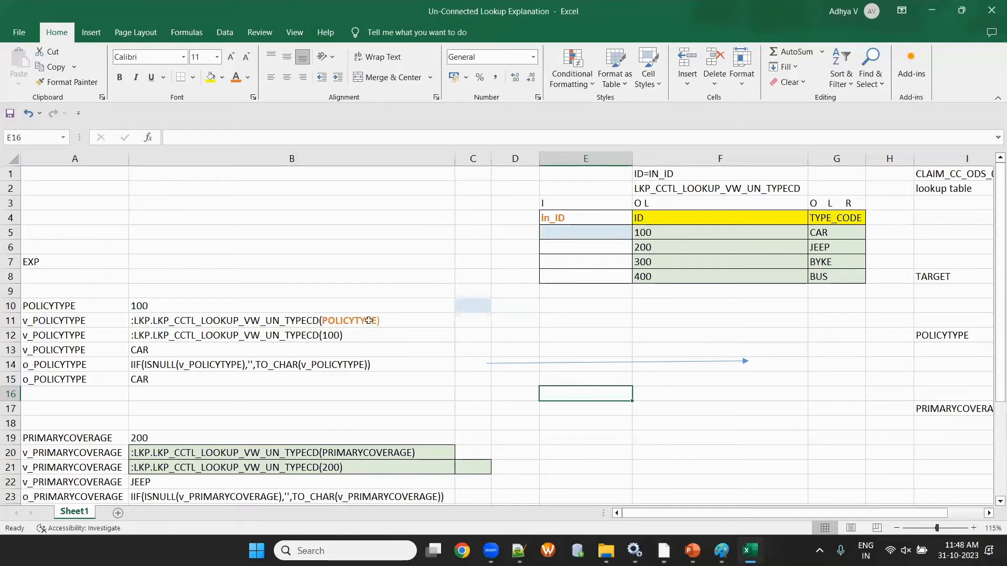
click(340, 334)
click(562, 230)
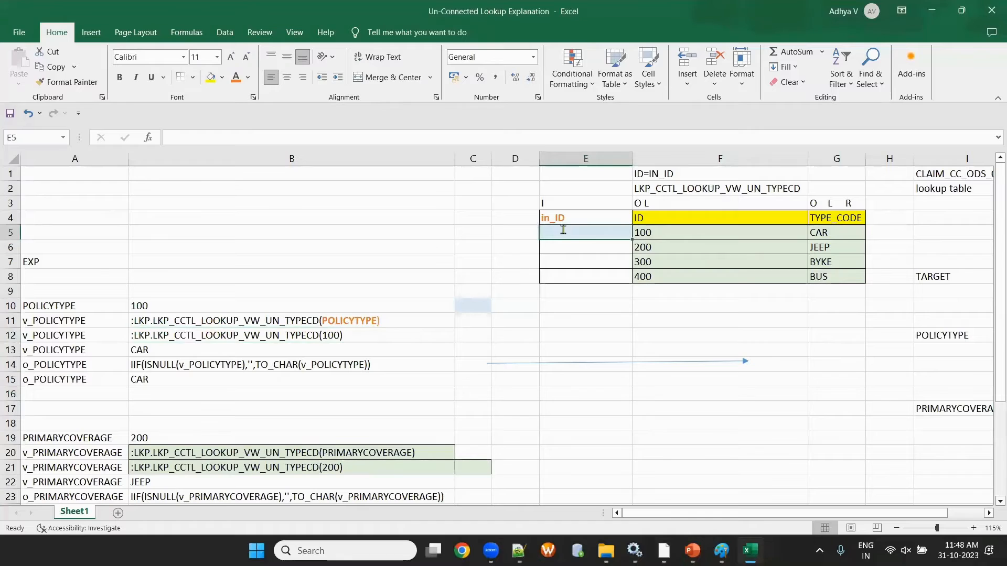
text(100)
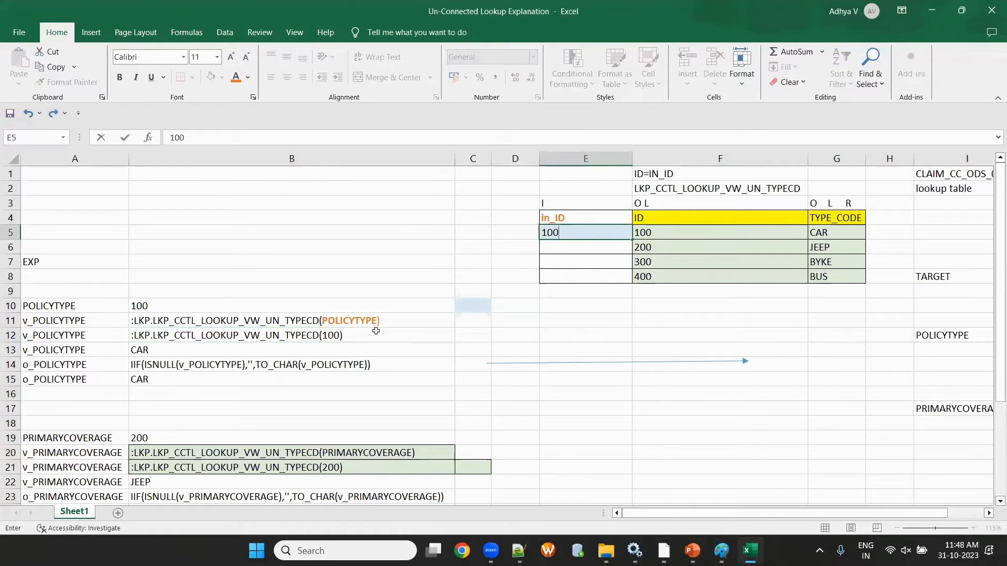
click(359, 323)
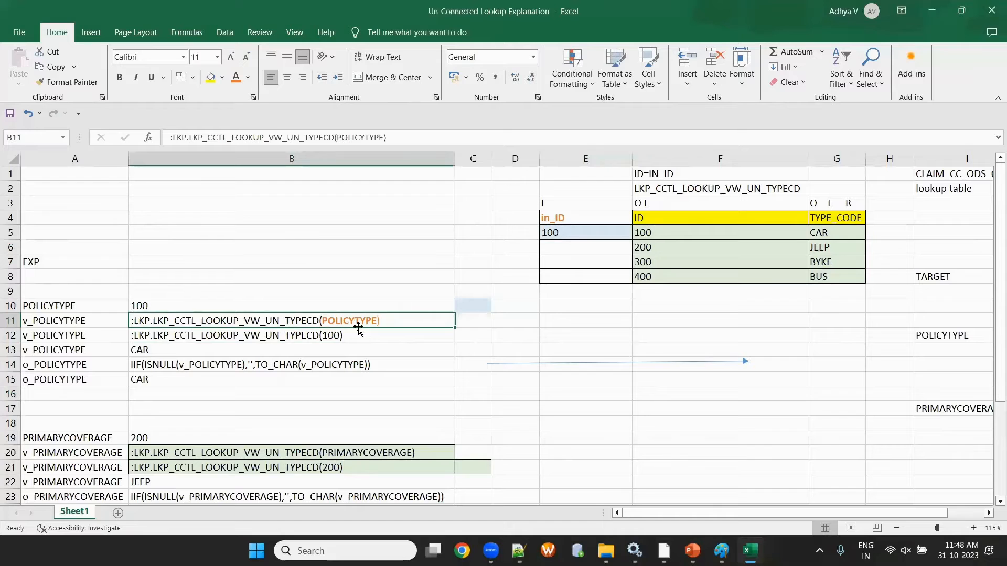
Step: Relate the in_ID heading in E4 to the v_POLICYTYPE expression of EXP_LKP_INPUTS and the lookup's in_ID port in Designer
double_click(569, 216)
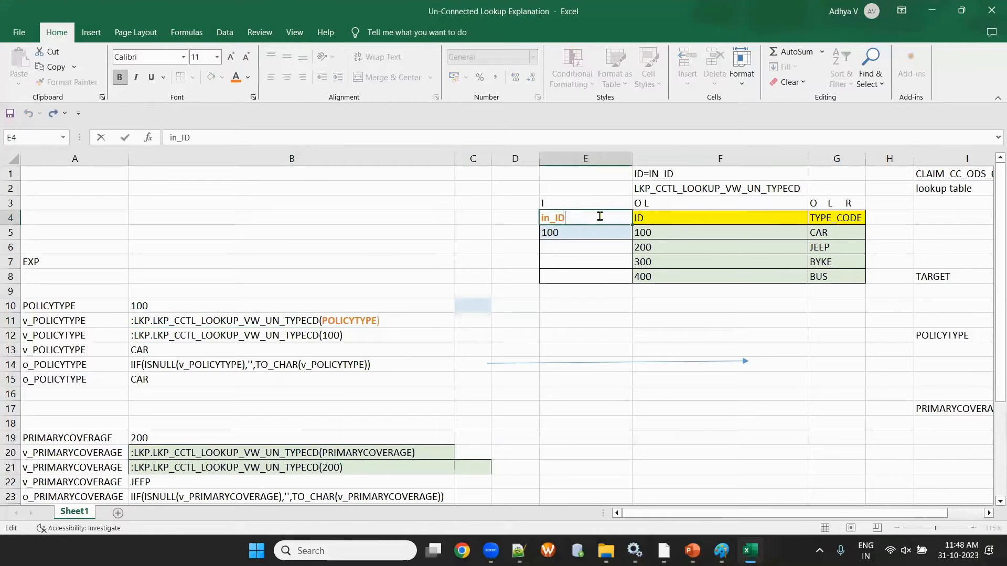
click(620, 271)
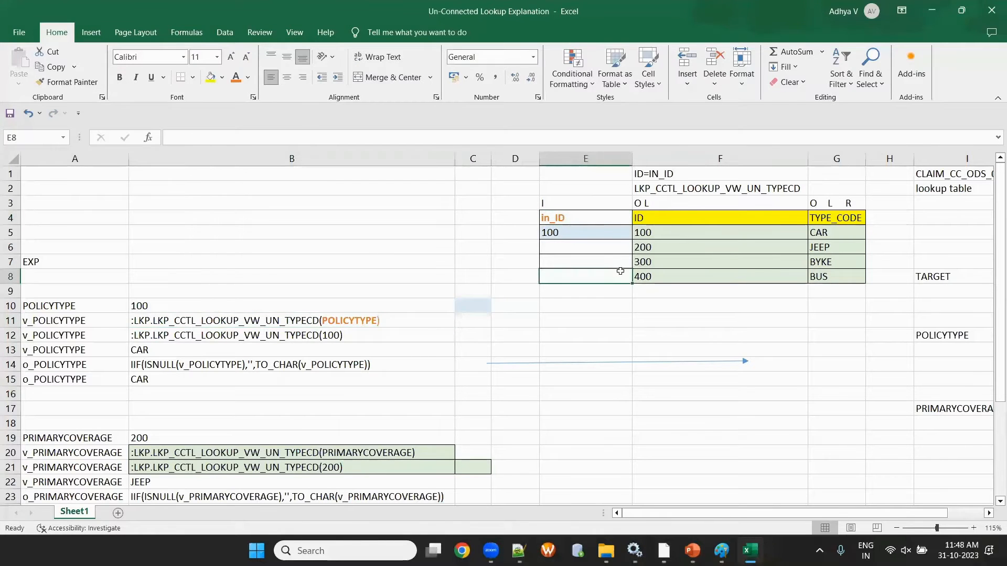
click(571, 215)
key(alt+Tab)
double_click(328, 266)
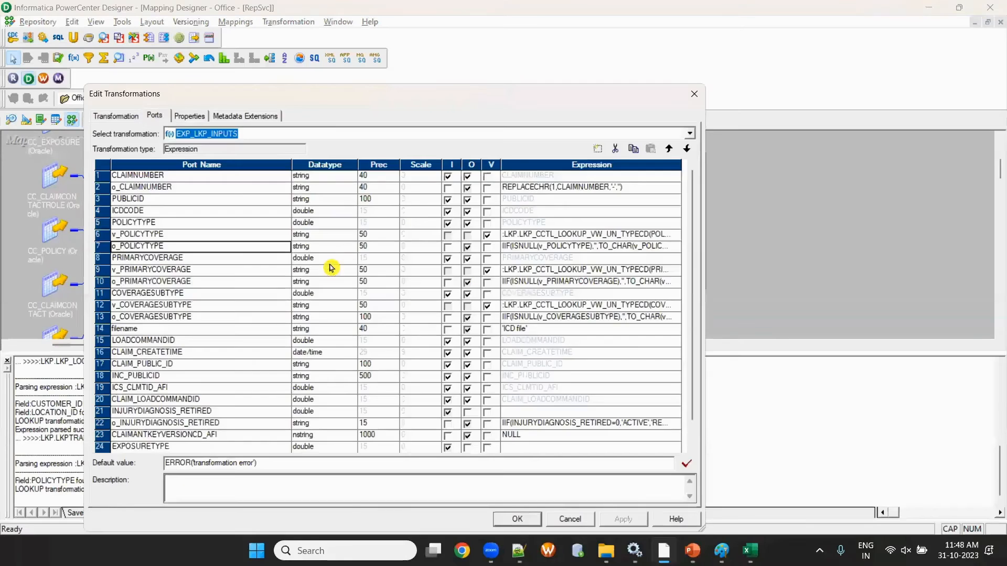
click(676, 234)
click(677, 235)
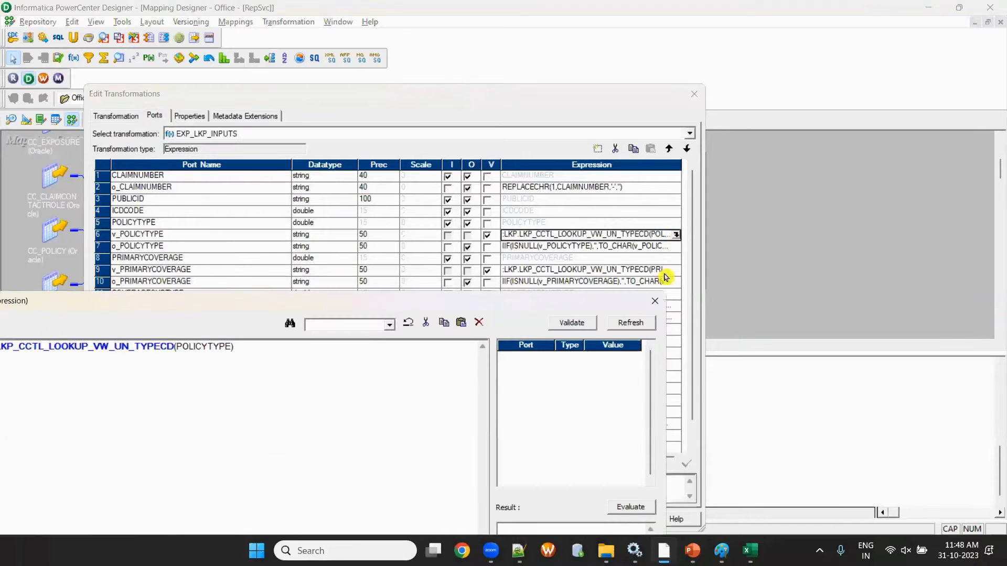
click(652, 303)
click(694, 94)
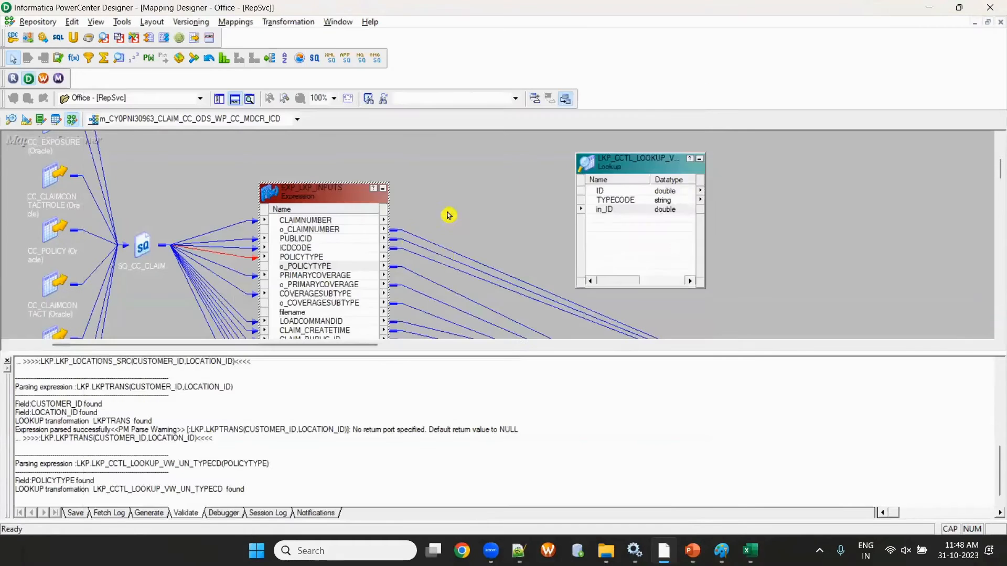
click(617, 211)
Step: Check the condition of LKP_CCTL_LOOKUP_VW_UN_TYPECD in Designer and compare the in_ID value with the ID in row 5 in Excel
key(alt+Tab)
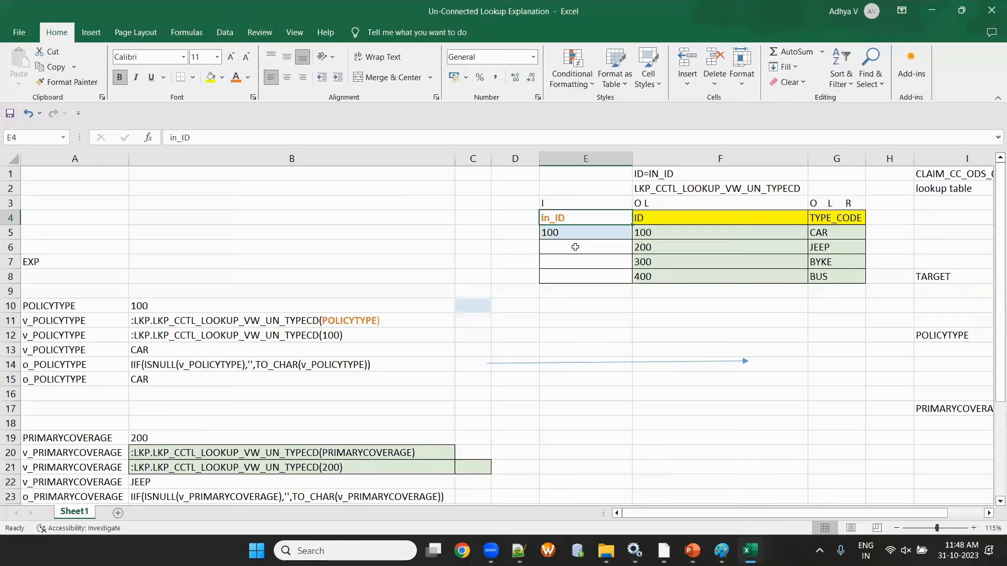
drag(769, 519, 820, 510)
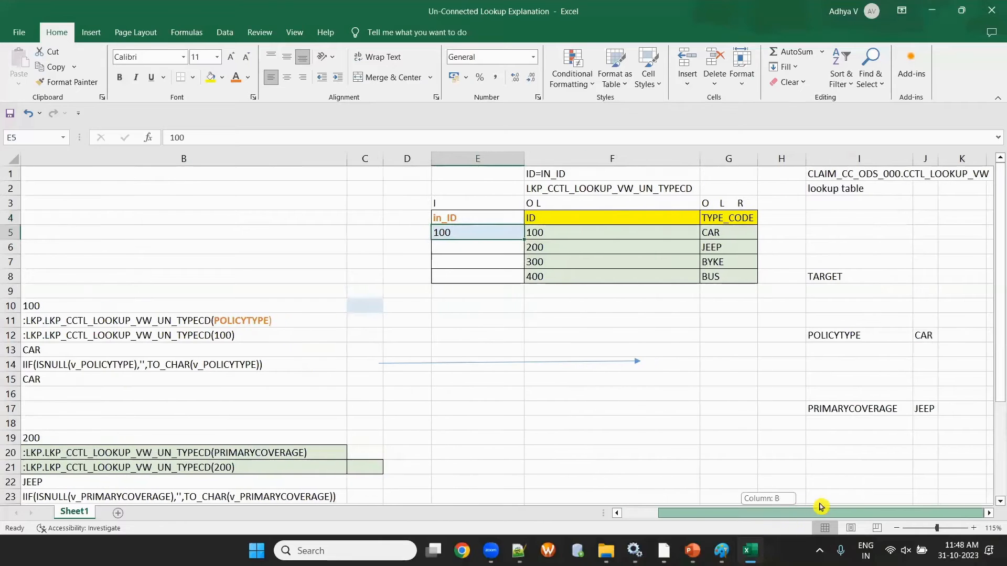
key(alt+Tab)
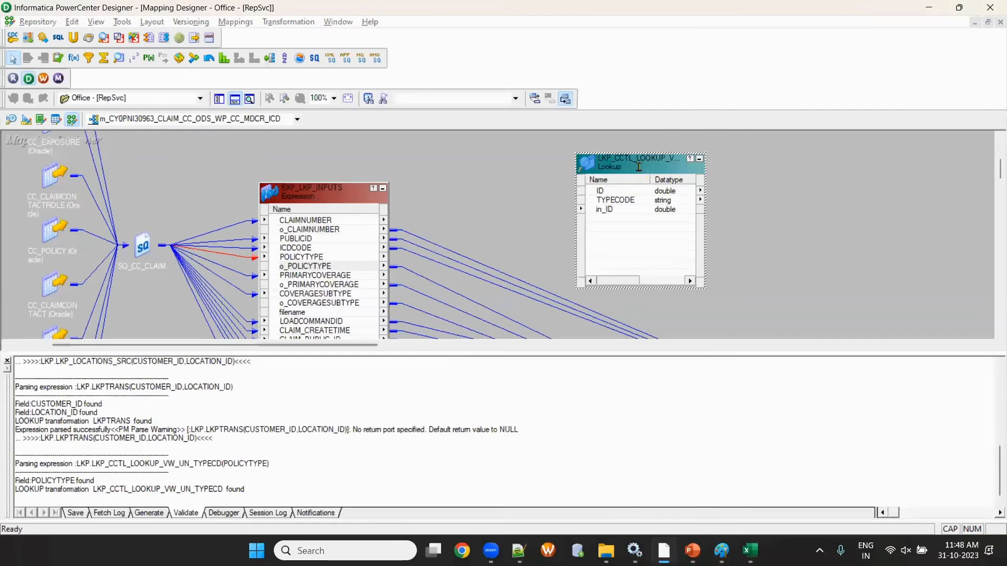
double_click(641, 168)
click(226, 115)
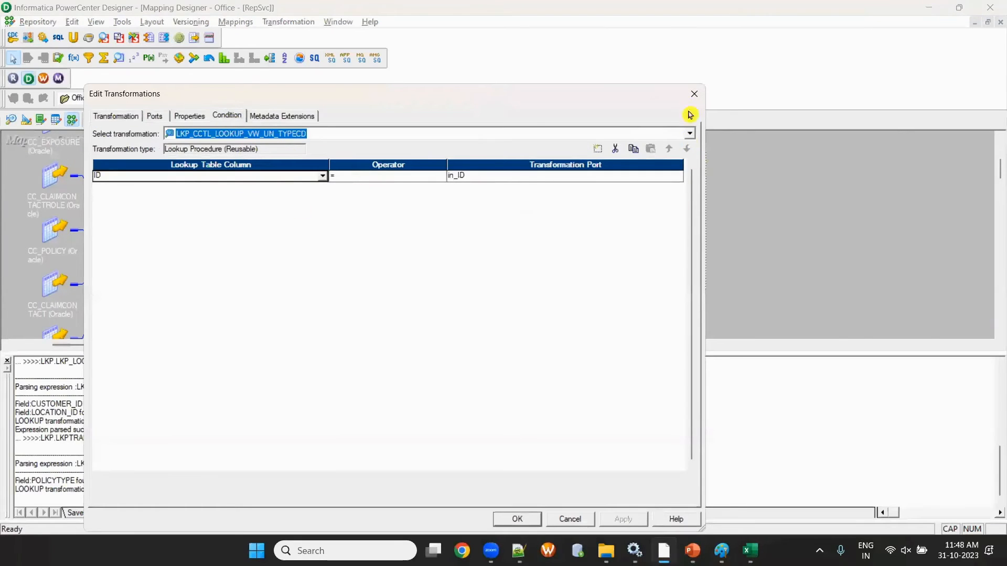
click(693, 94)
key(alt+Tab)
drag(500, 233, 551, 228)
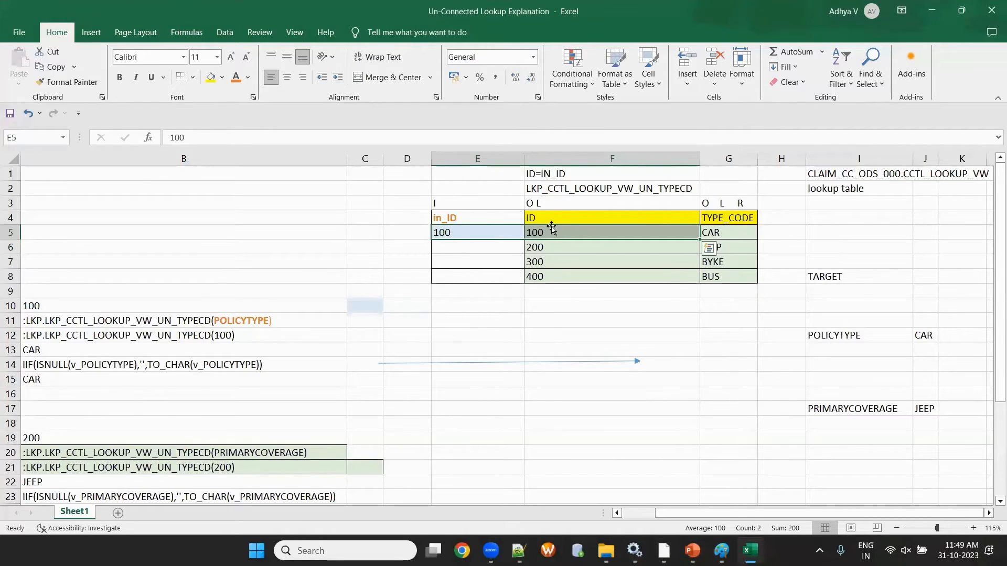
click(688, 330)
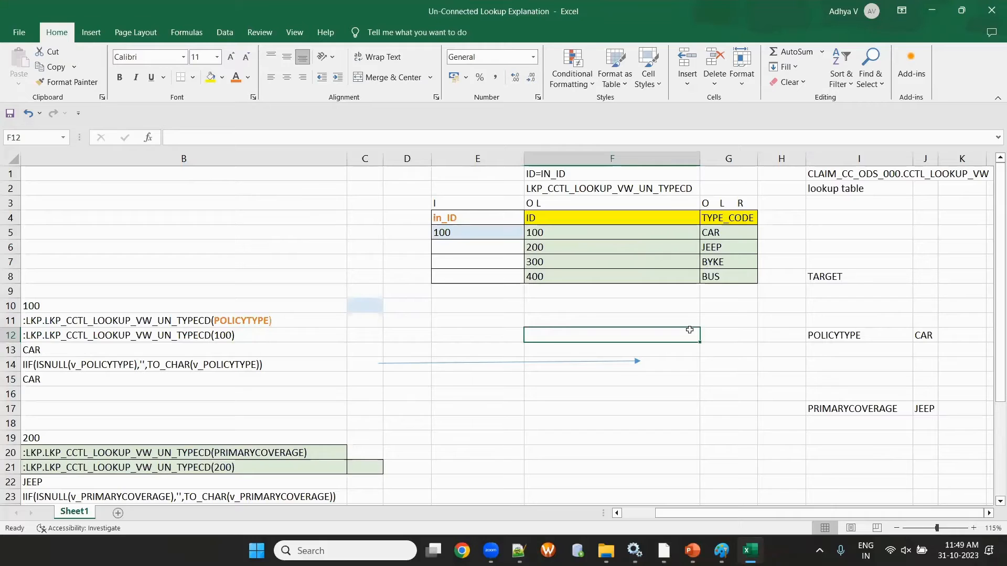
Step: Examine the value the lookup returns to v_POLICYTYPE in row 13 of the sheet
scroll(367, 360, left, 2)
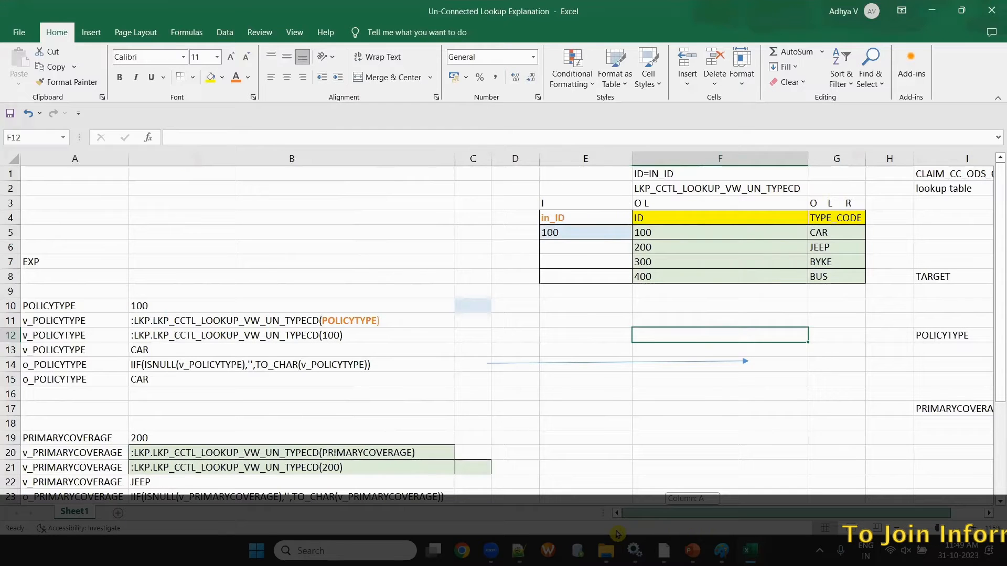
click(74, 351)
key(Right)
key(Left)
key(Right)
click(74, 352)
key(Right)
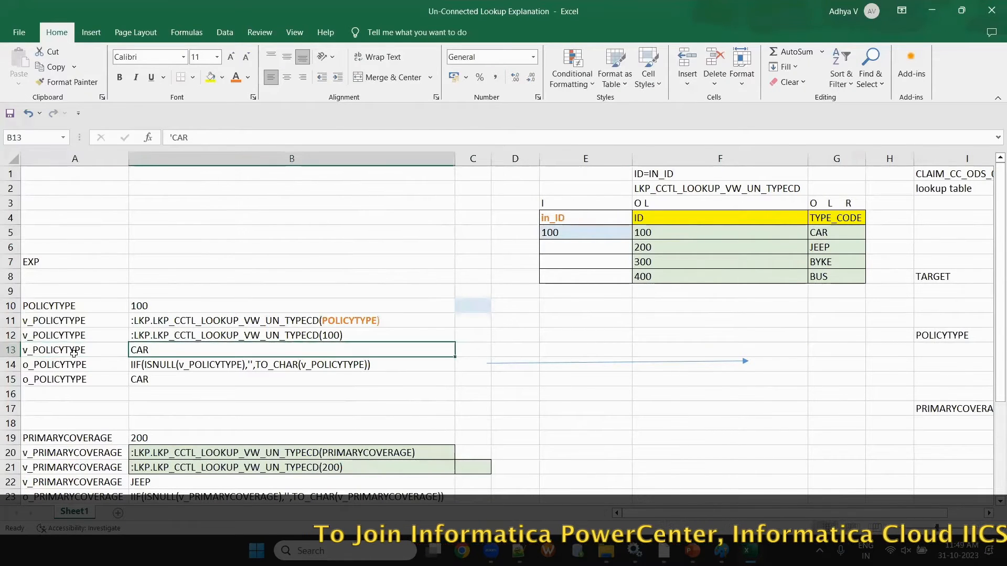
click(75, 355)
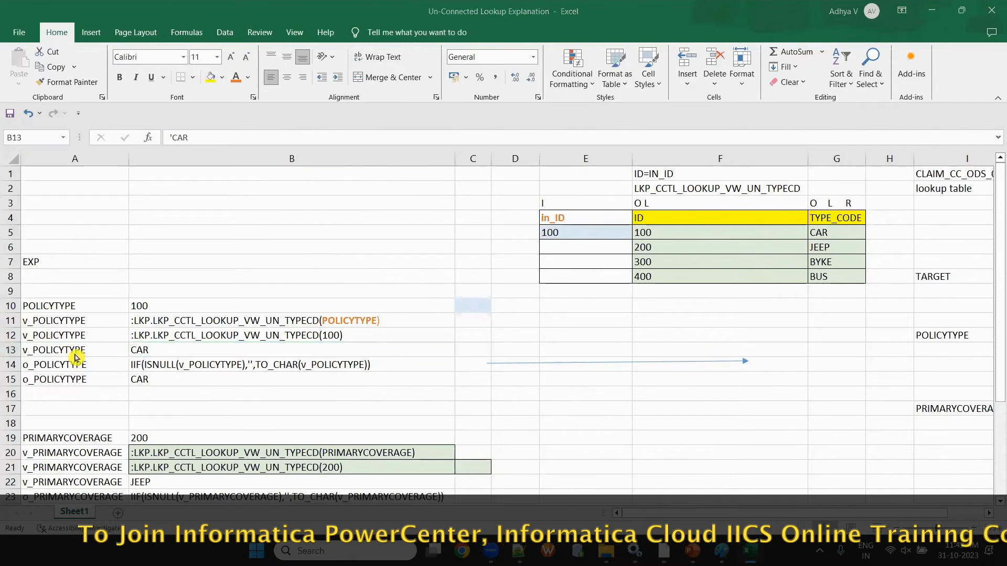
Step: Switch to Designer, open the o_POLICYTYPE expression of EXP_LKP_INPUTS and move its editor fully into view
key(alt+Tab)
double_click(344, 265)
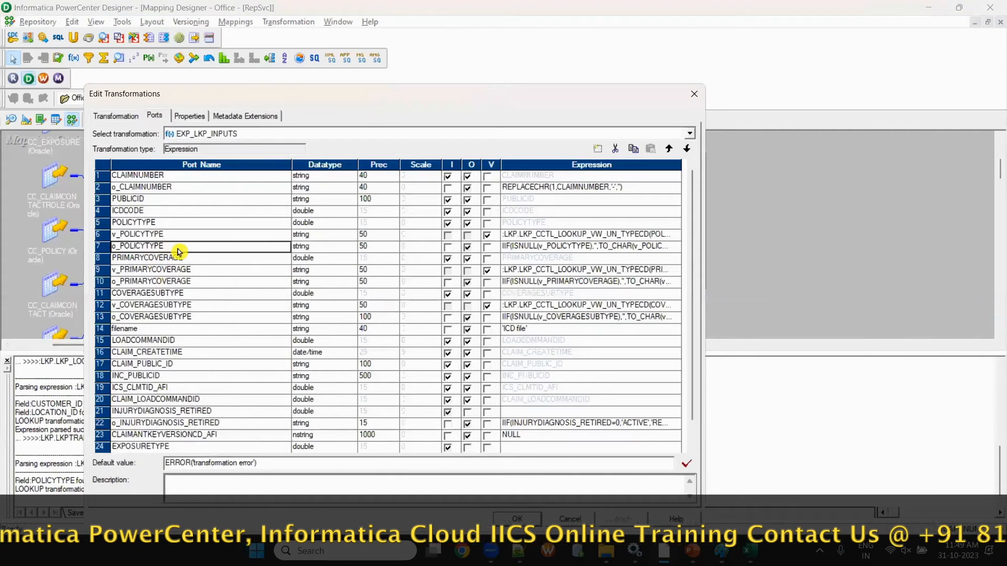
click(618, 246)
click(677, 246)
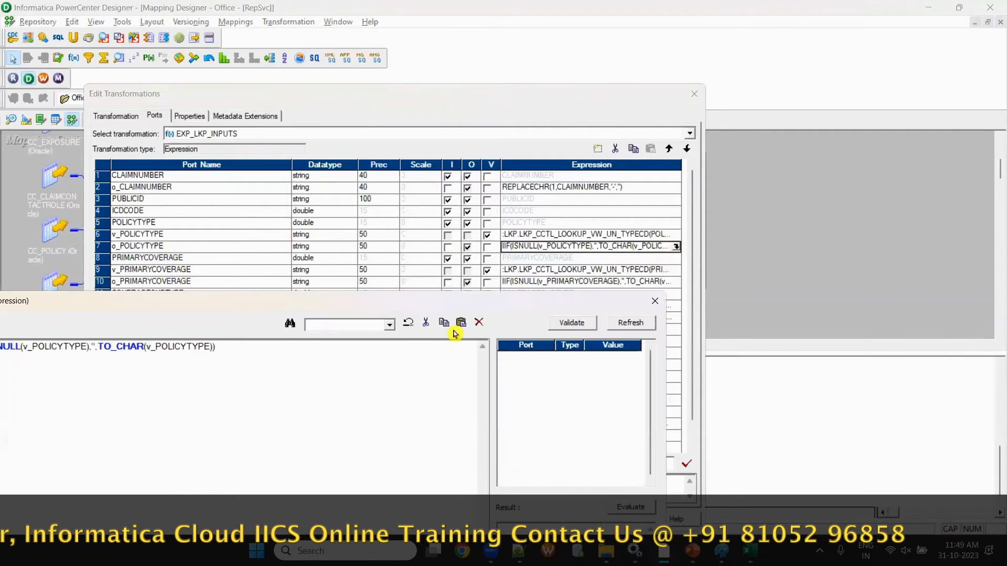
drag(304, 303, 625, 241)
Step: Examine the ISNULL condition and the TO_CHAR branch of the o_POLICYTYPE expression, and close the transformation without changes
drag(413, 285, 262, 285)
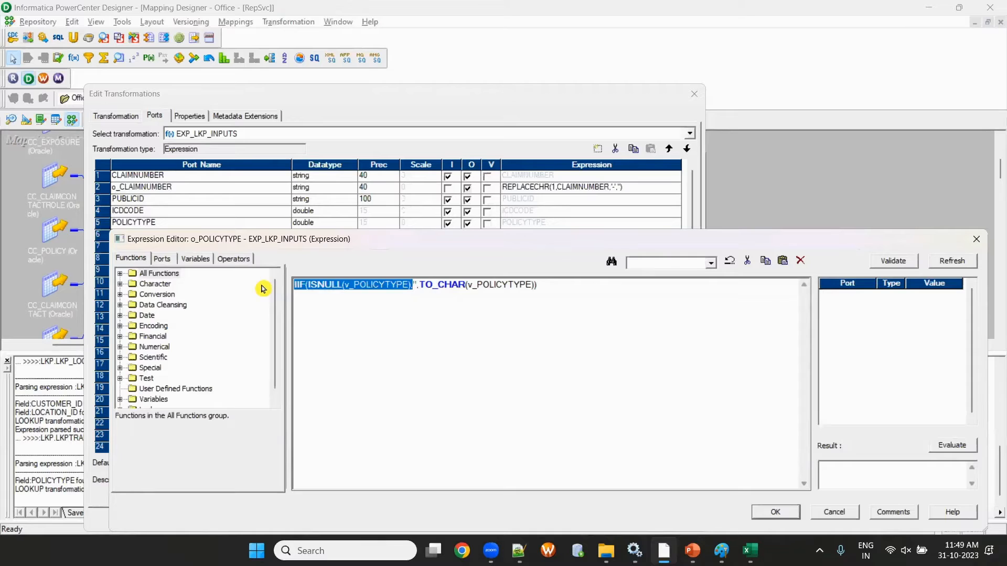
click(348, 310)
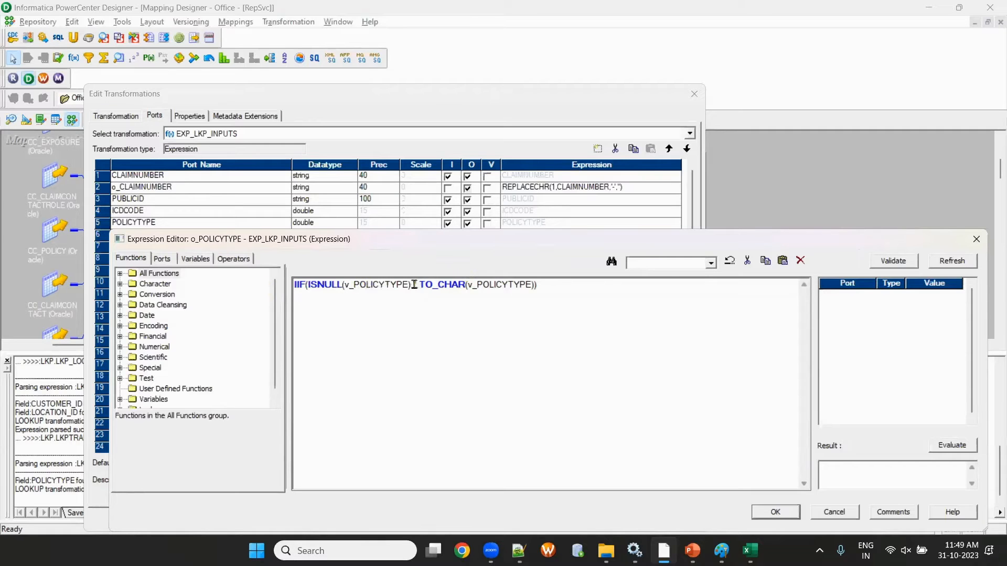
drag(306, 287, 547, 288)
click(398, 298)
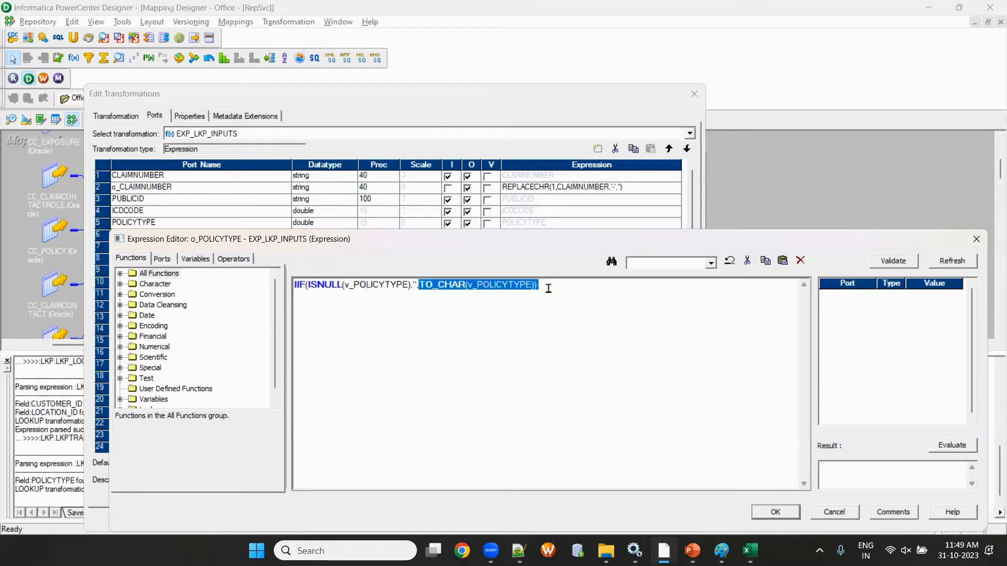
drag(621, 247, 428, 291)
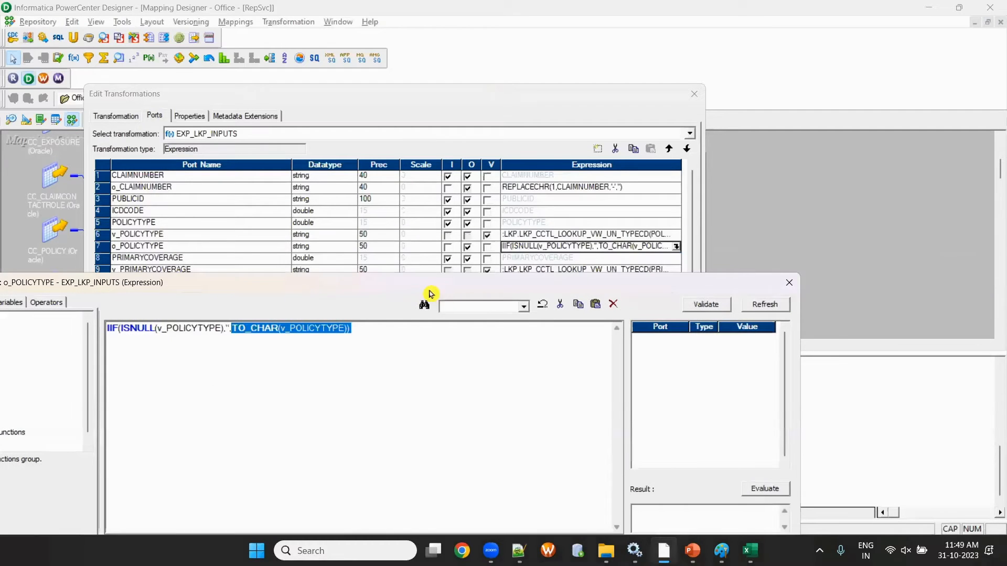
click(788, 283)
click(175, 247)
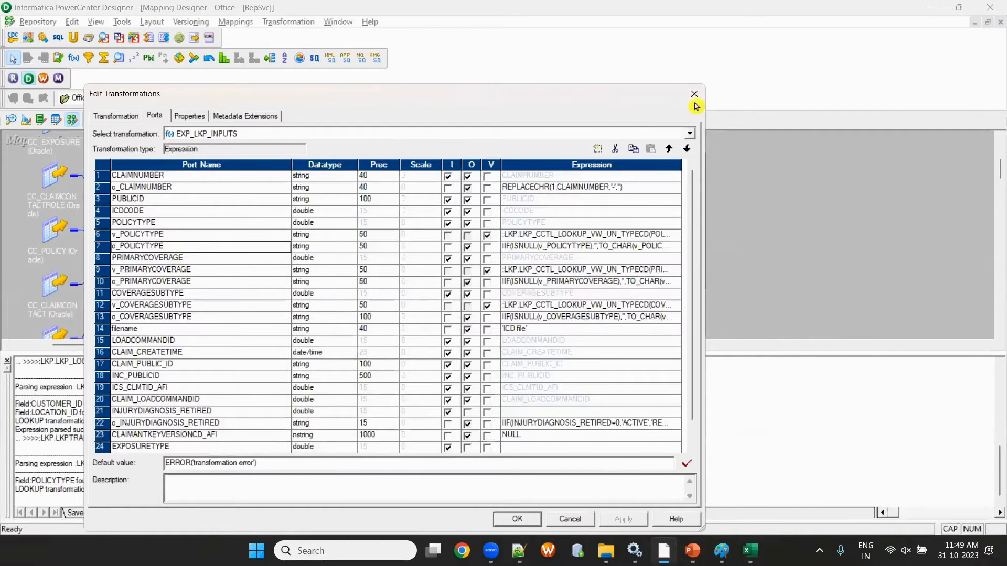
click(693, 94)
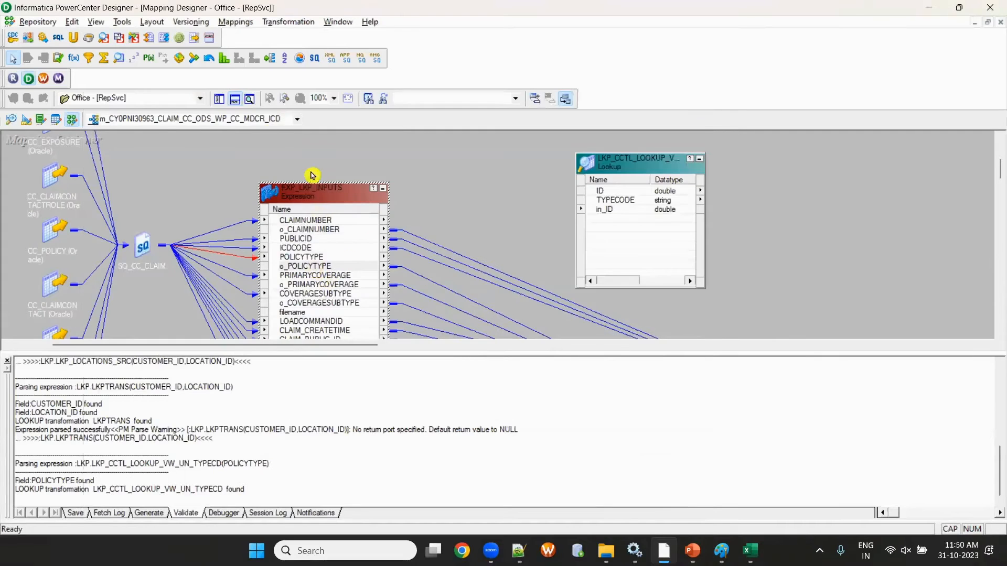
Step: Hide the output window in Designer, and return to Excel to review the v_POLICYTYPE lookup call in B11
click(234, 99)
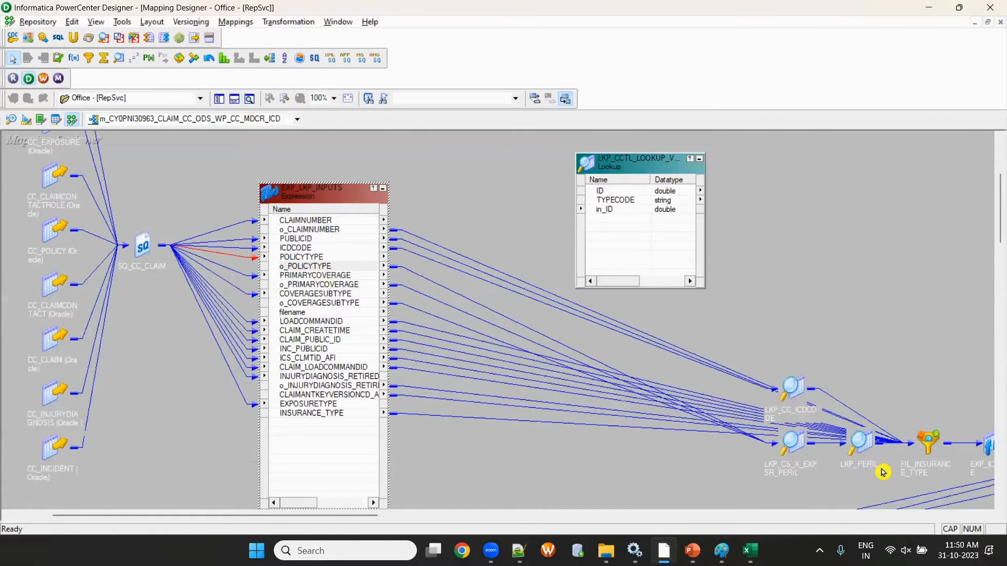
key(alt+Tab)
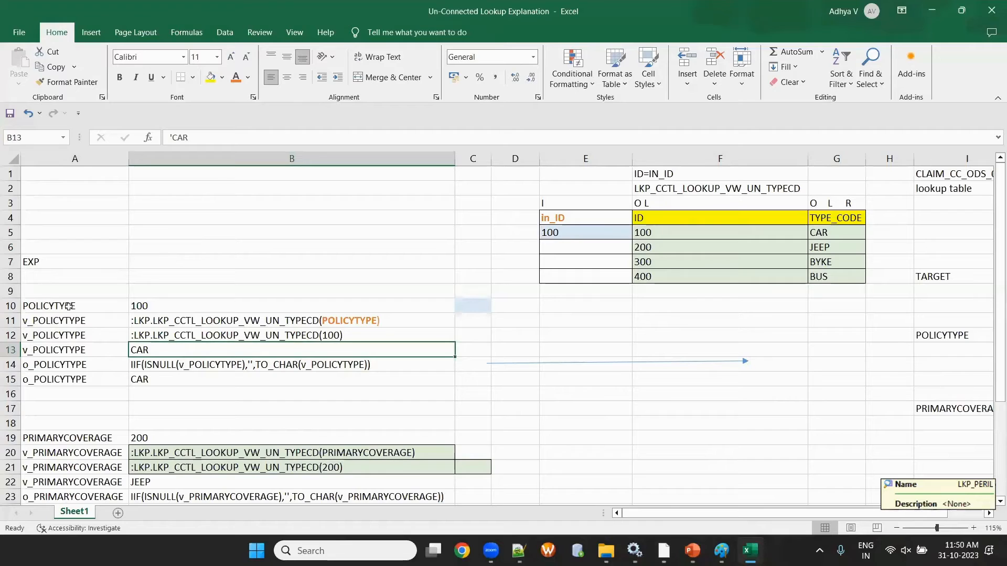
click(138, 320)
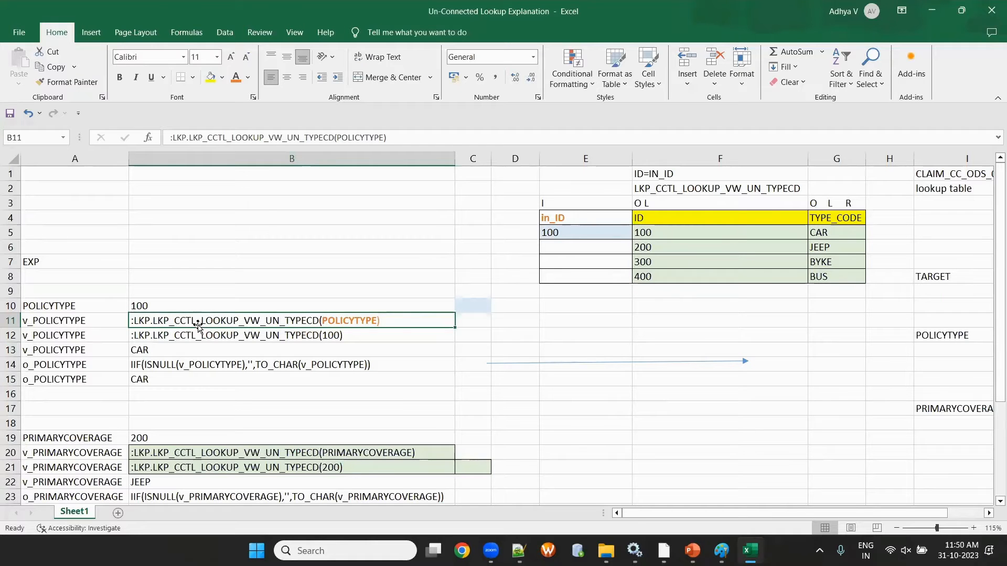
Step: Switch to Designer and review the PRIMARYCOVERAGE port in the port list of EXP_LKP_INPUTS
key(alt+Tab)
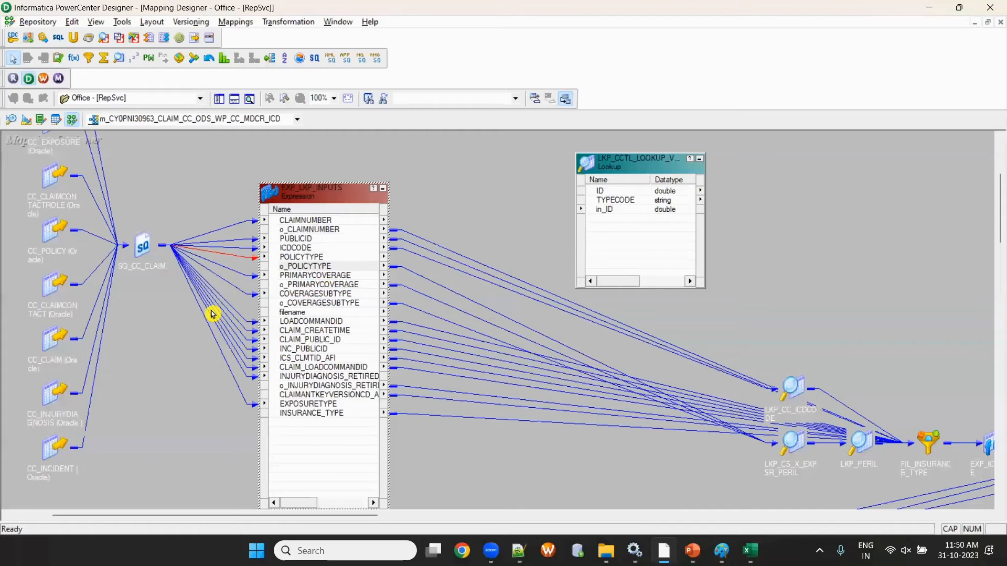
double_click(313, 266)
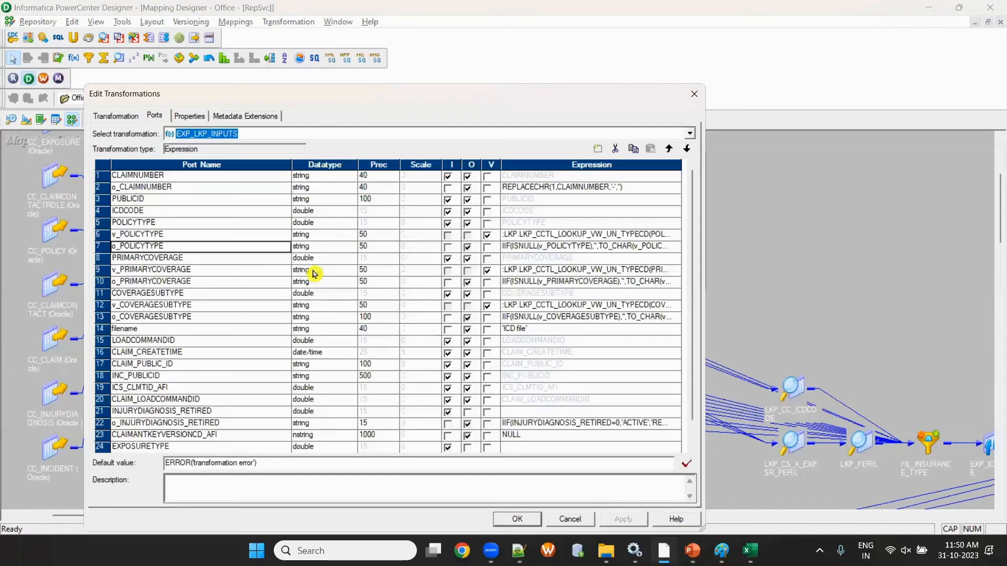
click(168, 258)
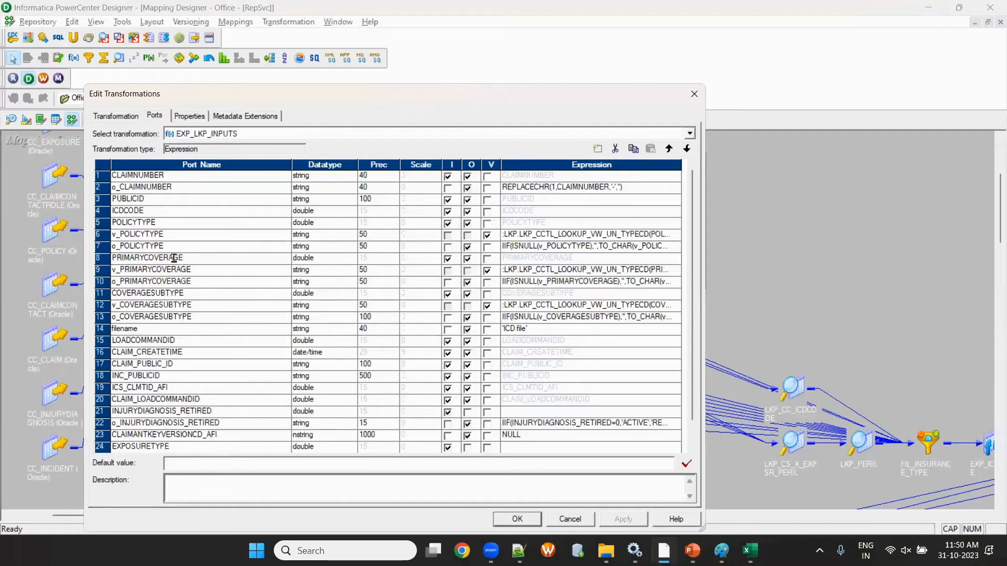
click(180, 258)
click(694, 94)
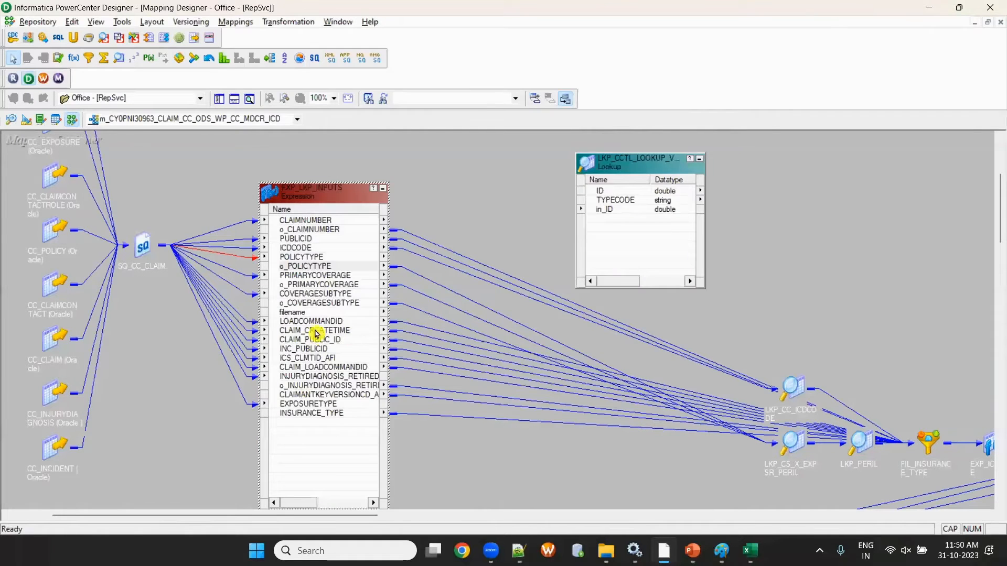
Step: Select the backward link path of the PRIMARYCOVERAGE port in EXP_LKP_INPUTS
right_click(312, 275)
mouse_move(420, 303)
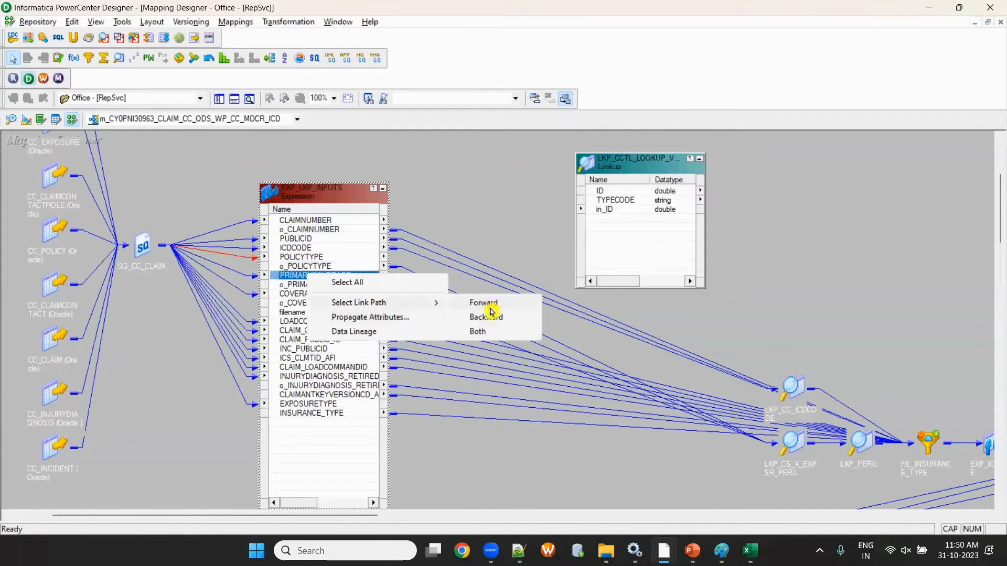
click(490, 306)
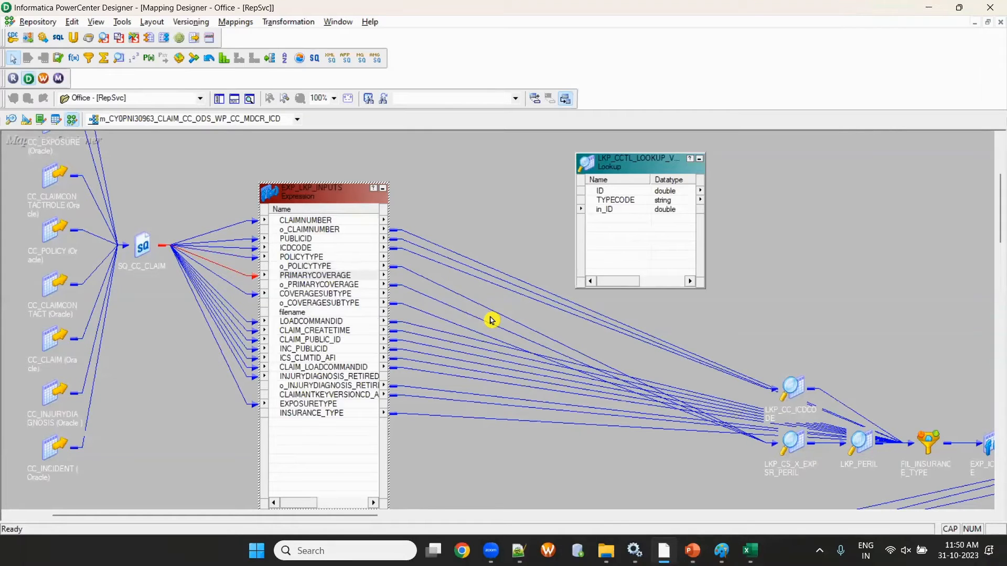
Step: Switch to Excel and review the PRIMARYCOVERAGE value in A19:B19
key(alt+Tab)
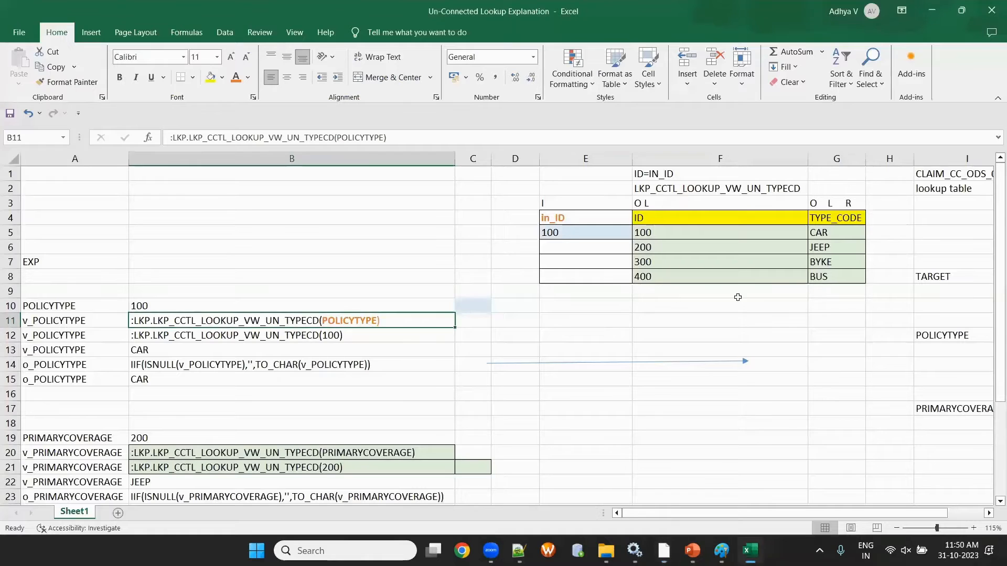
click(142, 441)
drag(59, 444, 154, 438)
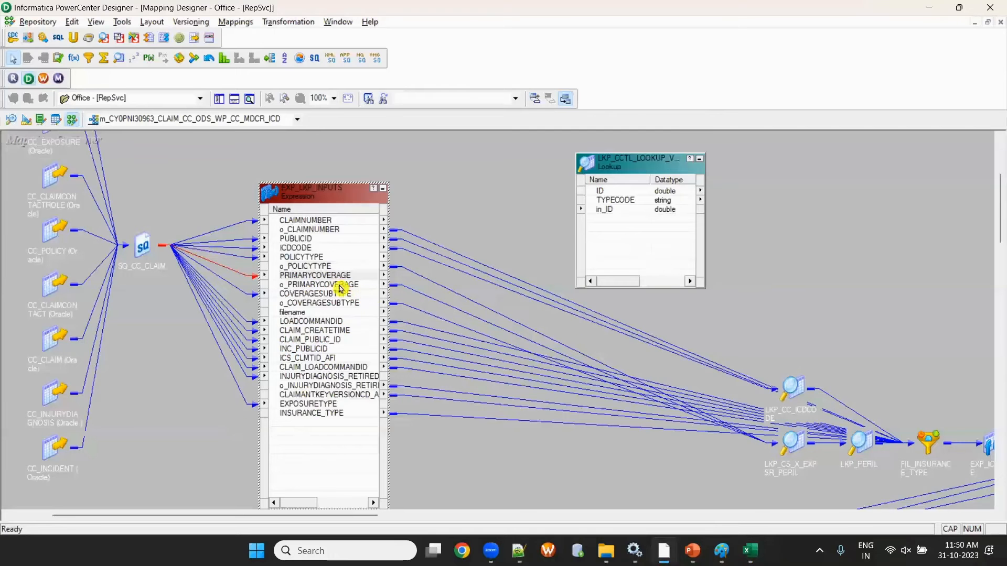
Step: Switch to Designer and examine the v_PRIMARYCOVERAGE lookup expression in EXP_LKP_INPUTS
double_click(331, 286)
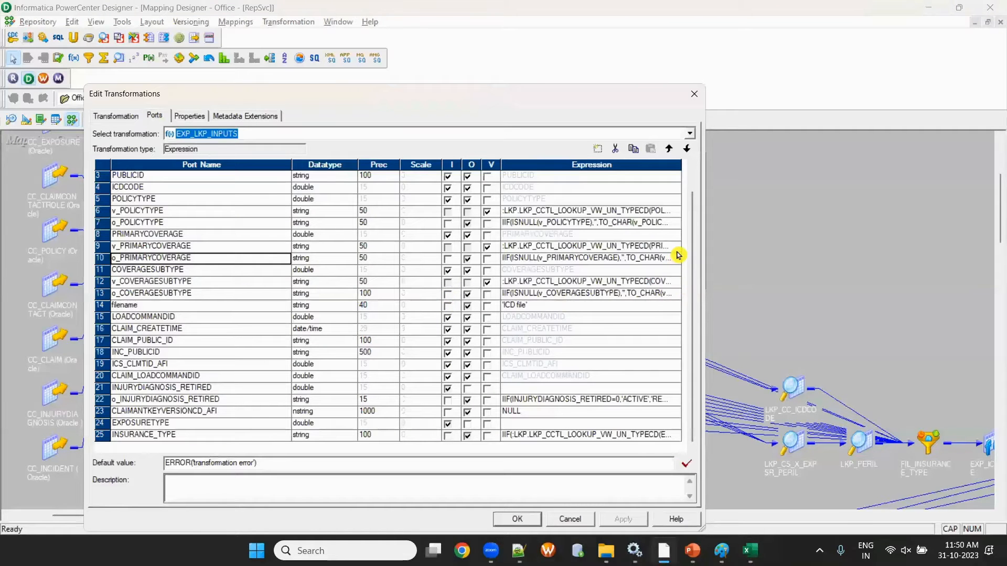
click(678, 249)
click(677, 250)
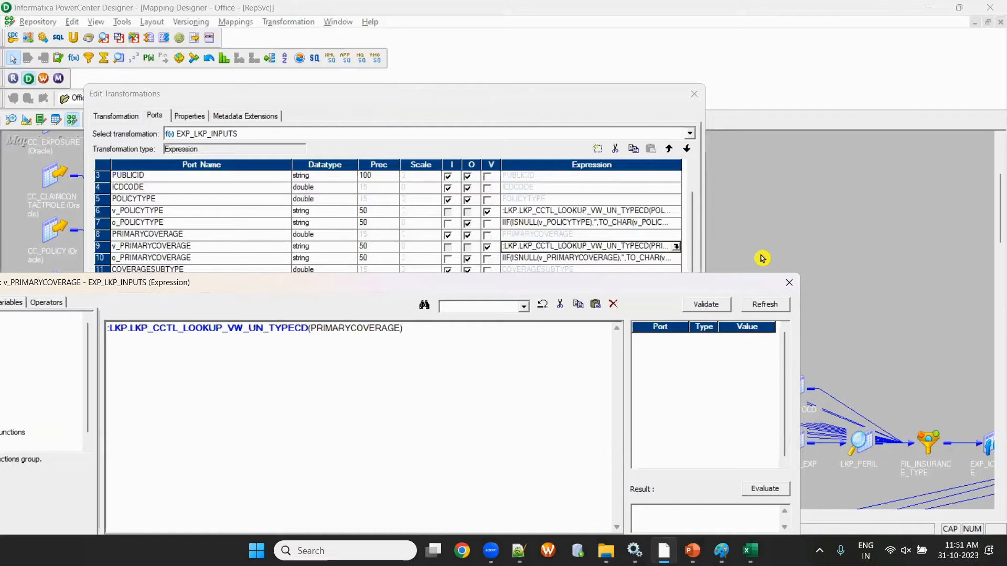
Step: Switch to Excel and colour the (PRIMARYCOVERAGE) argument of the lookup call in B20 orange
key(alt+Tab)
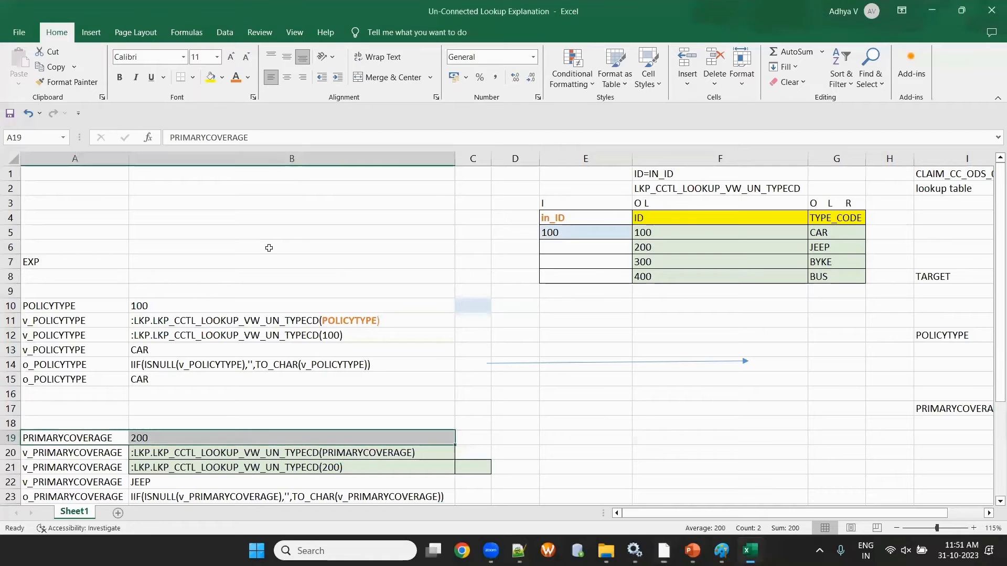
click(184, 323)
double_click(327, 455)
drag(321, 454, 443, 444)
click(236, 77)
click(635, 393)
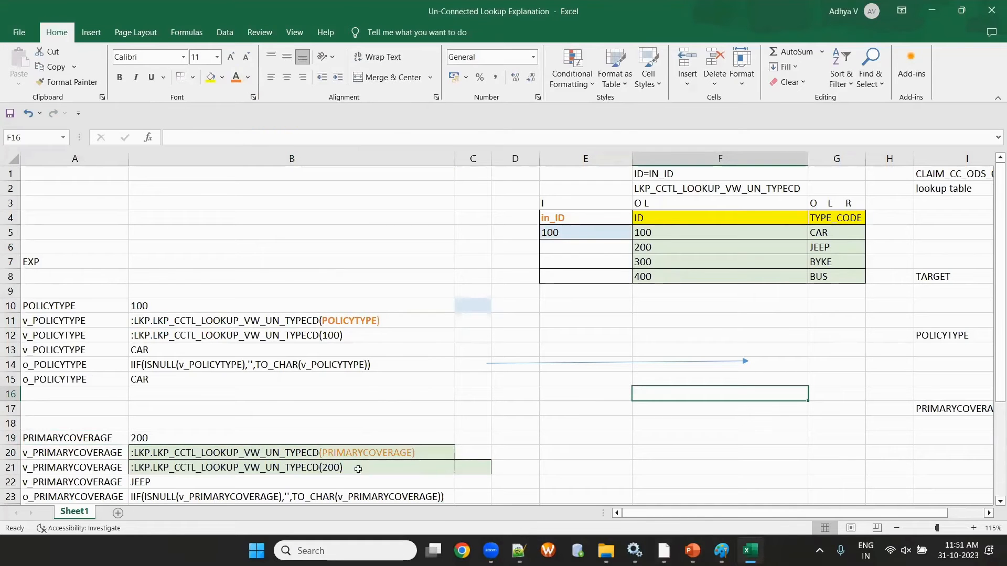
Step: Clear the green fill from the v_PRIMARYCOVERAGE expressions in B20:B21 by copying the format of B23 with Format Painter
scroll(373, 402, down, 2)
click(327, 412)
click(67, 82)
drag(281, 364, 294, 396)
click(566, 394)
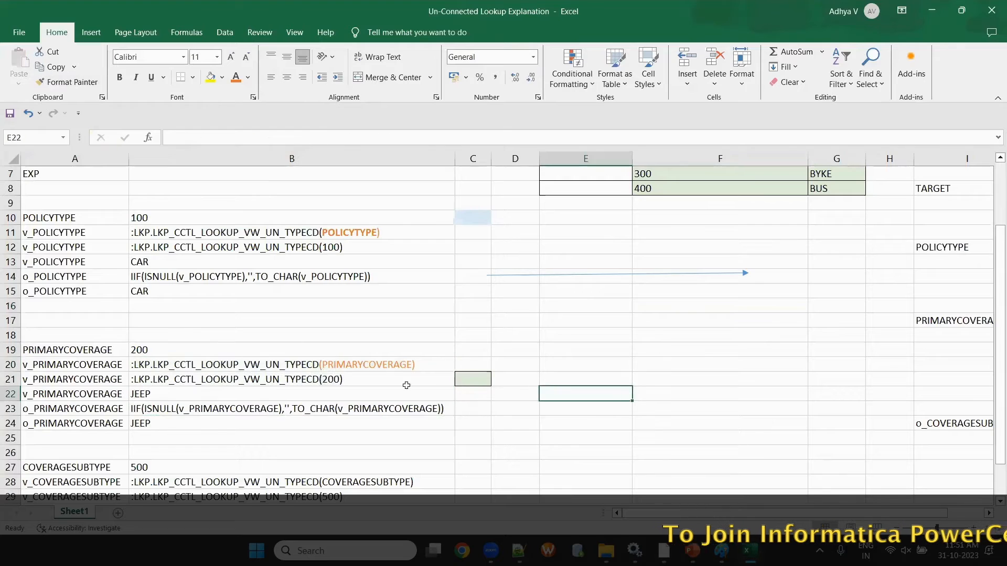
Step: Make the (PRIMARYCOVERAGE) argument of the lookup call in B20 bold
double_click(324, 363)
drag(327, 364, 474, 366)
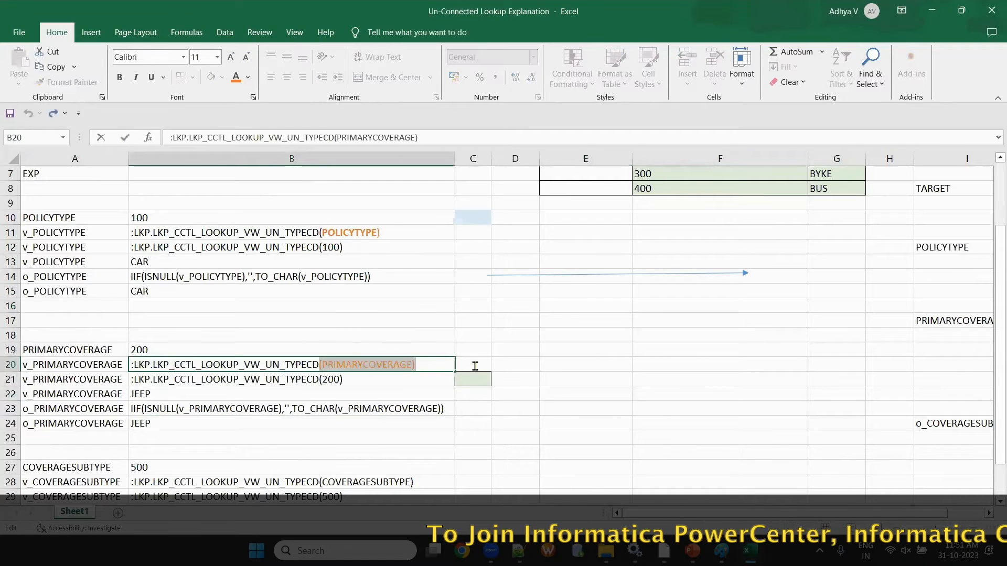
key(ctrl+b)
click(618, 380)
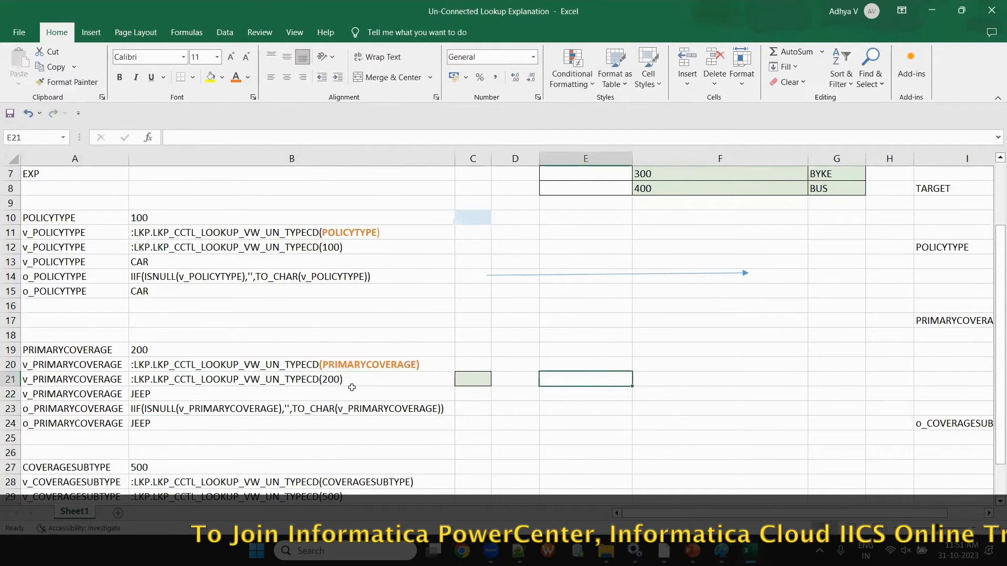
Step: Enter 200 in E6 as the in_ID input passed by the v_PRIMARYCOVERAGE lookup call
scroll(334, 394, up, 1)
click(325, 408)
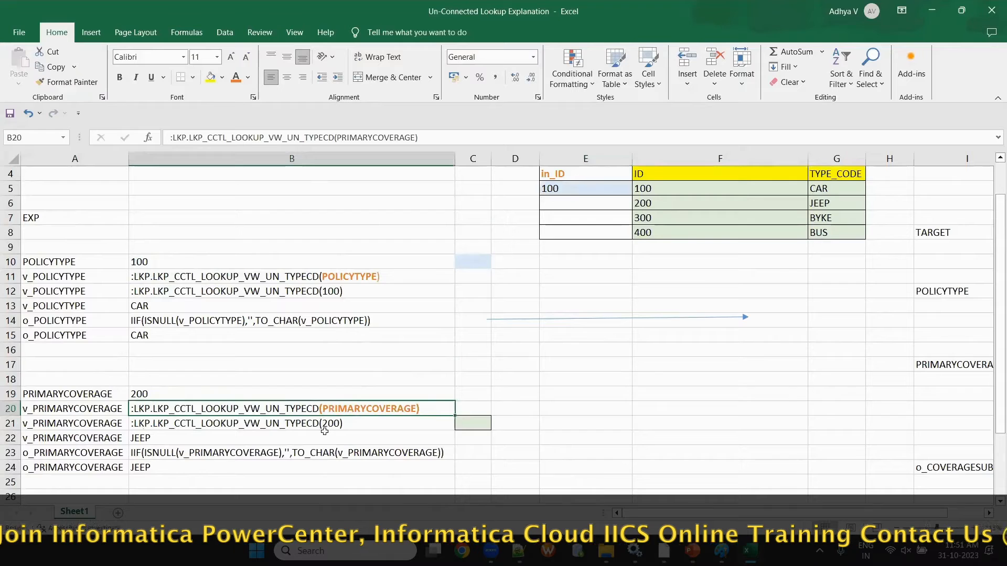
key(Down)
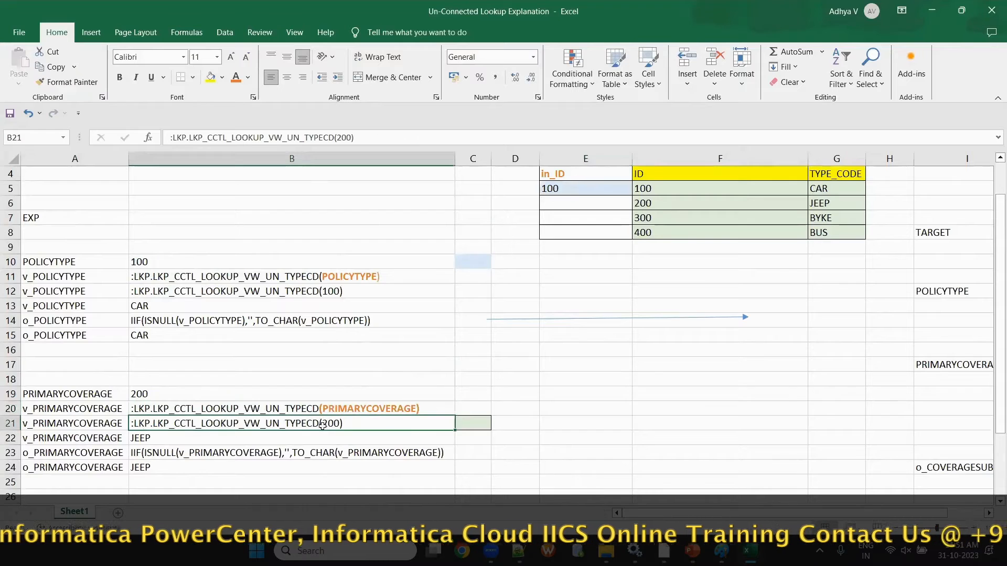
click(557, 203)
text(200)
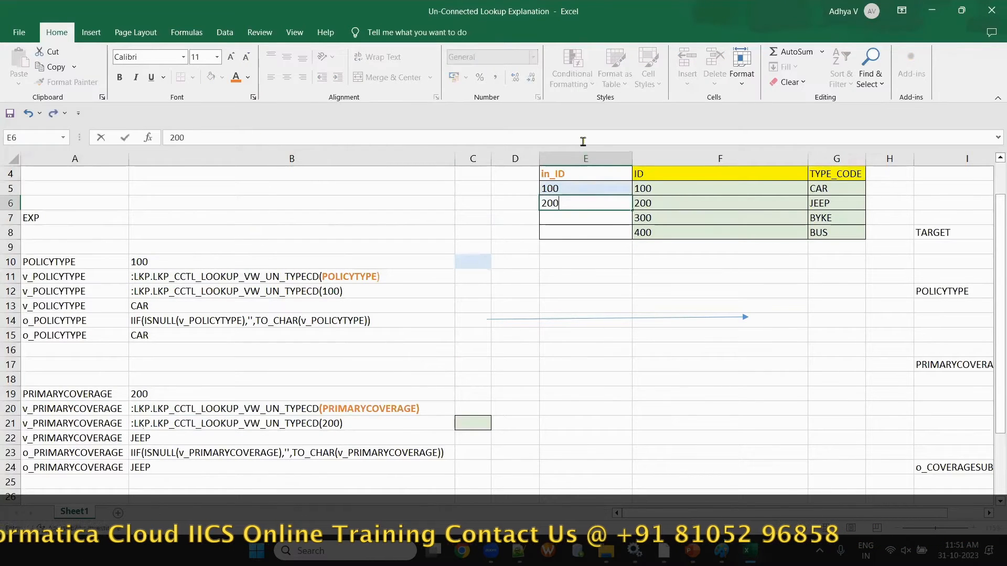
click(375, 409)
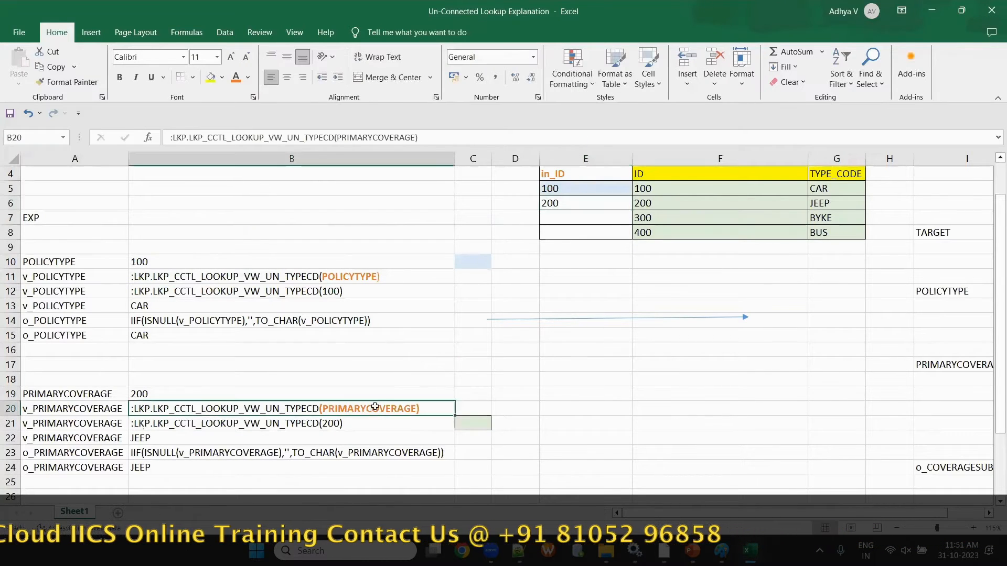
Step: Trace the in_ID input in E6 through the lookup table to the v_PRIMARYCOVERAGE return value in row 22
click(576, 175)
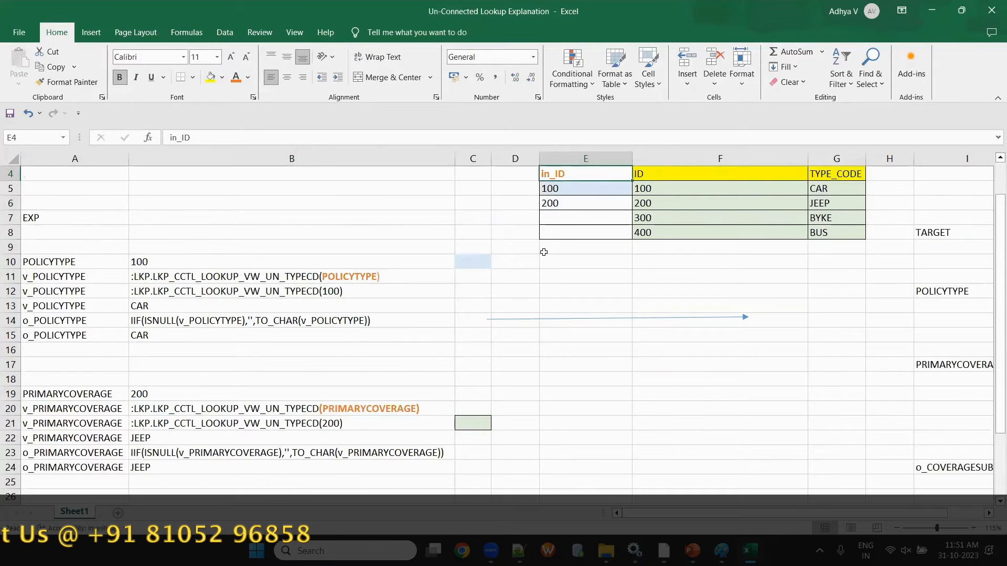
scroll(576, 175, up, 1)
click(566, 246)
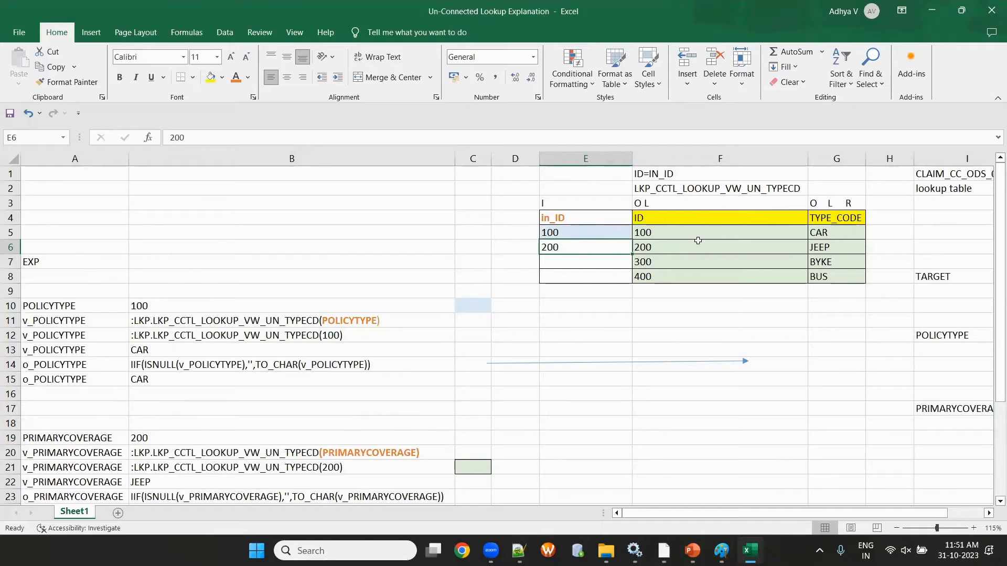
scroll(524, 294, down, 3)
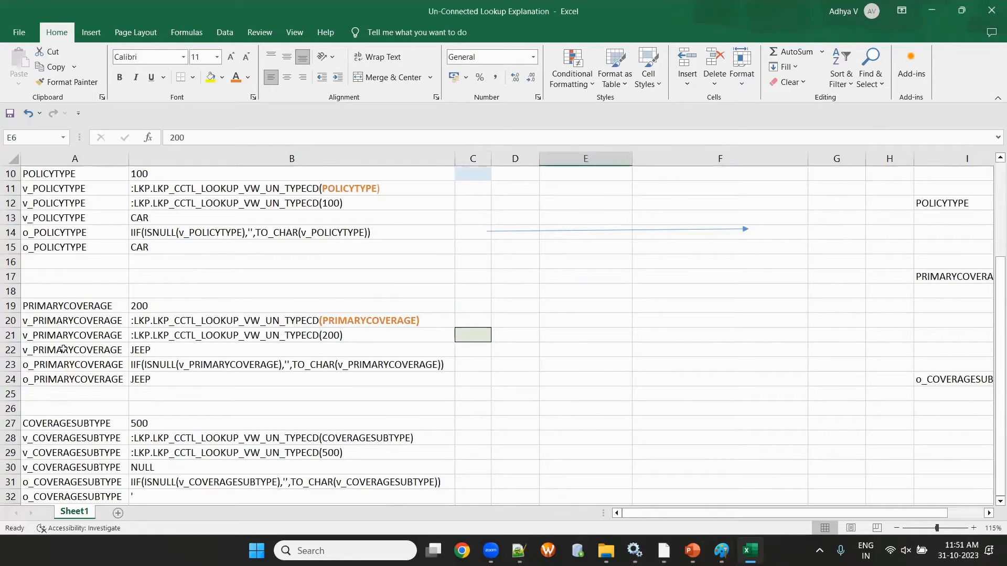
key(F2)
scroll(84, 371, down, 2)
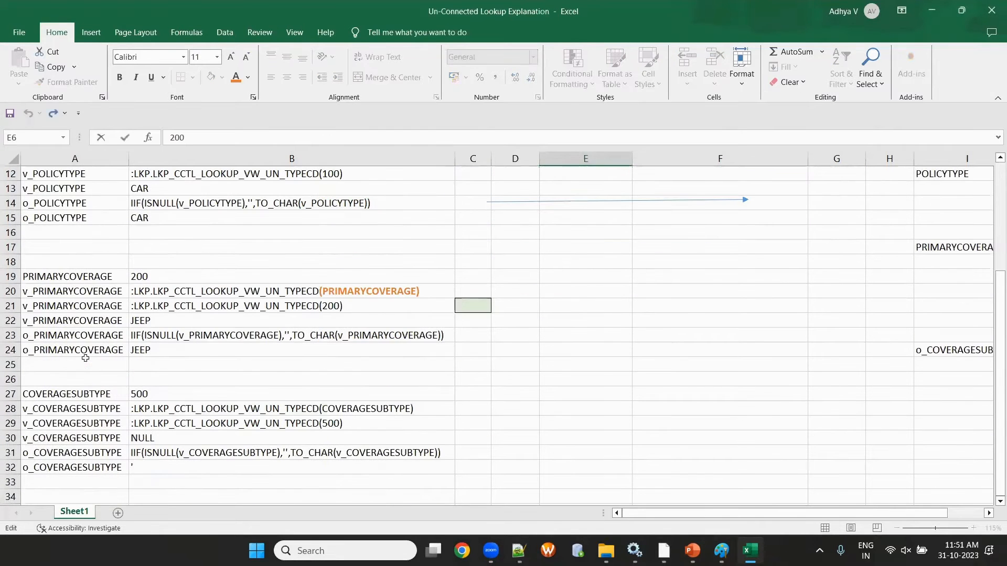
click(74, 321)
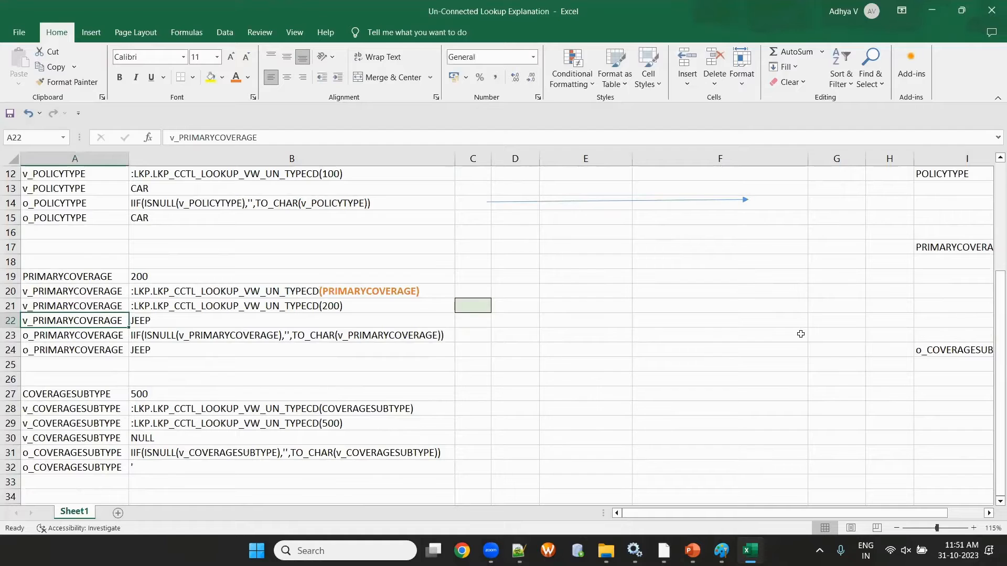
click(188, 321)
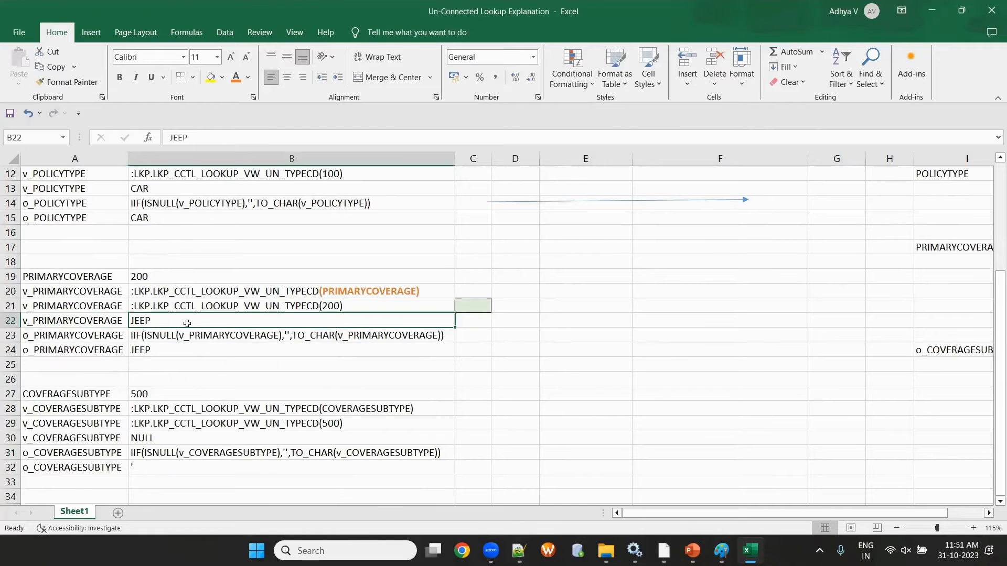
Step: Switch to Designer, examine the TO_CHAR branch of the o_PRIMARYCOVERAGE expression, and close the transformation without changes
key(alt+Tab)
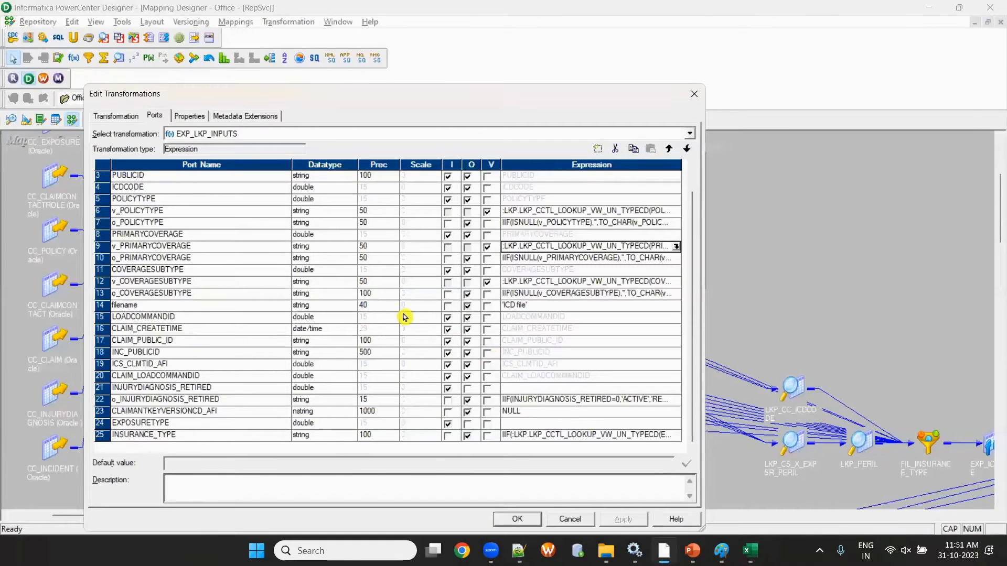
click(195, 260)
click(324, 259)
click(676, 258)
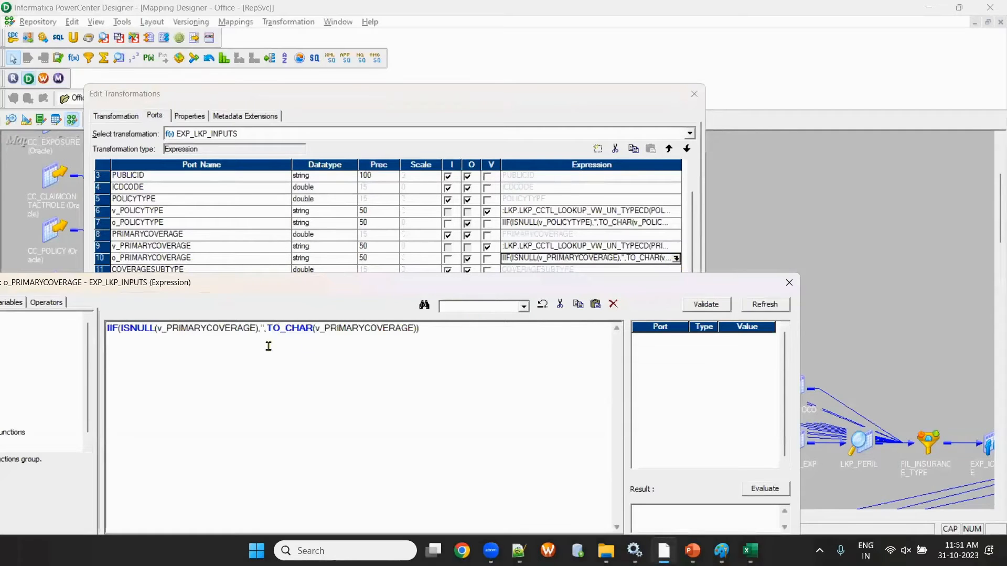
drag(263, 329, 420, 328)
drag(661, 290, 385, 250)
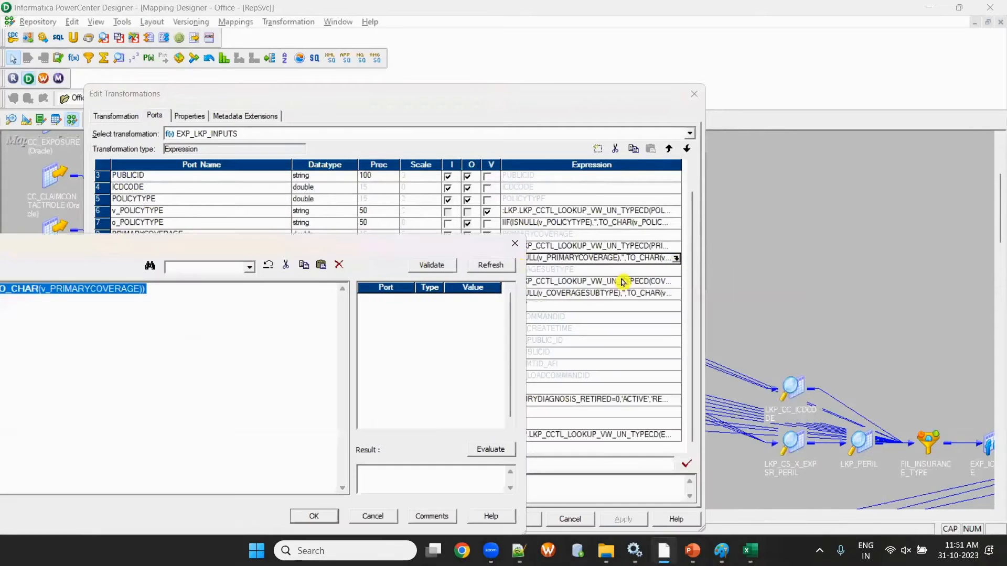
click(513, 243)
click(230, 260)
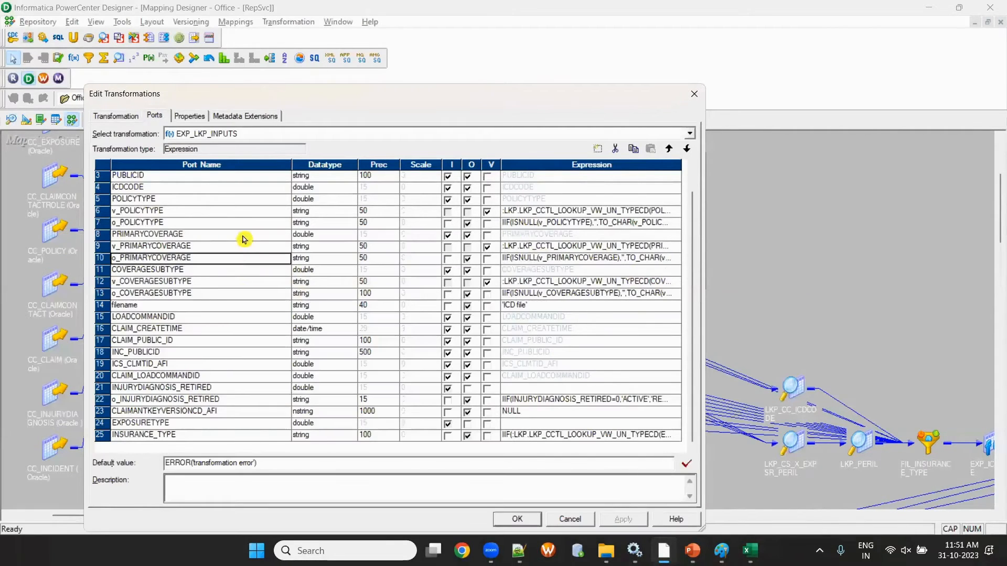
click(692, 95)
Step: Review the COVERAGESUBTYPE rows in Excel, then the matching ports of EXP_LKP_INPUTS in Designer, and close the transformation
key(alt+Tab)
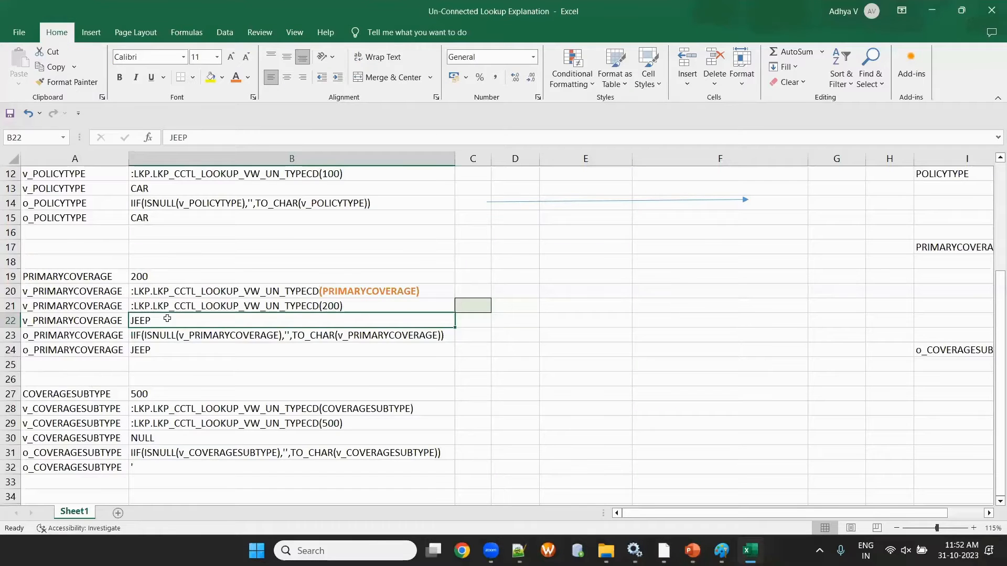
scroll(167, 318, down, 1)
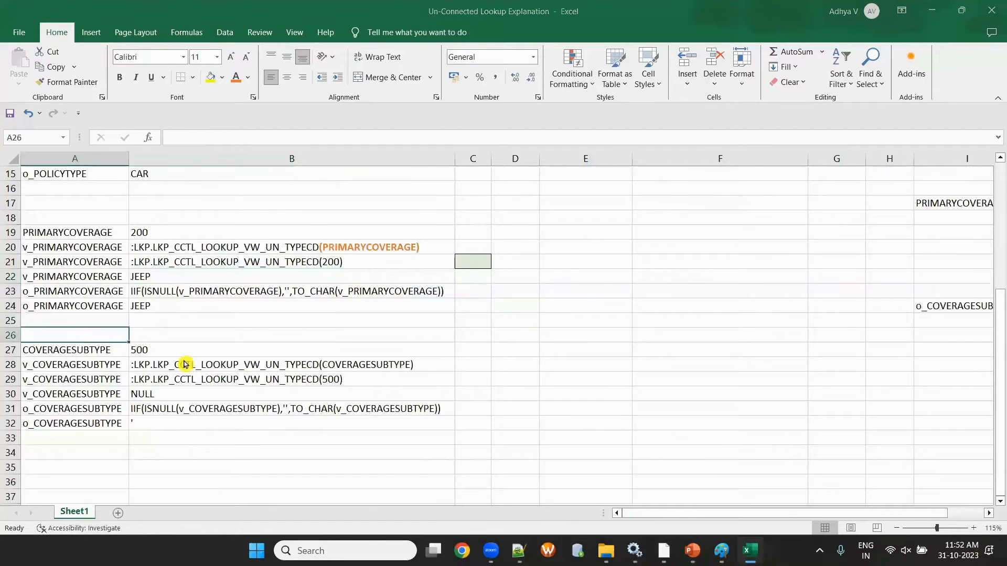
key(alt+Tab)
double_click(286, 303)
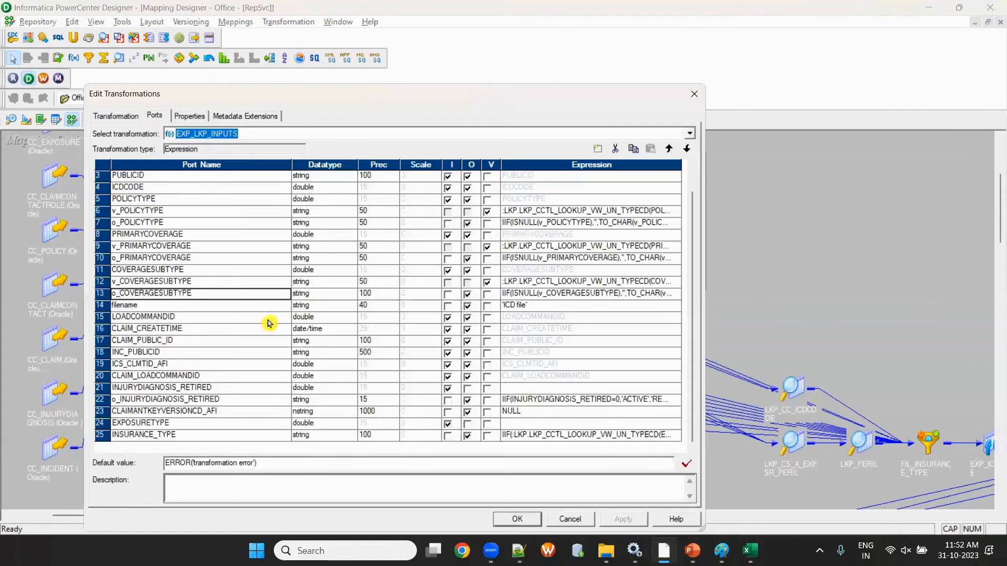
click(695, 95)
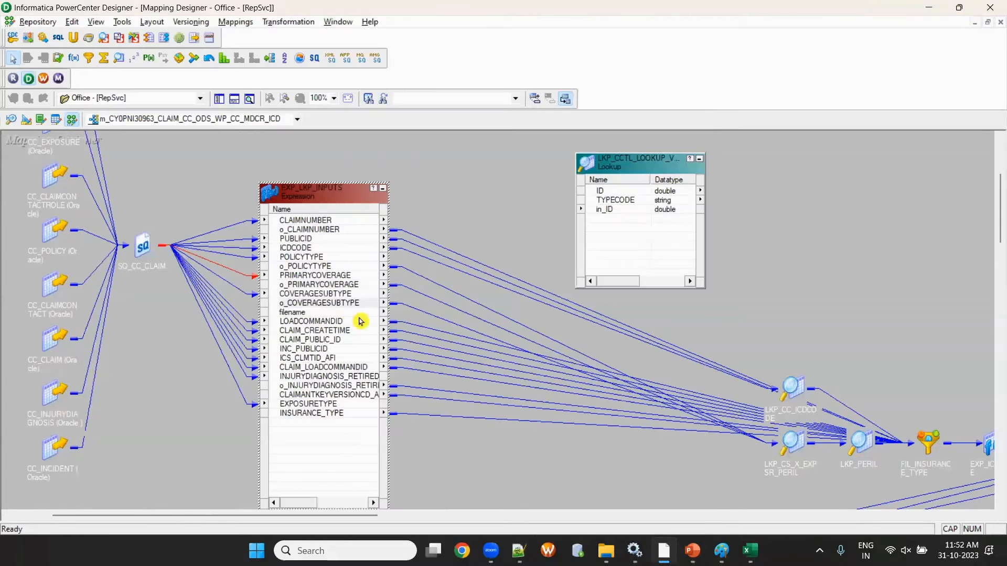
Step: Select the backward link path of the COVERAGESUBTYPE port in EXP_LKP_INPUTS
click(314, 293)
right_click(314, 294)
mouse_move(344, 329)
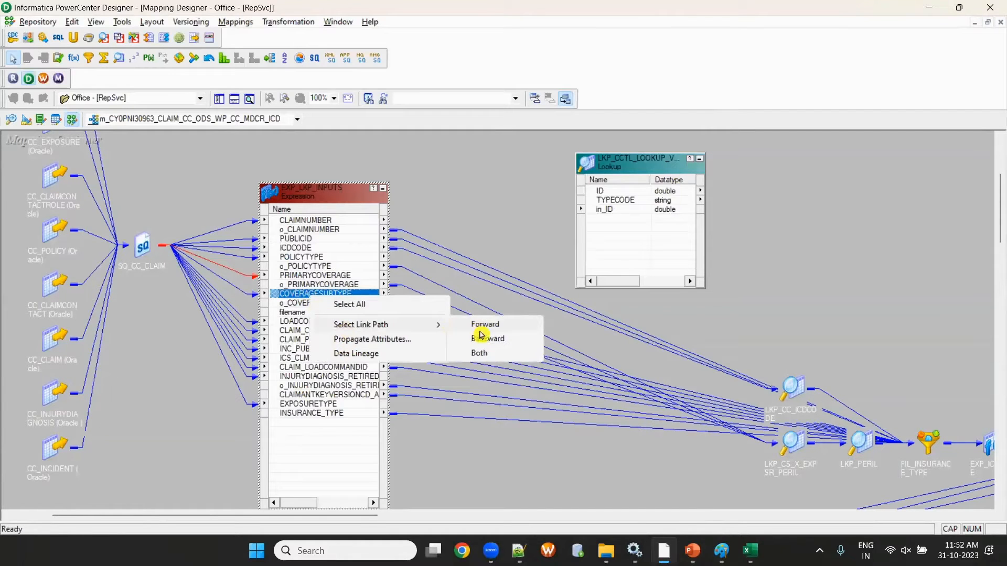
click(475, 341)
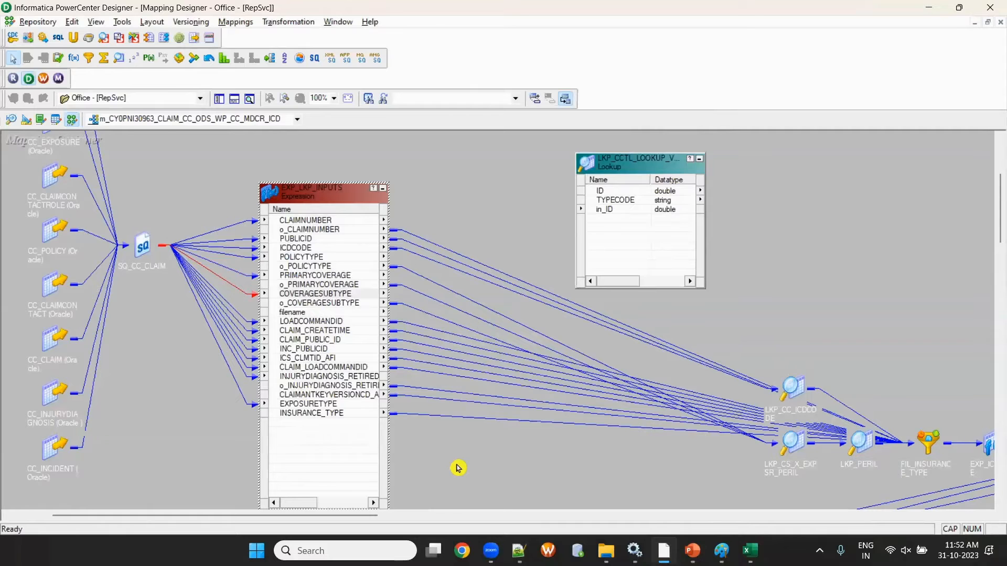
Step: Compare the COVERAGESUBTYPE example in Excel with the o_COVERAGESUBTYPE expression in Designer, and close the expression editor
key(alt+Tab)
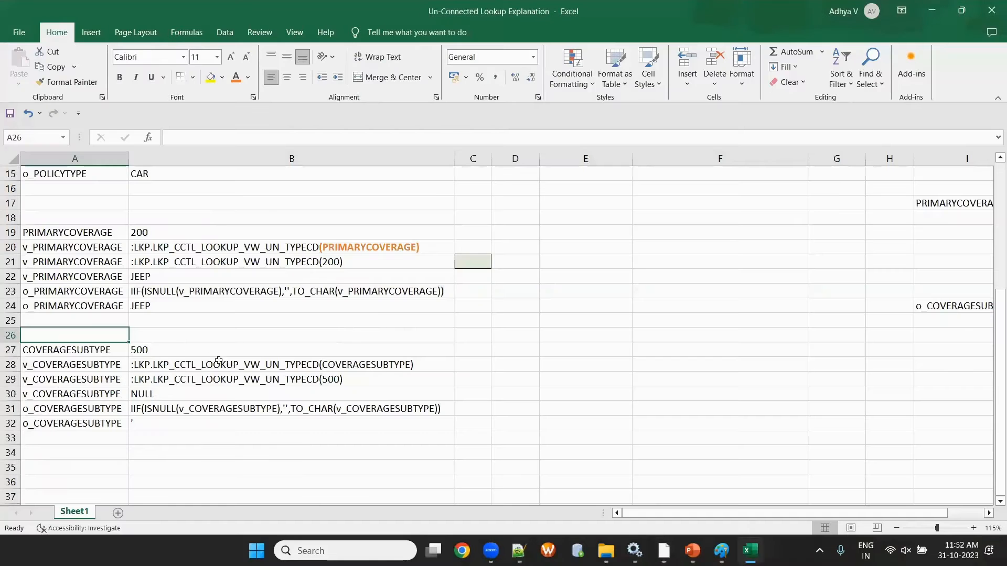
key(alt+Tab)
double_click(339, 323)
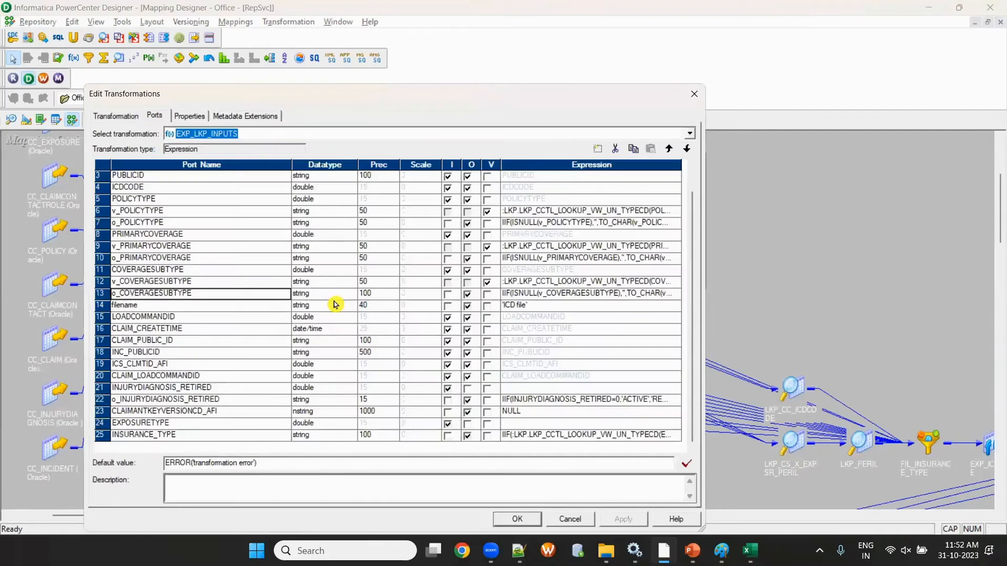
click(679, 294)
click(677, 294)
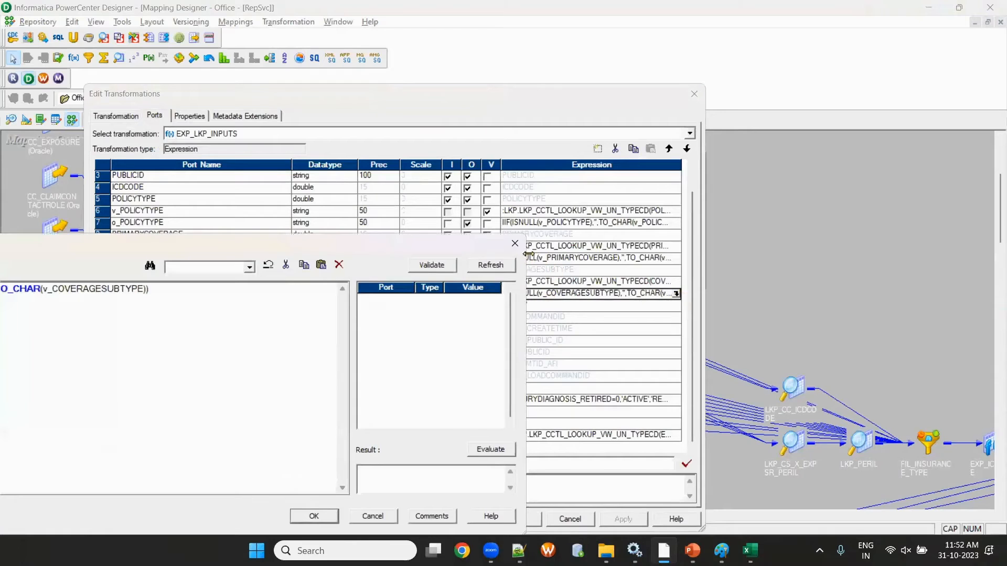
click(514, 243)
Step: Switch to Excel and format the (COVERAGESUBTYPE) argument of the lookup call in cell B28 as bold orange text
key(alt+Tab)
click(77, 366)
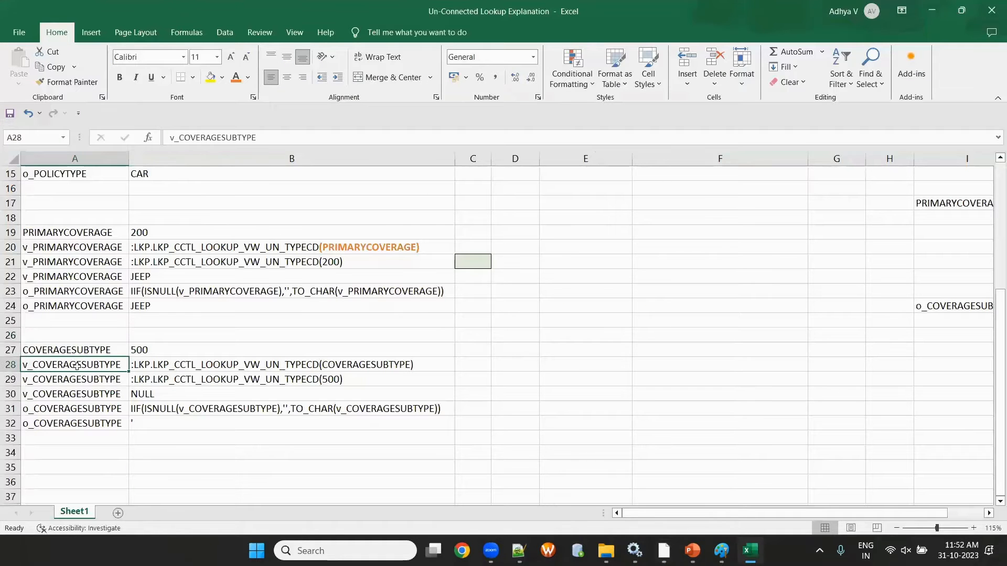
click(80, 348)
click(178, 350)
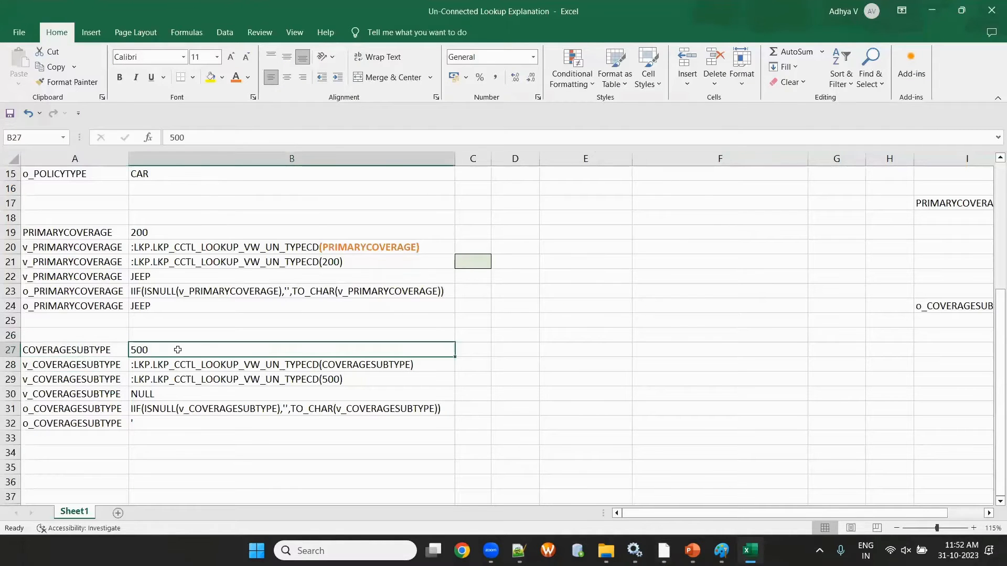
click(79, 367)
double_click(175, 365)
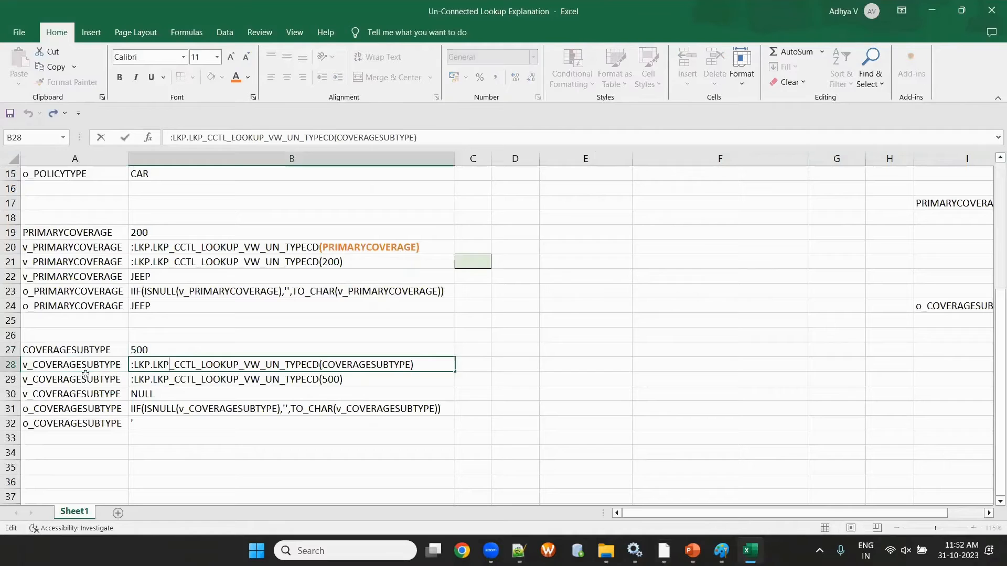
drag(319, 364, 438, 373)
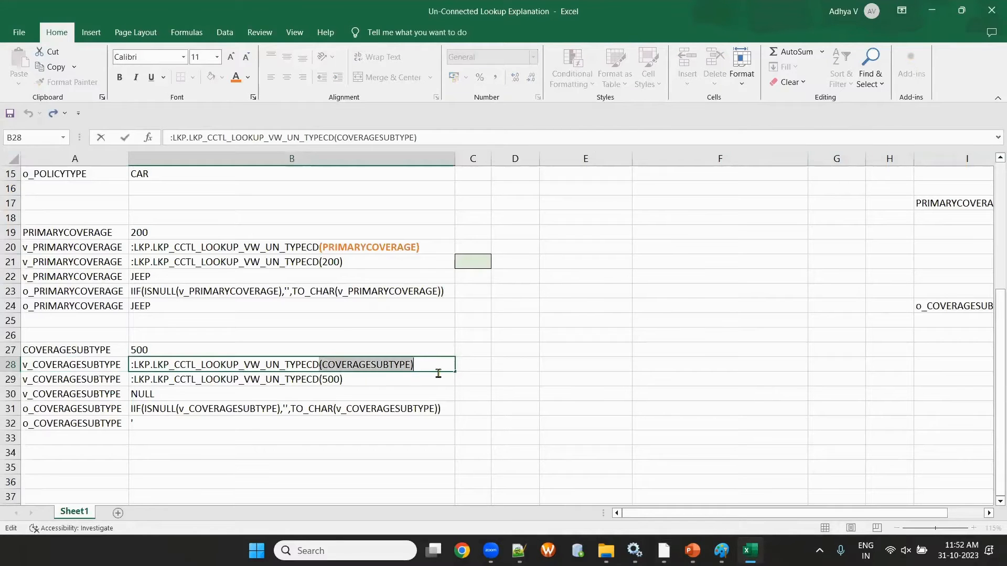
click(236, 78)
key(ctrl+b)
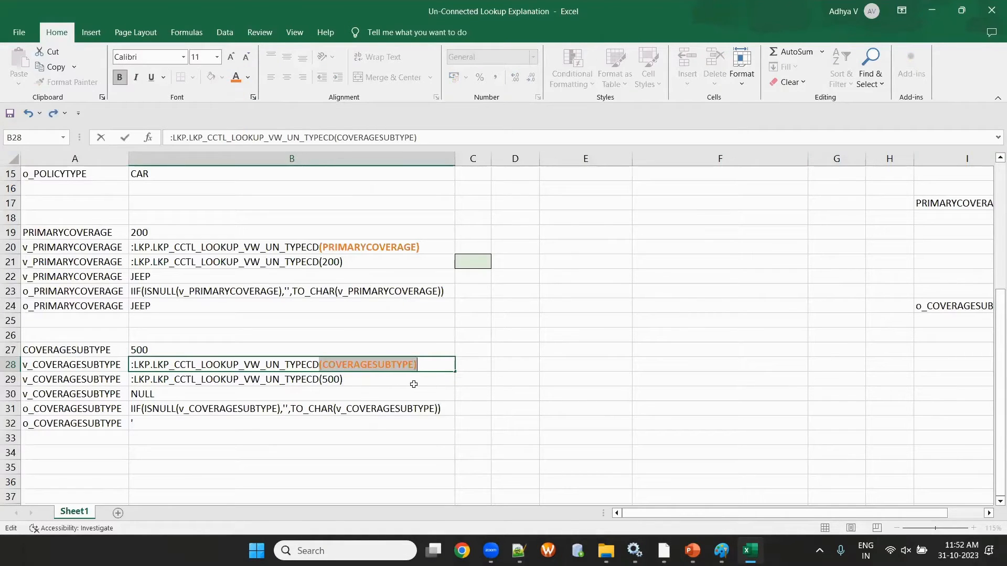
click(397, 388)
Step: Enter 500 as the third in_ID value of the lookup table, in cell E7
scroll(552, 237, up, 4)
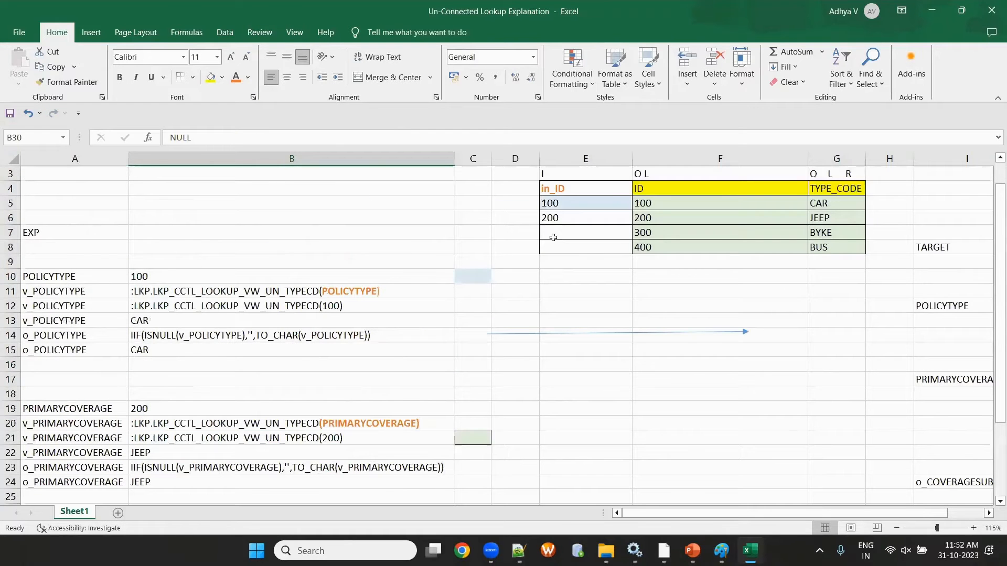
click(566, 257)
click(568, 233)
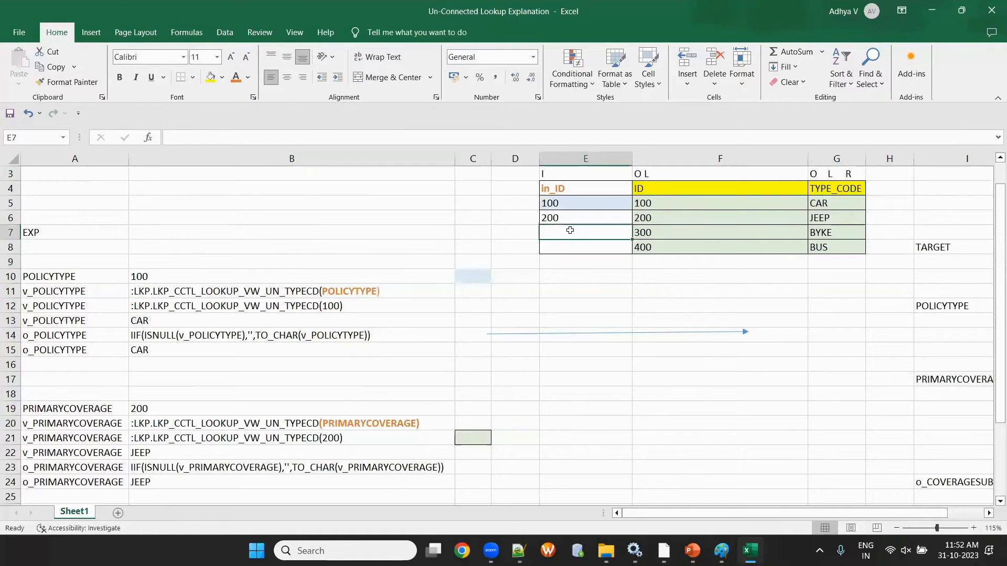
text(500)
click(618, 290)
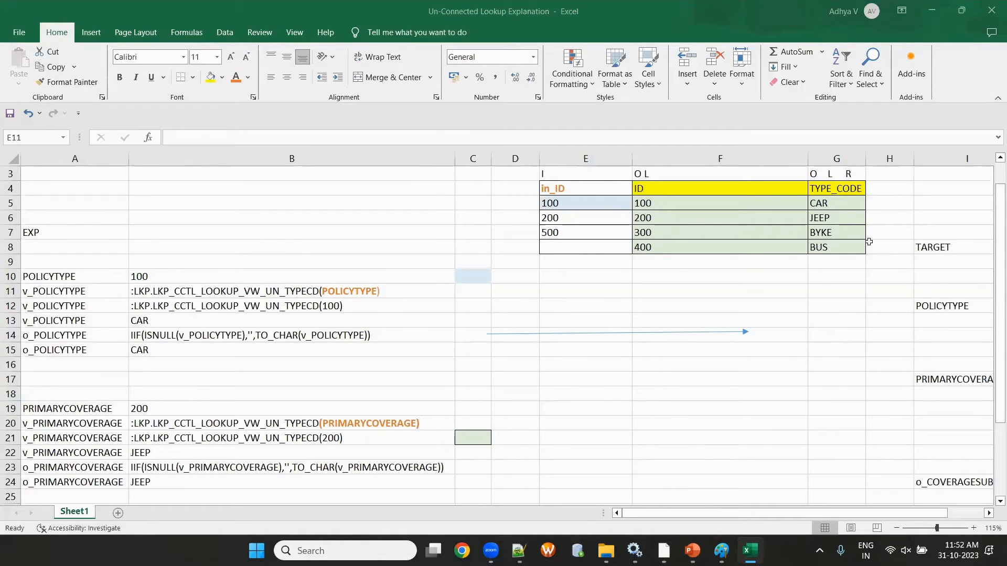
Step: Review the v_COVERAGESUBTYPE and o_COVERAGESUBTYPE example rows against the lookup table and the other two examples
scroll(423, 418, down, 3)
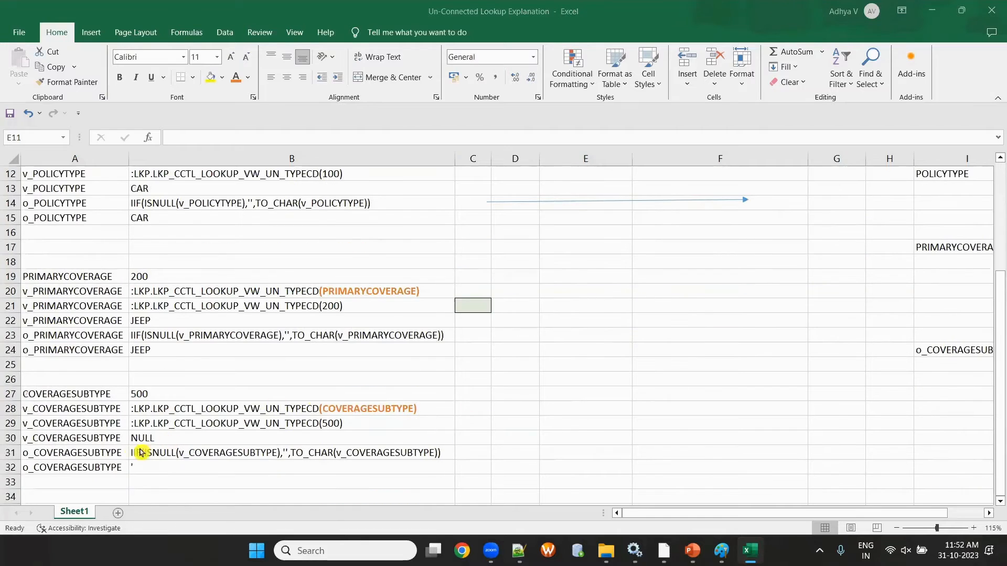
click(64, 437)
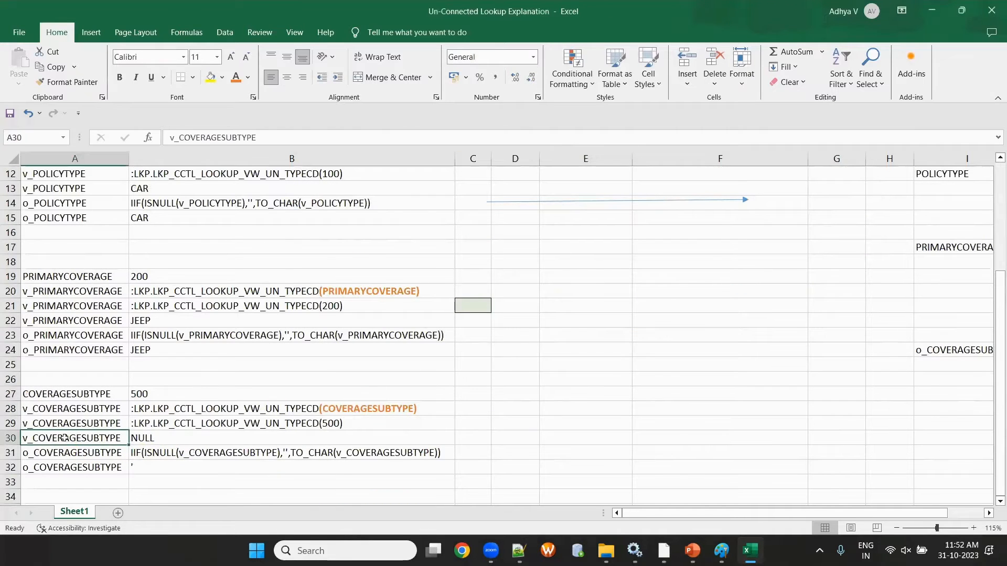
key(Right)
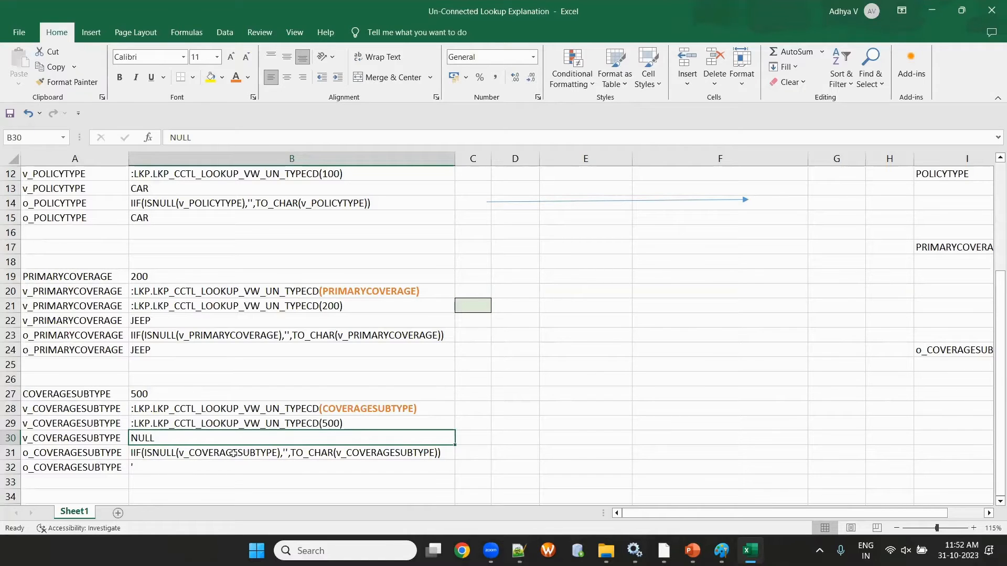
click(36, 472)
click(270, 462)
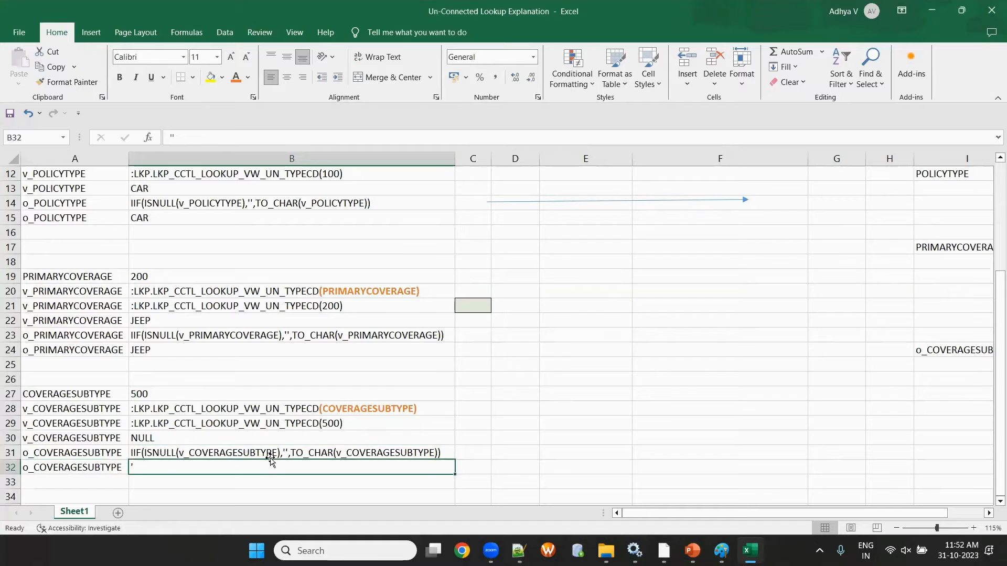
scroll(270, 460, up, 4)
scroll(271, 455, down, 3)
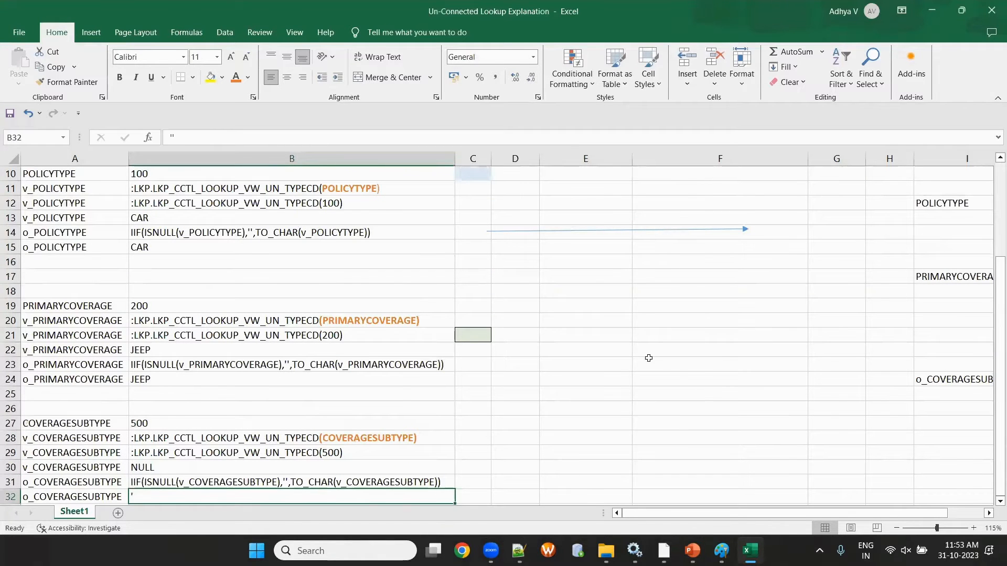
click(648, 358)
scroll(400, 416, up, 2)
scroll(399, 398, down, 1)
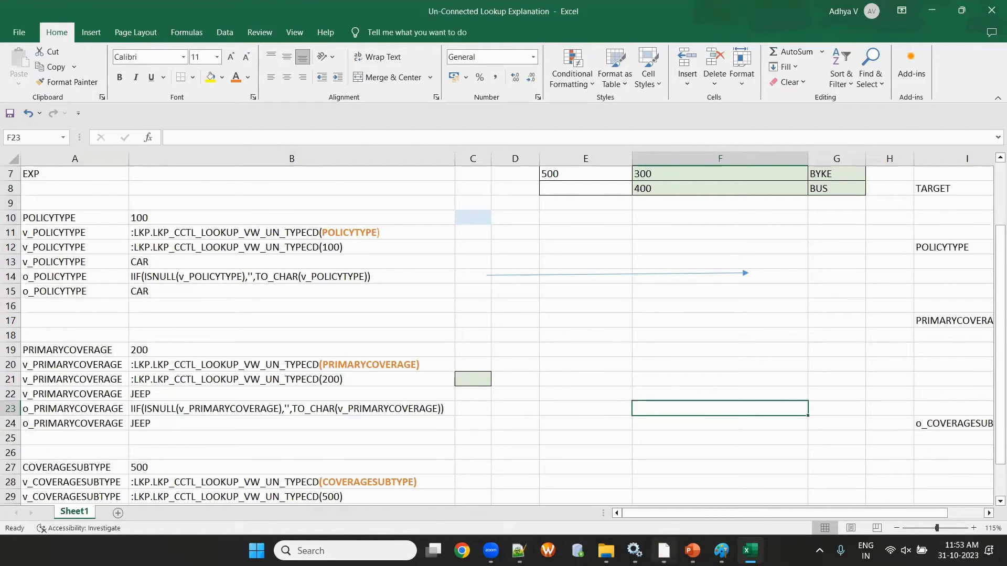
Step: Switch to PowerCenter Designer, display the Navigator, and clear the Source Analyzer workspace
mouse_move(693, 551)
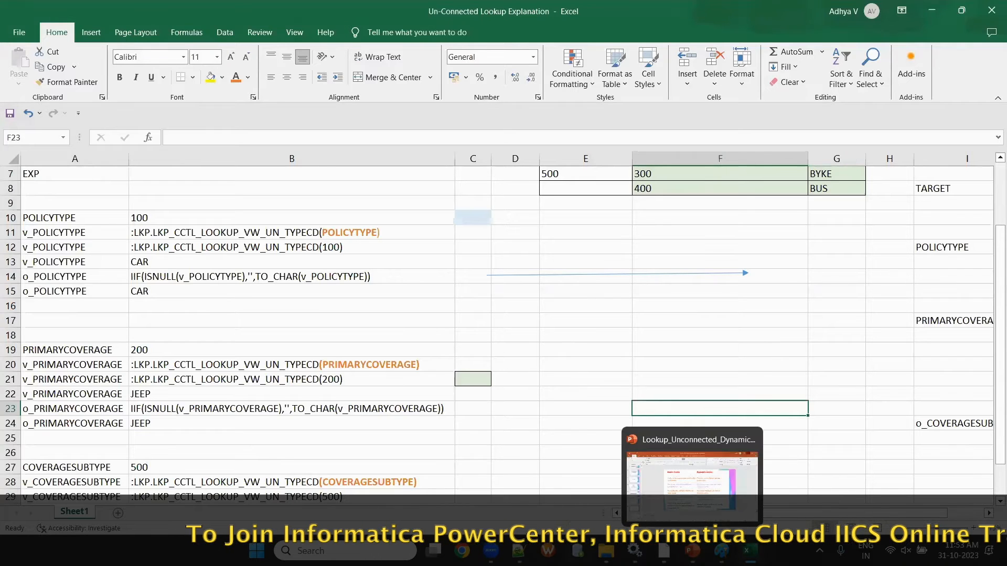
mouse_move(656, 554)
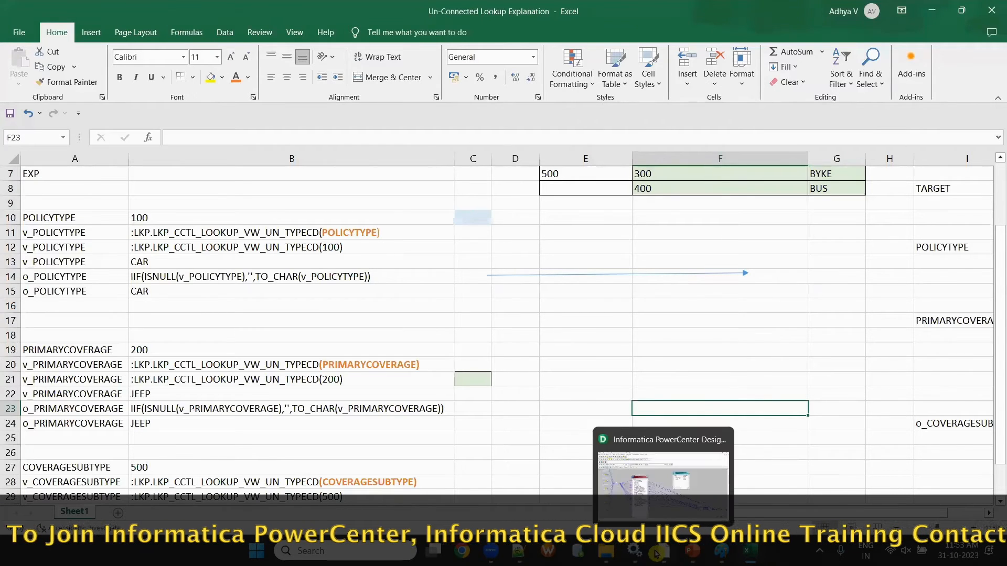
click(646, 478)
click(680, 95)
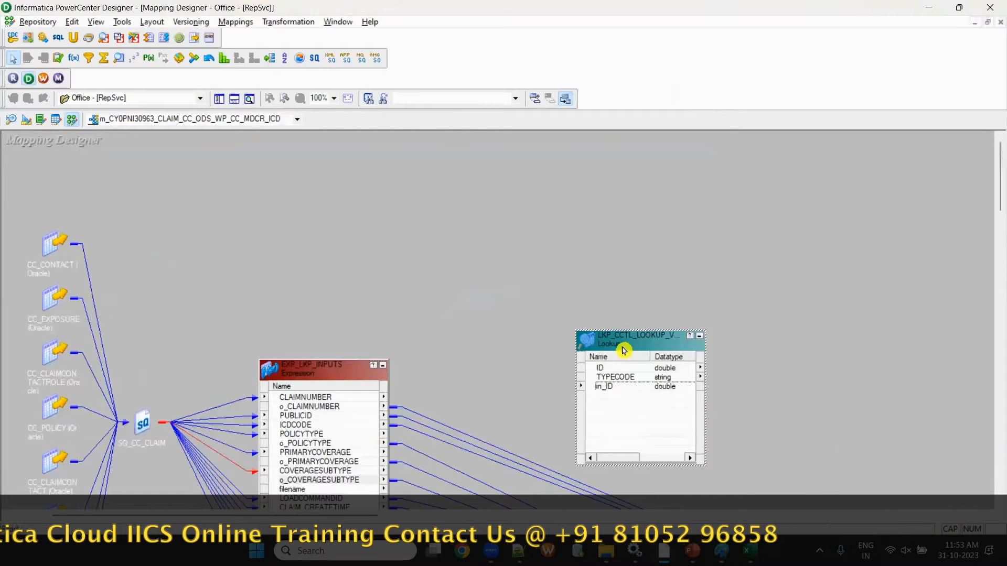
click(220, 99)
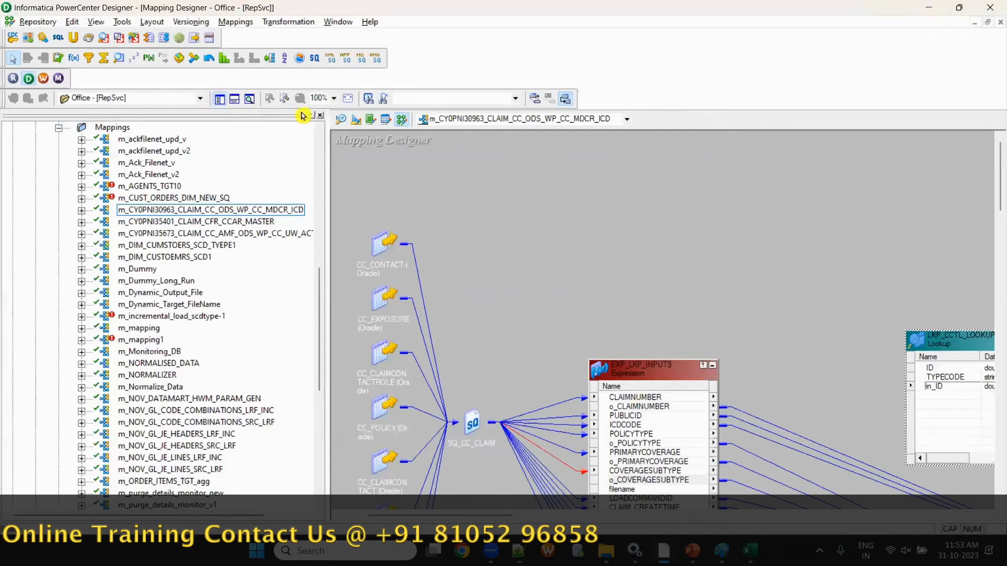
click(341, 120)
right_click(592, 195)
click(624, 219)
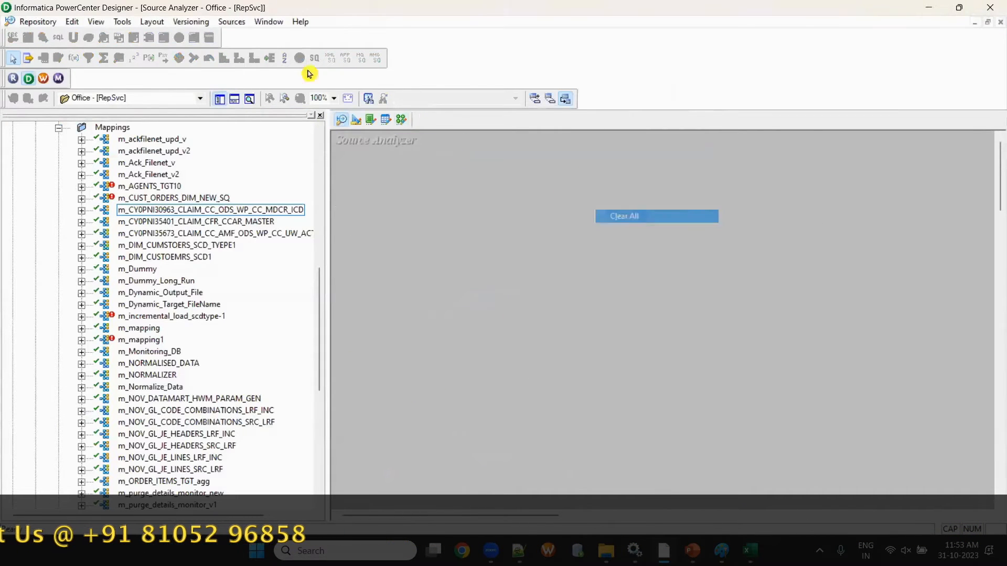
Step: Create a new Oracle source definition named EMP_SRC
click(231, 21)
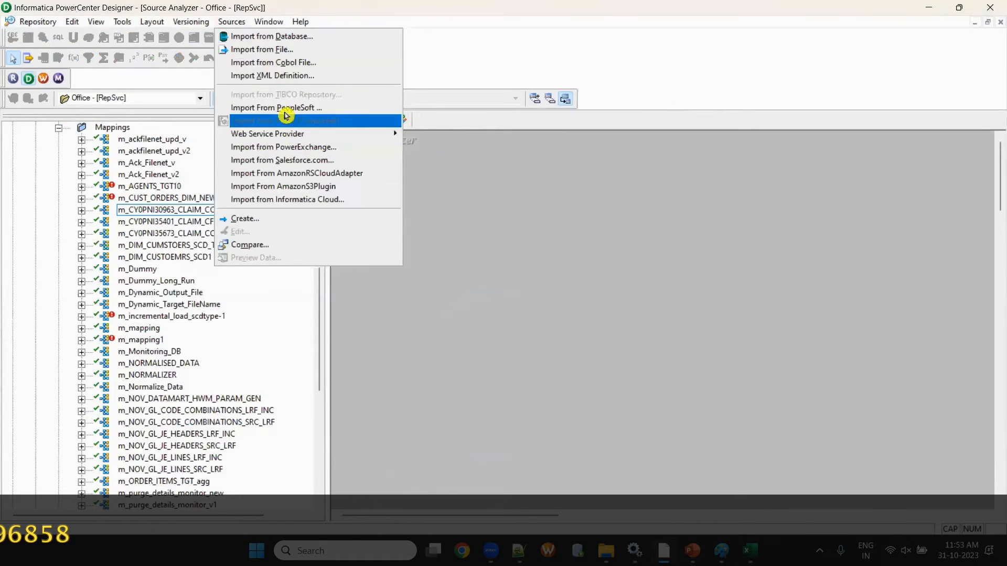
click(275, 218)
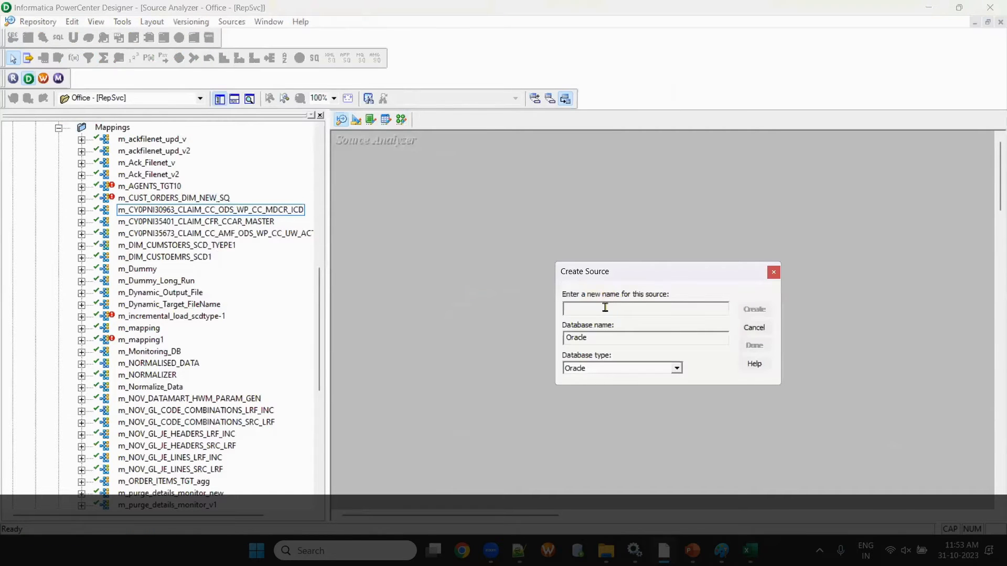
text(EMP_SRC)
key(Tab)
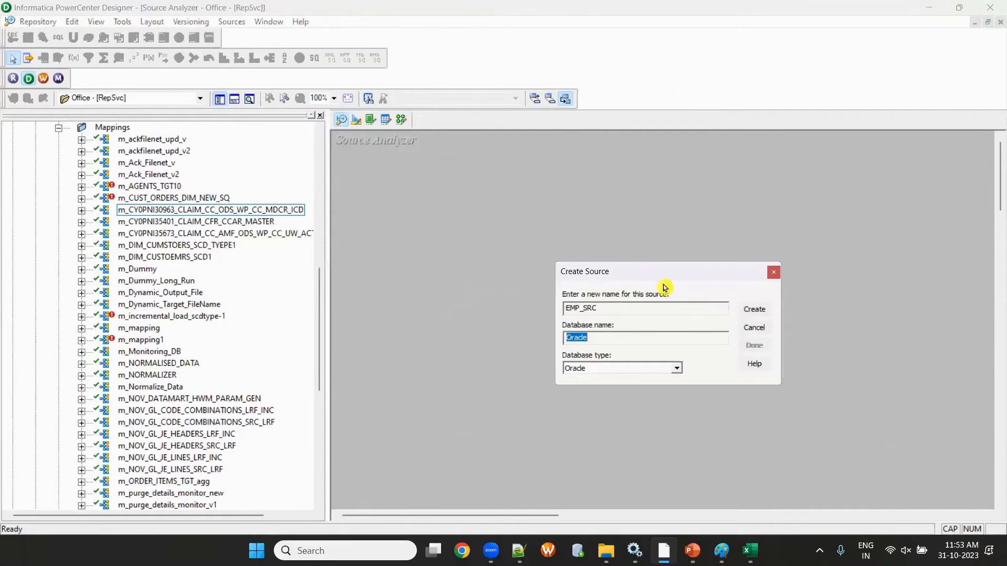
click(553, 274)
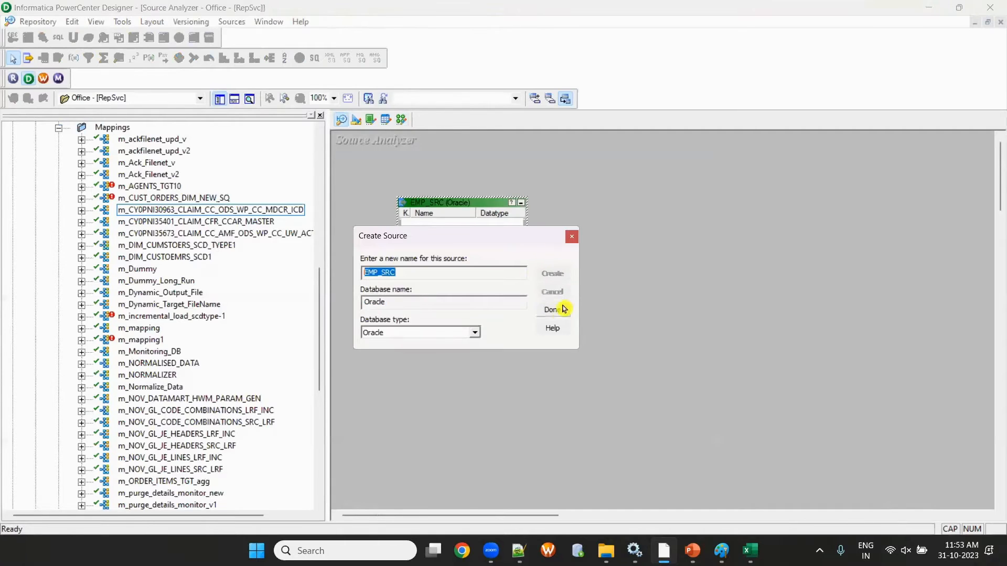
click(553, 309)
Step: Add the columns EMP_ID and POLICY_ID to the EMP_SRC source, both with datatype number
double_click(454, 240)
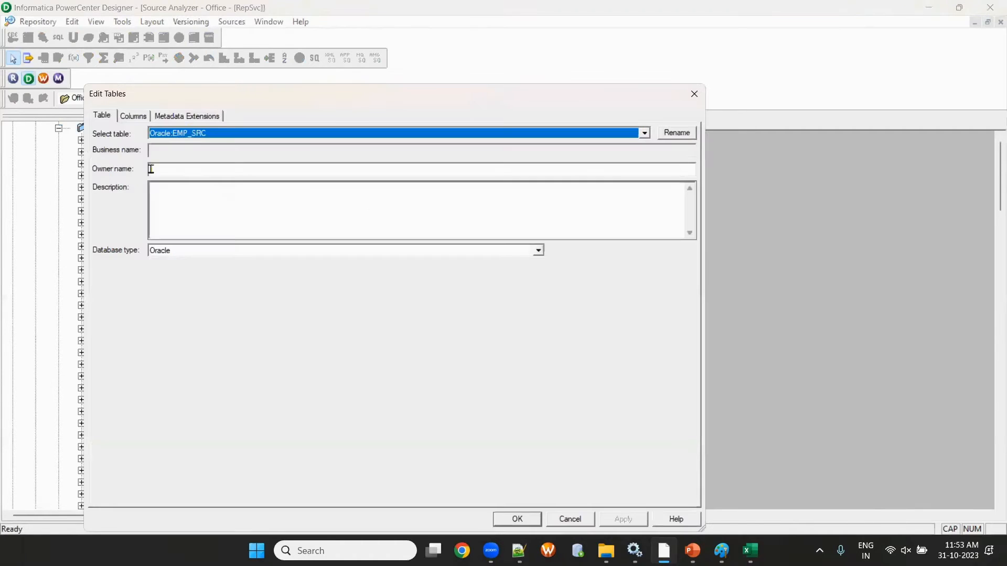
click(124, 117)
click(580, 149)
text(EMP_ID)
key(Tab)
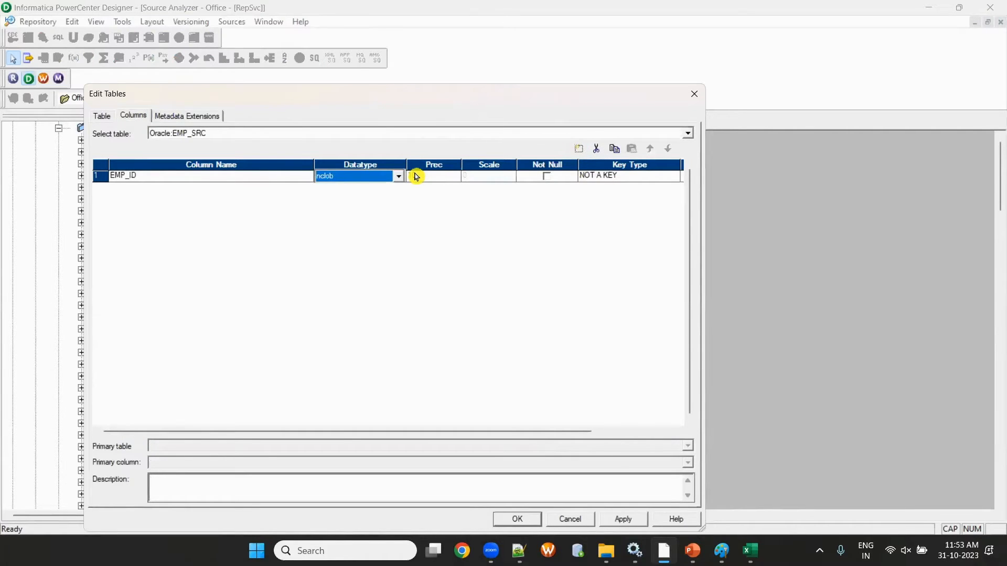
click(579, 149)
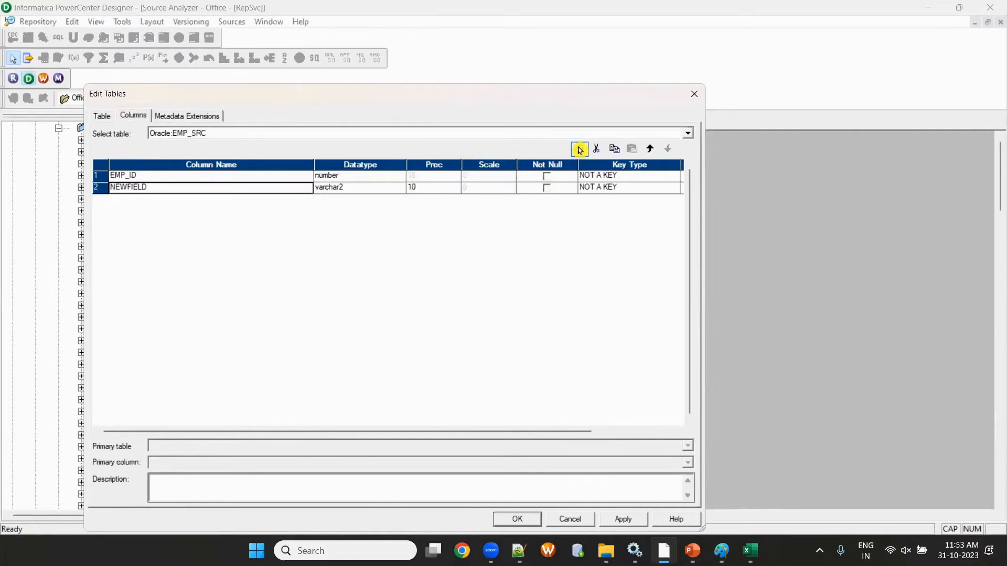
text(POLICY_ID)
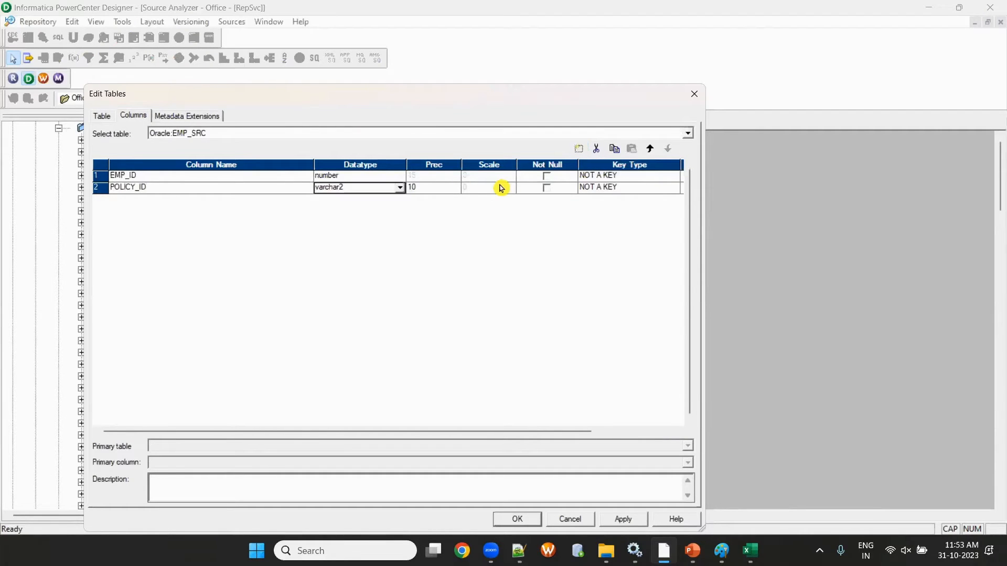
key(Tab)
text(n)
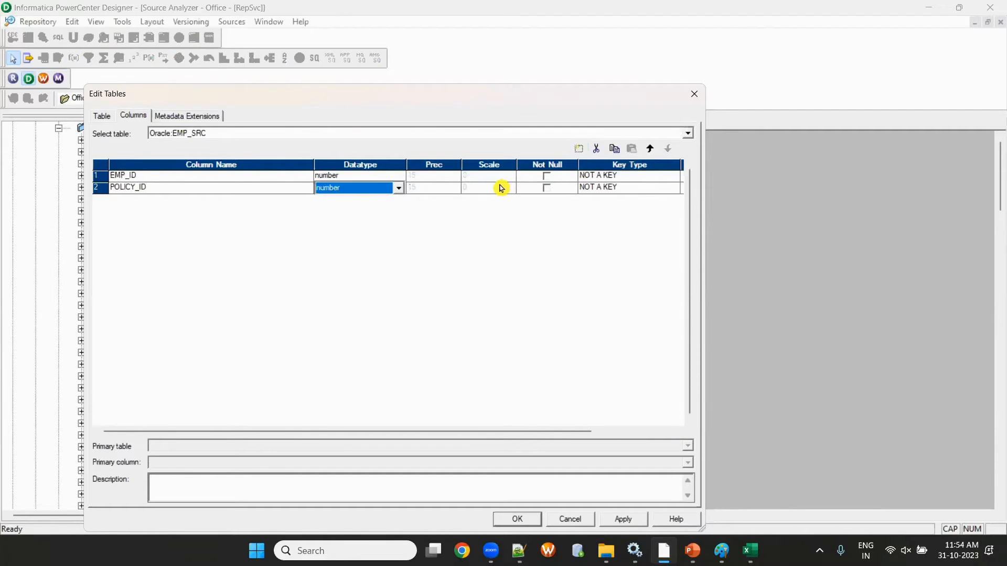
Step: Add the columns COVERAGE_ID and COVERAGE_SUBTYPE_ID to EMP_SRC, both with datatype number
click(579, 149)
text(COVERAGE_ID)
key(Tab)
text(n)
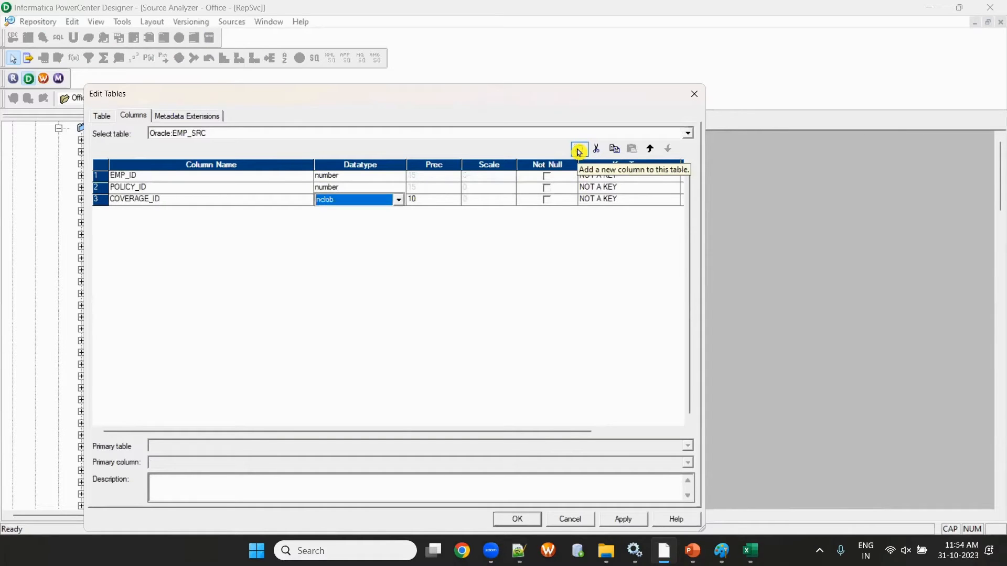
click(578, 150)
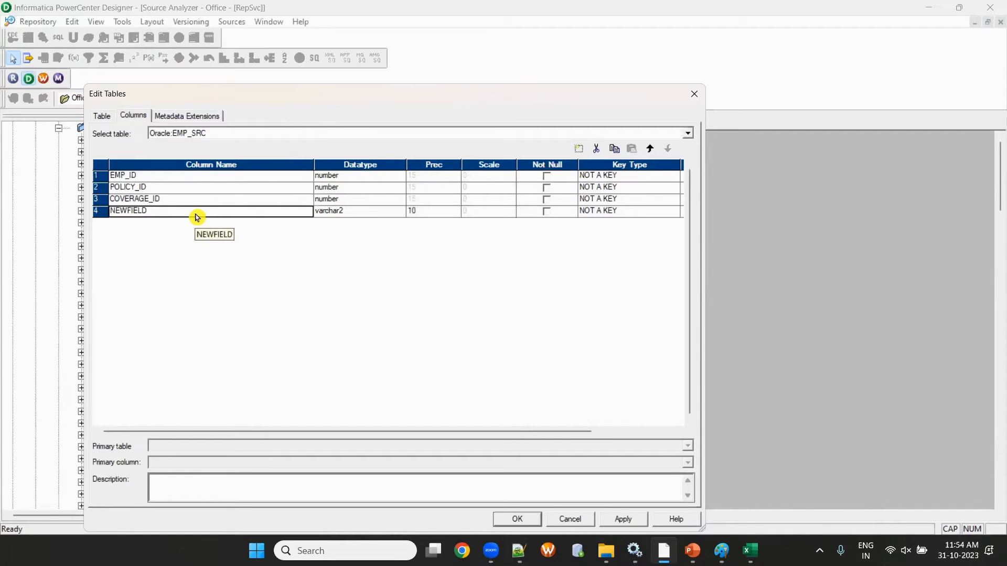
text(PRI)
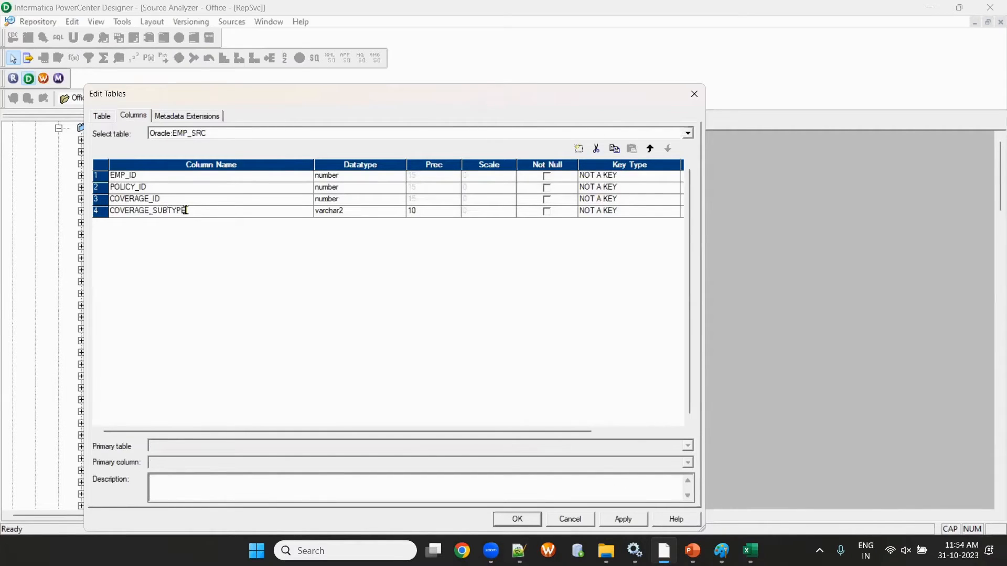
key(Tab)
key(n)
key(n)
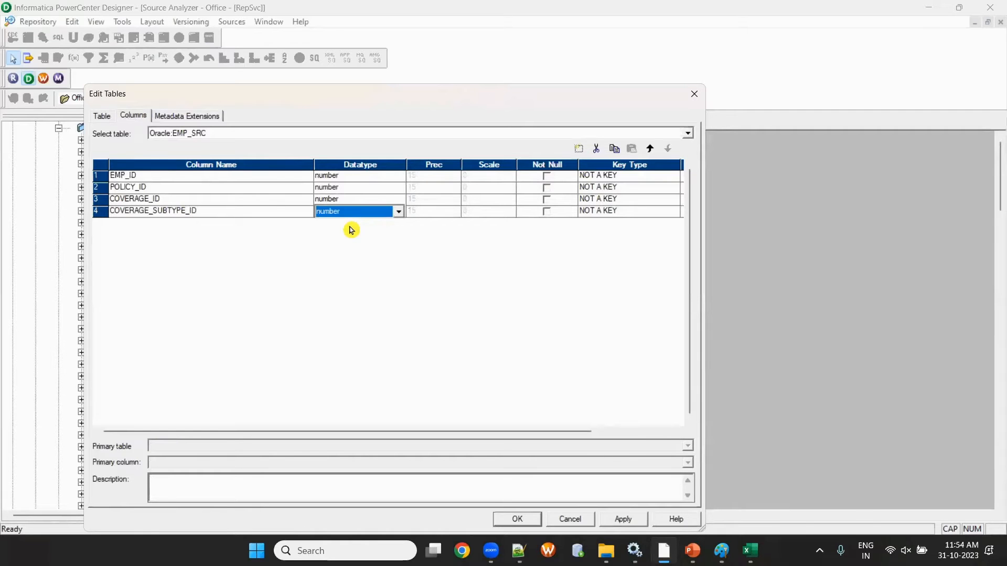
Step: Append four more columns with default names and datatypes to EMP_SRC, save the source definition, and hide the output window
click(269, 212)
click(578, 149)
click(578, 150)
click(578, 149)
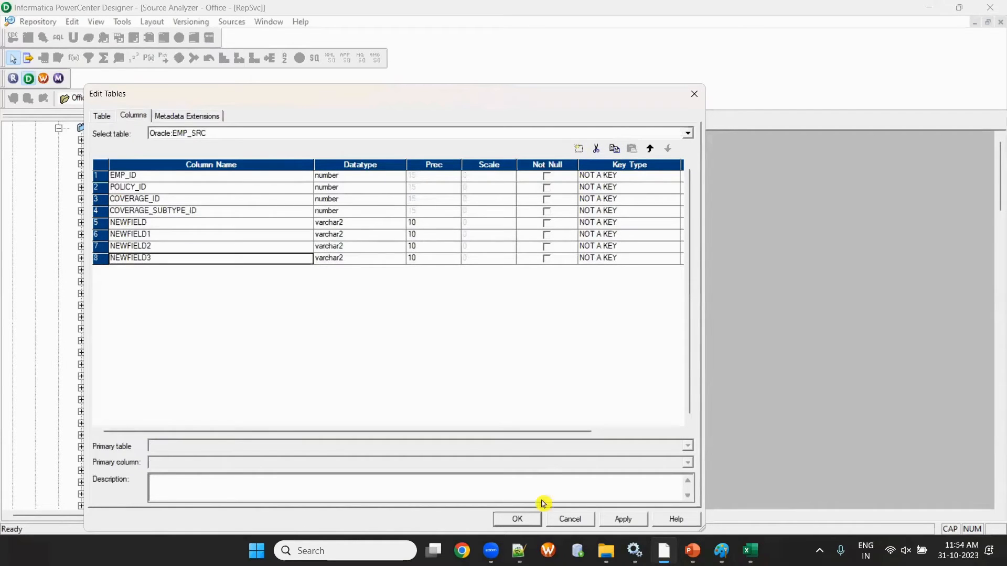
click(520, 517)
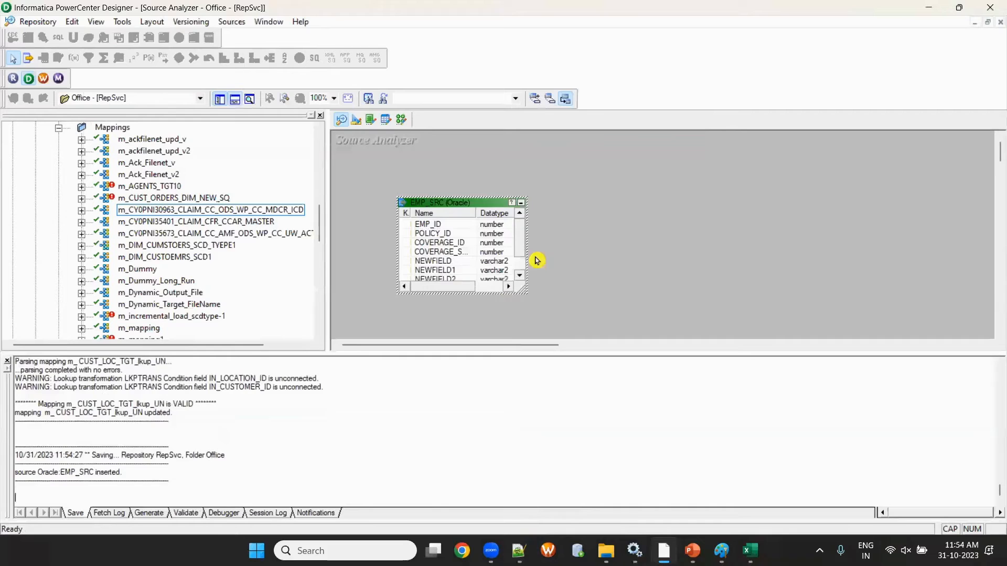
click(234, 98)
Step: Create a new Oracle target table named EMP_TGT in the Target Designer
click(356, 120)
right_click(693, 158)
click(341, 120)
drag(449, 207, 407, 157)
click(356, 119)
click(230, 22)
click(250, 37)
key(Escape)
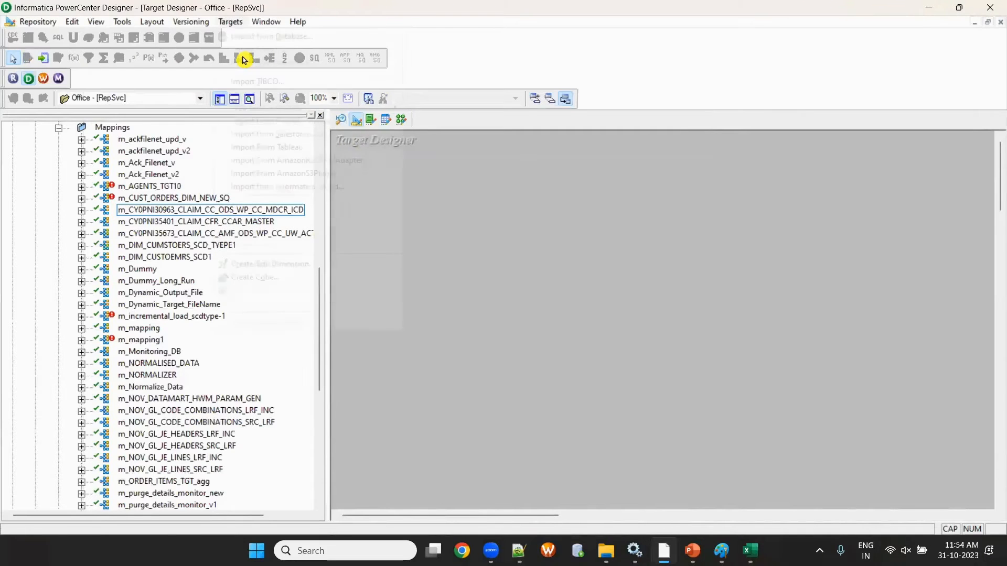
click(231, 22)
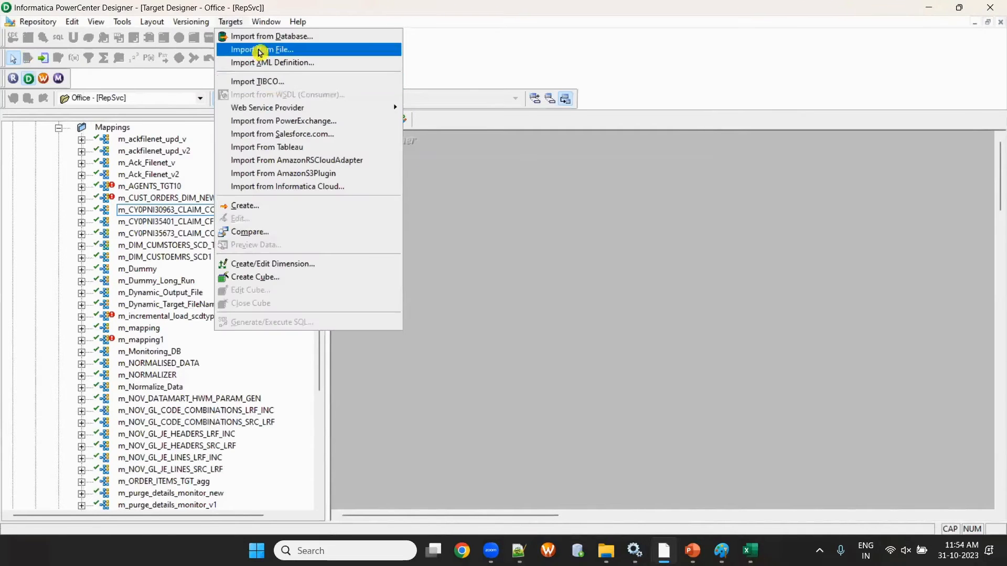
click(286, 206)
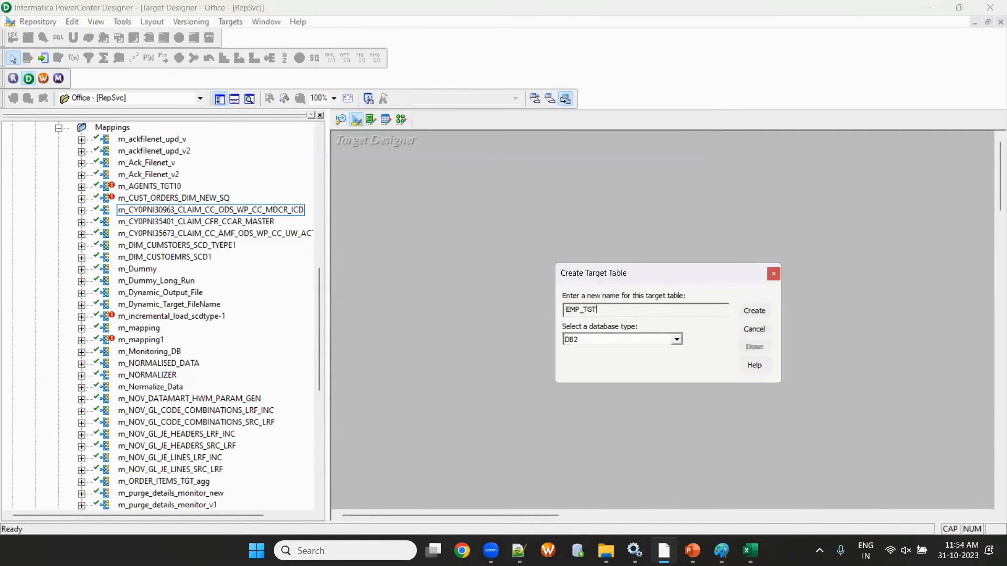
key(Tab)
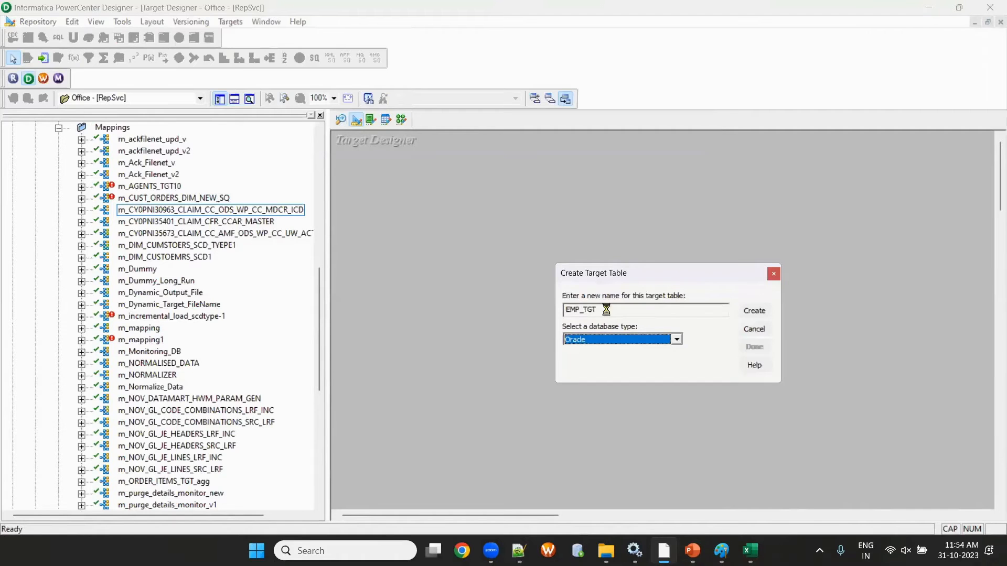
key(Return)
click(750, 347)
Step: Add the varchar2 columns TYPECODE and TYPE_NAME to EMP_TGT, setting the precision of TYPE_NAME to 20
double_click(454, 237)
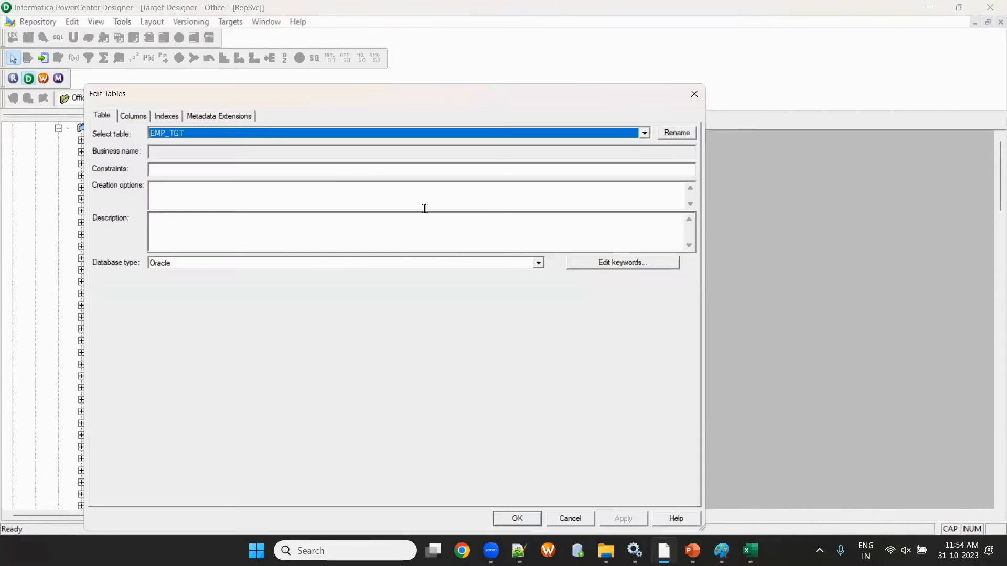
click(132, 116)
click(578, 150)
text(TYPECODE)
key(Tab)
click(578, 150)
text(TYPE_NAME)
key(Tab)
key(Tab)
text(2)
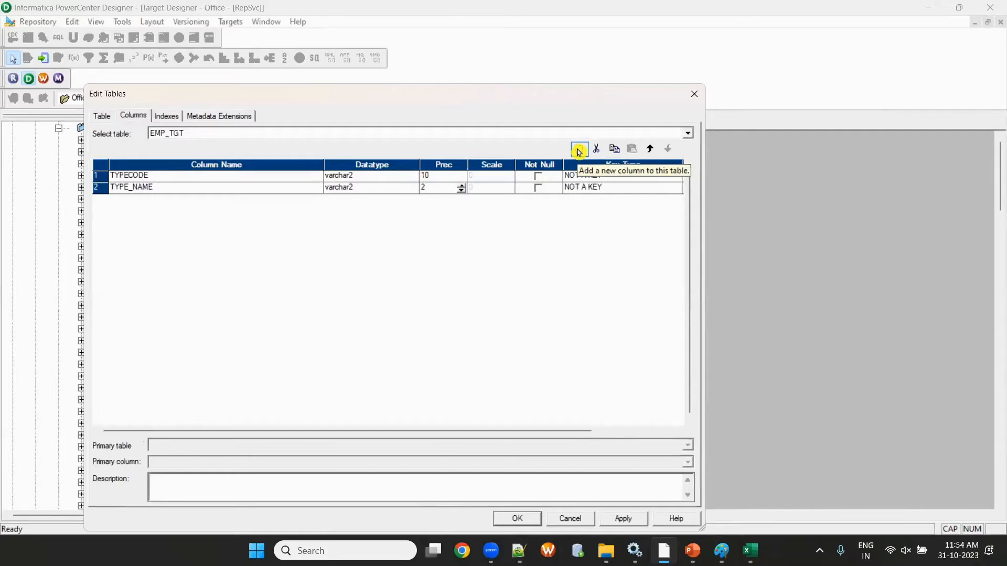
Step: Append five more columns with default names and datatypes to EMP_TGT and save the target definition
click(578, 151)
click(578, 151)
click(578, 151)
click(579, 151)
click(579, 151)
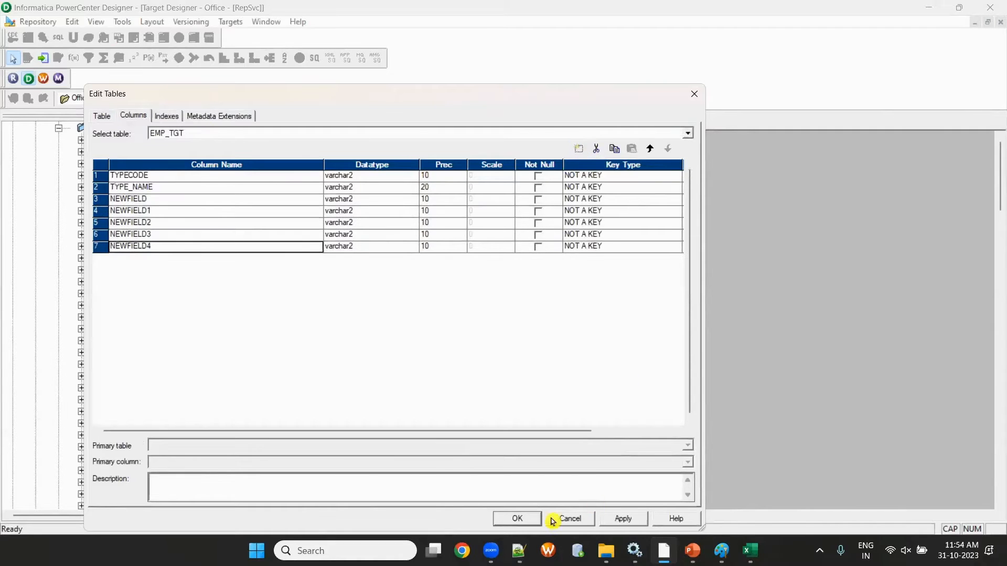
click(517, 520)
key(ctrl+s)
Step: Create a new mapping named m_un_lookup in the Mapping Designer, then hide the output window
click(401, 119)
click(235, 22)
click(246, 37)
text(M_)
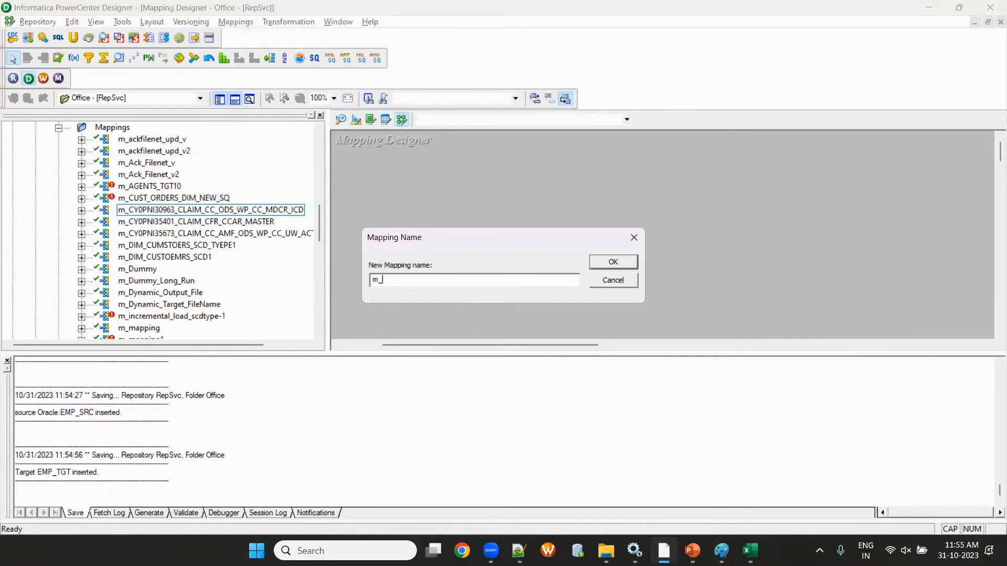
text(un_lookup)
key(Return)
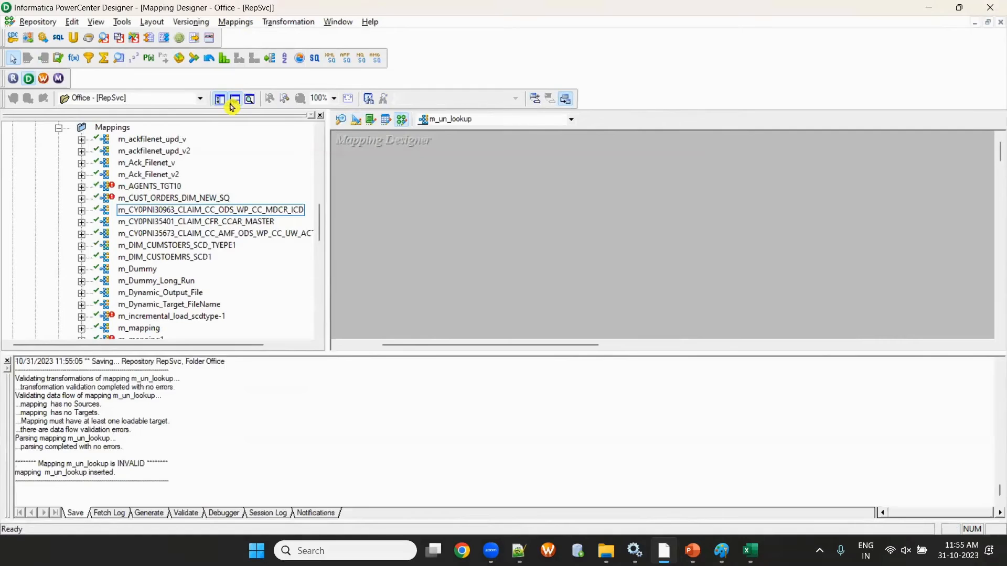
click(232, 103)
Step: Locate EMP_SRC among the Oracle sources of the Office folder and add it to the m_un_lookup mapping
scroll(125, 325, up, 8)
click(59, 341)
scroll(162, 326, down, 2)
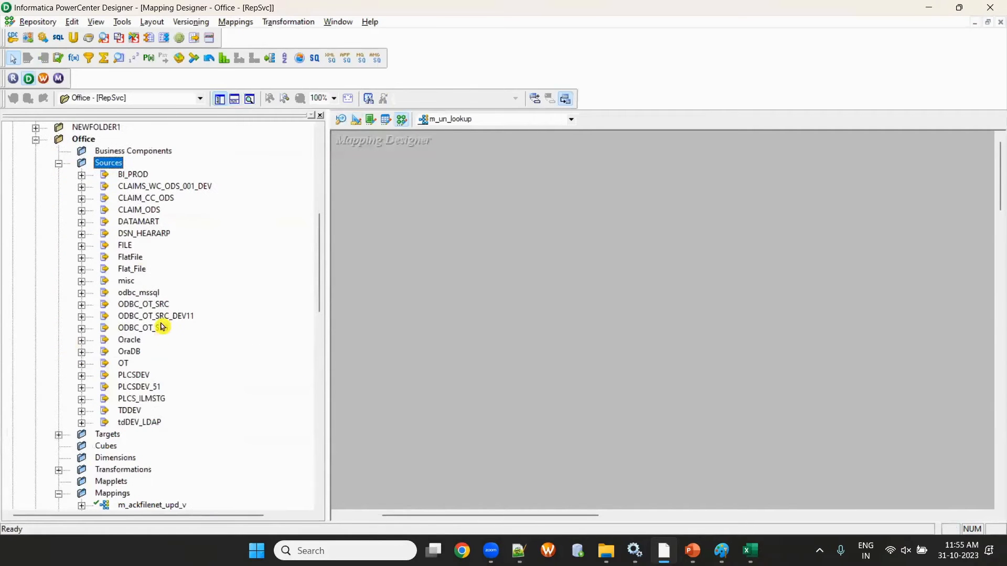
click(351, 122)
double_click(427, 180)
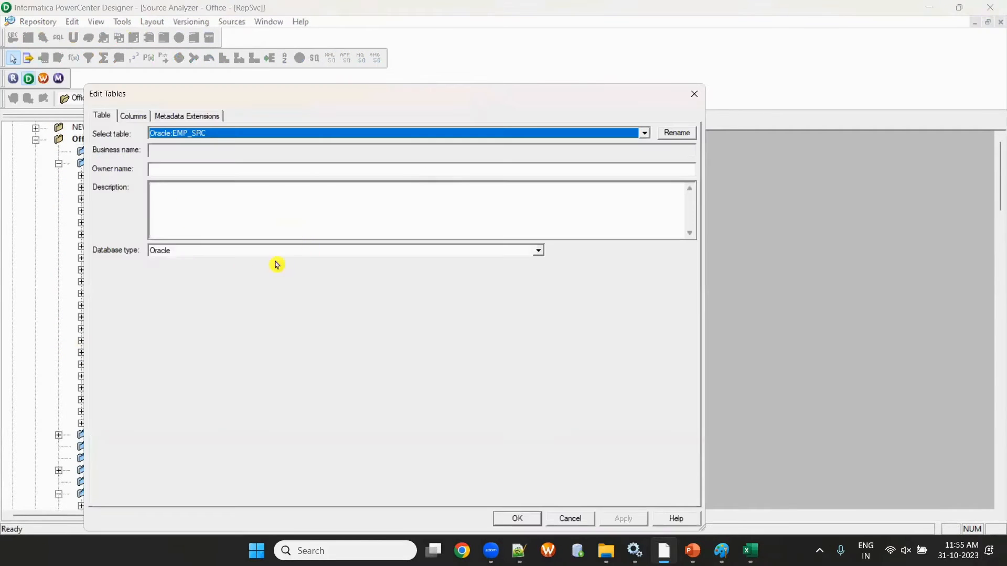
click(693, 94)
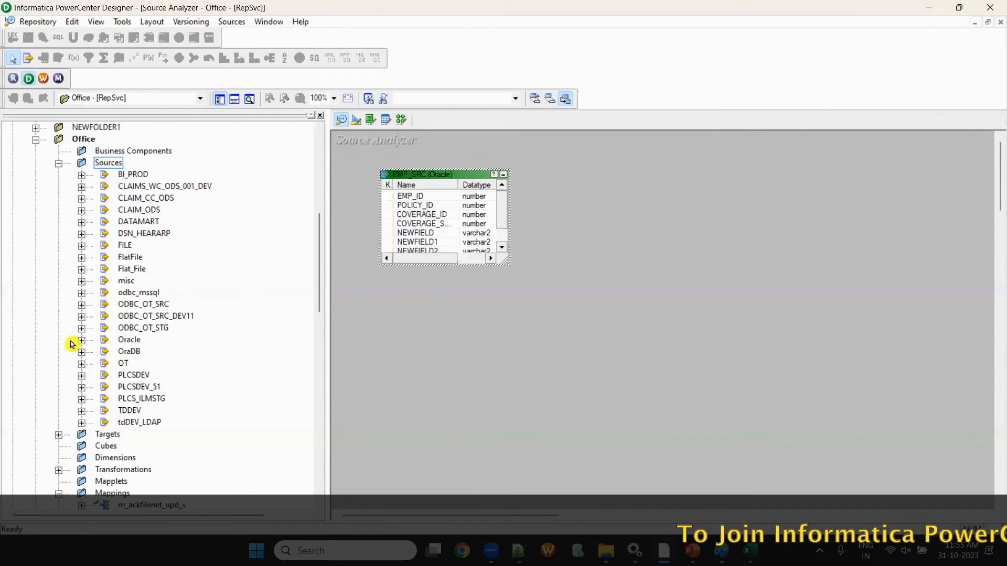
click(81, 316)
click(81, 304)
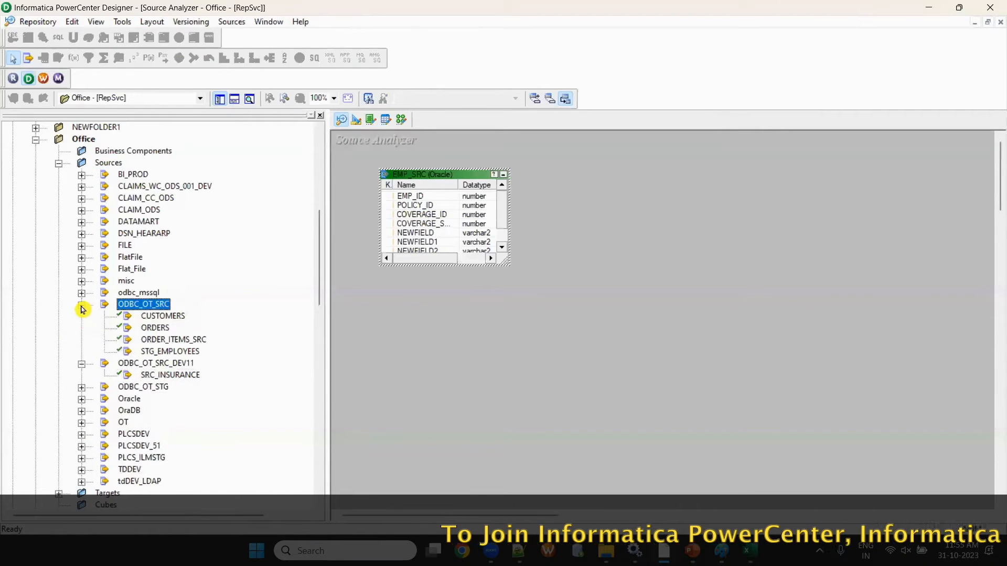
click(81, 388)
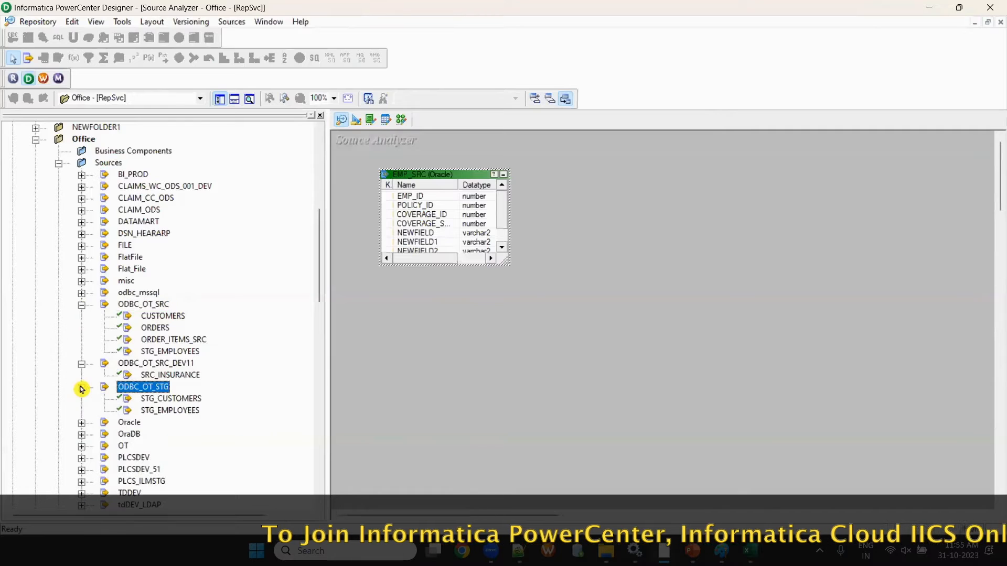
click(81, 423)
click(401, 119)
click(156, 434)
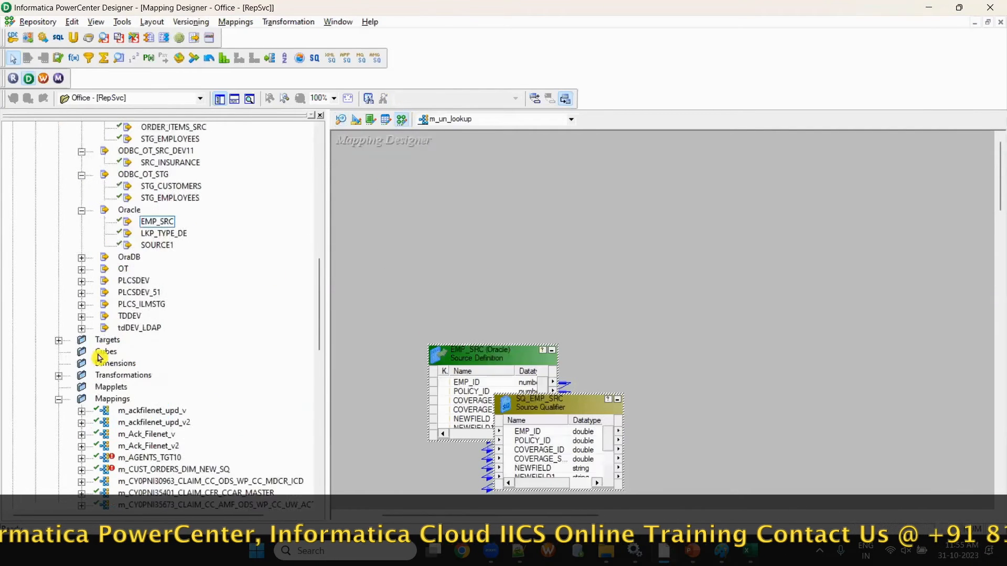
Step: Add the EMP_TGT target from the Office folder to the mapping and hide the repository navigator
scroll(98, 355, down, 4)
click(59, 198)
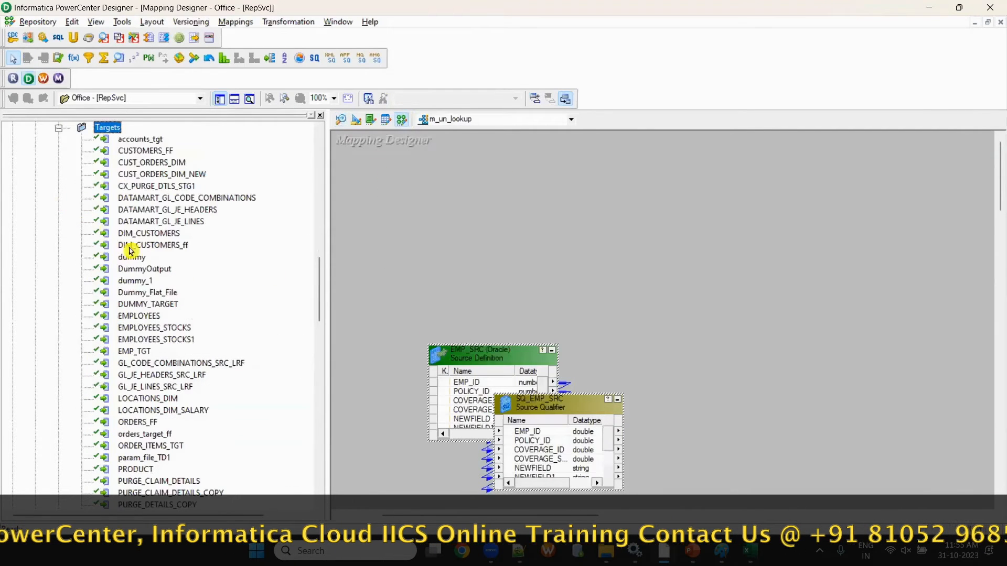
click(135, 154)
click(139, 316)
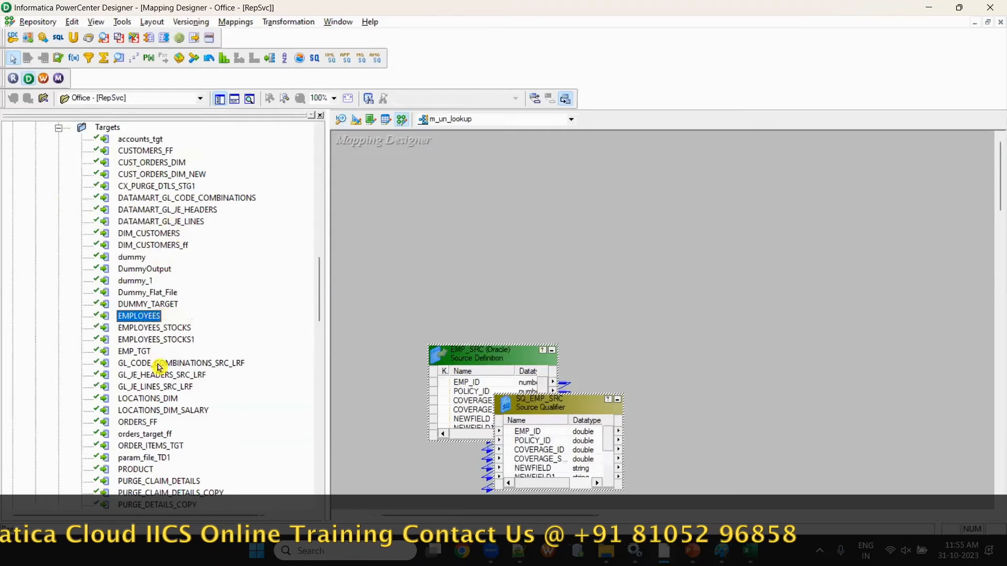
drag(134, 351, 660, 314)
click(233, 100)
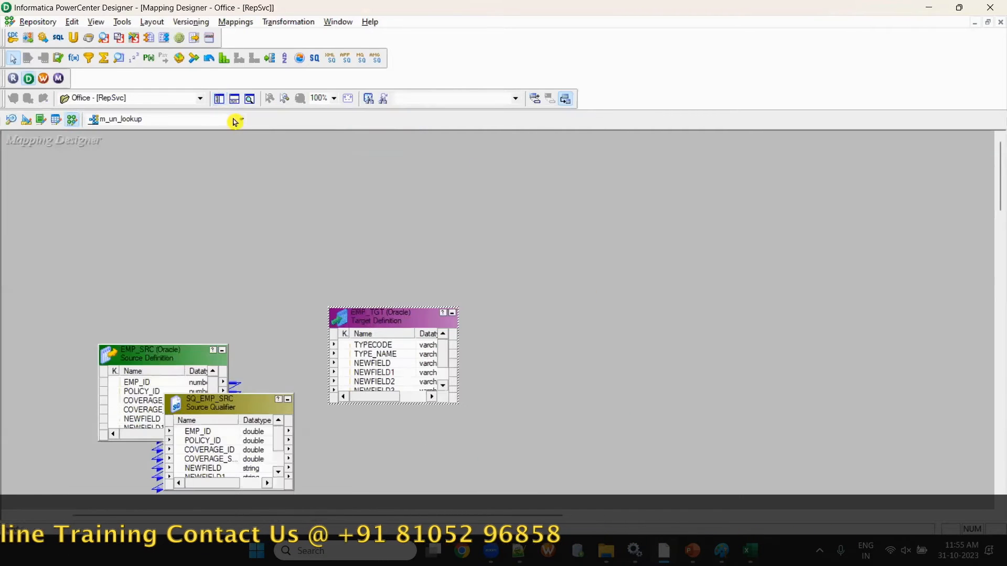
Step: Spread out the EMP_SRC source, its source qualifier and the EMP_TGT target across the mapping workspace
drag(173, 355, 88, 334)
drag(269, 395, 269, 295)
drag(404, 320, 672, 271)
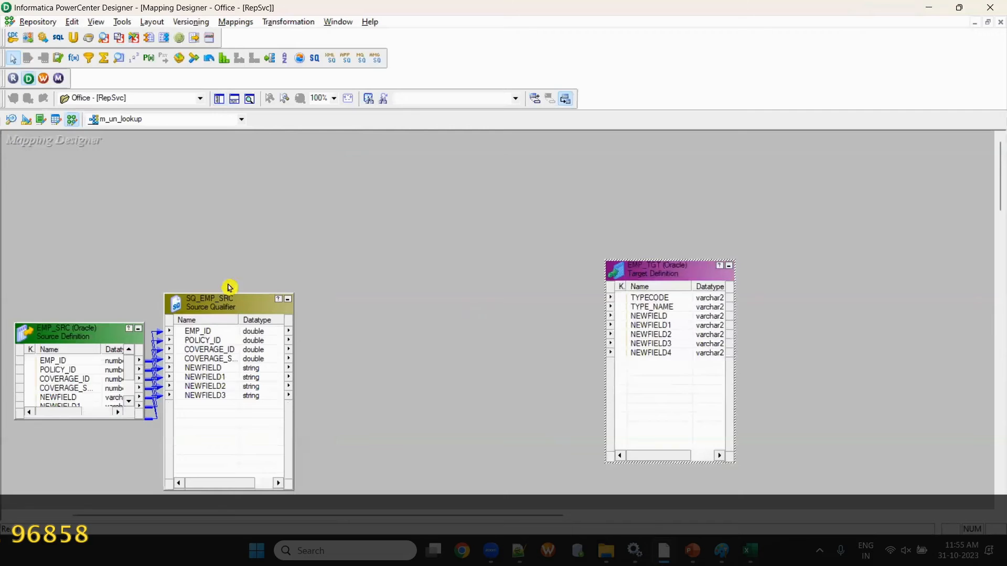
click(10, 119)
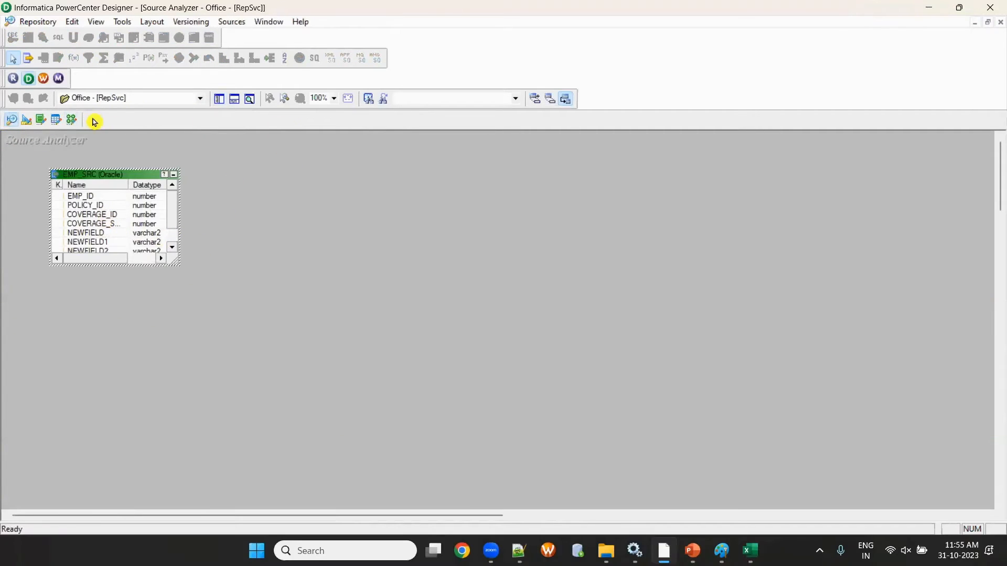
click(71, 119)
drag(212, 304, 282, 296)
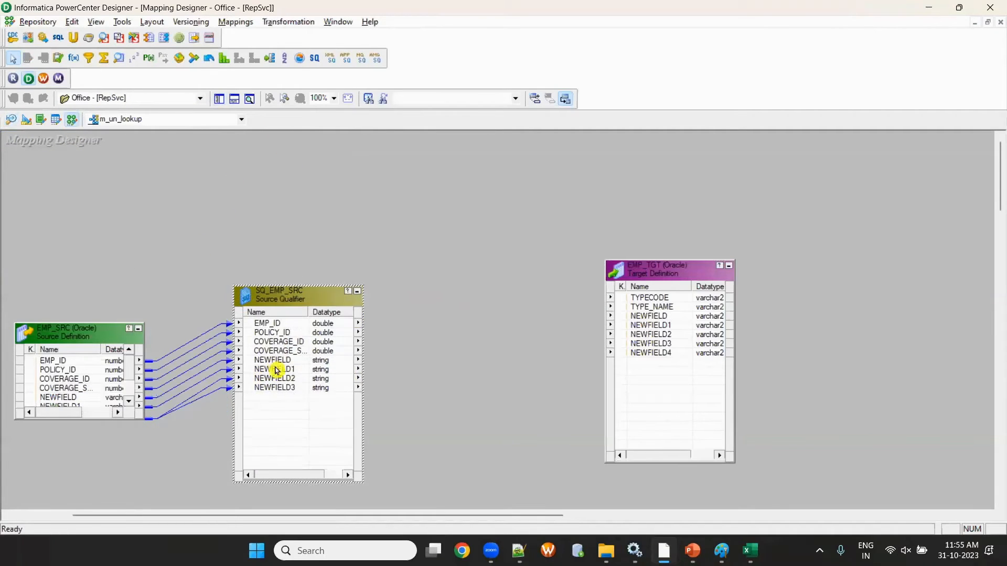
Step: Link NEWFIELD through NEWFIELD3 from SQ_EMP_SRC to the same-named EMP_TGT ports and widen the source qualifier's Name column
click(278, 360)
shift+click(289, 388)
drag(288, 366, 660, 317)
drag(671, 283, 689, 338)
drag(301, 298, 293, 321)
click(687, 359)
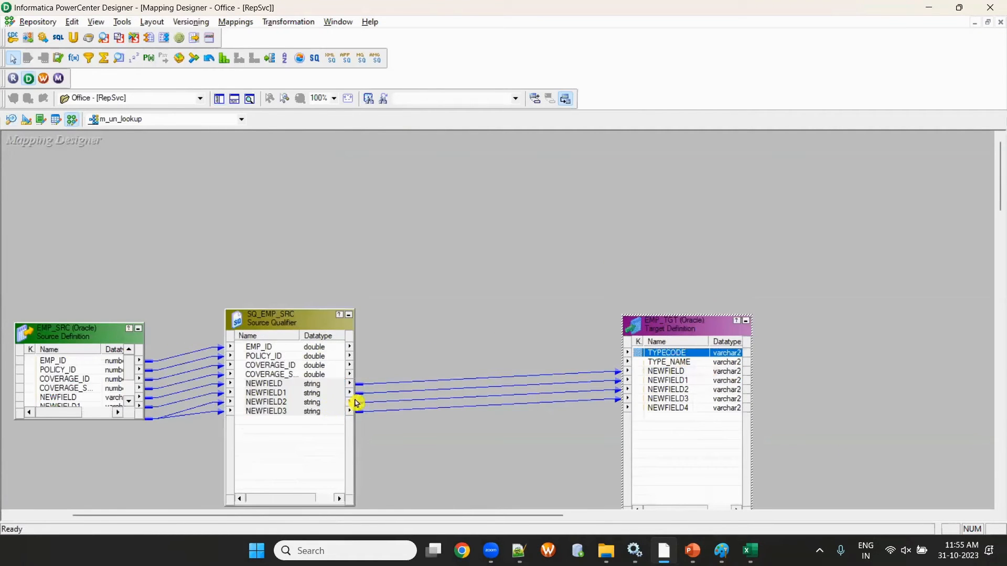
double_click(300, 337)
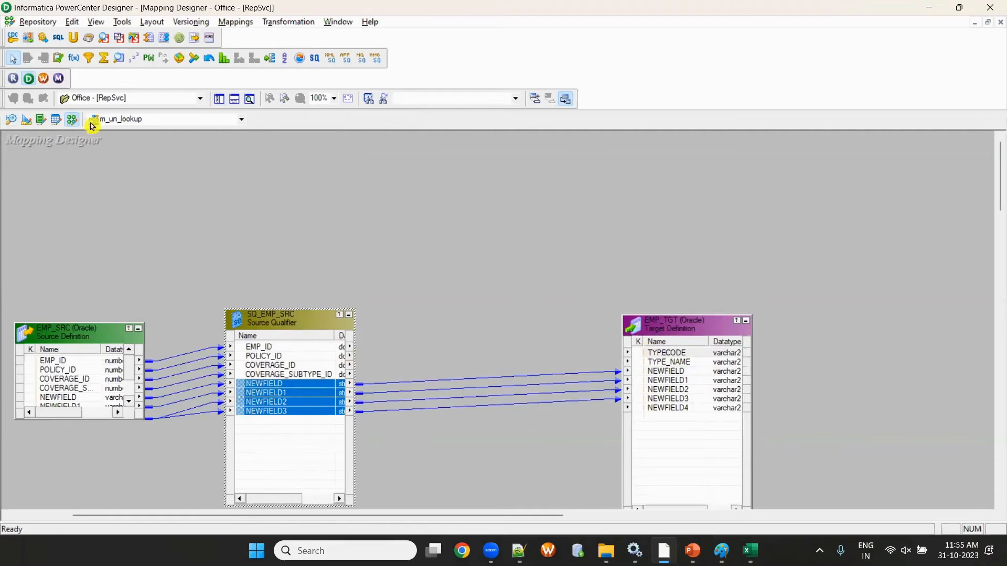
Step: Add a varchar2 column named TYPENAME to the EMP_SRC source definition and save it
click(219, 100)
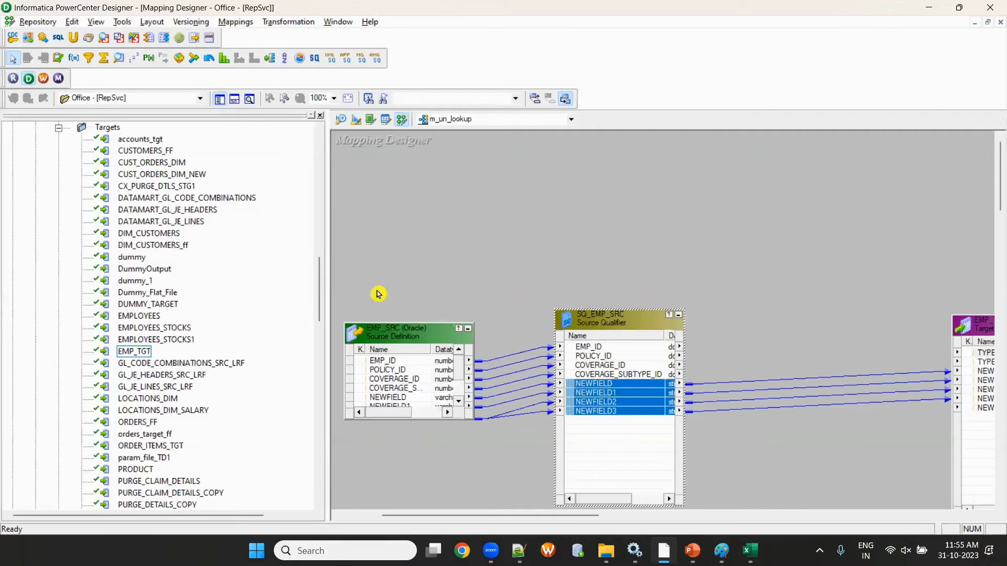
click(342, 120)
double_click(435, 252)
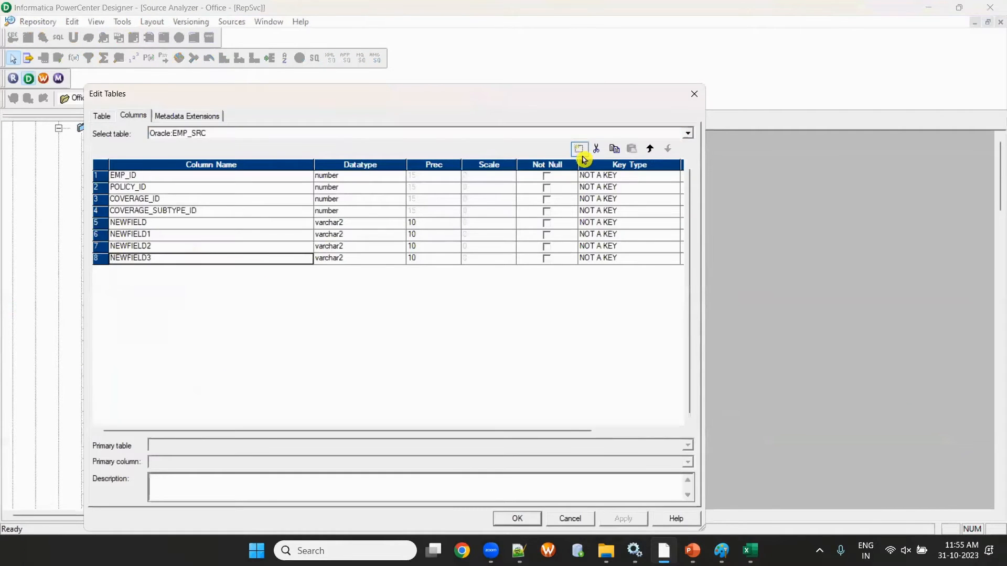
click(581, 150)
text(typ)
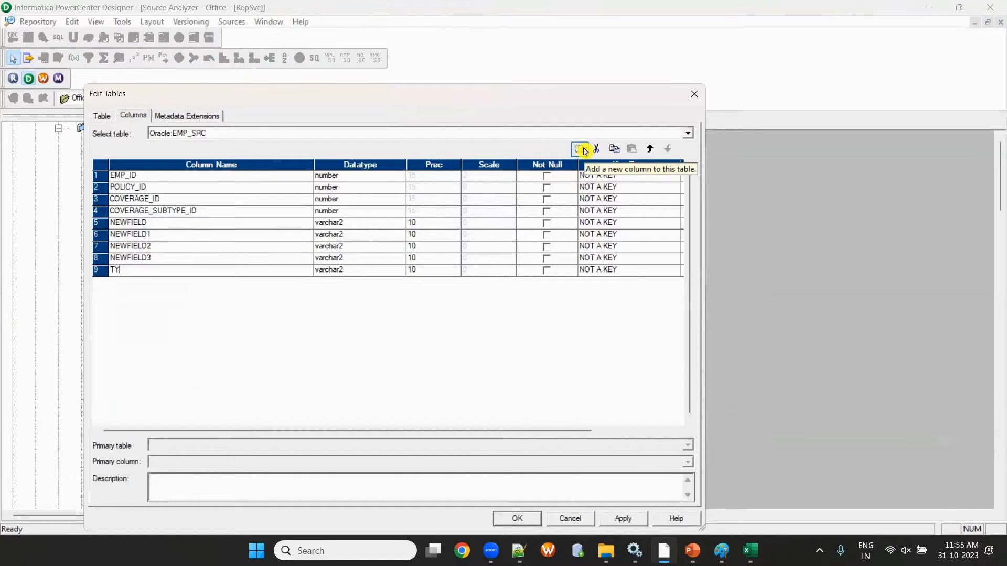
key(Tab)
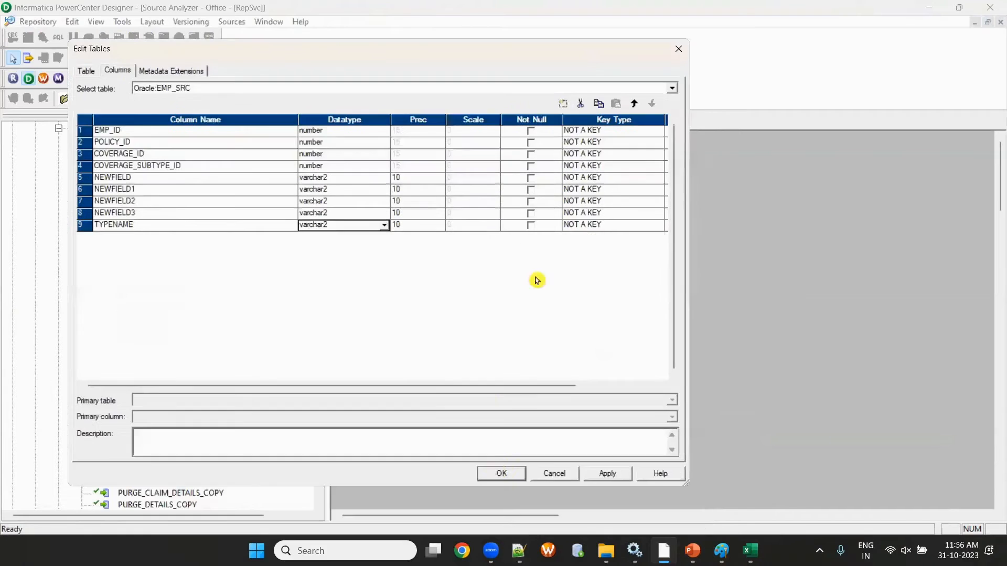
click(494, 472)
key(ctrl+s)
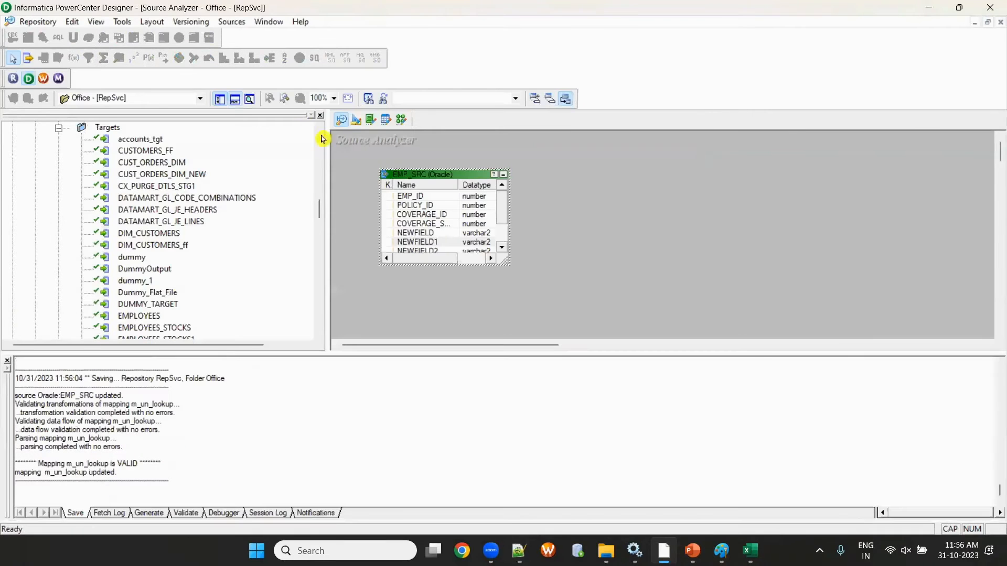
Step: Carry TYPENAME from EMP_SRC into the source qualifier and link it to TYPE_NAME in EMP_TGT
click(401, 119)
drag(402, 322, 402, 273)
drag(493, 516, 468, 513)
drag(459, 385, 657, 481)
drag(546, 514, 651, 515)
drag(385, 421, 759, 362)
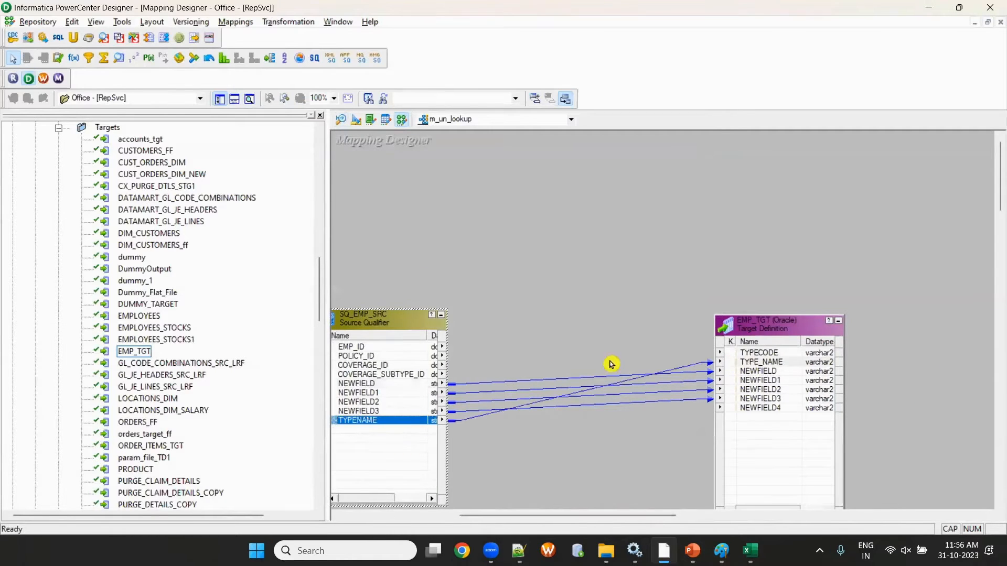
Step: Hide the repository navigator and rearrange the source, source qualifier and target so the whole mapping fits in view
click(220, 99)
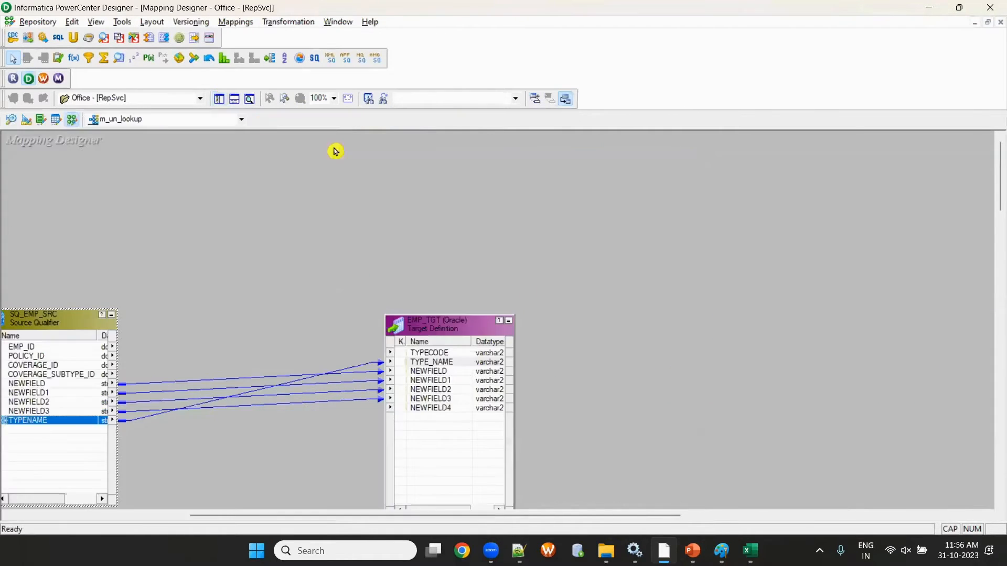
drag(348, 515, 207, 513)
drag(121, 272, 66, 351)
drag(383, 317, 298, 338)
drag(703, 322, 636, 321)
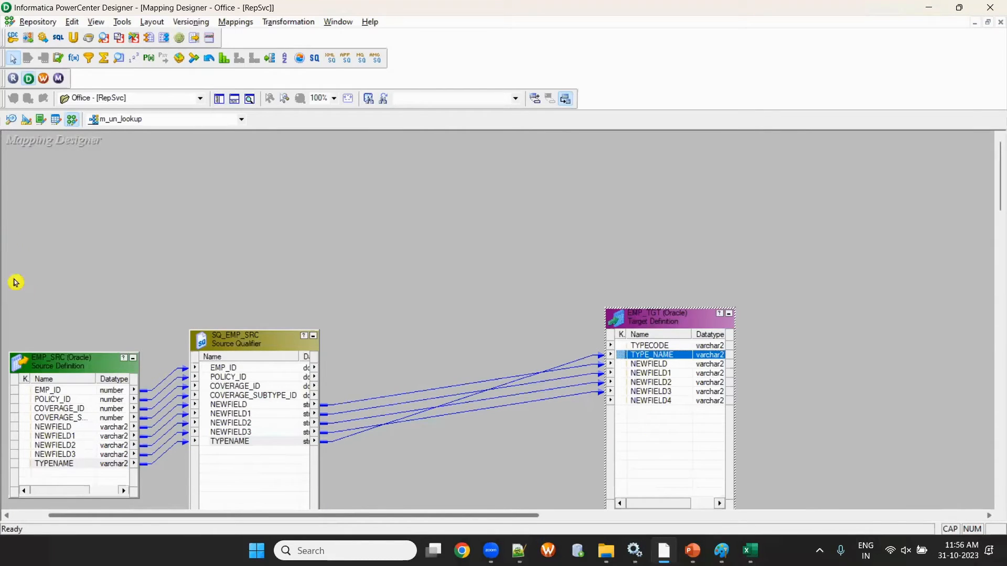
Step: Clear all definitions from the Source Analyzer workspace
click(11, 119)
right_click(463, 189)
click(514, 222)
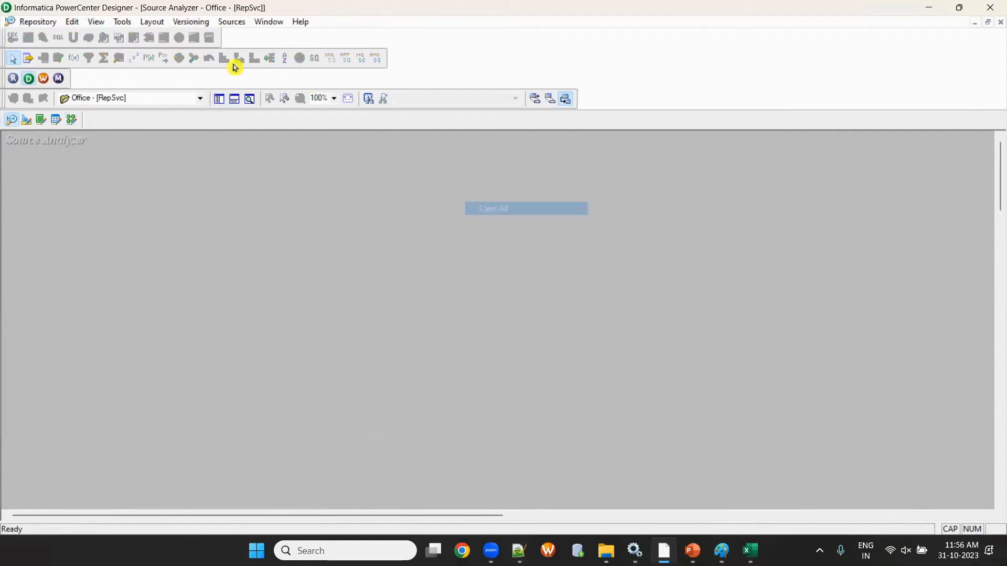
Step: Create an Oracle source definition named TAB_TYPE
click(231, 21)
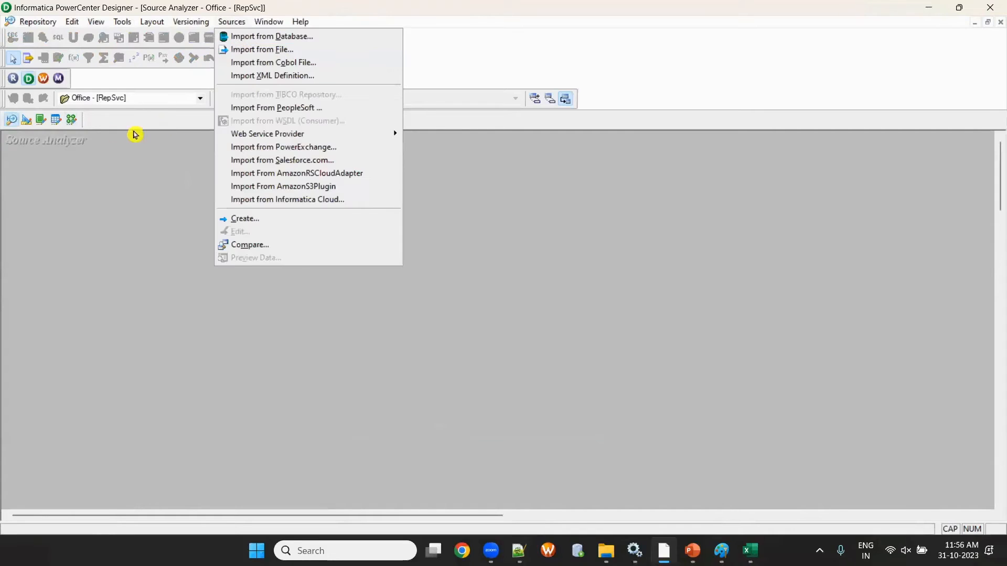
click(135, 195)
click(231, 22)
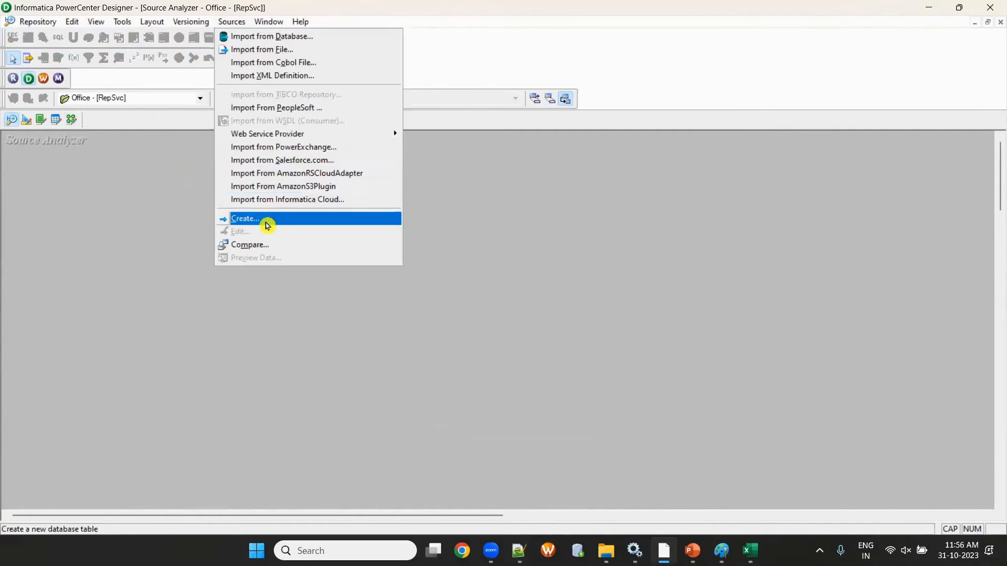
click(268, 220)
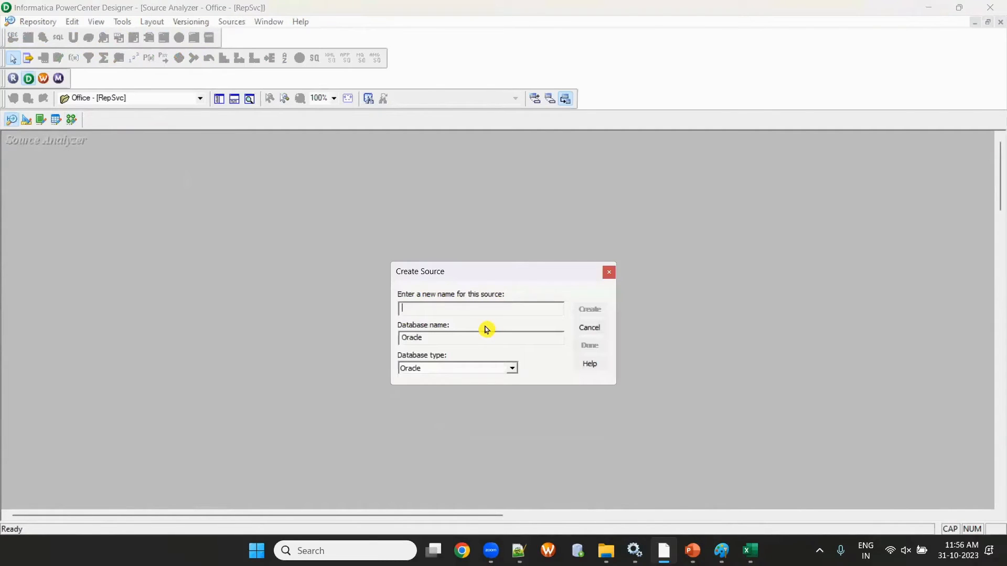
text(TYPE)
drag(449, 308, 341, 319)
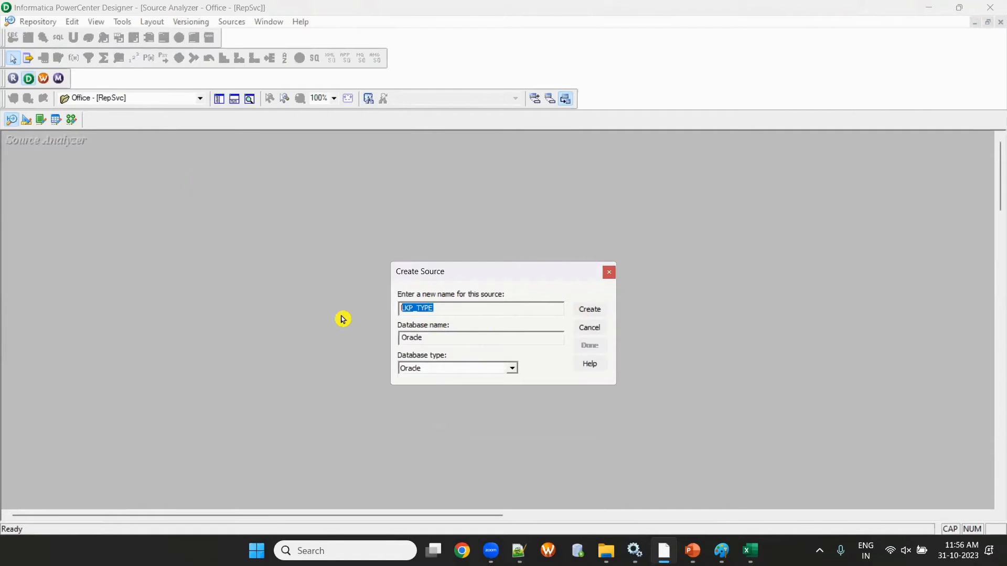
text(IT)
click(590, 309)
click(589, 345)
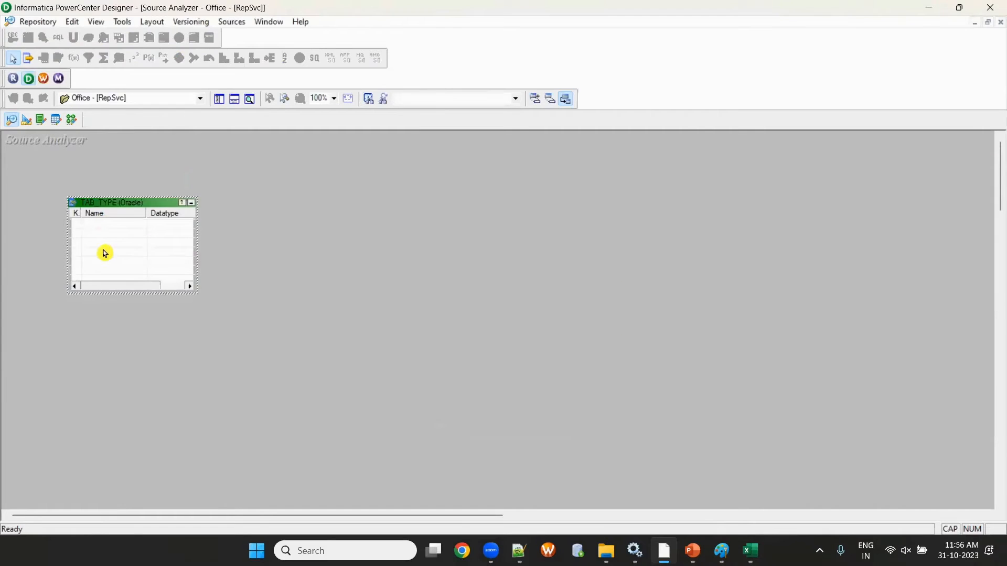
Step: Add two columns to the TAB_TYPE source definition and define the first as ID with datatype number
double_click(105, 225)
click(127, 70)
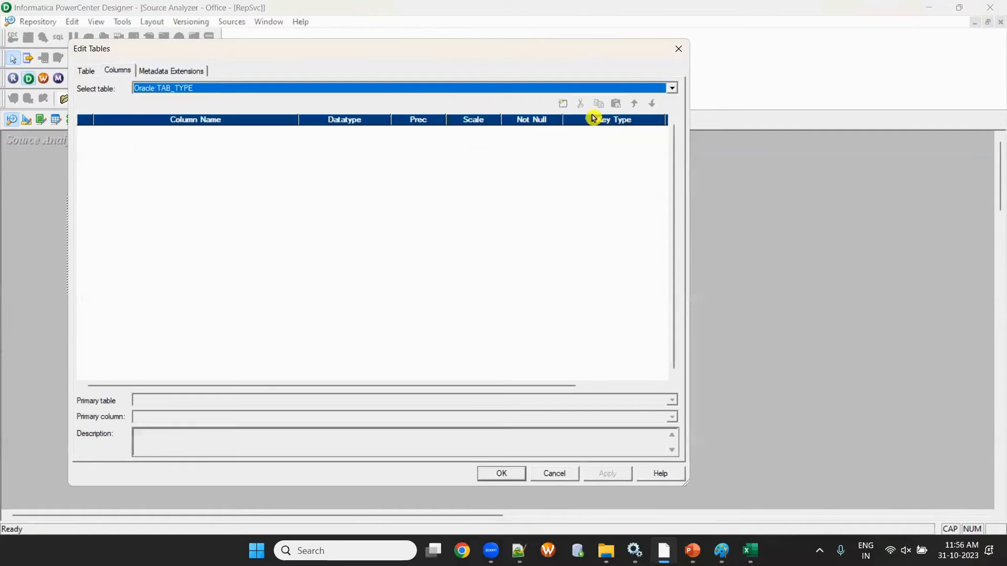
click(562, 103)
click(562, 104)
click(227, 129)
text(ID)
key(Tab)
key(n)
key(n)
key(n)
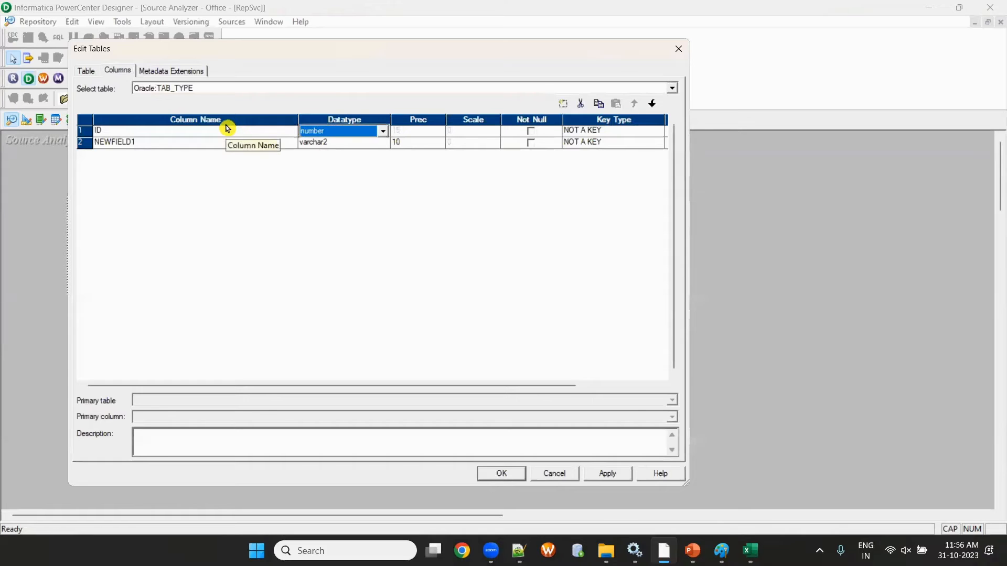
Step: Name the second TAB_TYPE column TYPE_CODE, keep it as varchar2, and save the source definition
click(226, 144)
text(TYE)
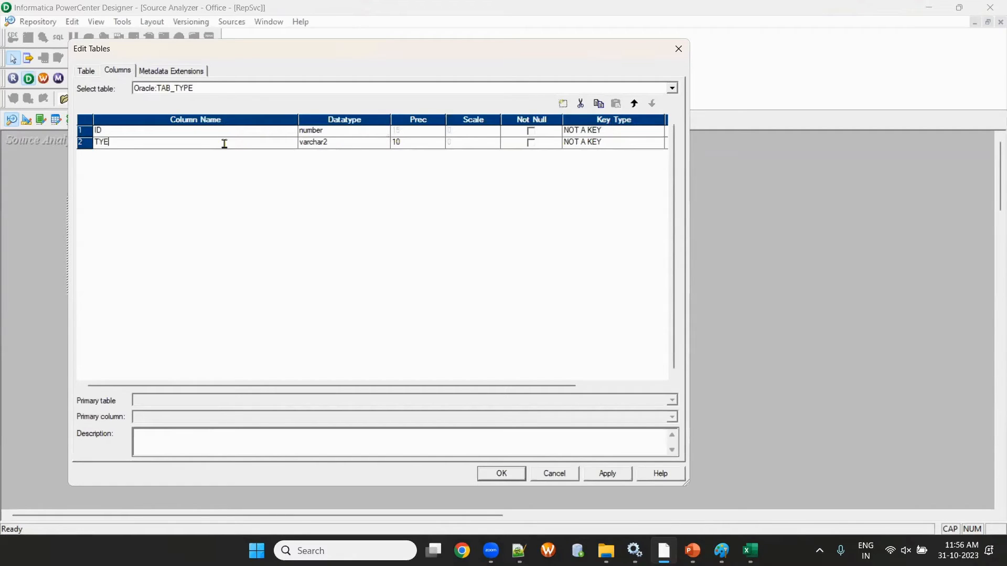
text(YPE_CODE)
key(Tab)
click(500, 473)
key(ctrl+s)
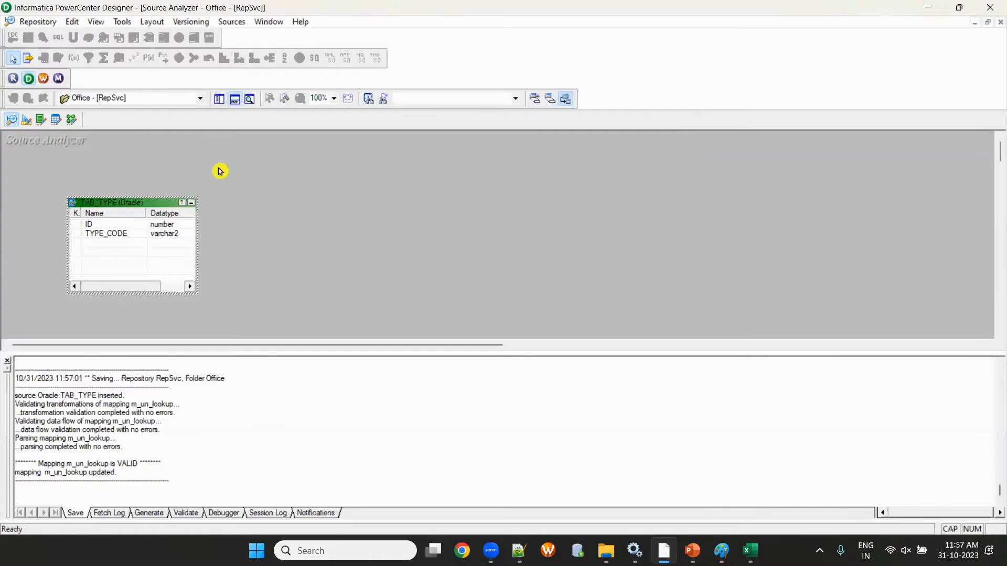
Step: Add a Lookup transformation based on the TAB_TYPE source to the m_un_lookup mapping, between the source qualifier and target
click(71, 119)
click(234, 99)
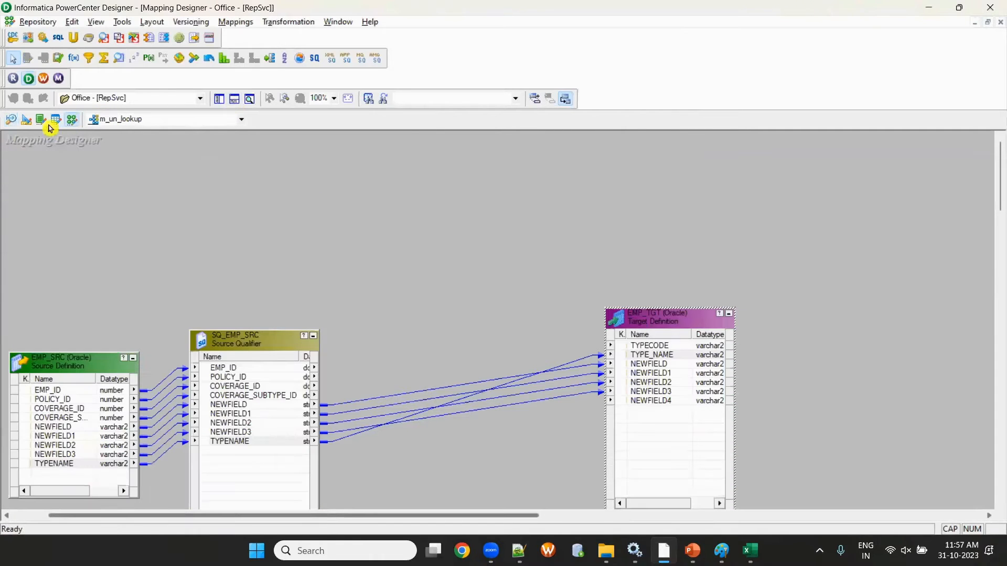
click(11, 121)
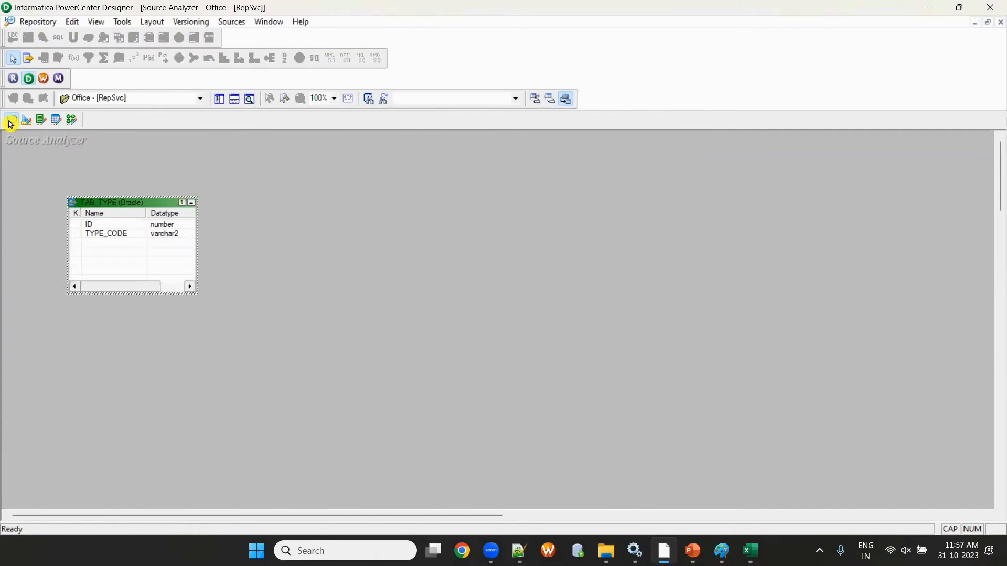
click(75, 121)
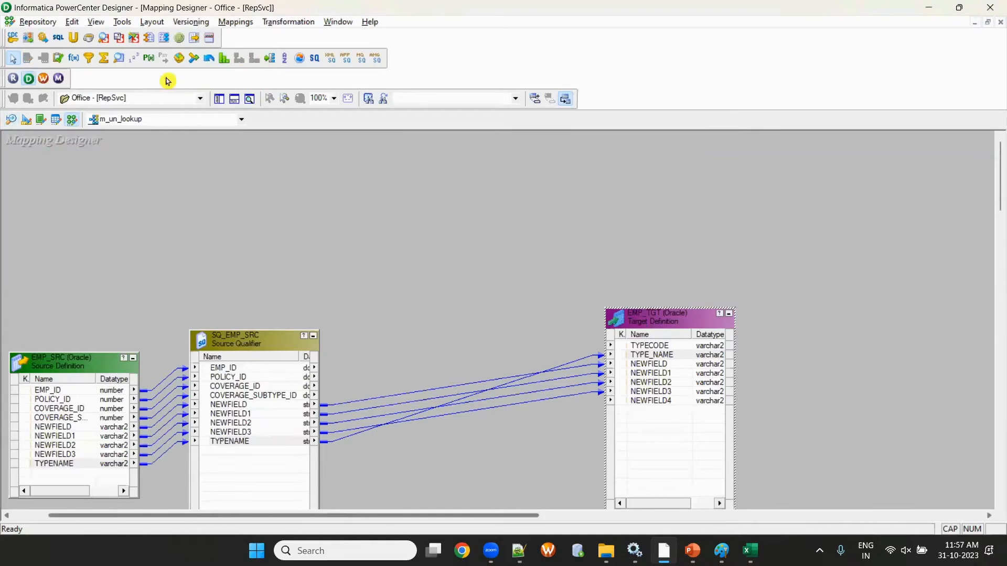
click(119, 58)
click(463, 315)
click(382, 213)
click(437, 269)
key(t)
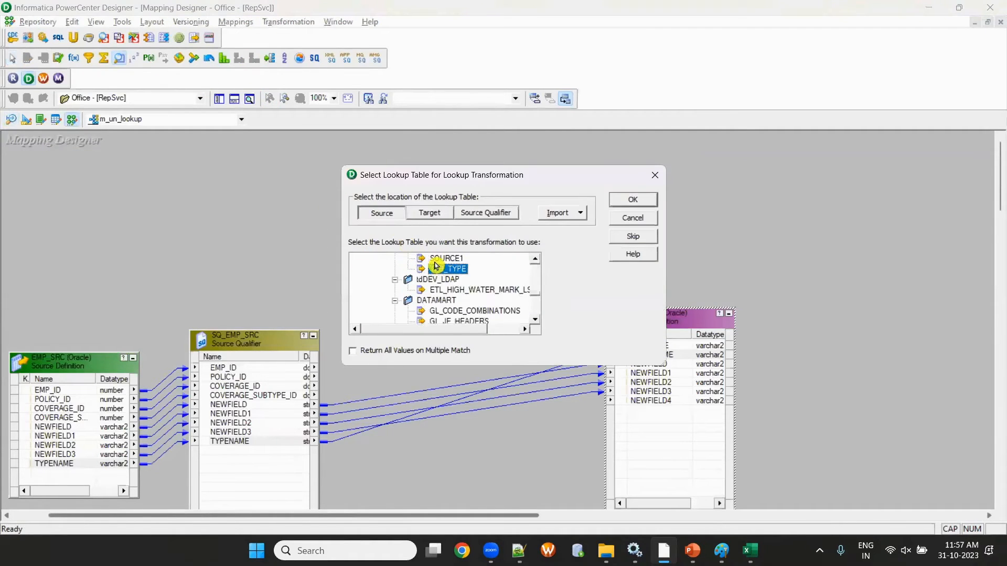
click(620, 197)
drag(398, 234, 440, 204)
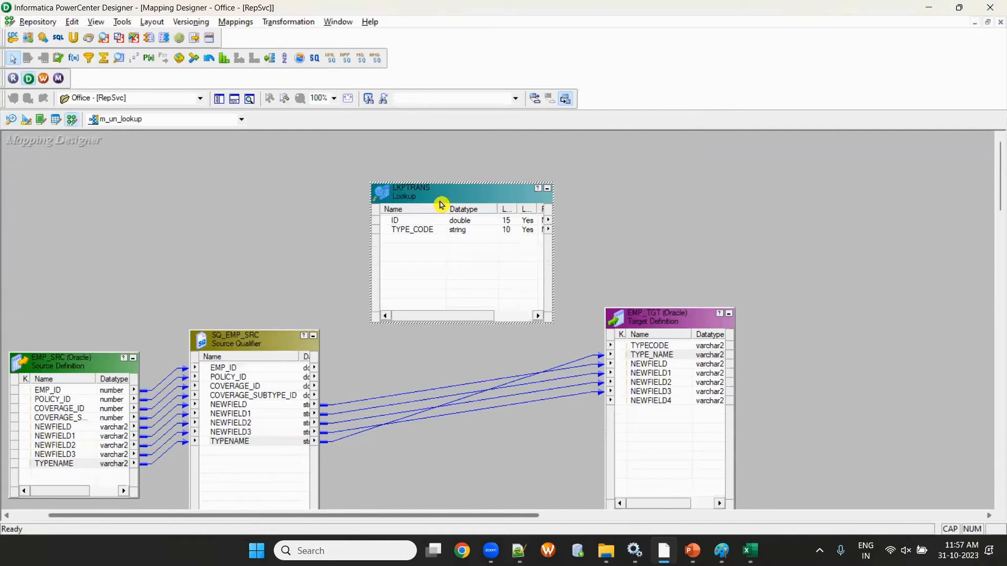
Step: Collapse EMP_SRC to an icon and reposition SQ_EMP_SRC and the lookup to make room in the mapping
click(133, 360)
drag(244, 383, 187, 416)
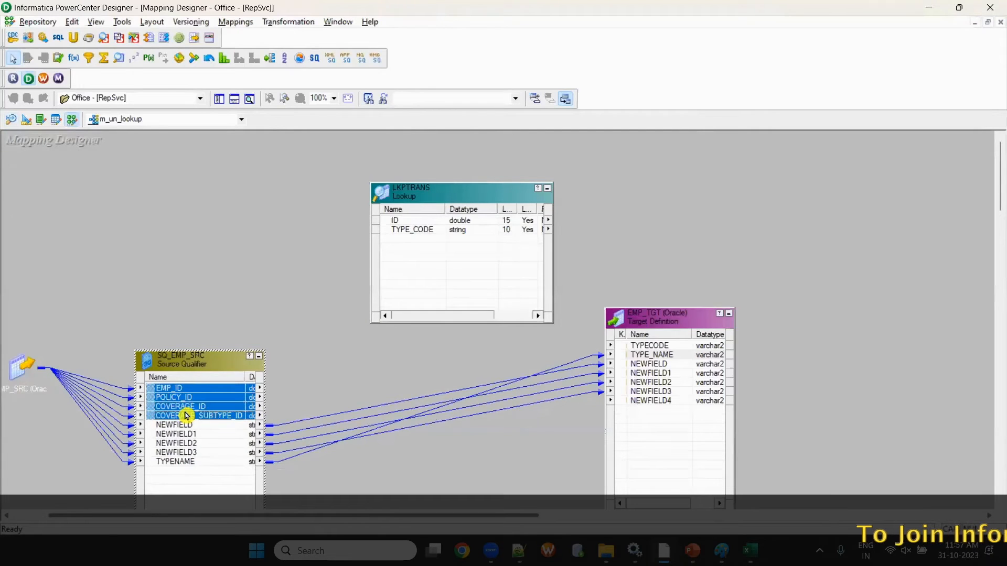
drag(433, 313, 382, 291)
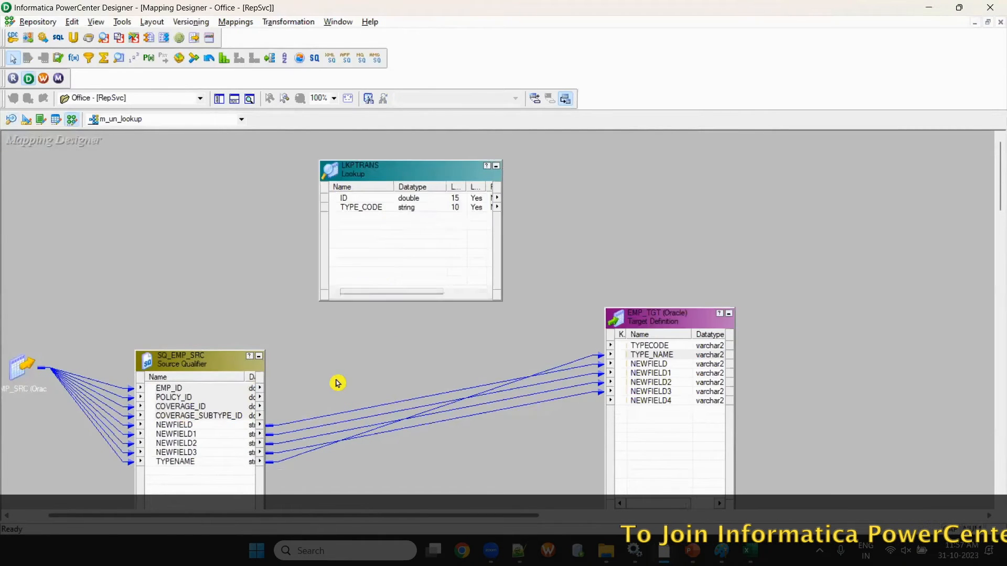
Step: Pass EMP_ID from the source qualifier into the lookup and add the lookup condition ID = EMP_ID
click(169, 390)
drag(168, 393, 349, 275)
double_click(359, 221)
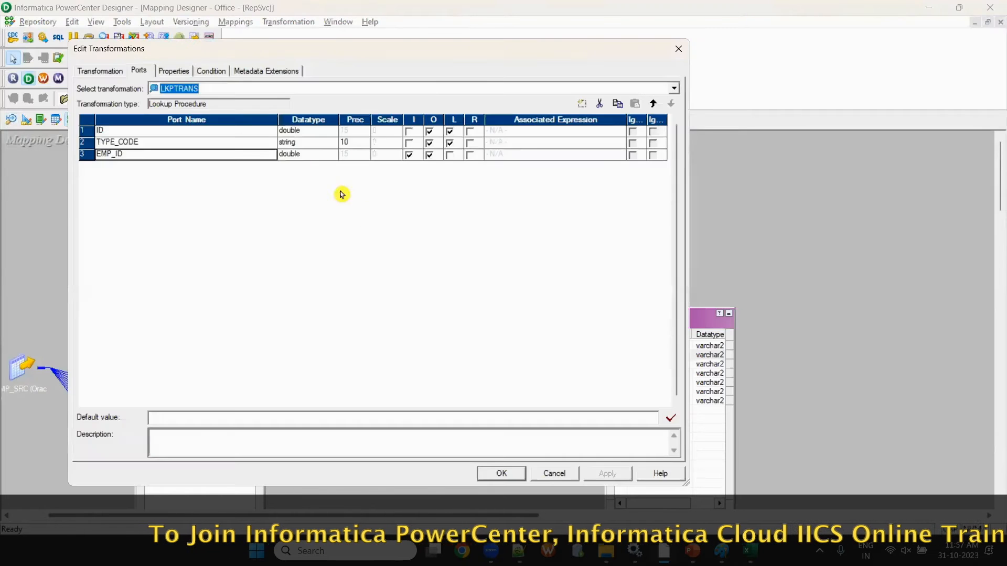
click(210, 70)
click(581, 104)
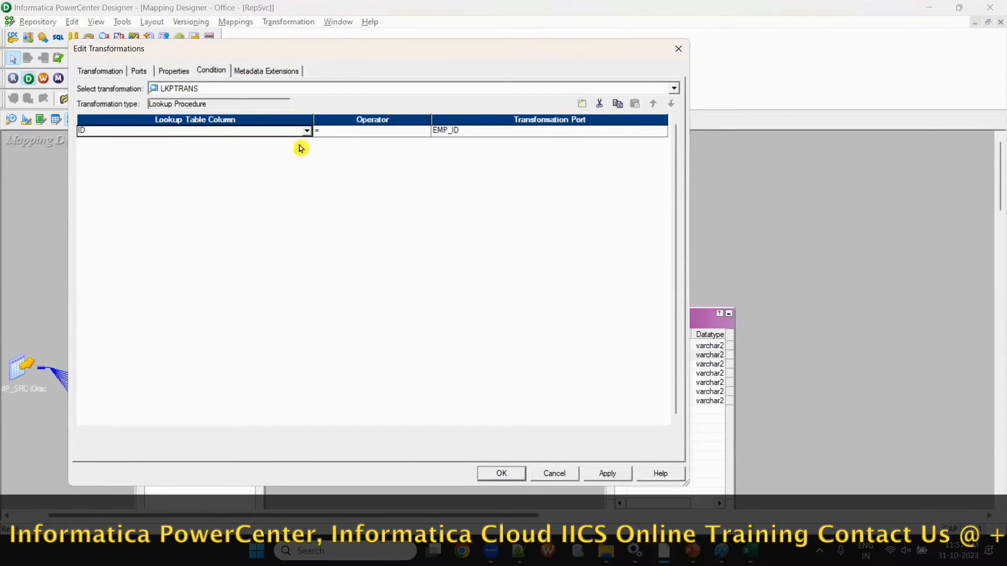
click(502, 472)
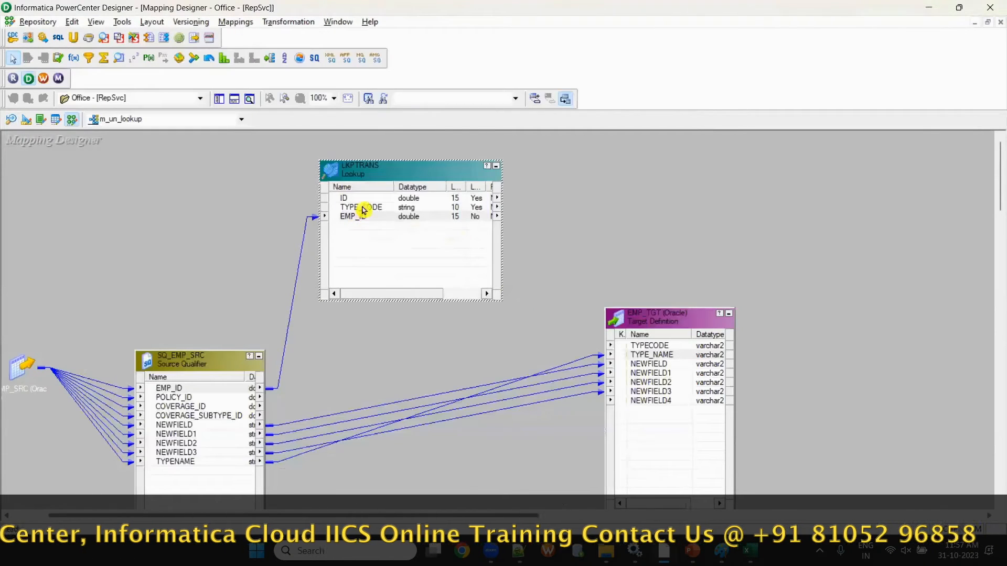
Step: Link the lookup's TYPE_CODE port to TYPECODE in EMP_TGT and save the mapping
drag(362, 207, 651, 346)
key(ctrl+s)
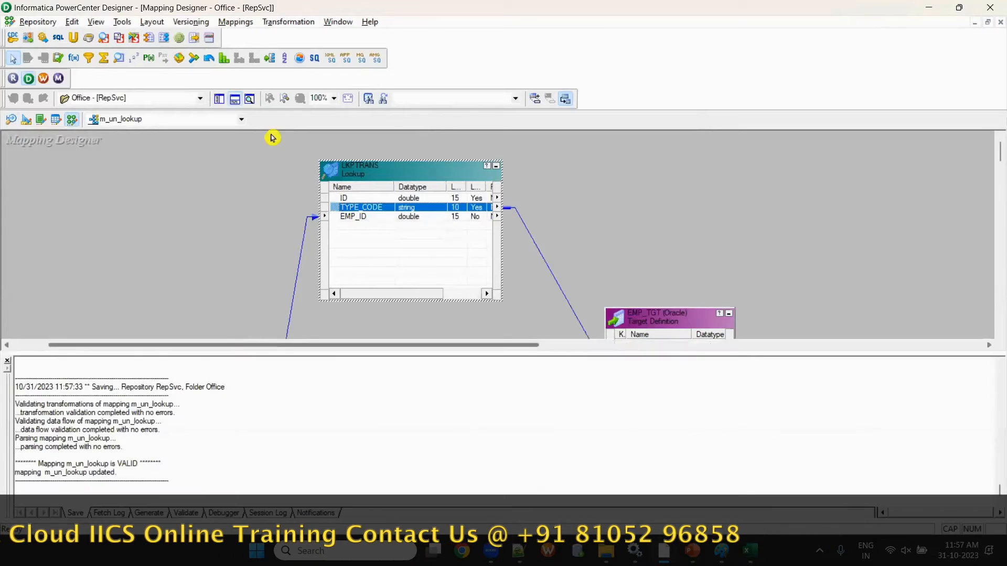
click(235, 99)
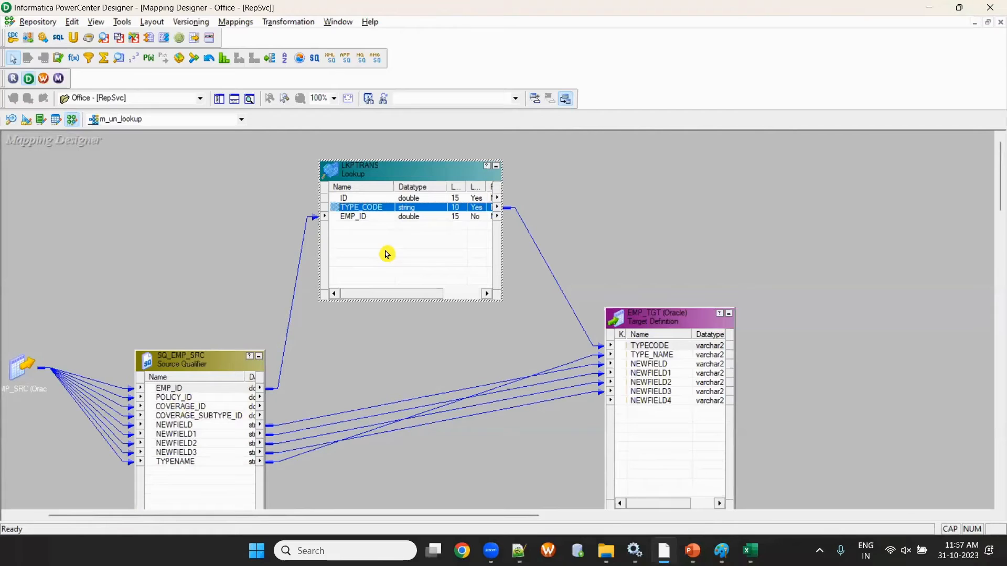
click(351, 219)
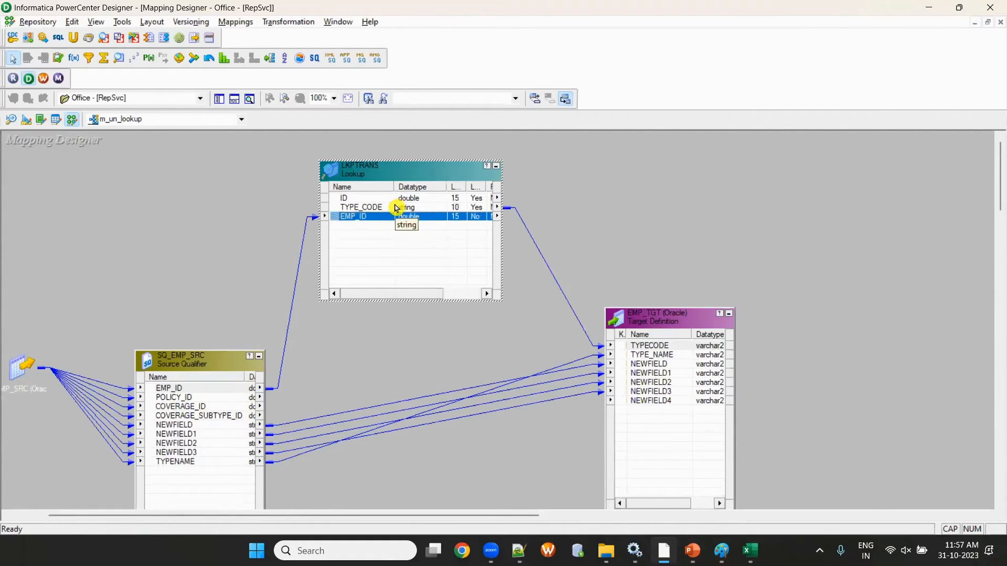
Step: Add a second Lookup transformation on TAB_TYPE below the first and pass POLICY_ID from the source qualifier into it
drag(399, 176, 381, 142)
click(119, 57)
drag(337, 285, 474, 371)
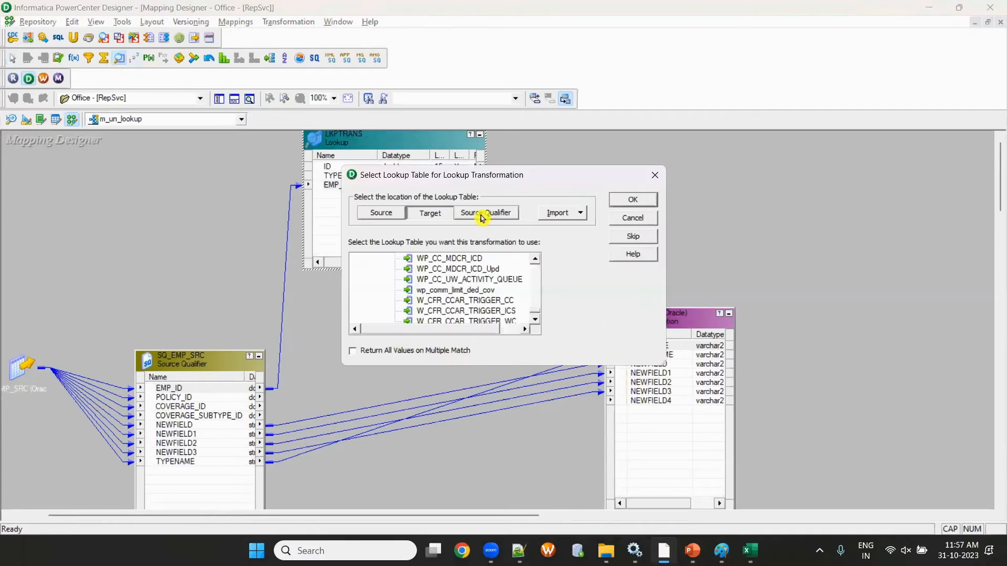
click(449, 270)
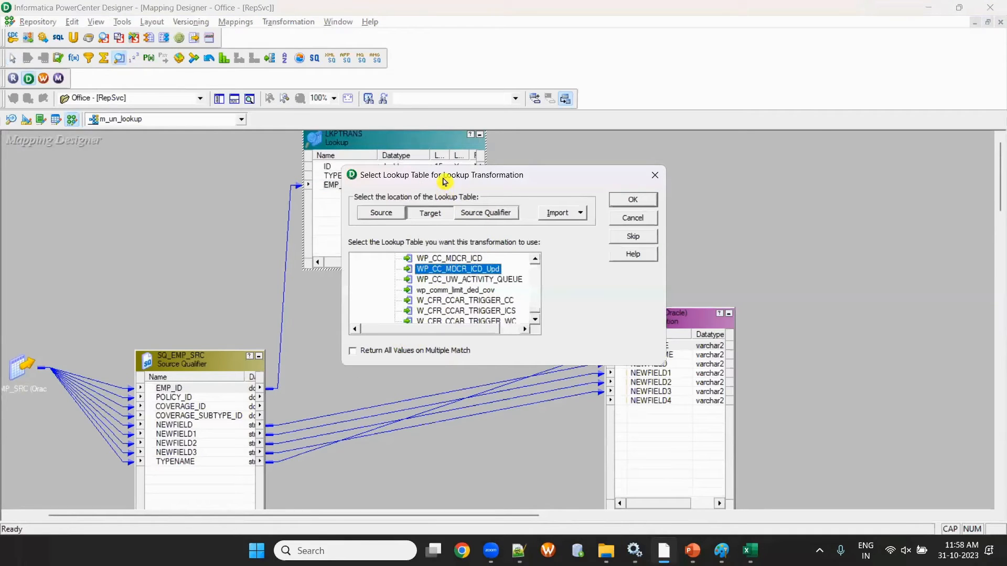
drag(445, 183, 388, 212)
key(t)
key(t)
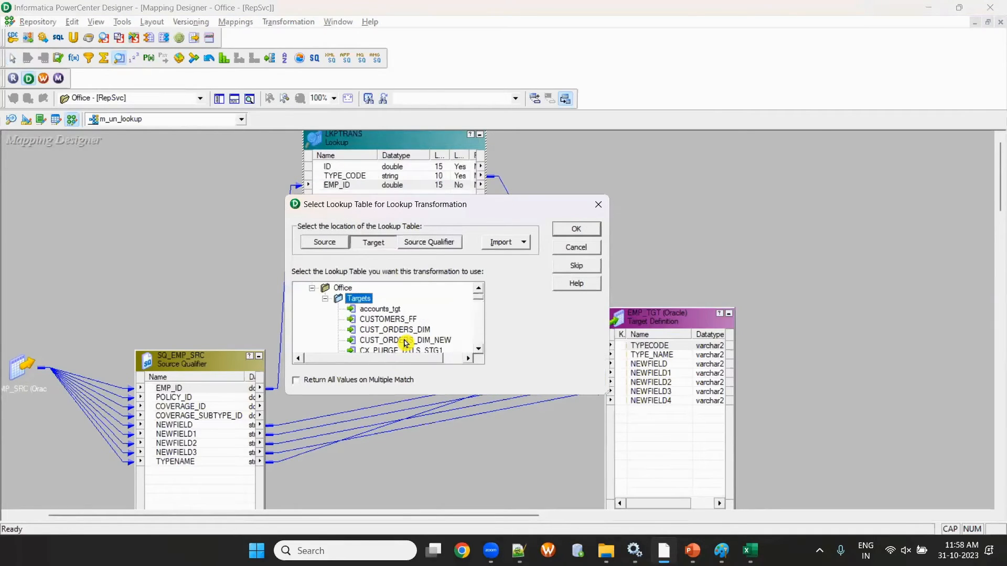
click(413, 341)
key(Down)
key(Down)
click(324, 242)
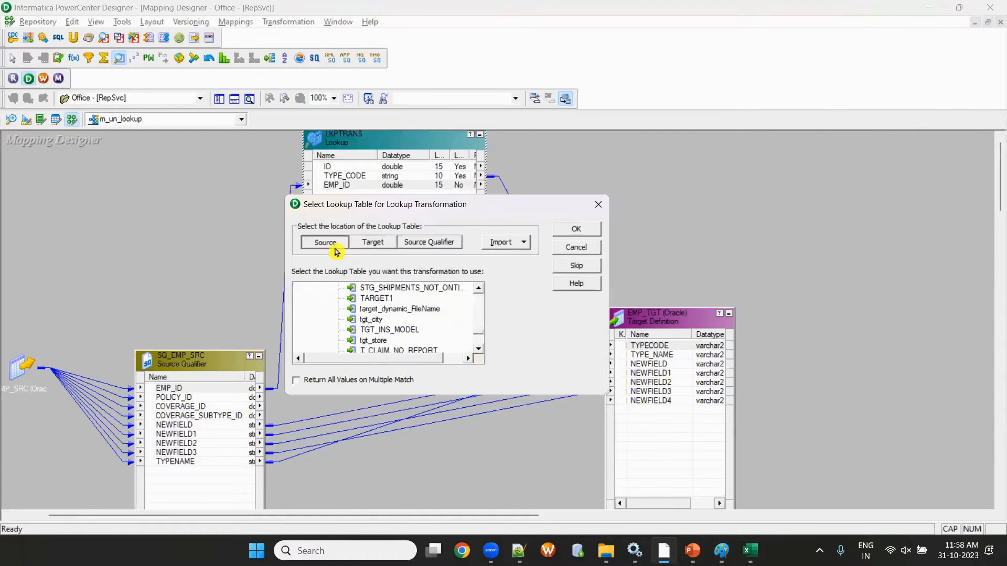
click(573, 230)
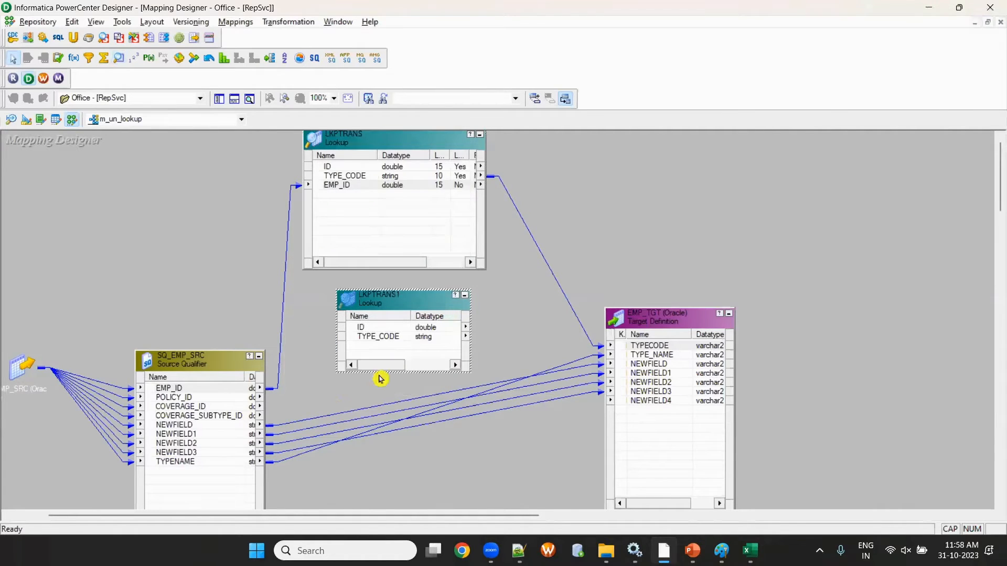
drag(177, 398, 523, 455)
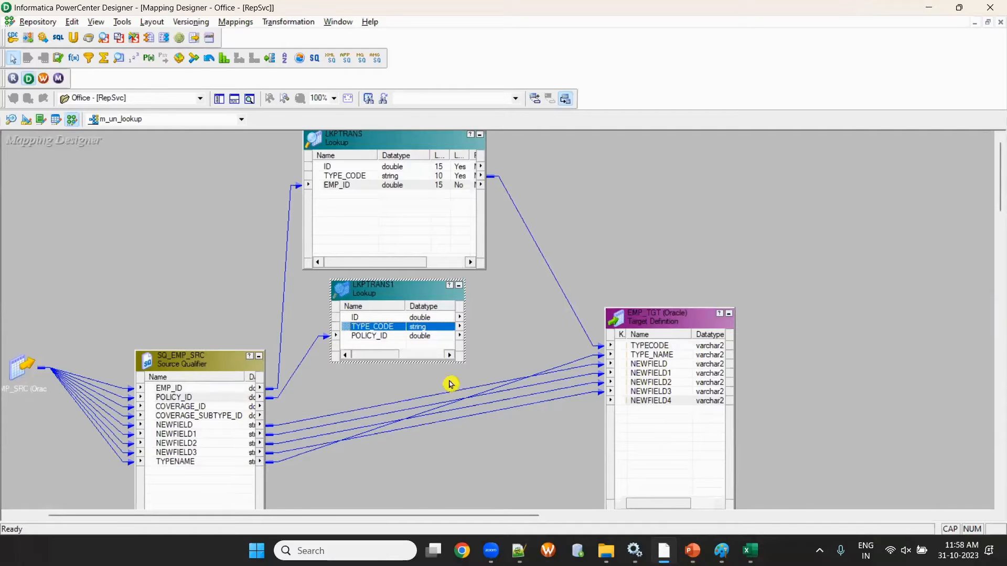
drag(404, 306, 361, 215)
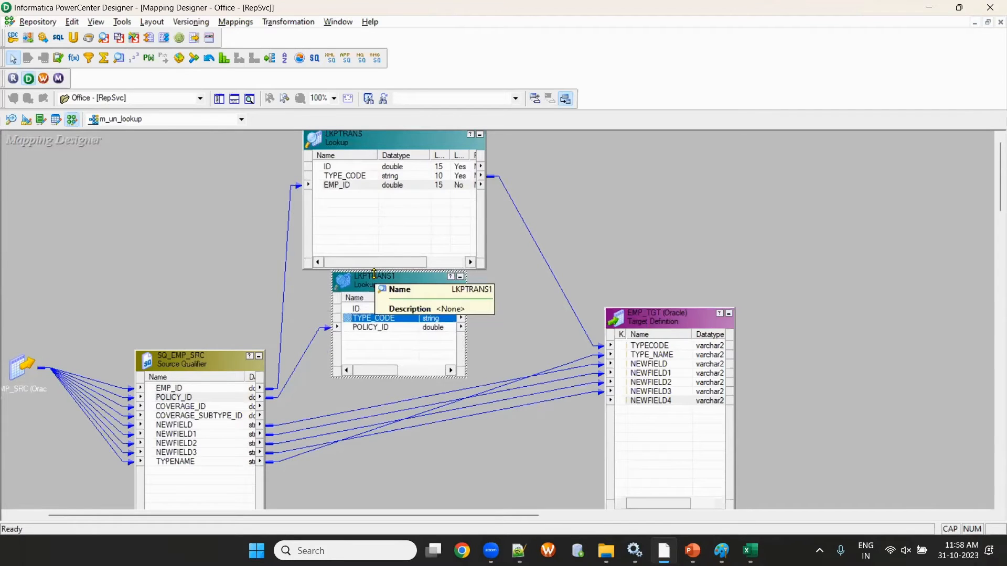
Step: Delete both lookup transformations, LKPTRANS1 and LKPTRANS, from the mapping
key(Delete)
click(531, 297)
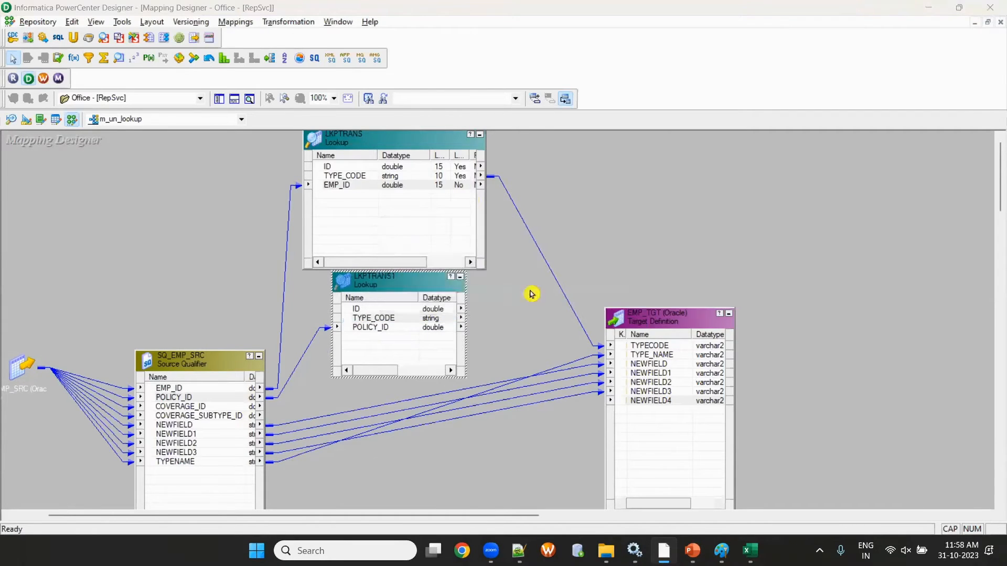
click(397, 153)
key(Delete)
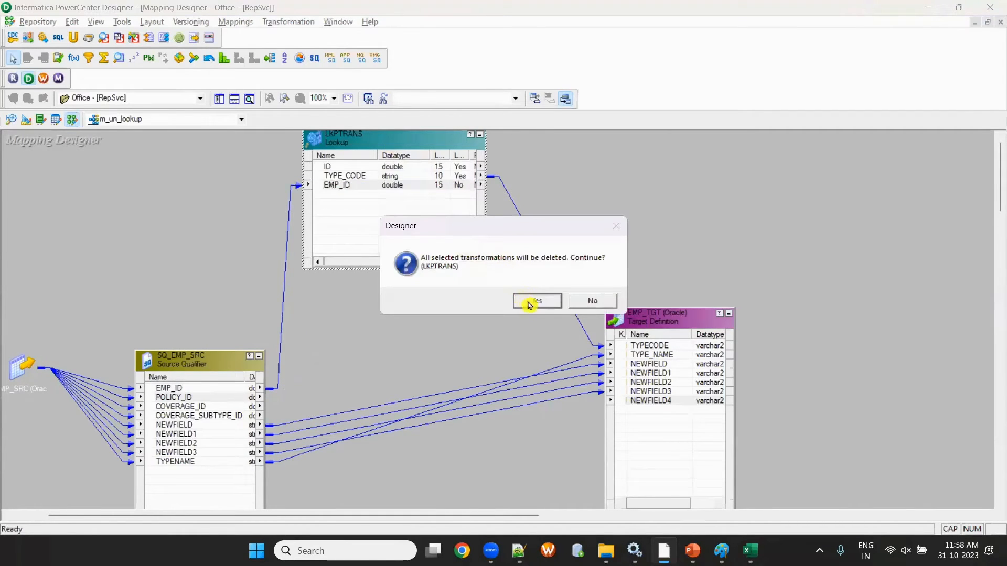
click(529, 303)
Step: Move the SQ_EMP_SRC source qualifier up to about the level of EMP_TGT
drag(206, 372, 205, 316)
click(419, 301)
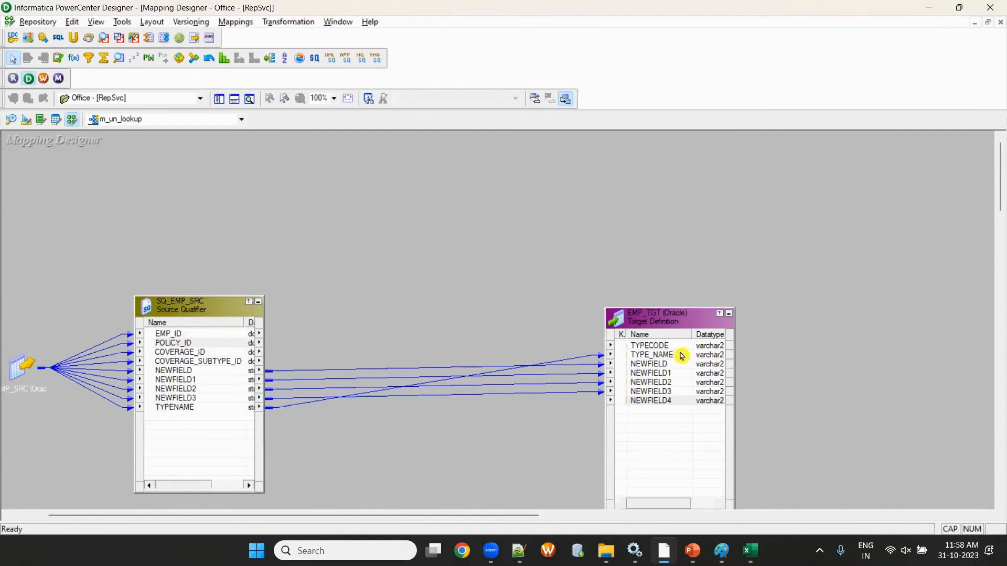
Step: Add three copies of the TYPECODE column to the EMP_TGT target table definition and apply the change
double_click(652, 351)
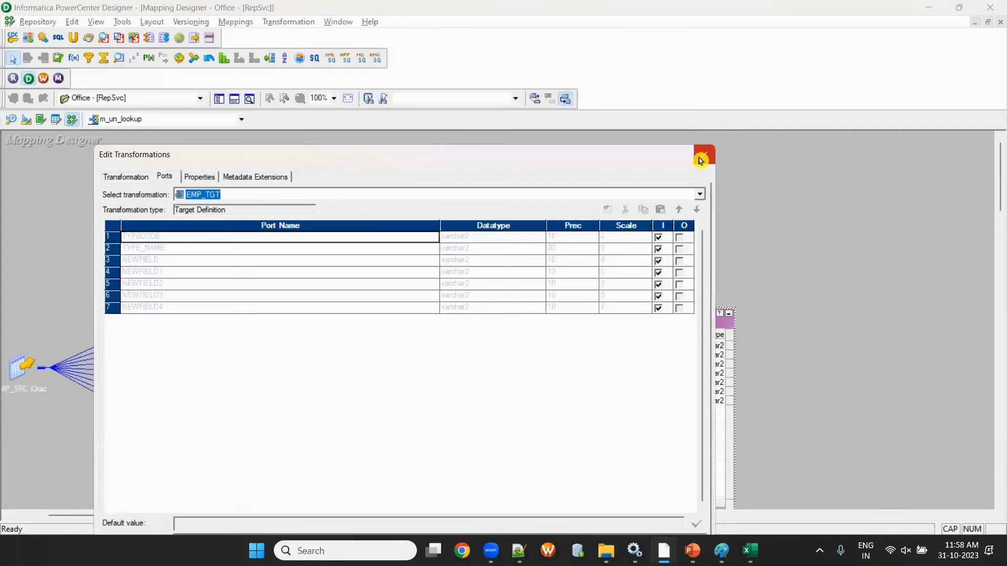
click(703, 157)
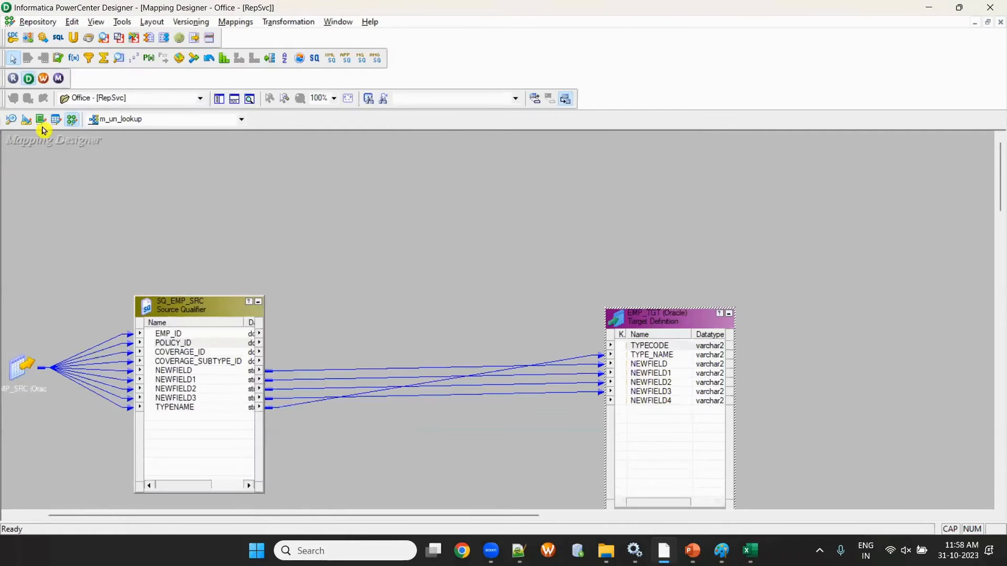
click(26, 121)
double_click(99, 225)
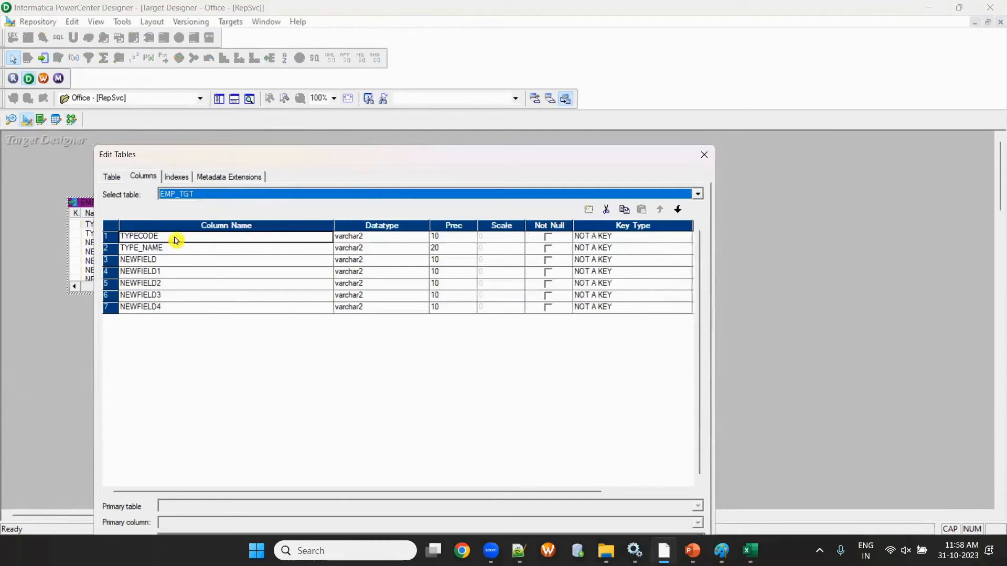
click(159, 239)
click(624, 210)
click(641, 210)
click(642, 210)
click(641, 210)
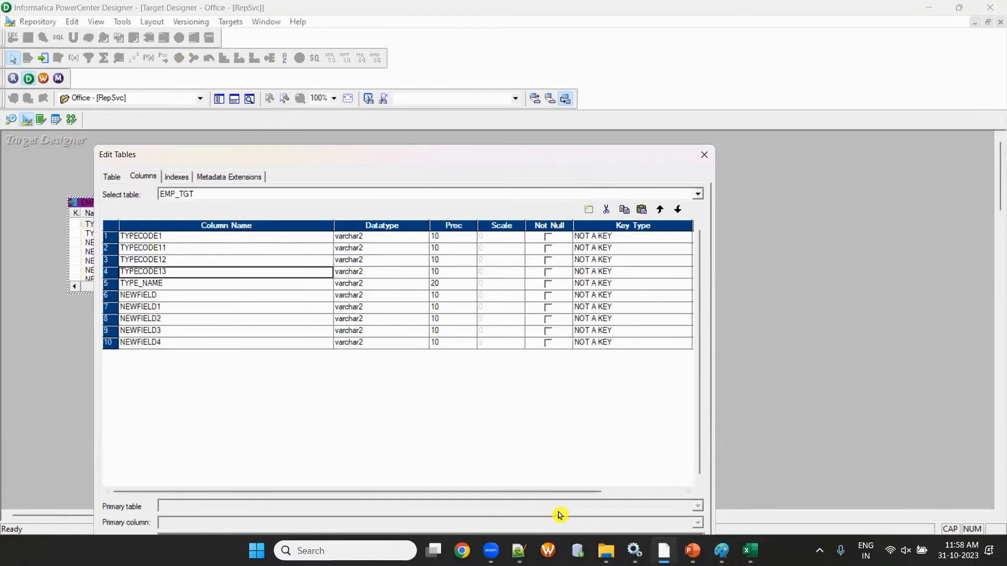
drag(640, 160, 633, 115)
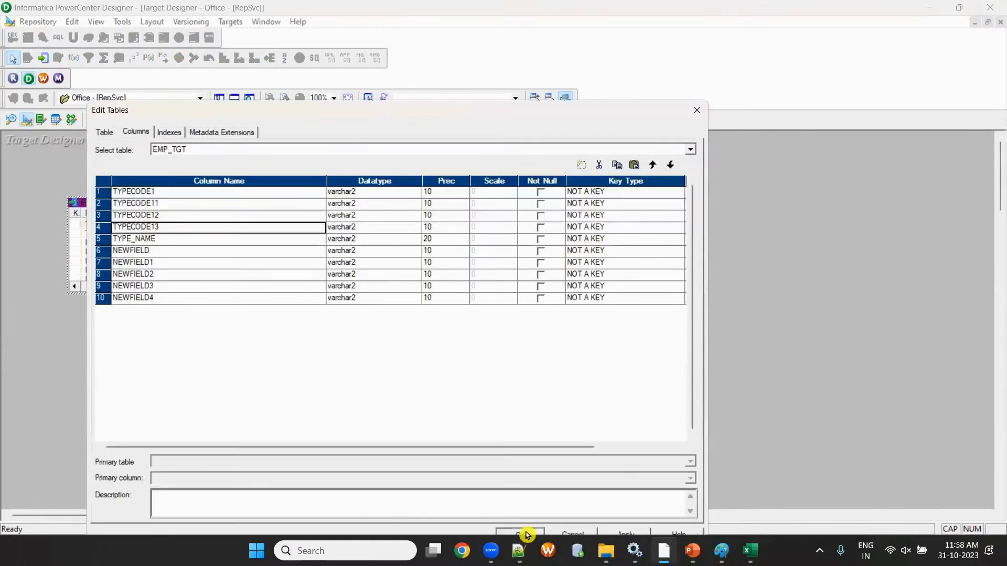
click(526, 534)
Step: Save, return to the m_un_lookup mapping and delete all links from SQ_EMP_SRC to EMP_TGT
click(72, 119)
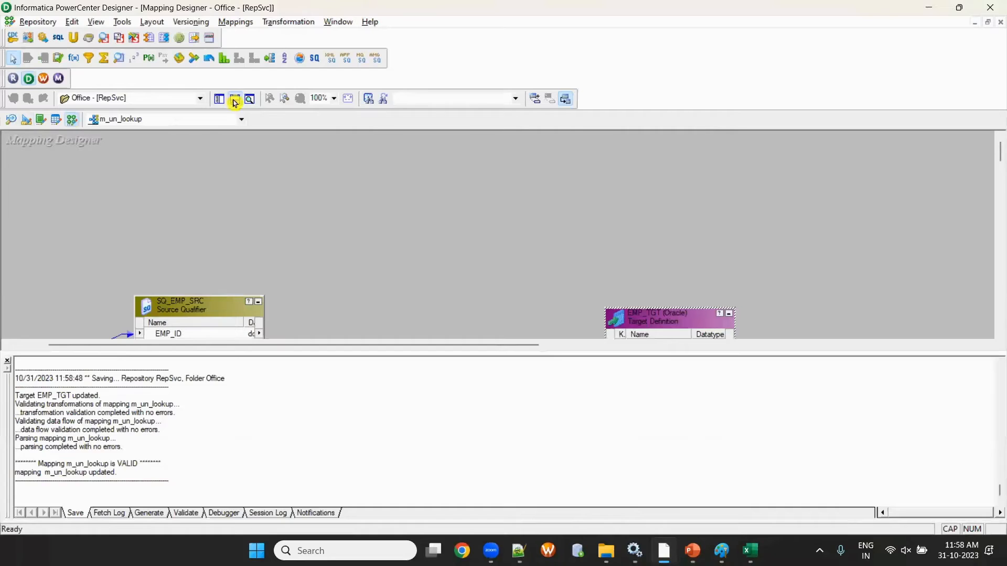
click(234, 99)
click(416, 242)
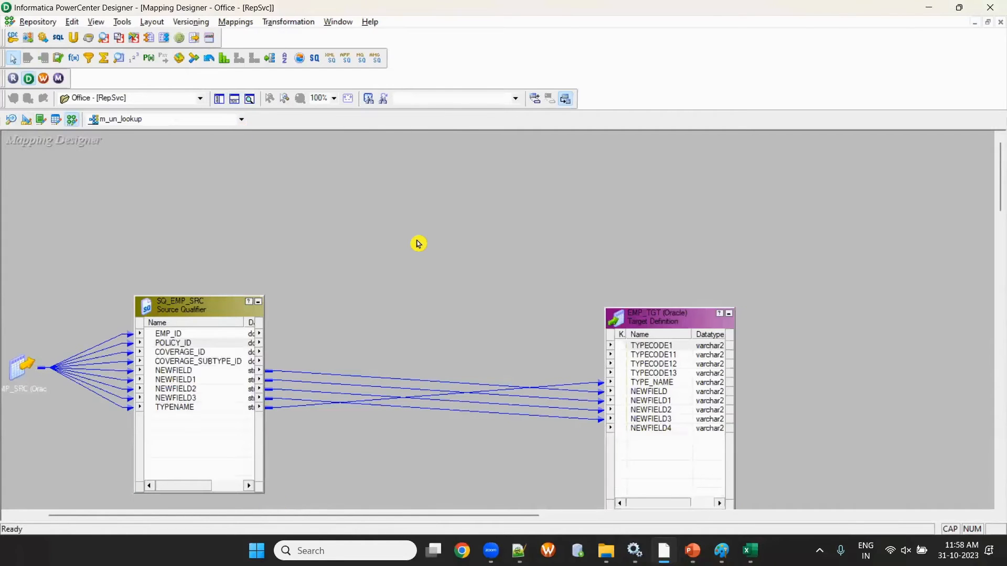
drag(370, 336, 388, 454)
key(Delete)
Step: Move SQ_EMP_SRC closer to the source and place an Expression transformation between it and EMP_TGT
drag(165, 298, 100, 300)
click(73, 58)
drag(249, 298, 388, 456)
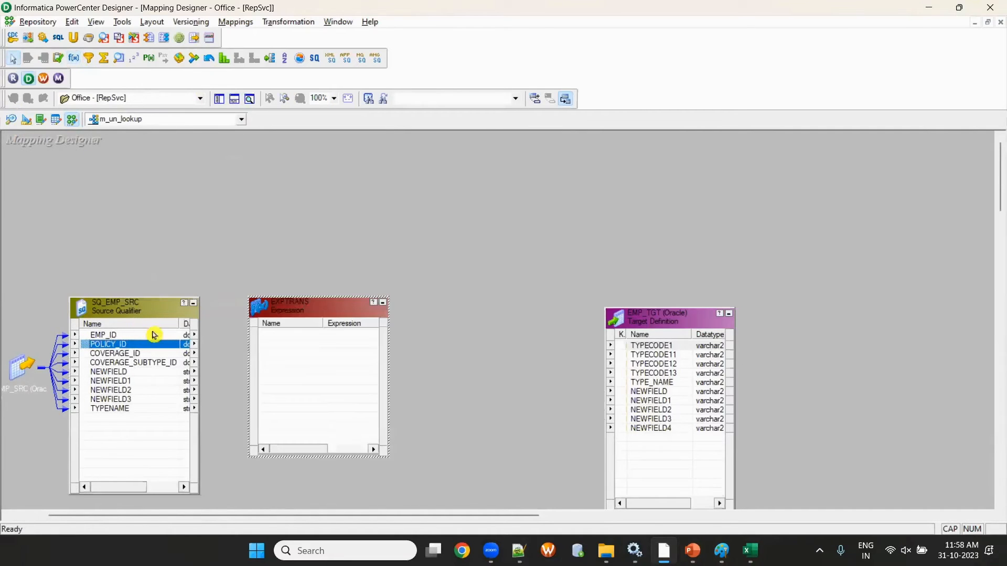
Step: Pass all source qualifier ports, from EMP_ID to TYPENAME, into the Expression transformation
click(120, 336)
shift+click(123, 408)
drag(126, 342, 256, 324)
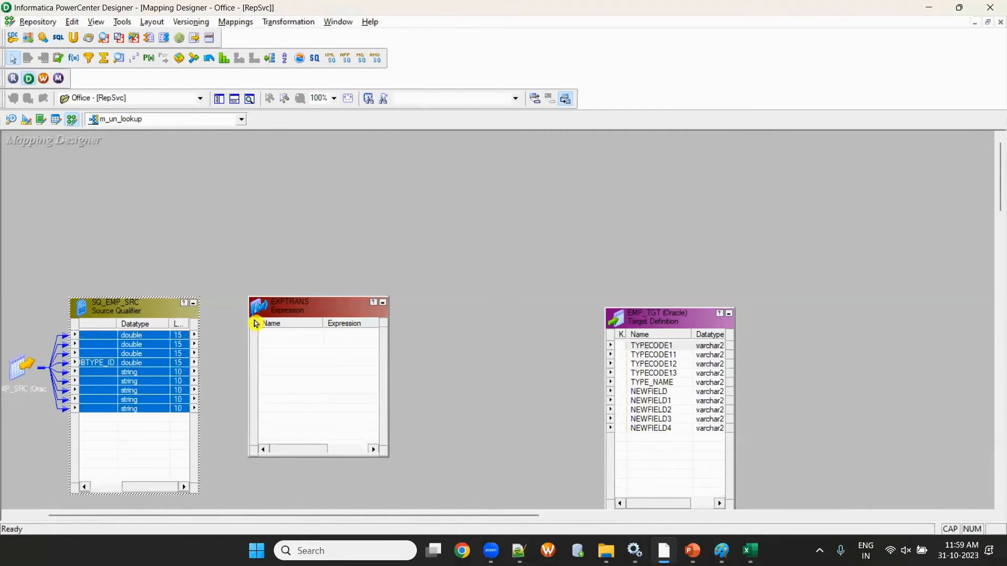
drag(151, 488, 119, 487)
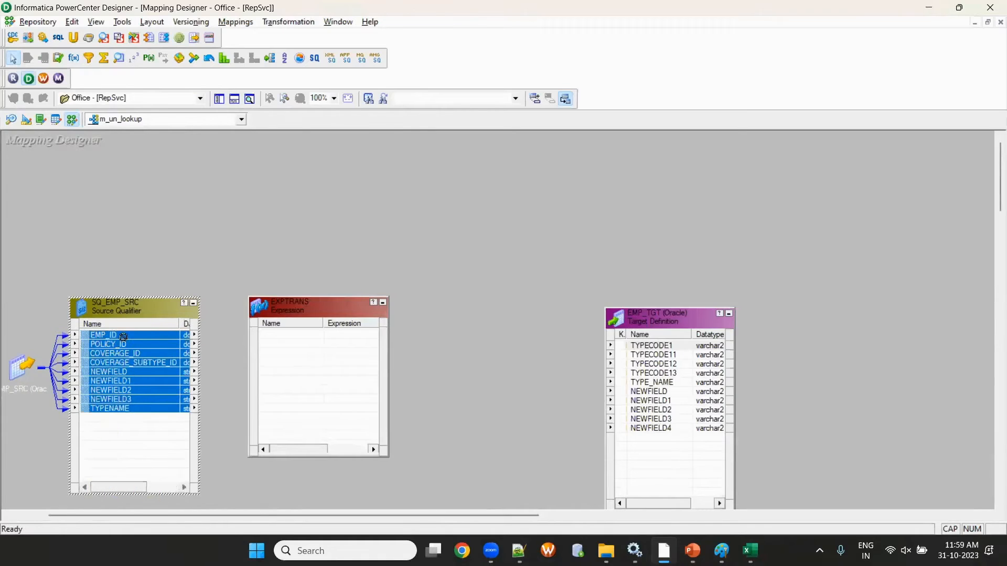
Step: Link the expression's NEWFIELD through NEWFIELD3 ports to the same-named EMP_TGT columns, and TYPENAME to TYPE_NAME
click(292, 372)
shift+click(295, 408)
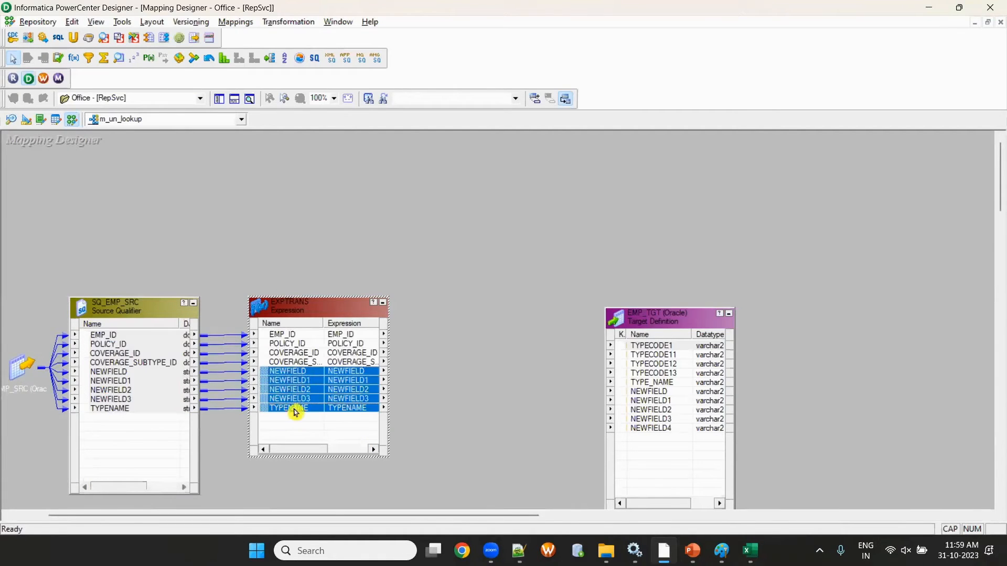
click(293, 373)
shift+click(299, 399)
drag(299, 375, 655, 394)
drag(291, 409, 641, 387)
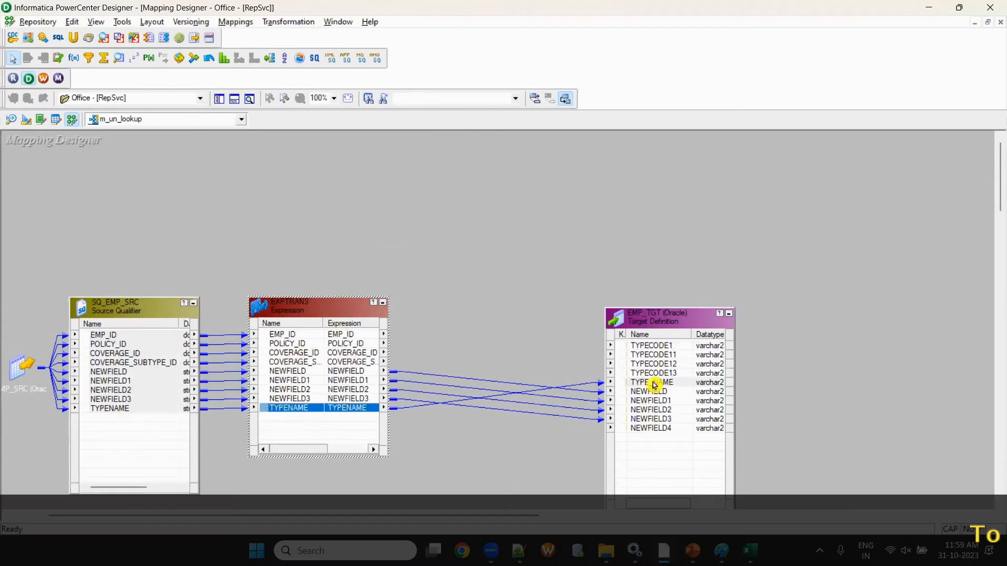
Step: Add a Lookup transformation above the data flow, using the TAB_TYPE source as its lookup table
click(119, 58)
drag(397, 181, 496, 248)
click(385, 216)
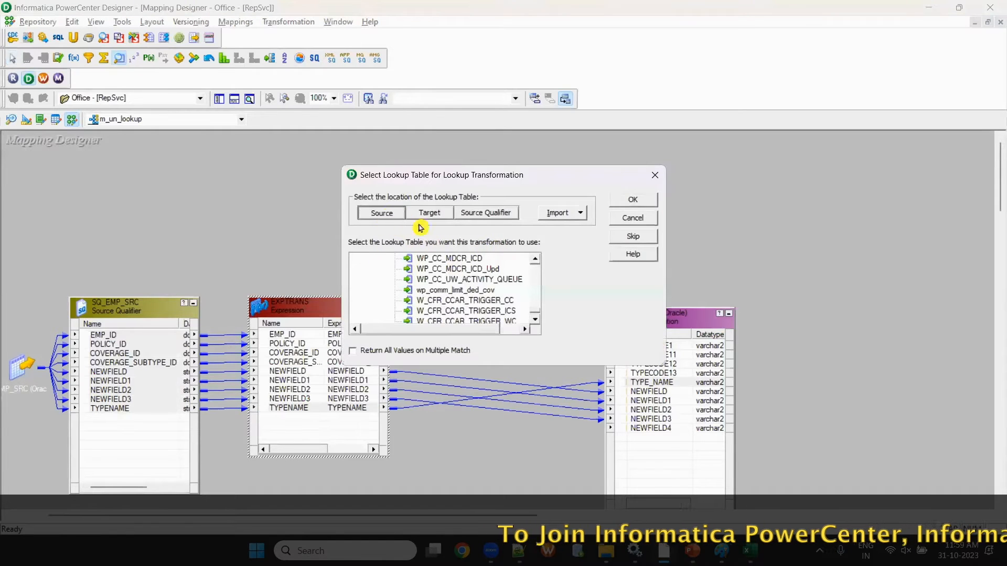
click(465, 278)
key(t)
click(633, 199)
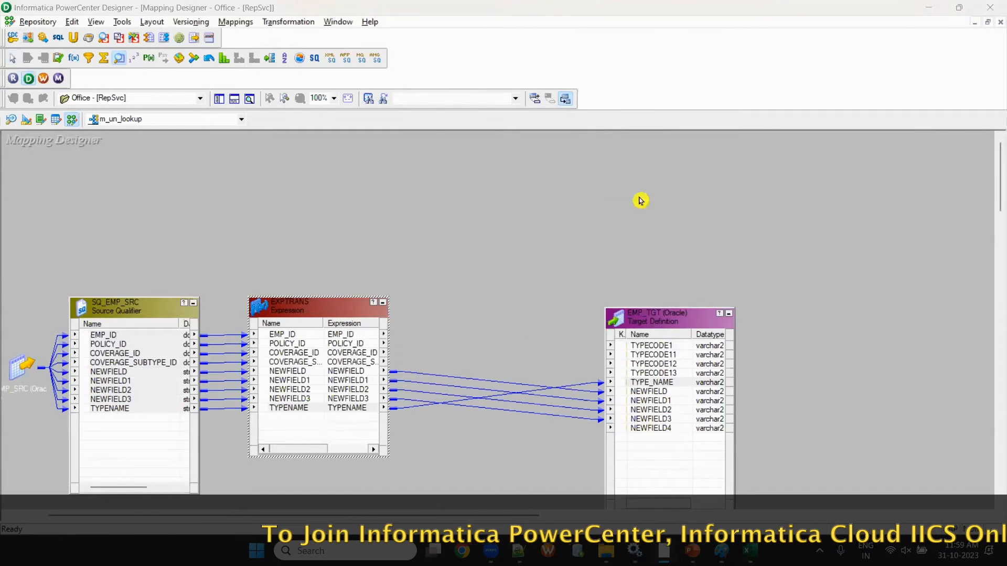
Step: Place the lookup near the upper edge of the mapping, unconnected, and shift the Expression transformation slightly down
drag(465, 189, 524, 172)
drag(314, 304, 312, 320)
drag(483, 158, 485, 134)
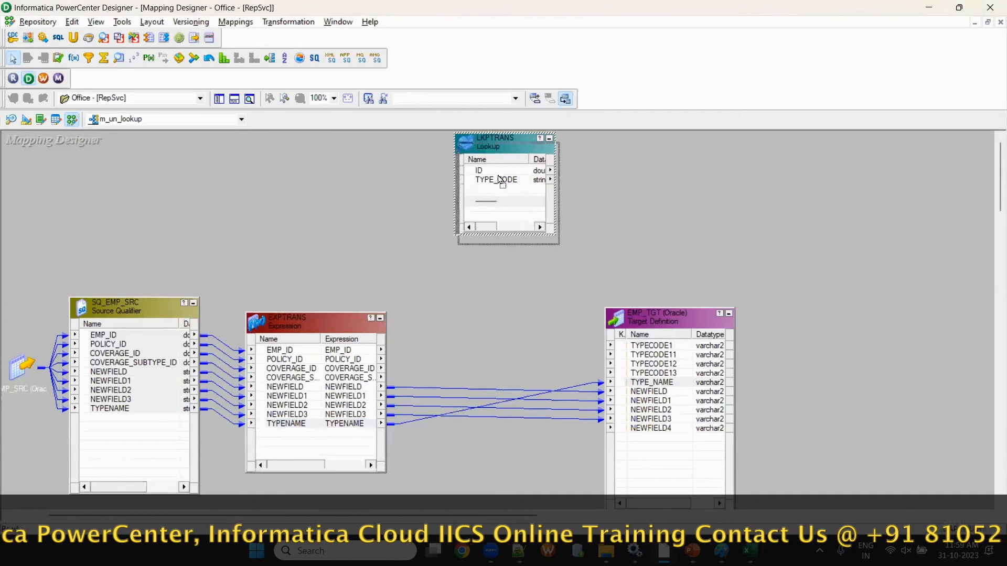
drag(498, 180, 510, 206)
click(511, 208)
Step: Add a new port named in_ID to the lookup and set its datatype to decimal
double_click(512, 207)
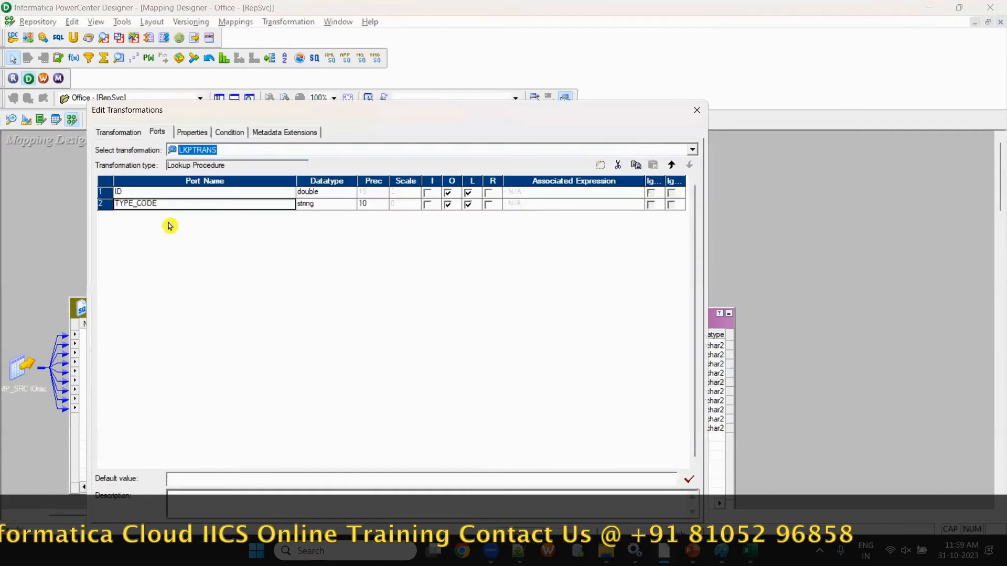
click(607, 166)
text(id)
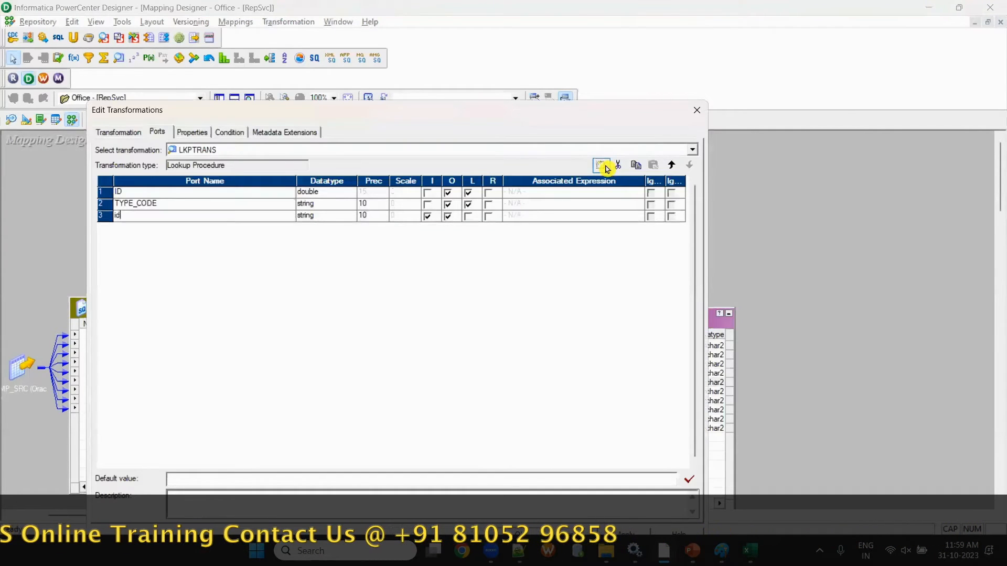
text(n_ID)
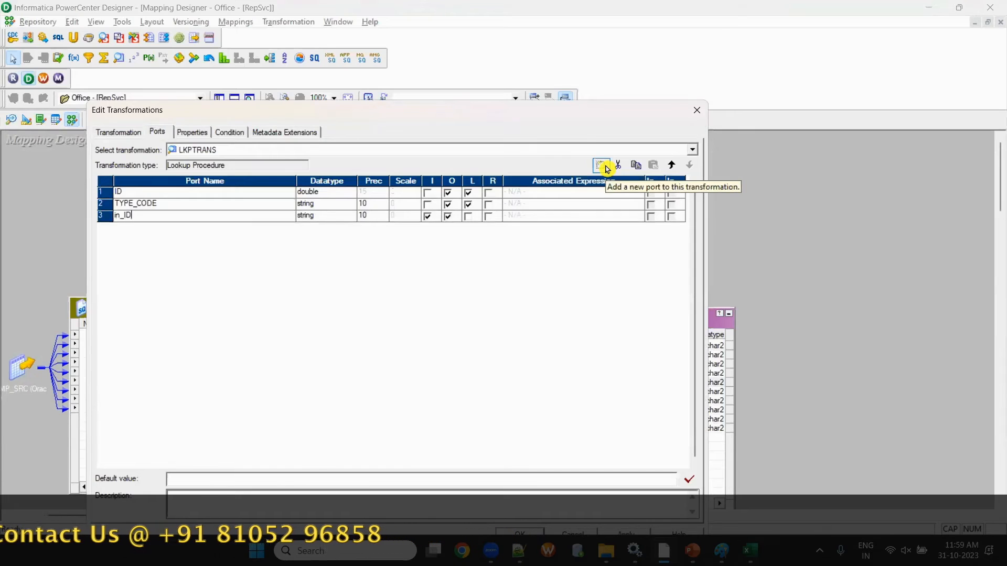
key(Tab)
key(d)
key(d)
key(d)
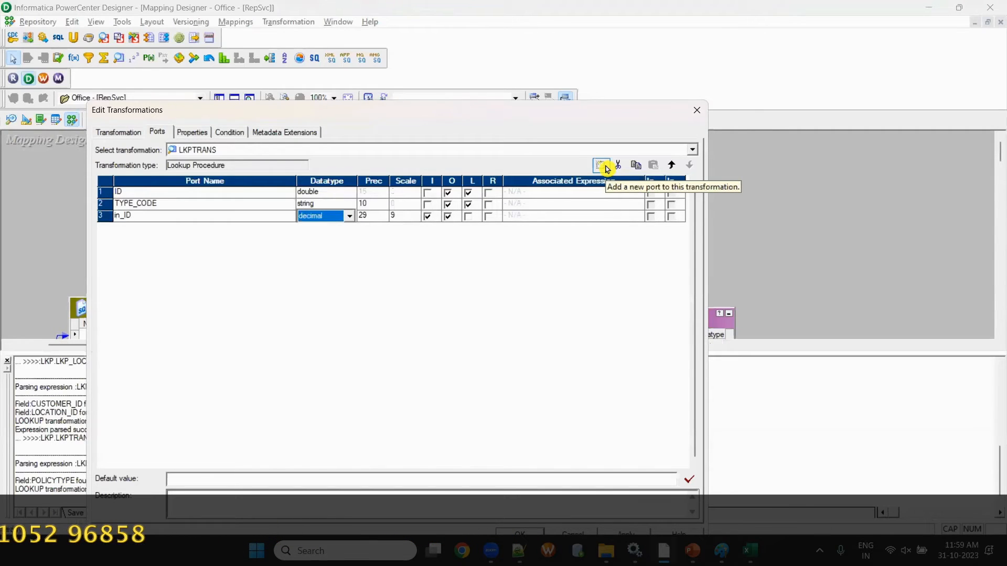
Step: Make in_ID an input-only double port in the LKPTRANS lookup, add a lookup condition on it and save the mapping
click(450, 218)
drag(508, 111, 471, 80)
click(192, 102)
click(559, 136)
click(482, 505)
key(ctrl+s)
click(234, 99)
Step: Add an output-only string port named o_type_code to the EXPTRANS expression transformation
double_click(321, 429)
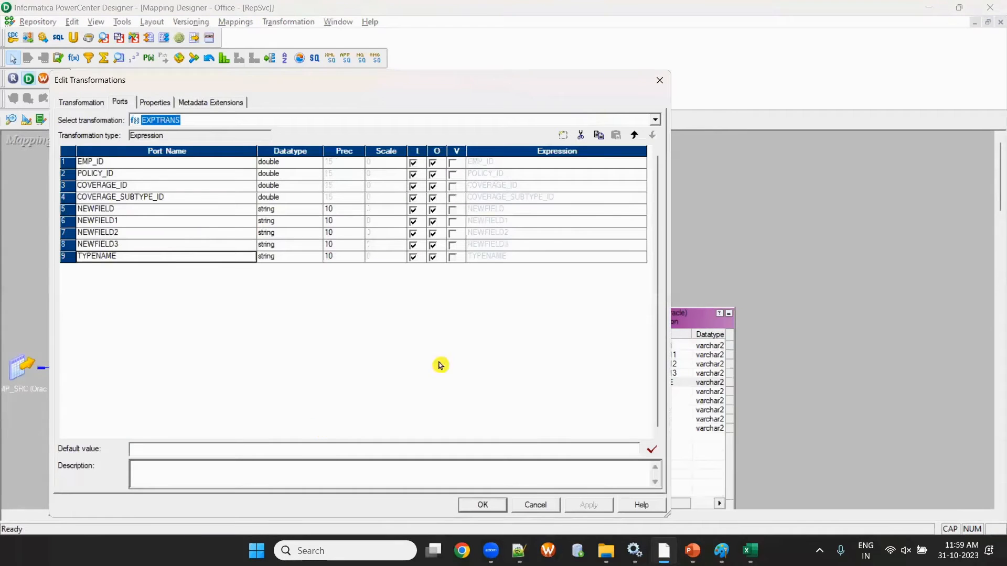
click(558, 137)
text(o_type_)
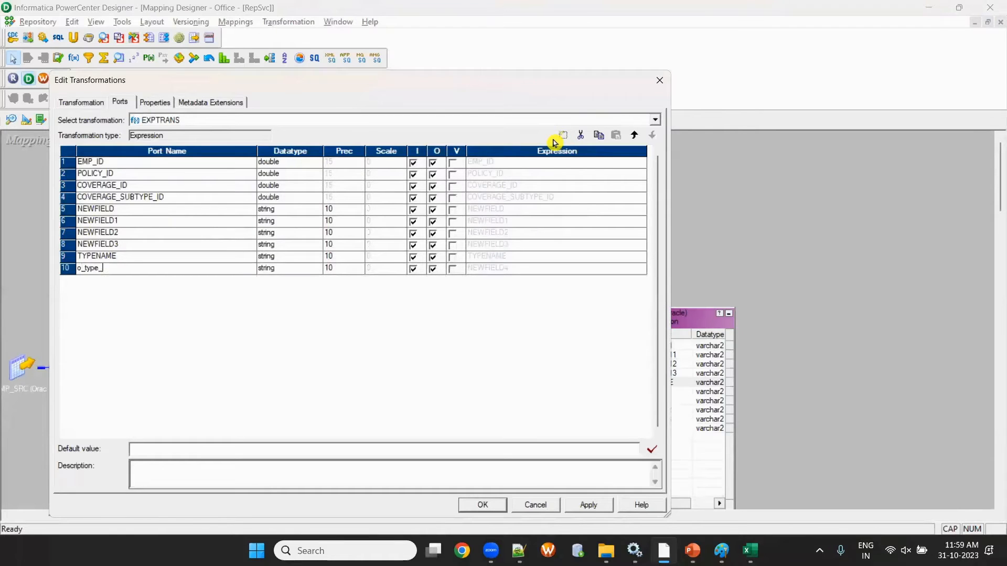
text(code)
key(Tab)
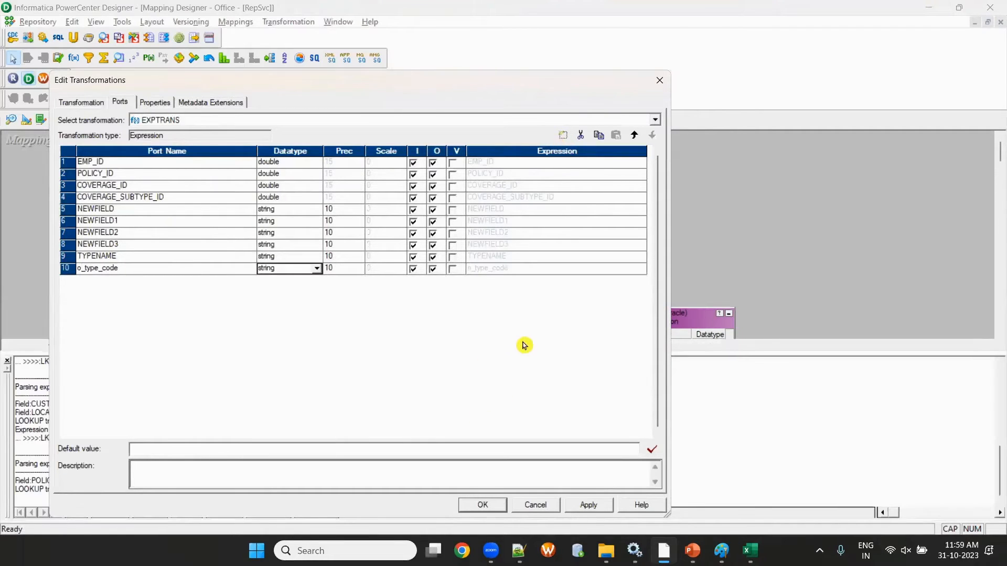
click(414, 269)
Step: Set the o_type_code expression to :LKP.LKPTRANS(EMP_ID) and apply the changes to EXPTRANS
click(643, 269)
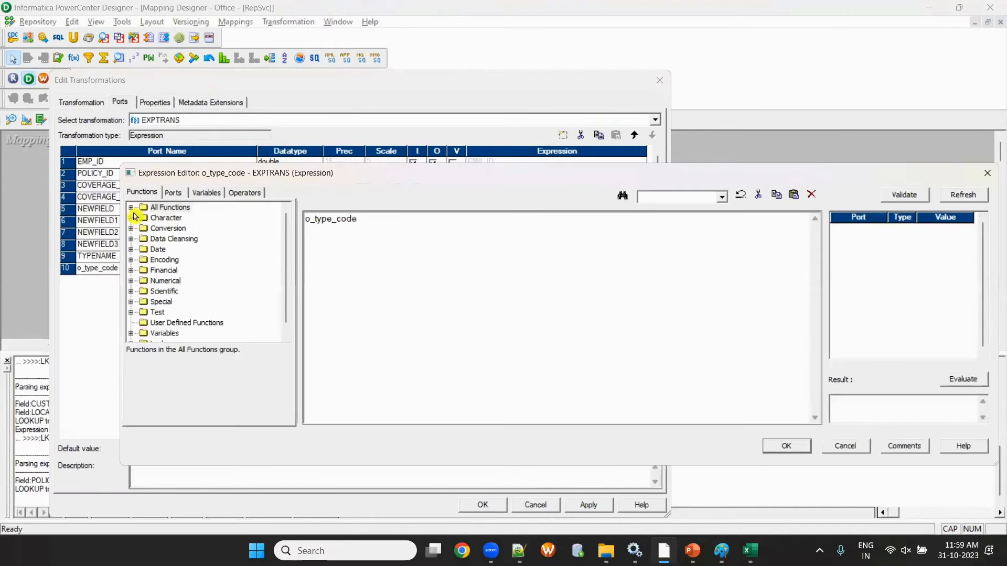
double_click(149, 341)
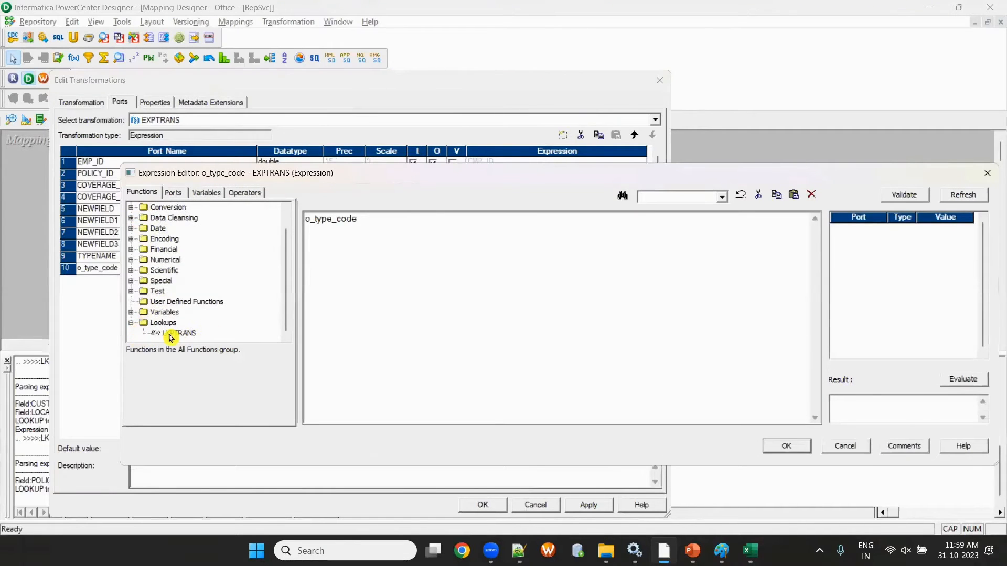
double_click(170, 335)
drag(388, 220, 554, 224)
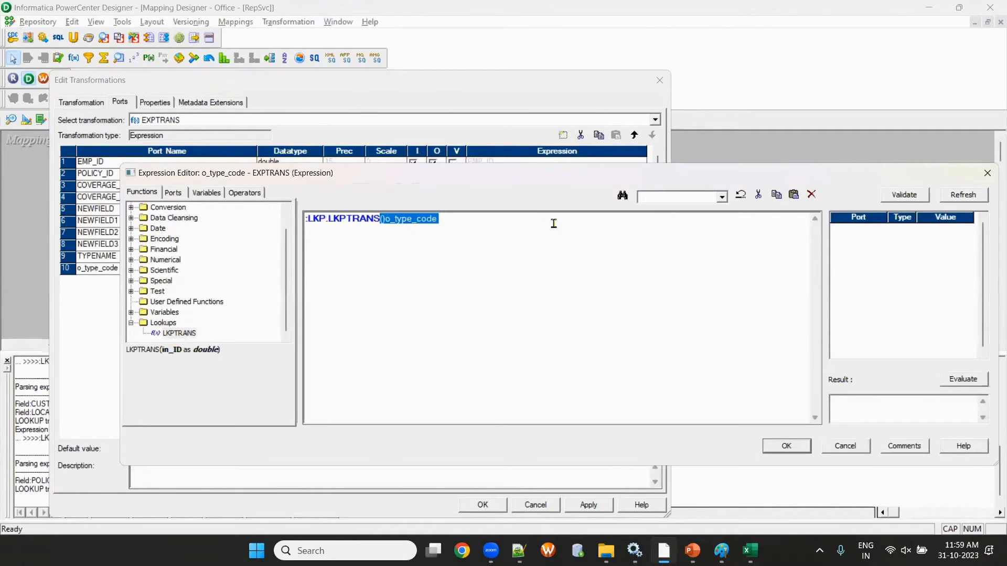
key(BackSpace)
click(173, 193)
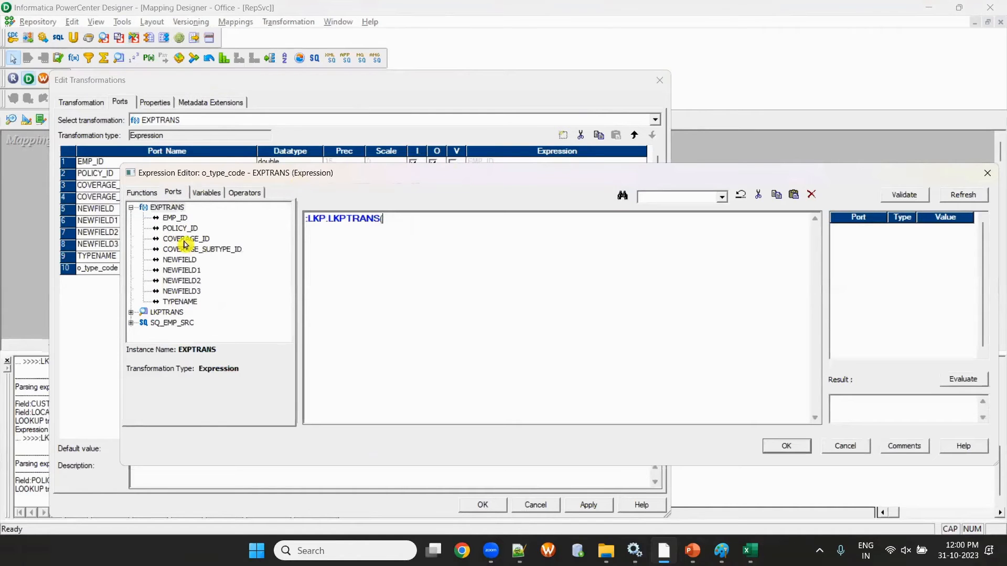
double_click(178, 218)
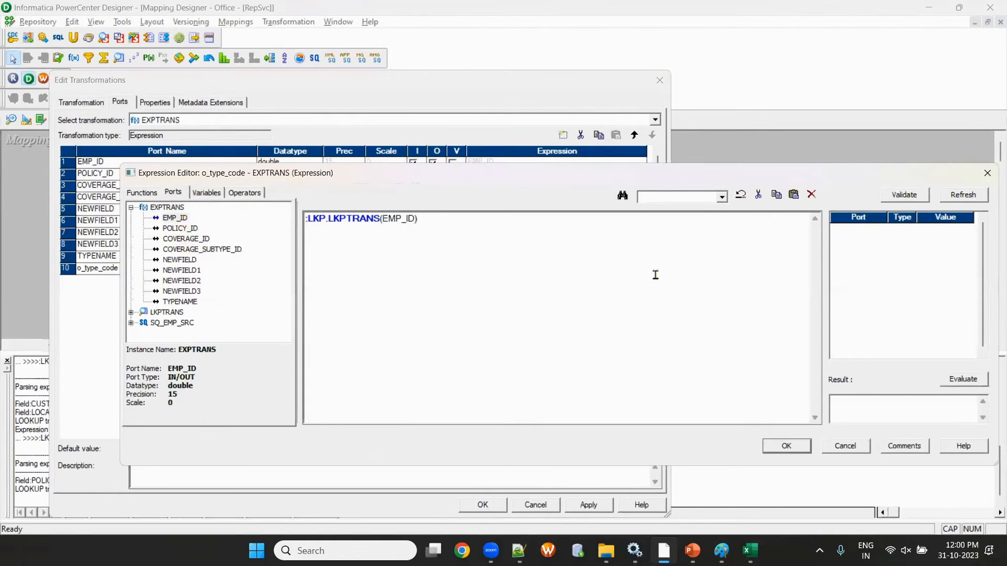
click(766, 450)
click(485, 508)
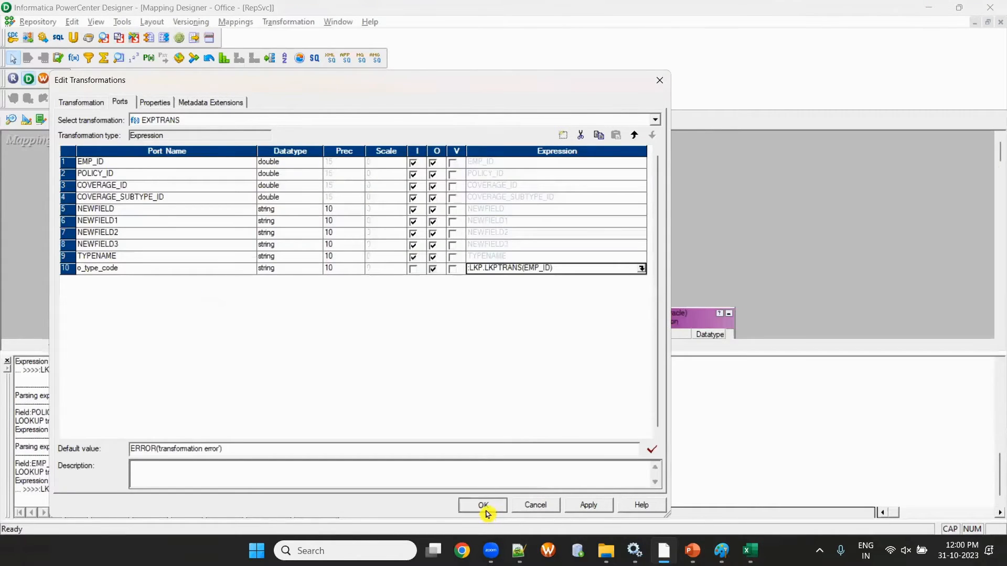
Step: Link the o_type_code port of EXPTRANS to TYPECODE1 in the EMP_TGT target
click(249, 99)
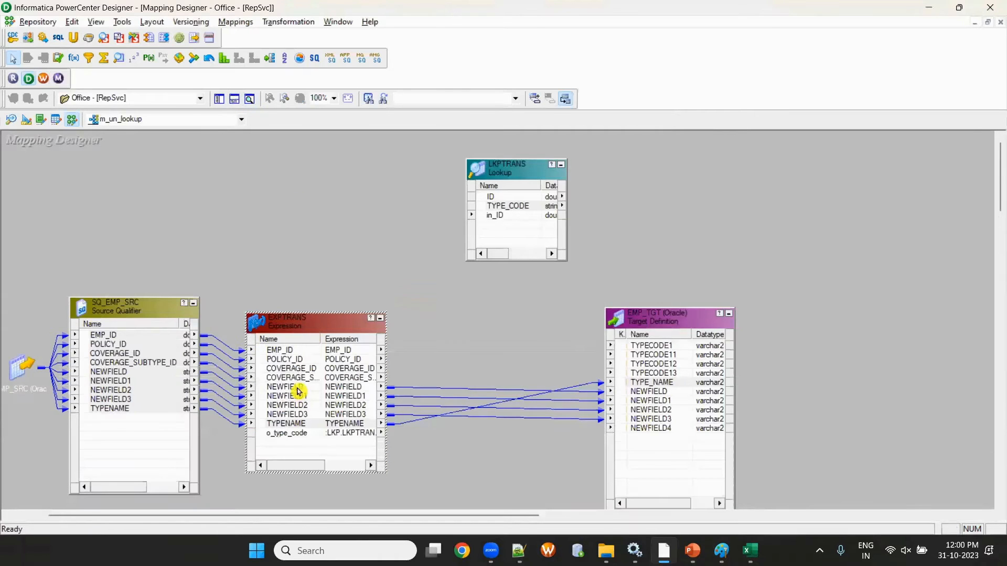
click(304, 433)
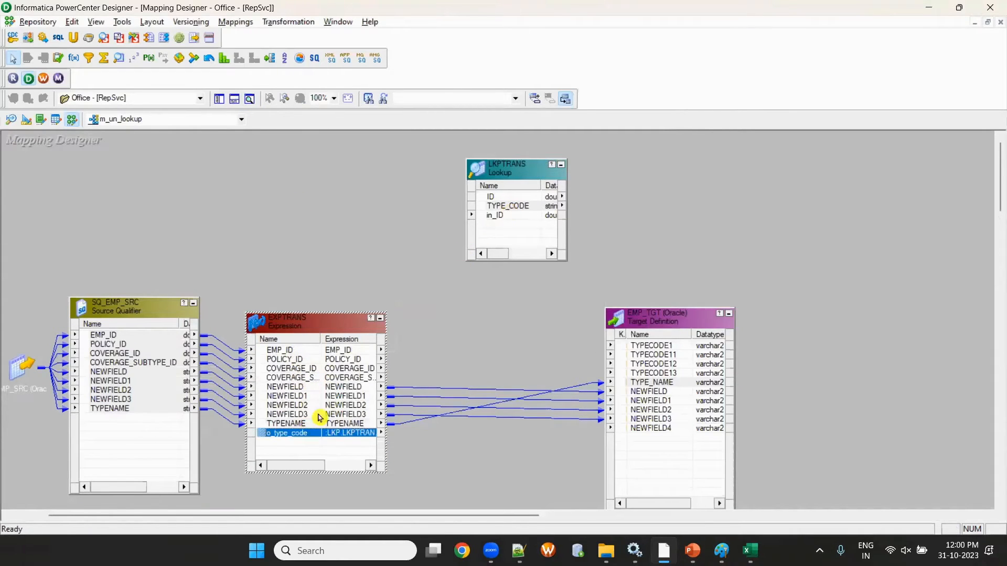
drag(663, 382, 666, 347)
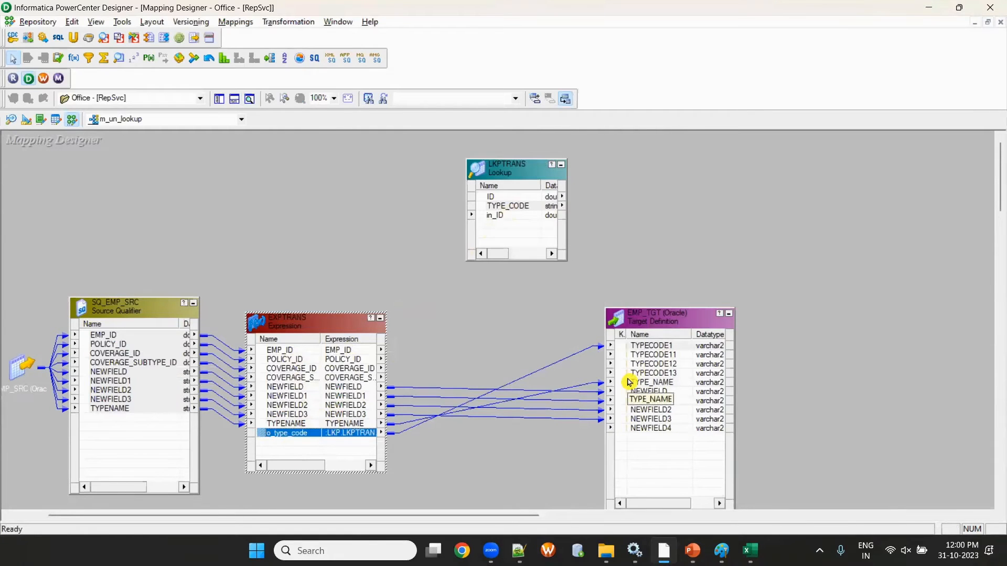
Step: Mark TYPE_CODE as the return port of the LKPTRANS lookup and save the mapping
double_click(511, 206)
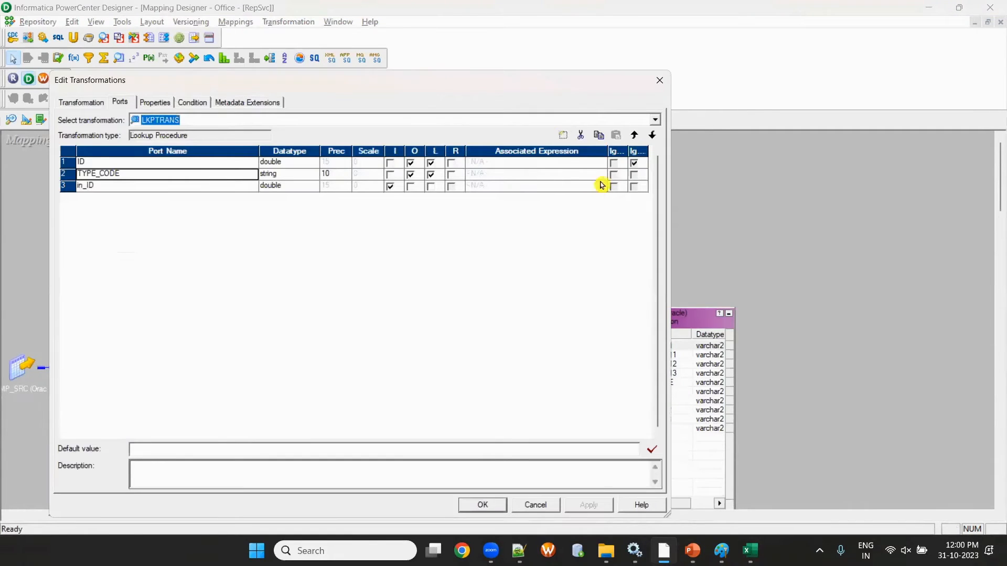
click(451, 175)
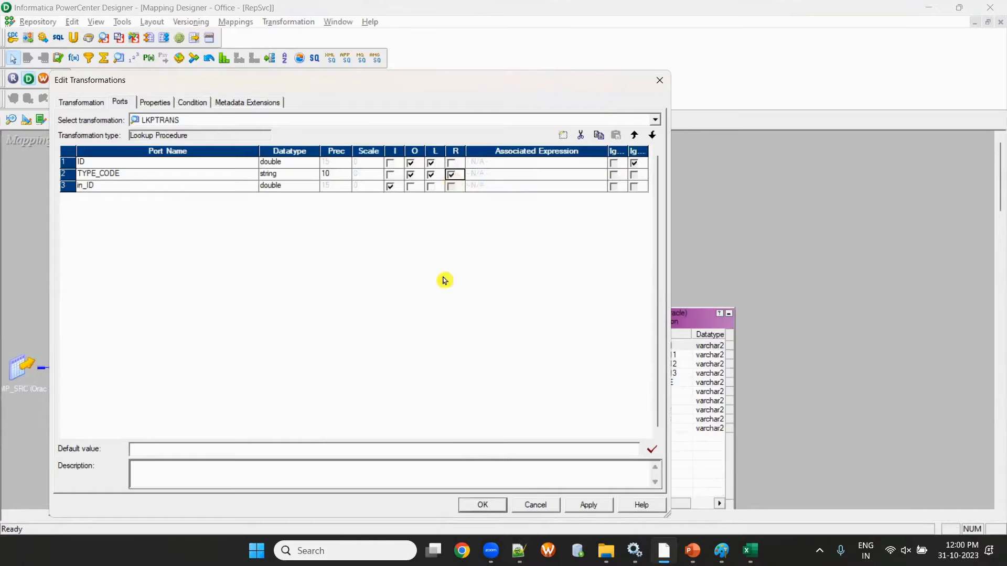
click(482, 504)
key(ctrl+s)
click(235, 98)
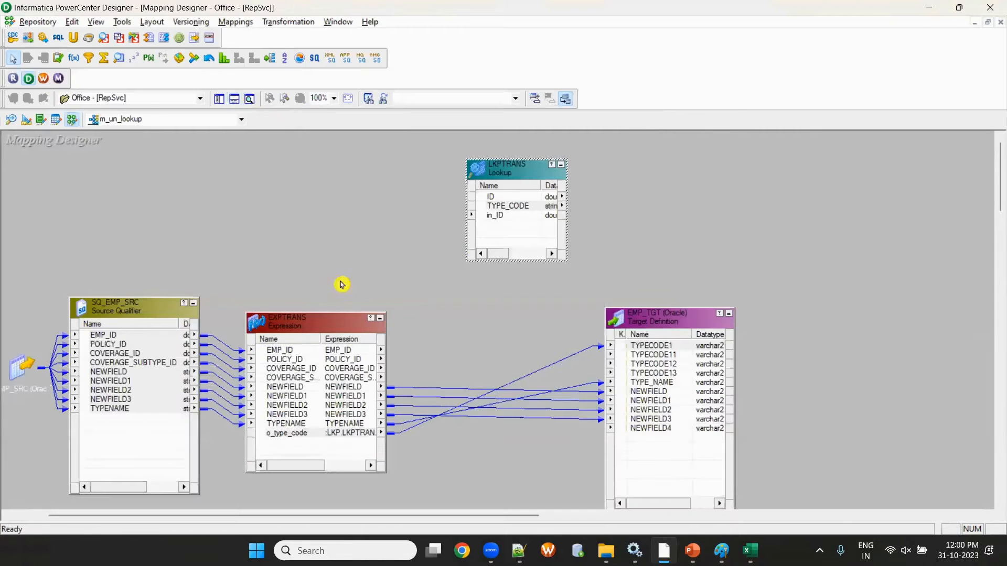
Step: Add a second output-only string port named o_type_code11 to the EXPTRANS expression transformation
click(302, 434)
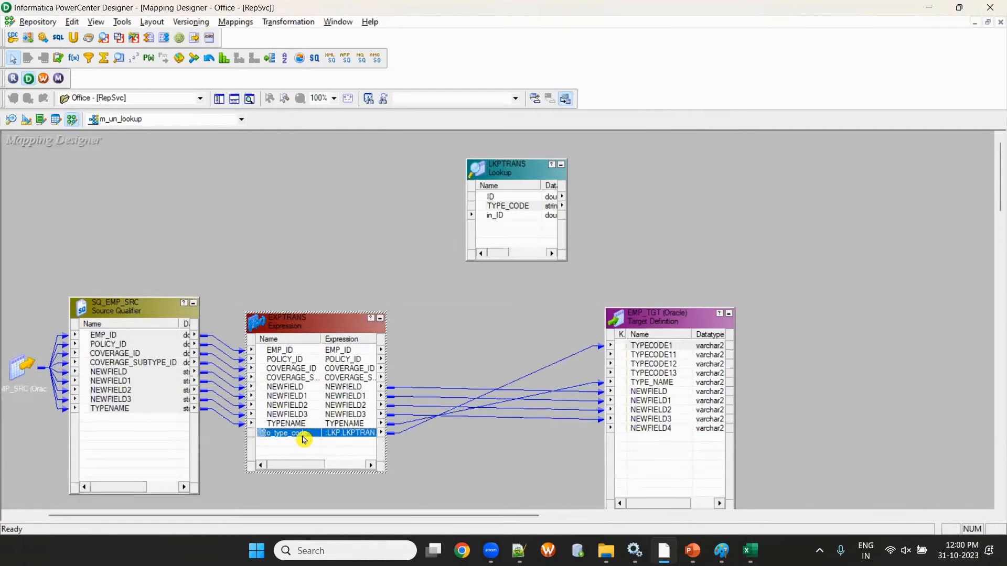
double_click(286, 436)
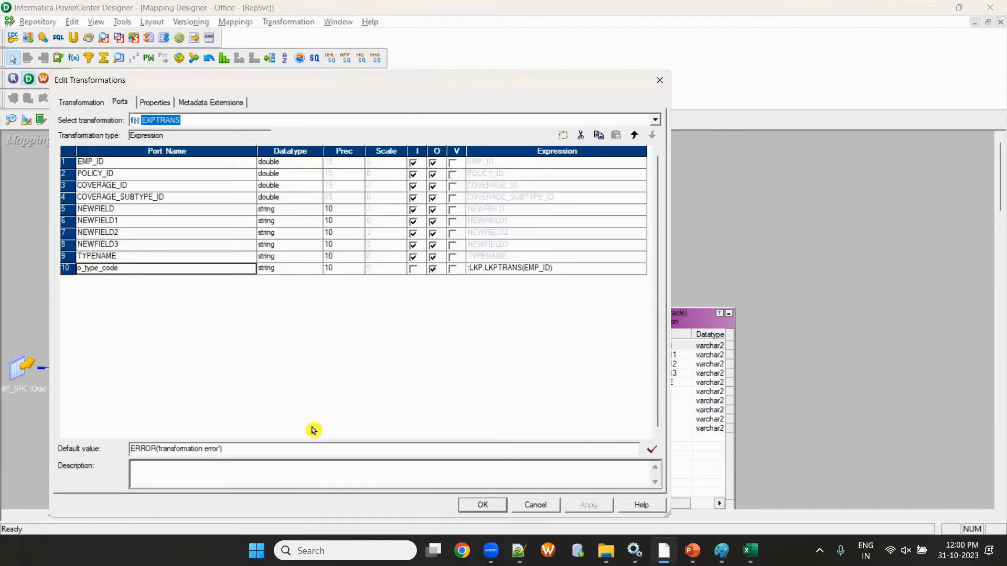
click(563, 135)
text(O)
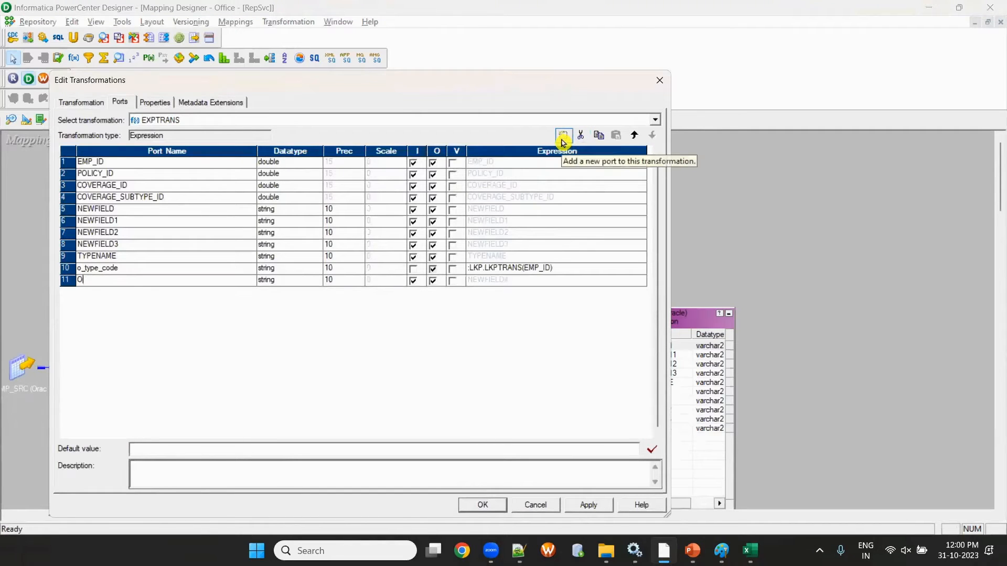
text(_type_code)
key(Return)
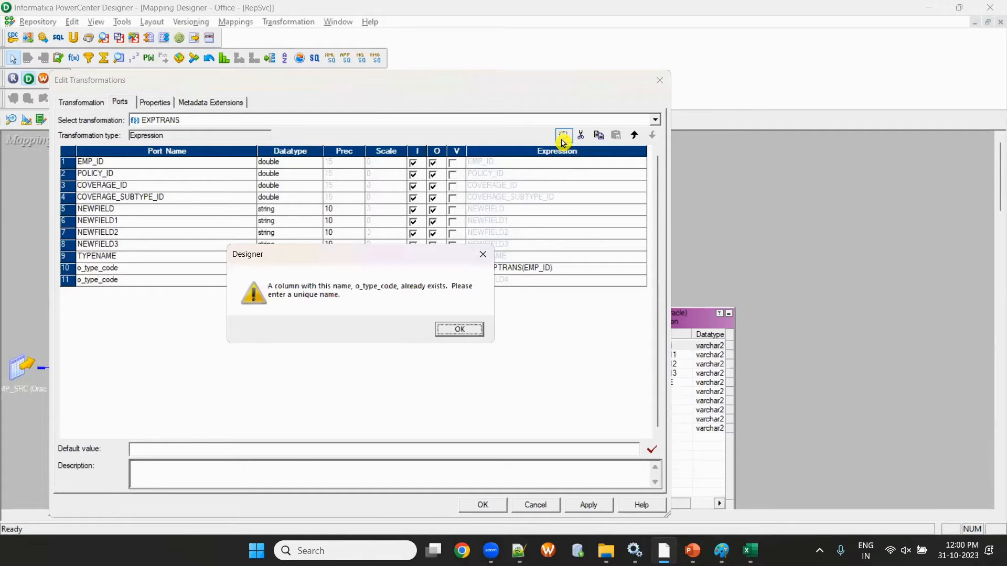
key(Return)
text(ode11)
key(Tab)
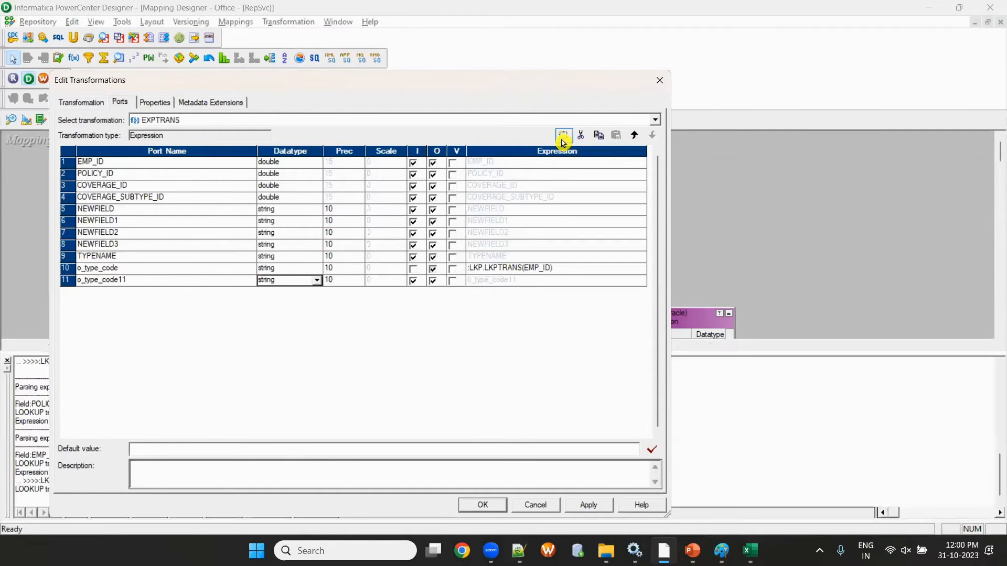
click(413, 281)
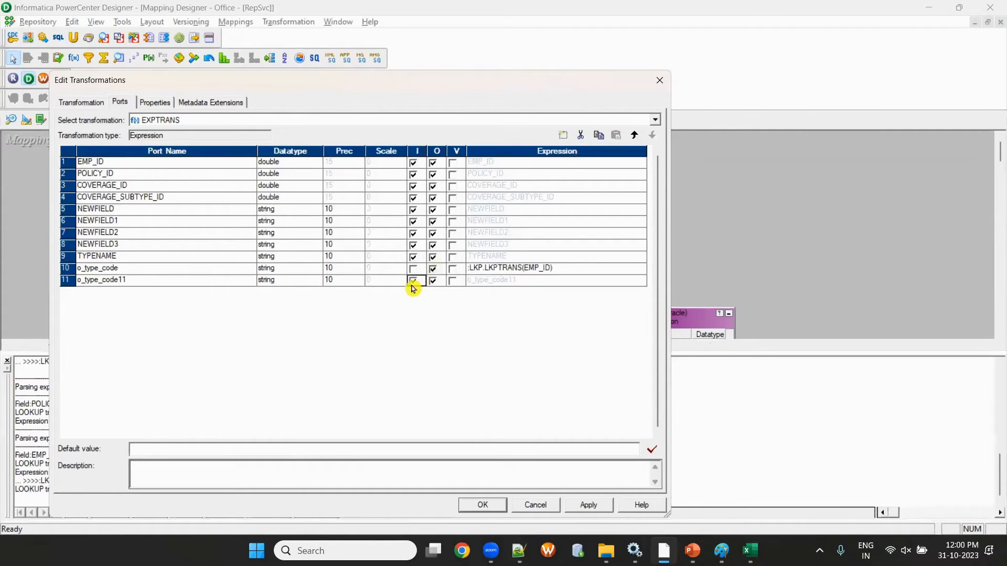
click(413, 280)
Step: Set the o_type_code11 expression to :LKP.LKPTRANS(POLICY_ID), apply the changes to EXPTRANS and save the mapping
click(637, 280)
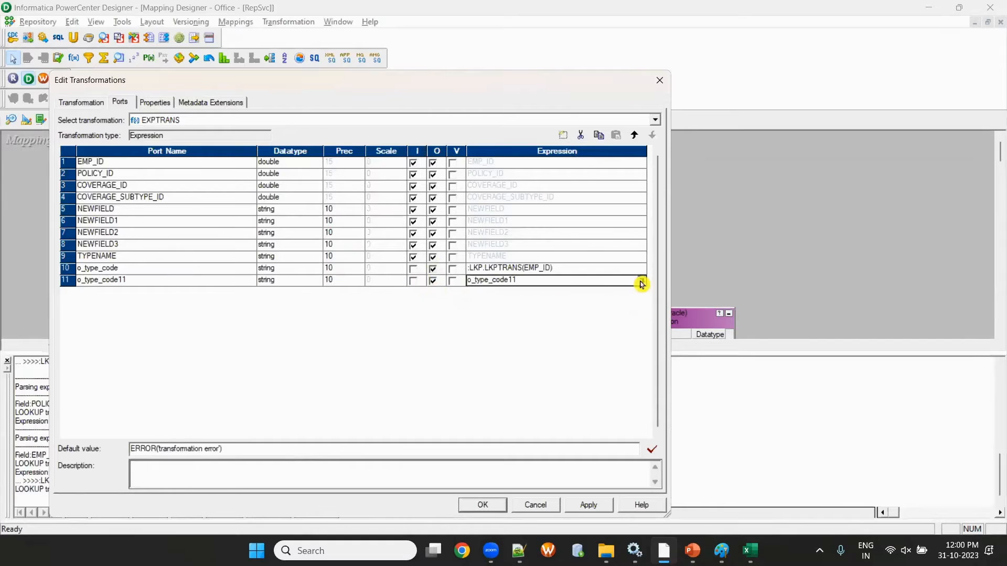
click(641, 281)
scroll(157, 281, down, 1)
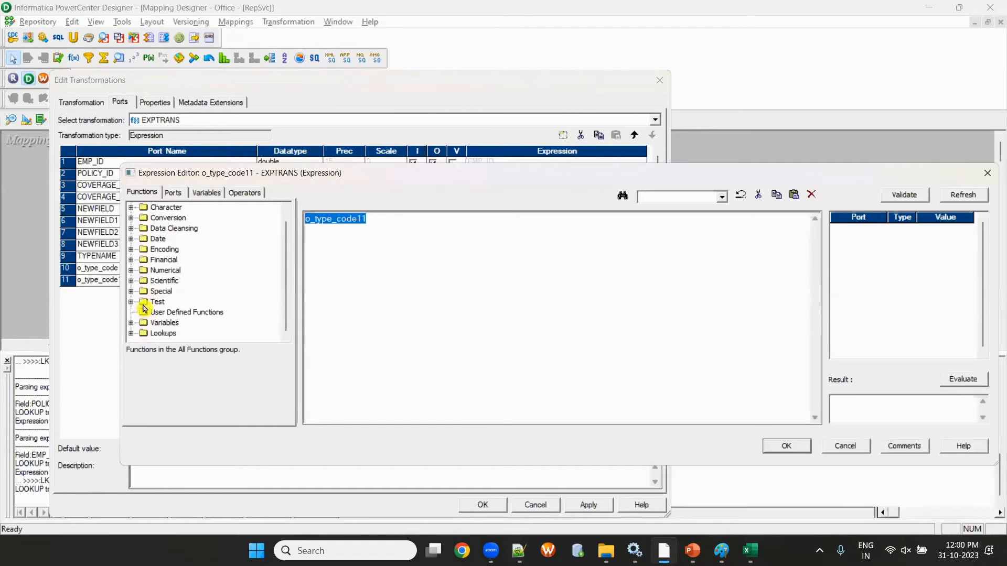
click(131, 333)
double_click(164, 333)
click(173, 193)
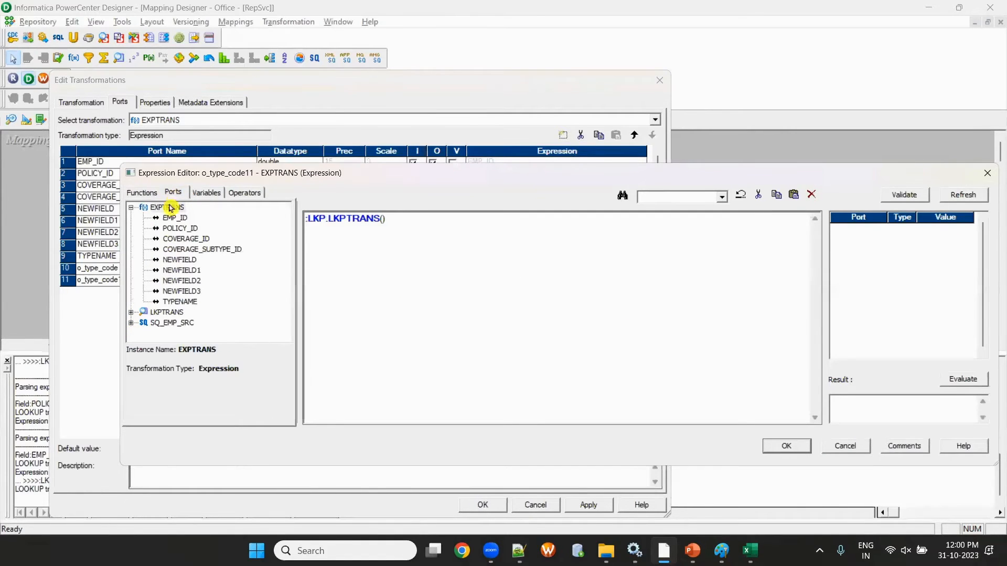
click(168, 229)
double_click(169, 229)
drag(564, 173, 432, 117)
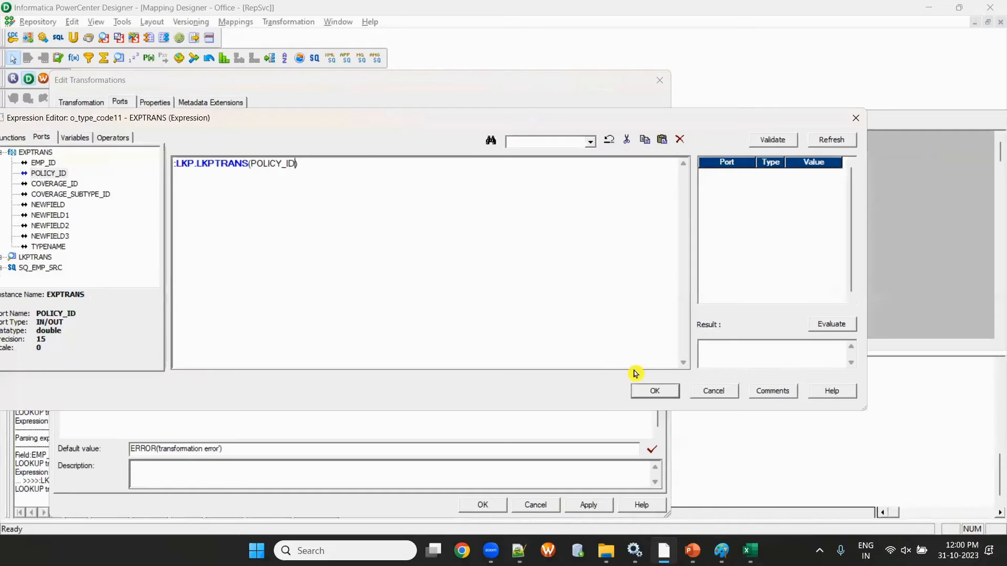
click(655, 392)
click(489, 509)
click(655, 394)
click(482, 505)
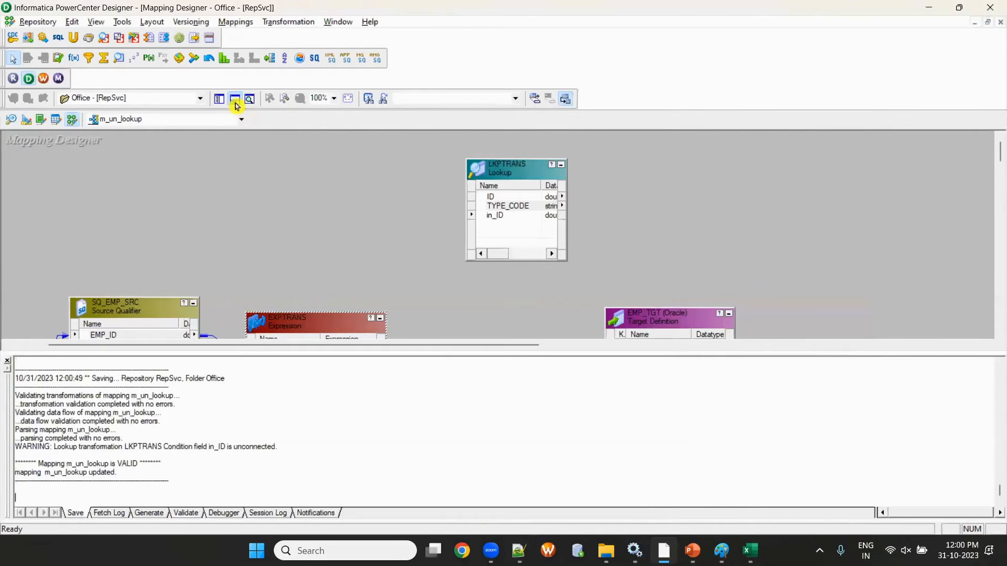
Step: Link the o_type_code11 port of EXPTRANS to TYPECODE11 in the EMP_TGT target
click(234, 98)
click(506, 220)
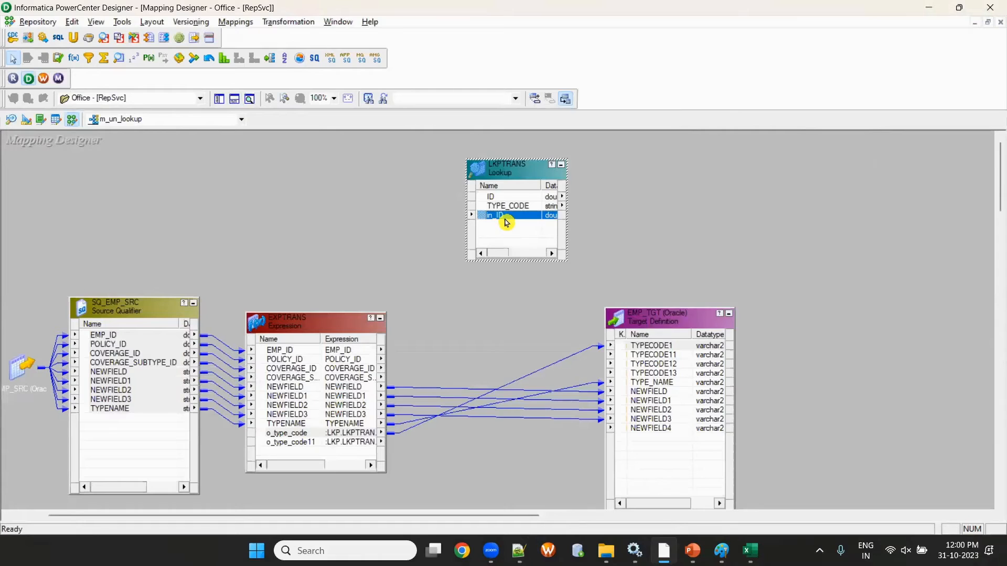
drag(294, 444, 656, 359)
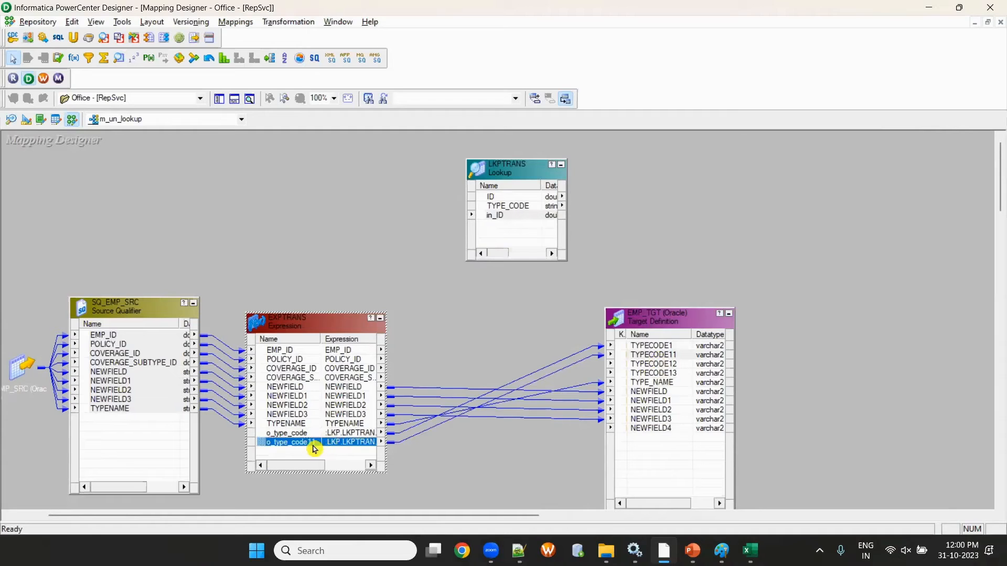
Step: Review the LKPTRANS port settings and compare the ID ports of EXPTRANS with the lookup's ID and TYPE_CODE ports
click(296, 370)
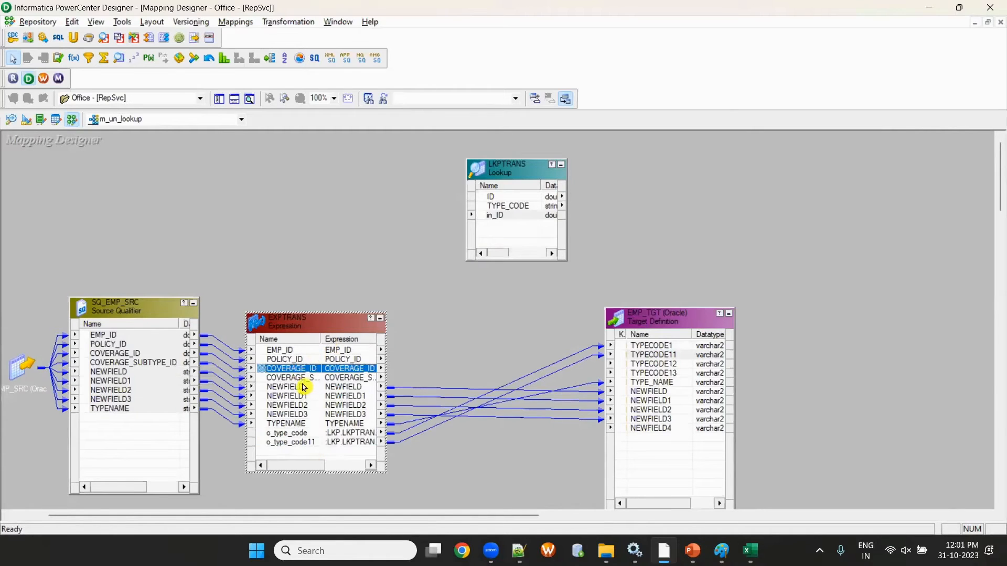
double_click(322, 339)
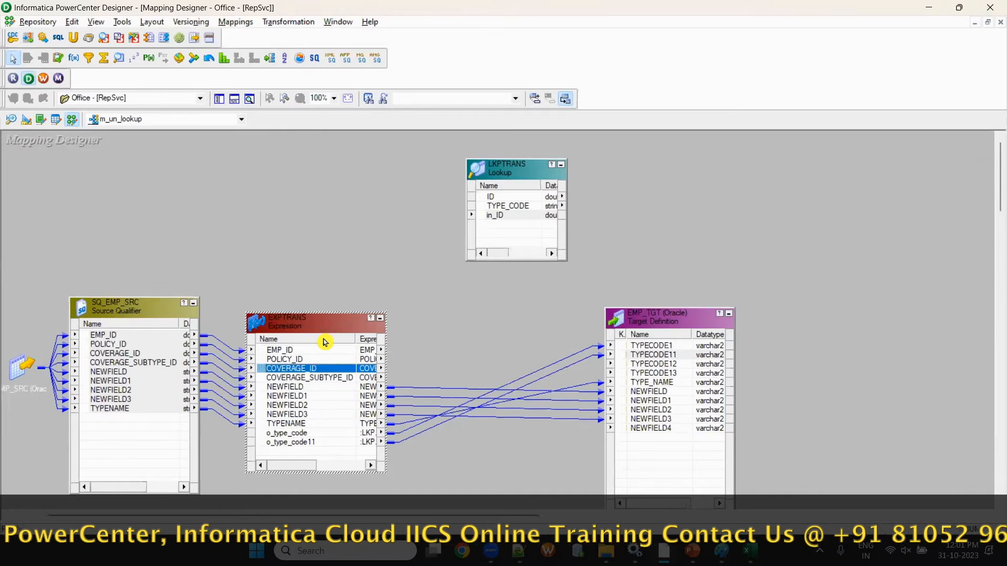
double_click(521, 206)
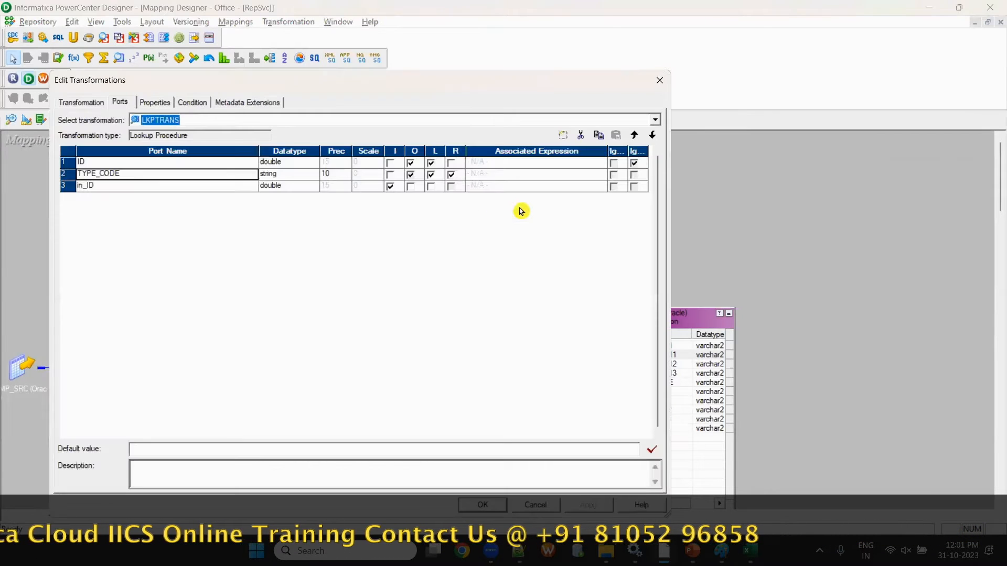
click(660, 79)
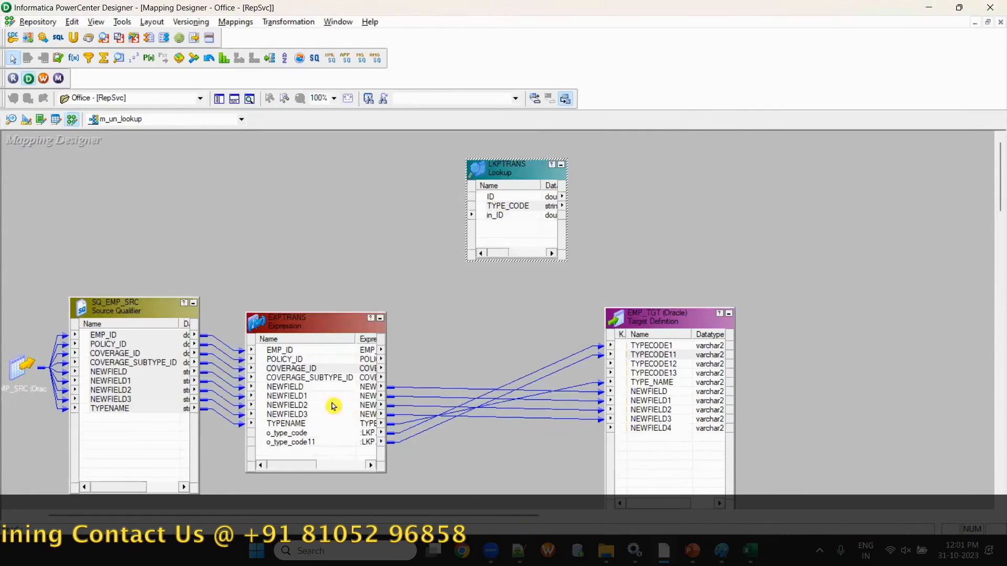
click(289, 350)
click(516, 206)
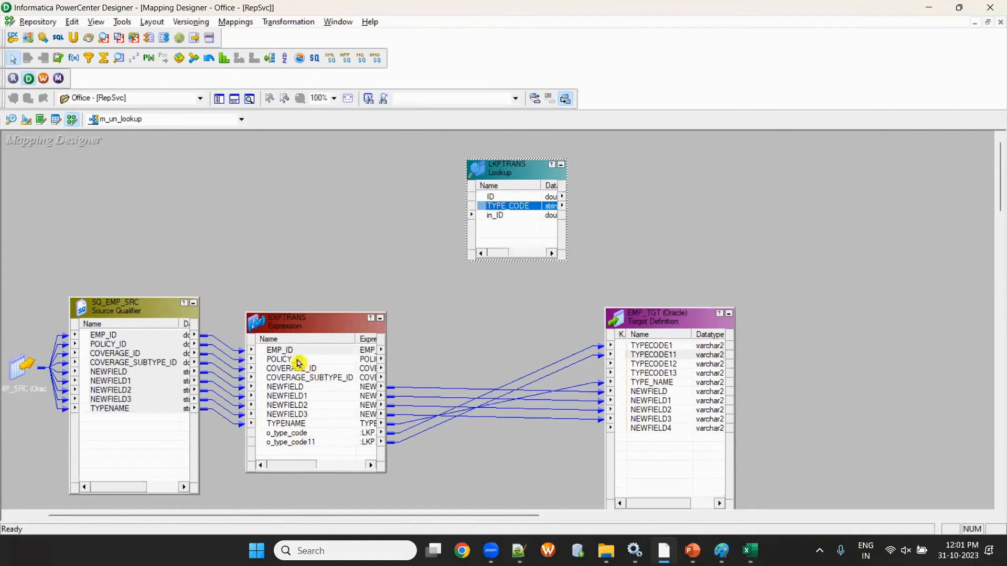
click(297, 359)
drag(508, 207, 504, 202)
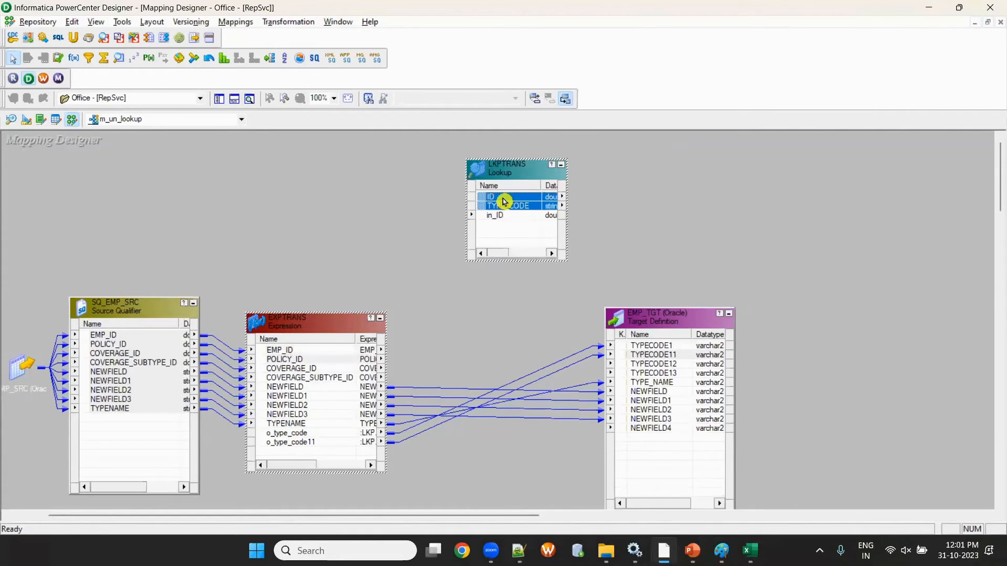
click(502, 198)
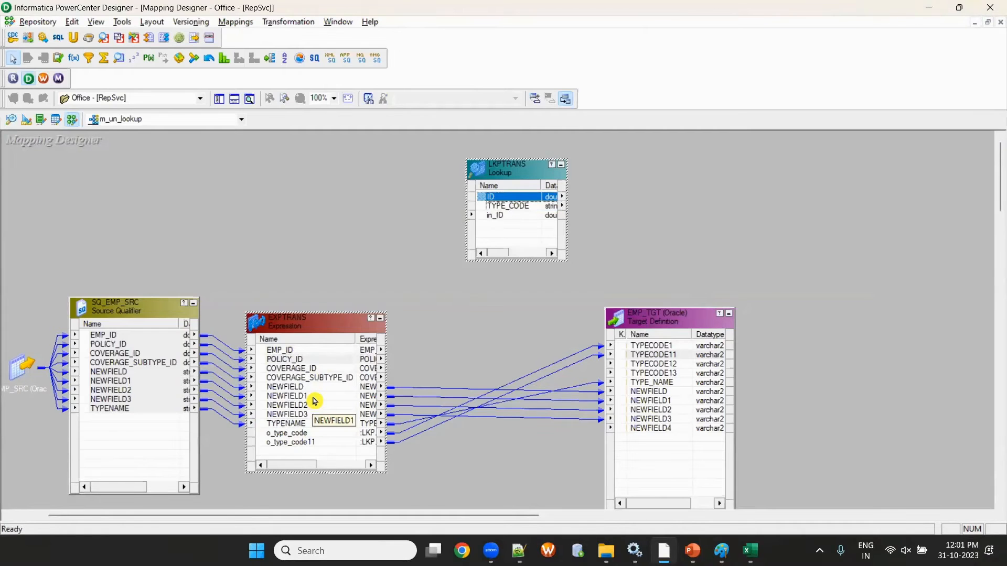
Step: Check the Un-Connected Lookup Explanation workbook in Excel and return to the m_un_lookup mapping in PowerCenter Designer
click(750, 550)
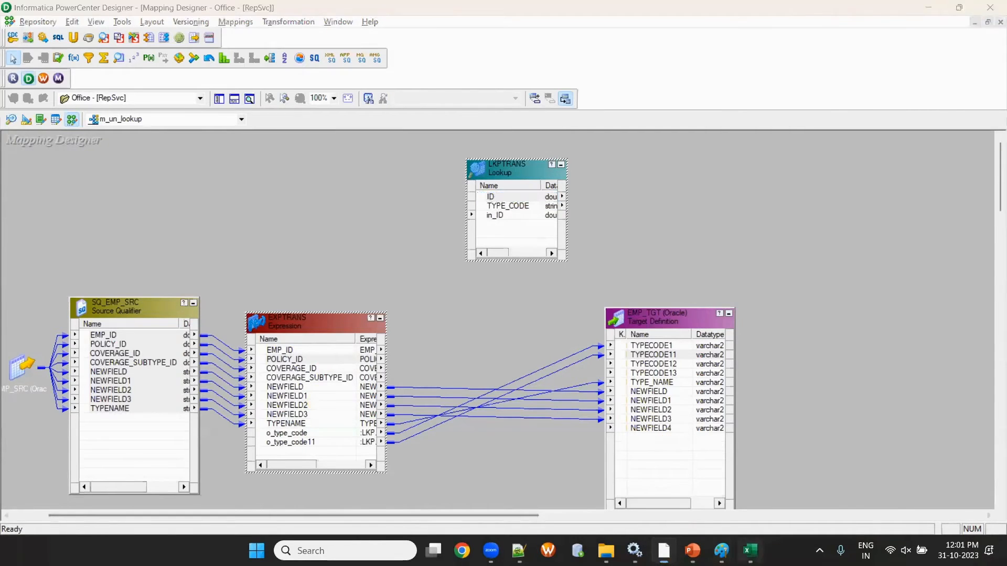
click(400, 243)
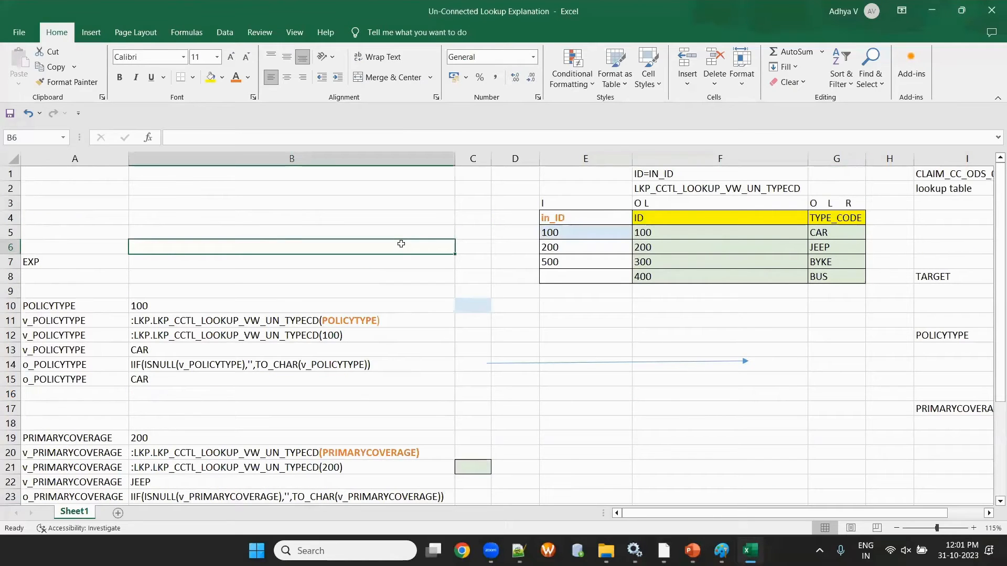
key(alt+Tab)
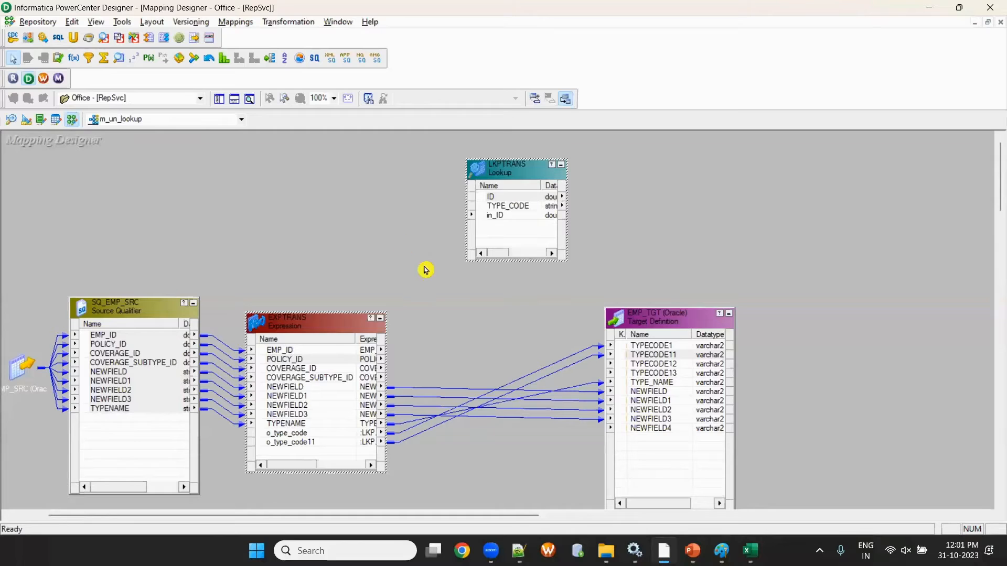
click(161, 120)
click(410, 268)
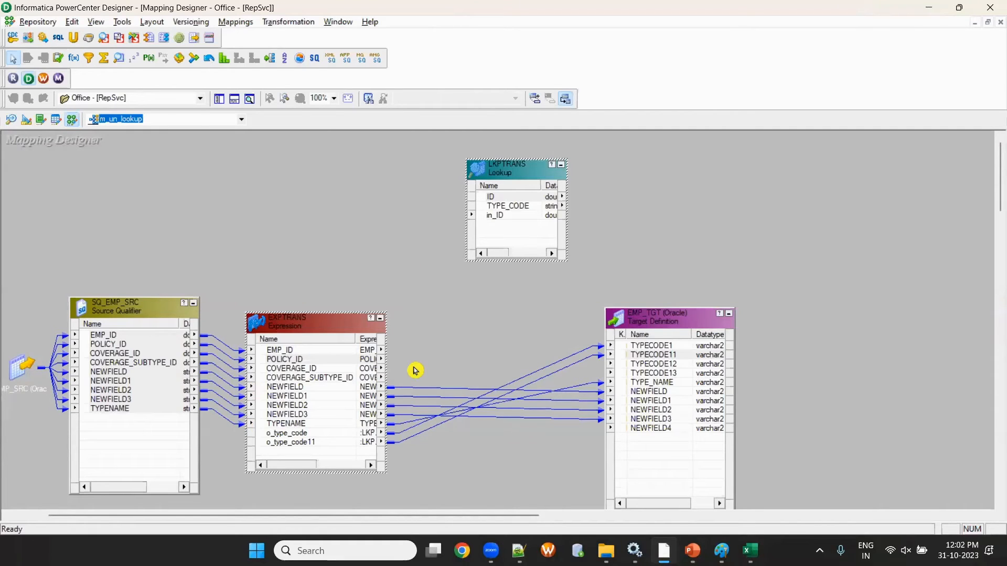
Step: Shift the EXPTRANS and LKPTRANS transformations up the canvas and review the port settings of LKPTRANS
drag(315, 322, 324, 298)
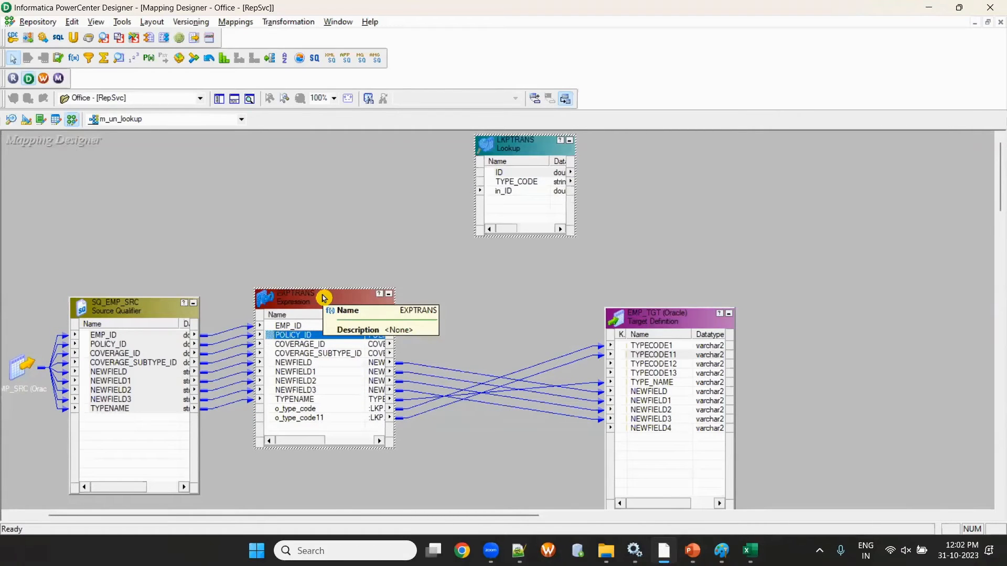
click(515, 191)
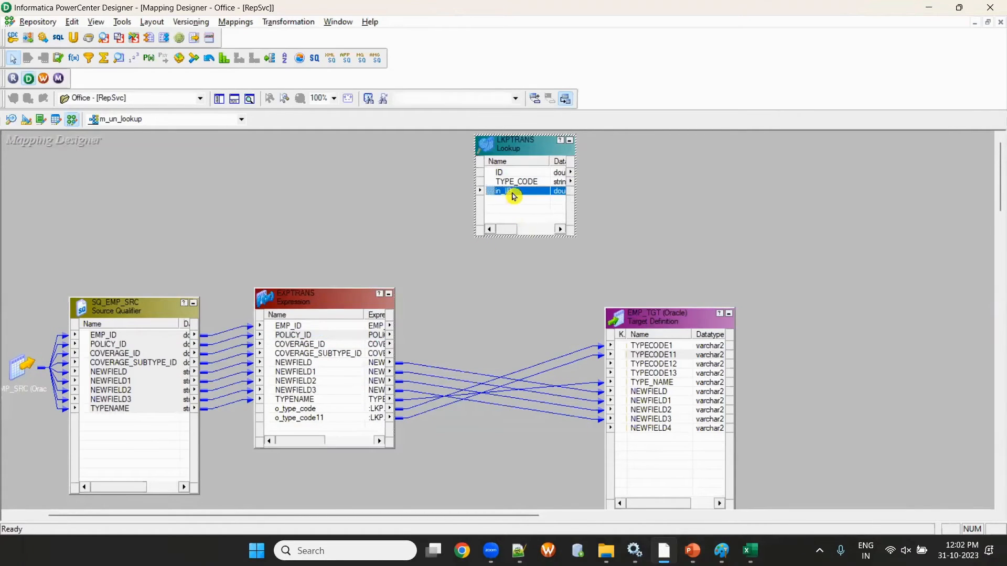
double_click(517, 182)
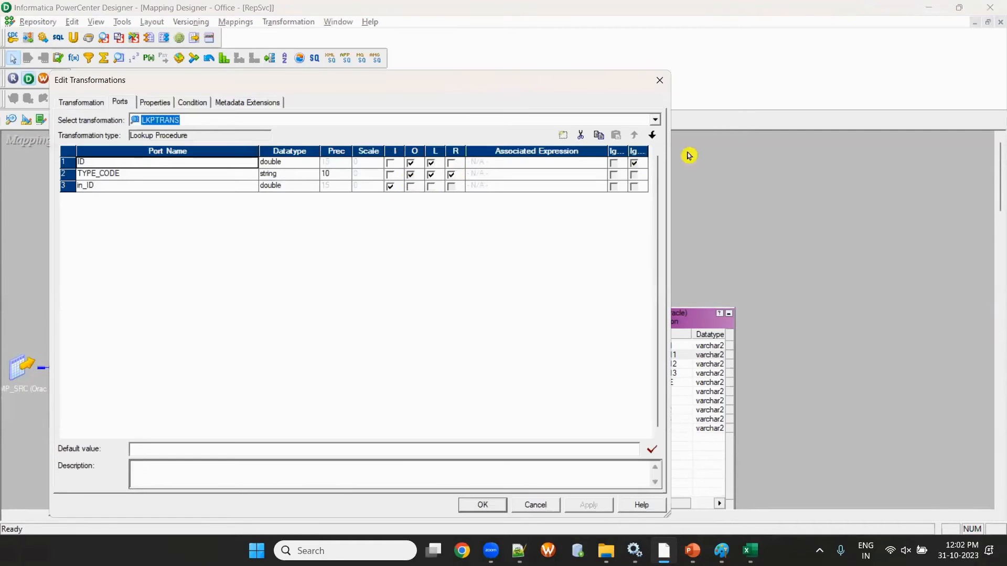
click(659, 80)
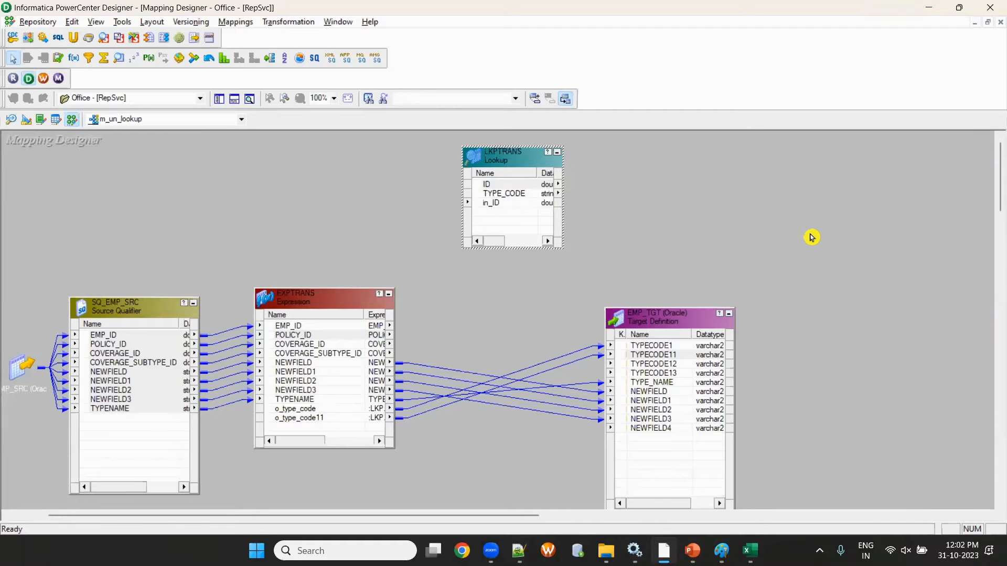
Step: Switch to File Explorer and look through the Un-Connected Lookup, Un-Connected Lookup Task and Dynamic Lookup session folders
click(605, 551)
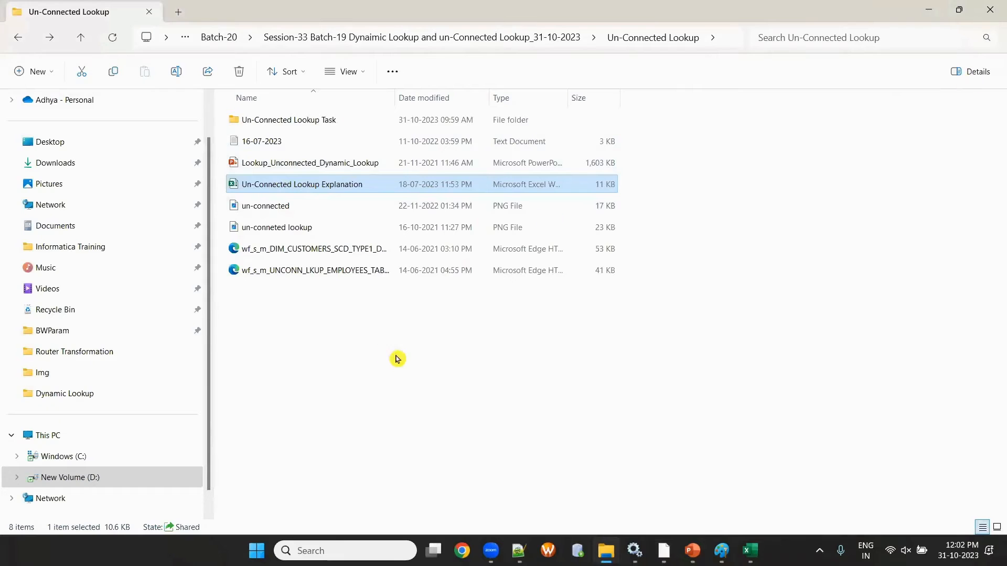
click(19, 38)
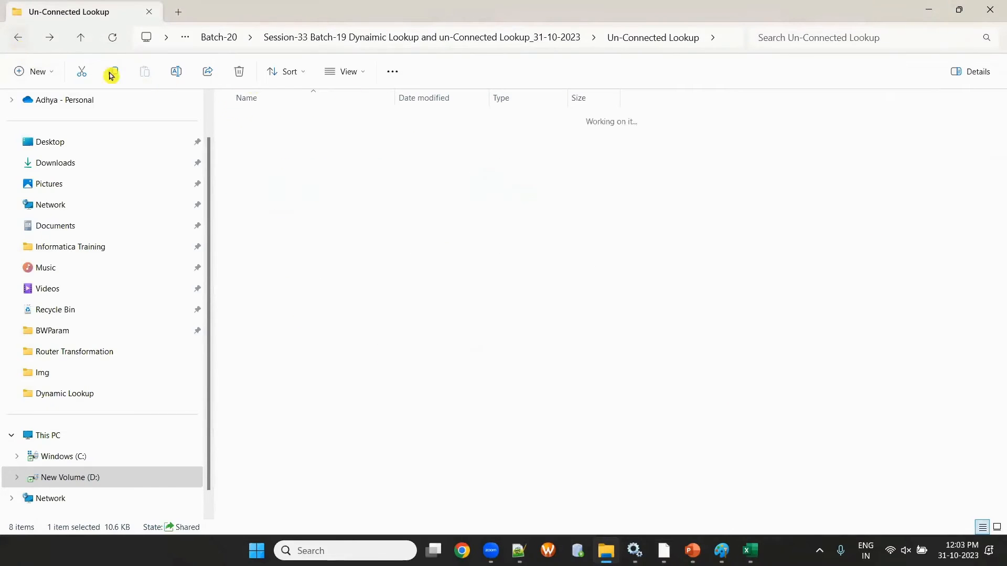
click(258, 163)
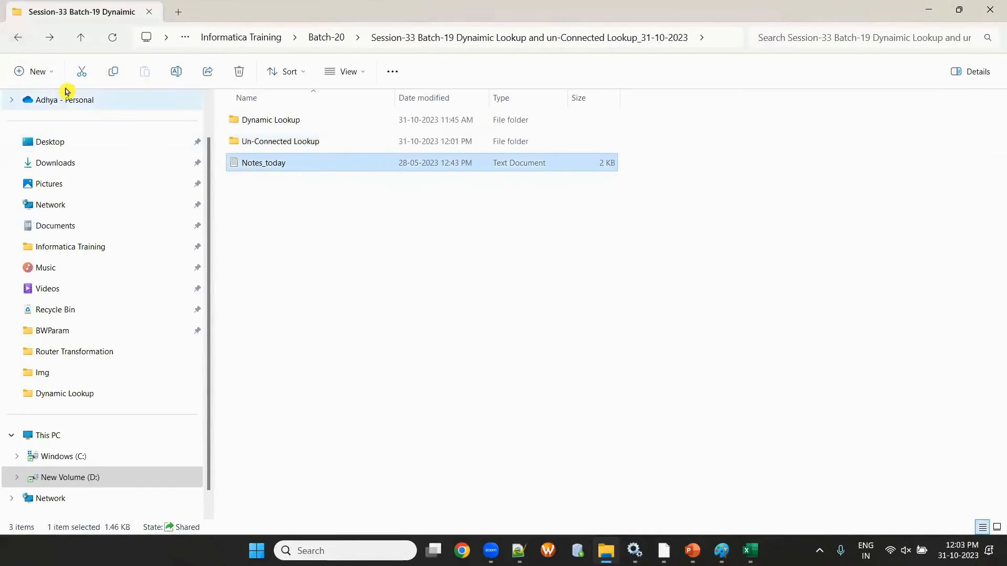
double_click(313, 147)
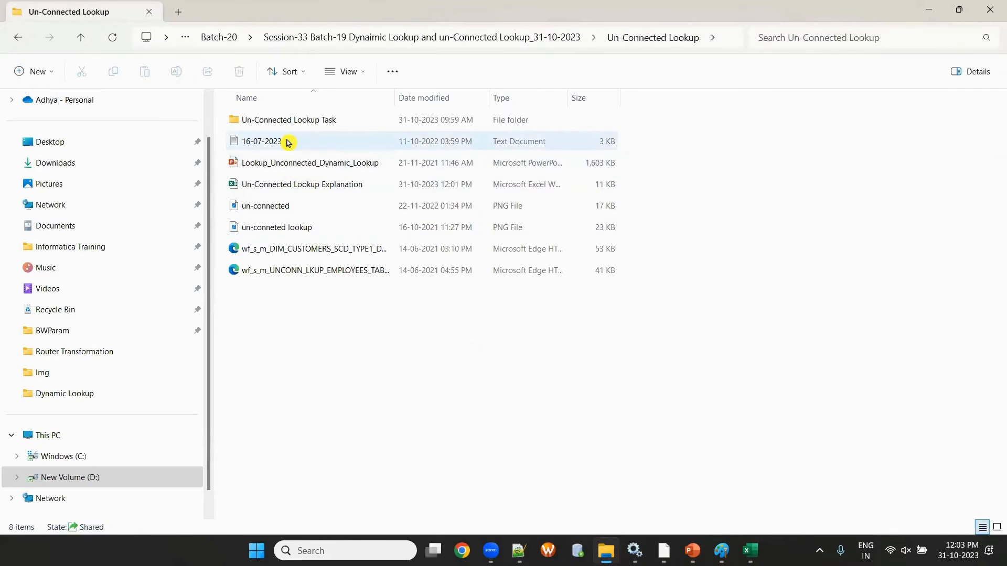
double_click(308, 123)
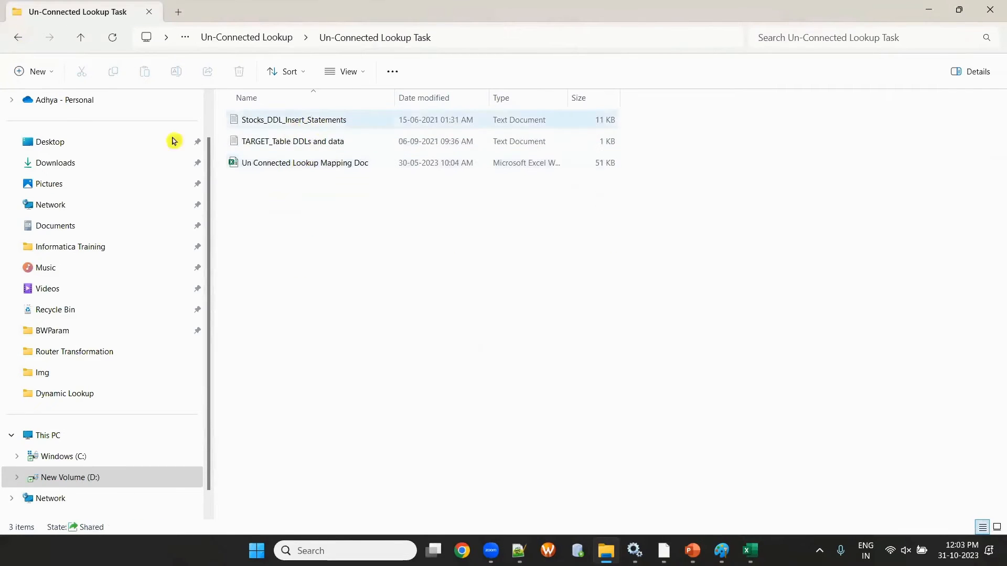
click(18, 41)
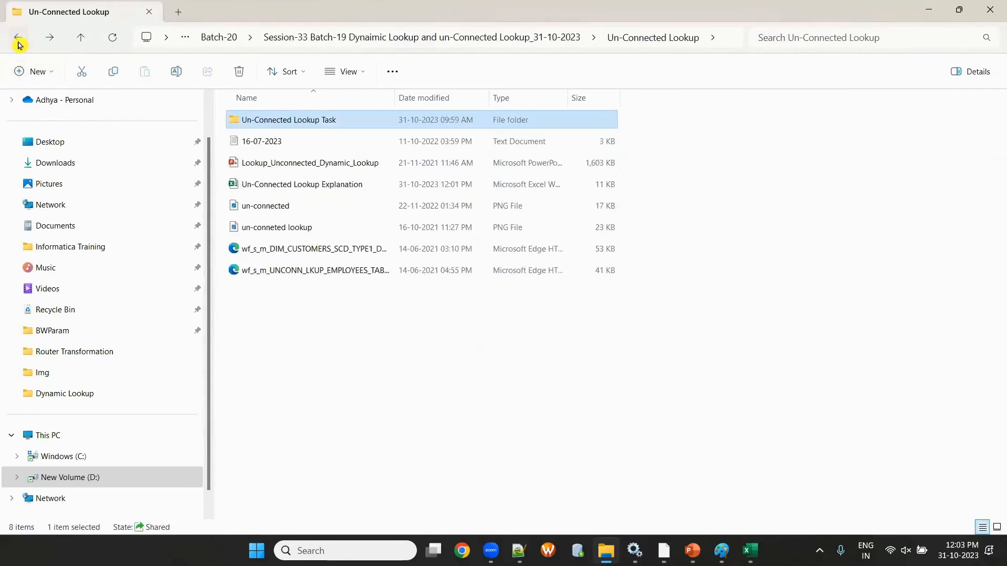
click(18, 41)
double_click(253, 122)
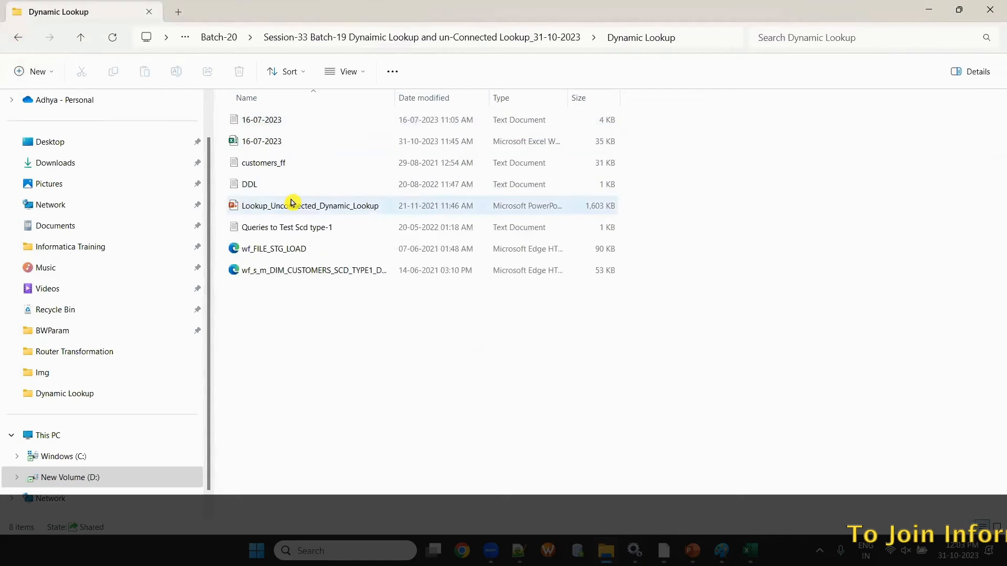
click(18, 40)
Step: Open the Notes_today text file from the session folder, maximize its window and enlarge the text around Today's Tasks
double_click(295, 166)
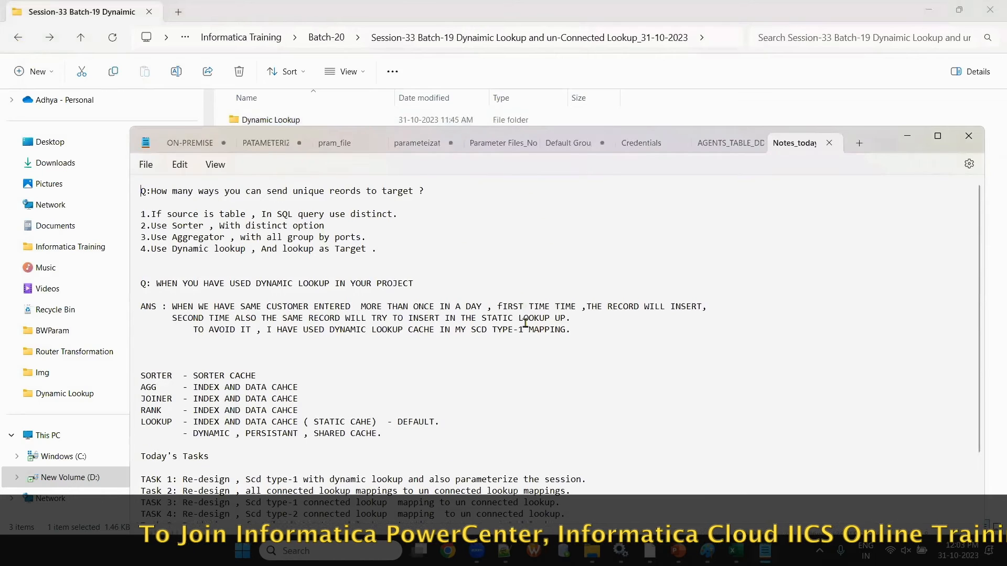
scroll(524, 320, down, 2)
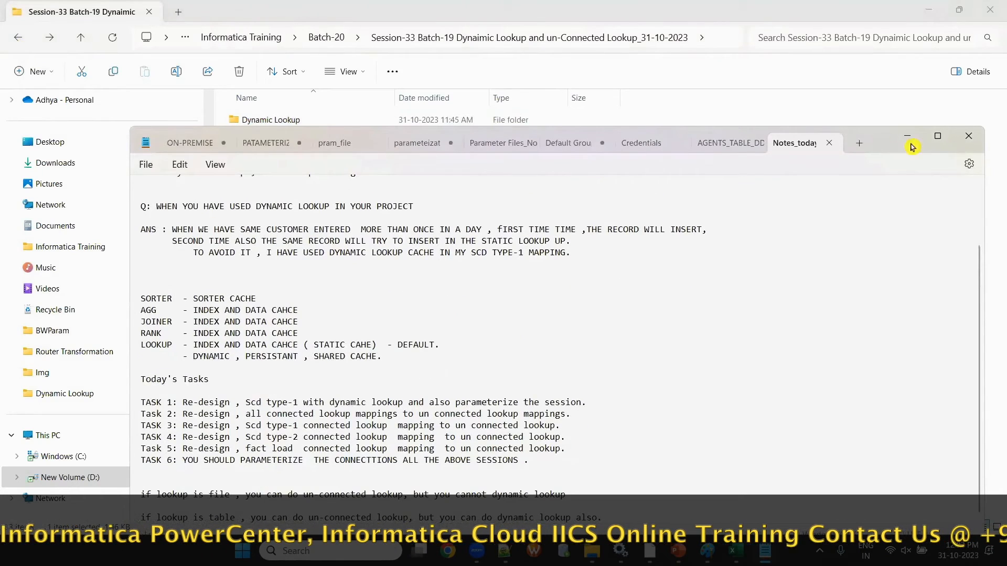
click(937, 135)
scroll(446, 399, down, 3)
ctrl+scroll(446, 400, up, 1)
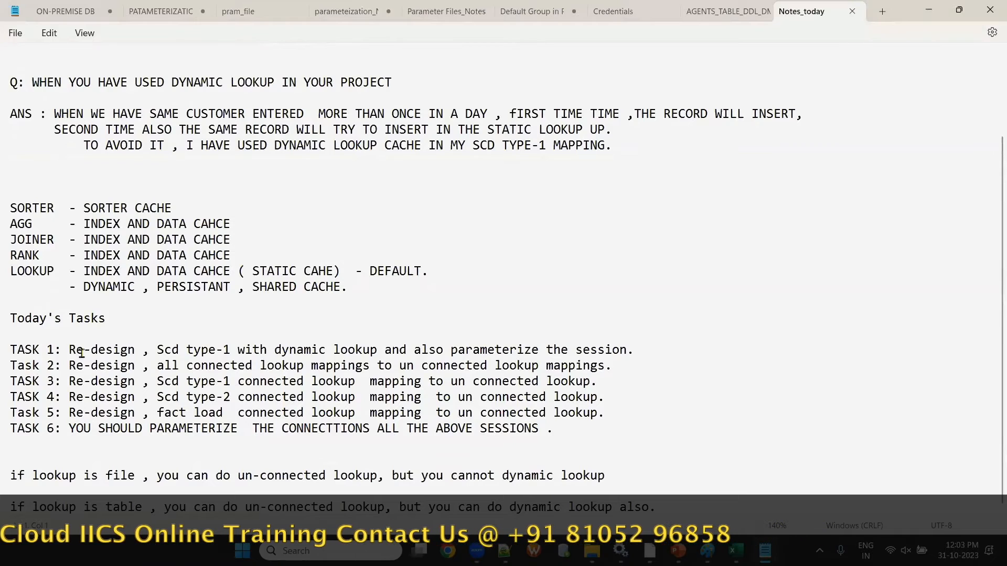
Step: Go through Tasks 1 to 5 in the notes by highlighting each line in turn, and check the system calendar
drag(68, 352, 629, 346)
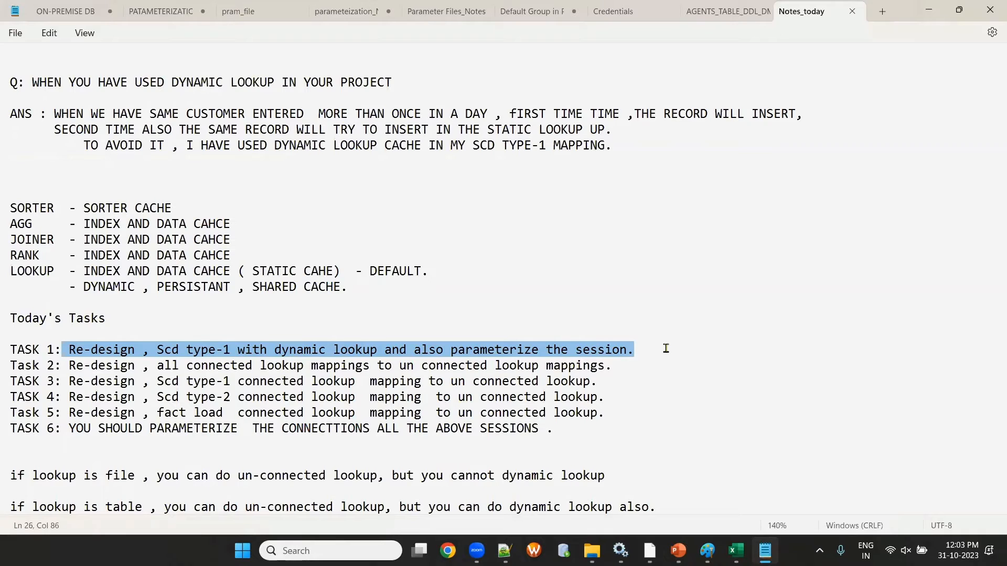
drag(11, 366, 617, 367)
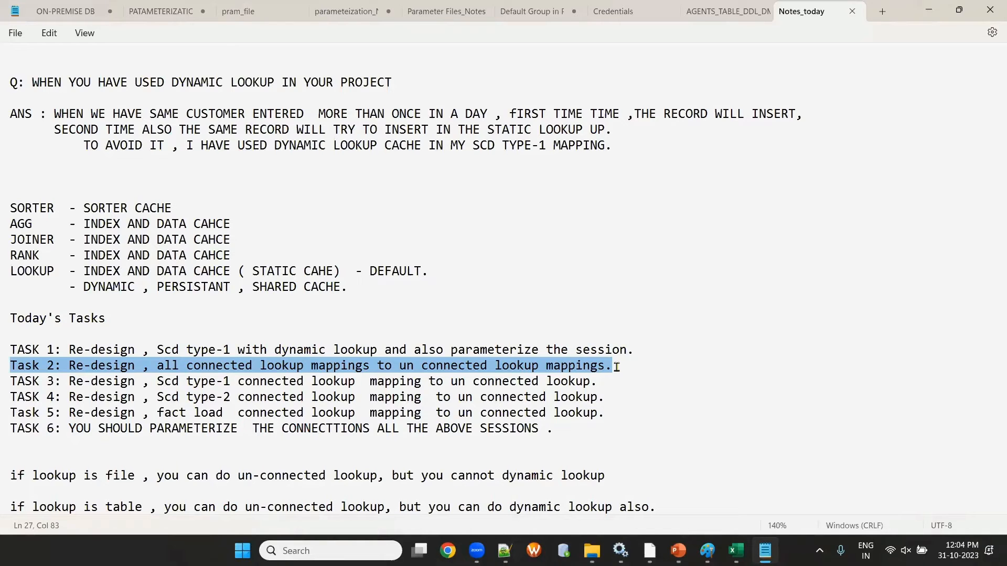
drag(10, 381, 606, 385)
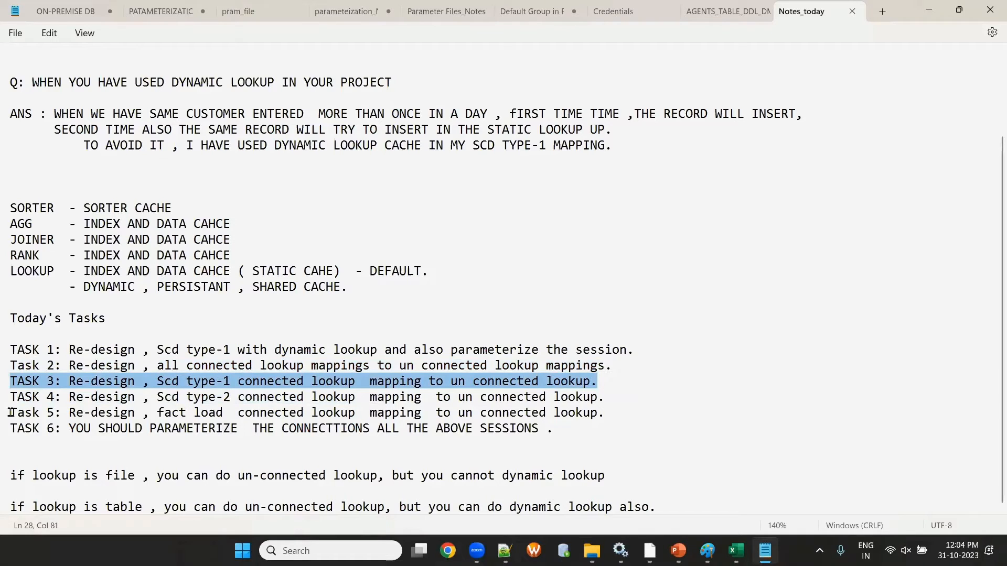
drag(11, 397, 617, 397)
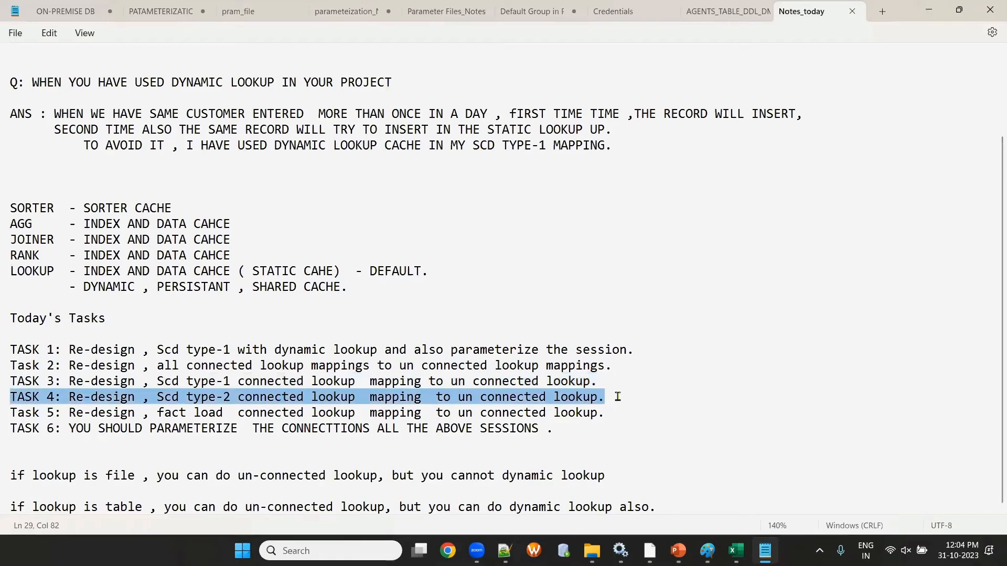
click(13, 414)
drag(18, 417, 606, 415)
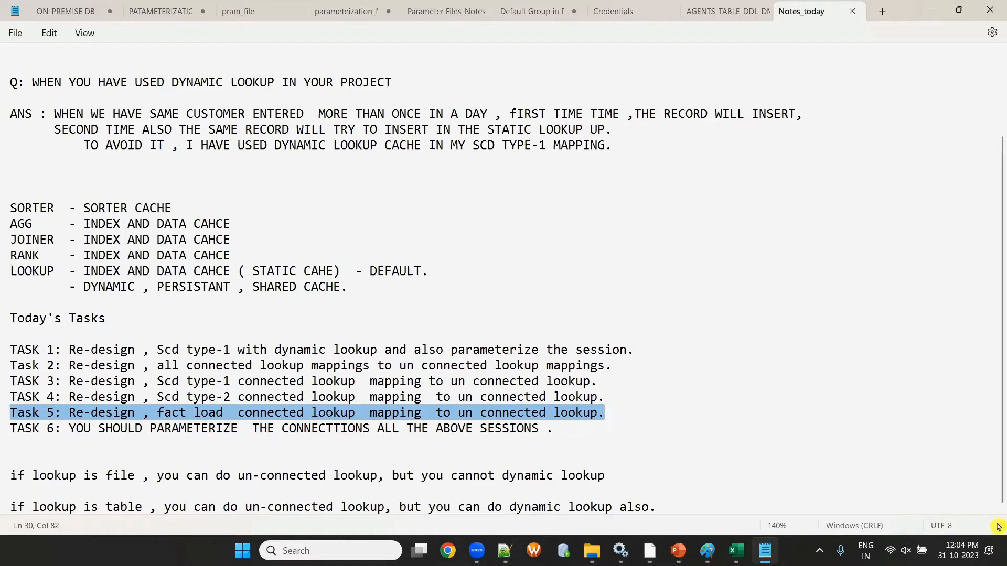
click(986, 551)
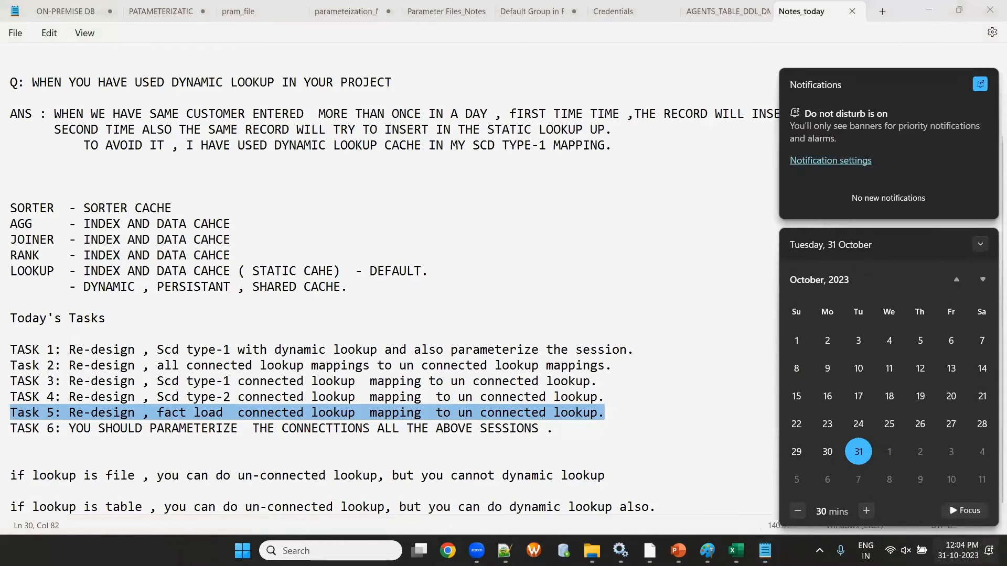
click(629, 351)
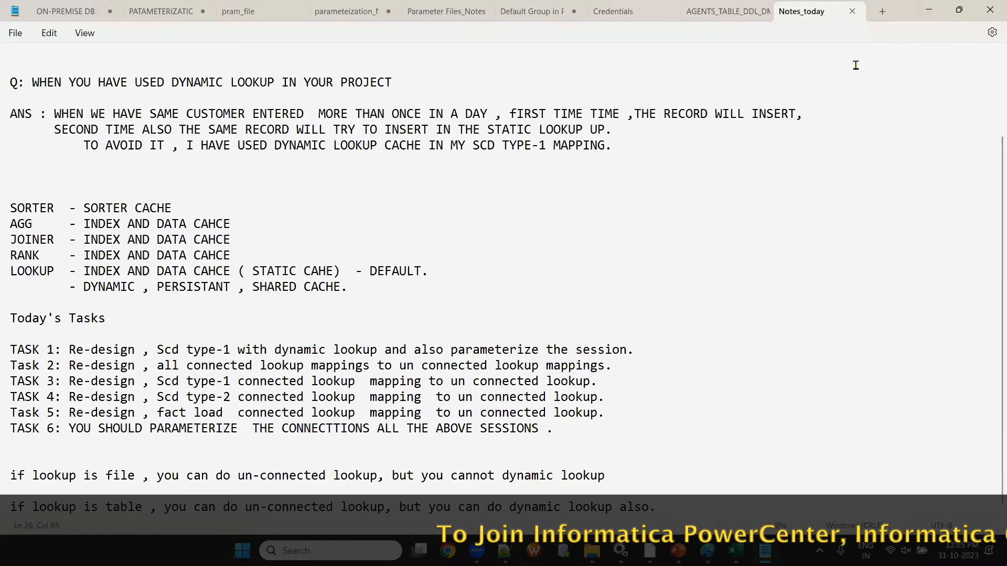
Step: Close the notes, reopen Notes_today from the session folder and highlight the whole Today's Tasks list
key(ctrl+w)
key(alt+Tab)
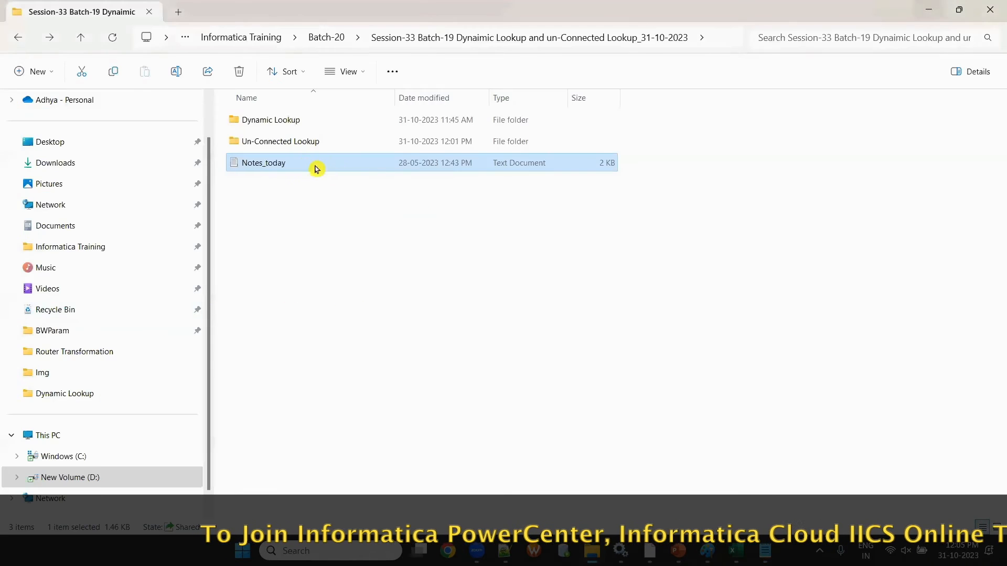
double_click(270, 166)
scroll(30, 323, down, 2)
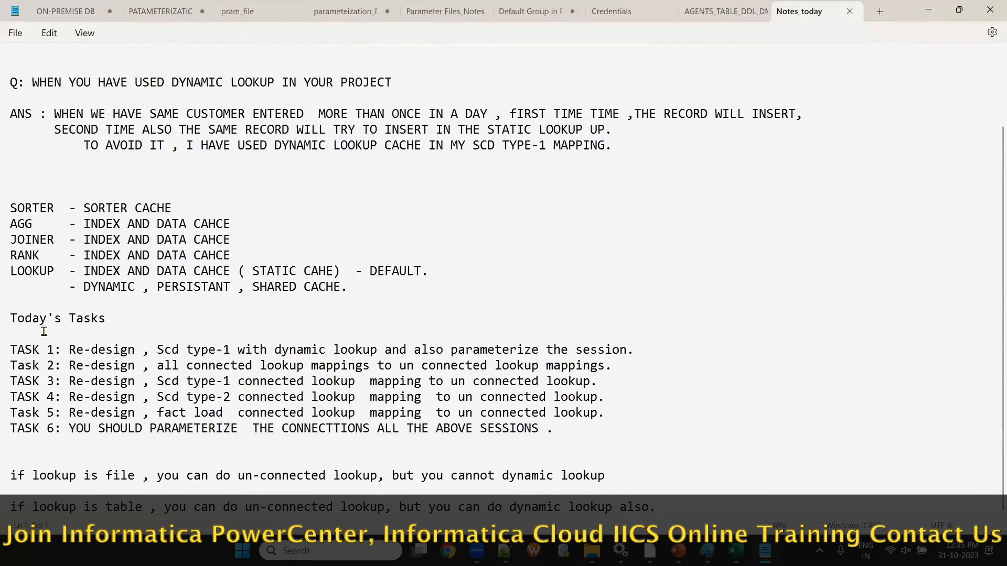
drag(31, 323, 589, 449)
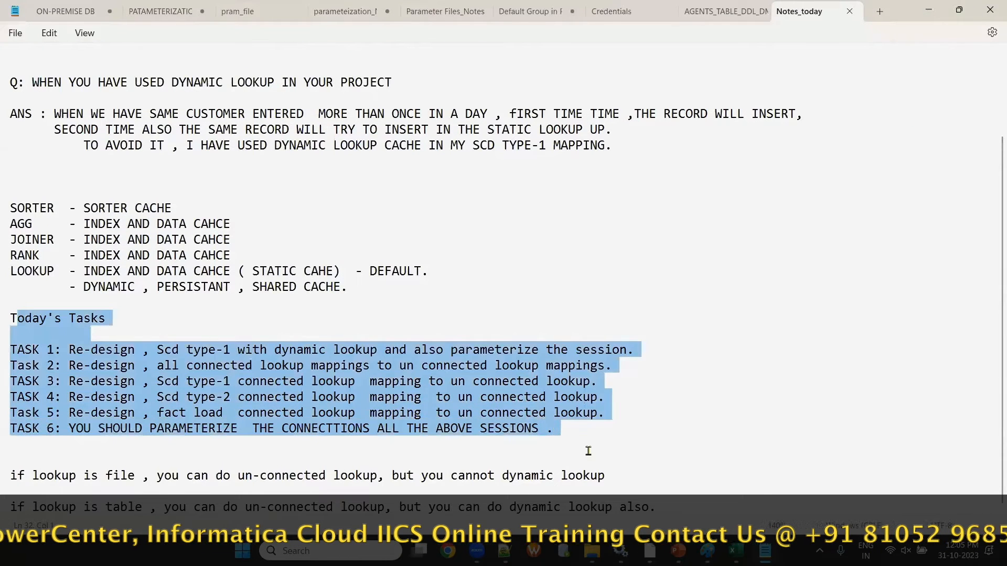
click(436, 396)
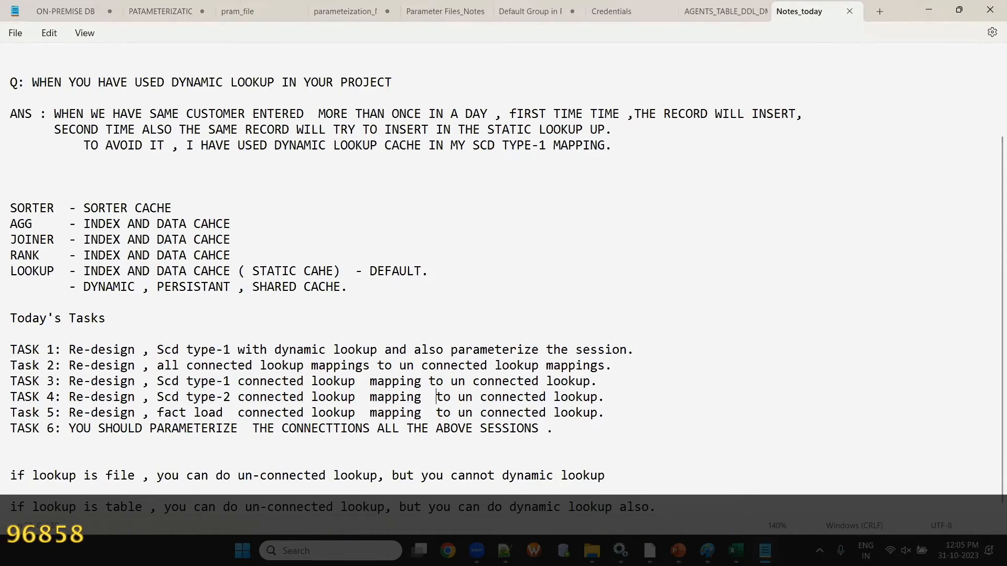
Step: Switch to Oracle SQL Developer and close its window
click(568, 554)
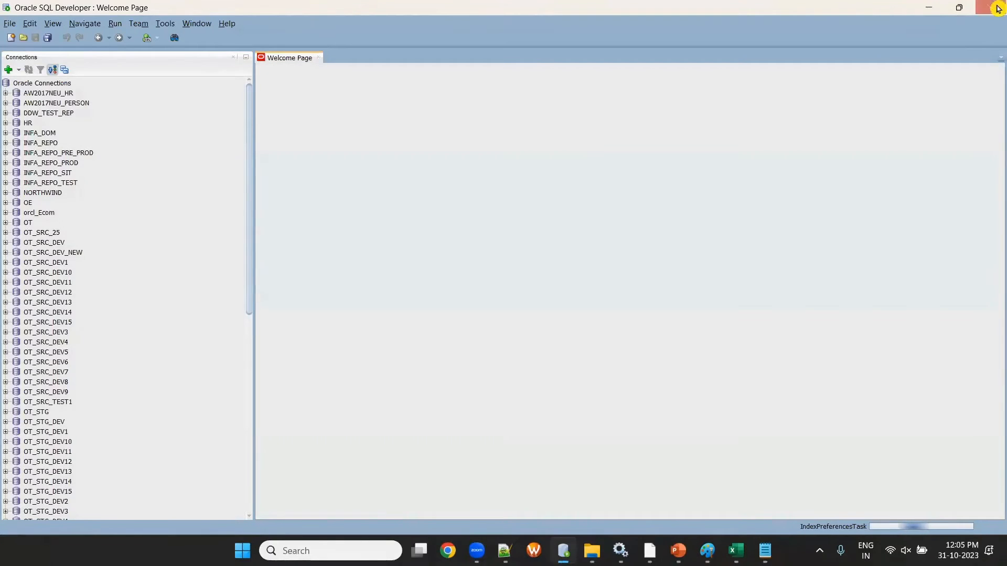
click(990, 7)
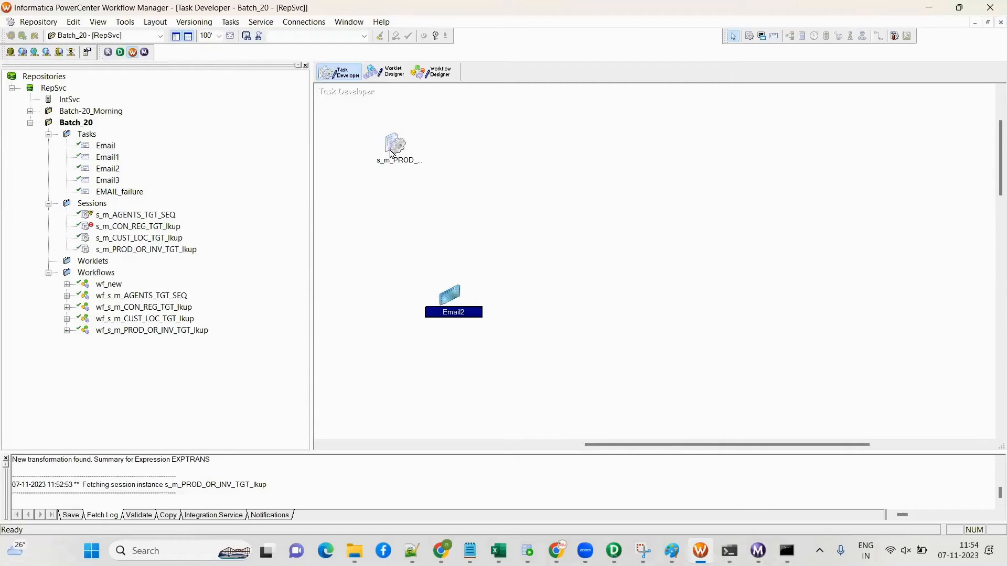
Step: Launch Paint and draw a black rectangle outline near the top of the blank canvas
key(super+r)
text(mspaint)
key(Return)
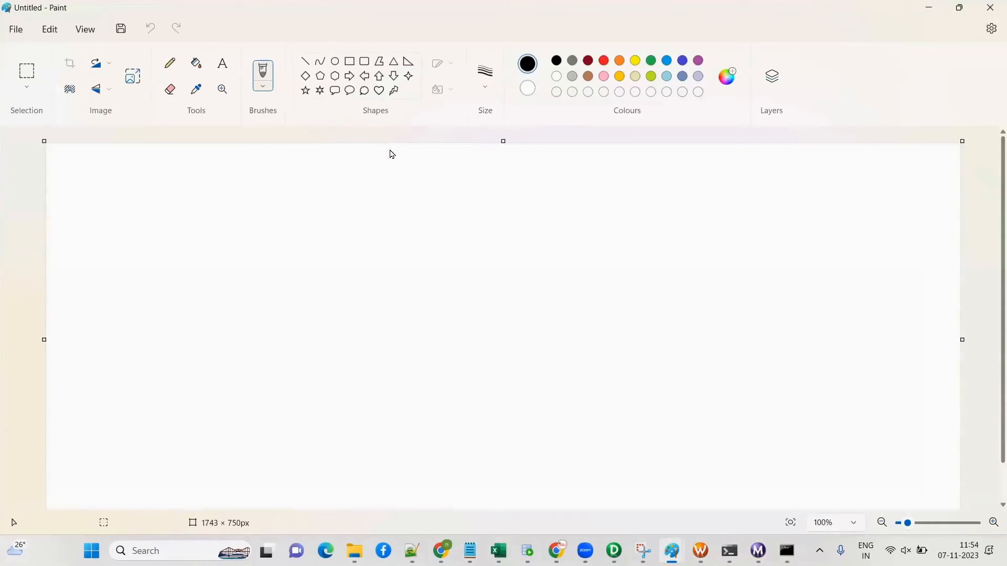
click(350, 61)
drag(311, 153, 479, 193)
Step: Label the top rectangle CONGINZANT in bold purple text at size 16
click(223, 63)
click(359, 178)
drag(337, 172, 422, 201)
click(433, 143)
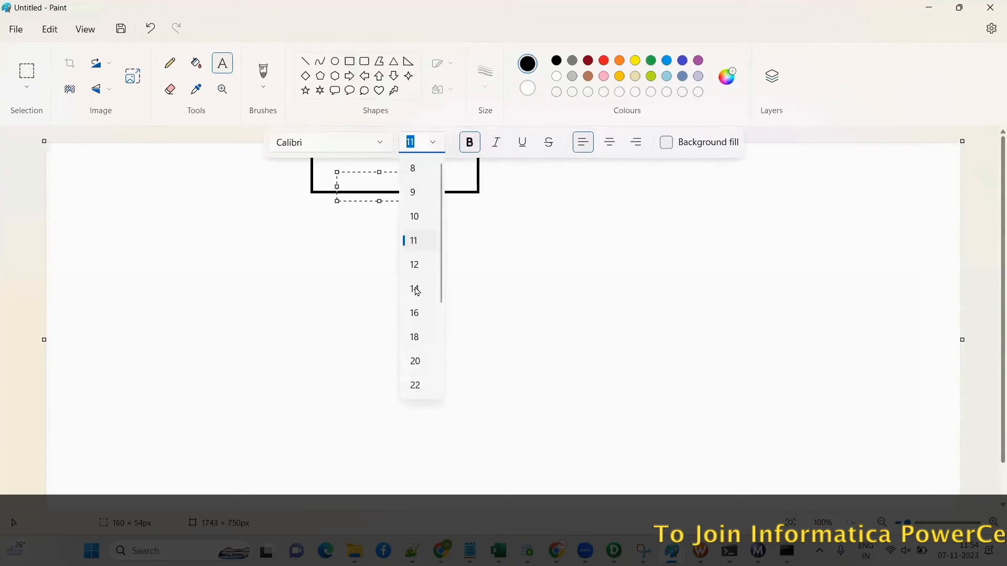
click(413, 313)
click(698, 61)
text(c)
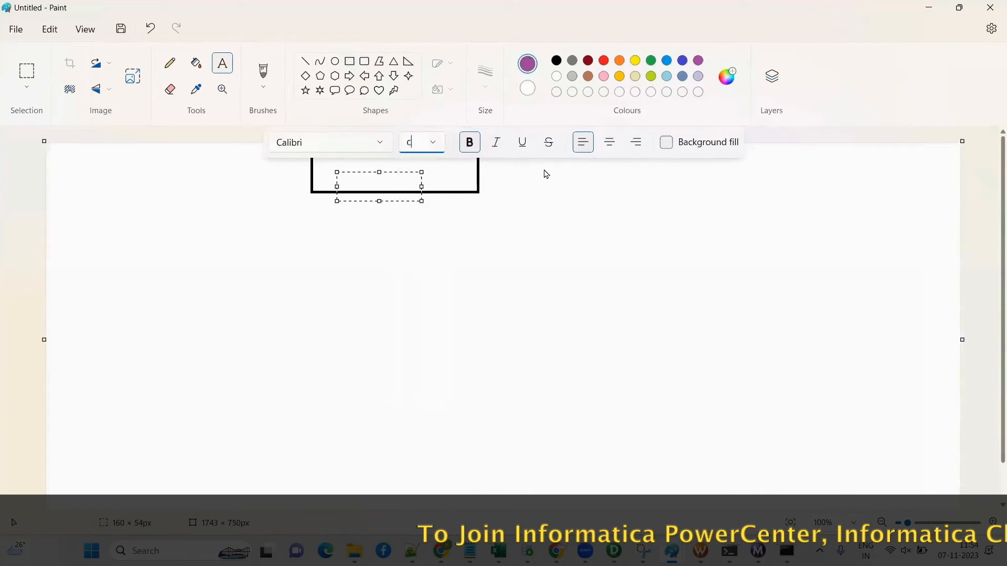
click(371, 188)
text(c)
key(BackSpace)
key(Caps_Lock)
text(CON)
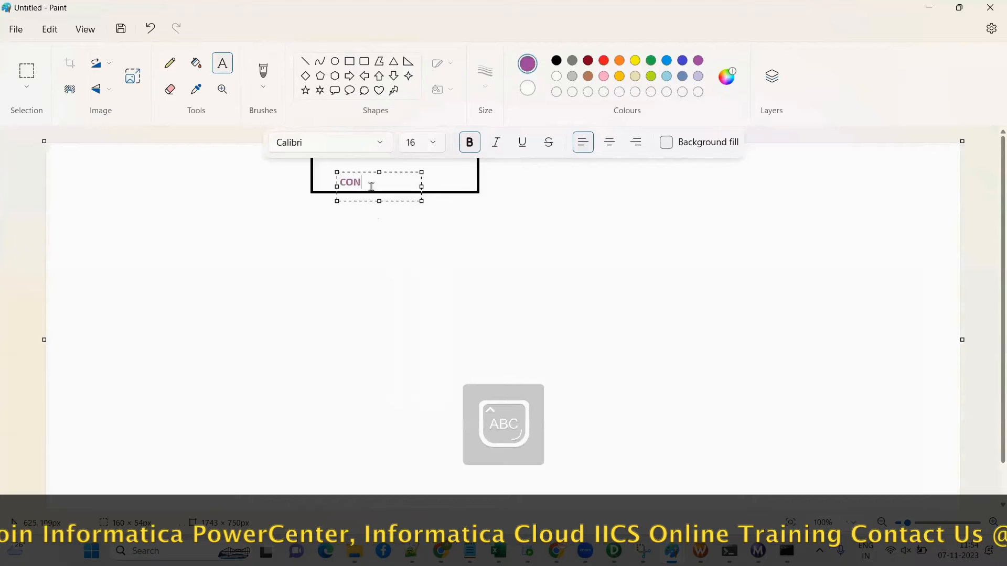
text(GINZANT)
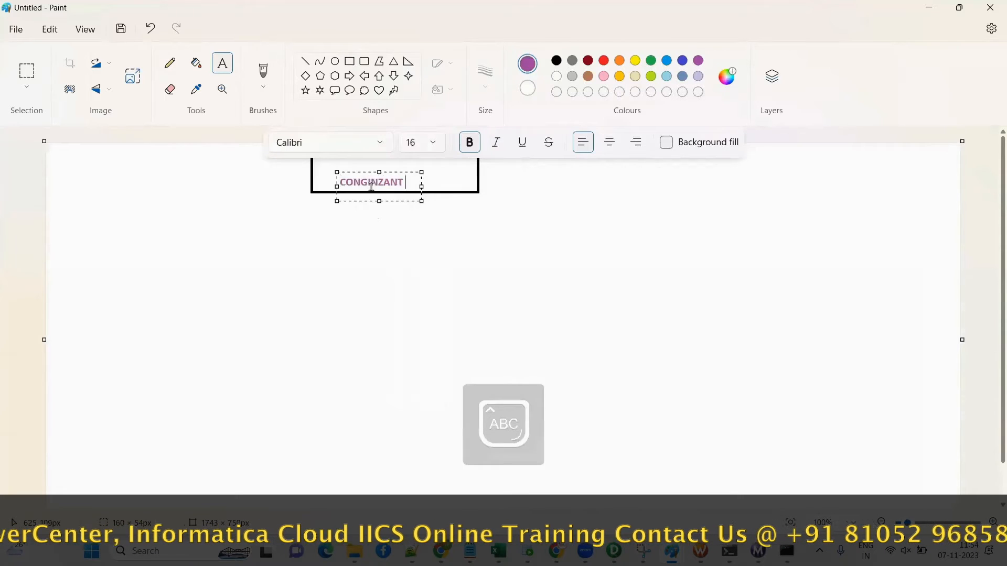
click(390, 293)
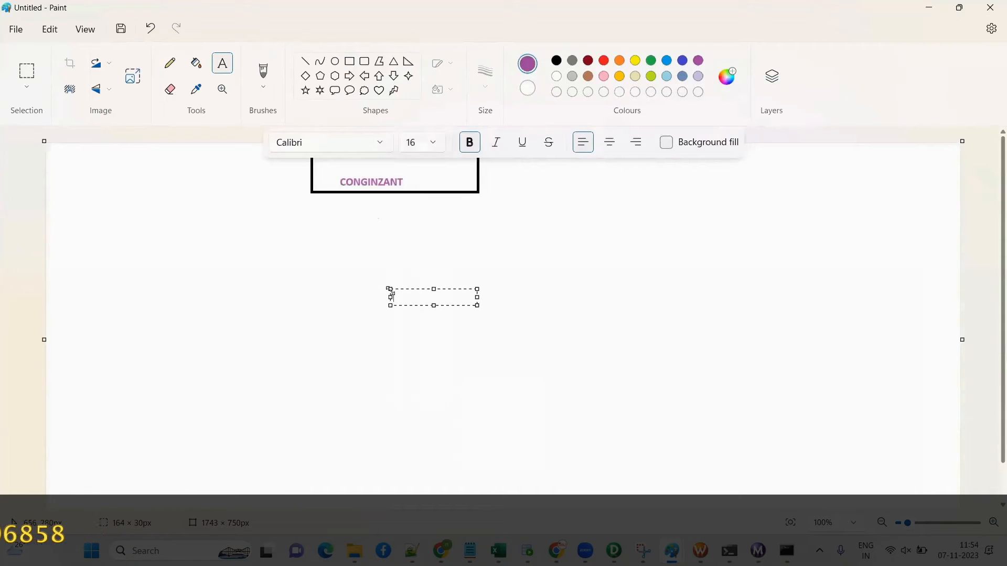
click(341, 236)
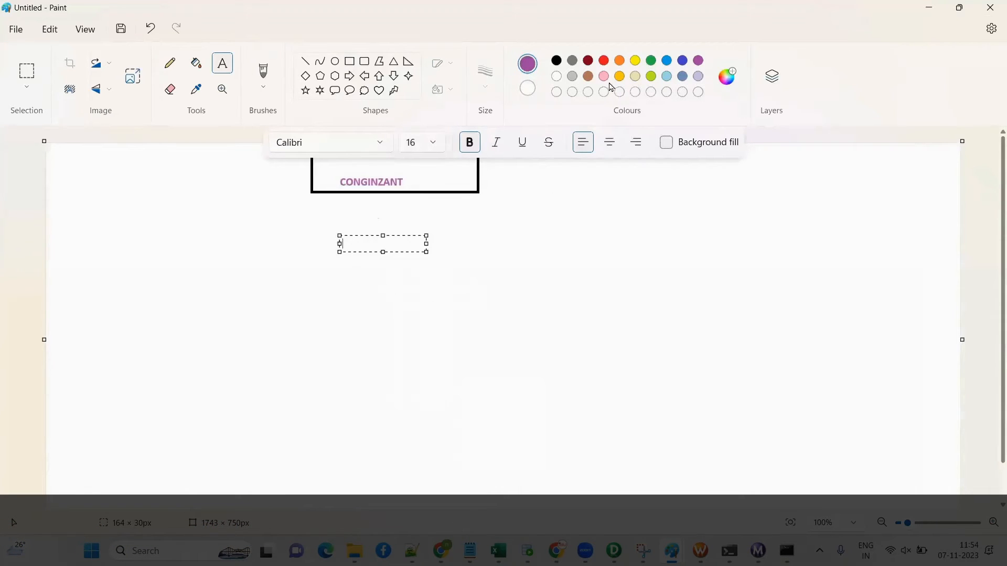
Step: Draw four black rectangle outlines in a row across the canvas below the CONGINZANT box
click(556, 60)
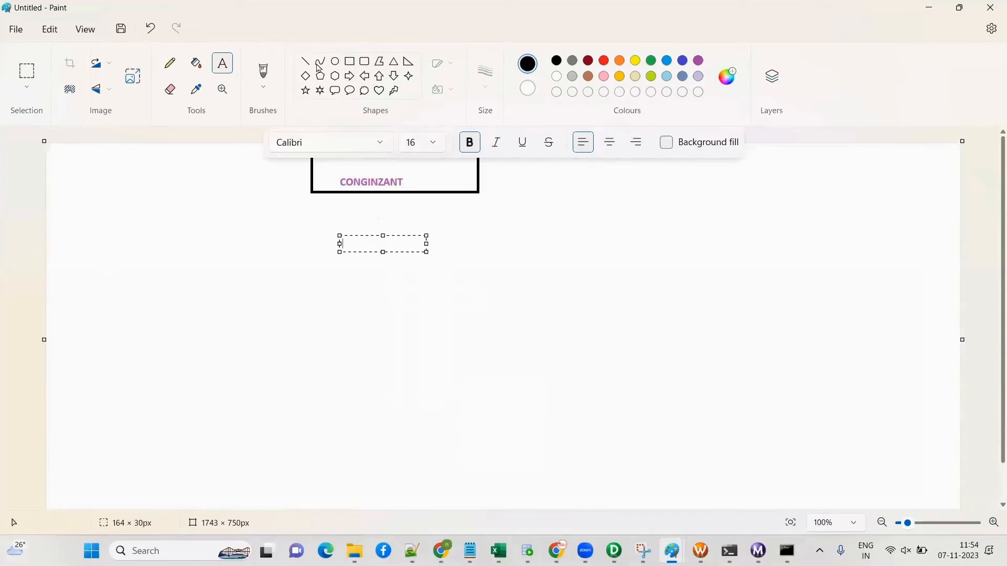
click(349, 63)
drag(67, 260, 205, 315)
mouse_move(254, 256)
mouse_down()
mouse_move(421, 324)
mouse_move(441, 303)
mouse_move(429, 313)
mouse_up()
mouse_move(486, 252)
mouse_down()
mouse_move(515, 289)
mouse_move(633, 302)
mouse_up()
drag(704, 250, 873, 300)
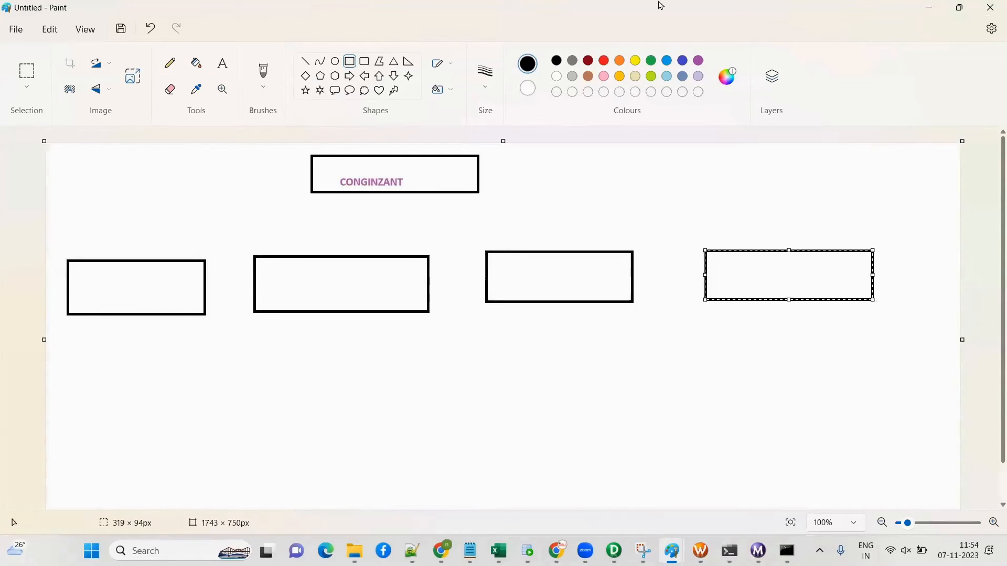
Step: Place a text box with indigo text colour inside the first rectangle of the row
click(682, 61)
click(223, 63)
drag(75, 279, 199, 311)
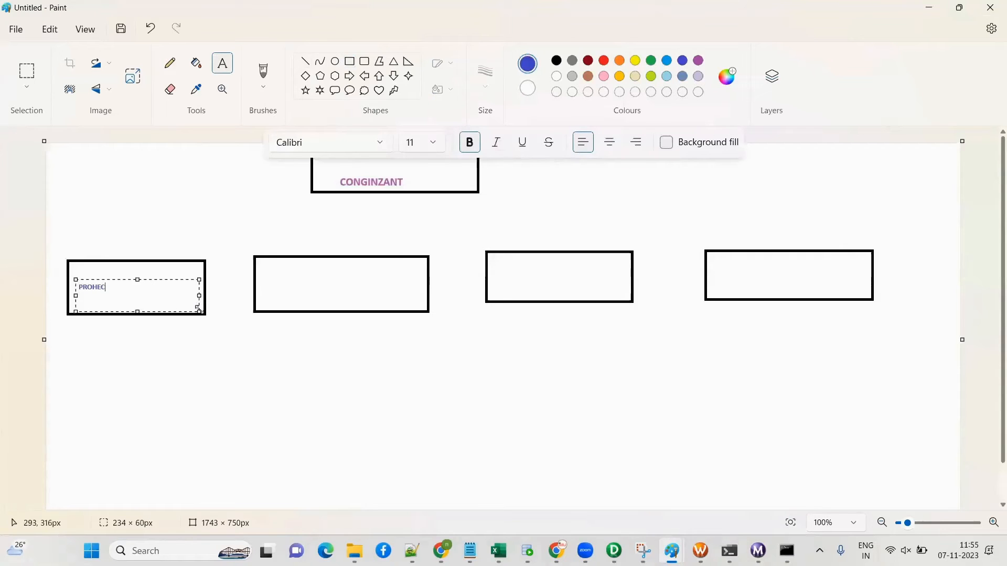
text(PROHEC)
key(BackSpace)
key(BackSpace)
key(BackSpace)
key(BackSpace)
key(BackSpace)
key(BackSpace)
Step: Set the text size to 16 and label the first rectangle PROJECT1
click(433, 143)
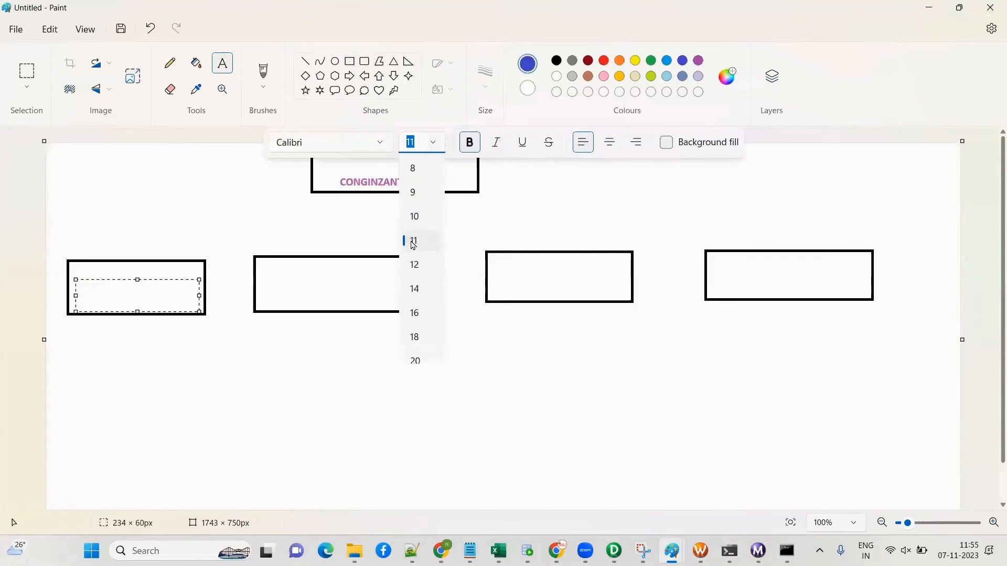
click(414, 323)
text(PROJECT1)
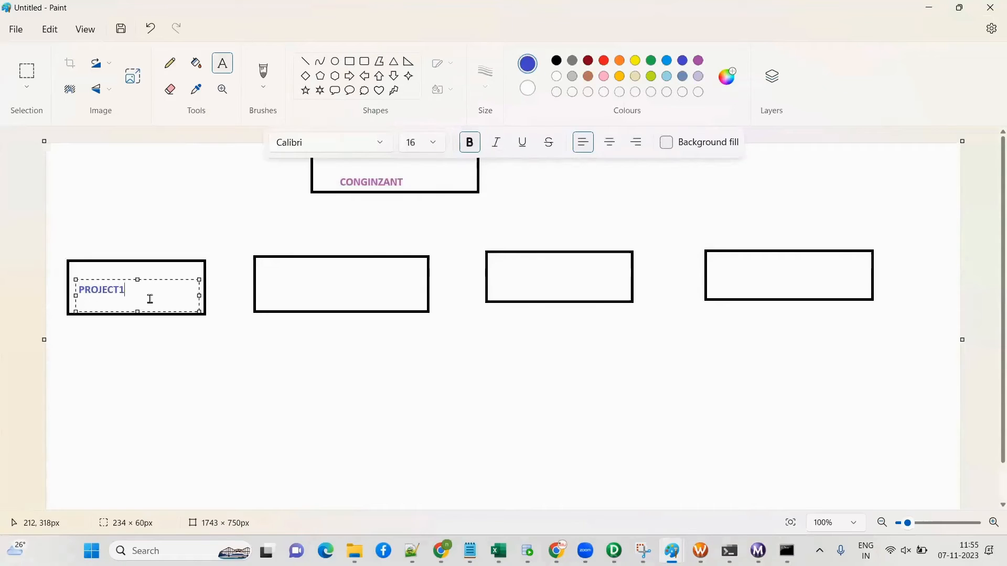
Step: Copy the PROJECT1 label into the second rectangle and change it to PROJECT2
drag(150, 299, 65, 291)
key(ctrl+c)
drag(265, 272, 374, 302)
key(ctrl+v)
key(BackSpace)
text(2)
Step: Paste the copied label into the third and fourth rectangles, renaming them PROJECT3 and PROJECT4
drag(503, 263, 608, 301)
key(ctrl+v)
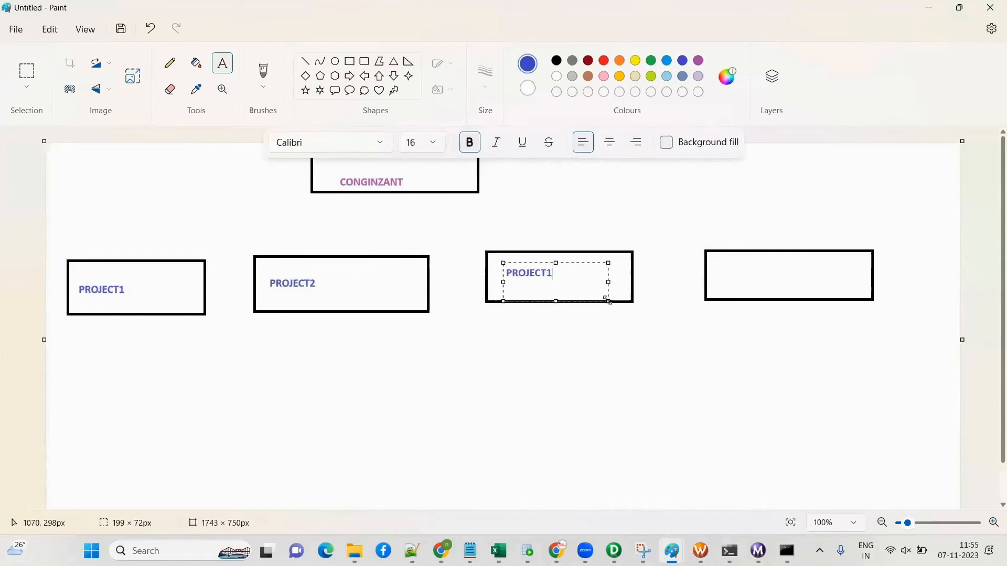
text(3)
drag(706, 267, 792, 286)
key(ctrl+v)
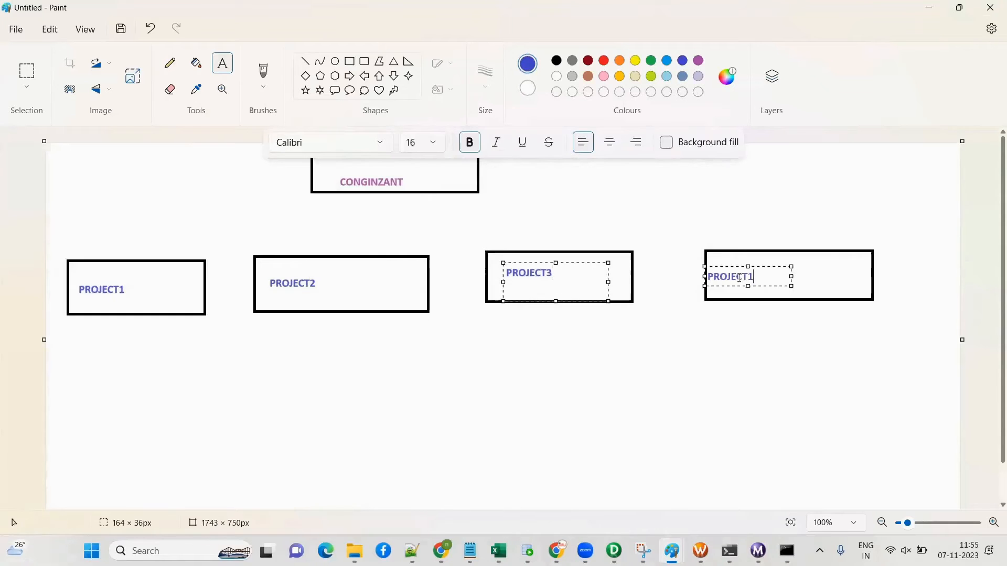
Step: Add the orange text ICICI DW beside the PROJECT3 label inside its rectangle
drag(567, 265, 655, 287)
click(620, 61)
drag(604, 265, 561, 271)
text(ICICI DW)
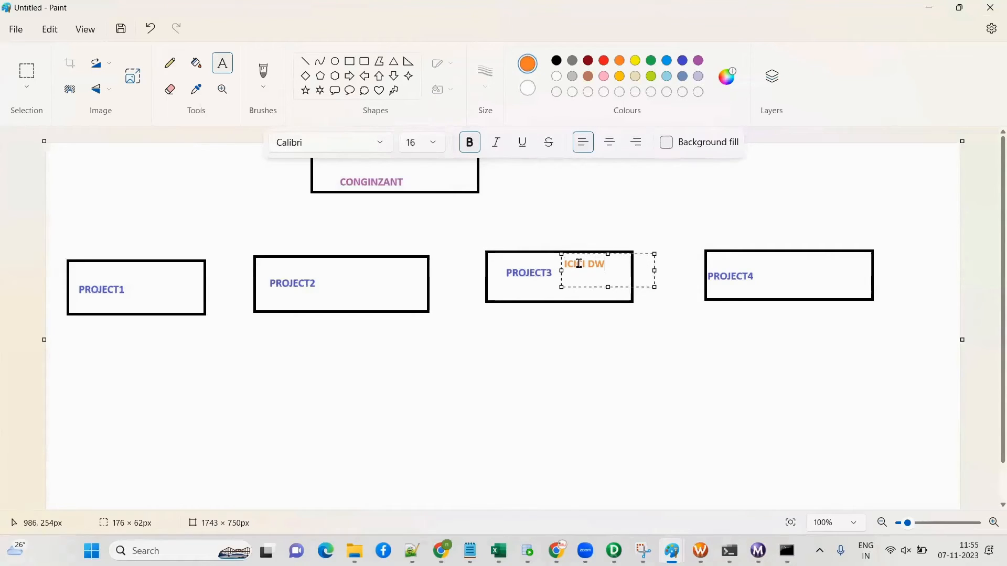
click(648, 349)
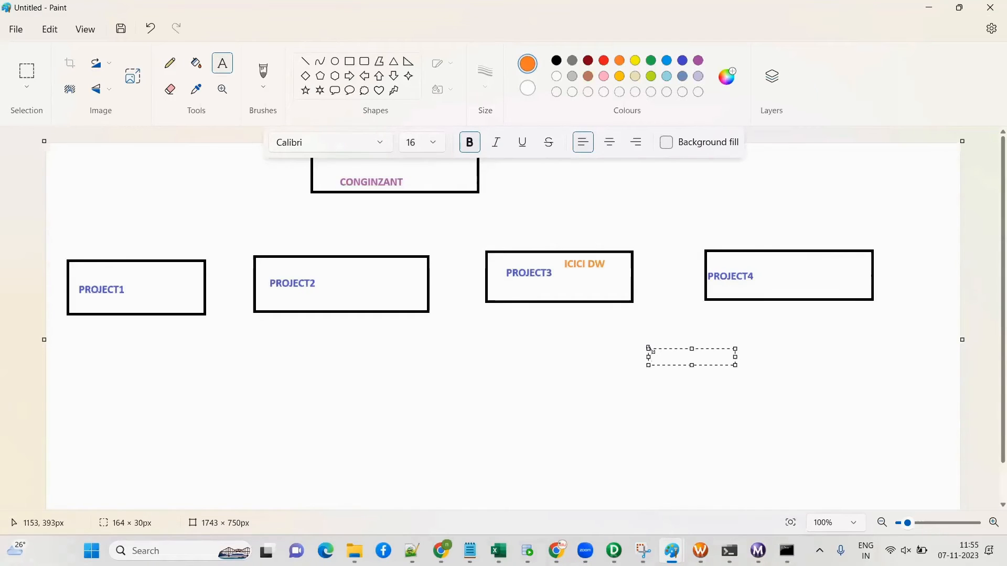
click(506, 375)
click(446, 372)
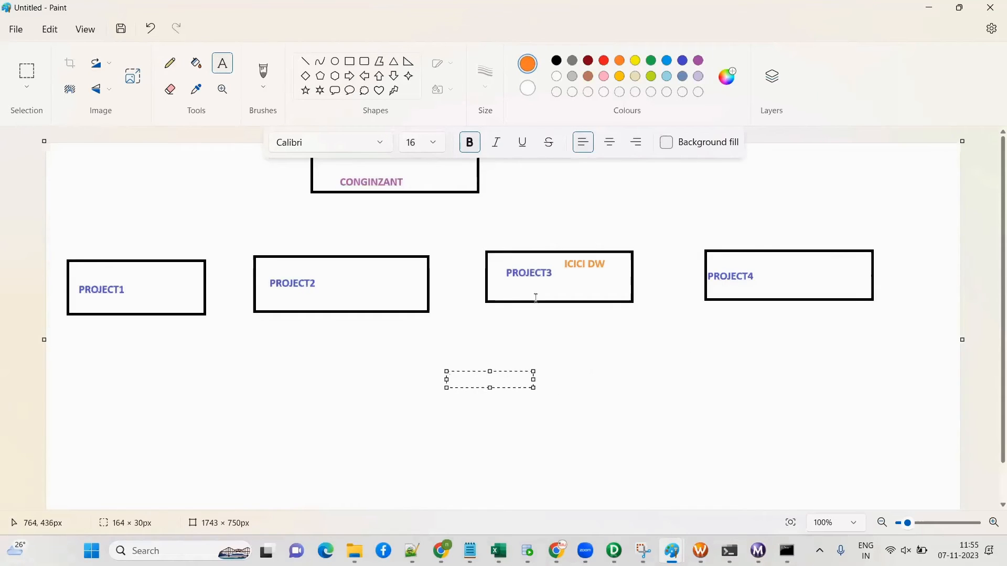
Step: Draw an orange rectangle about 234 × 110 px below PROJECT3 and label it SRC_CITY_07-11-2023.CSV in purple at size 14
click(351, 63)
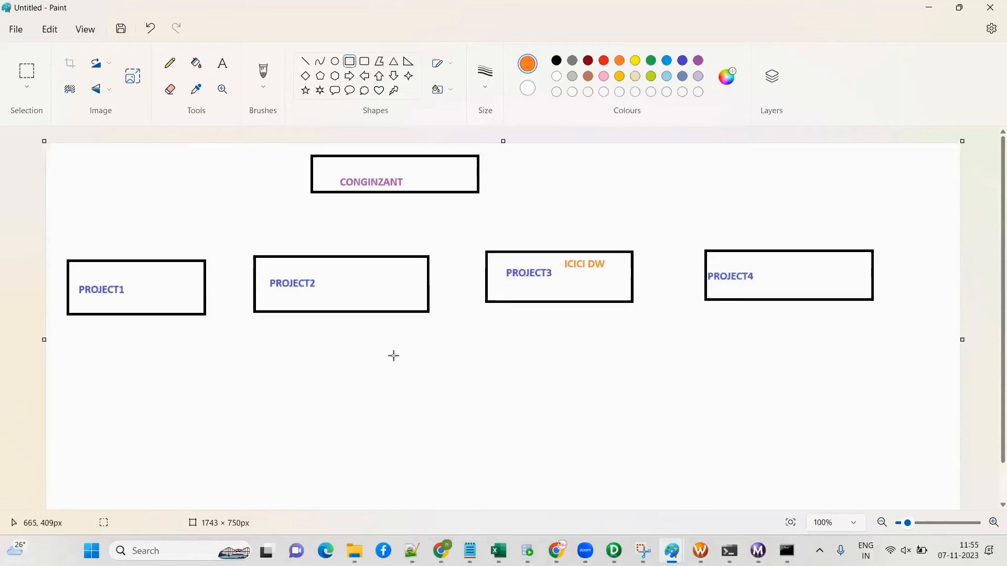
drag(417, 346, 541, 404)
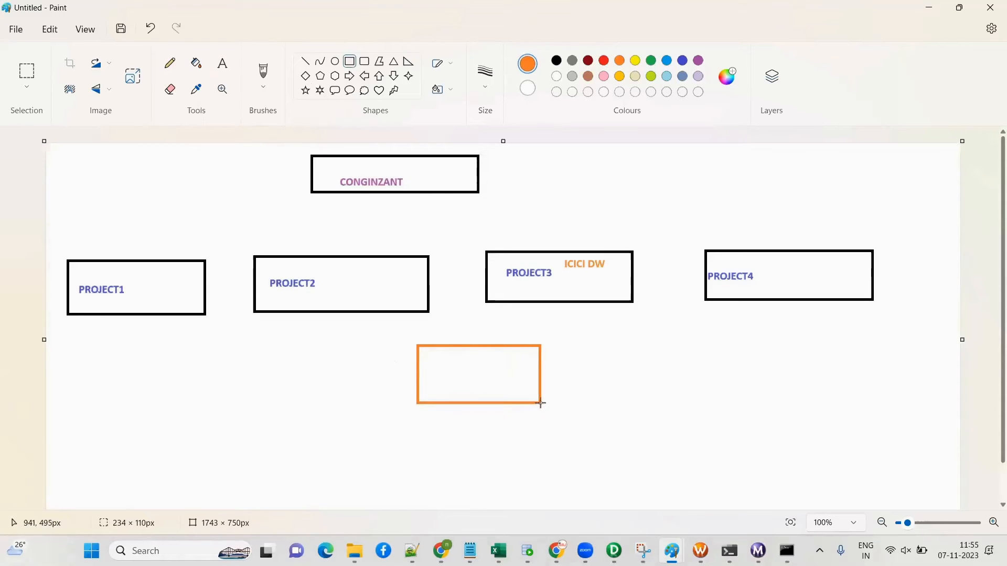
click(223, 63)
drag(430, 376, 543, 405)
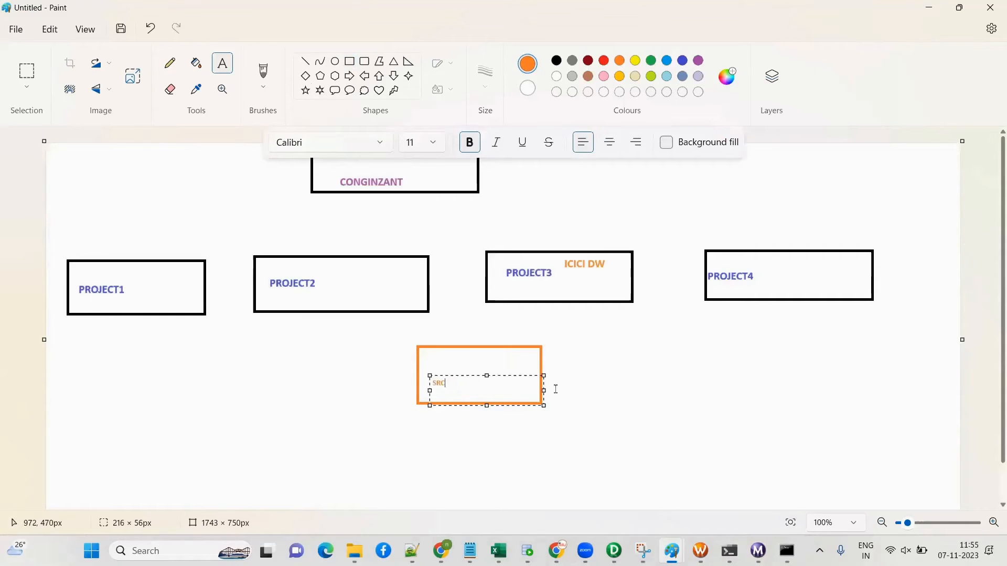
click(701, 61)
click(433, 143)
click(414, 288)
click(456, 387)
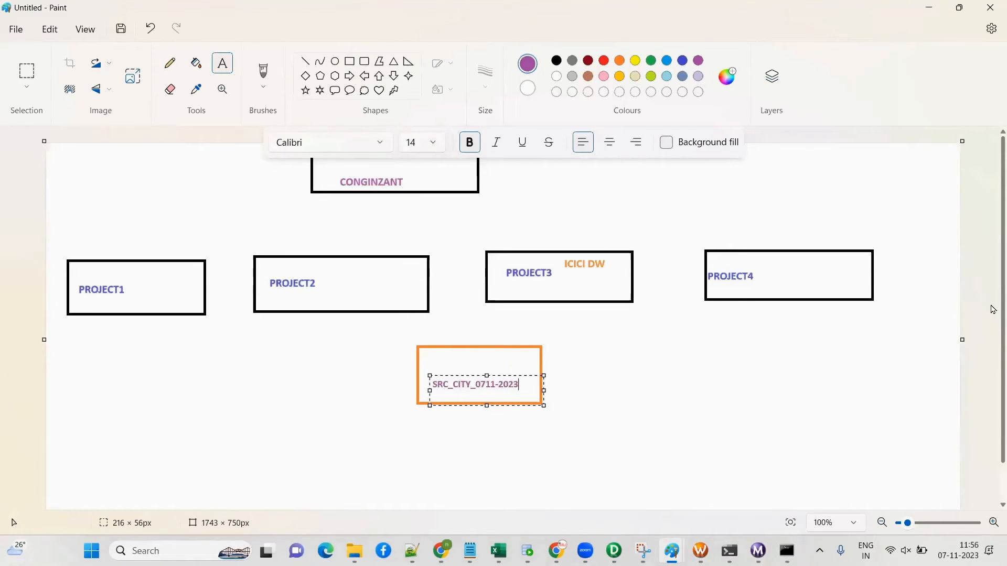
text(-)
Step: Add the time 7PM in indigo above the SRC_CITY file name in the orange rectangle
drag(450, 358, 524, 373)
text(7)
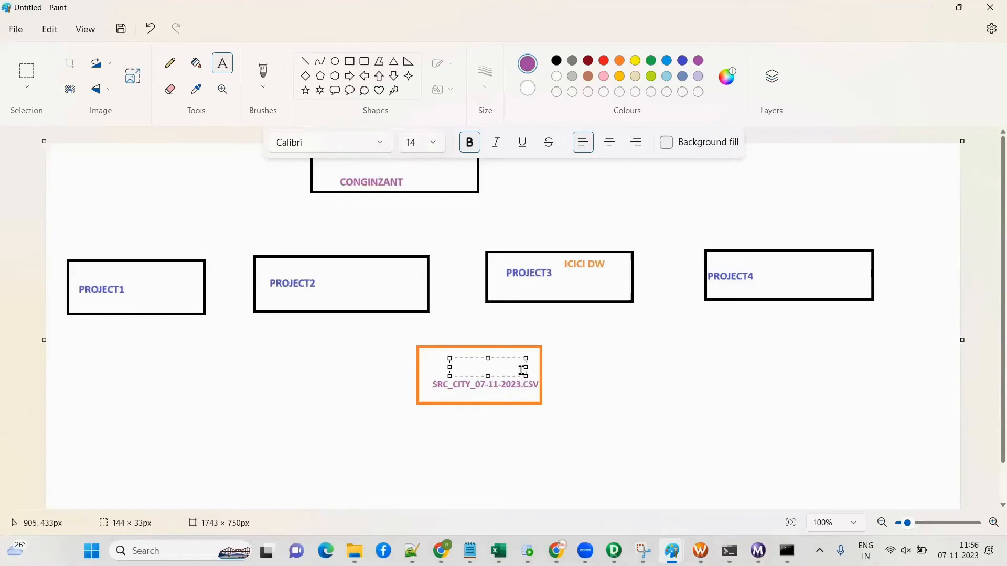
click(683, 61)
click(586, 349)
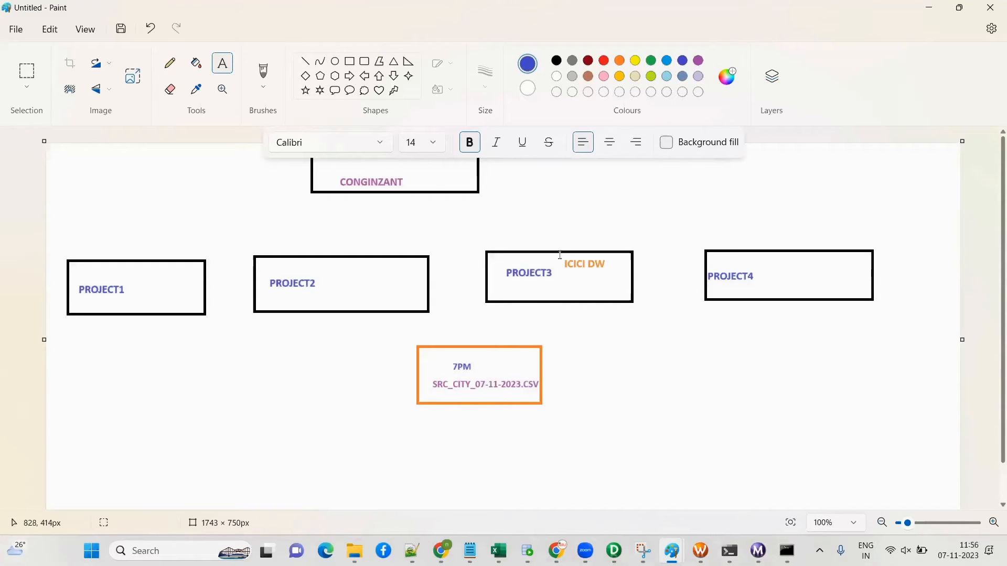
Step: Draw two indigo lines branching down from the PROJECT3 box and a second orange rectangle beneath the free line end
click(305, 61)
mouse_move(506, 349)
mouse_down()
mouse_move(539, 301)
mouse_move(650, 341)
mouse_move(630, 336)
mouse_up()
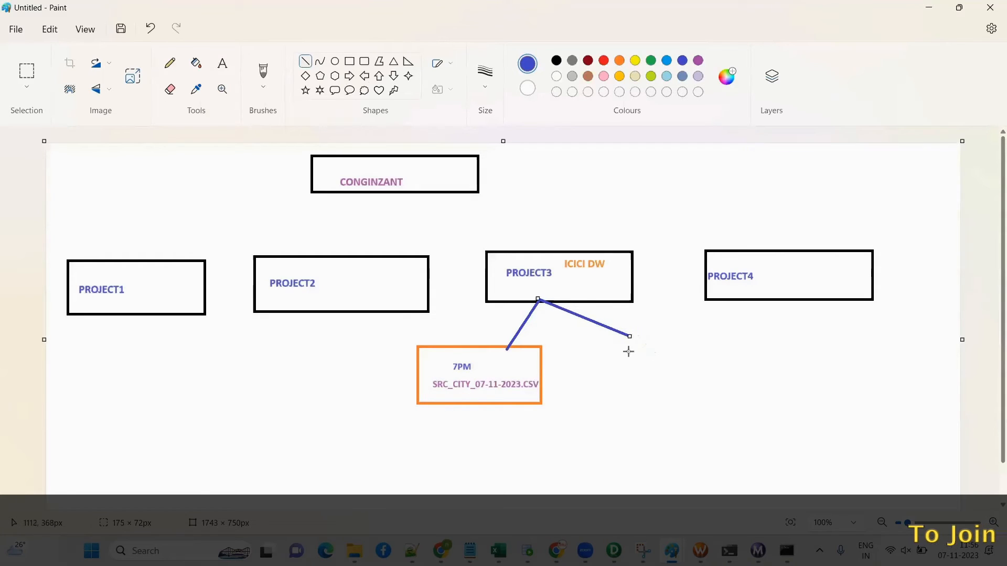
click(223, 63)
click(619, 60)
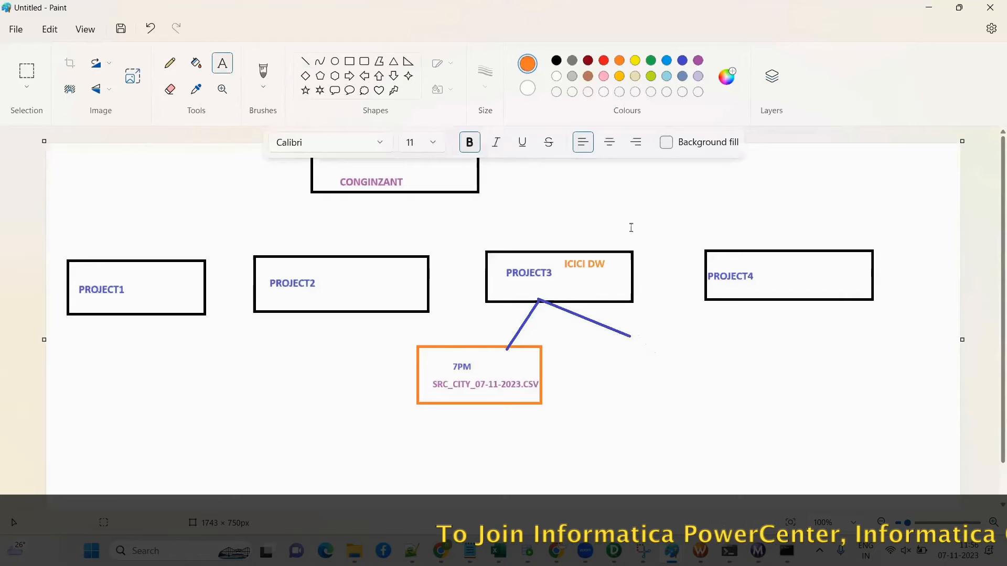
click(350, 61)
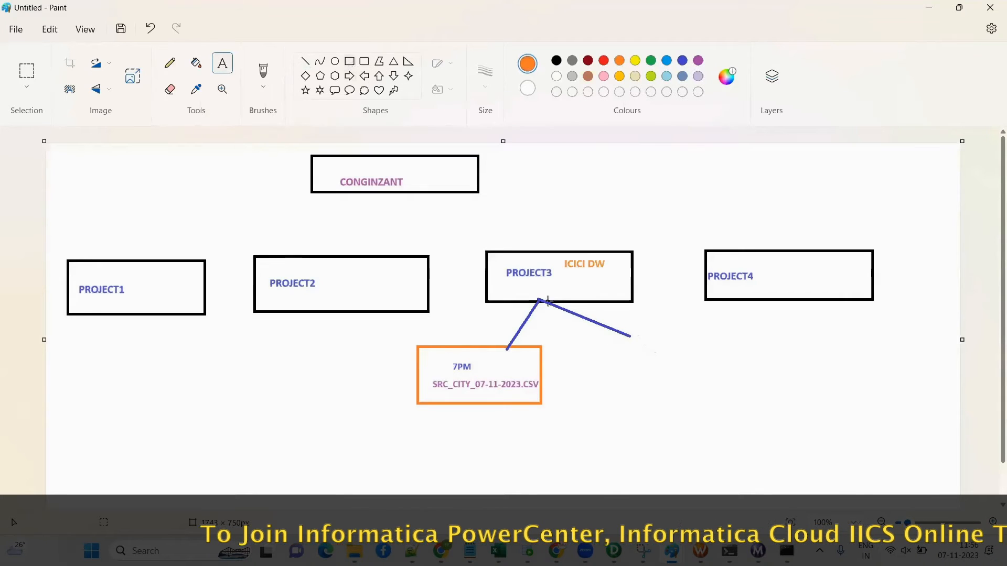
drag(588, 343, 720, 402)
click(627, 484)
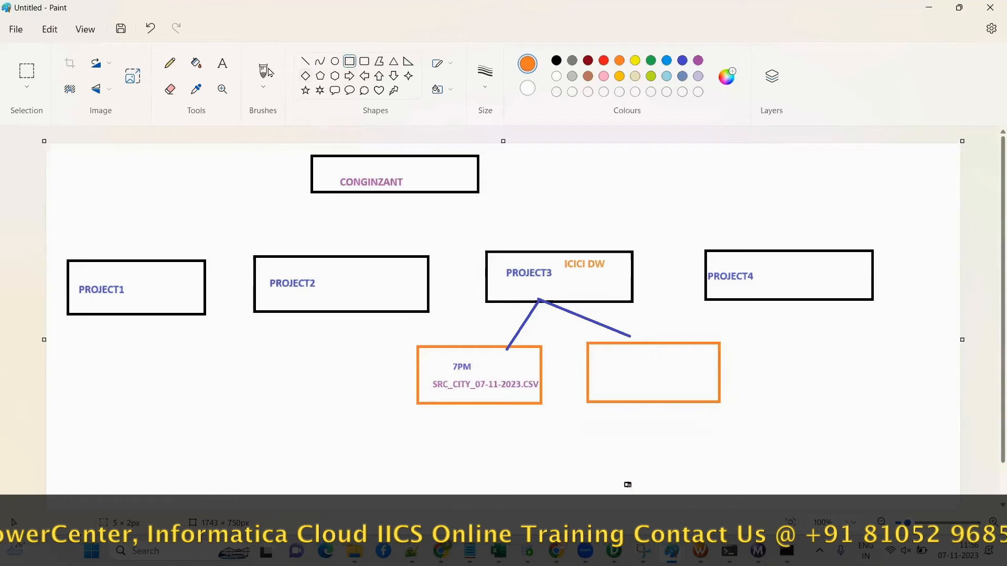
Step: Place a text box with purple text colour inside the second orange rectangle
click(222, 65)
drag(600, 377, 724, 401)
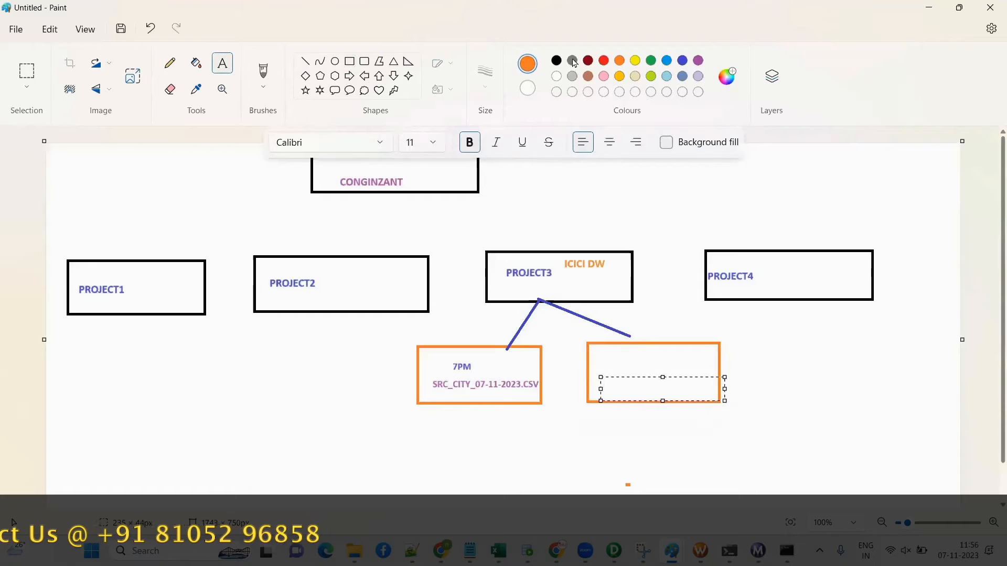
click(698, 60)
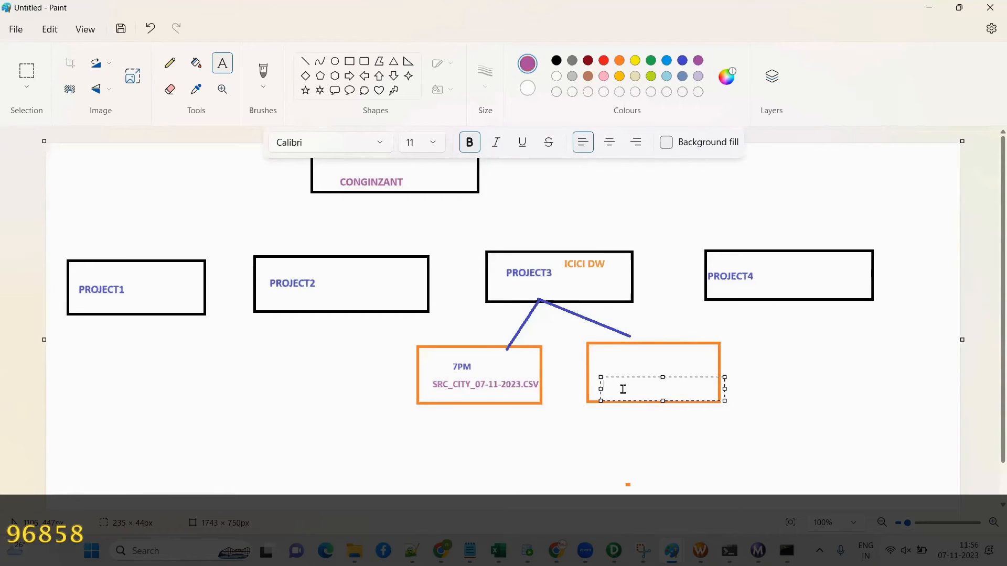
text(TGT_C)
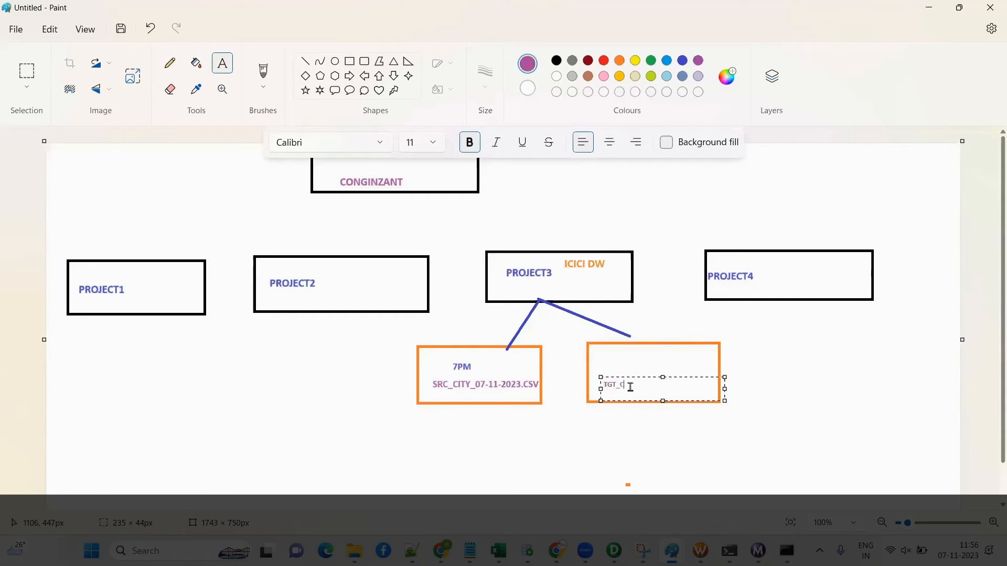
key(BackSpace)
key(BackSpace)
key(BackSpace)
key(BackSpace)
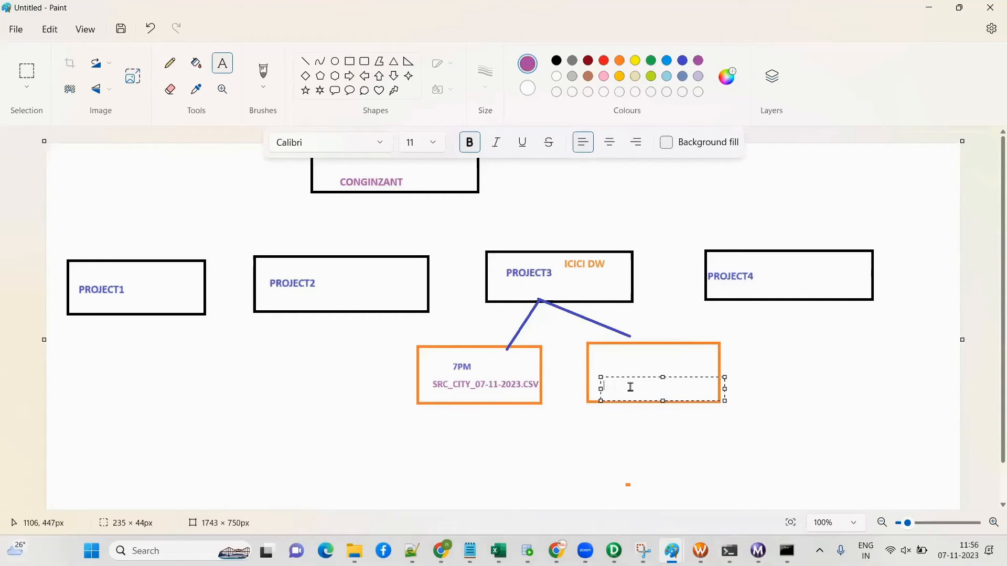
Step: Set the text size to 16 and label the second orange rectangle TGT_CITY.csv
click(426, 143)
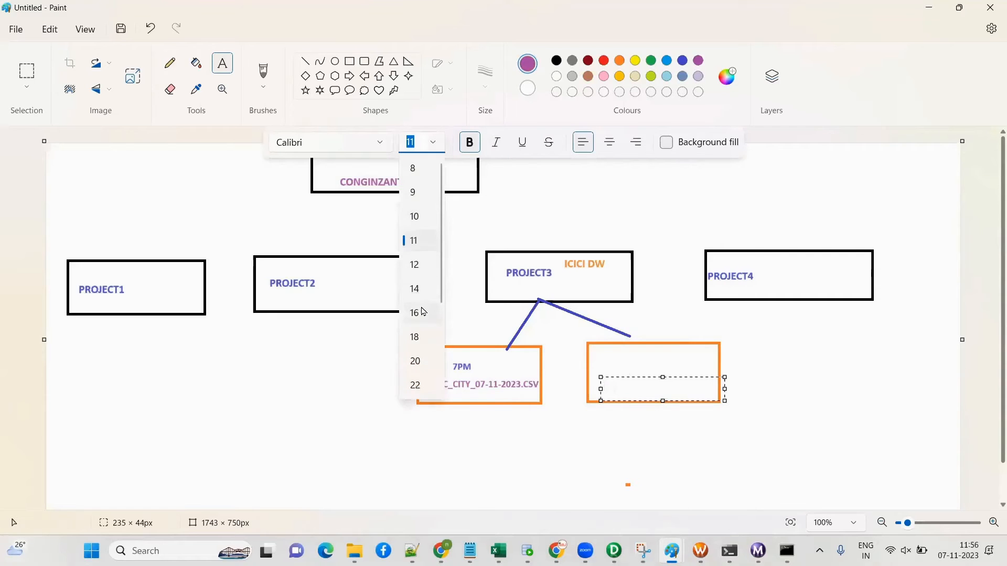
click(419, 312)
text(TGT_CITY.CS)
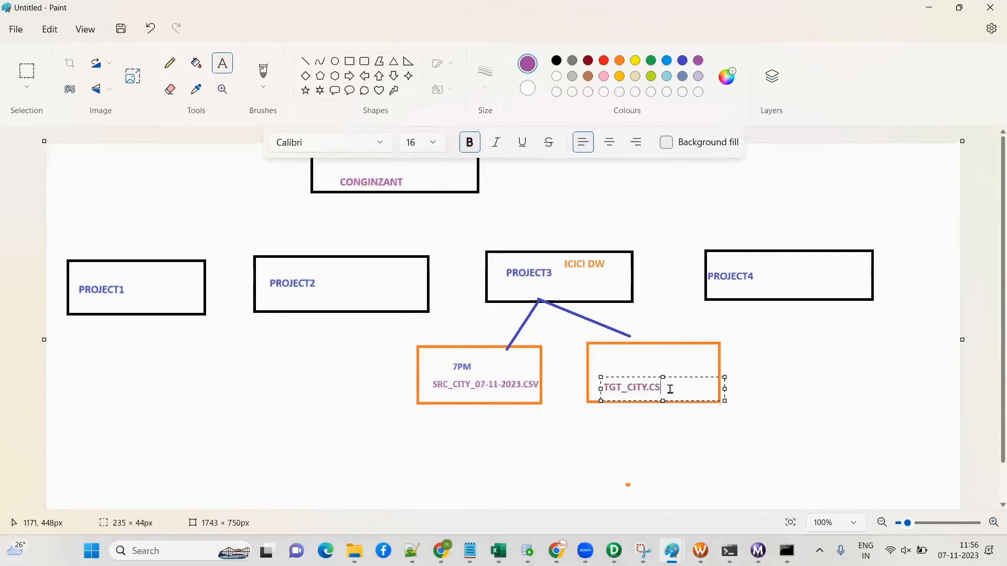
key(Caps_Lock)
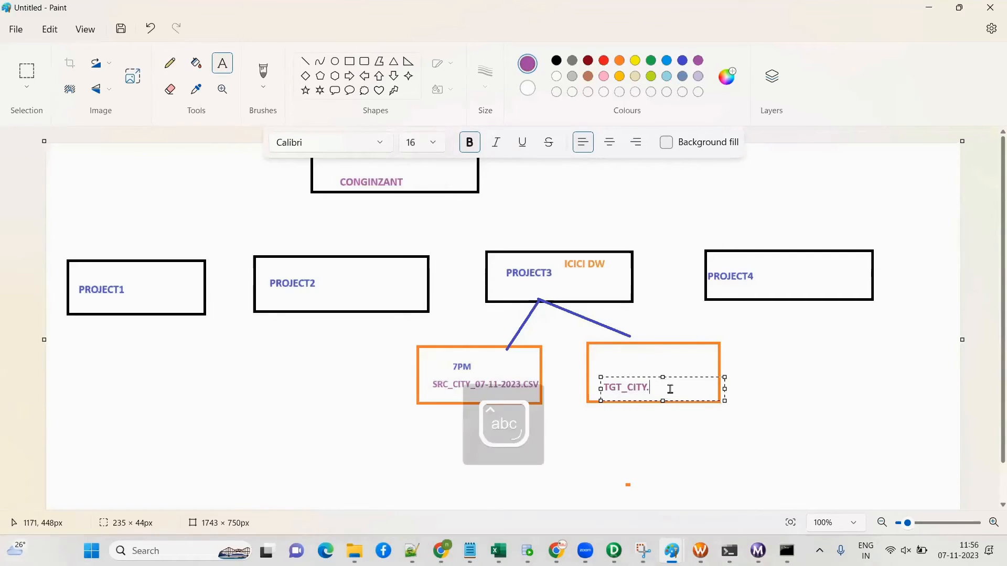
click(698, 433)
Step: Add the time 7.15 in indigo above the TGT_CITY.csv file name in the second orange rectangle
drag(624, 358, 667, 374)
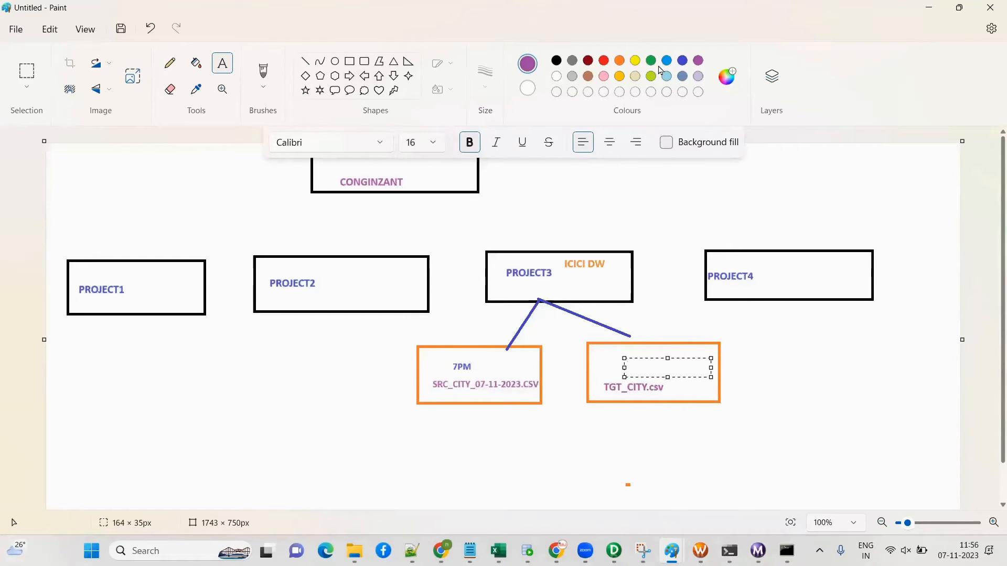
click(682, 60)
text(7.)
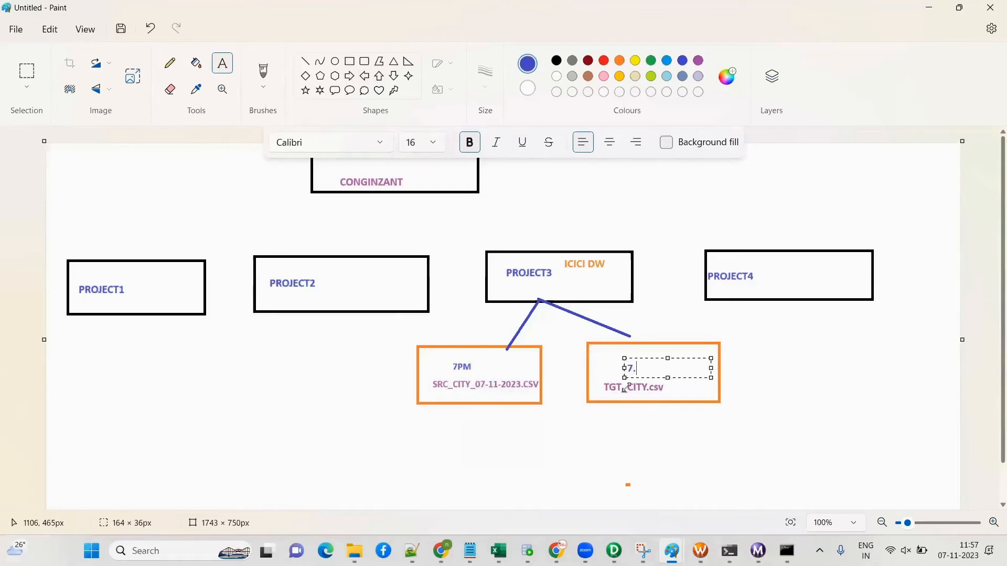
text(15)
click(600, 441)
Step: Caption the two orange rectangles in light blue with source loc beneath the source file and target loc beneath the target file
drag(432, 405, 523, 475)
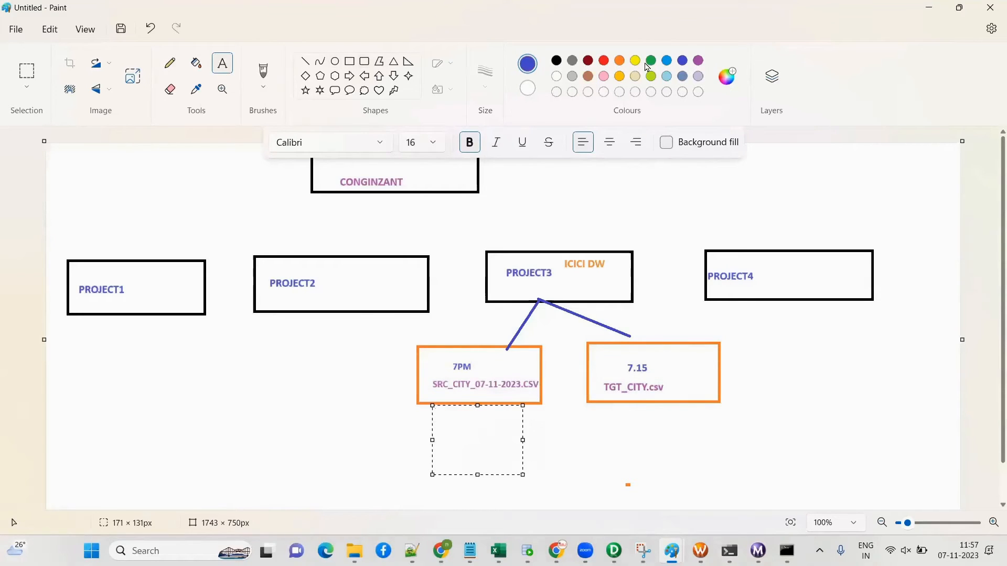
click(667, 61)
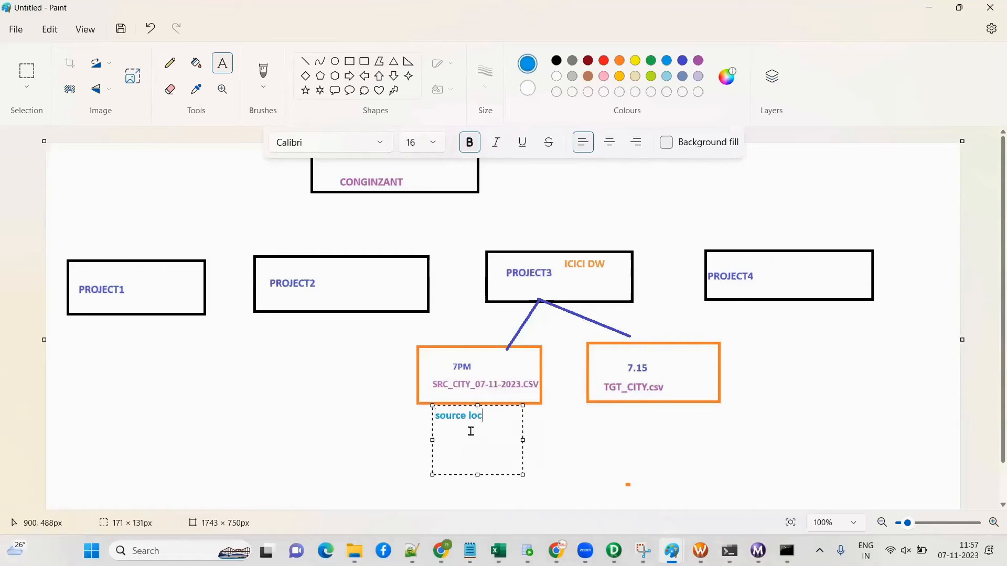
drag(621, 413, 708, 449)
text(target loc)
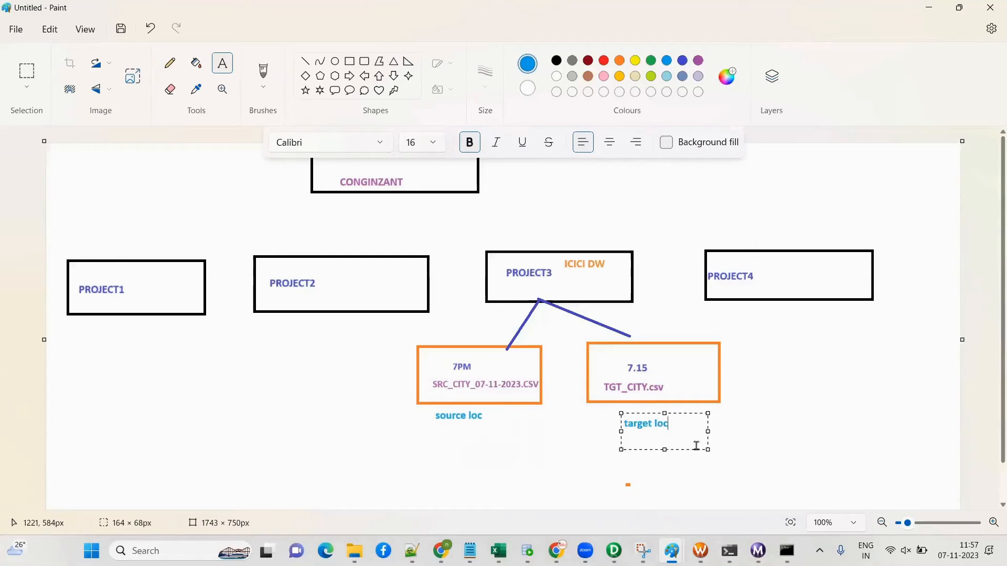
click(547, 457)
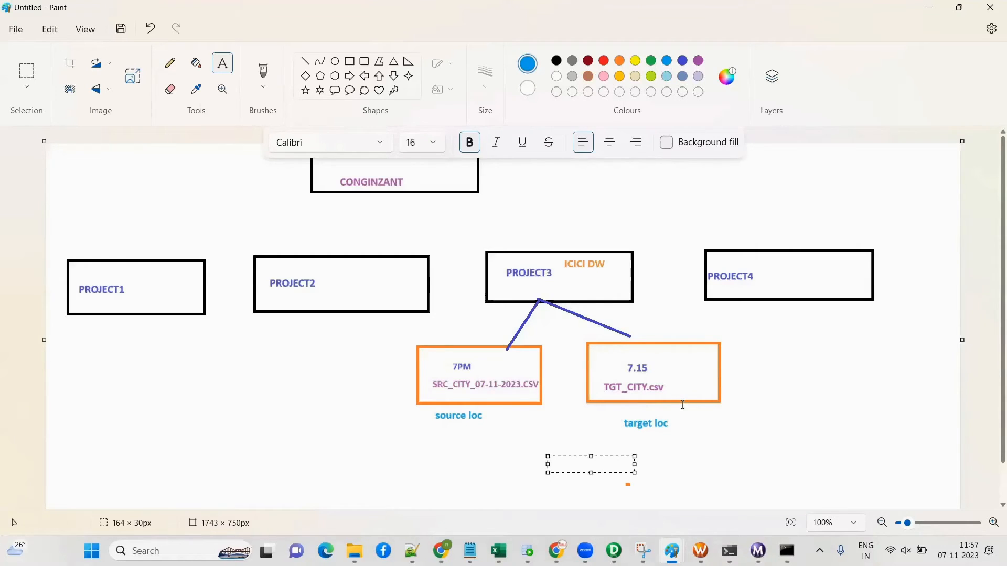
click(506, 438)
click(513, 12)
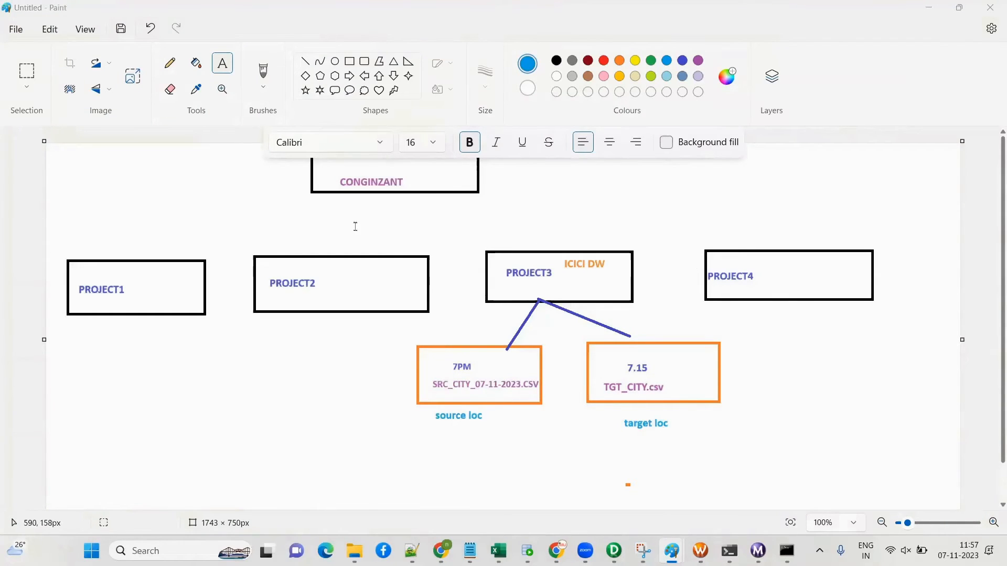
Step: Add the light blue labels upsteam between PROJECT2 and PROJECT3 and downstream between PROJECT3 and PROJECT4, above the project row
drag(328, 225, 393, 252)
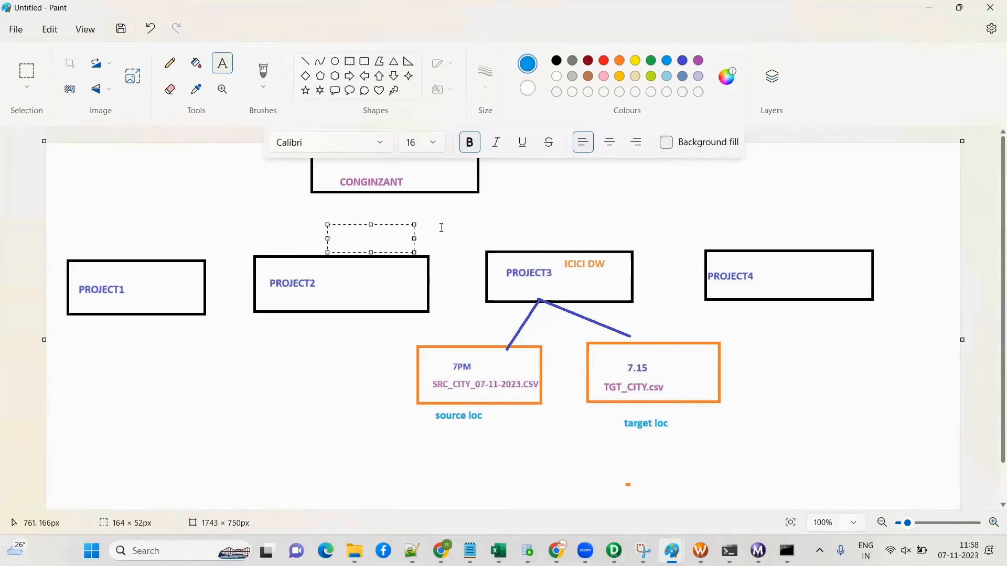
drag(425, 203, 530, 242)
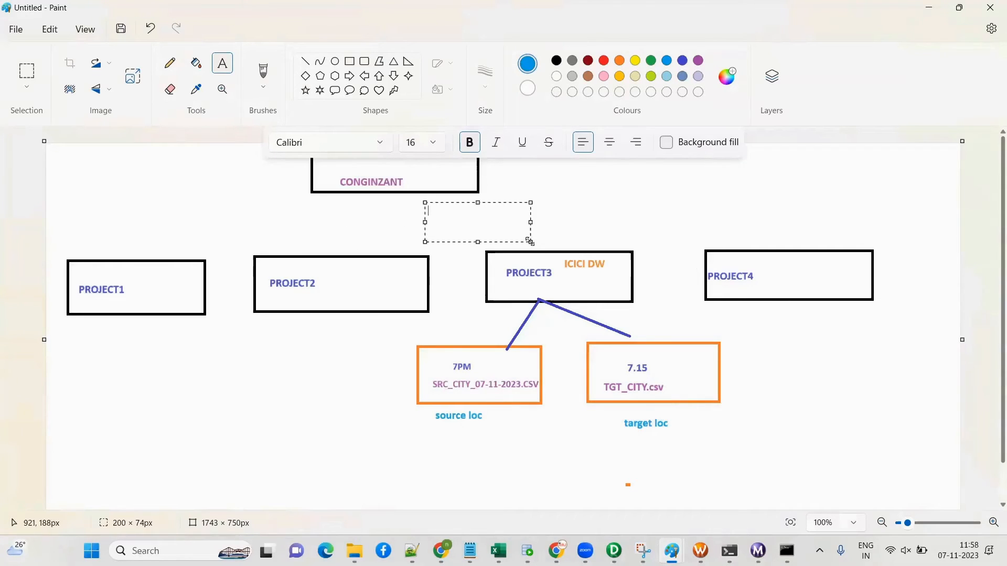
text(upsteam)
drag(626, 203, 760, 234)
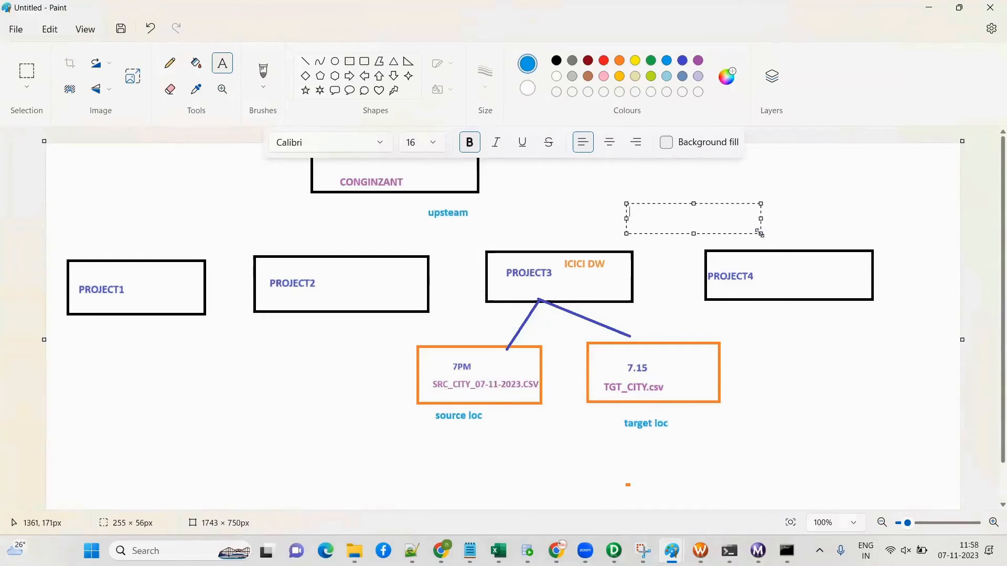
text(dowwnstream)
click(533, 206)
click(505, 229)
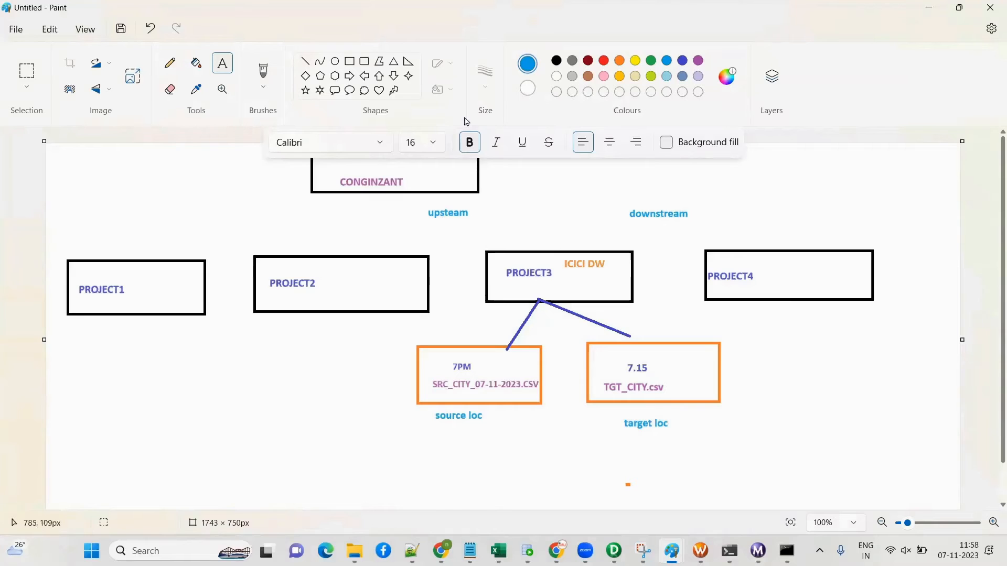
Step: Draw light blue lines from the upsteam label to the PROJECT2 box and from the downstream label to the PROJECT4 box
click(304, 62)
drag(440, 229, 386, 261)
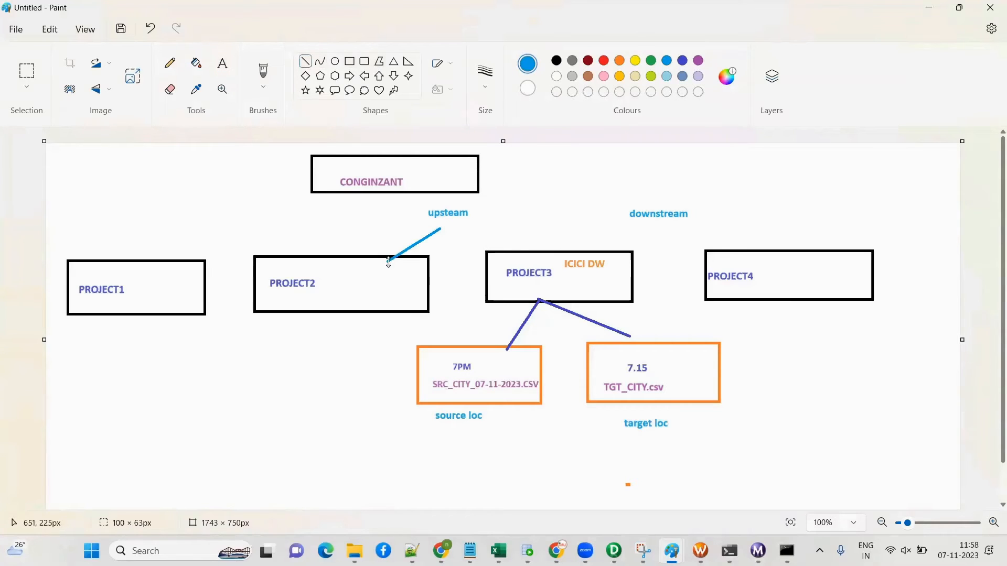
drag(644, 231, 715, 262)
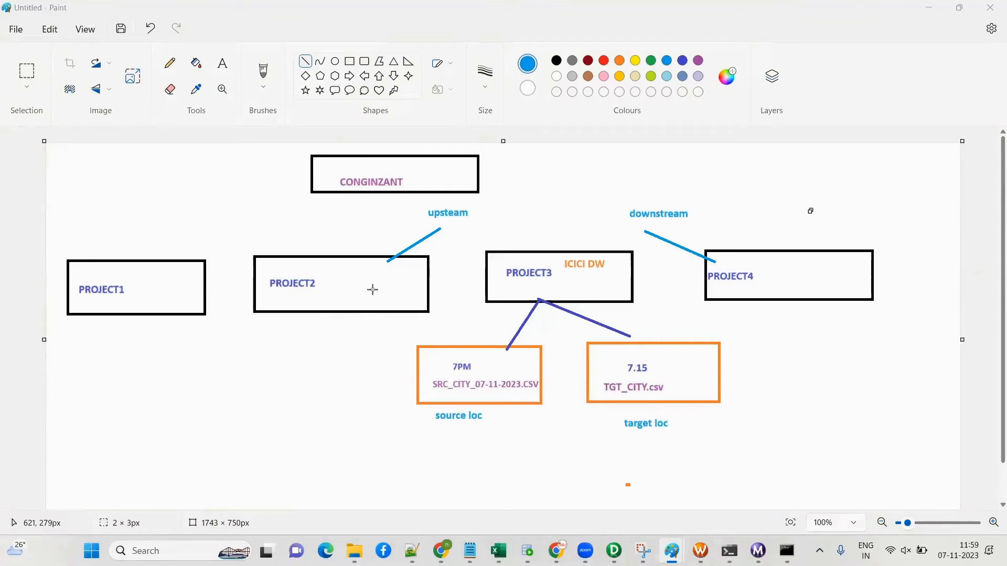
Step: Connect the four project boxes in sequence with red lines from PROJECT1 through PROJECT4
click(603, 61)
mouse_move(216, 283)
mouse_down()
mouse_move(250, 299)
mouse_move(258, 286)
mouse_move(207, 283)
mouse_move(258, 281)
mouse_up()
key(ctrl+z)
drag(427, 278, 488, 274)
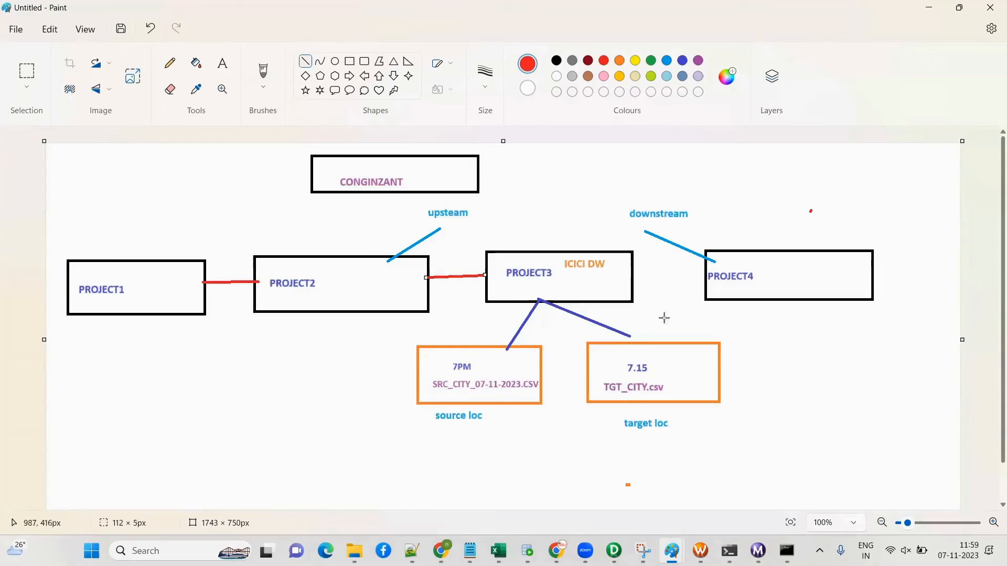
drag(629, 283, 707, 266)
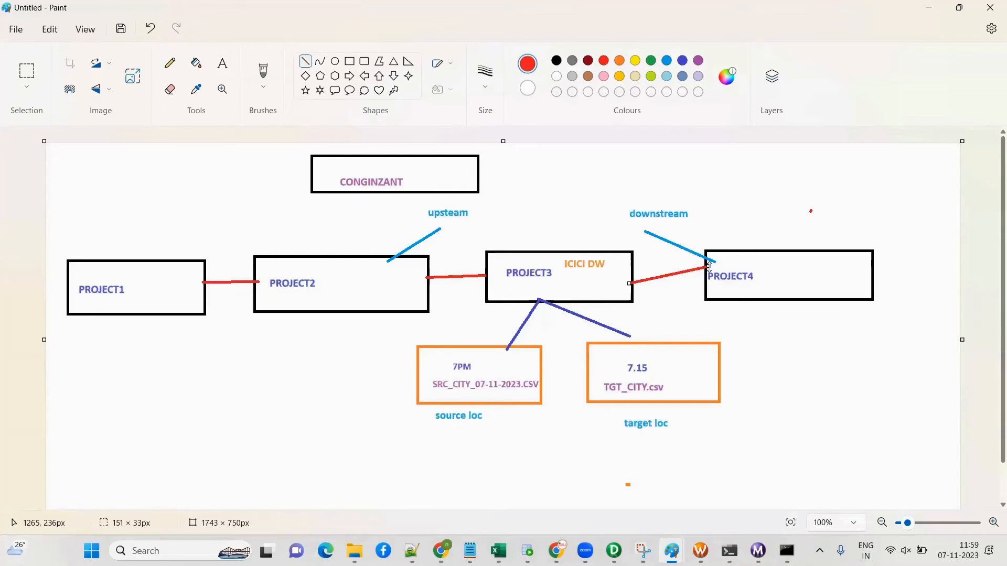
Step: Enclose the project boxes and their file rectangles in one large red rectangle extending past the canvas edge
mouse_move(52, 211)
mouse_down()
mouse_move(448, 508)
mouse_move(703, 511)
mouse_up()
key(ctrl+z)
click(350, 61)
mouse_move(56, 214)
mouse_down()
mouse_move(438, 483)
mouse_move(965, 503)
mouse_move(986, 457)
mouse_up()
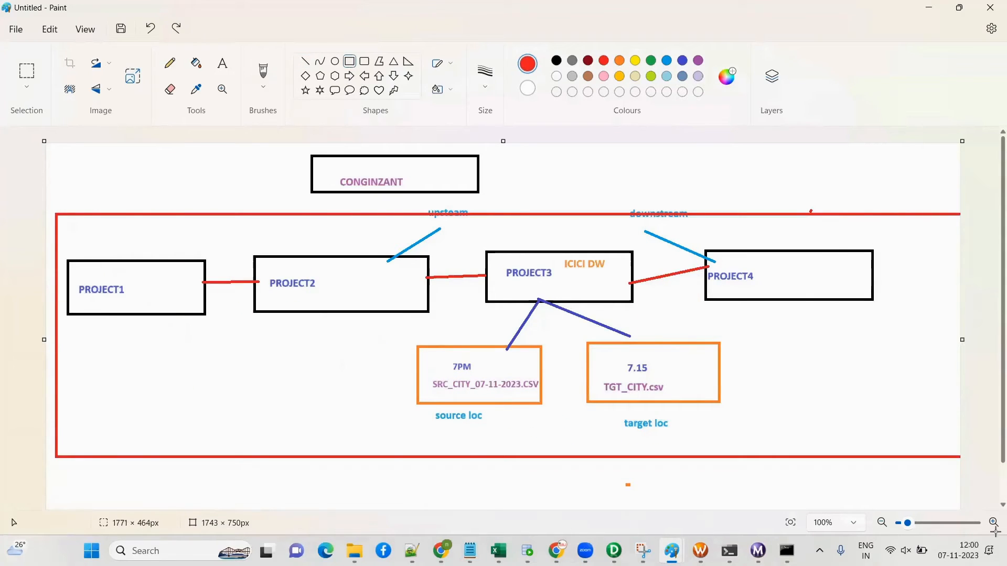
drag(994, 531, 995, 533)
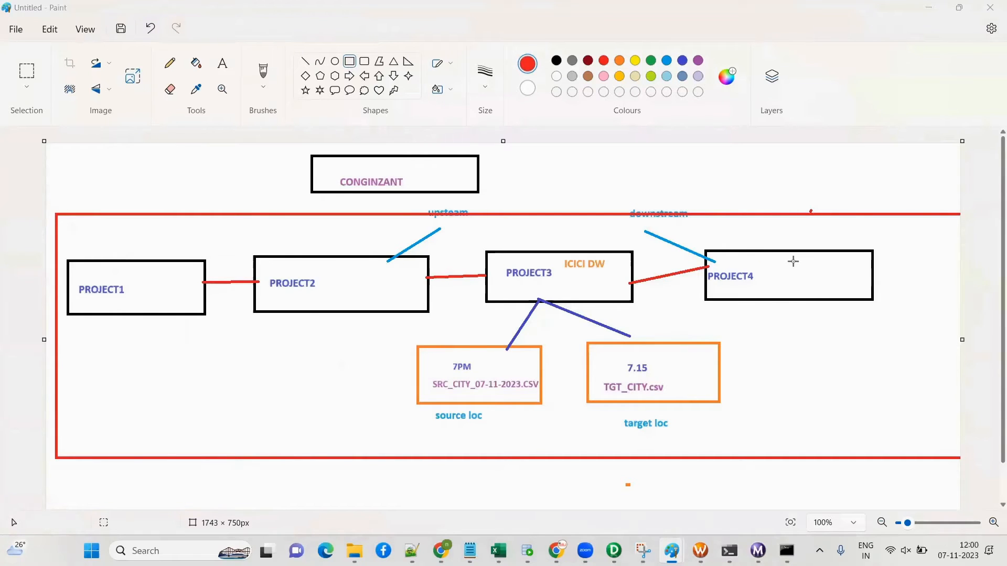
Step: Add a small red DB label at text size 11 above the PROJECT1 box, outside the large red rectangle
click(222, 63)
drag(101, 165, 180, 194)
key(Caps_Lock)
text(DB)
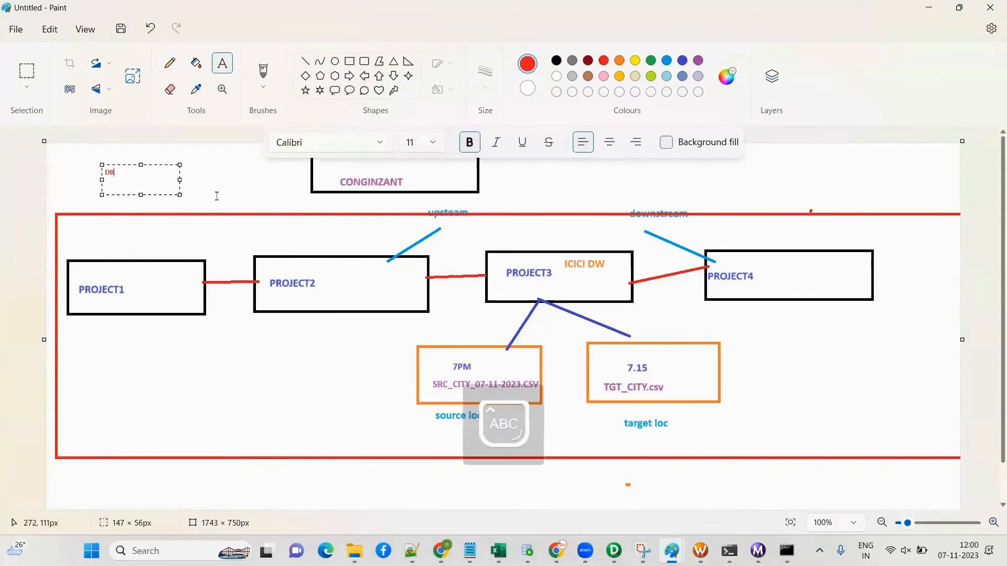
Step: Set the text size to 16 and add a larger red DB label beside the small one
click(381, 144)
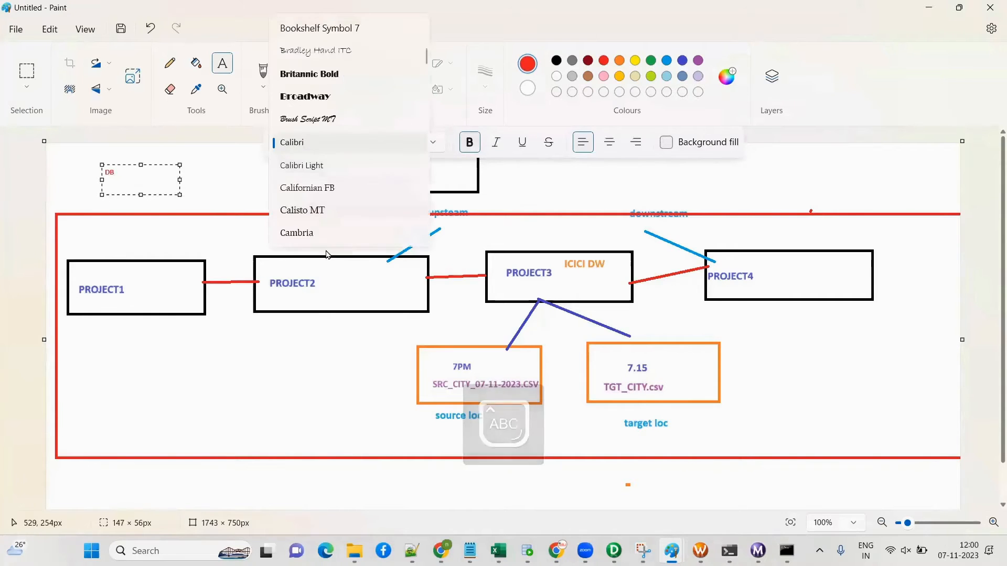
click(534, 173)
click(431, 144)
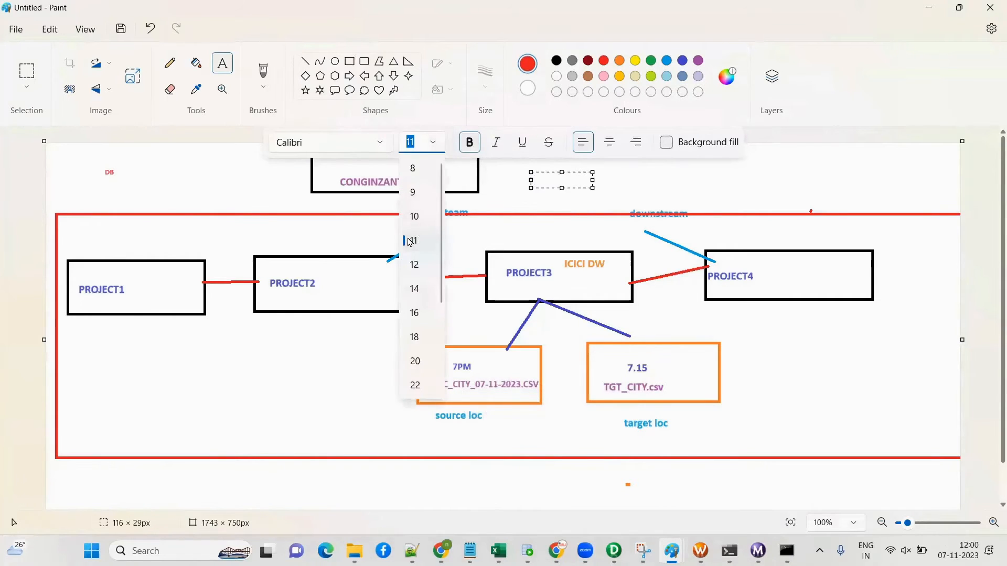
click(412, 238)
click(441, 142)
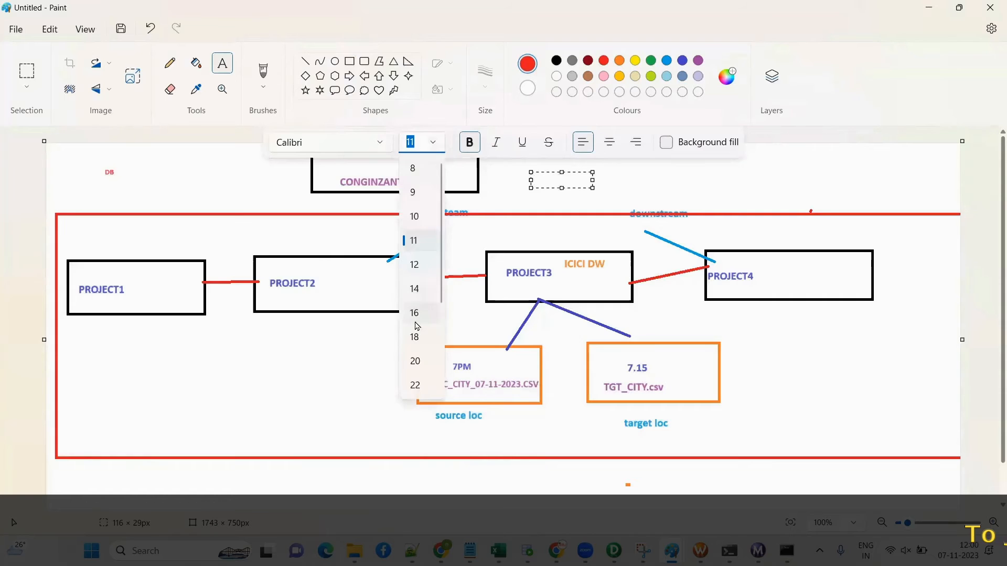
click(413, 313)
drag(142, 168, 284, 227)
text(DB)
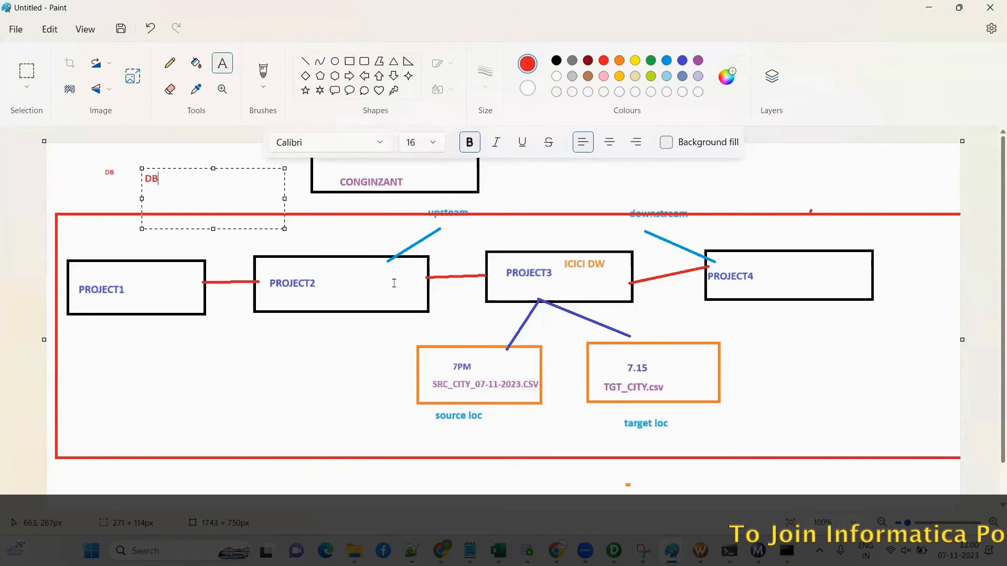
click(600, 177)
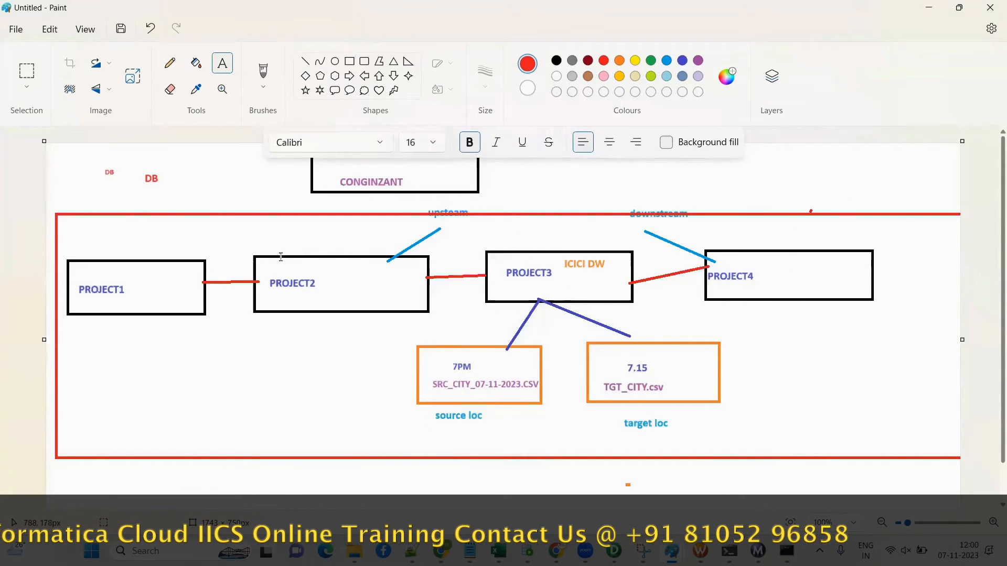
Step: Number the project boxes in red with 1ST, 2ND, 3R and 4TH above PROJECT1 to PROJECT4
drag(108, 238, 195, 278)
text(1ST)
drag(286, 226, 373, 257)
text(2ND)
click(530, 223)
text(3R)
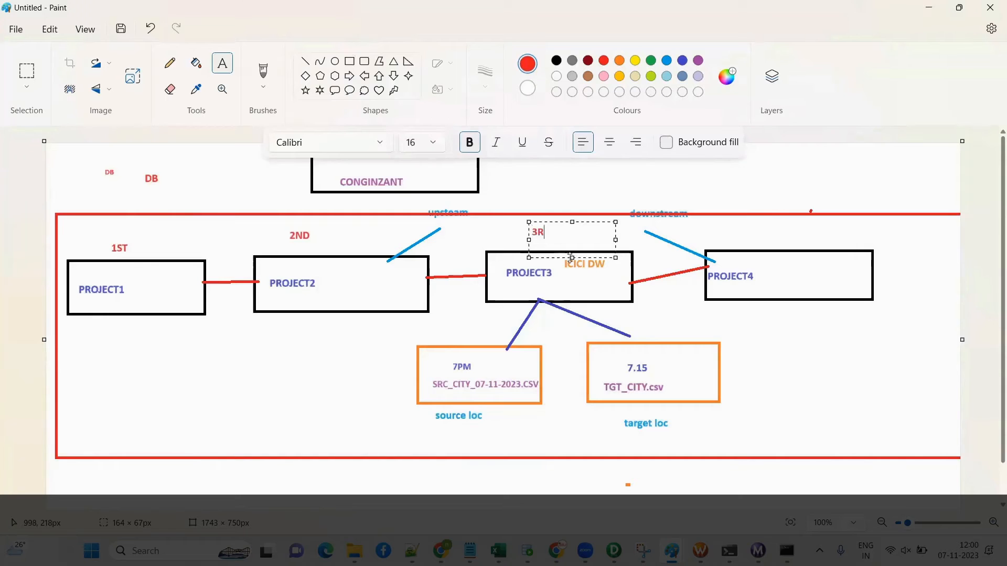
click(733, 221)
text(4TH)
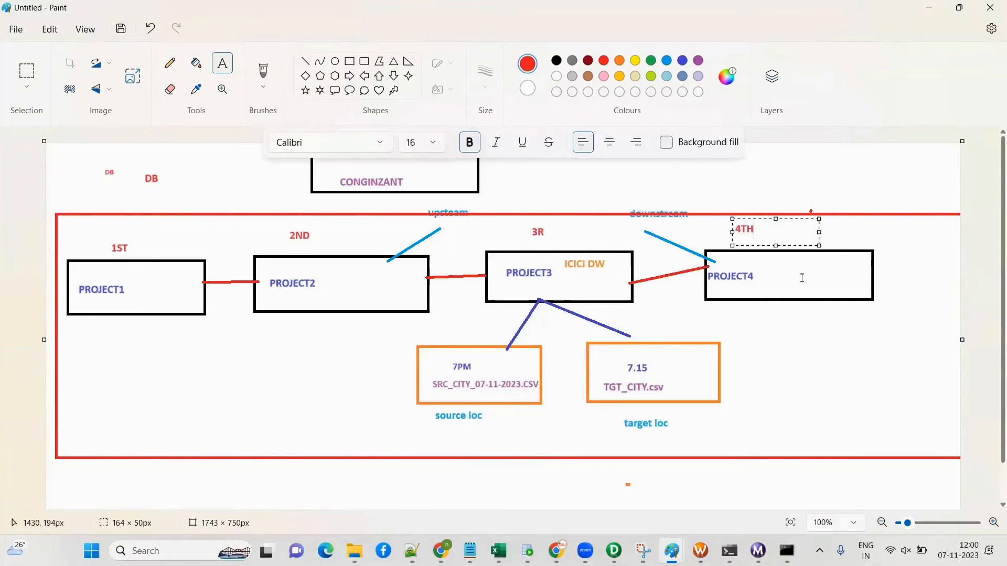
click(816, 343)
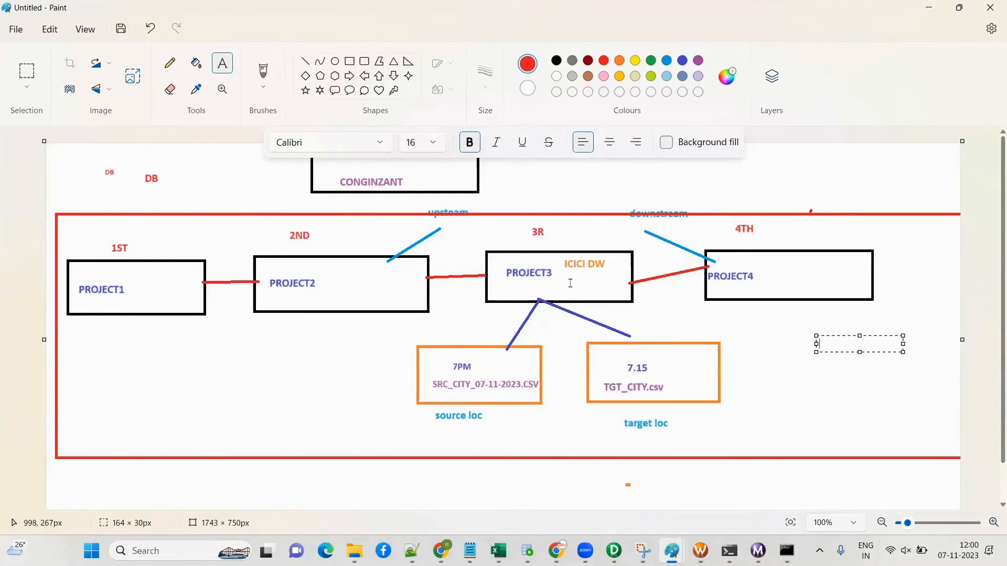
click(732, 340)
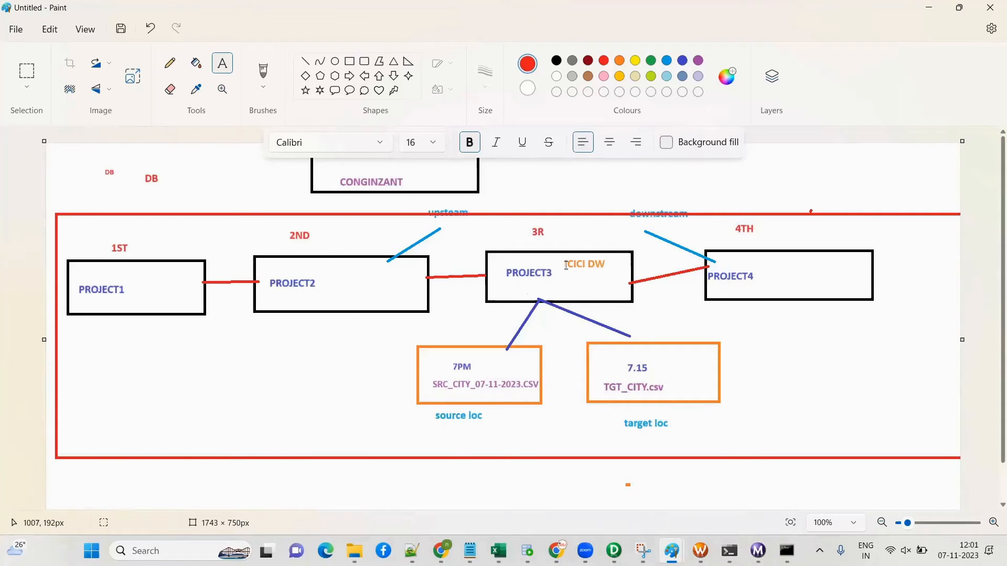
click(350, 301)
click(342, 286)
drag(327, 267, 392, 308)
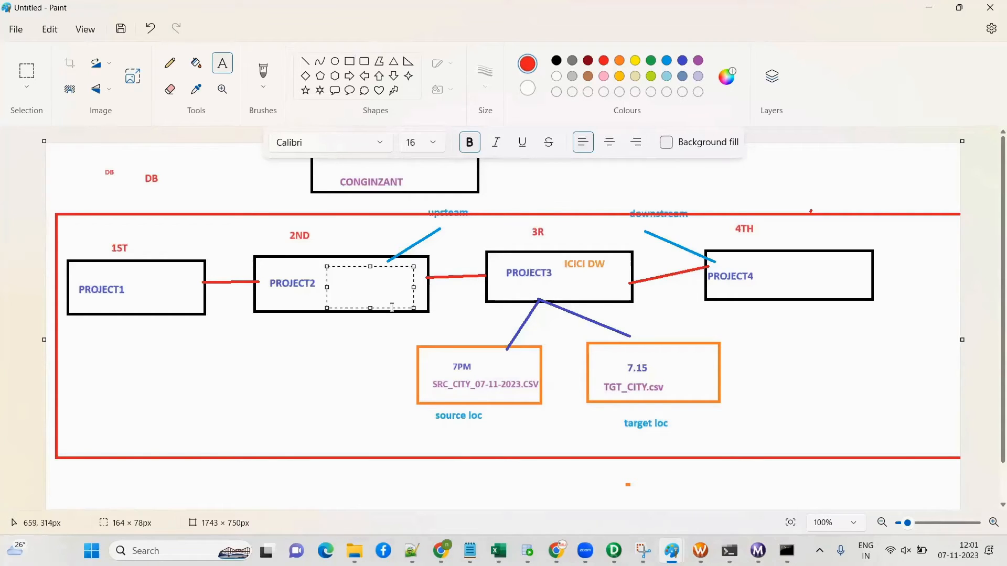
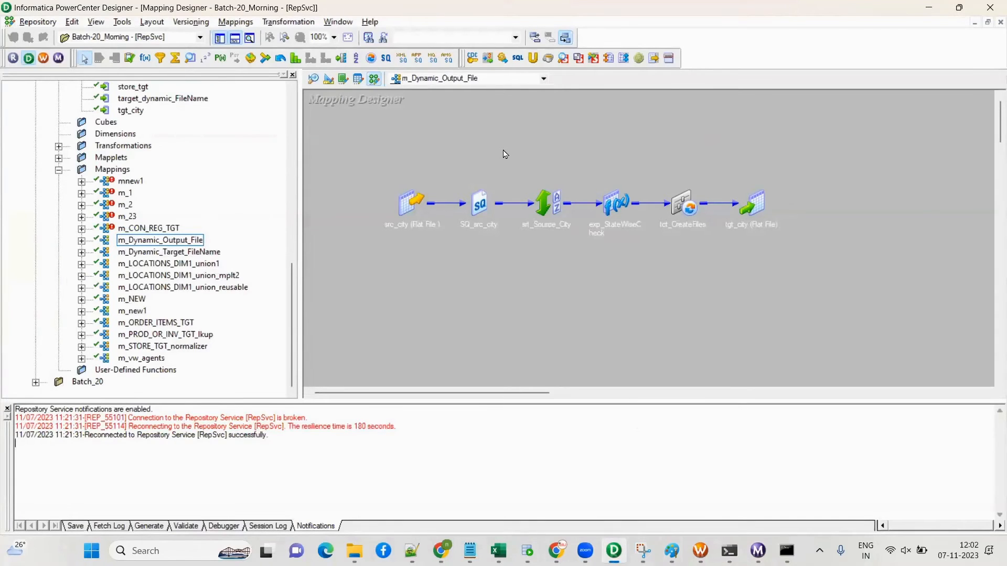
Step: In Informatica PowerCenter Designer, examine the m_Dynamic_Output_File mapping's flow from the src_city source through its transformations to the tgt_city target
click(417, 211)
click(774, 193)
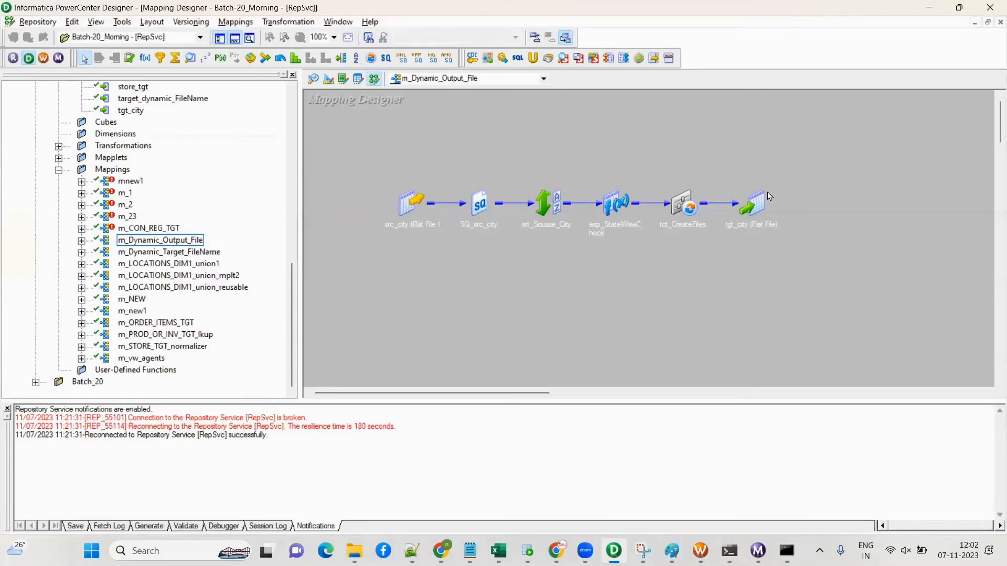
click(766, 201)
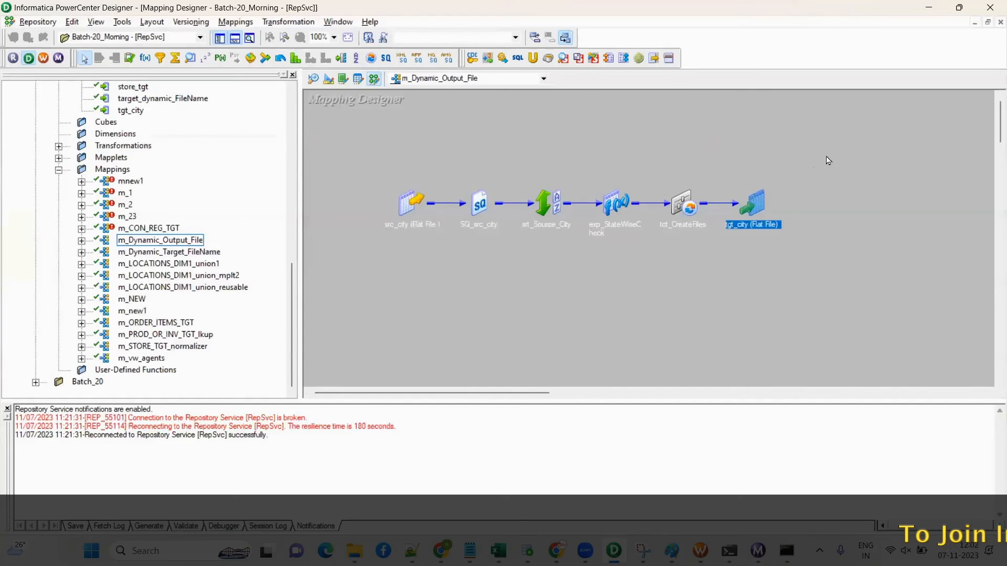
click(475, 212)
click(412, 206)
click(508, 173)
click(545, 204)
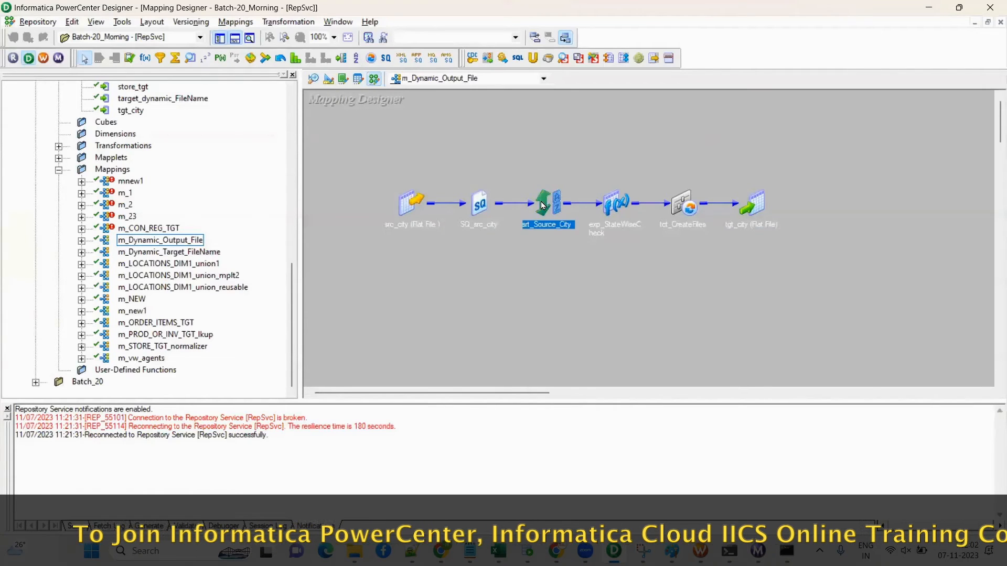
click(681, 206)
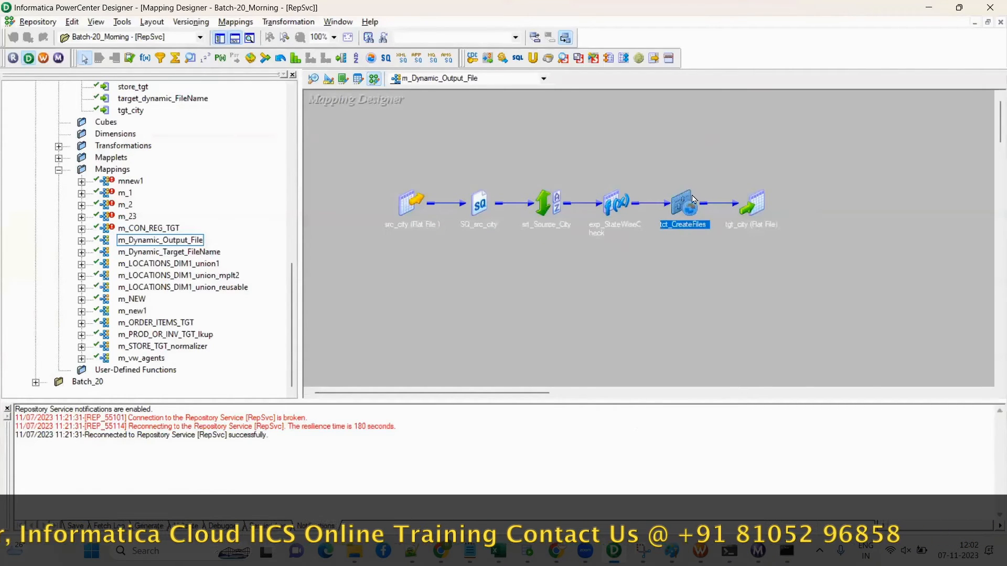
click(615, 204)
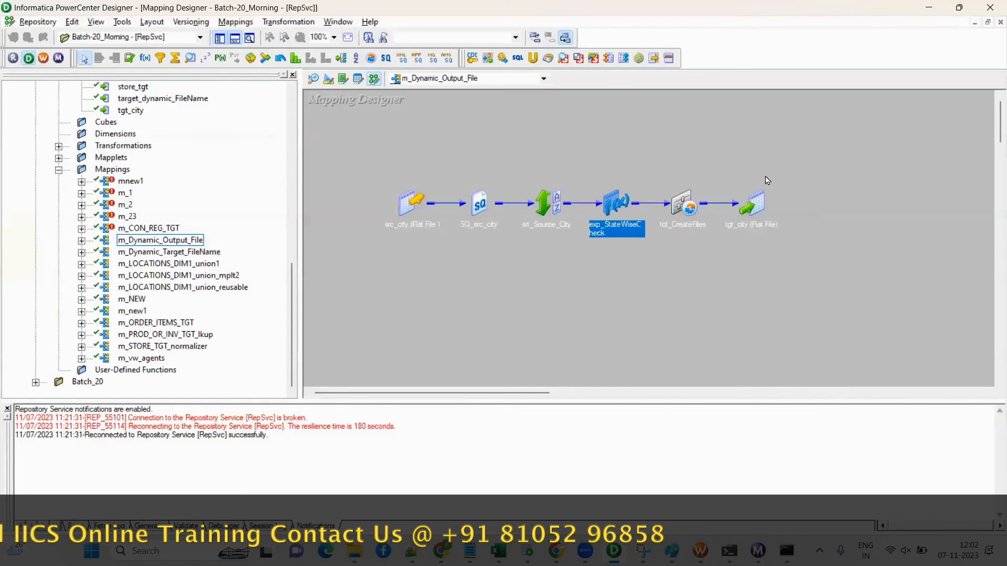
click(754, 206)
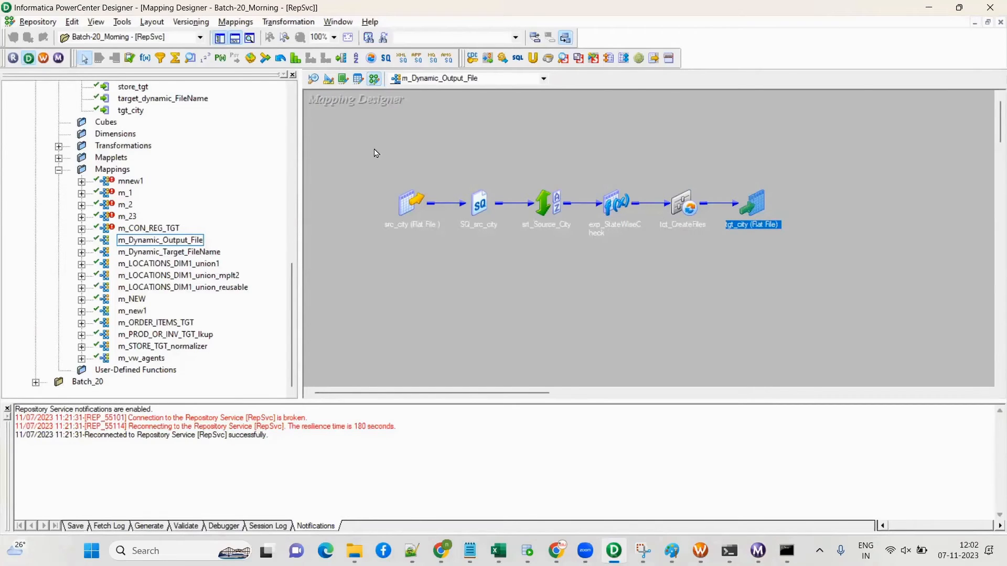
Step: Review the whole m_Dynamic_Output_File mapping as one flow, with a brief look back at the project dependency diagram in Paint
drag(371, 143, 809, 315)
drag(399, 152, 824, 316)
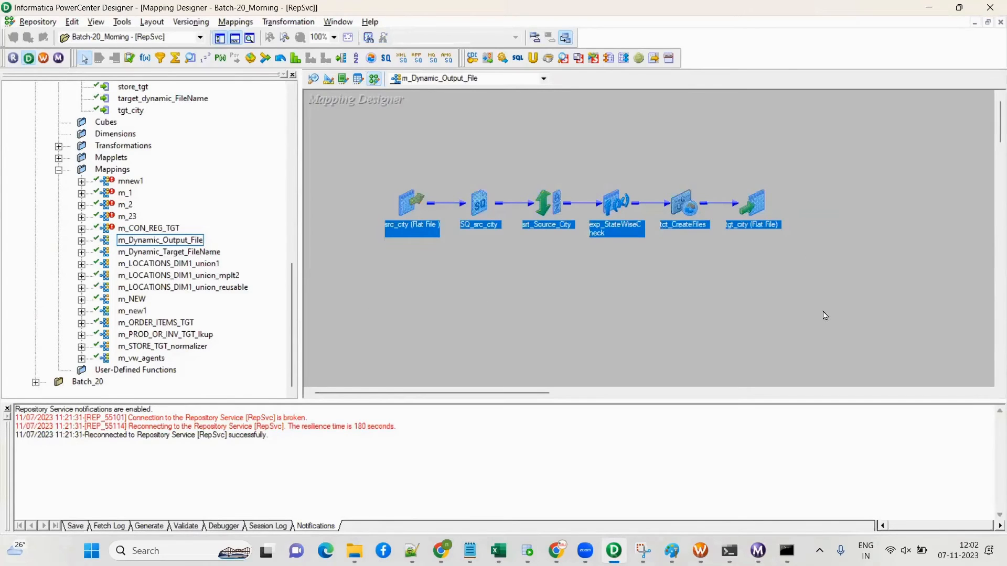
click(805, 312)
drag(388, 153, 765, 313)
click(599, 325)
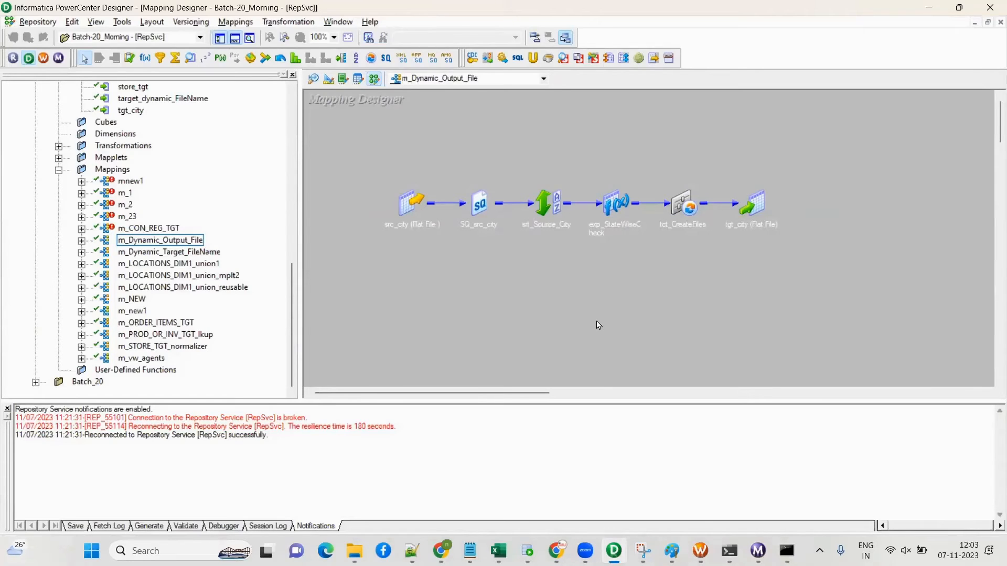
key(alt+Tab)
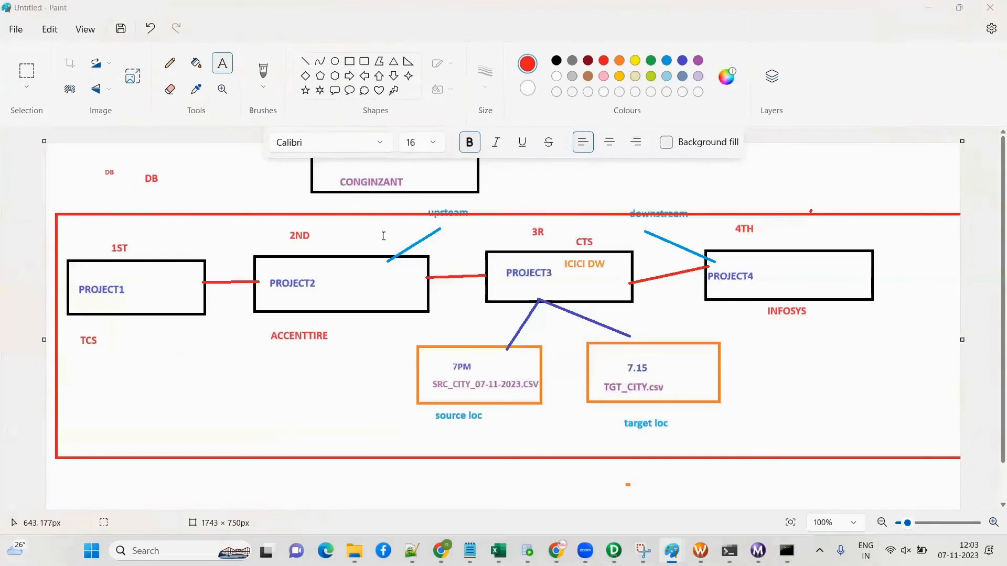
key(alt+Tab)
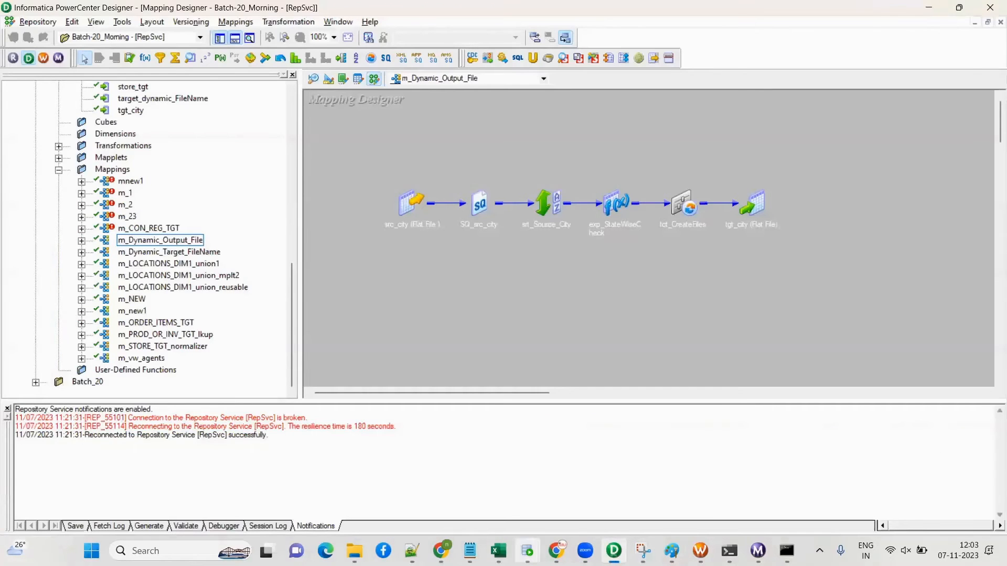
Step: Switch to the CACHE IN LOOKUP notes in Notepad and insert a blank line above SESSION PROPERTIES
mouse_move(470, 551)
click(560, 504)
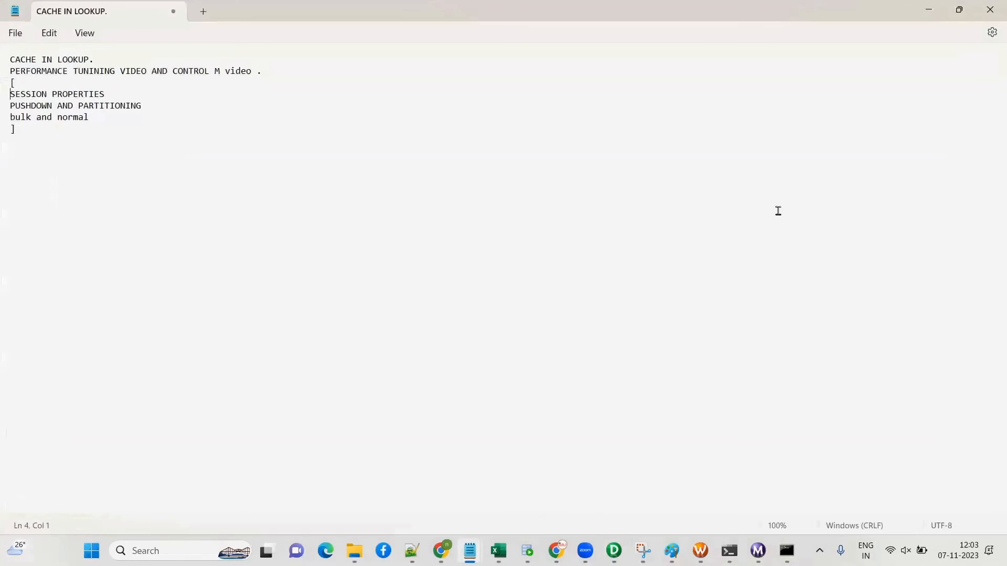
key(Return)
key(Return)
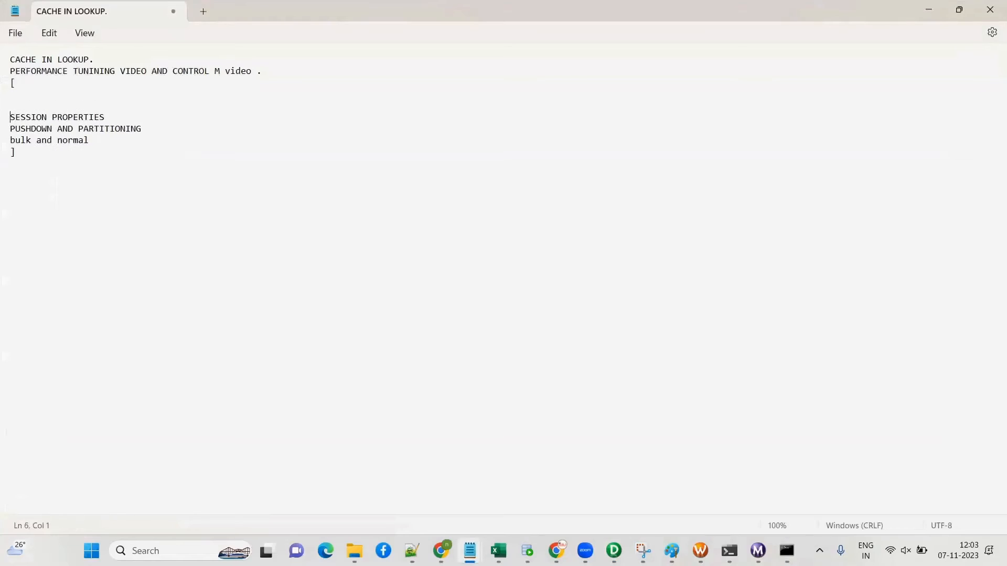
key(Up)
key(Up)
key(Down)
key(Delete)
key(Delete)
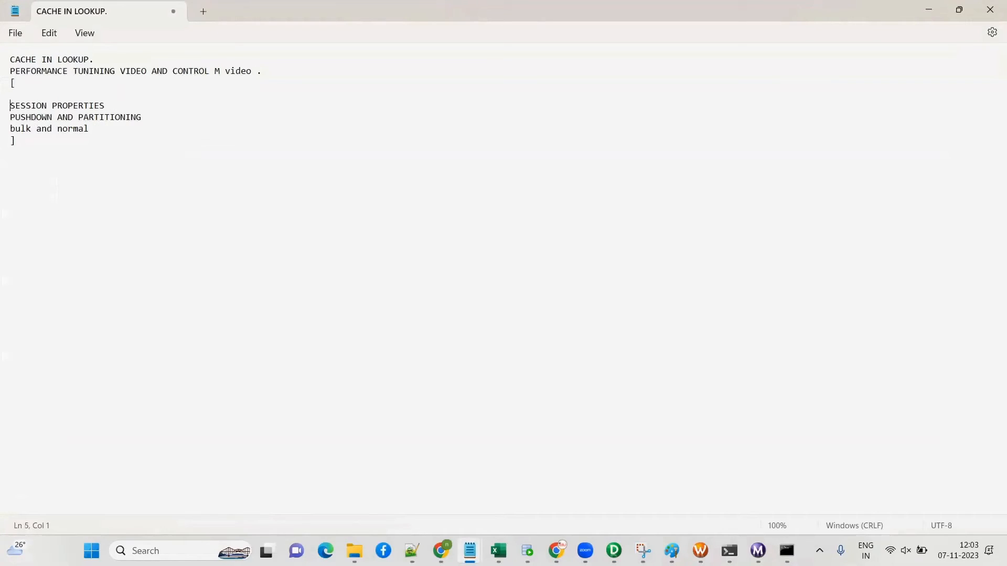
text(S)
Step: Insert three blank lines between the CACHE IN LOOKUP line and the performance tuning block
click(106, 64)
key(Return)
text(\)
key(Return)
key(BackSpace)
key(BackSpace)
key(Return)
key(Return)
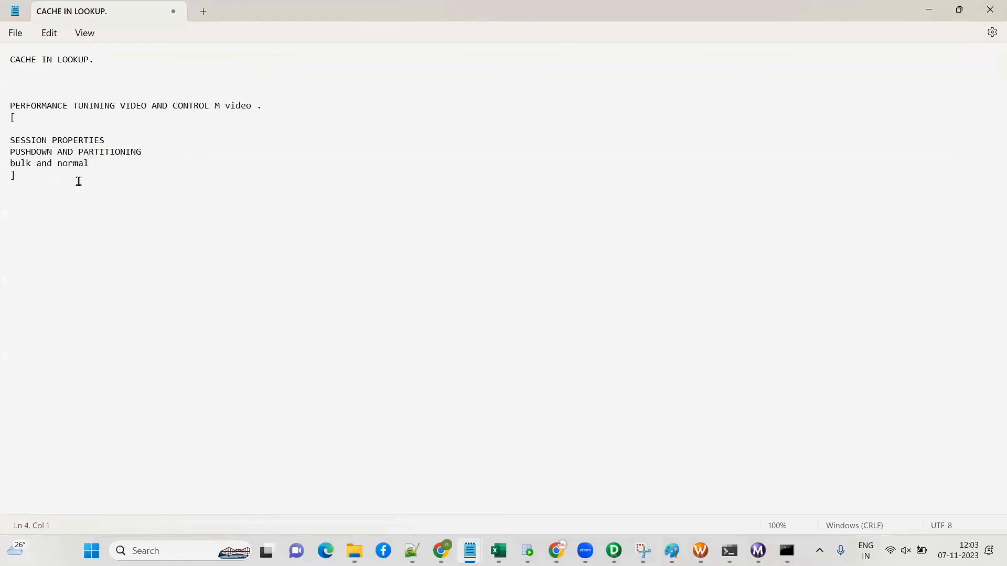
drag(78, 181, 11, 105)
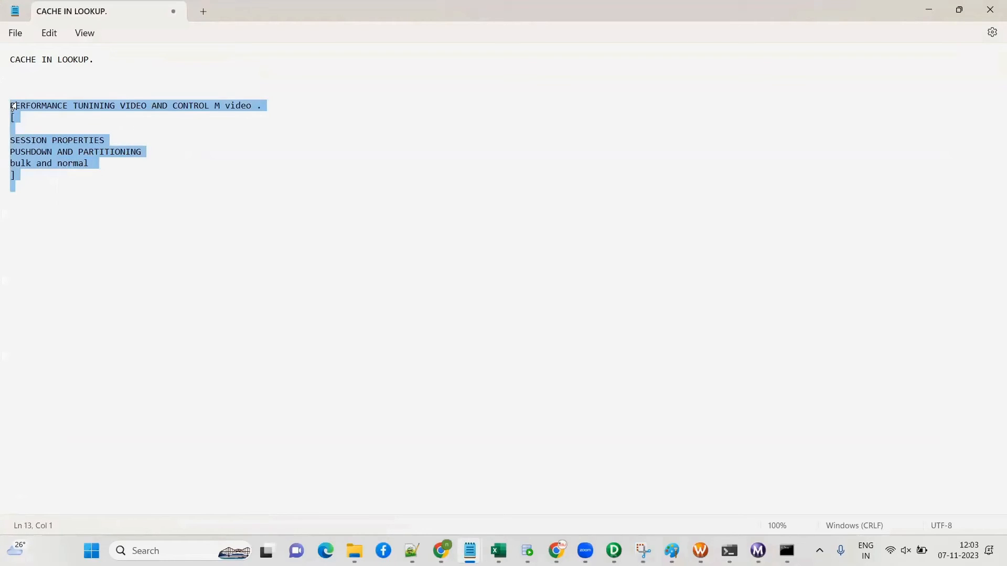
click(179, 80)
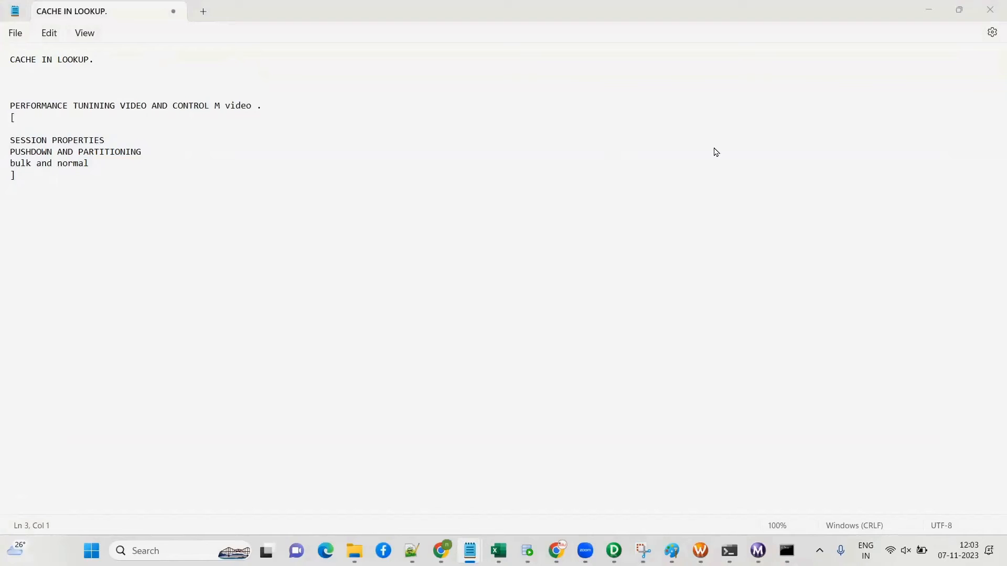
Step: List MDM, IDQ, 360 and MARKETPLACE on separate lines below the closing bracket of the notes
click(200, 342)
key(Return)
text(MDM)
key(Return)
text(ID)
key(BackSpace)
key(BackSpace)
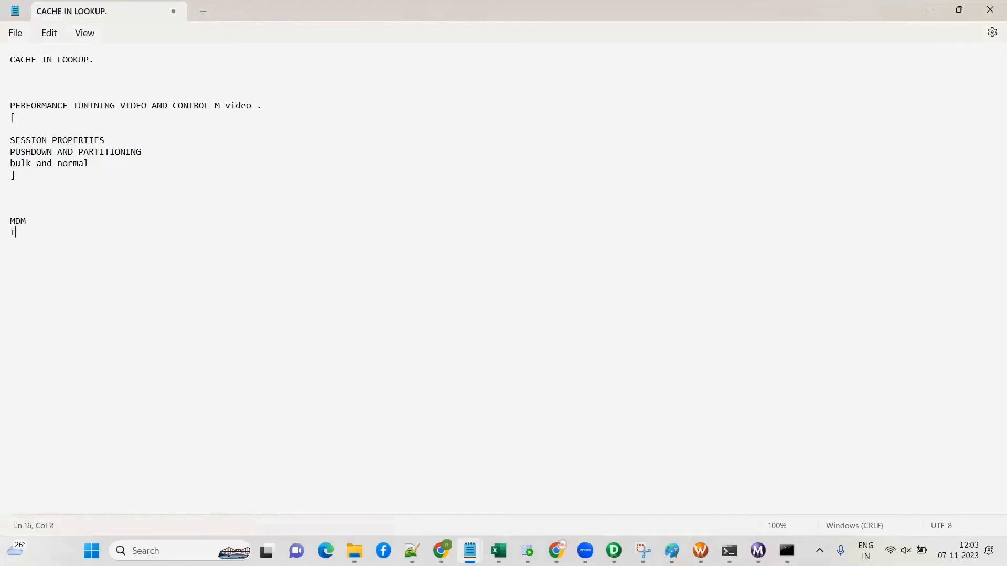
text(IDQ )
text(360 )
text(MARKETPLACE)
Step: Add POWERCENTER and IICS above MDM in the product list, with two more blank lines separating the list from the bracket
click(21, 209)
text(I)
key(BackSpace)
text(IICS)
click(21, 192)
text(POWERCENTER)
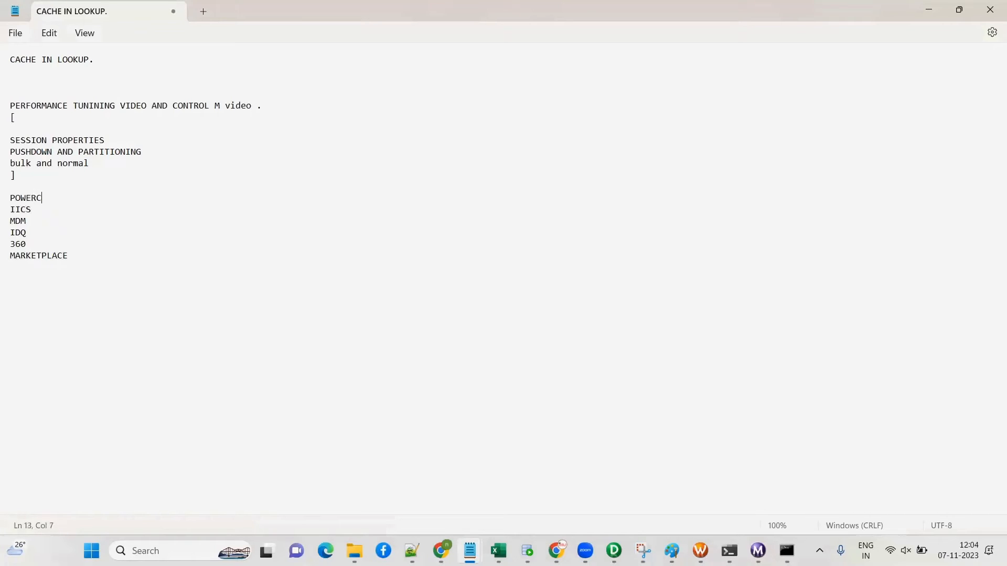
click(52, 184)
key(Return)
key(Return)
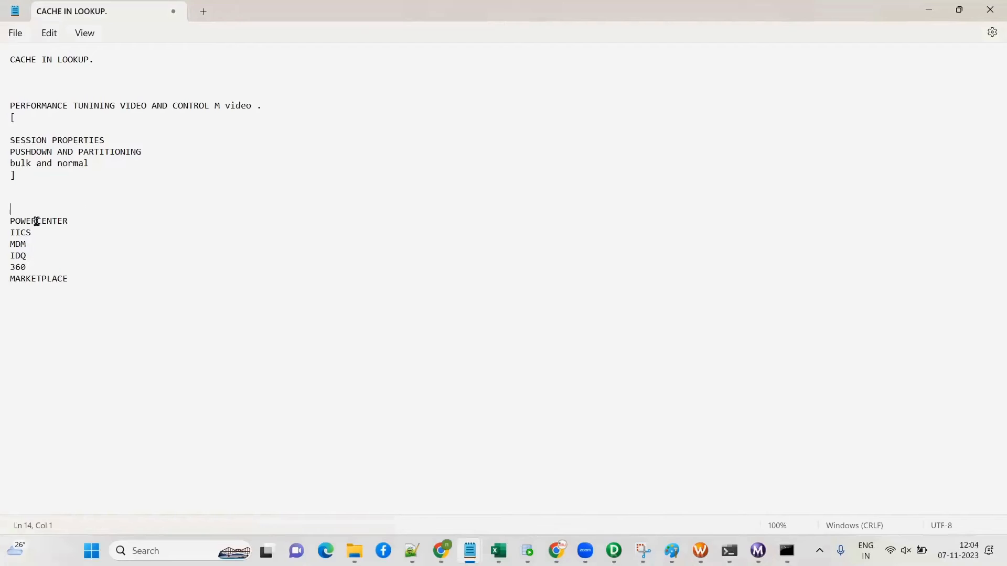
mouse_move(10, 245)
mouse_down()
mouse_move(28, 257)
mouse_move(6, 252)
mouse_up()
click(58, 263)
click(93, 290)
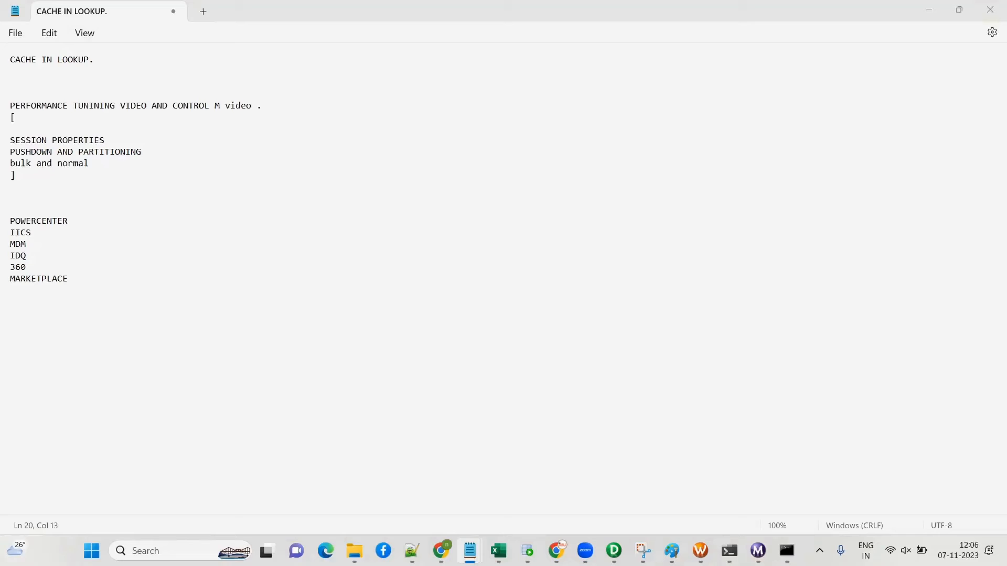
Step: Open the system calendar and pick 9 November 2023
click(958, 551)
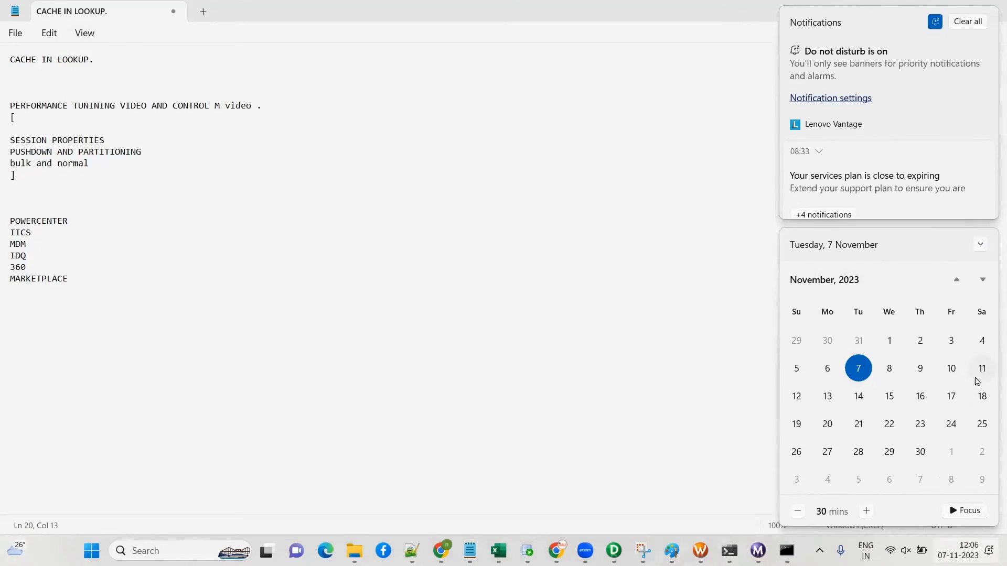
click(920, 368)
click(920, 368)
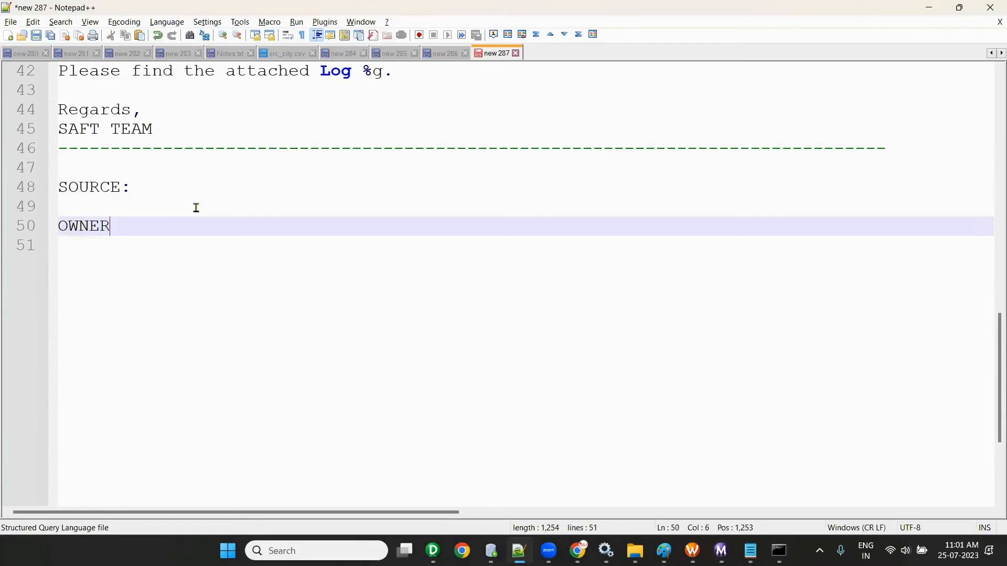
Step: In the new 287 notes in Notepad++, list OWNER NAME and TABLE NAME under SOURCE, and add a TAREGET heading four lines below
text(NAME)
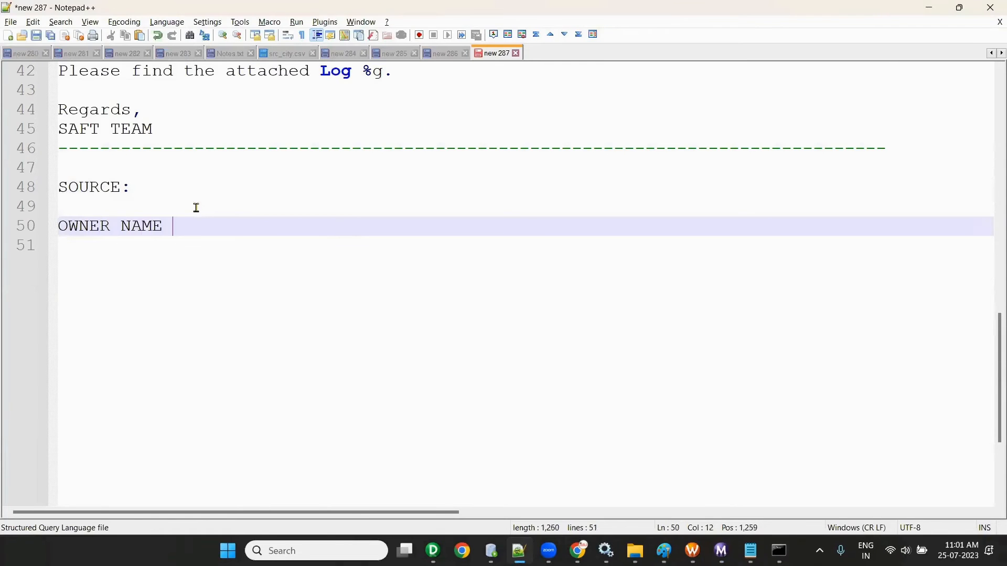
key(Return)
text(TABLE NAME)
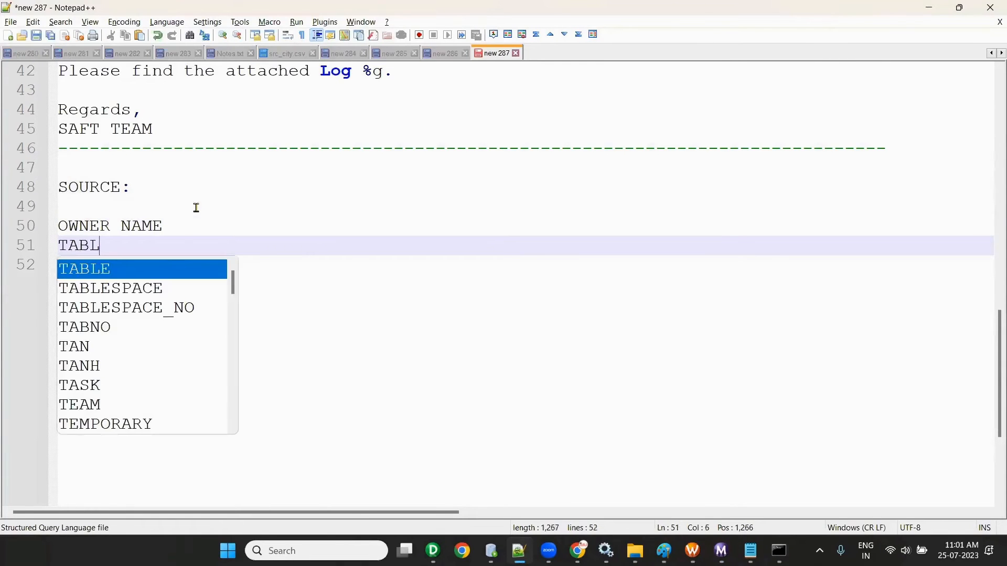
key(Return)
key(Return)
key(Return)
key(Return)
text(TAREGET)
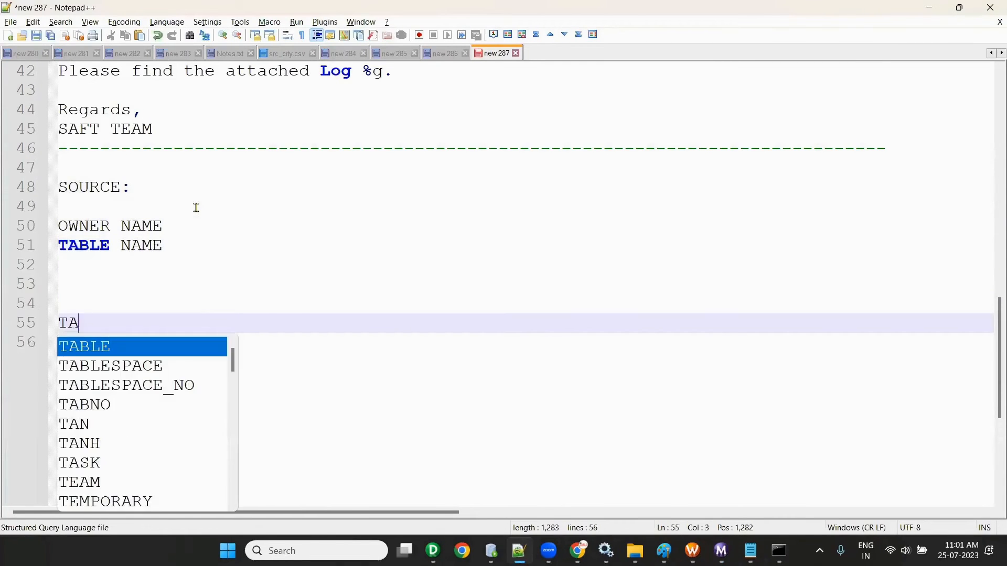
Step: Append SESSION PROPERTIES to the SOURCE: heading
click(126, 186)
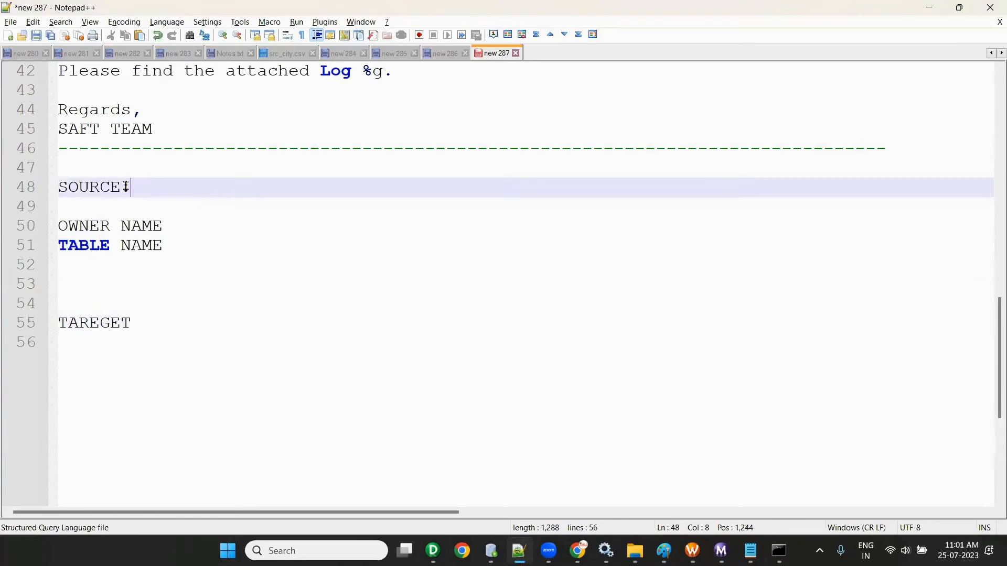
text(SESSION )
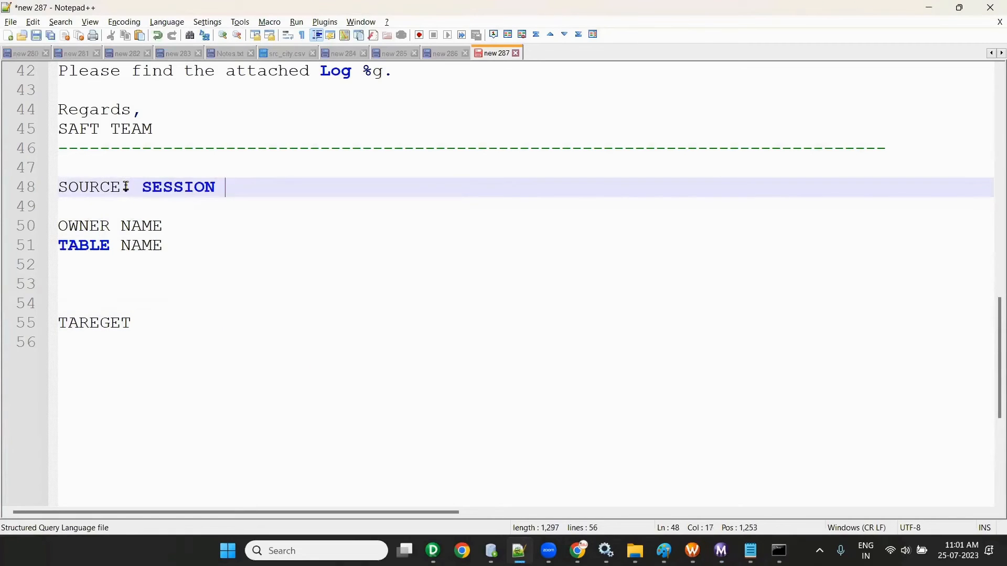
text(PROPERTIES)
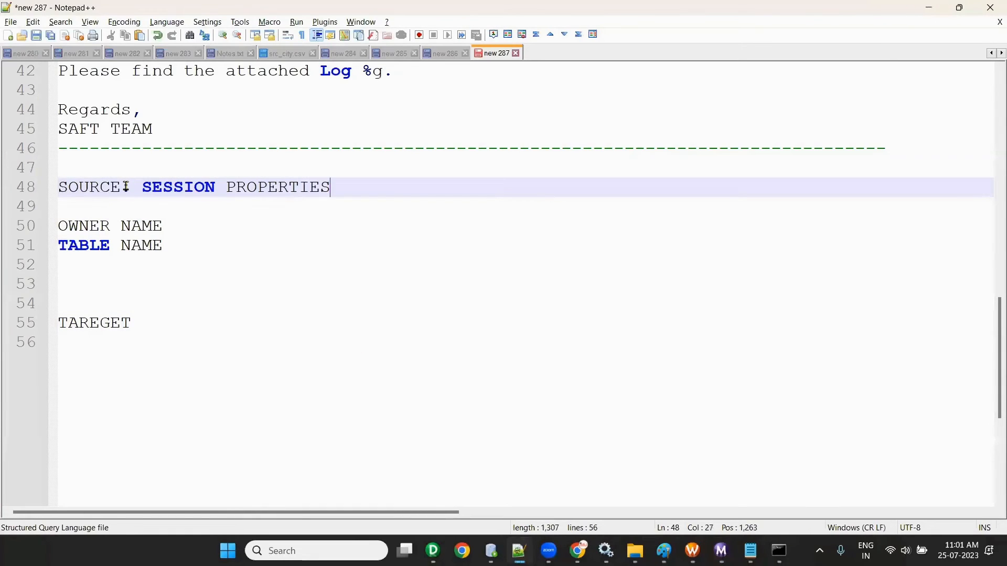
click(181, 224)
Step: Extend the TAREGET heading with SESSION PROPERTIES and add two new lines beneath it
click(142, 322)
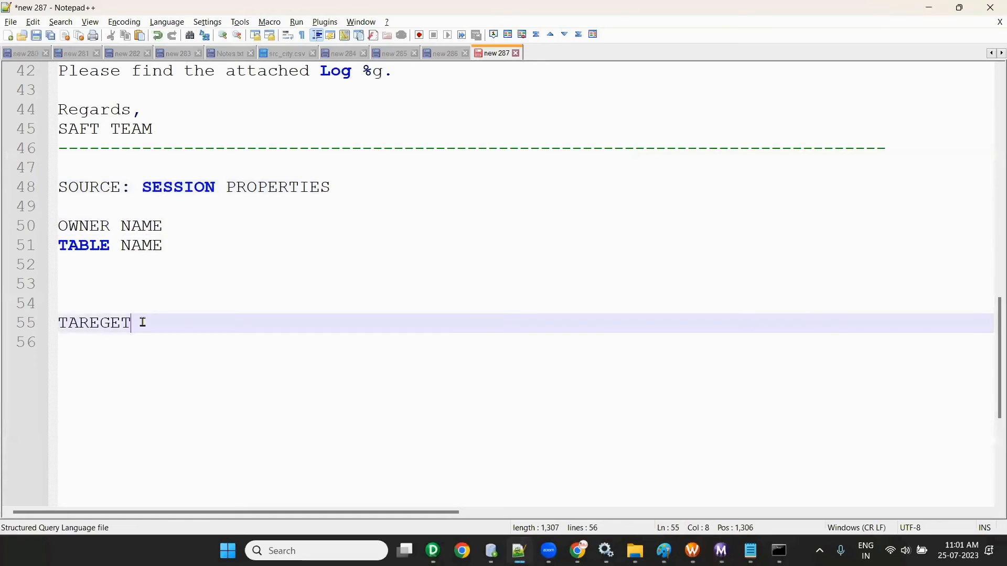
text(SESSION PRIPER)
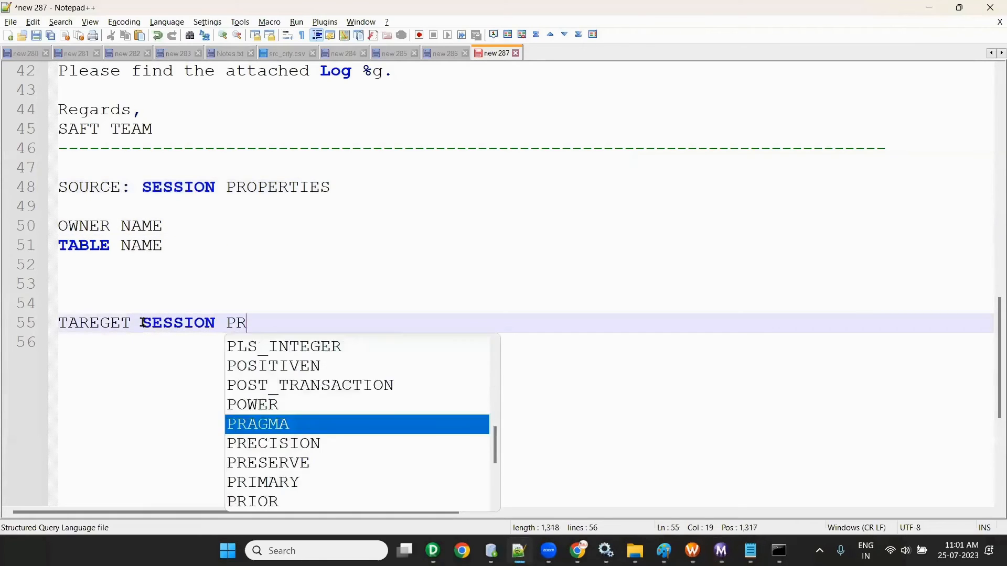
key(BackSpace)
key(BackSpace)
key(BackSpace)
key(BackSpace)
text(OPERTIES)
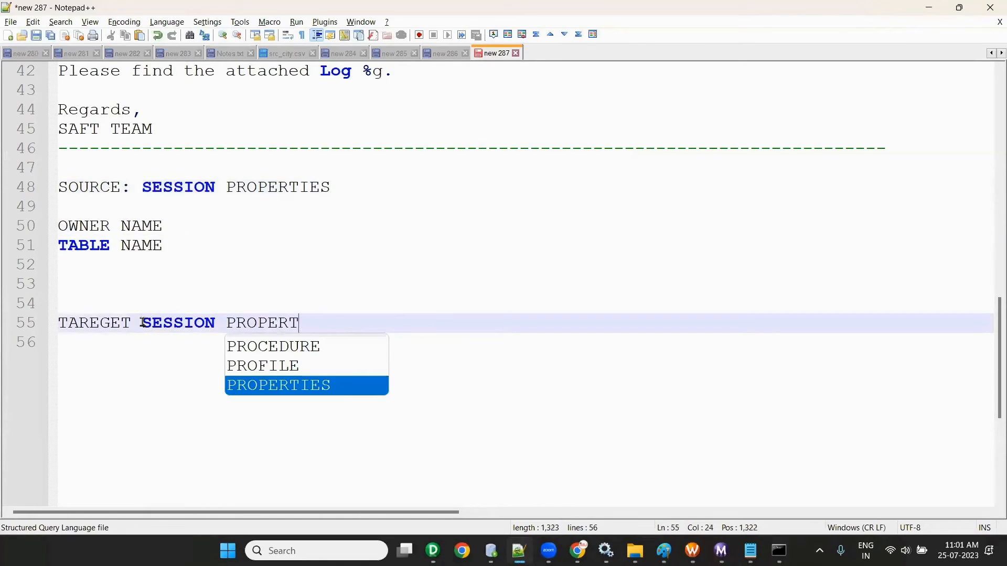
click(359, 318)
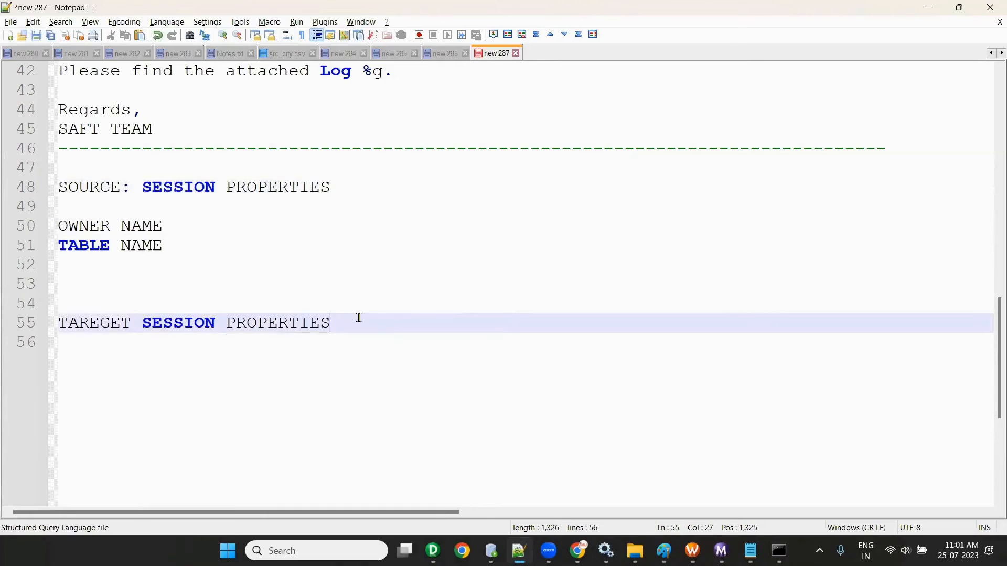
key(Return)
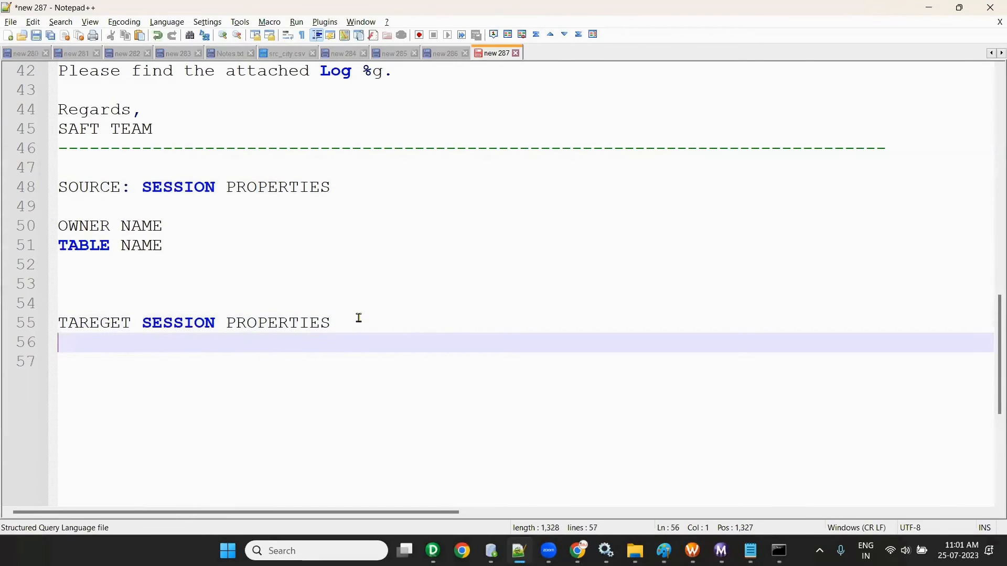
key(Return)
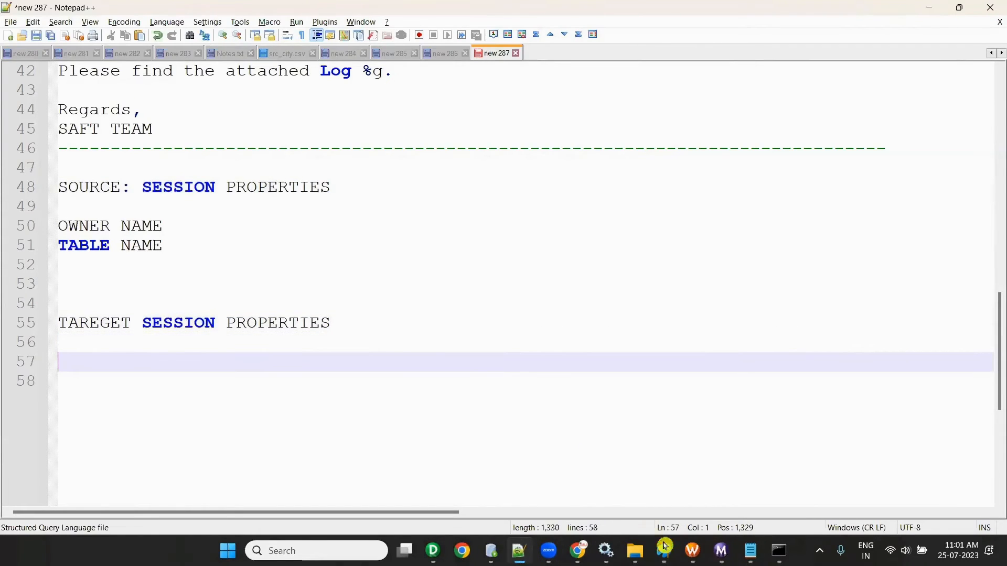
Step: Switch to PowerCenter Workflow Manager and expand the Workflows folder under Batch-19_Morning
key(alt+Tab)
click(576, 73)
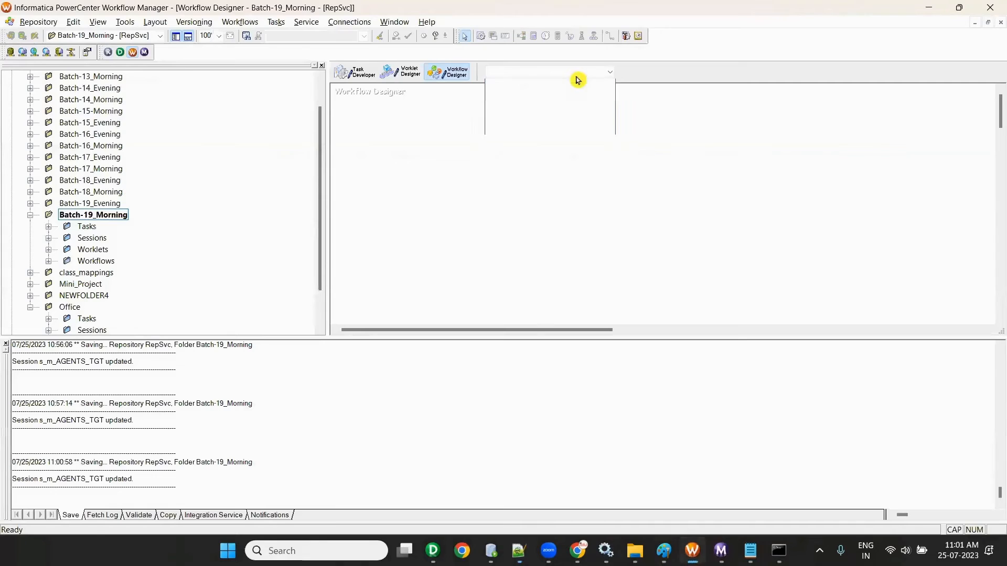
click(414, 155)
double_click(64, 261)
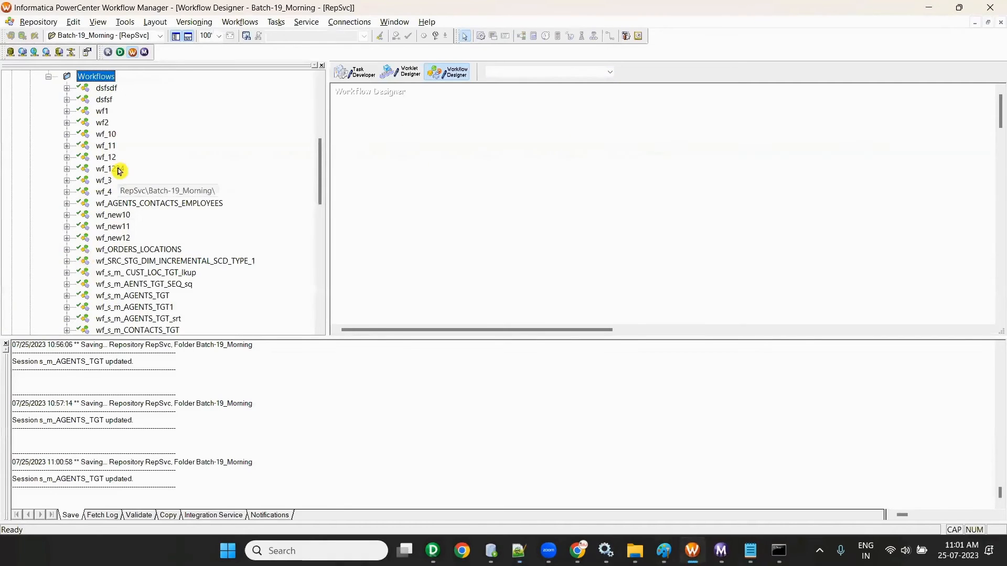
Step: Open the s_m_AGENTS_TGT session in the Task Developer and examine the mapping properties of SQ_AGENTS1 and AGENTS_TGT1
click(355, 72)
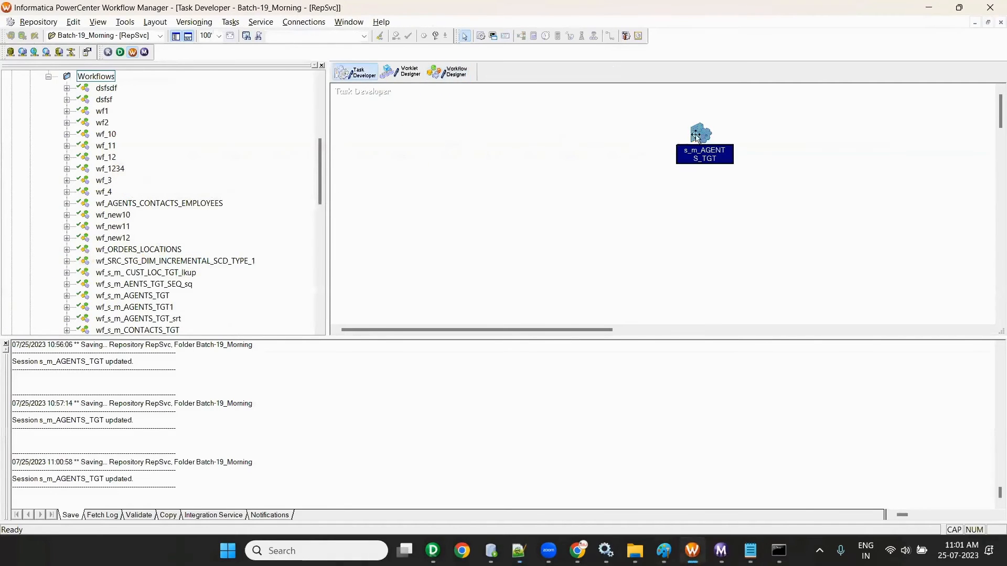
double_click(706, 133)
click(242, 73)
click(169, 168)
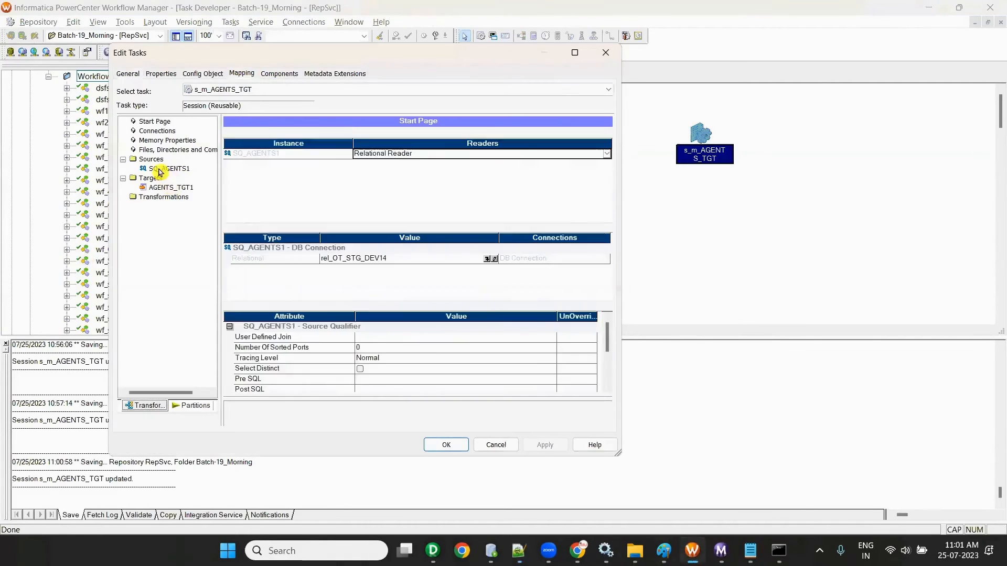
scroll(376, 351, down, 2)
click(171, 188)
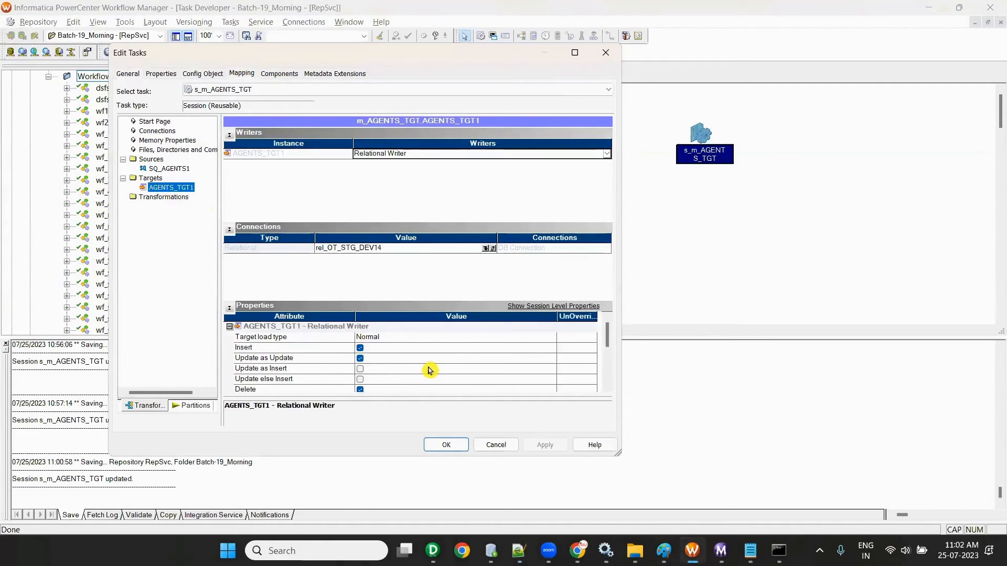
scroll(428, 370, down, 3)
Step: Switch to Notepad++ and write TABLE NAME PREFIX beneath the target session properties heading
key(alt+Tab)
click(394, 350)
key(Return)
text(tAB)
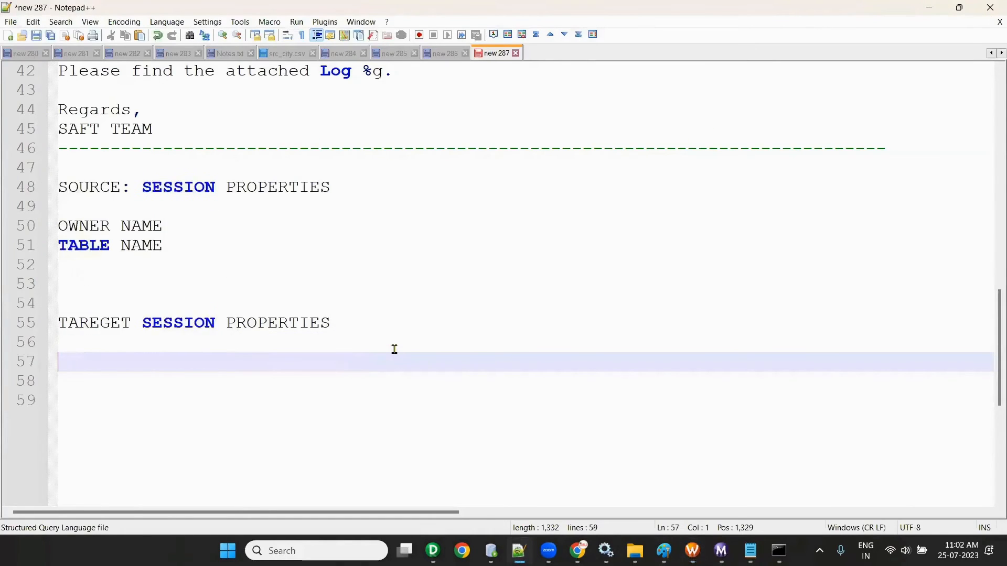
text(LE)
key(BackSpace)
key(BackSpace)
key(BackSpace)
key(BackSpace)
key(BackSpace)
key(BackSpace)
text(TA)
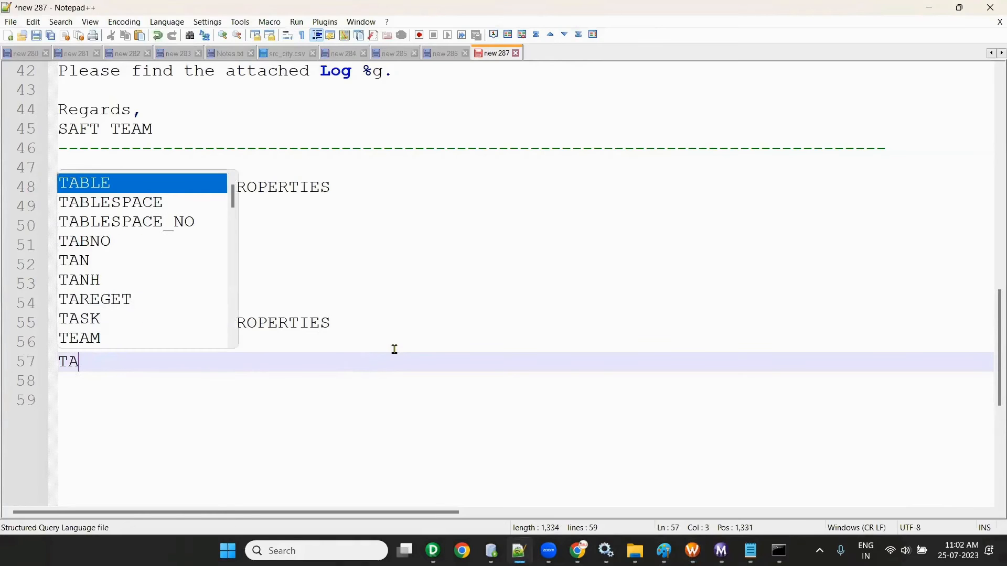
text(BLE NAME PR)
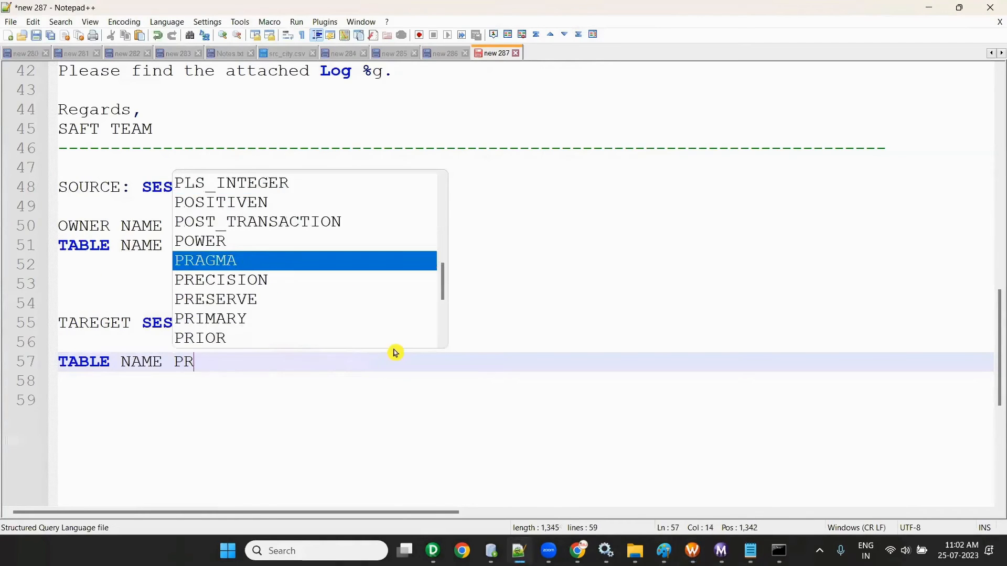
text(EVIX)
key(BackSpace)
key(BackSpace)
key(BackSpace)
text(FIX)
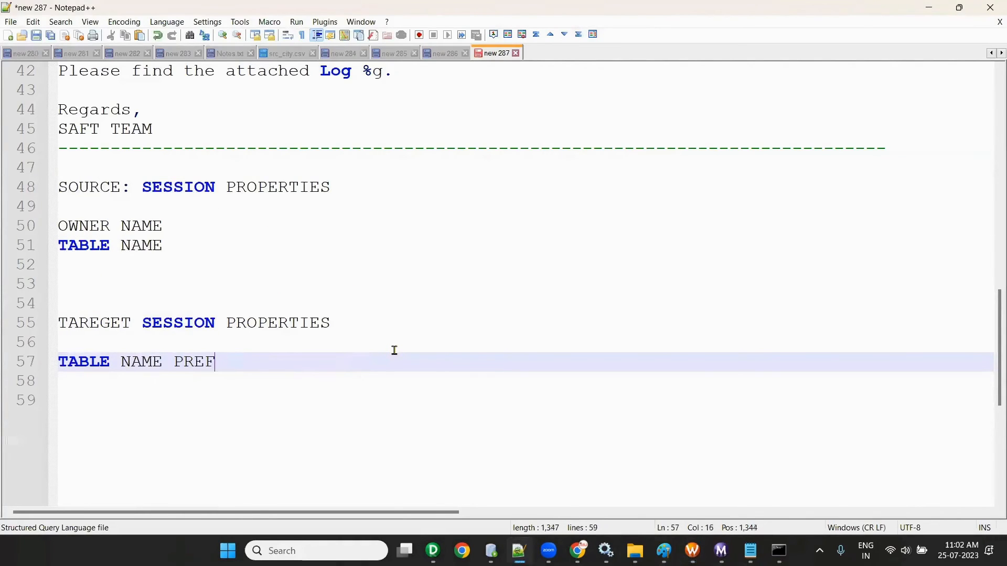
Step: Check the target property names in Workflow Manager, and add the line TARGET TABLE NAME in the Notepad++ notes
key(Return)
key(alt+Tab)
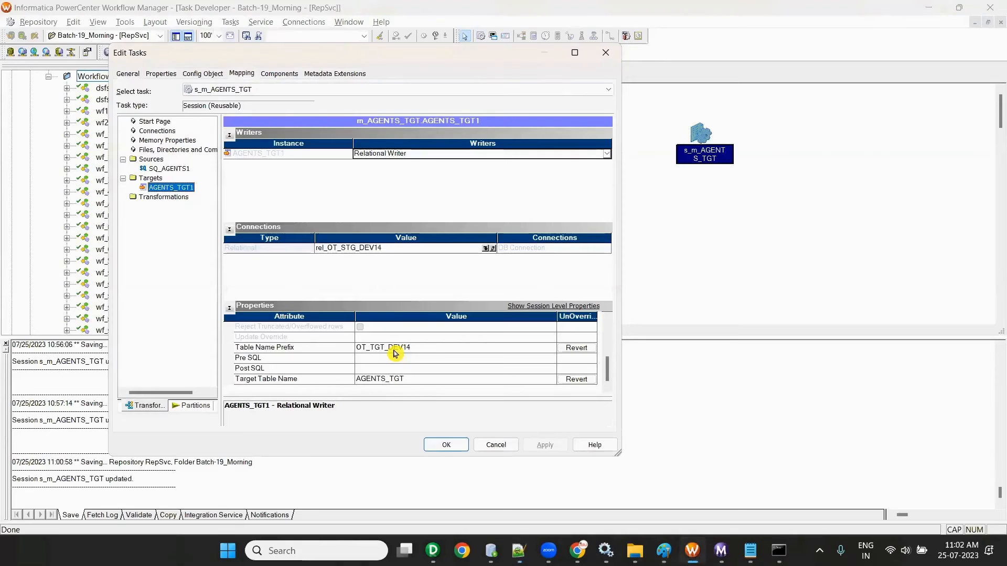
key(alt+Tab)
text(TARGET)
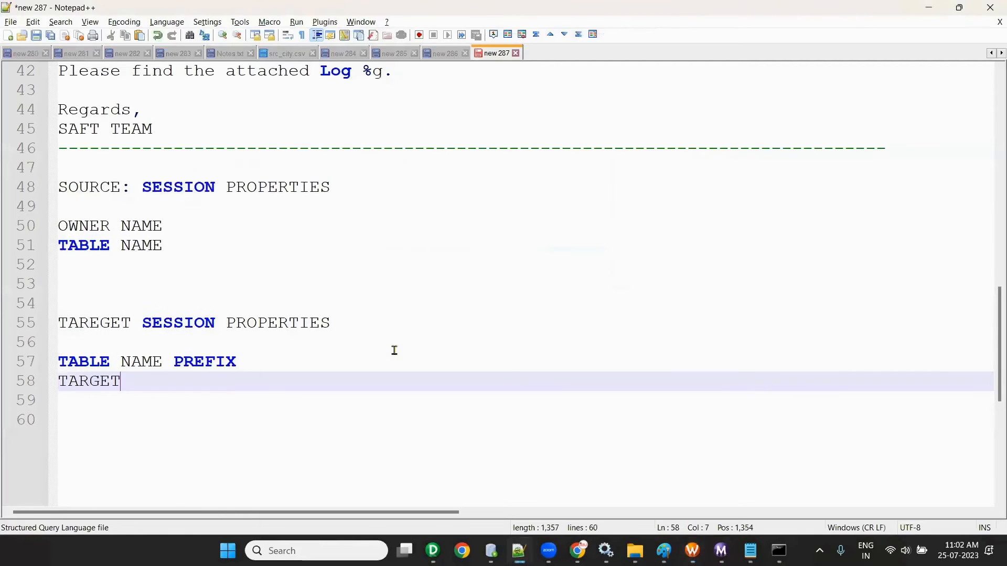
text( TABLE NAME)
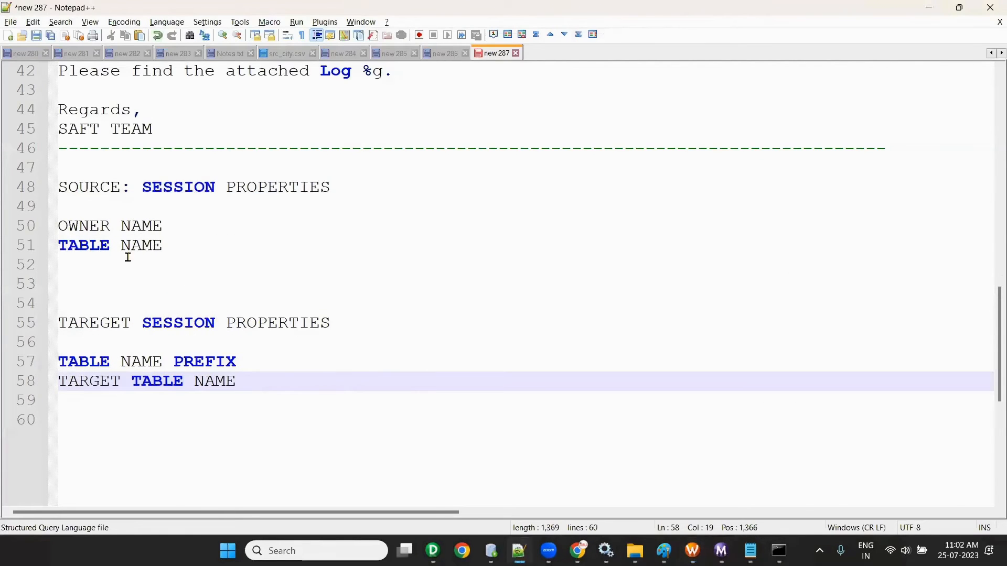
Step: Insert SOURCE before TABLE NAME in the source session properties list
click(60, 238)
text(SOURCE)
key(BackSpace)
key(BackSpace)
key(BackSpace)
text(RCE)
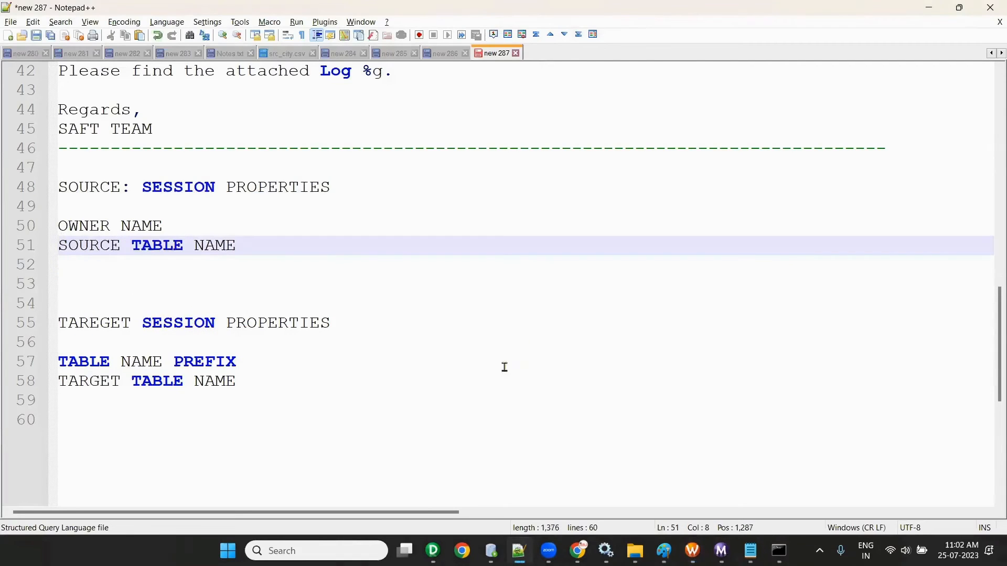
Step: Correct the target heading to read TARGET : SESSION PROPERTIES
click(473, 397)
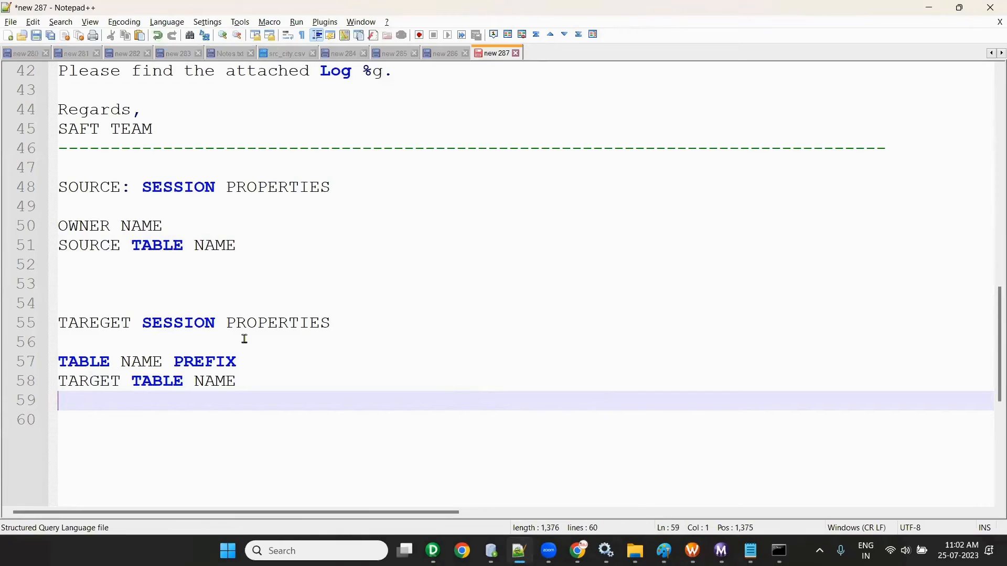
click(142, 322)
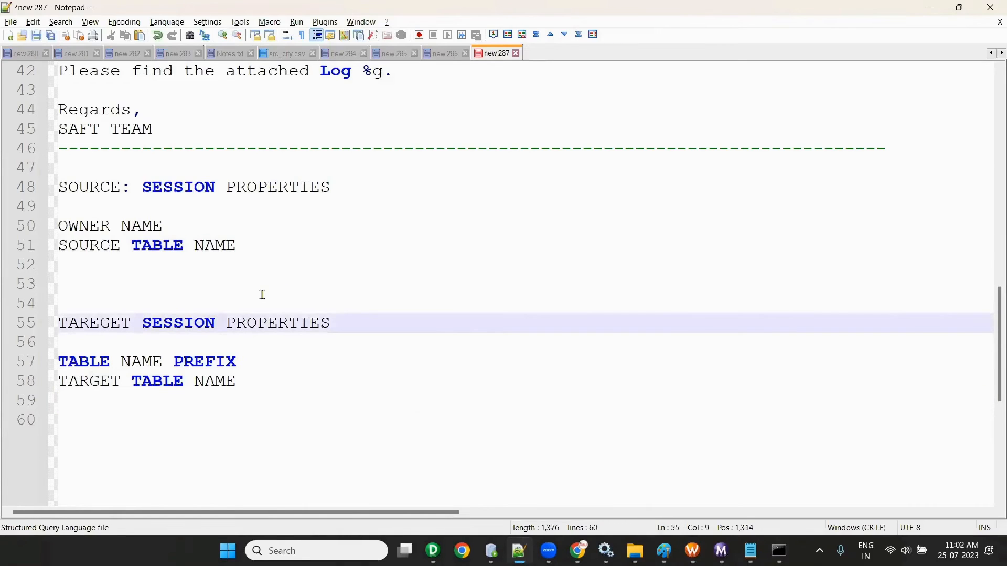
text(:)
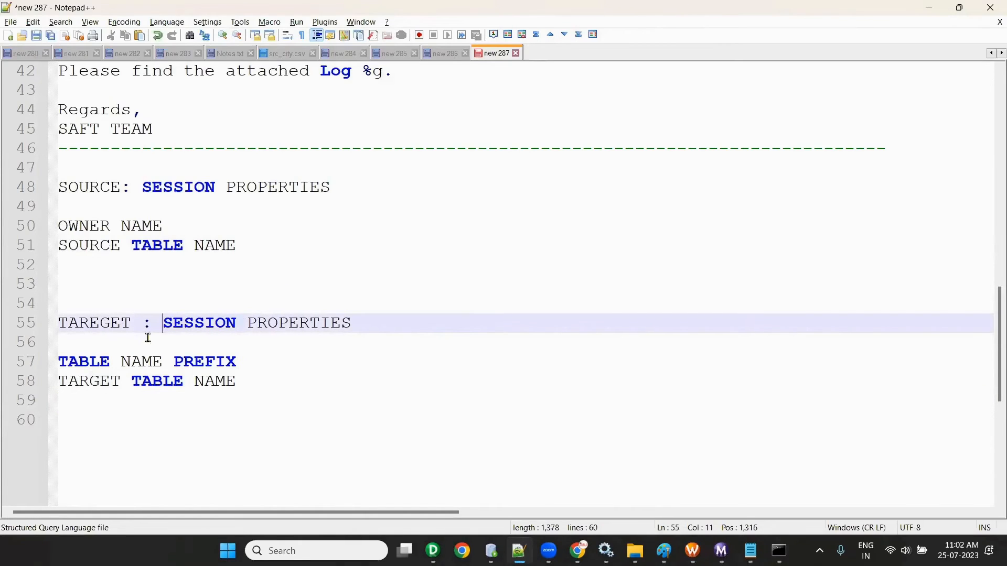
click(101, 322)
key(BackSpace)
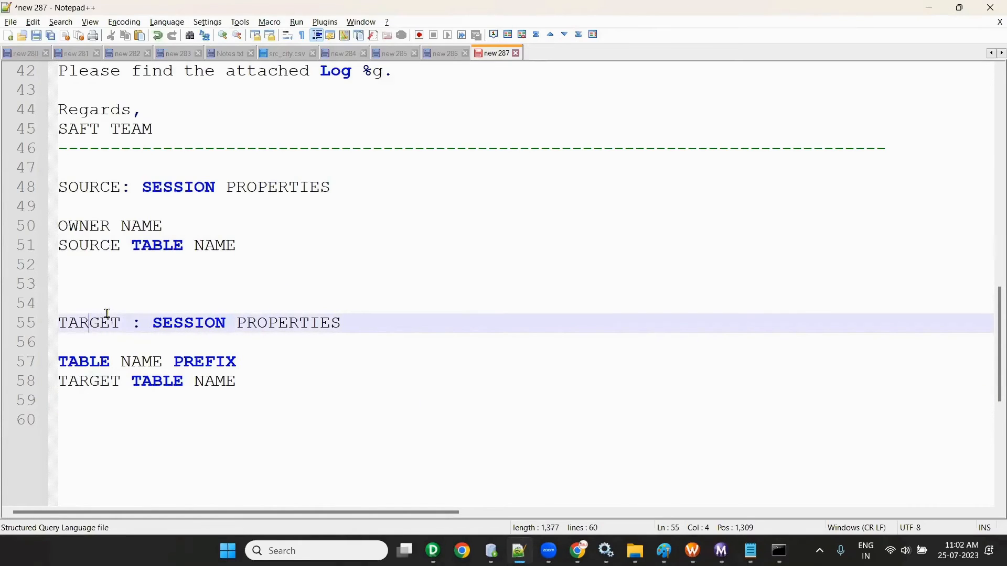
click(470, 400)
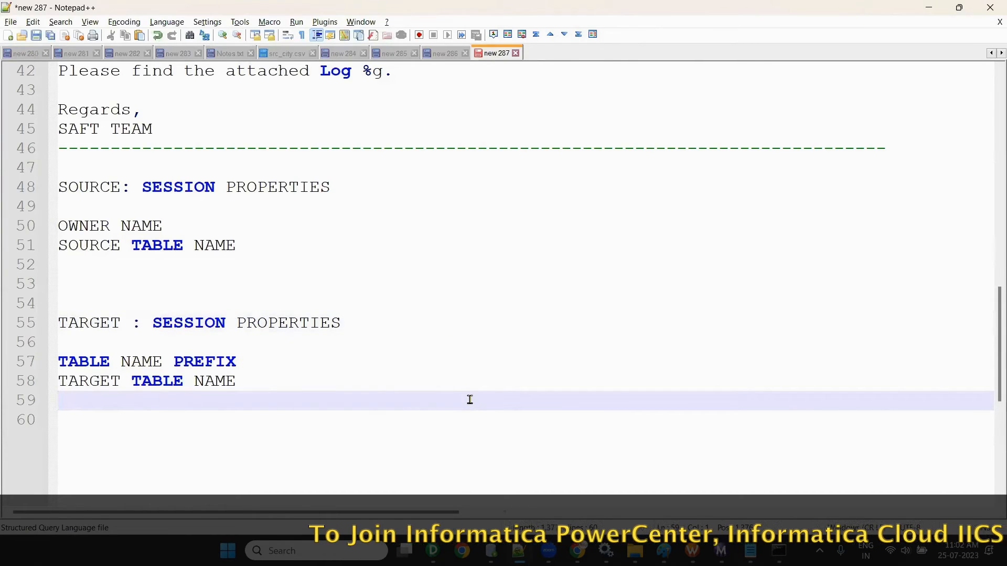
Step: Switch to File Explorer and browse from the Batch-18 sessions to the Batch-17 folder under Informatica Training
mouse_move(635, 550)
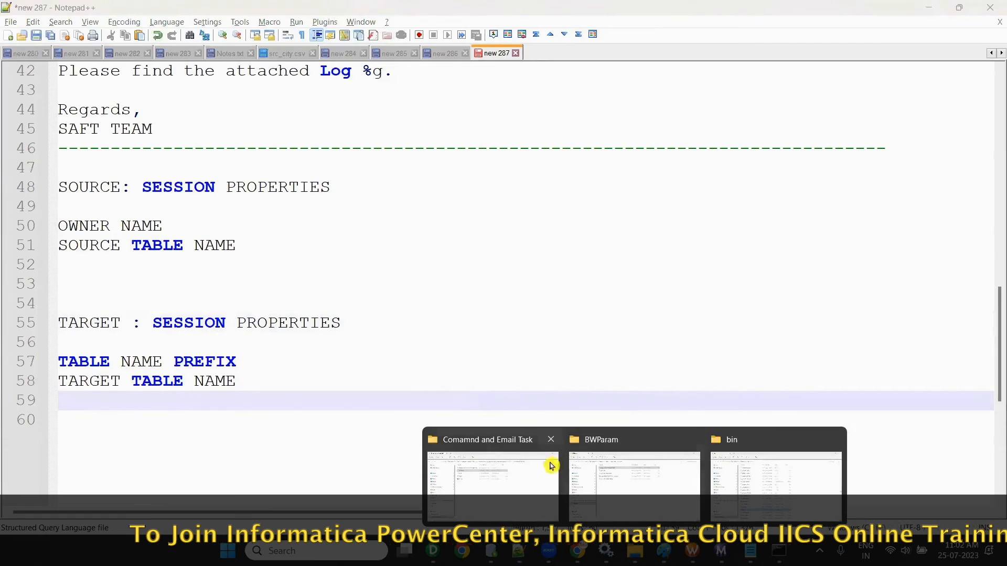
click(499, 470)
click(361, 75)
scroll(322, 254, down, 2)
scroll(337, 400, up, 2)
scroll(370, 367, down, 2)
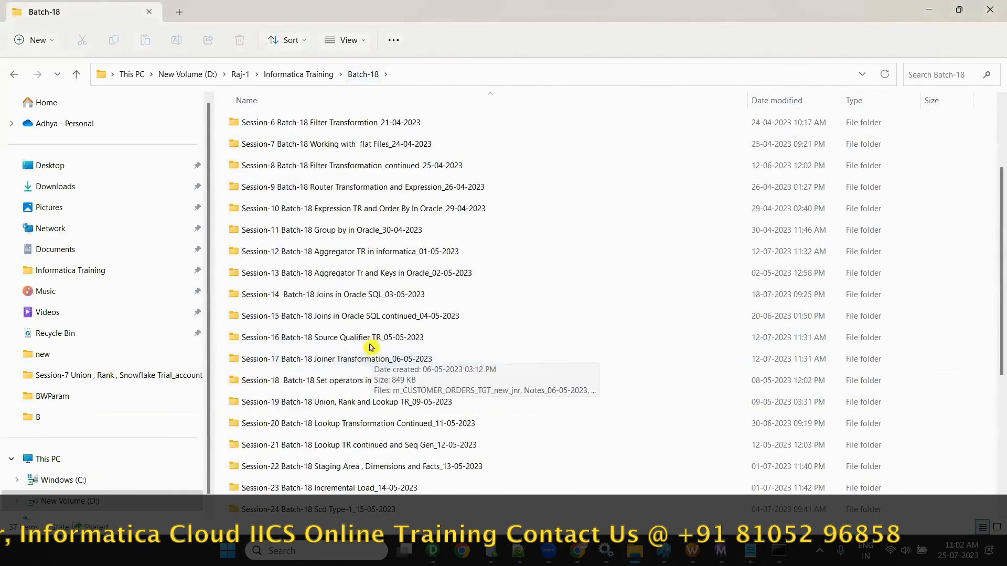
scroll(359, 386, down, 1)
click(313, 76)
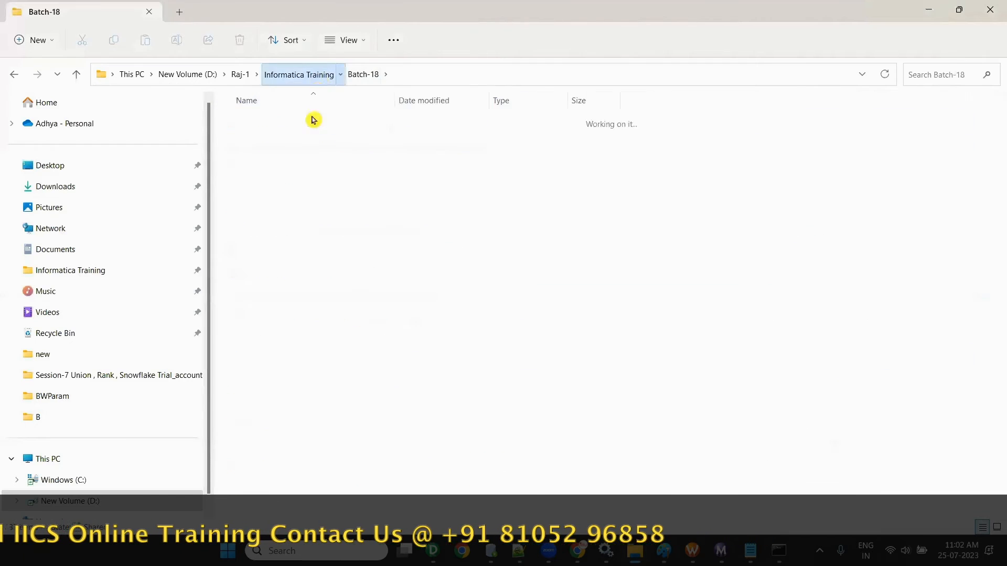
double_click(283, 335)
click(14, 74)
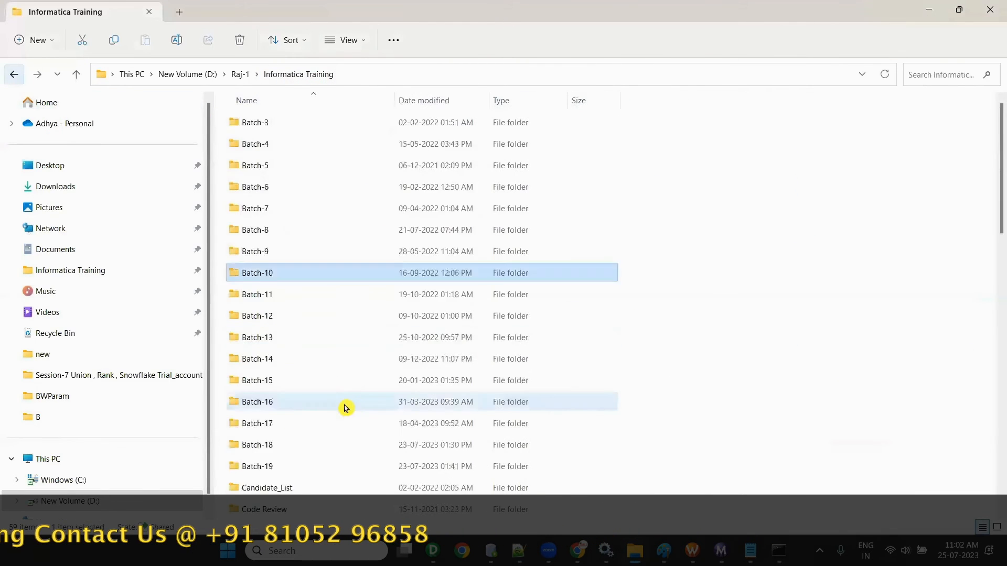
scroll(346, 408, down, 2)
double_click(265, 297)
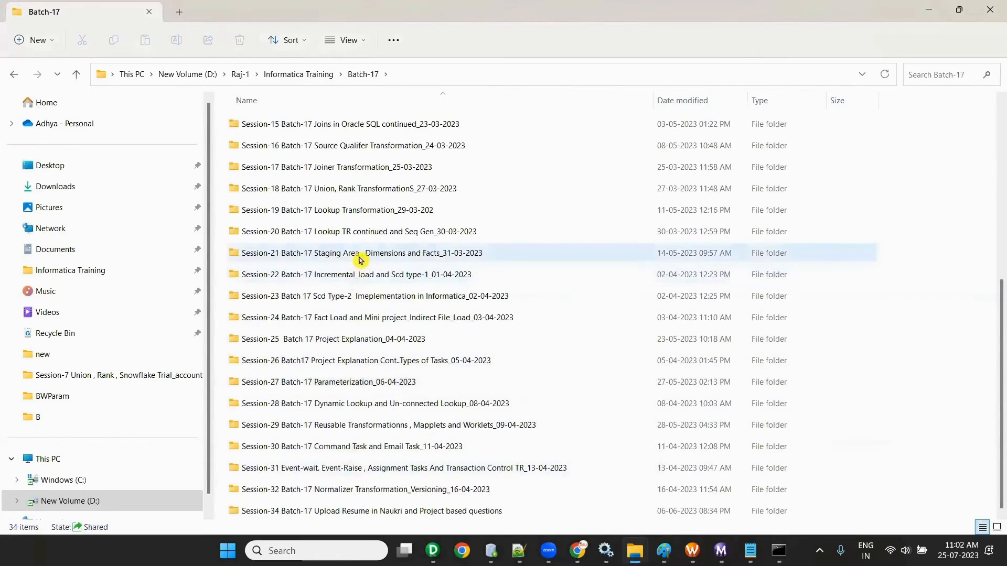
Step: View the Scd type2 explanation in the class workbook from Session-23's SCD TYPE-2 folder, and close it
double_click(367, 296)
double_click(309, 124)
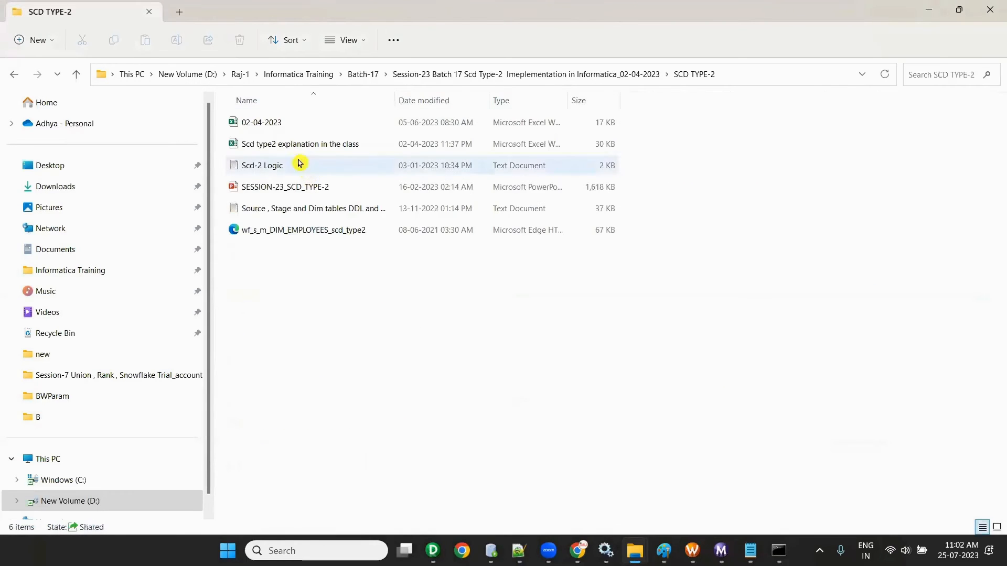
click(287, 149)
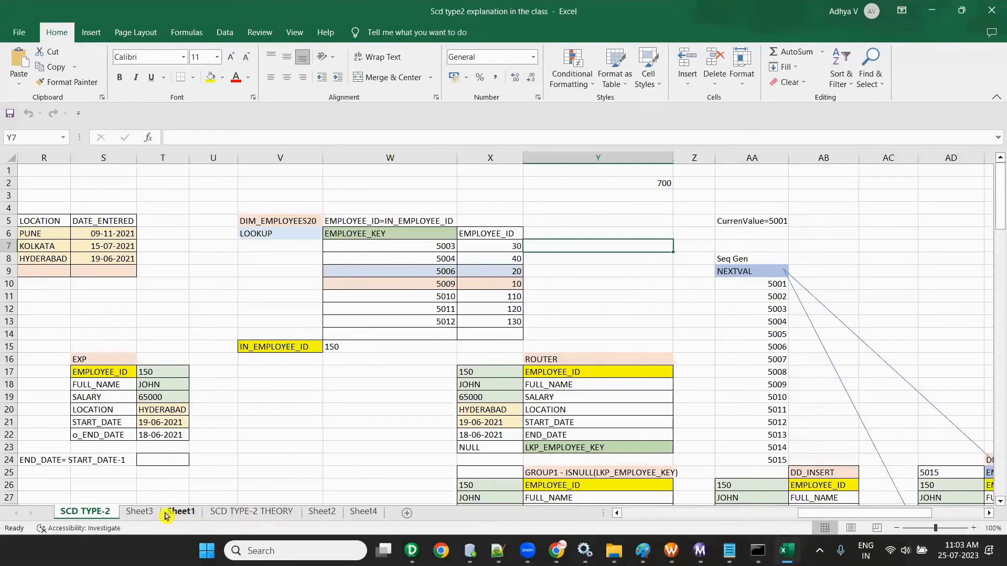
click(991, 11)
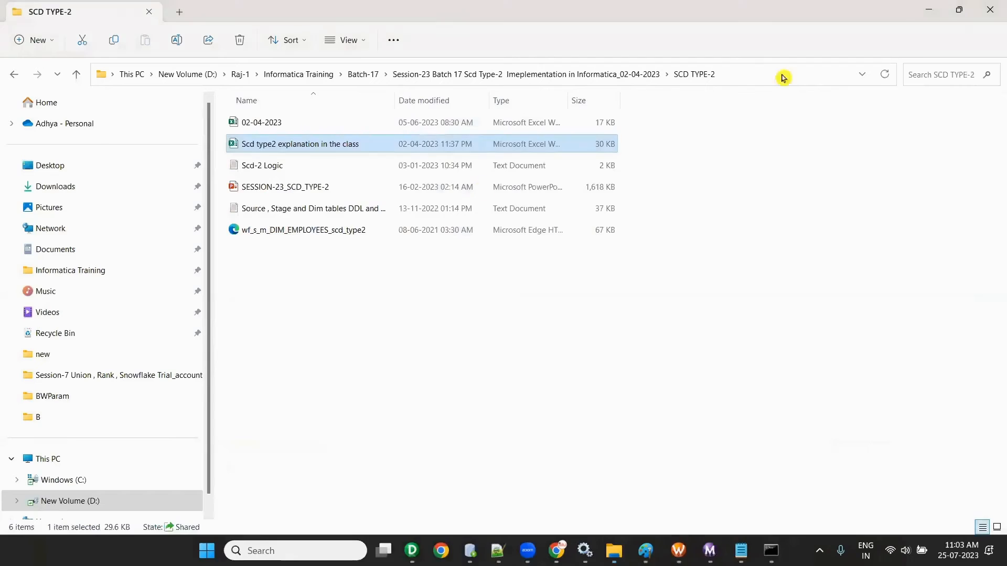
Step: Open Batch-17's Session-22 Incremental_load and Scd type-1 folder and check the contents of its Scd Type-1 subfolder
key(alt+Up)
key(alt+Up)
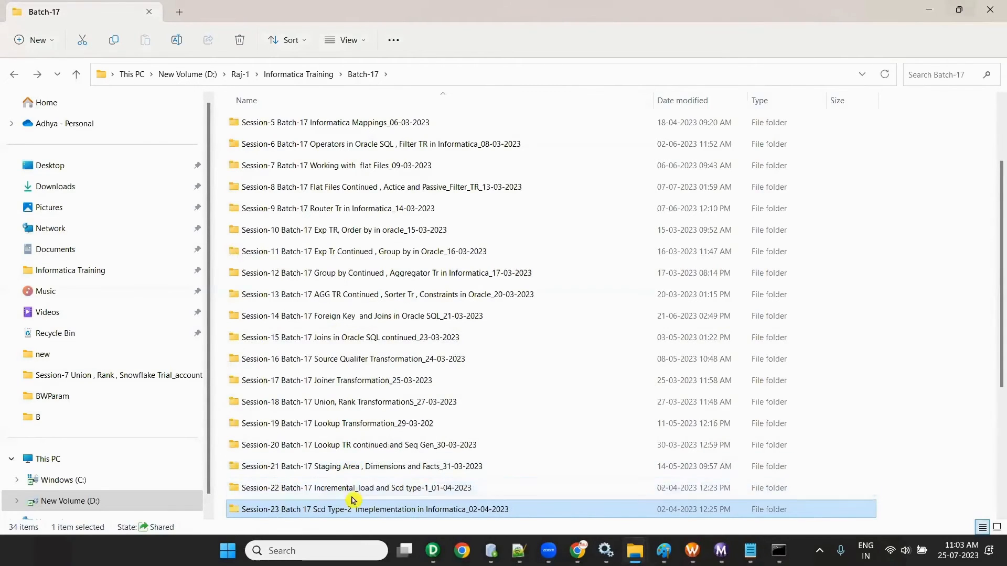
double_click(351, 493)
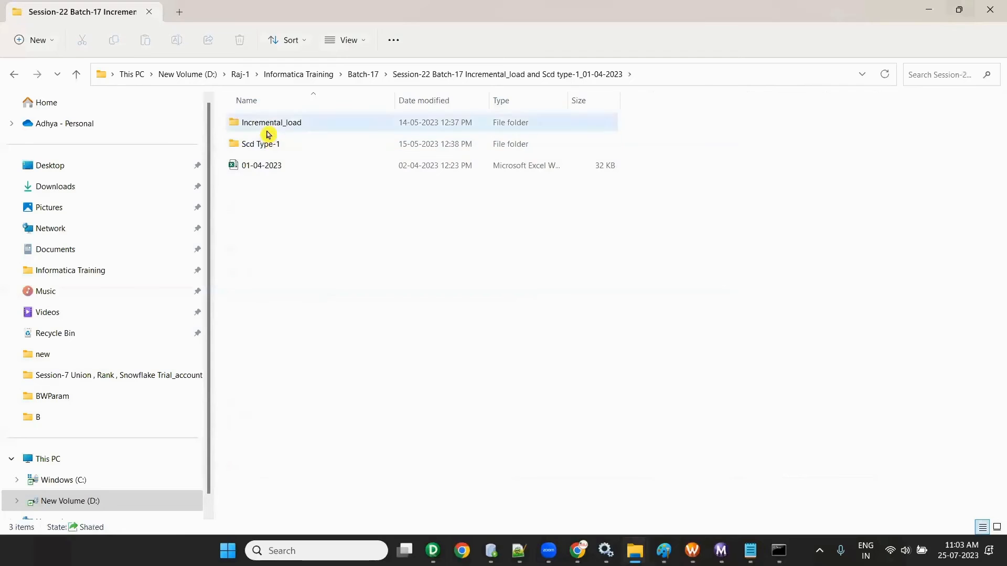
double_click(260, 145)
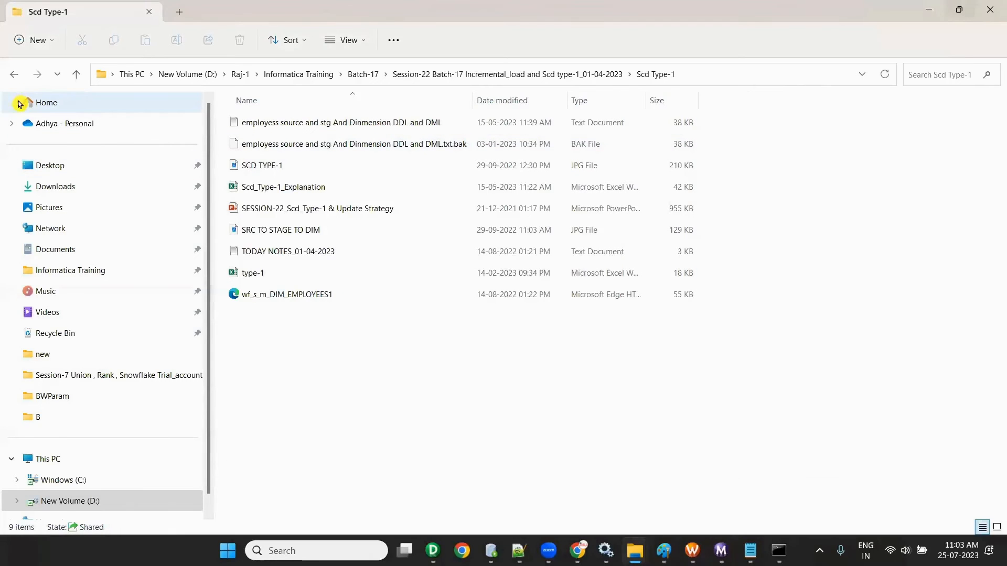
click(10, 74)
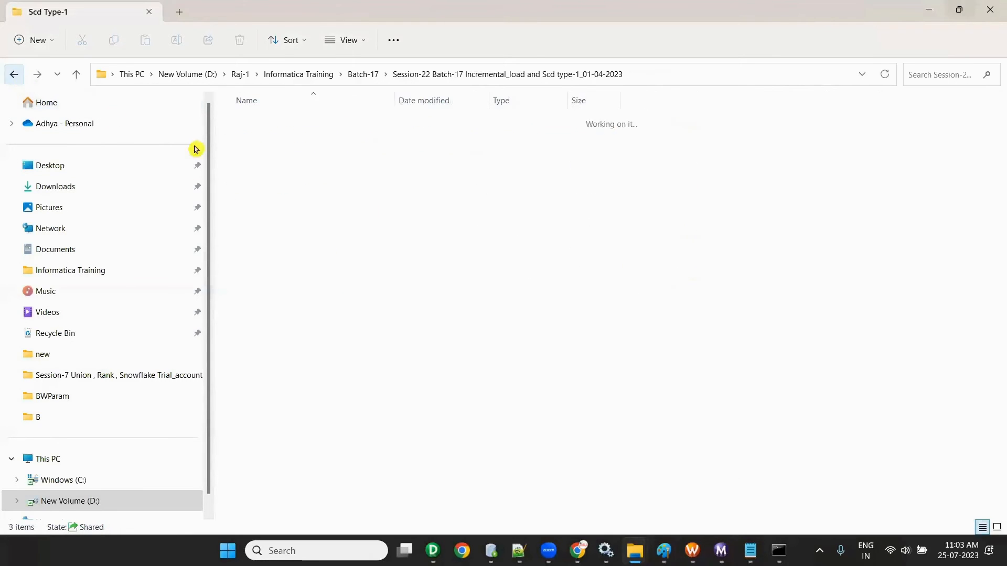
Step: Look through the sheets of the 01-04-2023 workbook in the Session-22 folder, and close it
click(280, 173)
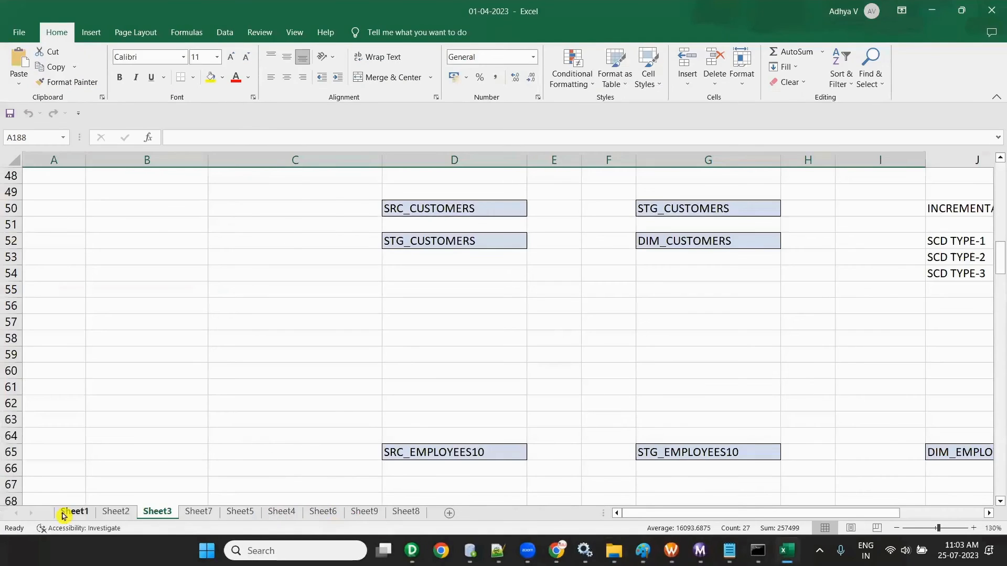
click(63, 516)
click(198, 511)
click(405, 512)
click(996, 8)
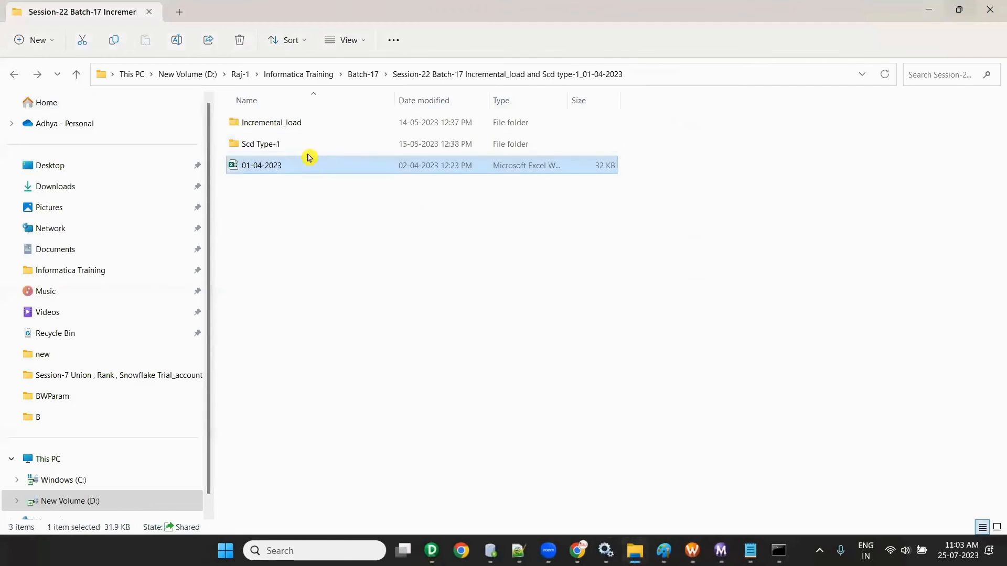
Step: Open the Scd_Type-1_Explanation and type-1 workbooks from the Scd Type-1 folder and check Sheet1 of type-1
double_click(265, 146)
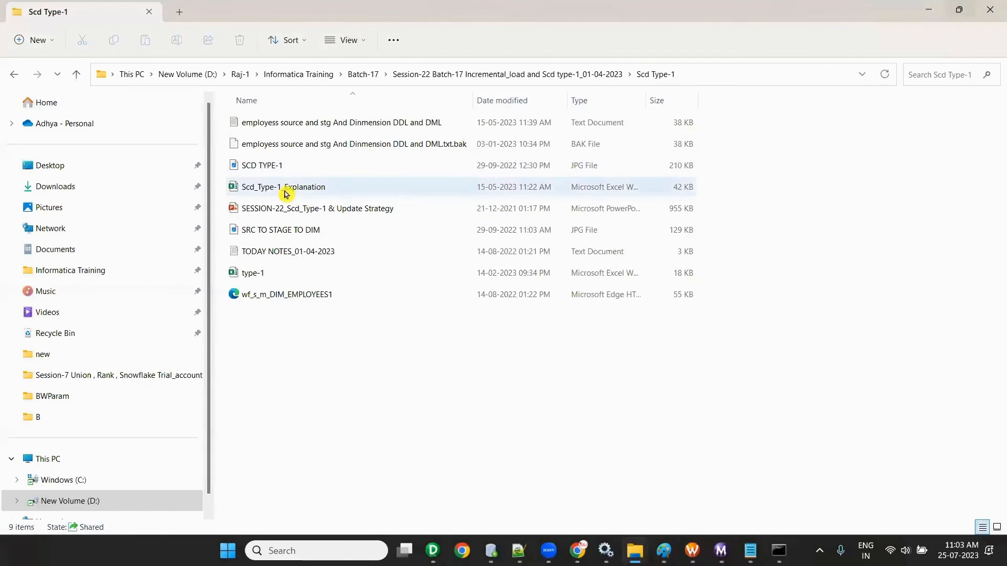
click(286, 192)
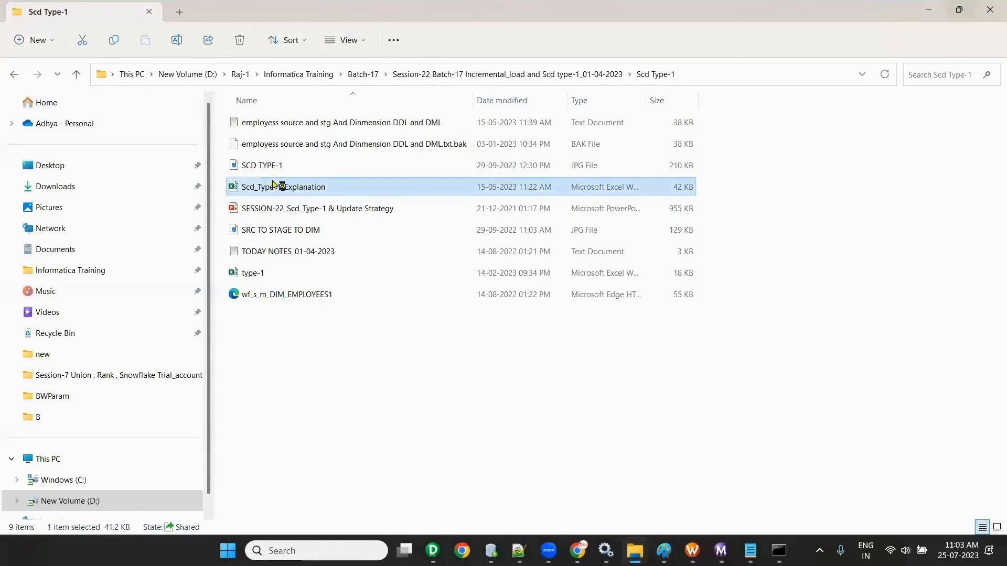
double_click(256, 274)
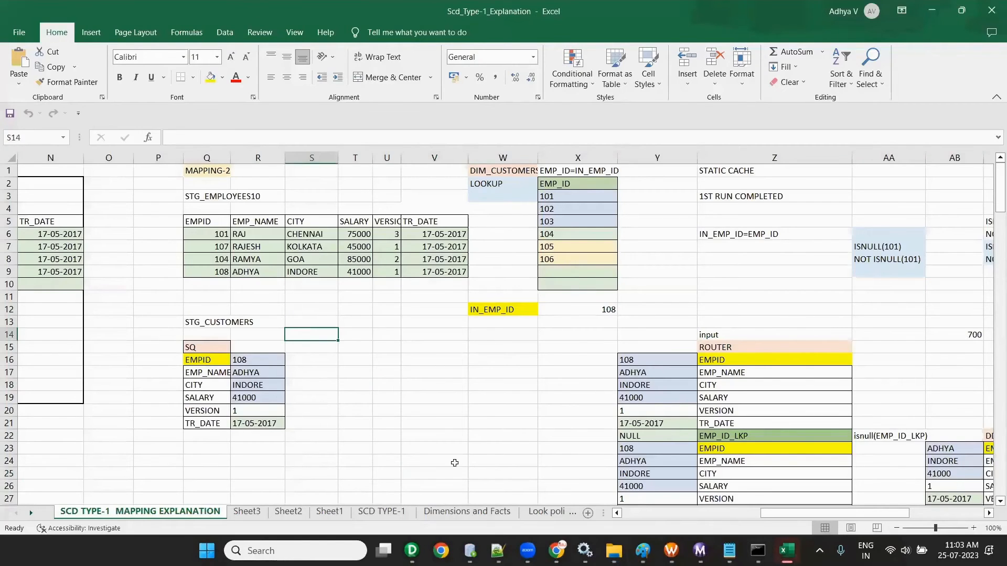
click(73, 511)
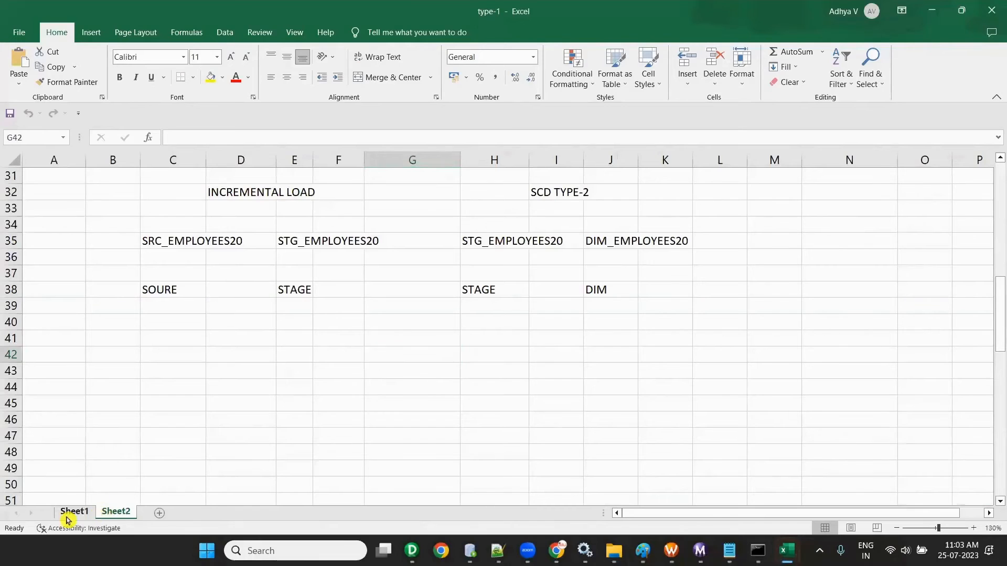
key(ctrl+Tab)
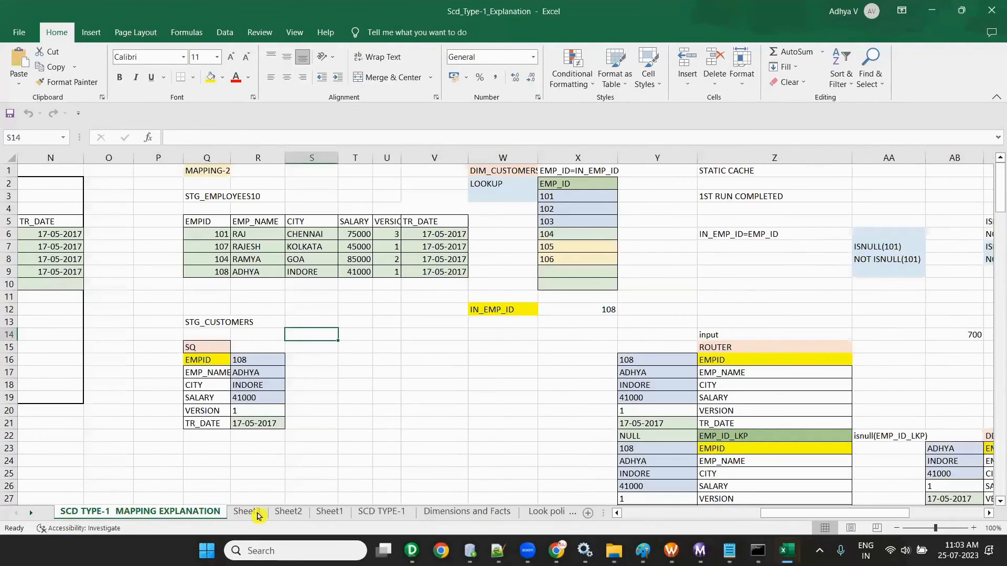
Step: Look through the Staging Area, Data flow and SCD TYPE-2 sheets of Scd_Type-1_Explanation, and display the SCD TYPE-1 sheet
mouse_move(470, 551)
click(425, 523)
key(alt+Tab)
click(535, 515)
click(552, 517)
click(572, 518)
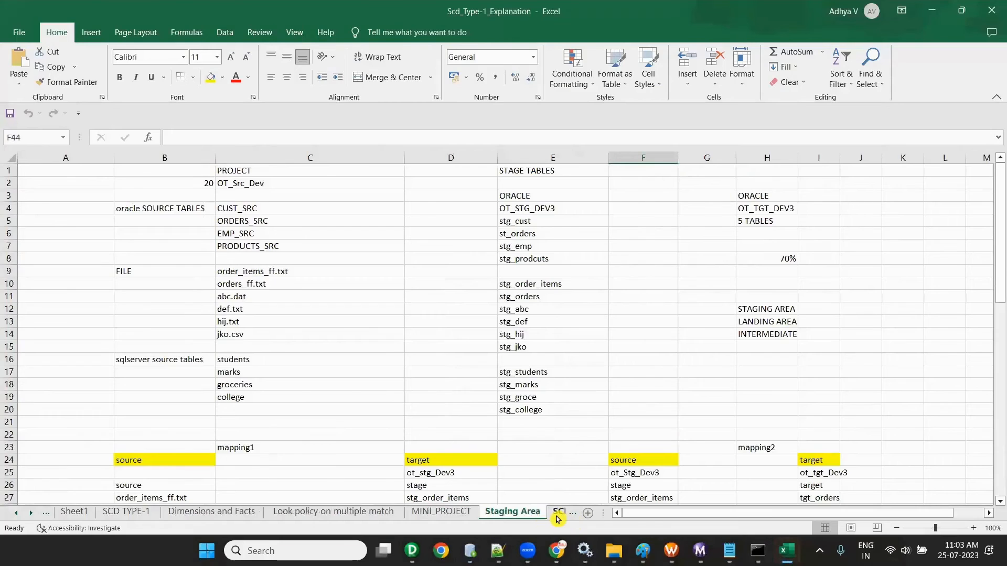
click(557, 518)
click(547, 516)
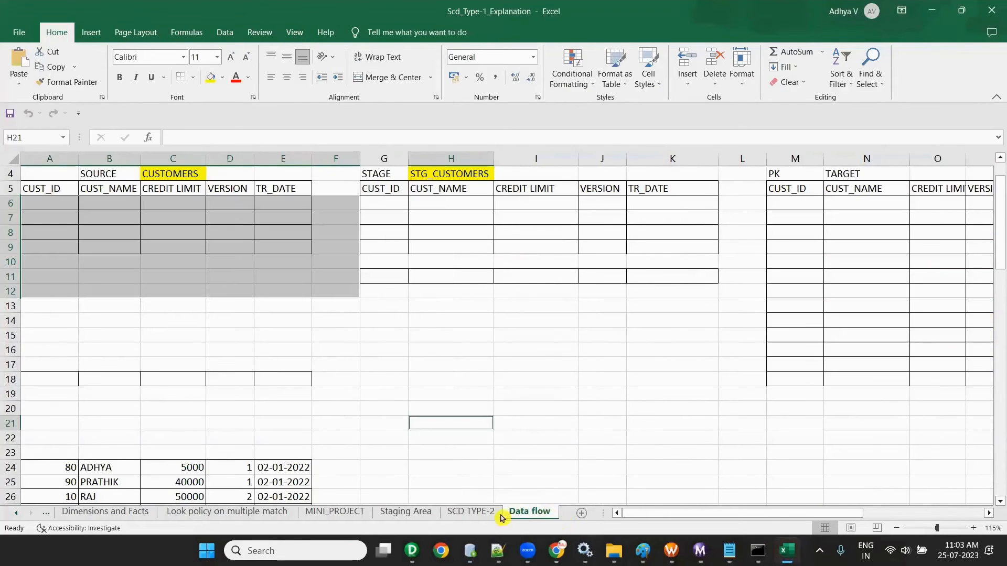
click(464, 517)
click(16, 512)
click(16, 512)
click(209, 512)
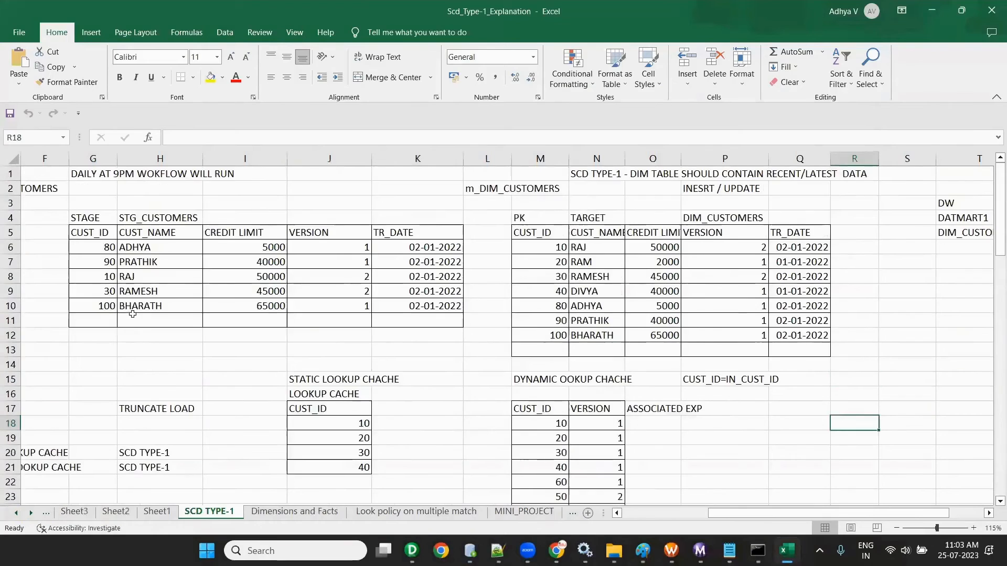
Step: Look through Sheet1, Sheet2, Sheet3 and the SCD TYPE-1 MAPPING EXPLANATION sheet of Scd_Type-1_Explanation, and close it and the type-1 workbook
click(173, 512)
click(116, 512)
click(74, 513)
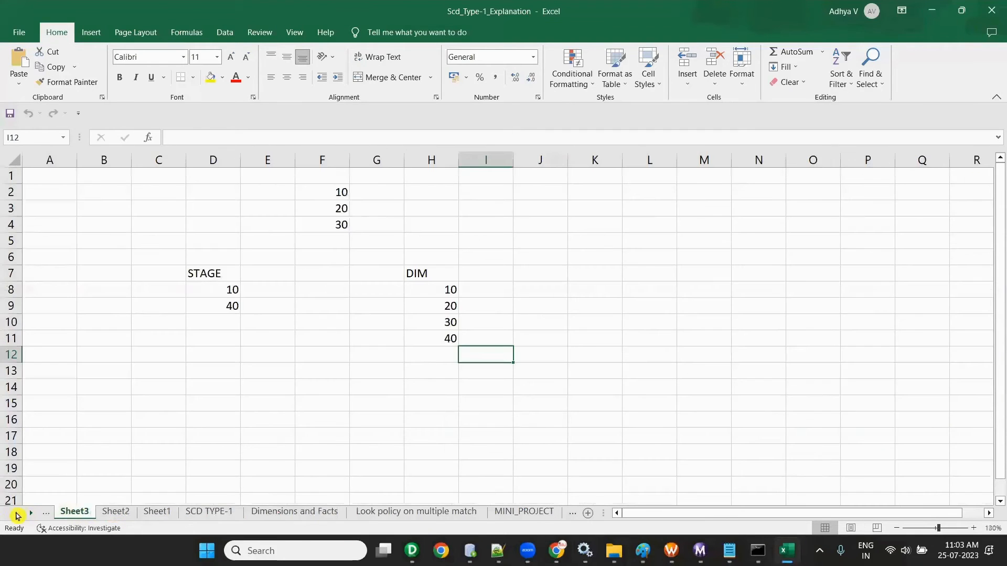
click(17, 512)
click(95, 513)
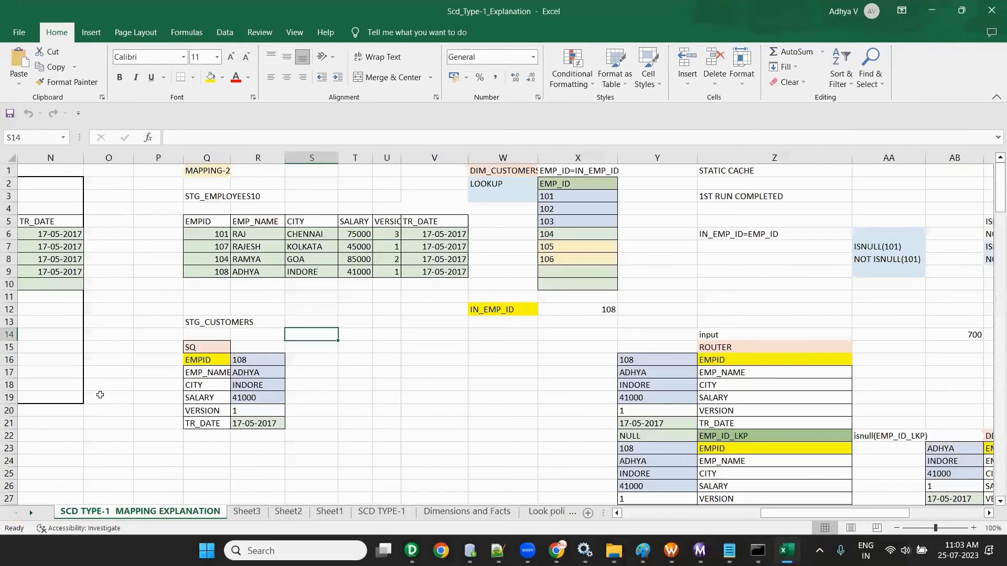
click(993, 9)
scroll(196, 435, up, 20)
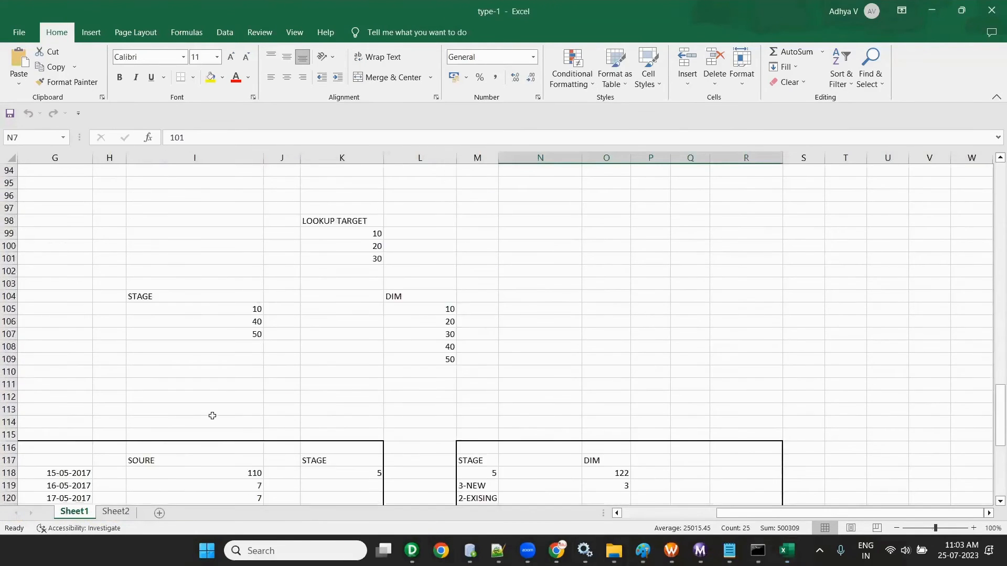
click(989, 11)
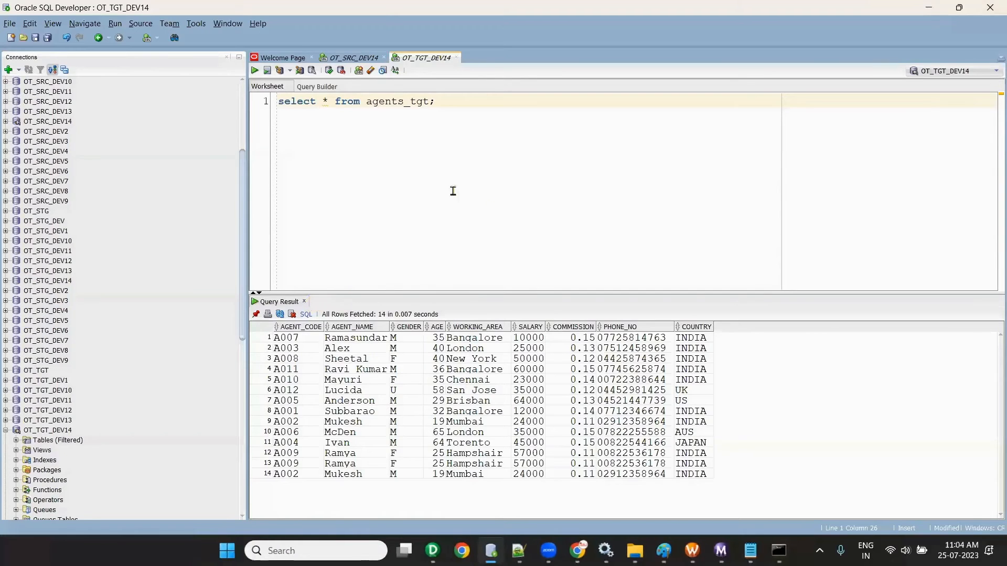
Step: Return to the Session-22 folder and reopen its 01-04-2023 workbook
key(BackSpace)
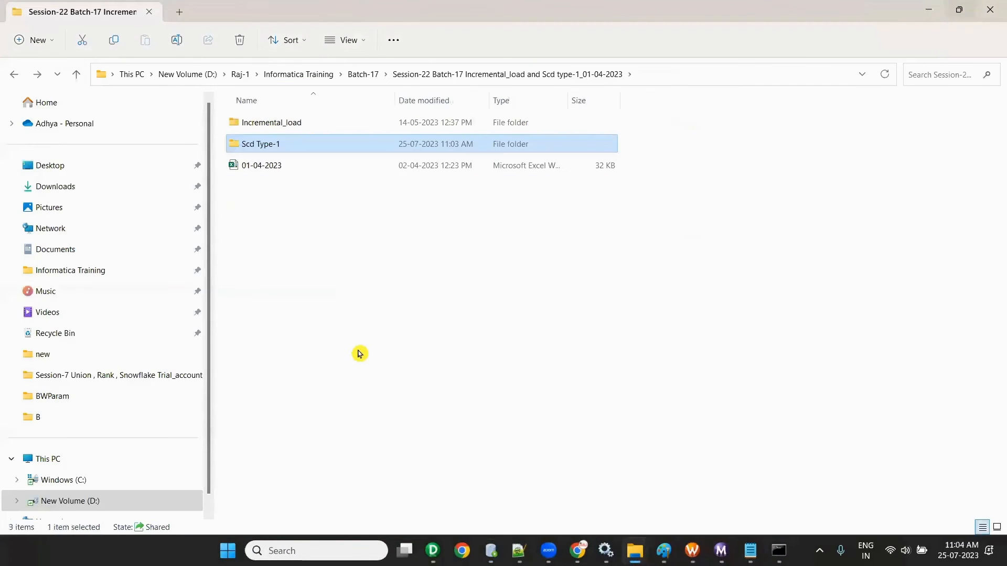
click(243, 166)
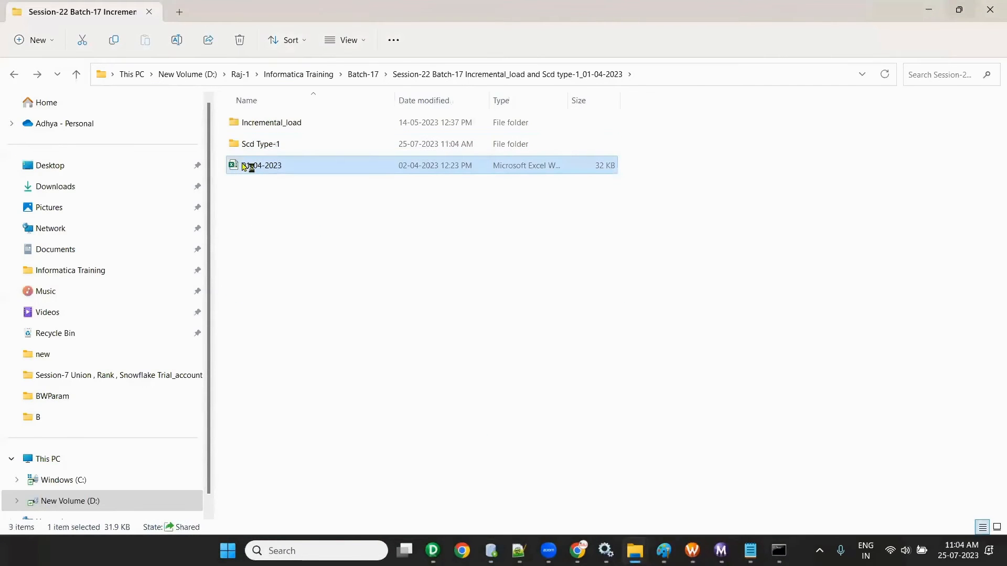
double_click(243, 166)
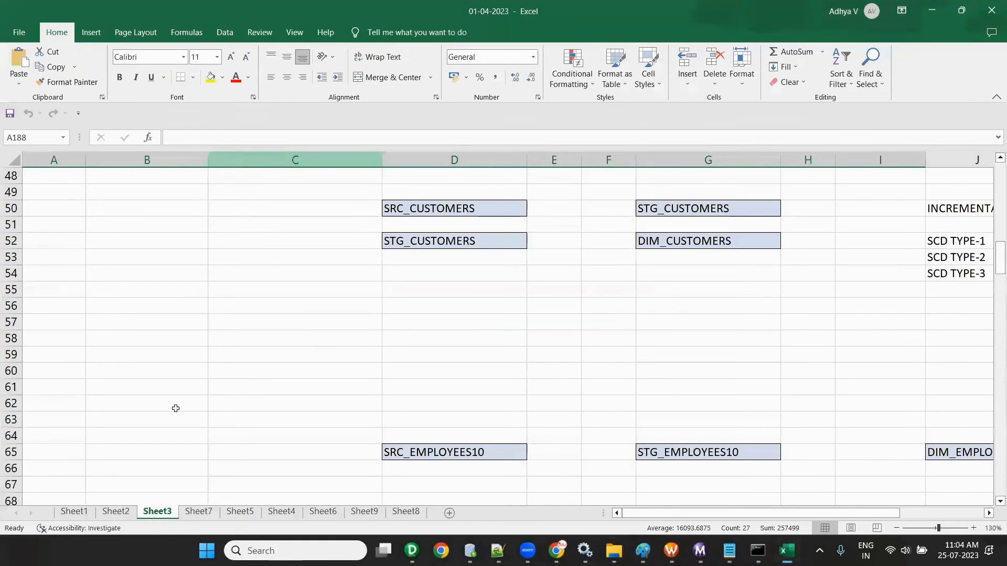
Step: Look through the sheets of the 01-04-2023 workbook and display Sheet6 with the CUSTOMERS, STG_CUSTOMERS and DIM_CUSTOMERS tables
click(79, 513)
click(116, 512)
click(200, 512)
click(240, 512)
click(292, 512)
click(323, 513)
click(364, 513)
click(323, 512)
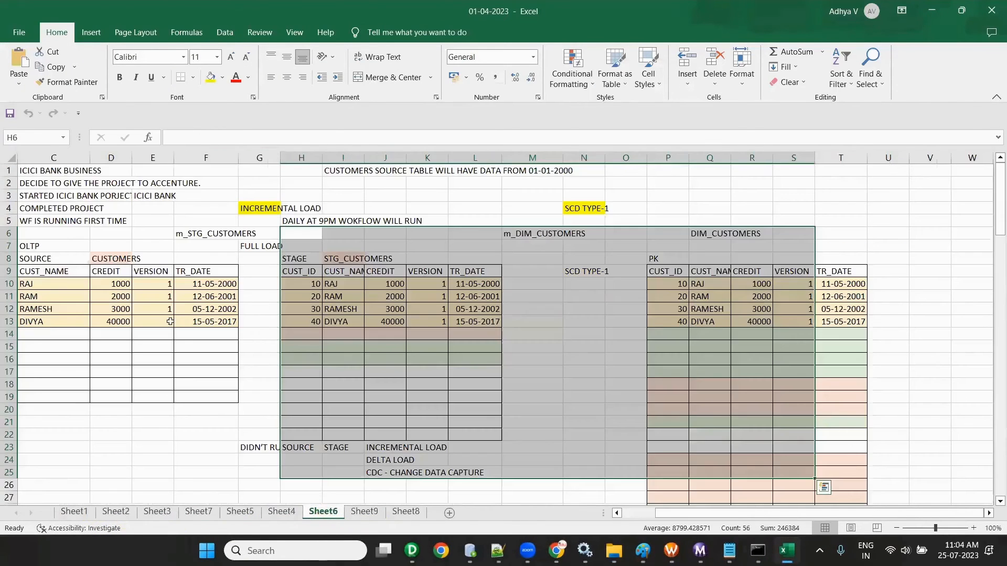
click(437, 356)
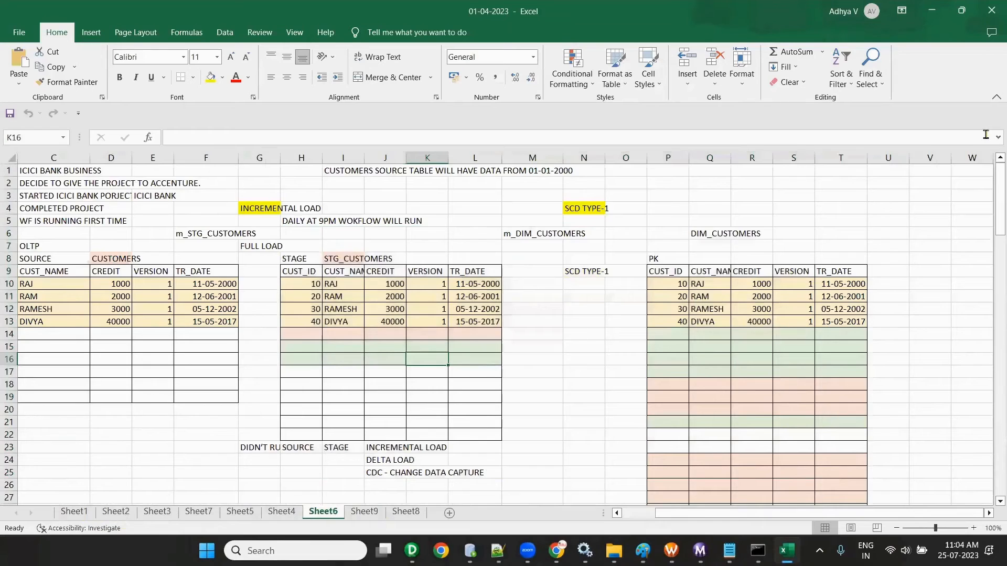
click(294, 280)
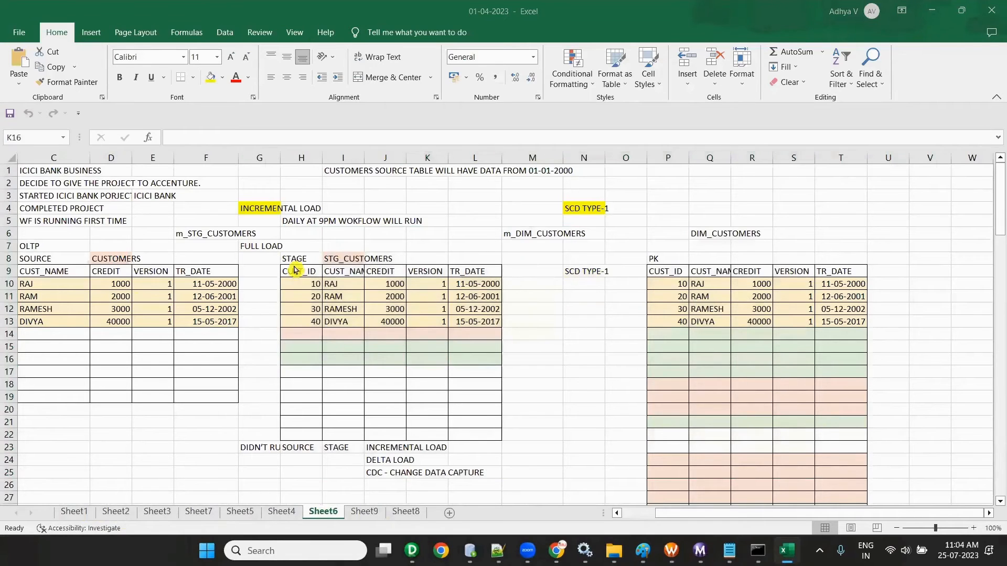
Step: Clear the customer records from the STG_CUSTOMERS and DIM_CUSTOMERS tables on Sheet6, keeping their headers
drag(306, 291, 561, 353)
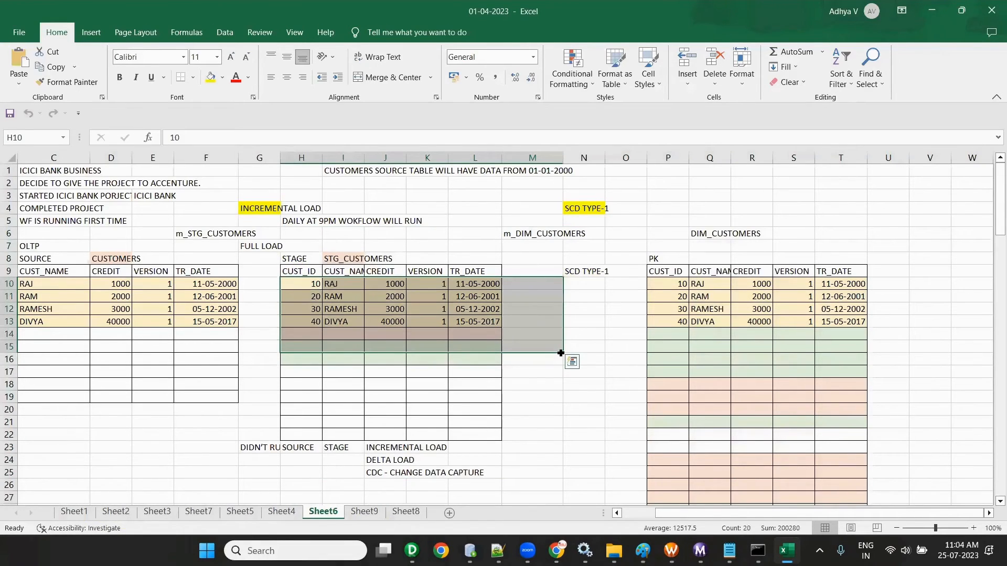
key(Delete)
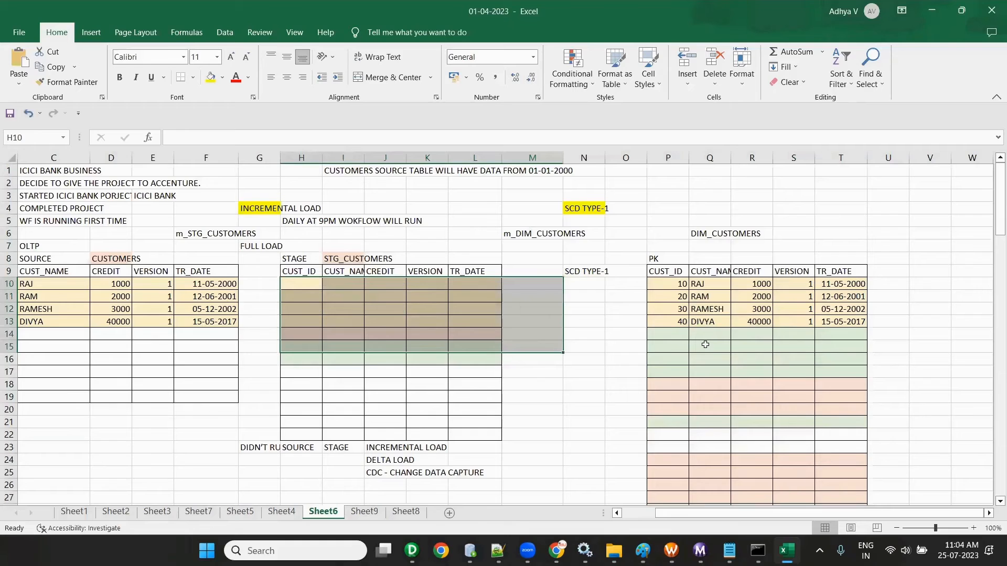
drag(668, 285, 902, 394)
key(Delete)
Step: In the Notepad++ notes, add a dashed separator below TARGET TABLE NAME and the line "SCD TYPE-1 - LATEST RECORDS"
click(499, 551)
scroll(287, 383, down, 2)
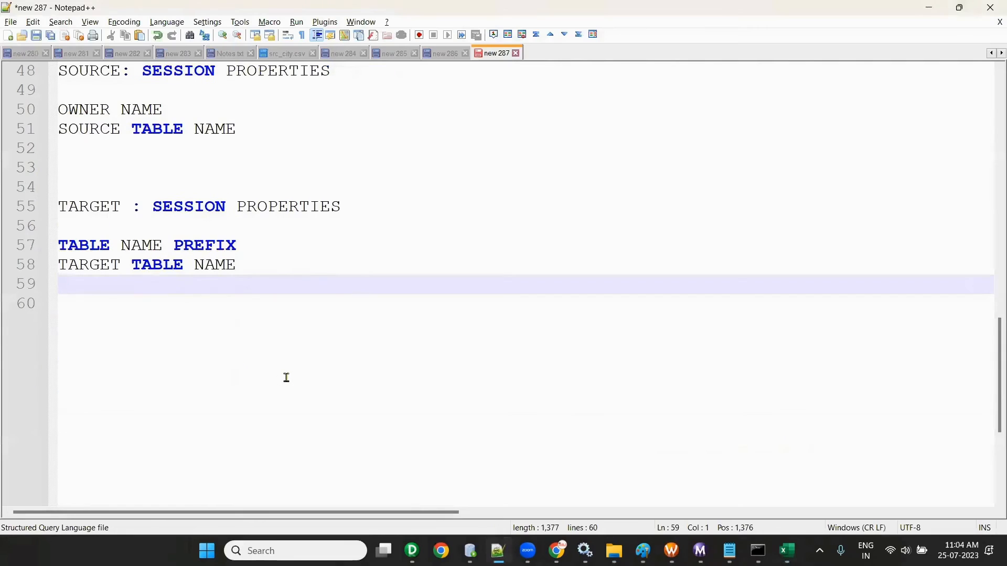
text(-----------------------------------------)
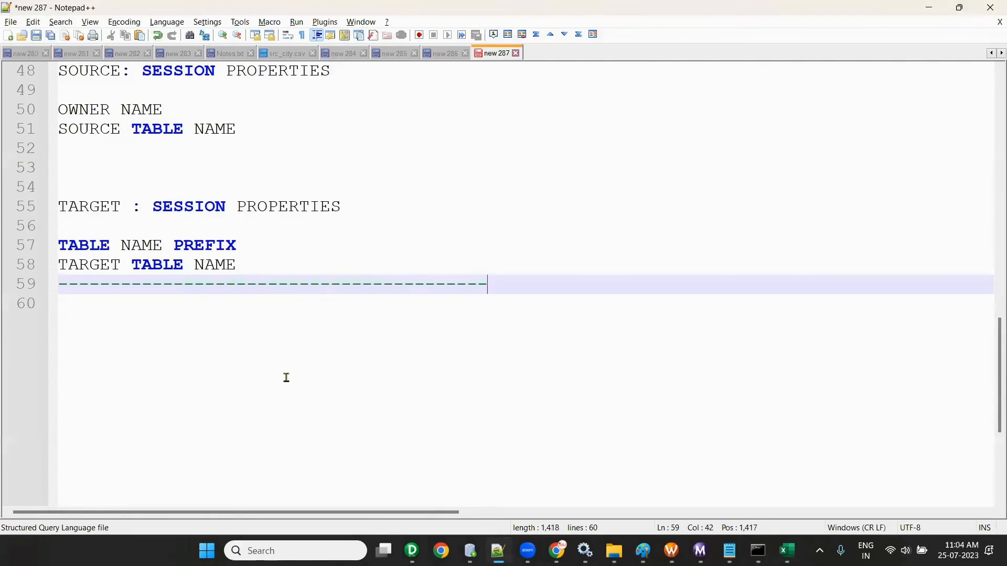
key(Return)
text(SCD TYPE - LAT)
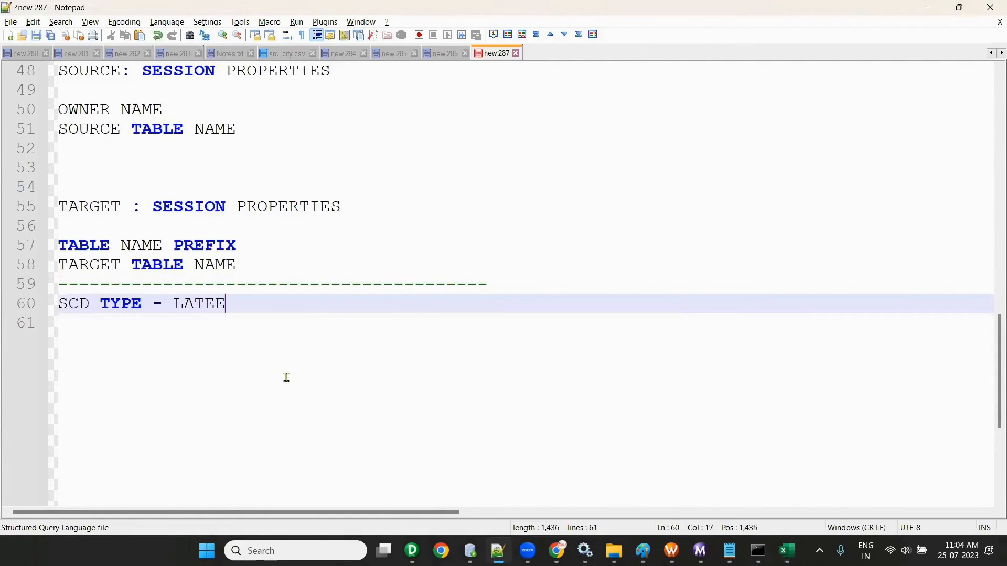
text(EST RECORDS)
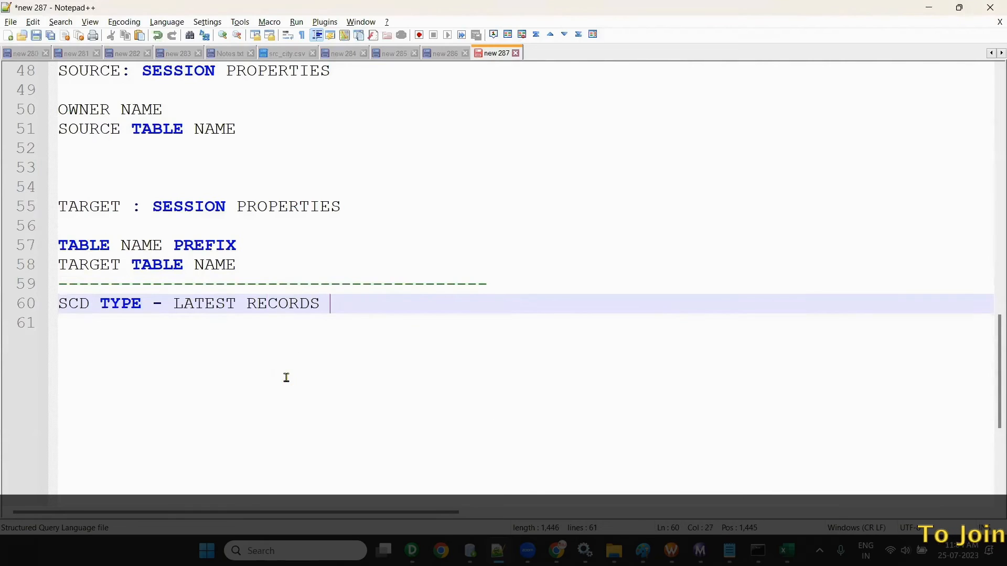
key(Return)
text(S)
key(BackSpace)
click(142, 303)
text(-1)
click(367, 299)
Step: Add the line "SCD TYPE-2 - HISTORICAL DATABASE" below the SCD TYPE-1 note
key(Return)
text(SCD TUE)
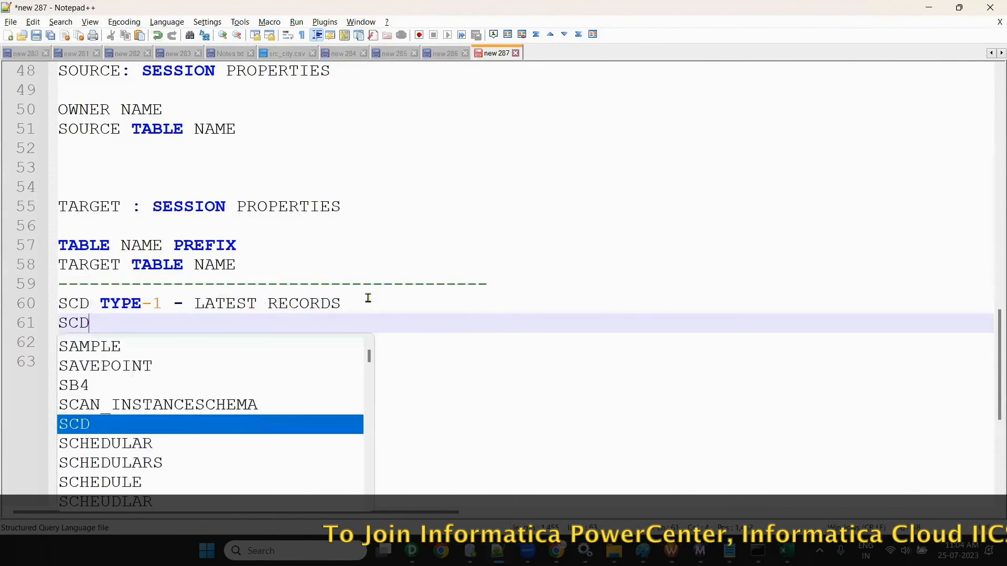
key(BackSpace)
key(BackSpace)
key(BackSpace)
text(YPE-)
key(BackSpace)
key(BackSpace)
key(BackSpace)
text(TY)
key(BackSpace)
key(BackSpace)
key(BackSpace)
text(TYPE)
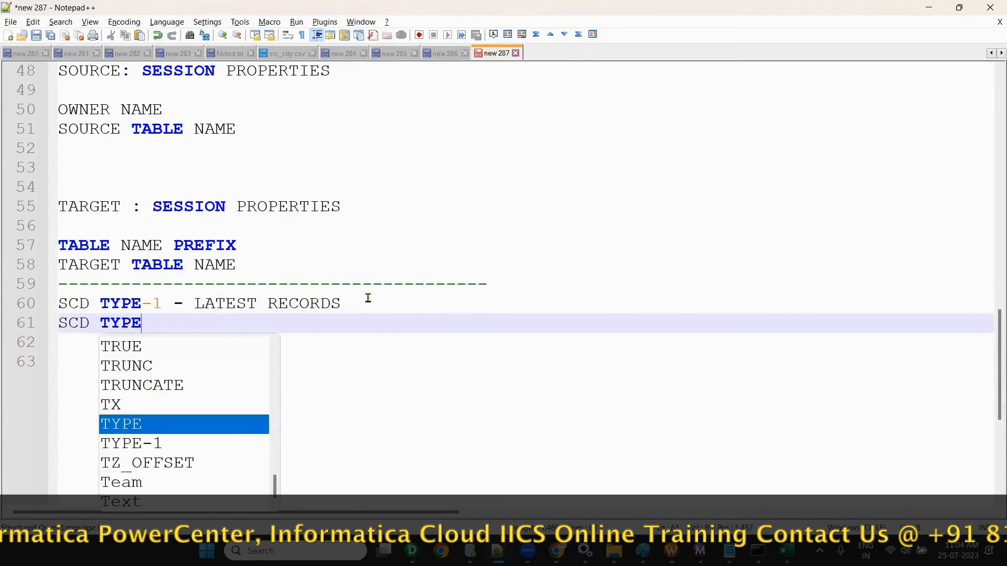
text(-2 - )
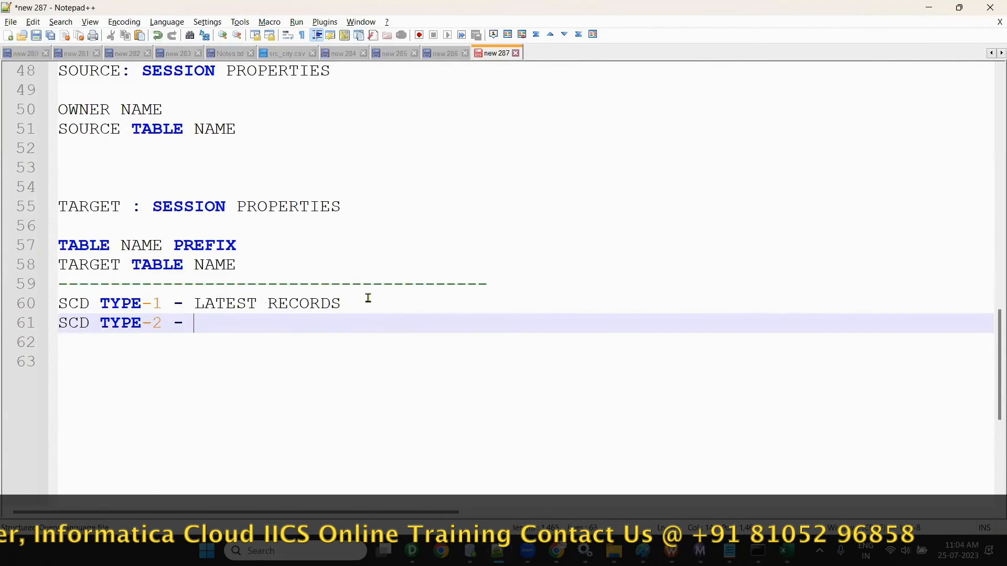
text(HISTORICAL DAT)
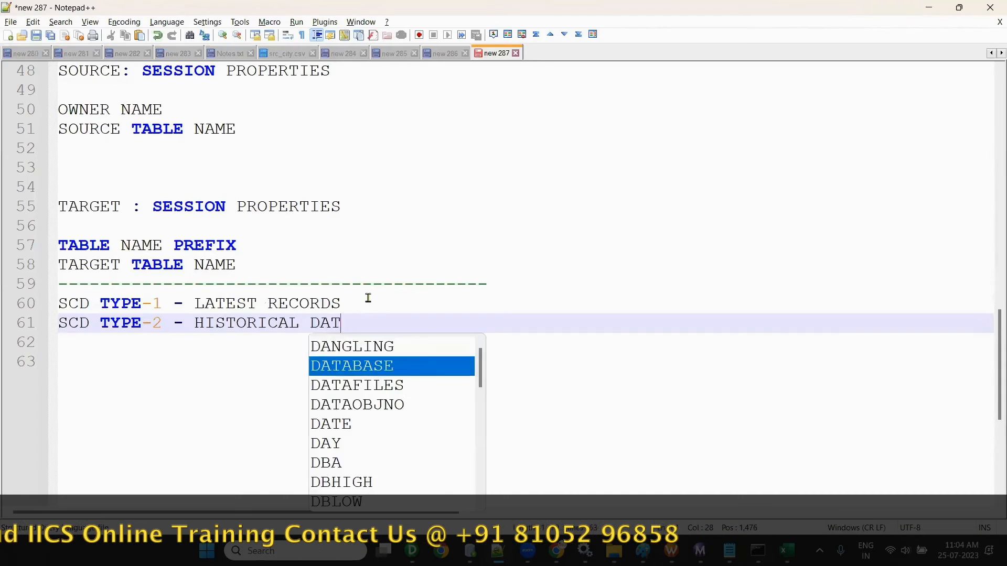
key(Return)
Step: Add the line "SCD TYPE-3 - LATEST VERSION AND ONE PREVIOUS VERSION" and switch back to the 01-04-2023 workbook in Excel
key(Return)
text(SCD TY)
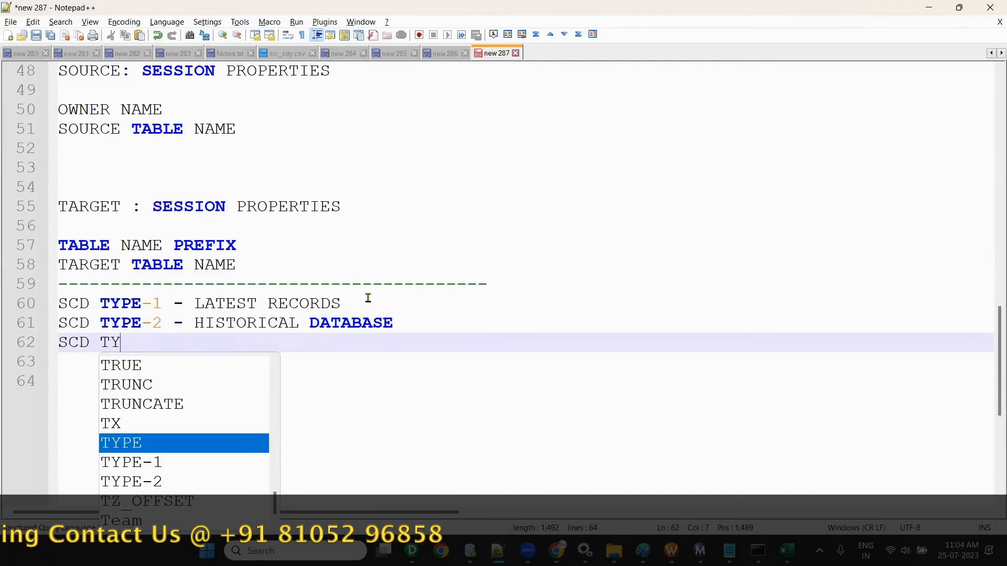
text(PE-3 -)
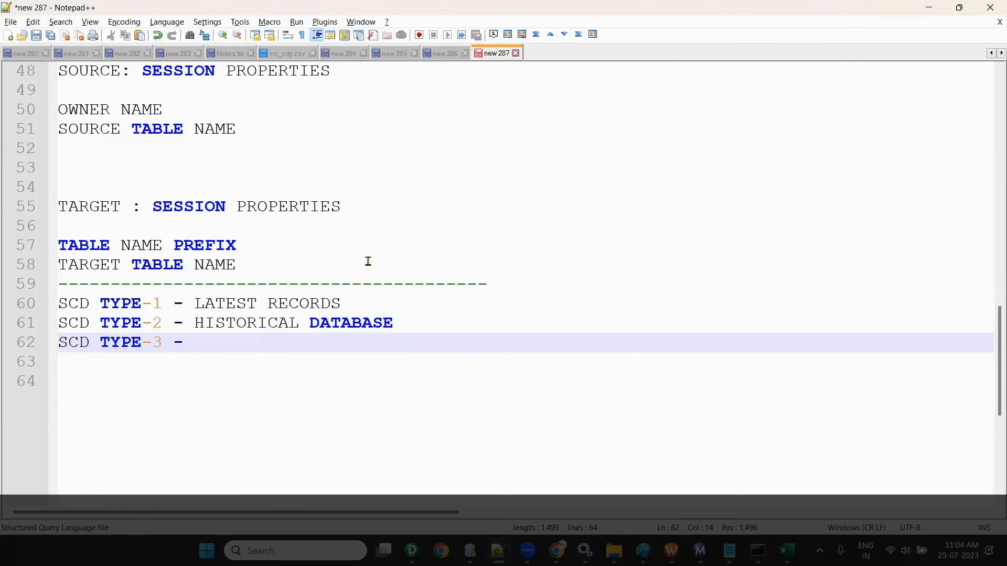
text( LATEST VERSION AND ONE )
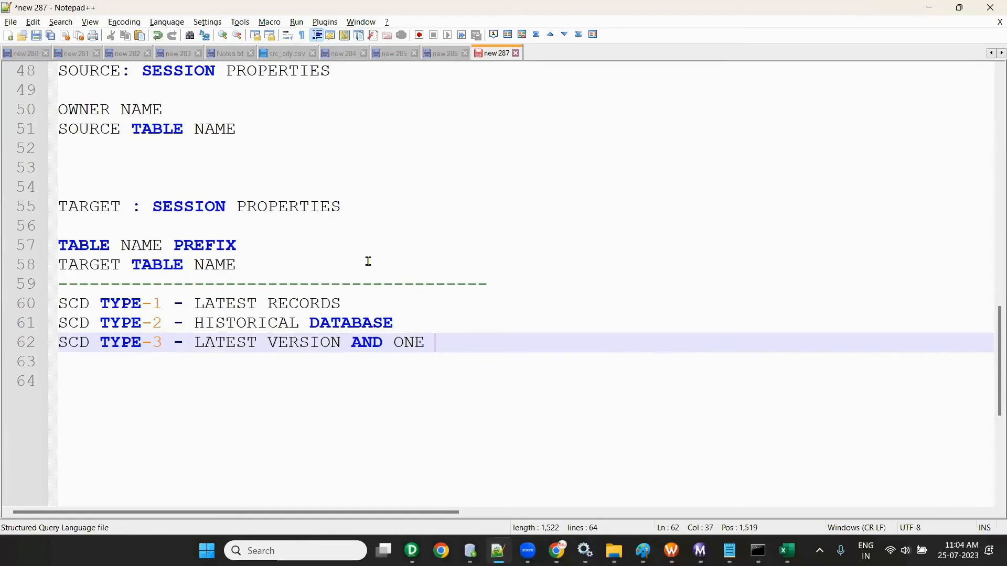
text(PREVIOUS VERSION)
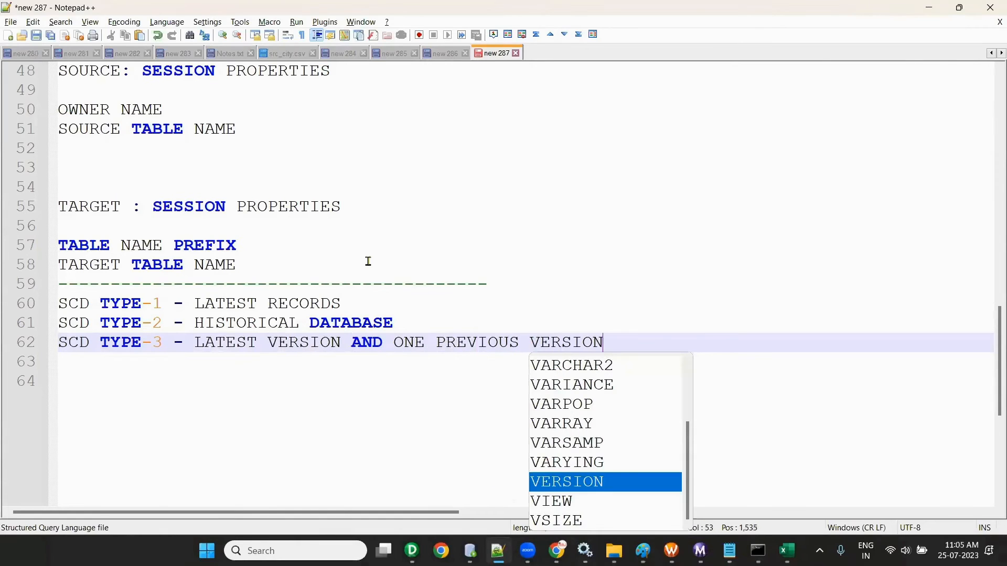
click(331, 326)
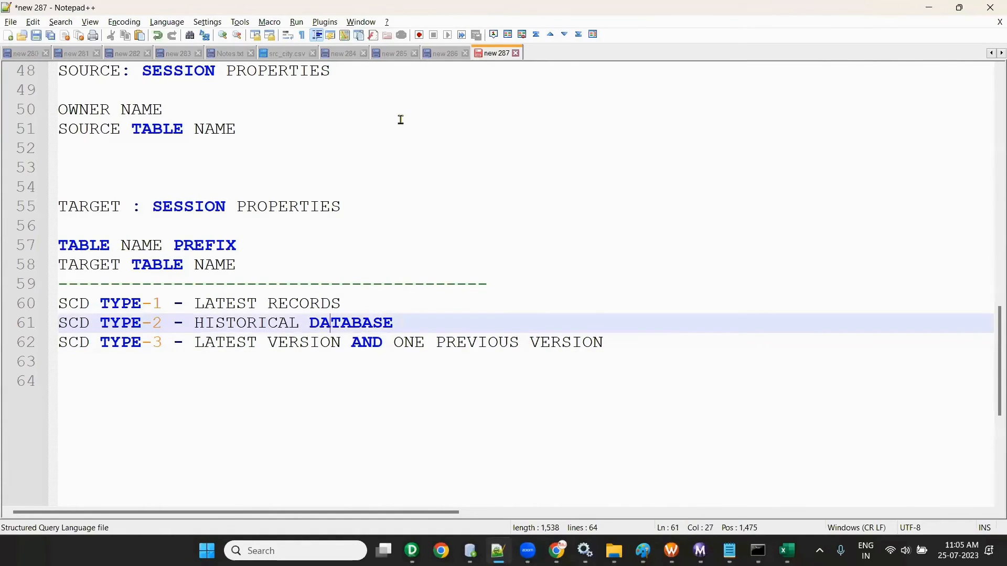
key(alt+Tab)
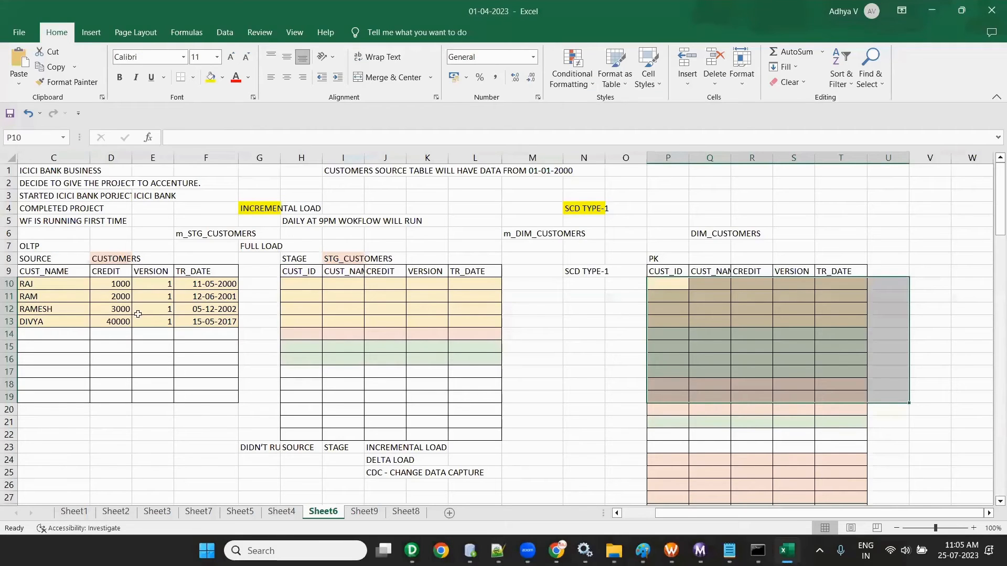
Step: Try to copy the CUSTOMERS source cells C10:F13, without their CUST_ID values, into the STG_CUSTOMERS table
drag(32, 284, 213, 319)
key(ctrl+c)
key(ctrl+q)
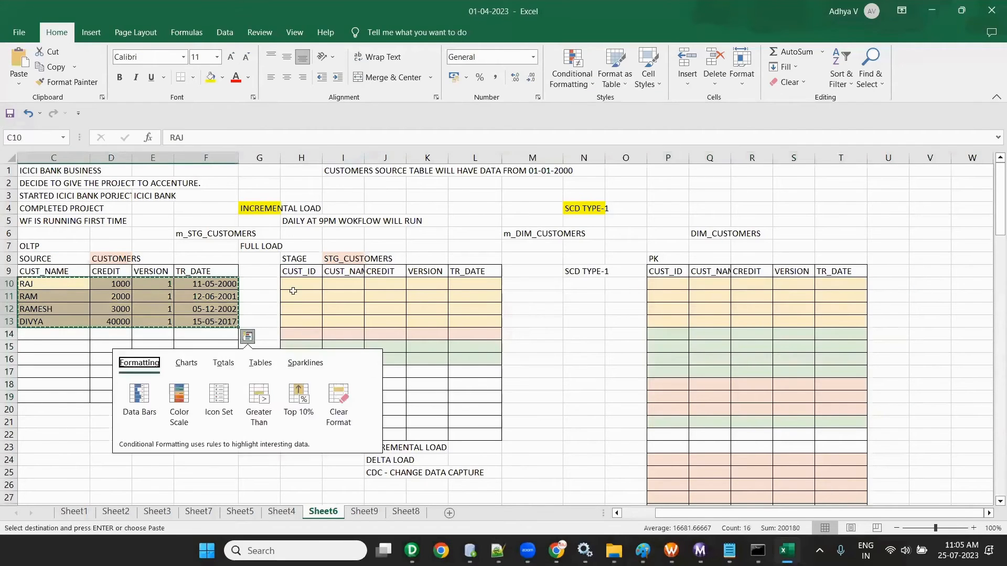
click(297, 295)
key(ctrl+v)
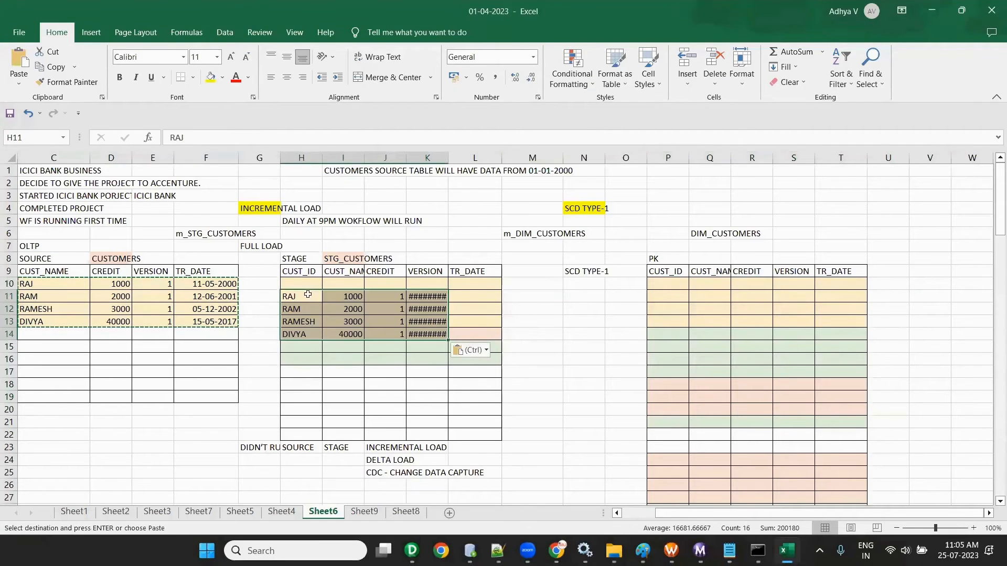
key(ctrl+z)
click(309, 285)
key(ctrl+v)
drag(47, 284, 219, 319)
key(ctrl+c)
click(297, 284)
key(ctrl+v)
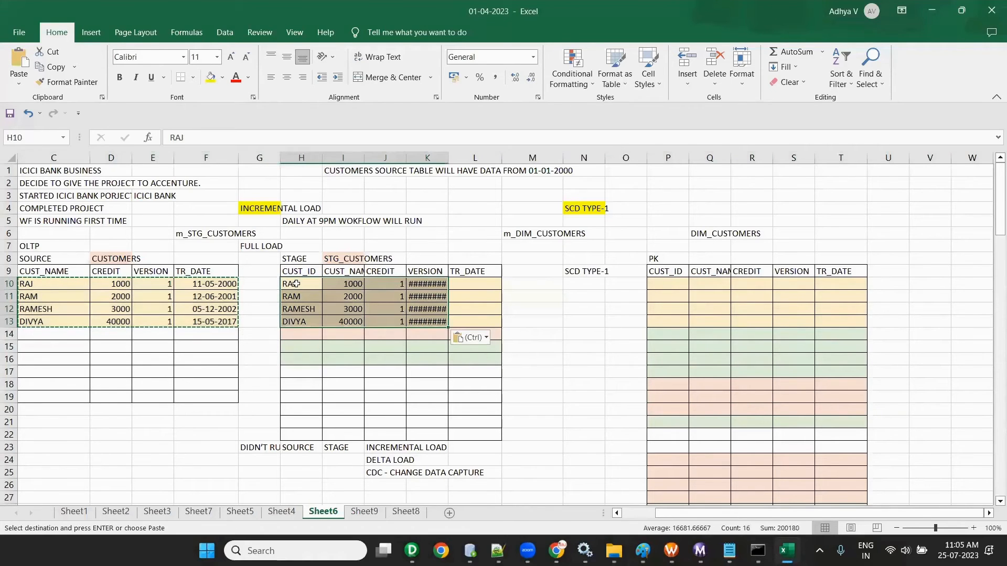
Step: Copy the four complete CUSTOMERS source rows B10:F13, including CUST_ID, into the STG_CUSTOMERS table starting at H10
click(72, 308)
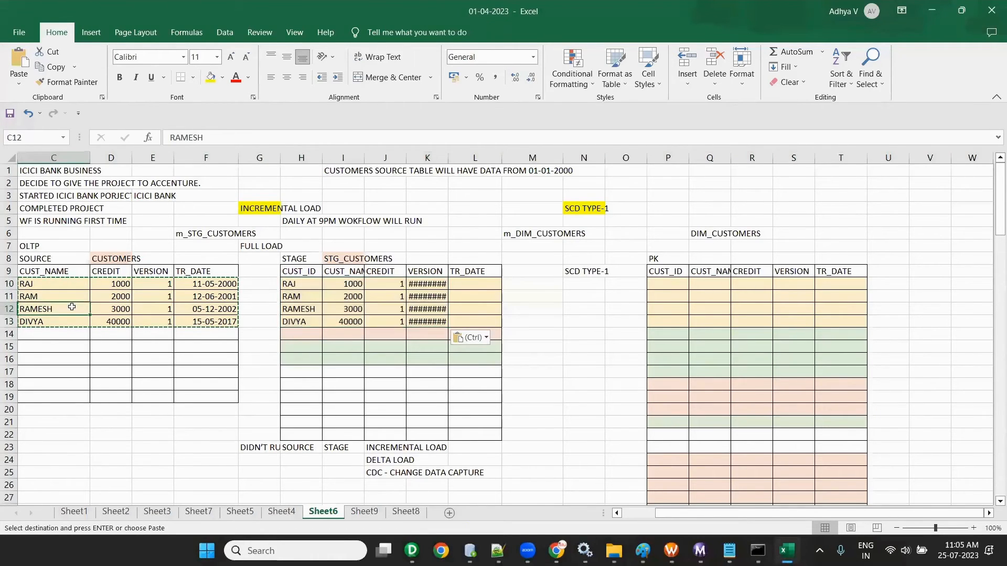
key(Left)
key(Left)
drag(100, 284, 321, 323)
key(ctrl+c)
click(413, 283)
key(ctrl+v)
drag(727, 513, 744, 512)
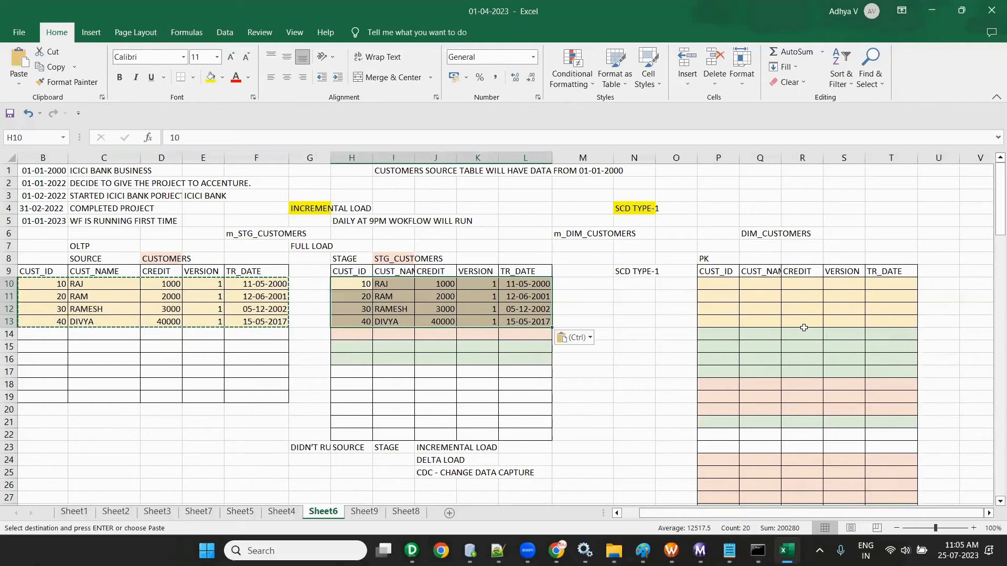
Step: Copy the four STG_CUSTOMERS records into the DIM_CUSTOMERS table starting at P10
key(alt+Tab)
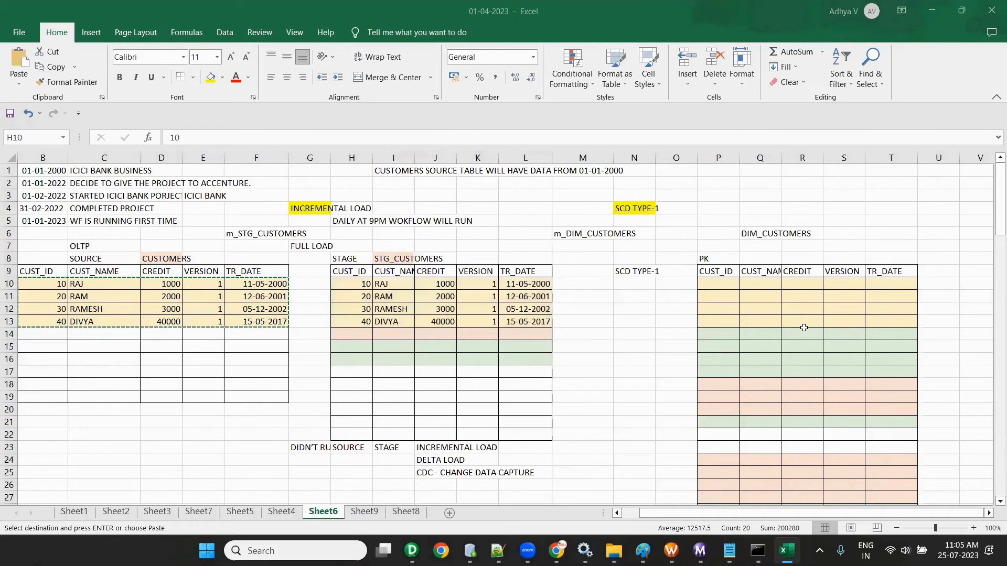
key(alt+Tab)
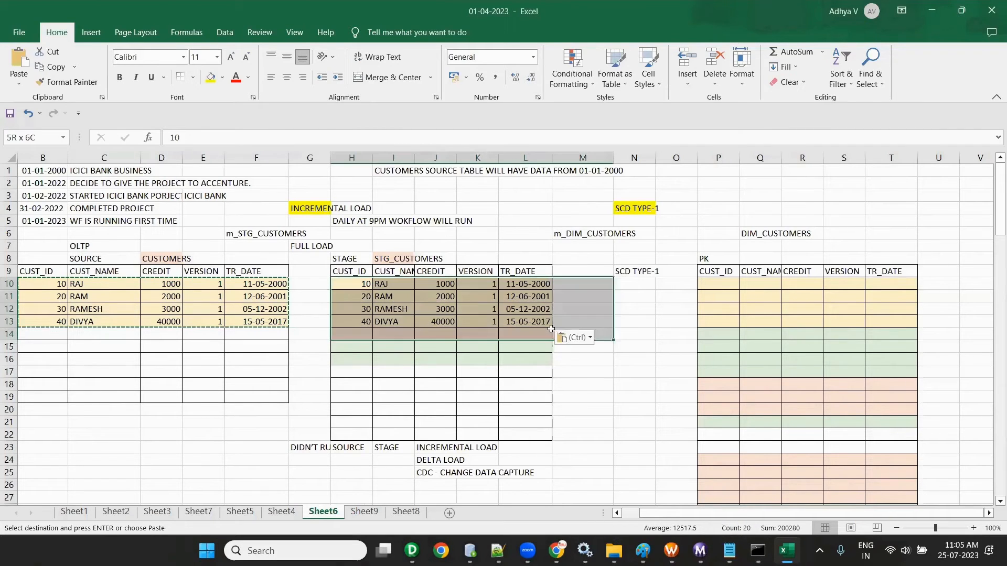
key(ctrl+c)
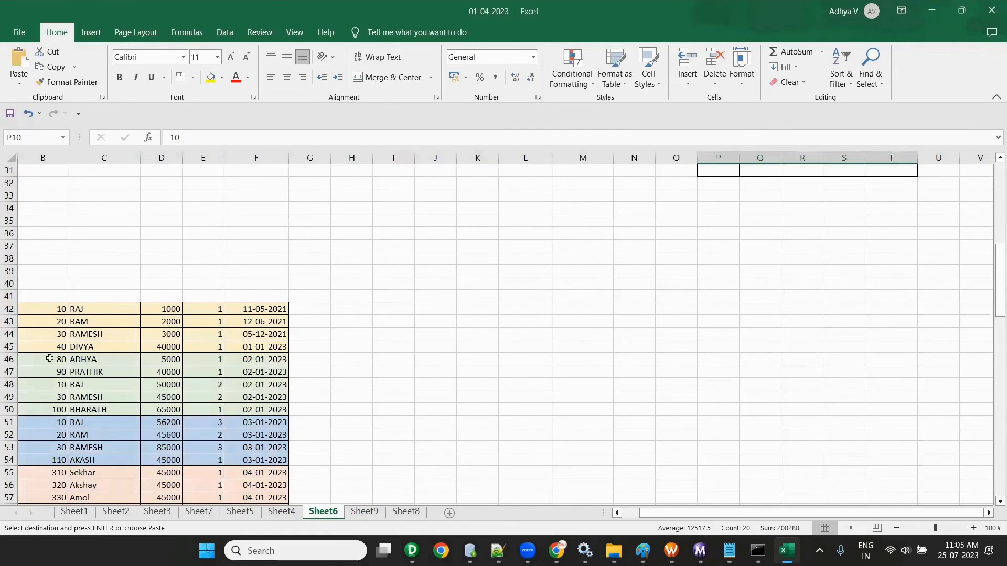
Step: Copy the five 02-01-2023 source rows B46:F50 into the CUSTOMERS table at B14 and the STG_CUSTOMERS table at H14
drag(49, 358, 265, 409)
scroll(69, 260, up, 9)
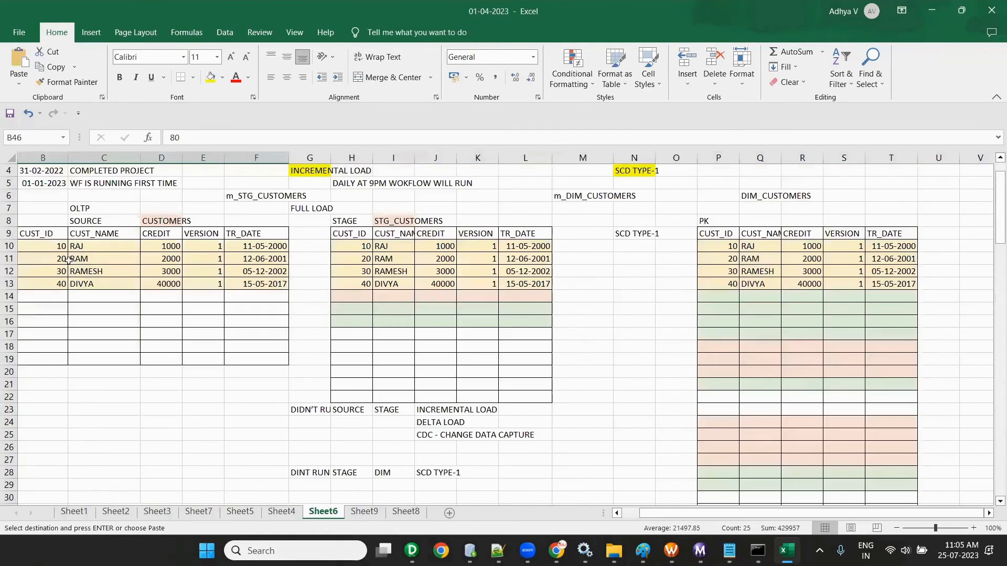
click(29, 296)
key(ctrl+v)
key(ctrl+c)
click(348, 297)
key(ctrl+v)
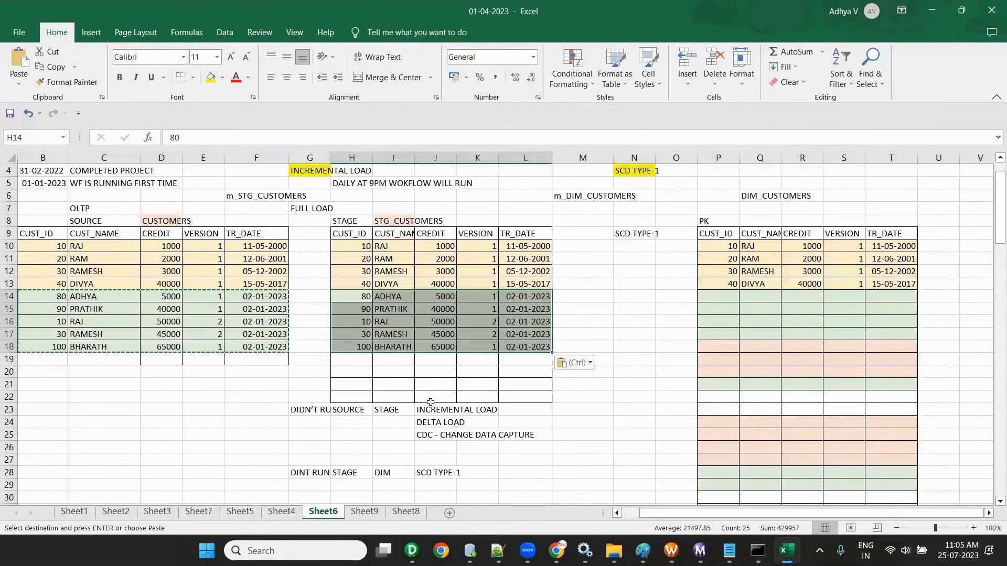
click(424, 394)
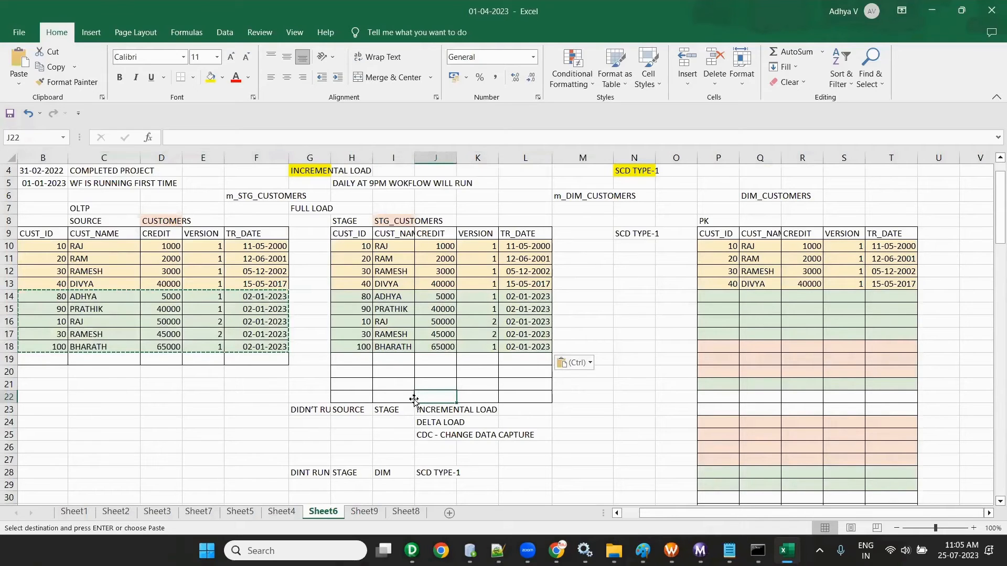
Step: Copy the PK label from P8 into O8, above the empty column beside DIM_CUSTOMERS
click(711, 219)
key(ctrl+c)
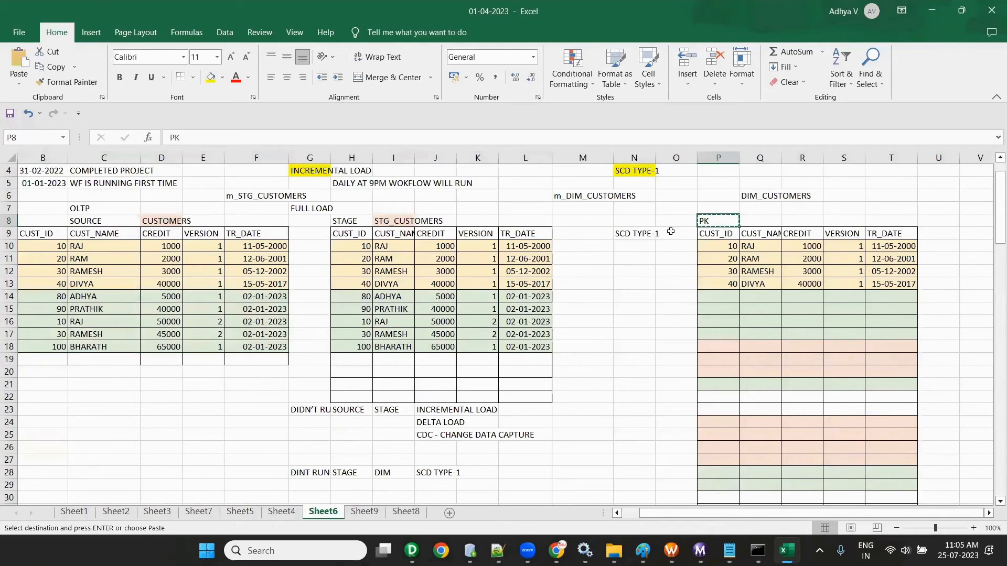
click(676, 242)
click(676, 234)
click(675, 224)
key(ctrl+v)
Step: Enter CU_KEY as the key column header in O9 and clear the PK label from P8
click(668, 235)
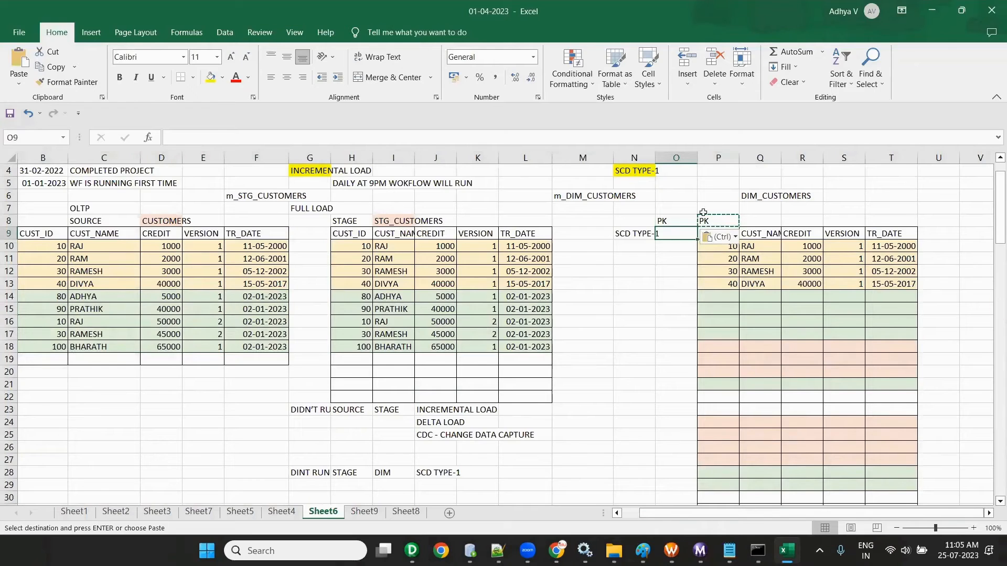
key(Escape)
text(CU_KEY)
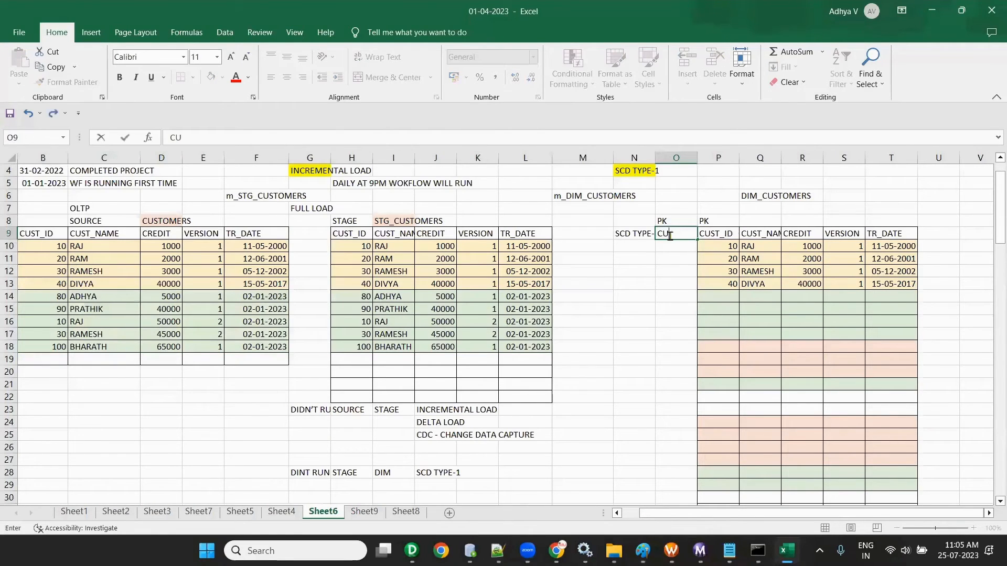
click(716, 225)
Step: Apply all borders to the extended DIM_CUSTOMERS range O9:T31
drag(668, 235, 892, 468)
click(193, 77)
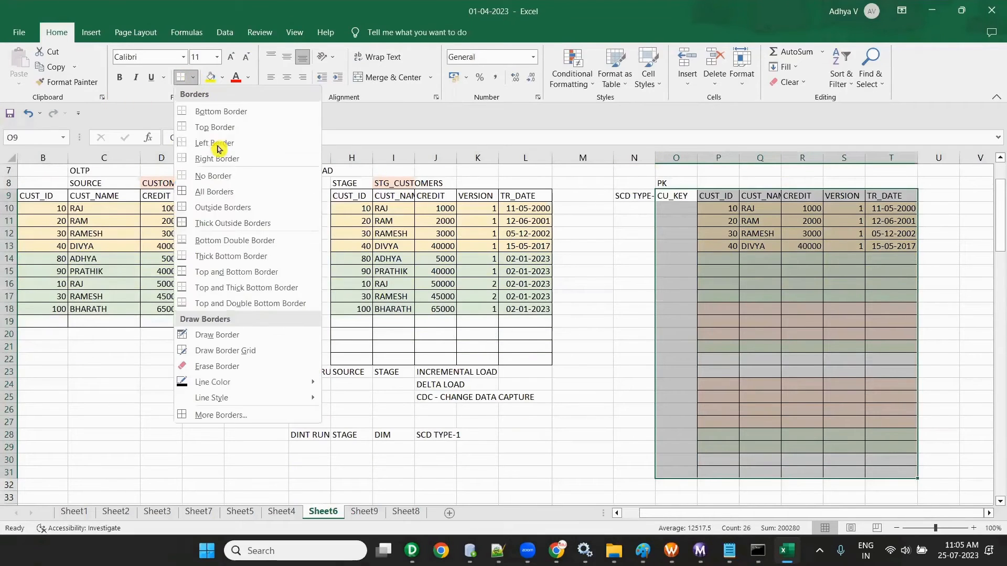
click(214, 192)
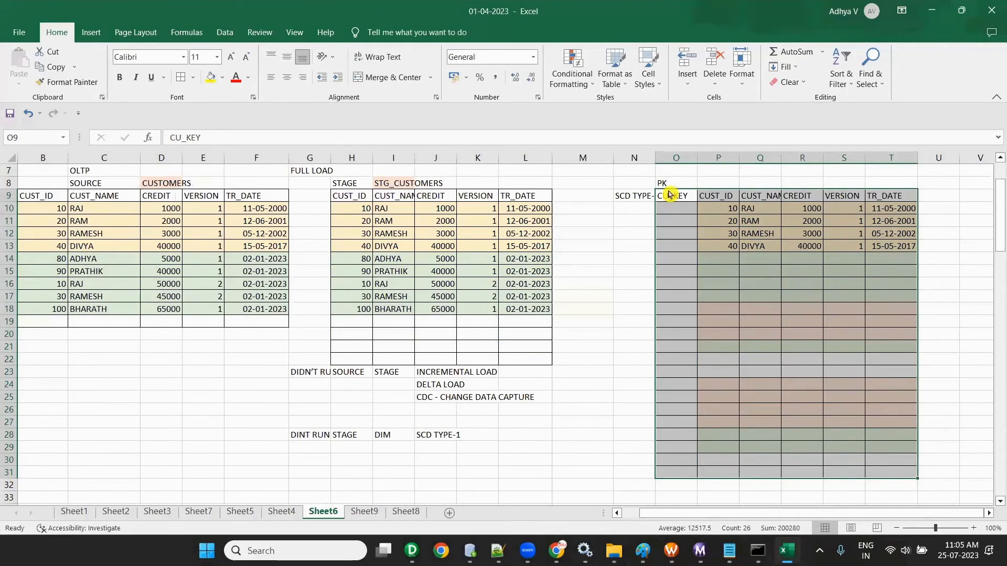
Step: Correct the key column header in O9 to CUST_KEY
double_click(673, 195)
text(ST)
key(Return)
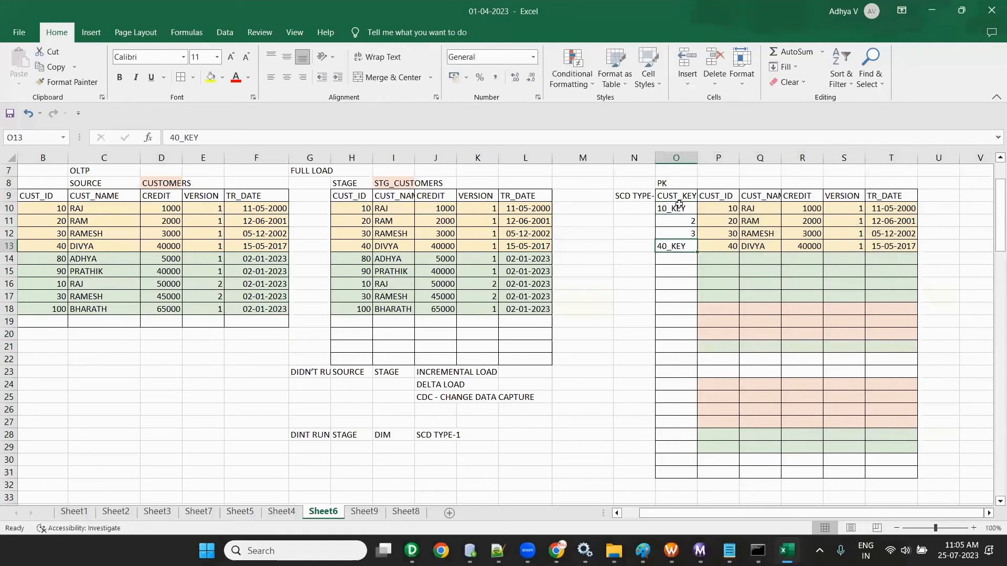
Step: Fill the CUST_KEY cells O10:O13 with 1 to 4, replacing the autocompleted entries in O10 and O13
text(4)
key(Return)
click(642, 219)
click(667, 208)
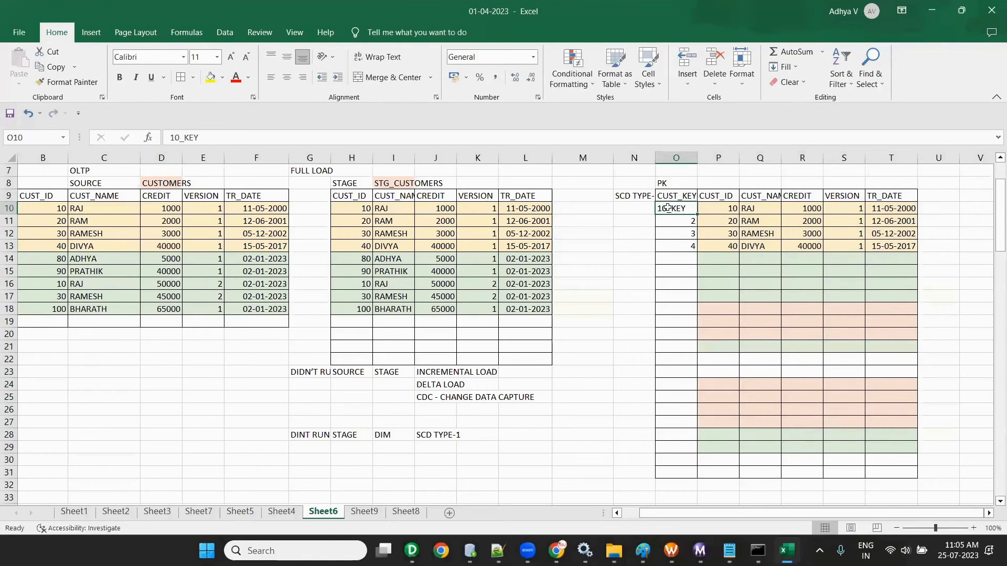
text(1)
key(Return)
click(620, 246)
Step: Copy the first 02-01-2023 staging record H14:L14 into DIM_CUSTOMERS at P14
scroll(609, 288, up, 2)
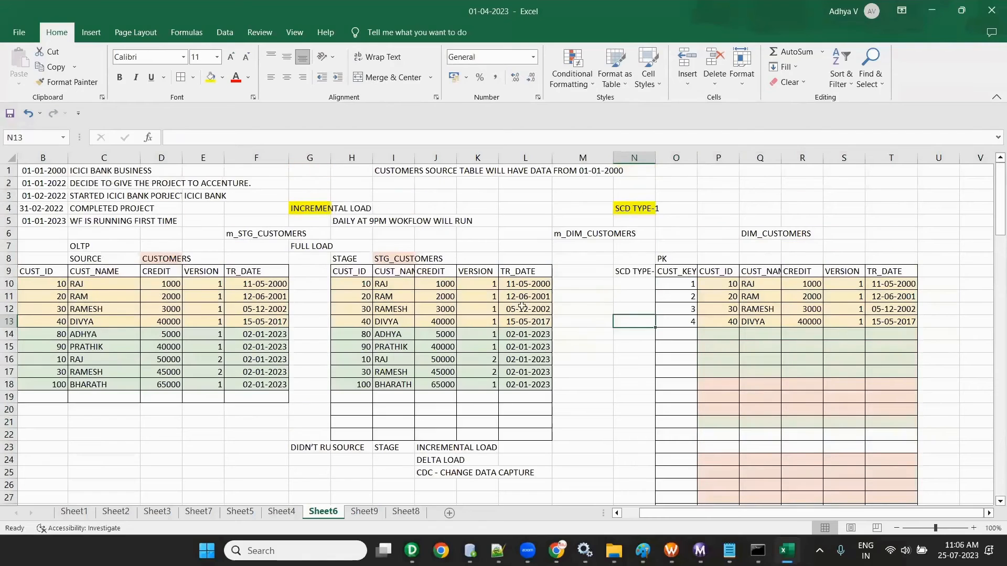
drag(352, 334, 527, 334)
key(ctrl+c)
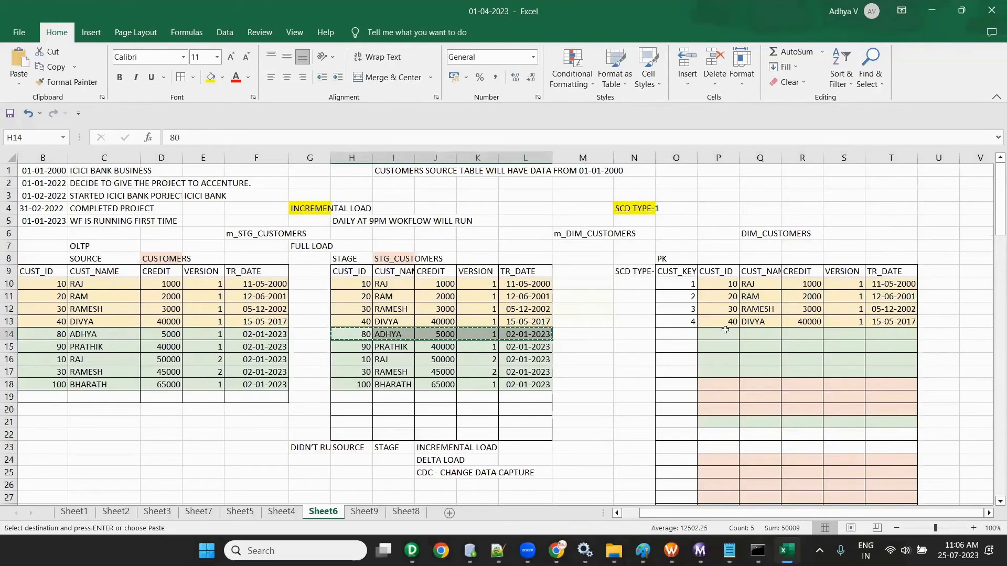
click(724, 335)
key(ctrl+v)
Step: Clear the four older STG_CUSTOMERS records in H10:L13 and move the five 02-01-2023 records up to start at H10
drag(357, 284, 541, 322)
key(Delete)
drag(352, 347, 530, 385)
drag(344, 334, 527, 372)
key(ctrl+c)
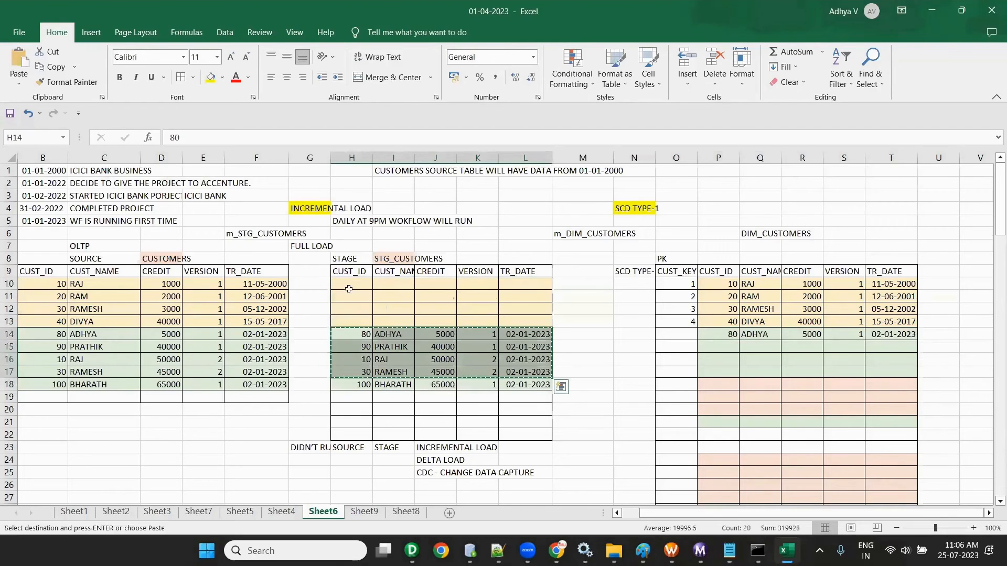
drag(345, 334, 527, 384)
key(ctrl+c)
click(367, 290)
key(ctrl+v)
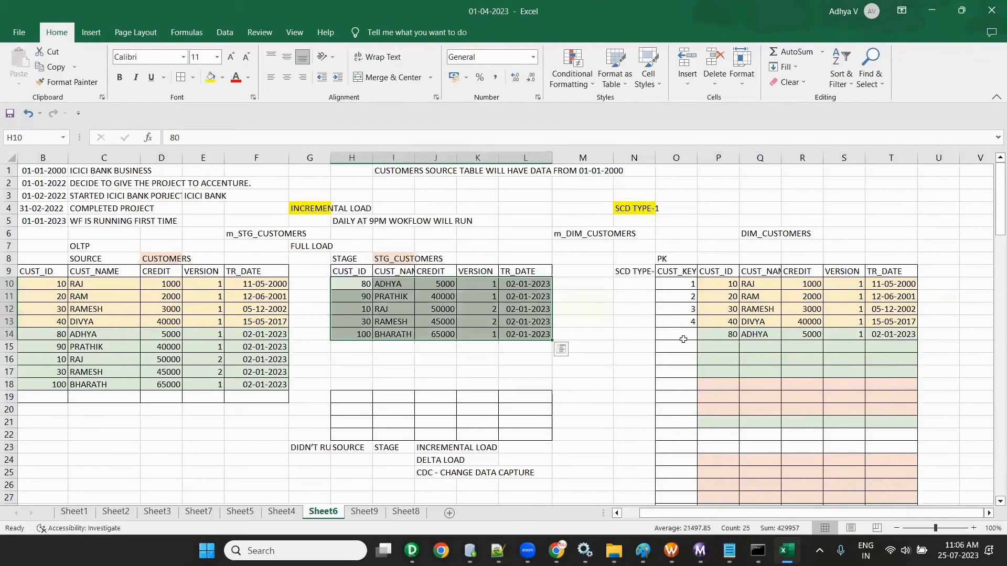
Step: Enter 5 as the CUST_KEY of the new dimension record in O14
click(683, 334)
text(5)
click(588, 358)
Step: Copy the staging records in rows 11 and 12 into DIM_CUSTOMERS at P15 and P16
click(350, 295)
drag(436, 301, 523, 298)
key(ctrl+c)
click(718, 347)
key(ctrl+v)
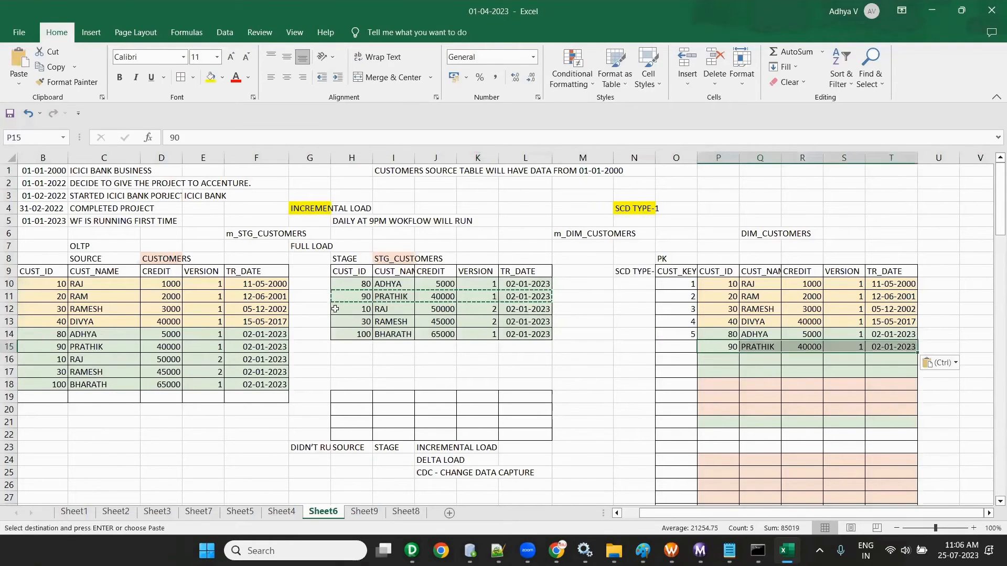
drag(354, 310, 531, 314)
key(ctrl+c)
click(715, 354)
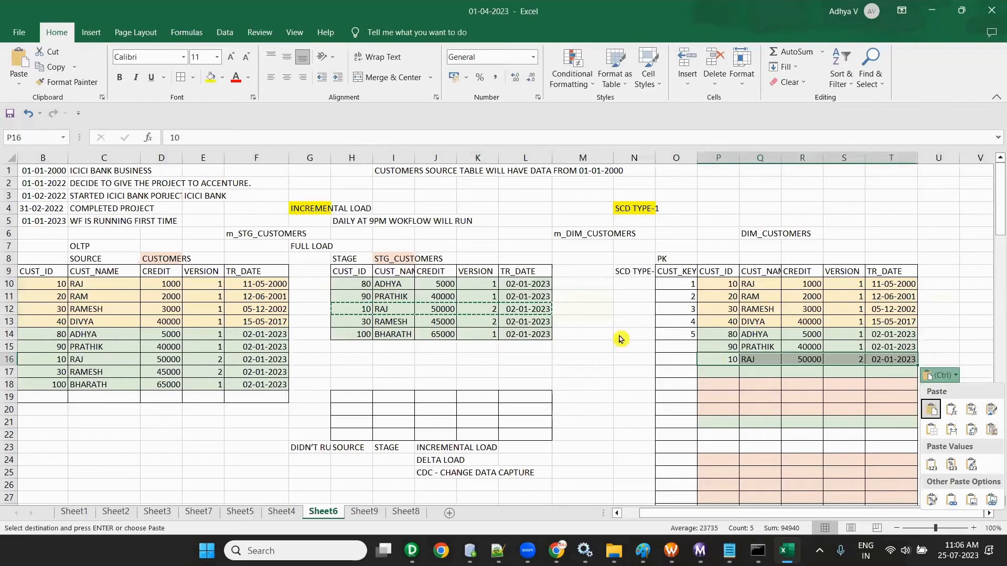
Step: Copy the staging records in rows 13 and 14 into DIM_CUSTOMERS at P17 and P18
click(352, 318)
drag(352, 318, 525, 321)
key(ctrl+c)
click(715, 373)
key(ctrl+v)
drag(359, 335, 521, 337)
key(ctrl+c)
click(710, 386)
key(ctrl+v)
Step: Try to fill the CUST_KEY column down to O18 from the single value in O10
click(684, 286)
drag(695, 291, 695, 388)
click(616, 393)
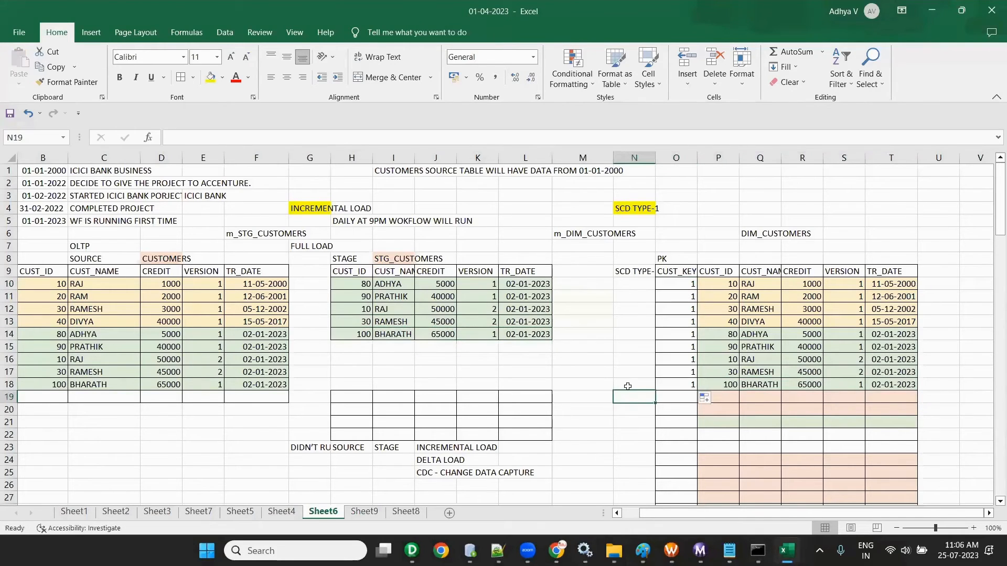
key(ctrl+z)
drag(685, 291, 704, 388)
key(Escape)
click(582, 409)
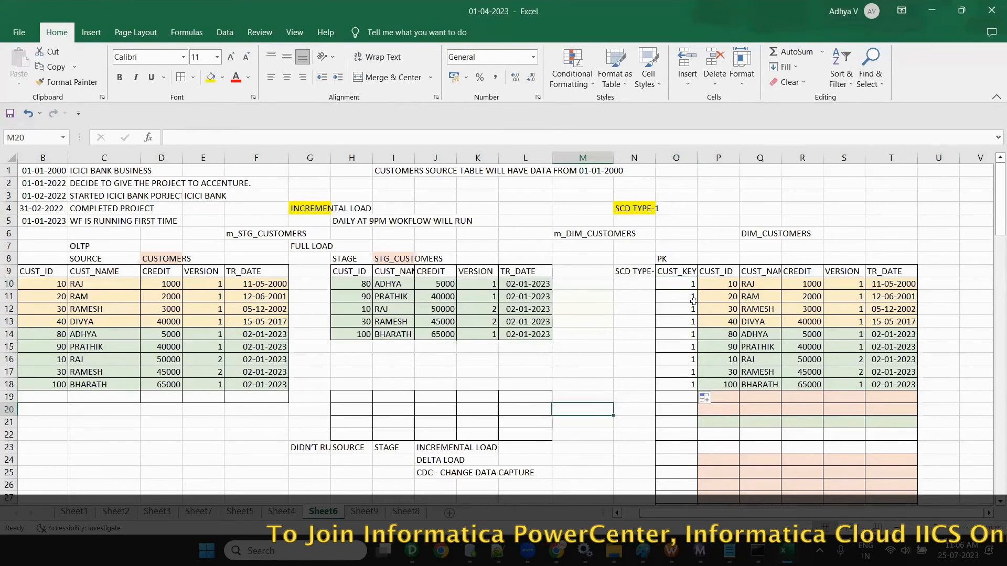
key(ctrl+z)
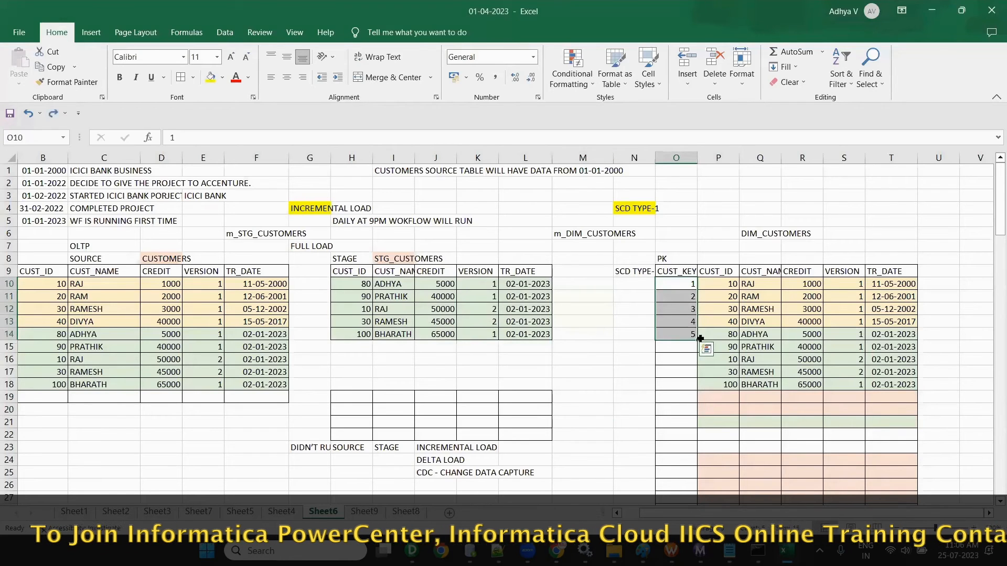
Step: Extend the CUST_KEY number series from O10:O14 down to 17 in O26
drag(698, 341, 698, 485)
click(618, 434)
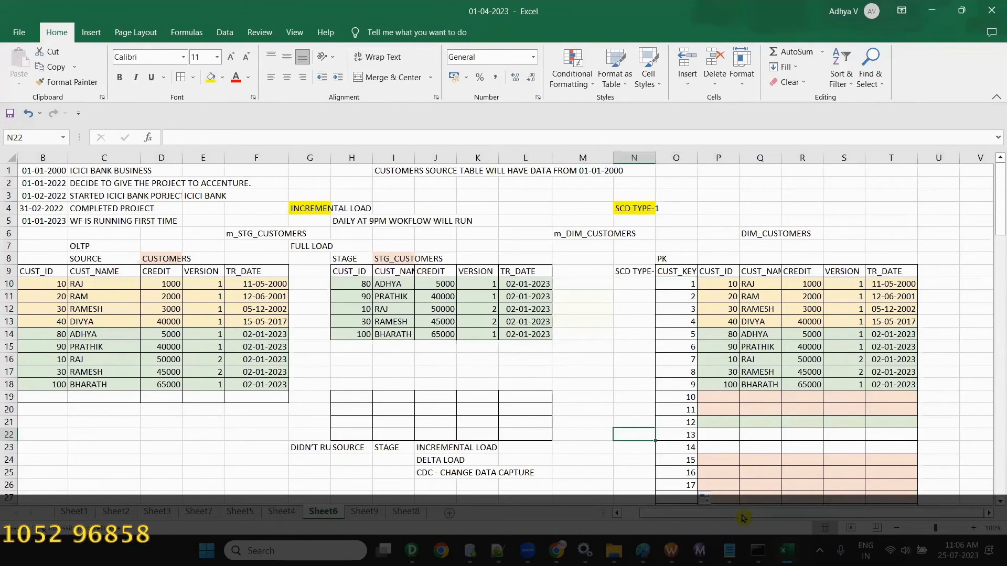
Step: Copy the four 03-01-2023 source rows B51:F54 into the CUSTOMERS table at B19
drag(670, 518, 652, 520)
scroll(104, 351, down, 12)
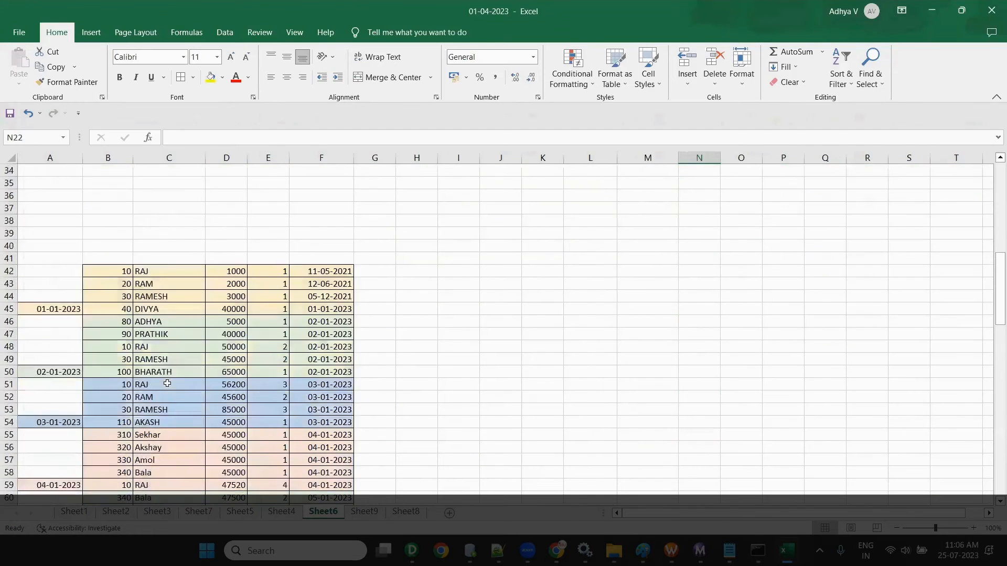
drag(104, 351, 340, 386)
key(ctrl+c)
scroll(367, 315, up, 11)
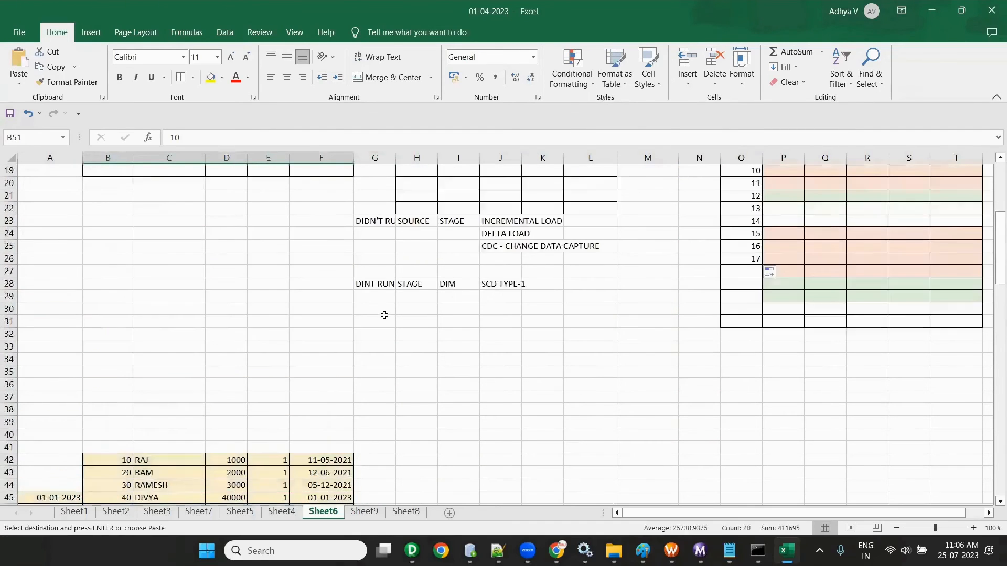
click(119, 363)
key(ctrl+v)
Step: Replace the STG_CUSTOMERS records with the four 03-01-2023 records from CUSTOMERS B19:F22, starting at H10
drag(418, 248, 627, 343)
key(Delete)
drag(111, 359, 344, 386)
key(ctrl+c)
drag(111, 359, 341, 397)
key(ctrl+c)
click(416, 247)
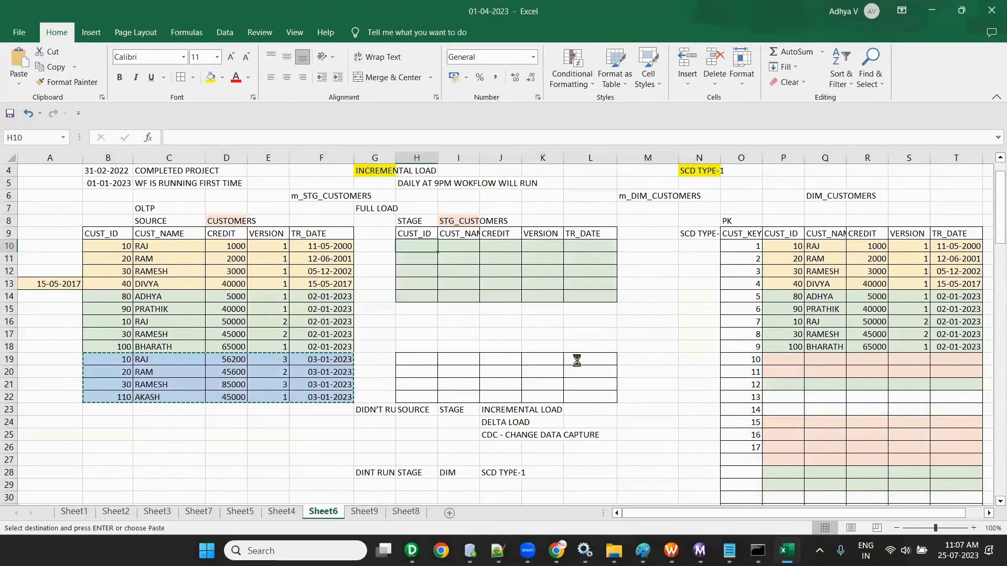
key(ctrl+v)
Step: Clear the first DIM_CUSTOMERS record, including its CUST_KEY, from O10:T10
scroll(717, 518, right, 1)
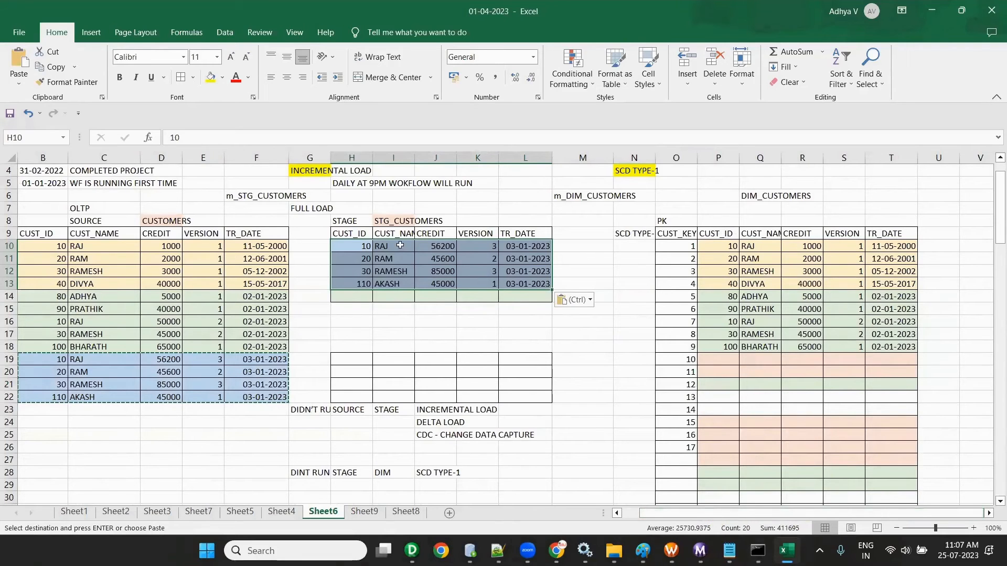
click(692, 362)
drag(674, 243, 898, 248)
key(Delete)
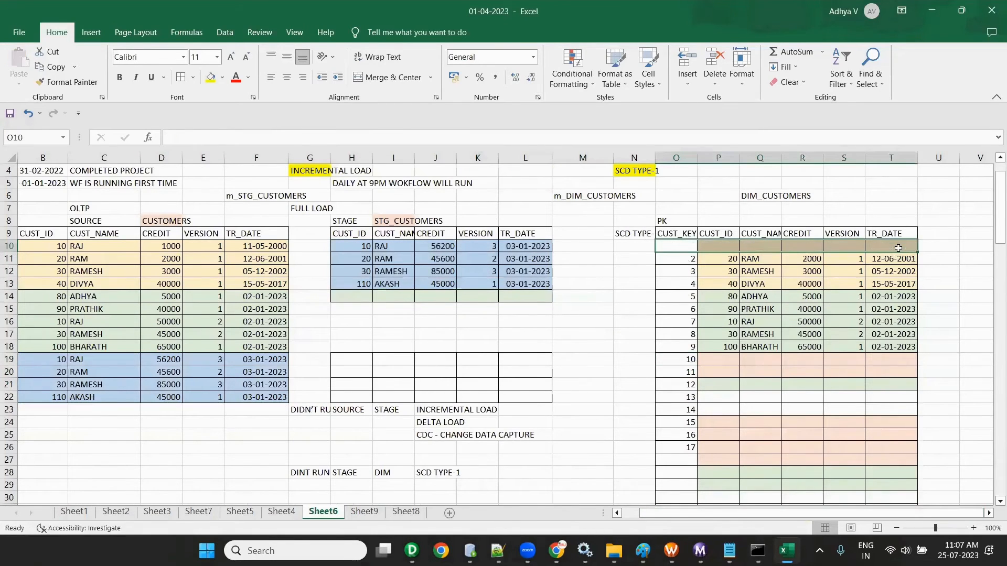
Step: Copy the first 03-01-2023 staging record H10:L10 into DIM_CUSTOMERS at P19
drag(348, 238, 540, 249)
drag(464, 282, 448, 279)
drag(362, 244, 525, 248)
key(ctrl+c)
click(708, 357)
key(ctrl+v)
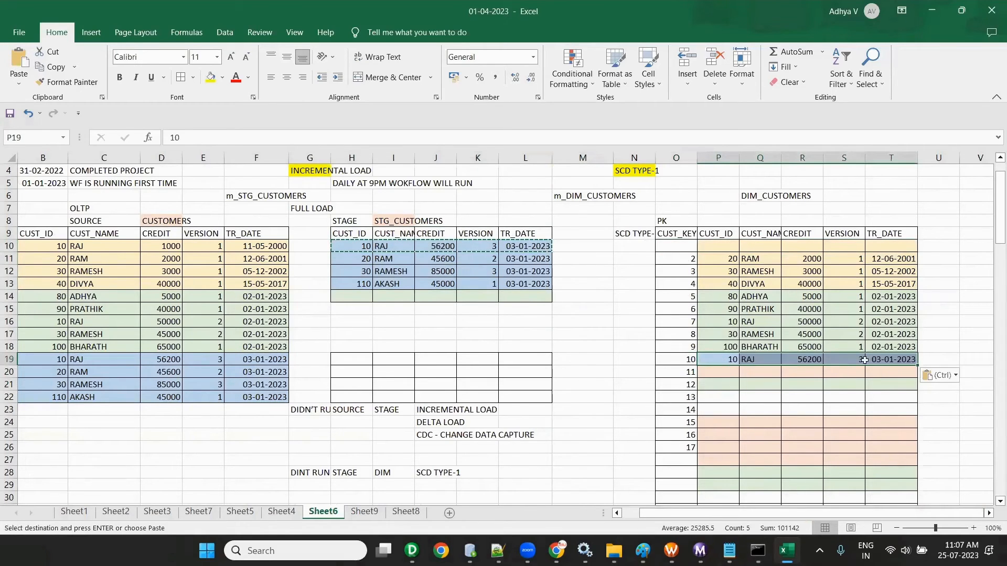
drag(706, 320, 889, 325)
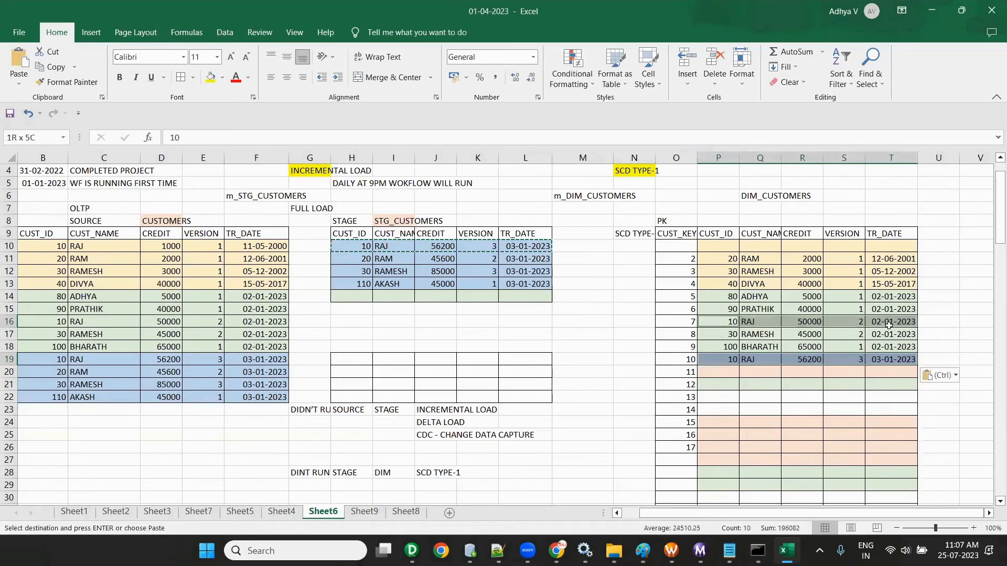
Step: Copy the second 03-01-2023 staging record H11:L11 into DIM_CUSTOMERS at P20
drag(357, 258, 527, 259)
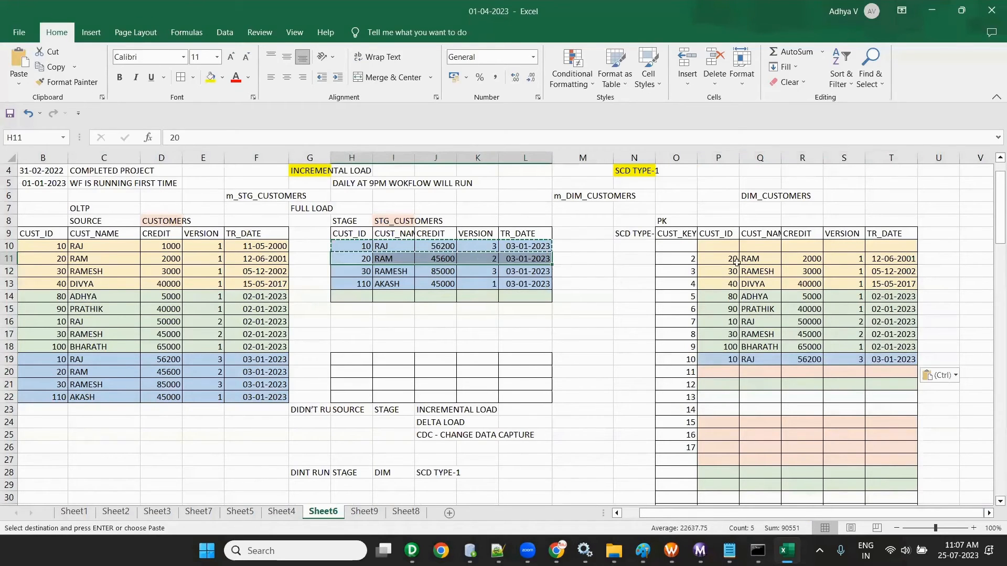
key(ctrl+c)
click(715, 374)
key(ctrl+v)
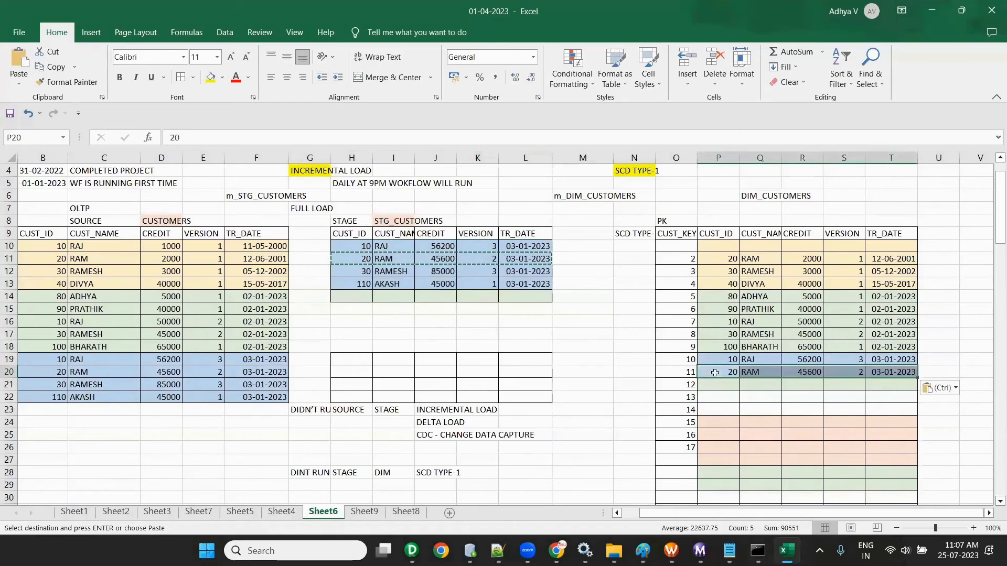
Step: Clear the older dimension record of the customer in staging row 12, including its CUST_KEY, from O12:T12
drag(351, 267, 538, 268)
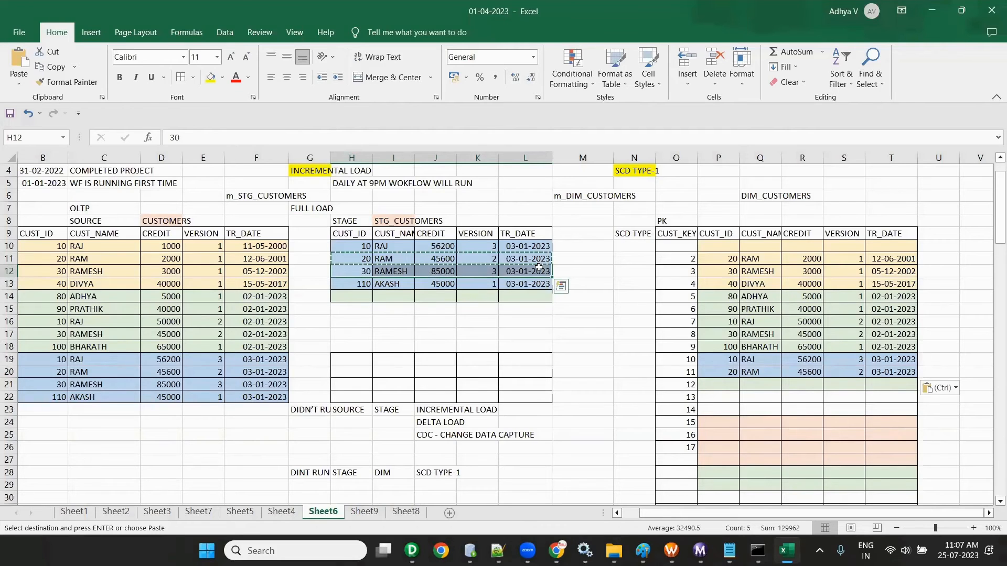
click(710, 268)
drag(678, 269, 906, 273)
key(Delete)
Step: Copy the third 03-01-2023 staging record H12:L12 into DIM_CUSTOMERS at P21
drag(337, 277, 546, 274)
key(ctrl+c)
click(716, 393)
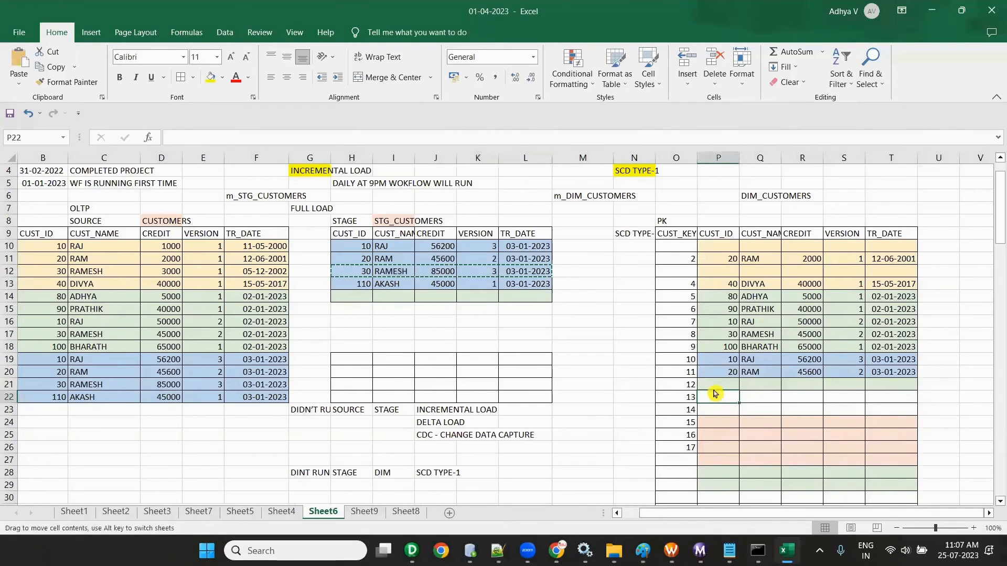
click(709, 383)
key(ctrl+v)
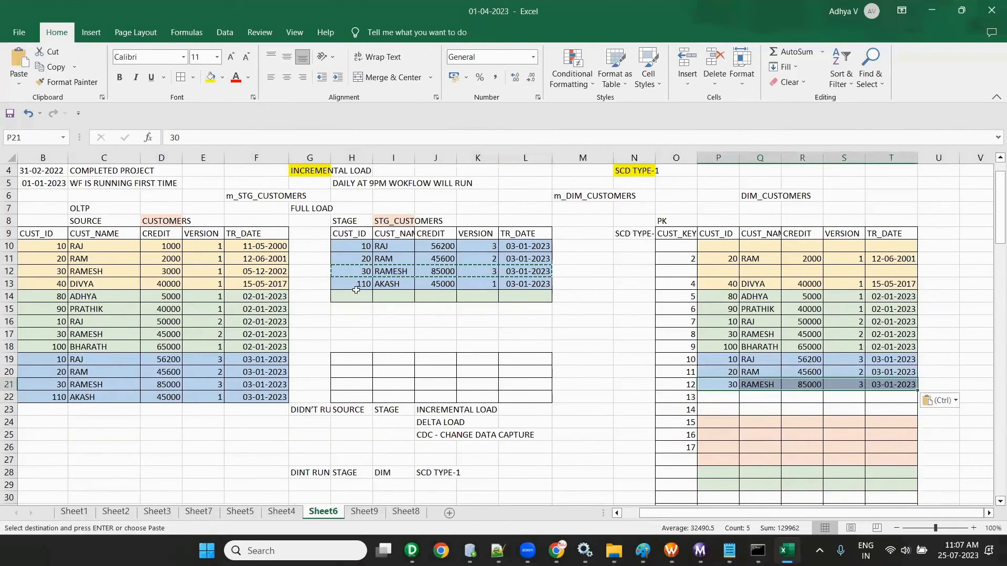
Step: Copy the fourth 03-01-2023 staging record H13:L13 into DIM_CUSTOMERS at P22
drag(356, 290, 538, 286)
key(ctrl+c)
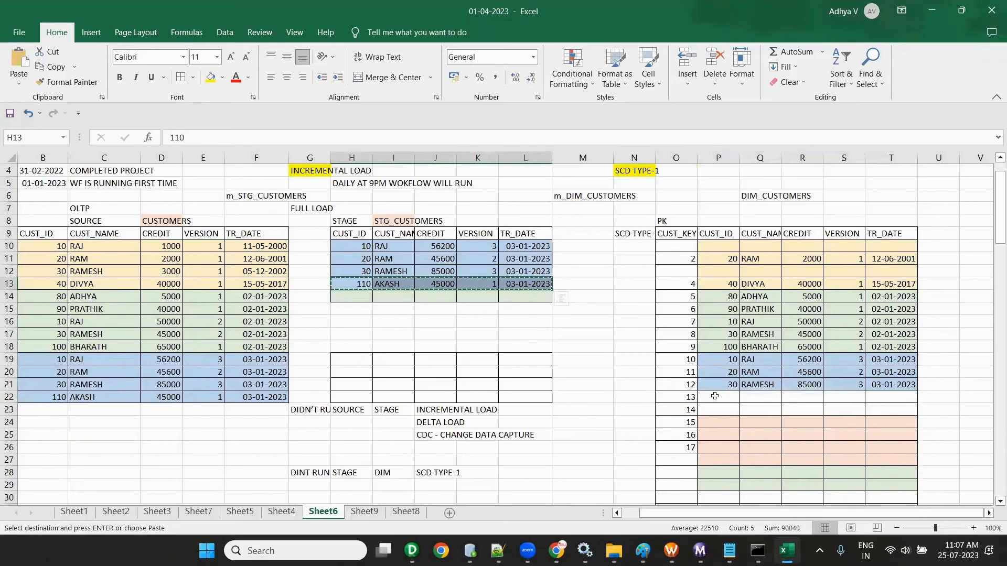
click(715, 396)
key(ctrl+v)
click(554, 369)
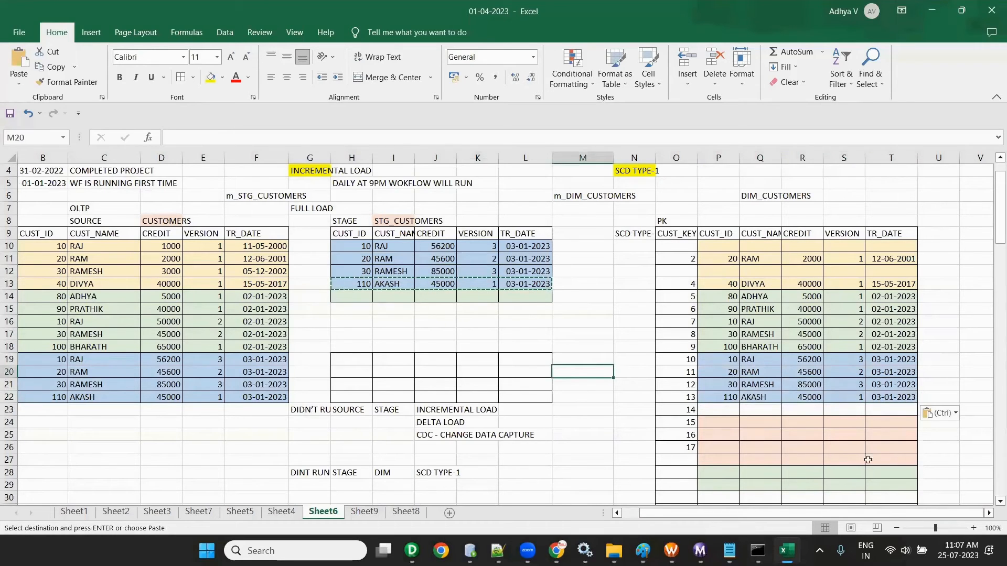
Step: Copy the five 04-01-2023 records B55:F59 into the source CUSTOMERS table starting at B23
drag(822, 521, 753, 513)
scroll(118, 253, down, 3)
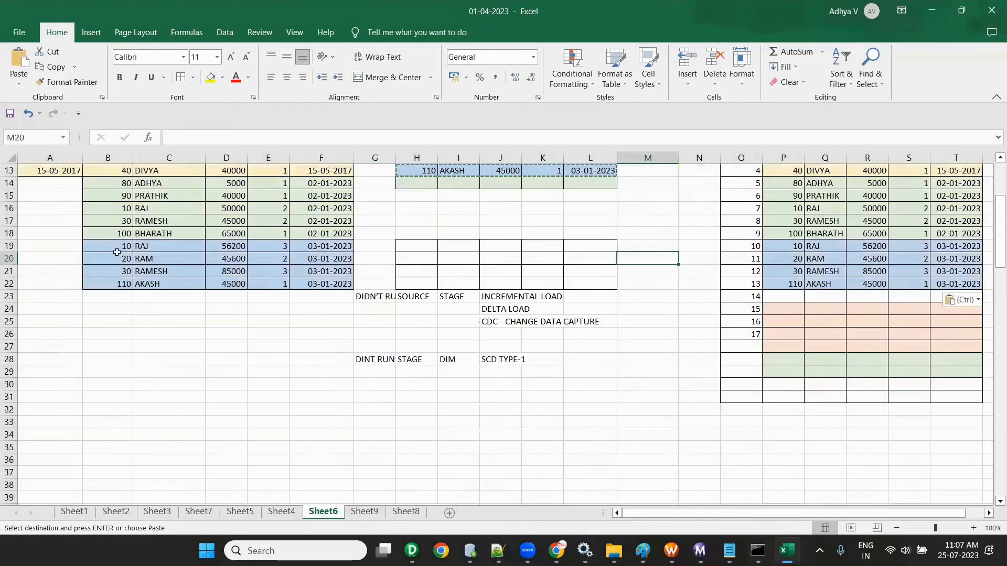
scroll(363, 268, up, 4)
scroll(112, 369, down, 13)
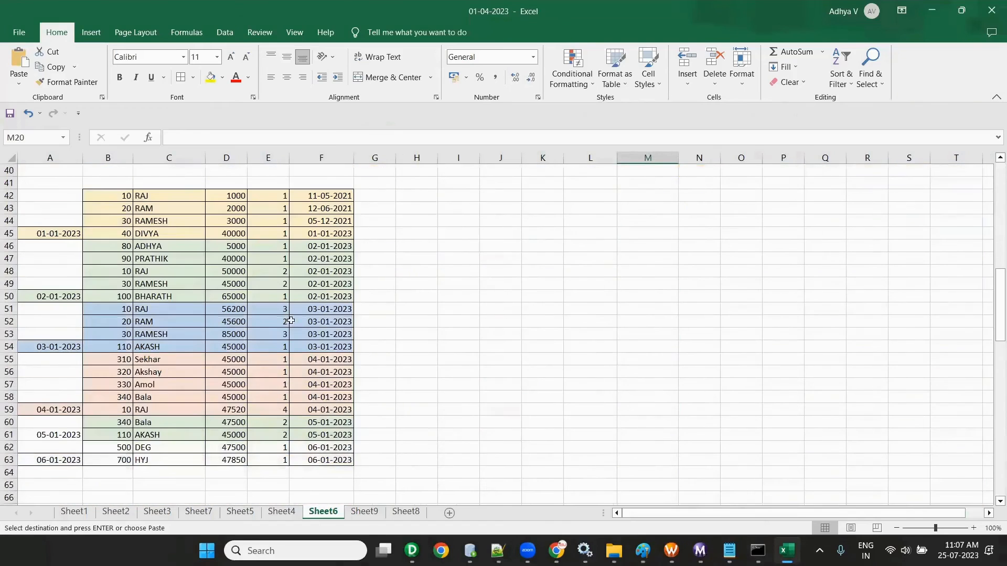
drag(102, 358, 321, 412)
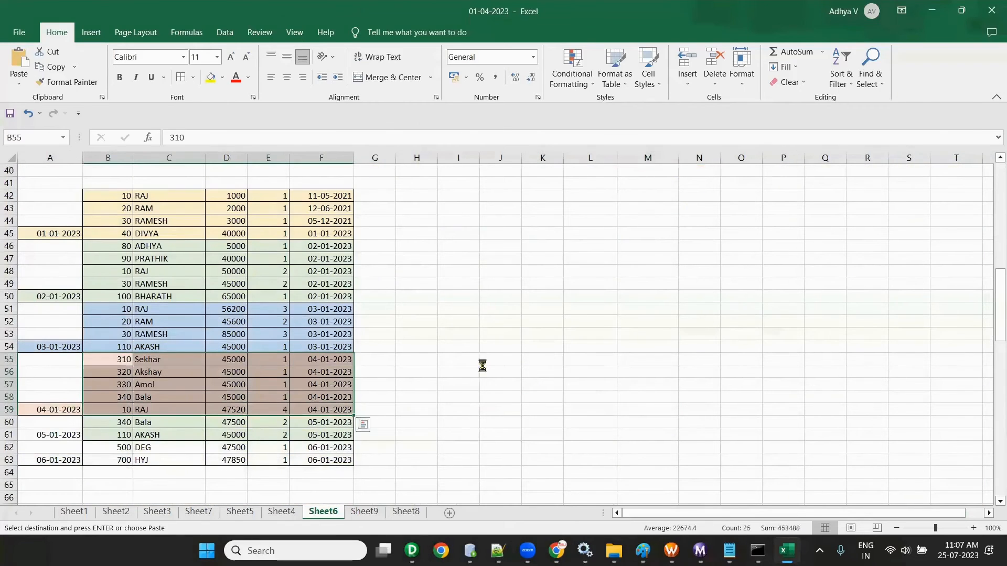
scroll(479, 363, up, 6)
scroll(479, 363, up, 4)
click(112, 334)
key(ctrl+v)
Step: Overwrite the STG_CUSTOMERS data with the copied 04-01-2023 records starting at H10
scroll(490, 317, up, 3)
click(418, 285)
key(ctrl+v)
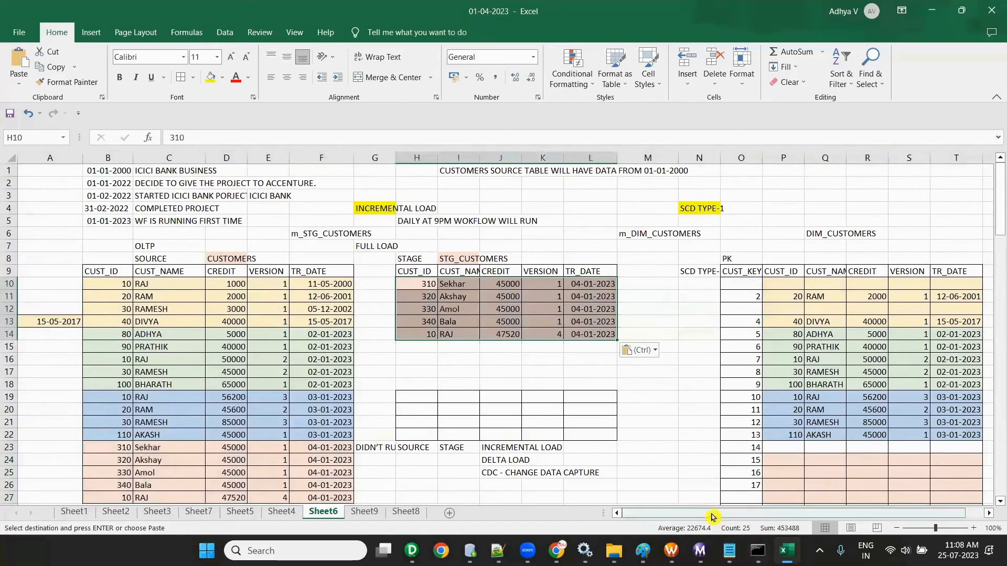
drag(788, 512, 808, 511)
click(567, 394)
scroll(478, 369, down, 1)
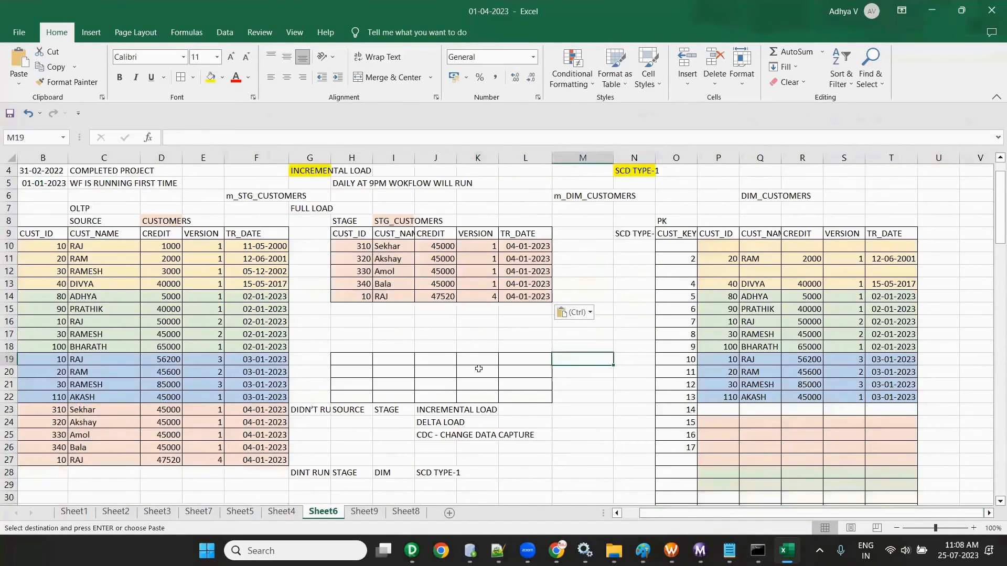
Step: Copy the first four 04-01-2023 staging records H10:L13 into DIM_CUSTOMERS at P23
drag(351, 243, 527, 283)
key(ctrl+c)
click(720, 409)
key(ctrl+v)
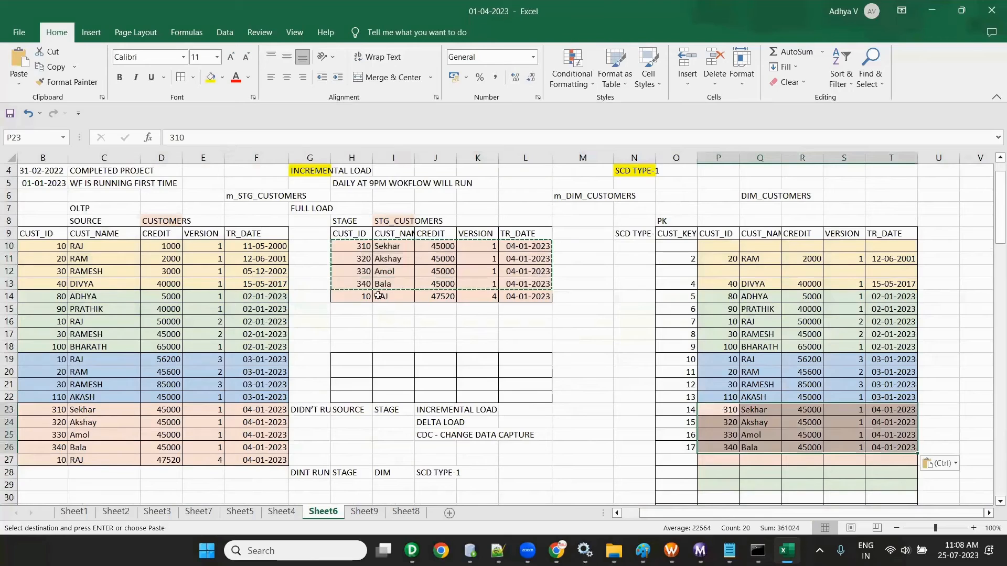
Step: Clear the version 2 dimension record of the customer in staging row 14, including its CUST_KEY, from O16:T16
click(362, 299)
key(Escape)
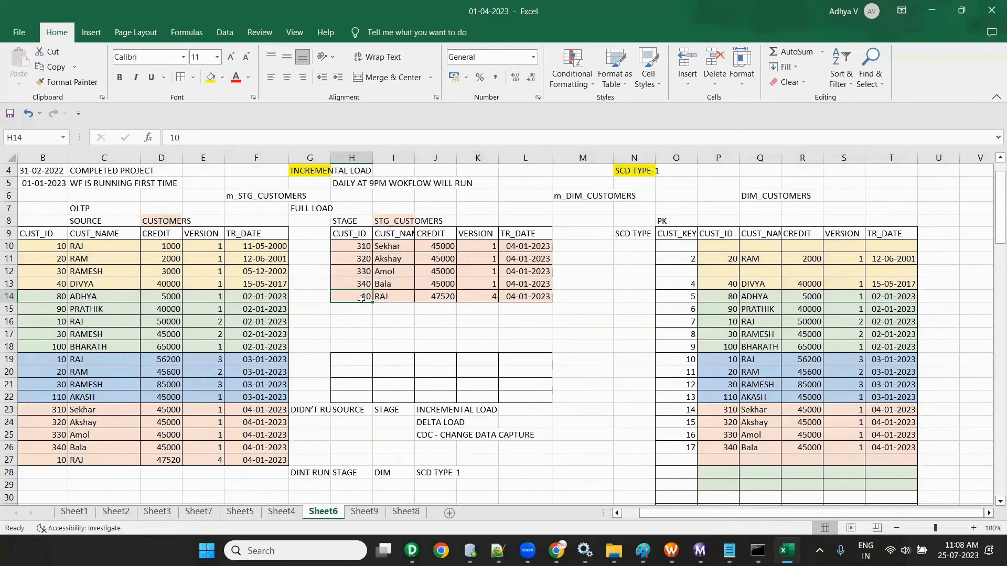
drag(656, 317, 896, 329)
key(Delete)
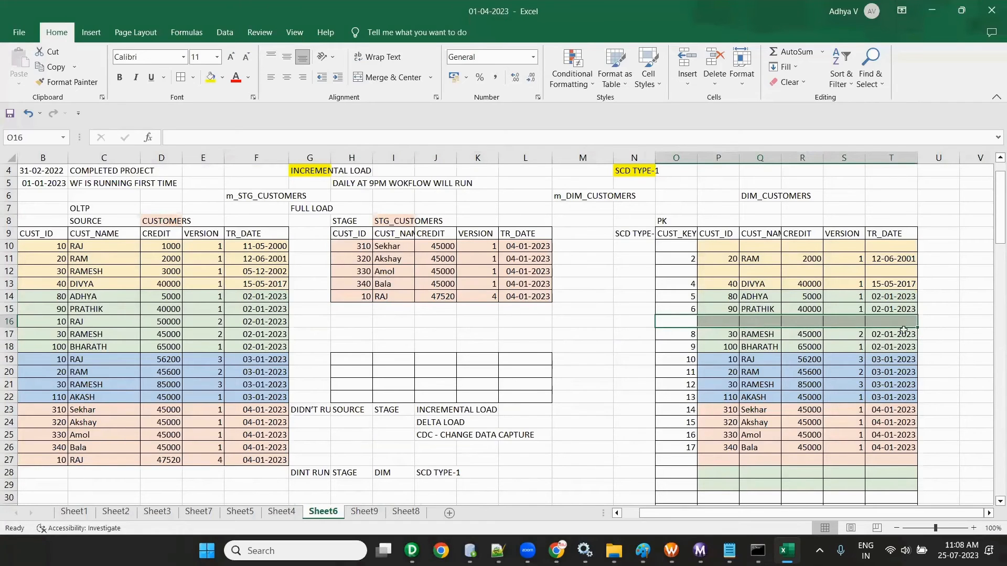
Step: Copy the fifth 04-01-2023 staging record H14:L14 into DIM_CUSTOMERS at P27 and set its CUST_KEY in O27 to 18
drag(357, 296, 527, 296)
key(ctrl+c)
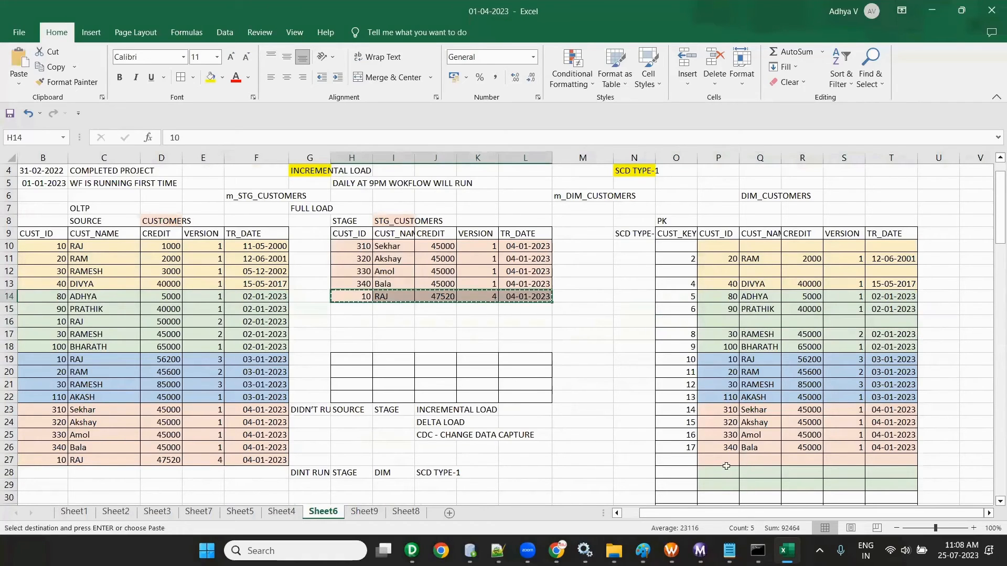
click(721, 460)
key(ctrl+v)
click(664, 457)
text(18)
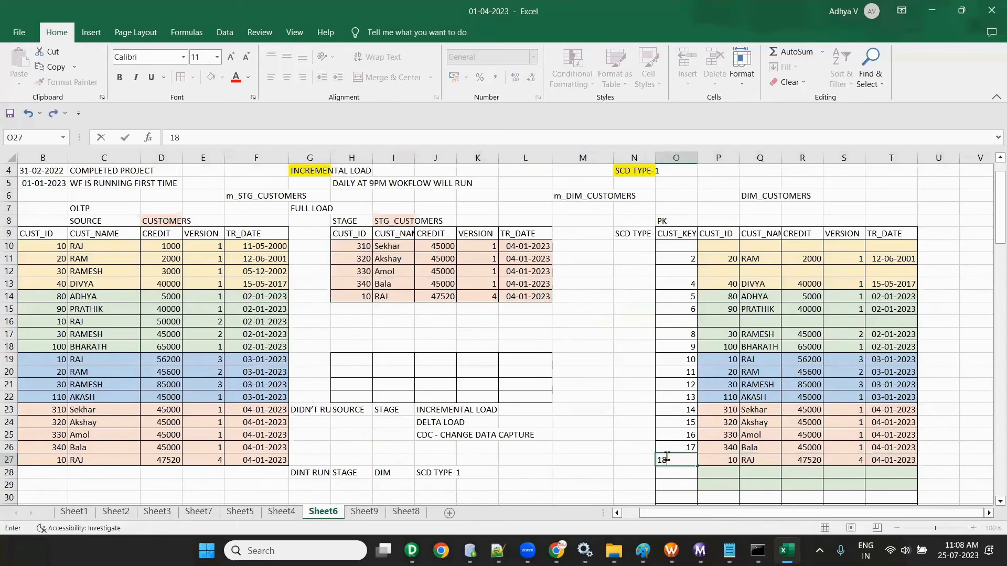
click(616, 425)
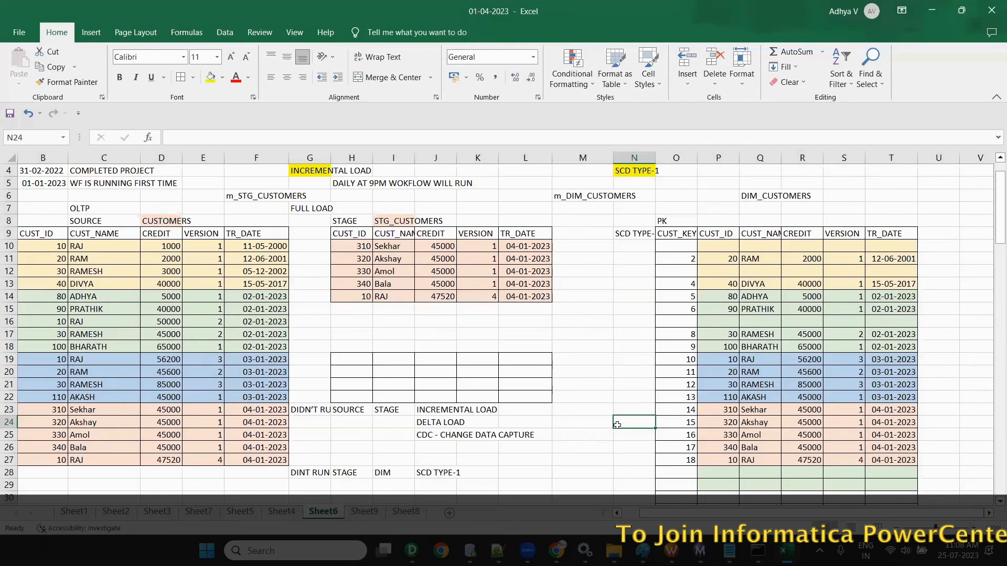
click(575, 349)
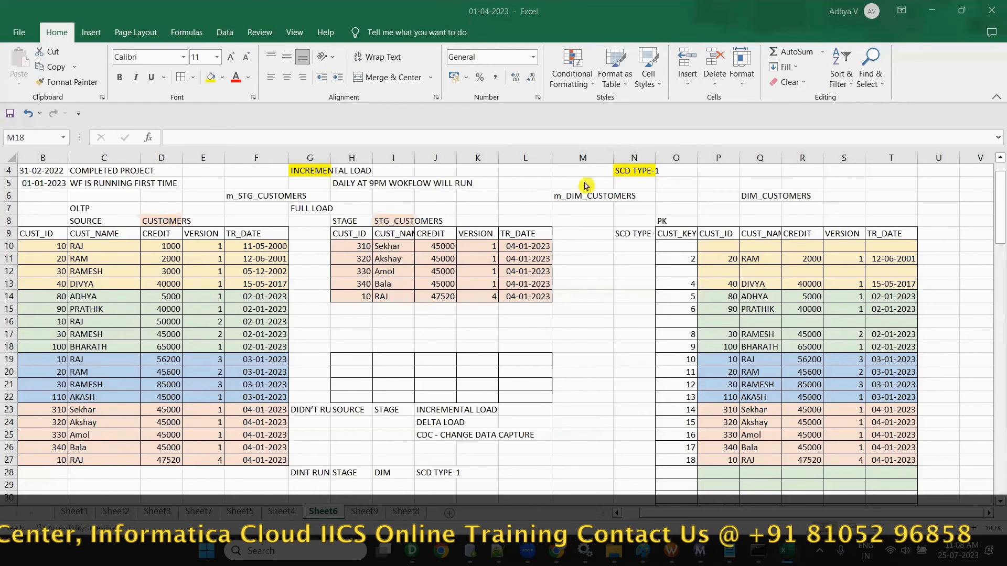
Step: Rename the worksheet Sheet6 as SCD TYPE-3
double_click(323, 511)
text(SCD)
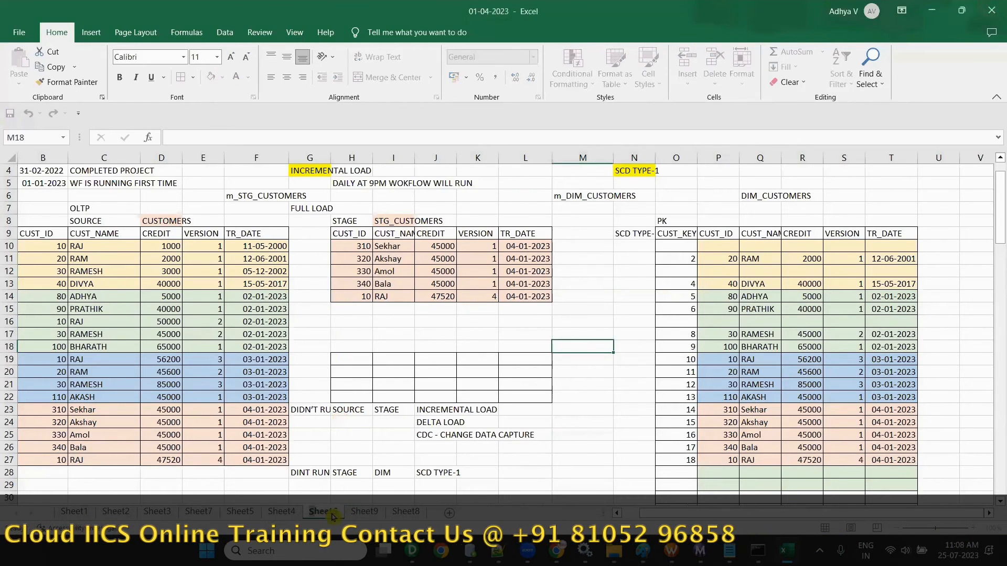
text( TYPE-)
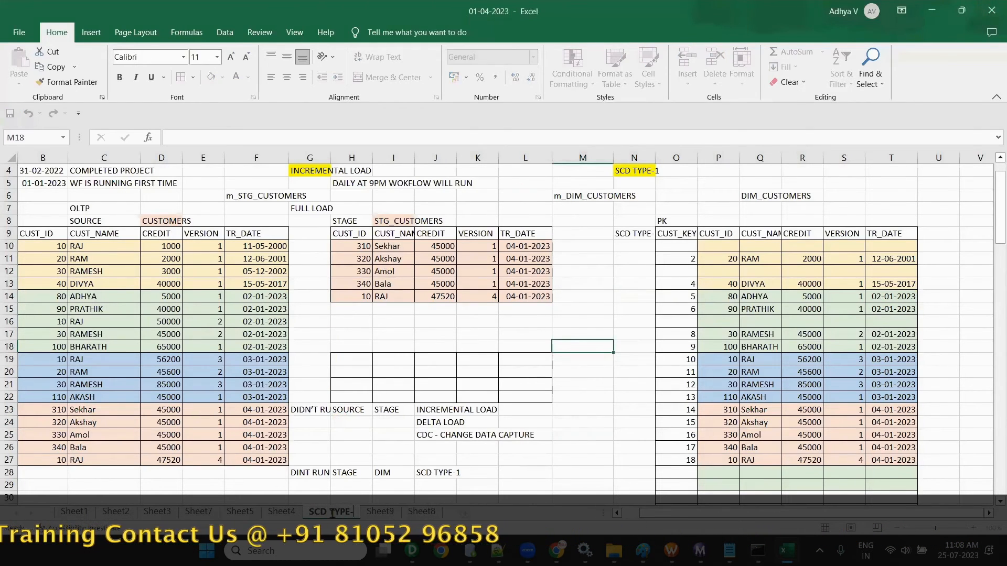
text(3)
click(525, 409)
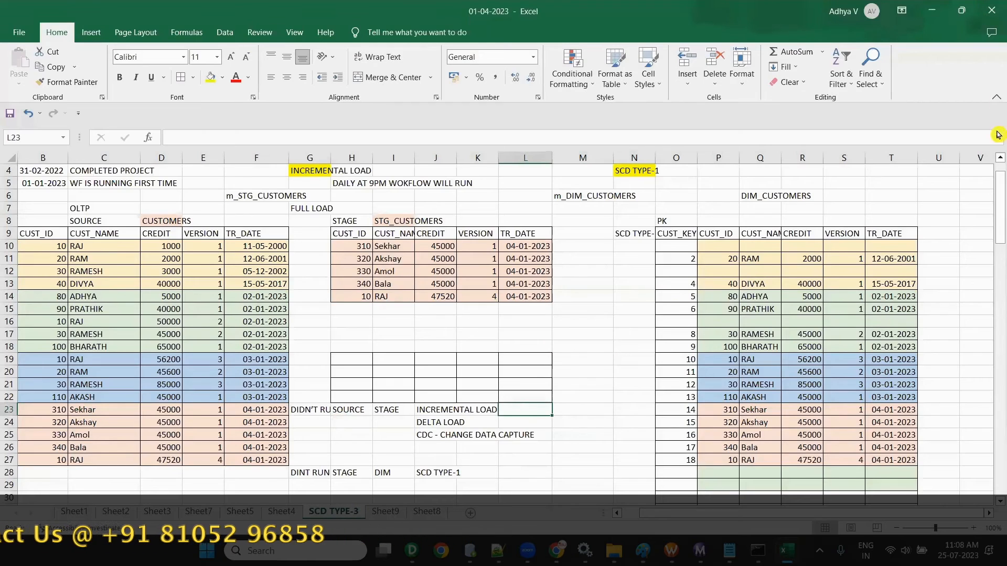
Step: Switch to Notepad++ and add a dashed separator on line 64, below the SCD type notes
click(929, 9)
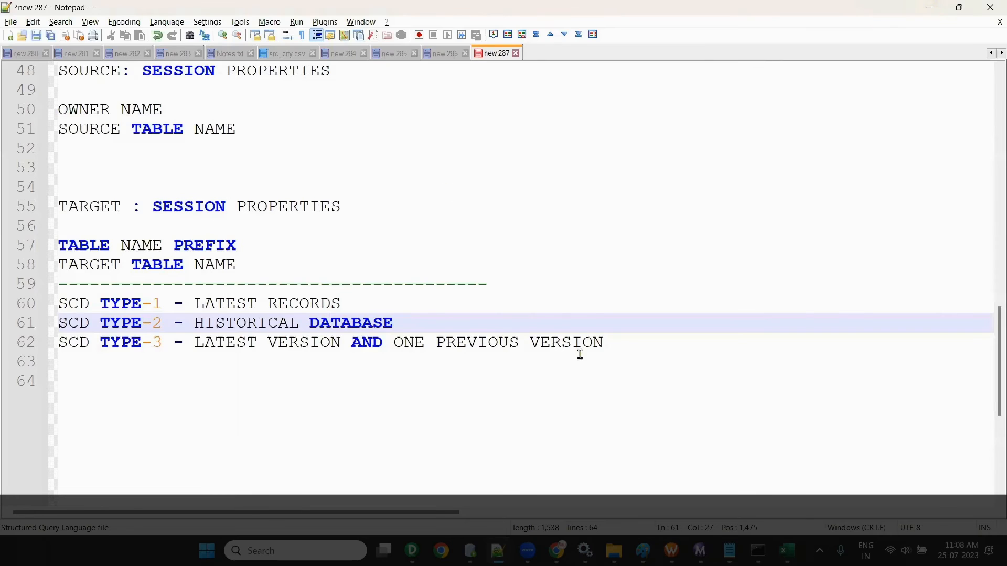
click(679, 358)
key(Return)
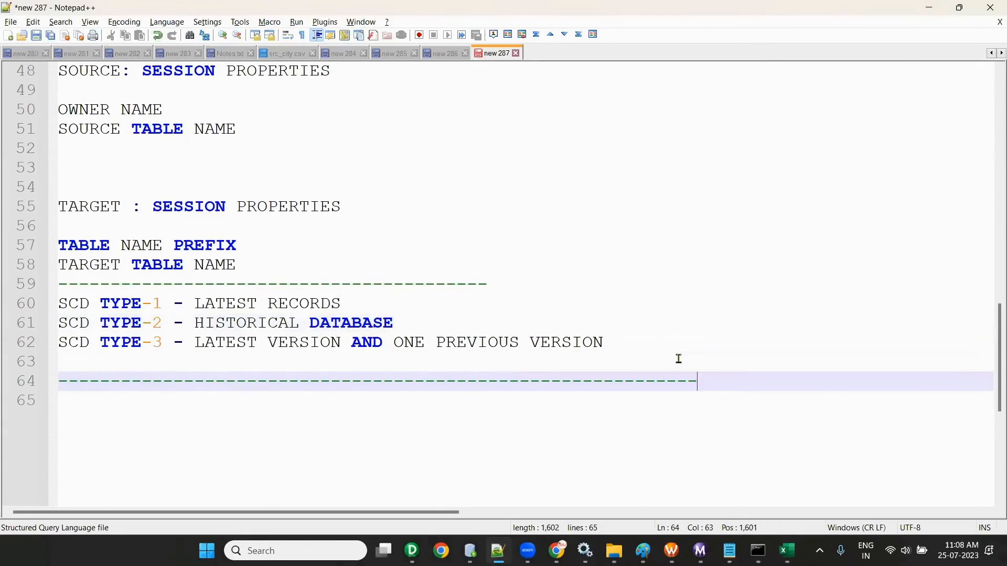
text(-)
key(Return)
Step: Add the heading "MIGRATION PROJECT :" on line 66, followed by blank lines
key(Return)
text(MIGRATION PROJECT :)
key(Return)
key(Return)
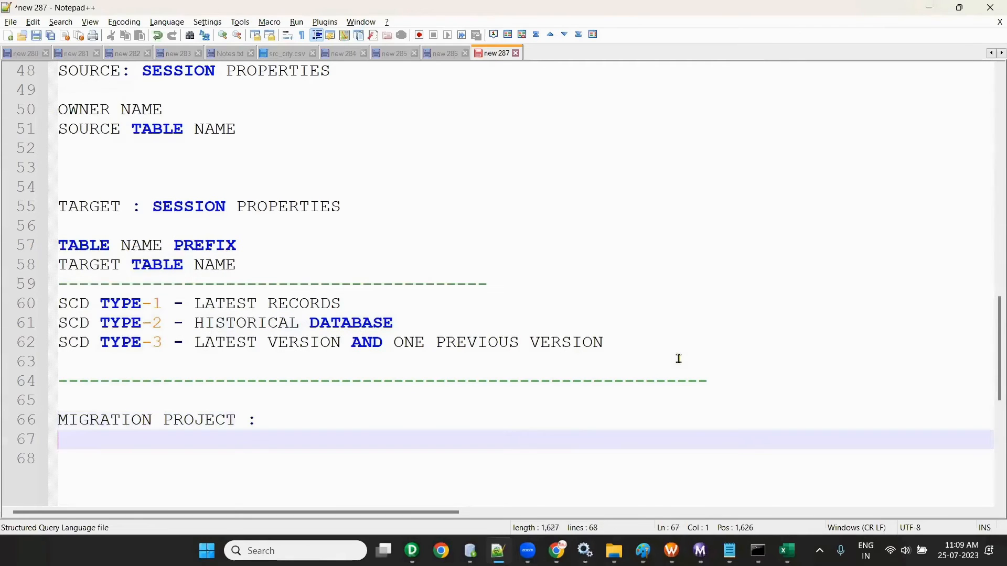
key(Return)
key(Return)
Step: Write "WHATEVER THERE IN POWERCENTER ," on line 68 under the migration heading
scroll(167, 270, down, 3)
click(164, 266)
text(WHATEVER THERE IN POWE)
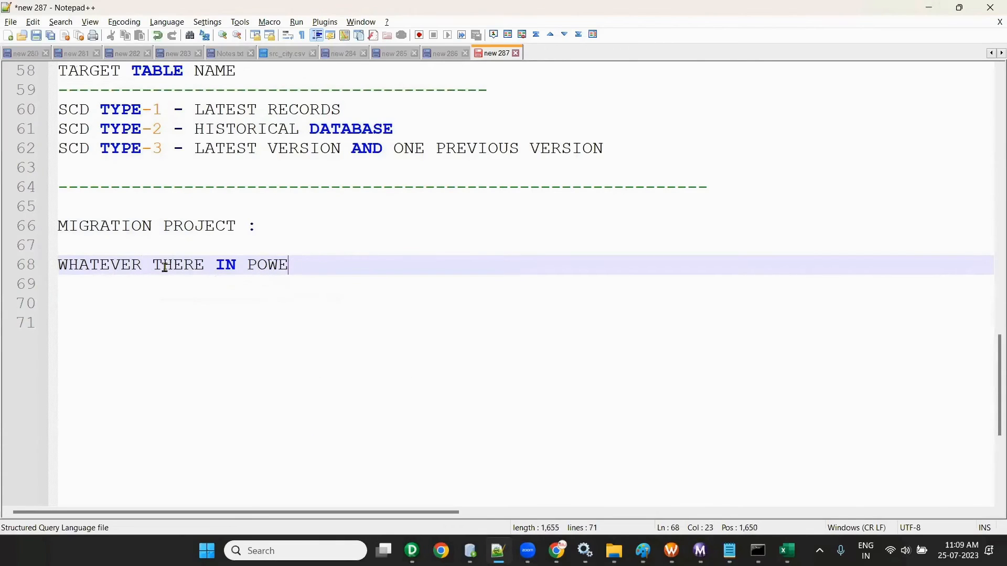
text(CRCENTER ,)
Step: Replace "THERE" on line 68 with "THE WFs which are running in production"
double_click(166, 270)
text(THE WOR)
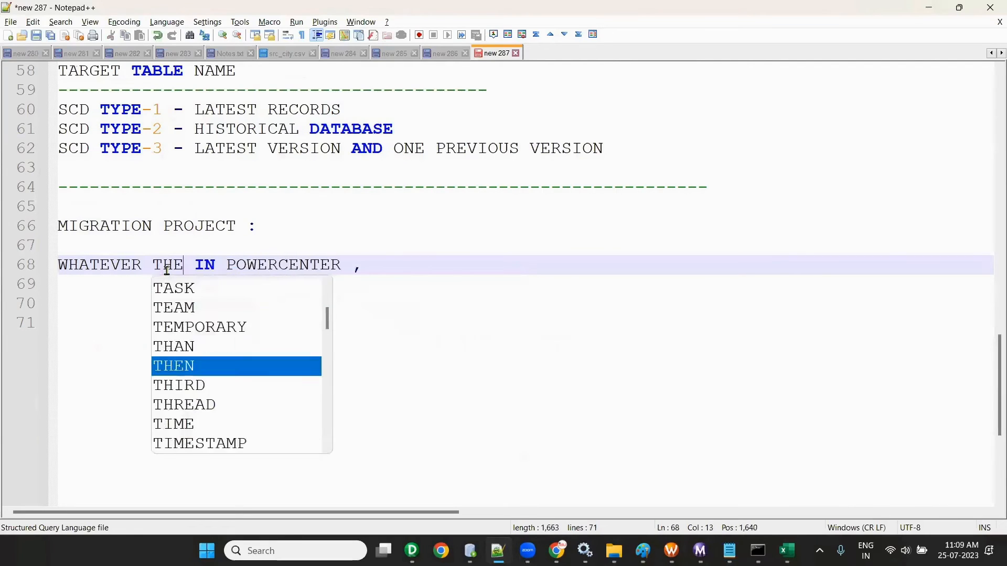
key(BackSpace)
text(F)
key(BackSpace)
key(BackSpace)
text(FS)
key(BackSpace)
text(s whc)
key(BackSpace)
text(e)
key(BackSpace)
text(ich are run)
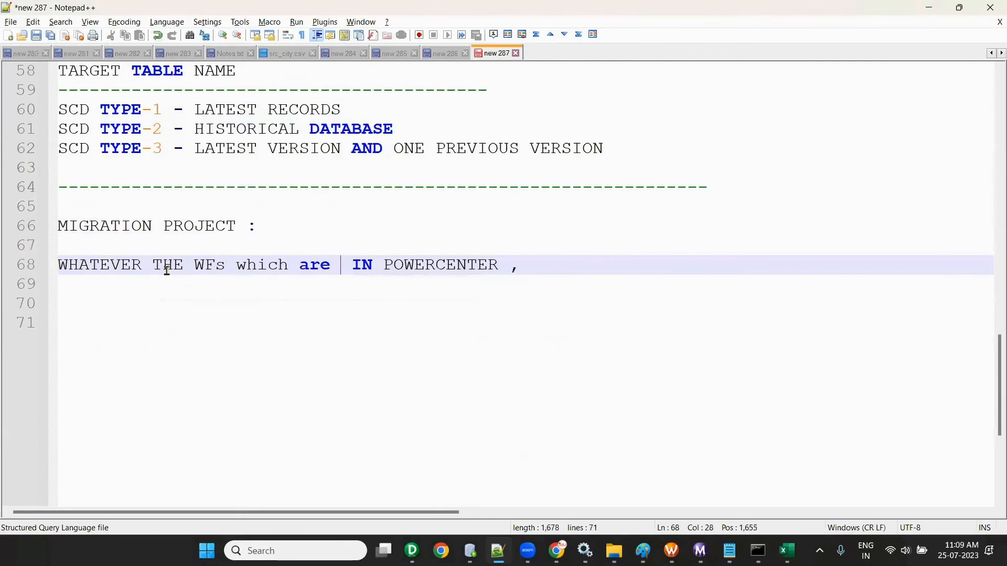
text(ning )
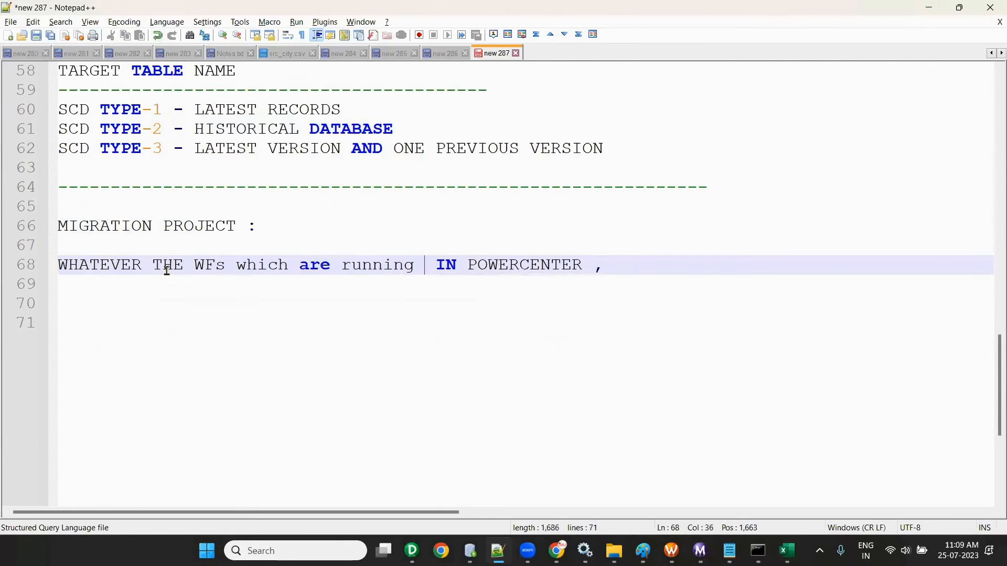
text(in p)
key(BackSpace)
text(productio)
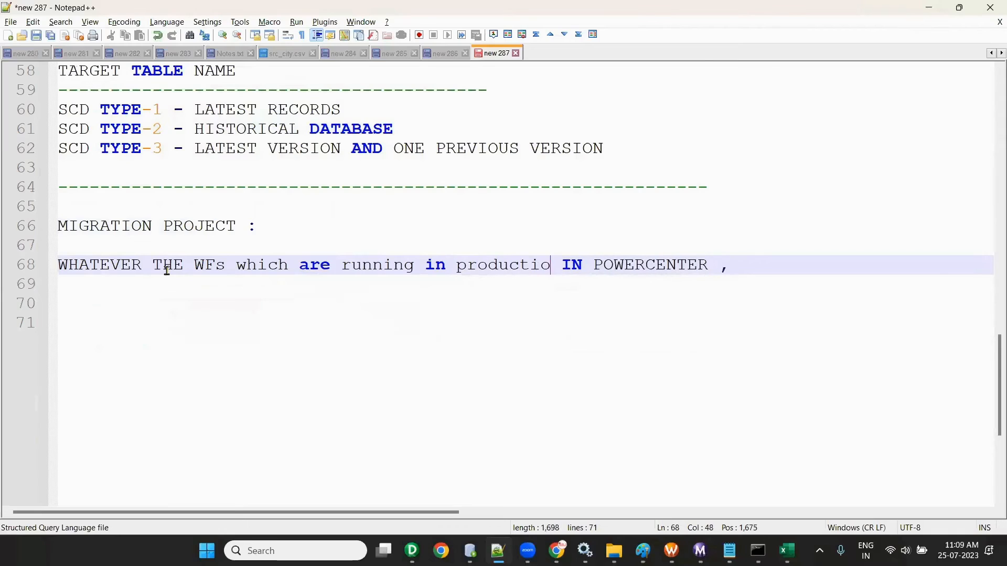
text(n)
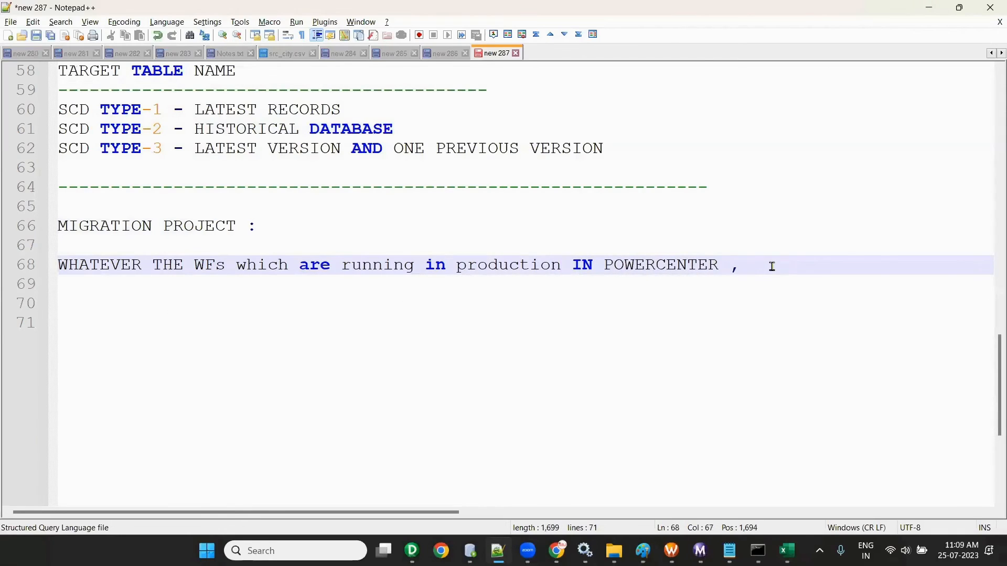
Step: Write "These wfs are migrating to IICS." on line 69 to complete the migration note
key(Return)
text(The)
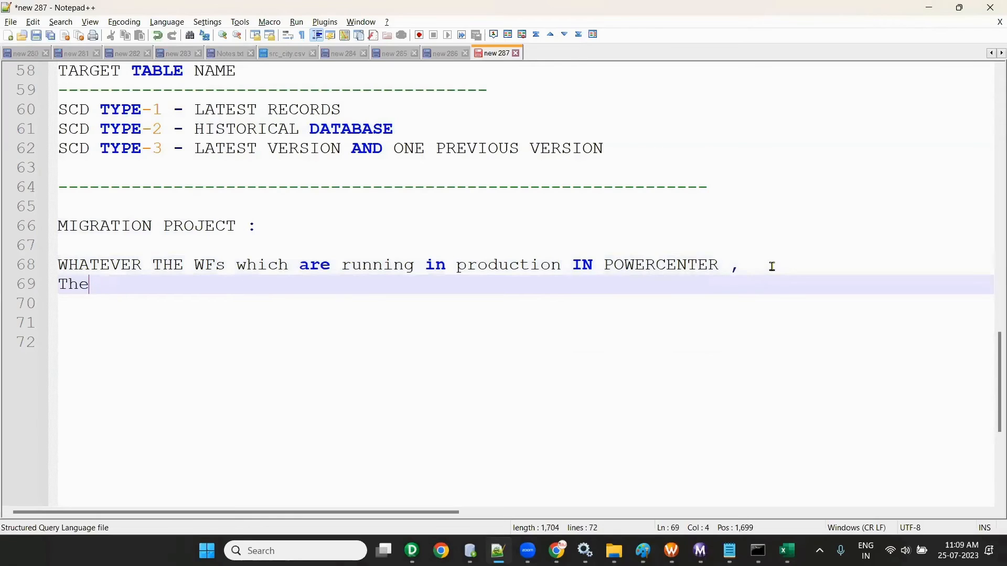
text(re w)
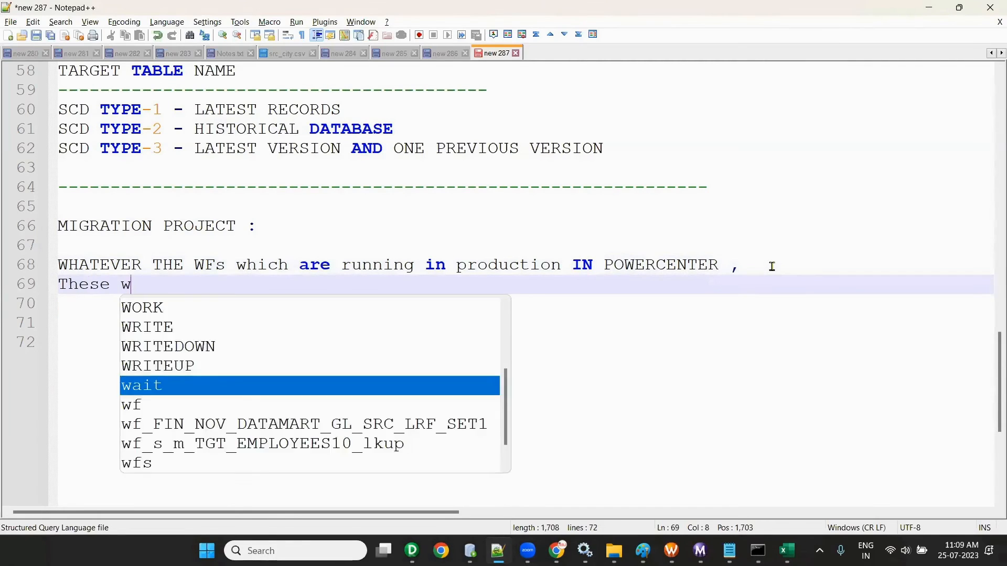
text(fs are migr)
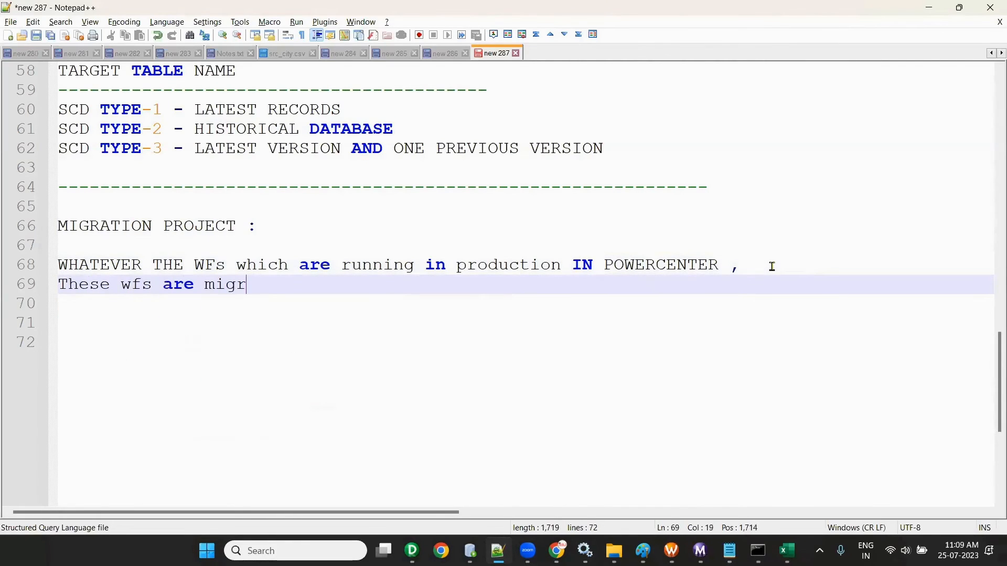
text(ating to IICS.)
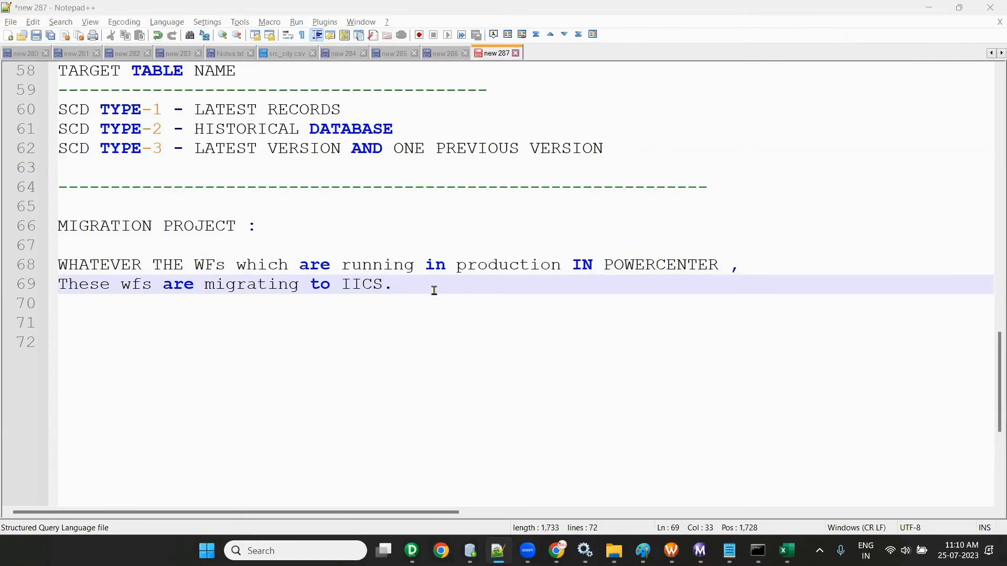
key(Return)
key(Return)
key(Return)
text(------------)
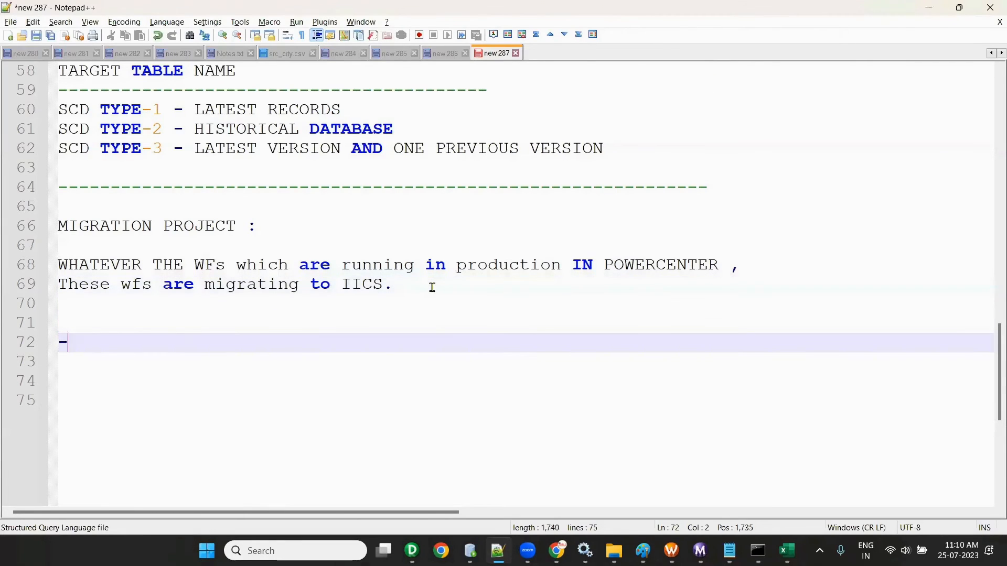
key(BackSpace)
key(BackSpace)
key(BackSpace)
key(BackSpace)
key(BackSpace)
key(BackSpace)
key(BackSpace)
key(BackSpace)
key(BackSpace)
key(BackSpace)
key(BackSpace)
key(BackSpace)
key(BackSpace)
key(BackSpace)
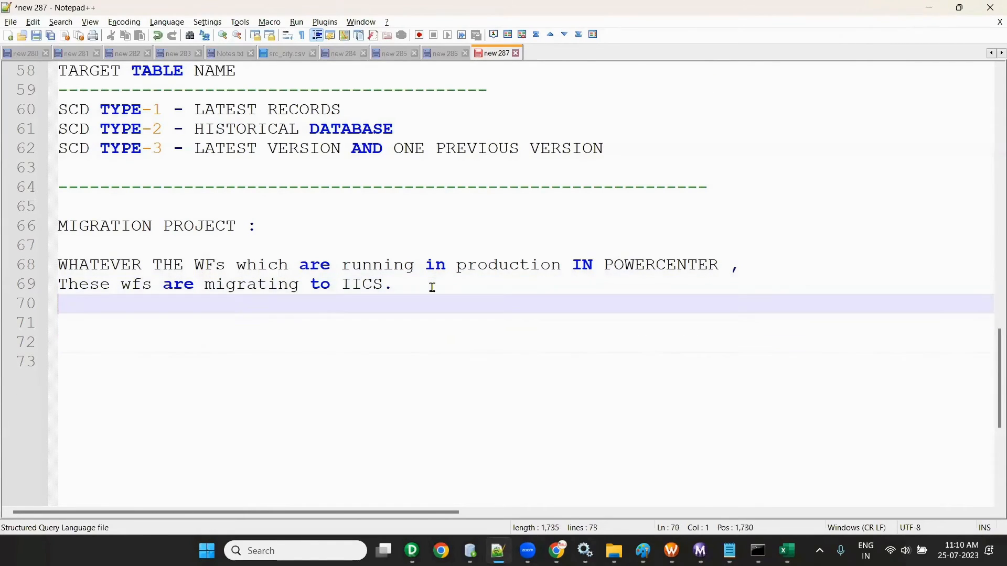
Step: Close the migration note with a dashed separator on line 71 and add two blank lines below it
key(Return)
text(-----------------------)
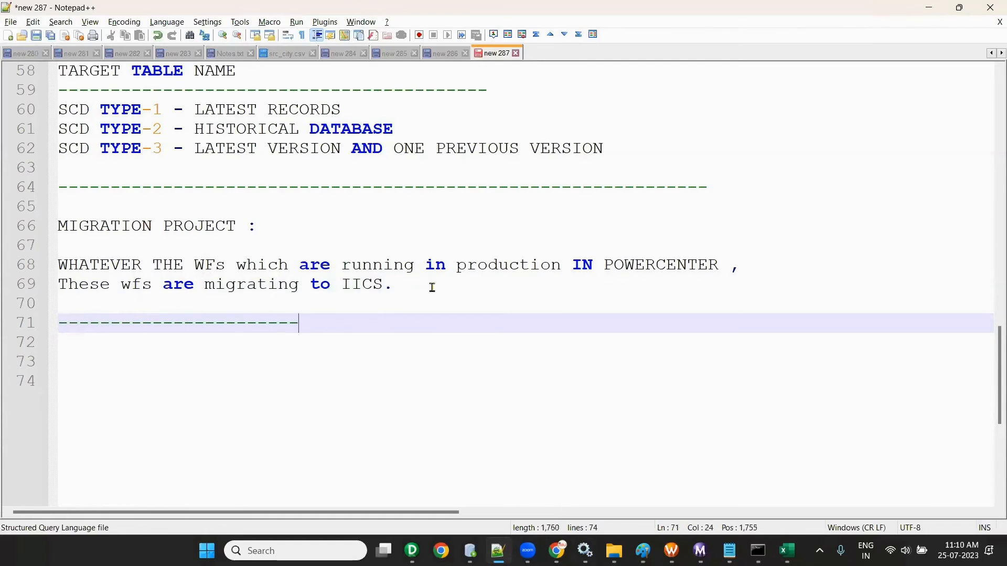
text(---------------------------------------------)
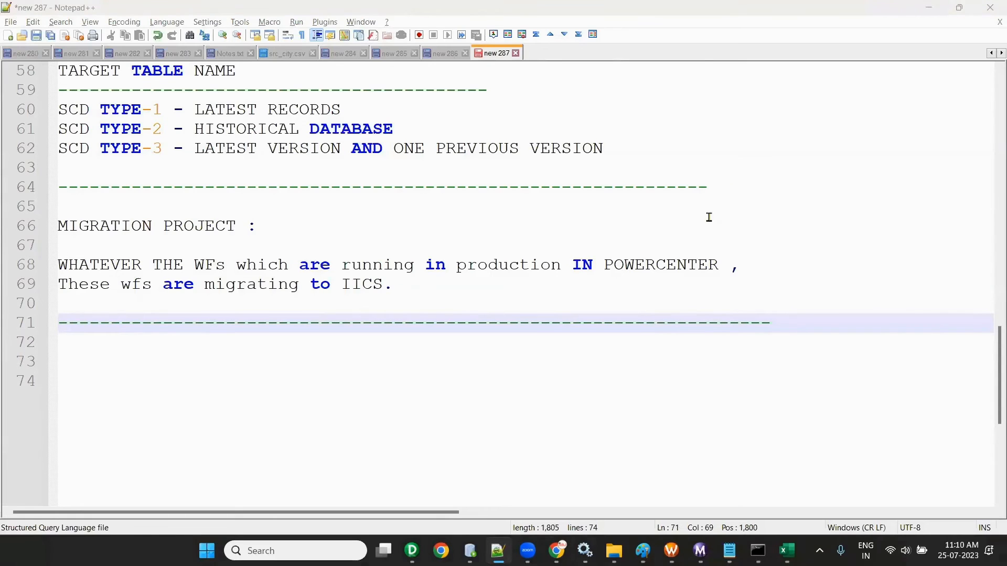
click(811, 327)
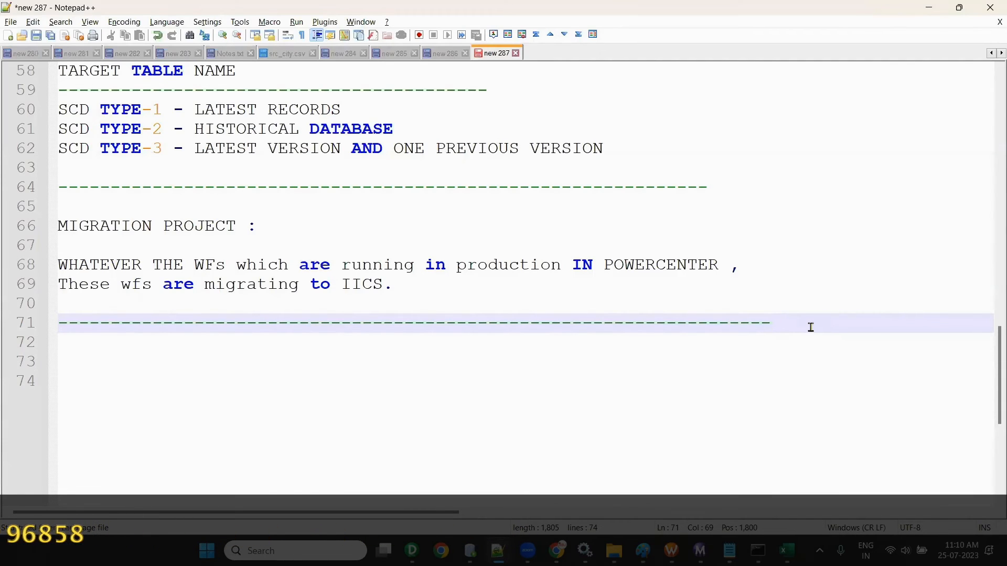
key(Return)
key(Return)
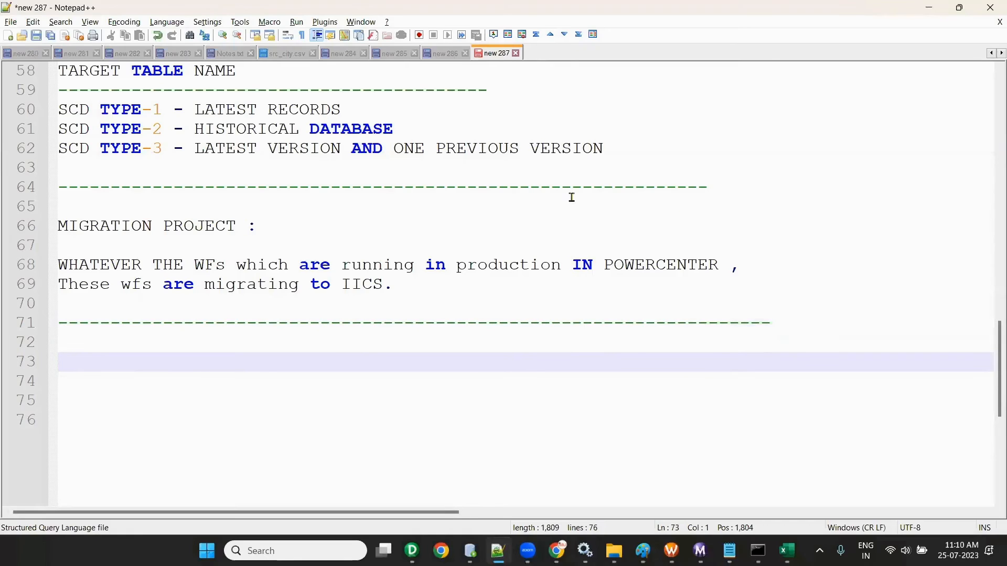
click(67, 319)
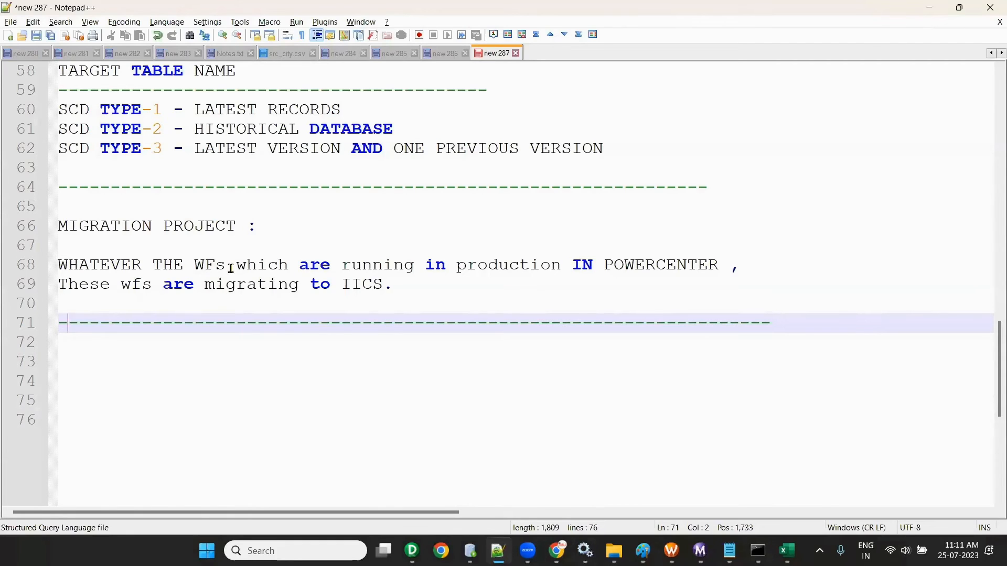
Step: Switch to Chrome, search for "iics cloud data integration trial account" and open Informatica's Free 30-Day Trial: Cloud Data Integration page
click(557, 551)
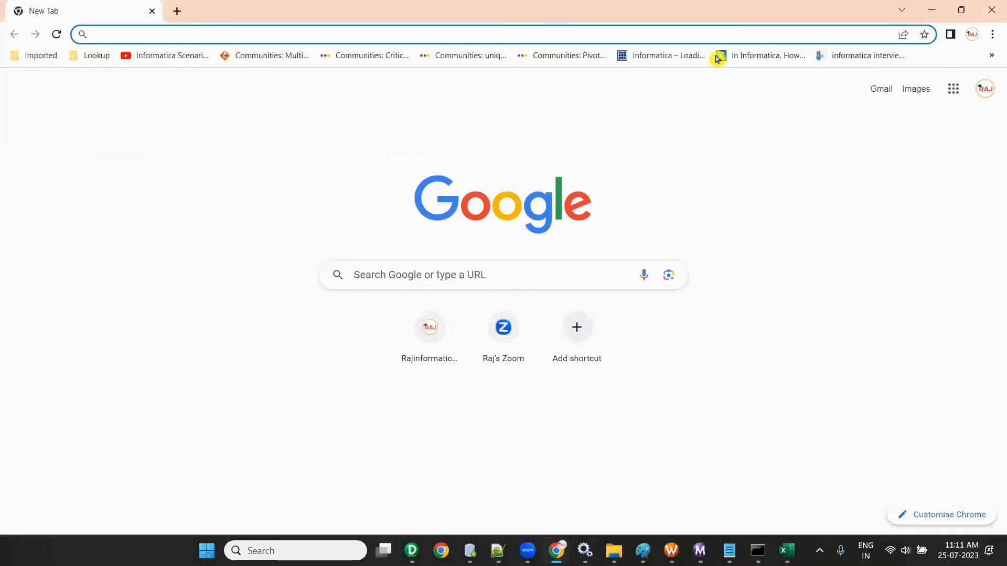
text(iics)
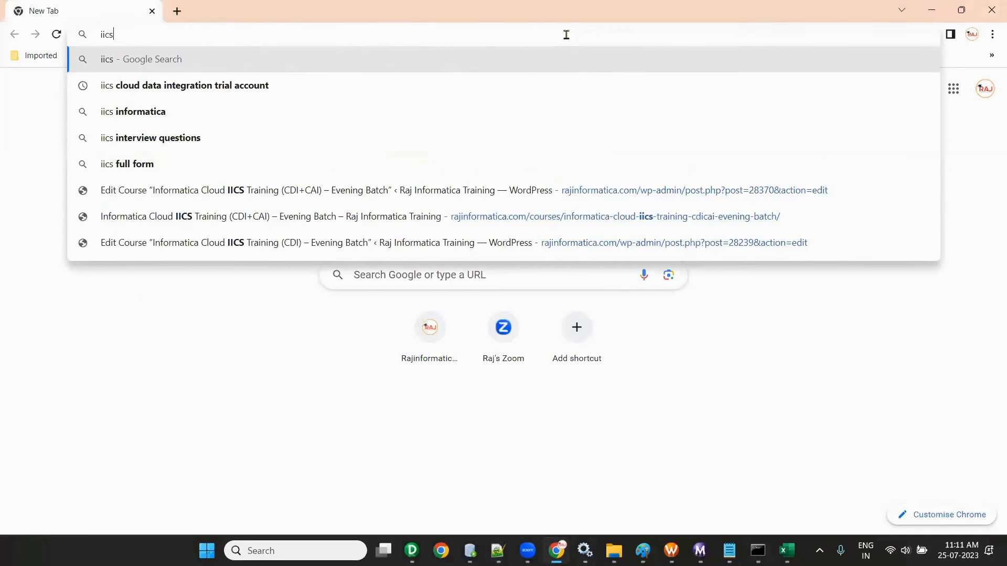
key(Down)
key(Return)
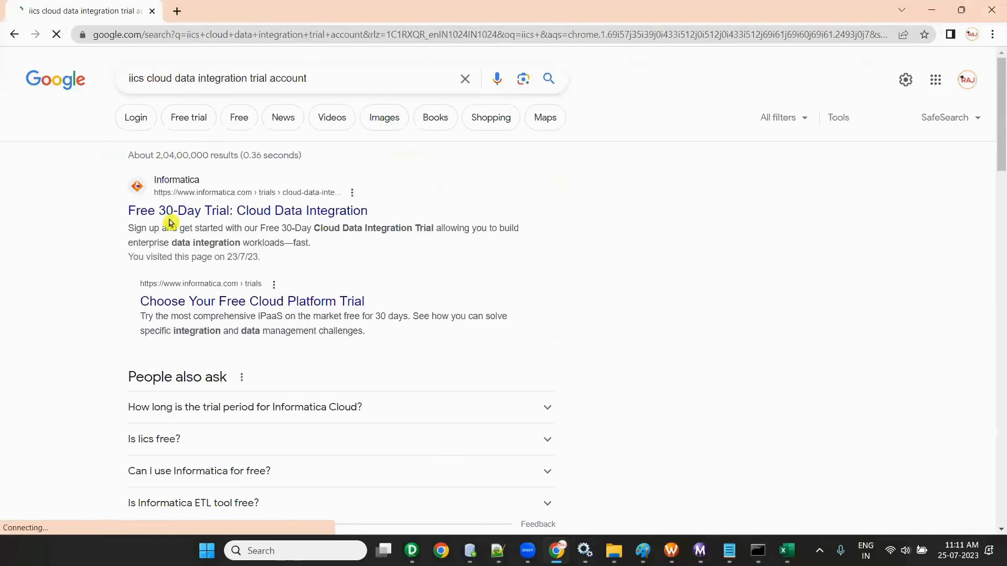
click(173, 212)
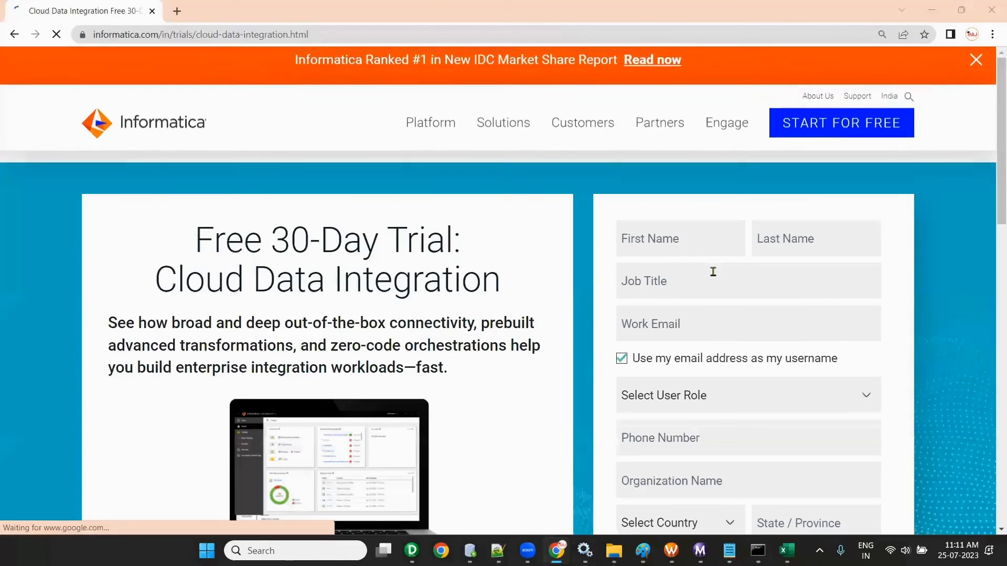
Step: Review the Cloud Data Integration trial sign-up form and enter a sample phone number
scroll(713, 273, down, 5)
scroll(716, 267, up, 2)
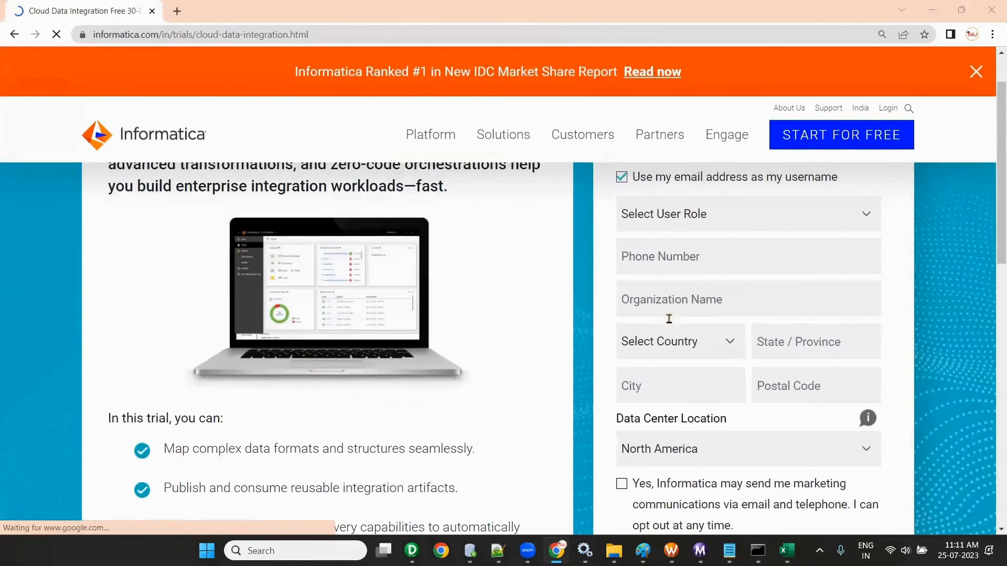
click(657, 267)
text(1234560)
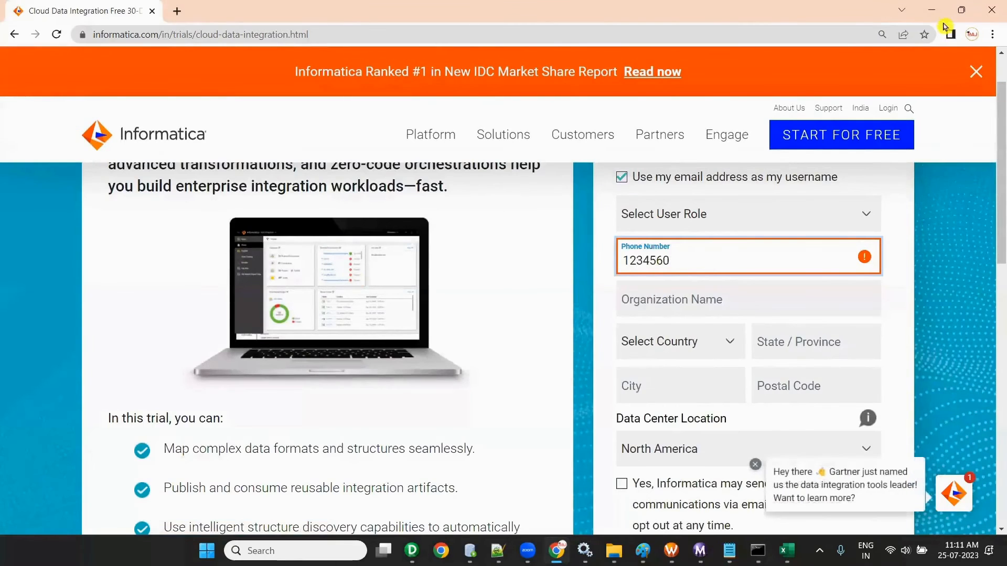
Step: Switch to PowerCenter Designer, hide the output window and arrange all objects of the m_AGENTS_TGT mapping as icons
key(alt+Tab)
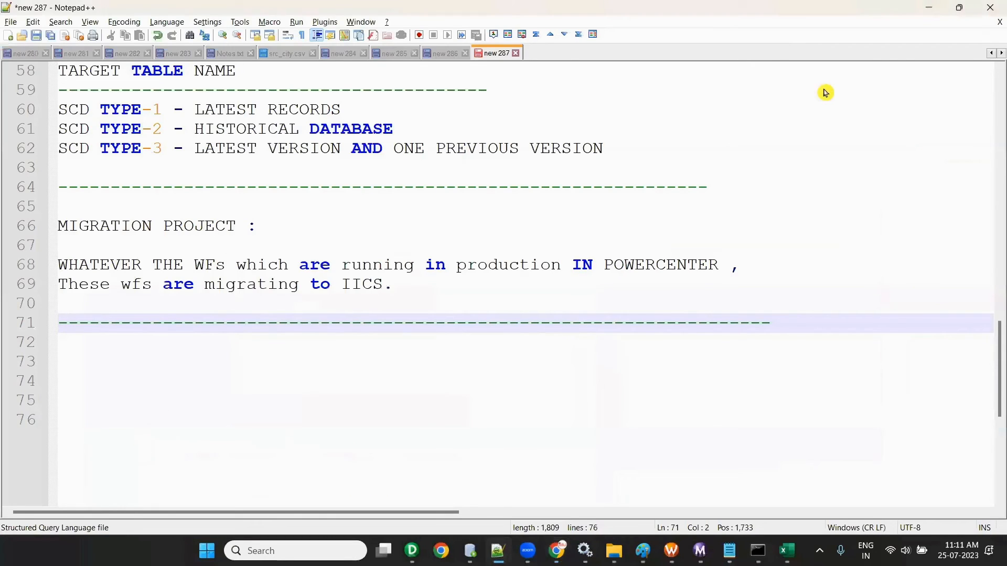
key(alt+Tab)
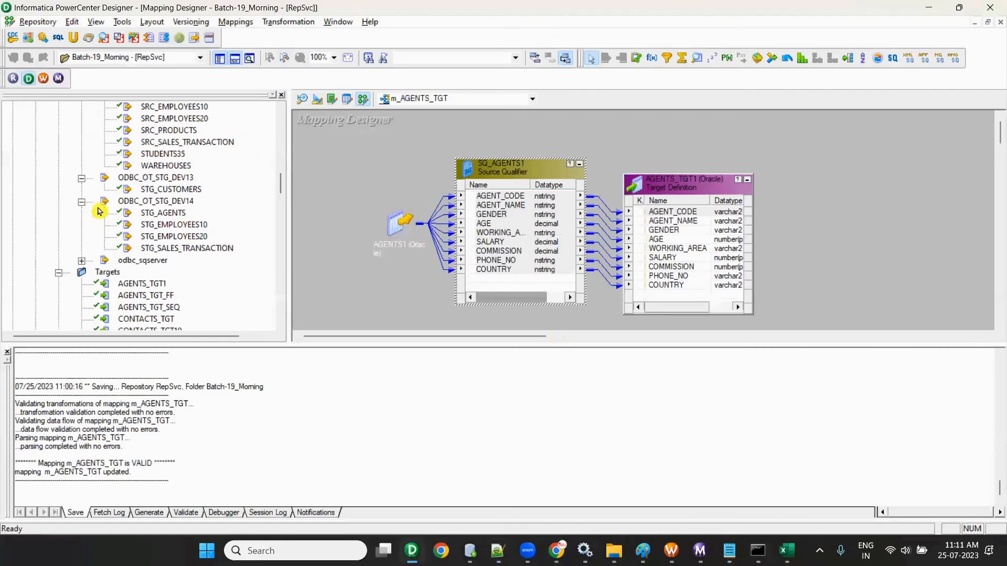
scroll(167, 257, up, 7)
click(235, 56)
right_click(300, 128)
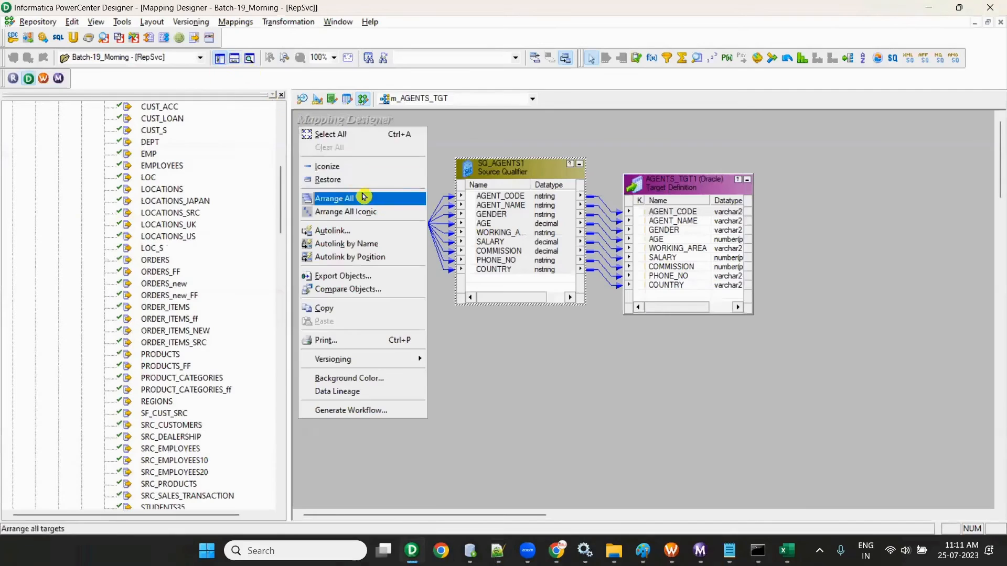
click(351, 202)
right_click(451, 174)
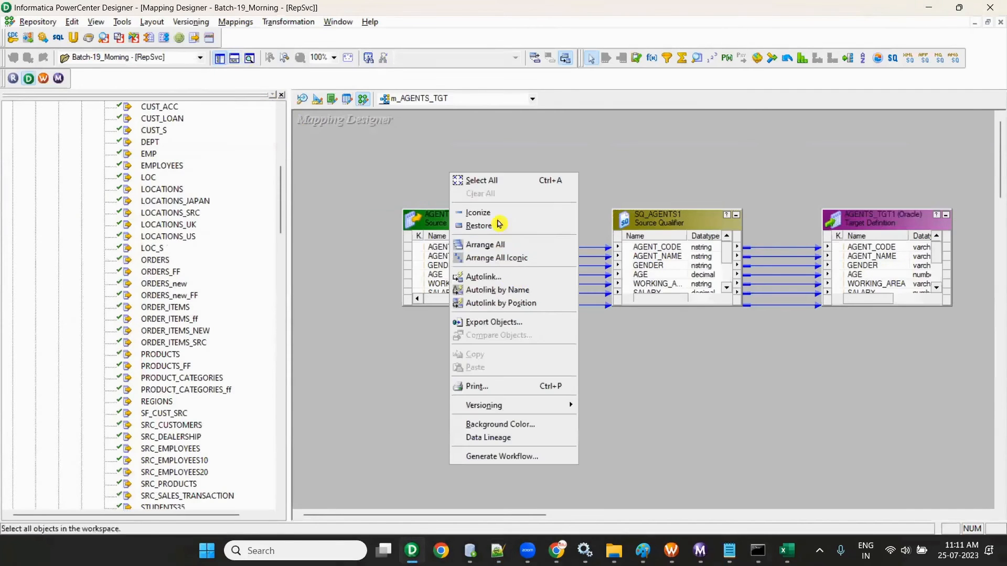
click(507, 263)
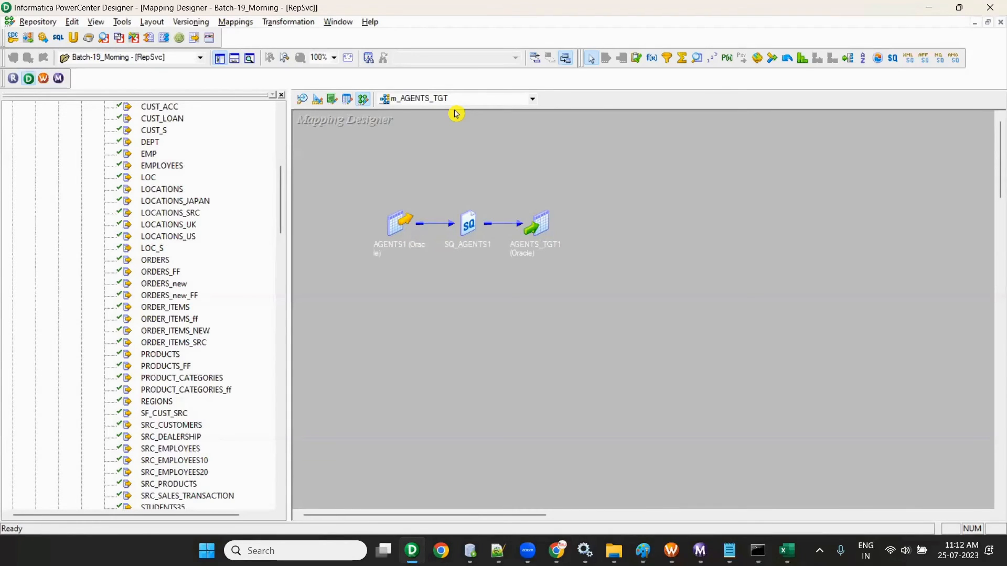
Step: Switch to Workflow Manager, accept the s_m_AGENTS_TGT session settings and save the folder
click(671, 550)
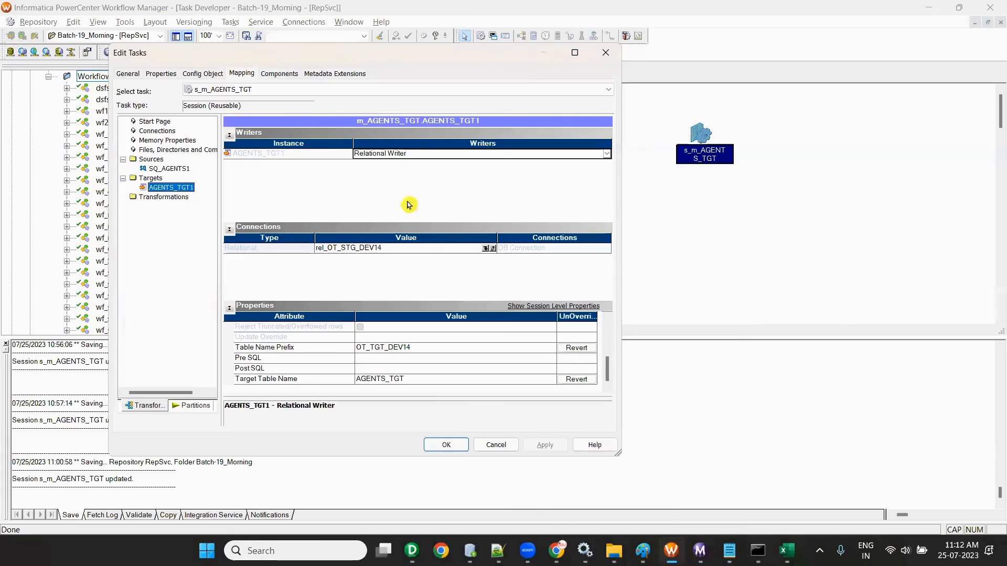
click(445, 445)
key(ctrl+s)
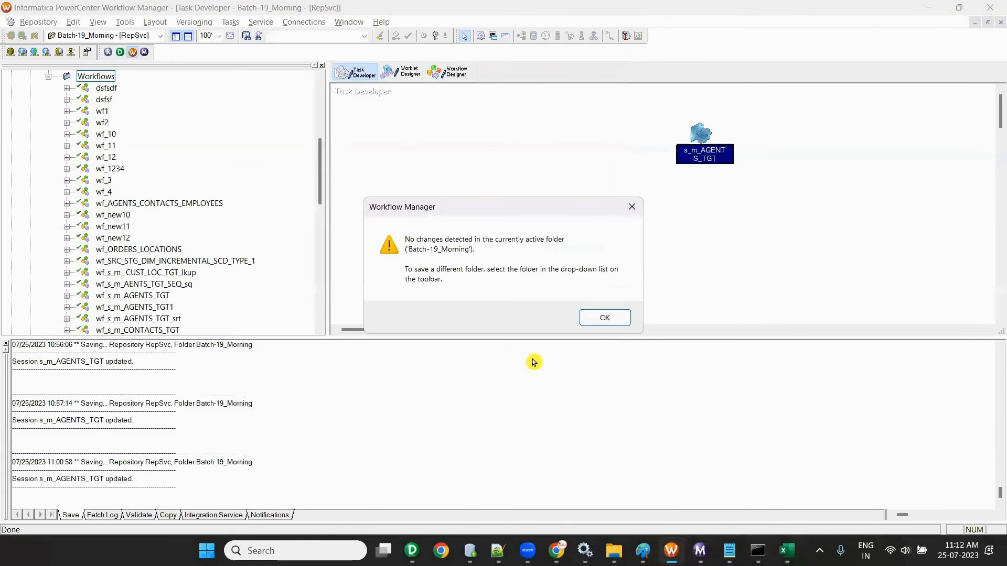
click(604, 318)
Step: Return to PowerCenter Designer and collapse the ODBC_OT_SRC_DEV14 source group in the repository tree
key(alt+Tab)
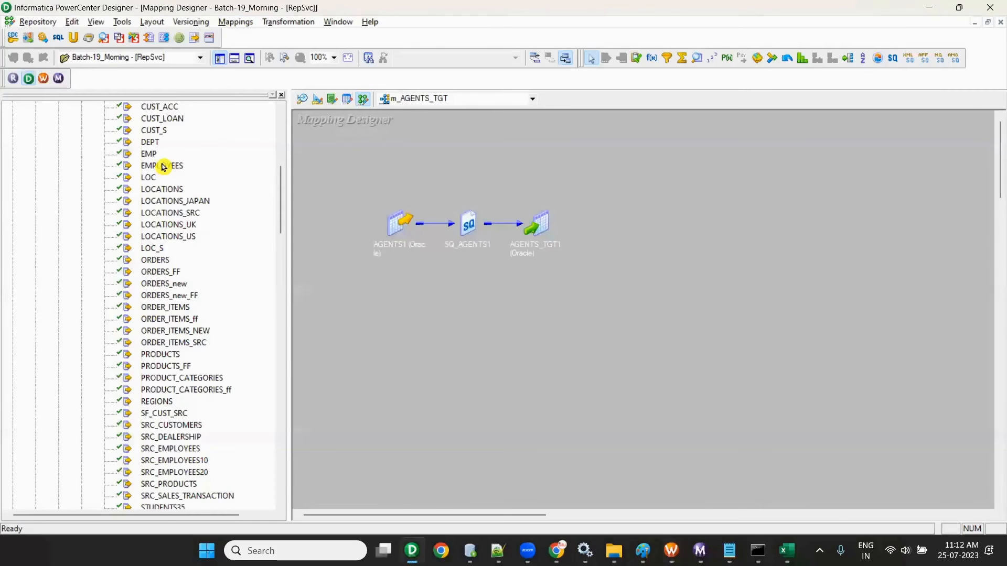
scroll(168, 293, up, 4)
click(82, 154)
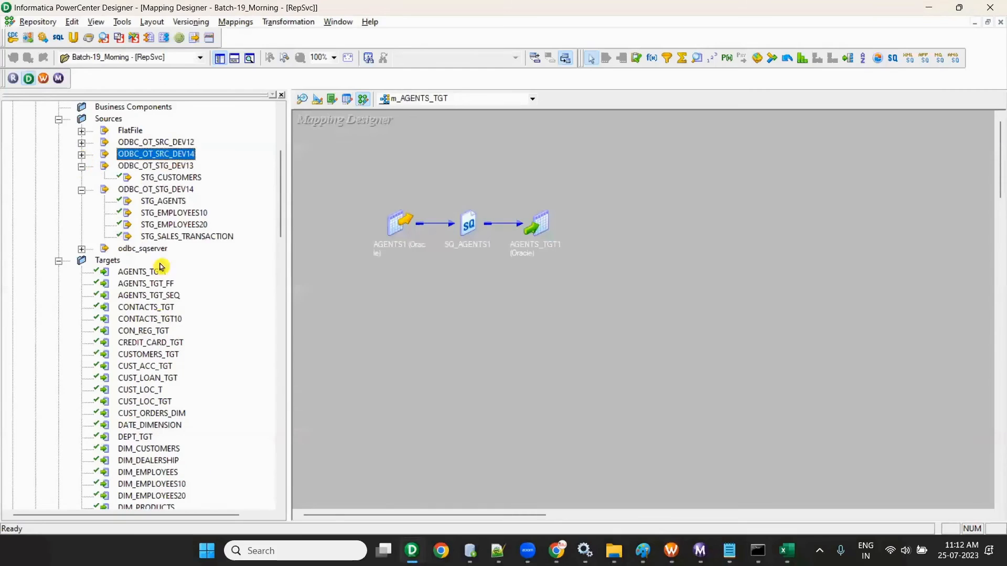
Step: Collapse the Targets and Sources folders of Batch-19_Morning to bring its mappings within reach
scroll(130, 334, down, 3)
click(59, 154)
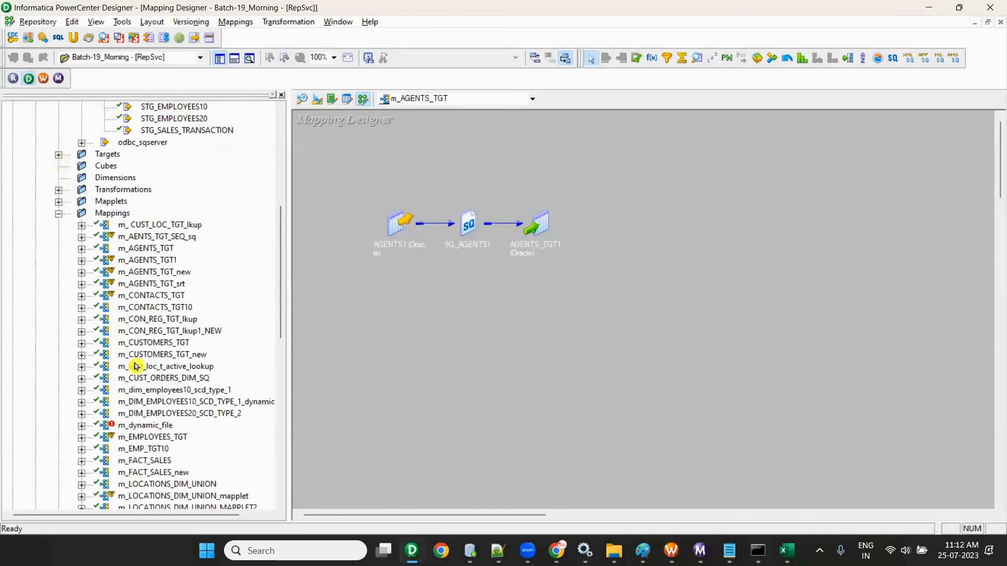
key(alt+Tab)
key(alt+Tab)
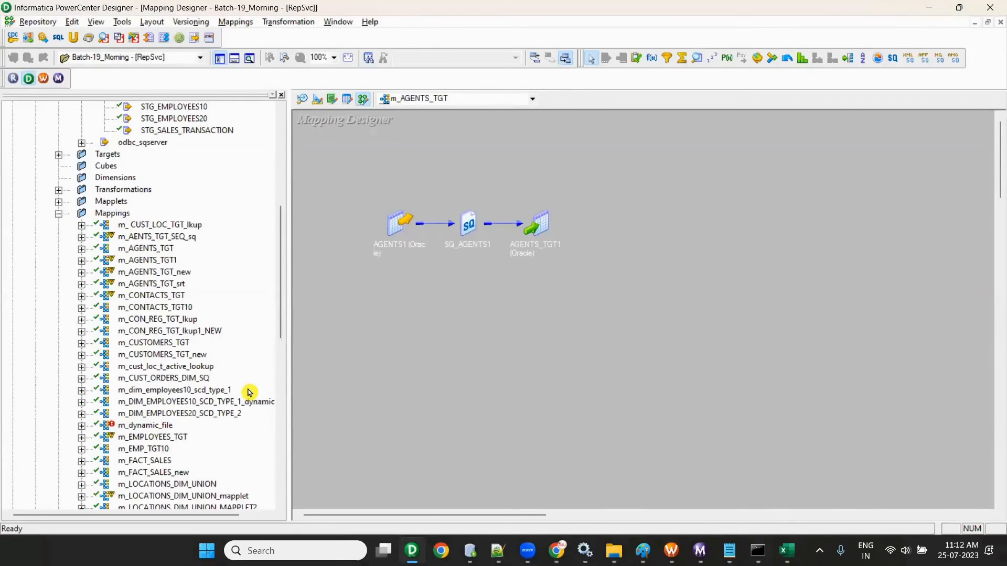
click(143, 248)
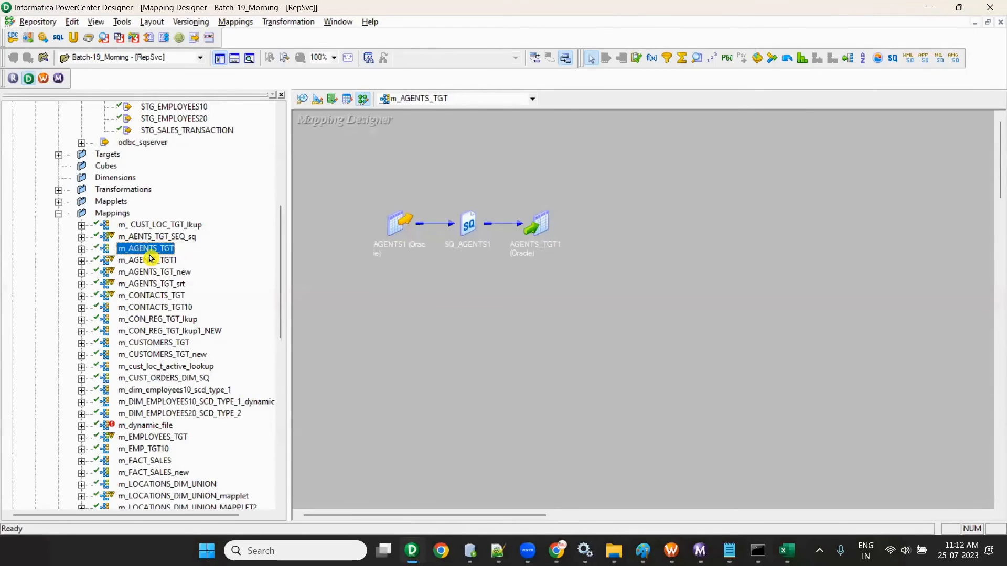
scroll(149, 231, up, 8)
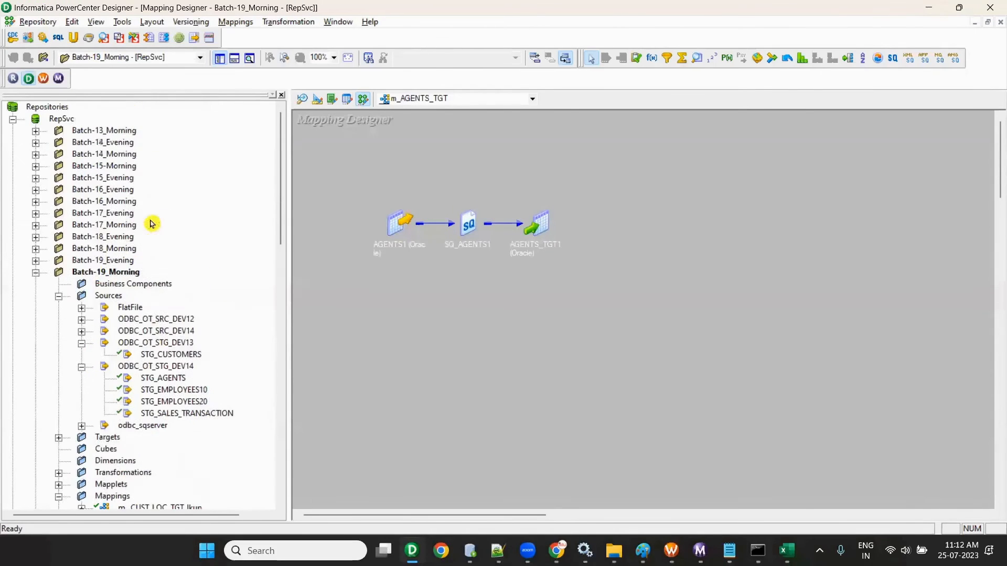
click(58, 296)
scroll(104, 231, down, 5)
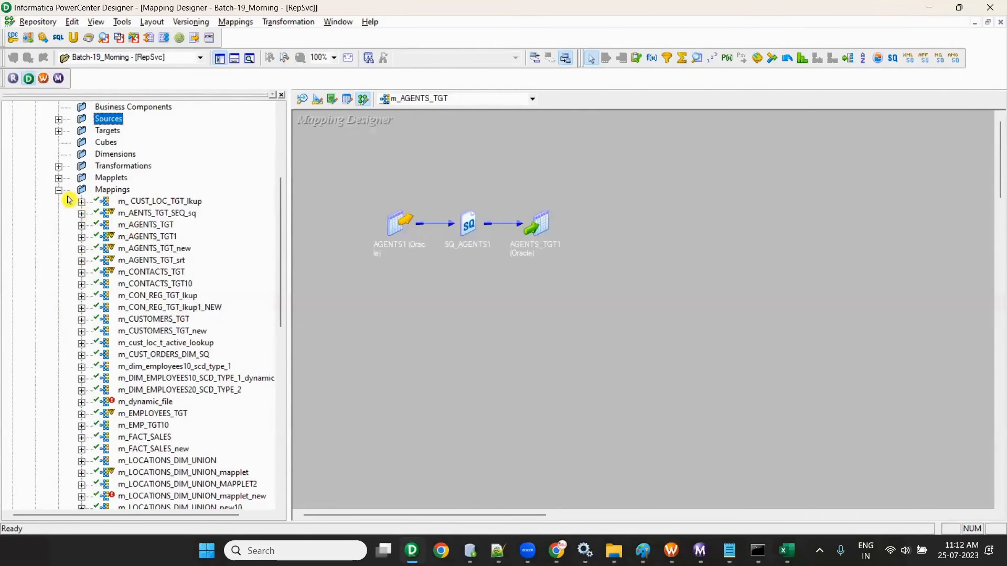
Step: View the dependencies of the mapping m_AGENTS_TGT for only the Workflows and Sessions object types, and widen the object name column
click(148, 226)
right_click(148, 226)
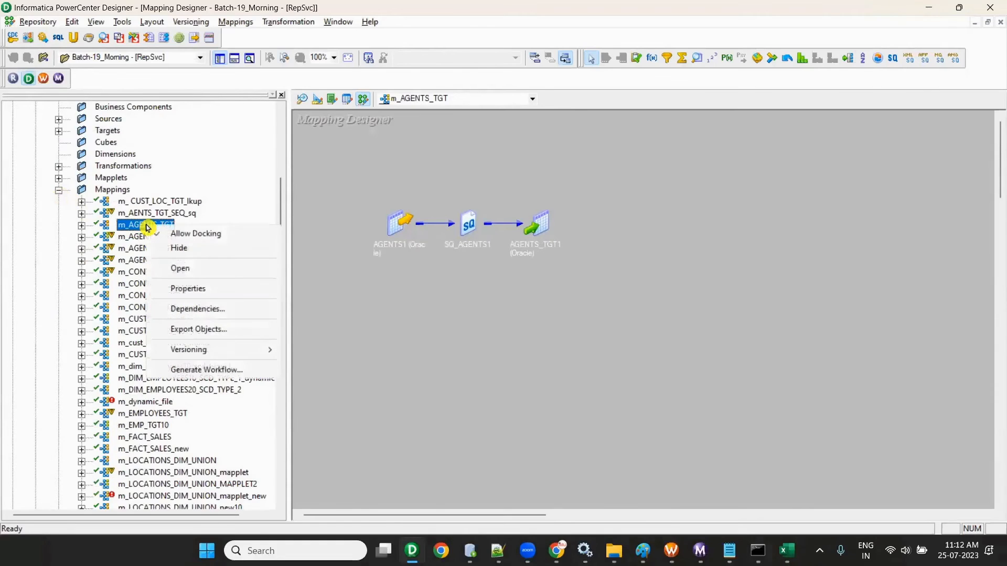
click(212, 314)
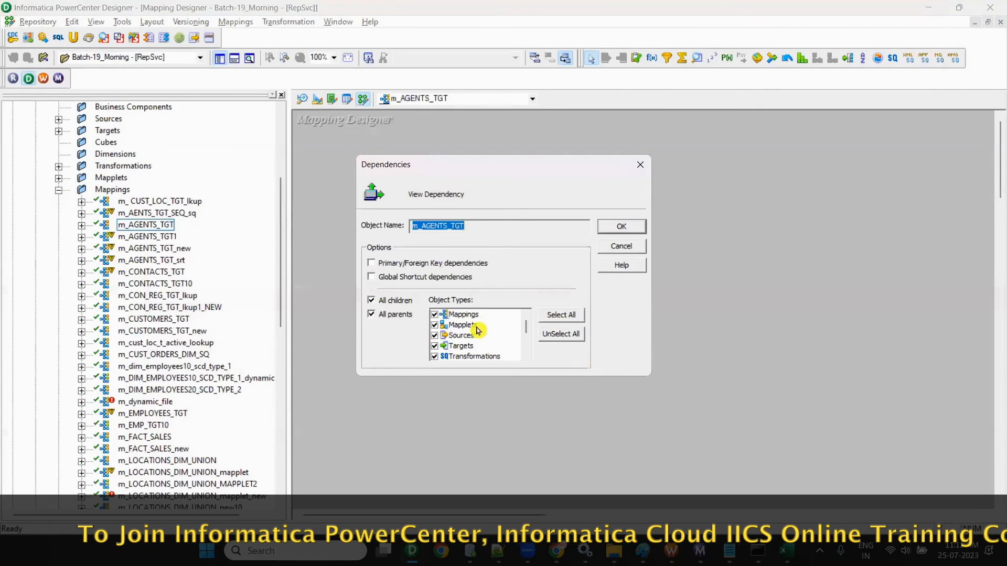
click(557, 334)
scroll(454, 344, down, 3)
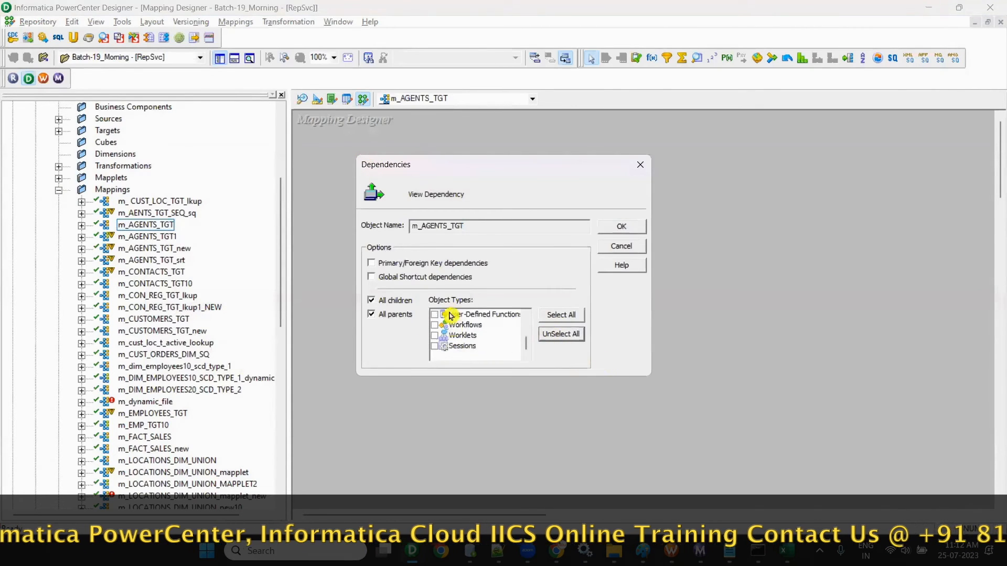
click(435, 346)
click(434, 325)
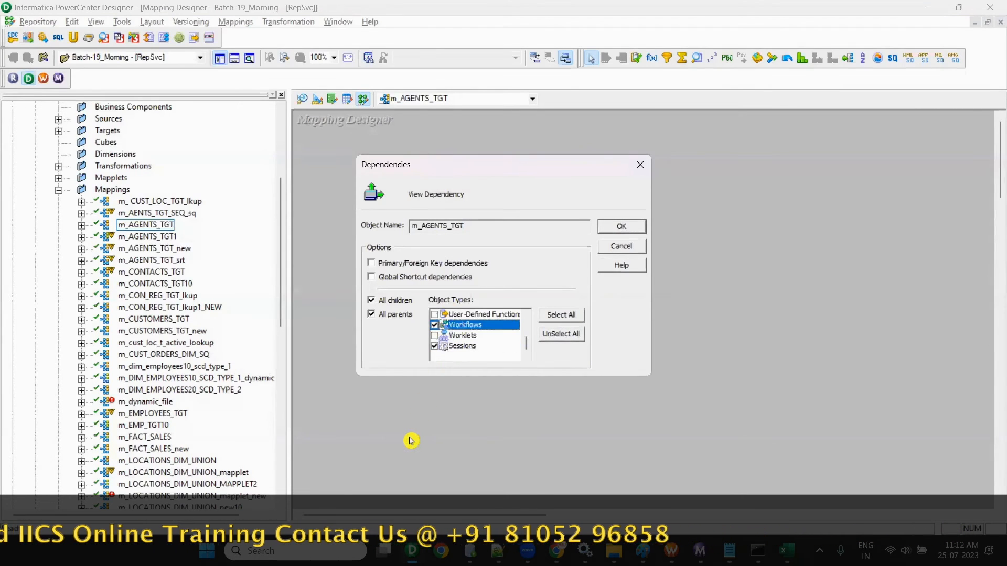
click(609, 226)
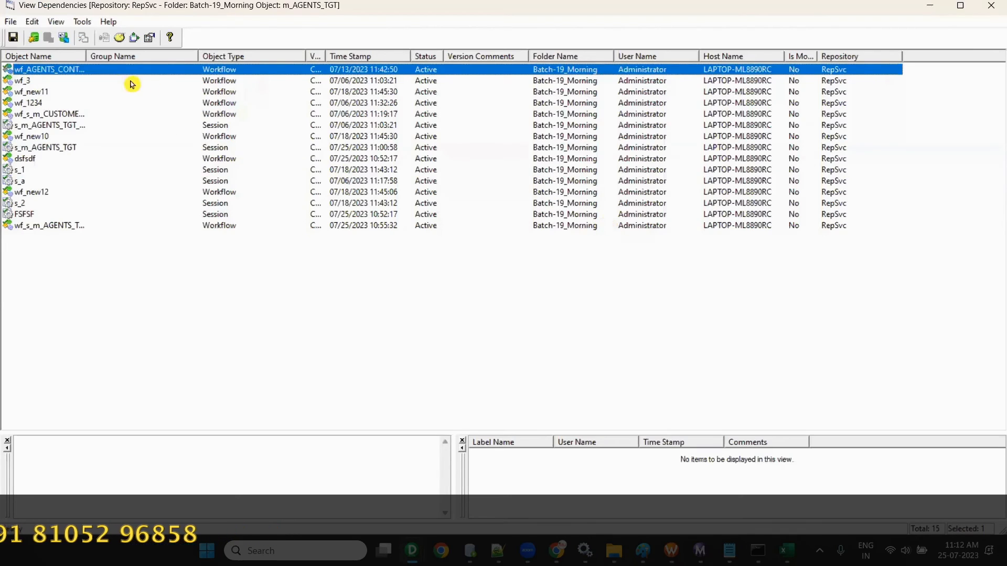
drag(86, 56, 250, 69)
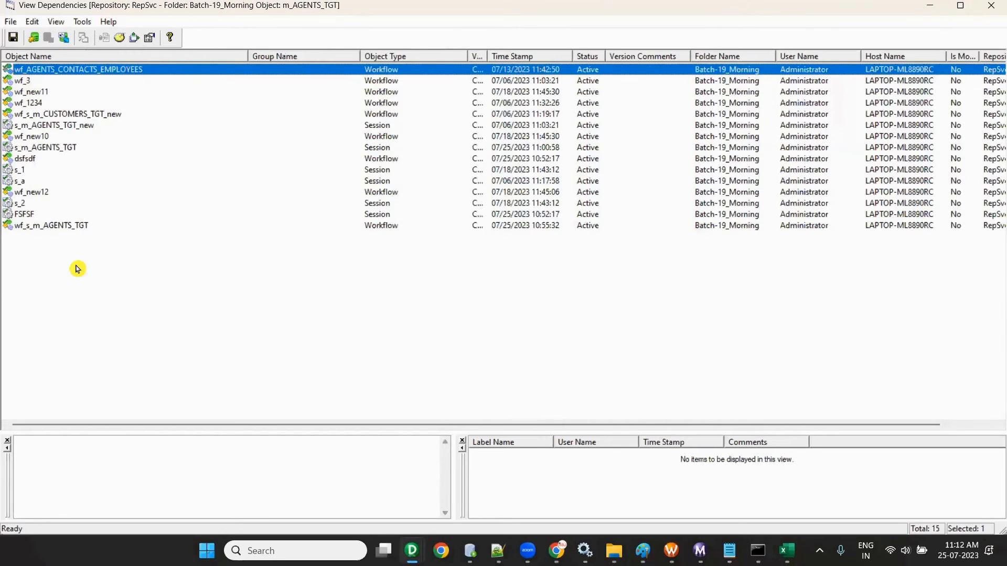
Step: Open workflow wf_3 in Workflow Manager, check the mapping used by its session s_m_AGENTS_TGT_new, and close the dependency list
click(24, 82)
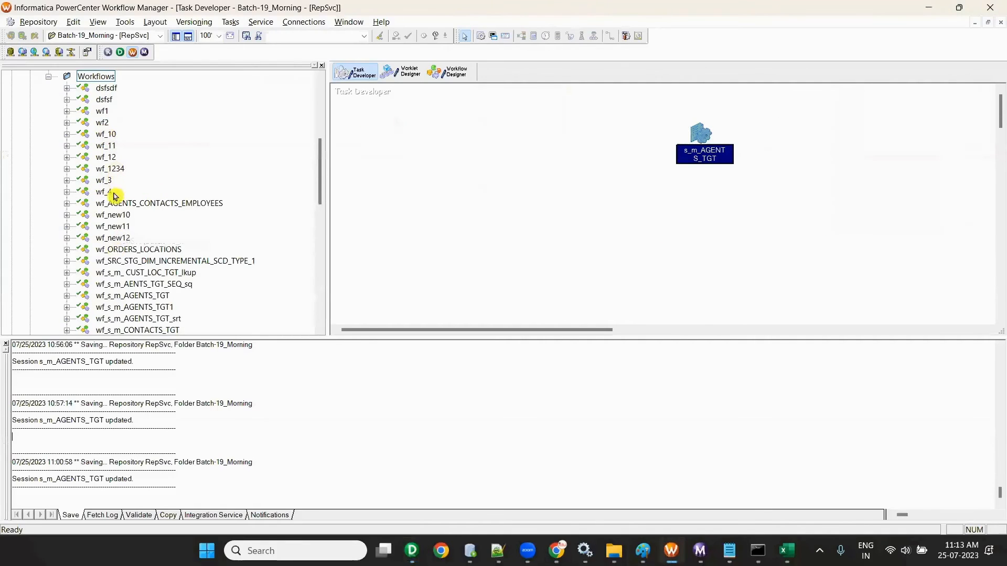
right_click(103, 180)
click(151, 226)
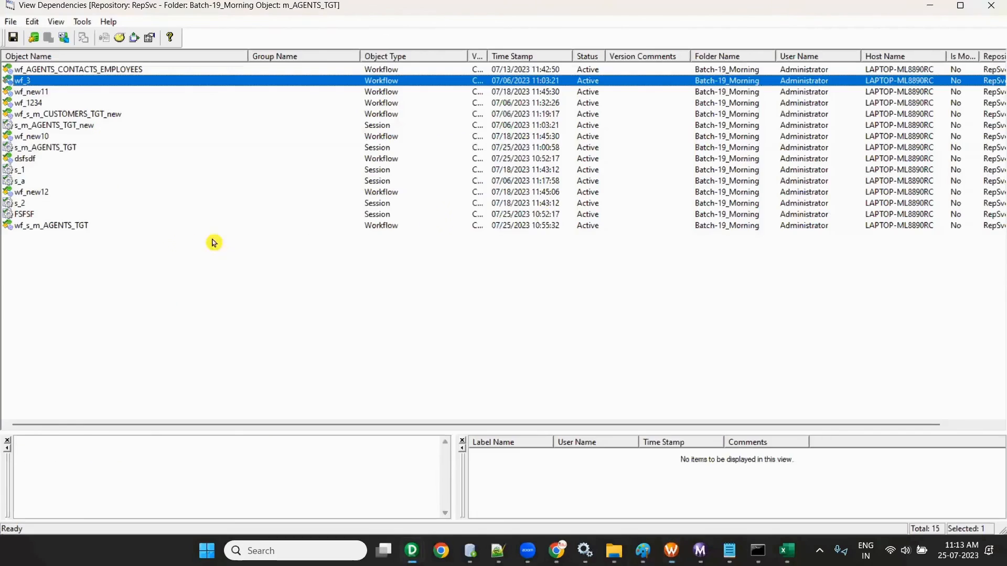
double_click(529, 132)
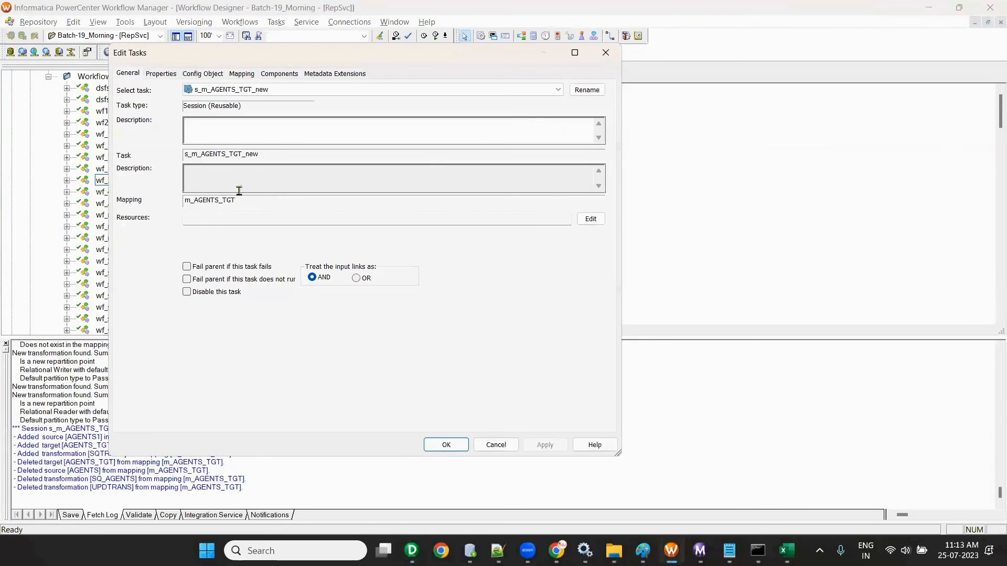
double_click(256, 201)
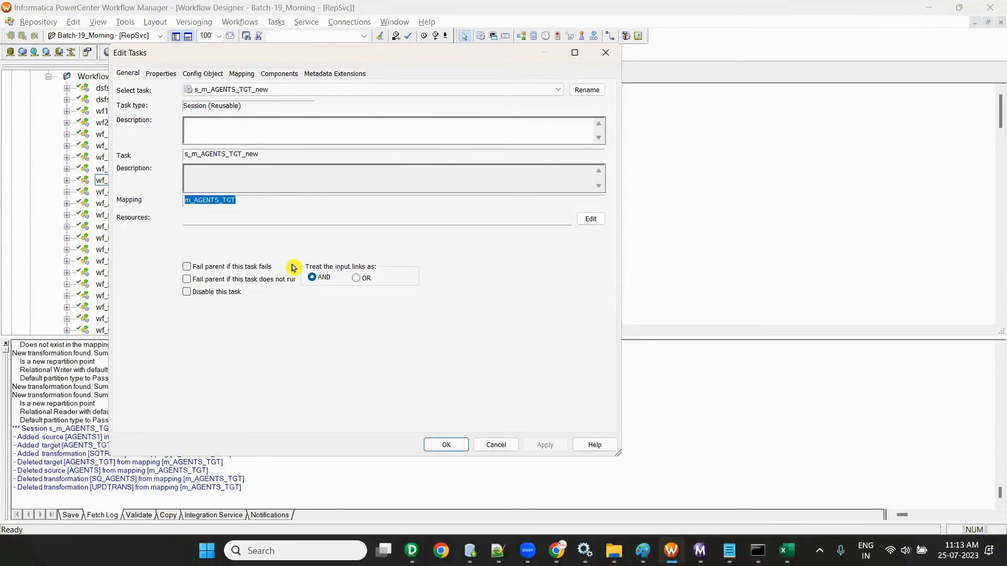
click(447, 451)
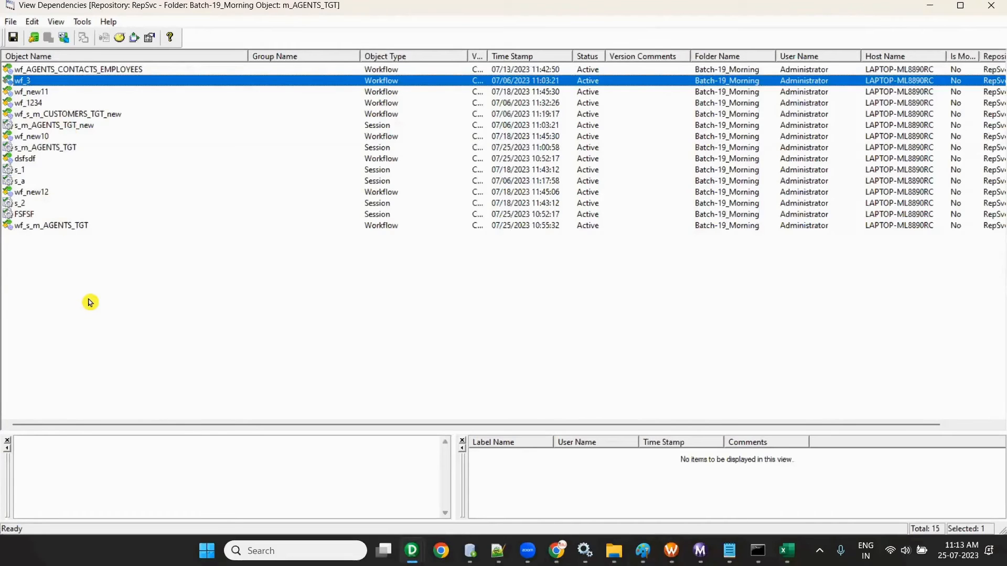
click(991, 6)
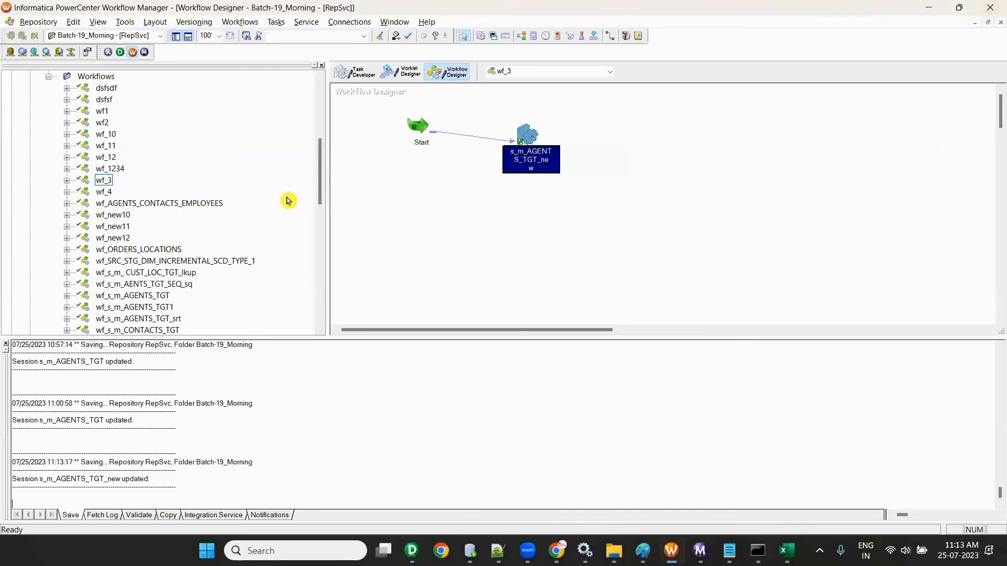
Step: Switch to PowerCenter Designer and view the workflow and session dependencies of the mapping m_AGENTS_TGT again, closing the list when done
click(416, 552)
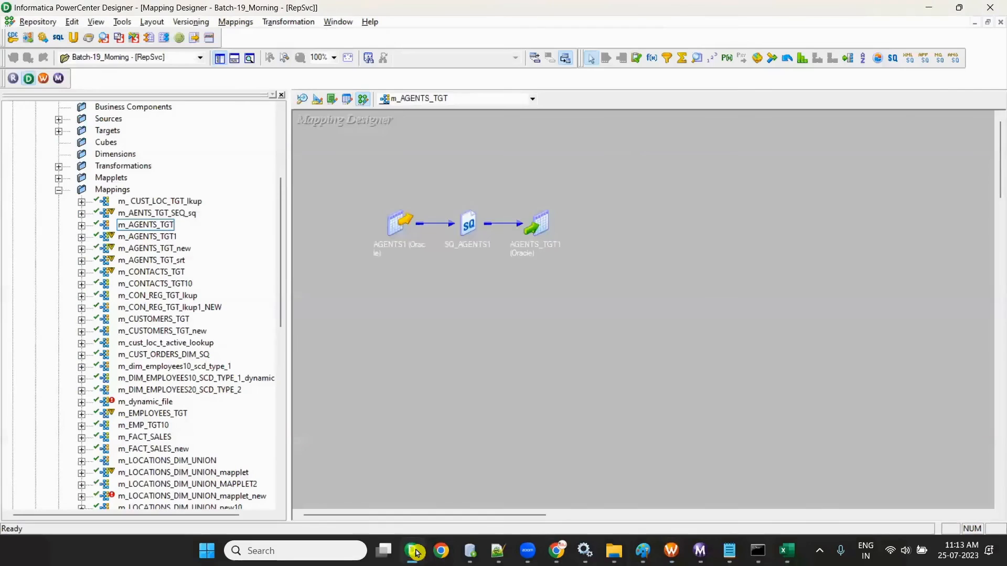
right_click(142, 226)
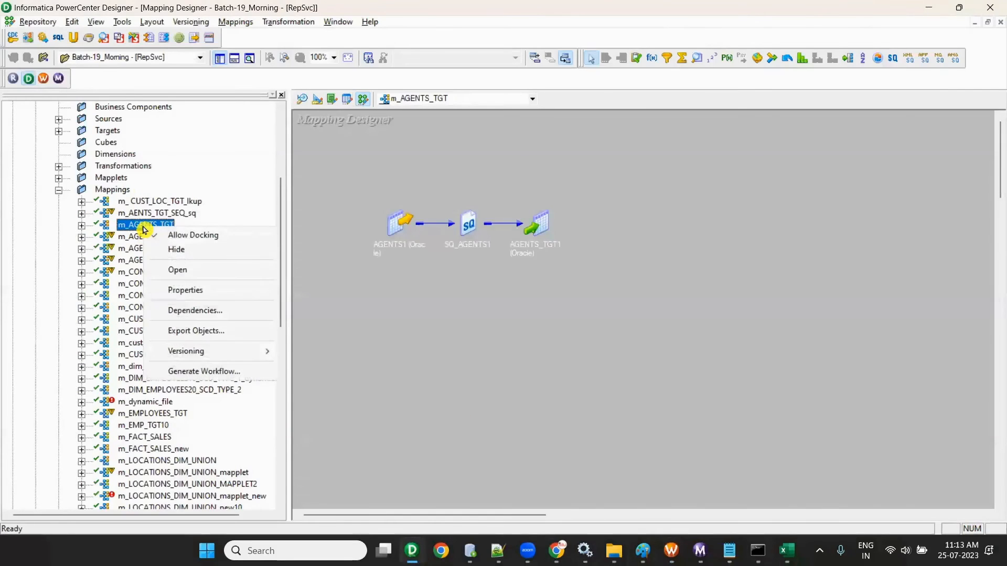
click(192, 310)
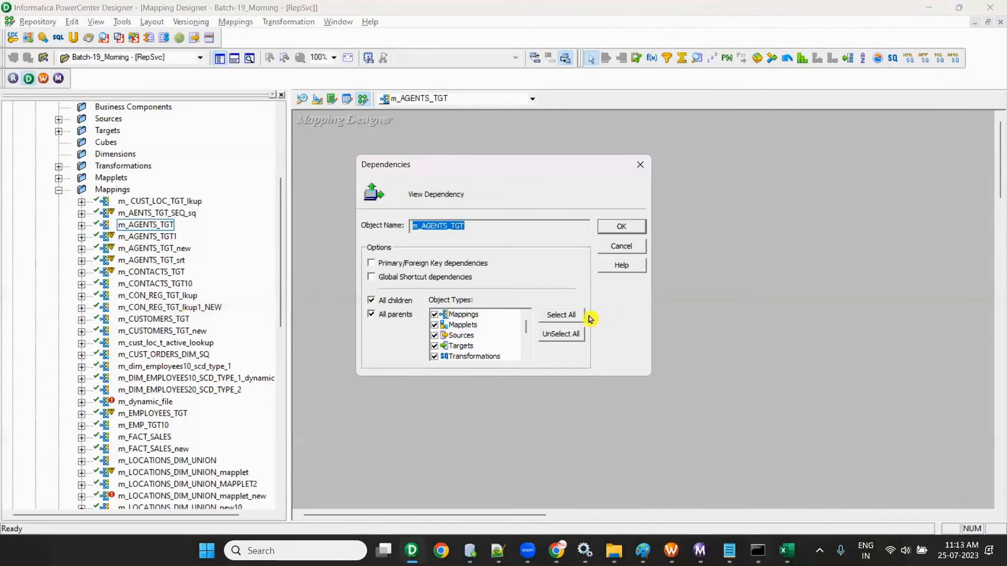
scroll(475, 343, down, 2)
click(434, 346)
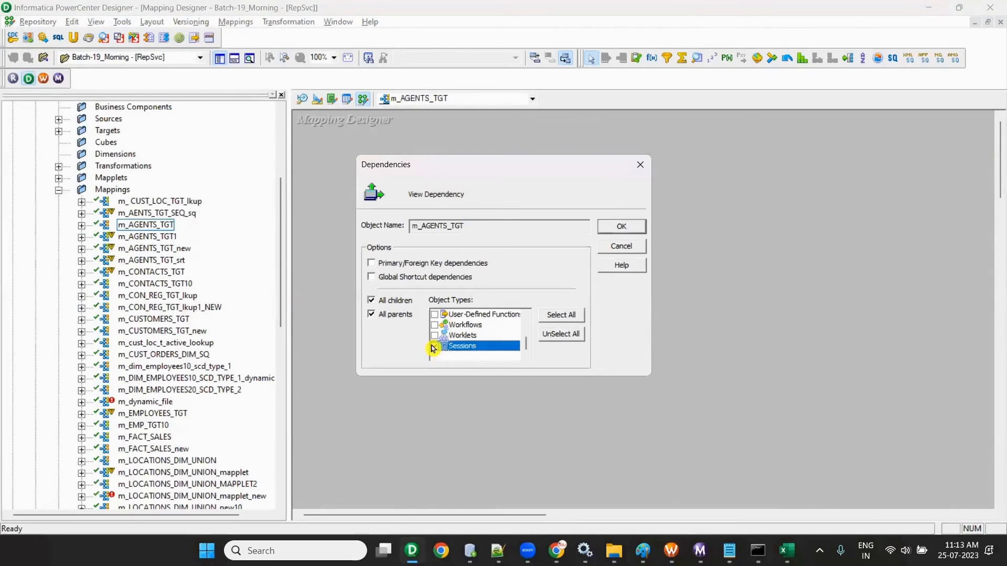
click(435, 326)
click(621, 226)
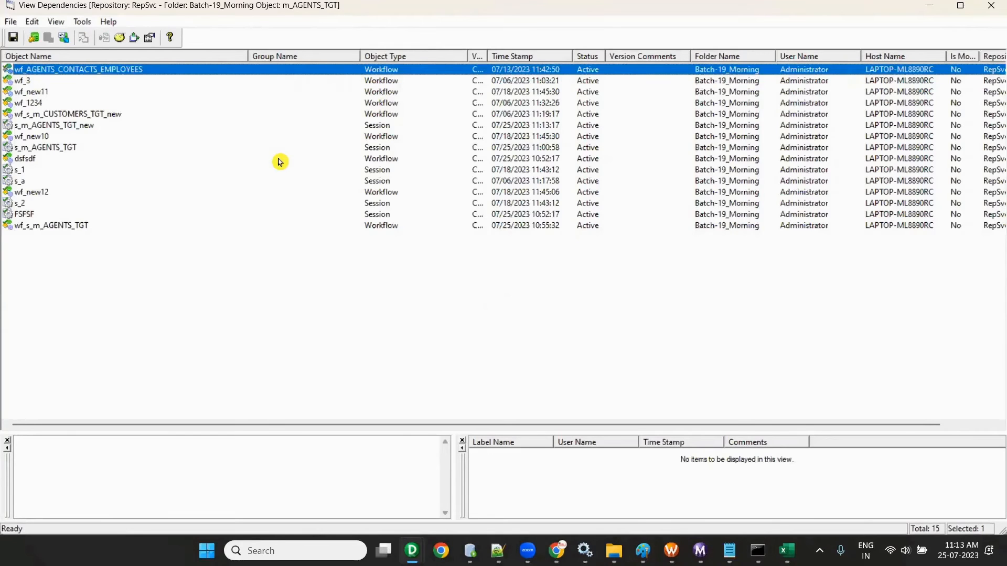
click(993, 5)
scroll(133, 270, up, 5)
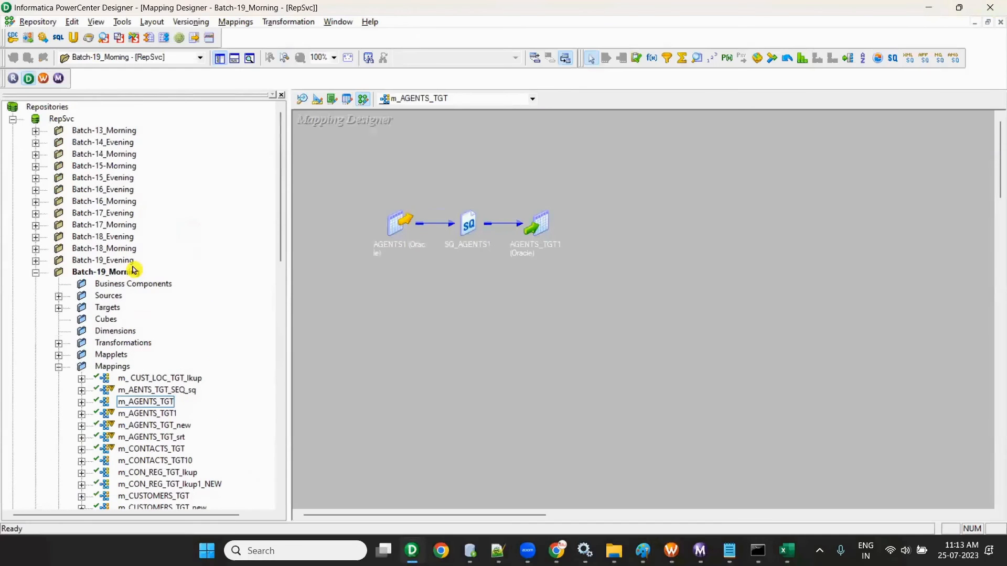
Step: Switch to Notepad++ and add the heading DEPENDENCIES on line 73, below the migration project notes
click(497, 550)
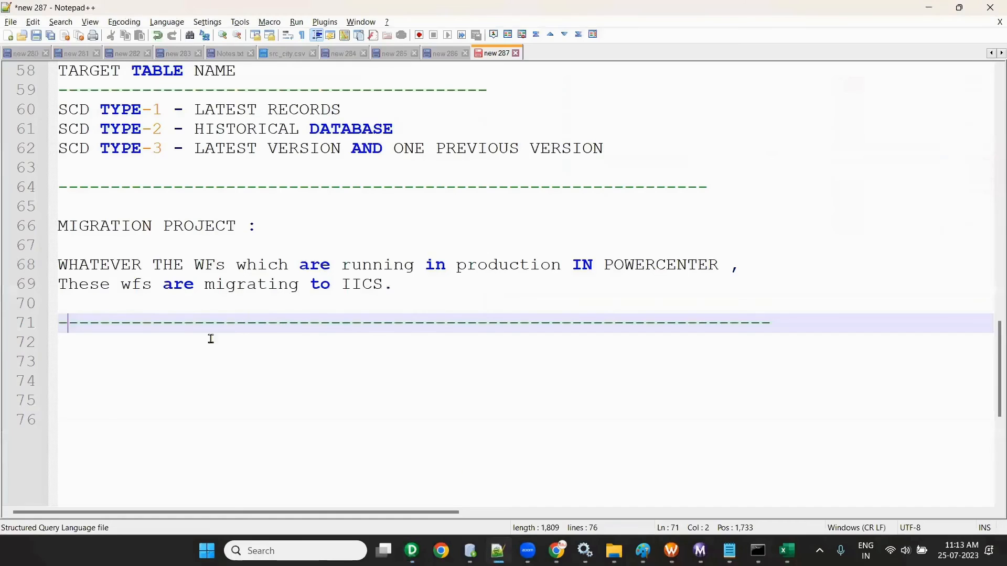
click(133, 355)
text(depe)
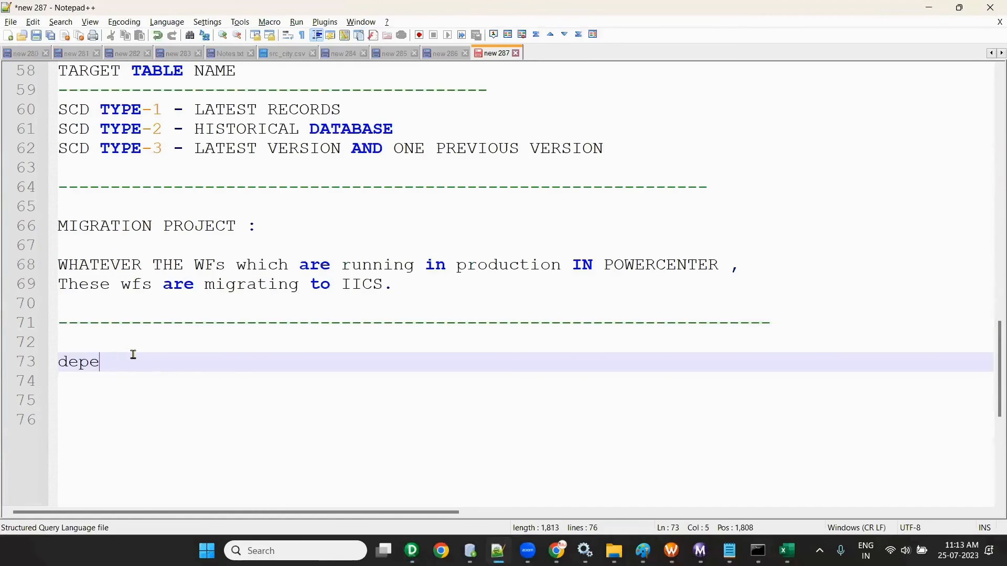
key(BackSpace)
text(DEPEND)
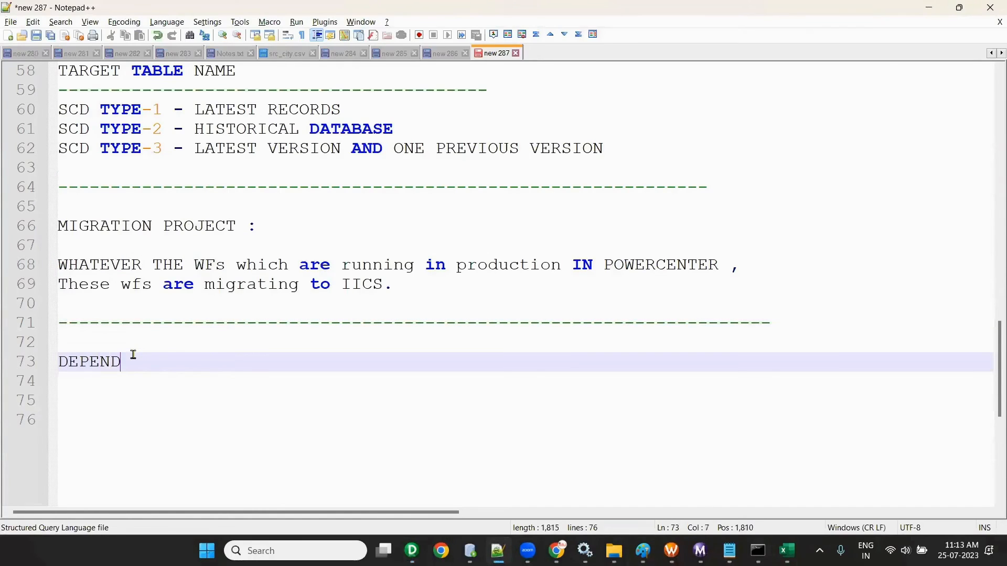
text(ENCIES)
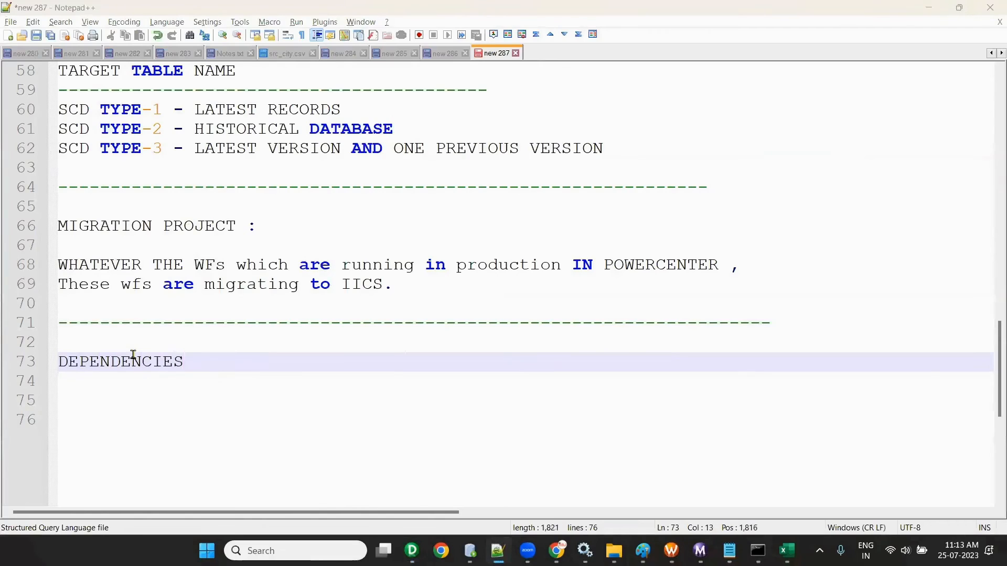
Step: Switch to PowerCenter Designer and expand Sources with its FlatFile, ODBC_OT_SRC_DEV12 and ODBC_OT_SRC_DEV14 groups
key(alt+Tab)
click(58, 295)
click(81, 307)
scroll(158, 322, down, 4)
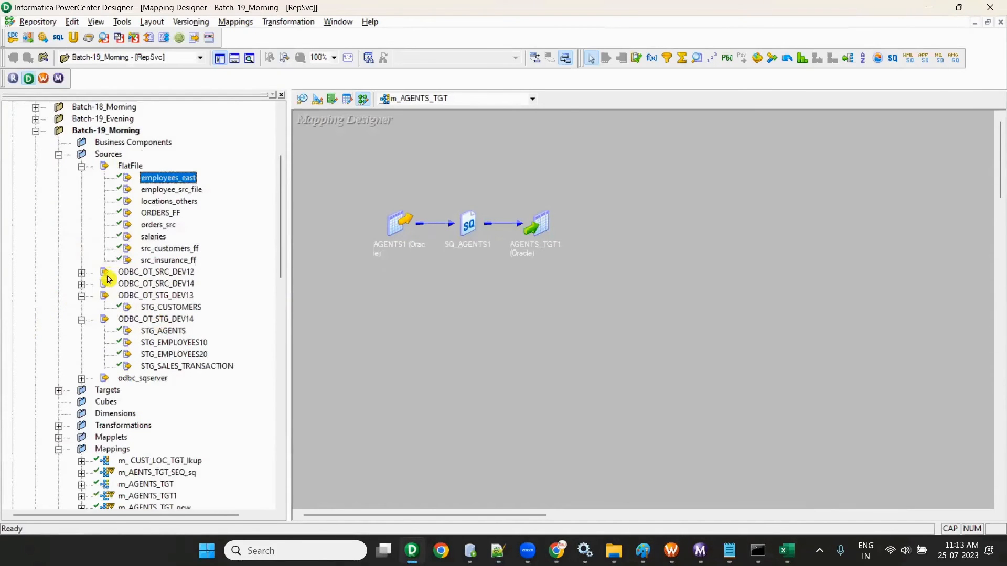
click(81, 272)
click(81, 296)
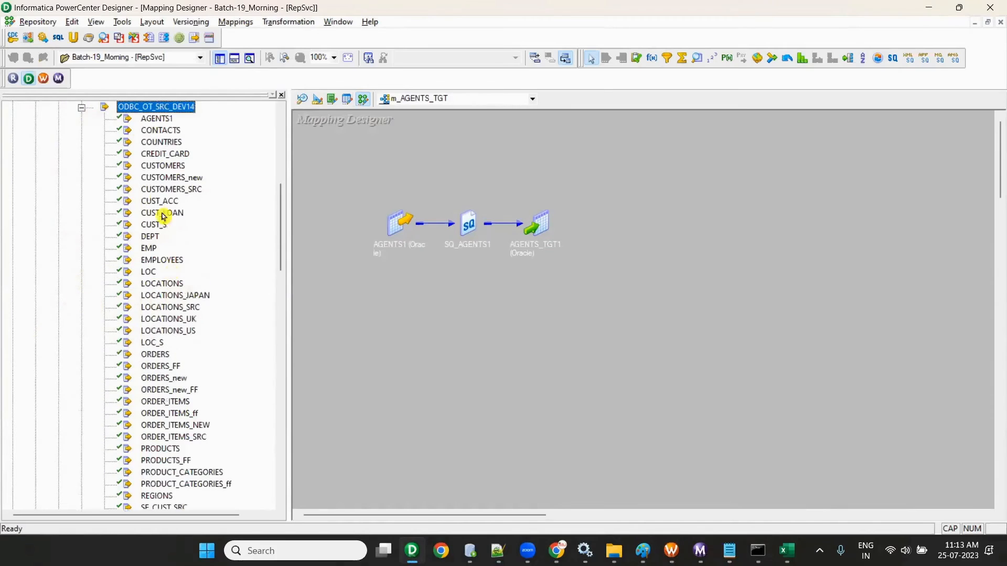
Step: Look through the AGENTS1 and CONTACTS sources under ODBC_OT_SRC_DEV14 and collapse the FlatFile group
click(150, 119)
scroll(149, 262, up, 3)
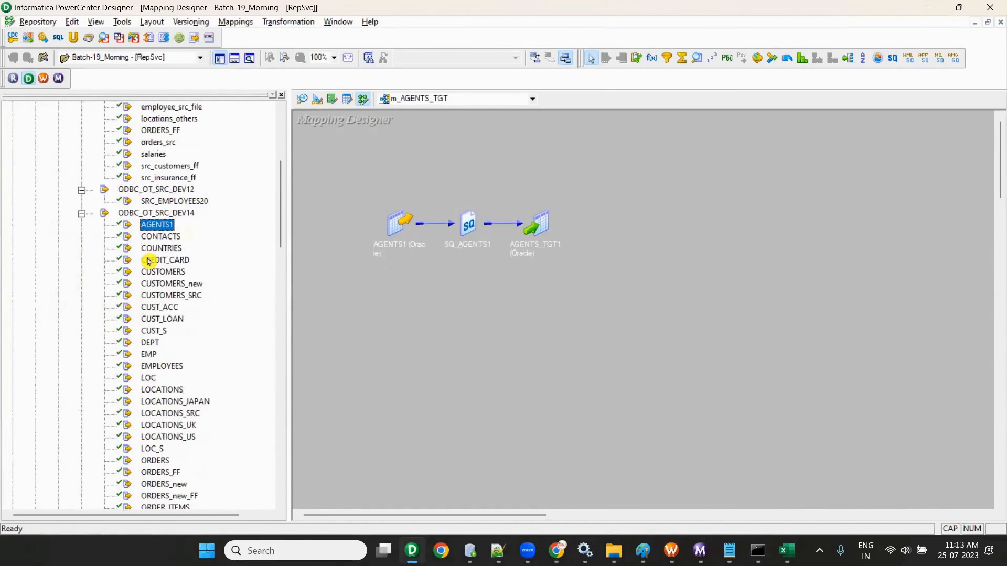
click(149, 238)
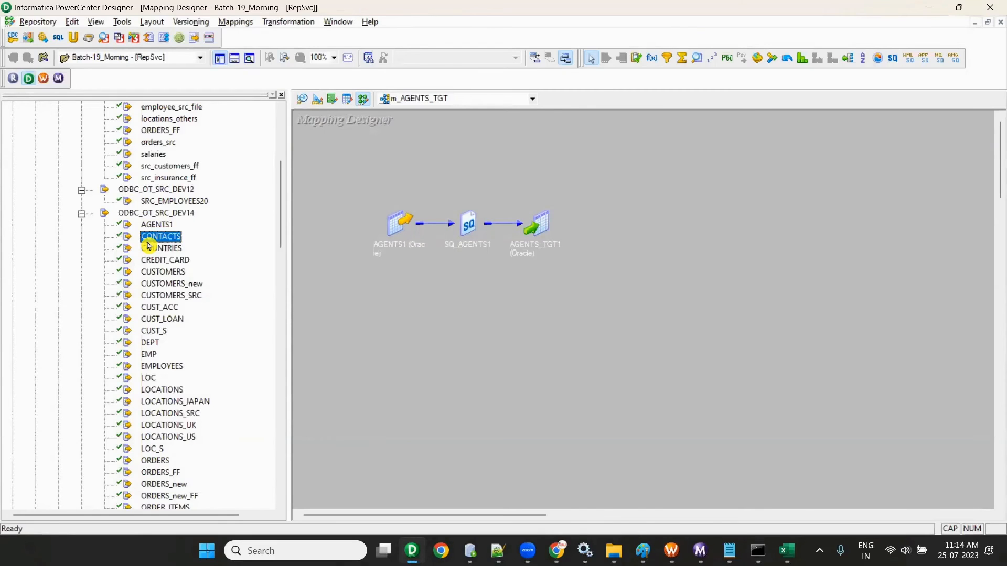
scroll(151, 247, up, 4)
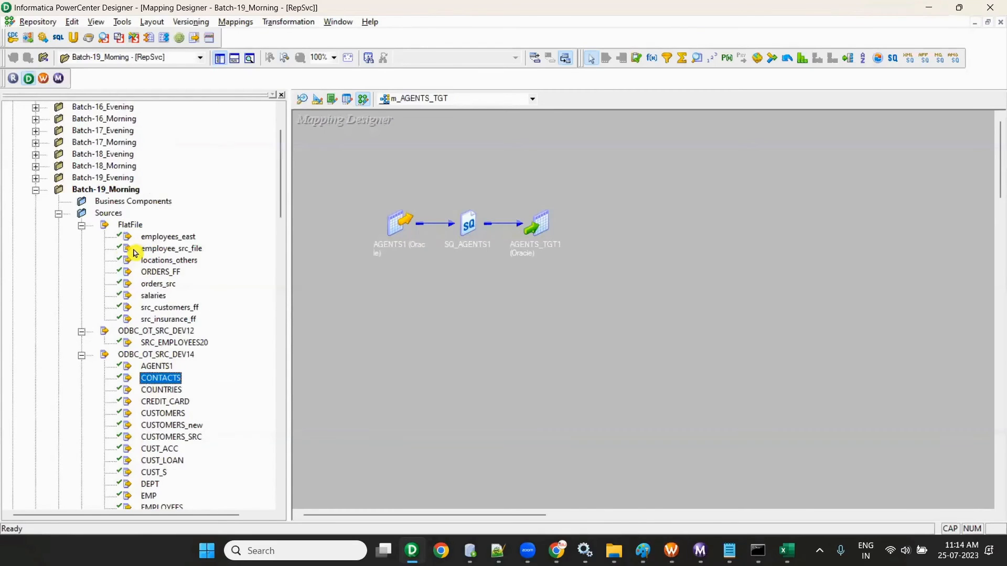
click(81, 226)
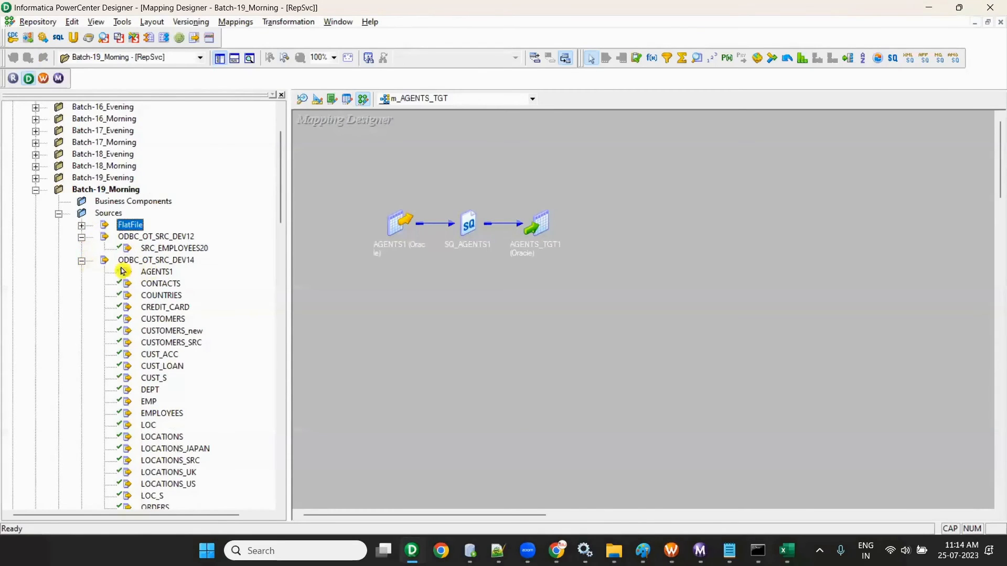
click(153, 287)
Step: Open the mappings m_CONTACTS_TGT and m_CONTACTS_TGT10 from the Batch-19_Morning folder in the workspace
scroll(166, 322, down, 20)
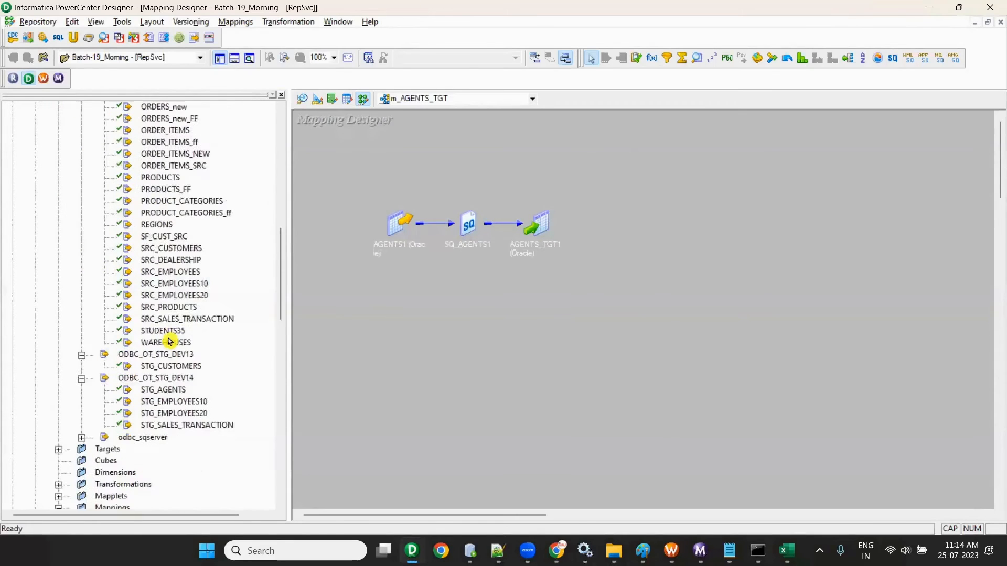
right_click(157, 201)
click(194, 241)
right_click(178, 214)
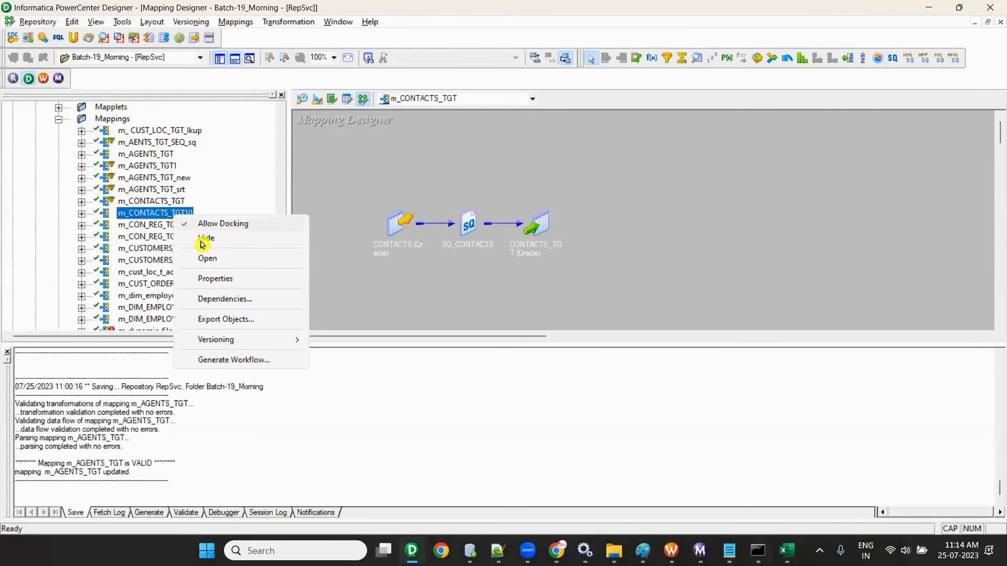
click(206, 259)
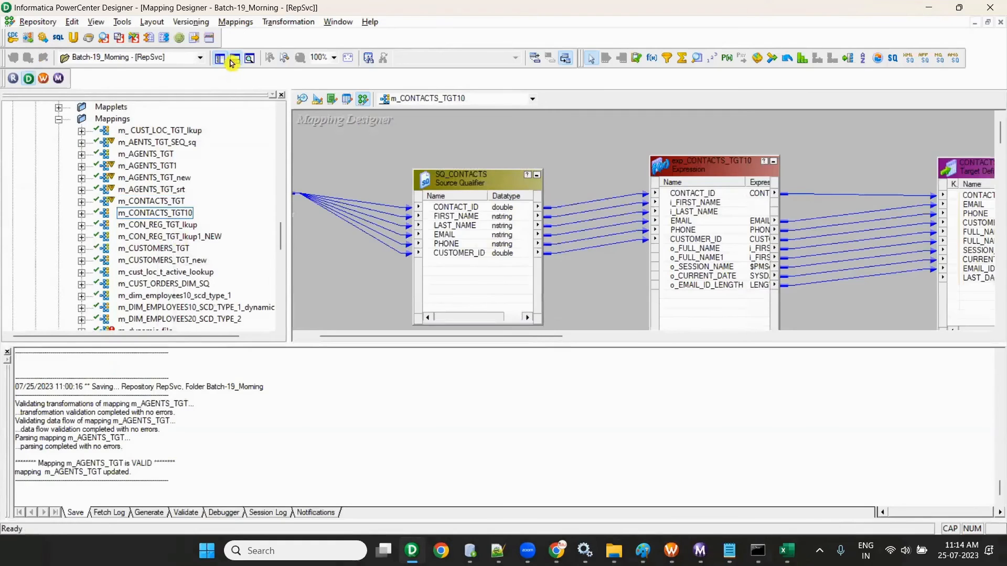
Step: Hide the output window and arrange the m_CONTACTS_TGT10 mapping objects as icons
click(234, 57)
right_click(394, 127)
click(440, 203)
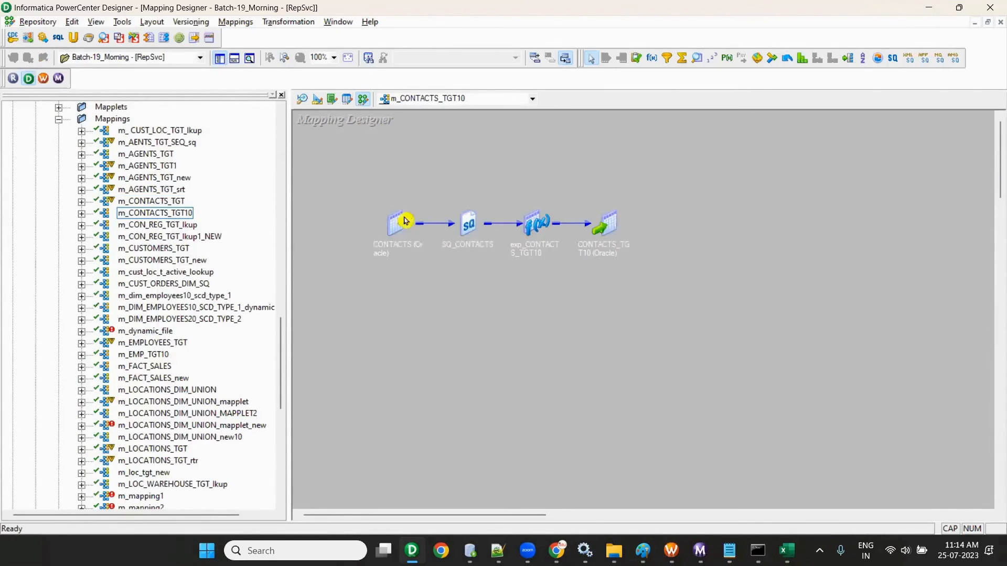
Step: View the dependencies of the CONTACTS source under ODBC_OT_SRC_DEV14, limited to the Mappings object type
scroll(168, 294, up, 20)
scroll(178, 315, down, 2)
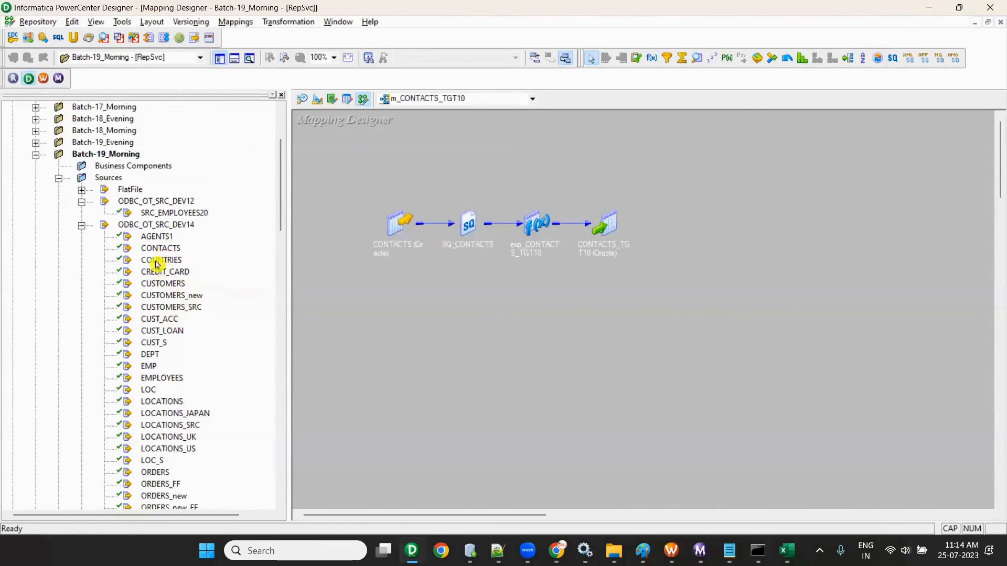
click(165, 249)
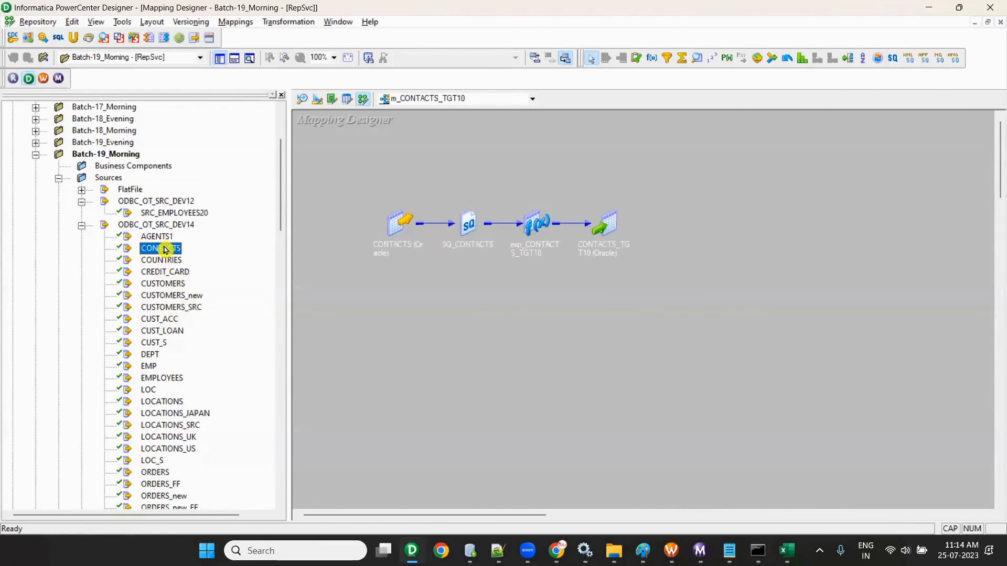
right_click(165, 250)
click(208, 328)
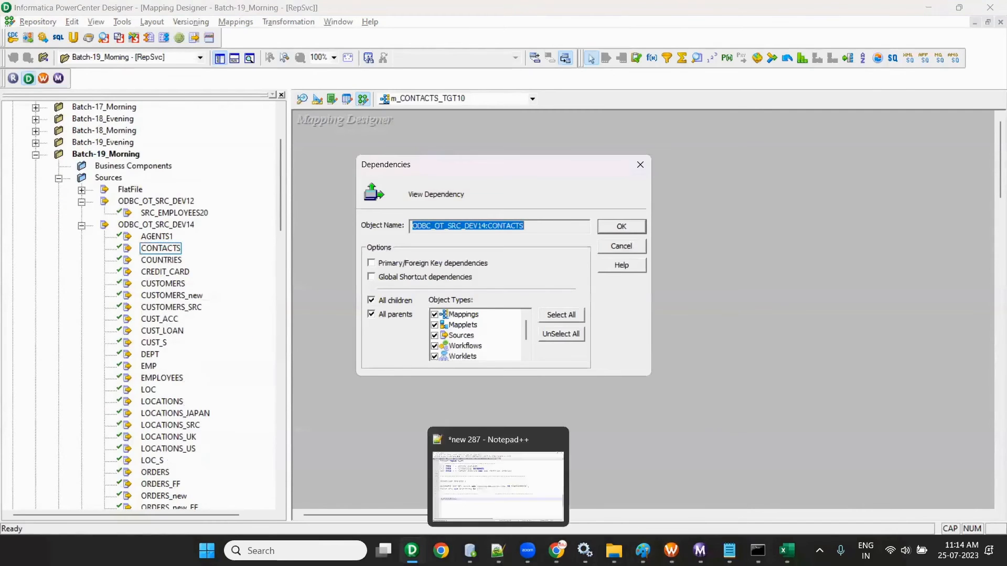
click(561, 334)
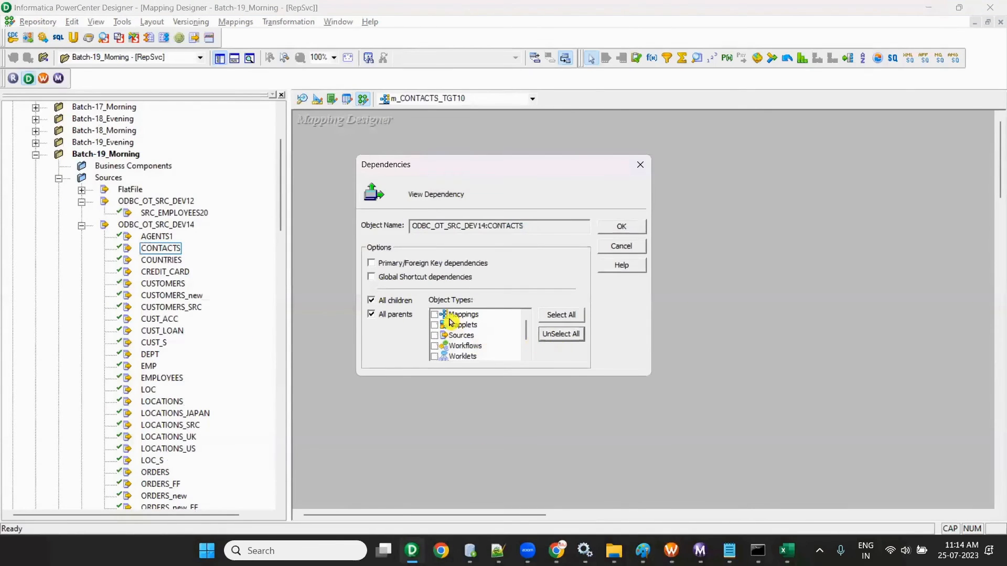
click(434, 314)
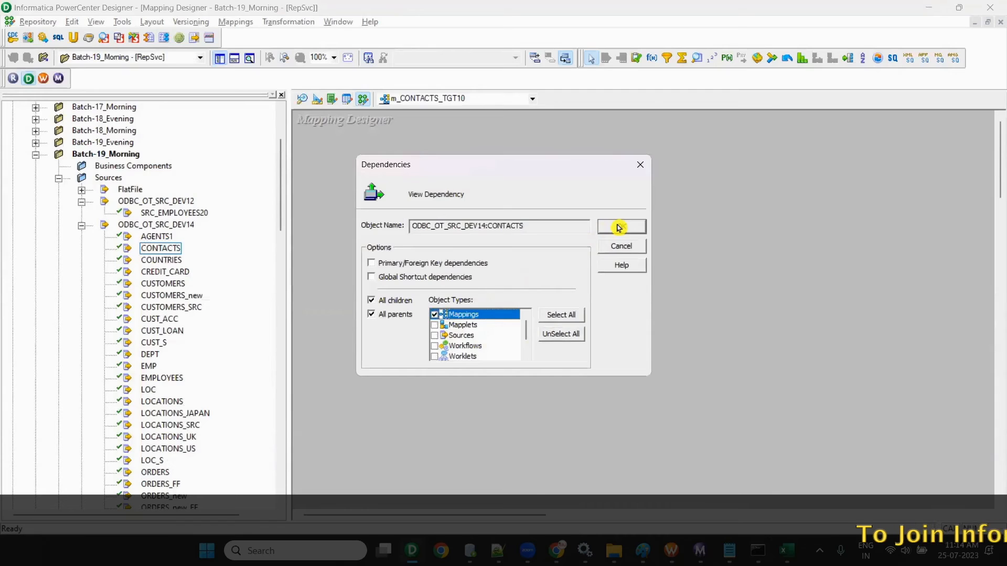
click(615, 224)
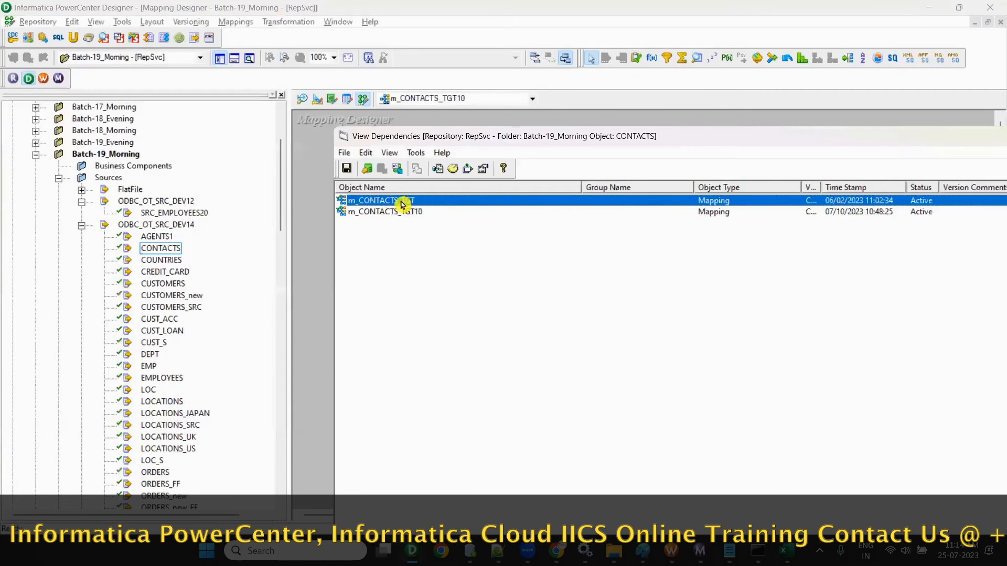
Step: Open m_CONTACTS_TGT in the workspace from the dependency list and move its CONTACTS source up and away from the source qualifier
right_click(404, 201)
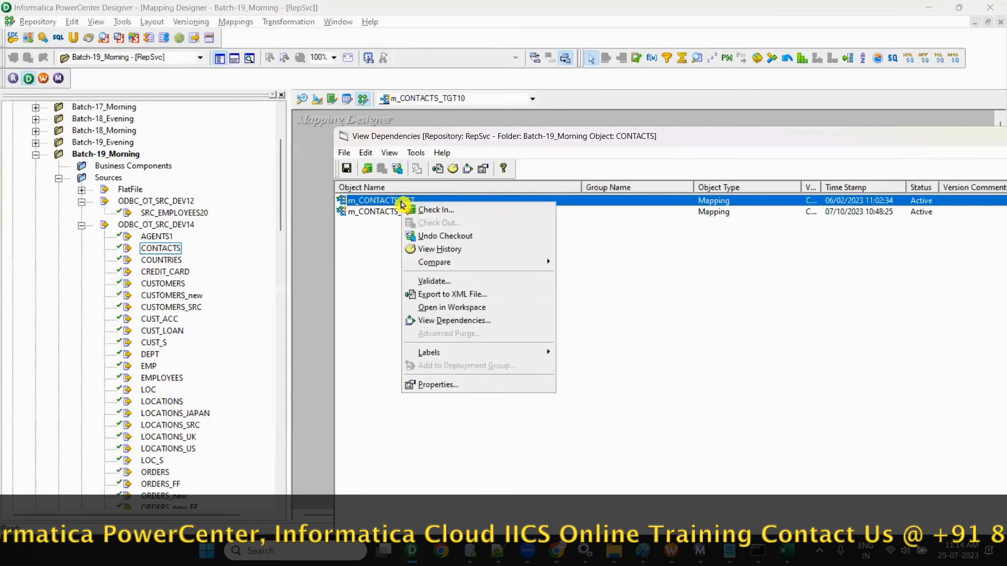
click(442, 308)
drag(400, 222, 370, 185)
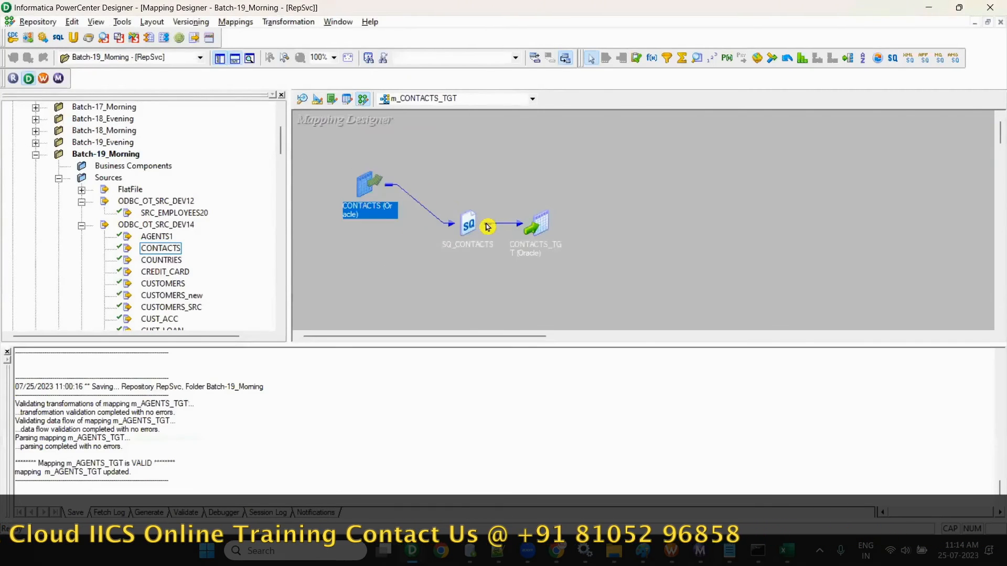
Step: Open m_CONTACTS_TGT10 in the workspace from the dependency list and hide the output window
key(alt+Tab)
click(385, 212)
right_click(384, 212)
click(447, 316)
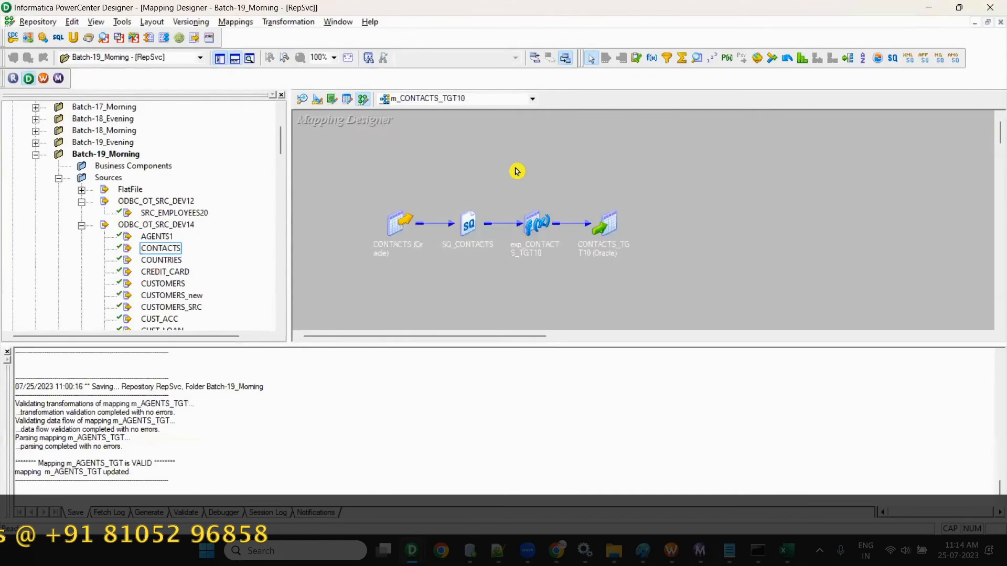
click(234, 59)
Step: Collapse the ODBC_OT_SRC_DEV14 sources, expand Targets and look through the target list
click(81, 224)
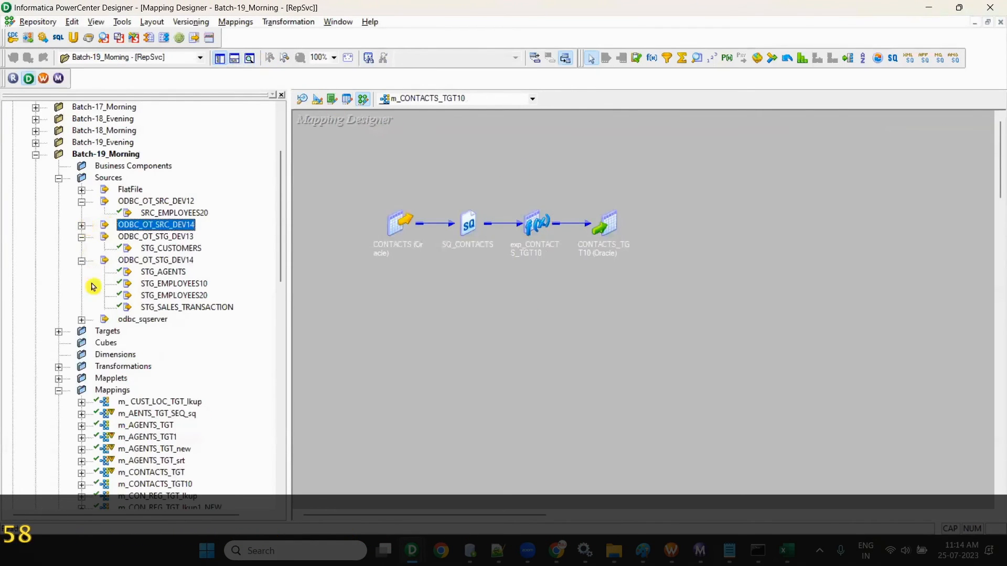
scroll(61, 232, down, 3)
click(59, 226)
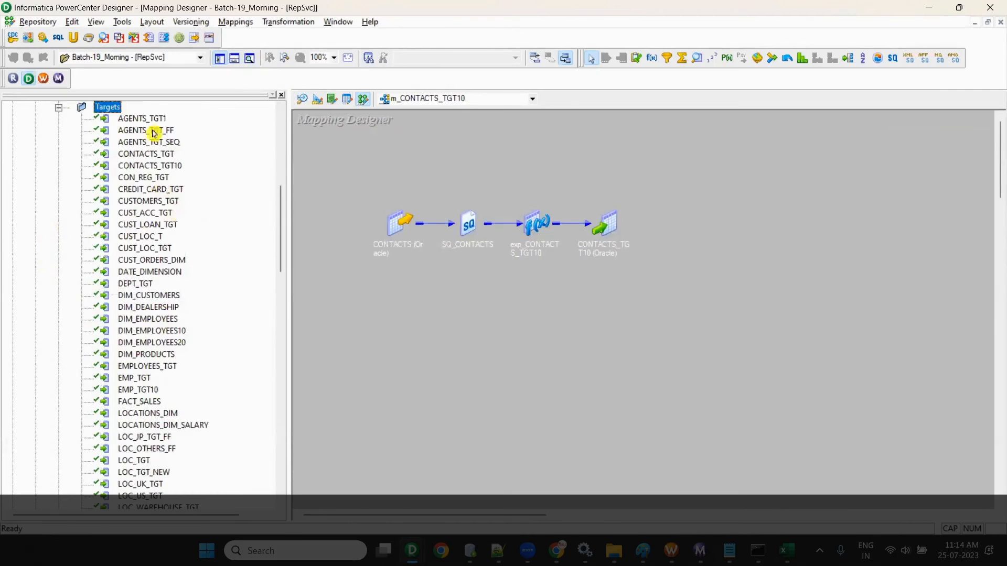
click(154, 157)
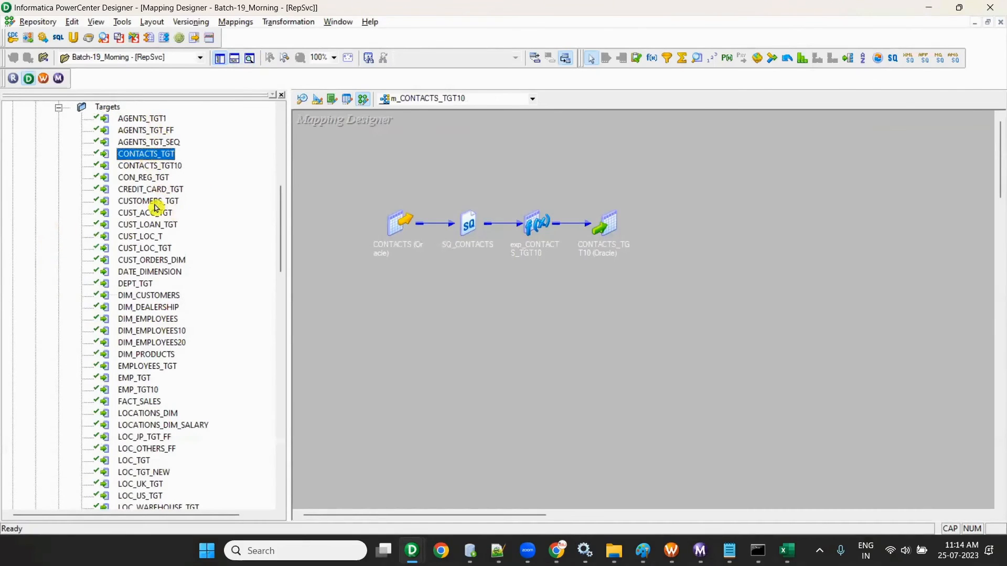
scroll(156, 262, down, 2)
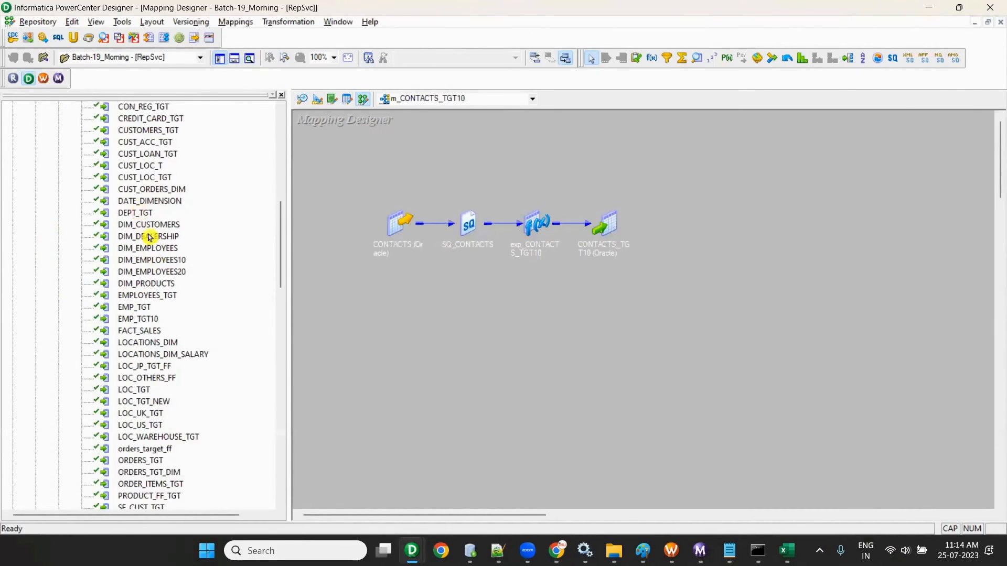
scroll(158, 260, down, 2)
click(139, 240)
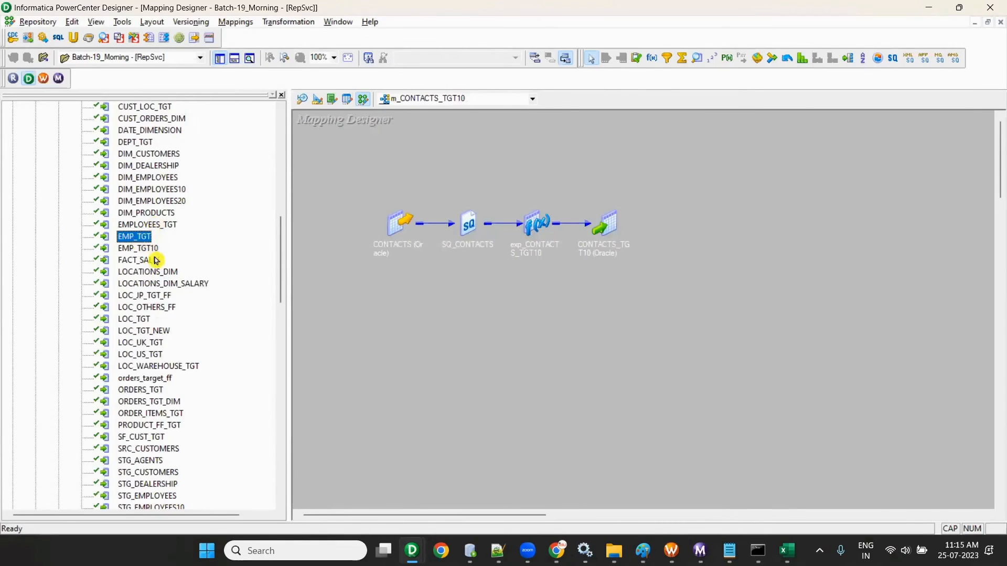
scroll(152, 252, down, 5)
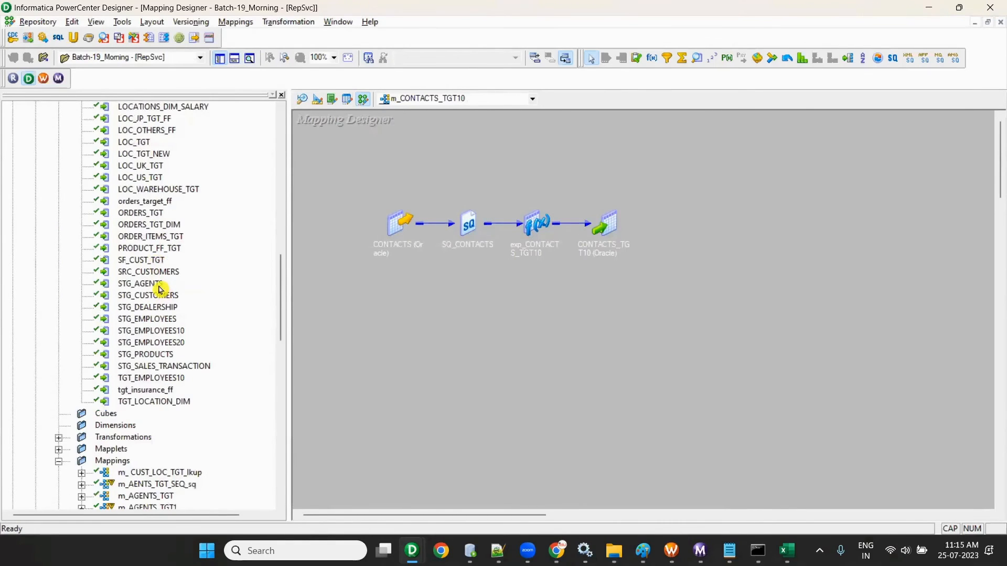
Step: View the dependencies of the STG_CUSTOMERS target for the Mappings object type only, closing the list when done
click(163, 298)
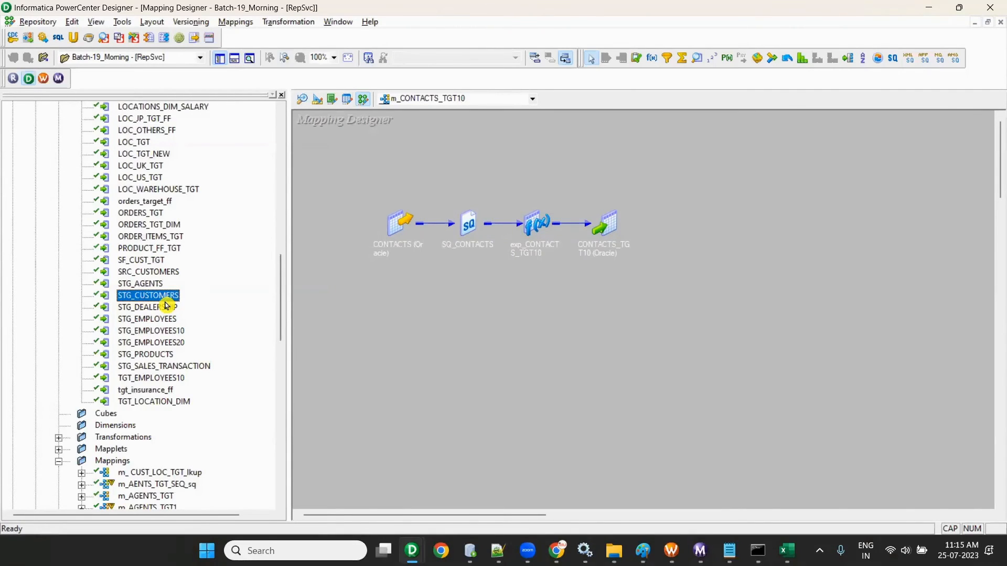
right_click(164, 301)
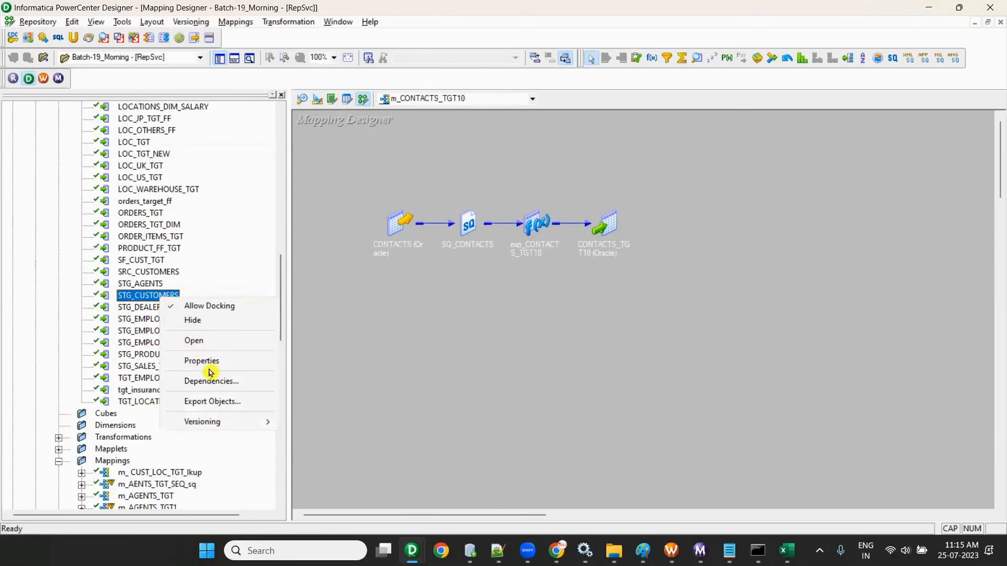
click(413, 549)
click(537, 441)
right_click(165, 296)
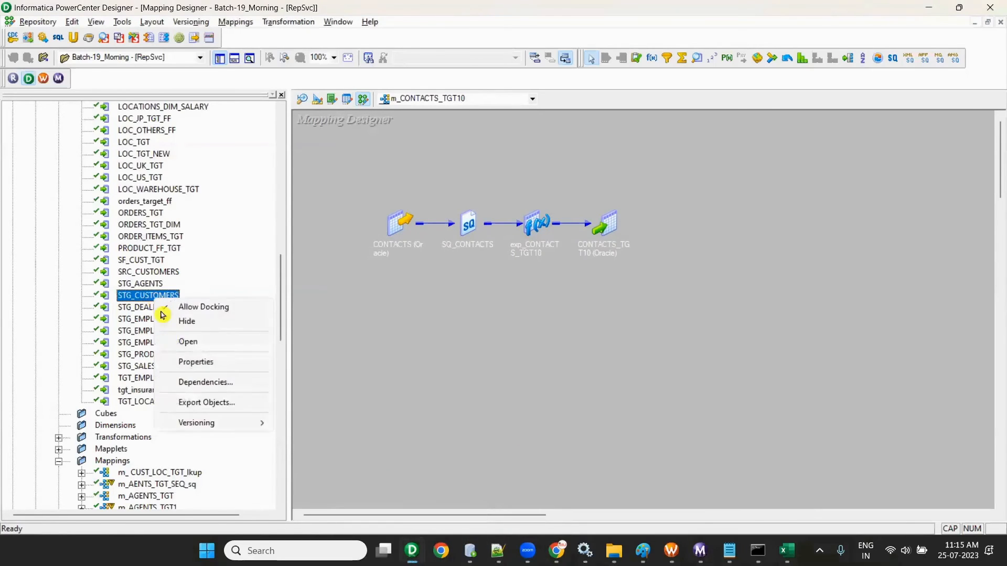
click(189, 386)
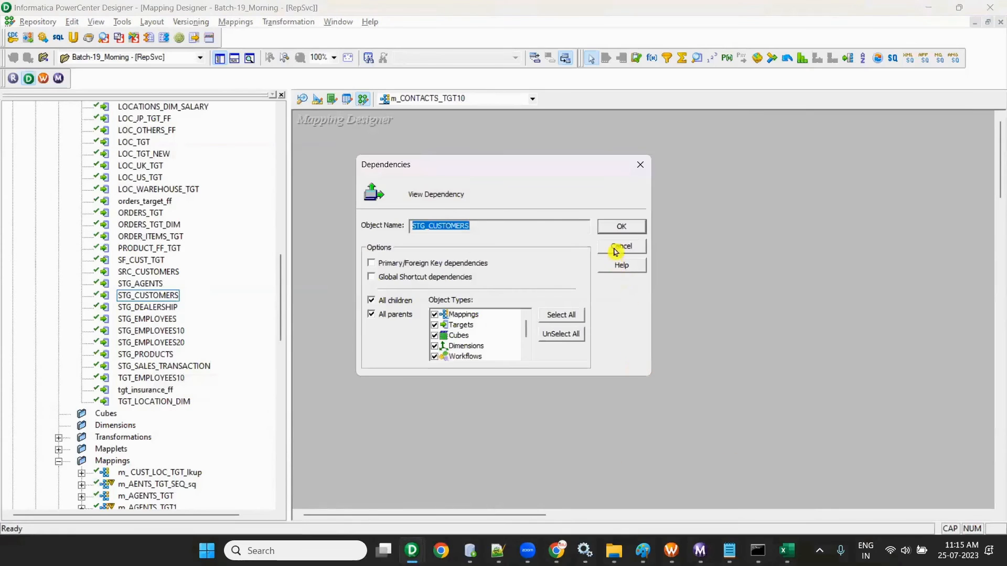
click(561, 334)
click(435, 315)
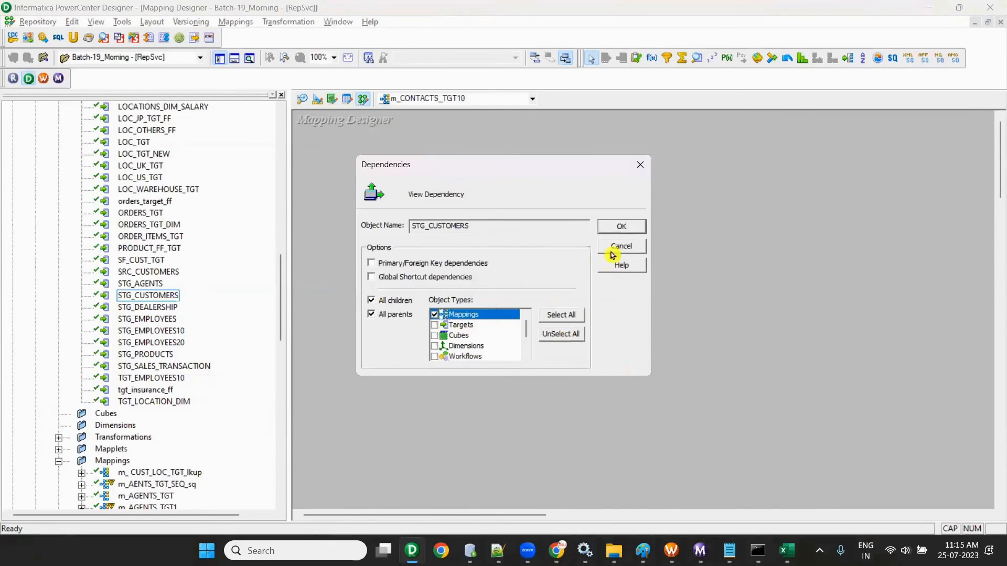
click(620, 226)
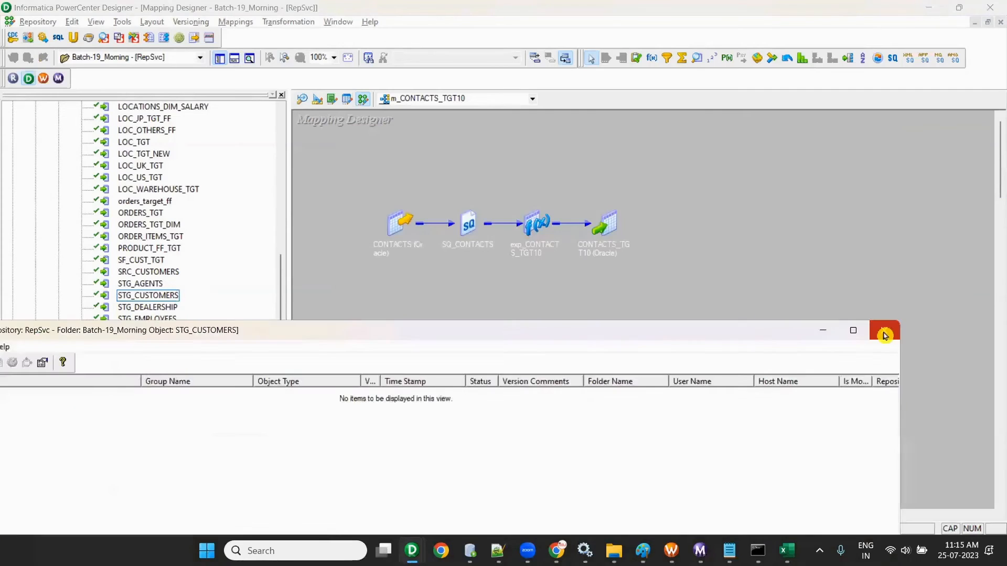
click(884, 331)
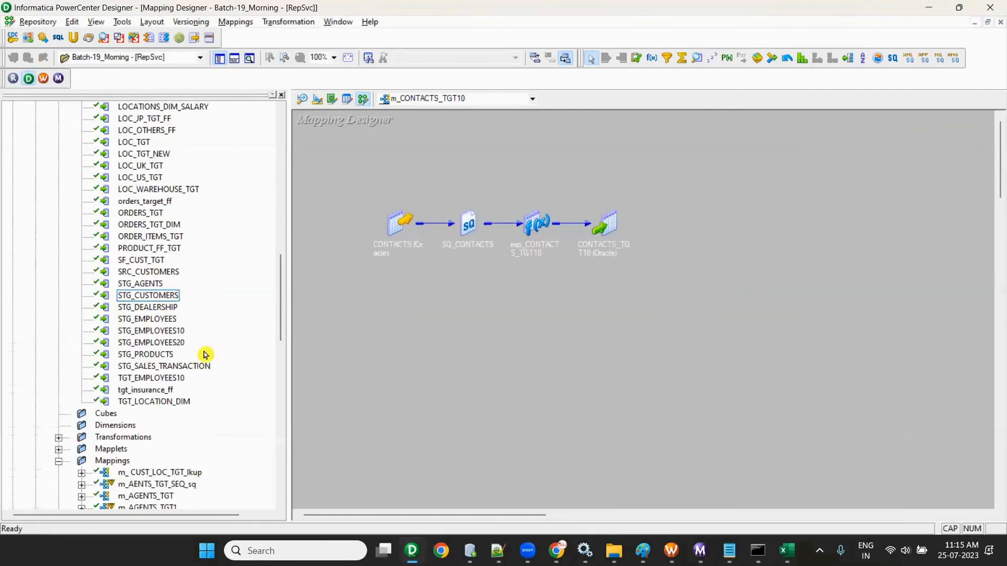
scroll(183, 335, up, 6)
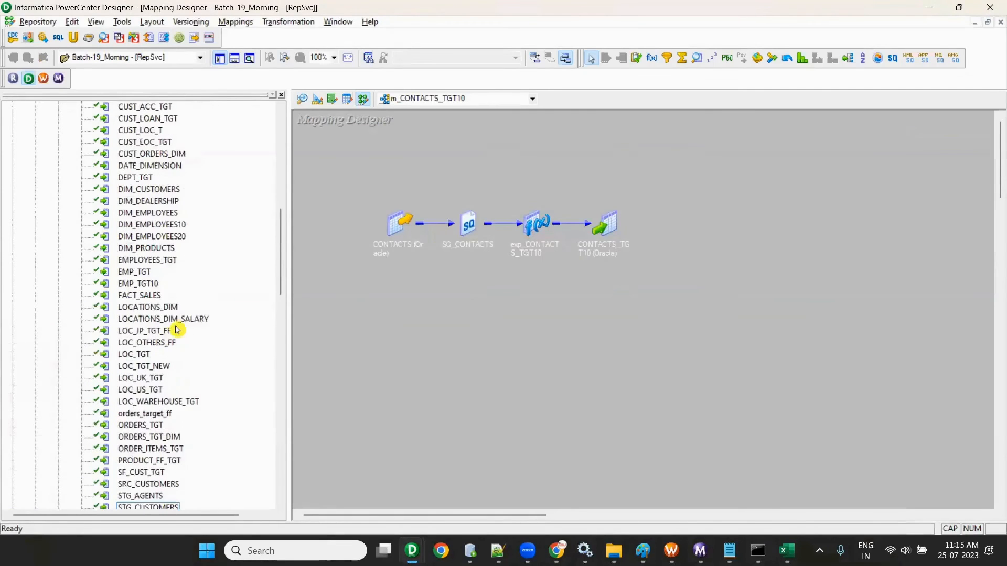
click(156, 262)
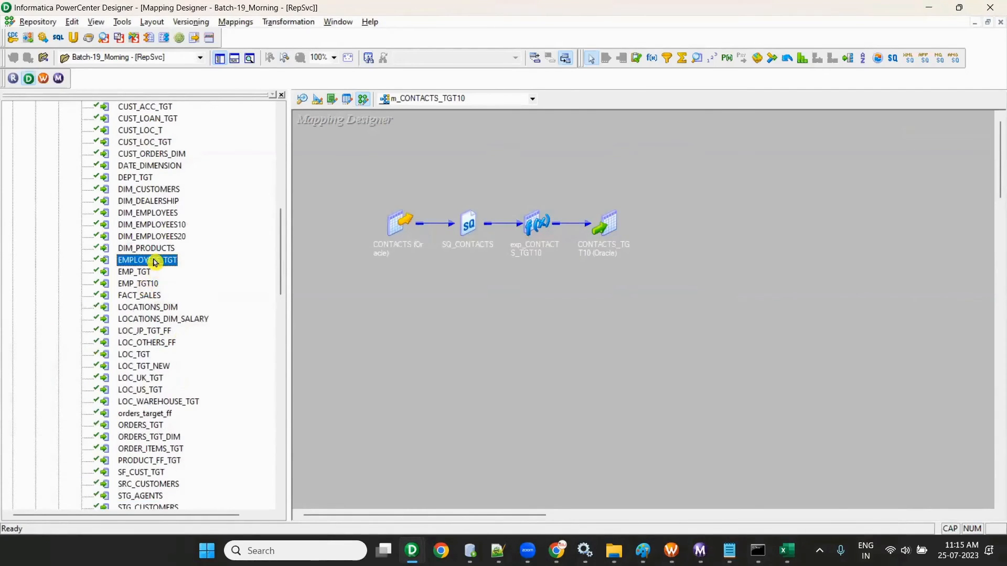
right_click(154, 261)
click(138, 132)
Step: View the dependencies of the CONTACTS_TGT target, limited to the Mappings object type
scroll(150, 241, up, 5)
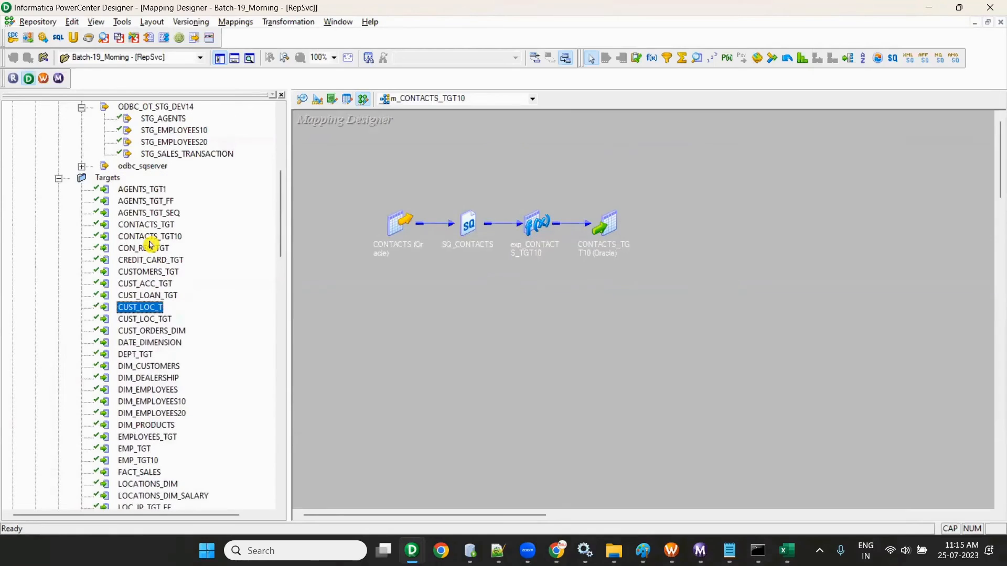
click(154, 227)
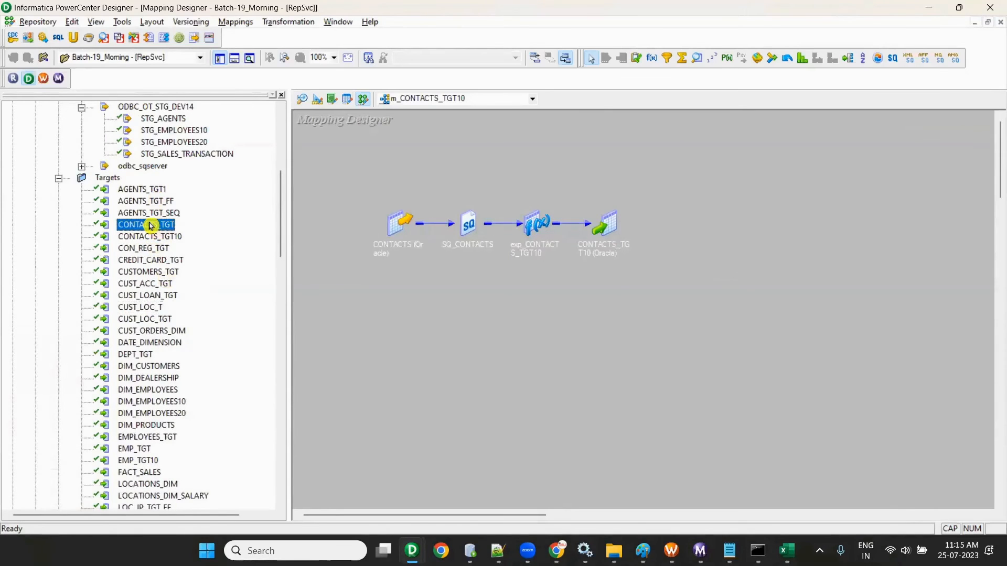
right_click(151, 226)
click(201, 310)
click(561, 334)
click(434, 314)
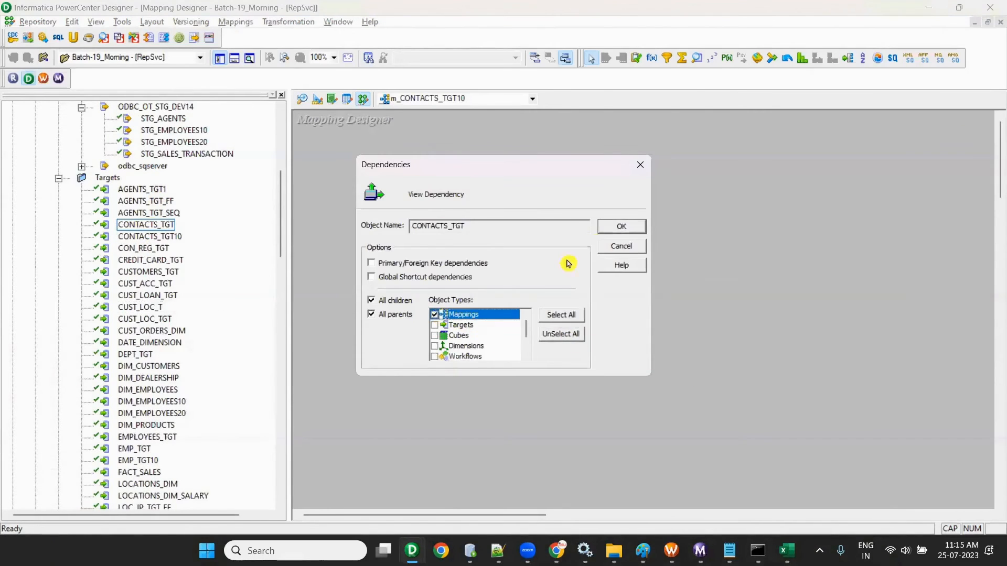
click(619, 225)
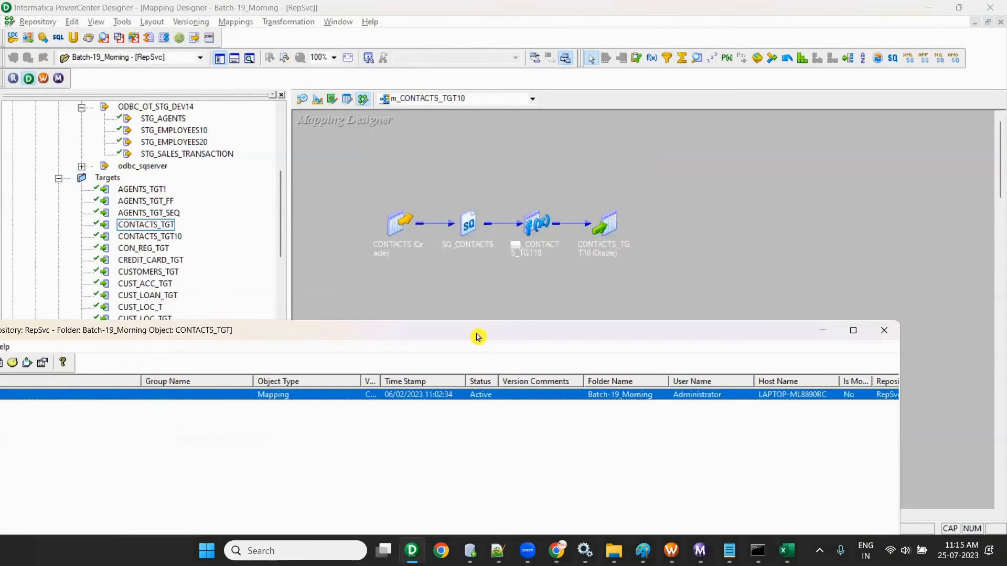
Step: Open the m_CONTACTS_TGT mapping in the workspace from the CONTACTS_TGT dependency list
drag(478, 337, 510, 344)
double_click(506, 342)
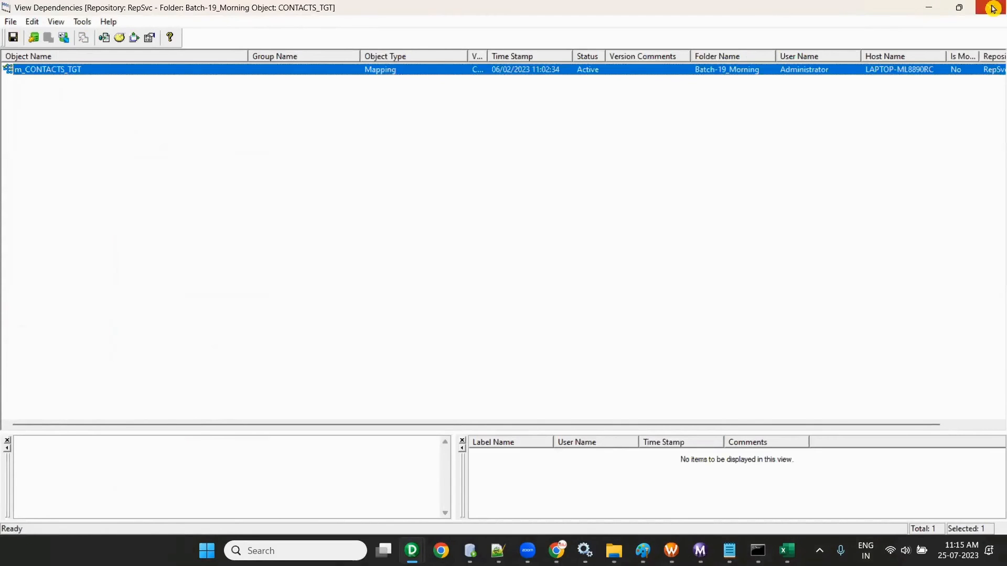
drag(909, 9, 168, 301)
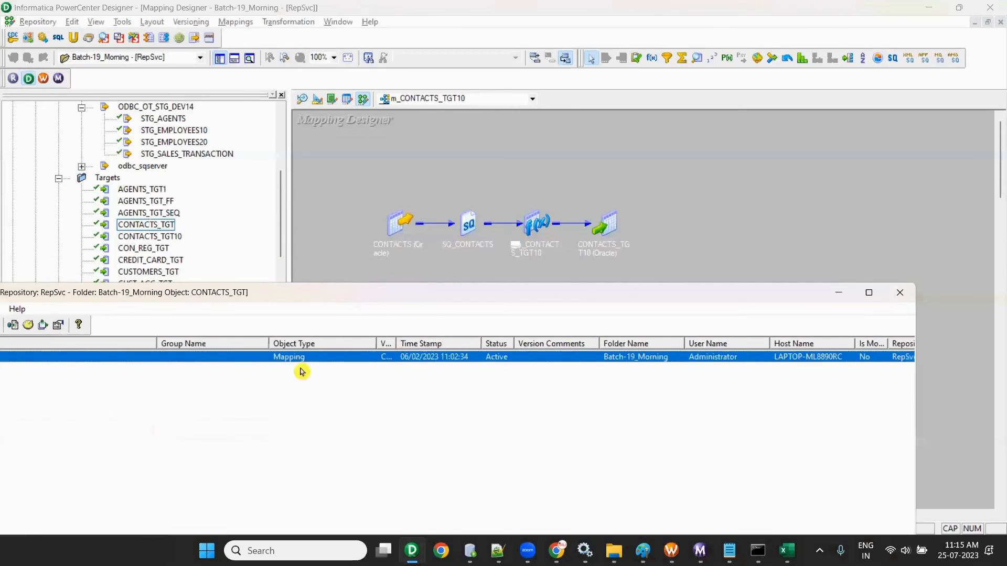
right_click(260, 360)
click(317, 270)
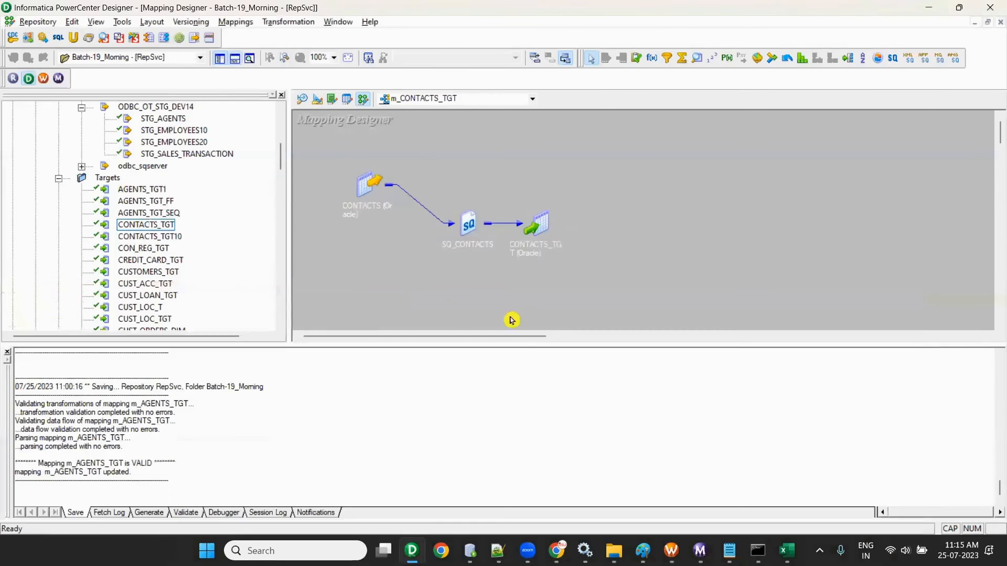
Step: Arrange all objects of the m_CONTACTS_TGT mapping in expanded form and hide the output window
click(535, 225)
right_click(466, 156)
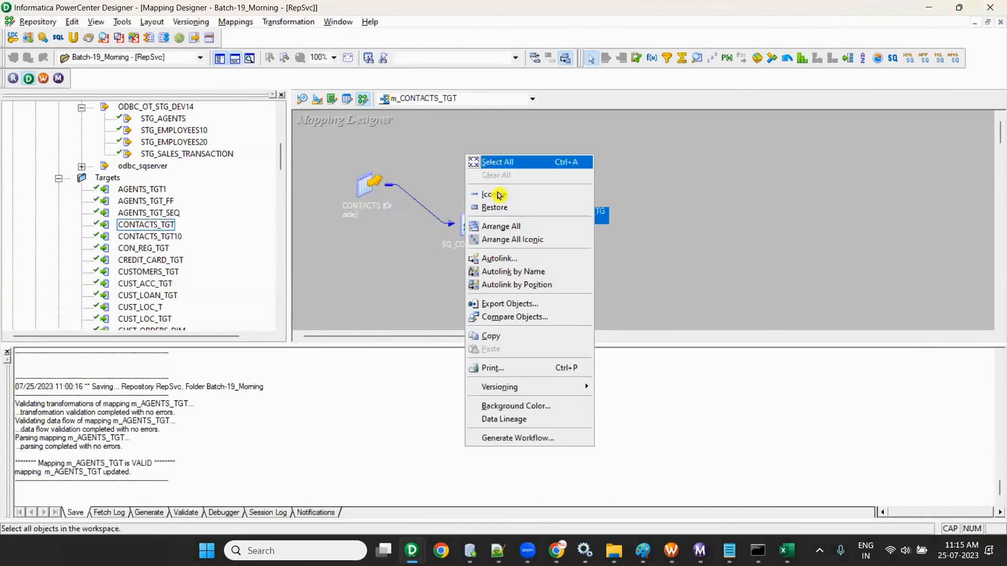
click(529, 226)
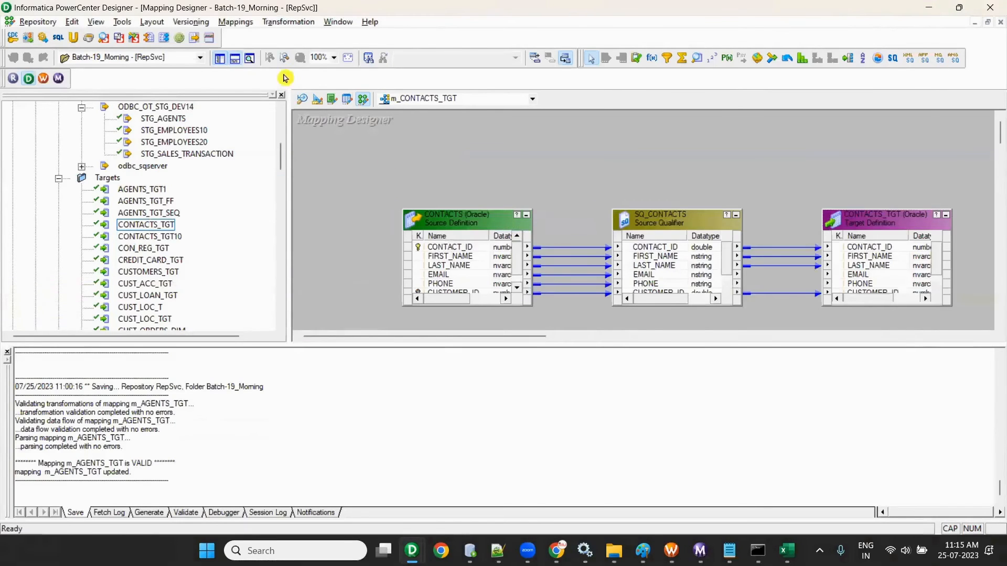
click(235, 58)
Step: Collapse the Targets and Sources nodes of the Batch-19_Morning folder
click(58, 178)
scroll(78, 171, up, 3)
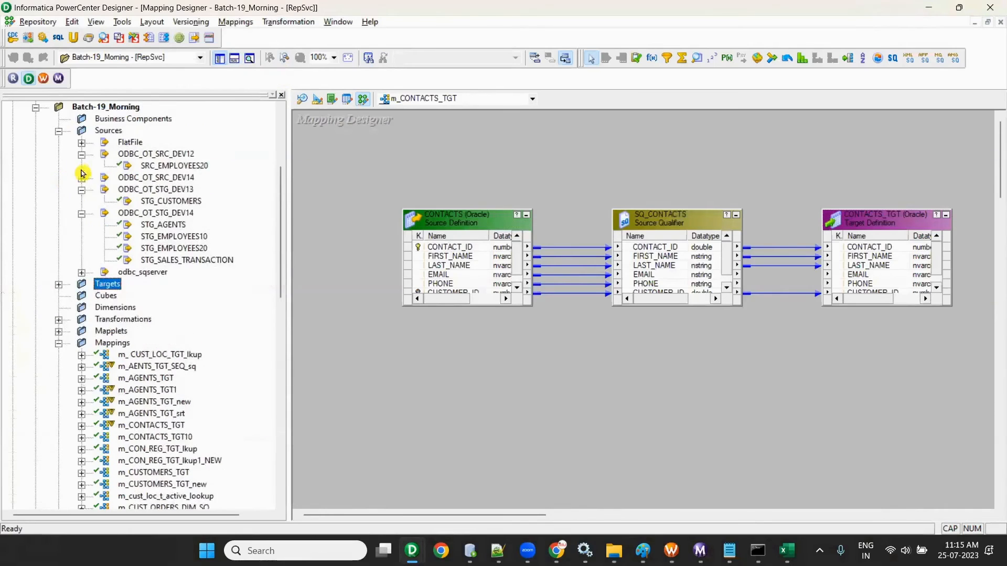
scroll(86, 196, up, 2)
click(58, 204)
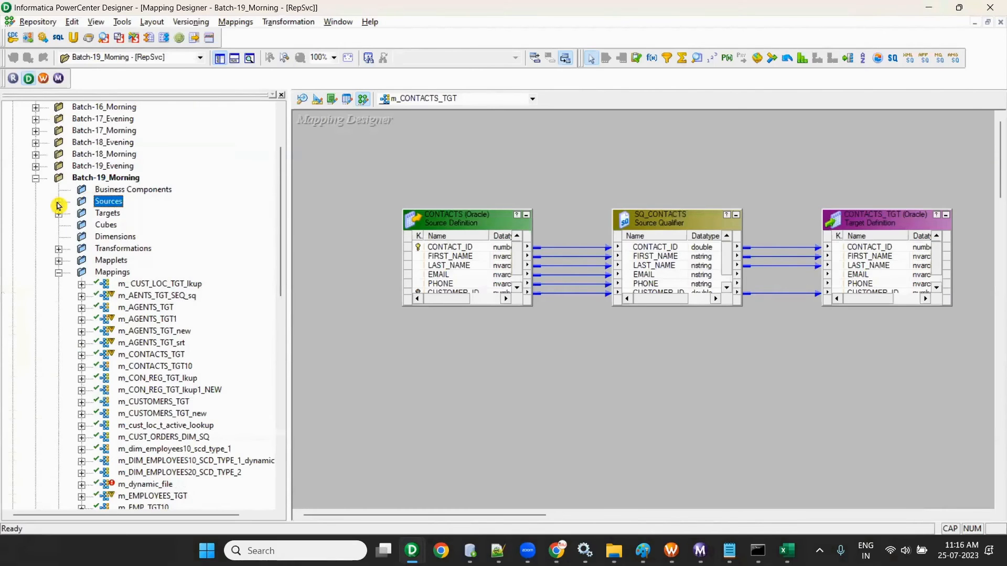
Step: Switch to the Notepad++ class notes and number the DEPENDENCIES heading as "1.", adding blank lines below it
key(alt+Tab)
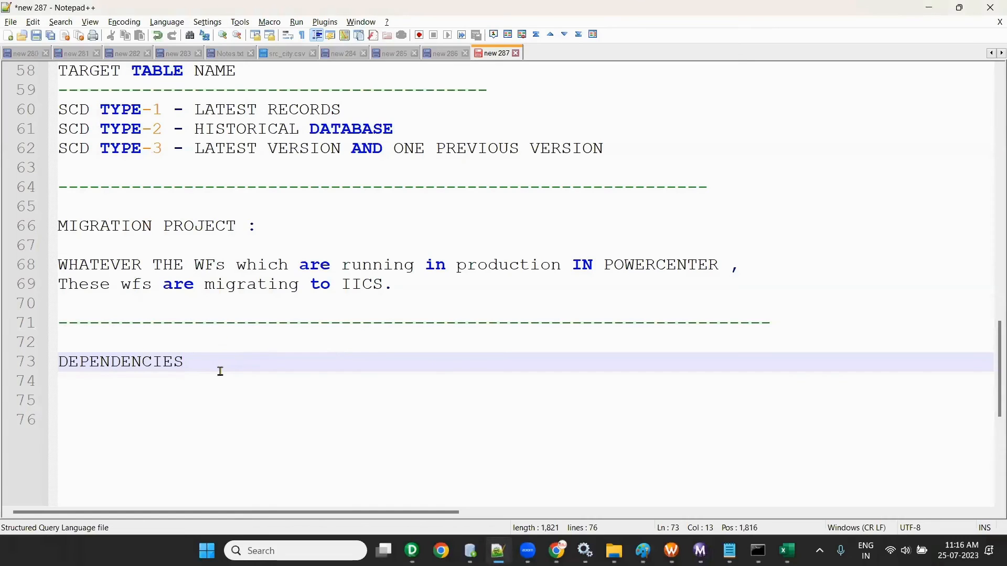
key(Return)
key(Return)
key(Up)
key(Up)
text(1.)
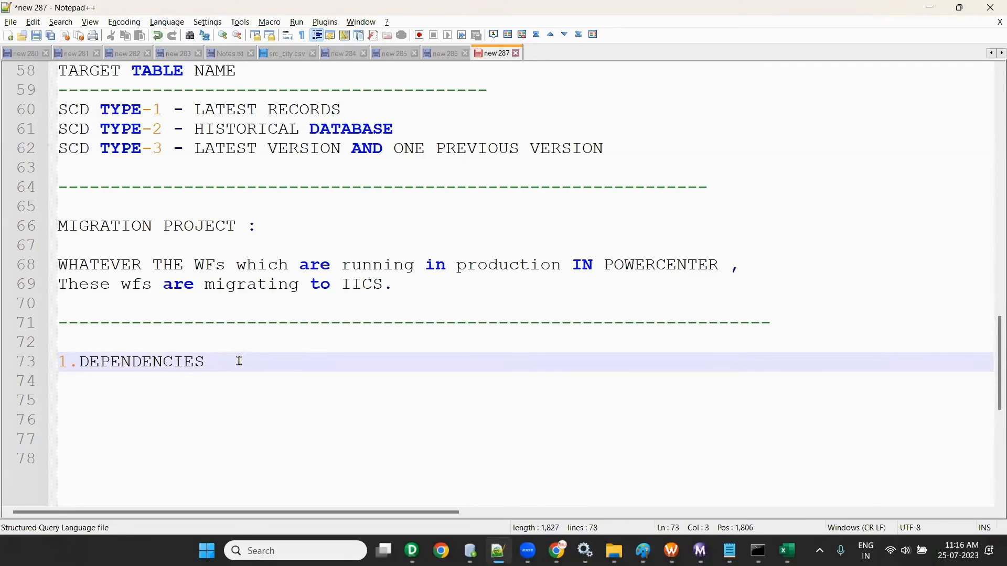
Step: Add item 2 below the DEPENDENCIES heading: "I HAVE A SOURCE TABLE NAME CALLED CUSTOMERS."
click(238, 362)
key(Return)
key(Return)
text(2. I)
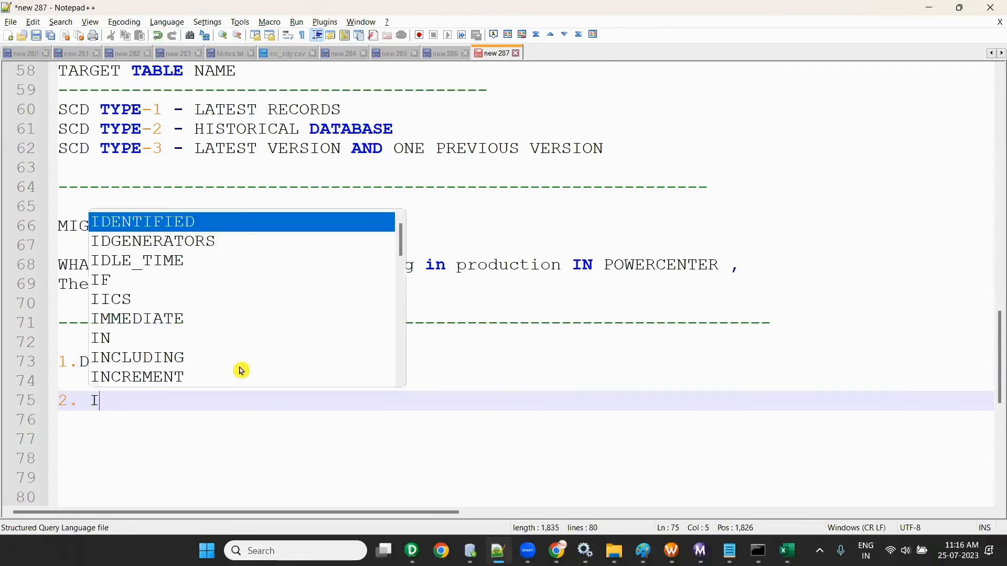
text( HAVE A )
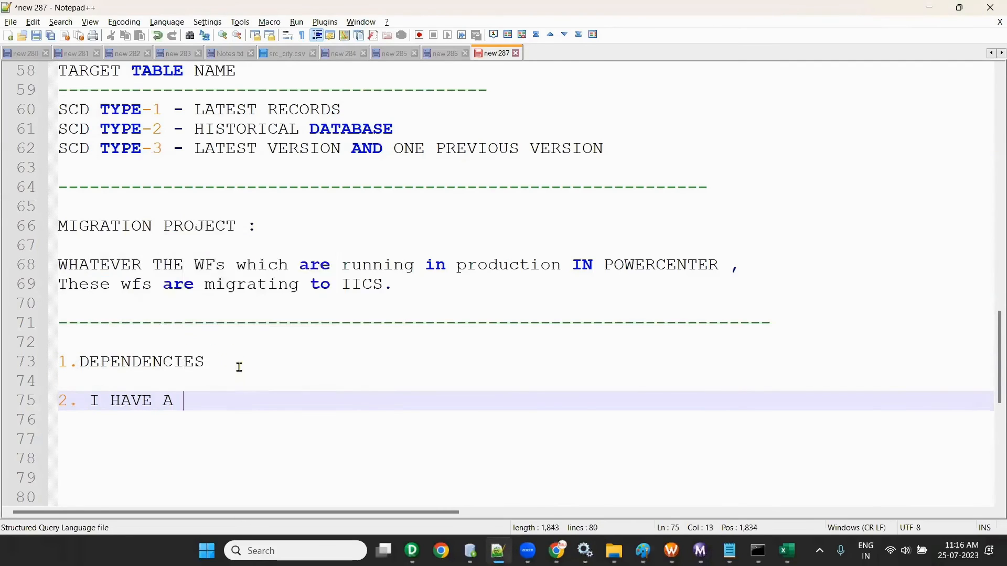
text(SOURCE TABLE NAME CALLED CUS)
text(S.)
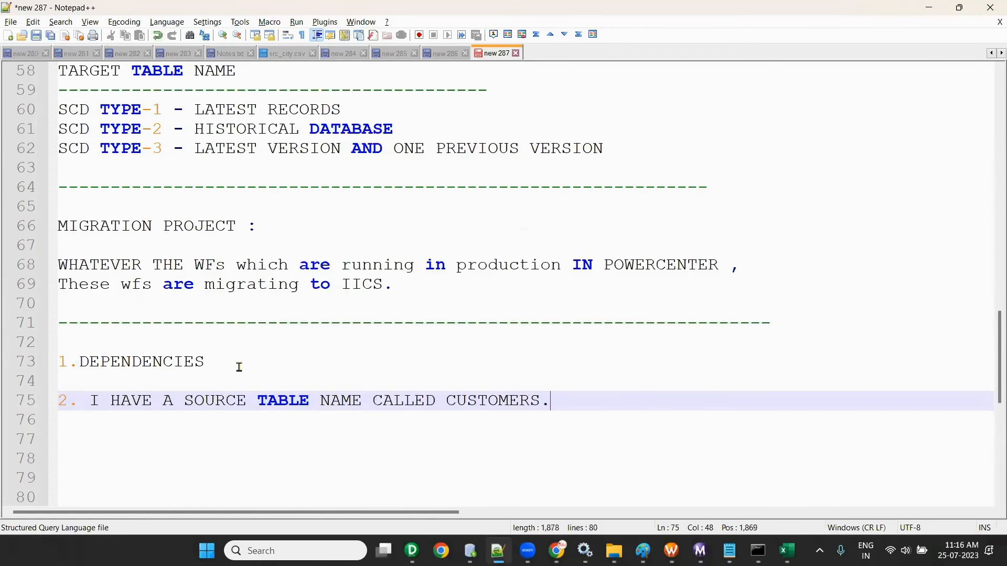
Step: Continue item 2 on a new line with "I WANT ALL THE MAPPINGS IN ALL THE FOLDERS WHERE CUSTOMERS TABLE IS USED."
key(Return)
key(BackSpace)
text(I WNT T)
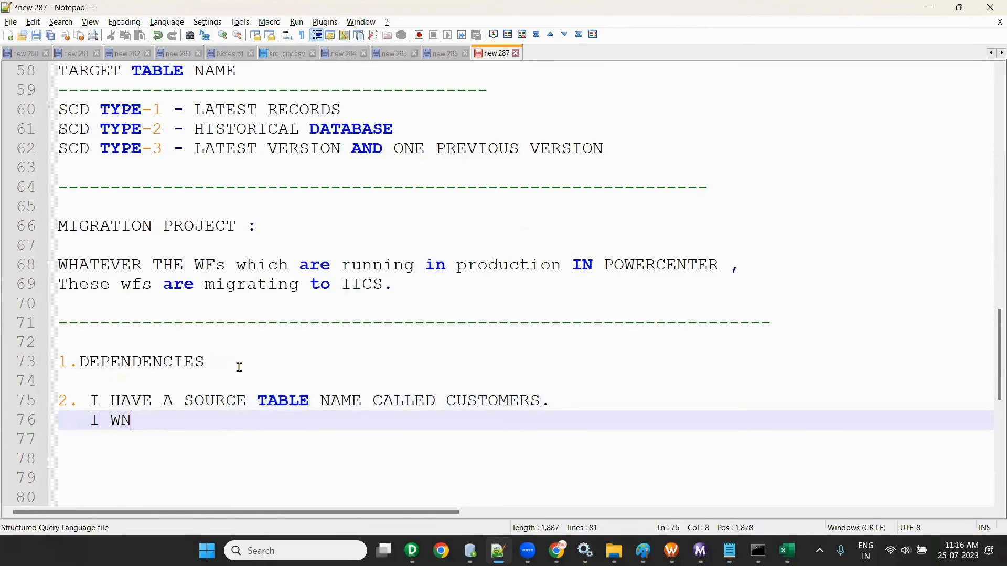
key(BackSpace)
key(BackSpace)
key(BackSpace)
key(BackSpace)
text(ANT ALL)
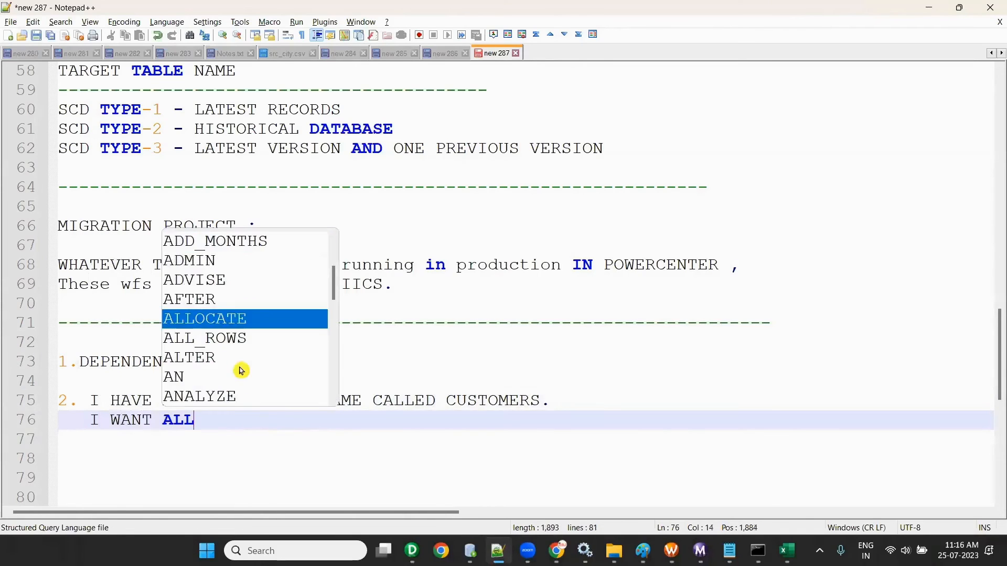
text( THE TABLES)
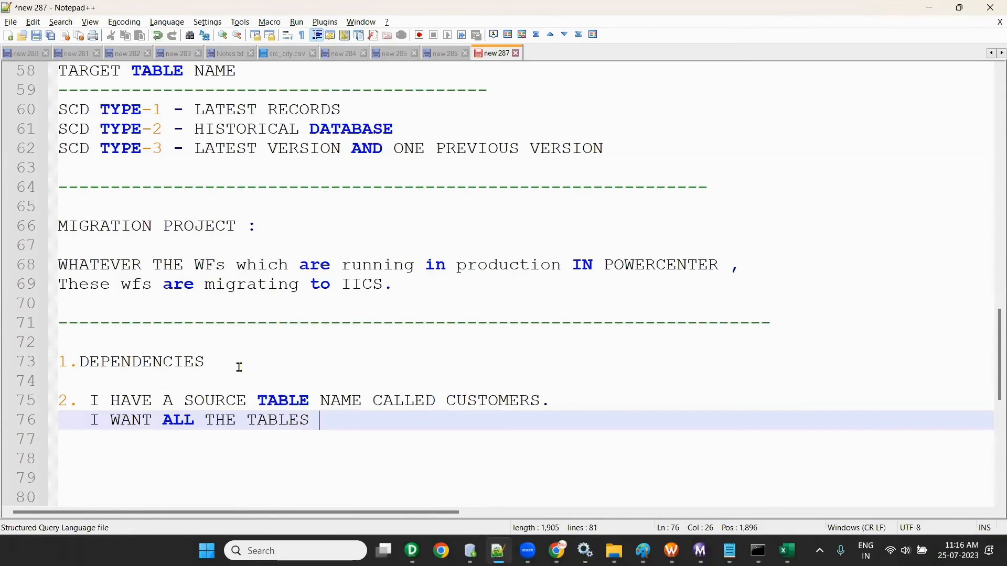
key(BackSpace)
key(BackSpace)
key(BackSpace)
key(BackSpace)
key(BackSpace)
key(BackSpace)
text(MAPPINGS IN ALL THE )
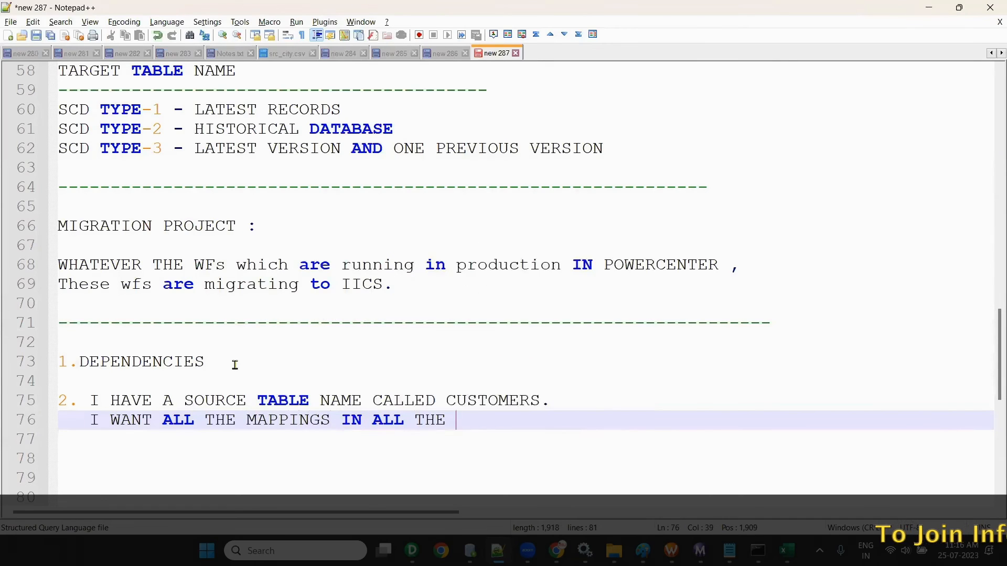
text(FOLDERS WHERE C)
key(Escape)
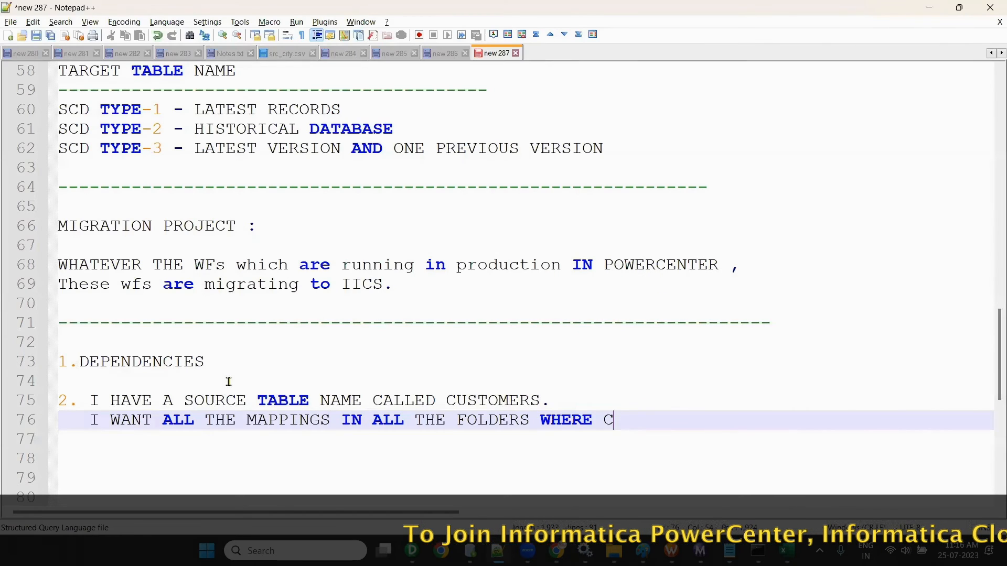
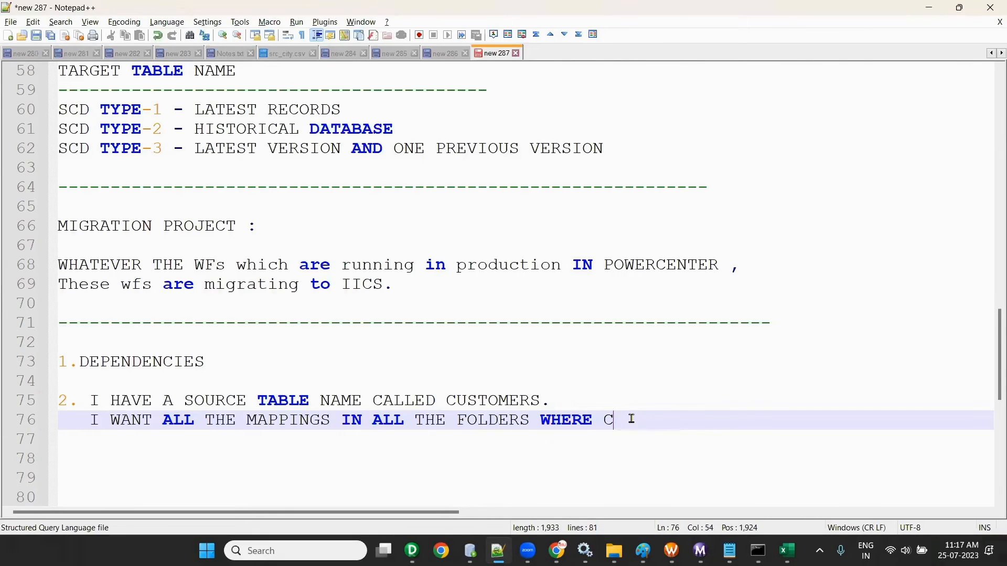
text(USTOMERS TABLE IS USED.)
key(Return)
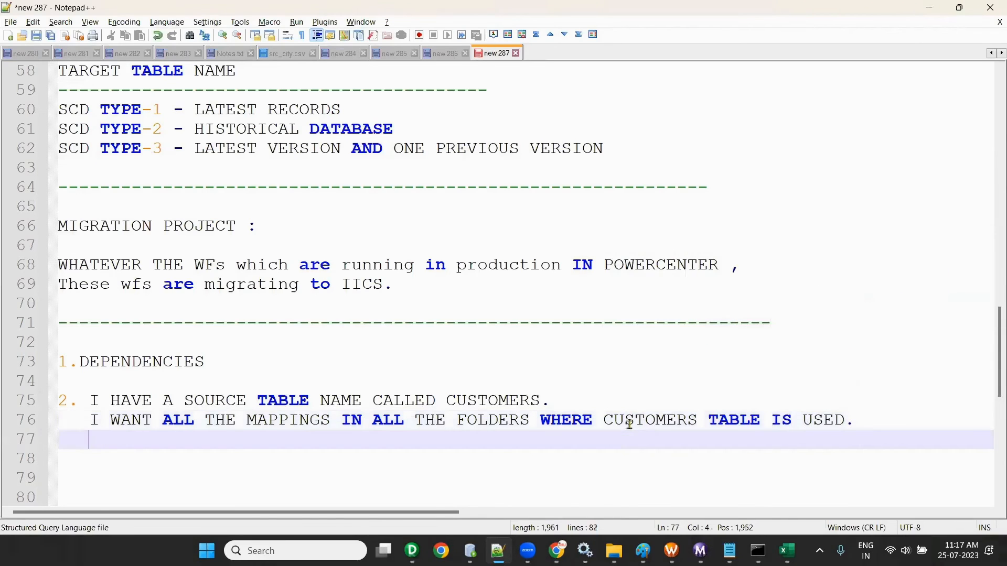
Step: Switch to PowerCenter Designer and collapse the Batch-19_Morning folder to show all folders of the RepSvc repository
click(412, 551)
click(339, 488)
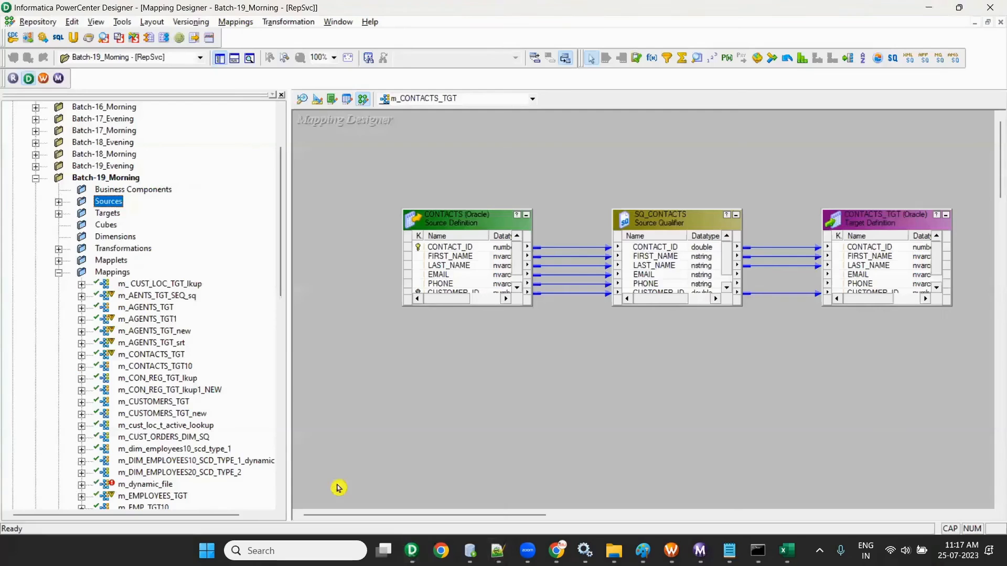
scroll(102, 225, up, 3)
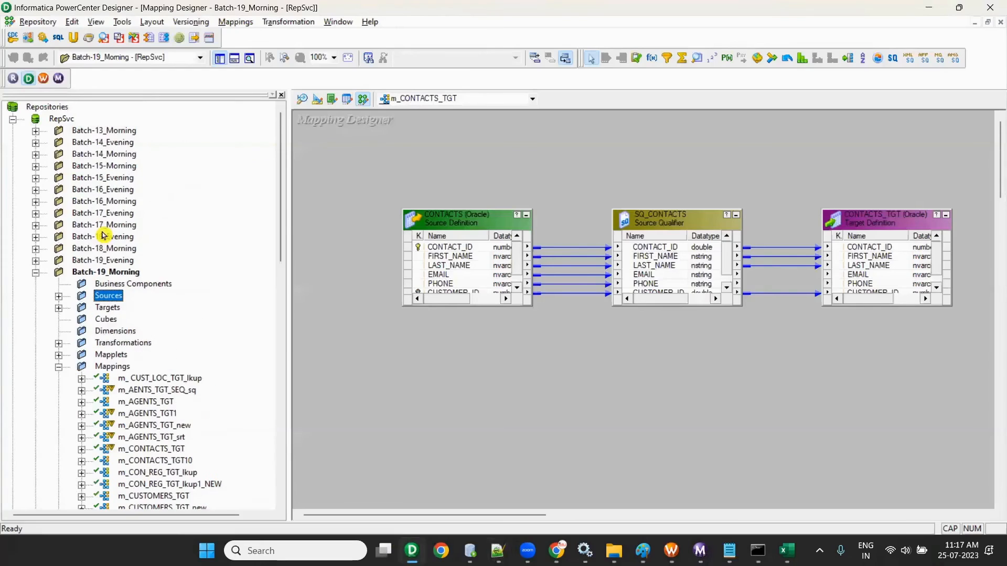
click(35, 273)
click(35, 319)
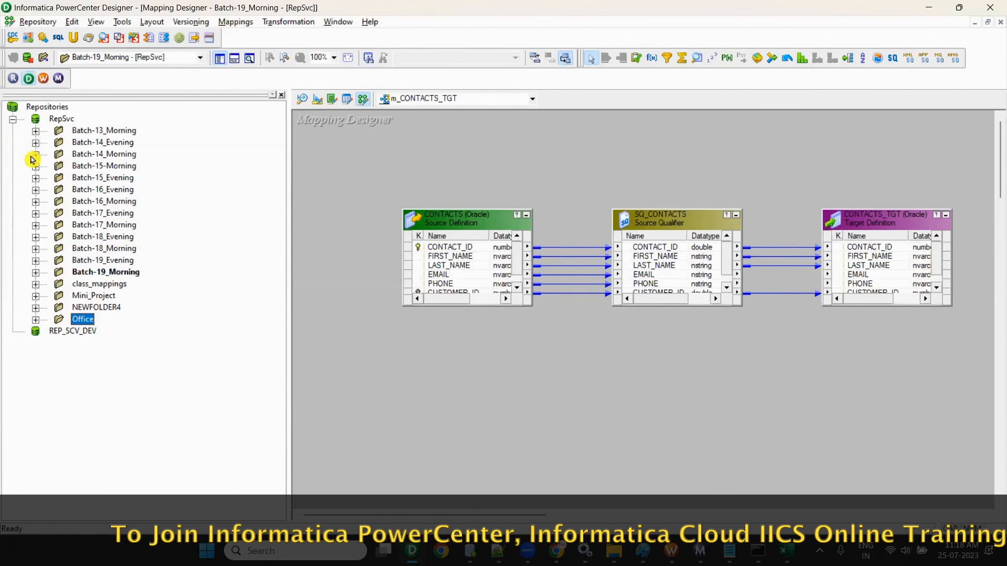
Step: Open the Batch-13_Morning folder in the RepSvc repository
click(94, 131)
right_click(105, 131)
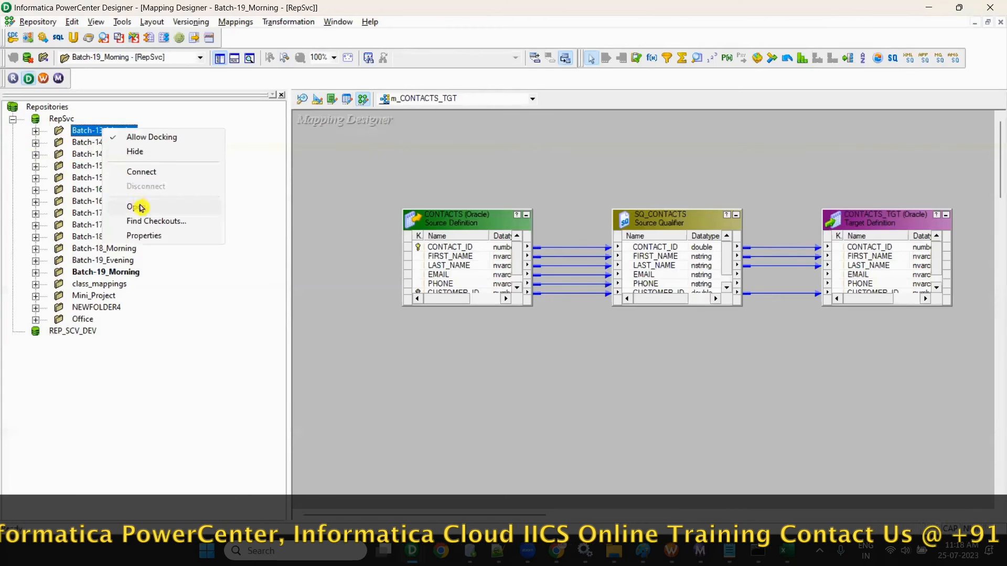
click(139, 207)
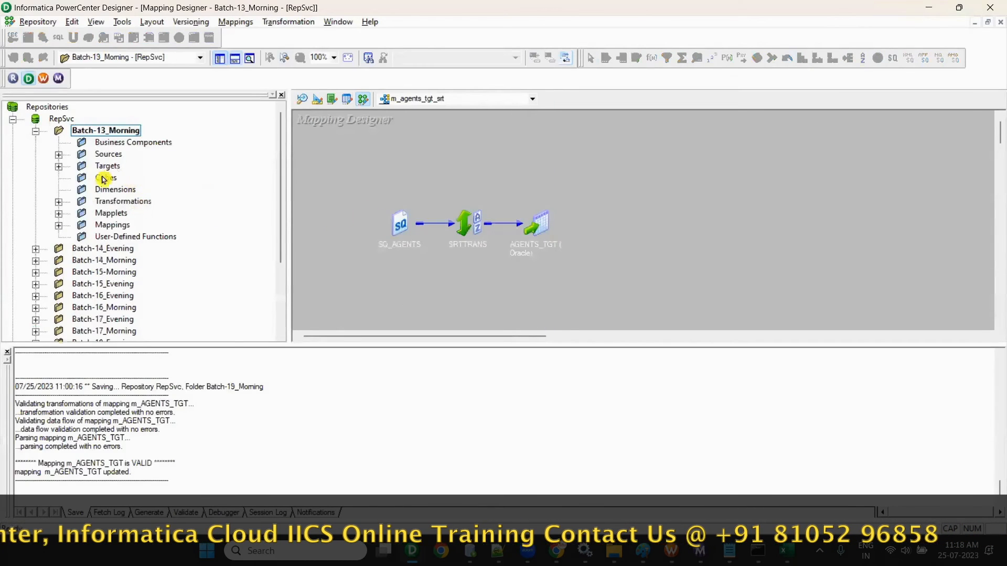
Step: Expand the Batch-13_Morning mappings and open m_CUSTOMERS_TGT in the workspace
click(58, 225)
click(131, 213)
right_click(147, 214)
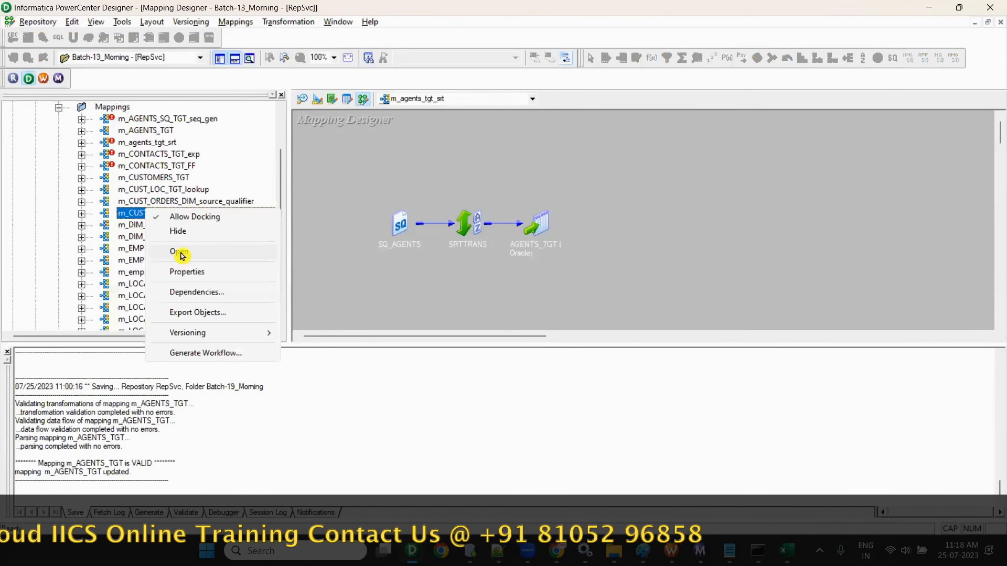
click(119, 248)
right_click(145, 178)
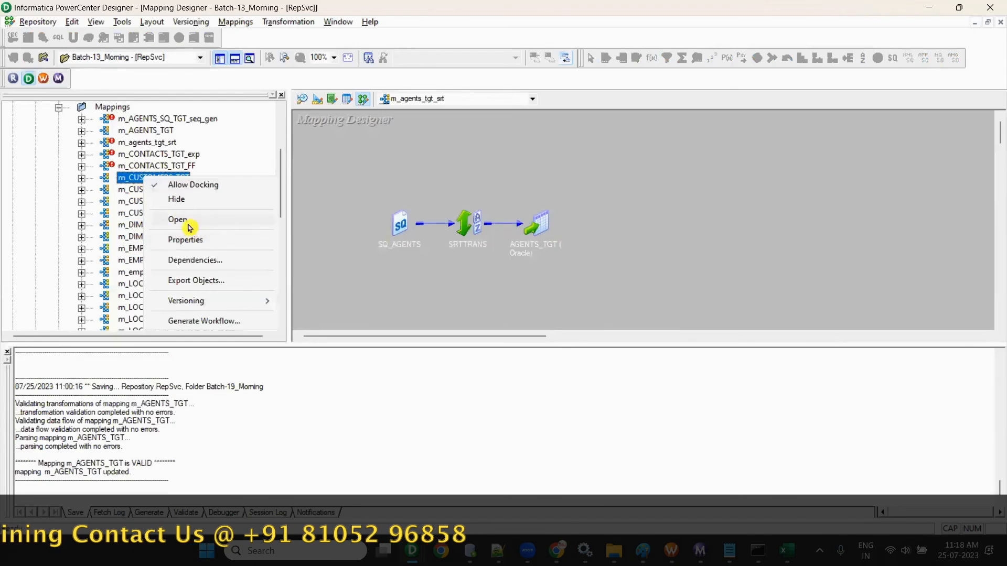
click(190, 225)
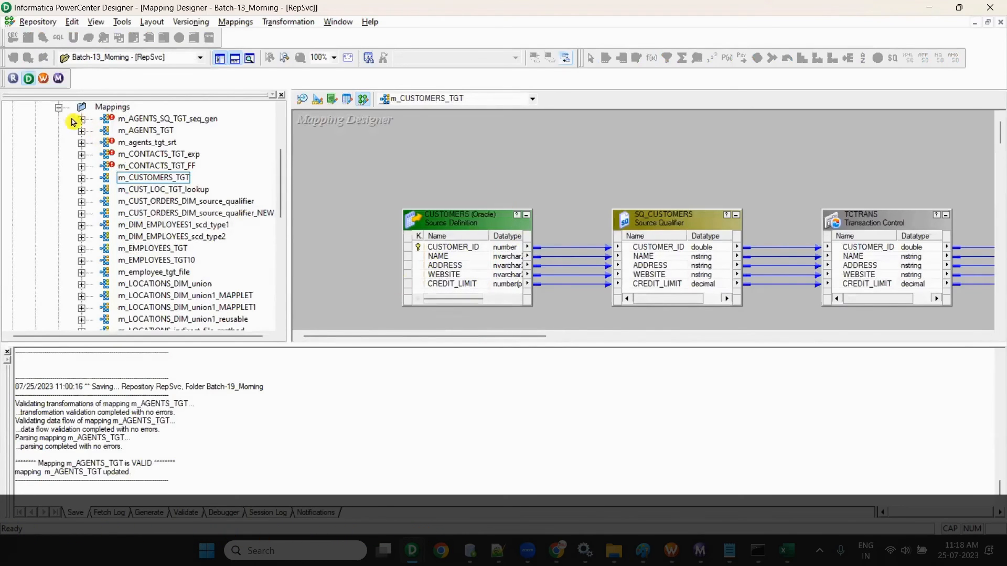
Step: Collapse the Mappings node and the Batch-13_Morning folder
click(59, 108)
scroll(59, 113, up, 3)
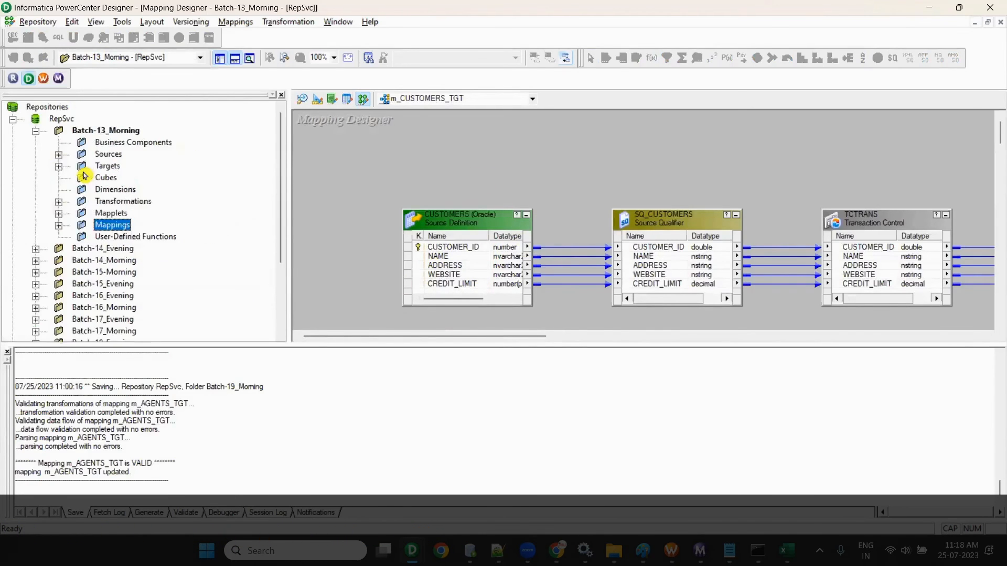
click(35, 131)
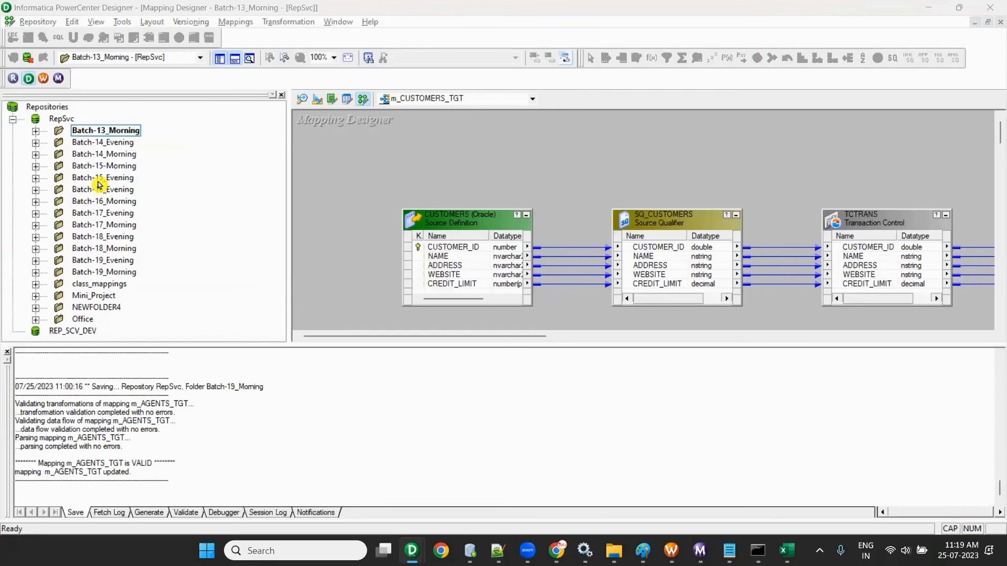
Step: Expand the Batch-13_Morning sources down to the tables of ODBC_OT_SRC_DEV8
click(35, 131)
click(59, 156)
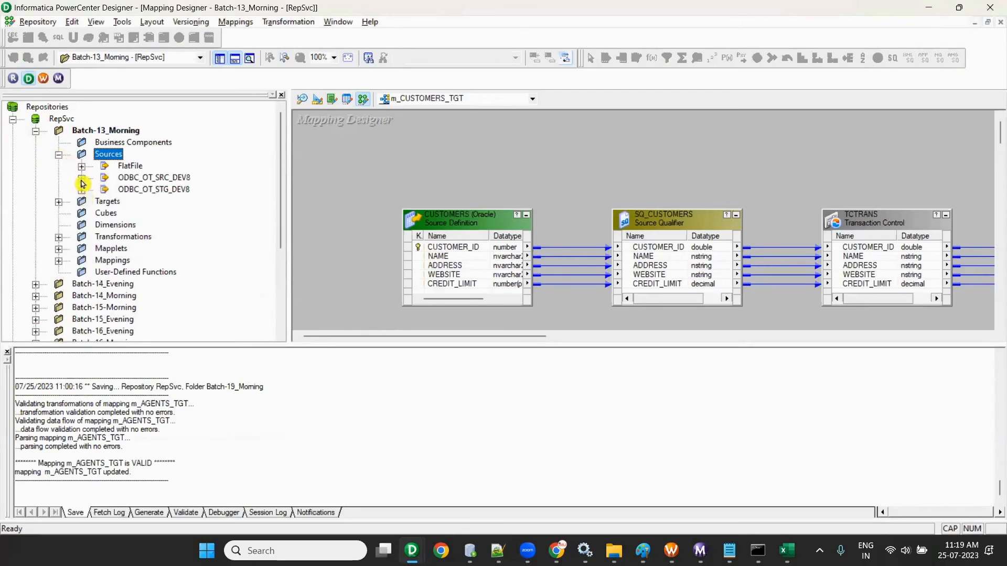
click(82, 179)
Step: View the dependencies of the CUSTOMERS source for the Mappings object type only, enlarging the result list and closing it when done
click(166, 192)
right_click(166, 192)
click(161, 192)
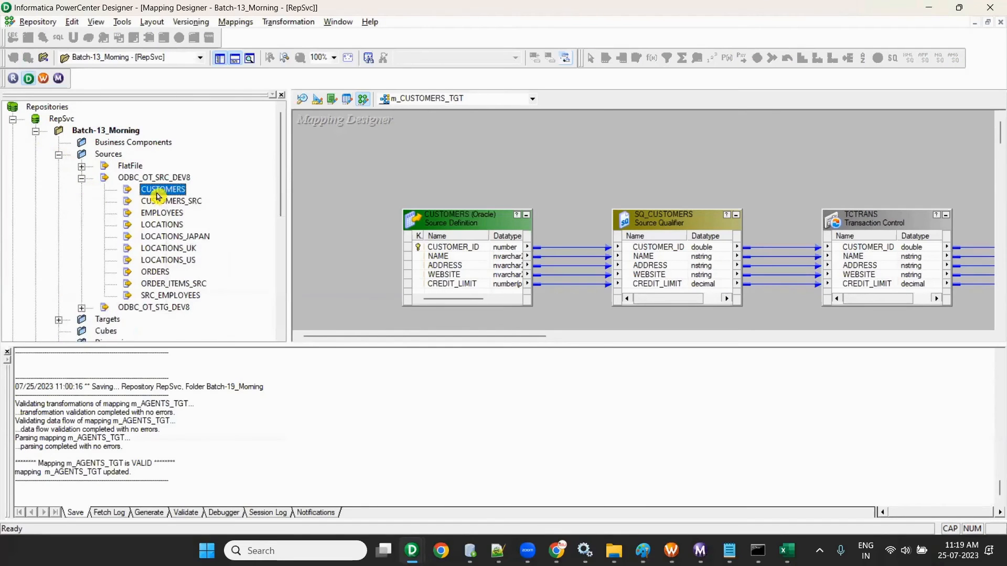
right_click(159, 193)
click(210, 276)
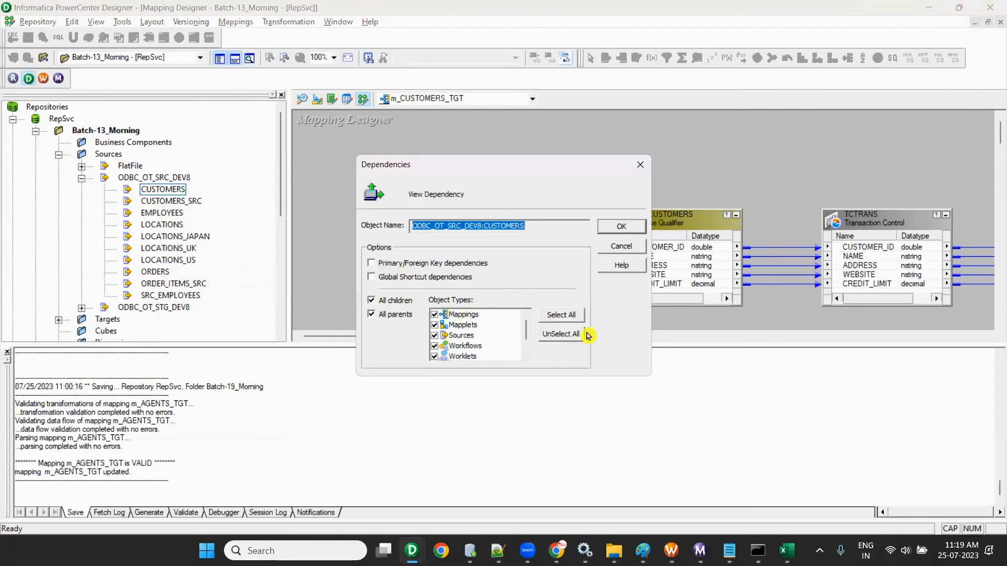
click(560, 334)
click(435, 315)
click(622, 225)
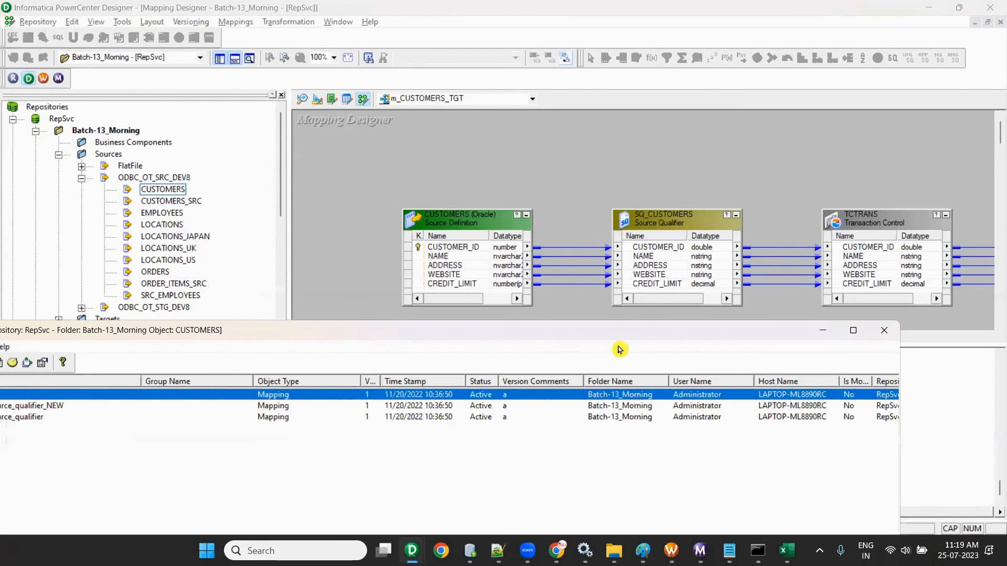
double_click(619, 329)
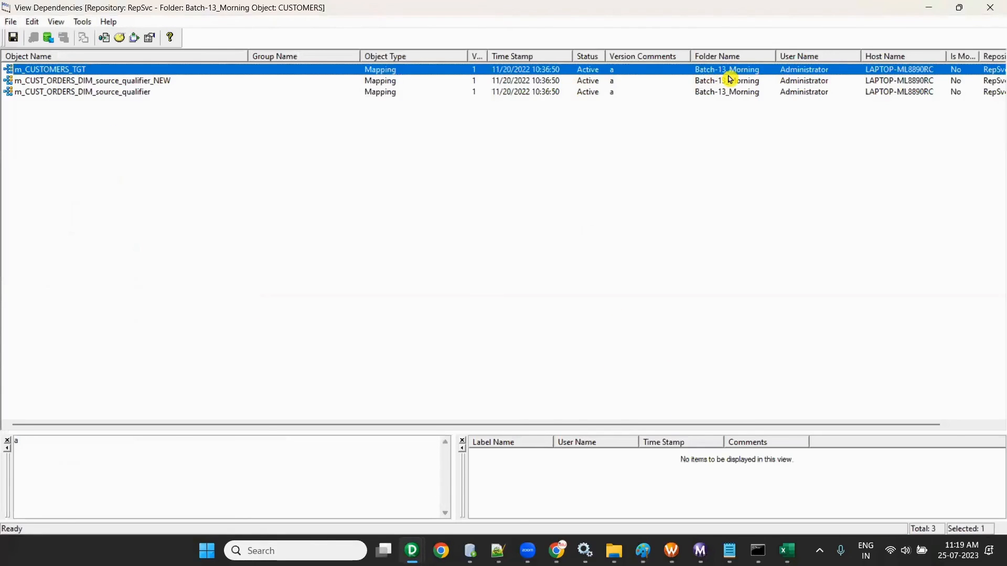
click(978, 15)
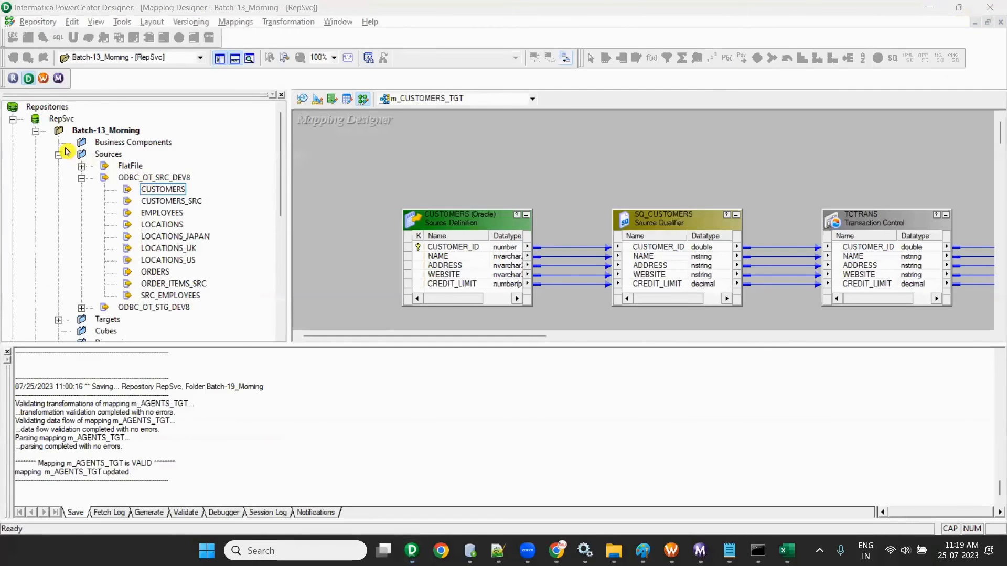
Step: Collapse the Batch-13_Morning folder and open the Query Browser for the RepSvc repository
click(35, 132)
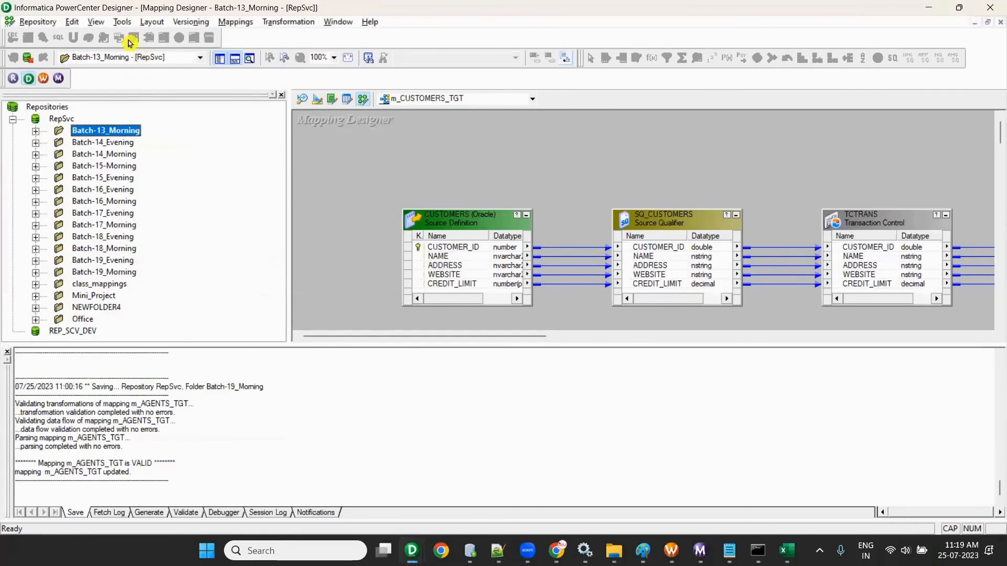
click(121, 22)
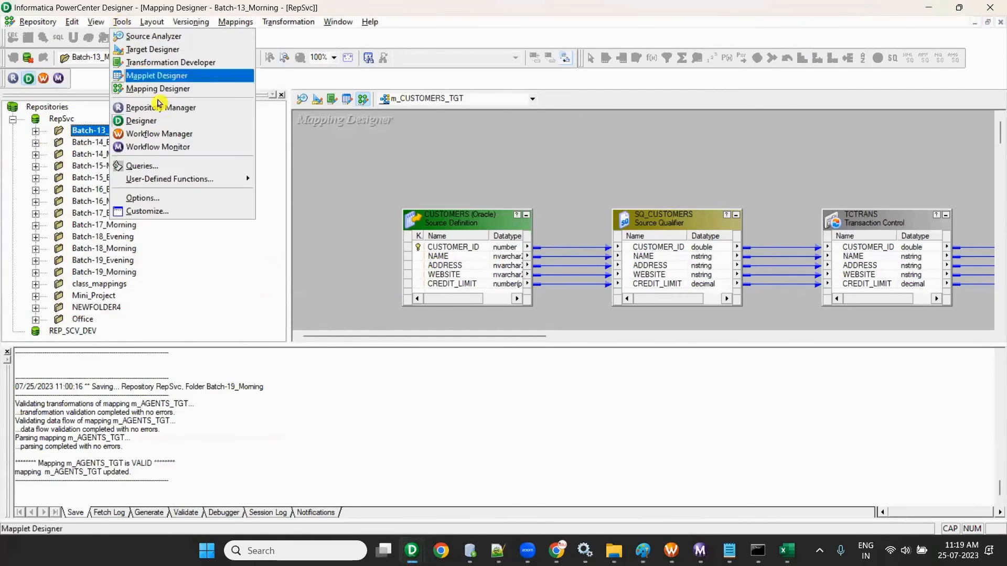
click(153, 174)
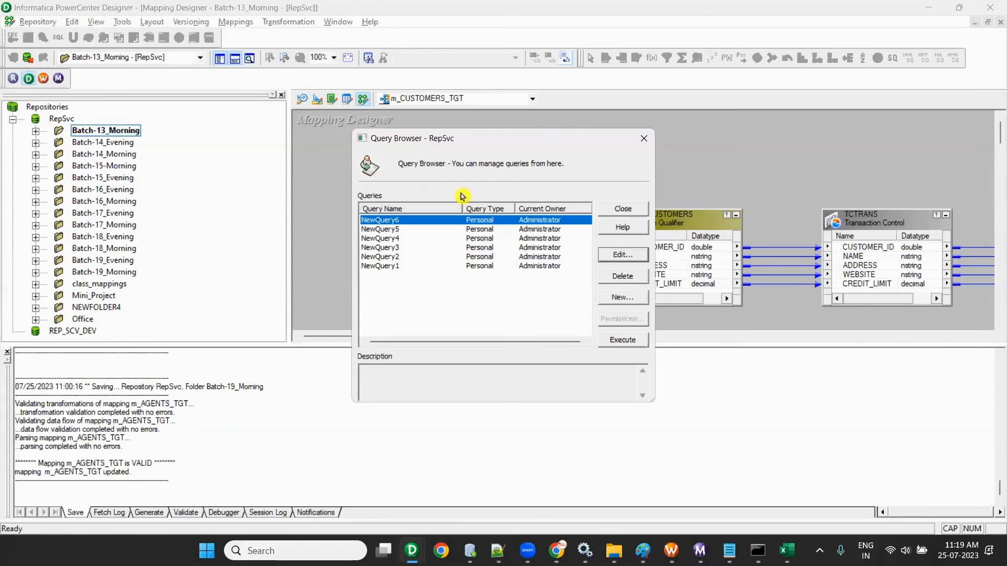
Step: Create a new query for the RepSvc repository
click(632, 300)
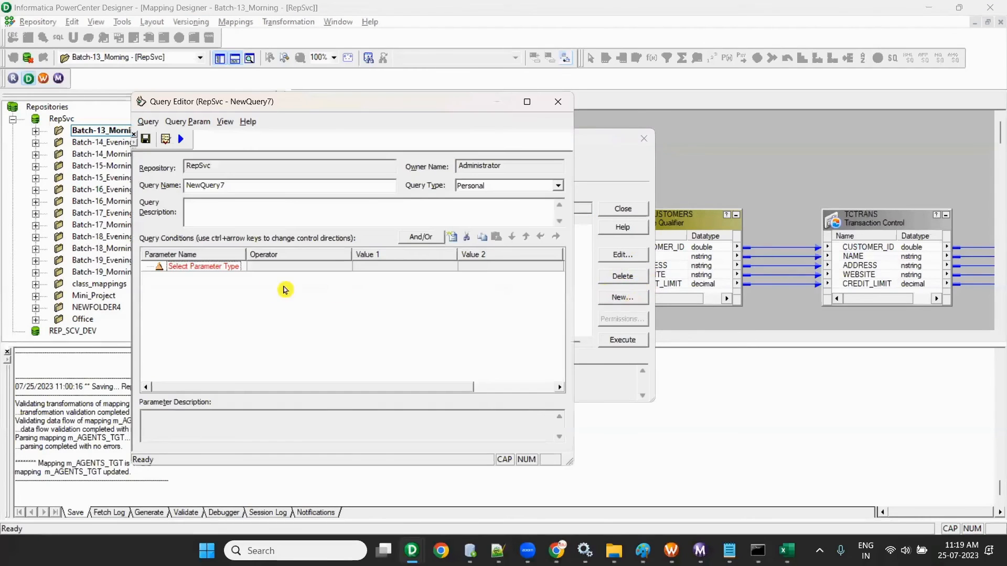
click(203, 266)
click(202, 266)
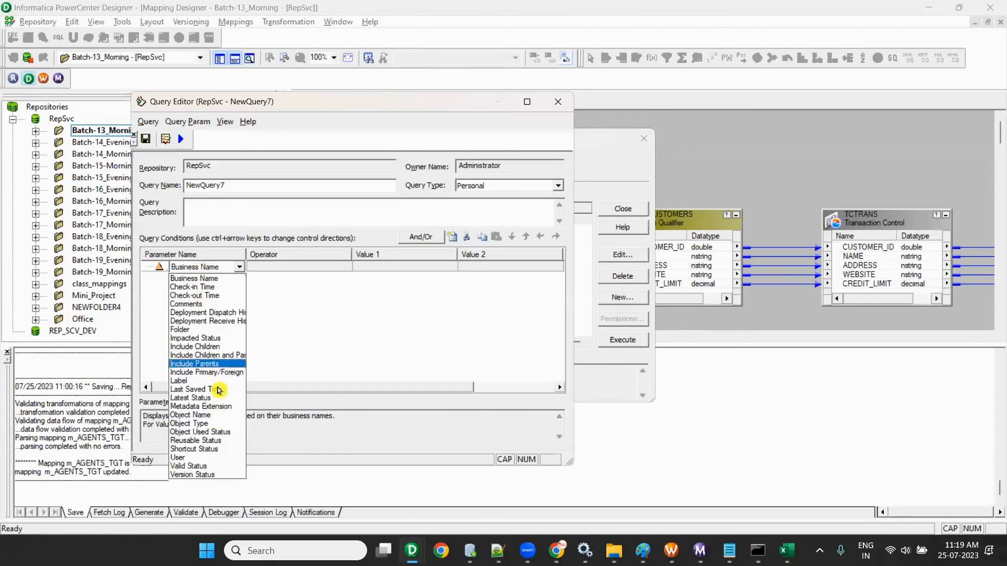
click(200, 423)
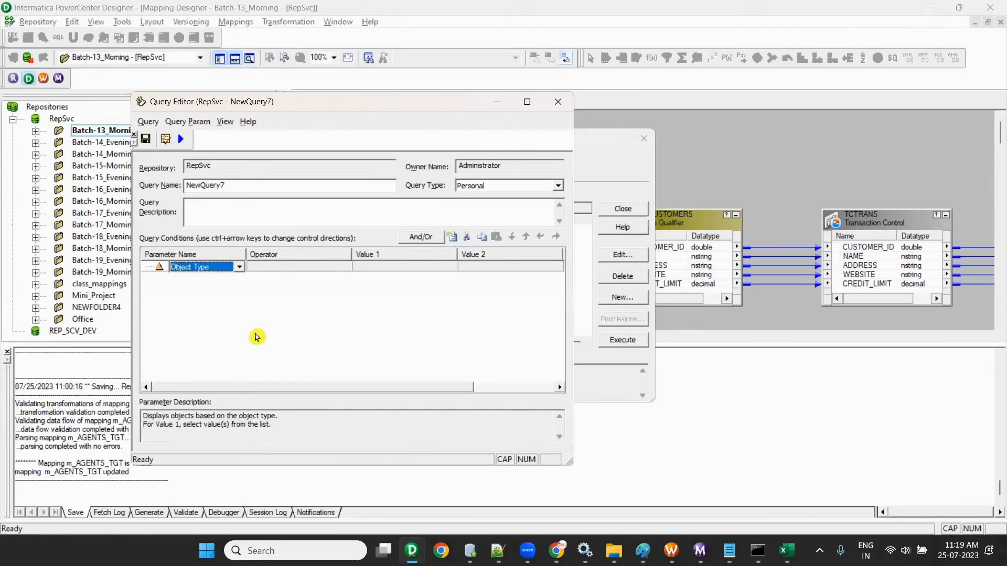
click(271, 267)
click(272, 267)
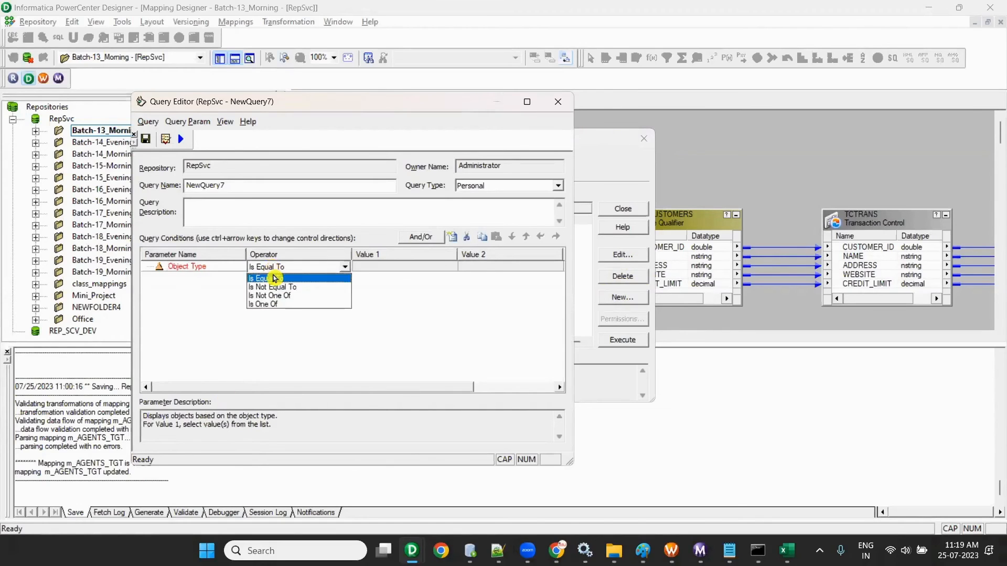
click(274, 278)
click(379, 268)
click(379, 268)
click(370, 267)
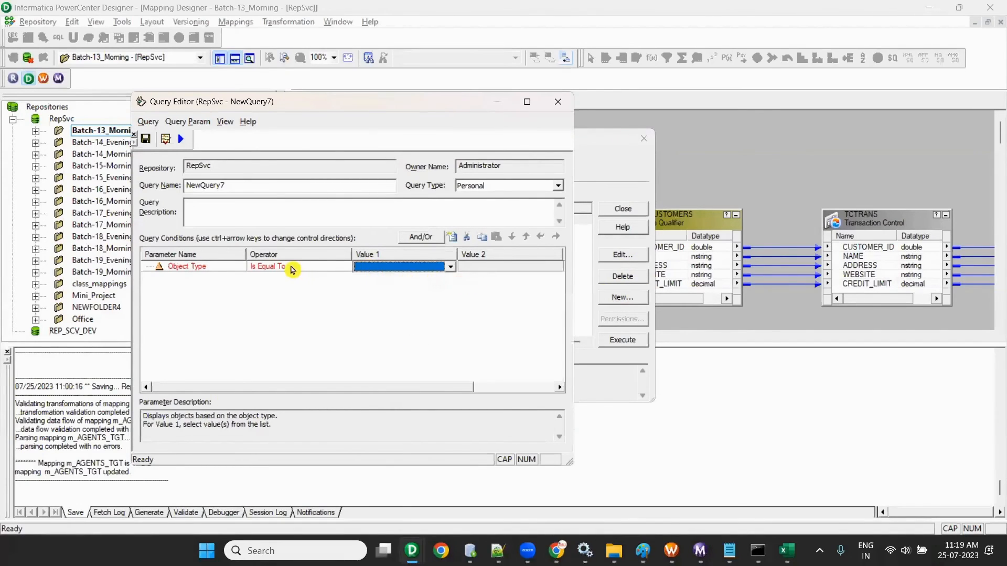
Step: Set the query condition to Object Name Is Equal To CUSTOMERS and run the query
click(202, 268)
click(199, 266)
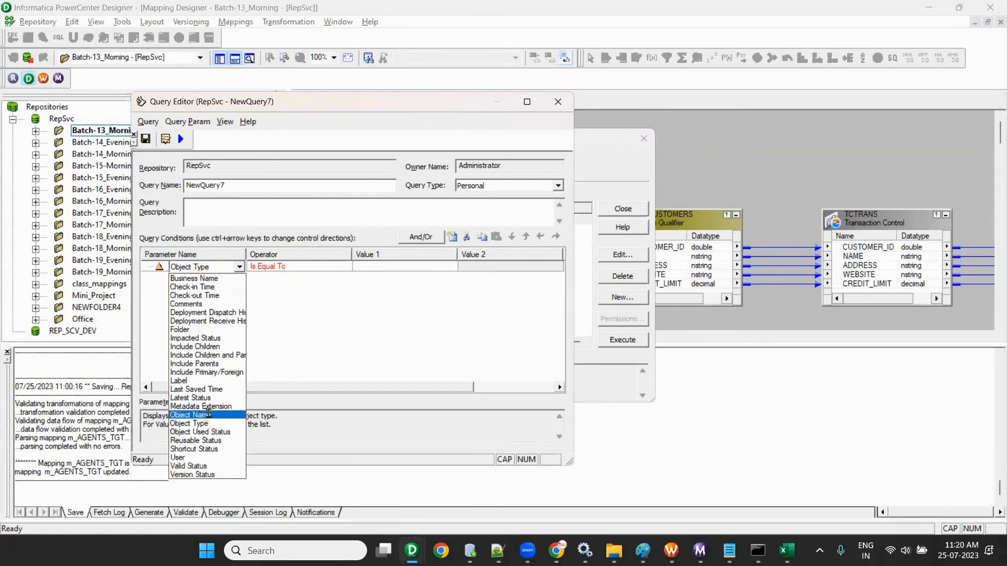
click(209, 415)
click(310, 267)
click(310, 269)
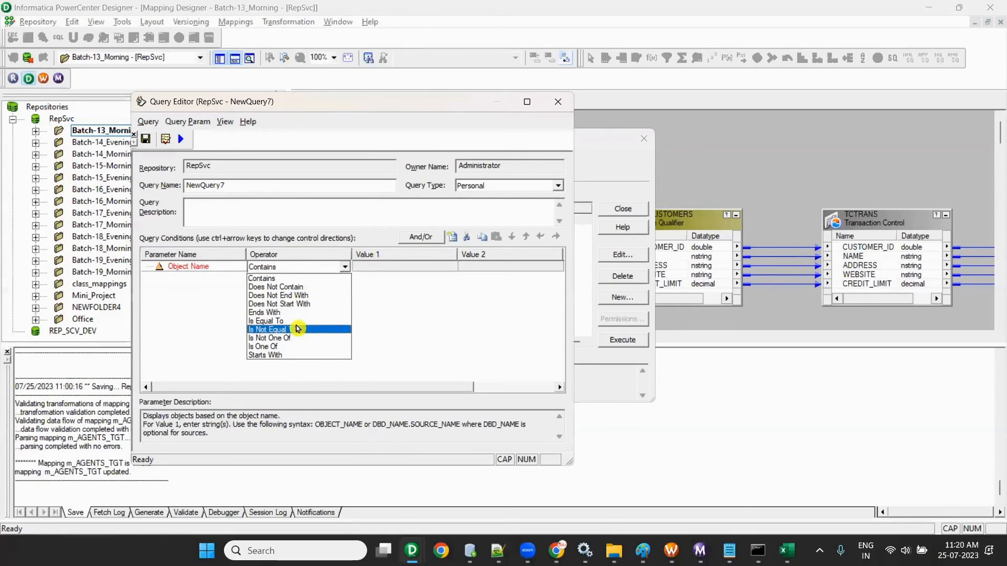
click(294, 321)
click(368, 266)
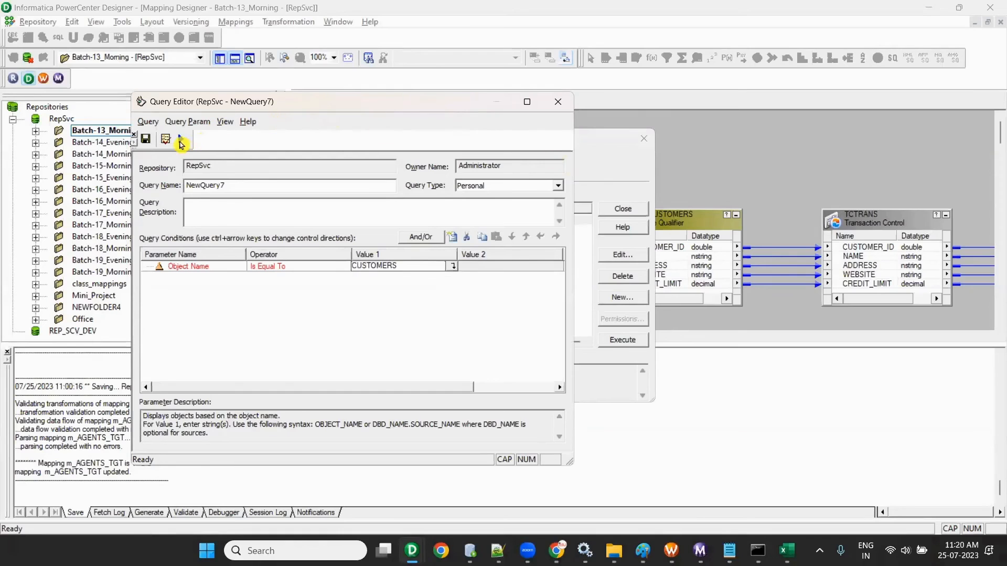
click(179, 140)
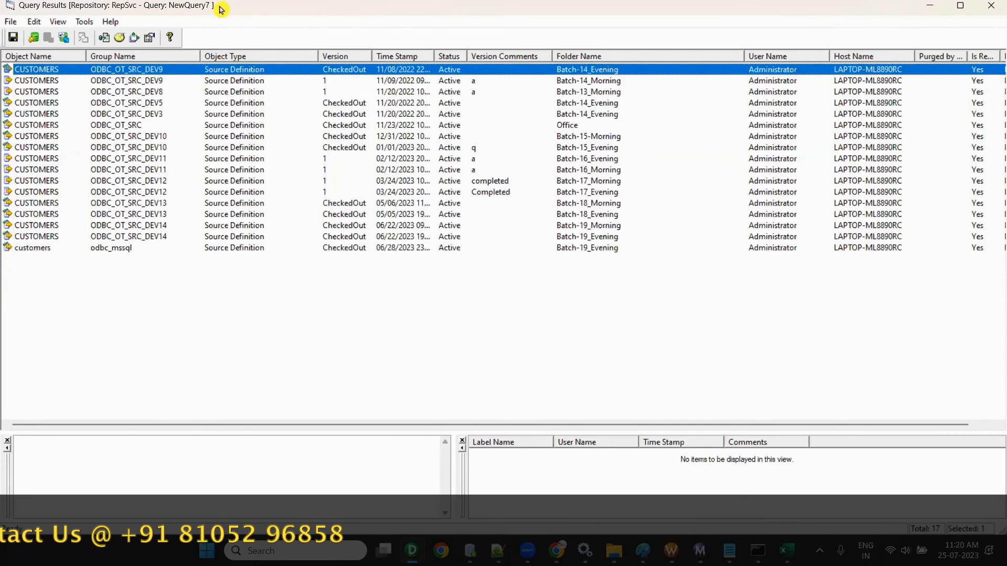
Step: View the dependencies of the Batch-14_Evening CUSTOMERS source in ODBC_OT_SRC_DEV9 for the Mappings object type only, closing the list when done
double_click(222, 10)
right_click(296, 120)
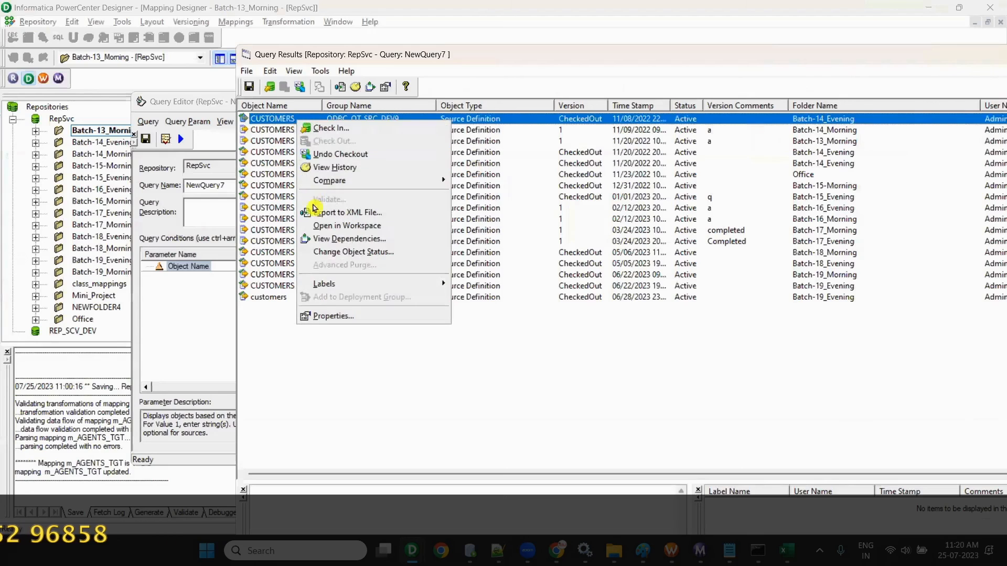
click(335, 239)
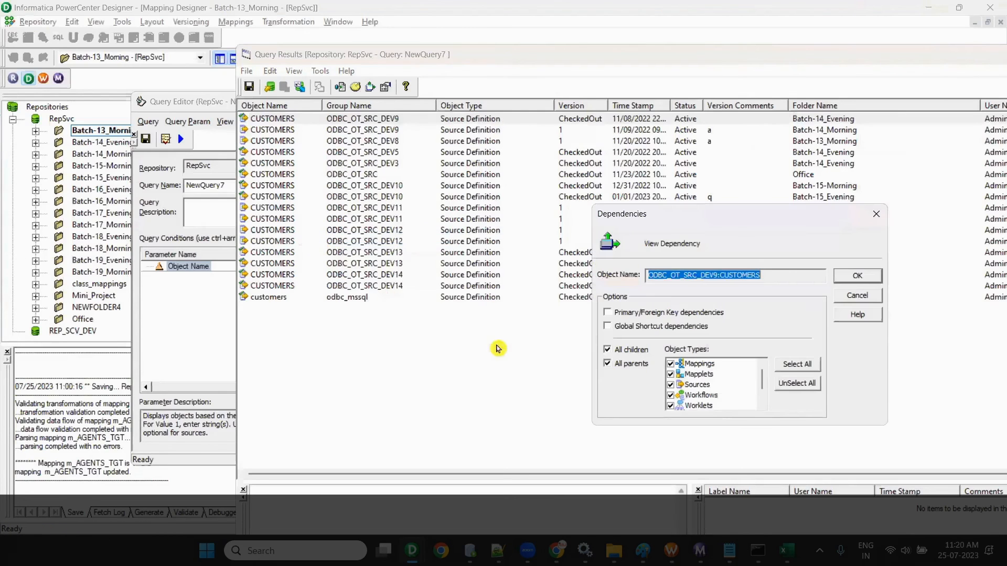
click(790, 387)
click(670, 365)
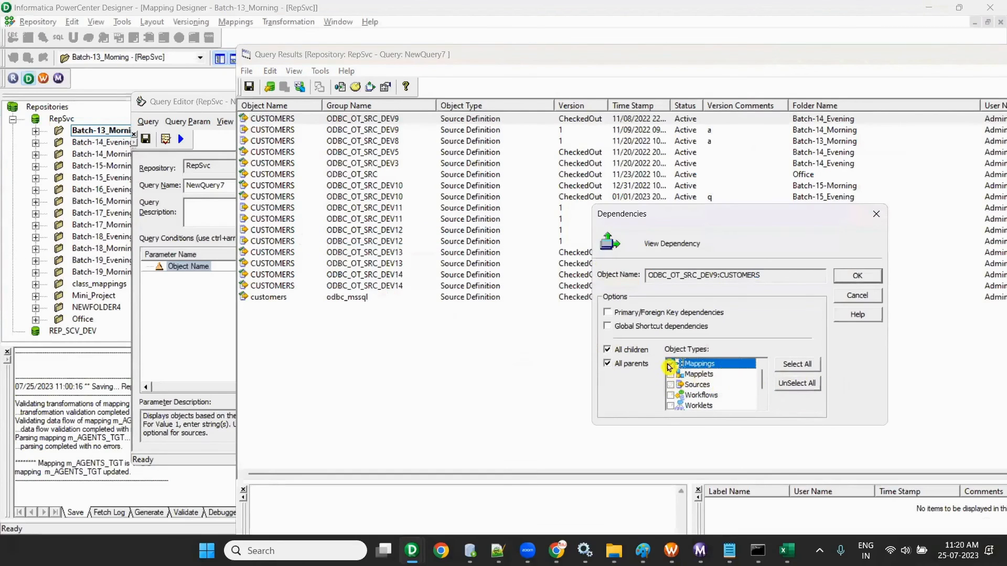
click(794, 373)
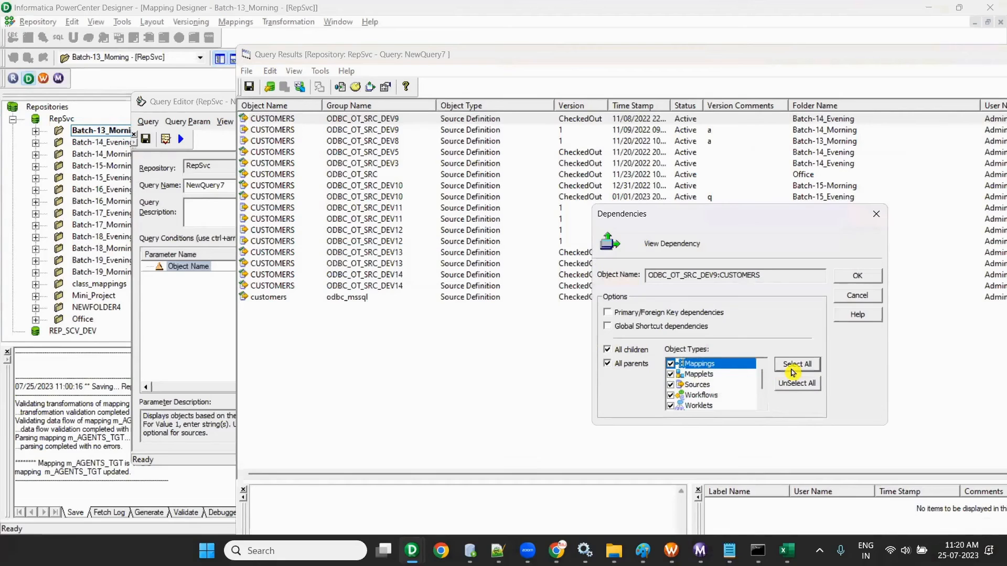
click(782, 387)
click(670, 364)
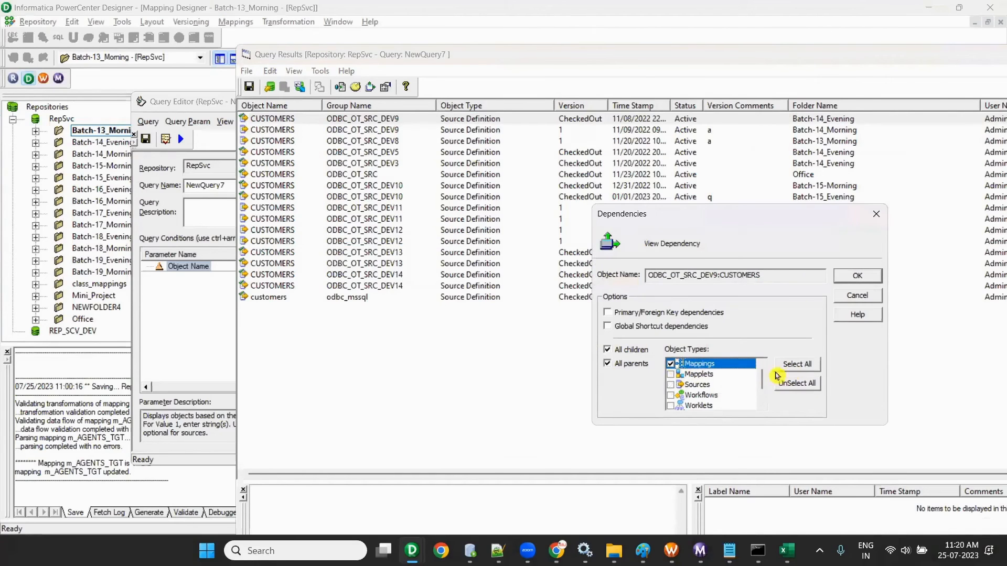
drag(751, 222, 540, 246)
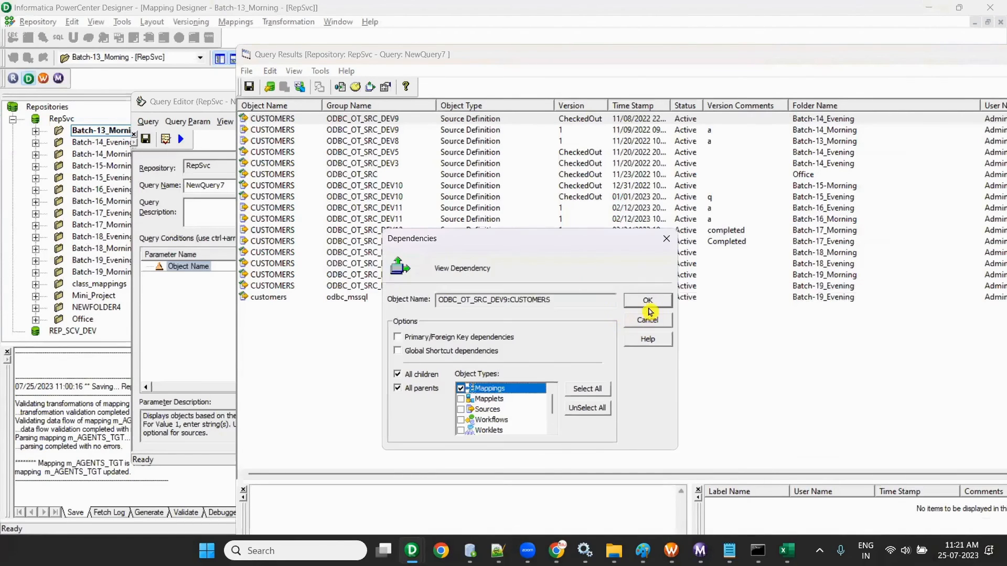
click(645, 302)
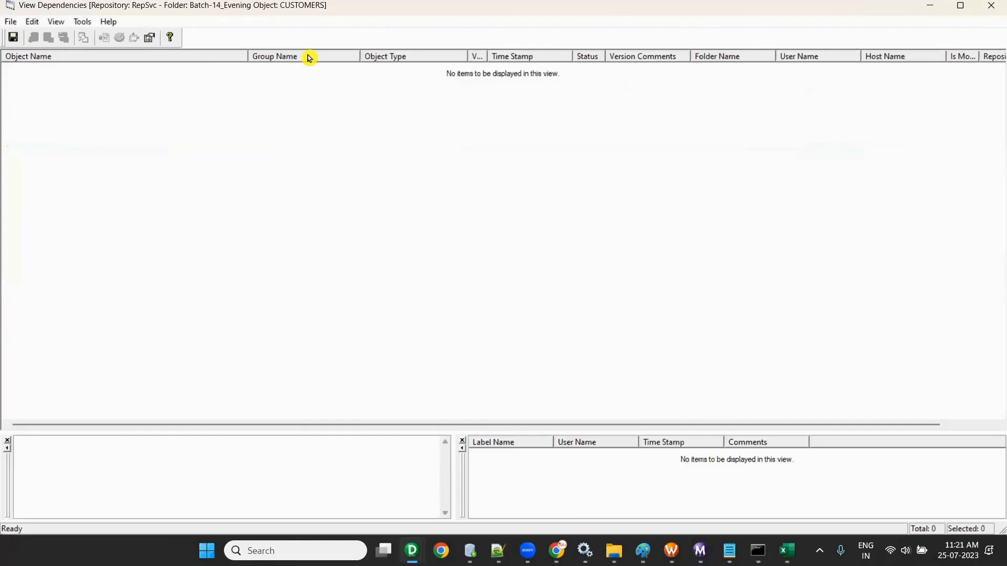
drag(860, 5, 624, 283)
click(753, 283)
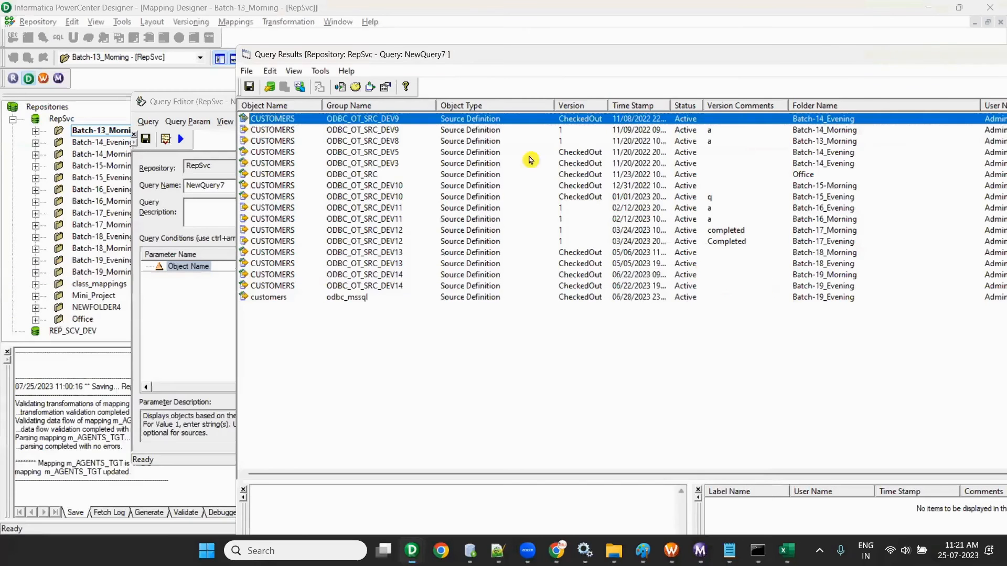
Step: View the dependencies of the Batch-19_Morning CUSTOMERS source in ODBC_OT_SRC_DEV14 for the Mappings object type only
right_click(280, 134)
click(253, 174)
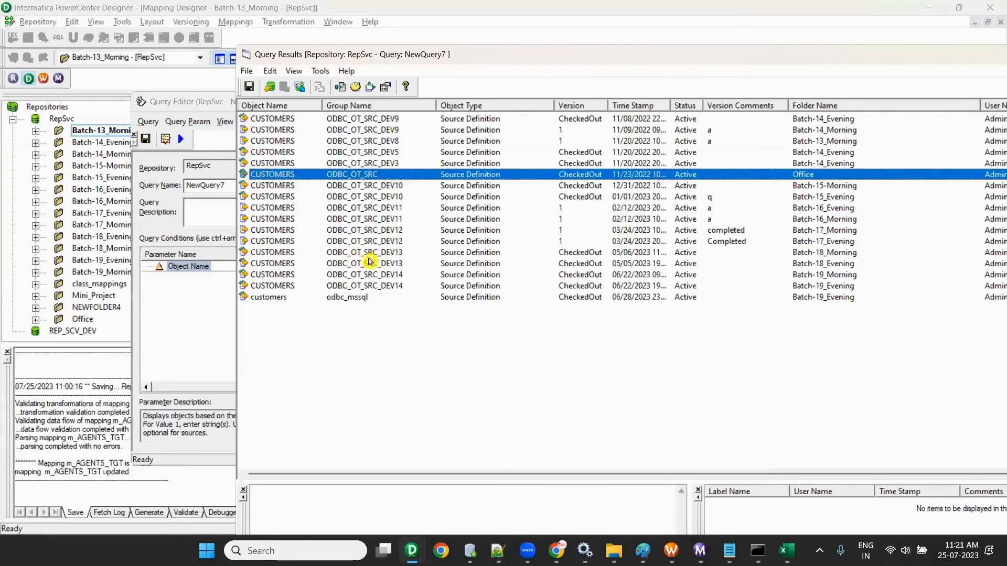
right_click(276, 252)
click(255, 264)
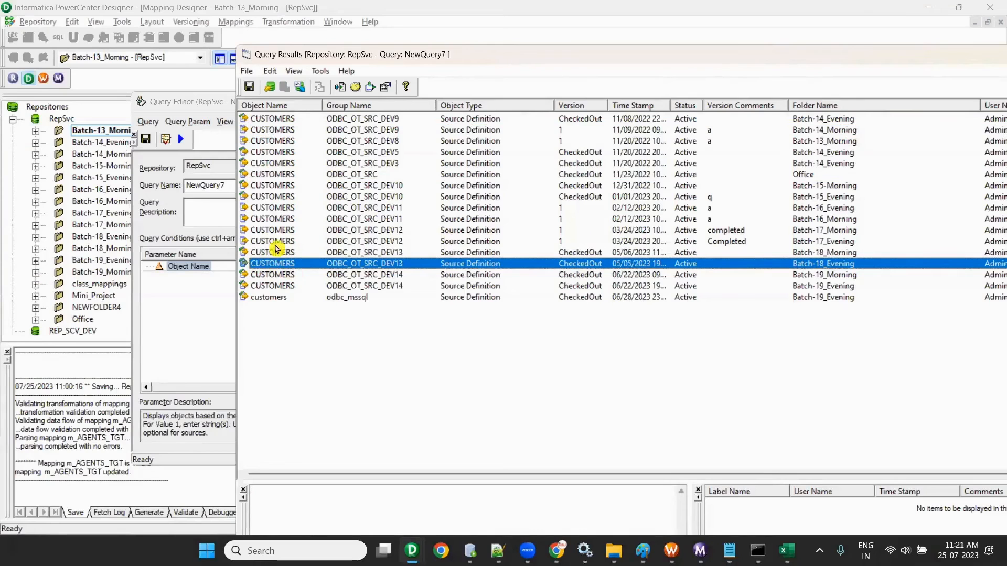
right_click(269, 274)
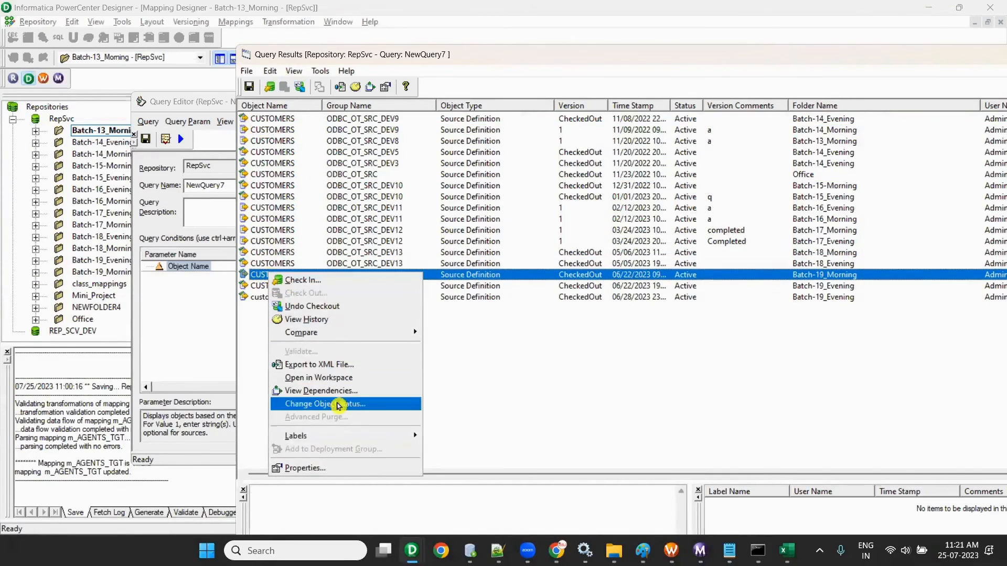
click(306, 392)
click(796, 383)
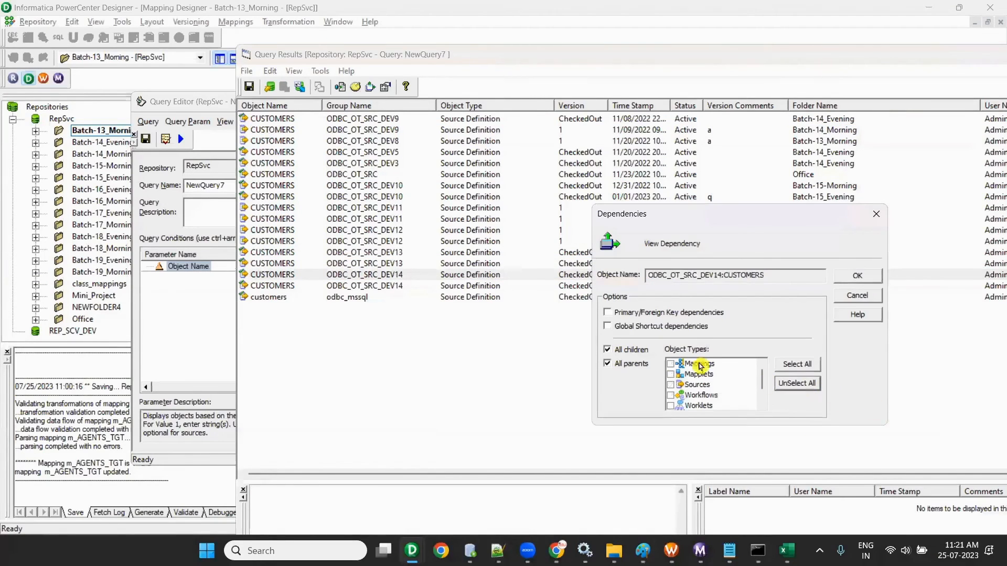
click(672, 365)
drag(684, 222, 486, 243)
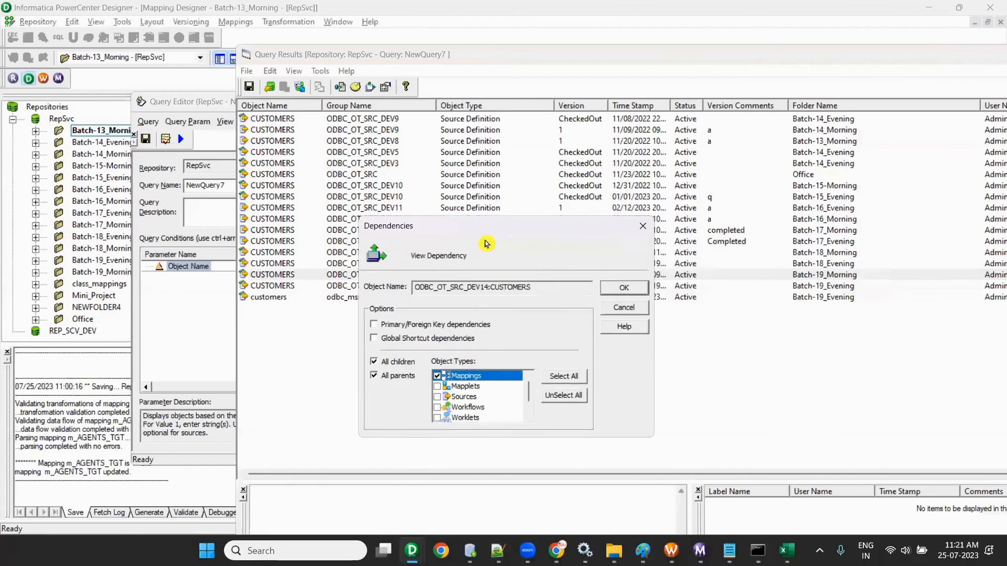
click(620, 288)
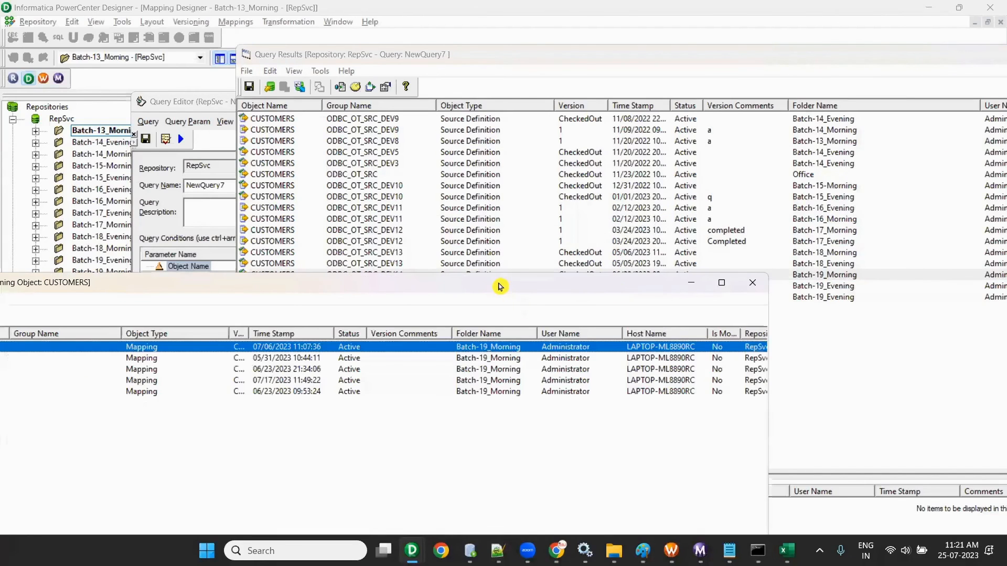
Step: Bring the whole dependency list into view to examine the names of the dependent mappings, and close it
double_click(500, 286)
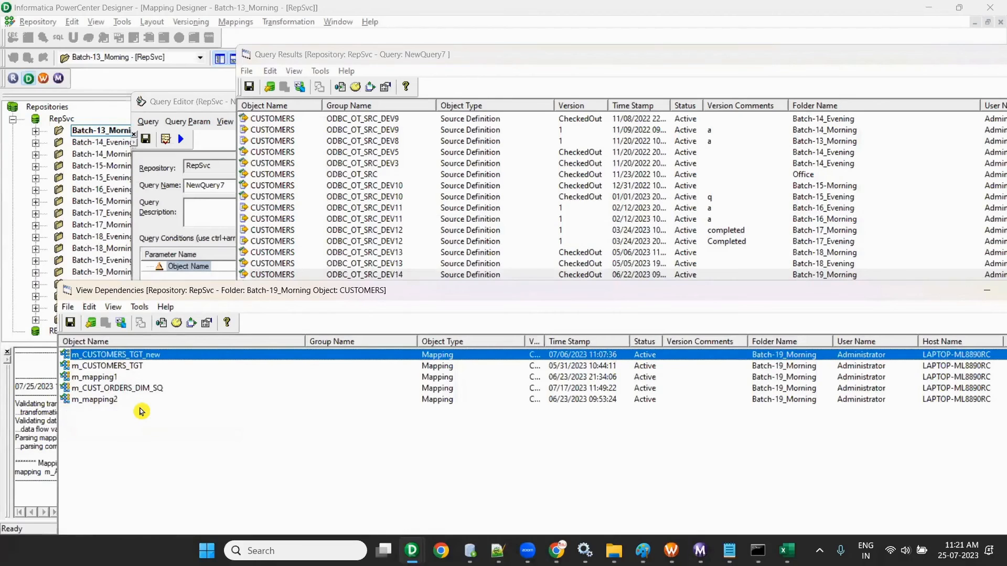
key(super+Left)
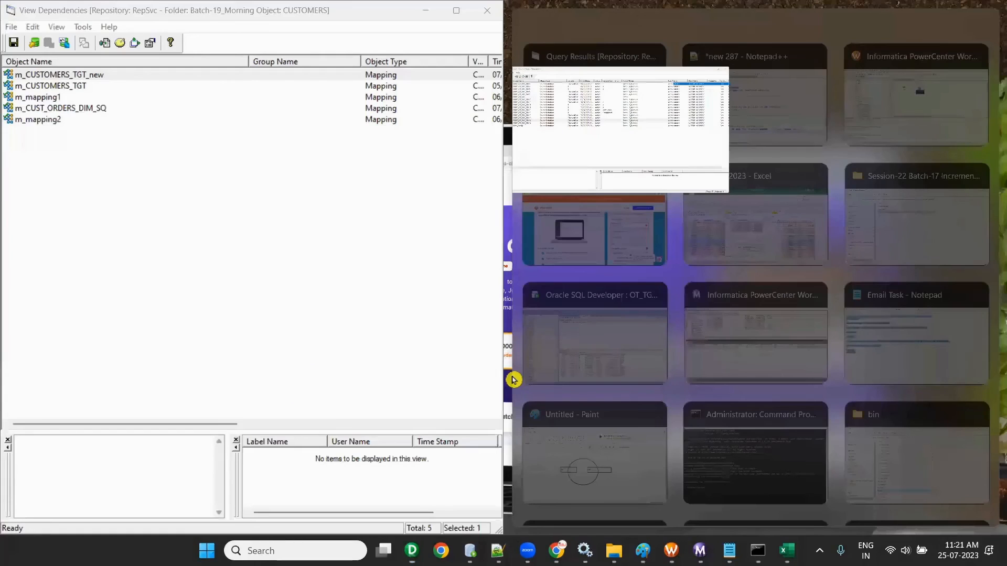
key(super+Down)
click(486, 298)
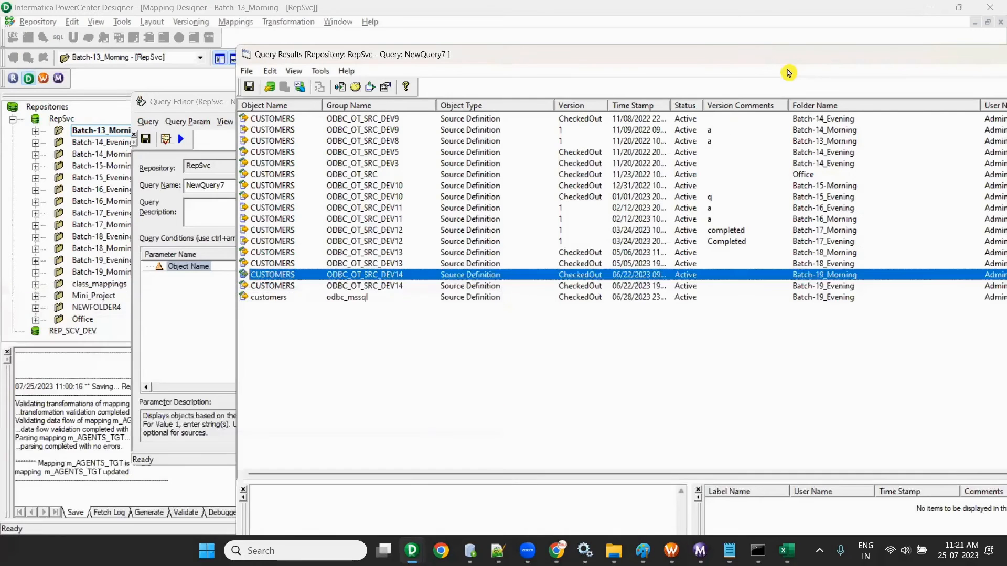
Step: Close the query results and review the parameter types available for the query condition, keeping Object Name
drag(574, 56, 136, 245)
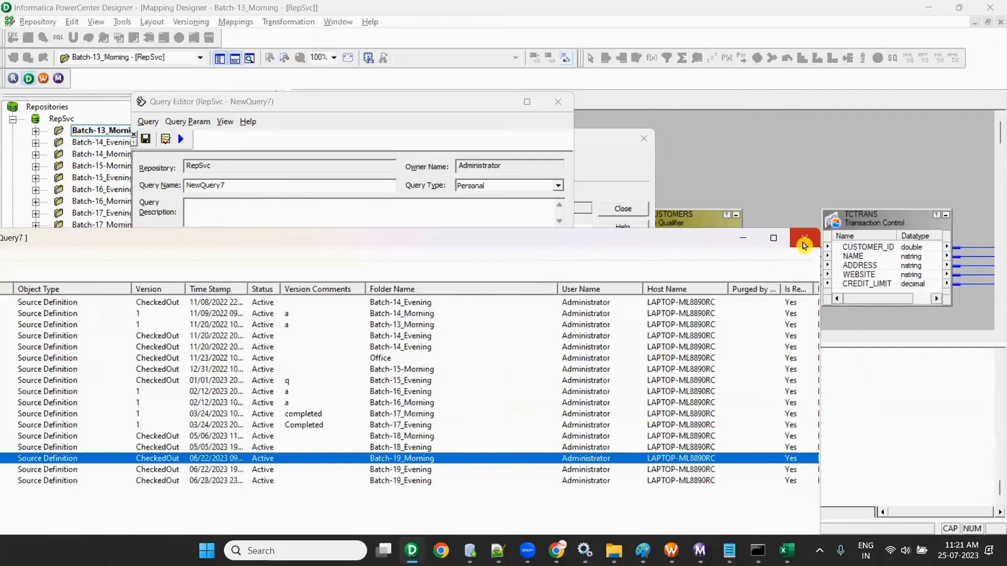
click(805, 239)
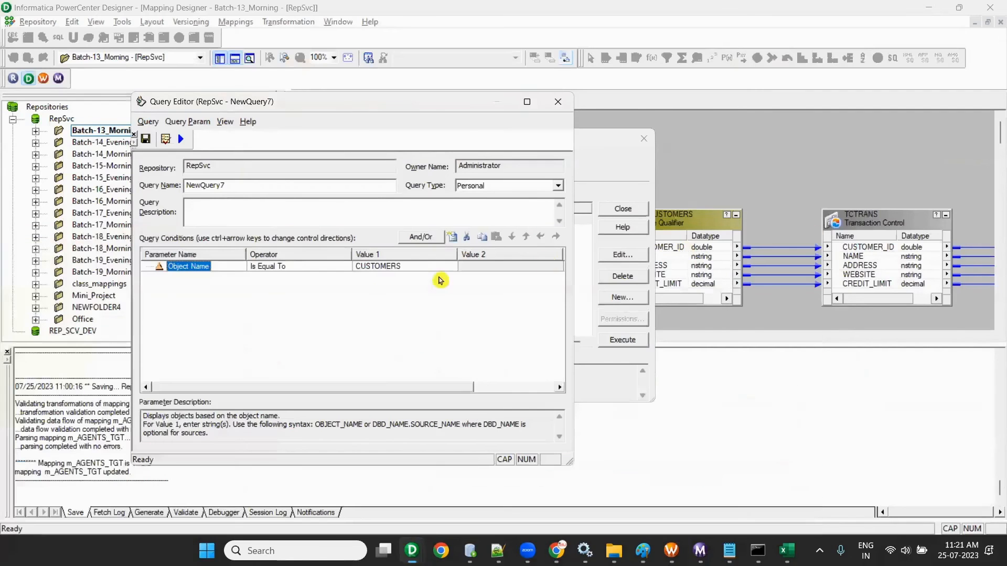
click(202, 270)
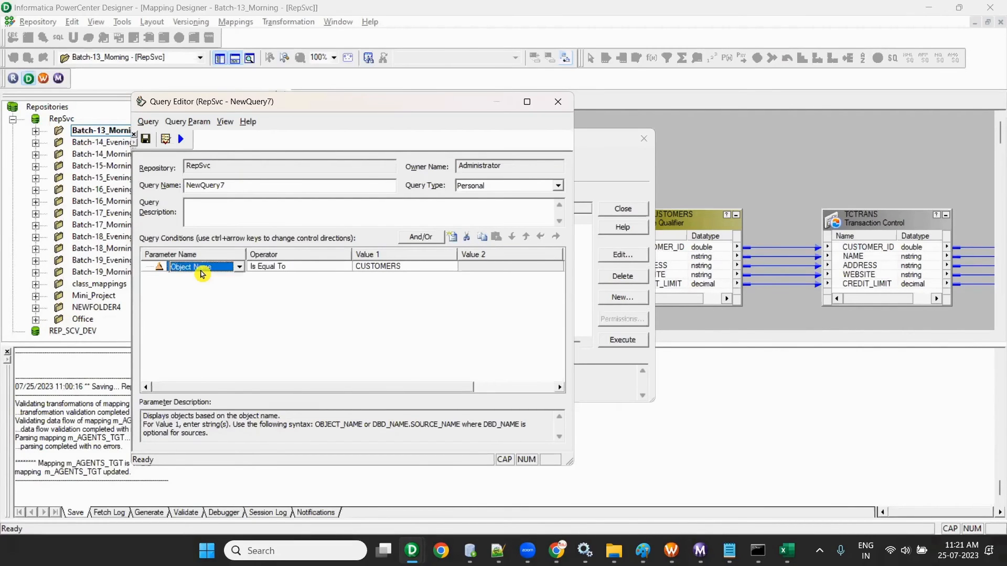
click(202, 268)
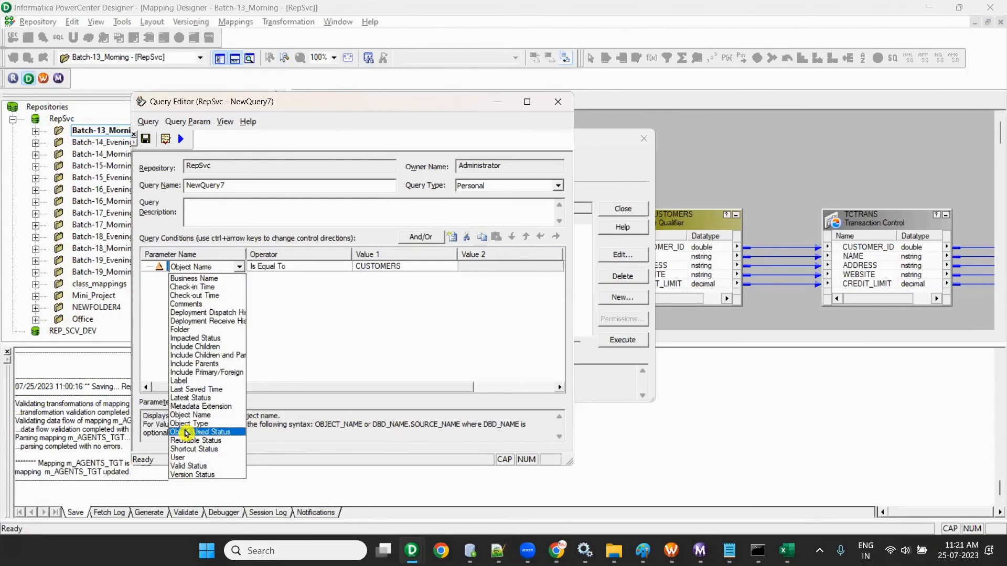
click(196, 416)
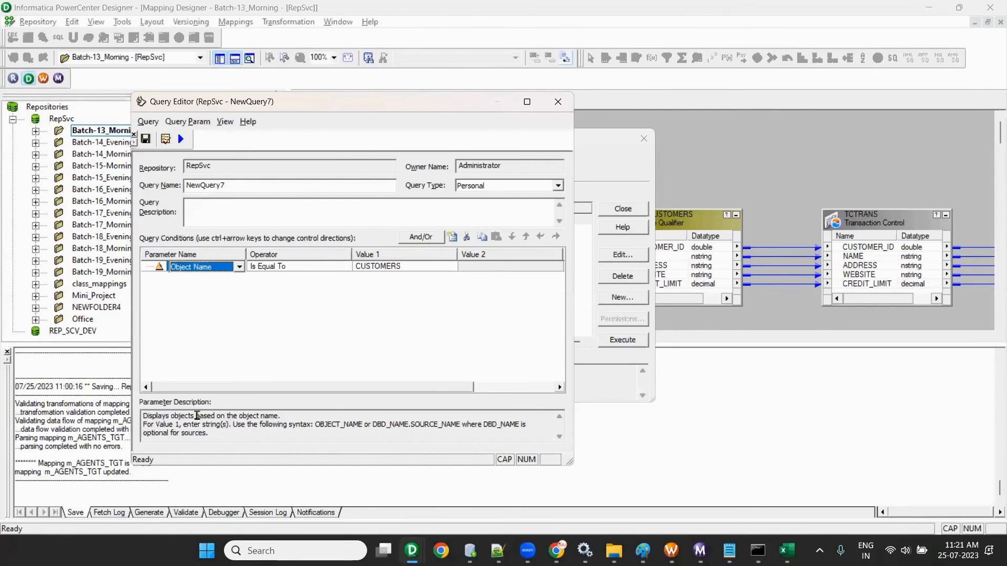
Step: Switch to Notepad++ and add the line "BY USING QURIES" beneath the requirement about mappings that use the CUSTOMERS table
click(497, 551)
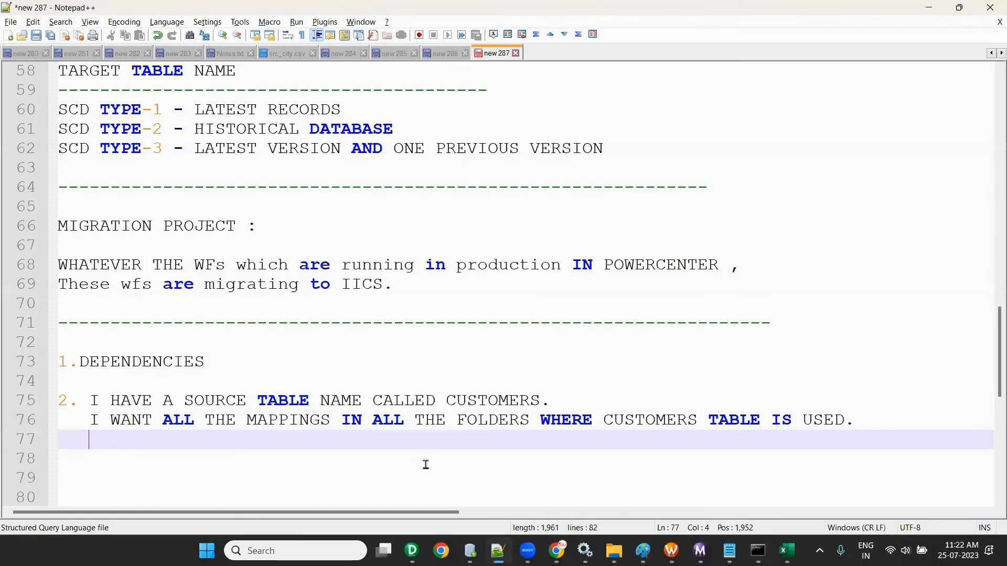
scroll(137, 424, down, 3)
key(Return)
key(Return)
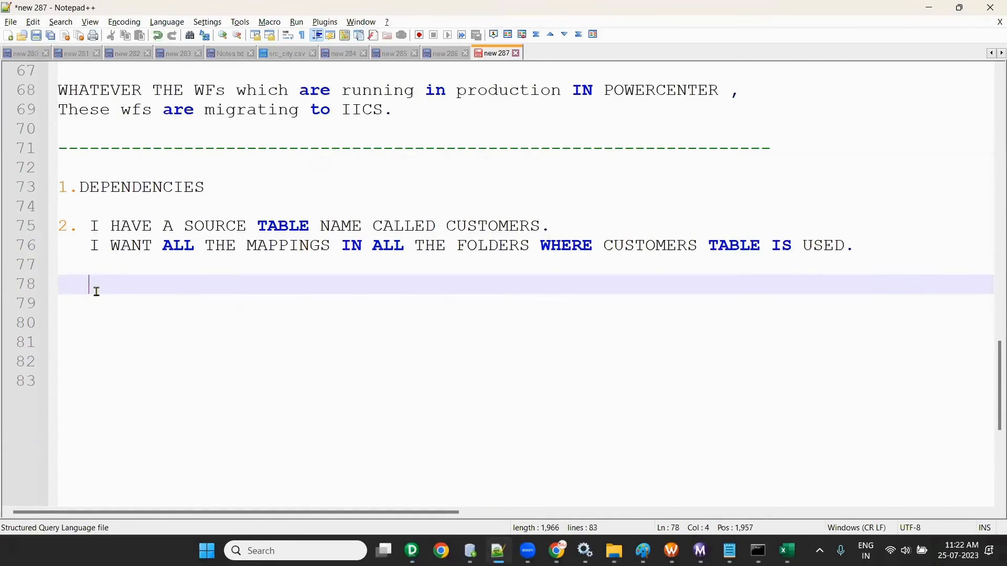
key(BackSpace)
key(BackSpace)
text(BY Y)
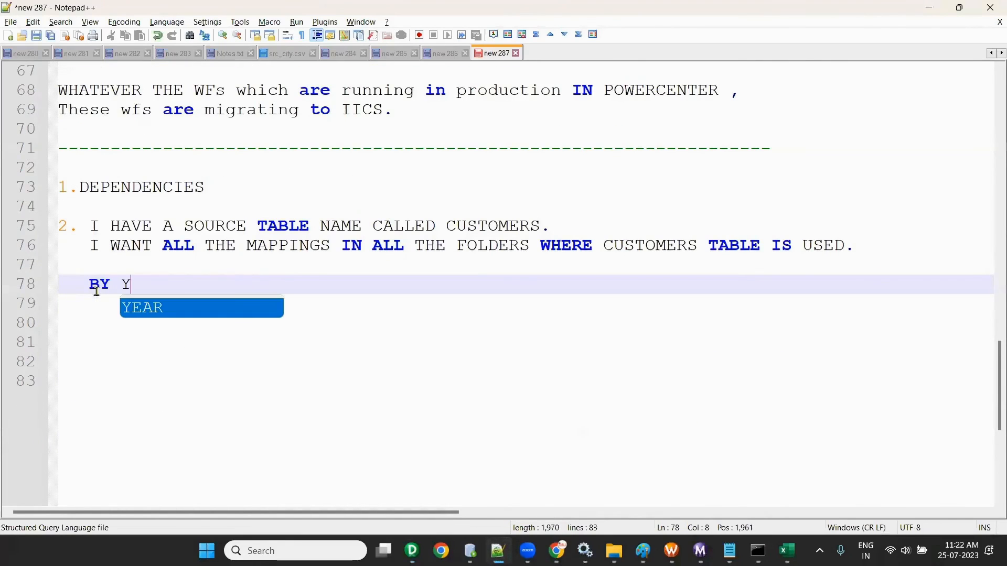
key(BackSpace)
text(USING QUER)
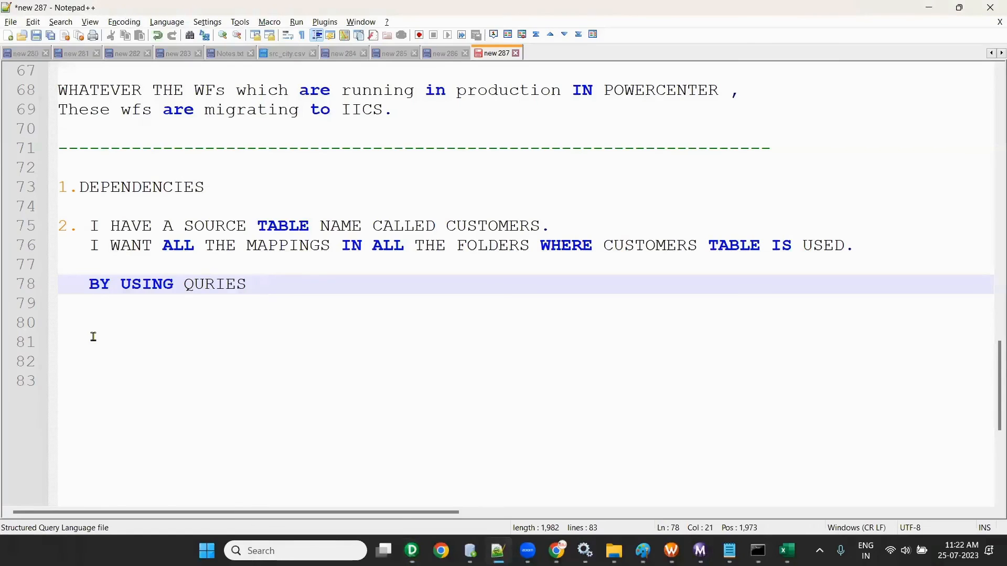
Step: Correct the misspelled word in the "BY USING" line to "QUERIES" and glance back at the query condition
text(E)
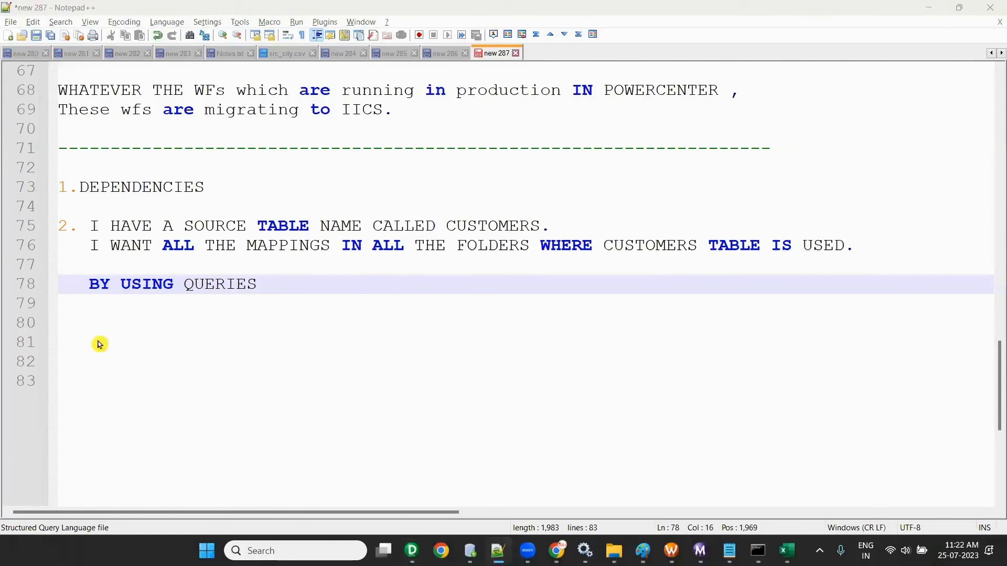
key(alt+Tab)
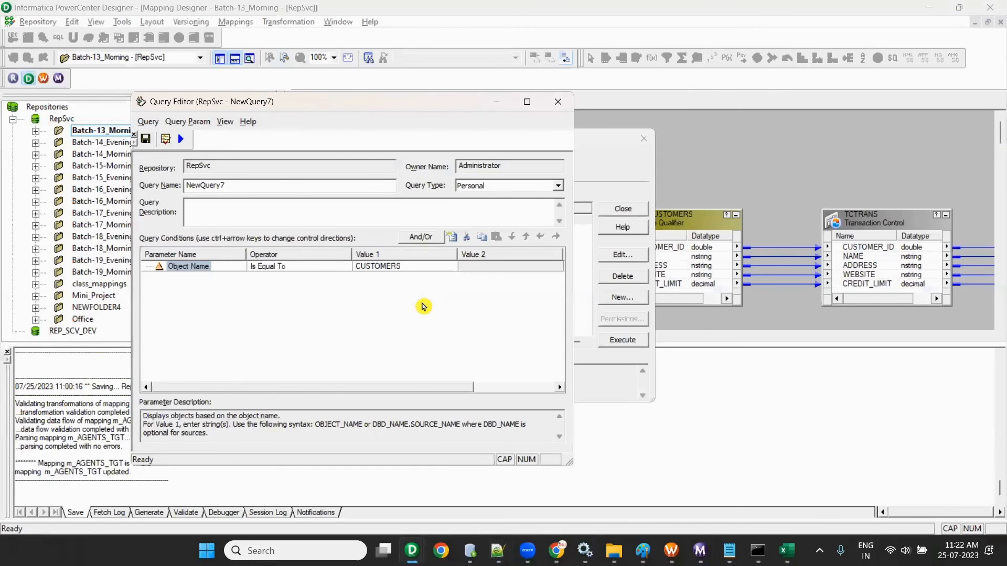
key(alt+Tab)
Step: Add the line "OBJECT NAME IS EQUAL TO TABLENAME" beneath the queries note and start item "3." under it
key(Return)
key(Return)
text(OBK)
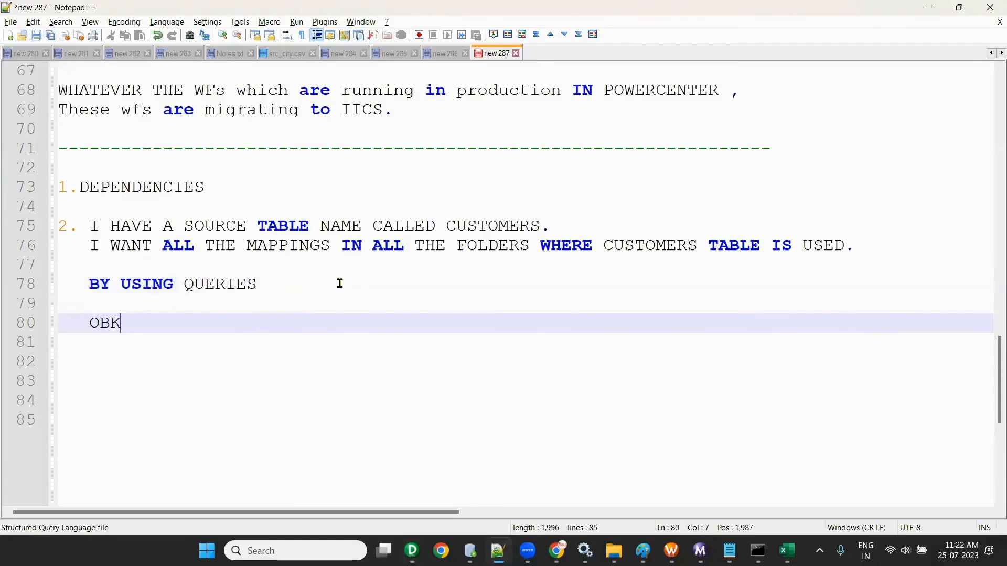
text(JECTNA)
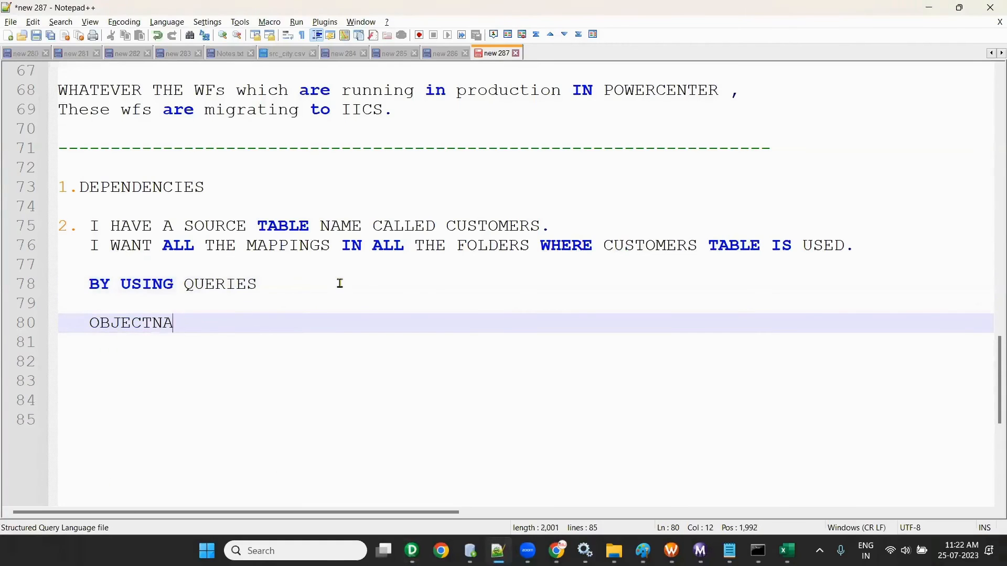
key(BackSpace)
key(BackSpace)
key(alt+Tab)
key(alt+Tab)
text(NAME IS EQUK T)
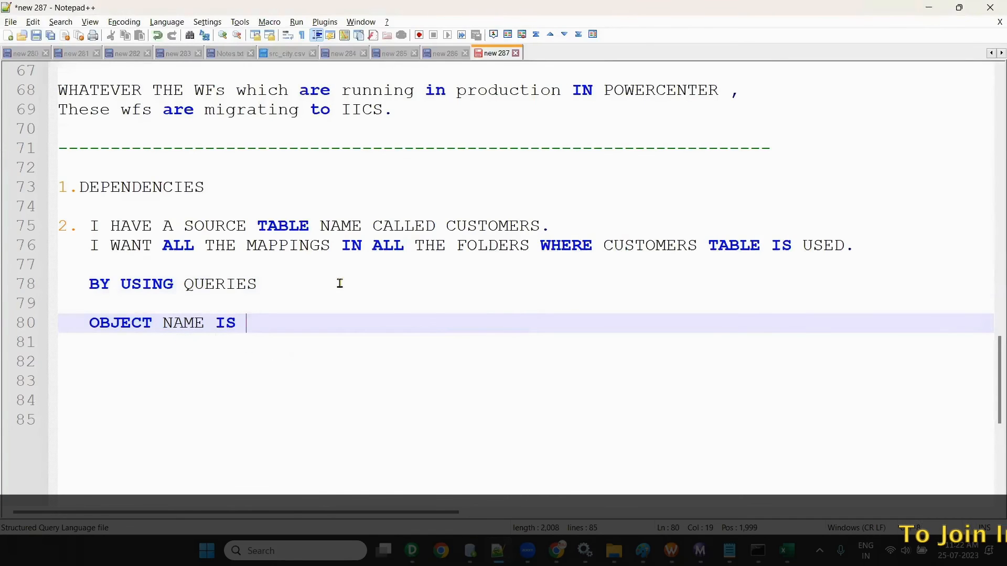
key(BackSpace)
key(BackSpace)
key(BackSpace)
text(AL TO)
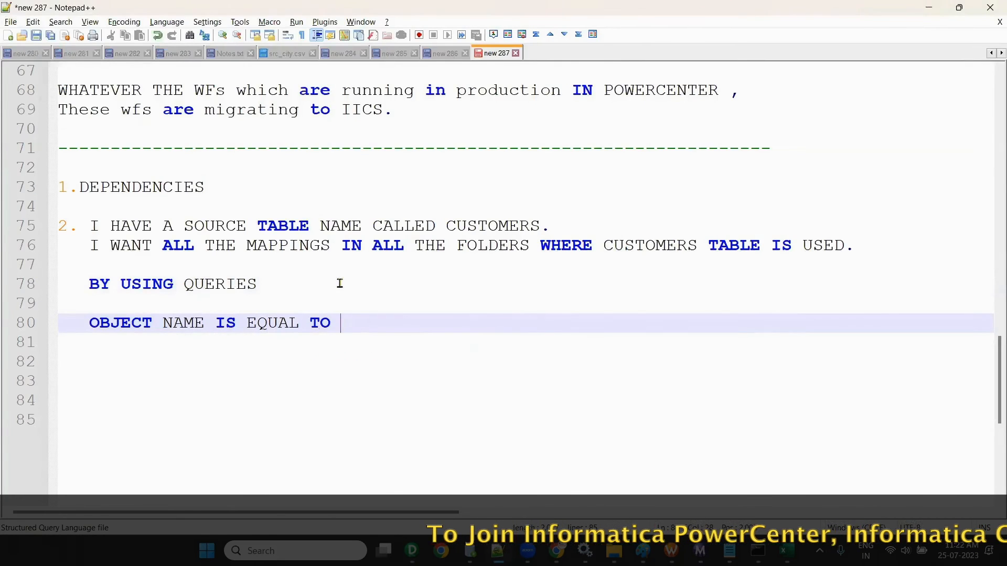
key(alt+Tab)
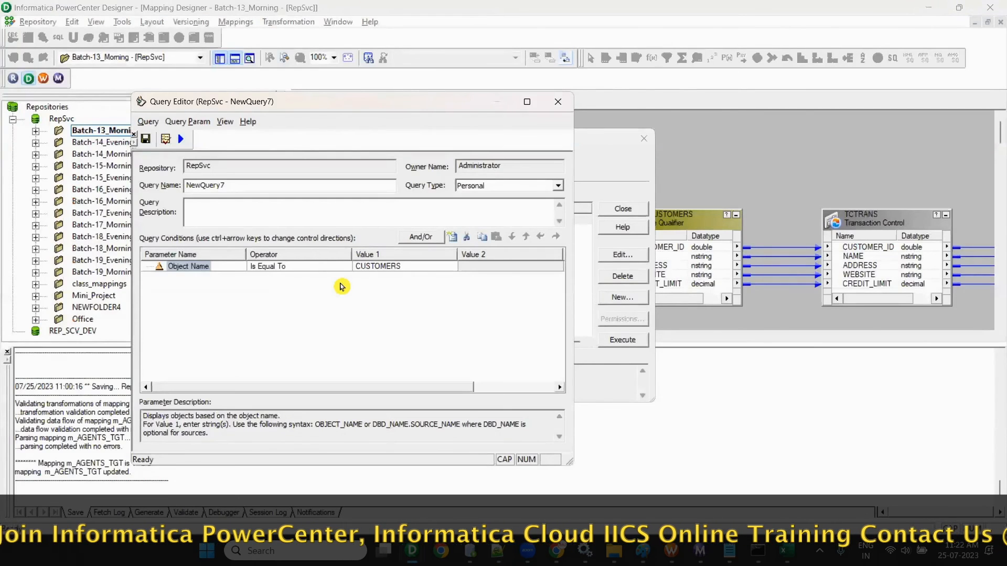
key(alt+Tab)
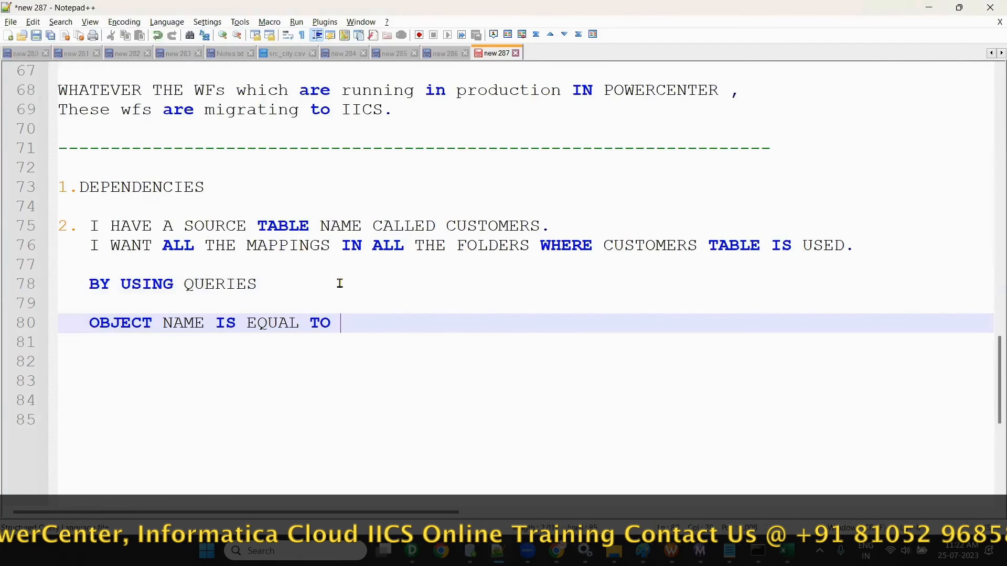
text(TABLENAME)
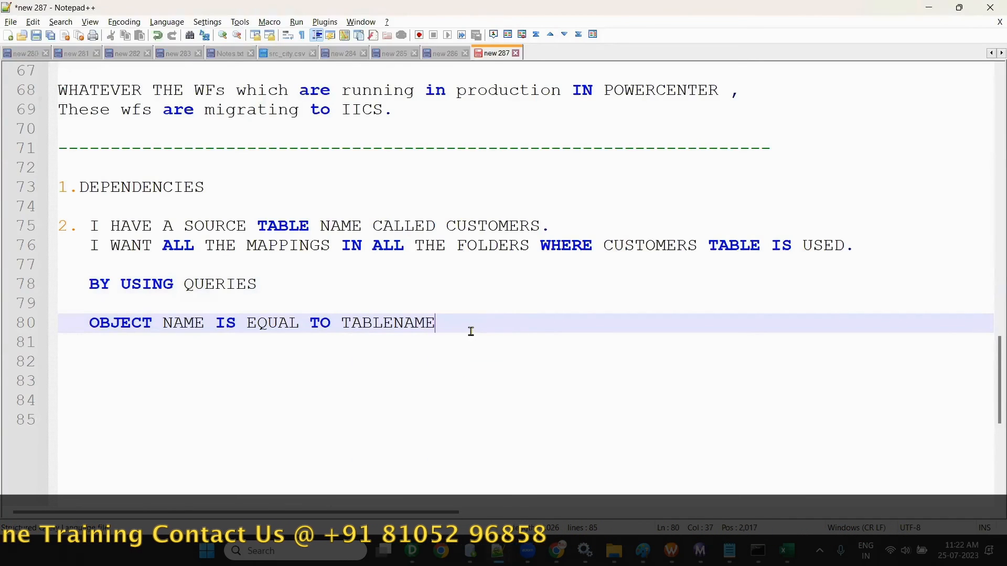
key(Return)
text(3.)
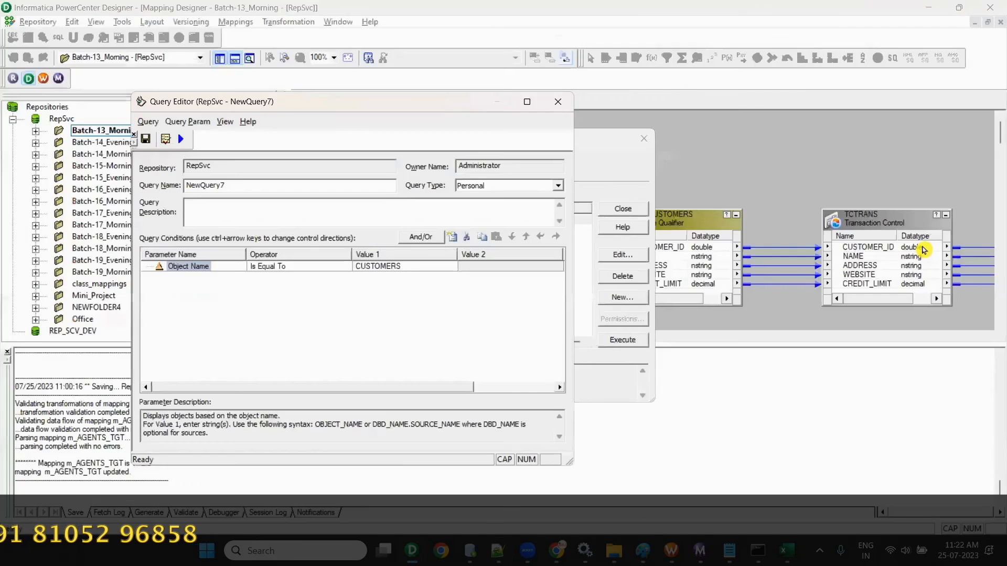
Step: Switch to PowerCenter Designer and close the query editor and the Query Browser
click(527, 101)
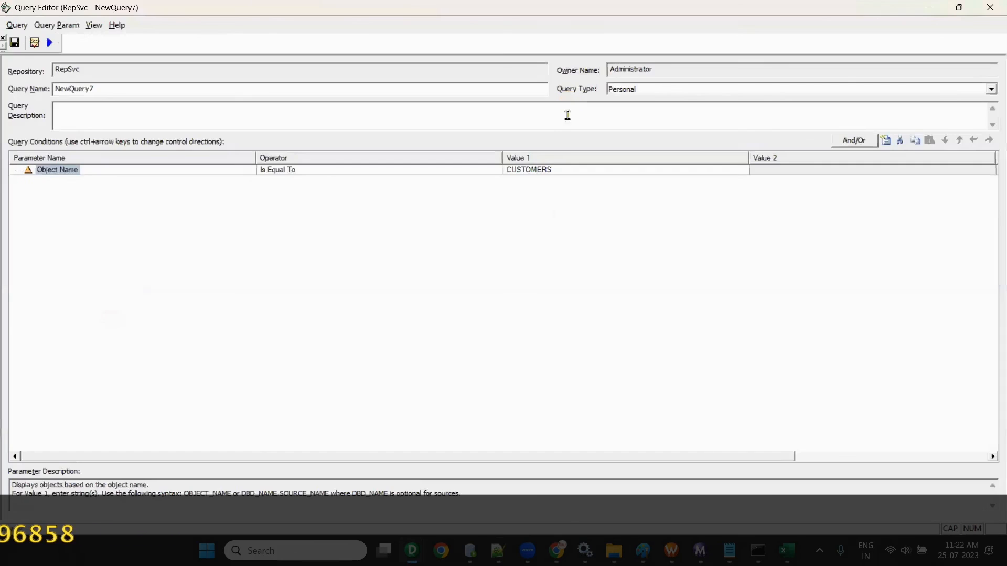
click(990, 8)
click(551, 303)
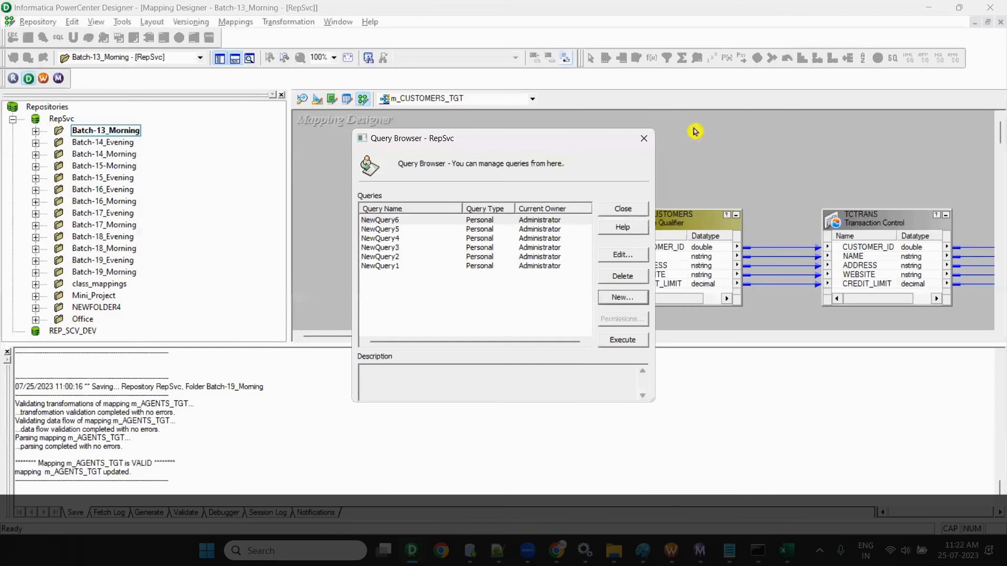
click(624, 145)
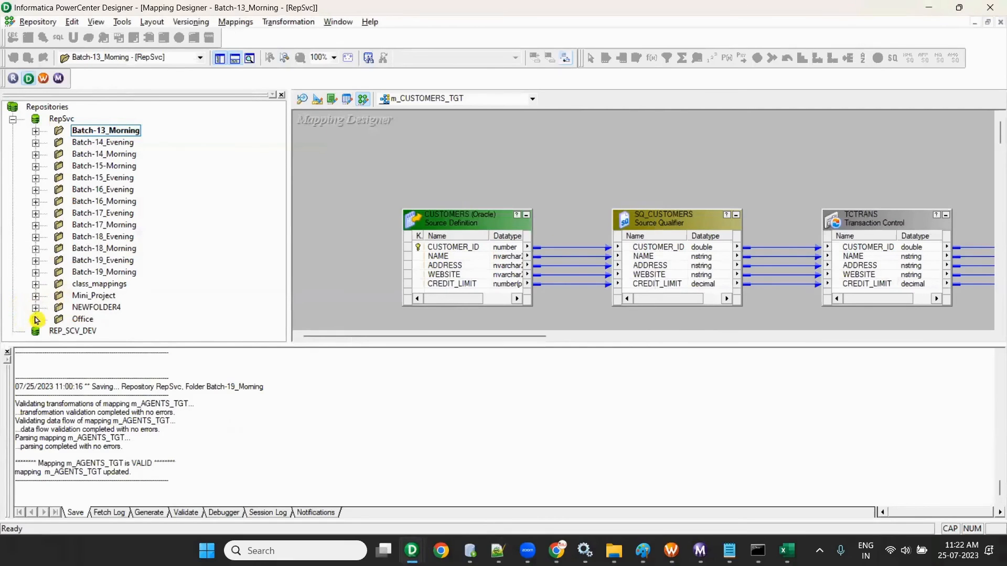
Step: Open the Office folder with its mappings expanded and hide the output window
click(35, 319)
click(55, 309)
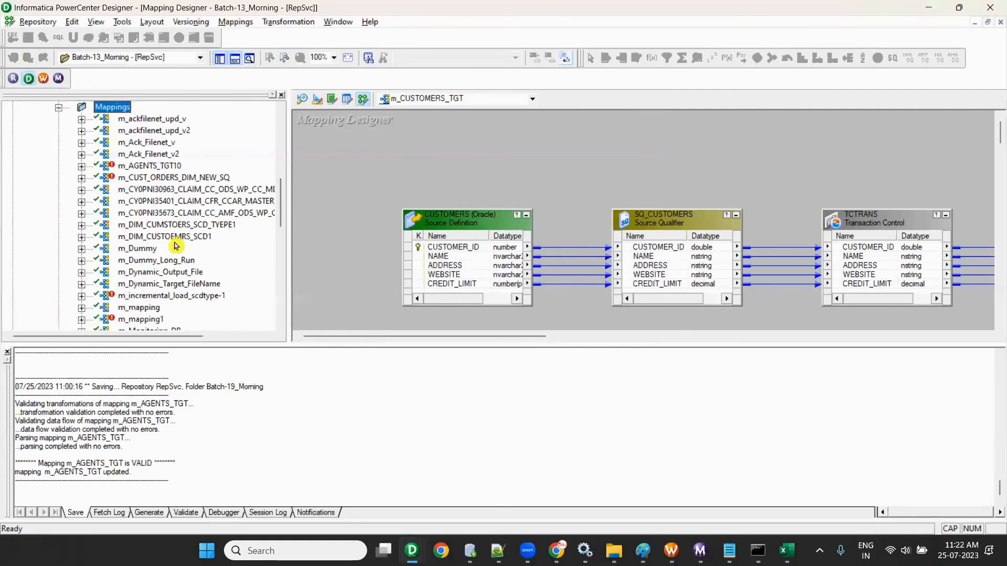
right_click(216, 178)
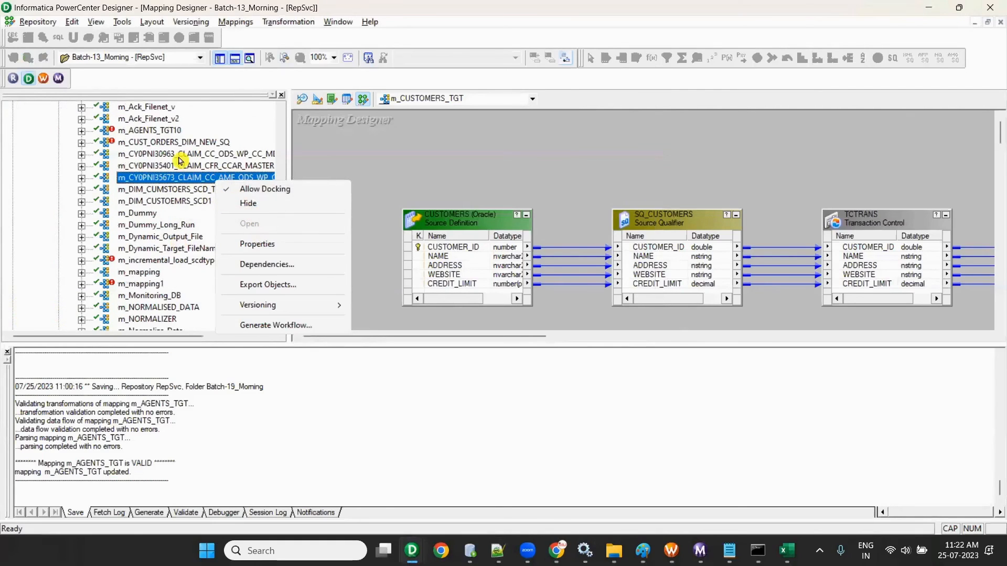
click(152, 202)
scroll(121, 222, up, 3)
scroll(108, 184, up, 3)
right_click(92, 202)
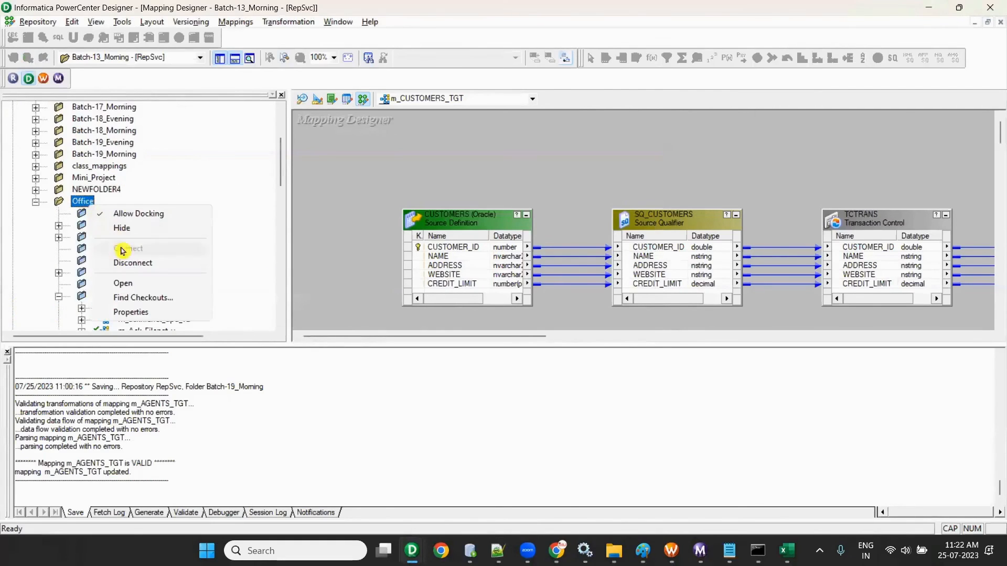
click(135, 283)
click(234, 58)
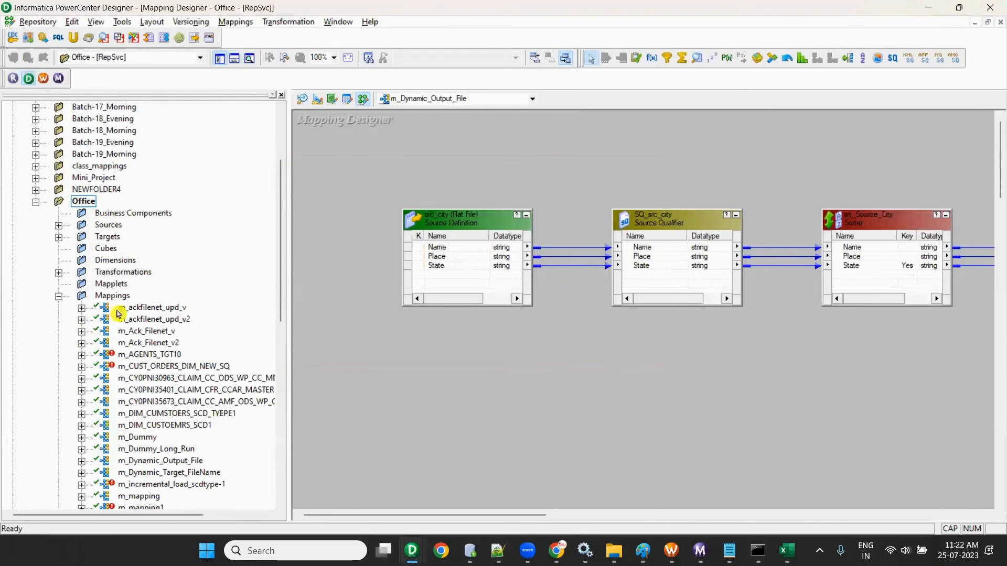
Step: Open the mapping m_CY0PNI30963_CLAIM_CC_ODS_WP_CC_MDCR_ICD from the Office folder and hide the output window again
scroll(173, 341, down, 2)
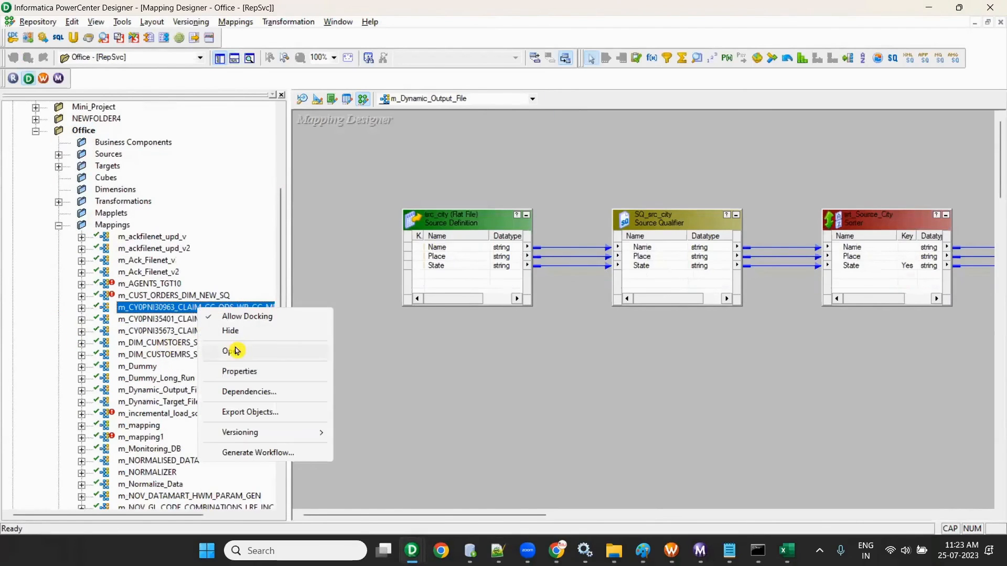
click(235, 351)
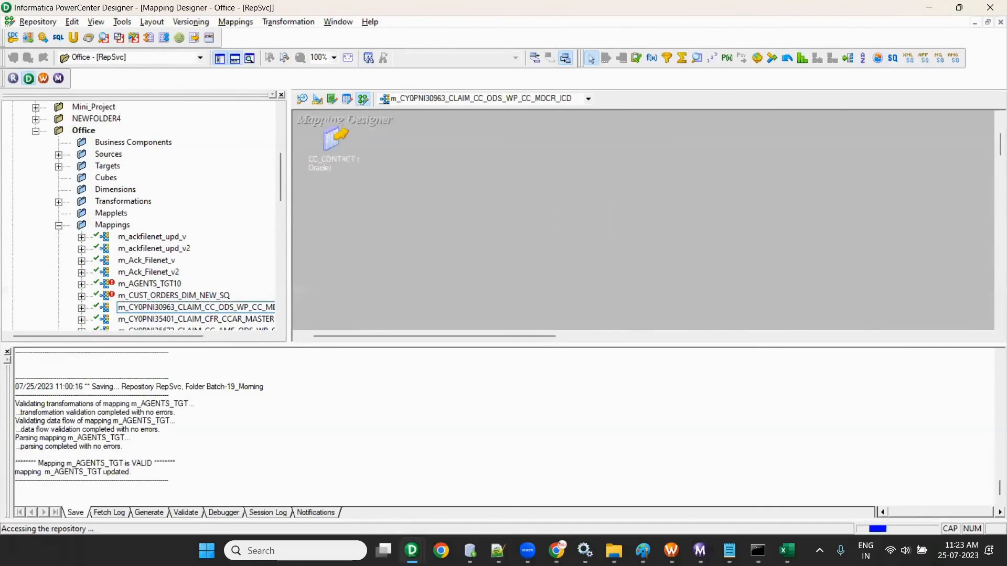
click(234, 58)
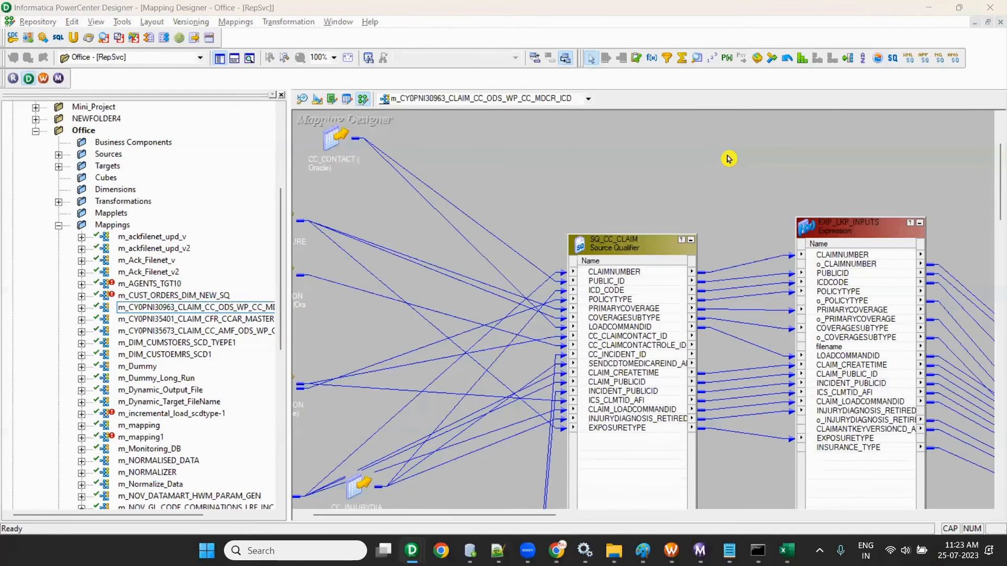
Step: Arrange all objects of the open mapping at full size and hide the repository navigator to widen the workspace
right_click(463, 137)
click(525, 230)
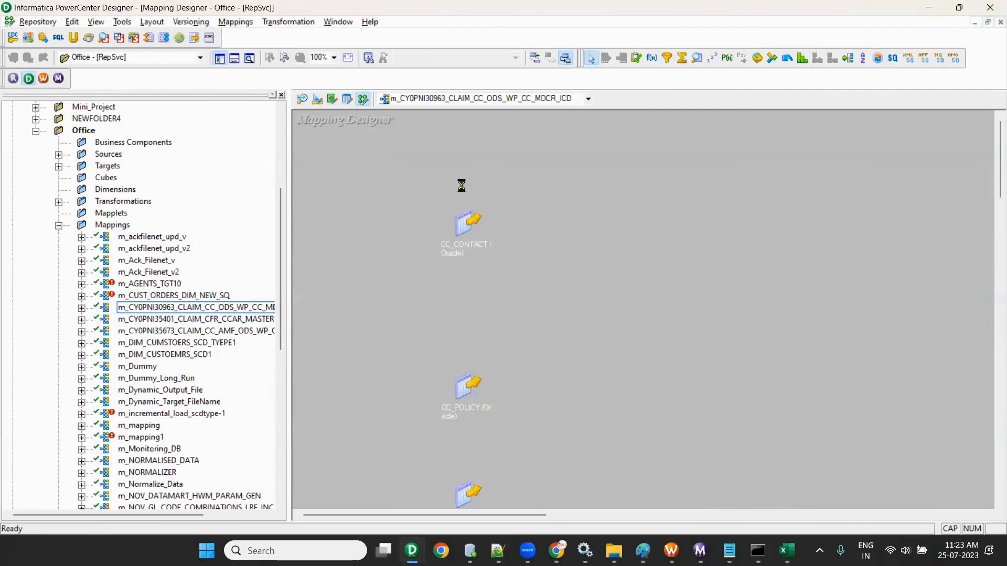
right_click(433, 162)
click(467, 244)
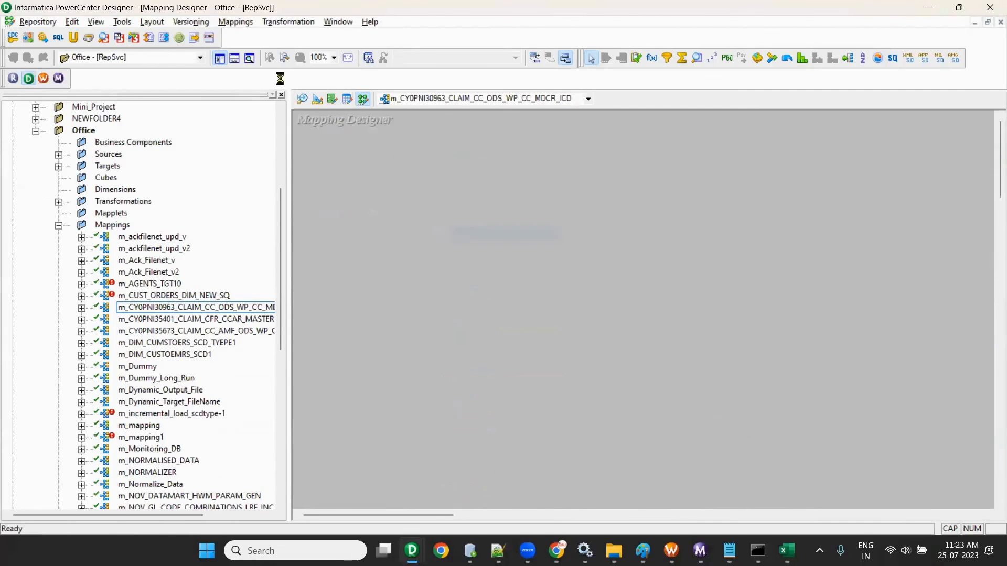
click(219, 58)
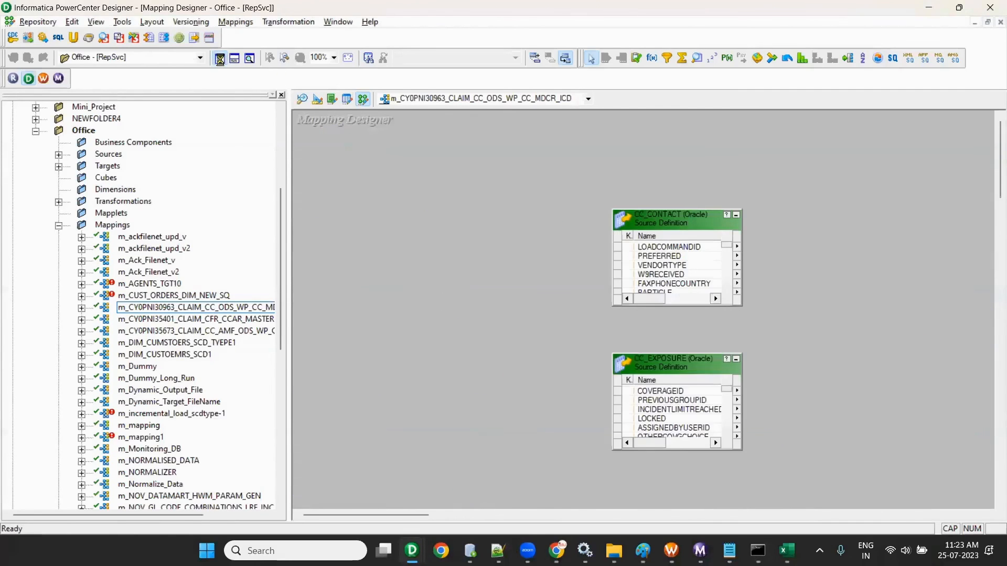
click(220, 59)
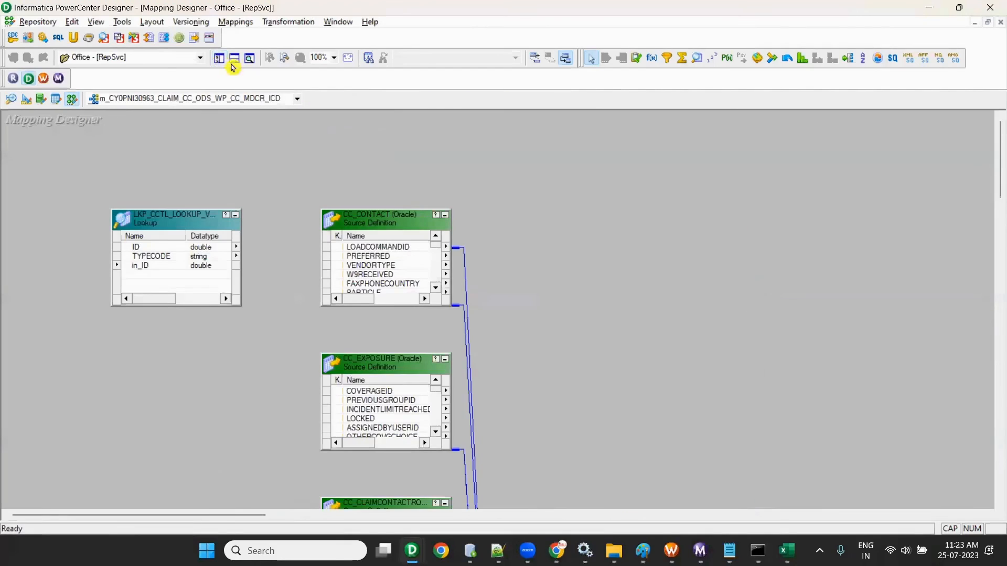
Step: Examine the whole mapping flow from the source definitions through the transformations to the target definition
scroll(557, 381, down, 10)
scroll(556, 381, up, 10)
scroll(520, 306, down, 10)
scroll(519, 305, down, 5)
drag(252, 519, 911, 521)
scroll(701, 447, up, 3)
scroll(822, 400, down, 3)
scroll(823, 399, up, 1)
scroll(822, 400, up, 1)
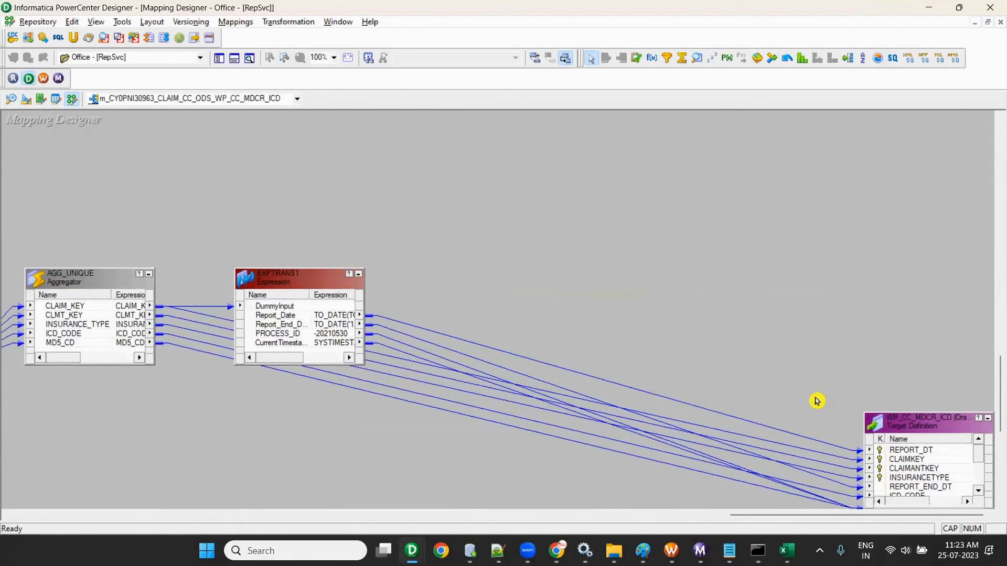
Step: Show the overview window for the mapping and use it to move the view back to the start of the flow
click(250, 58)
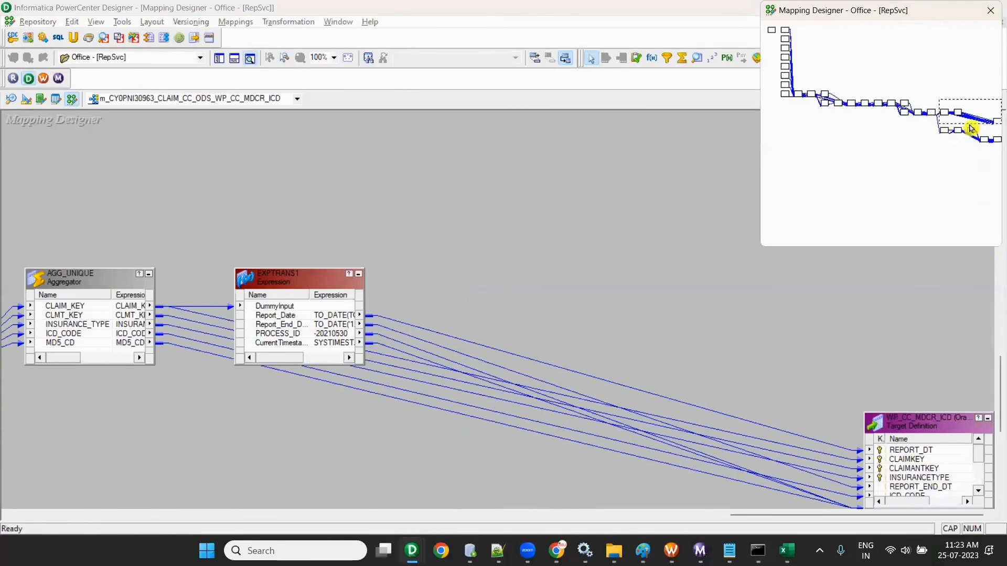
click(972, 137)
drag(973, 138, 766, 24)
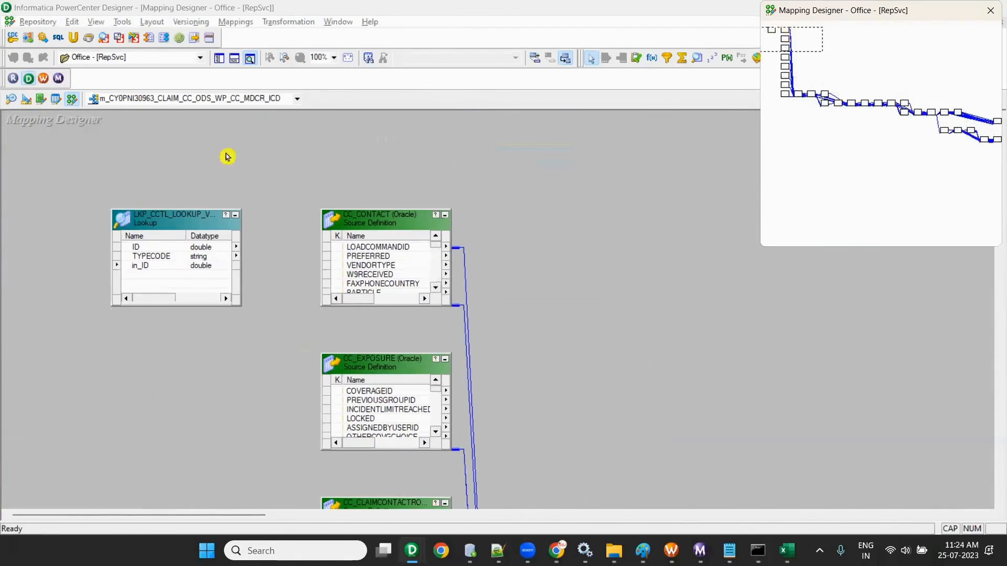
Step: Switch to Notepad++, complete item 3 with "TOGGLE OVERVIEW WINDOW." and close the floating overview window
key(alt+Tab)
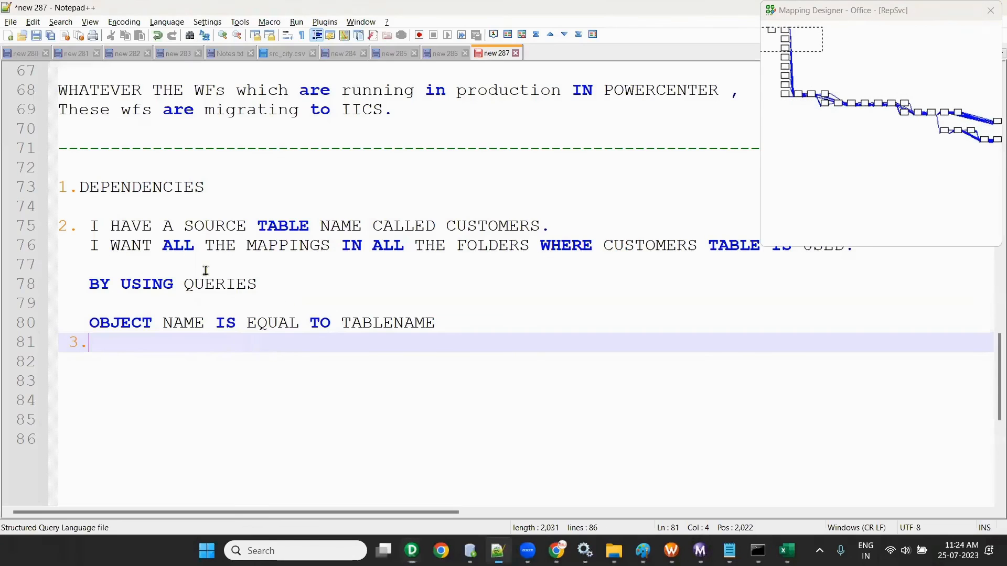
text(TOGGLE OVERVIEW QWINDOW.)
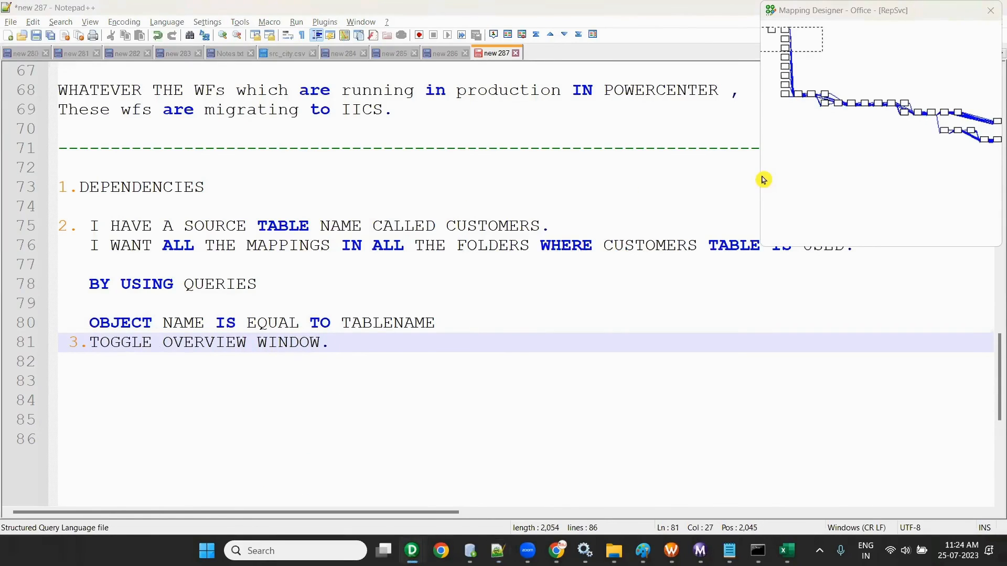
click(990, 11)
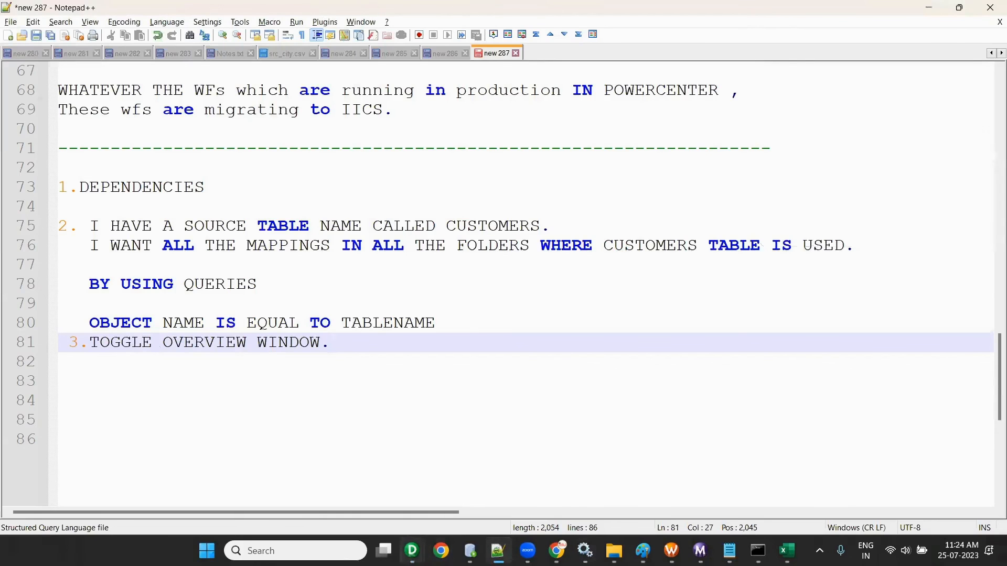
Step: Switch to PowerCenter Designer and enlarge the SQ_CC_CLAIM source qualifier and the EXP_LKP_INPUTS expression upward to show more of their ports
mouse_move(412, 551)
click(341, 490)
scroll(493, 393, down, 5)
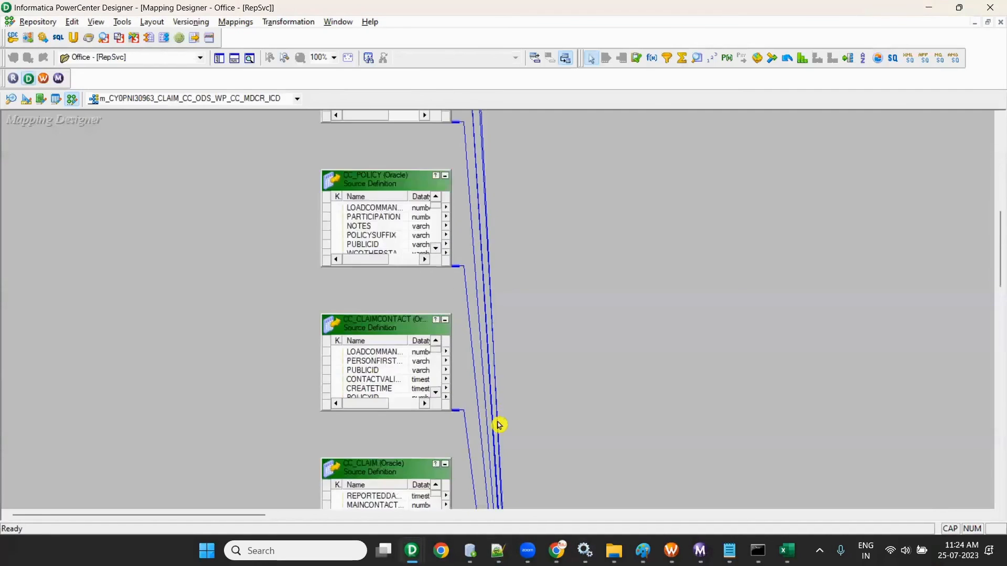
scroll(498, 415, down, 3)
drag(243, 517, 311, 517)
scroll(343, 346, down, 7)
scroll(344, 351, down, 1)
scroll(337, 439, up, 4)
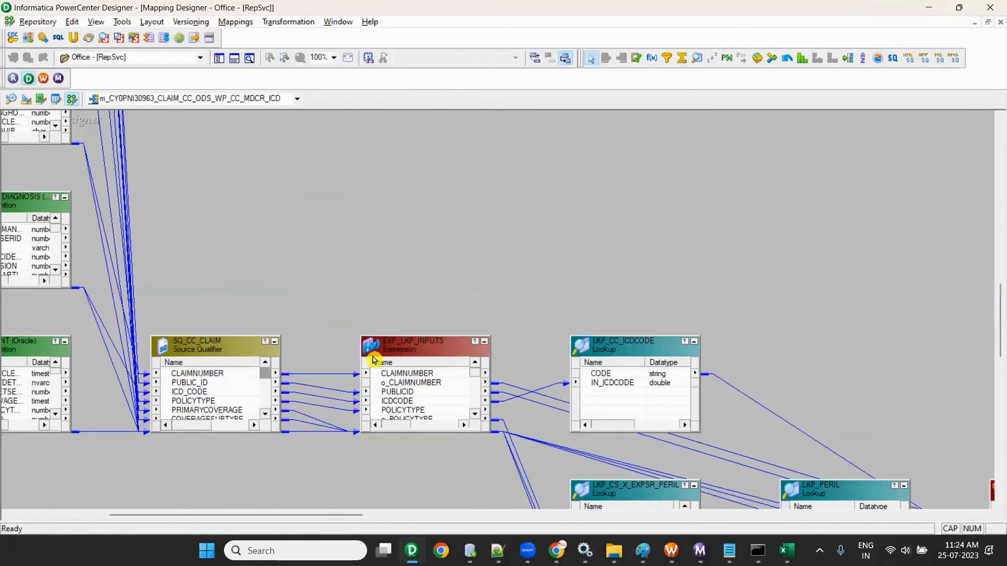
drag(218, 336, 209, 215)
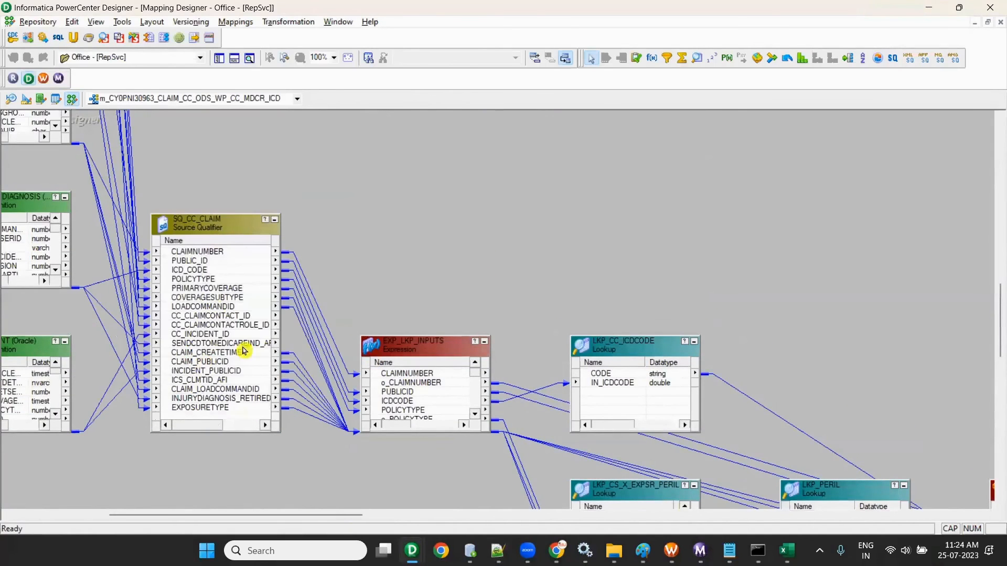
drag(397, 335, 397, 196)
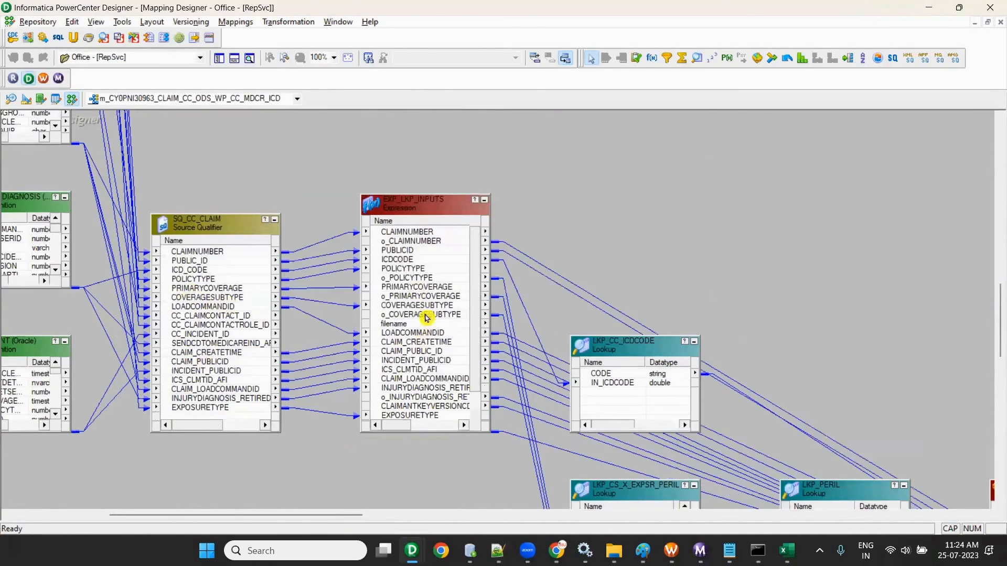
scroll(423, 356, down, 1)
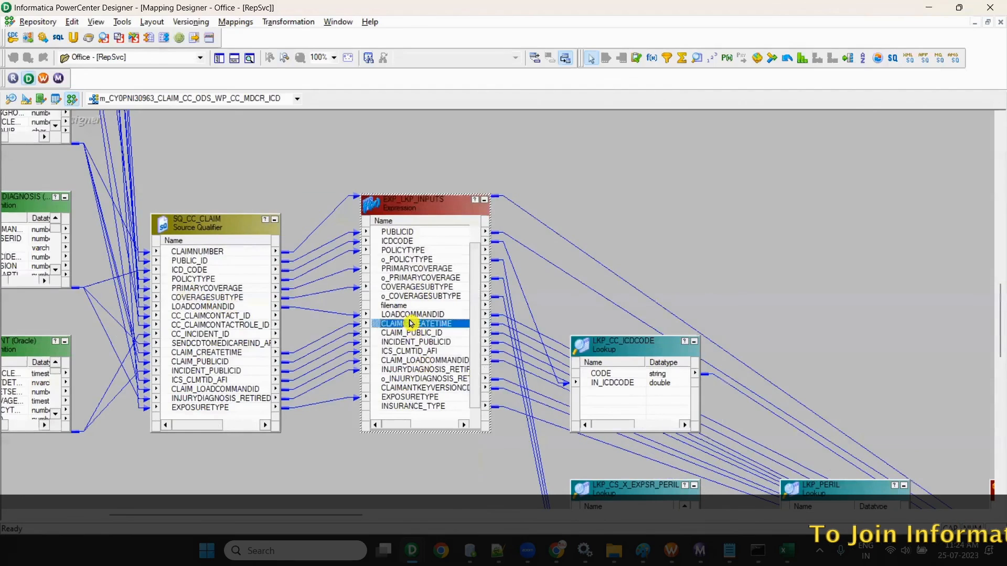
Step: Set the precision of port o_COVERAGESUBTYPE in EXP_LKP_INPUTS to 100, save the mapping and hide the output window
double_click(412, 324)
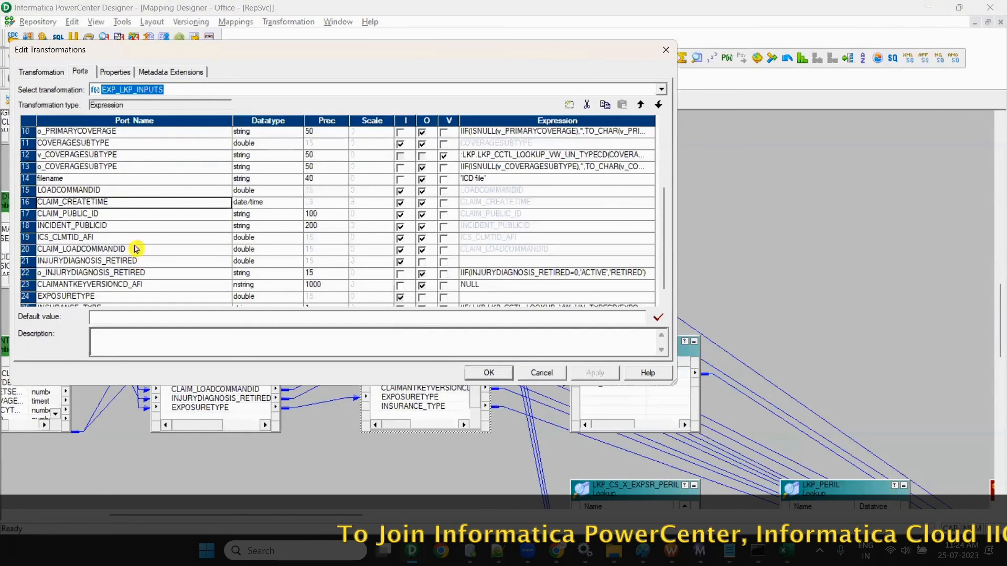
click(132, 170)
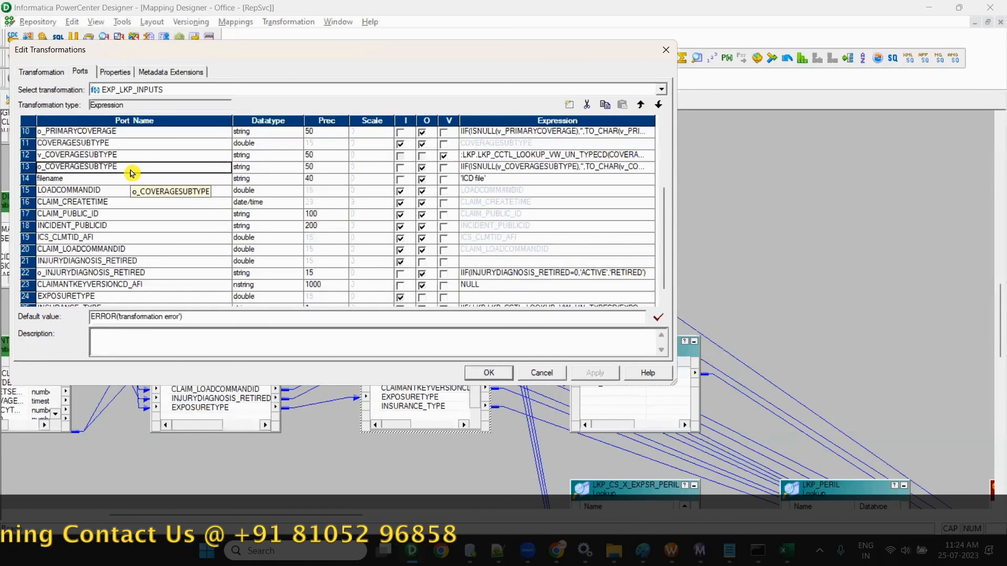
key(Tab)
key(Tab)
text(100)
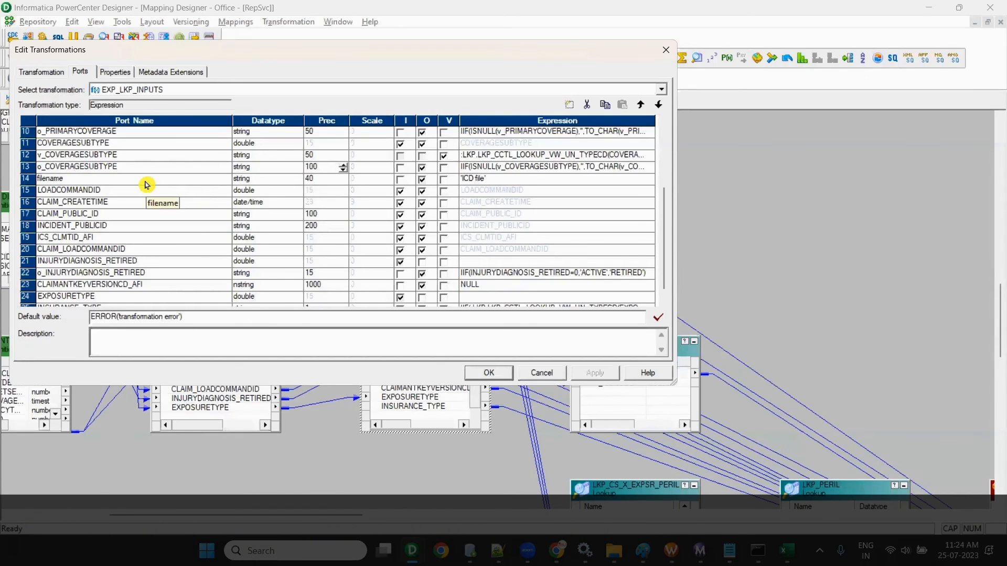
click(481, 375)
key(ctrl+s)
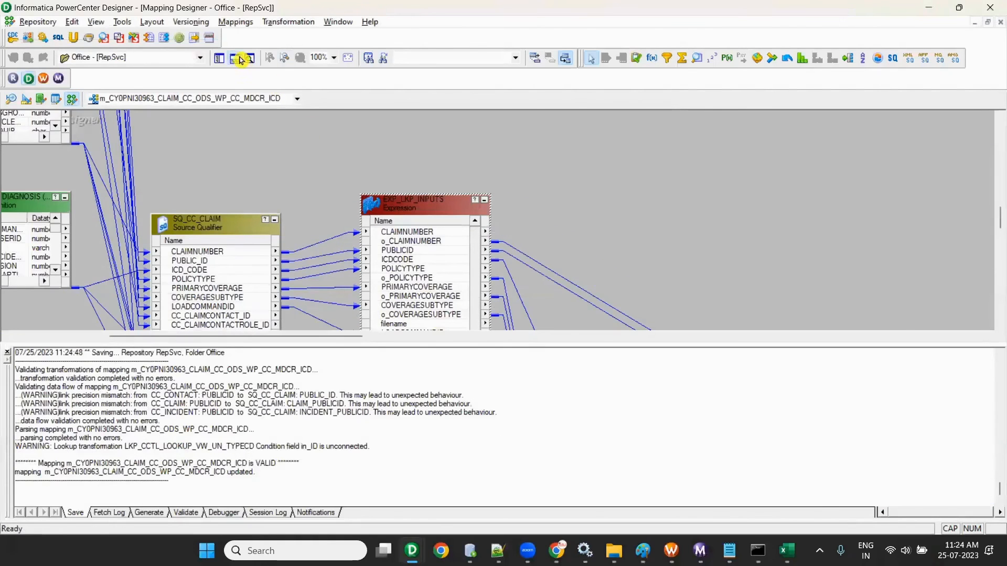
click(242, 59)
Step: Highlight the forward link path of o_COVERAGESUBTYPE and check the precision of in_COVERAGESUBTYPE in the LKP_CS_X_EXPSR_PERIL lookup
scroll(427, 391, down, 1)
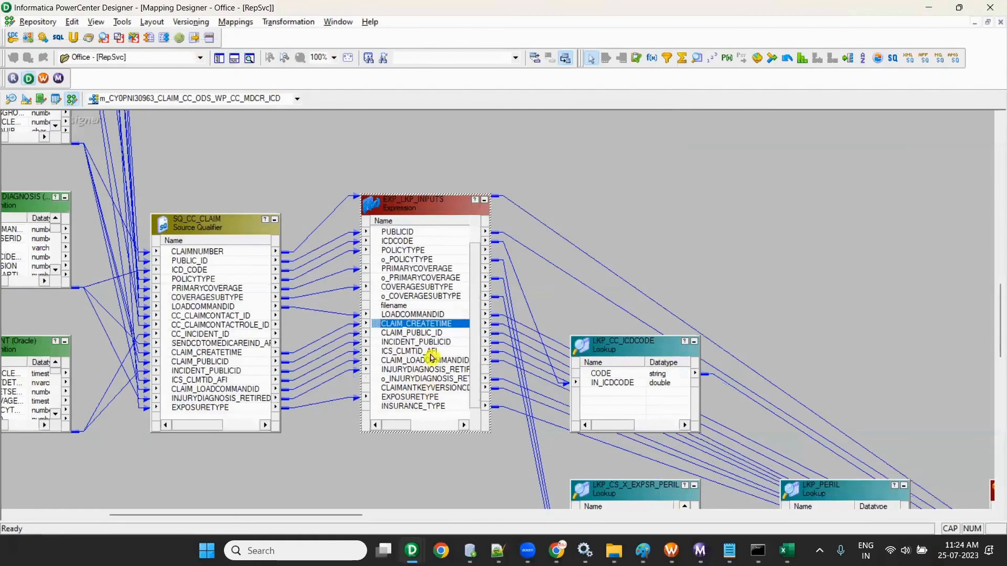
right_click(405, 297)
mouse_move(452, 330)
click(565, 323)
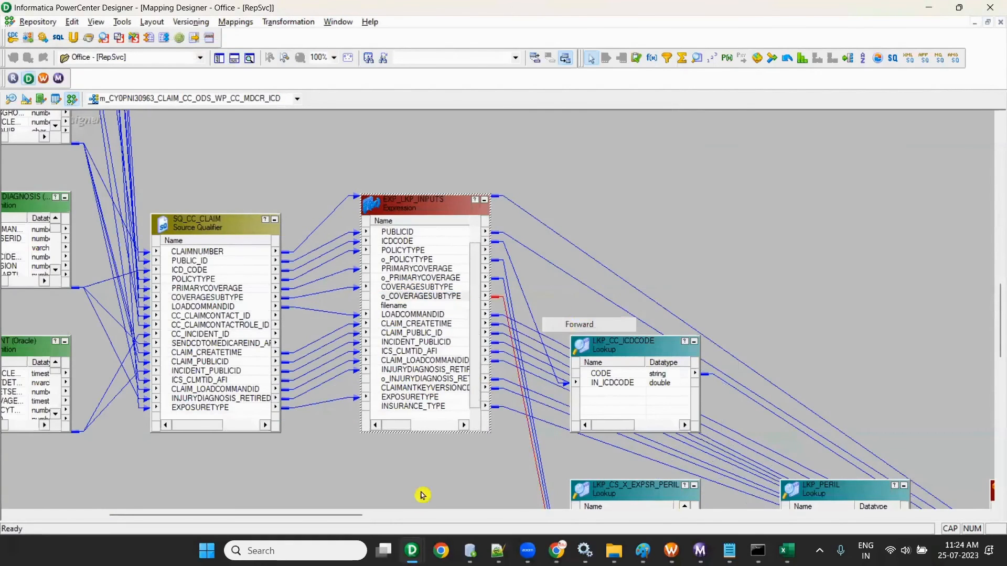
click(373, 515)
scroll(477, 260, down, 3)
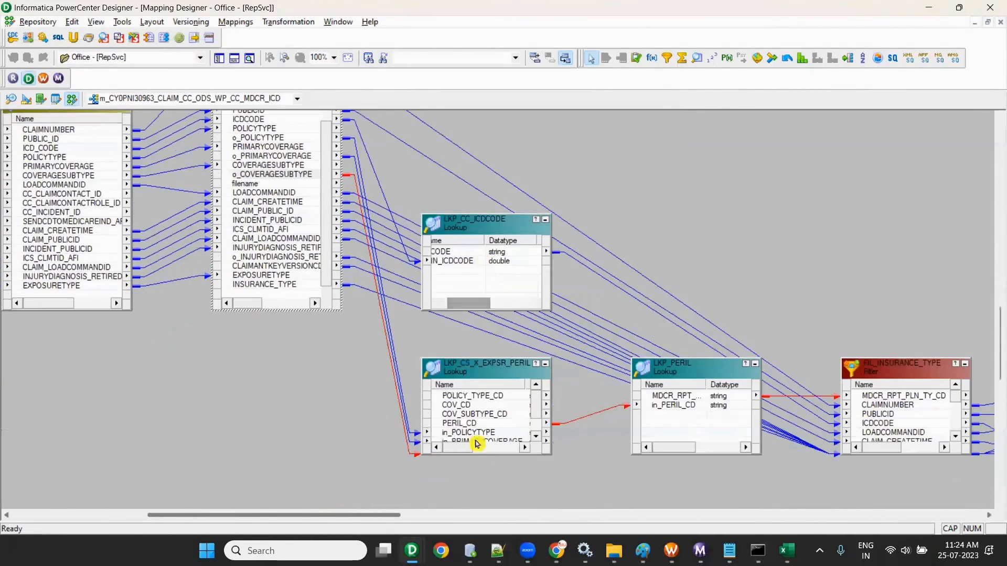
double_click(468, 440)
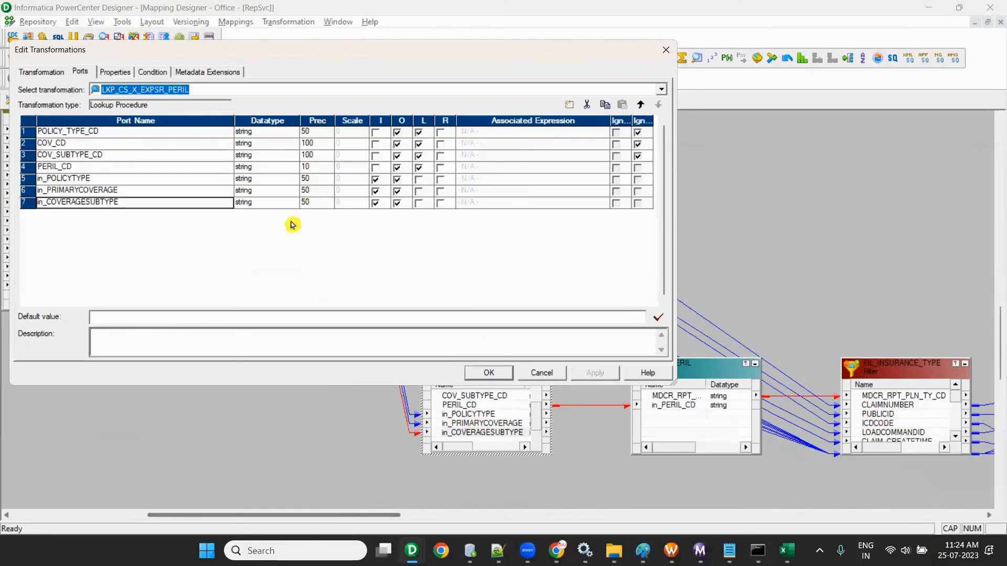
click(483, 378)
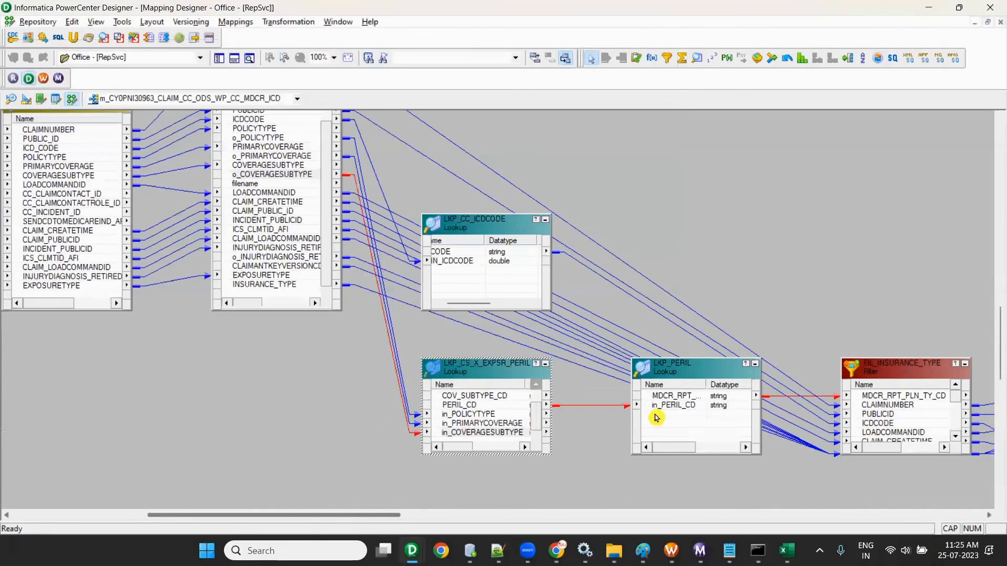
Step: Follow the link path past LKP_PERIL and enlarge the FIL_INSURANCE_TYPE filter upward to show its ports
click(658, 407)
drag(366, 516, 518, 522)
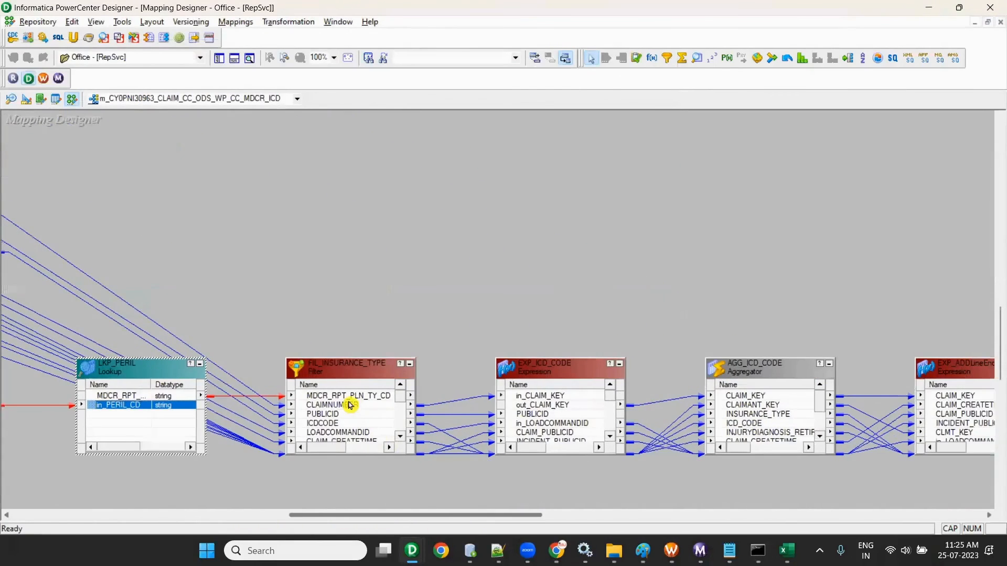
drag(325, 359, 325, 203)
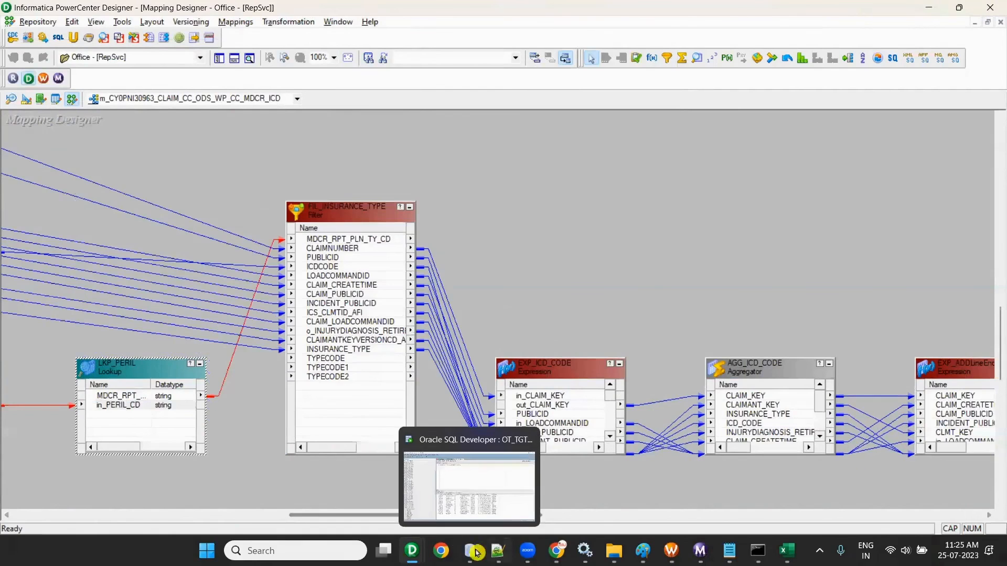
drag(370, 514, 224, 506)
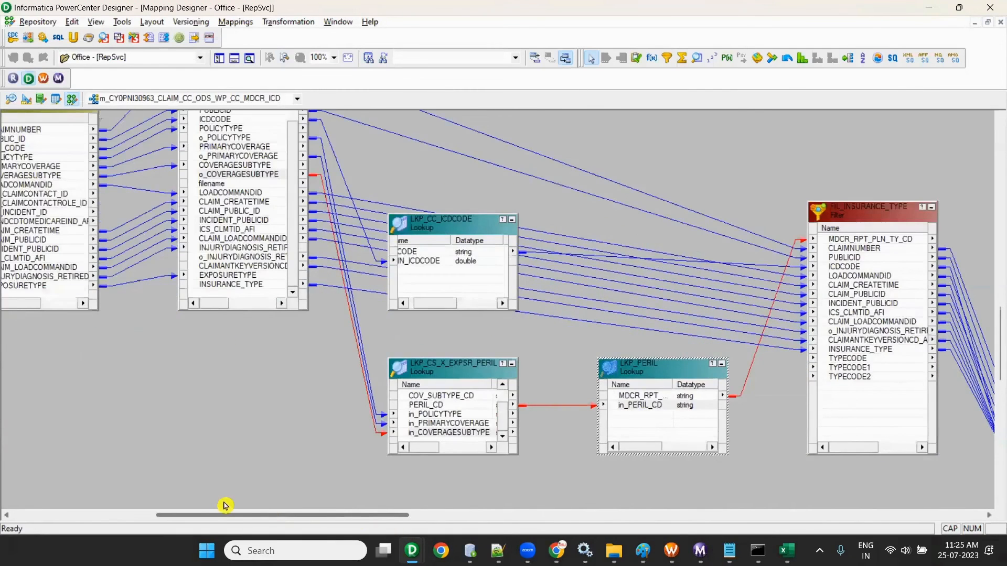
Step: Review the o_COVERAGESUBTYPE port settings in EXP_LKP_INPUTS and open attribute propagation for that port
scroll(200, 456, up, 2)
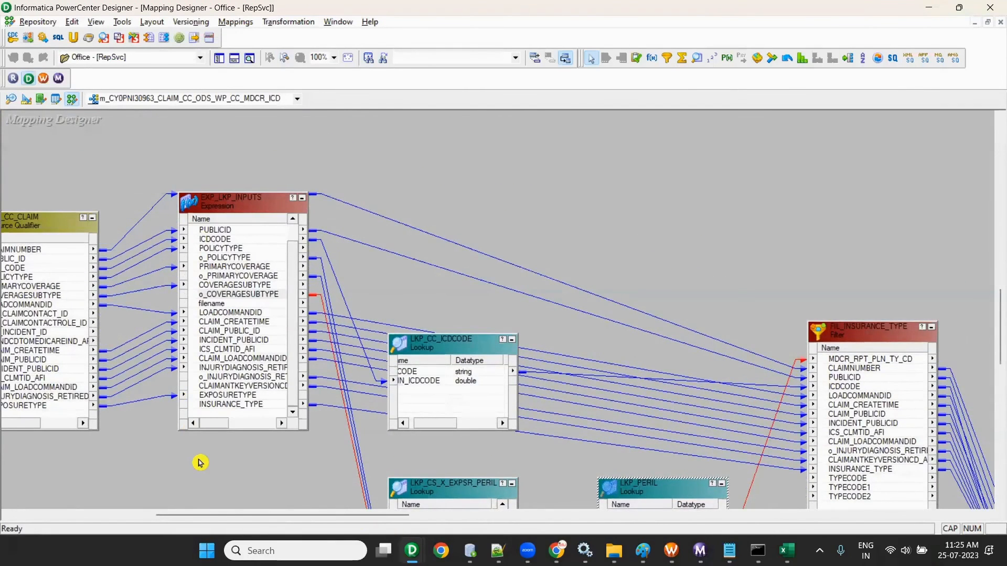
double_click(237, 294)
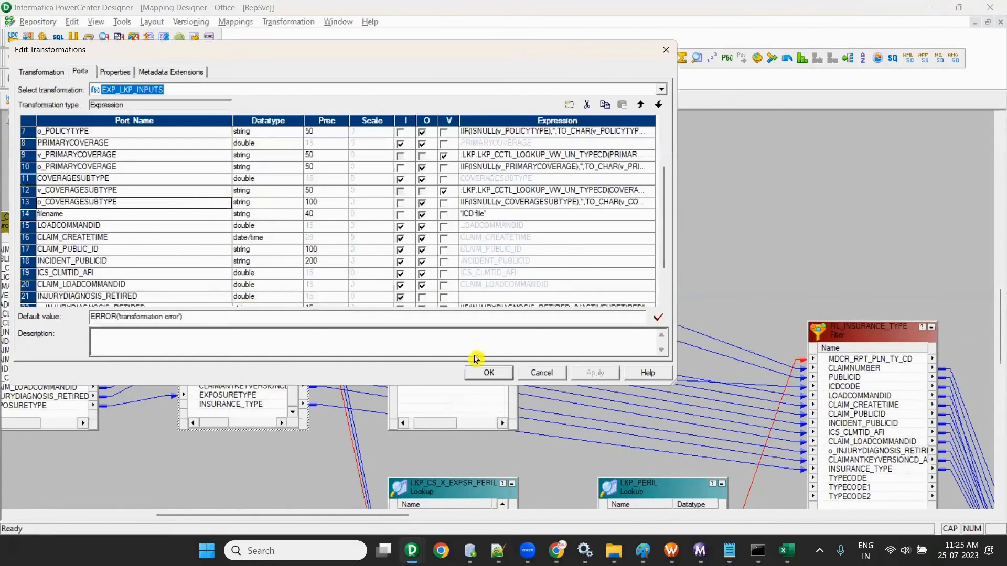
click(478, 373)
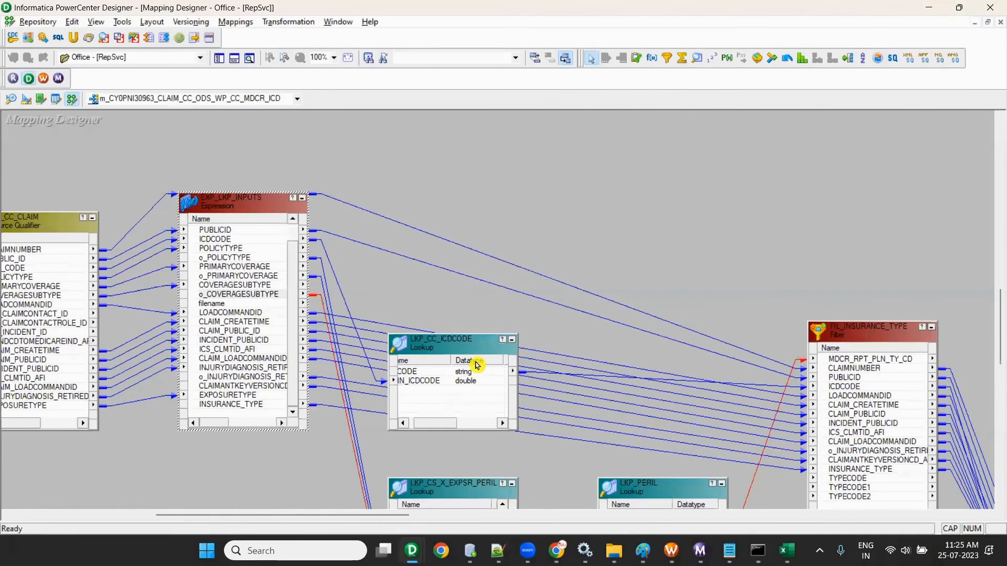
click(477, 204)
right_click(250, 294)
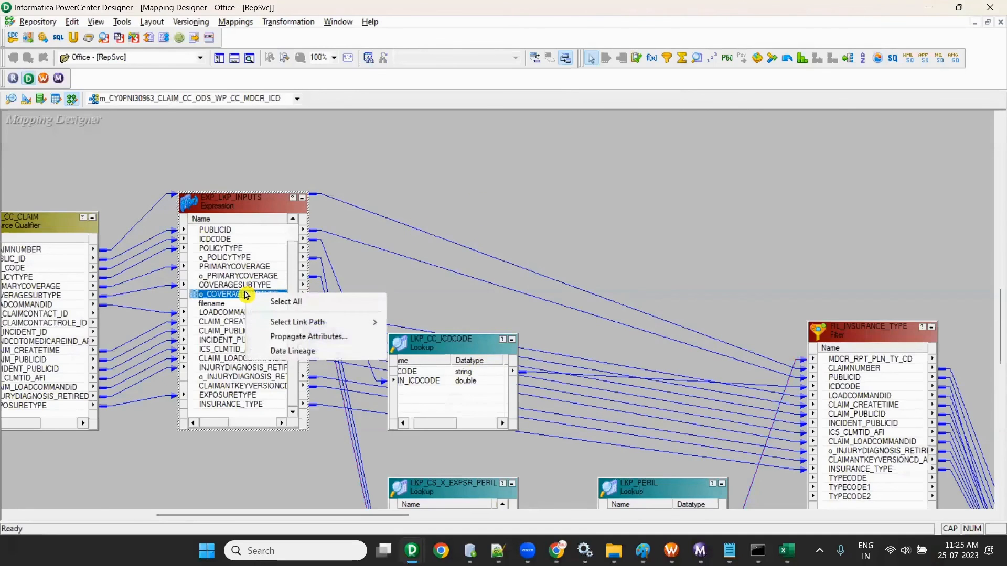
click(277, 339)
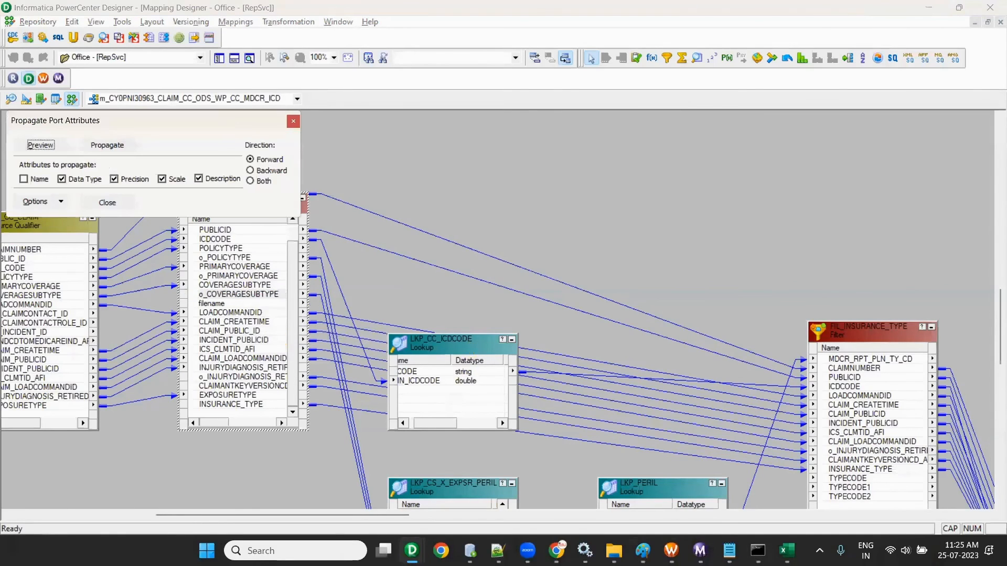
Step: Switch to Notepad++ and add item 4, "PROPEGATE ATTRIBYT", below the overview window note
click(497, 550)
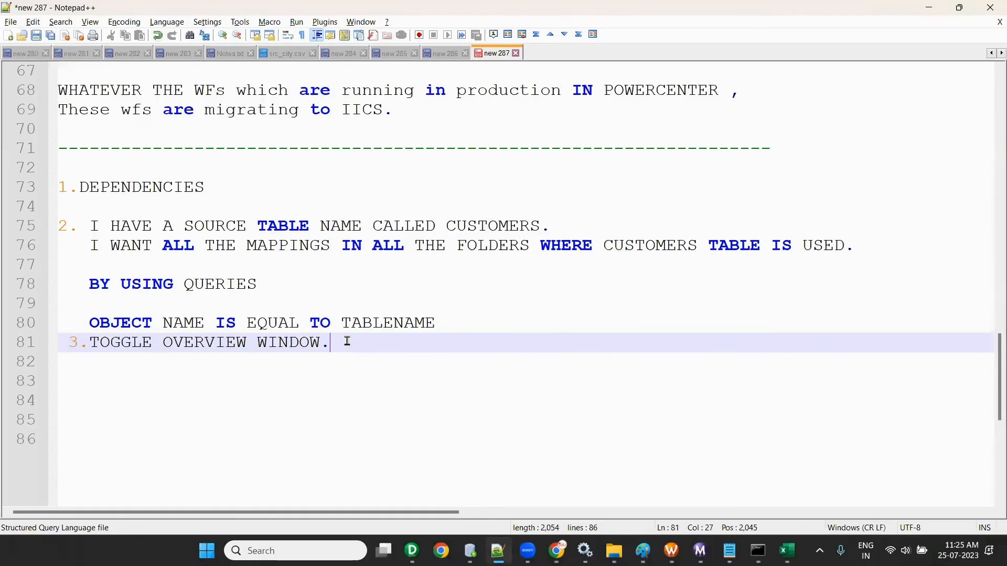
key(Return)
text(4. PROPER)
key(BackSpace)
text(GATE ATTRIBYT)
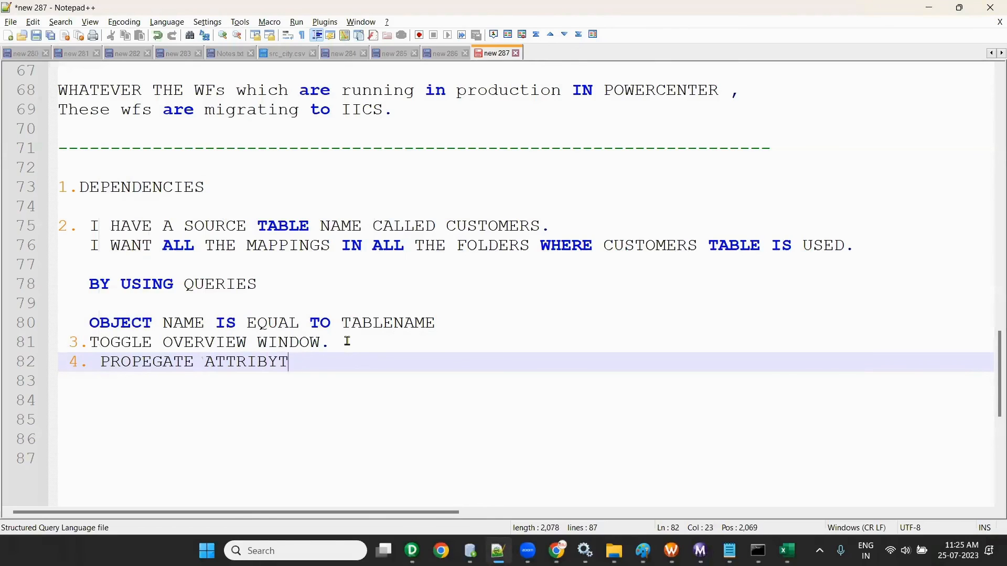
Step: Switch to PowerCenter Designer, dismiss the open attribute propagation dialog and check the precision of o_COVERAGESUBTYPE in EXP_LKP_INPUTS
key(alt+Tab)
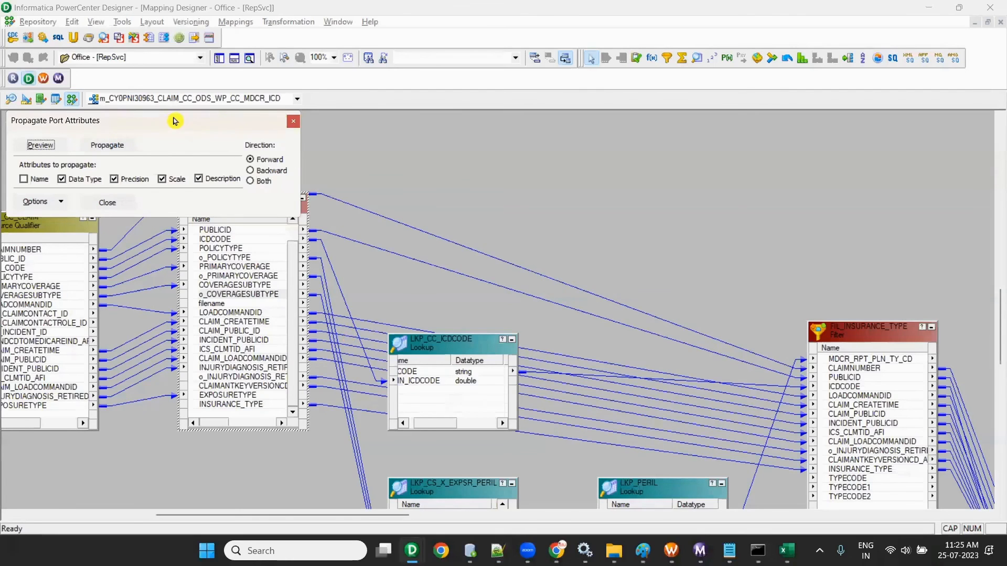
drag(175, 121, 333, 127)
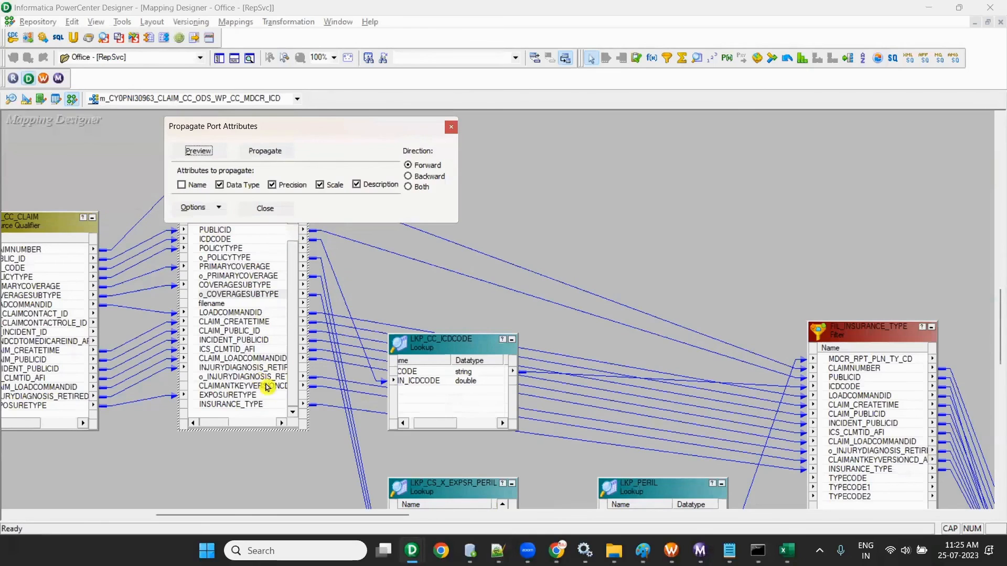
click(451, 126)
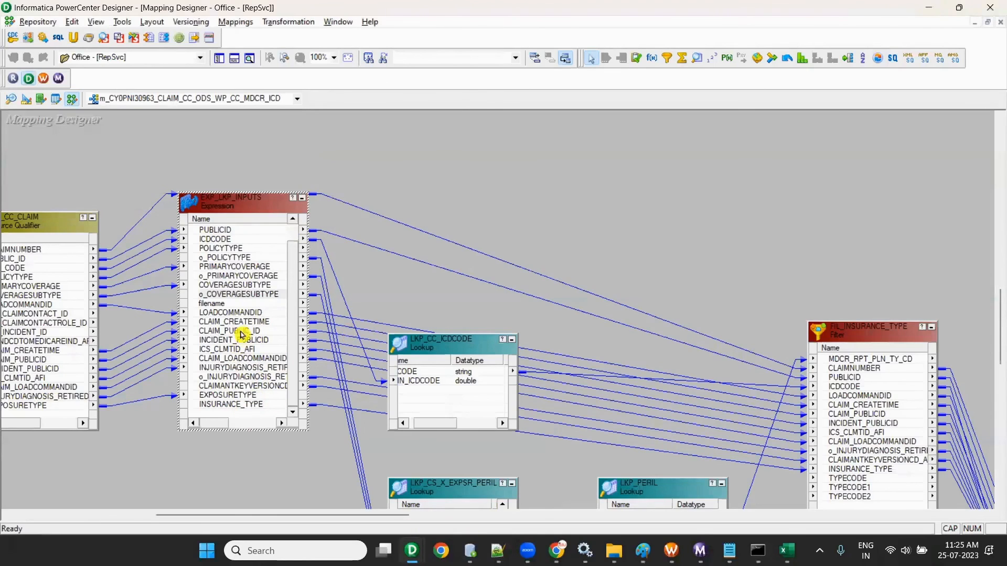
double_click(240, 295)
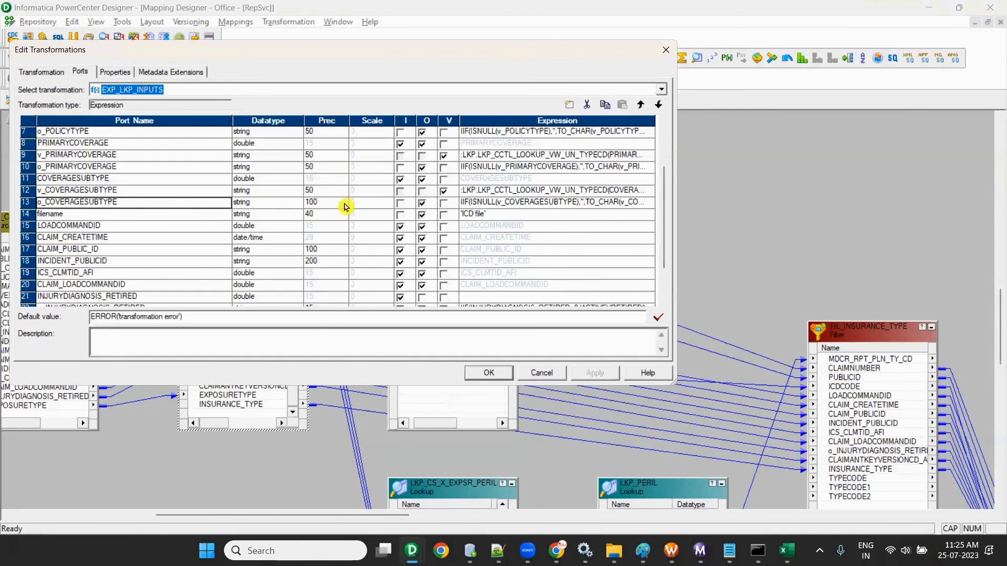
click(481, 374)
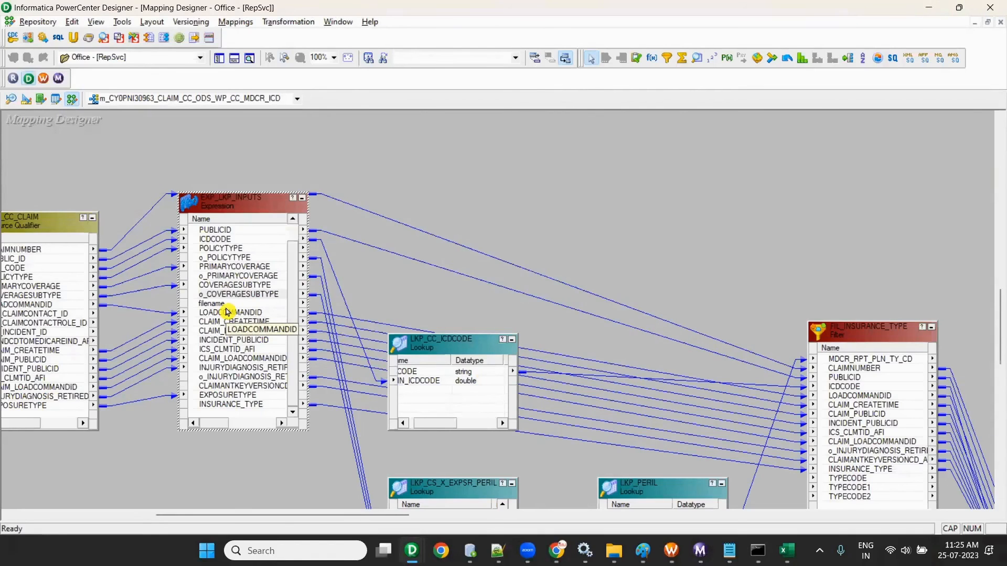
Step: Propagate the data type, precision, scale and description of o_COVERAGESUBTYPE forward through the mapping
click(241, 295)
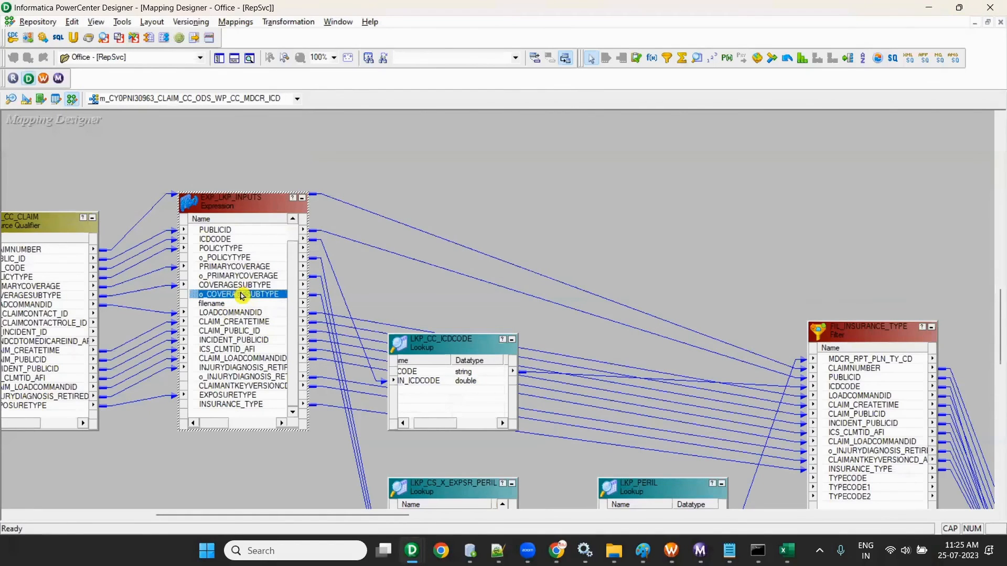
right_click(251, 294)
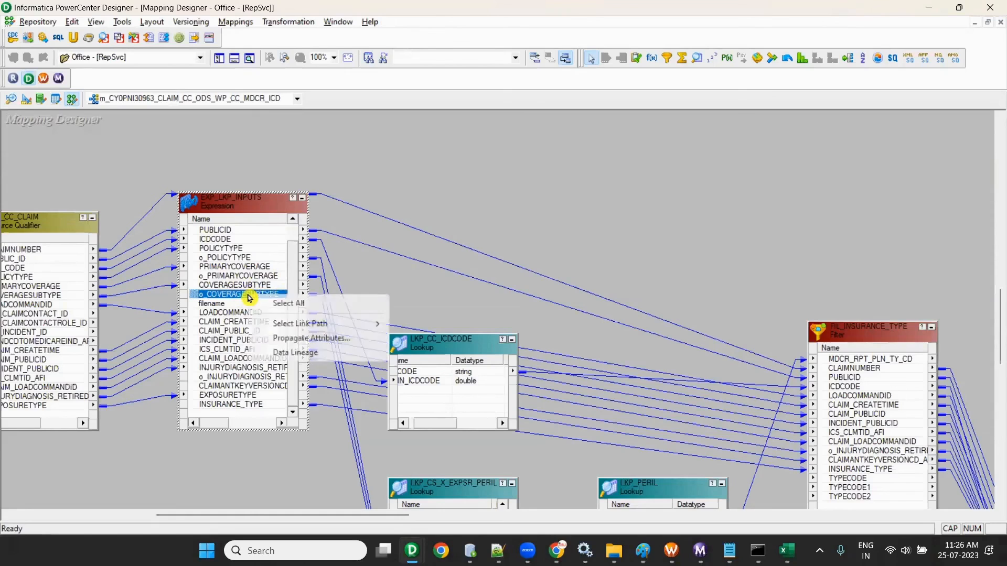
click(279, 341)
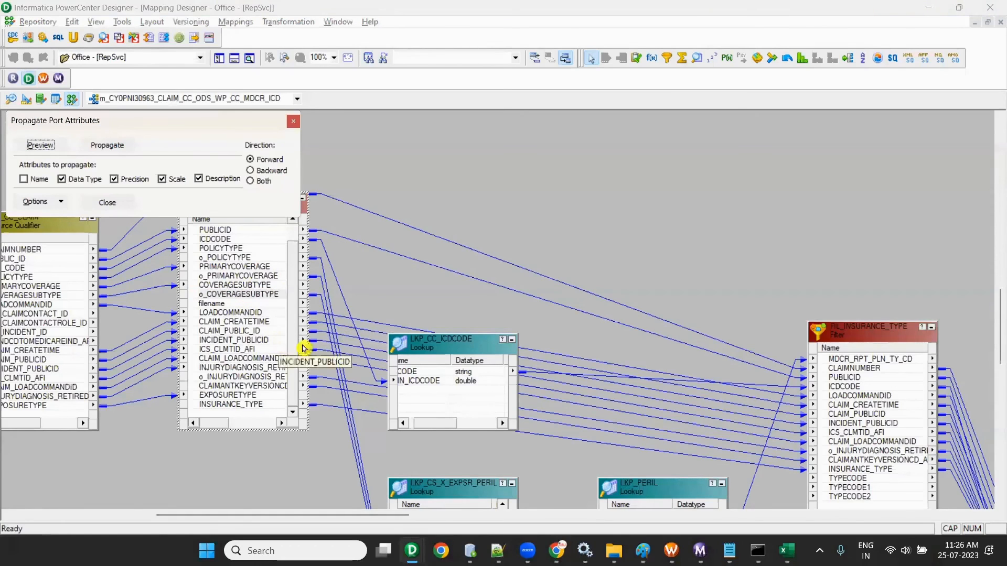
drag(126, 127, 224, 142)
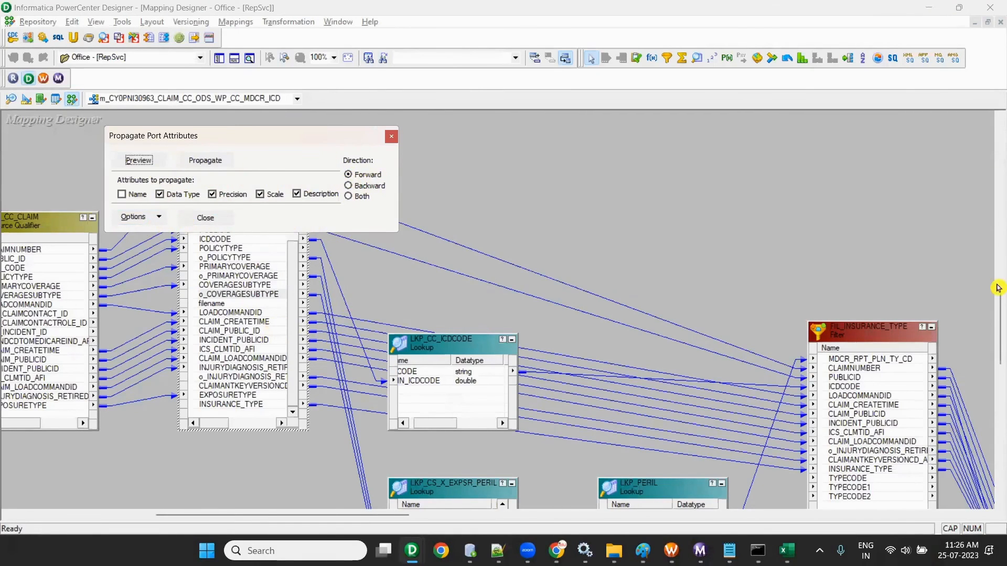
click(200, 160)
click(234, 60)
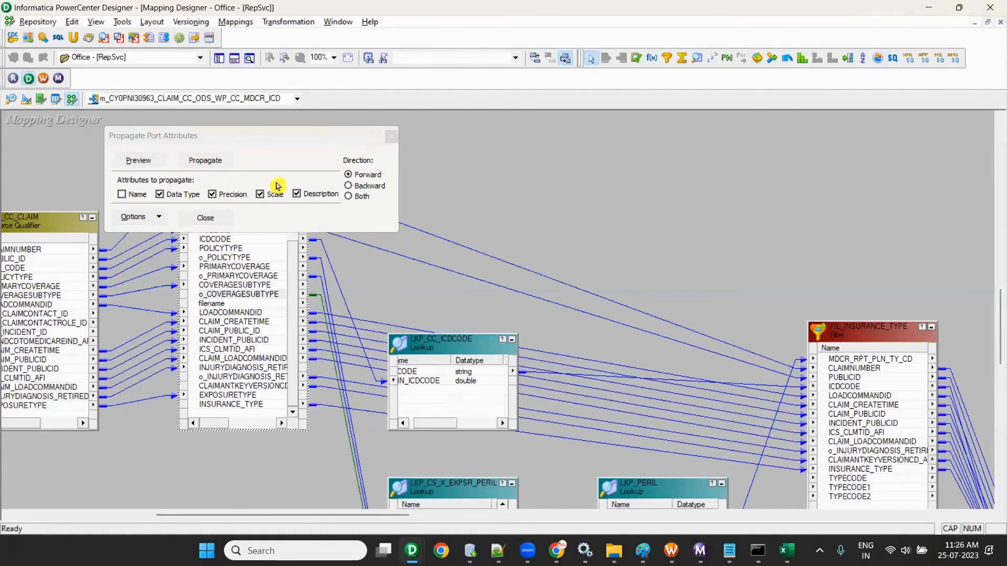
Step: Enlarge the LKP_CS_X_EXPSR_PERIL lookup upward, check its in_COVERAGESUBTYPE port and close the propagation dialog
scroll(335, 347, down, 5)
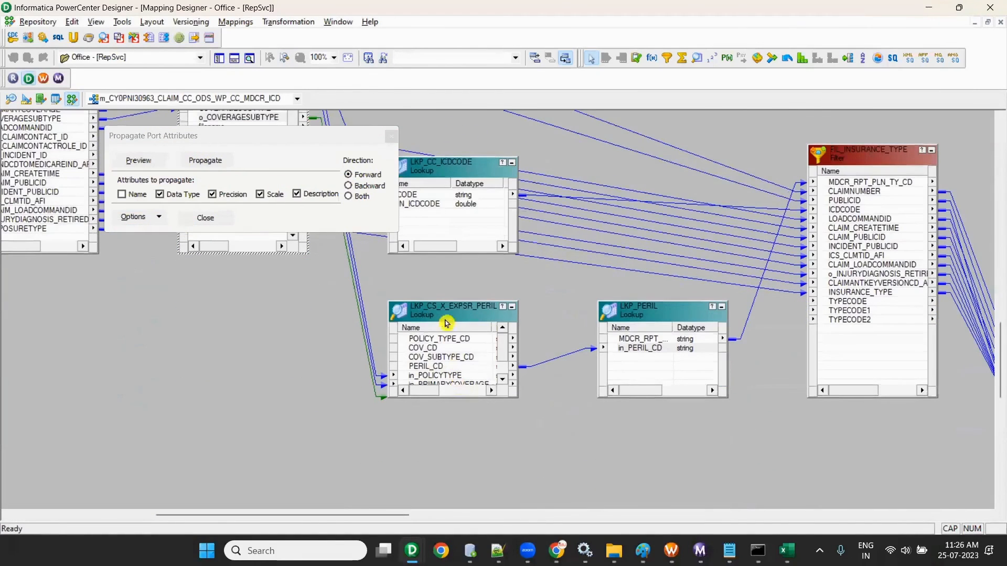
double_click(456, 357)
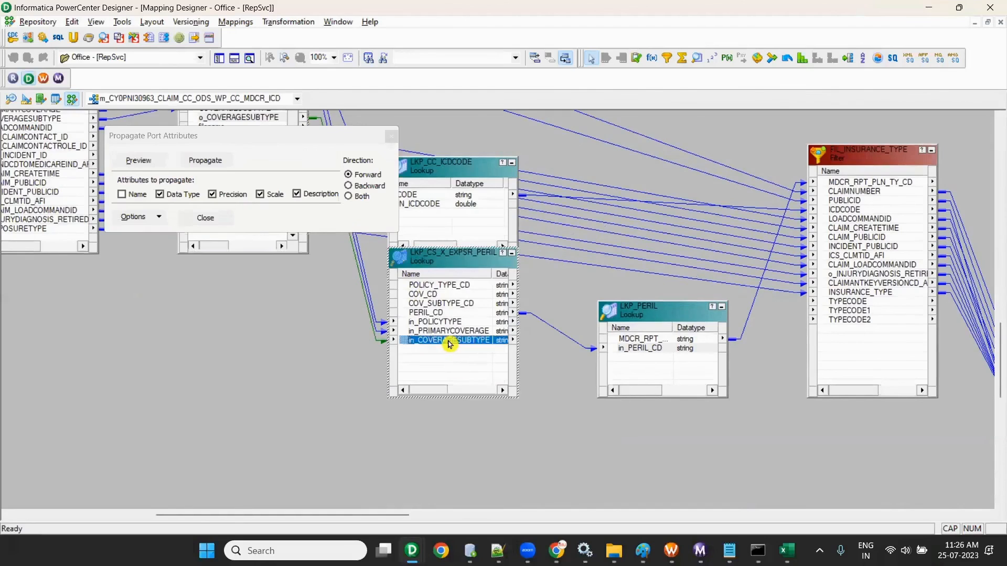
click(499, 373)
drag(383, 515, 498, 515)
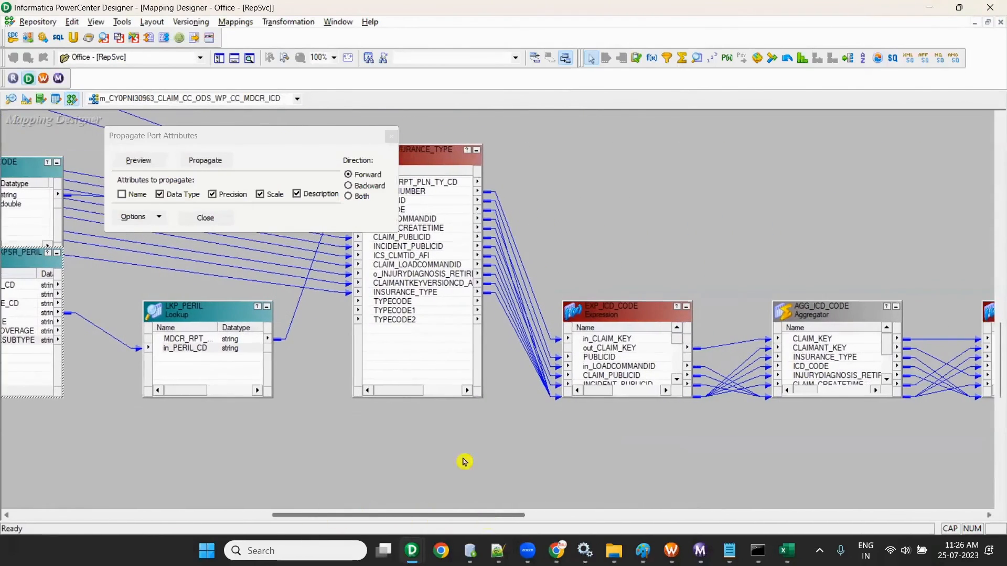
click(391, 137)
drag(310, 518, 250, 518)
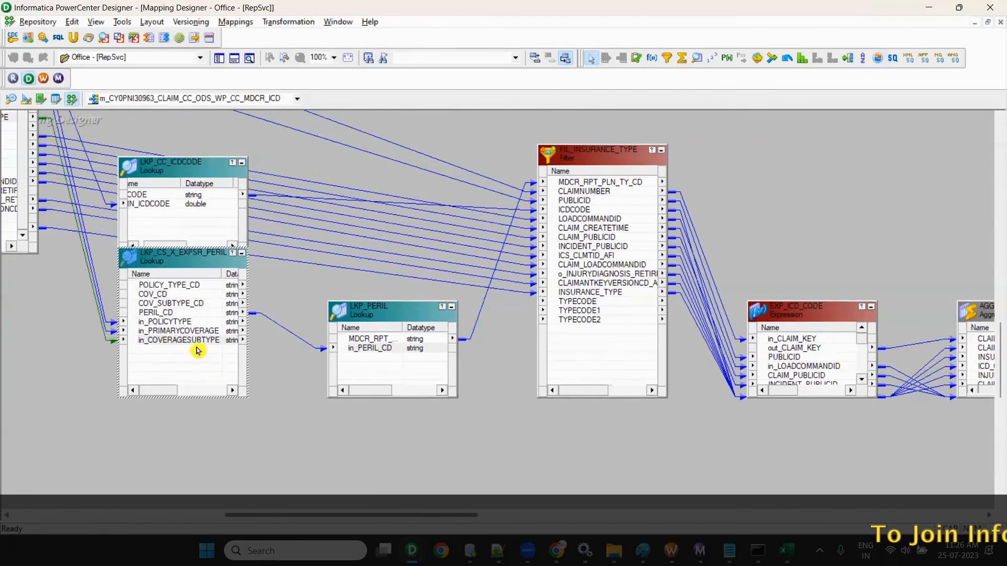
Step: Highlight the backward link path of in_COVERAGESUBTYPE and trace it through EXP_LKP_INPUTS to SQ_CC_CLAIM
right_click(176, 342)
mouse_move(236, 370)
click(344, 386)
drag(318, 516, 240, 513)
scroll(220, 450, up, 3)
scroll(367, 488, down, 3)
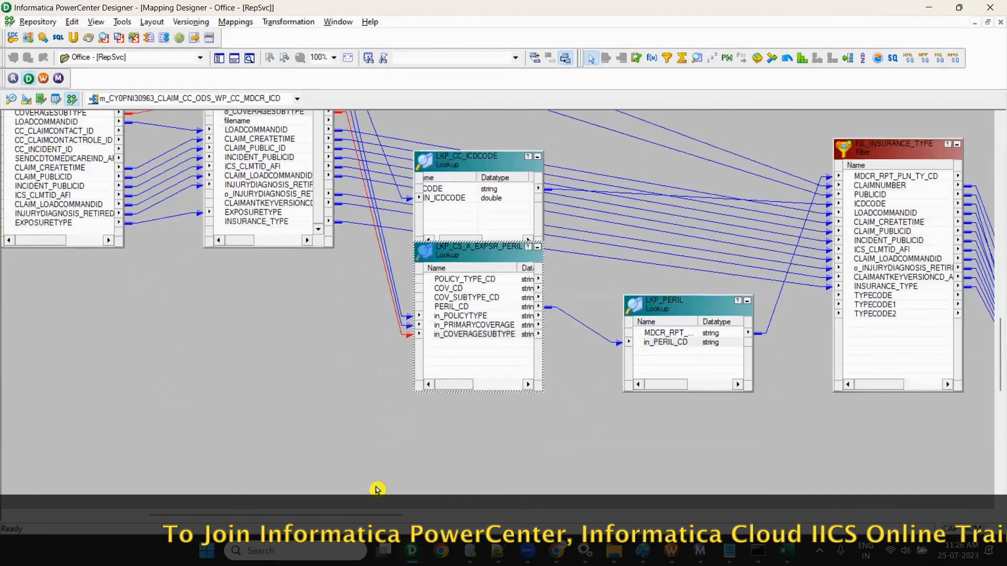
scroll(350, 473, up, 1)
scroll(350, 473, up, 1)
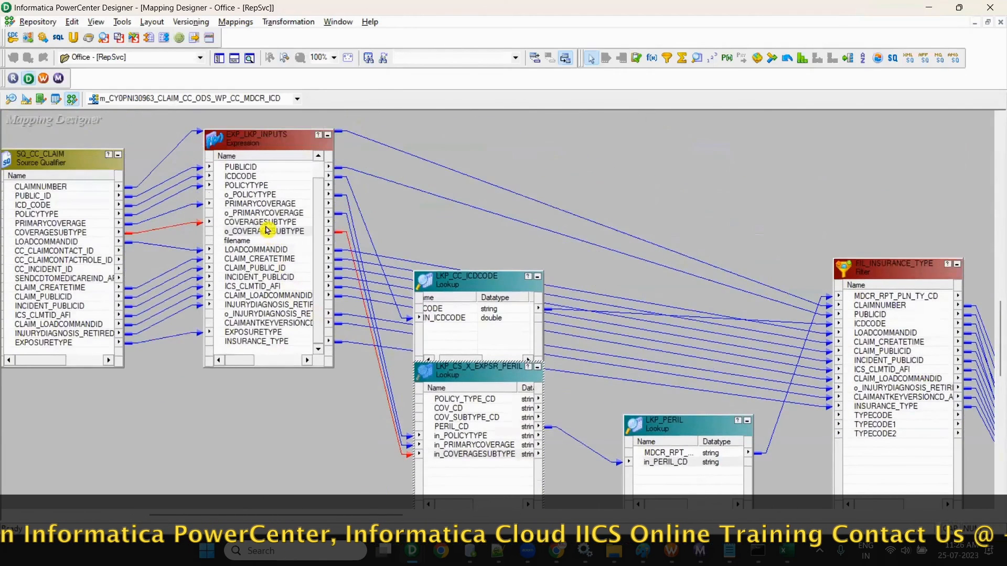
Step: Open attribute propagation for COVERAGESUBTYPE in EXP_LKP_INPUTS, dismiss it, and save the mapping, hiding the output window
click(263, 222)
right_click(262, 223)
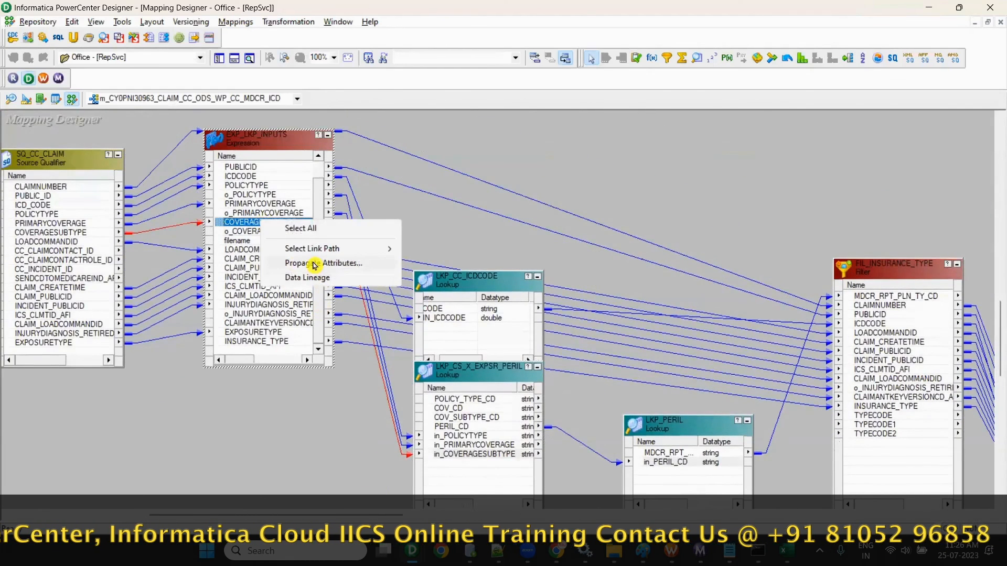
click(326, 266)
click(293, 121)
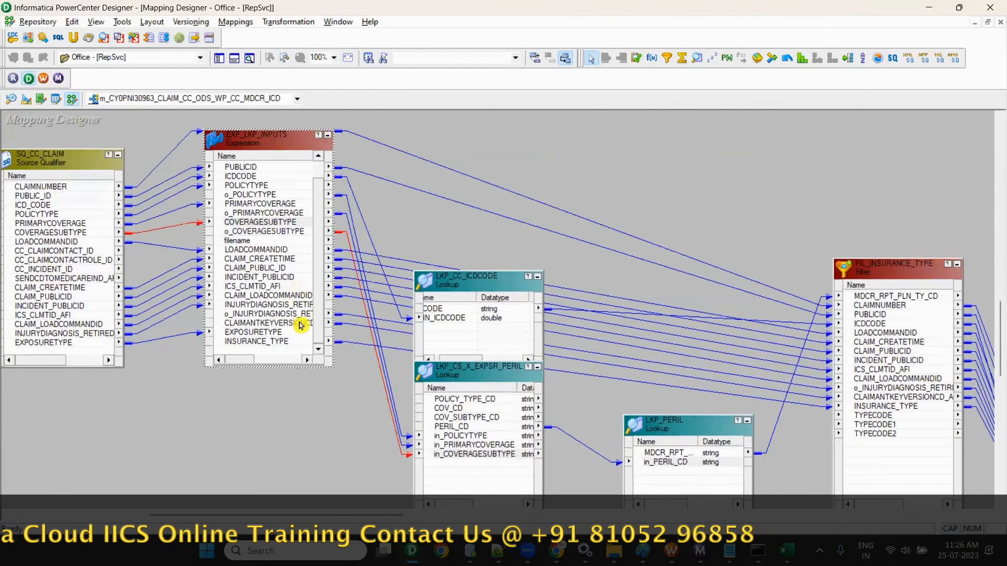
key(ctrl+s)
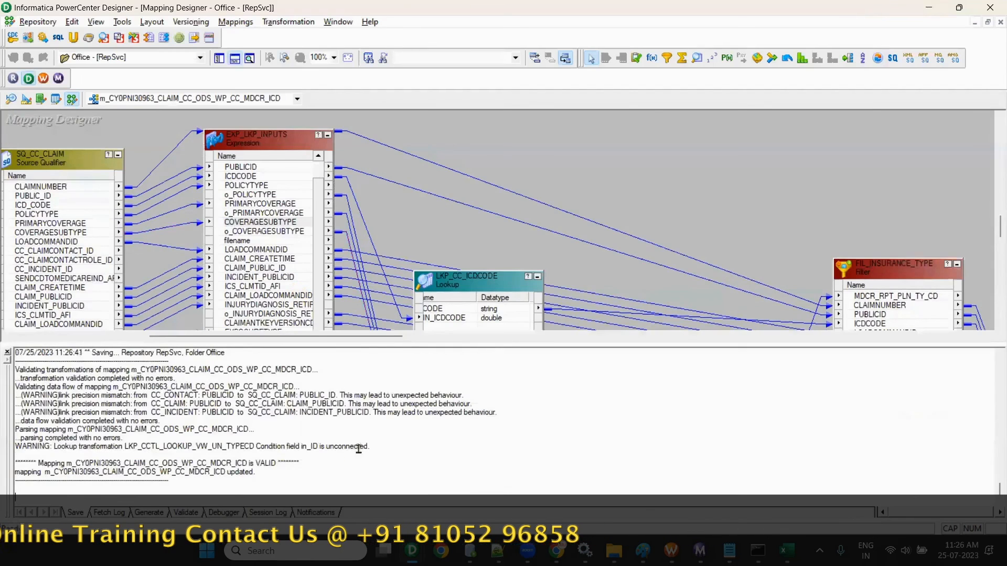
click(235, 58)
Step: Check the precision of the INCIDENT_PUBLICID port in the FIL_INSURANCE_TYPE filter and close its editor
drag(371, 511, 539, 511)
drag(270, 276, 325, 247)
drag(441, 422, 523, 390)
double_click(279, 331)
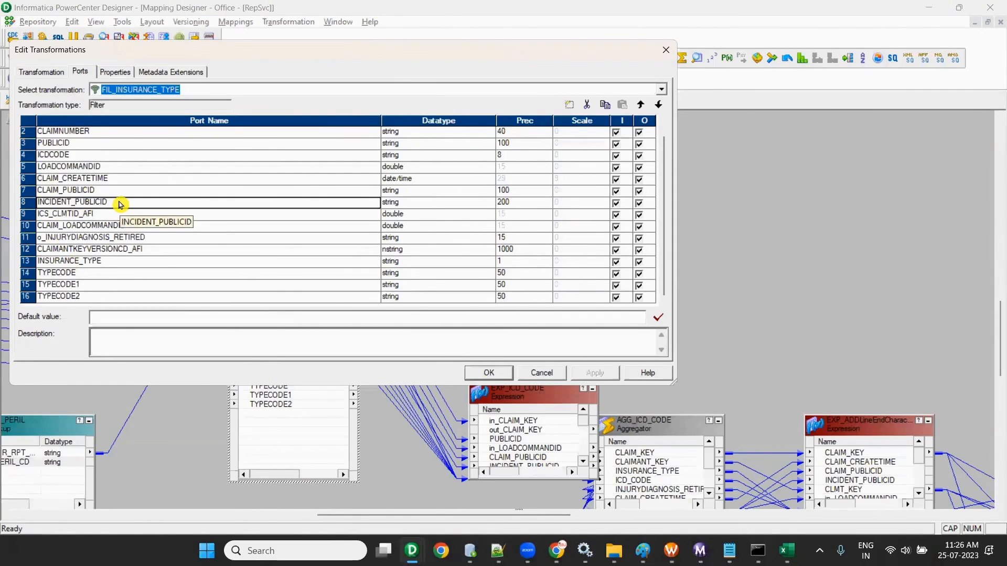
click(68, 202)
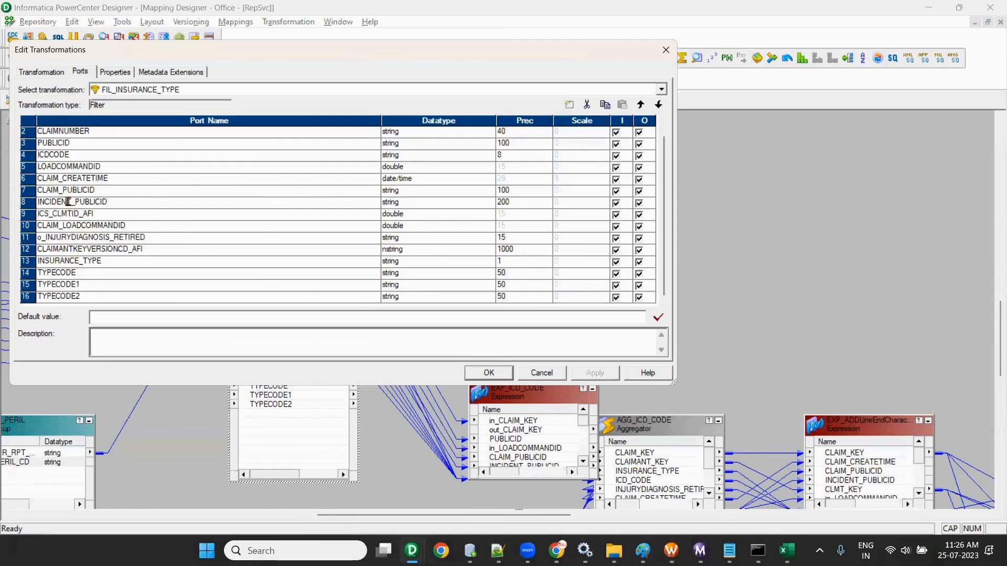
click(489, 373)
Step: Highlight the backward and forward link paths of INCIDENT_PUBLICID in FIL_INSURANCE_TYPE and follow them downstream
right_click(276, 332)
mouse_move(325, 359)
click(439, 373)
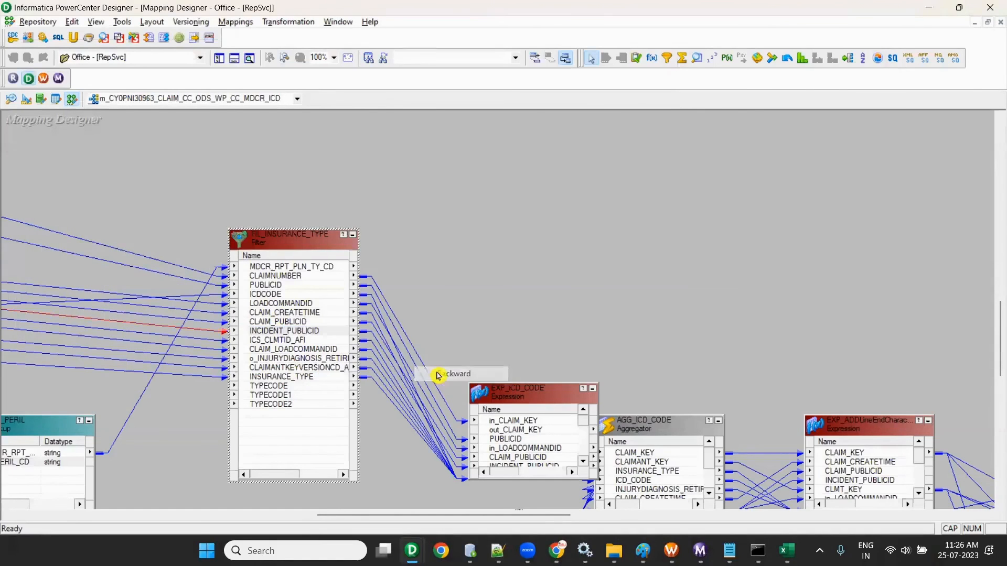
drag(341, 516, 333, 516)
right_click(316, 331)
mouse_move(362, 363)
click(467, 386)
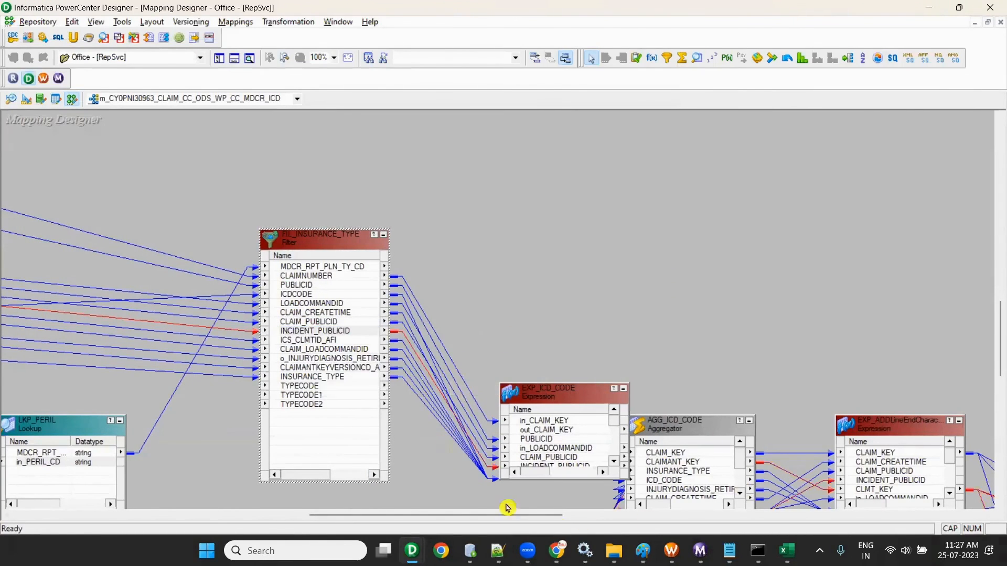
scroll(928, 378, down, 3)
mouse_move(455, 514)
mouse_down()
mouse_move(315, 513)
mouse_move(236, 499)
mouse_move(214, 524)
mouse_move(327, 503)
mouse_move(524, 506)
mouse_move(465, 499)
mouse_up()
Step: Rename INCIDENT_PUBLICID in FIL_INSURANCE_TYPE to INC_PUBLICID with precision 500, and save the mapping, hiding the output window
click(283, 272)
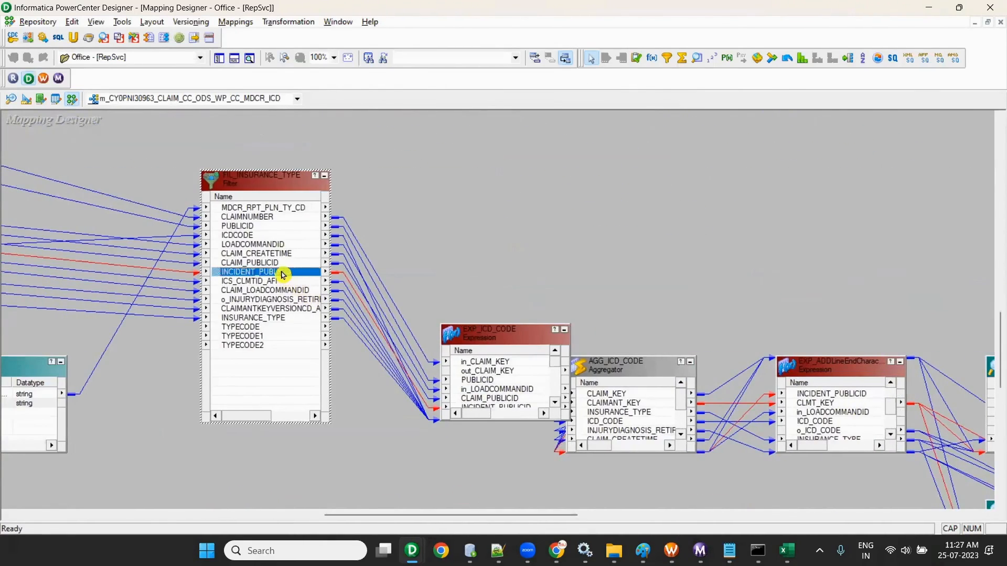
double_click(283, 273)
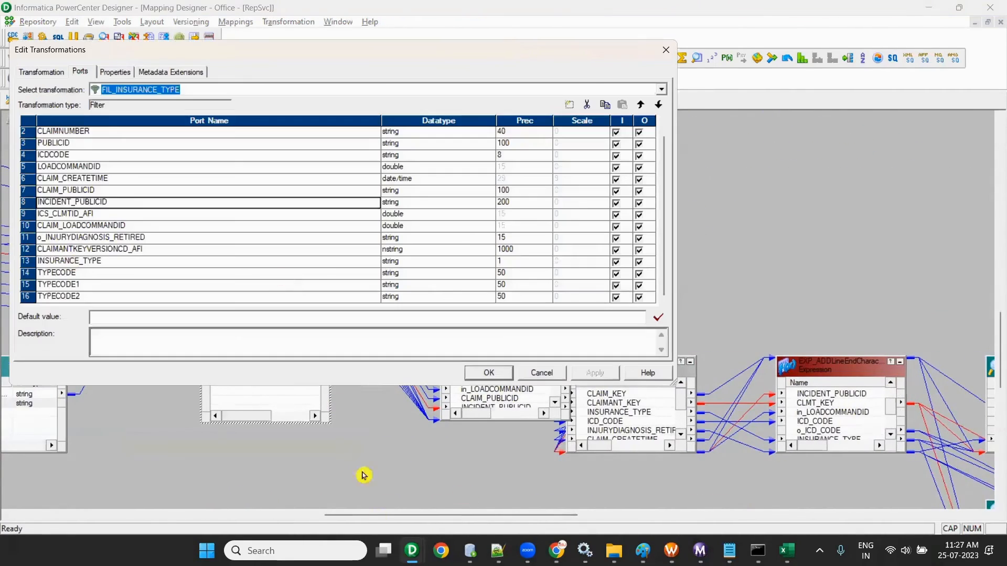
click(73, 204)
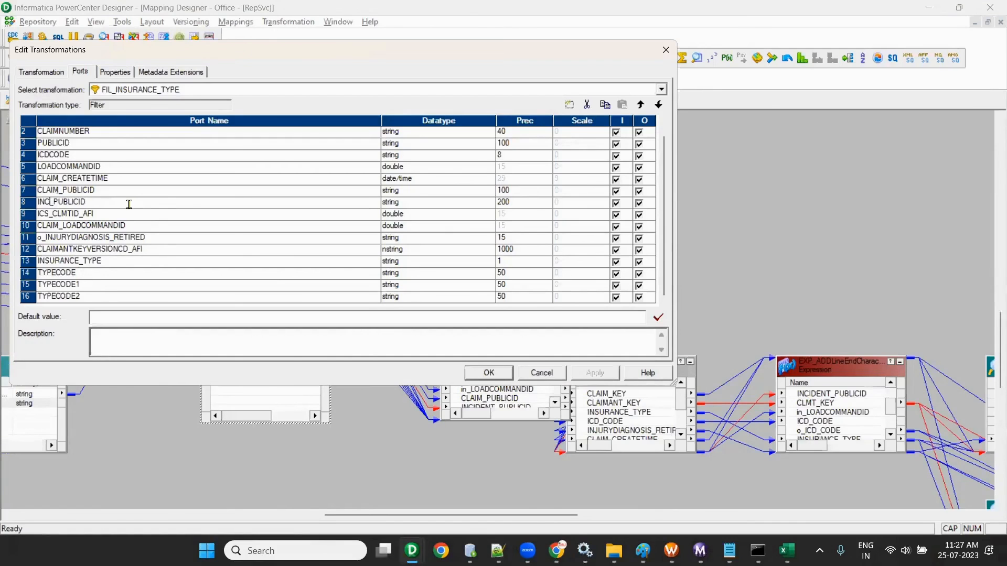
key(Tab)
key(Tab)
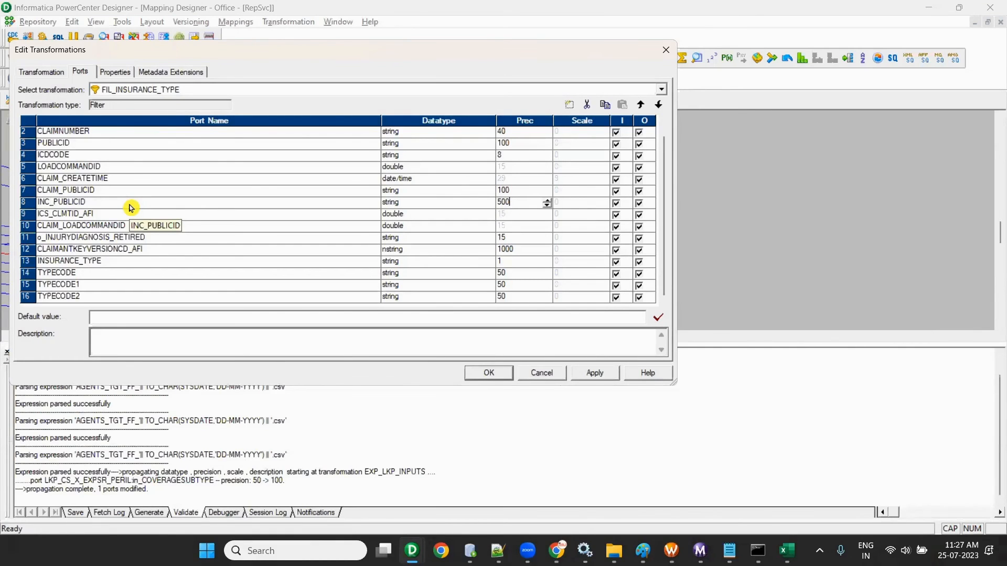
click(489, 373)
key(ctrl+s)
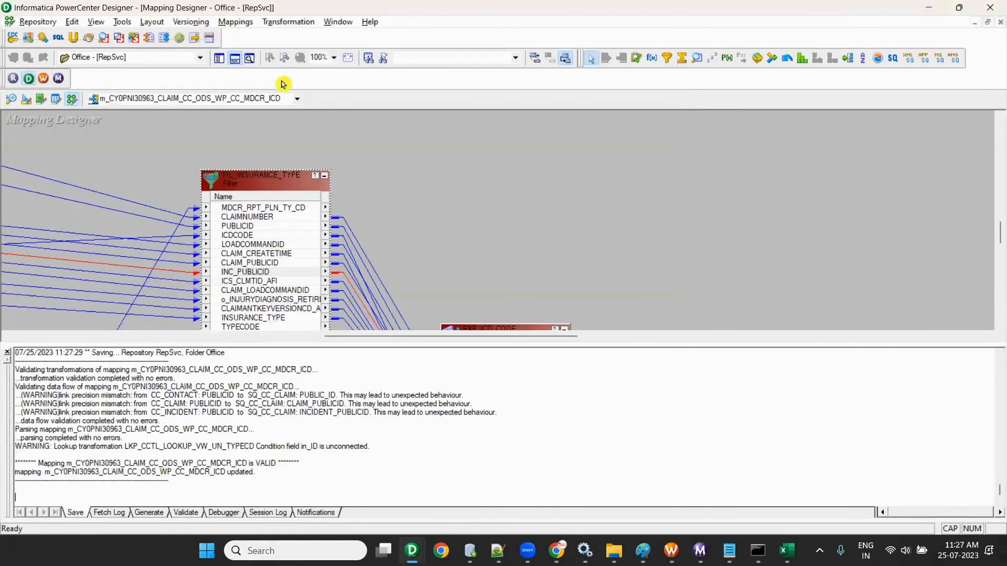
click(234, 58)
Step: Propagate the name, data type, precision, scale and description of INC_PUBLICID in both directions through the mapping
right_click(260, 272)
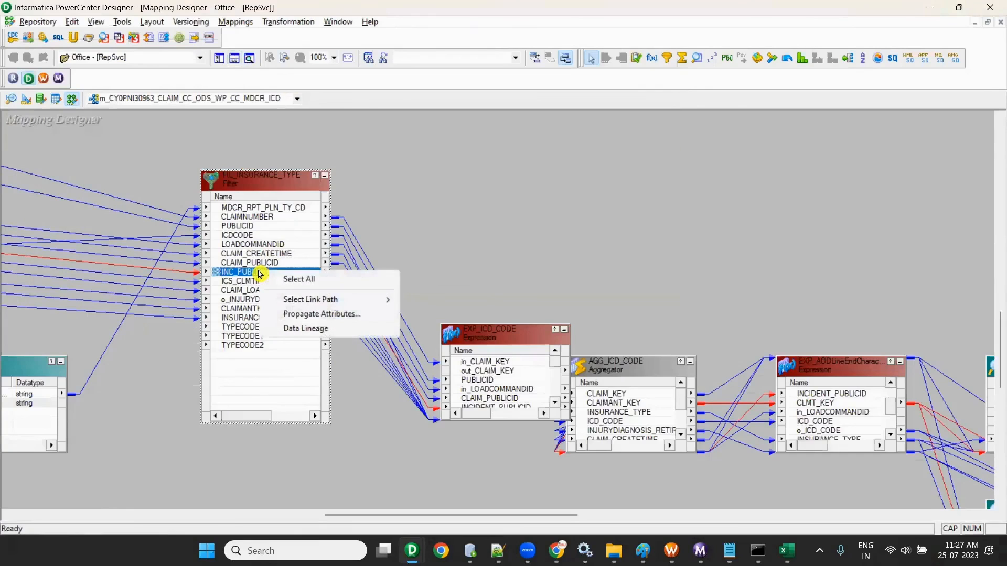
click(306, 316)
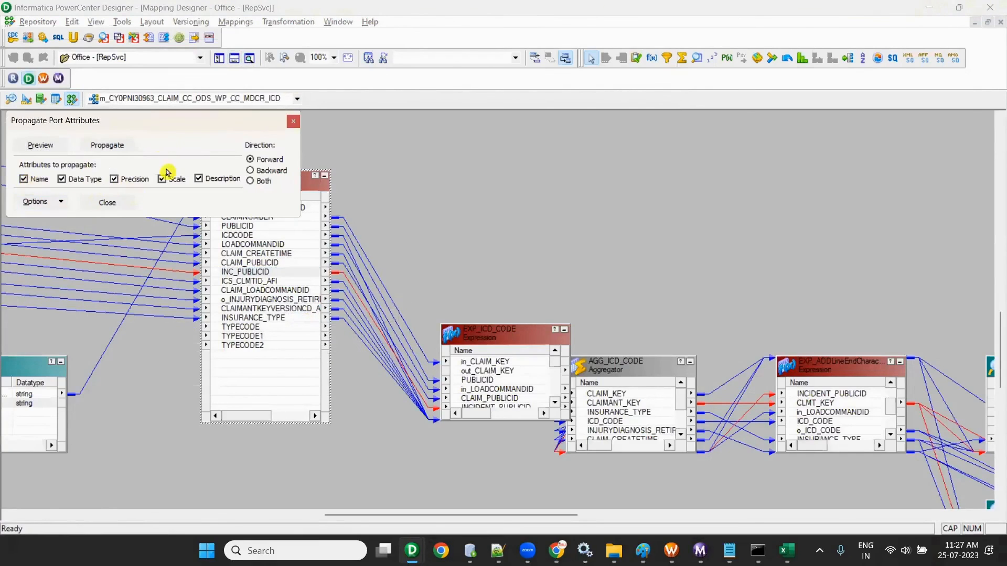
drag(167, 123, 250, 103)
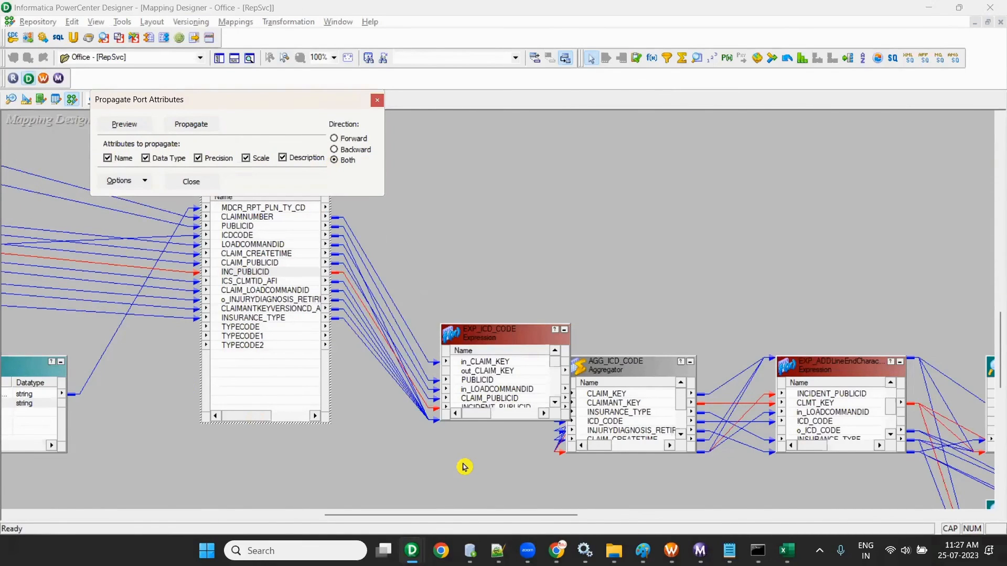
click(192, 125)
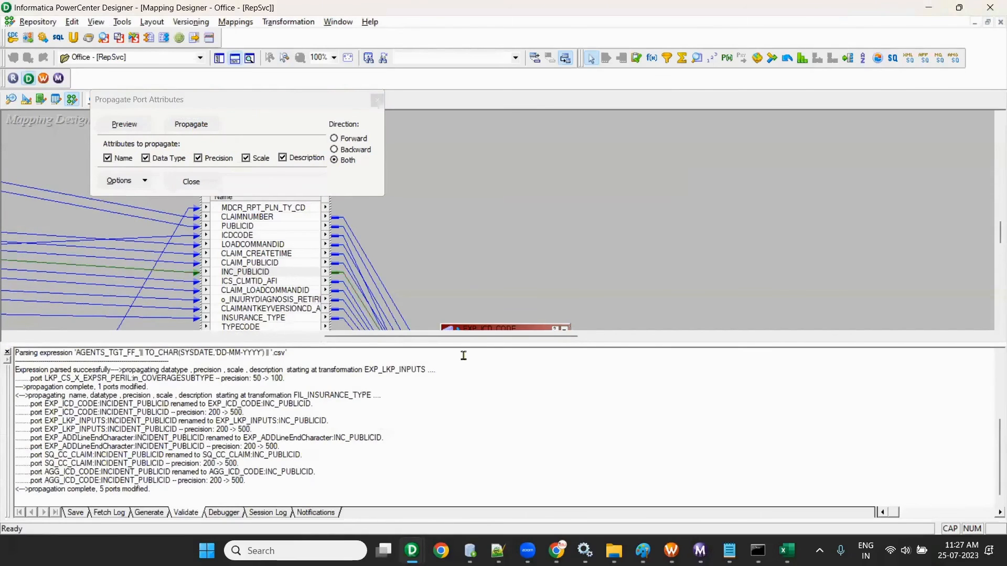
Step: Enlarge EXP_ICD_CODE upward, trace INC_PUBLICID through the mapping back to the CC_INCIDENT source, and close the propagation dialog
drag(458, 347, 459, 445)
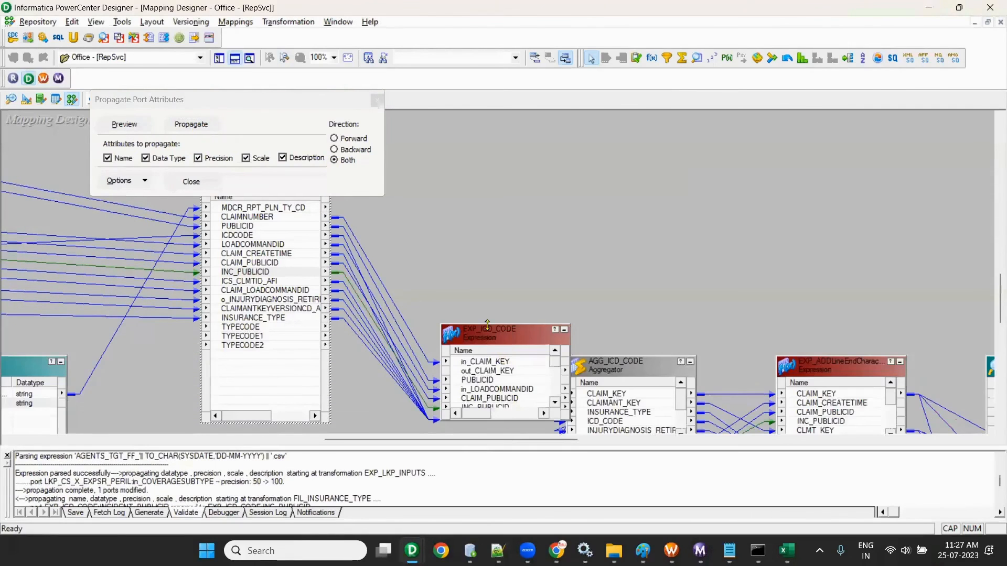
drag(487, 325, 487, 221)
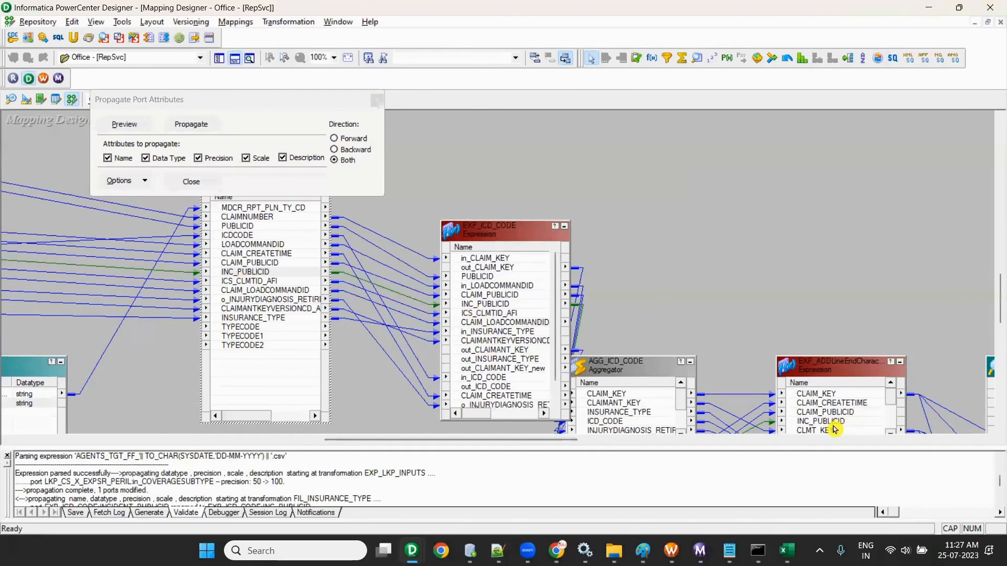
drag(558, 439, 144, 443)
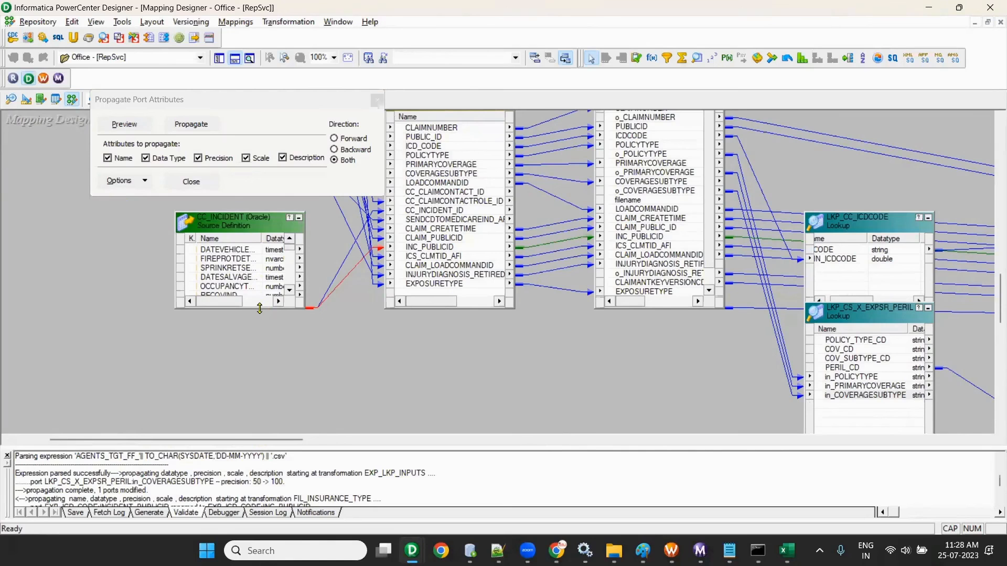
drag(259, 308, 580, 460)
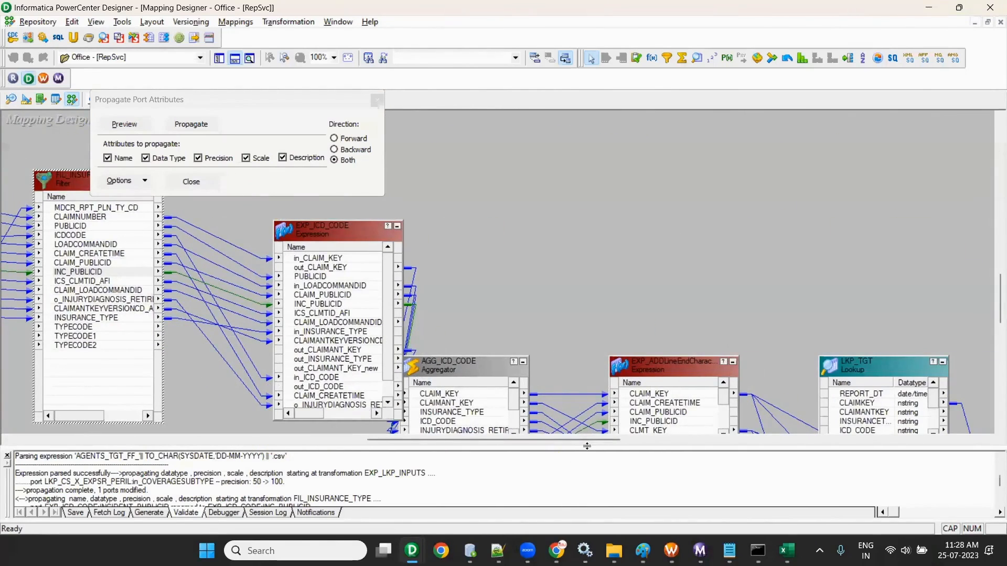
right_click(65, 273)
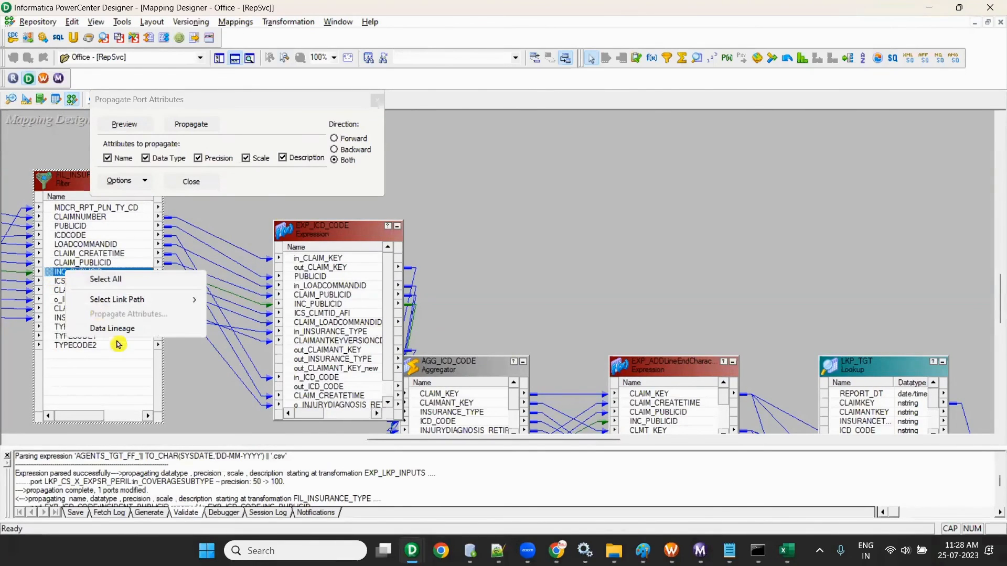
click(379, 101)
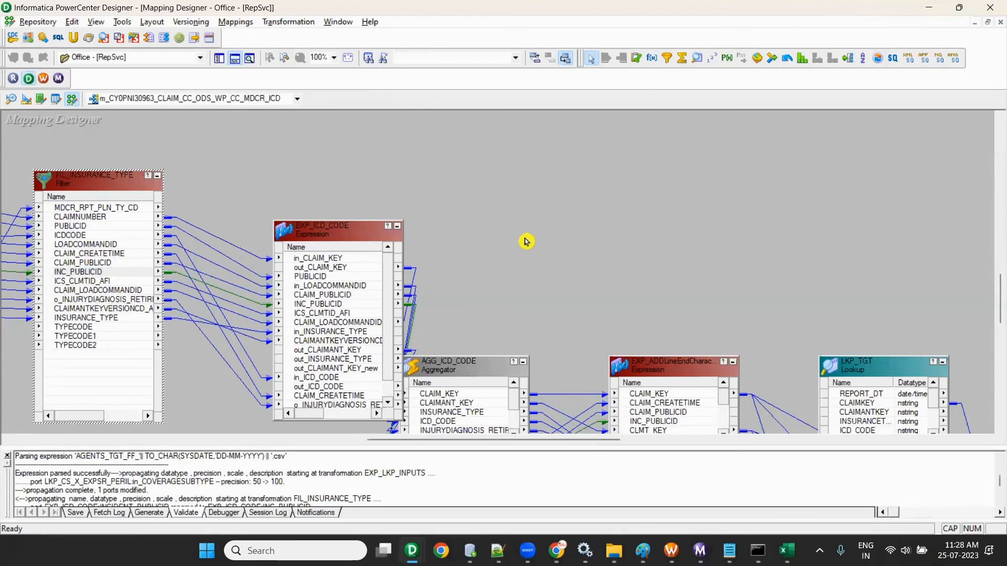
Step: Open the export of the mapping to an XML metadata file and dismiss the dialog
click(39, 21)
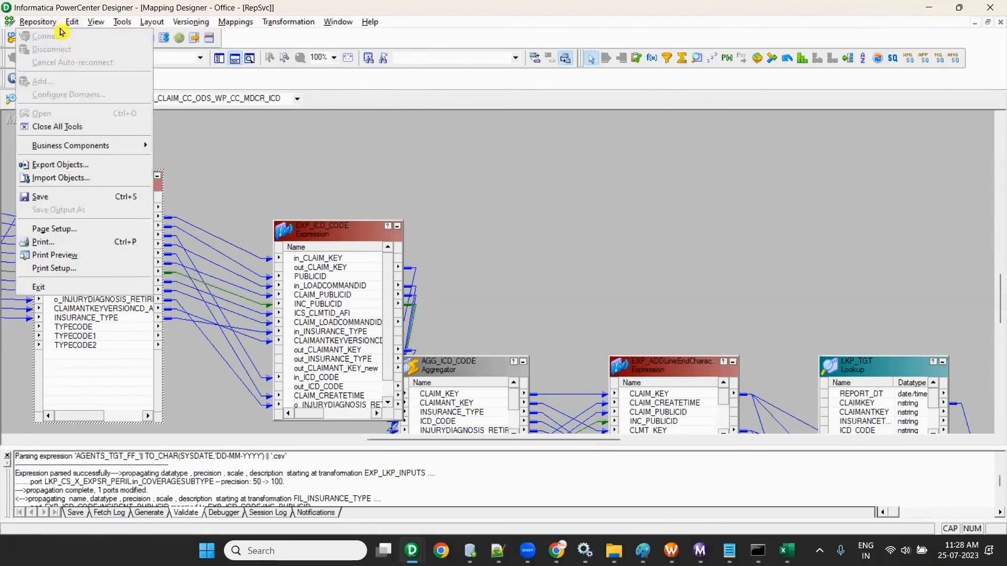
click(147, 163)
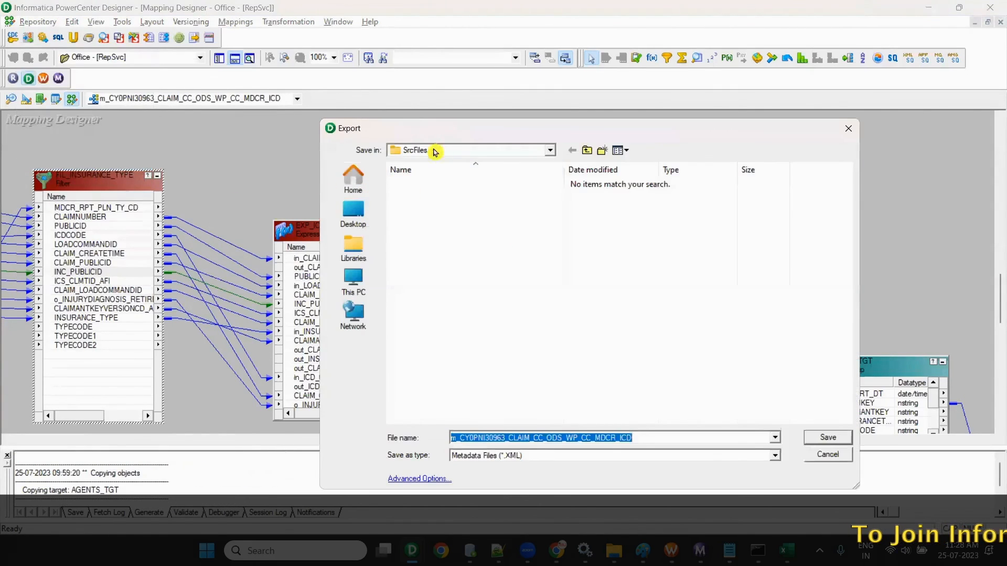
drag(411, 128, 135, 116)
click(571, 117)
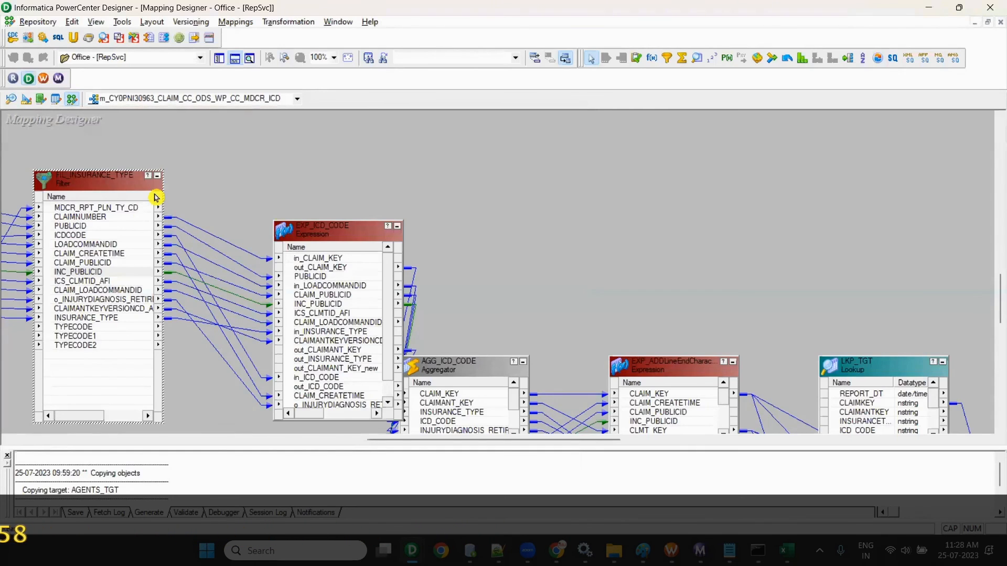
Step: Arrange all mapping objects as icons and review the flow from SQ_CC_CLAIM to the WP_CC_MDCR_ICD target
click(416, 210)
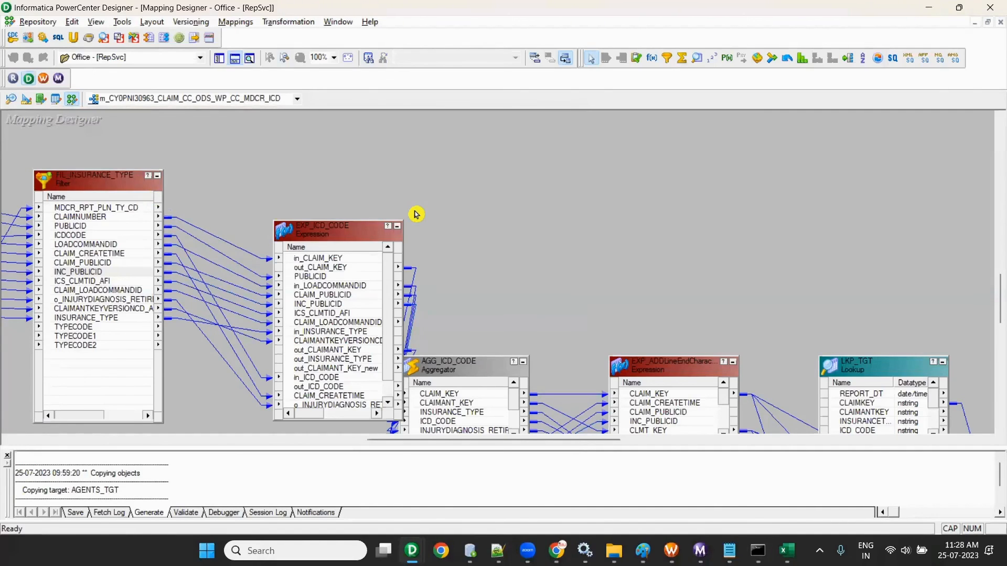
right_click(424, 165)
click(482, 254)
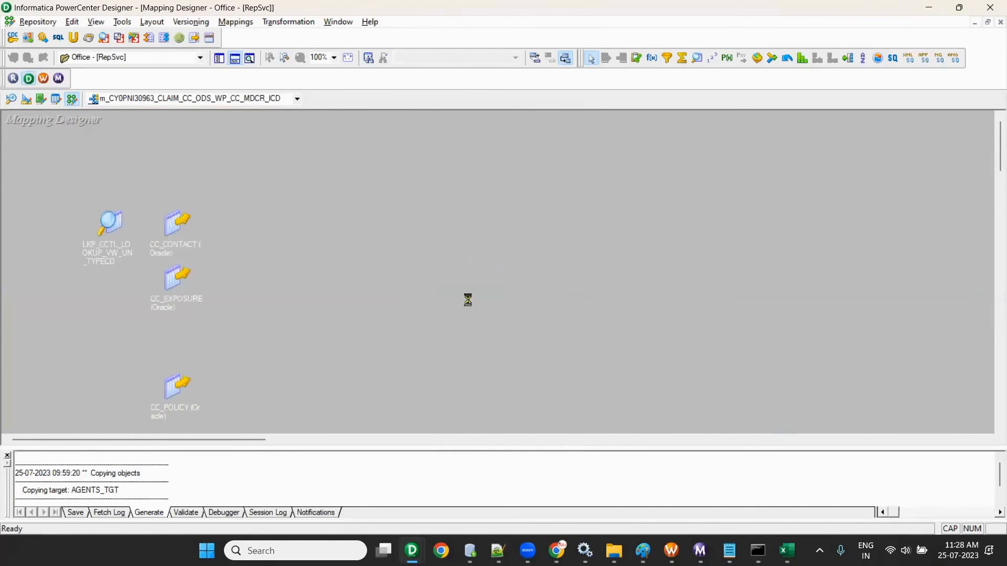
scroll(470, 304, down, 5)
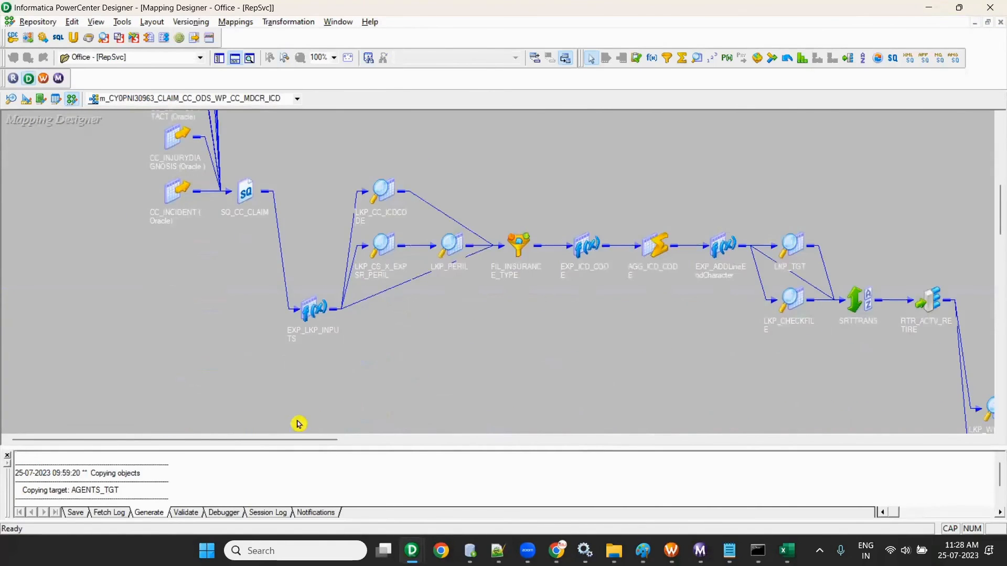
drag(285, 439, 386, 450)
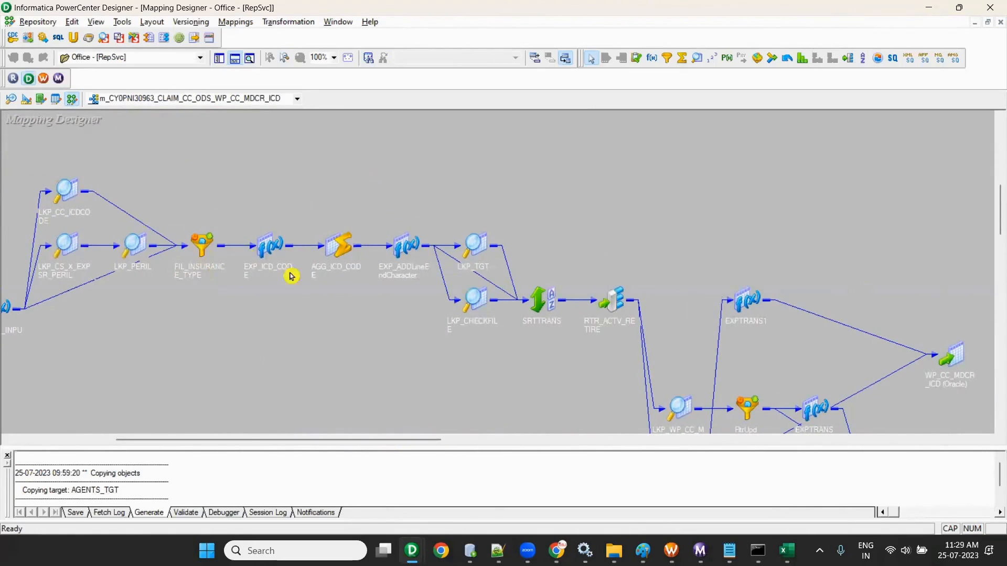
Step: Open Find in Workspace for the mapping, switch to Notepad++ and add the note line "5.FIND IN WORKSPACE IN MAPPING."
click(72, 21)
click(98, 124)
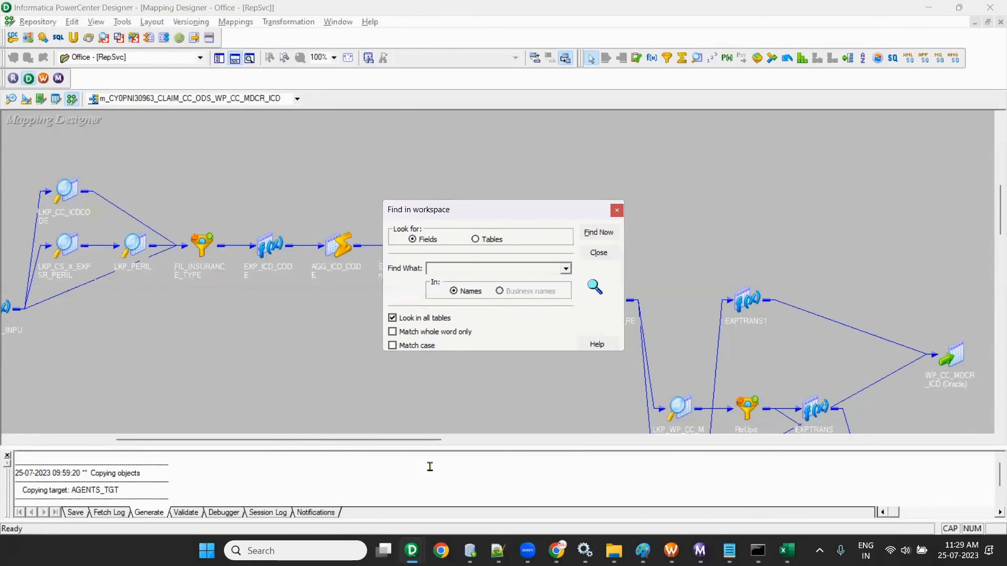
click(497, 550)
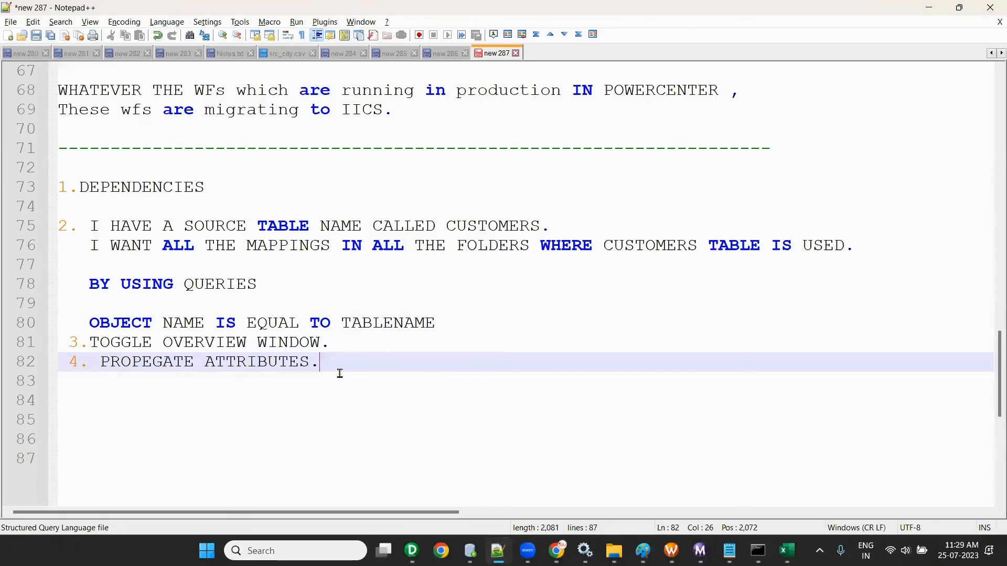
key(Return)
text(5.FI)
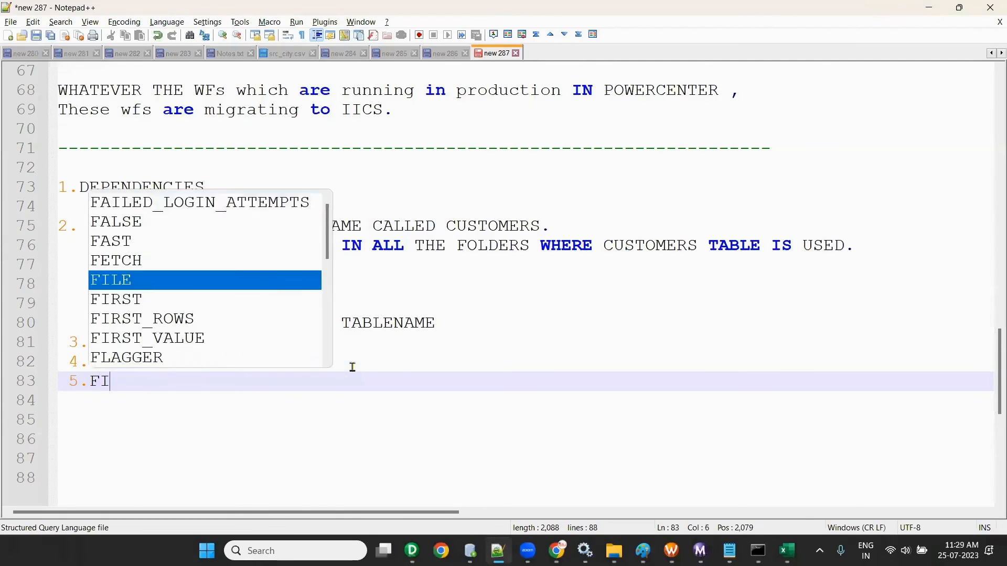
text(ND IN WORKF)
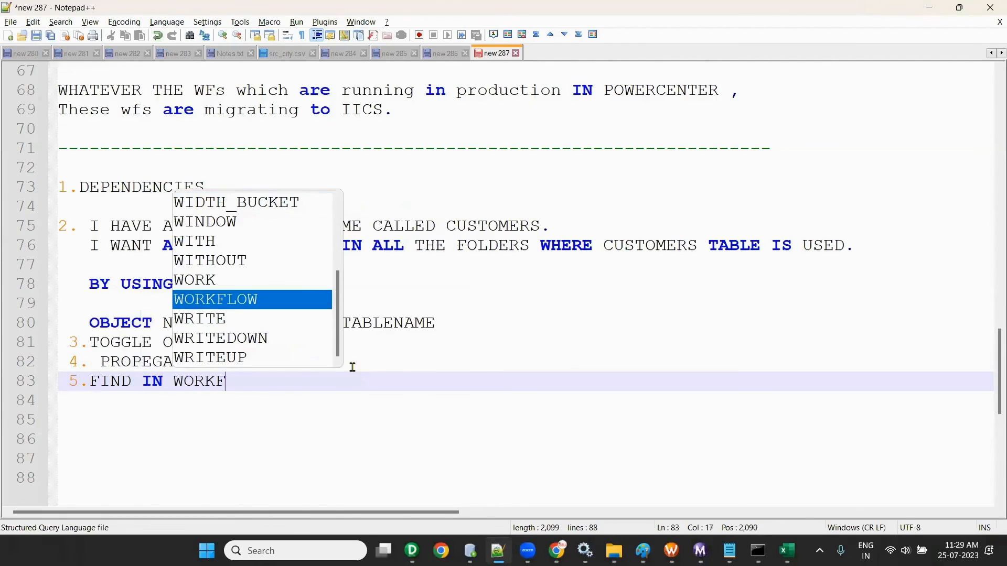
key(BackSpace)
text(SPACE IN)
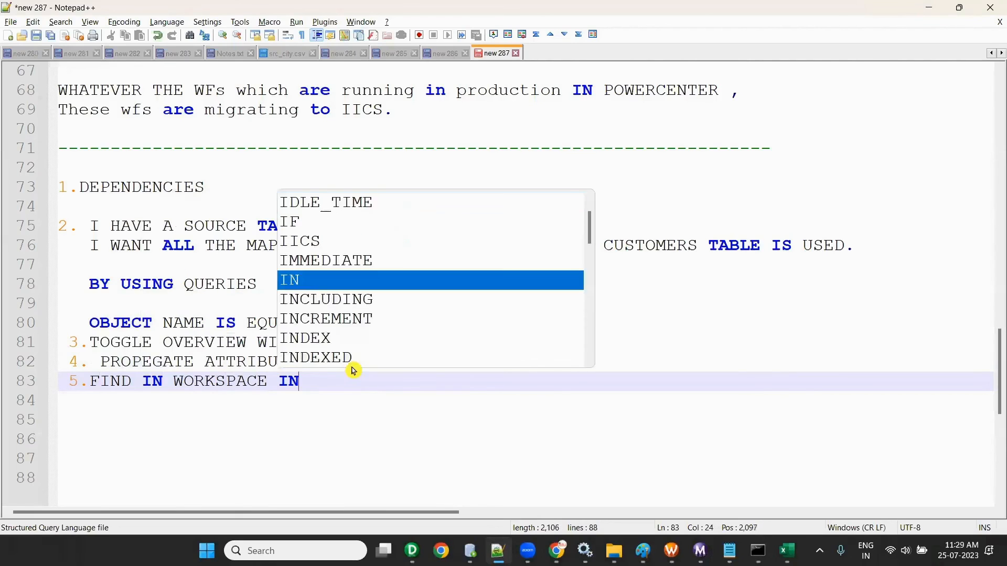
text( MAPPING.)
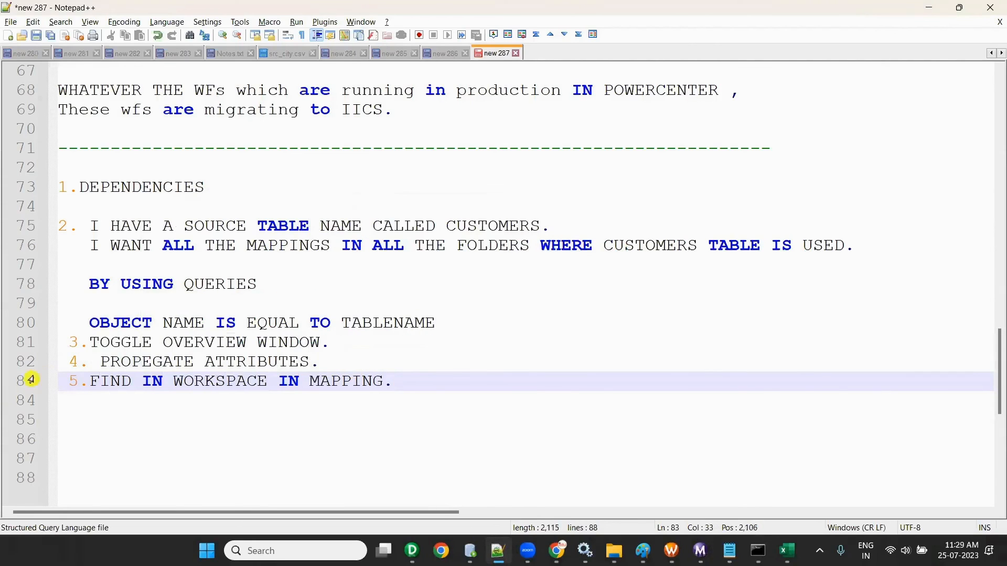
Step: Remove the extra space before PROPEGATE in note line 4, switch to PowerCenter Designer and search the mapping's fields for ICDCODE
click(104, 362)
key(BackSpace)
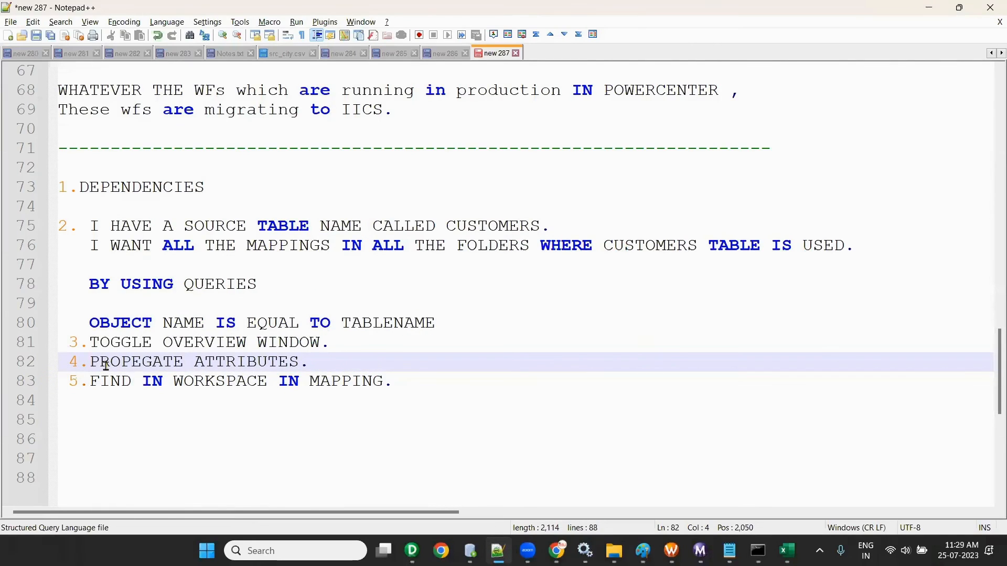
key(alt+Tab)
drag(446, 221, 356, 177)
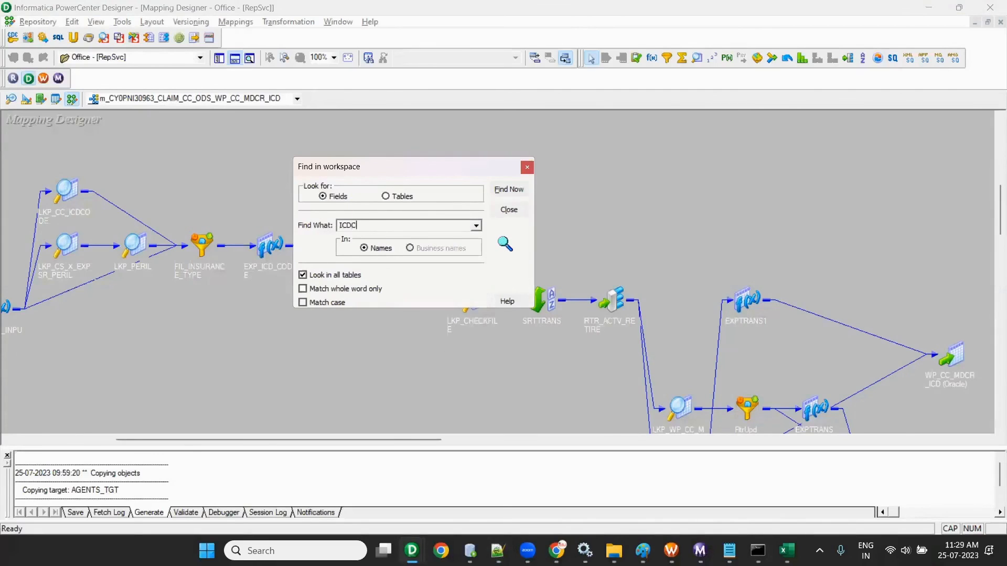
key(Return)
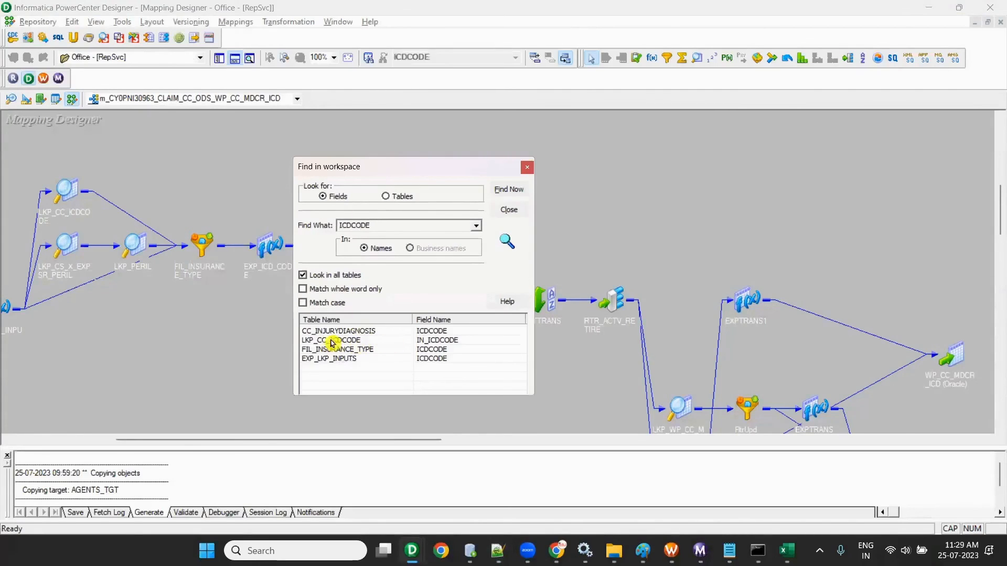
Step: Locate the ICDCODE matches in CC_INJURYDIAGNOSIS and LKP_CC_ICDCODE and expand both objects to view the matching ports
click(315, 336)
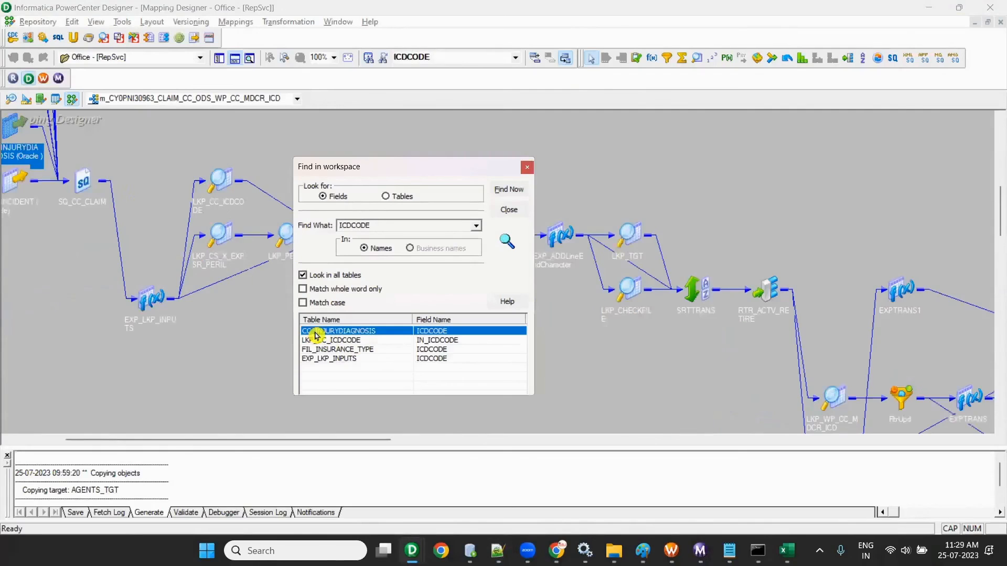
click(22, 127)
mouse_move(55, 130)
mouse_down()
mouse_move(65, 240)
mouse_move(63, 140)
mouse_up()
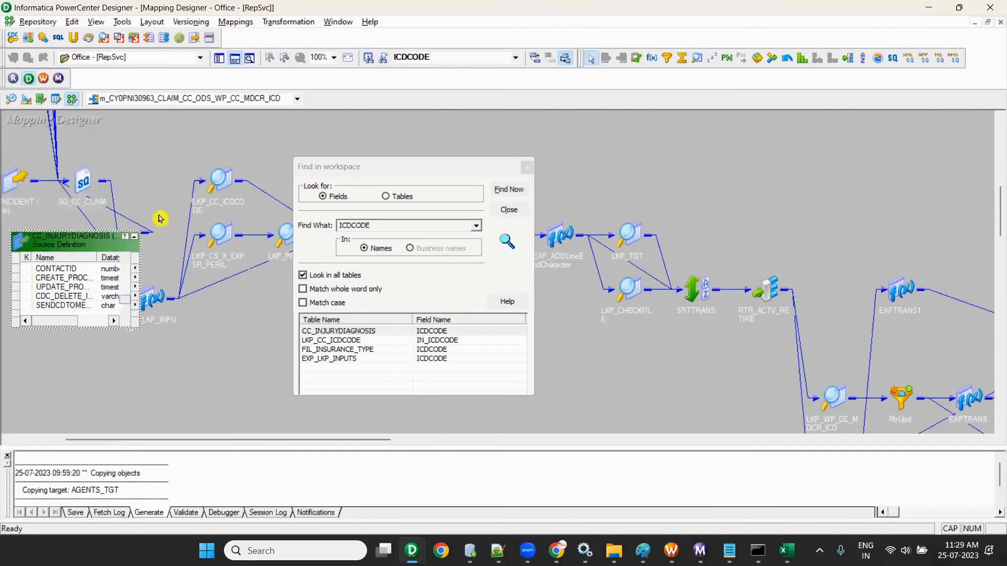
click(328, 335)
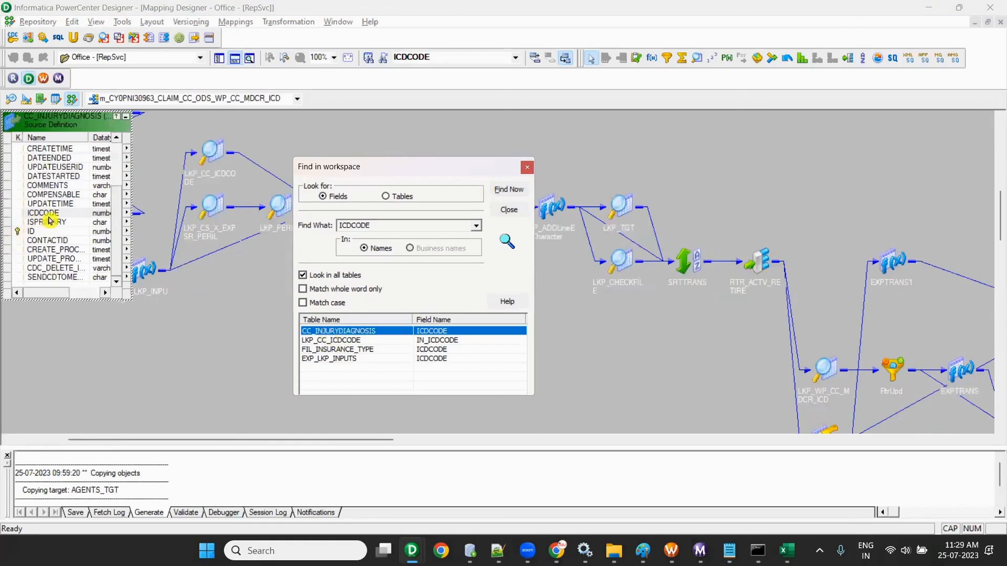
click(325, 341)
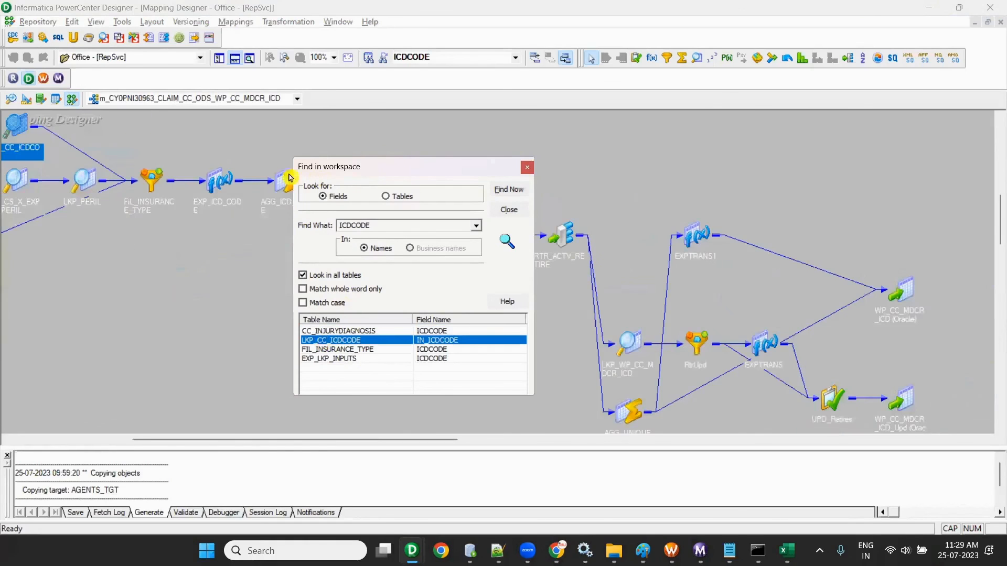
click(14, 134)
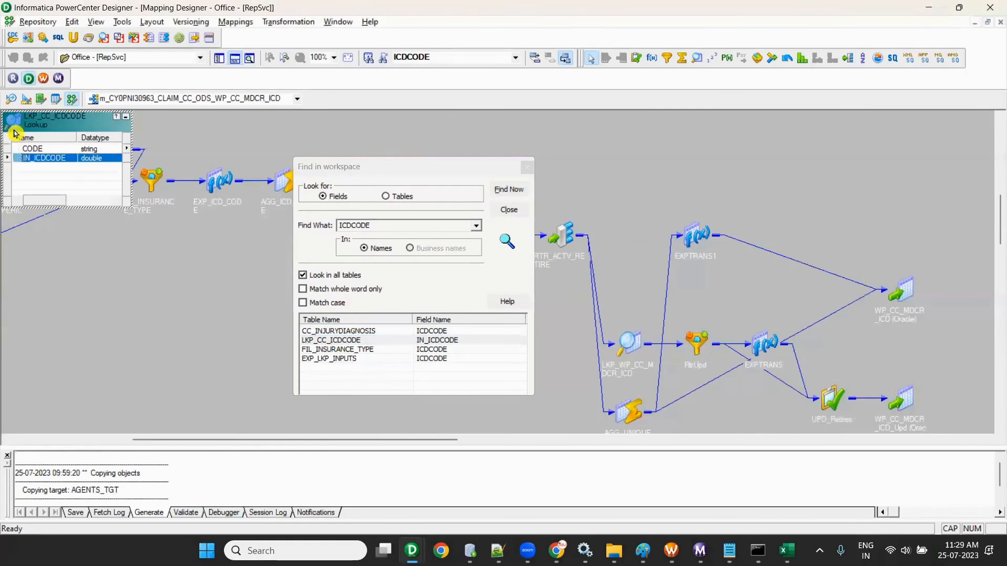
Step: Locate the ICDCODE matches in FIL_INSURANCE_TYPE and EXP_LKP_INPUTS and expand both transformations to view the field
click(332, 349)
drag(414, 165, 592, 189)
double_click(23, 126)
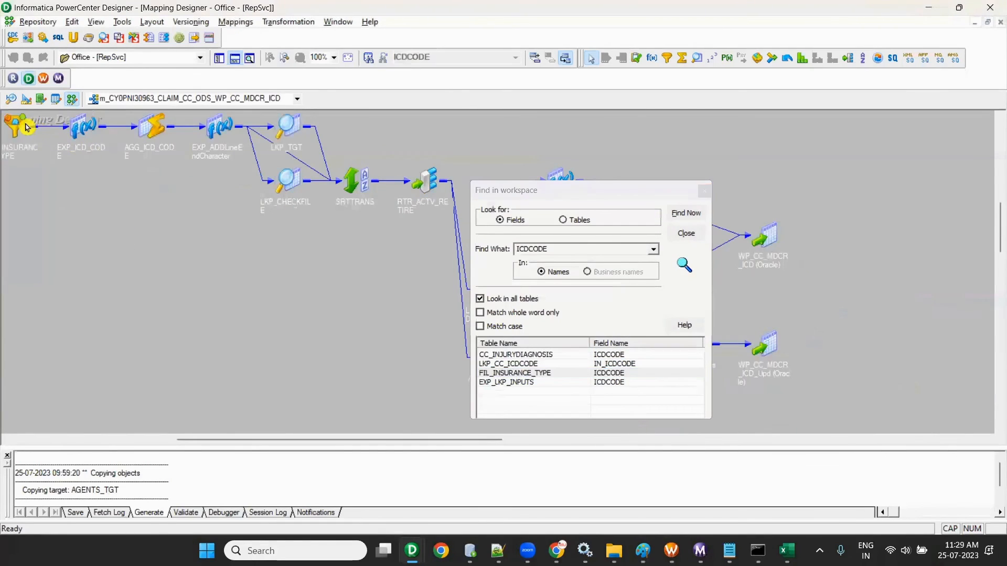
click(498, 386)
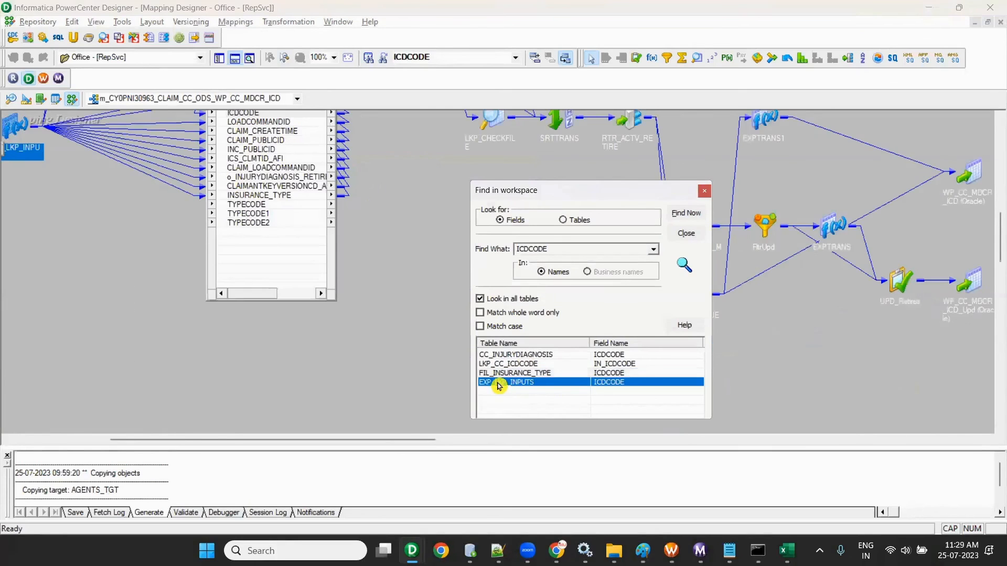
double_click(26, 135)
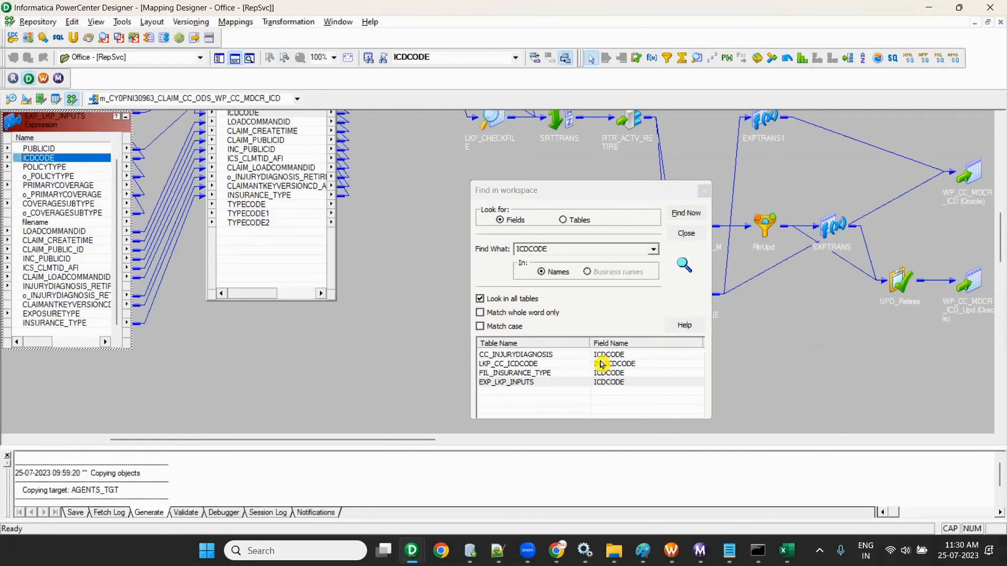
Step: Repeat the ICDCODE field search matching whole word only and case, and close the search dialog
click(480, 312)
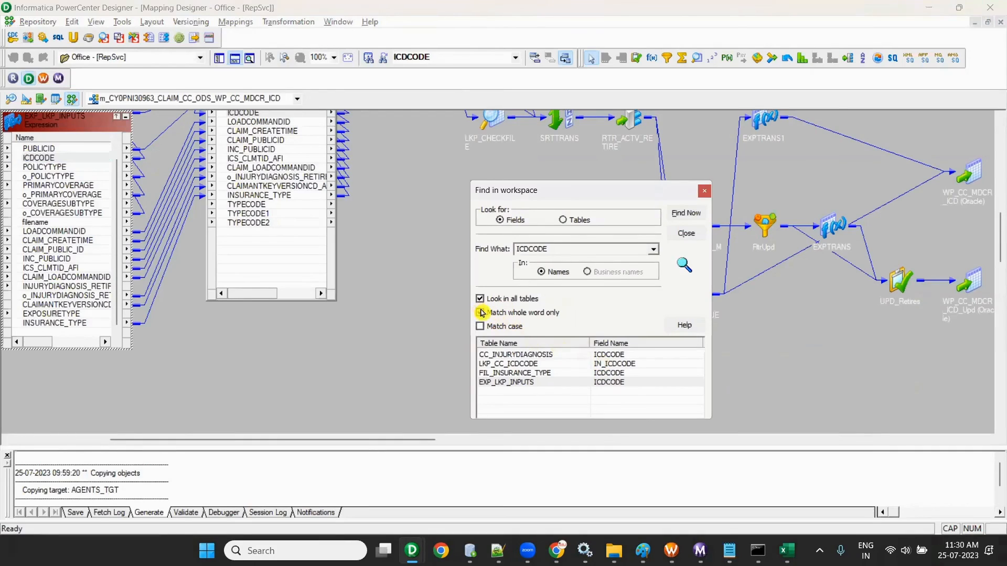
click(480, 312)
click(480, 326)
click(688, 215)
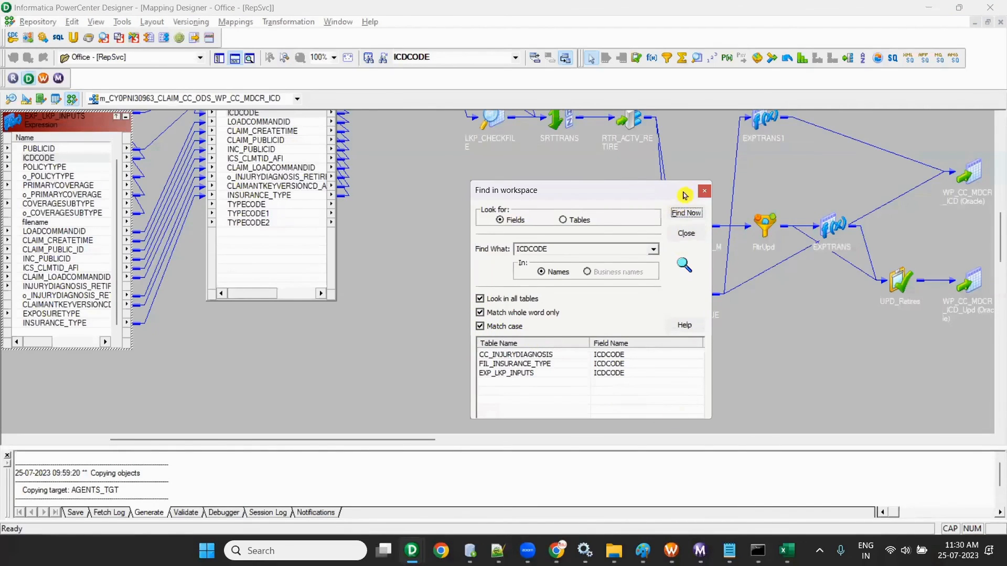
click(704, 190)
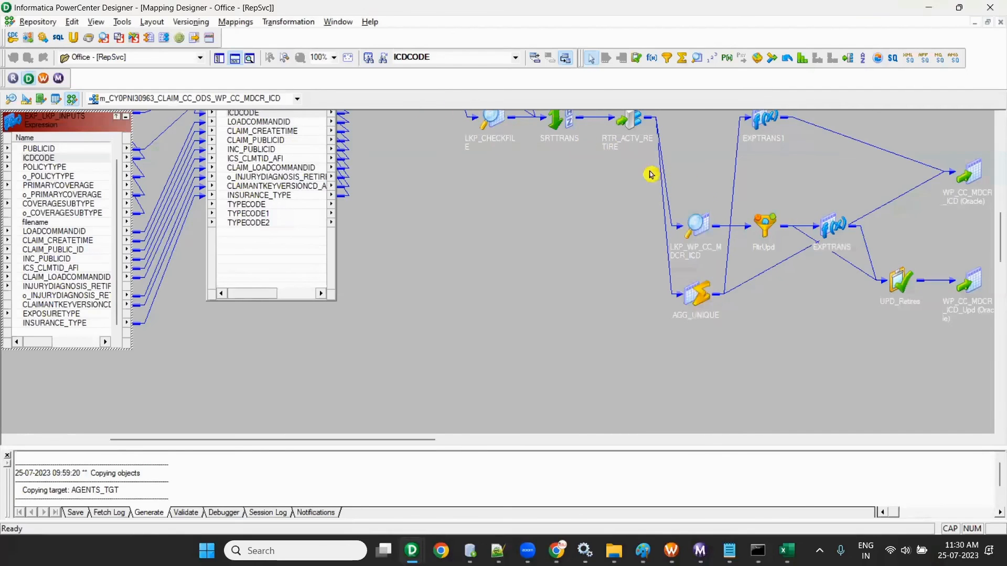
Step: Open the LKP_CHECKFILE lookup for editing, copy its transformation name and close the editor
double_click(492, 121)
double_click(539, 117)
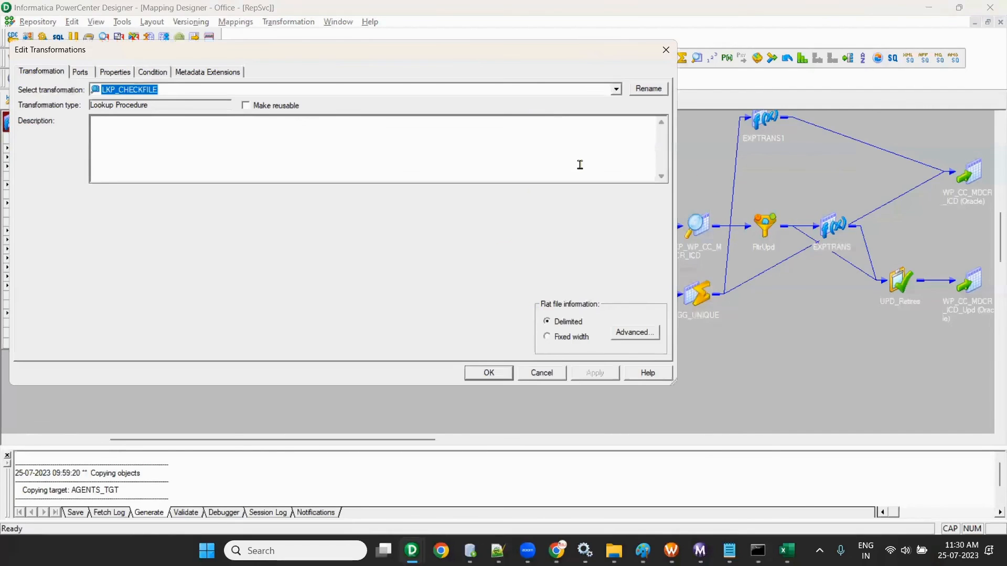
click(648, 88)
key(ctrl+c)
click(454, 206)
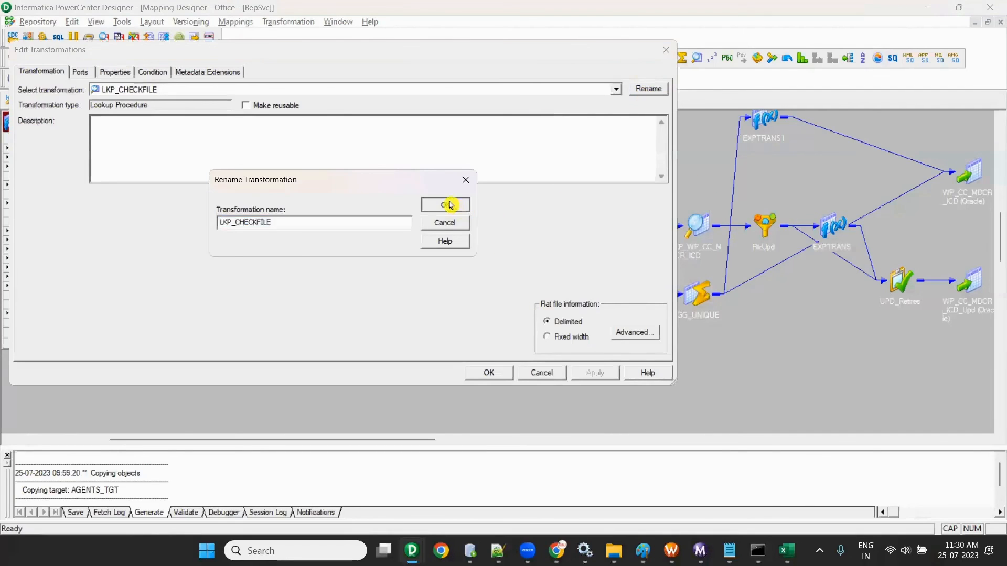
click(489, 372)
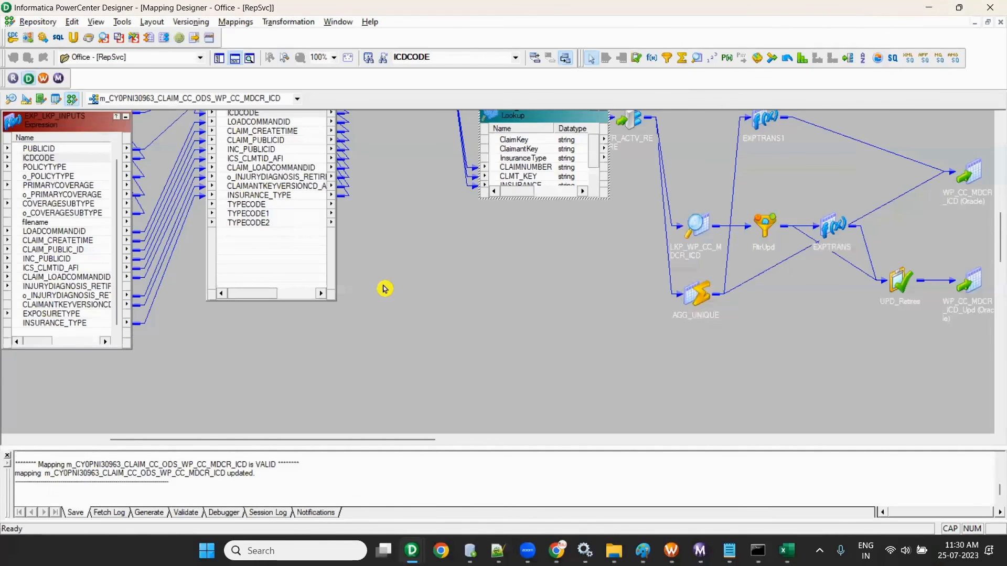
Step: Open Find in Workspace with the search set to tables, and arrange all mapping objects as icons
key(ctrl+f)
click(475, 239)
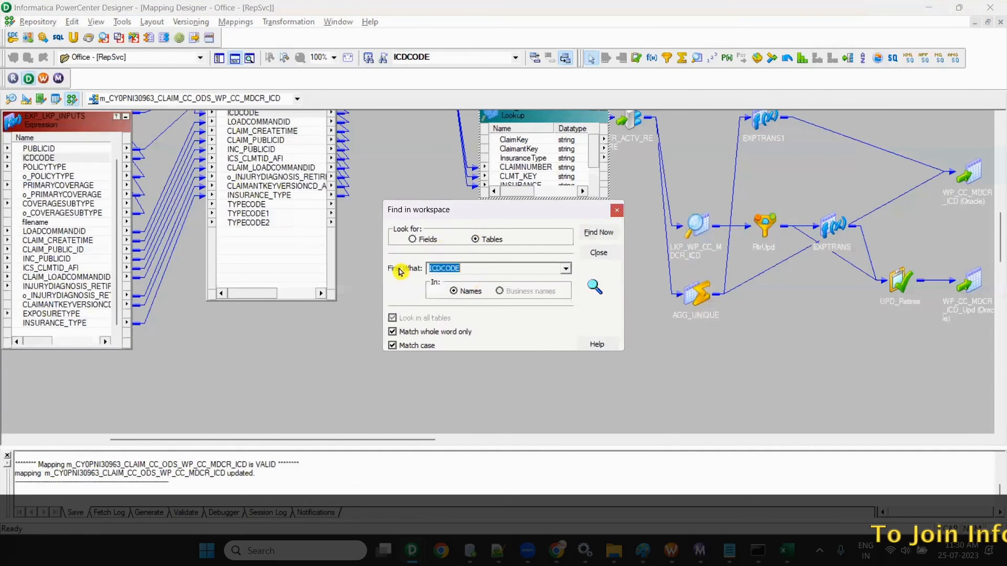
right_click(410, 146)
click(454, 230)
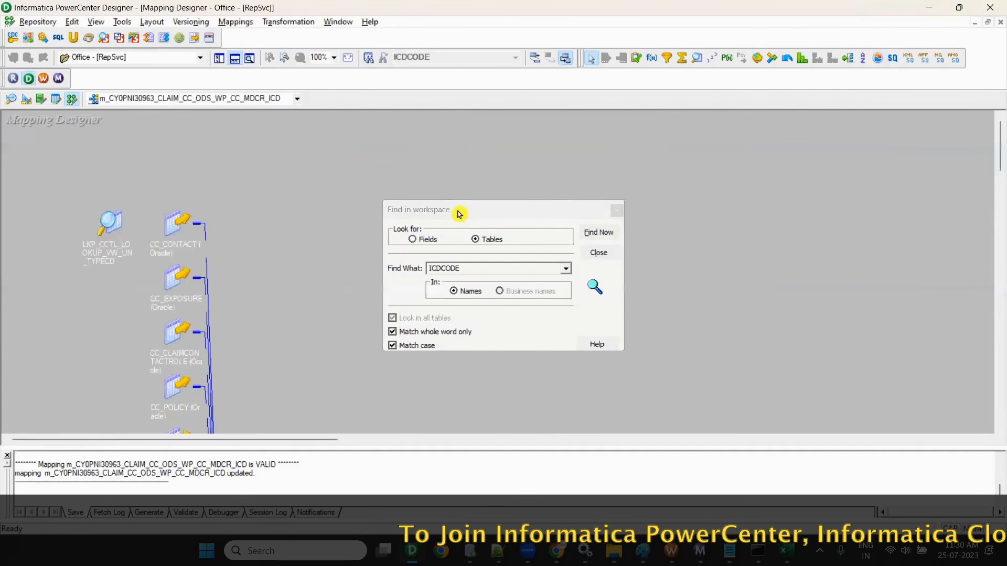
Step: Search the mapping's tables for LKP_CHECKFILE and locate the matching lookup in the workspace
drag(483, 203, 533, 171)
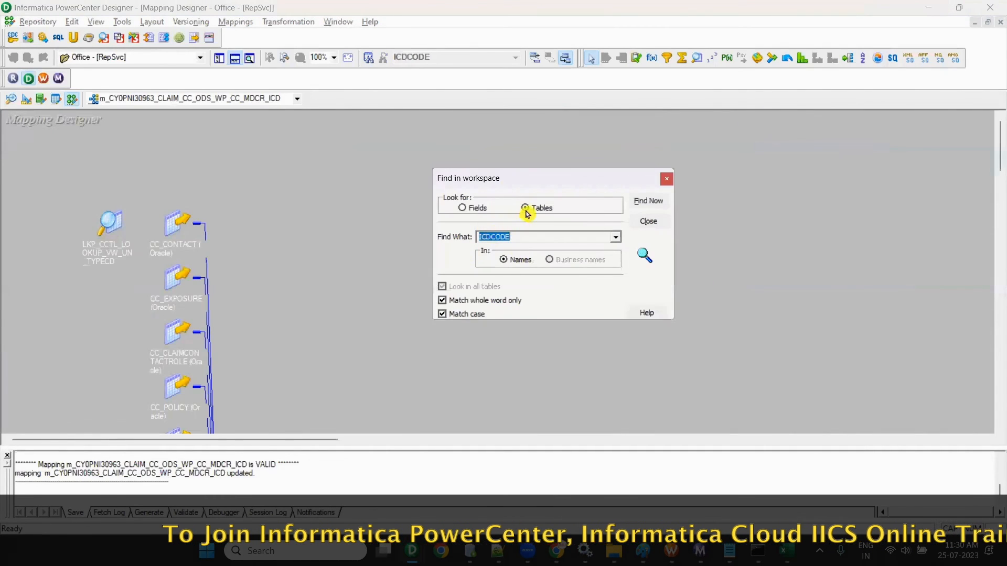
key(ctrl+v)
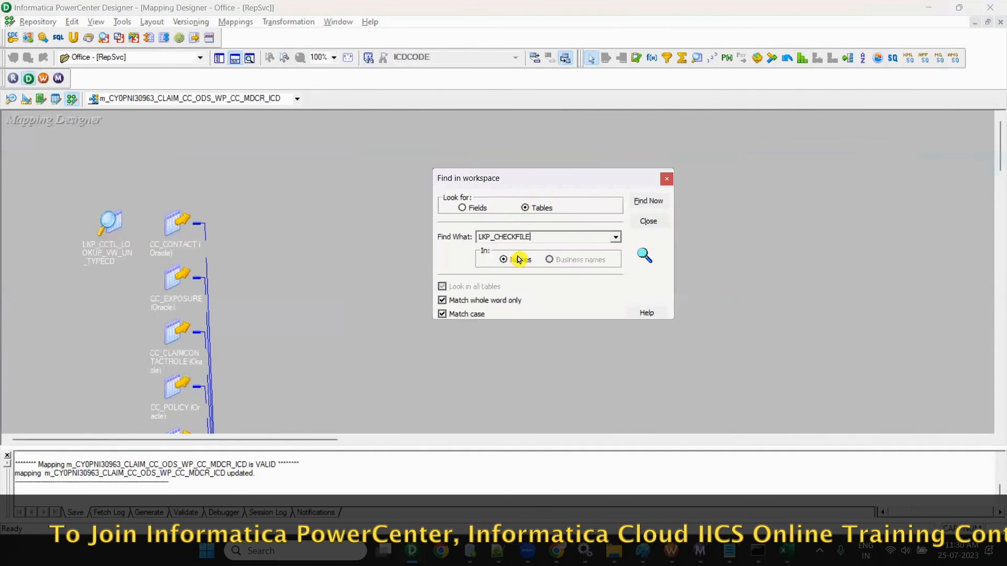
click(640, 202)
click(479, 344)
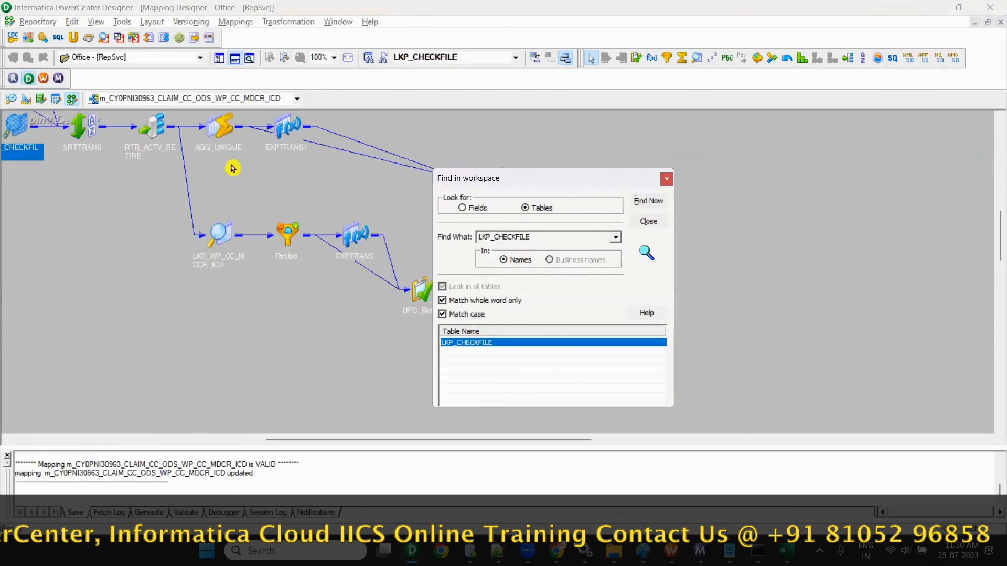
click(225, 440)
click(225, 441)
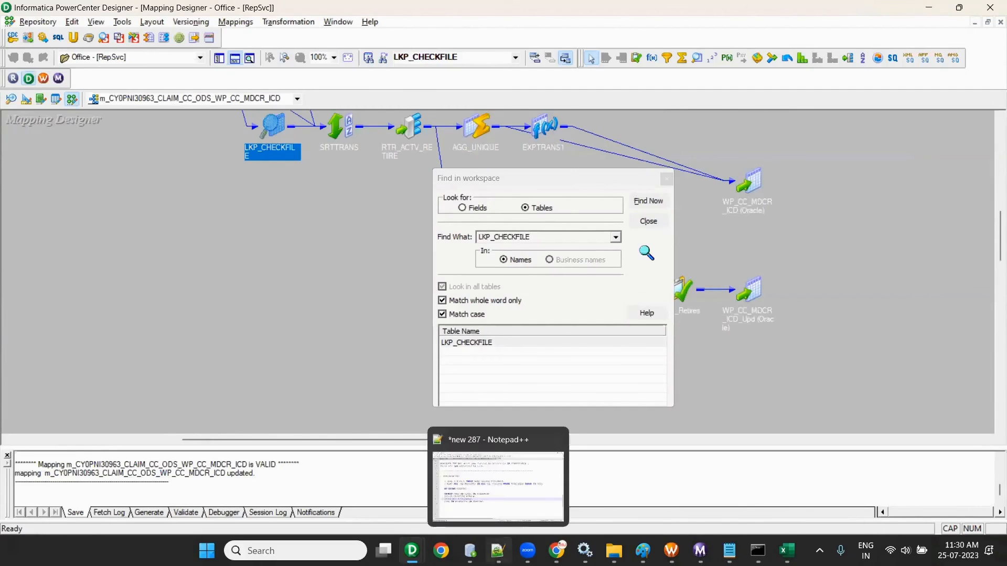
Step: Switch to Notepad++ and add a long dashed separator line below the "FIND IN WORKSPACE IN MAPPING." note
click(497, 550)
click(441, 378)
key(Return)
key(Return)
text(------------------------------------)
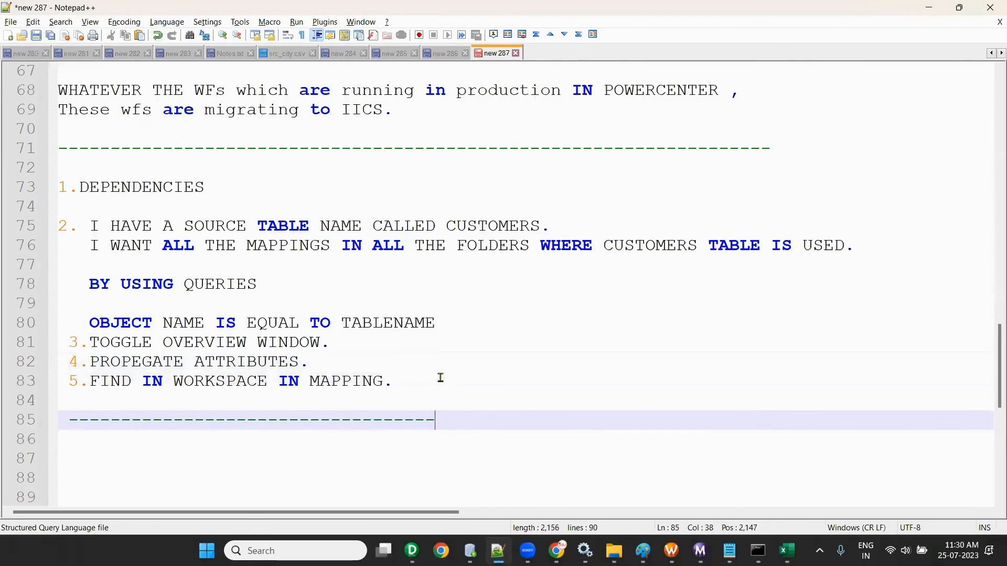
text(----------------------------------------------)
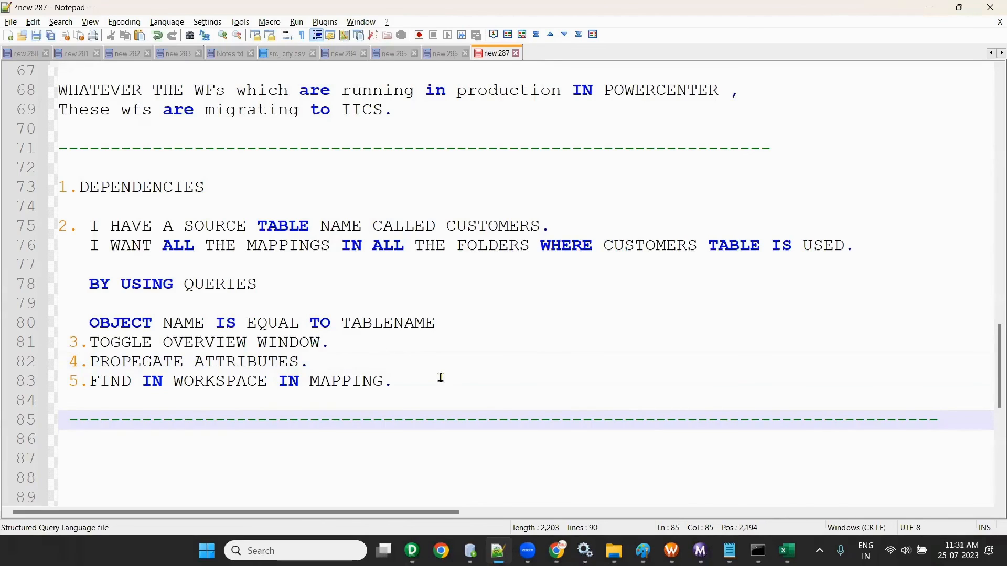
key(Return)
key(Return)
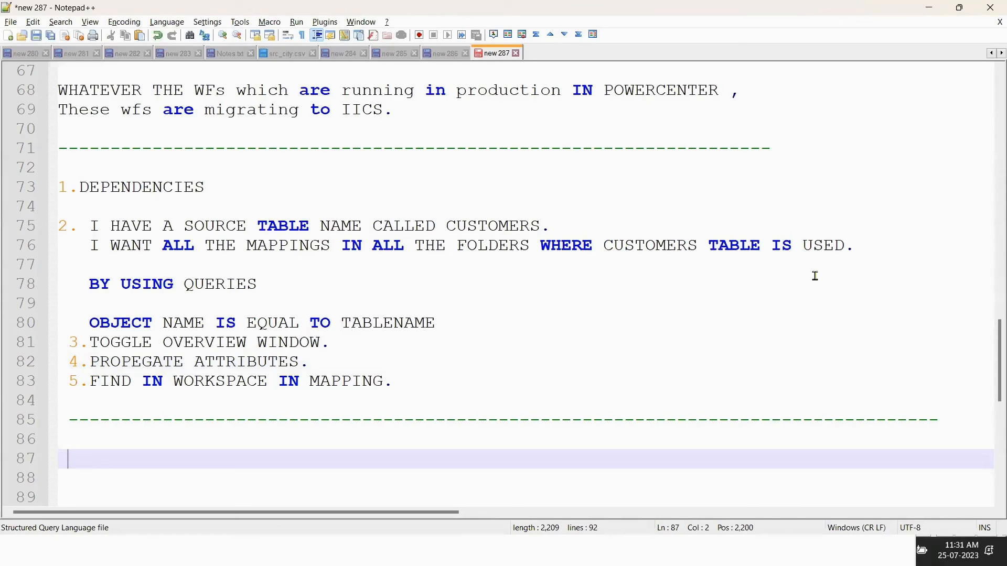
Step: Add the heading "INCREMENTAL LOAD" below the new separator line
scroll(328, 300, down, 3)
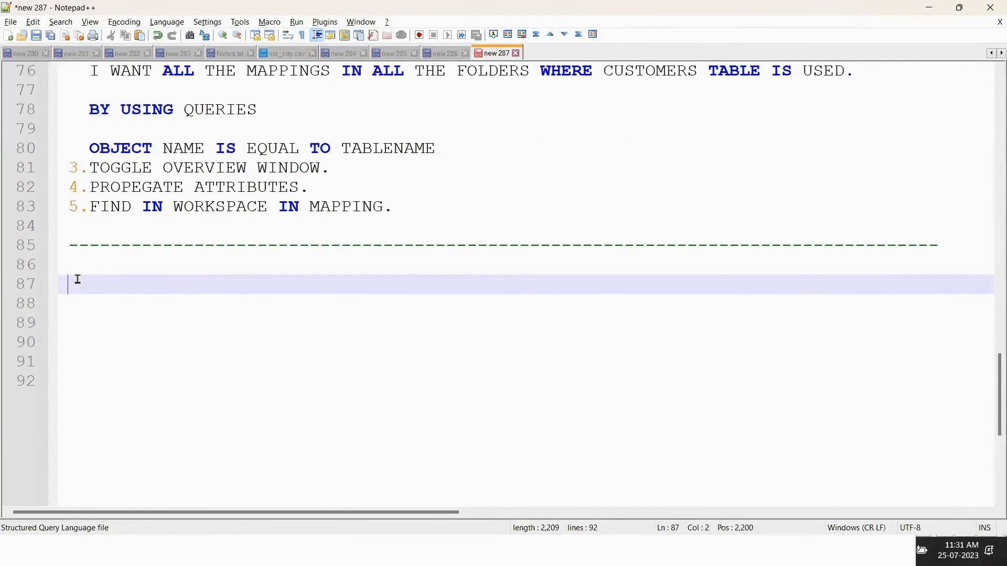
text(INCR)
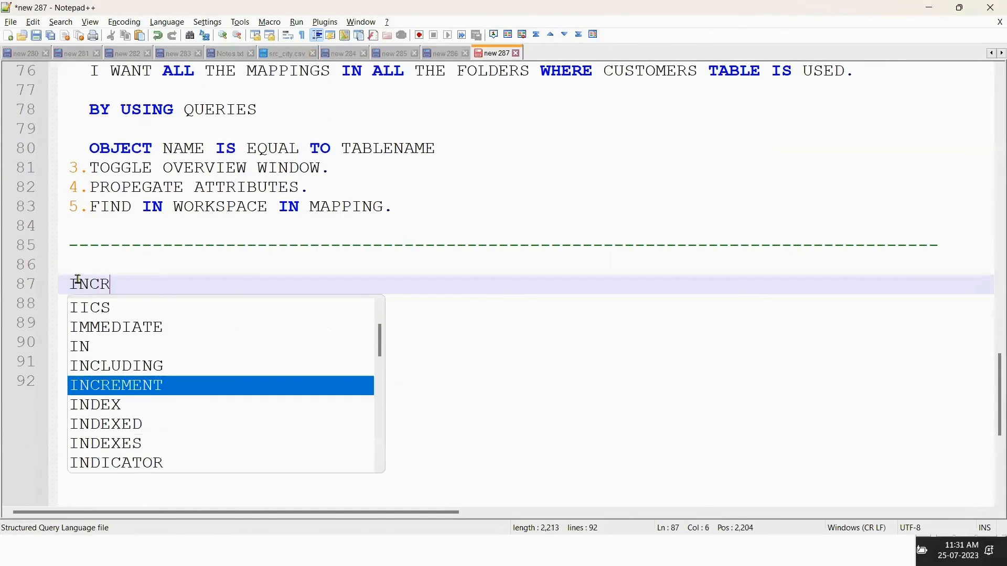
text(EMENTAL LOAD)
key(Return)
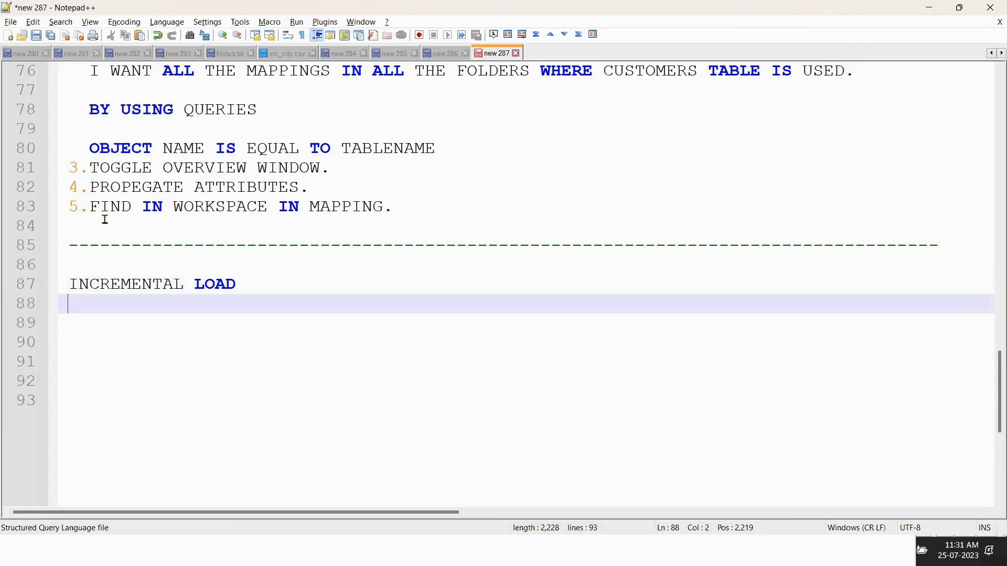
Step: List the environments "DEV ,", "TEST ," and "PROD" on separate lines under the INCREMENTAL LOAD heading
text(DEV M)
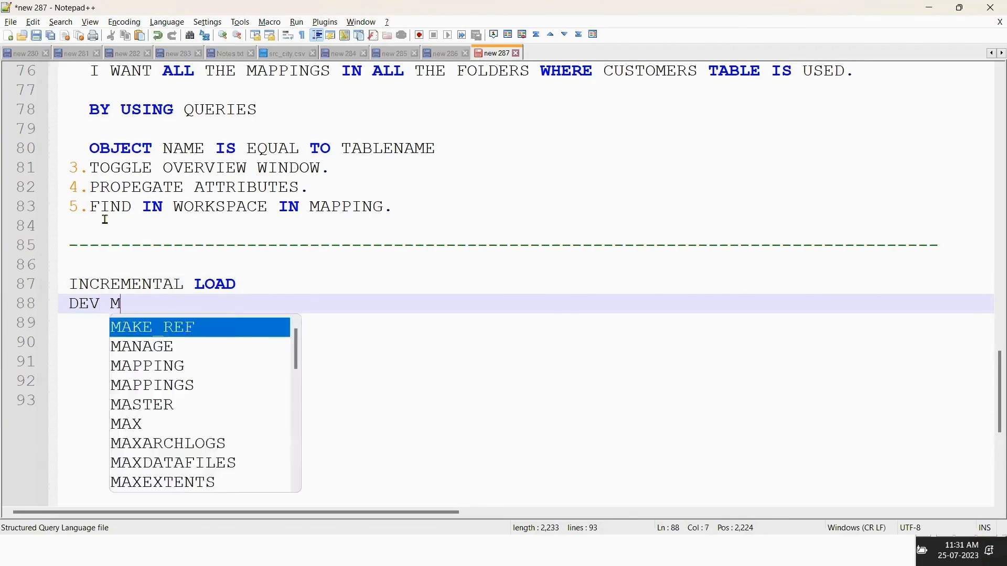
text(, TE)
key(BackSpace)
key(BackSpace)
key(BackSpace)
key(BackSpace)
key(BackSpace)
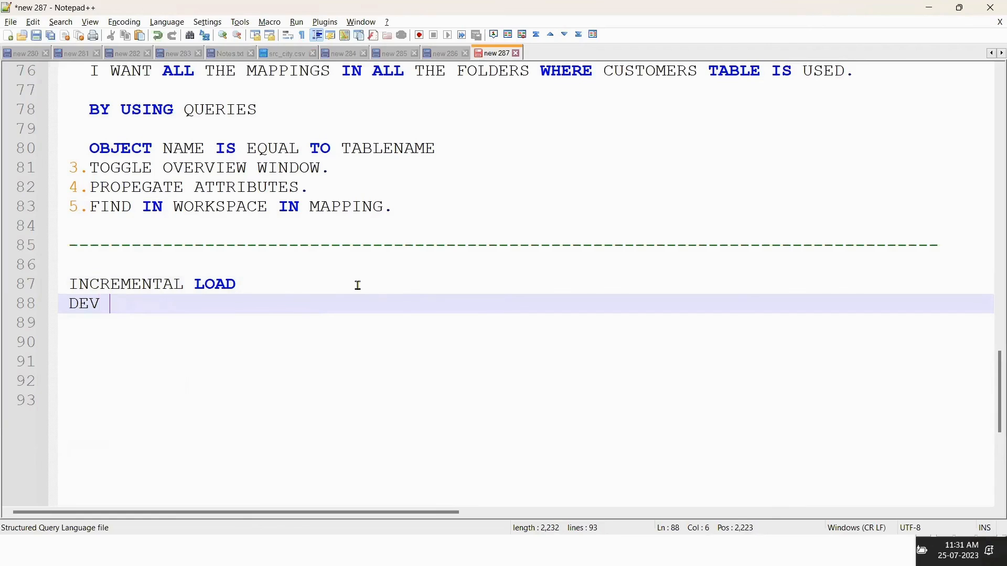
text(M)
key(BackSpace)
text(,)
key(Return)
text(TE)
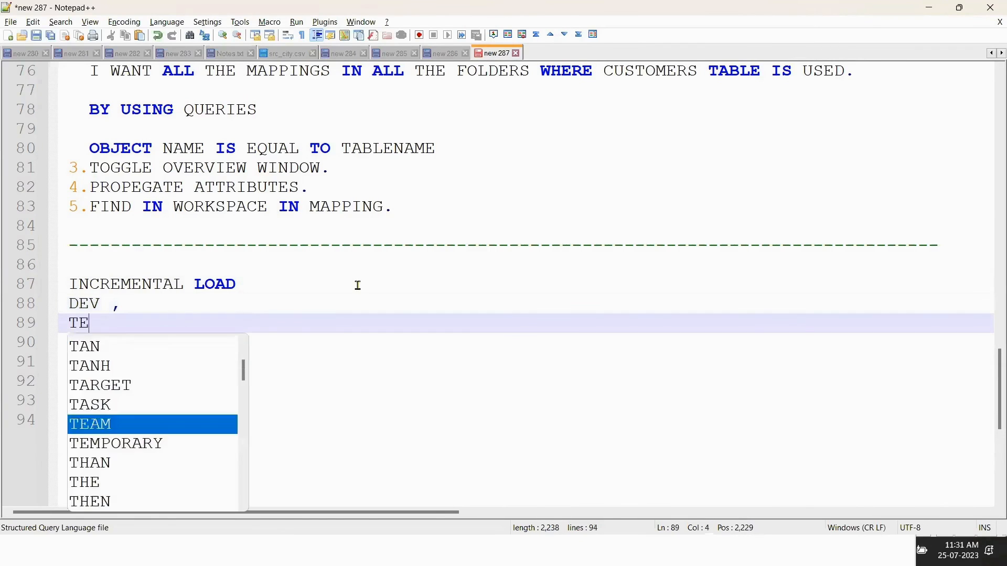
text(ST , PROD)
key(Return)
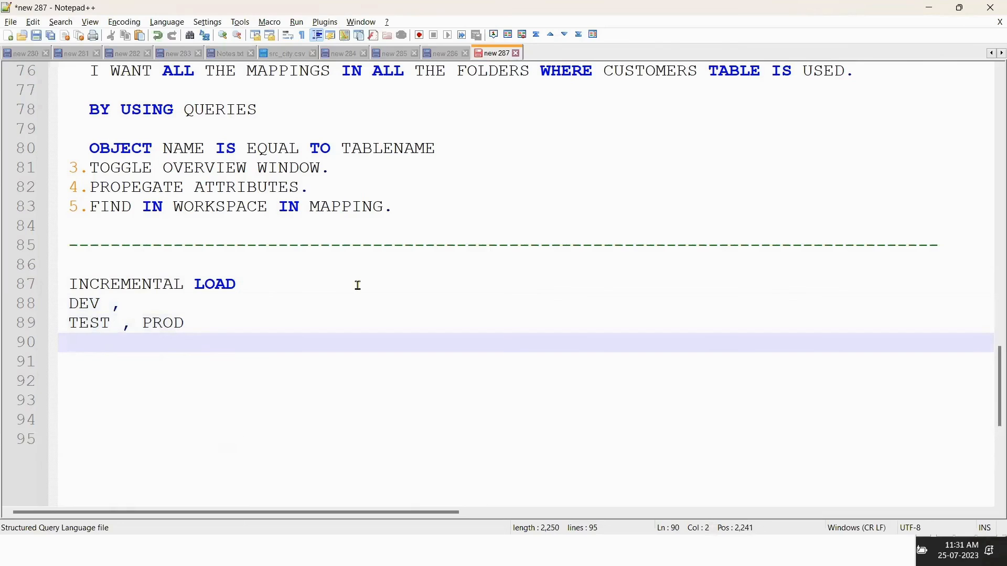
click(143, 321)
key(Return)
Step: Append "- UNIT TESTING" to the DEV line under the INCREMENTAL LOAD heading
click(146, 320)
click(154, 306)
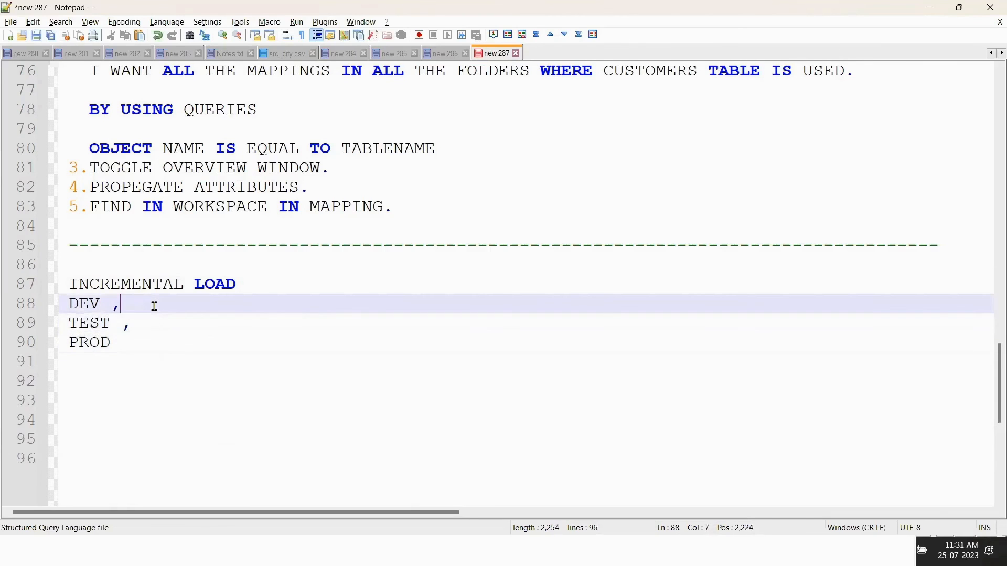
text(- UNIT T)
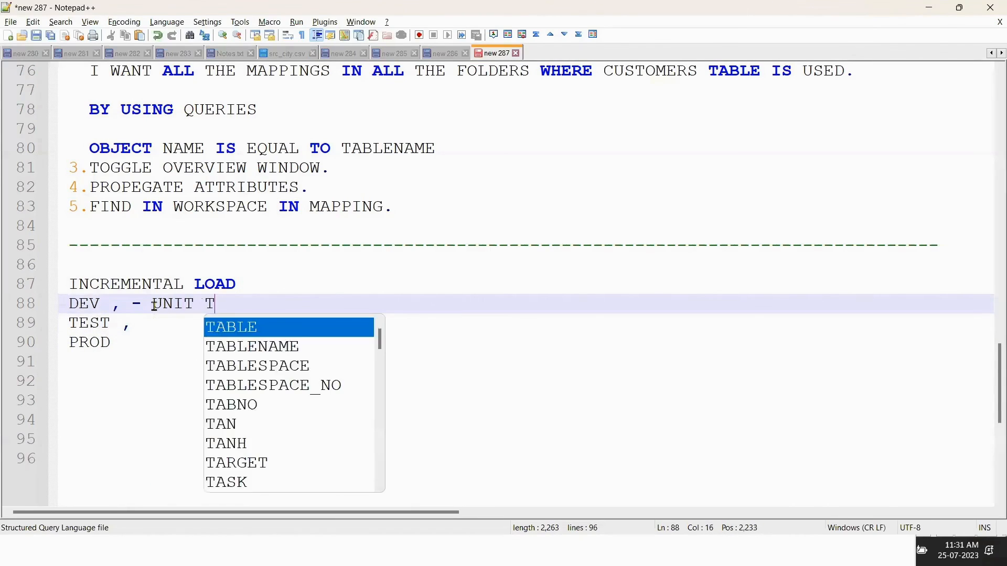
text(ESTING)
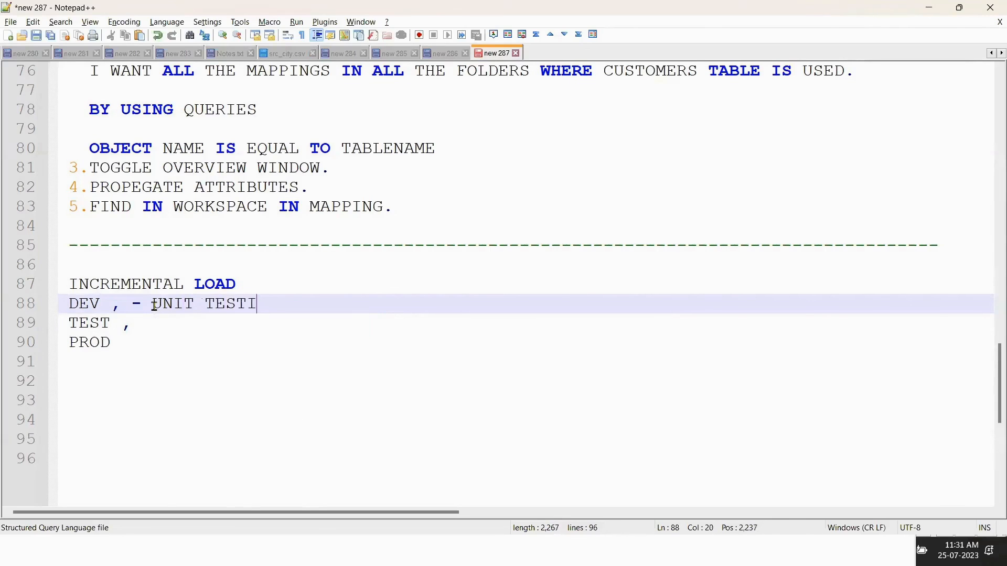
Step: List "PARAMETRIZATION", "EVENT WAIT" and "EVENT RAISE" on separate lines below PROD
click(159, 356)
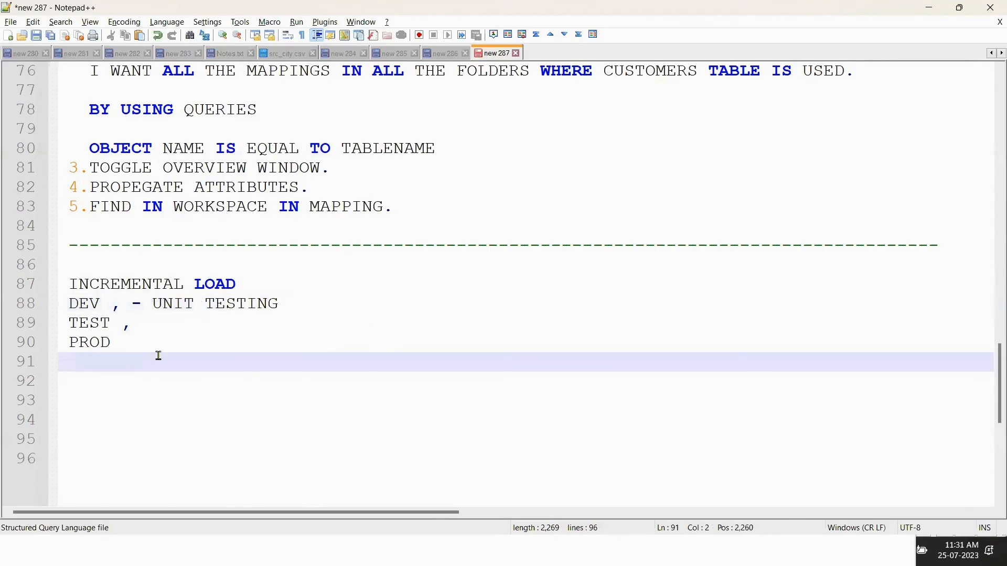
key(Return)
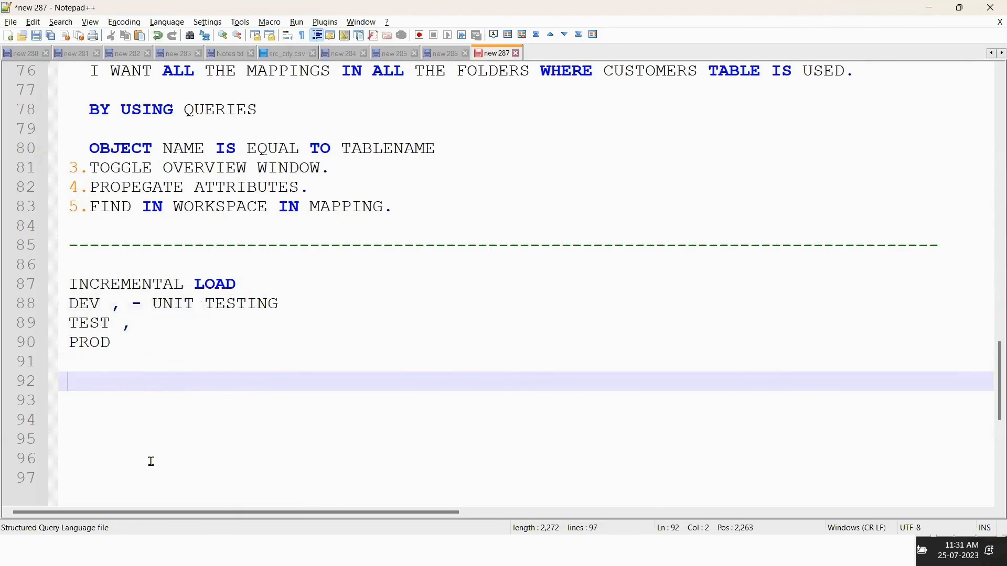
key(Up)
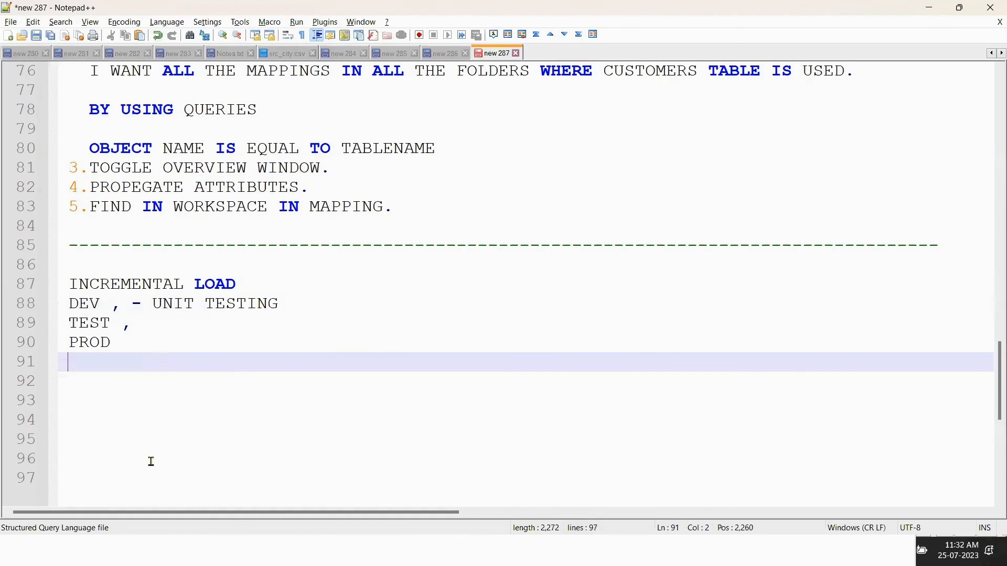
text(PARAMETRIZATION)
key(Return)
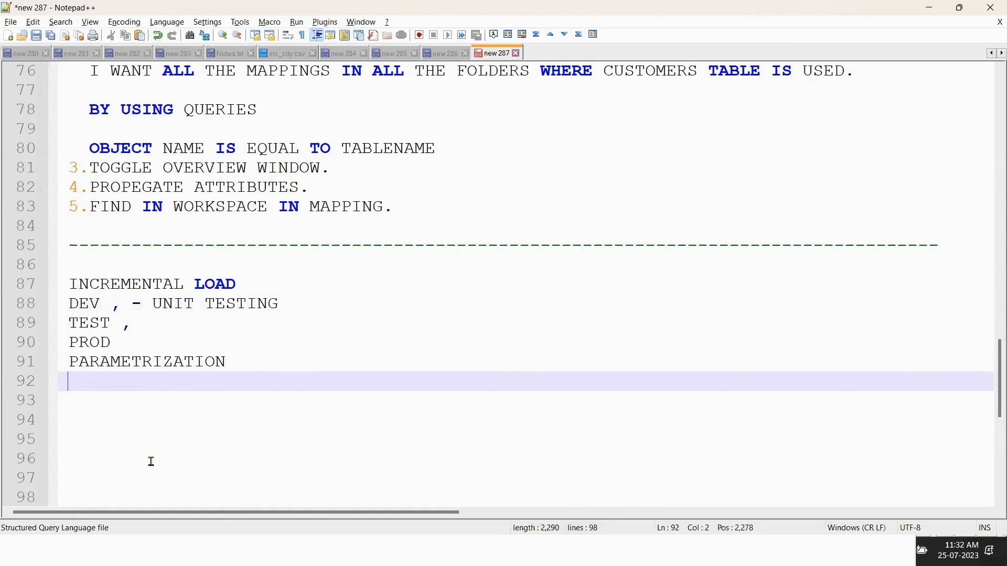
text(EVENT WAIT)
key(Return)
text(EVENT RAISE)
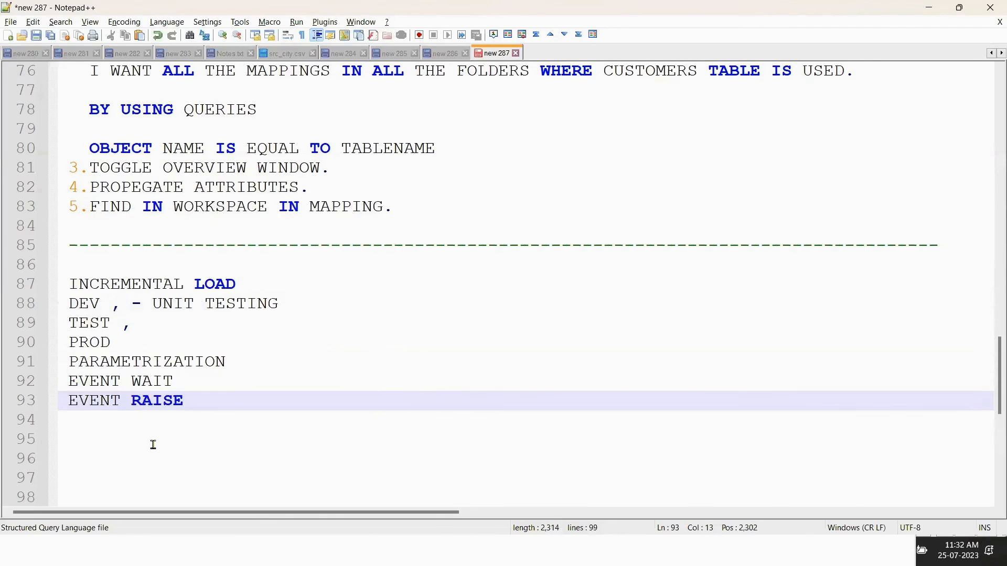
Step: Add "DEPLOYEMENT" and "DYNAMIC FLAT FILE" as separate lines below EVENT RAISE
key(Return)
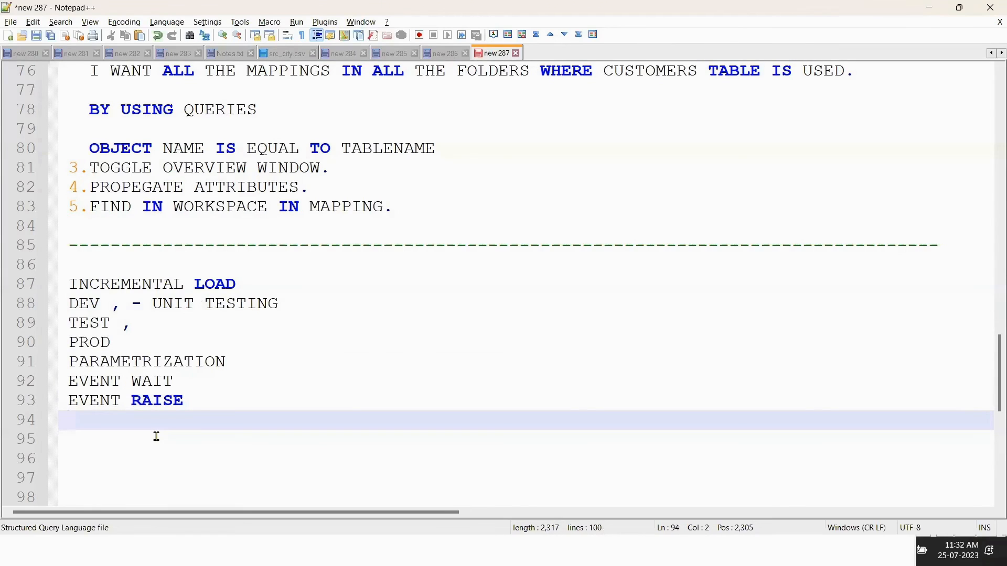
text(D)
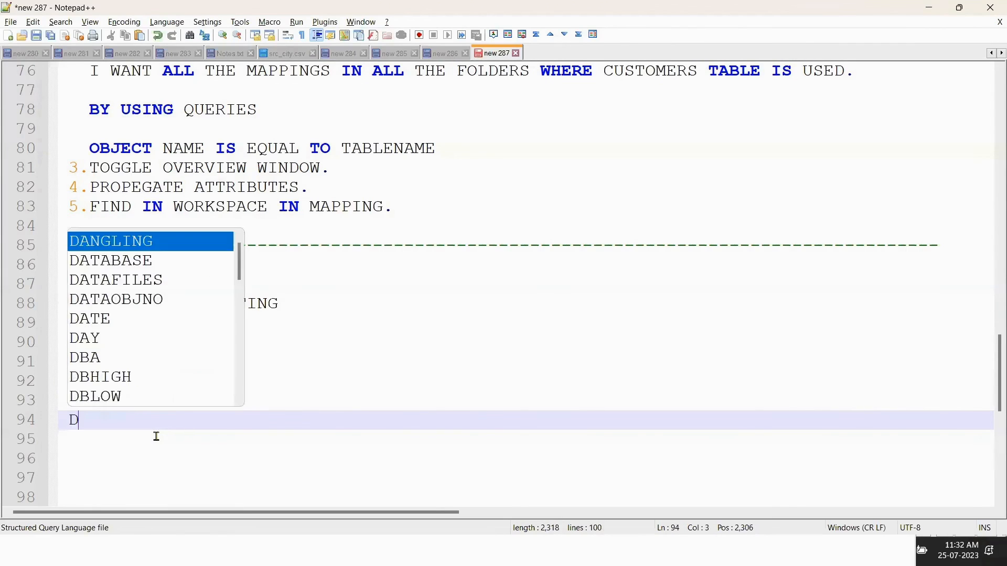
text(EPLOYEMENT)
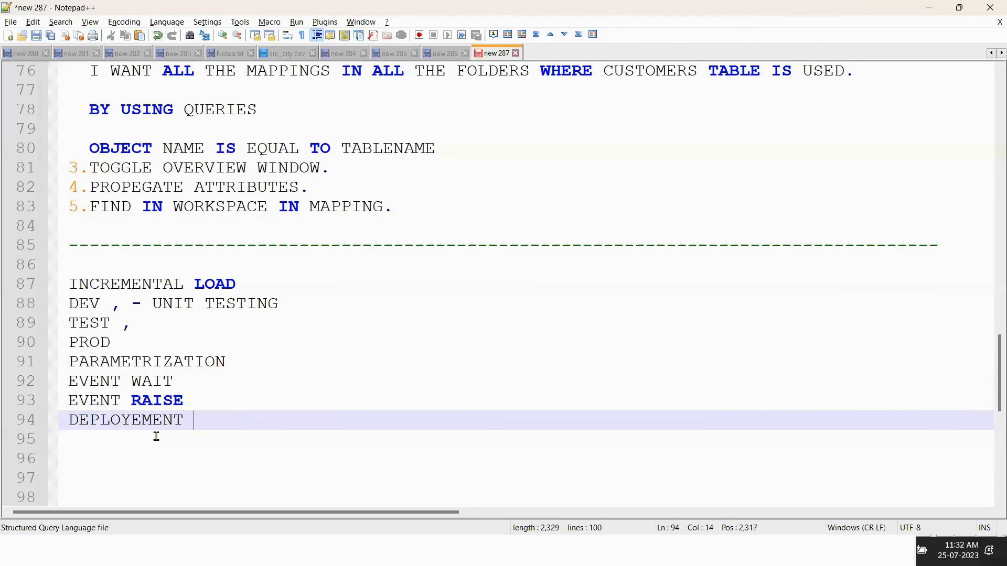
key(Return)
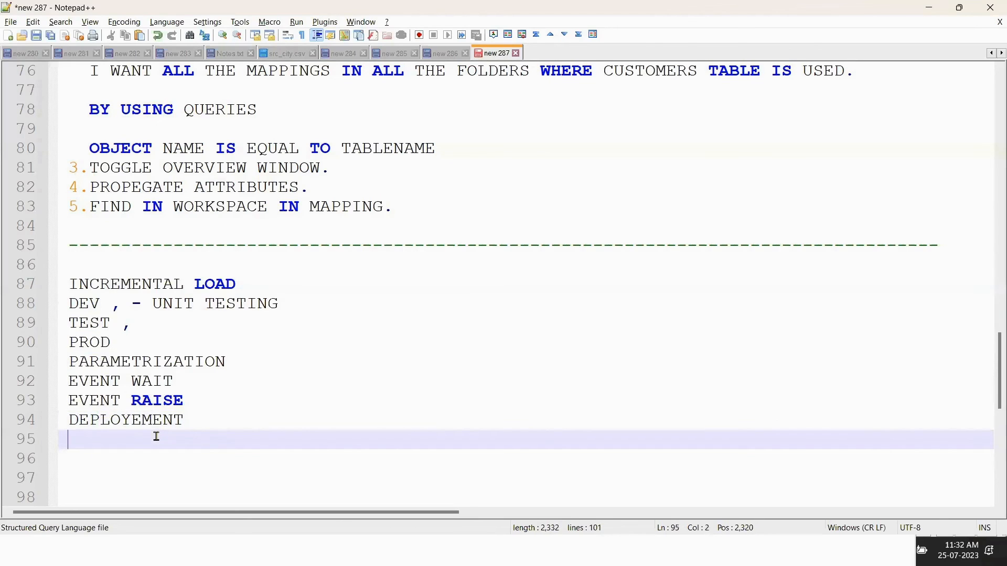
text(DYNAMI)
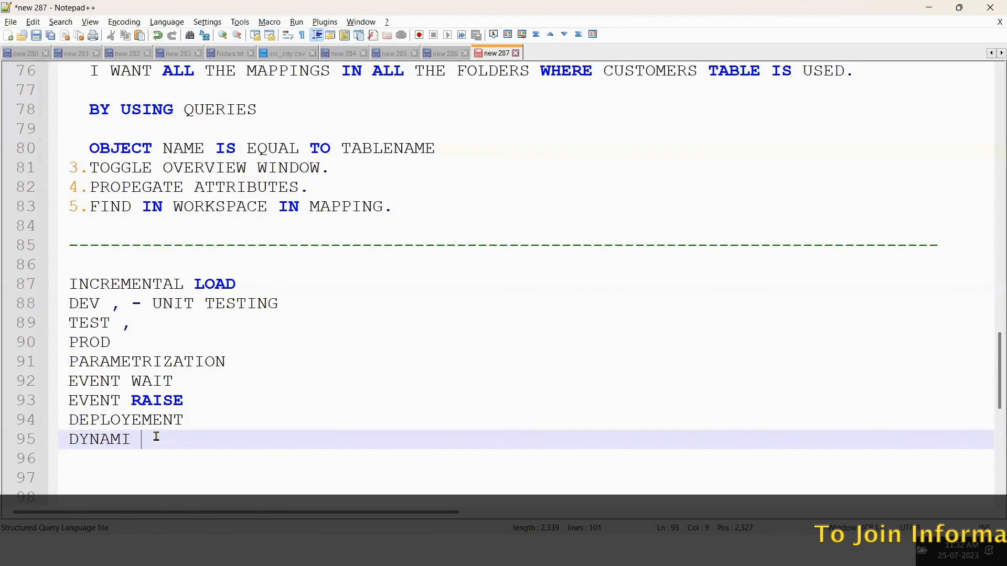
key(BackSpace)
text(C FL)
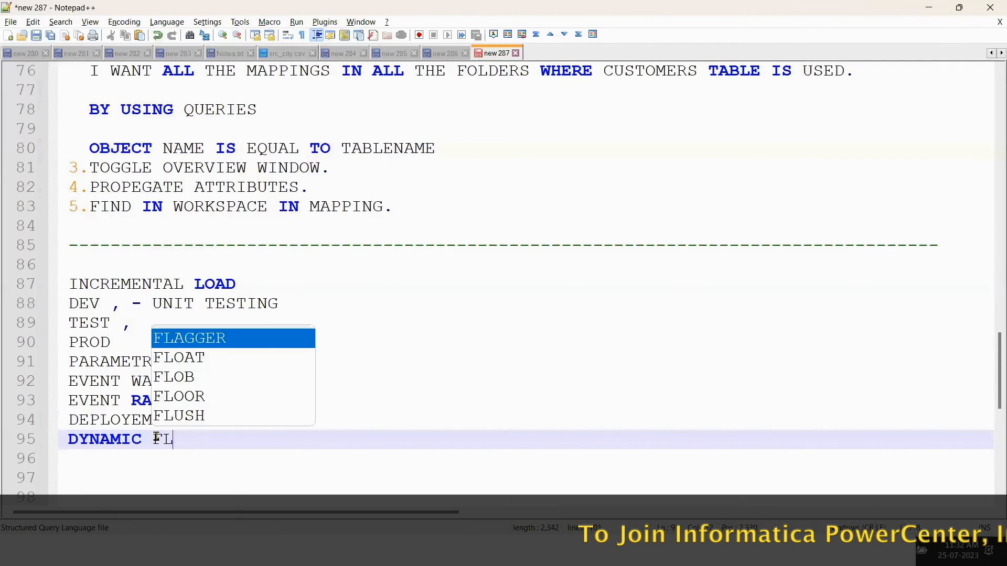
text(AT FIL)
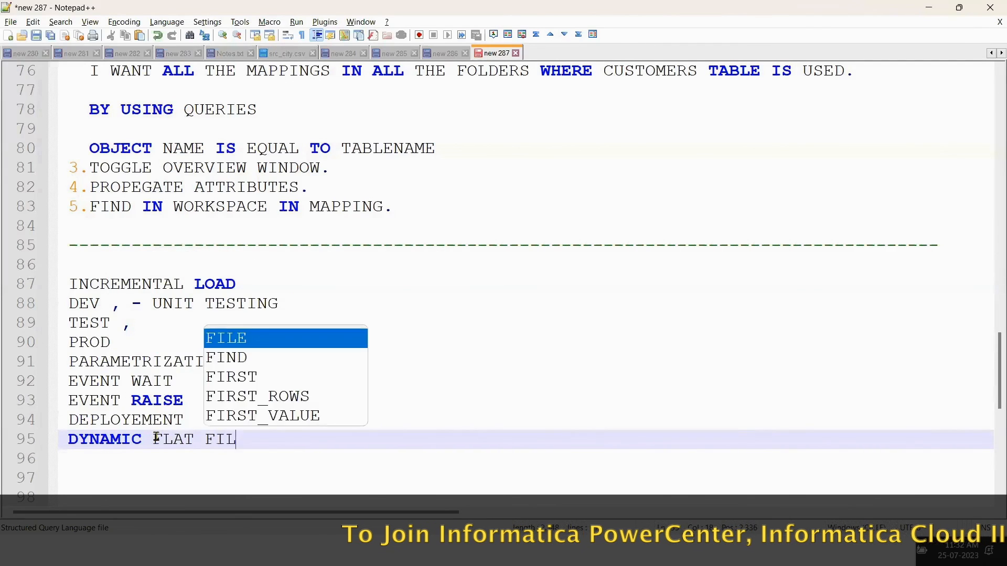
key(Return)
key(Return)
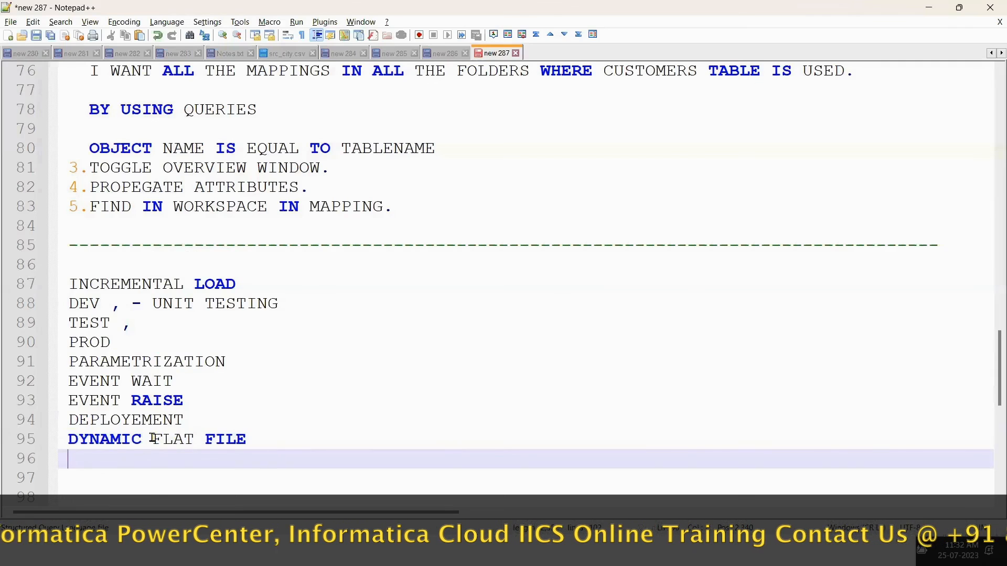
Step: Add the topics "FACT LOAD" and "MINI PROJECT" on separate lines below DYNAMIC FLAT FILE
text(FACT LOAD)
key(Return)
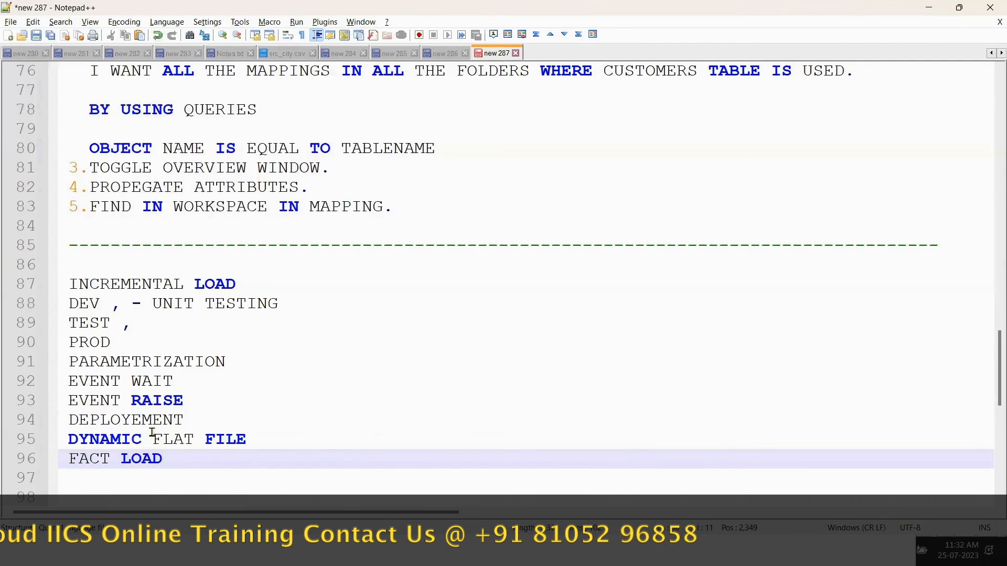
key(Return)
text(MINI PROJEC)
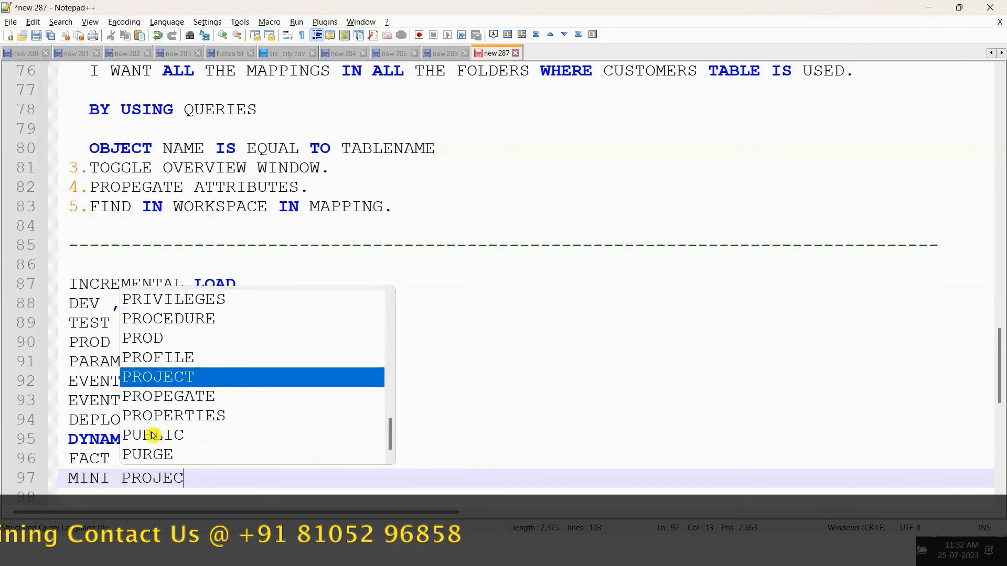
key(Return)
key(Return)
key(Return)
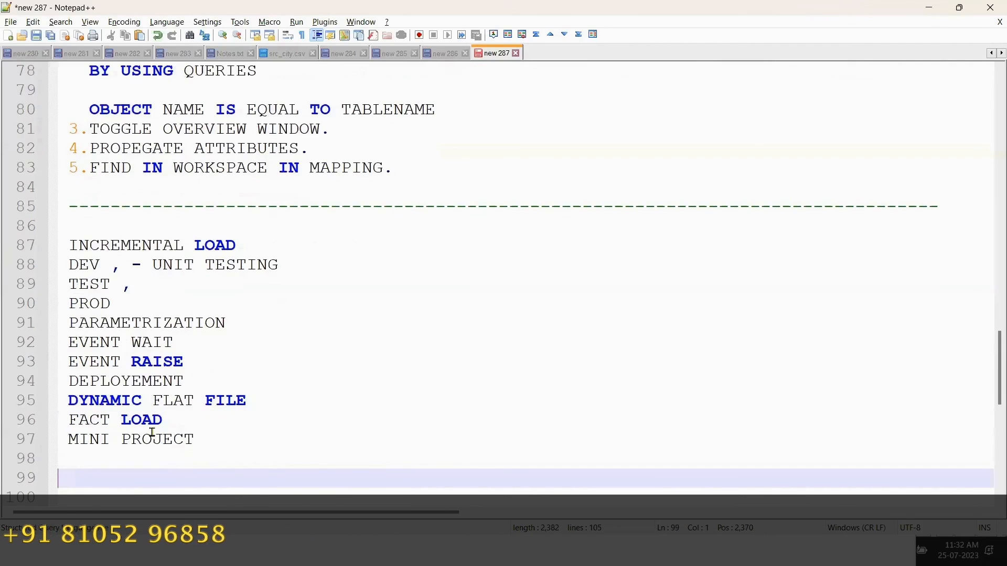
key(BackSpace)
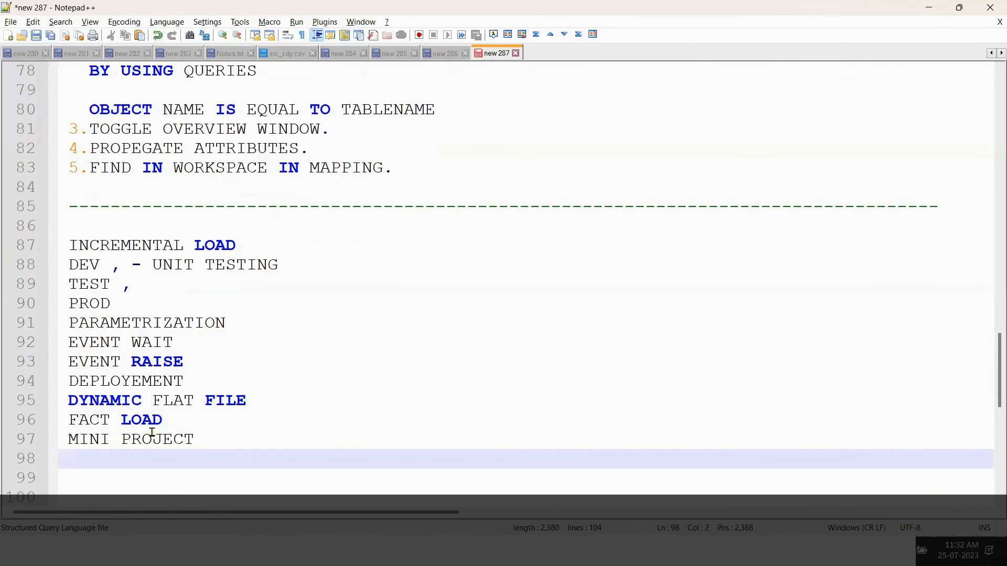
Step: Add the topics "NORMALIZER" and "VERSIOING" on separate lines below MINI PROJECT
text(NIRMA)
key(BackSpace)
key(BackSpace)
key(BackSpace)
key(BackSpace)
text(OM)
key(BackSpace)
text(RMALIZ)
key(BackSpace)
text(SER)
key(Return)
text(VERSIO)
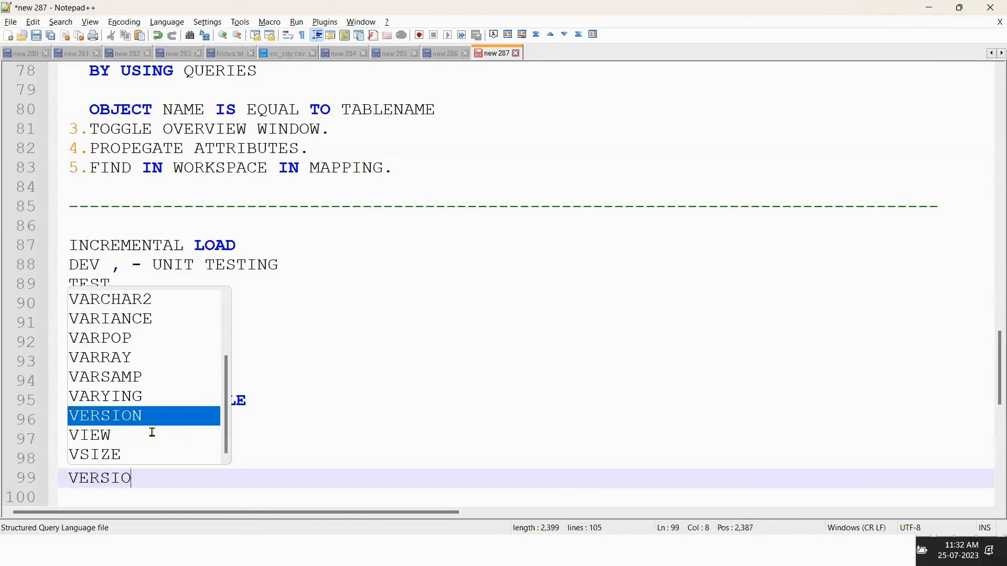
text(ING)
key(Return)
Step: Add the lines "ORACLE SQLCODE" and "UNIX" below VERSIOING
text(ORACLE SQL)
key(Return)
key(Return)
text(UNIX)
key(Return)
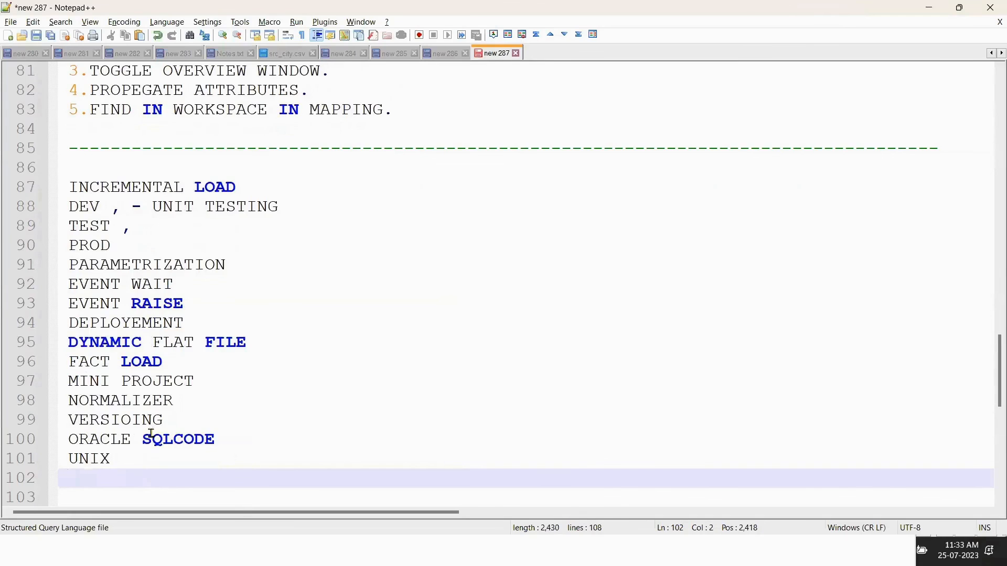
Step: Add the line "DOMAIN WISE DIMENSIONS FACTS." below UNIX and shorten SQLCODE in the ORACLE line to "SQL"
text(DOMAIN )
text(WOS)
key(BackSpace)
text(OS)
key(BackSpace)
key(BackSpace)
text(ISE )
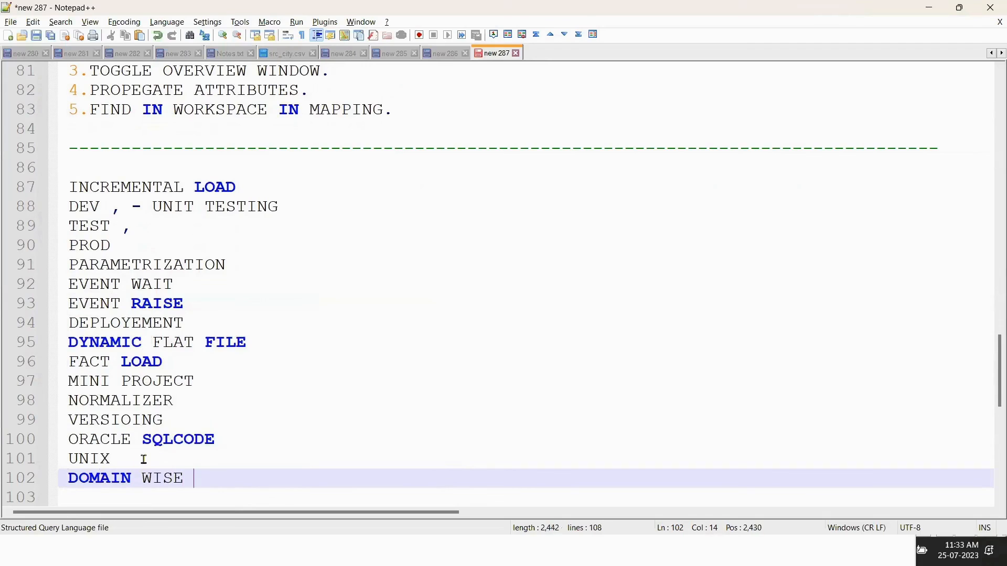
text(DIMENSI)
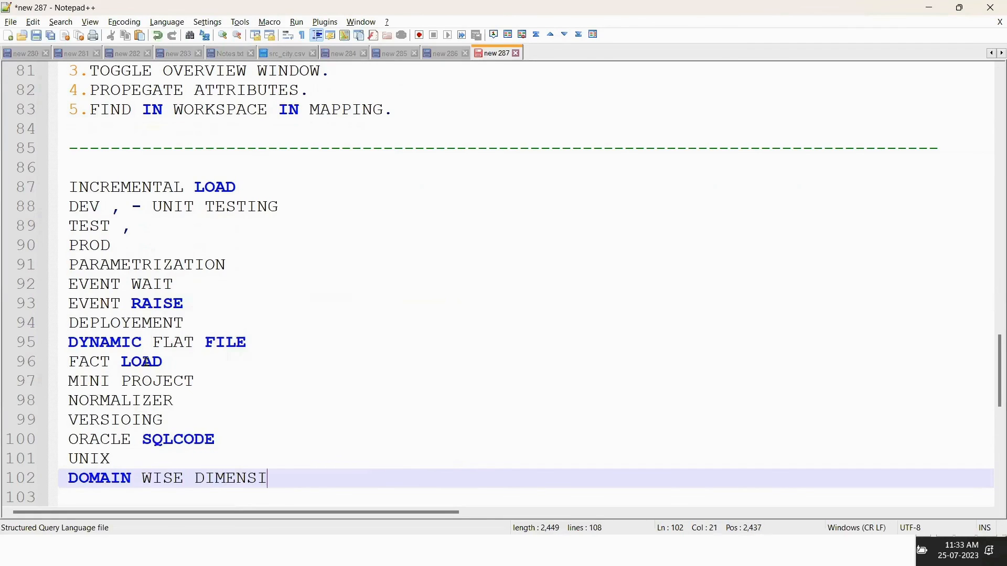
text(ONS FACTS.)
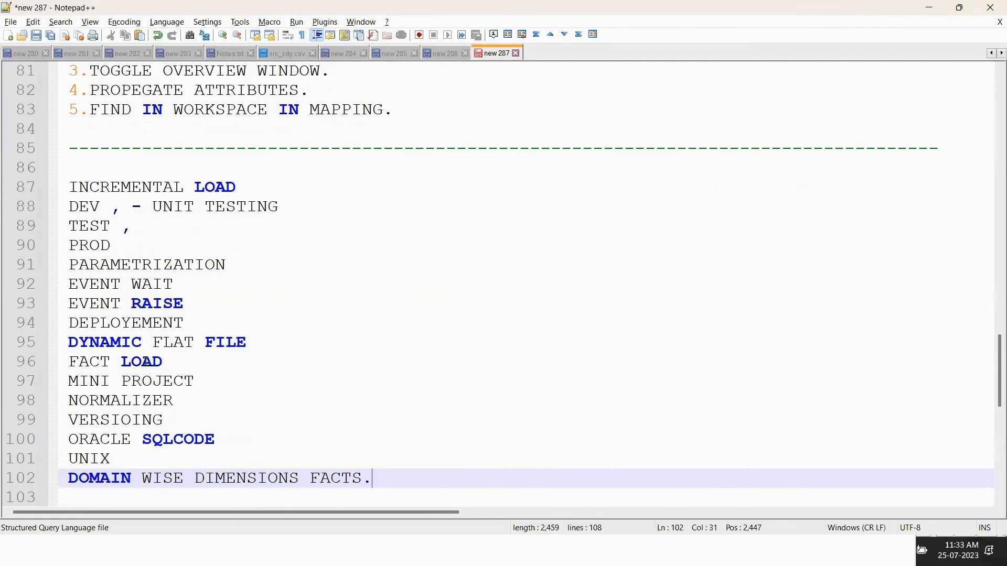
drag(174, 439, 220, 439)
key(BackSpace)
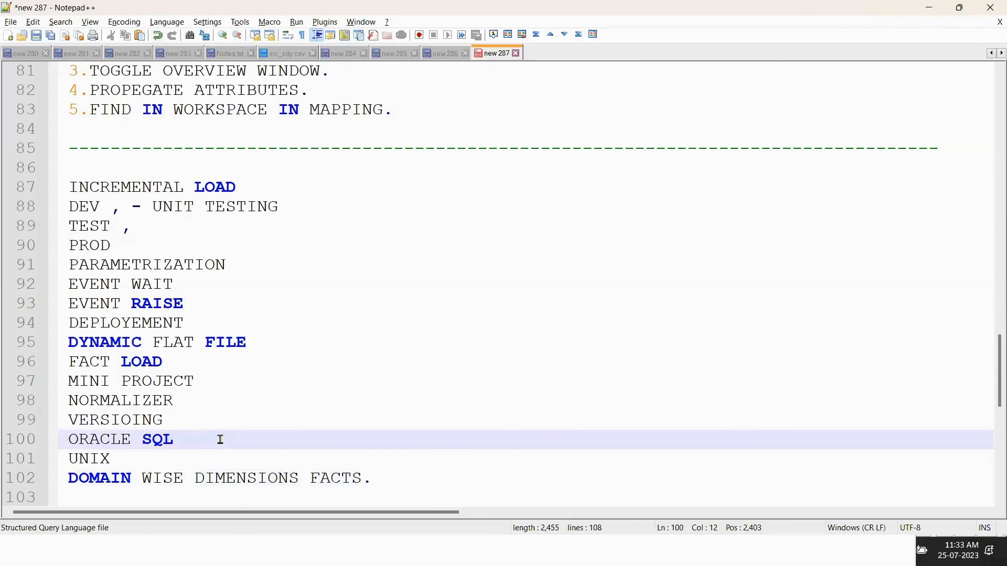
Step: Add a long dashed separator line directly below the DOMAIN WISE DIMENSIONS FACTS line
scroll(218, 438, down, 3)
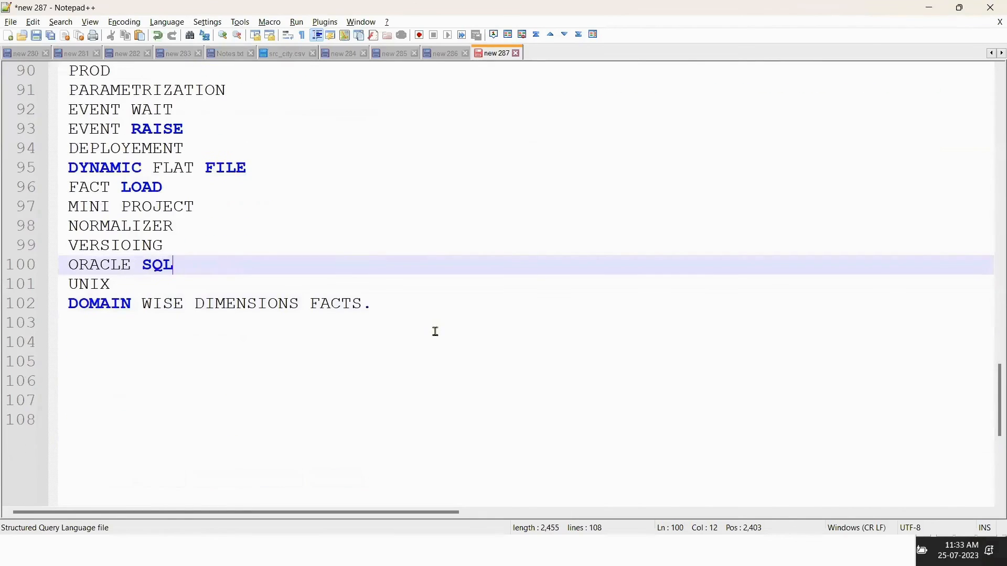
click(430, 322)
text(----------------------)
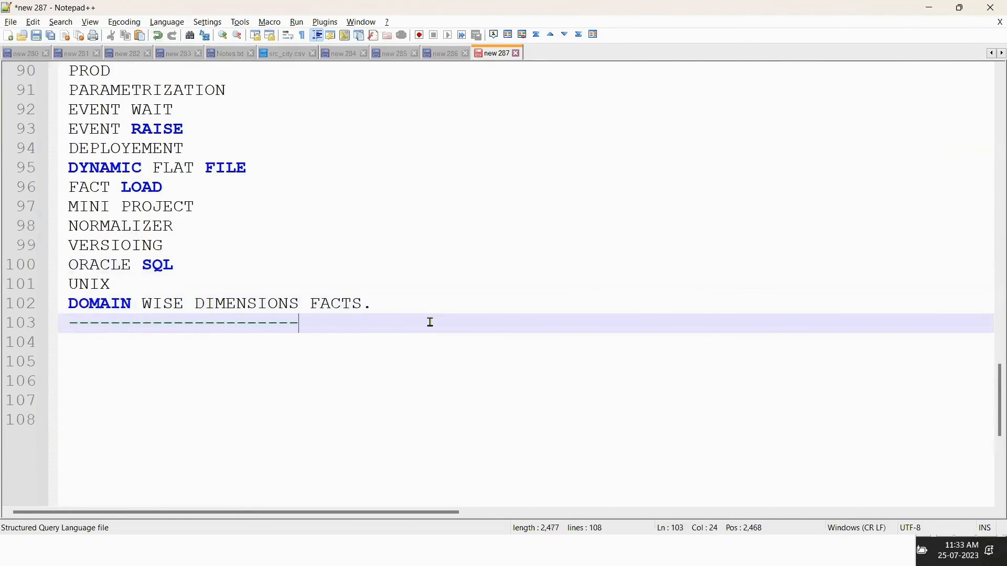
text(---------------------------------------------)
click(430, 304)
key(Return)
key(Return)
text(5+ TEARS)
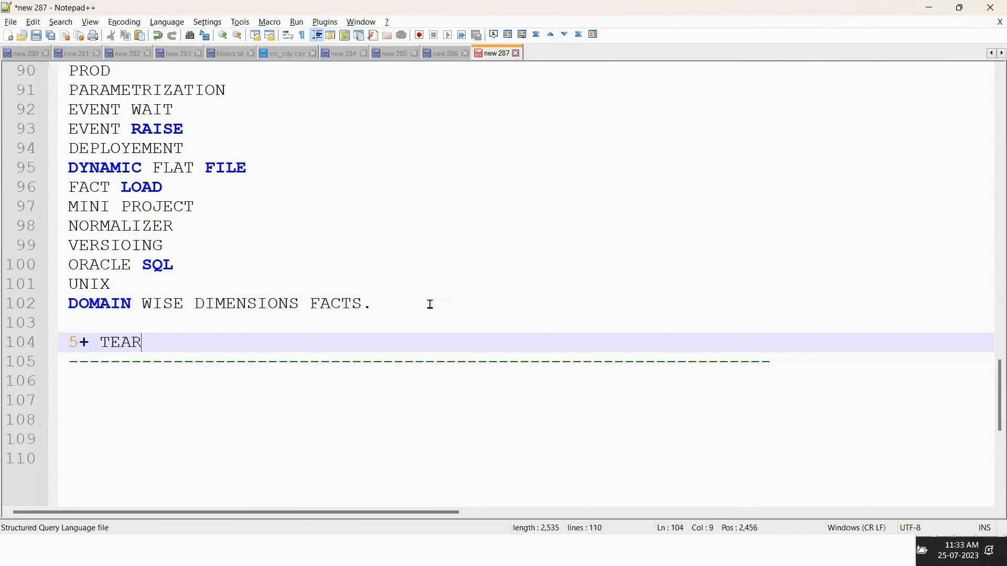
key(Delete)
key(BackSpace)
key(BackSpace)
key(BackSpace)
key(BackSpace)
key(BackSpace)
key(BackSpace)
key(BackSpace)
key(BackSpace)
key(BackSpace)
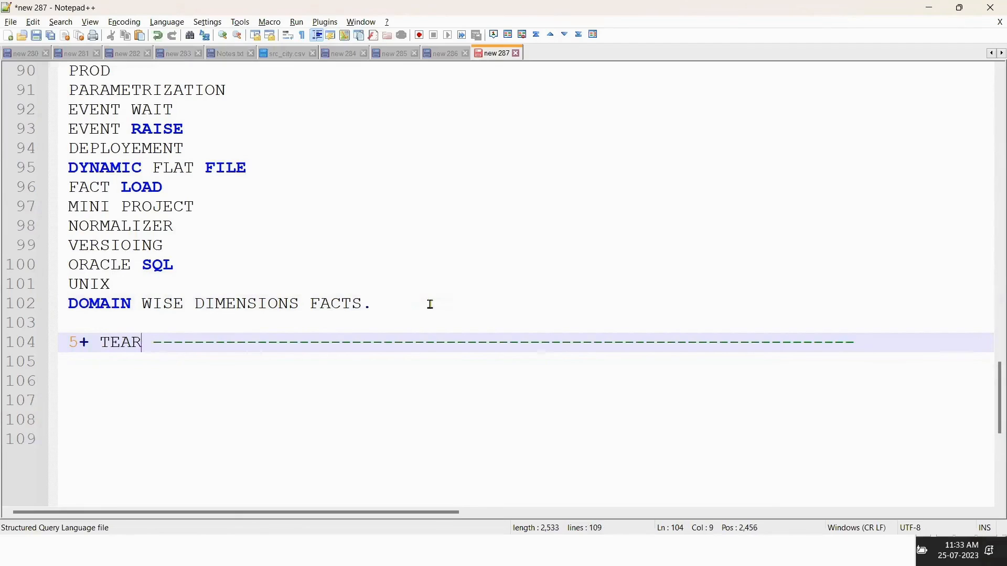
Step: Add the line "5+ YEARS" below the DOMAIN WISE DIMENSIONS FACTS line, leaving one blank line between them
click(426, 301)
key(Return)
key(Return)
text(5+ YEARS)
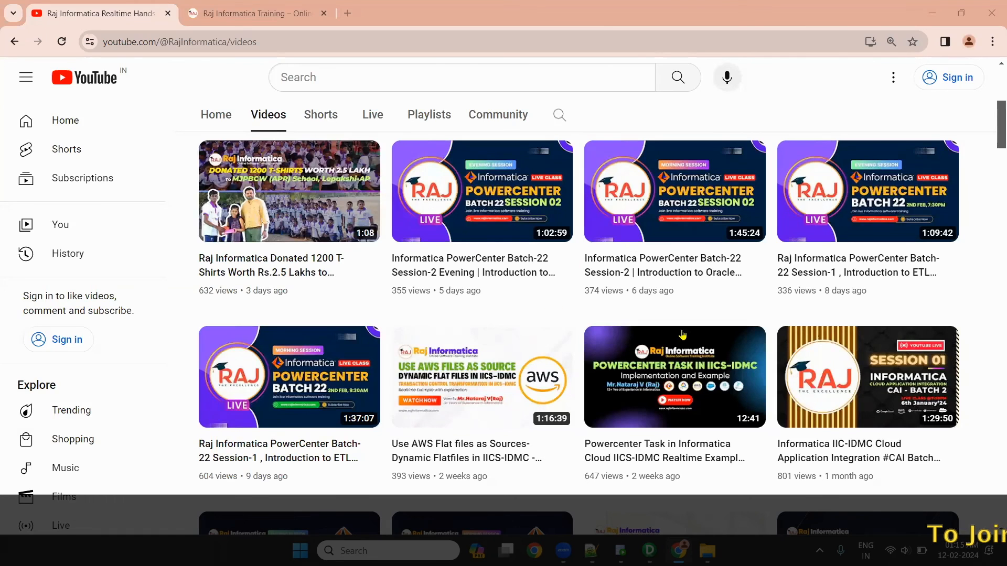
scroll(430, 280, up, 5)
scroll(430, 280, up, 2)
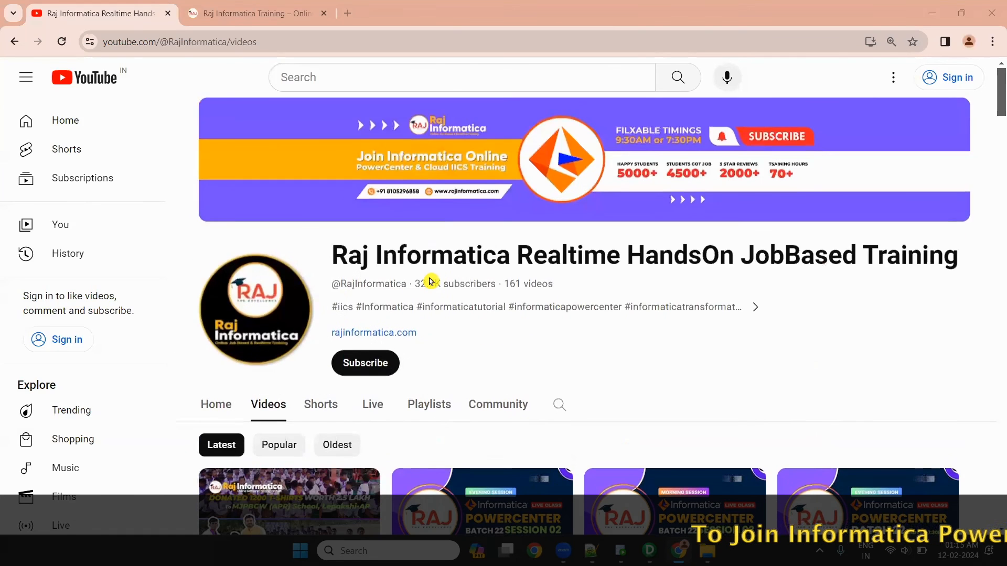
scroll(506, 336, down, 4)
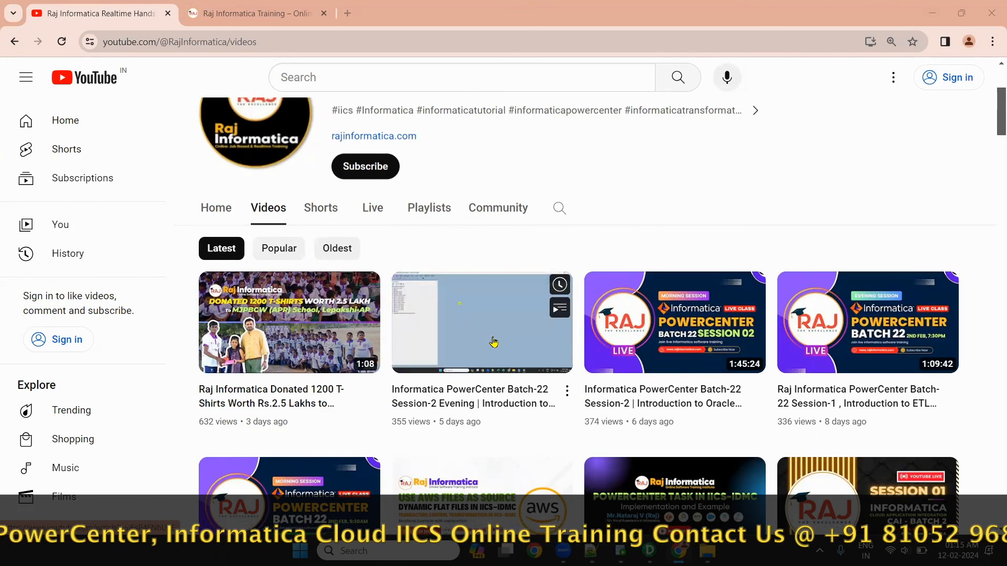
scroll(496, 336, down, 3)
scroll(493, 344, down, 5)
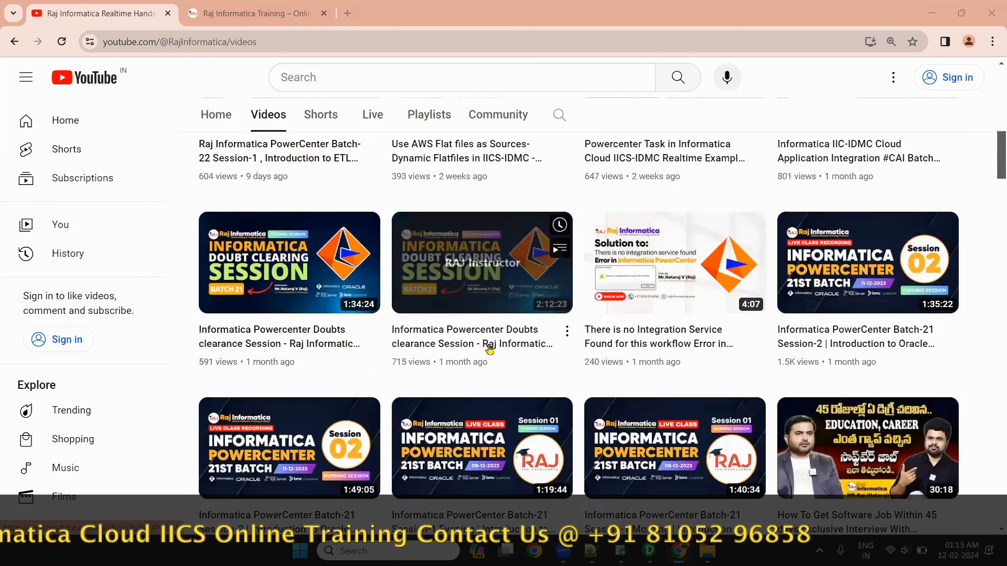
scroll(488, 345, down, 8)
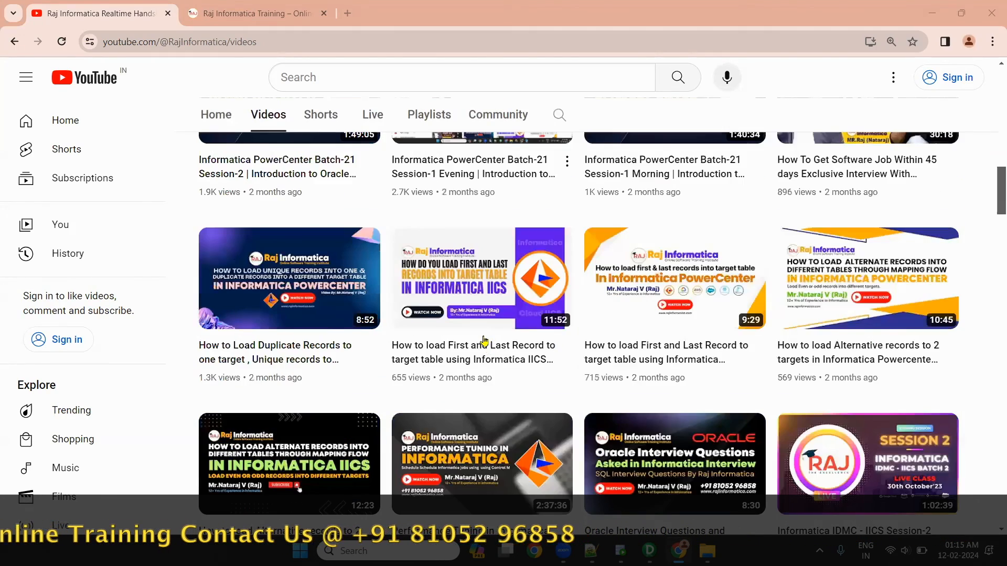
Step: Browse the Raj Informatica YouTube channel's videos back to the most recent uploads
scroll(486, 344, up, 5)
scroll(483, 341, up, 5)
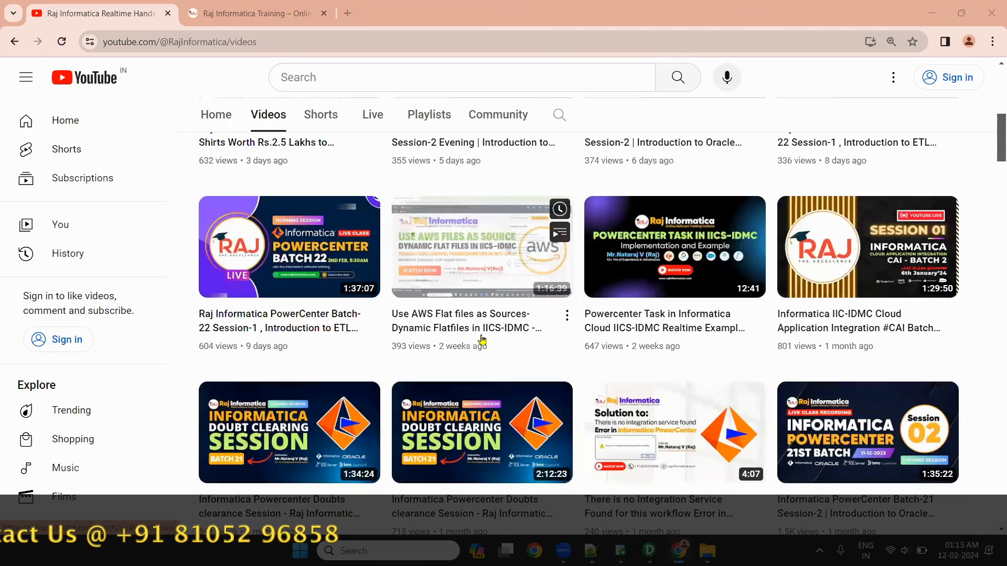
scroll(483, 341, up, 5)
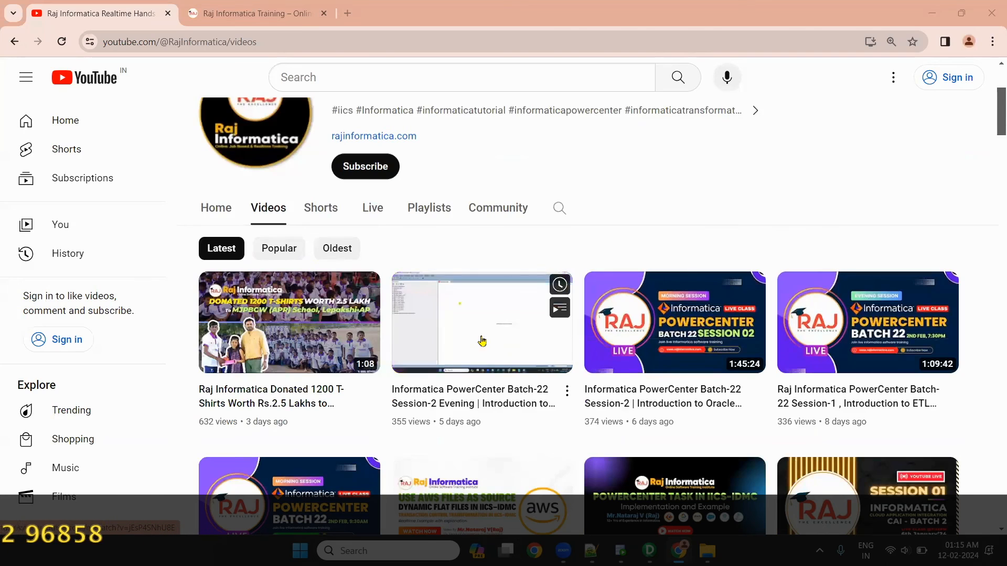
Step: Switch to the Raj Informatica website and open its IICS (IDMC) Interview Questions page
click(204, 5)
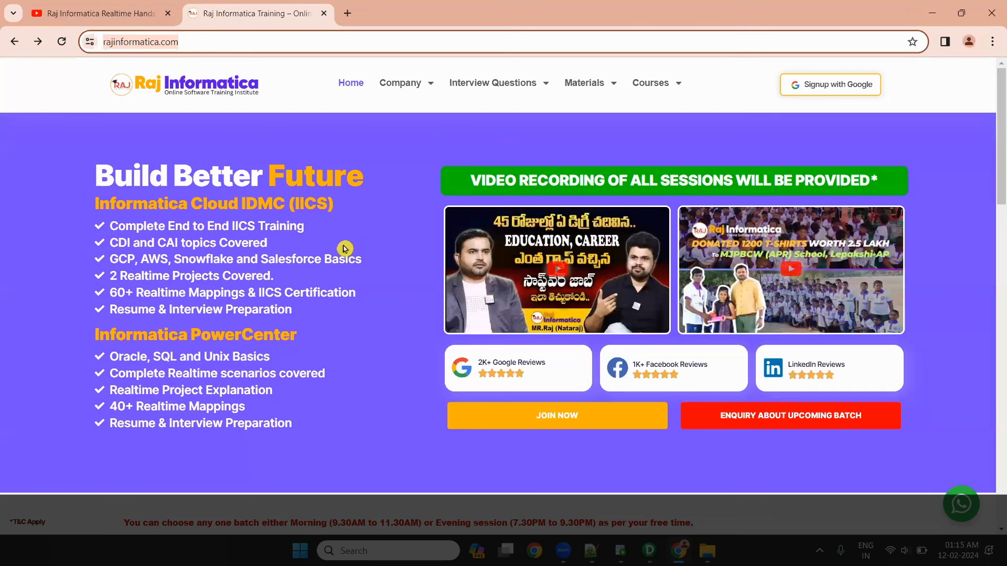
click(207, 45)
click(207, 45)
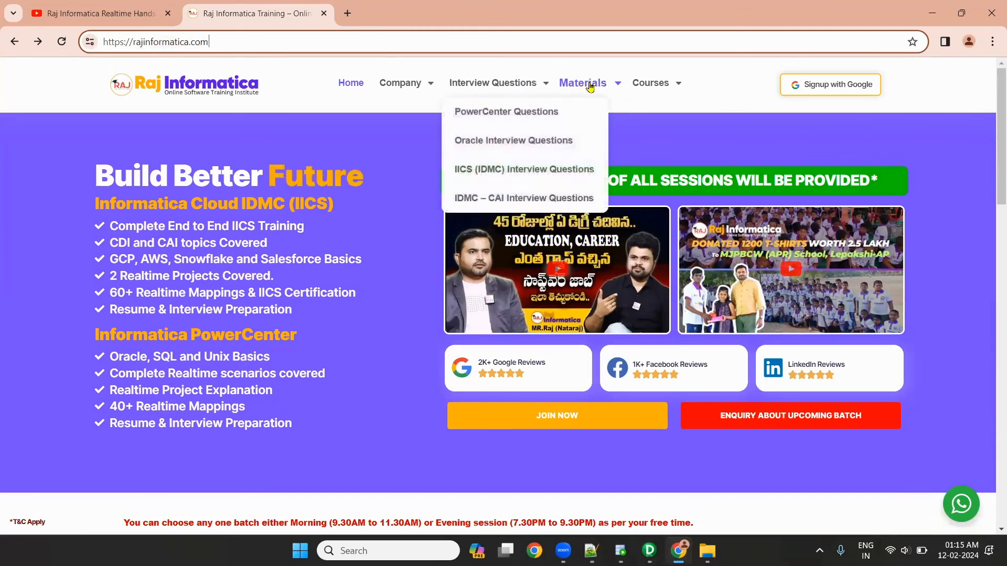
mouse_move(593, 86)
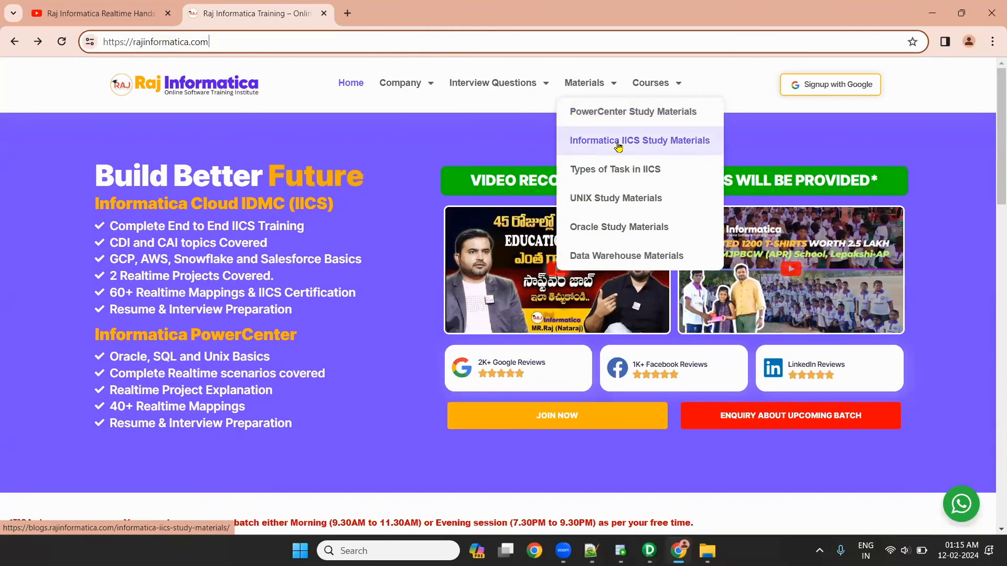
mouse_move(495, 93)
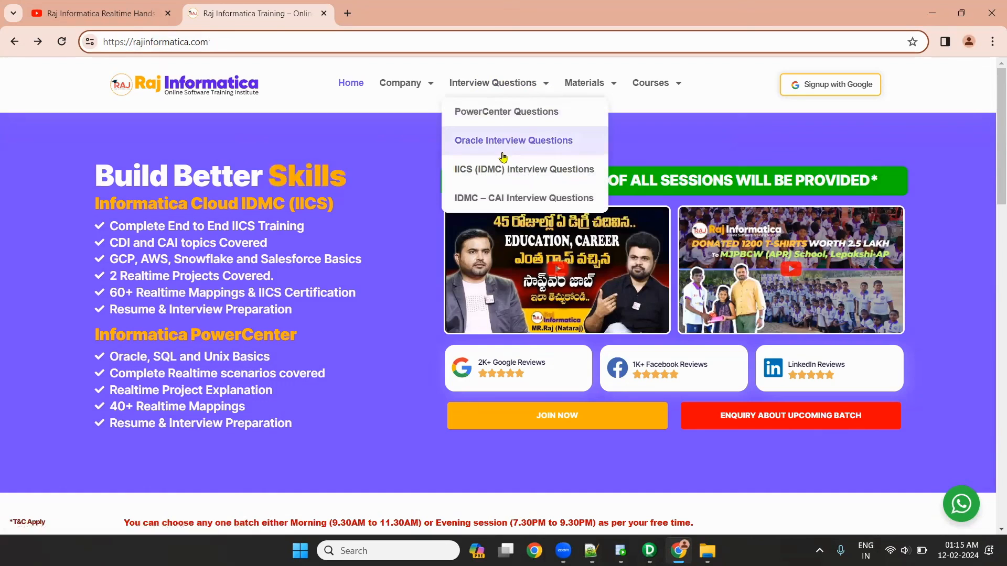
click(509, 169)
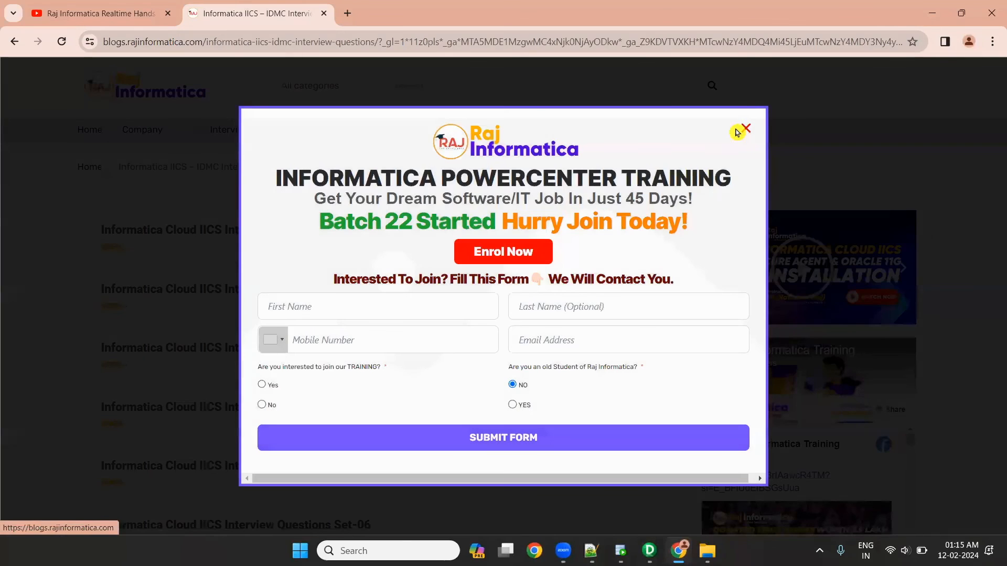
Step: Dismiss the PowerCenter training enrolment form and examine the list of Informatica Cloud IICS interview question sets
click(746, 127)
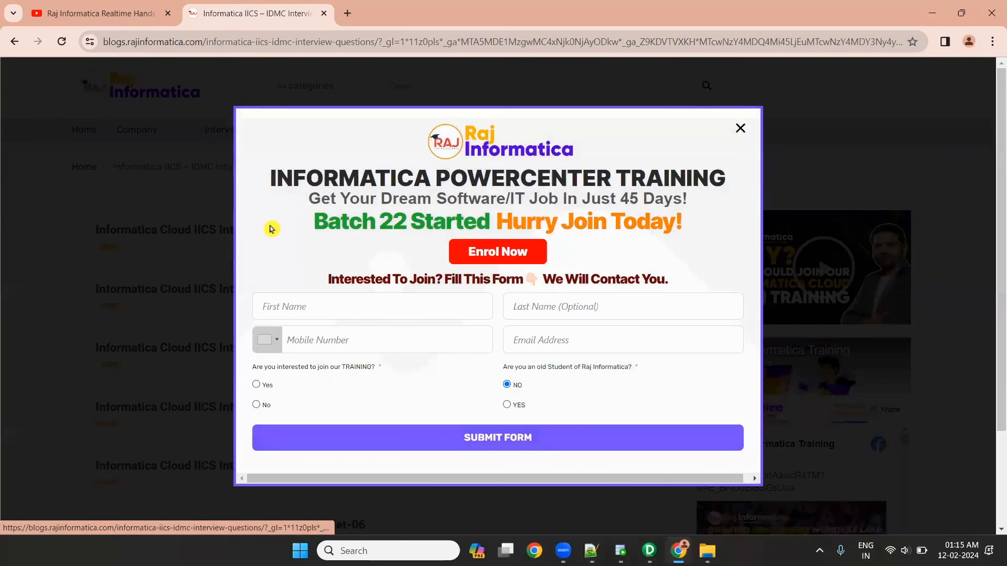
scroll(270, 231, down, 2)
scroll(270, 231, up, 2)
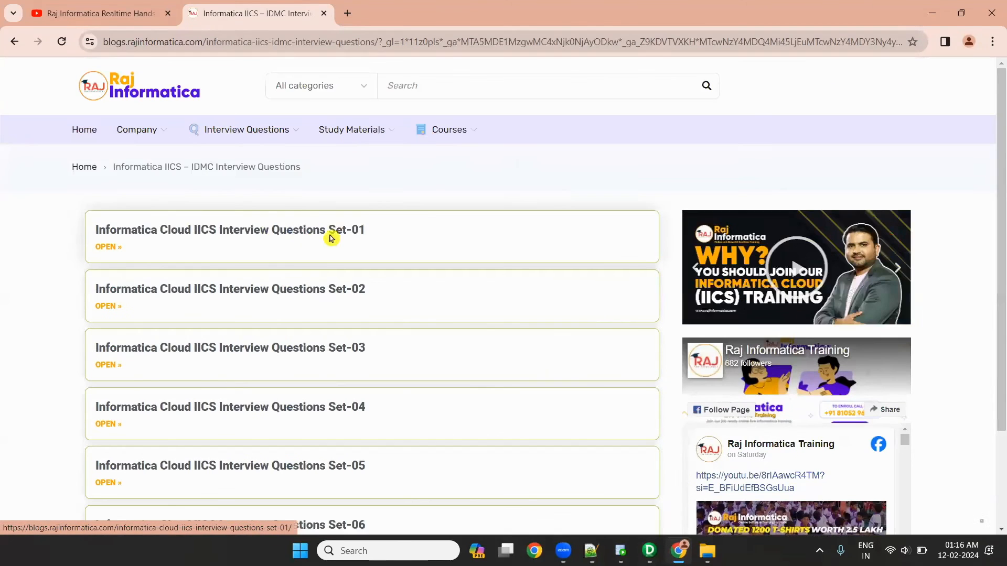
Step: Return to the Raj Informatica YouTube channel and show its header with the banner and channel details
click(95, 16)
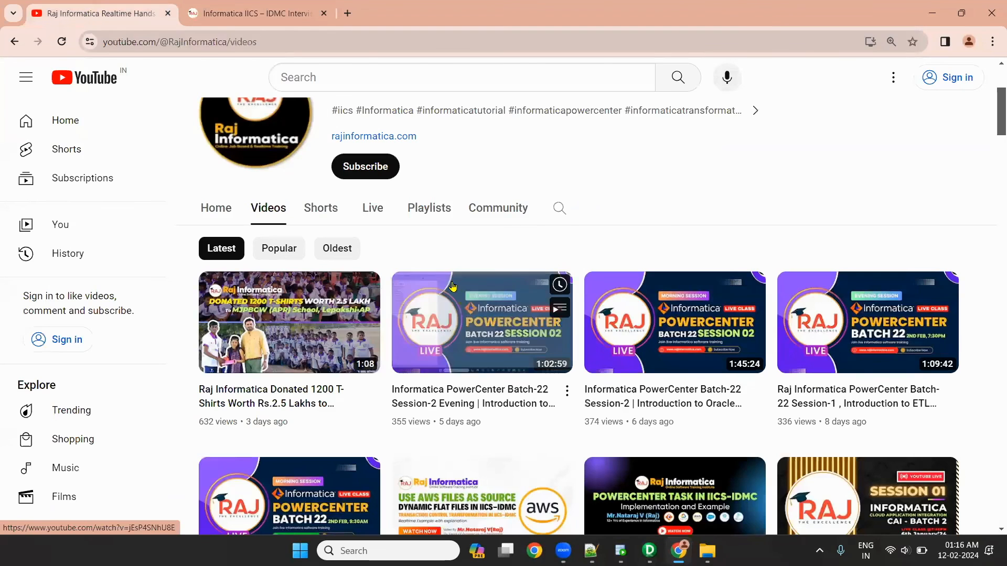
scroll(450, 283, up, 3)
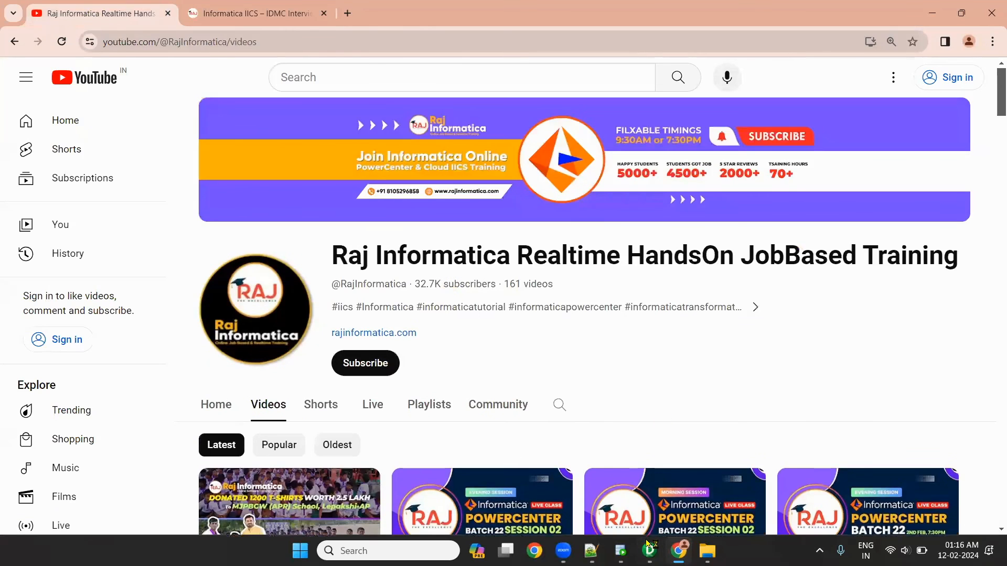